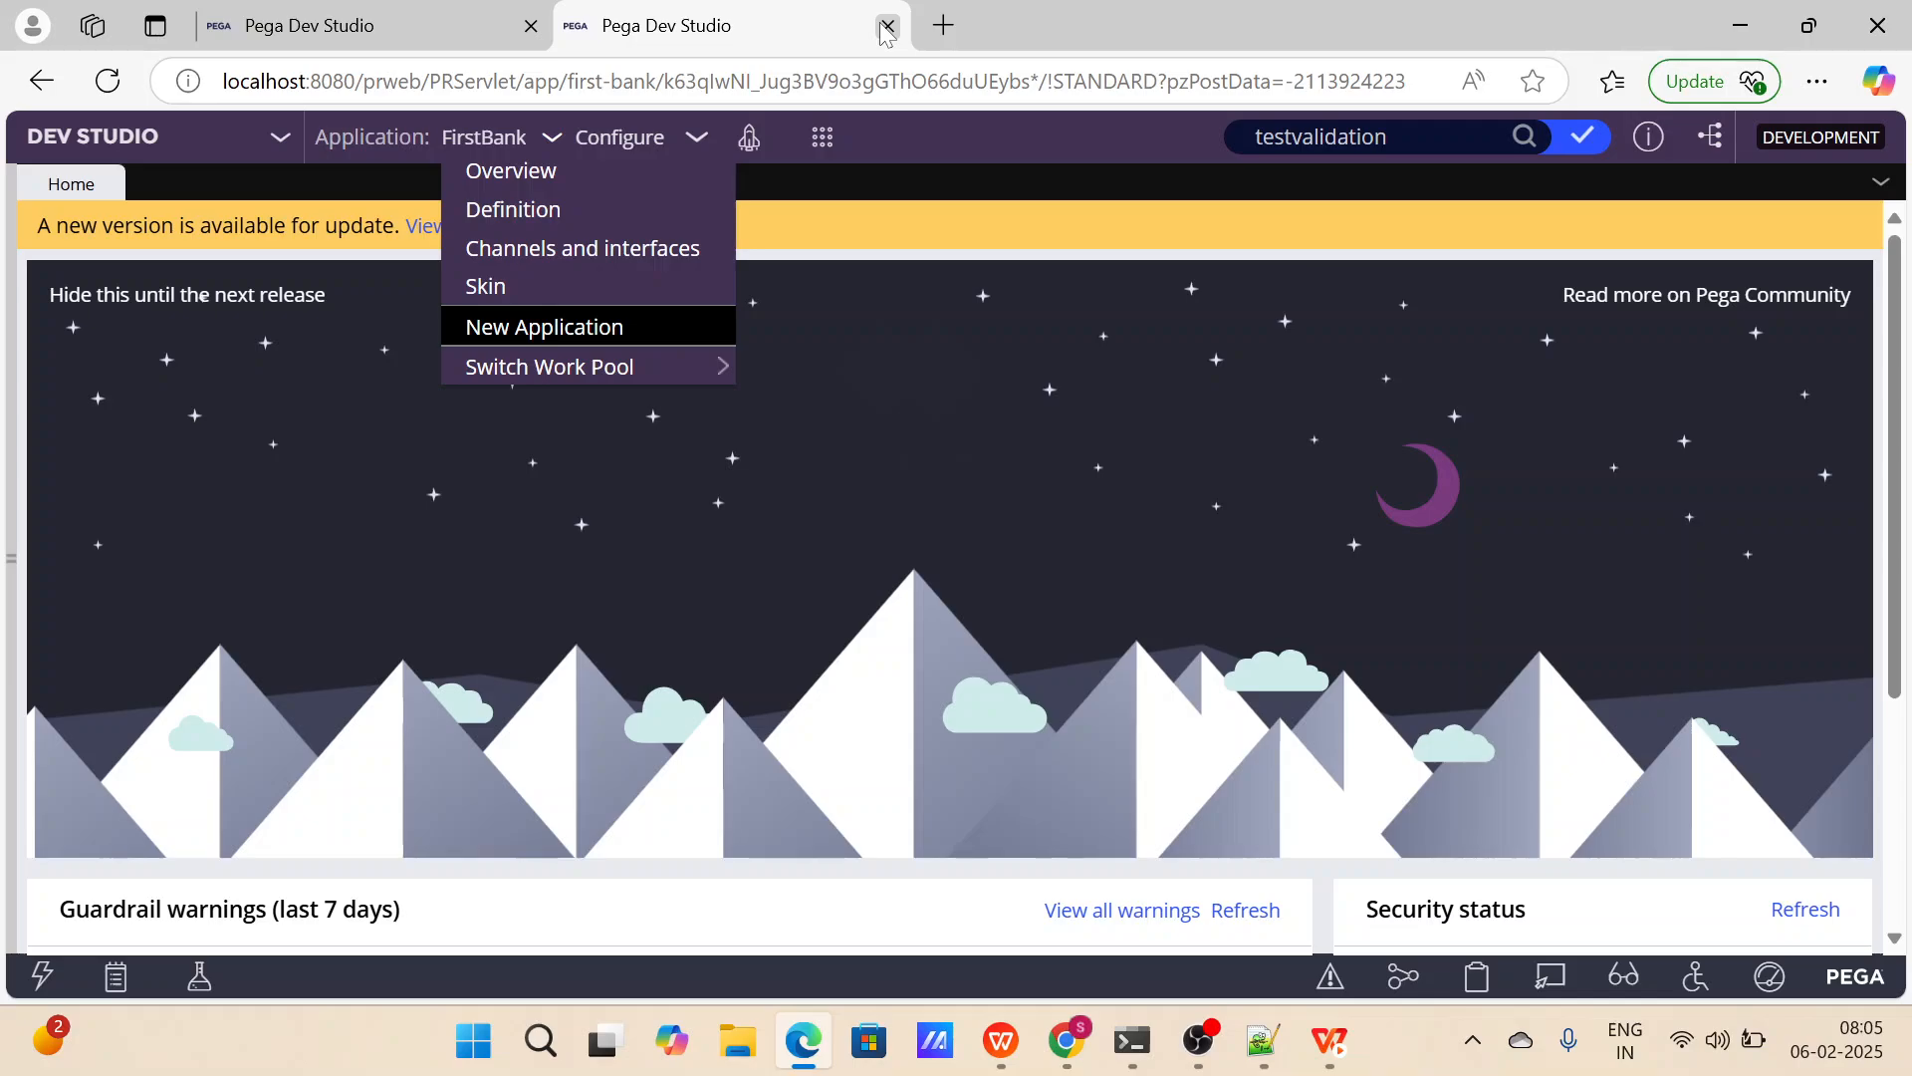
Close the second Dev Studio browser tab and all open records, and show the FirstBank application's options for switching the work pool.
click(886, 30)
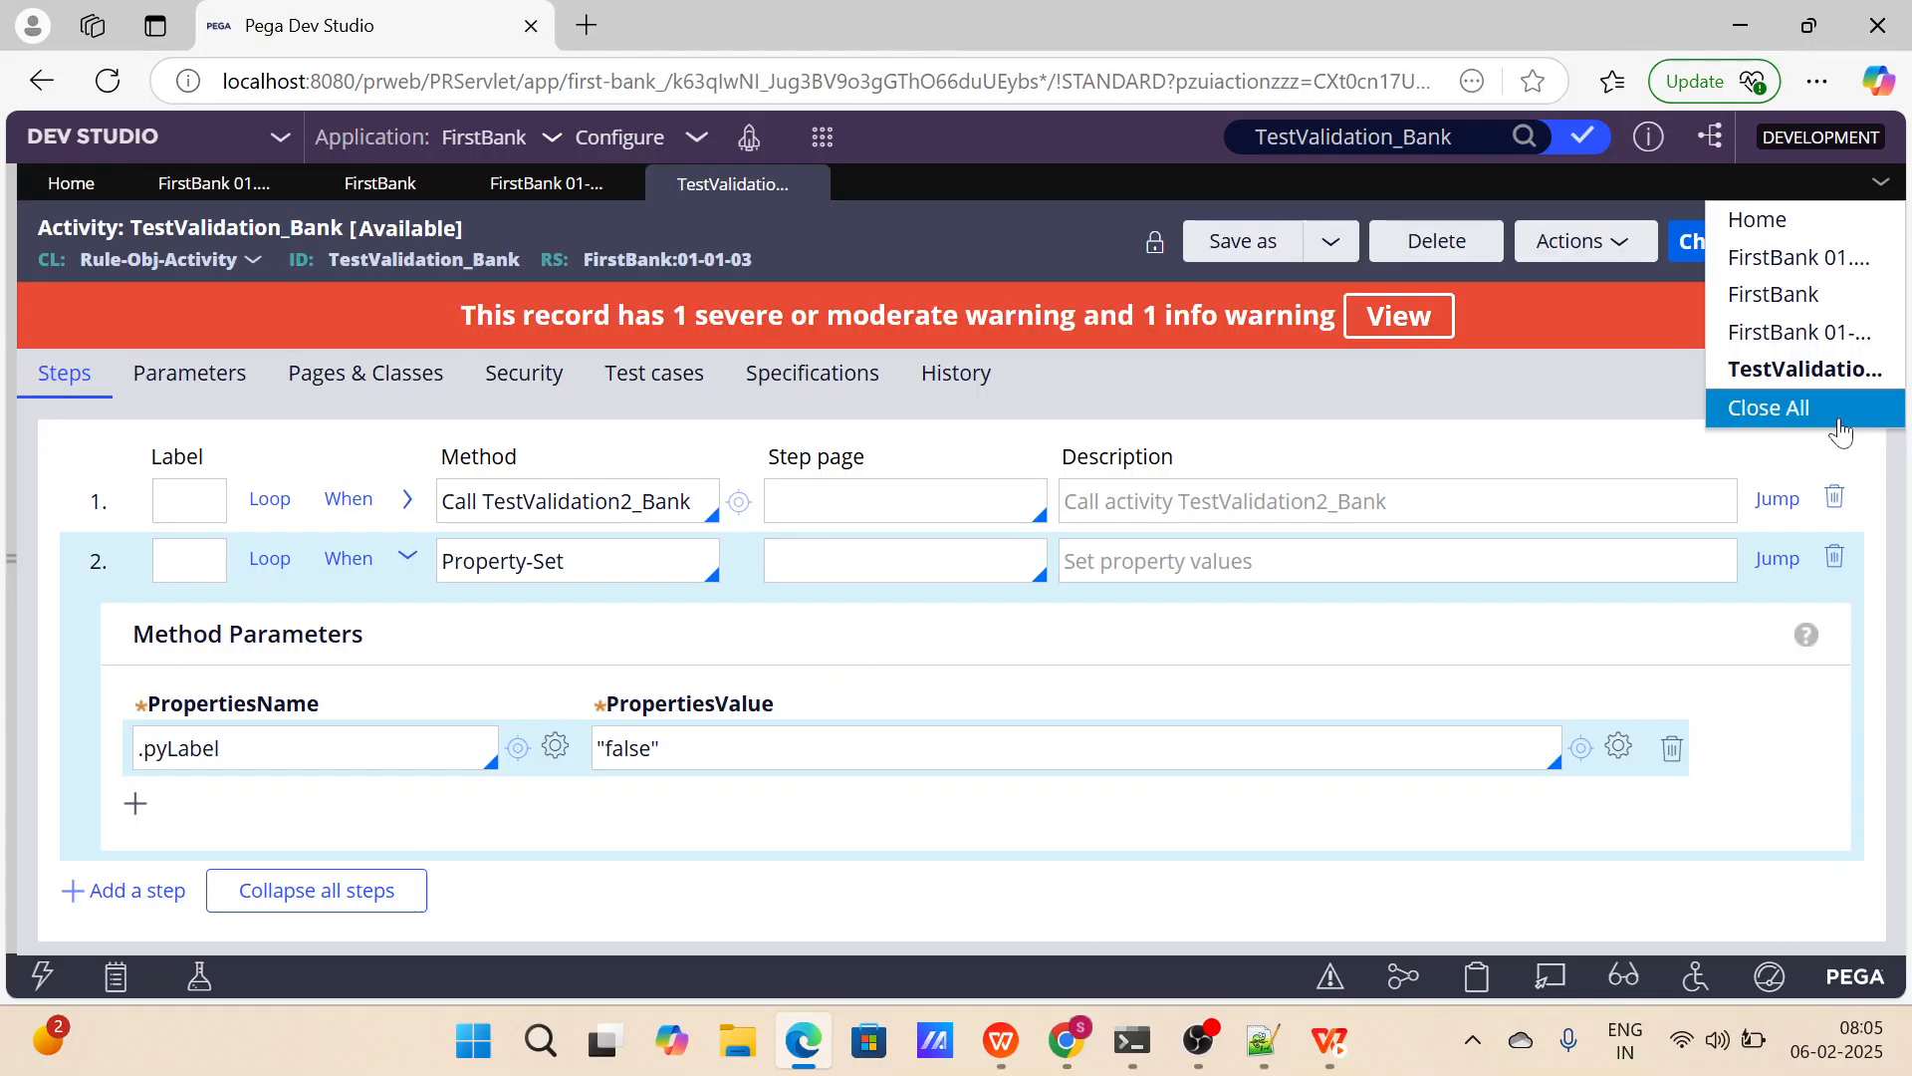
click(1765, 406)
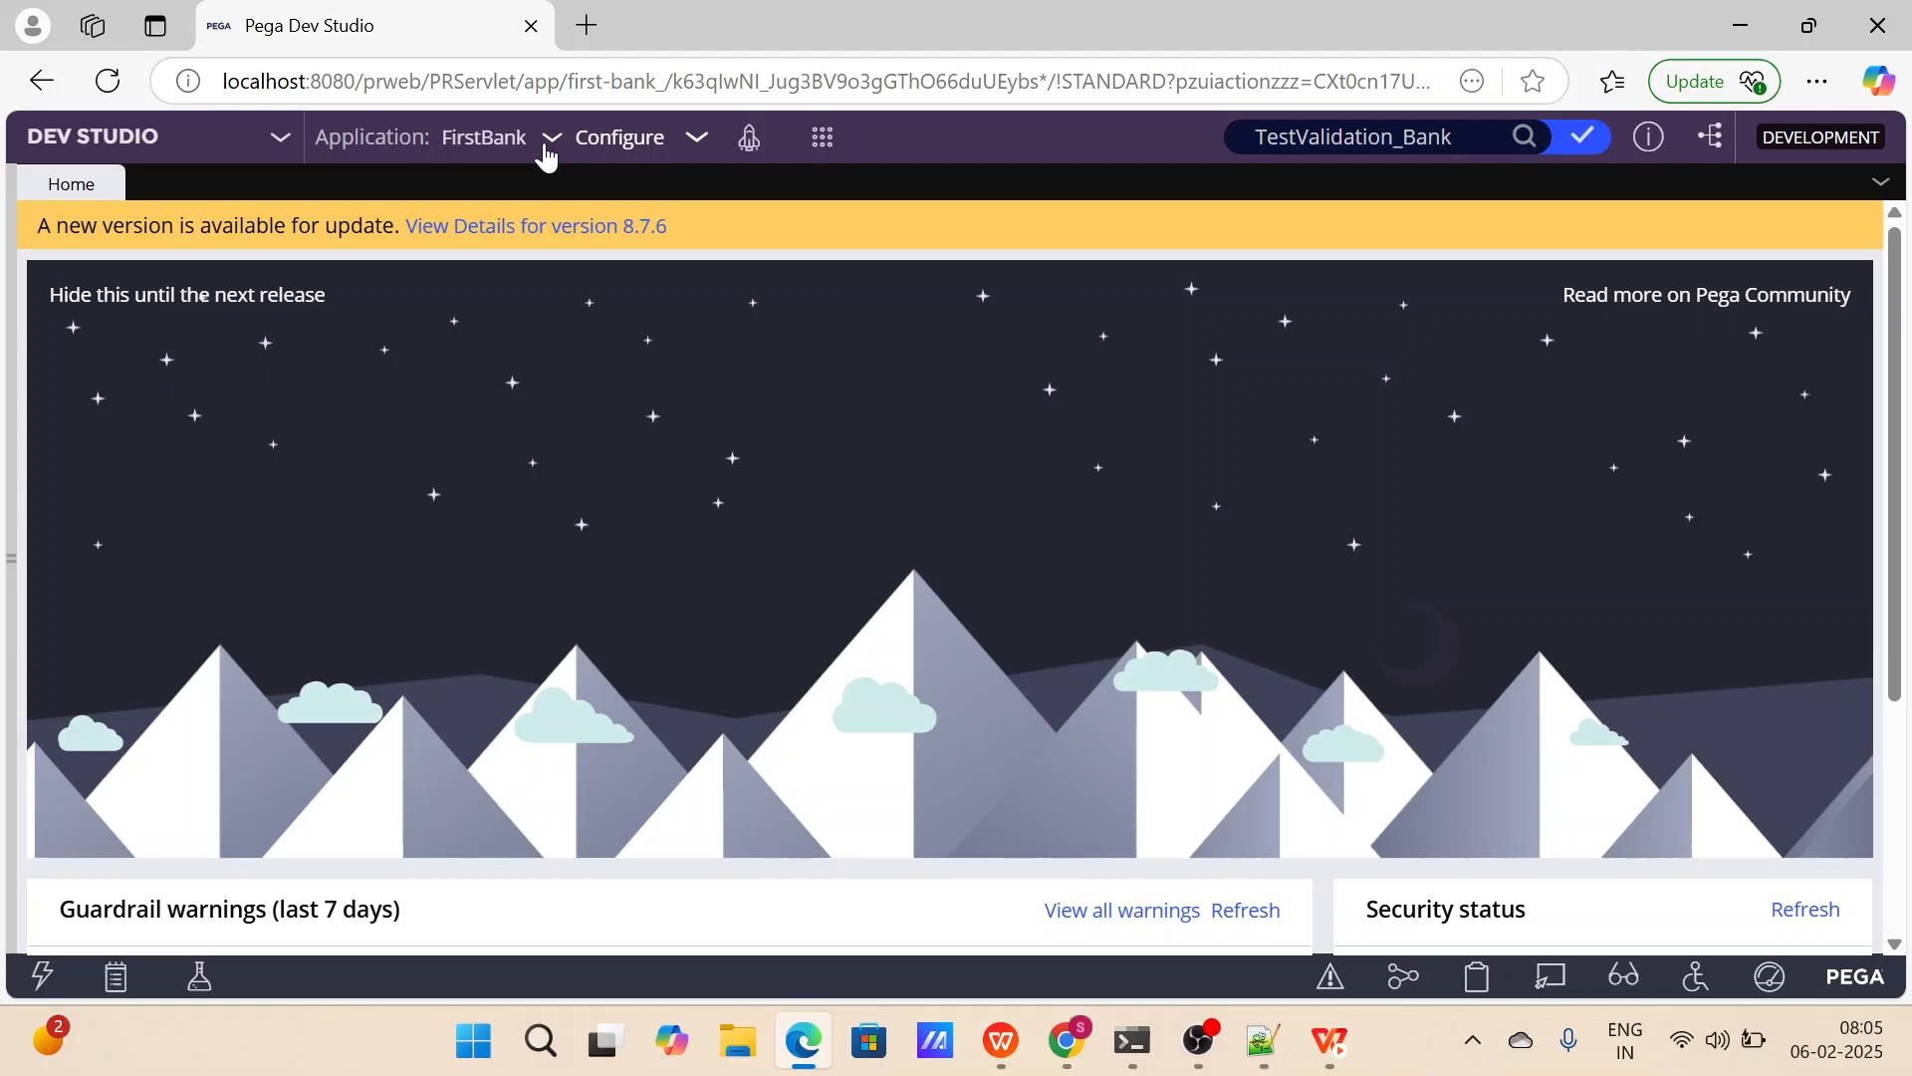
click(508, 145)
mouse_move(552, 377)
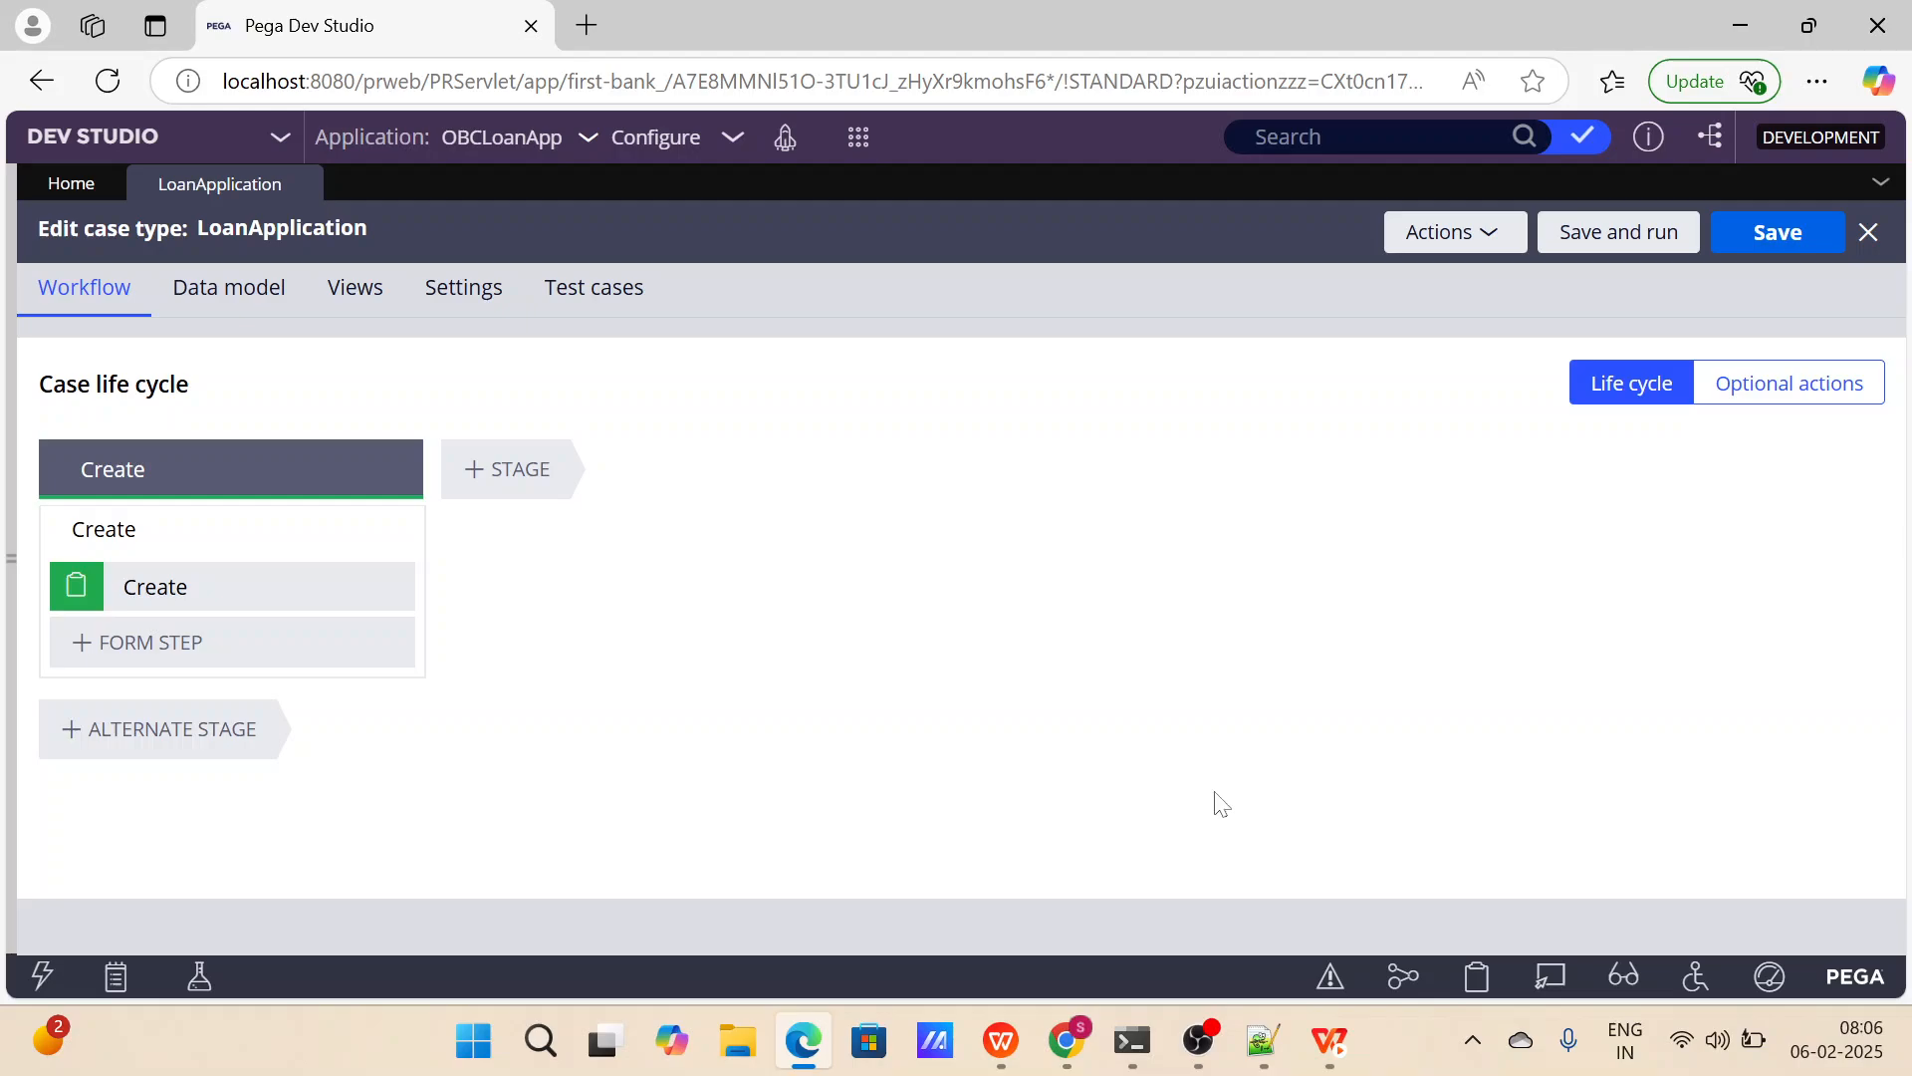
Switch to Notepad++ and start a new document with the headings "Loan Application :" and "Stages :" separated by blank lines.
click(1263, 1041)
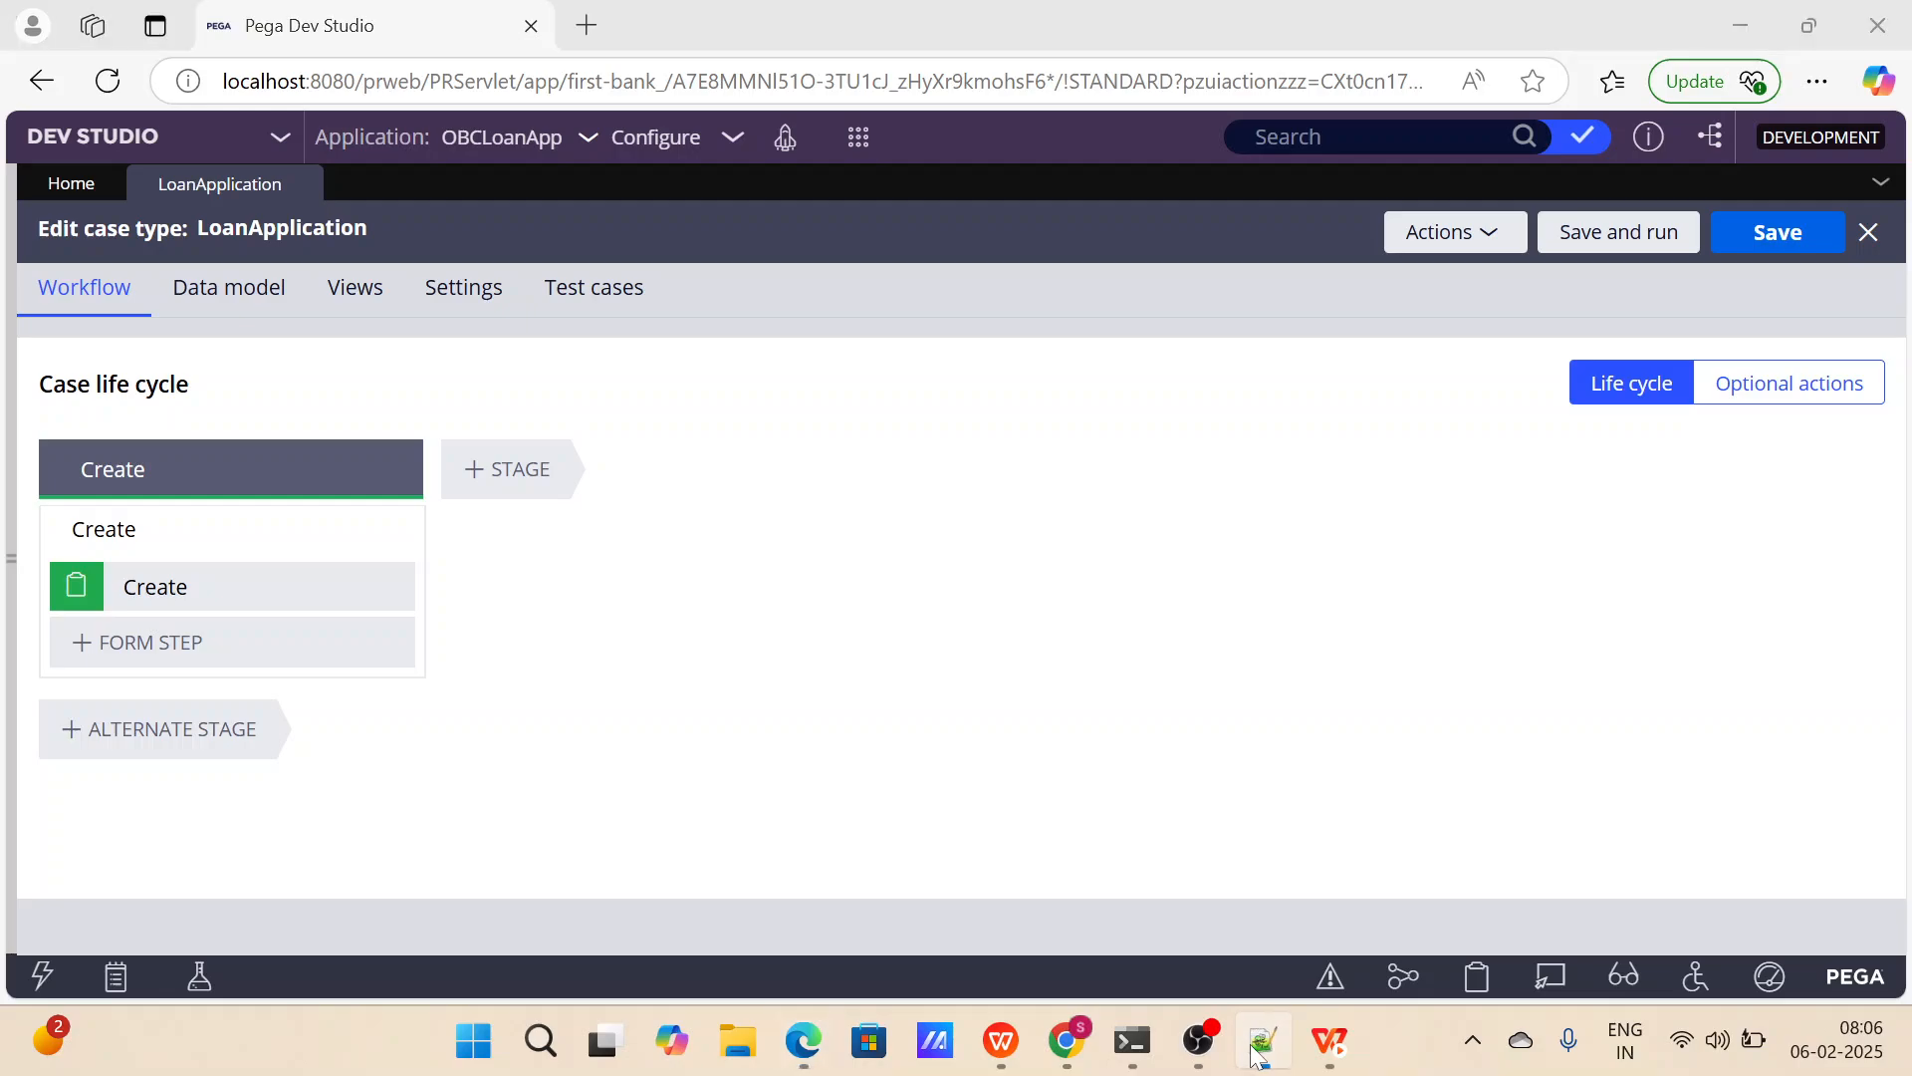
click(26, 50)
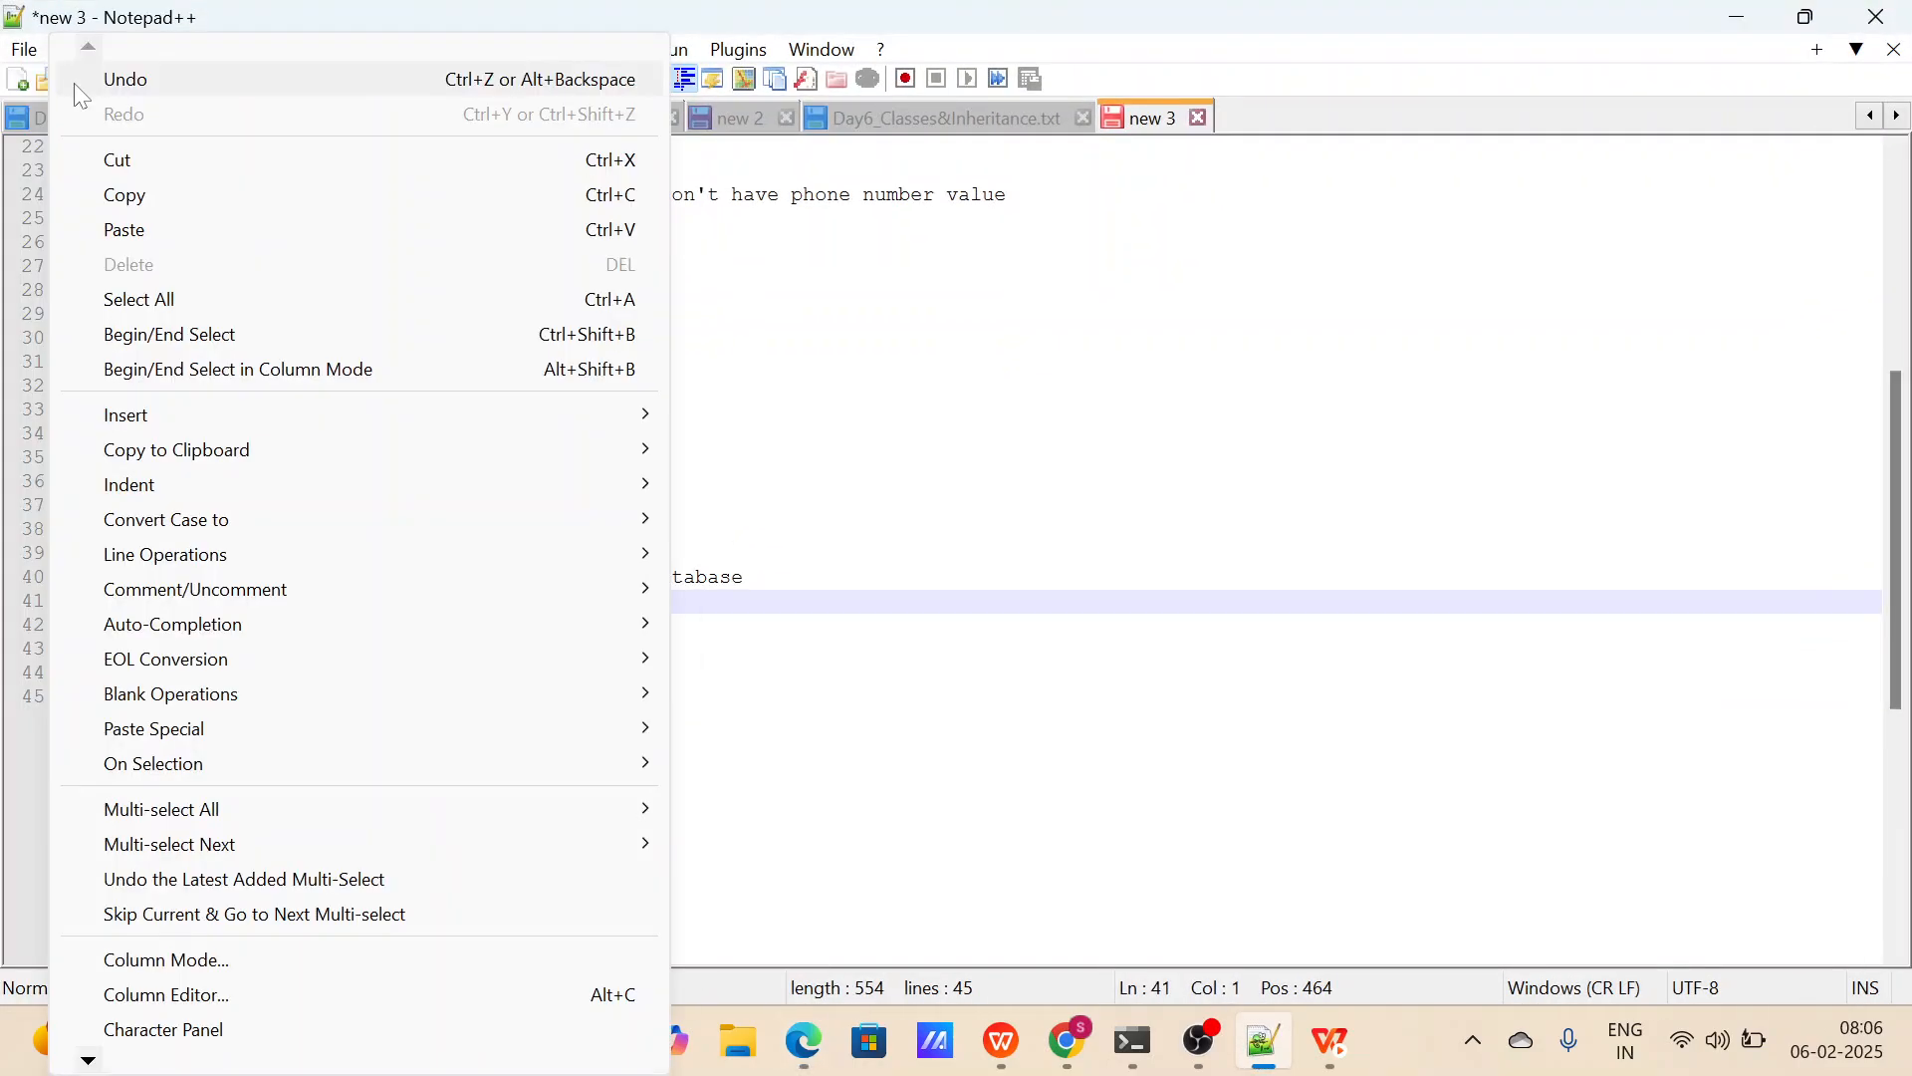
click(85, 98)
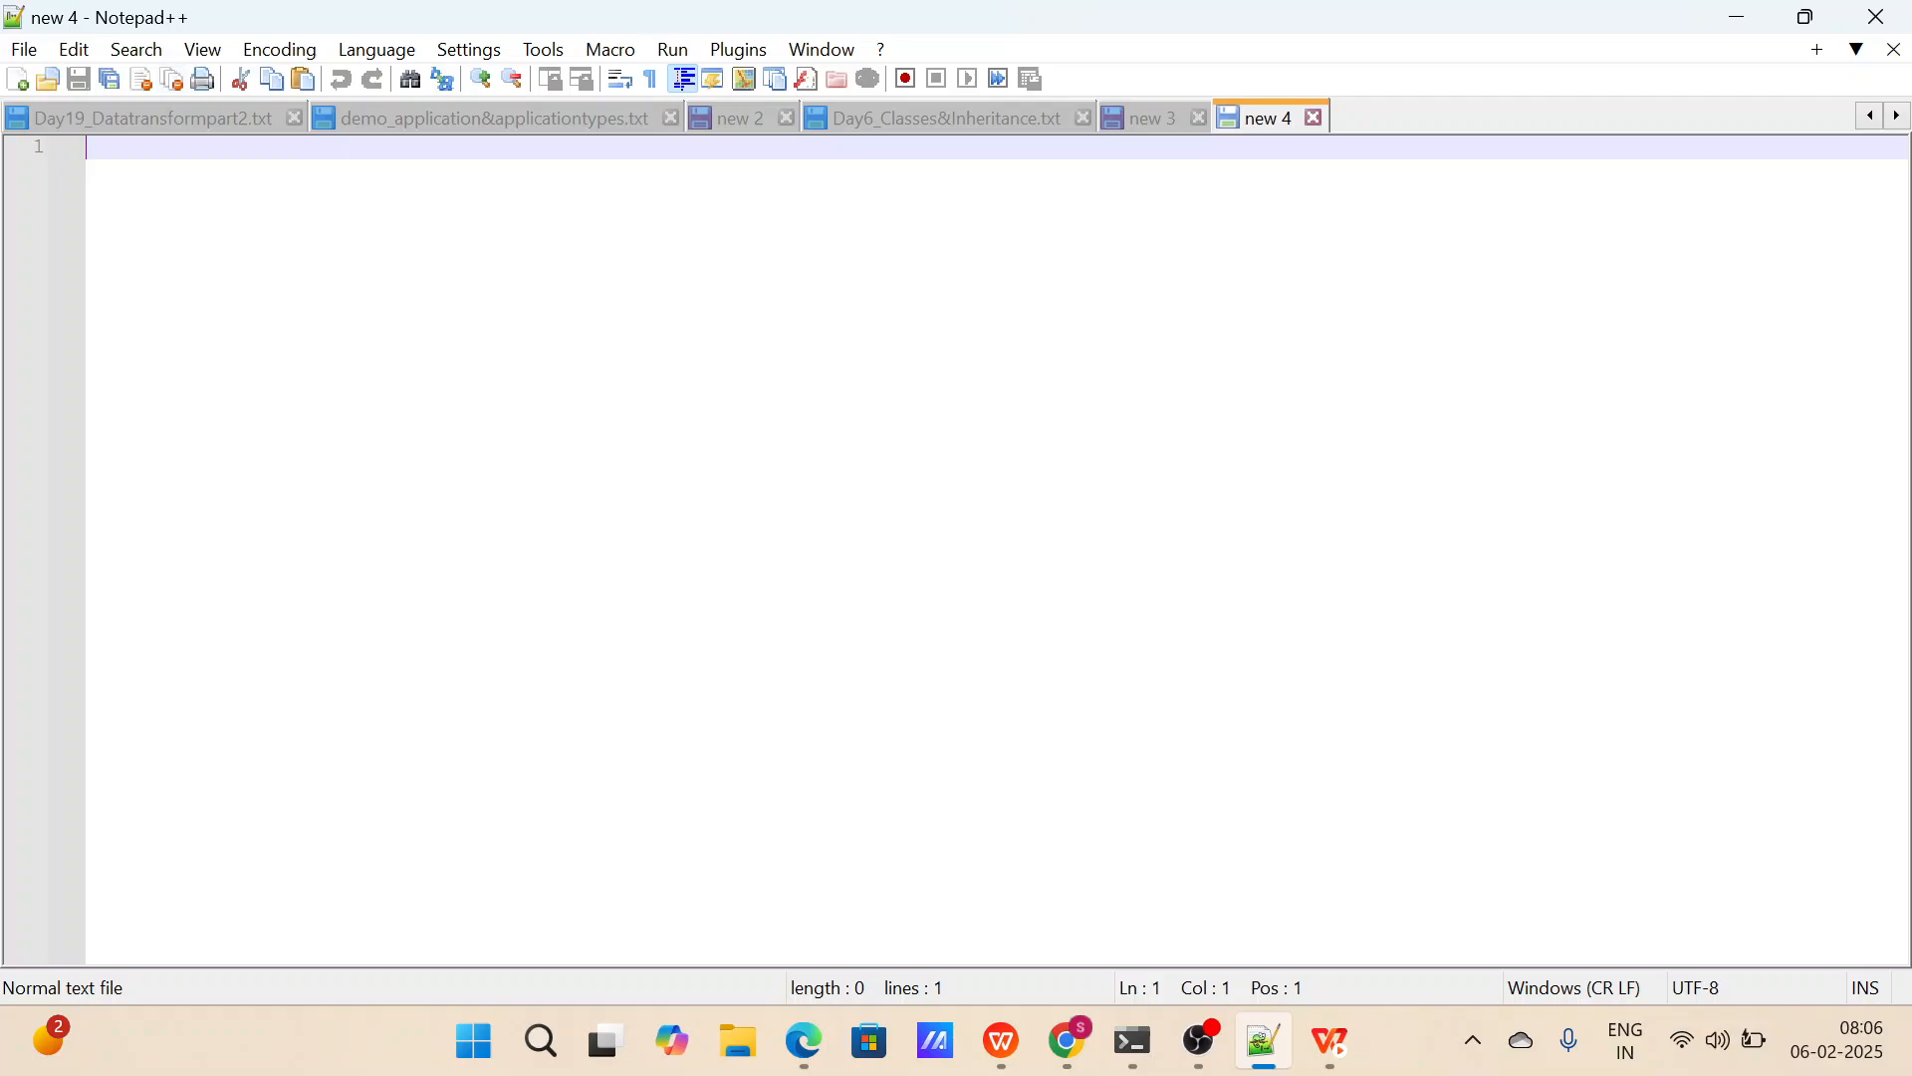
text(Loan A)
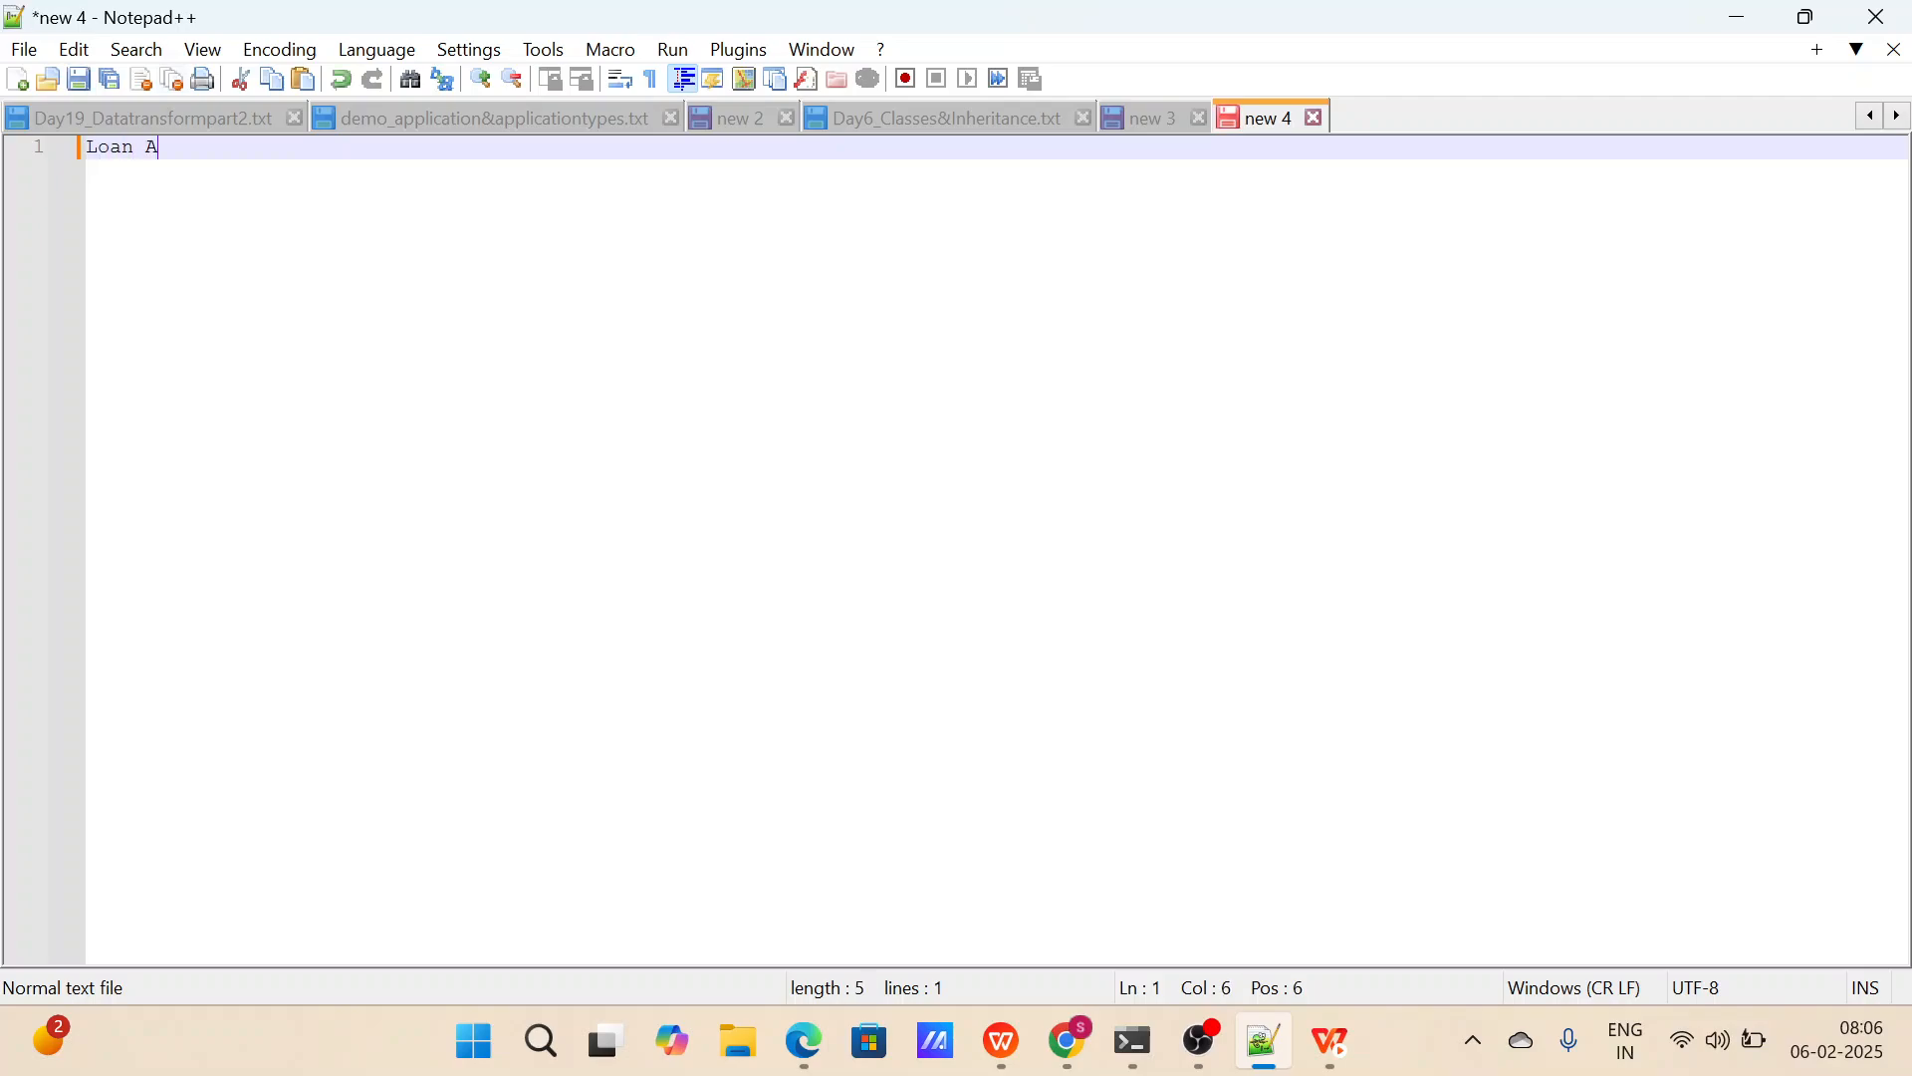
text(pplication :)
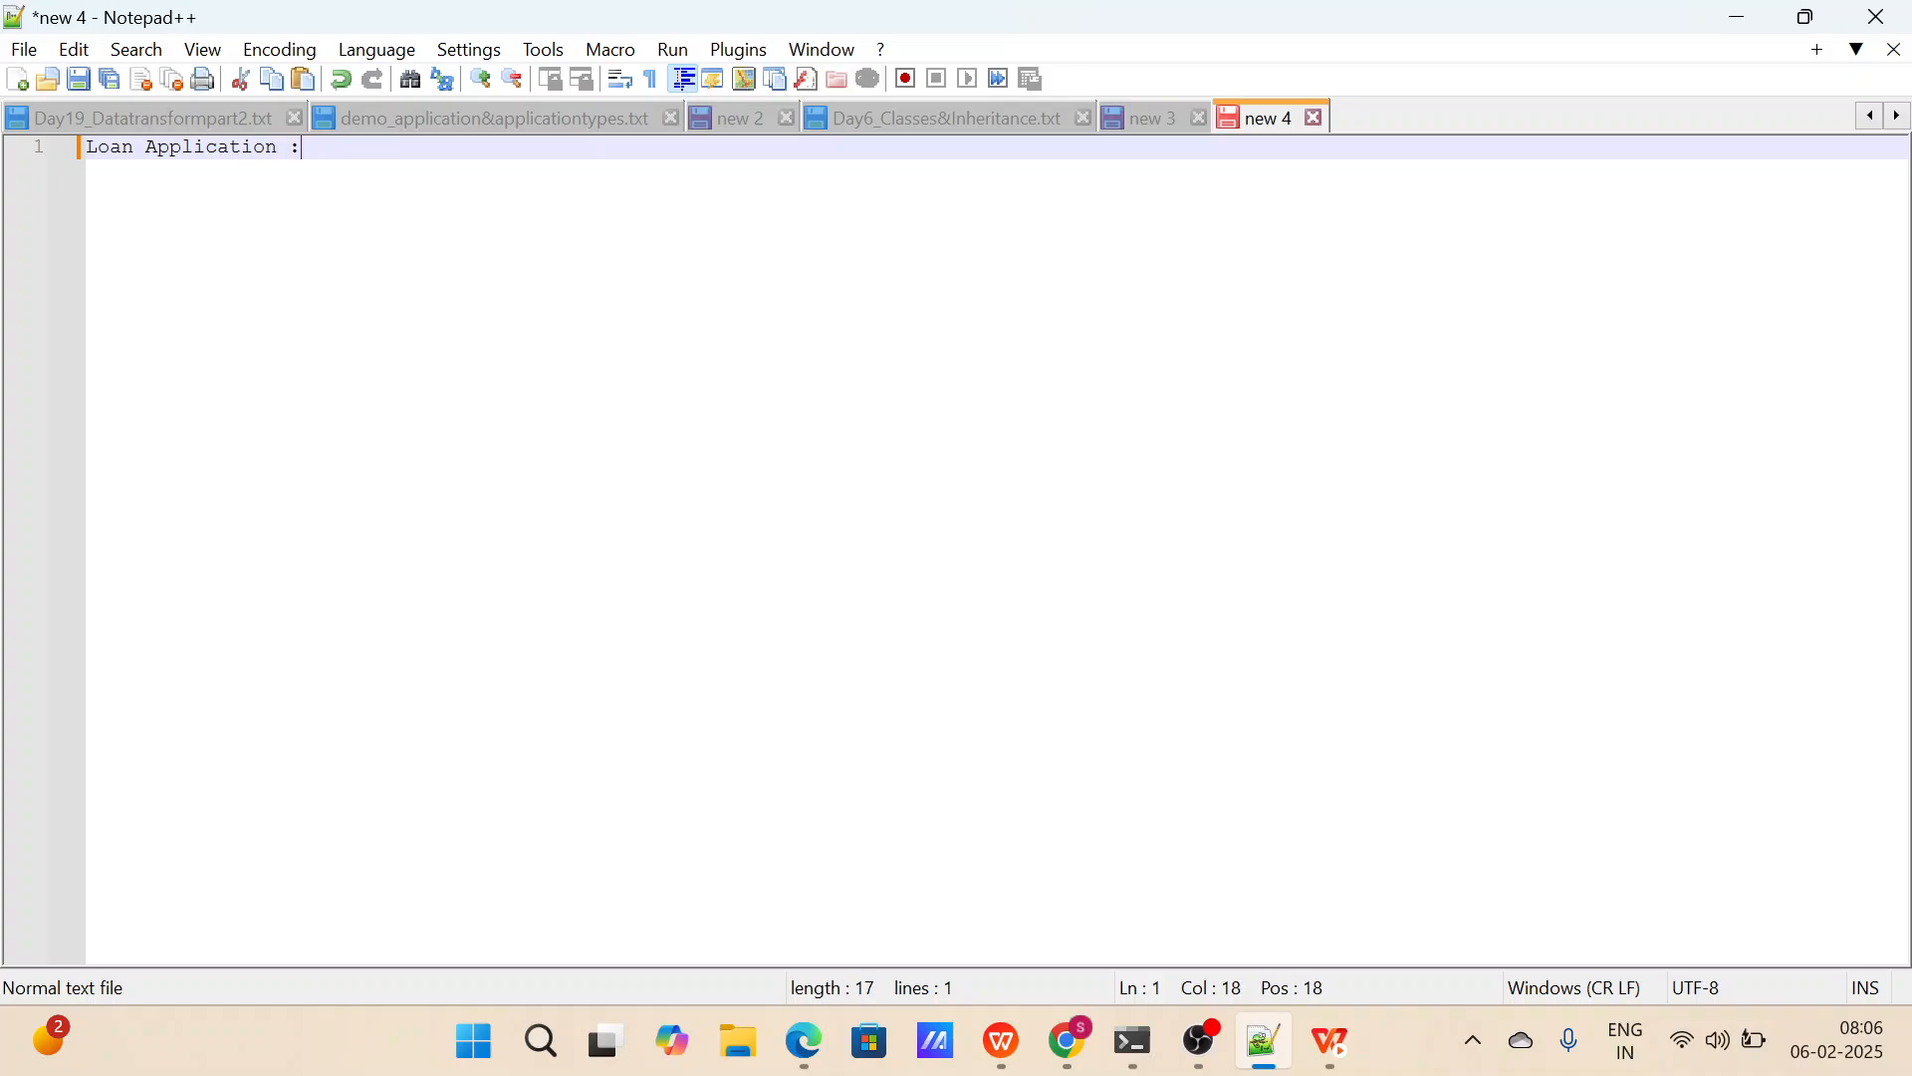
key(Return)
key(Return)
key(Return)
text(Stages :)
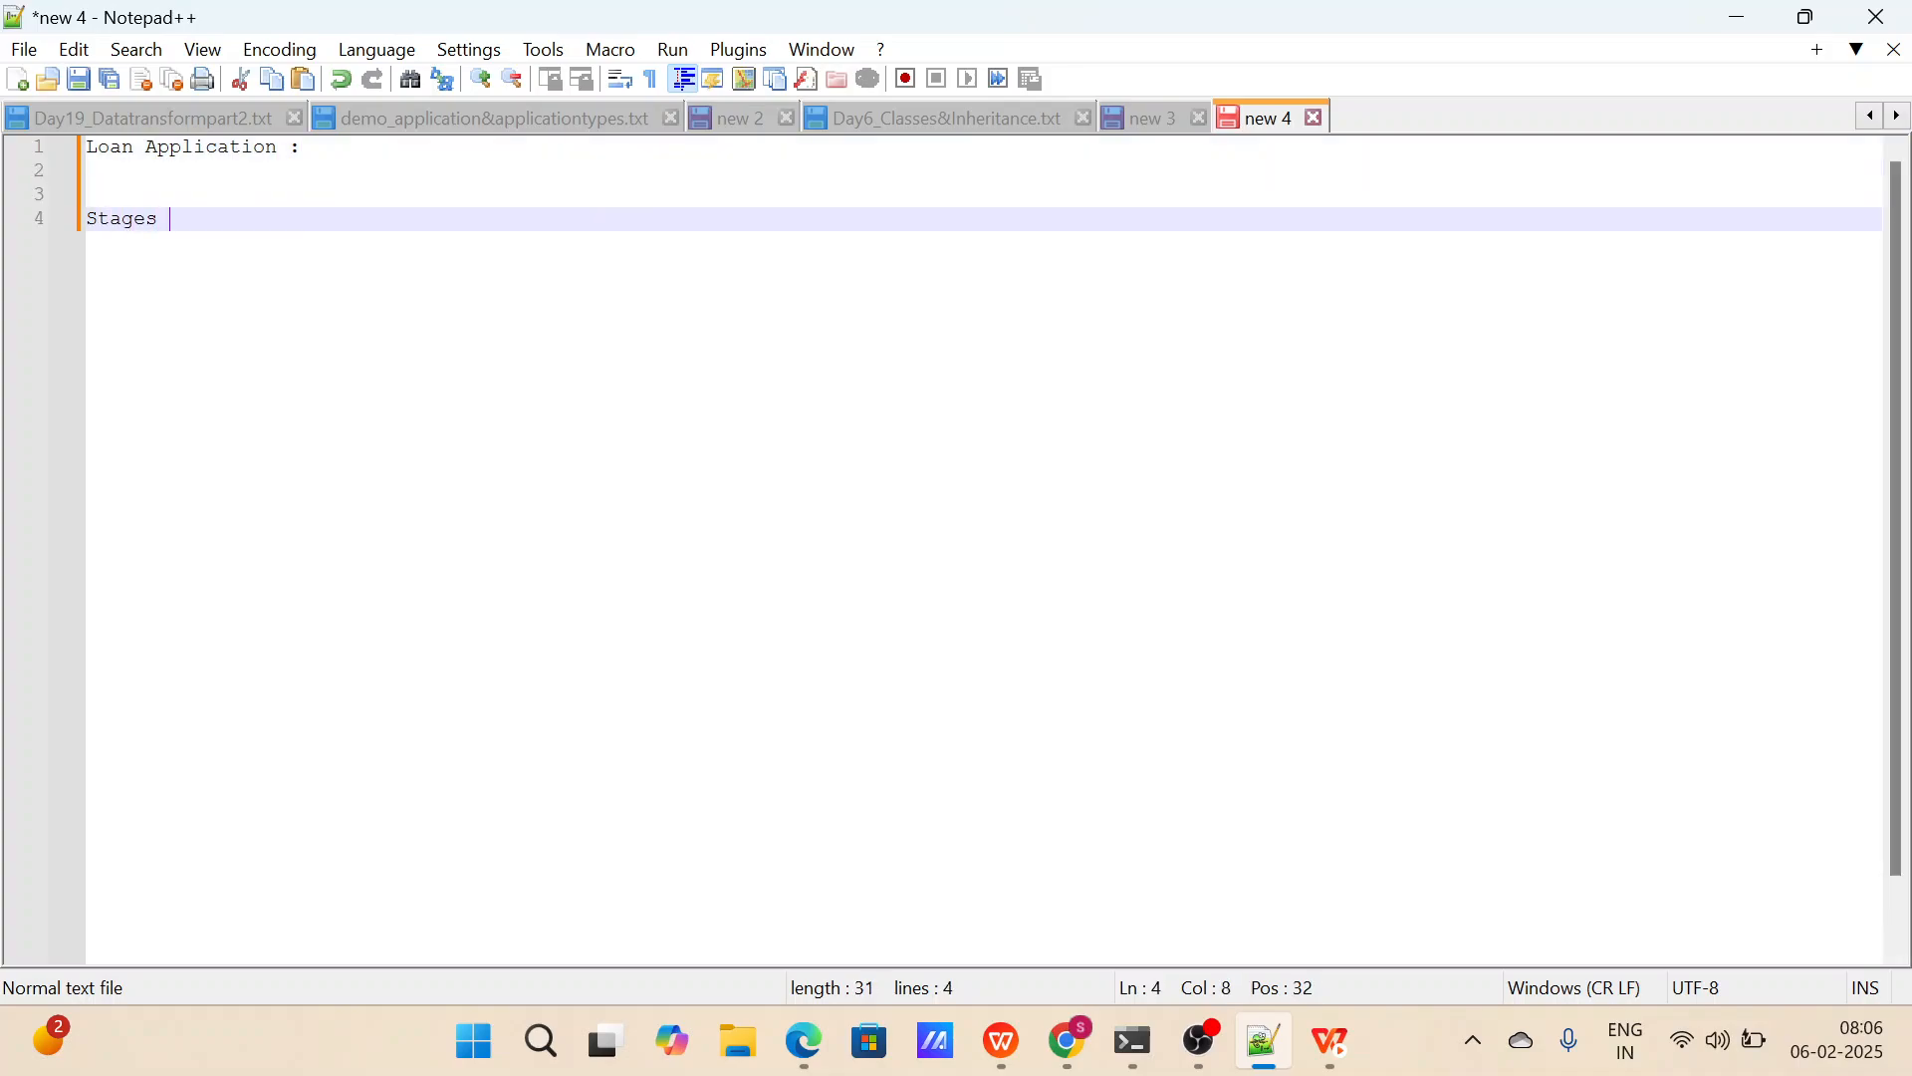
Add the line "Stage1 : Collect Information" under the Stages heading, after two blank lines.
key(Return)
key(Return)
key(Return)
text(Stage :)
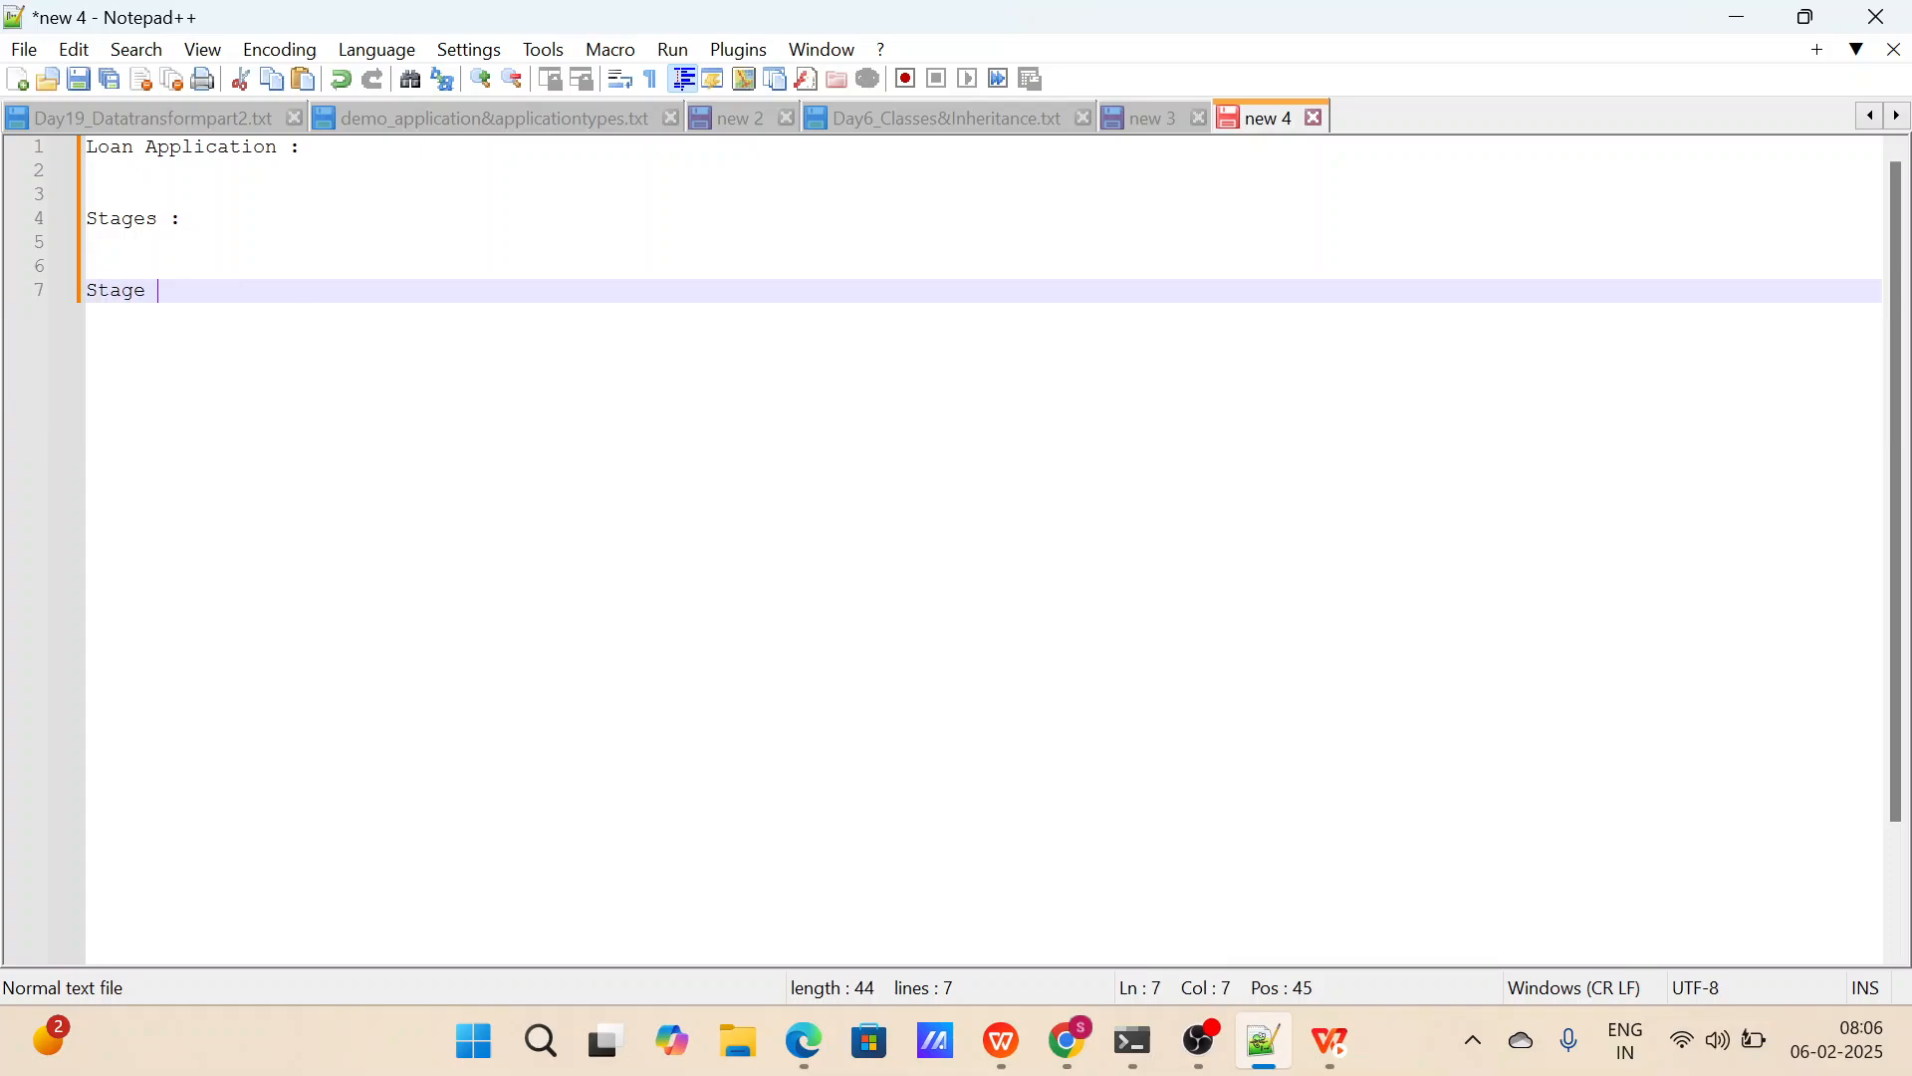
key(BackSpace)
key(BackSpace)
text(1 : )
text(Collect In)
text(formation)
key(BackSpace)
key(BackSpace)
key(BackSpace)
key(BackSpace)
key(BackSpace)
key(BackSpace)
key(BackSpace)
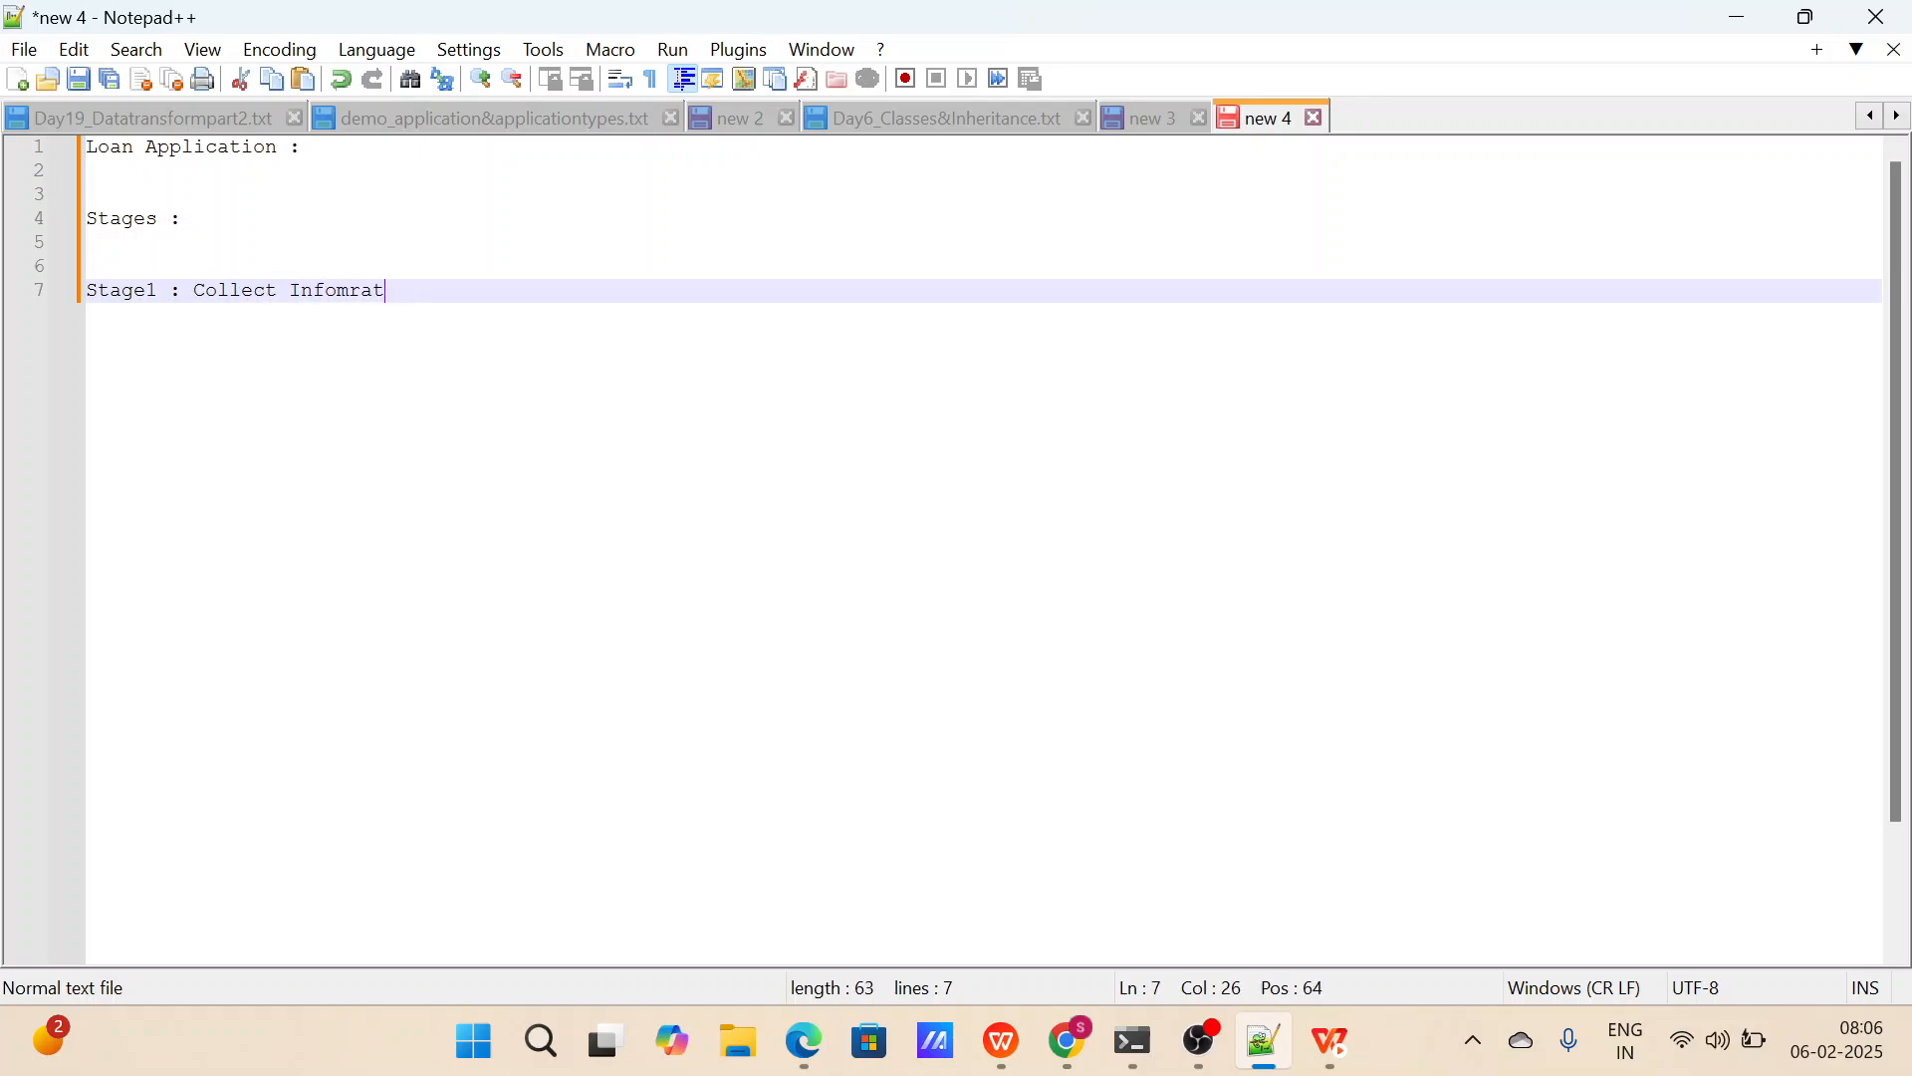
text(m)
key(BackSpace)
text(rmation)
Add the line "Stage 2 : Validate and Investigation" below Stage1, leaving two blank lines between them.
key(Return)
key(Return)
key(Return)
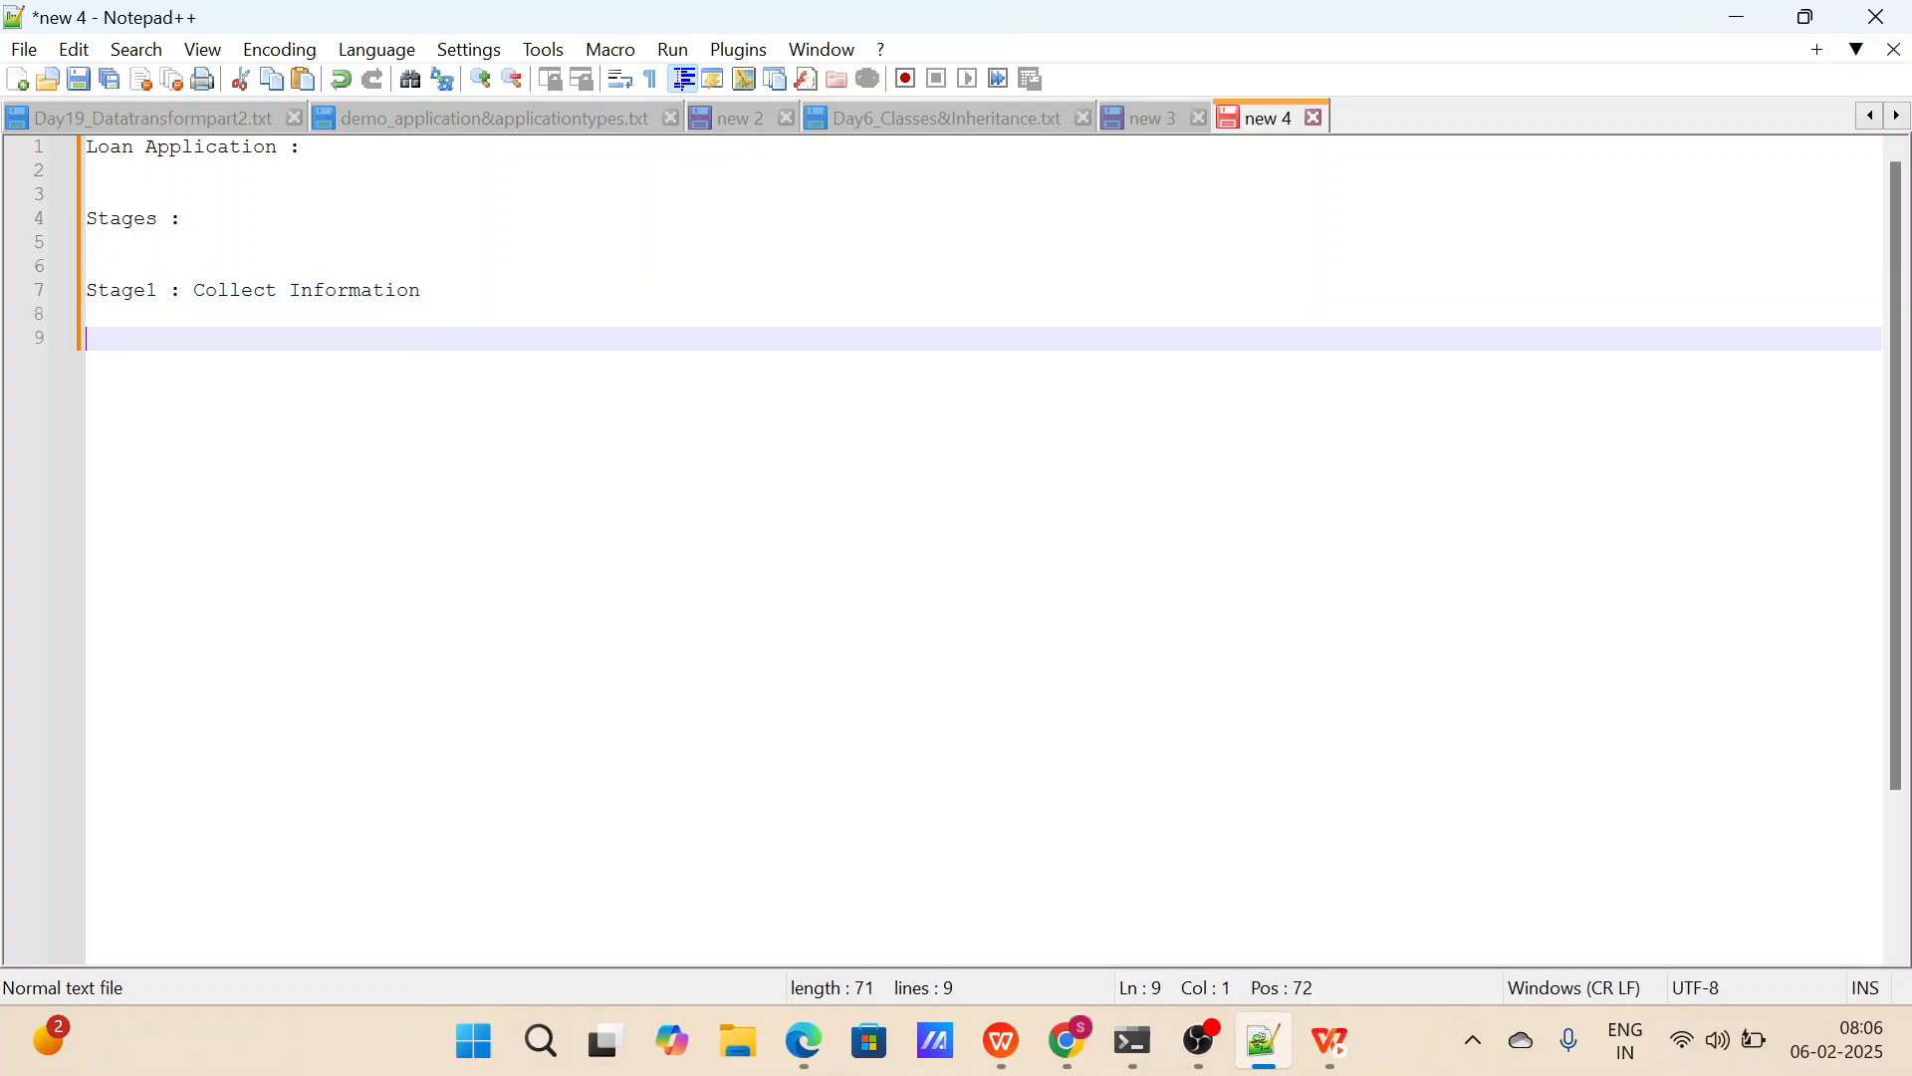
text(Stage 2 : )
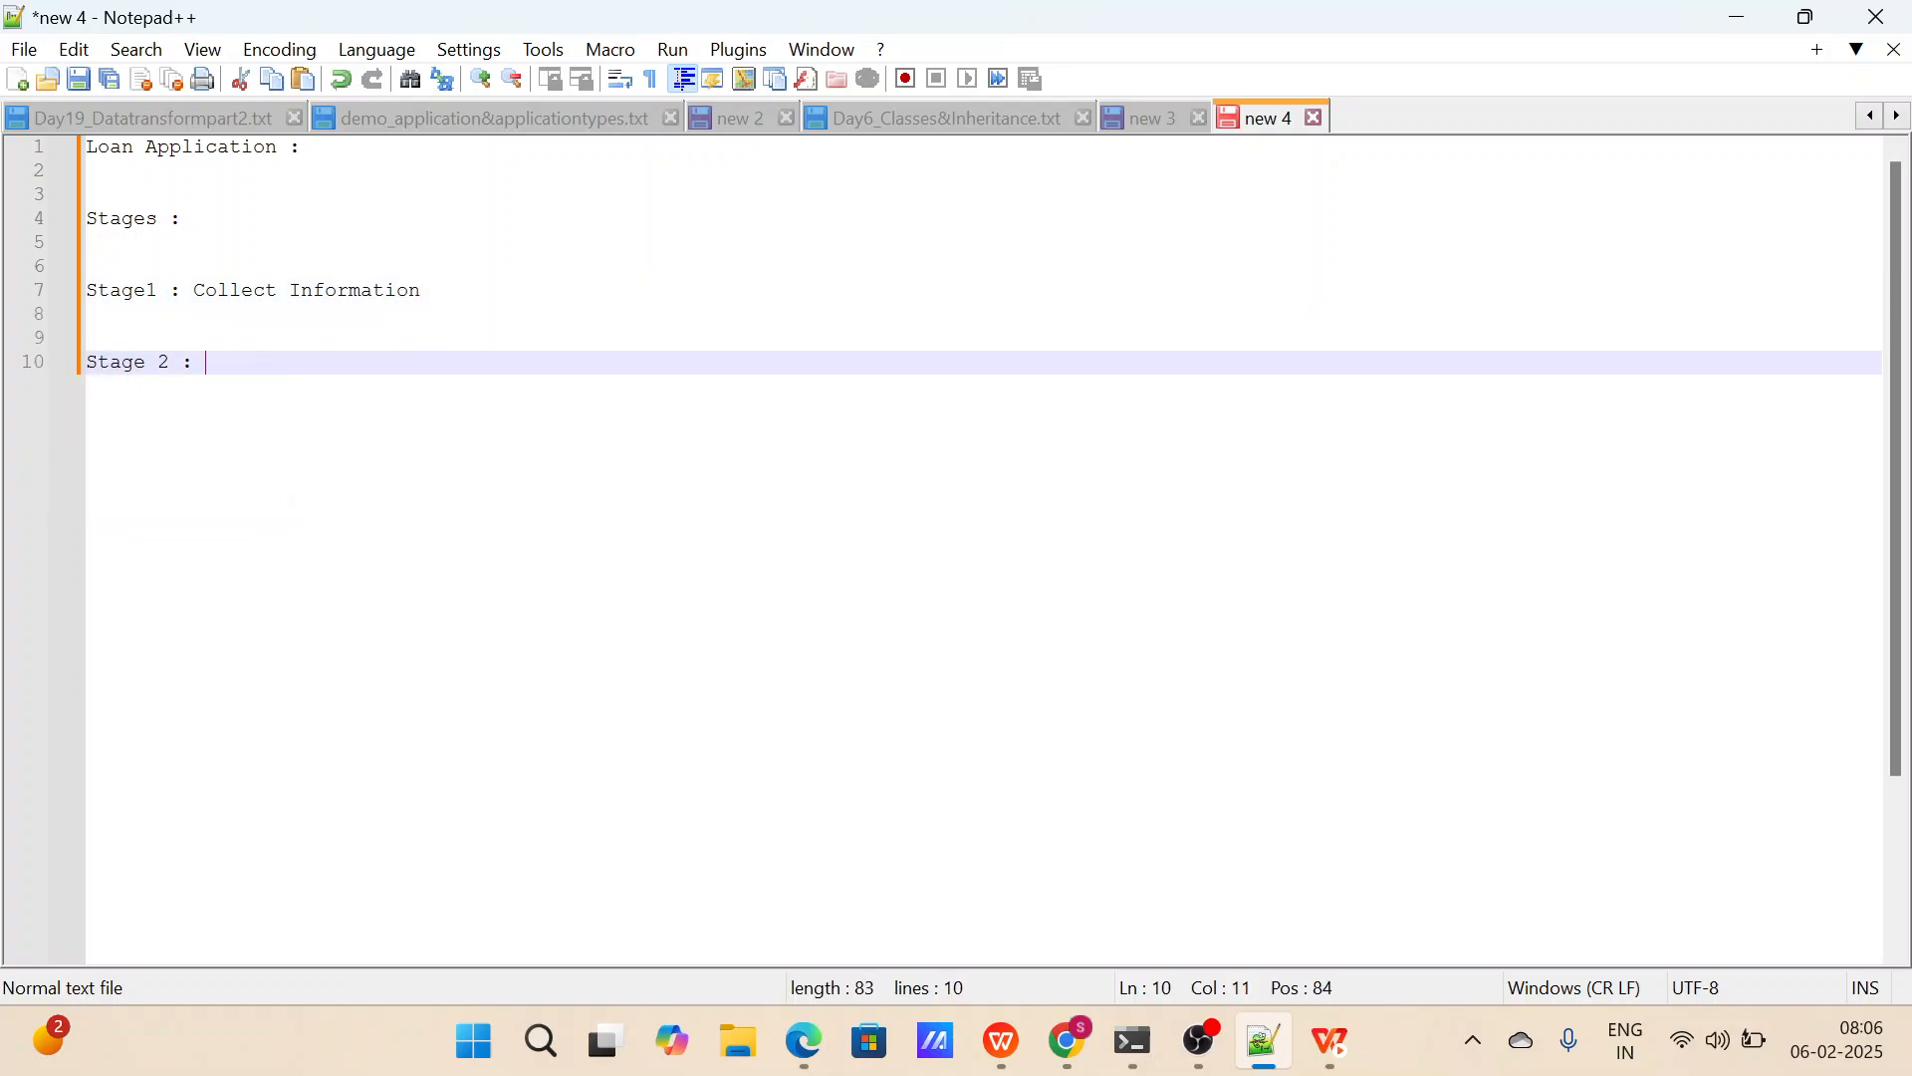
text(V)
key(BackSpace)
text(vali)
key(BackSpace)
key(BackSpace)
key(BackSpace)
key(BackSpace)
text(Validate and Investigation)
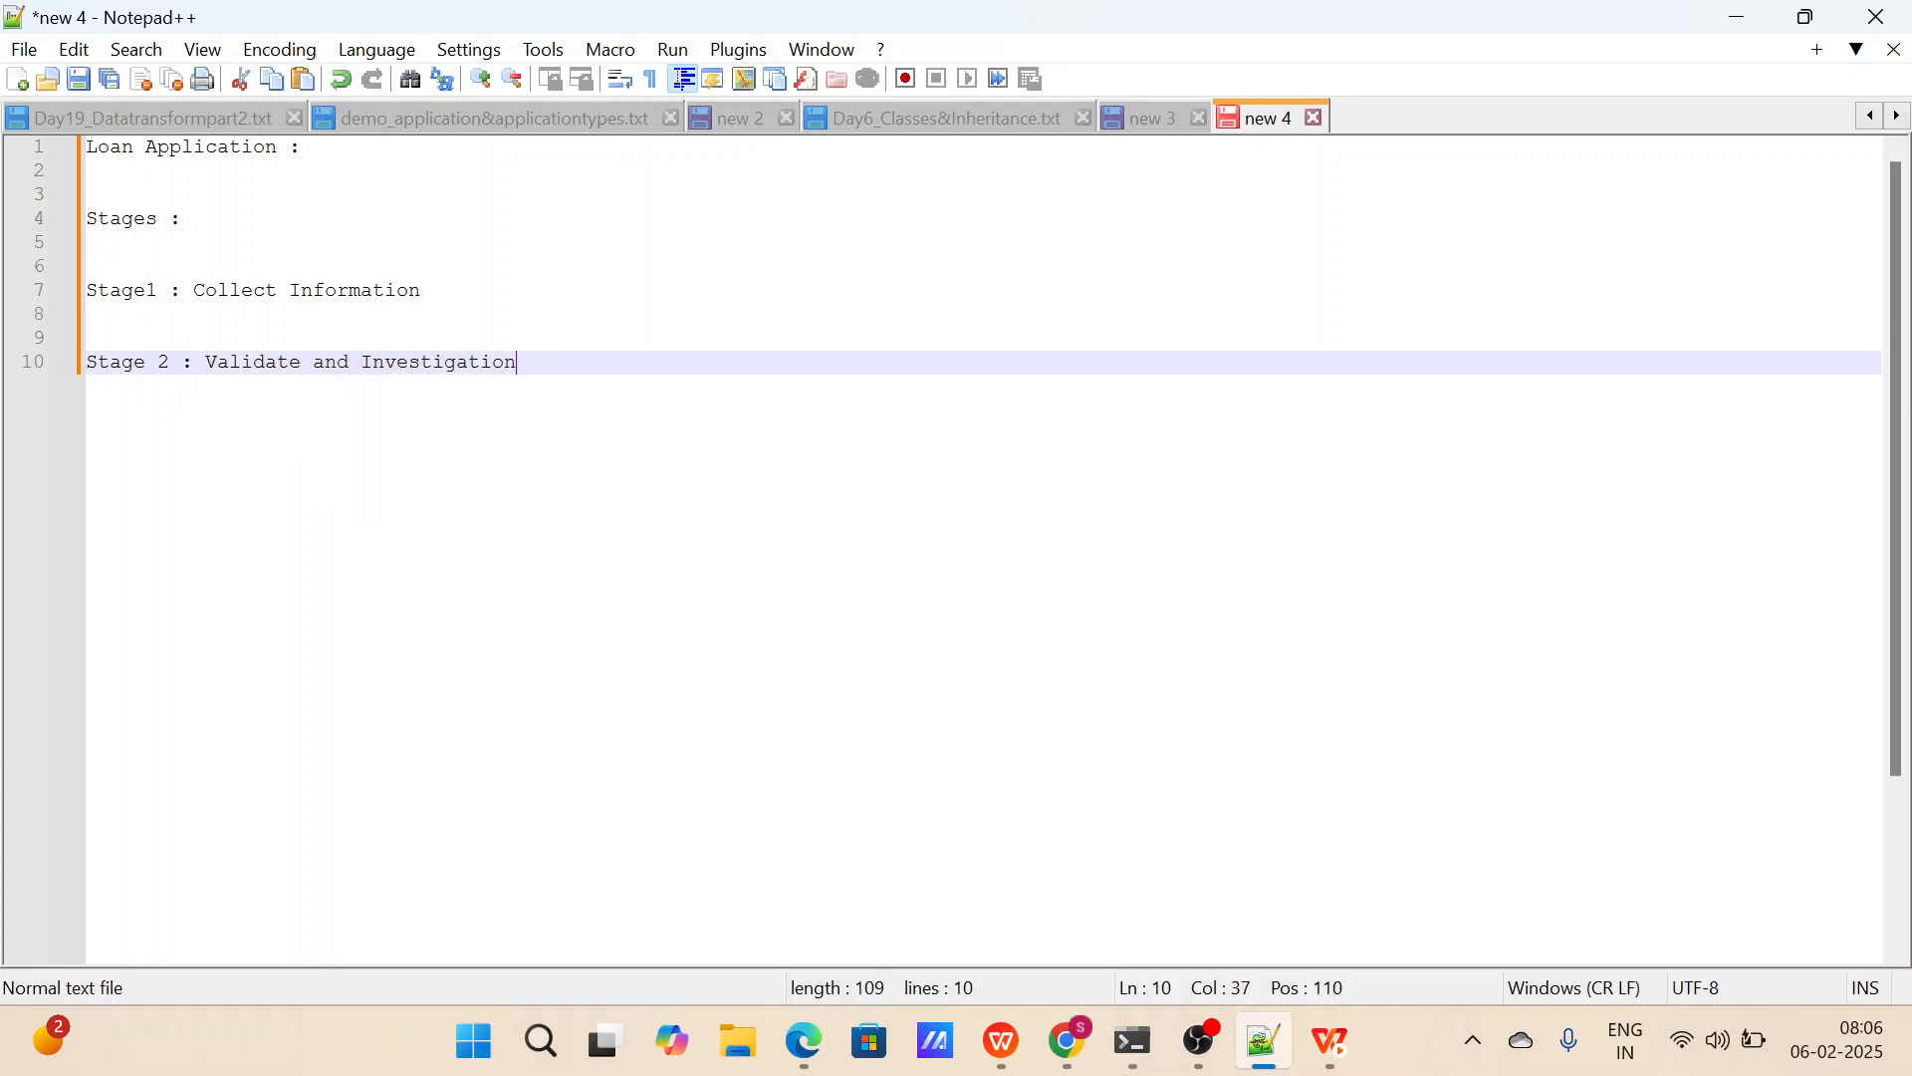
Add the line "Stage 3 : Cibil Score" below Stage 2, leaving two blank lines between them.
key(Return)
key(Return)
key(Return)
text(Stage 4)
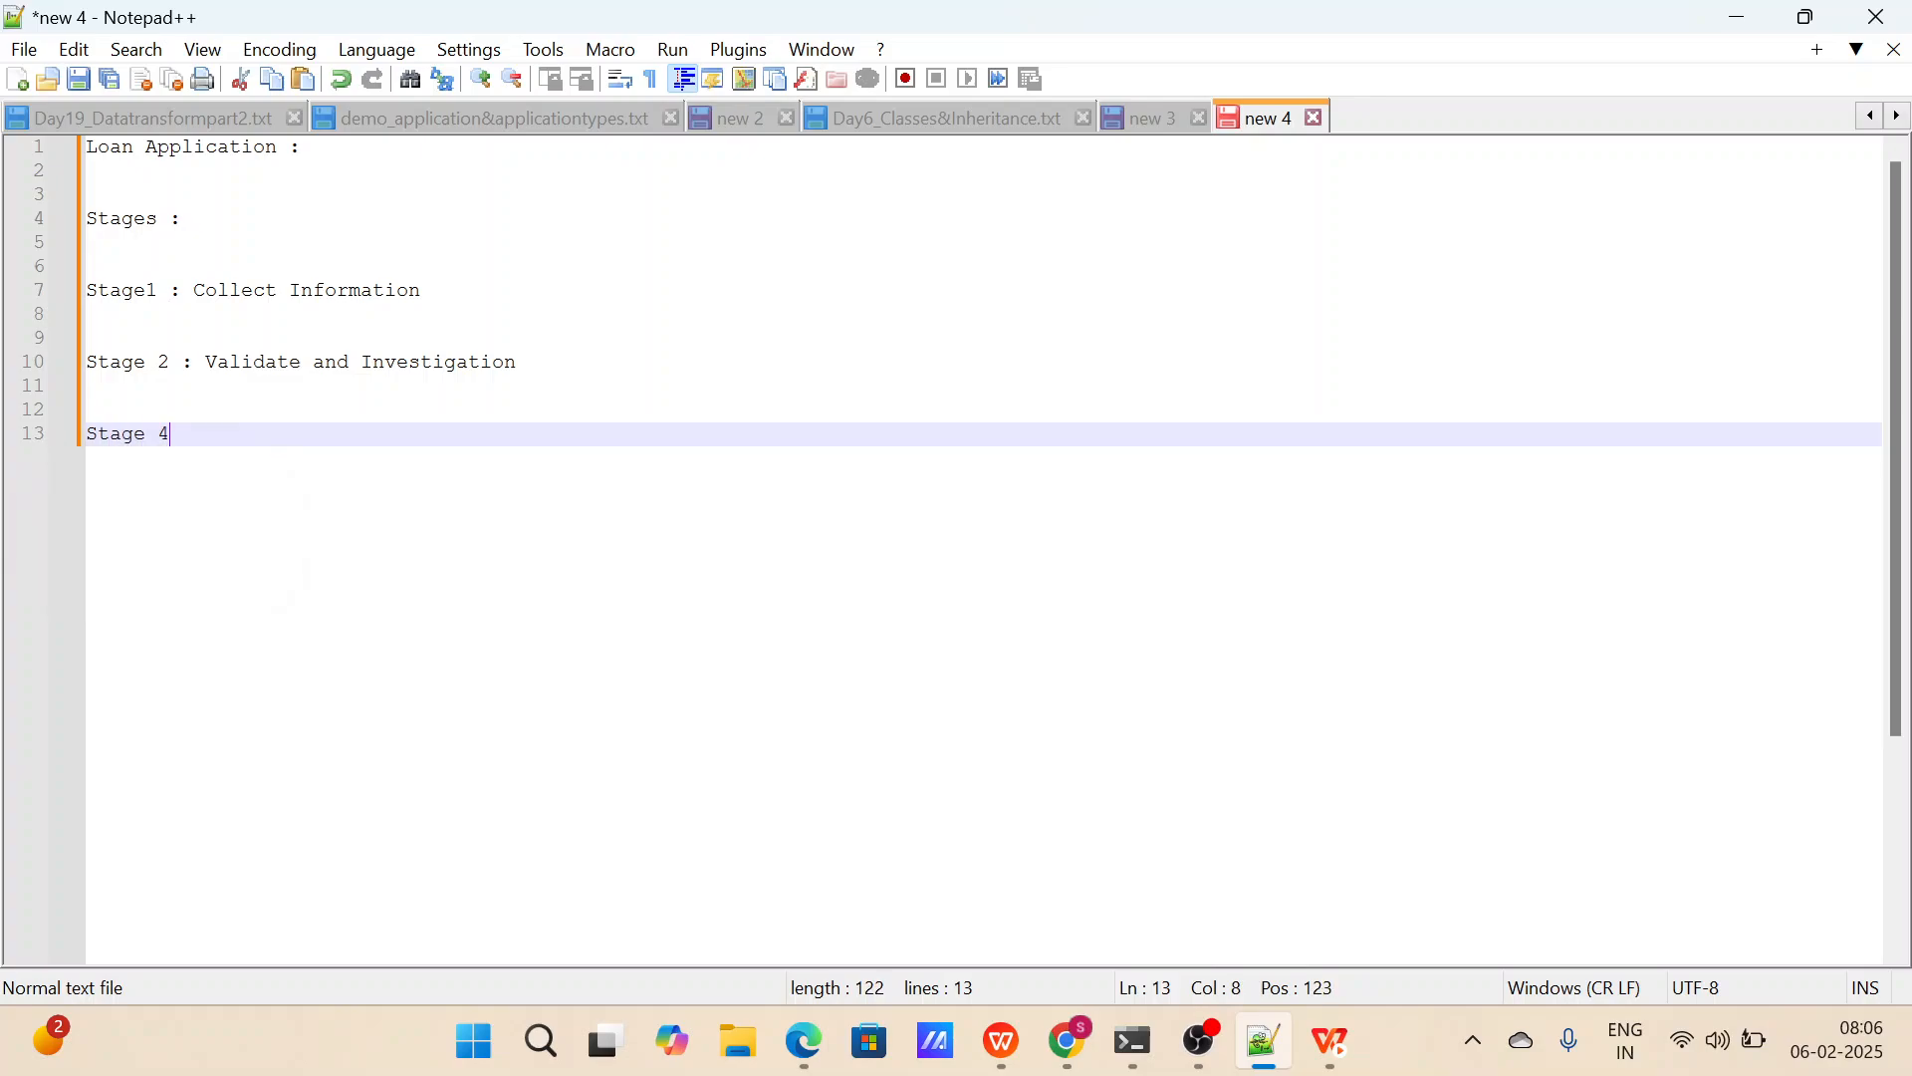
key(BackSpace)
text(3 : Cibil)
text( A)
key(BackSpace)
text(Scr)
key(BackSpace)
text(ore)
Add the line "Stage 4 : Approve or Reject by Manager" below Stage 3, separated by blank lines.
key(Return)
key(Return)
key(Return)
key(Return)
text(Stage )
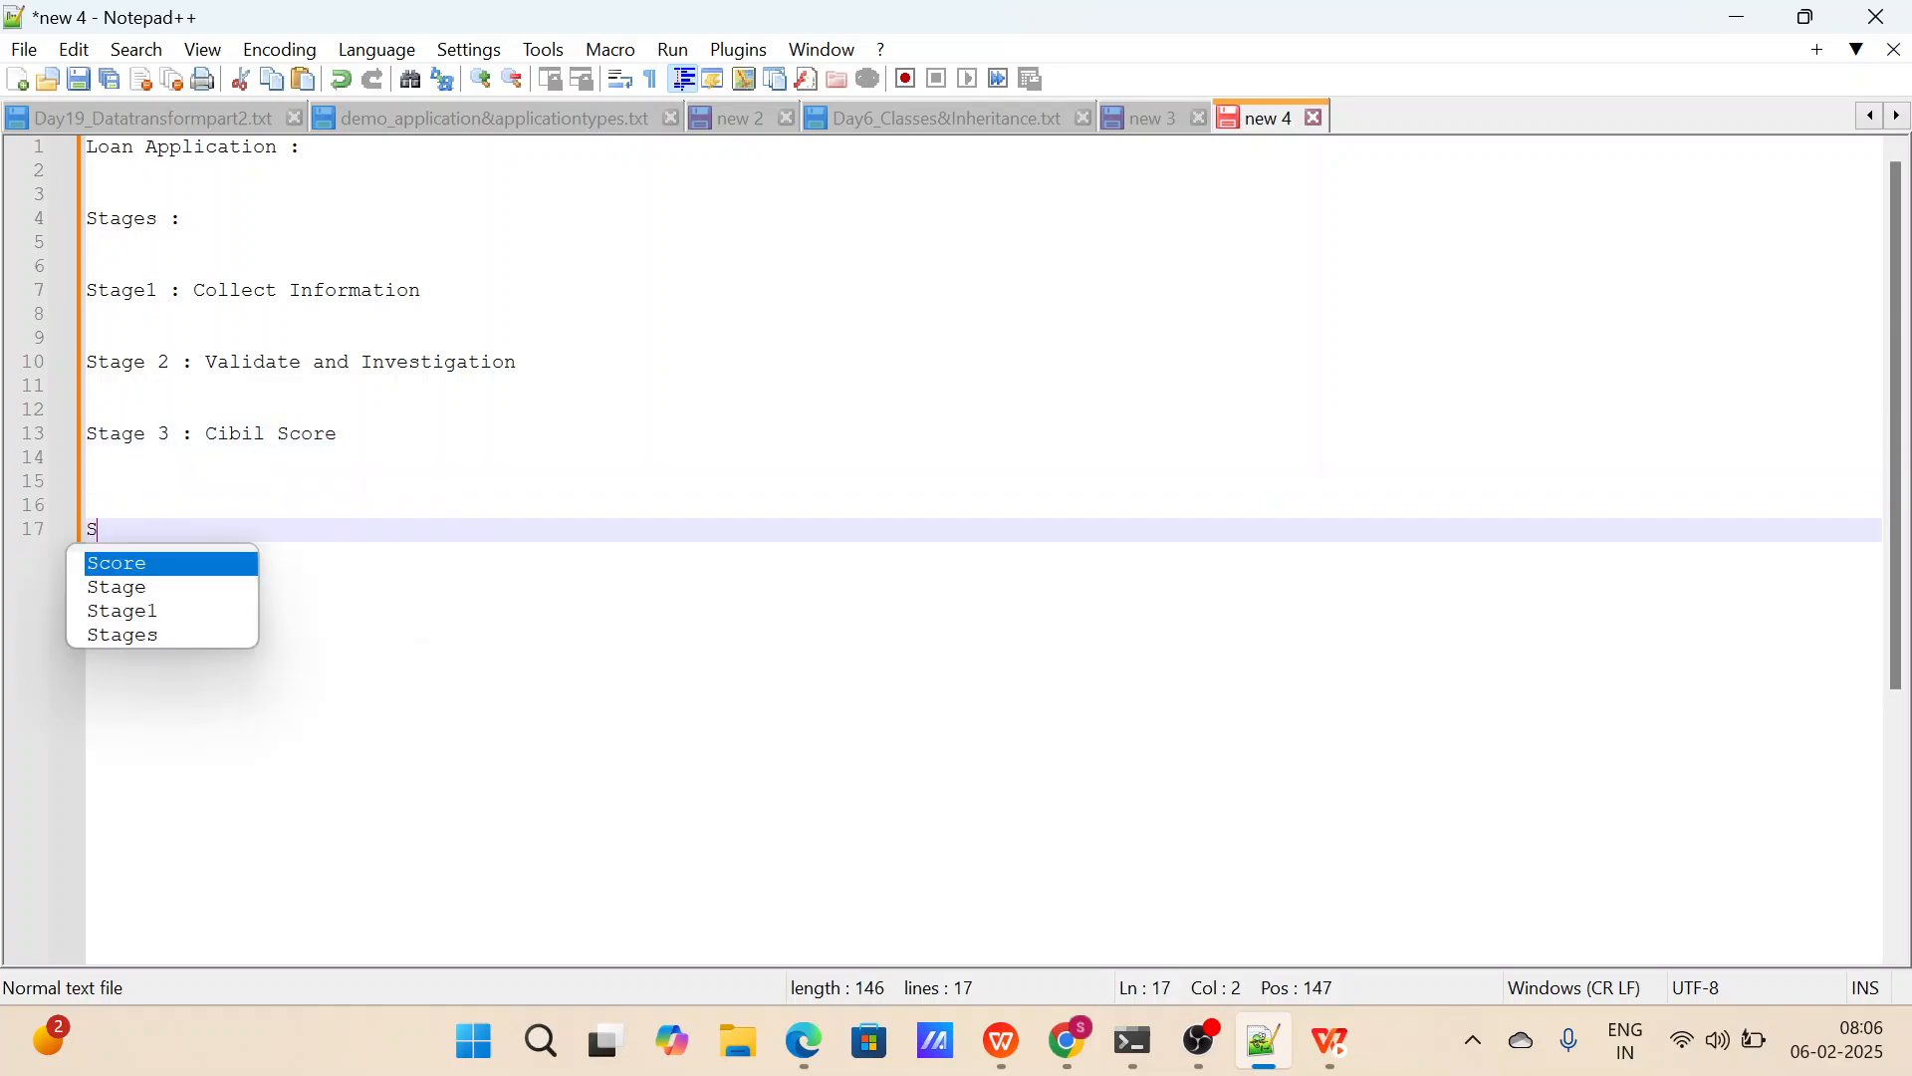
text(4 : A)
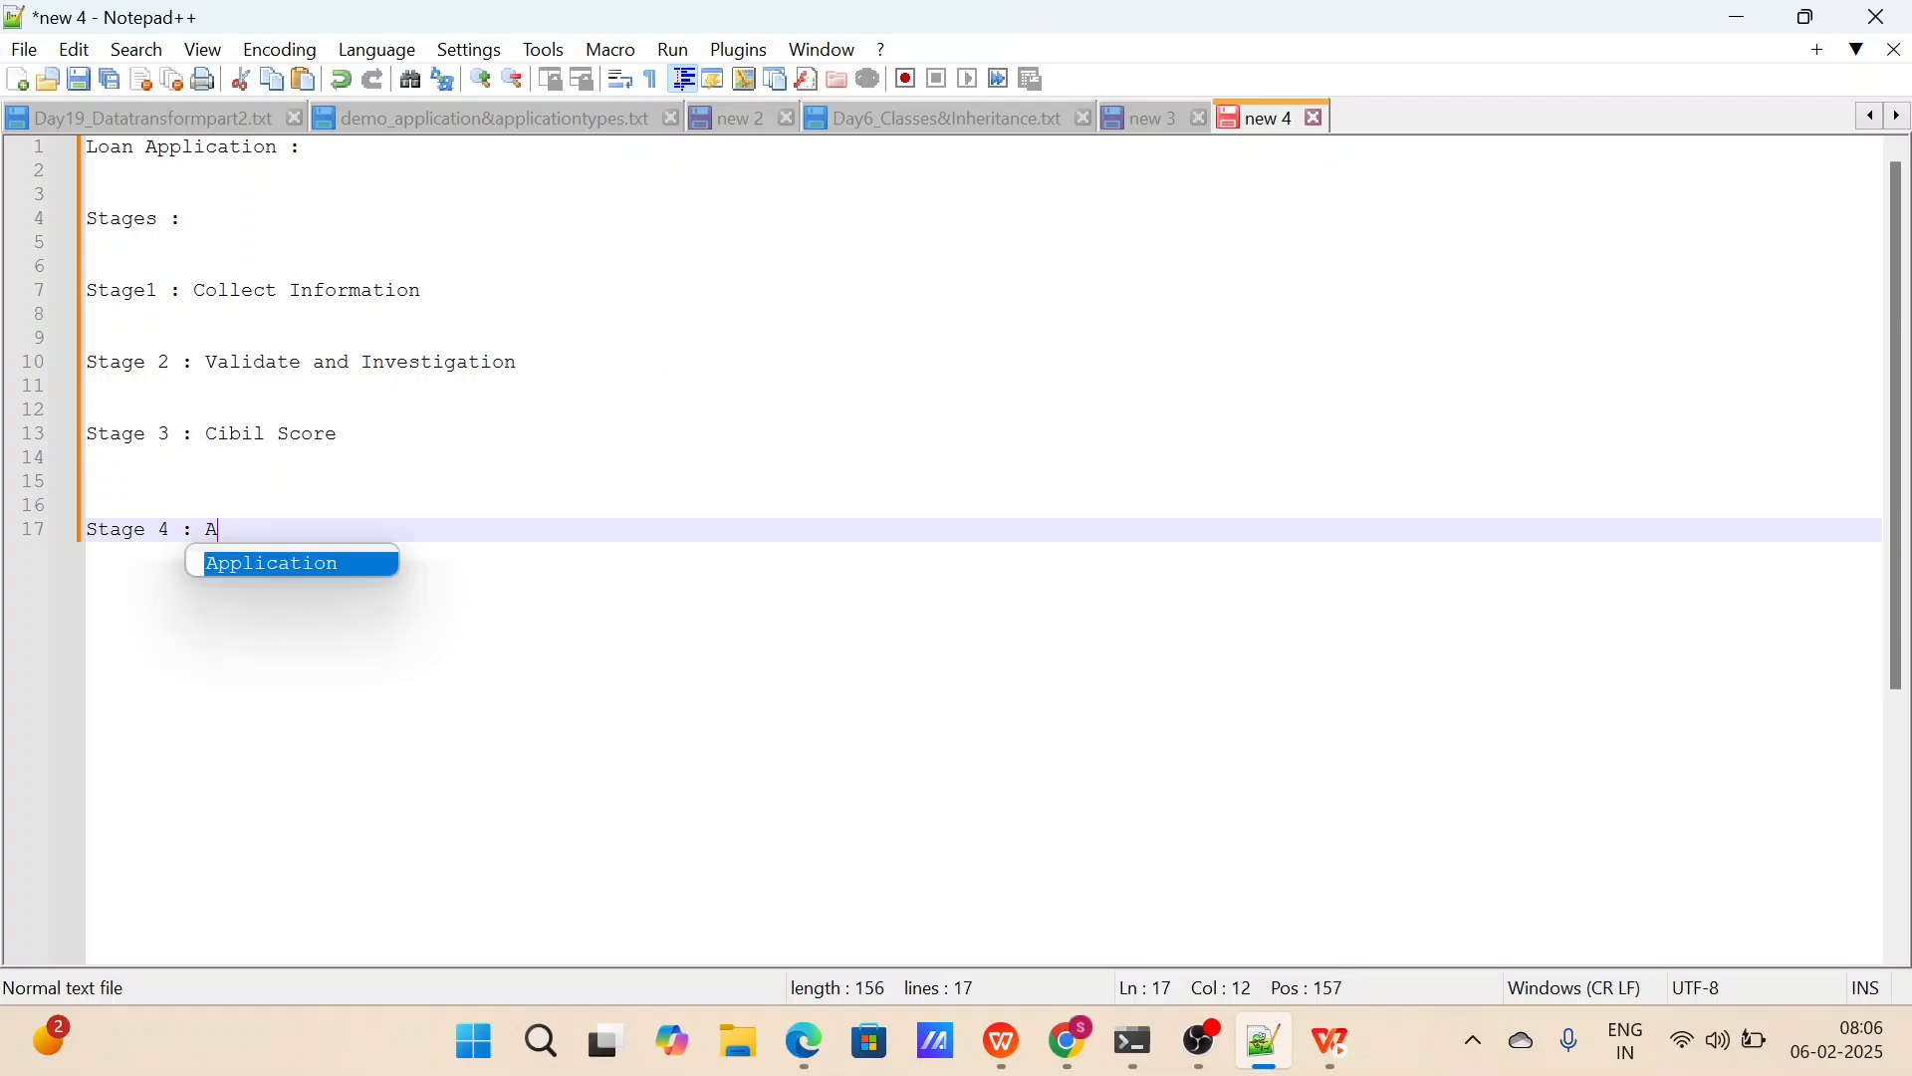
text(pprove or Re)
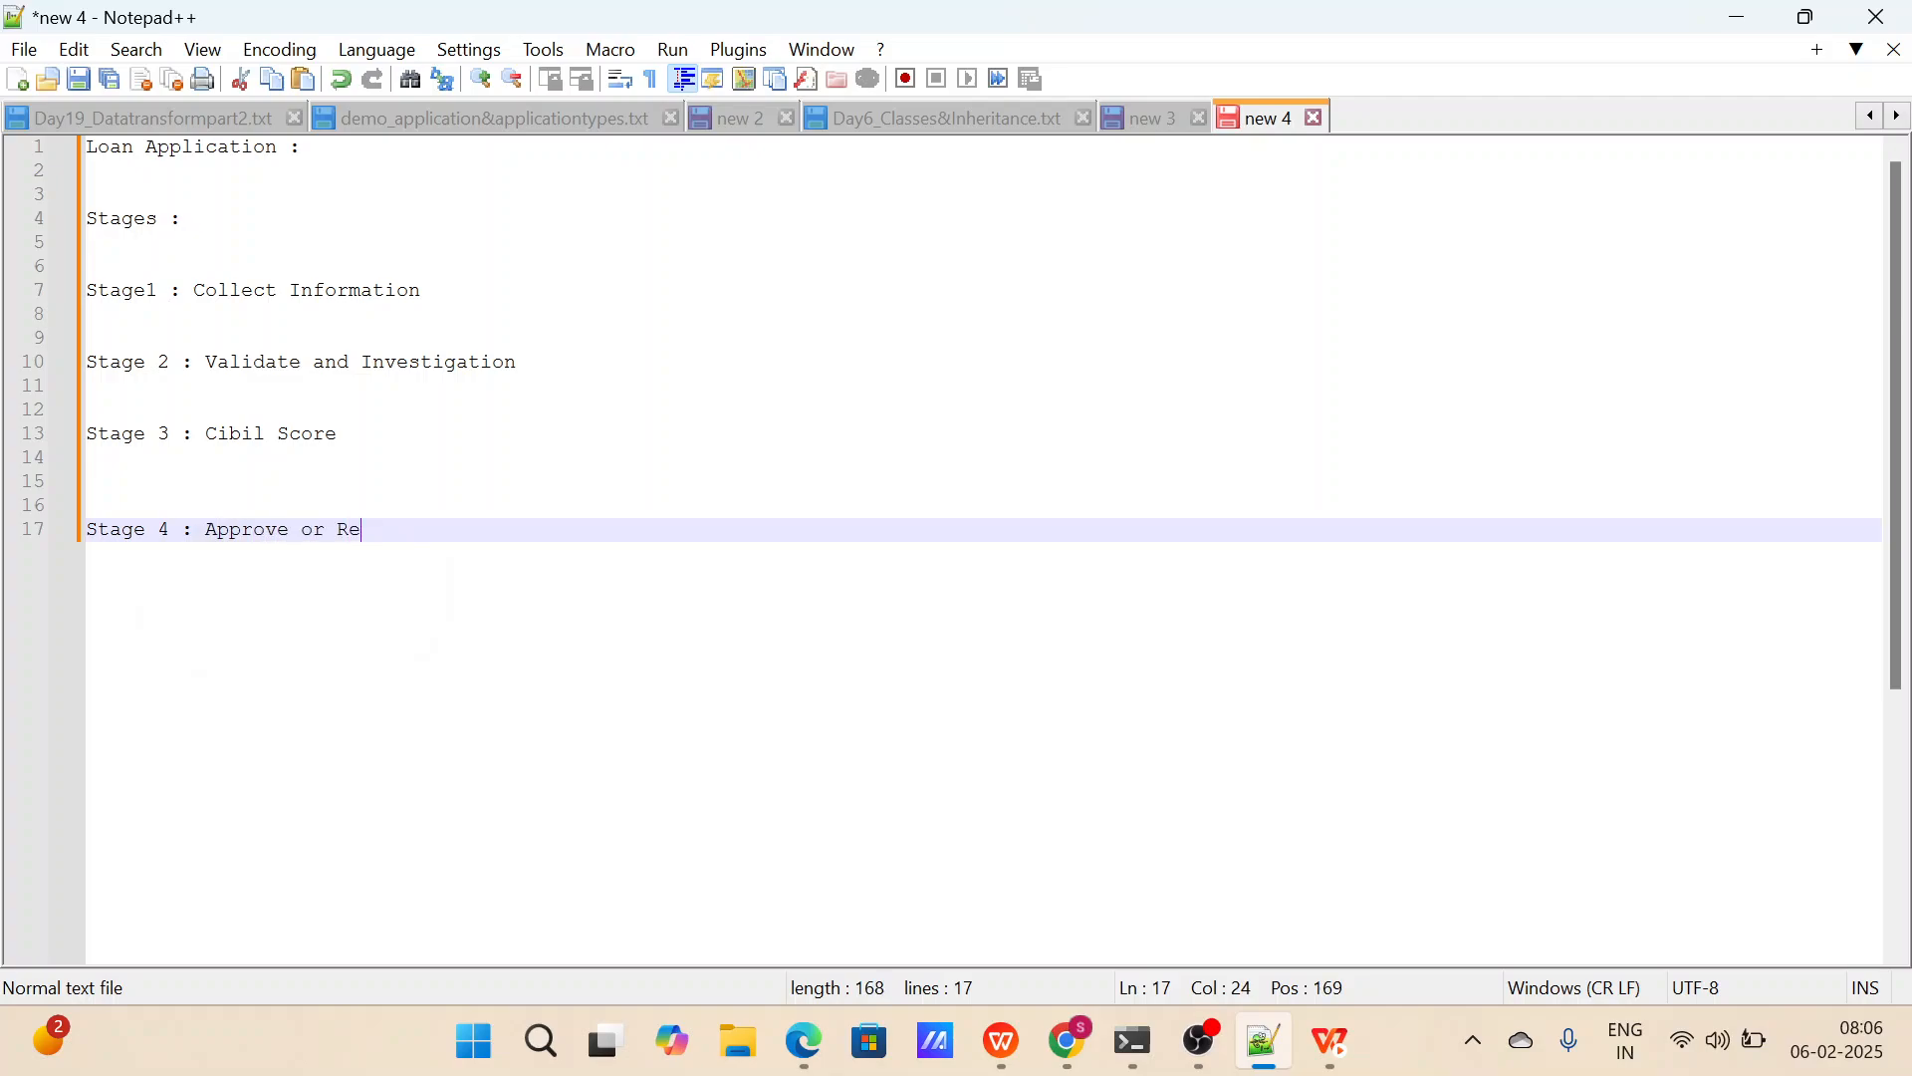
text(ject by)
key(BackSpace)
key(BackSpace)
text(by Manager)
Add the line "Stage 5 : Loan Settlement" below Stage 4, leaving two blank lines between them.
key(Return)
key(Return)
key(Return)
text(Stage )
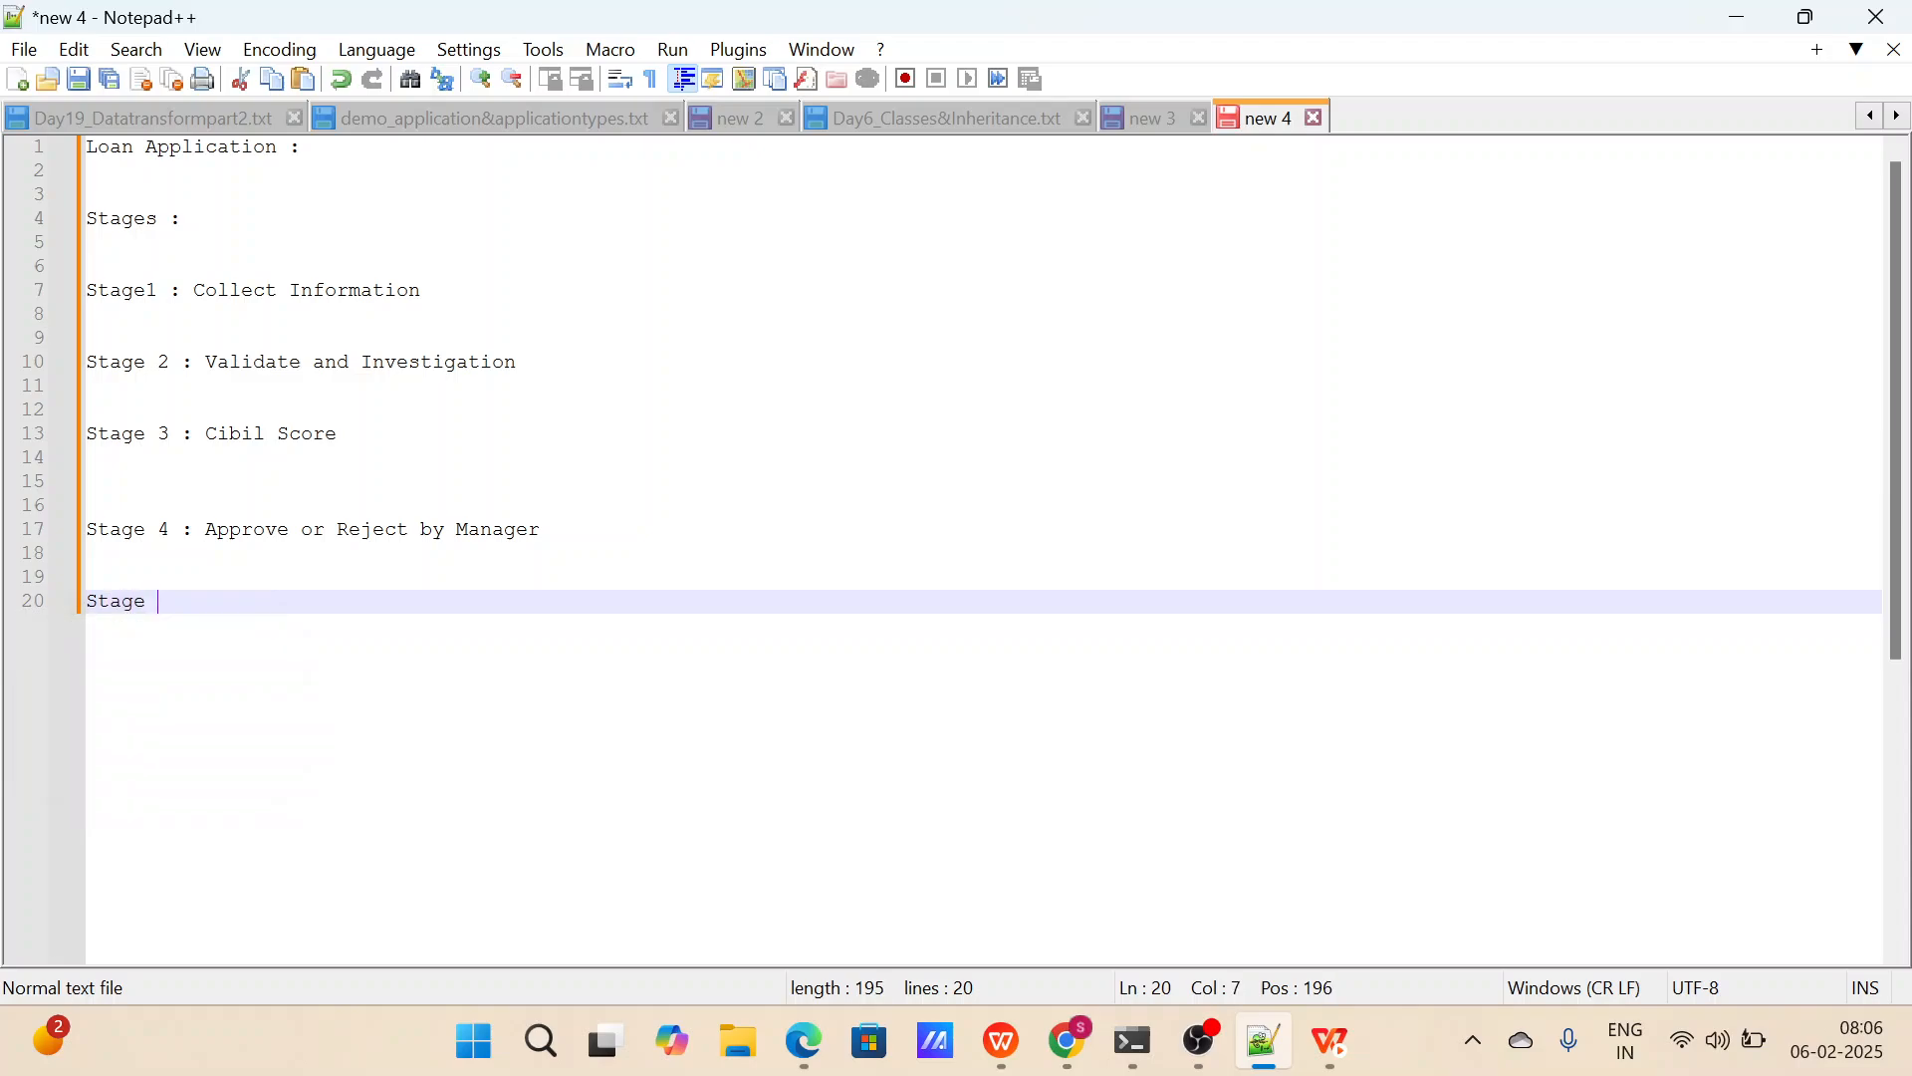
text(5 :)
text( Loan )
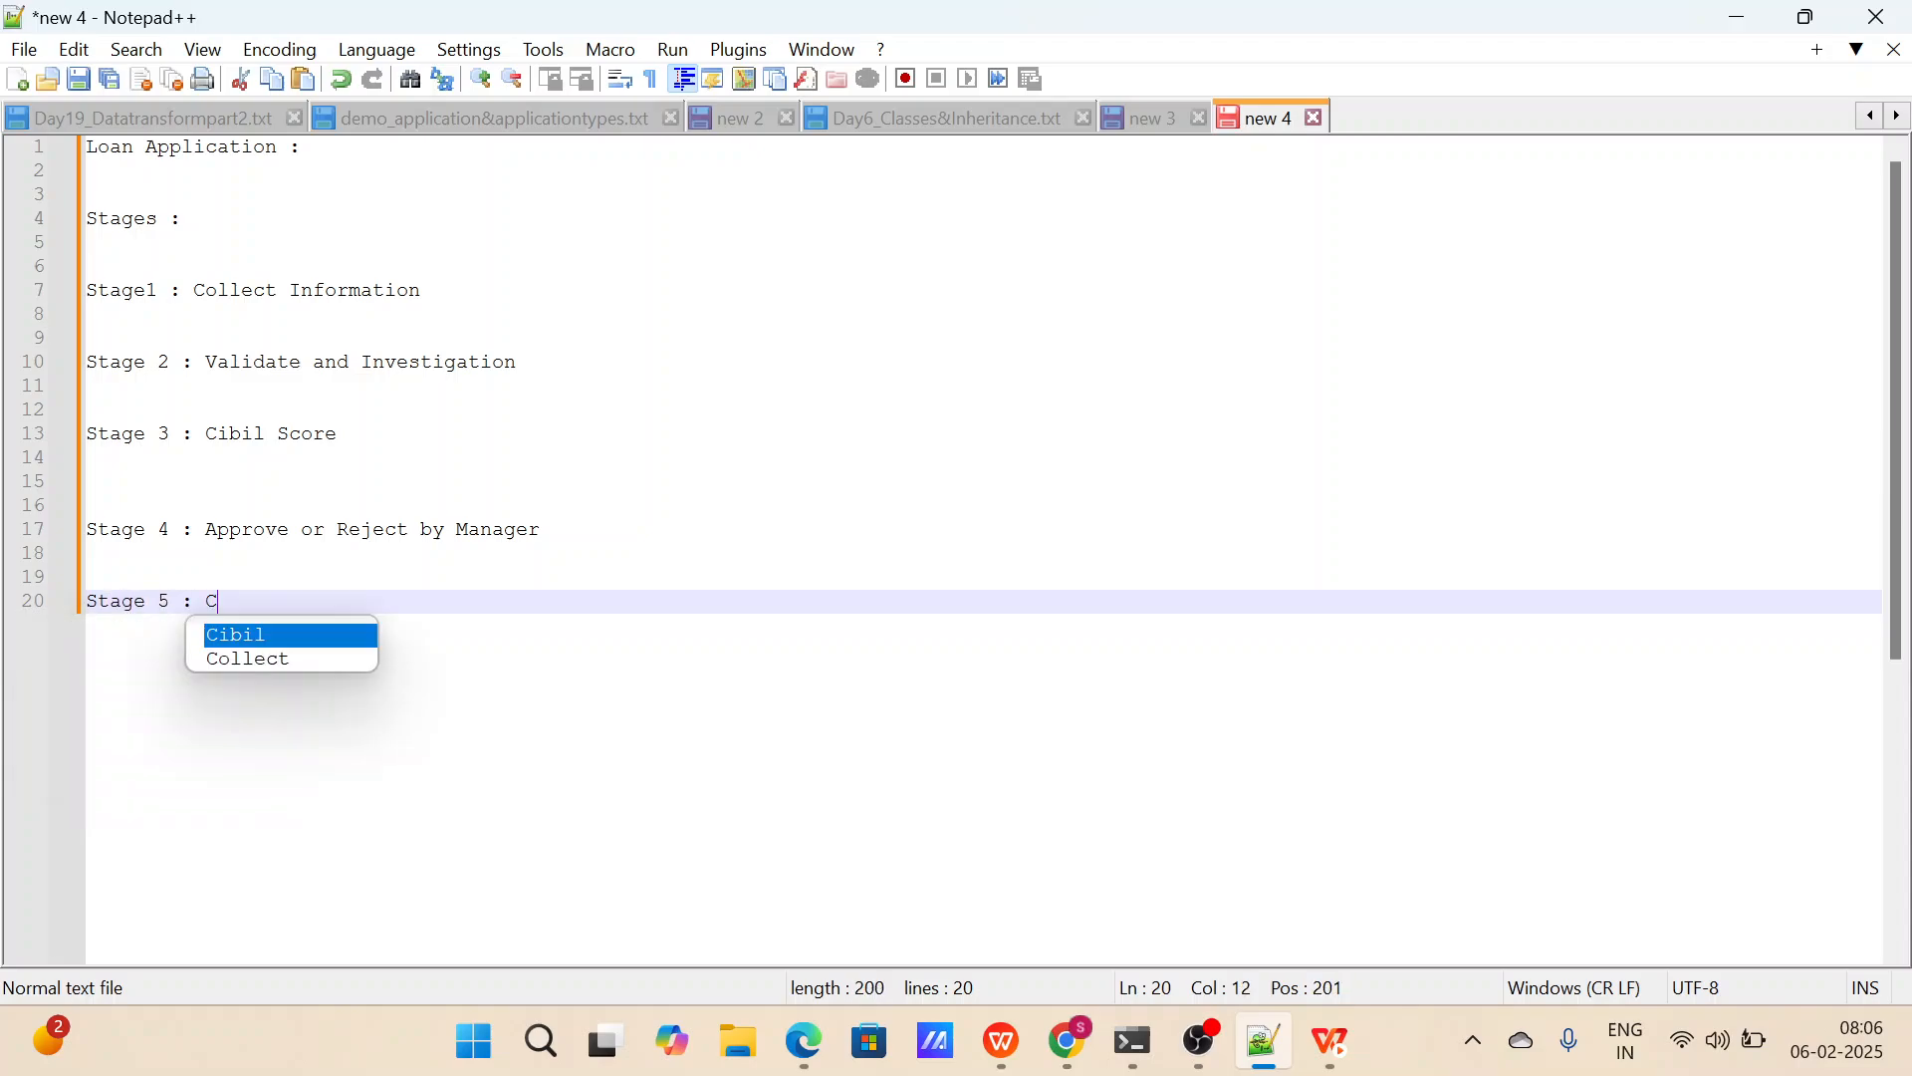
text(Settlement)
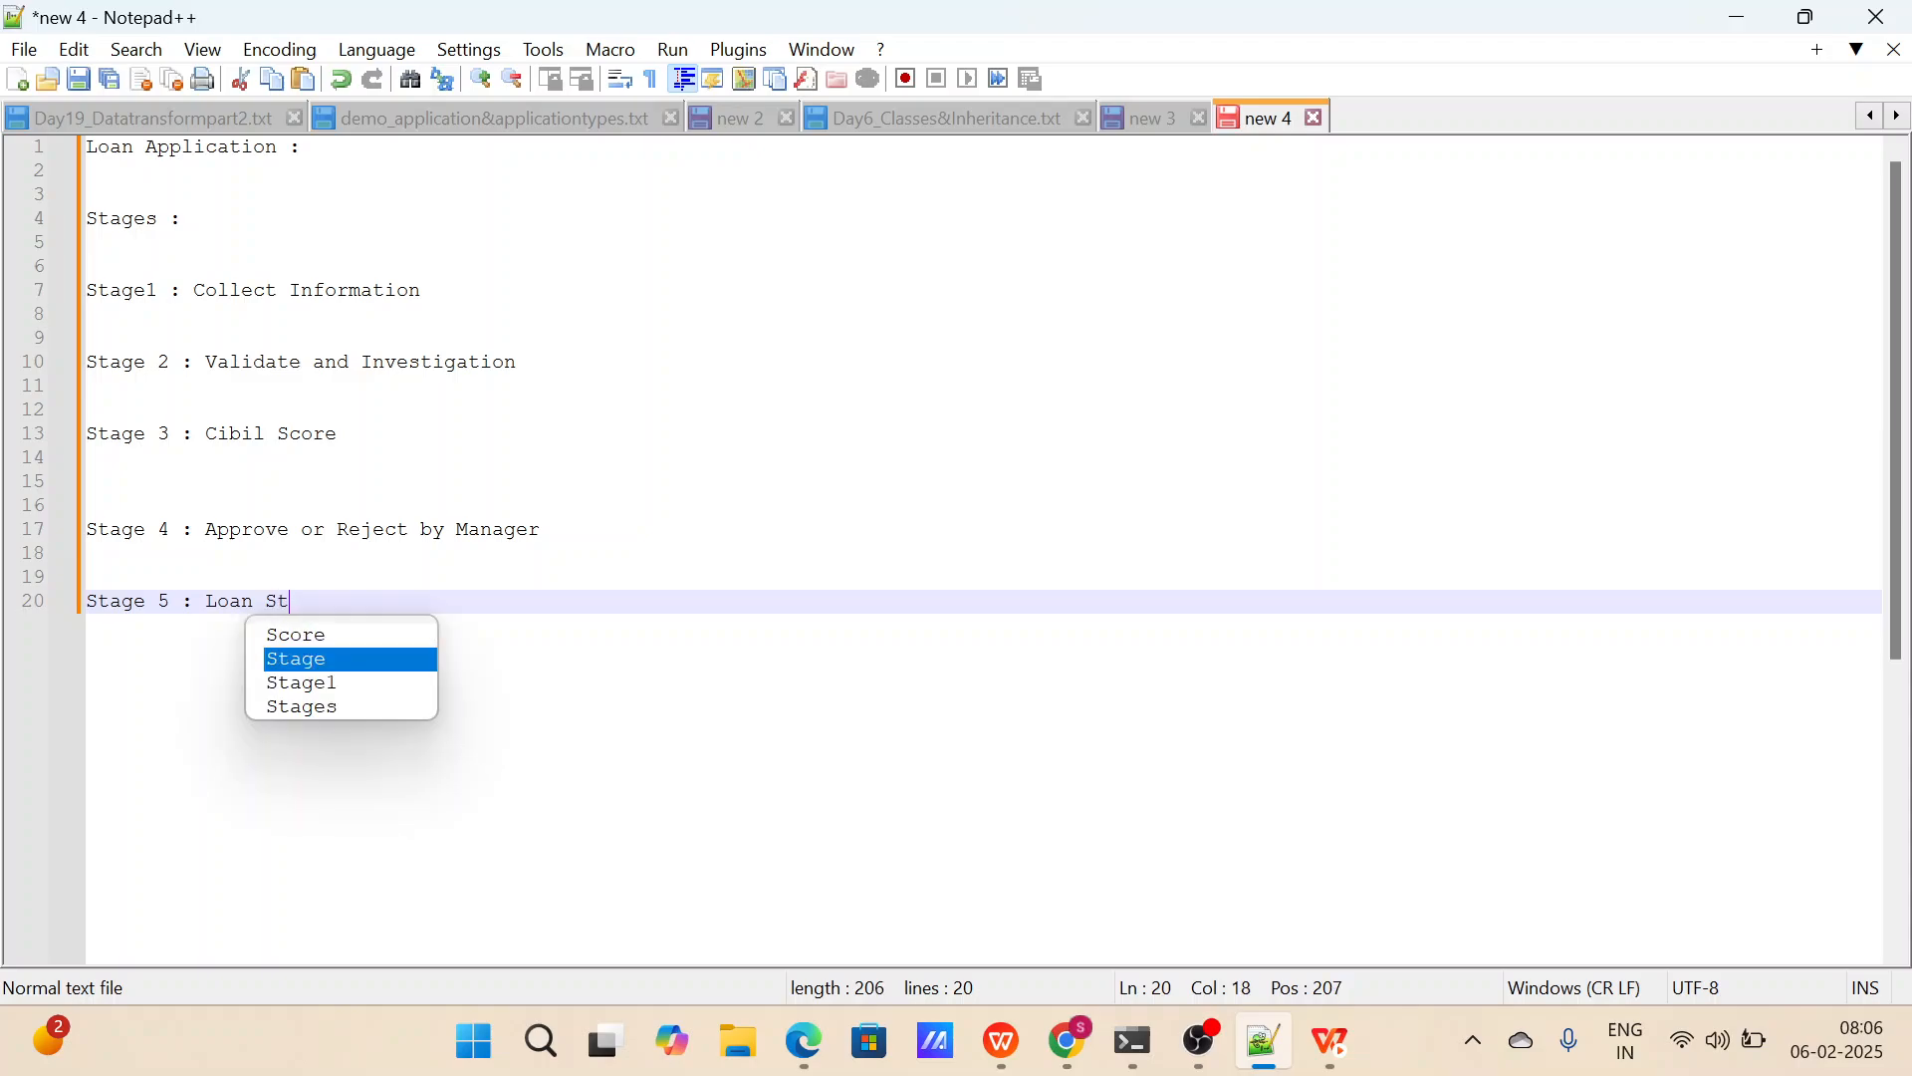
Add the line "Stage 6: Feedback and Closure" below Stage 5, followed by blank lines.
key(Return)
key(Return)
key(Return)
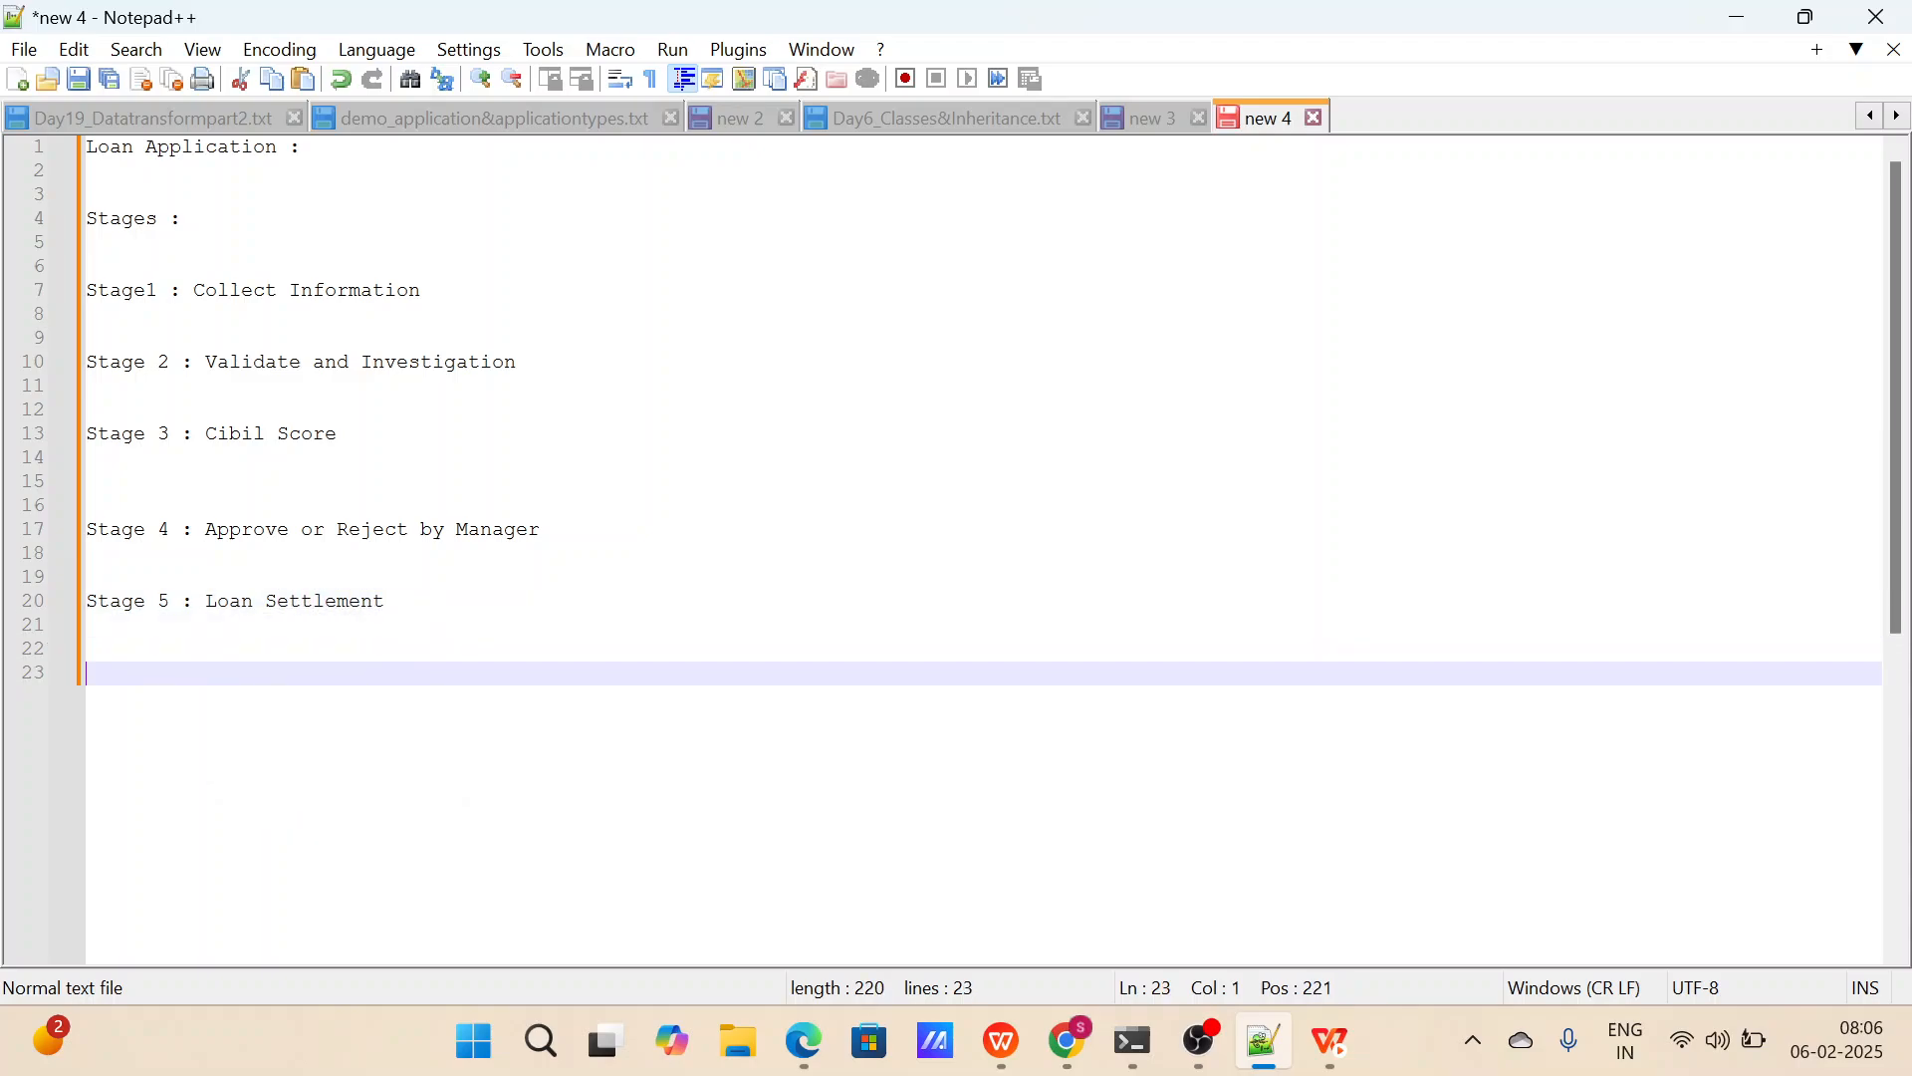
text(Stage 6: Feed)
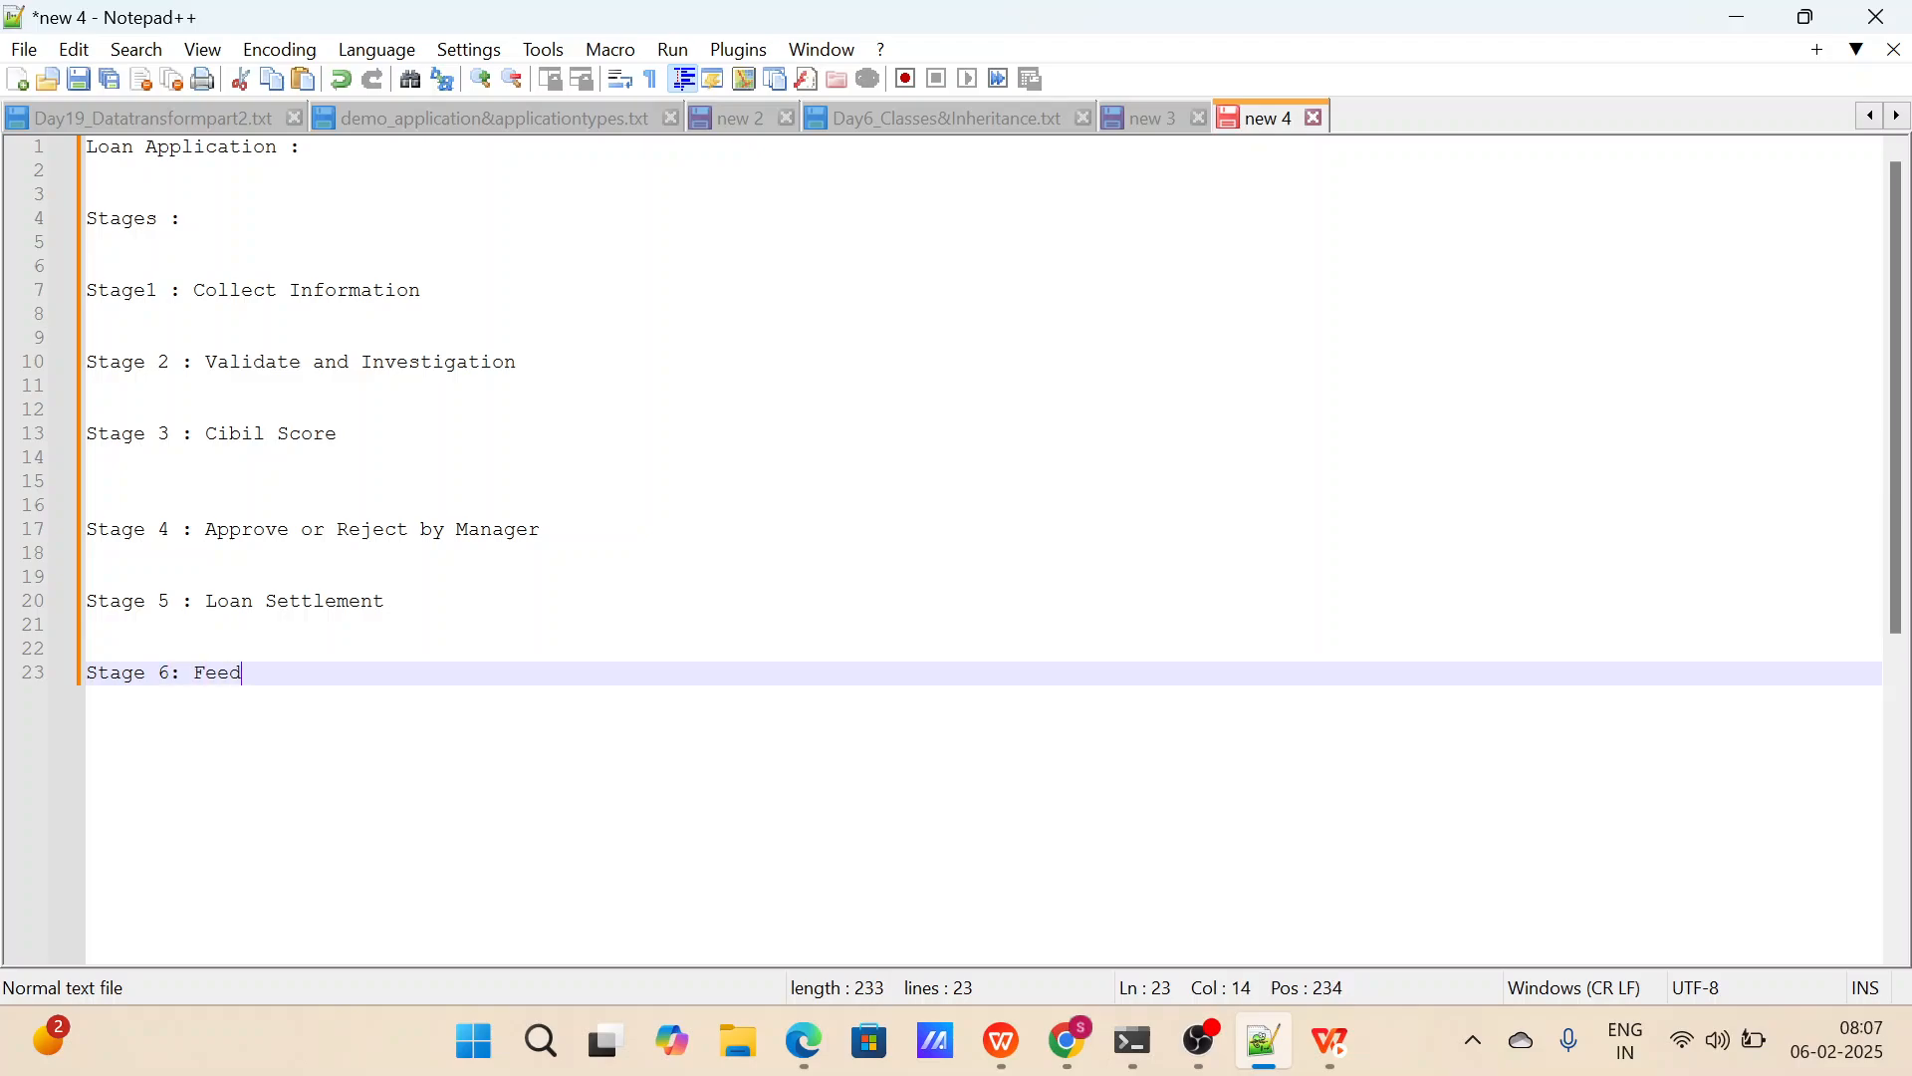
text(back and Closure)
key(Return)
key(Return)
key(Return)
key(Return)
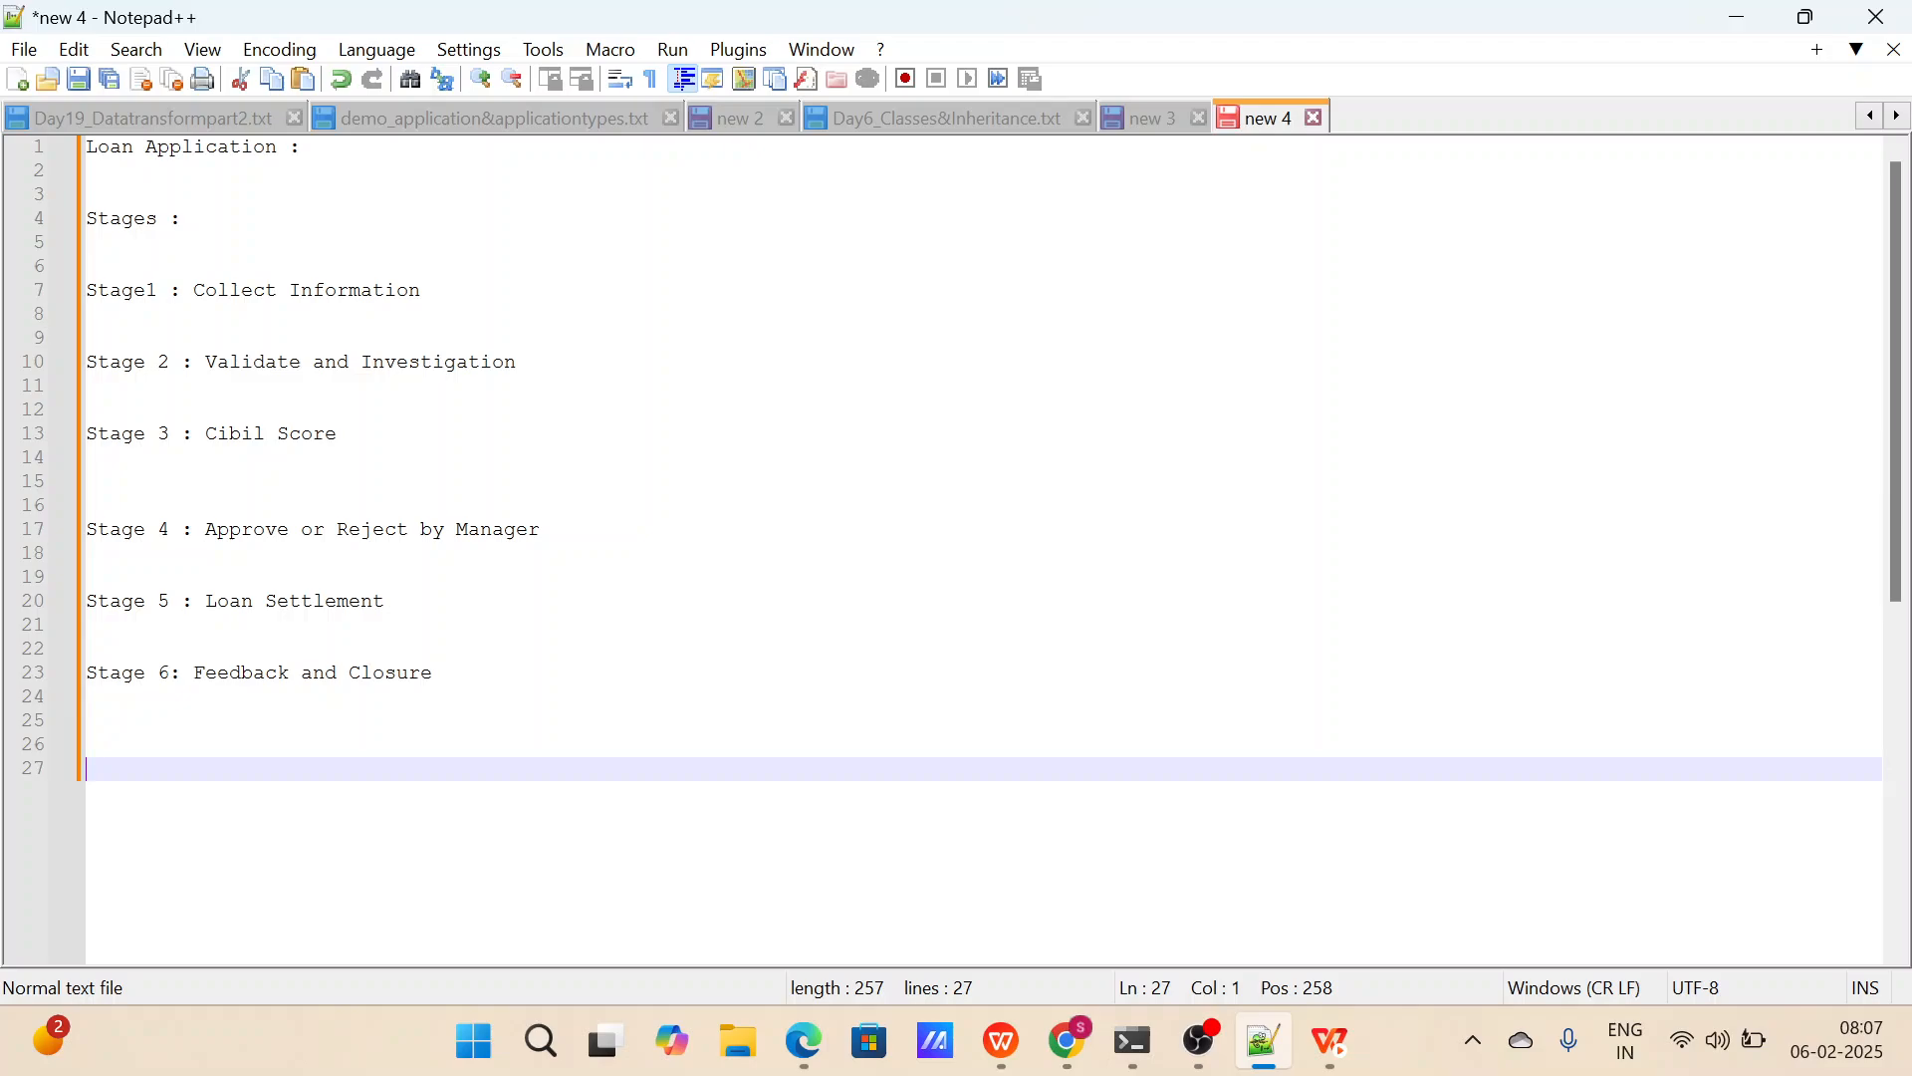
Insert an extra blank line below the "Stage1 : Collect Information" line and return the cursor to that line's end.
click(435, 673)
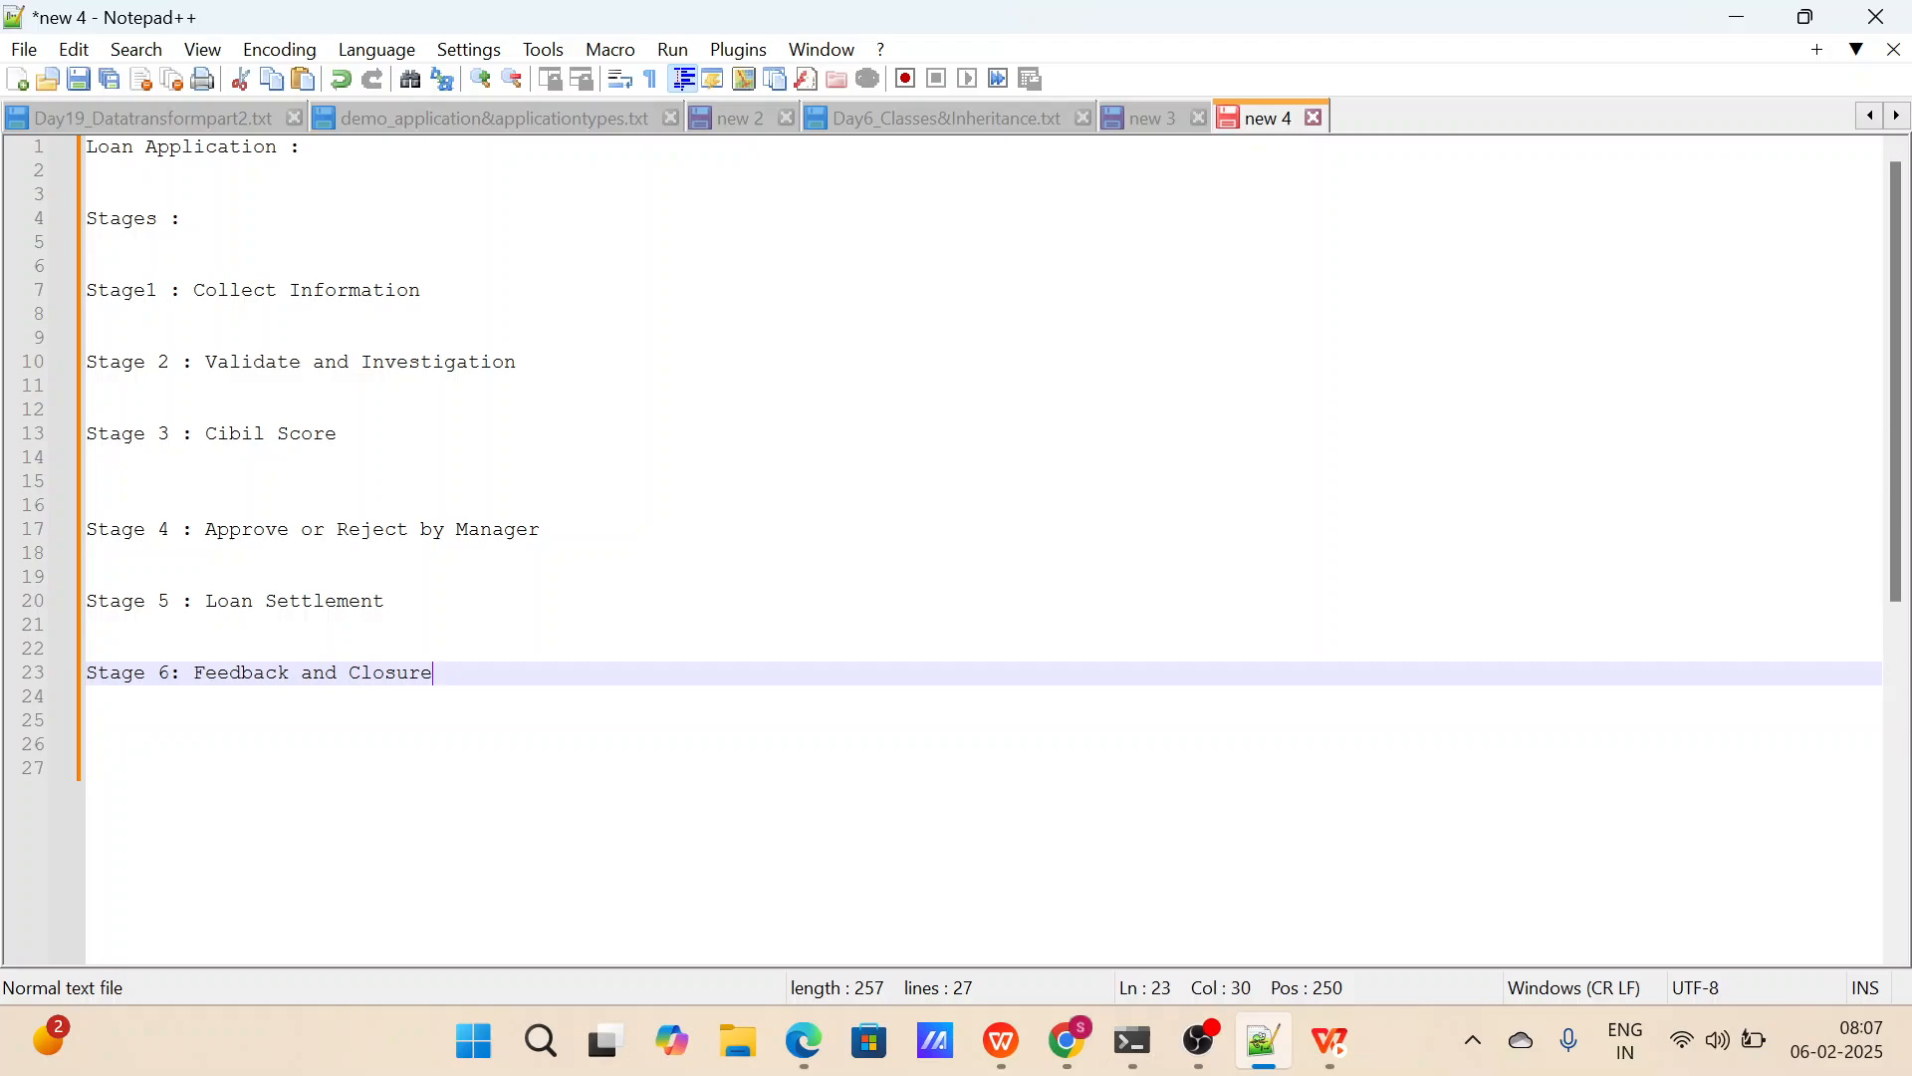
click(434, 291)
key(Return)
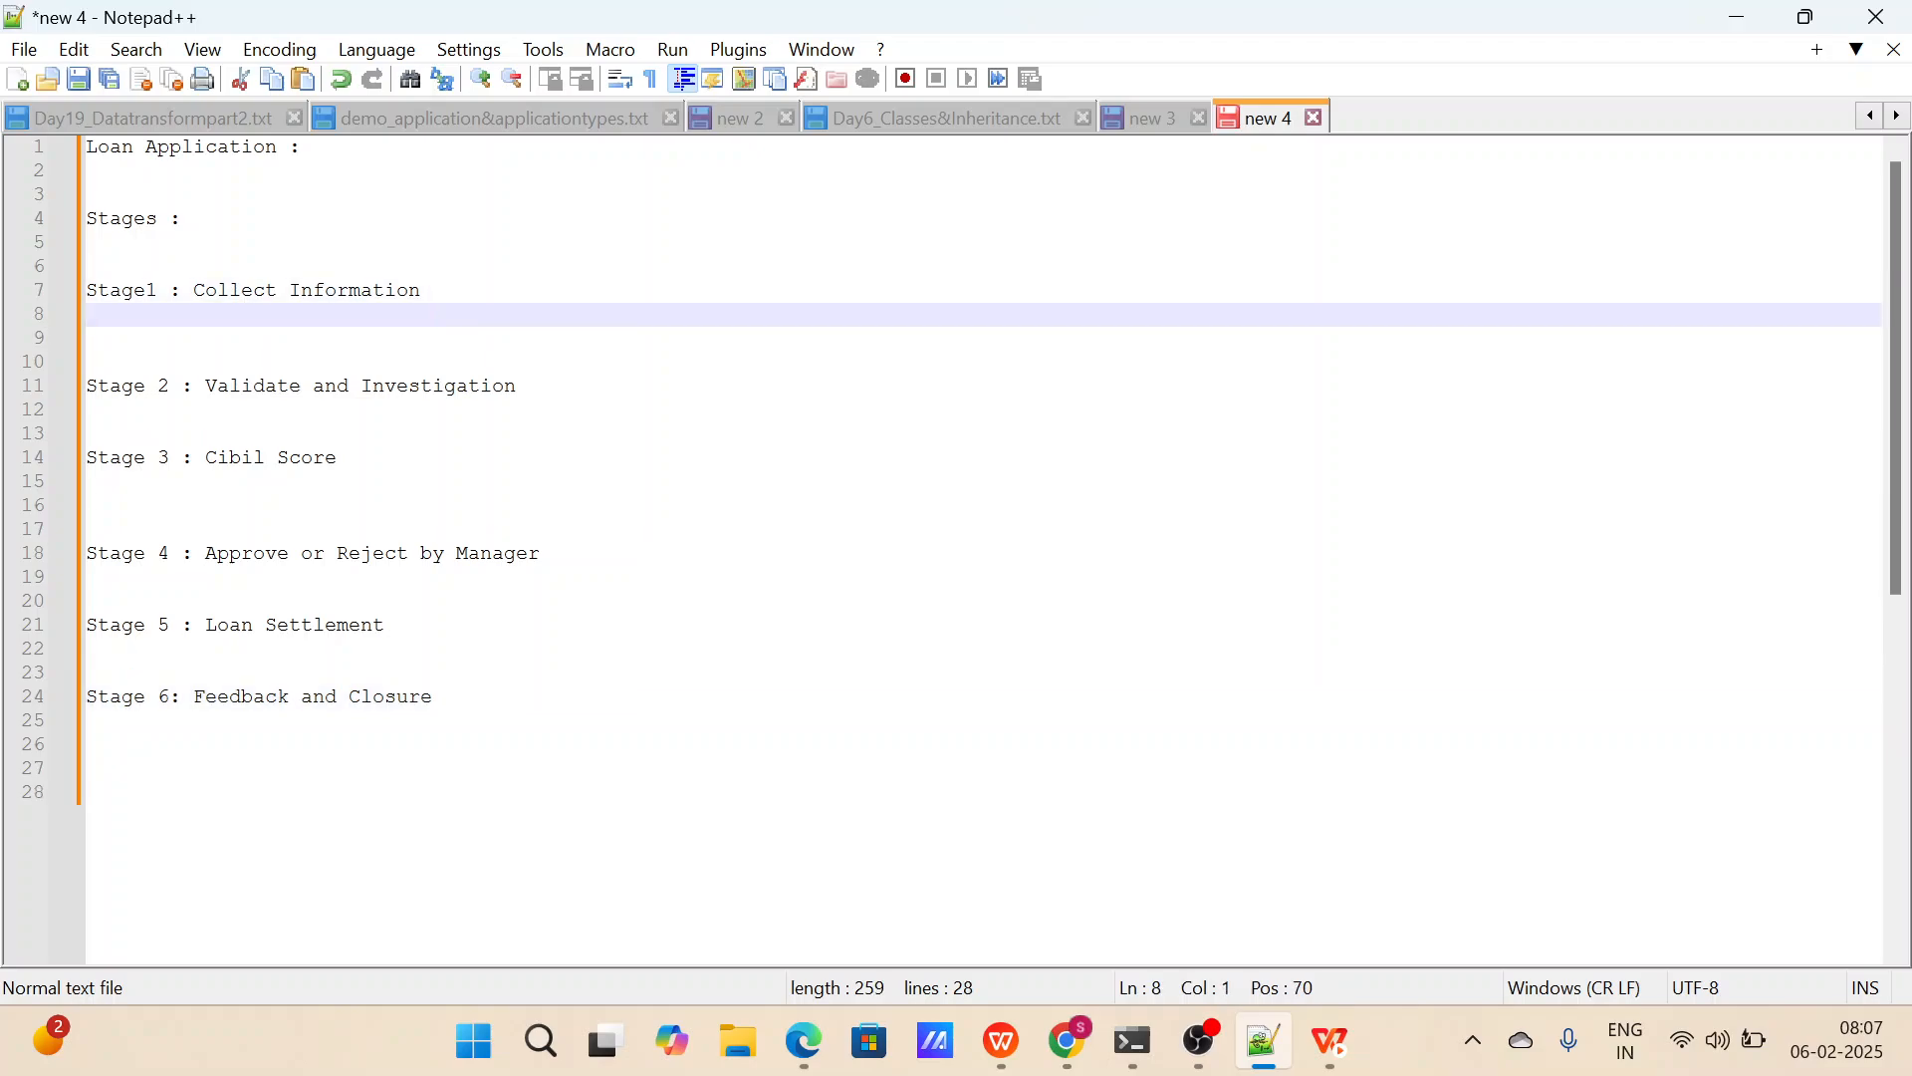
key(Left)
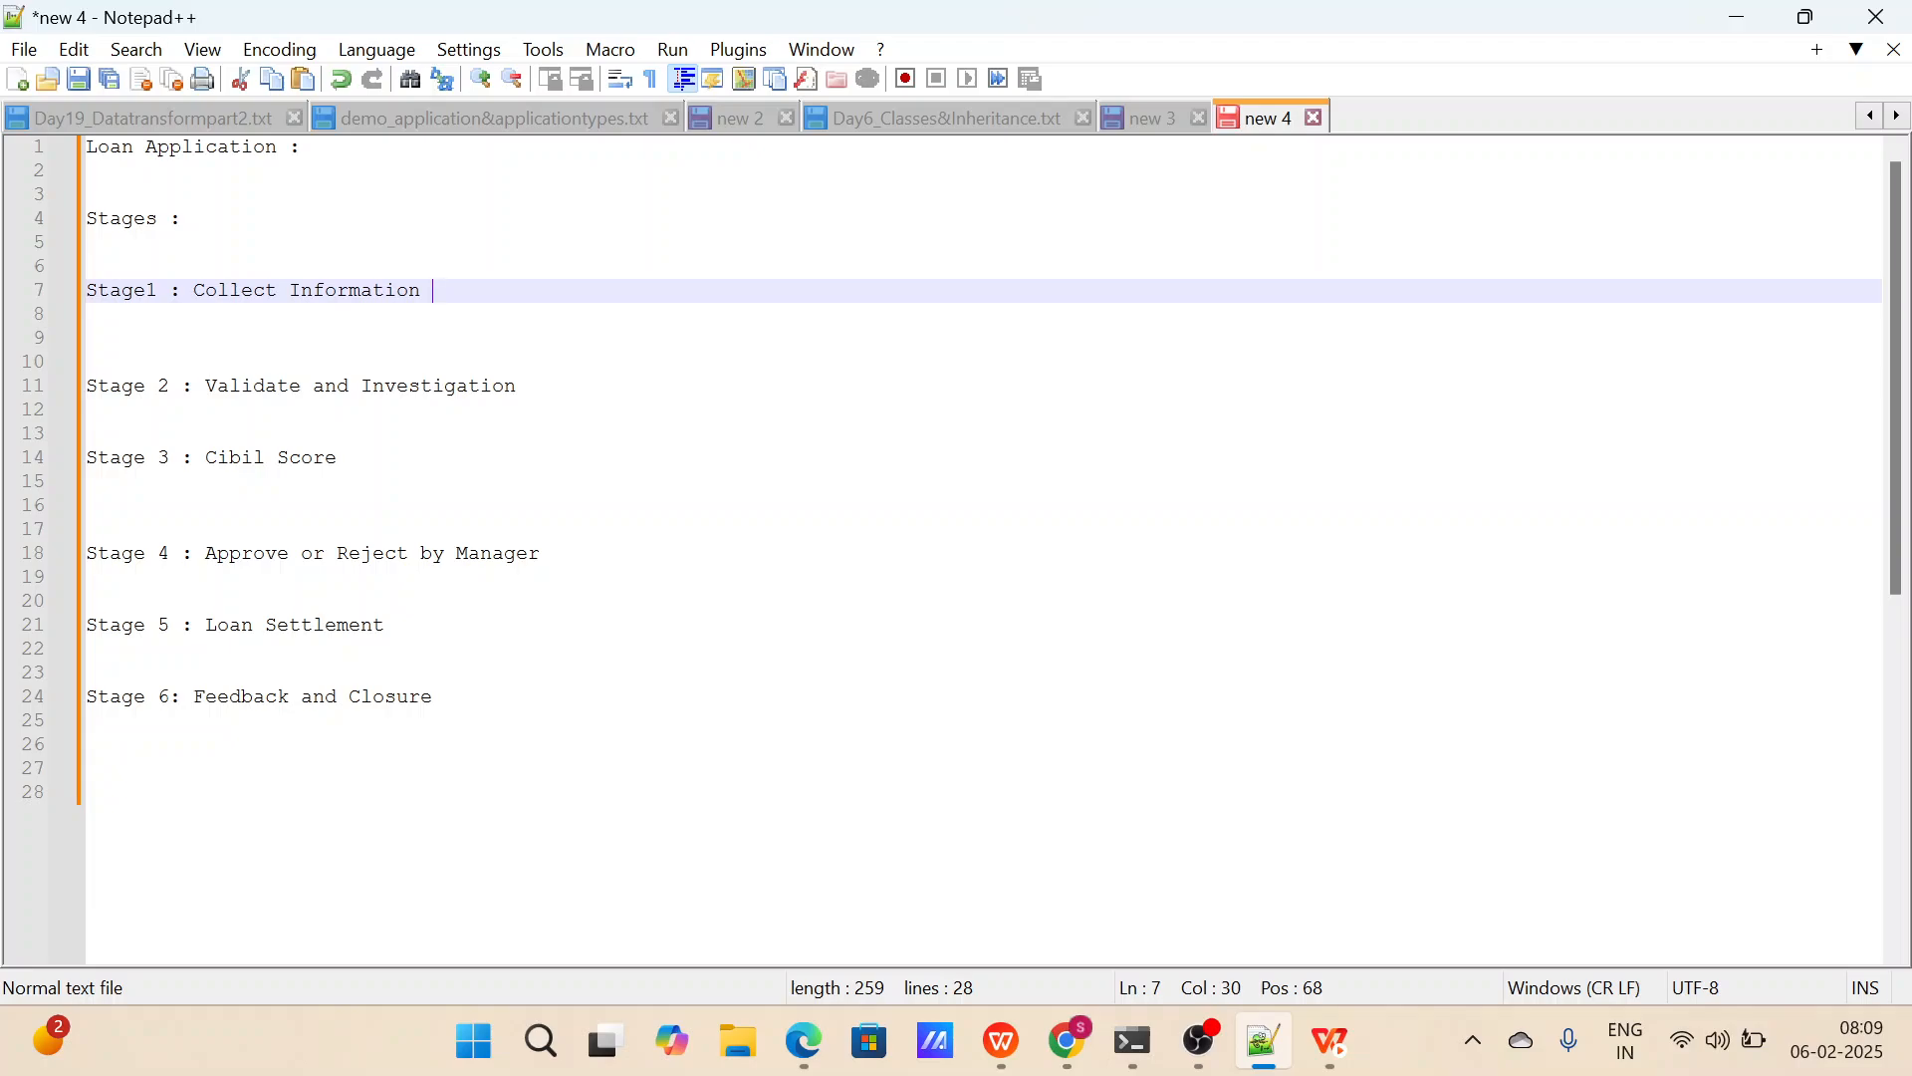
Switch to Pega Dev Studio in Edge and examine the LoanApplication case type's Create stage, settings and views, returning to its workflow.
click(802, 1038)
click(312, 481)
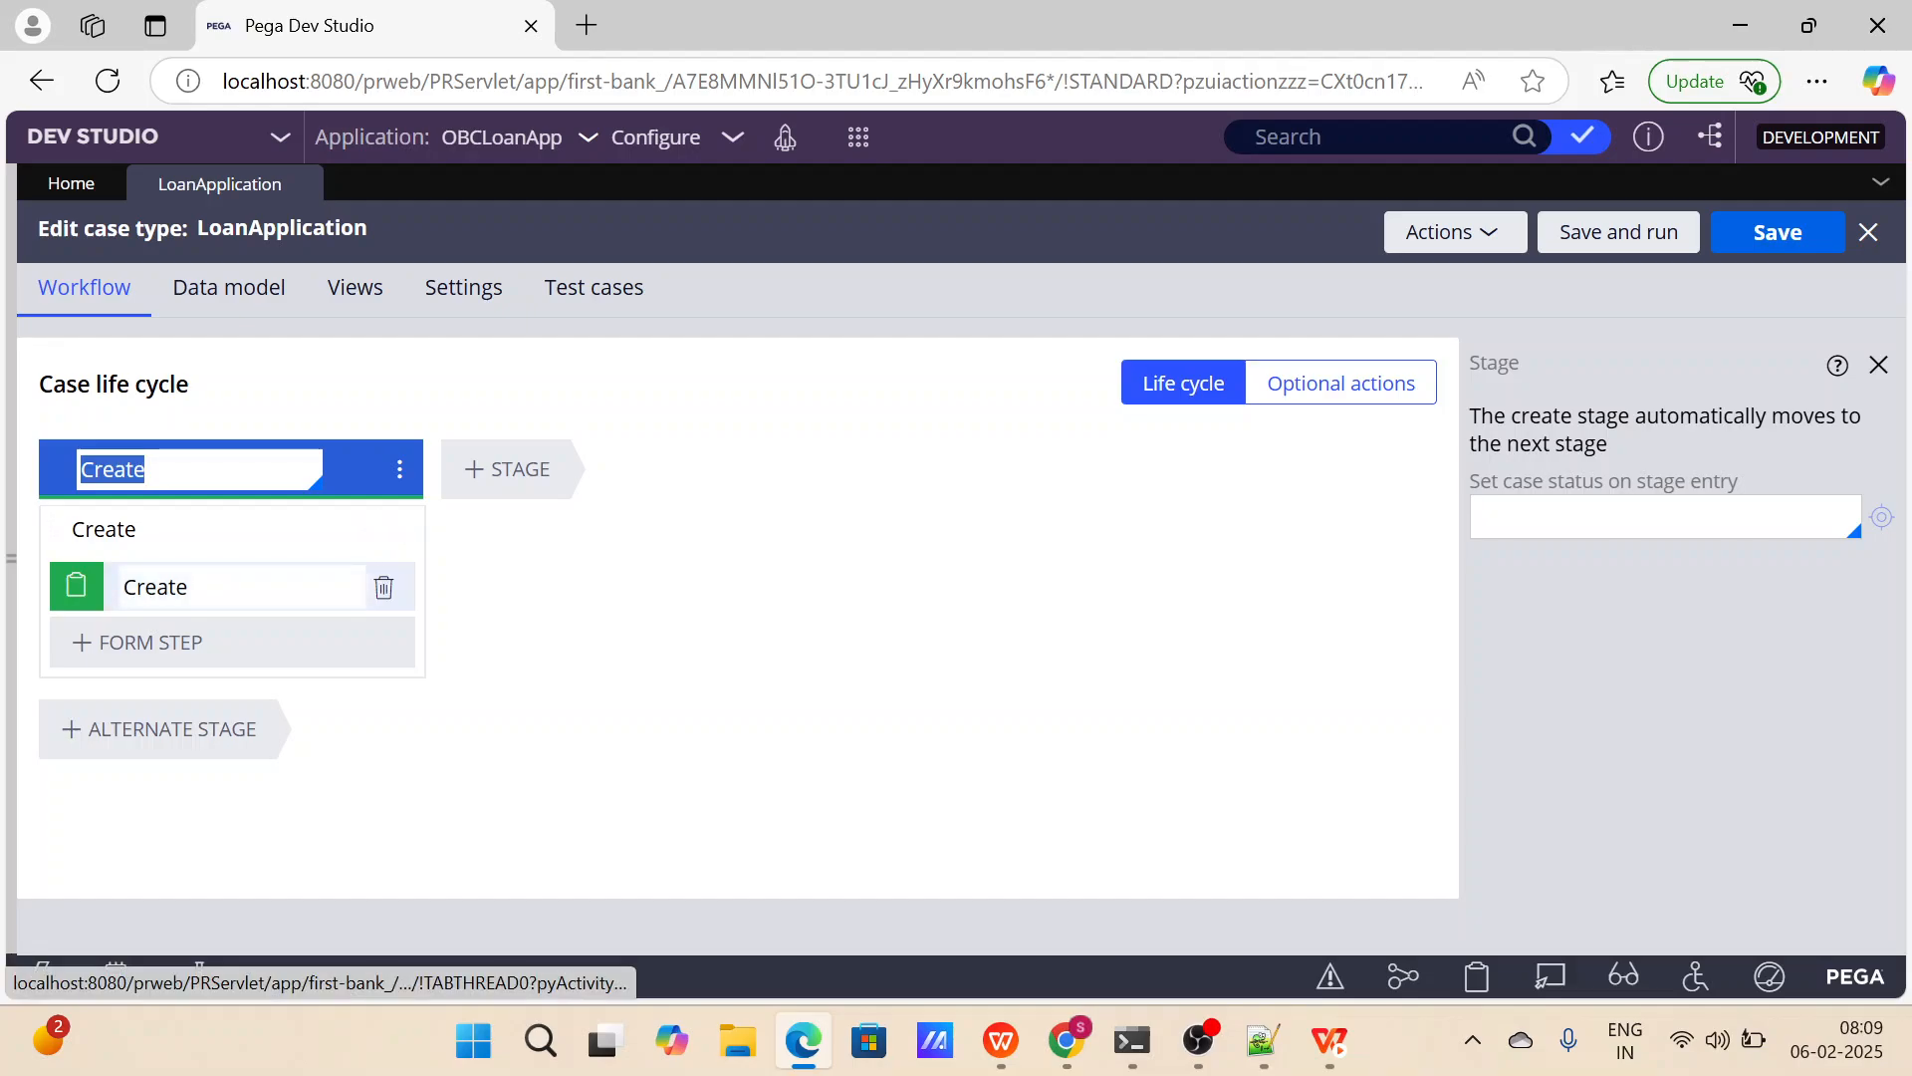
click(458, 307)
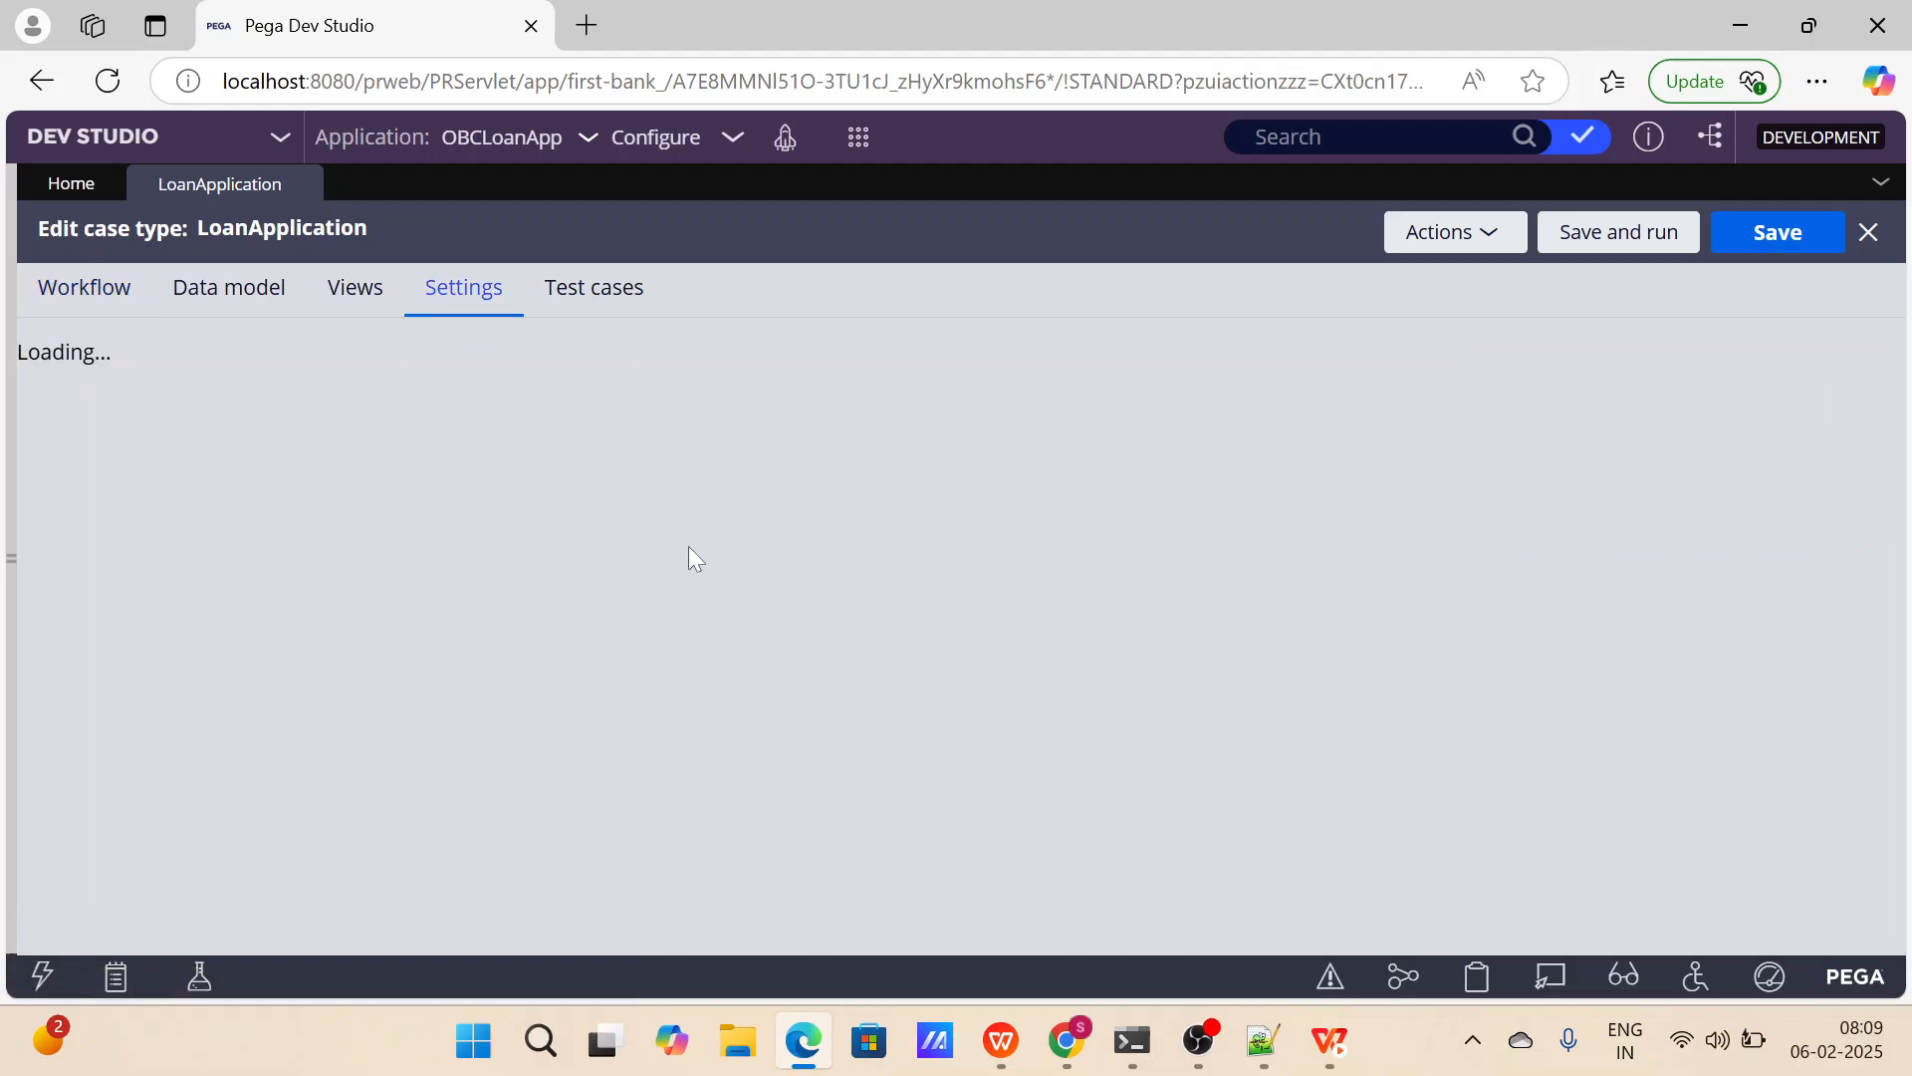
click(365, 291)
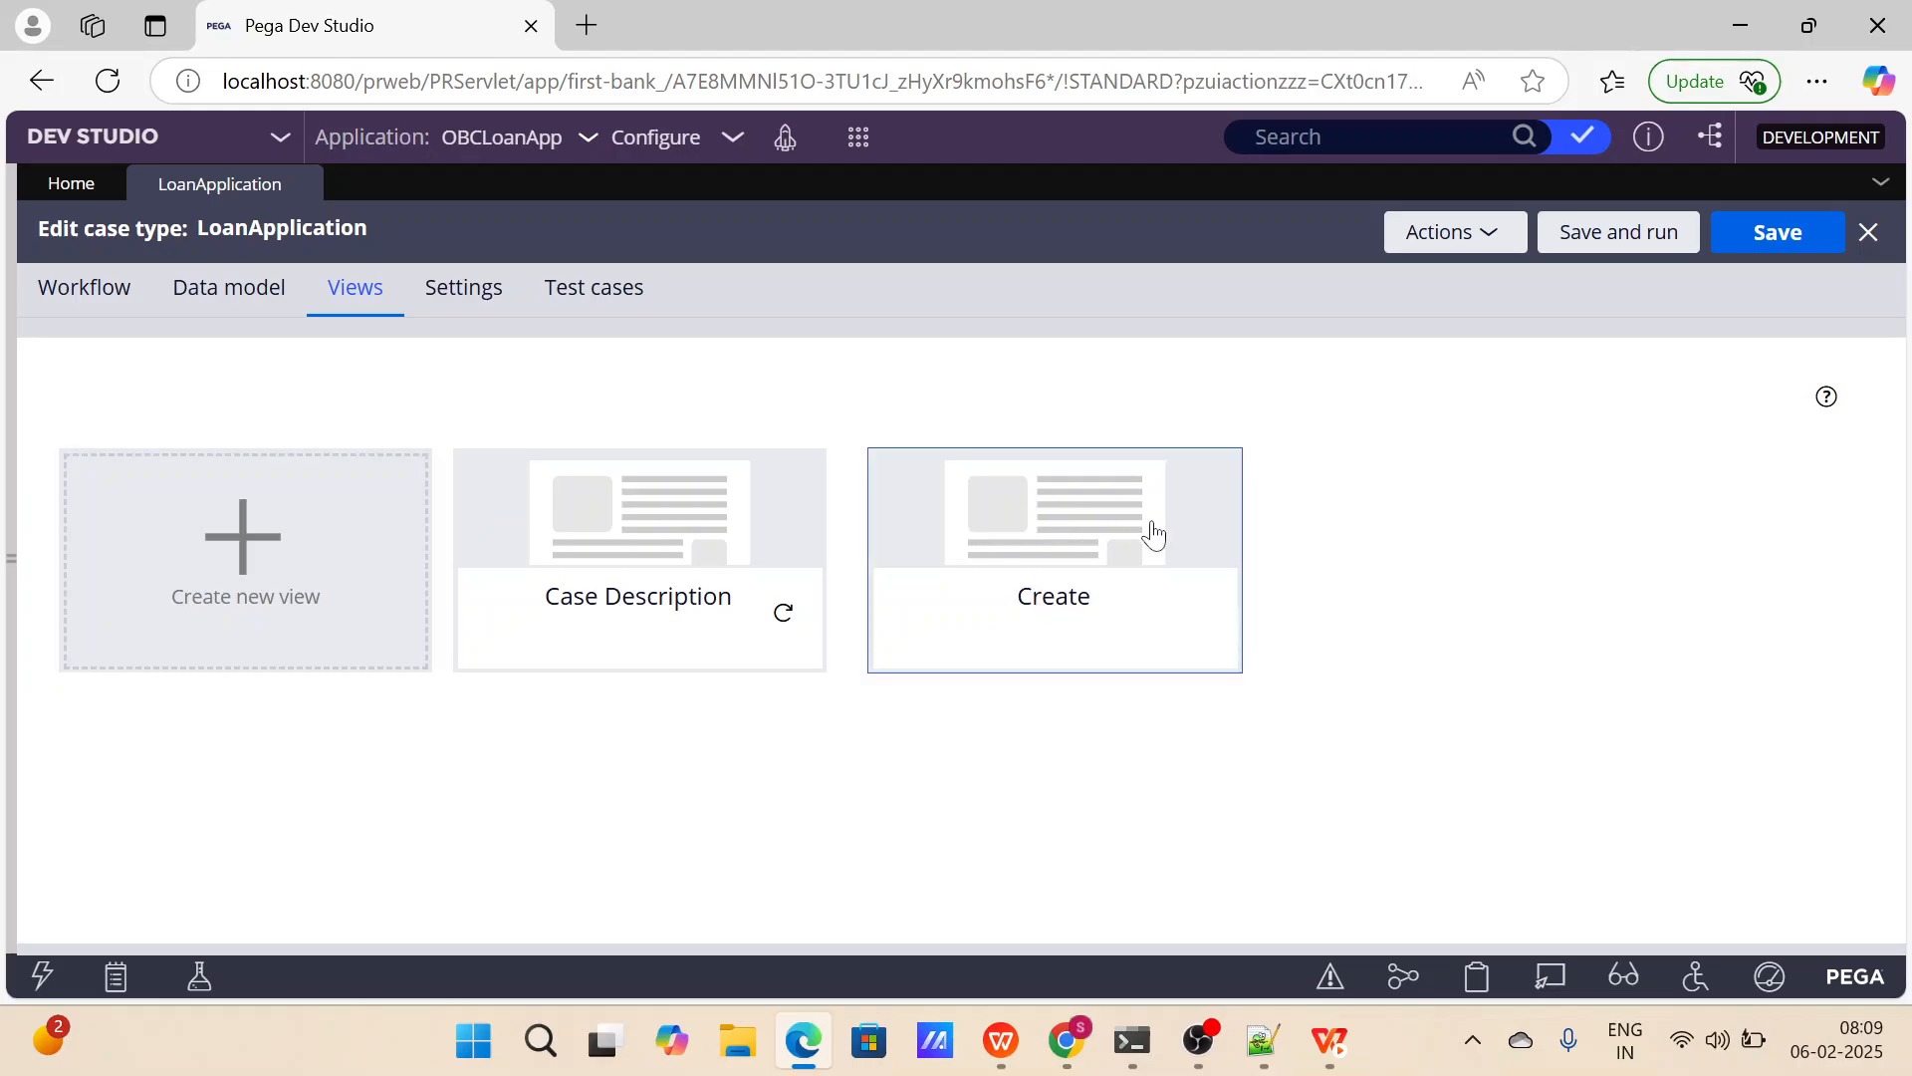
click(127, 292)
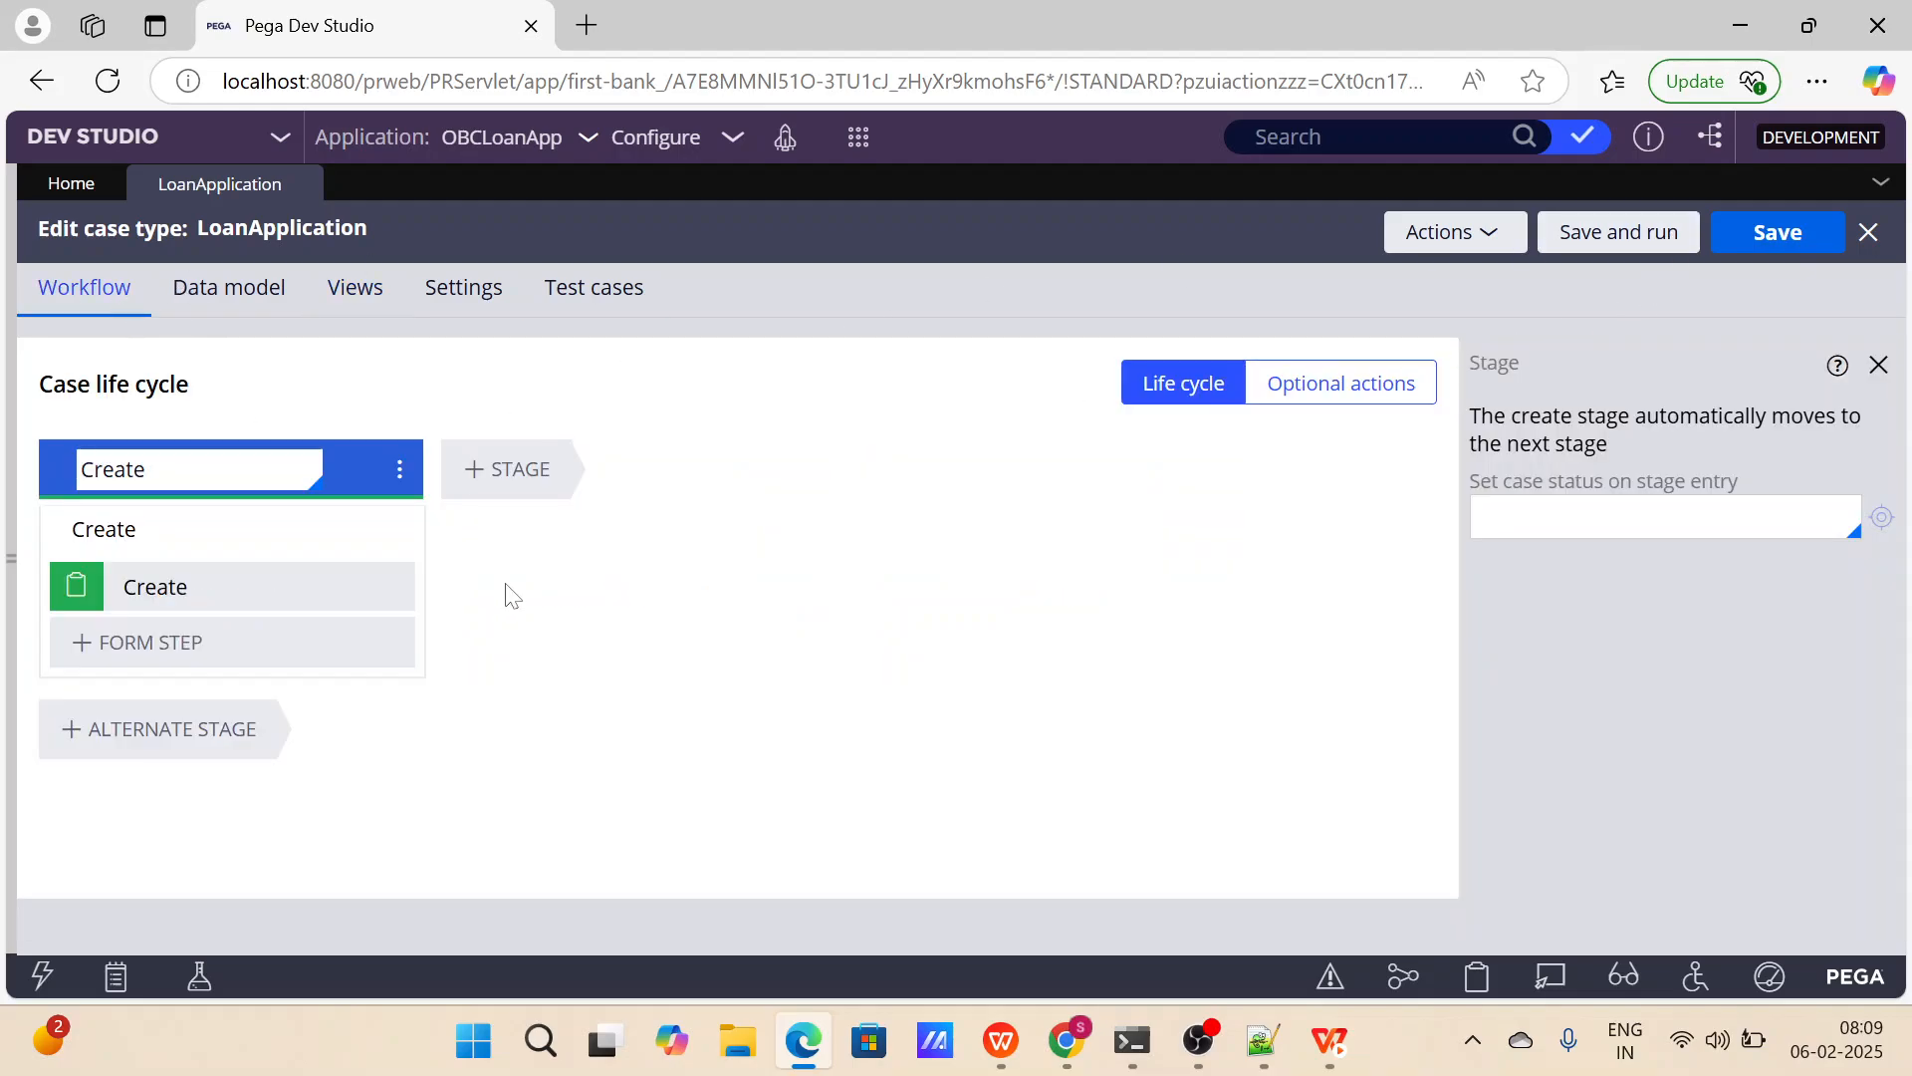
Save and run the LoanApplication case type, look over the new case's Create form, and close the case.
click(1574, 244)
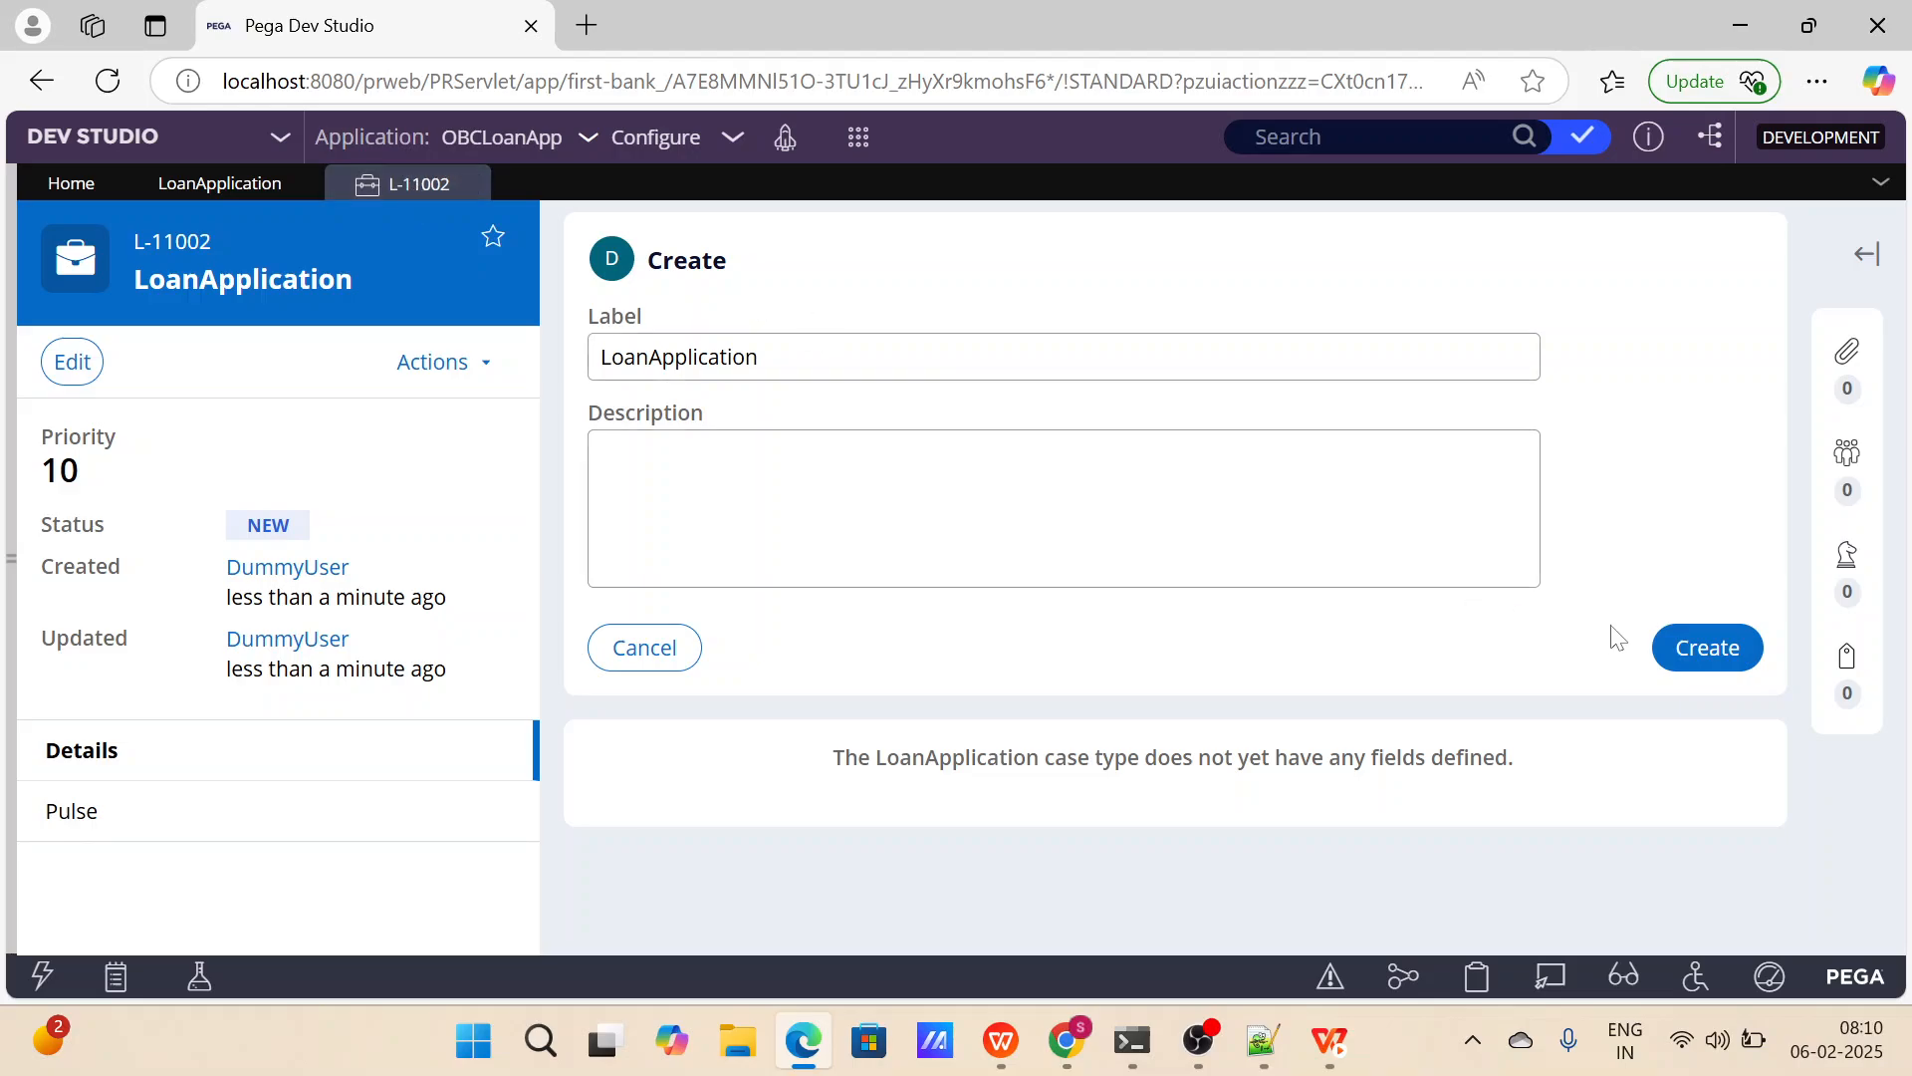
drag(1583, 624, 722, 261)
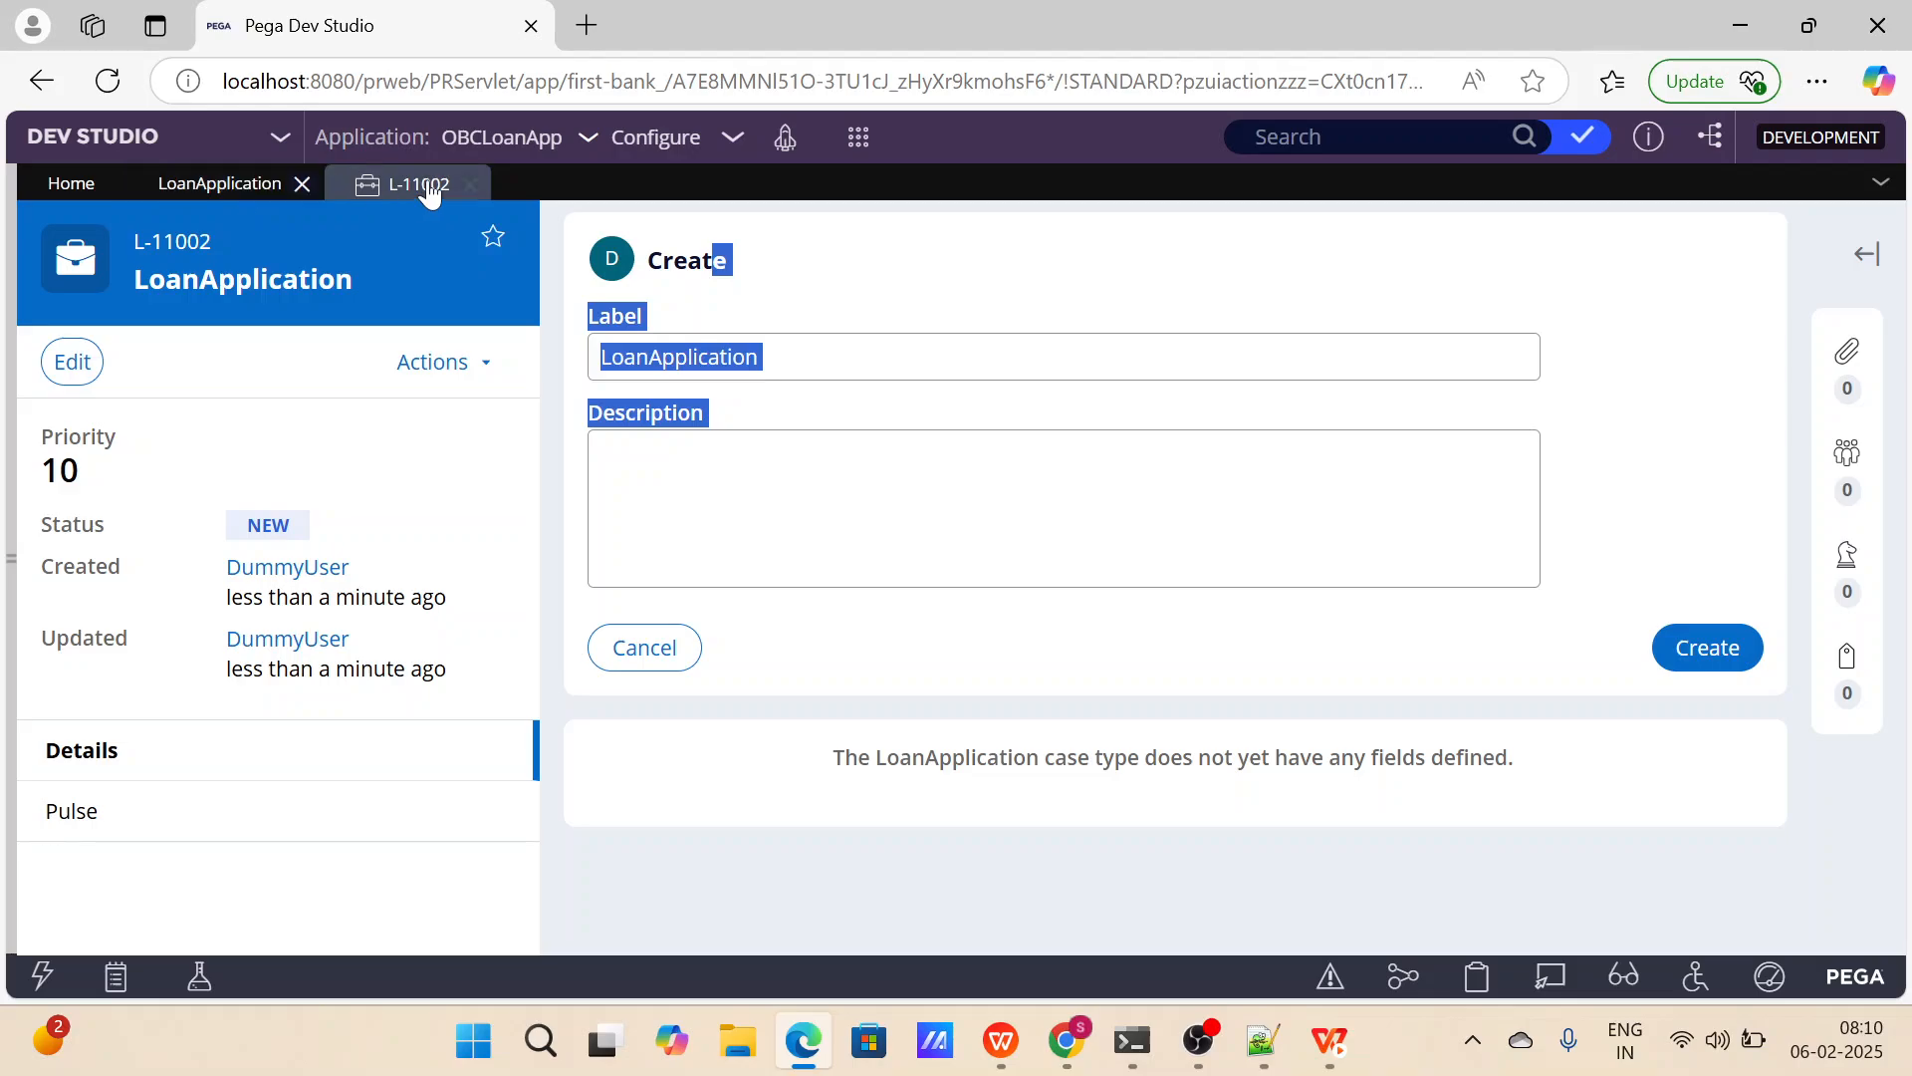
click(465, 189)
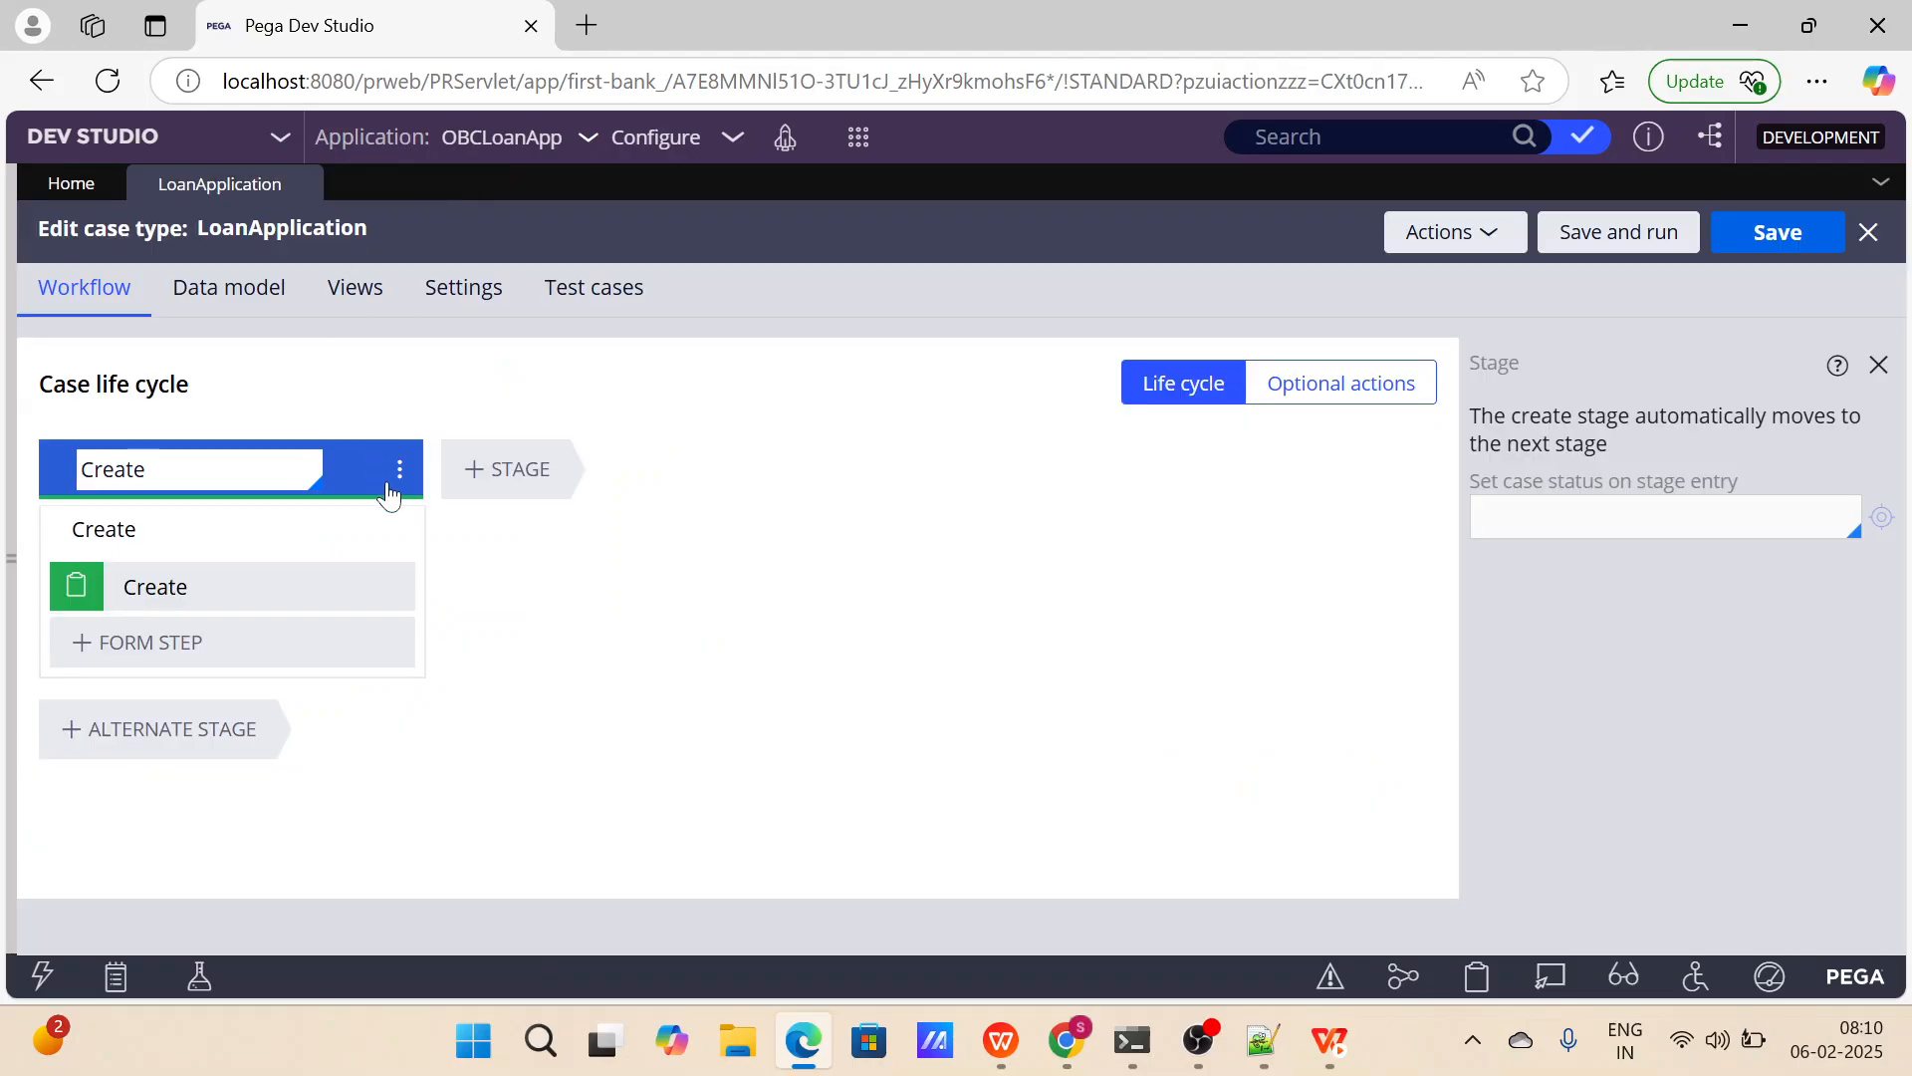
Delete the Create form step from the Create stage's process, also adding and removing a blank form step.
click(399, 471)
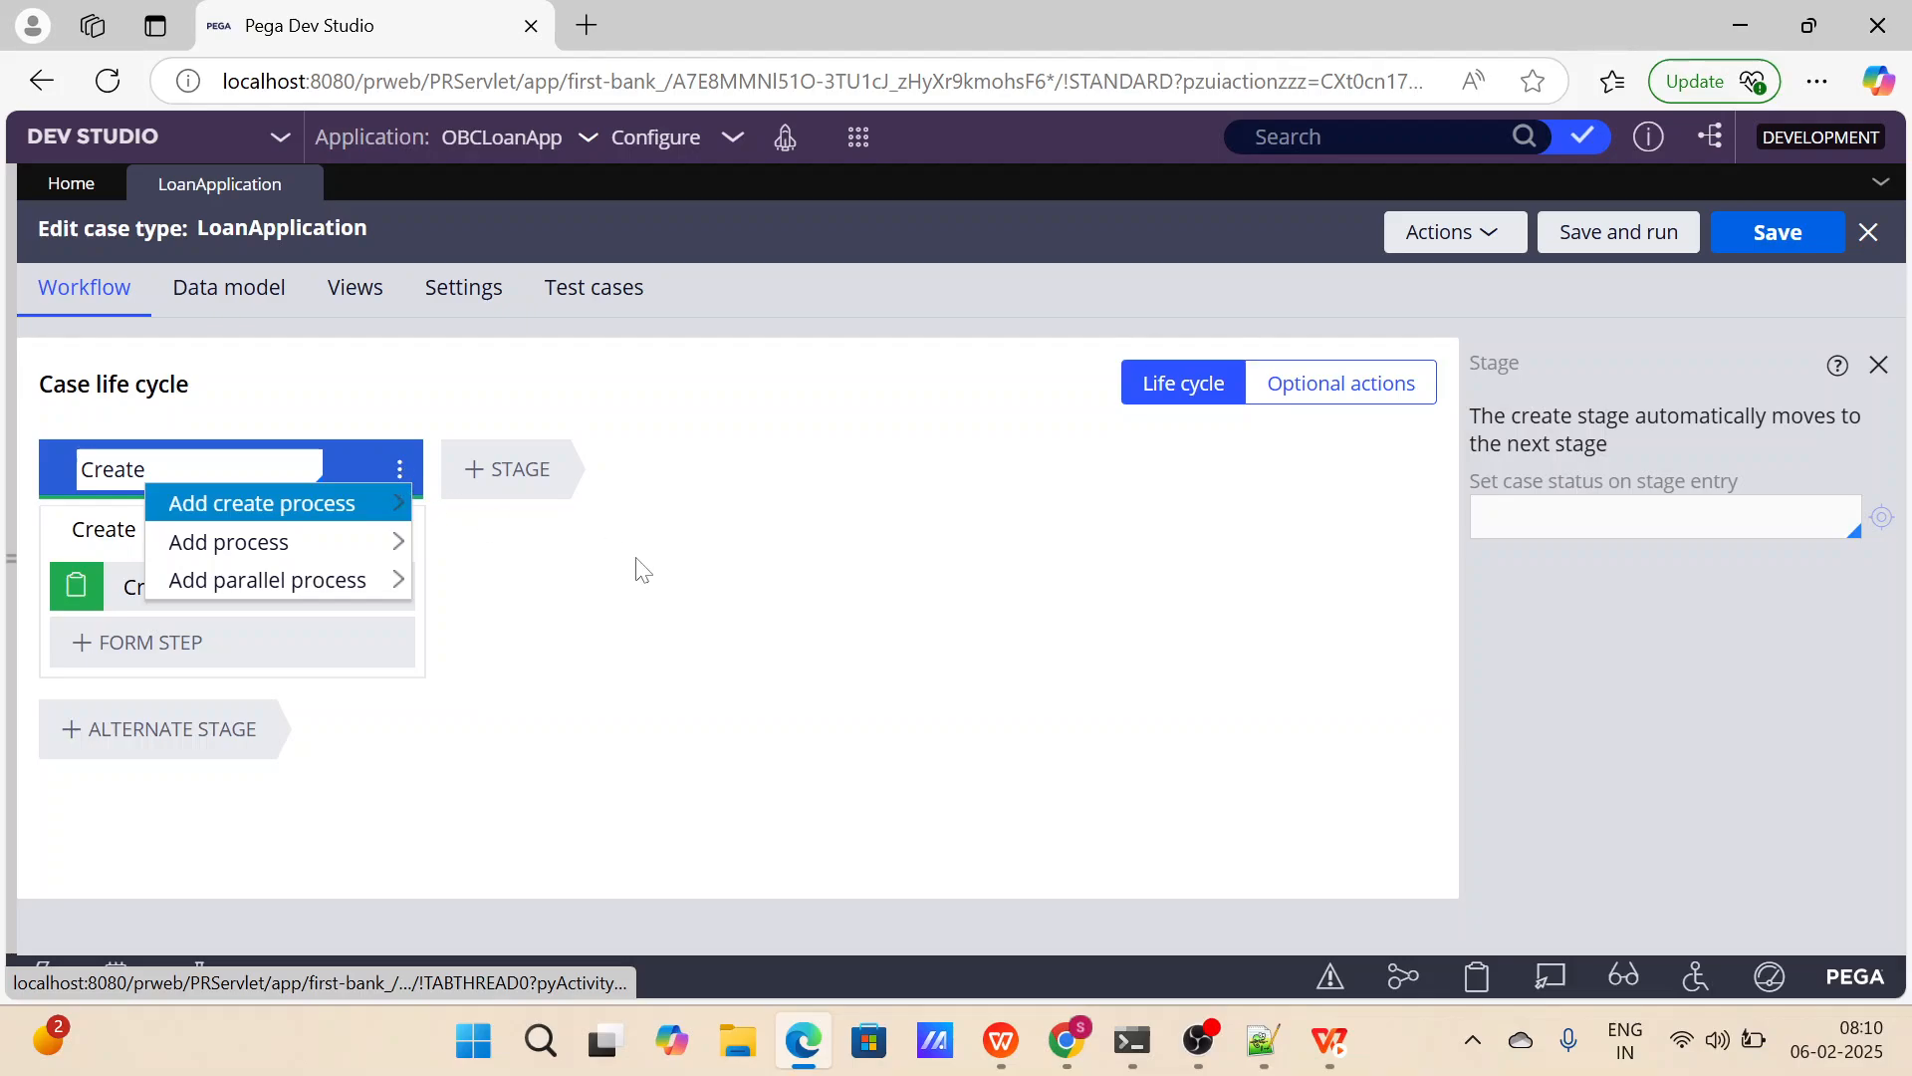
click(388, 587)
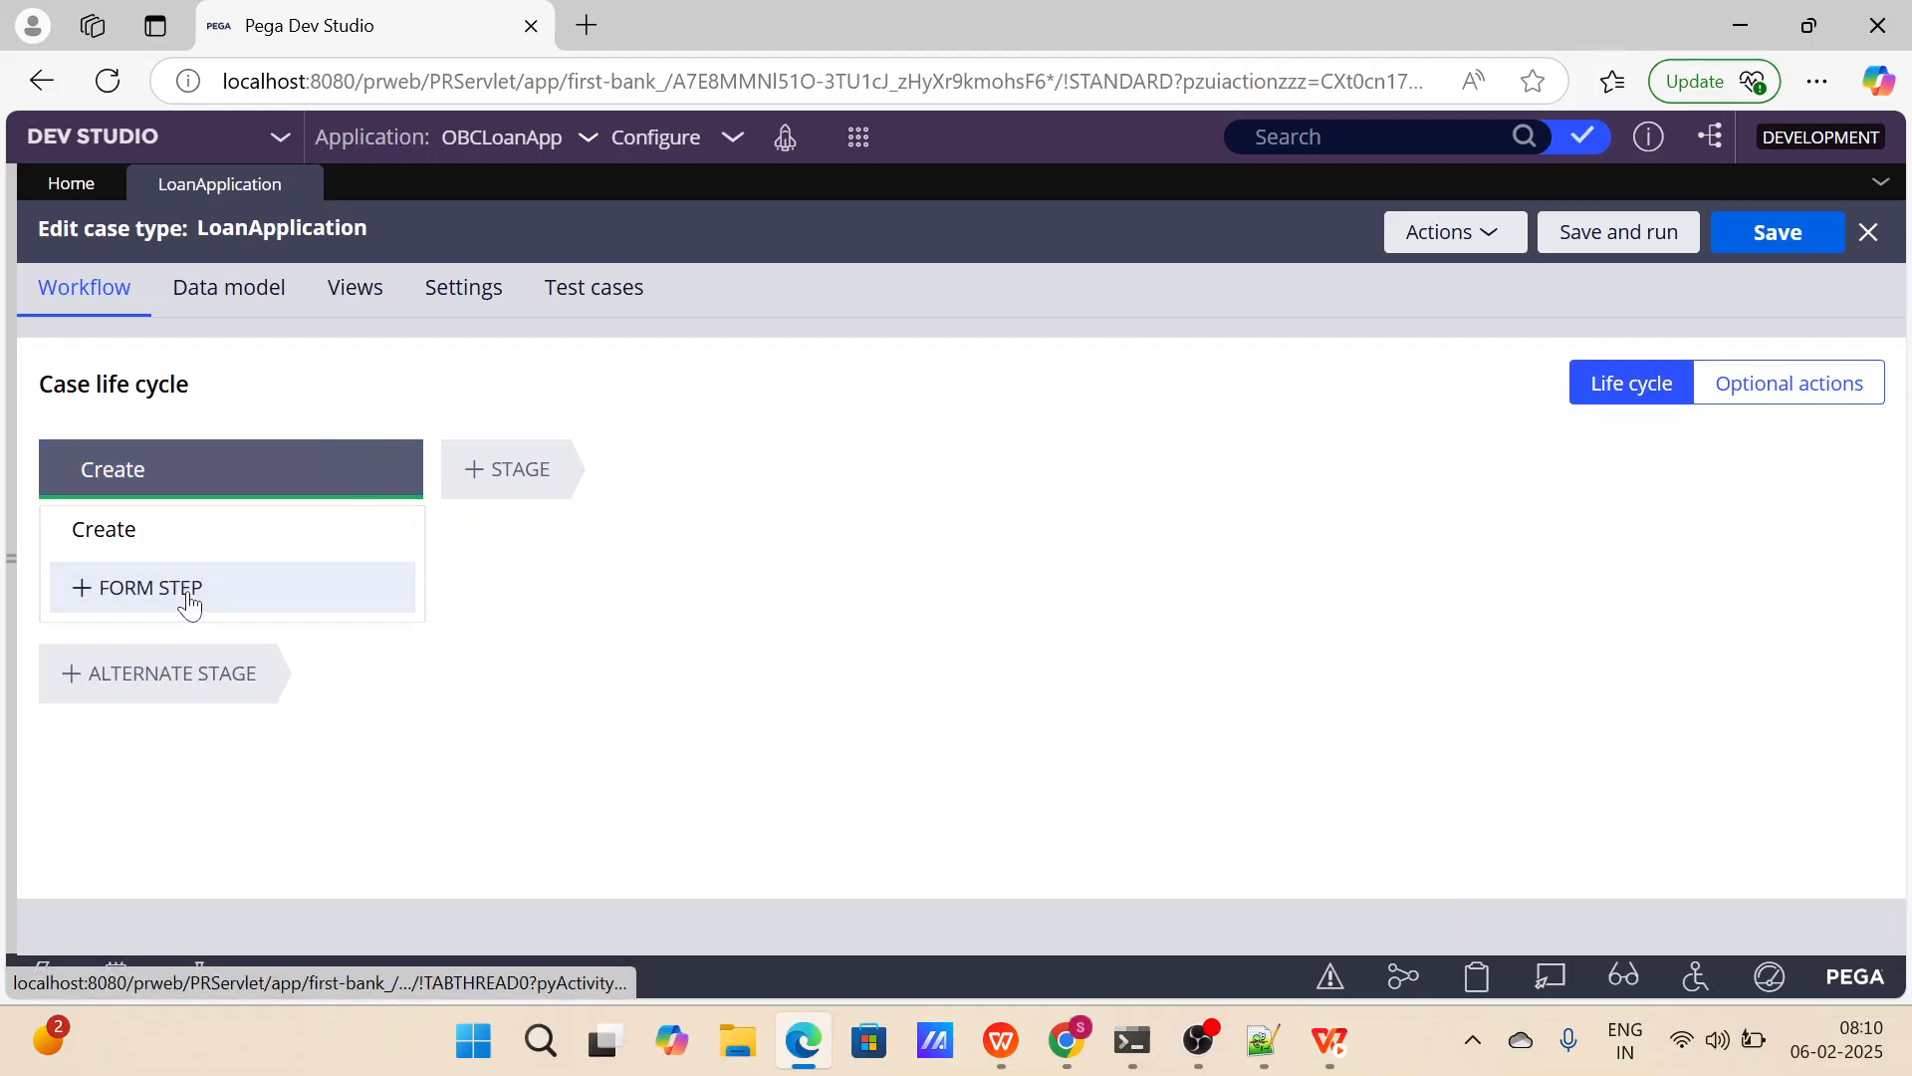
click(189, 601)
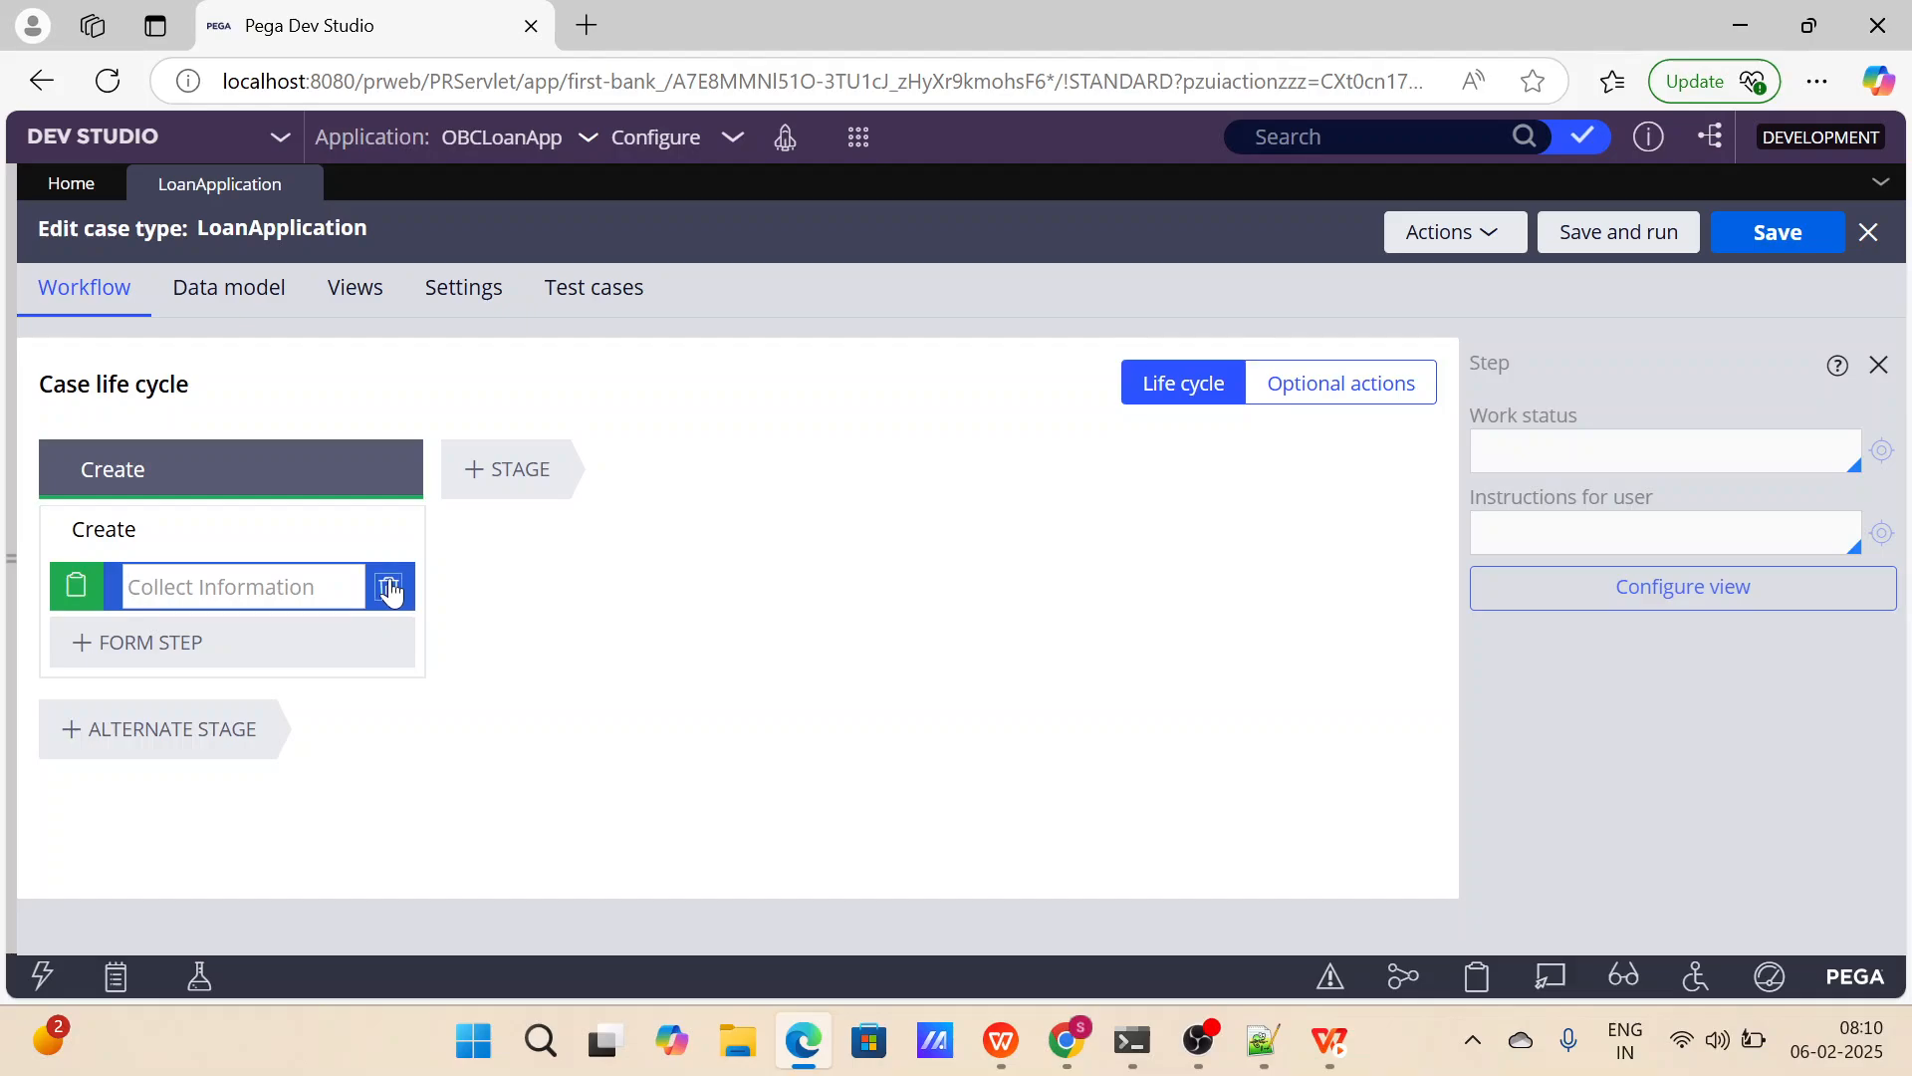
click(393, 588)
click(398, 466)
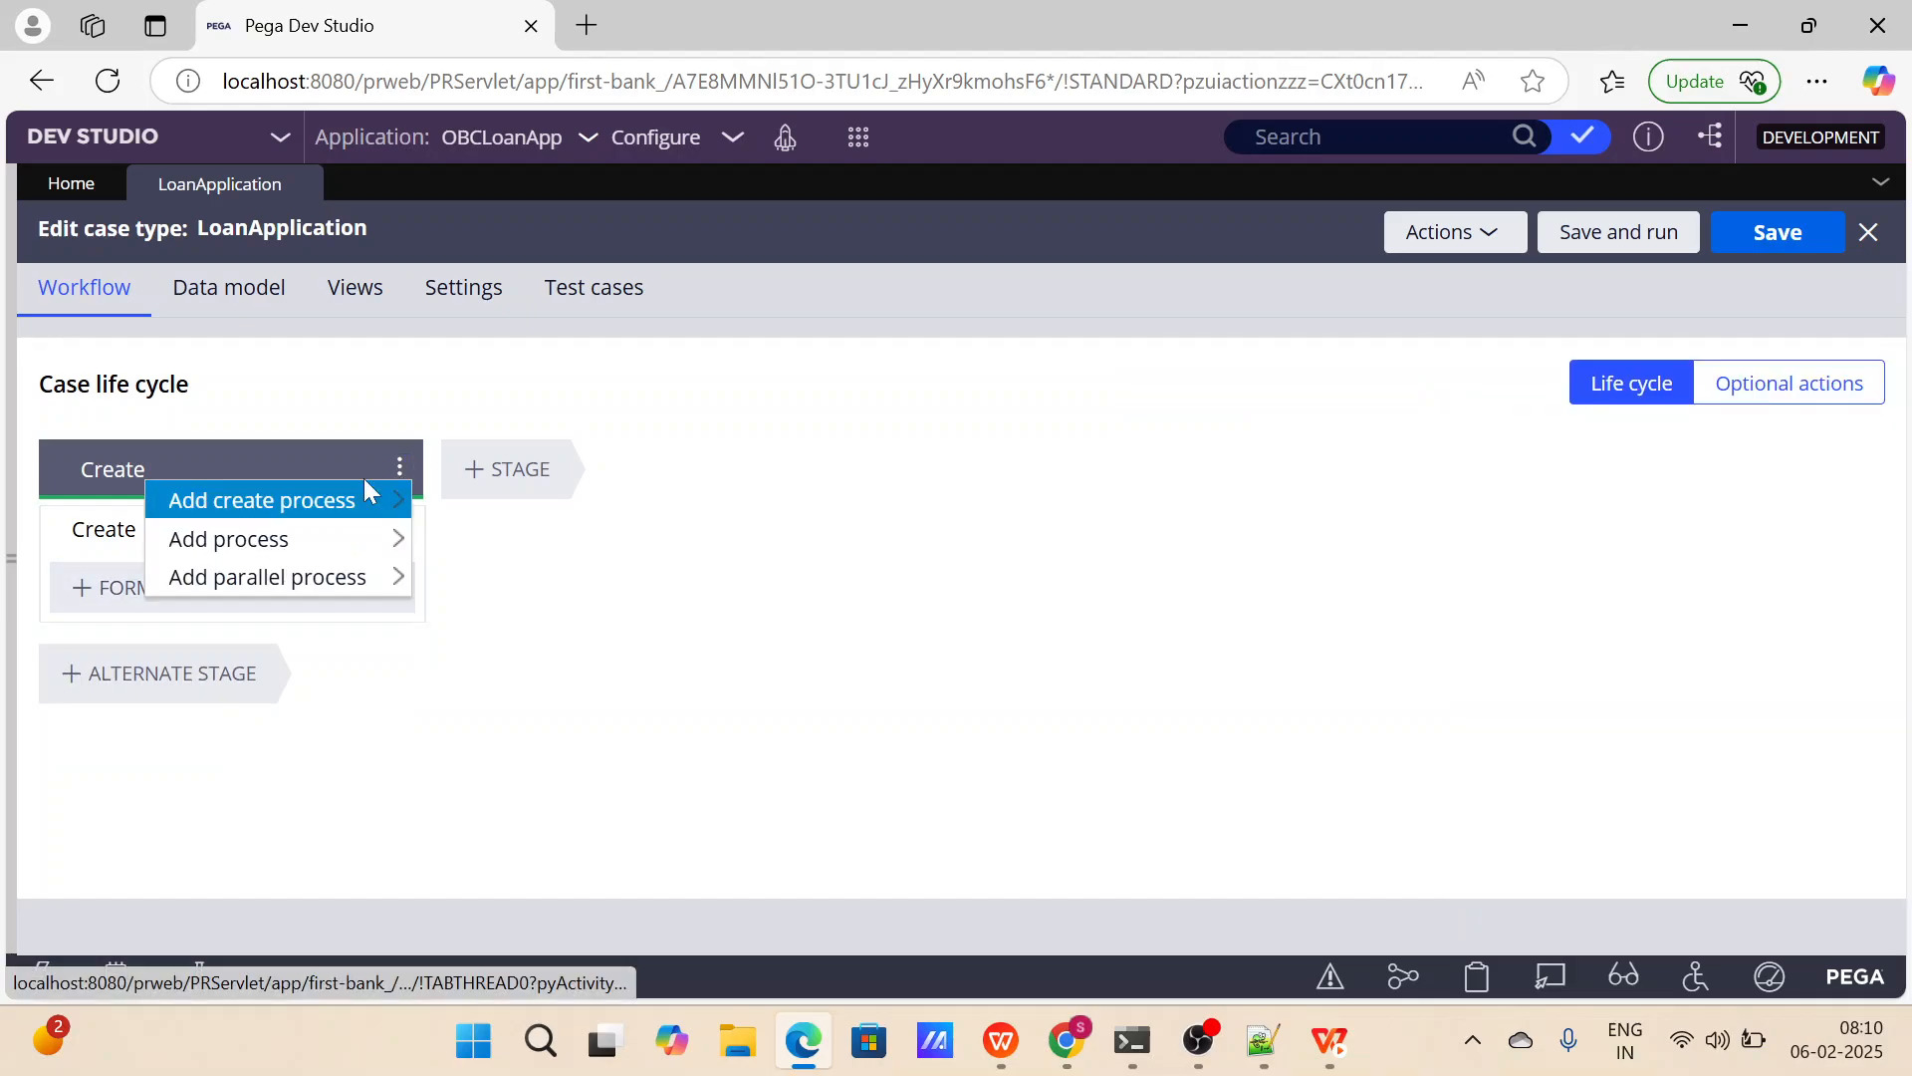
mouse_move(359, 595)
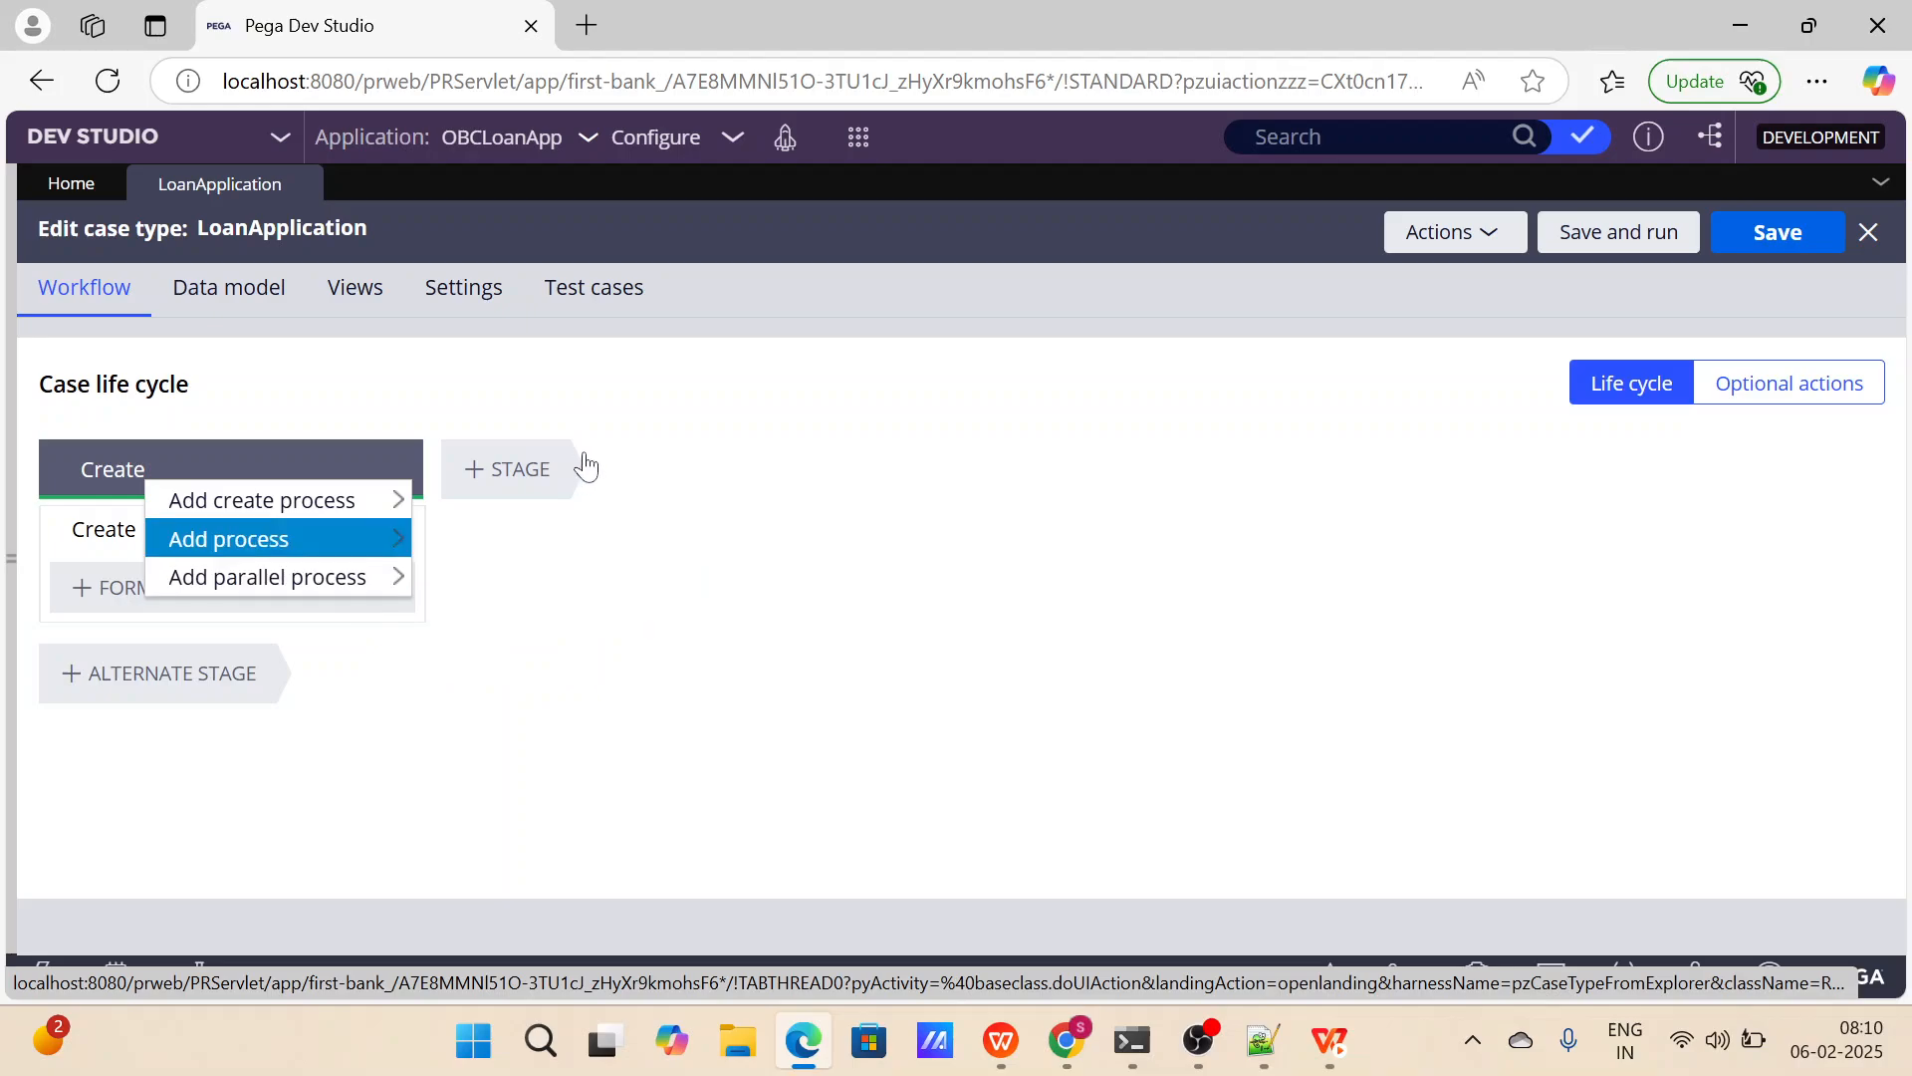
click(658, 475)
Rename the Create stage as Collect Information and delete its Create process.
click(199, 469)
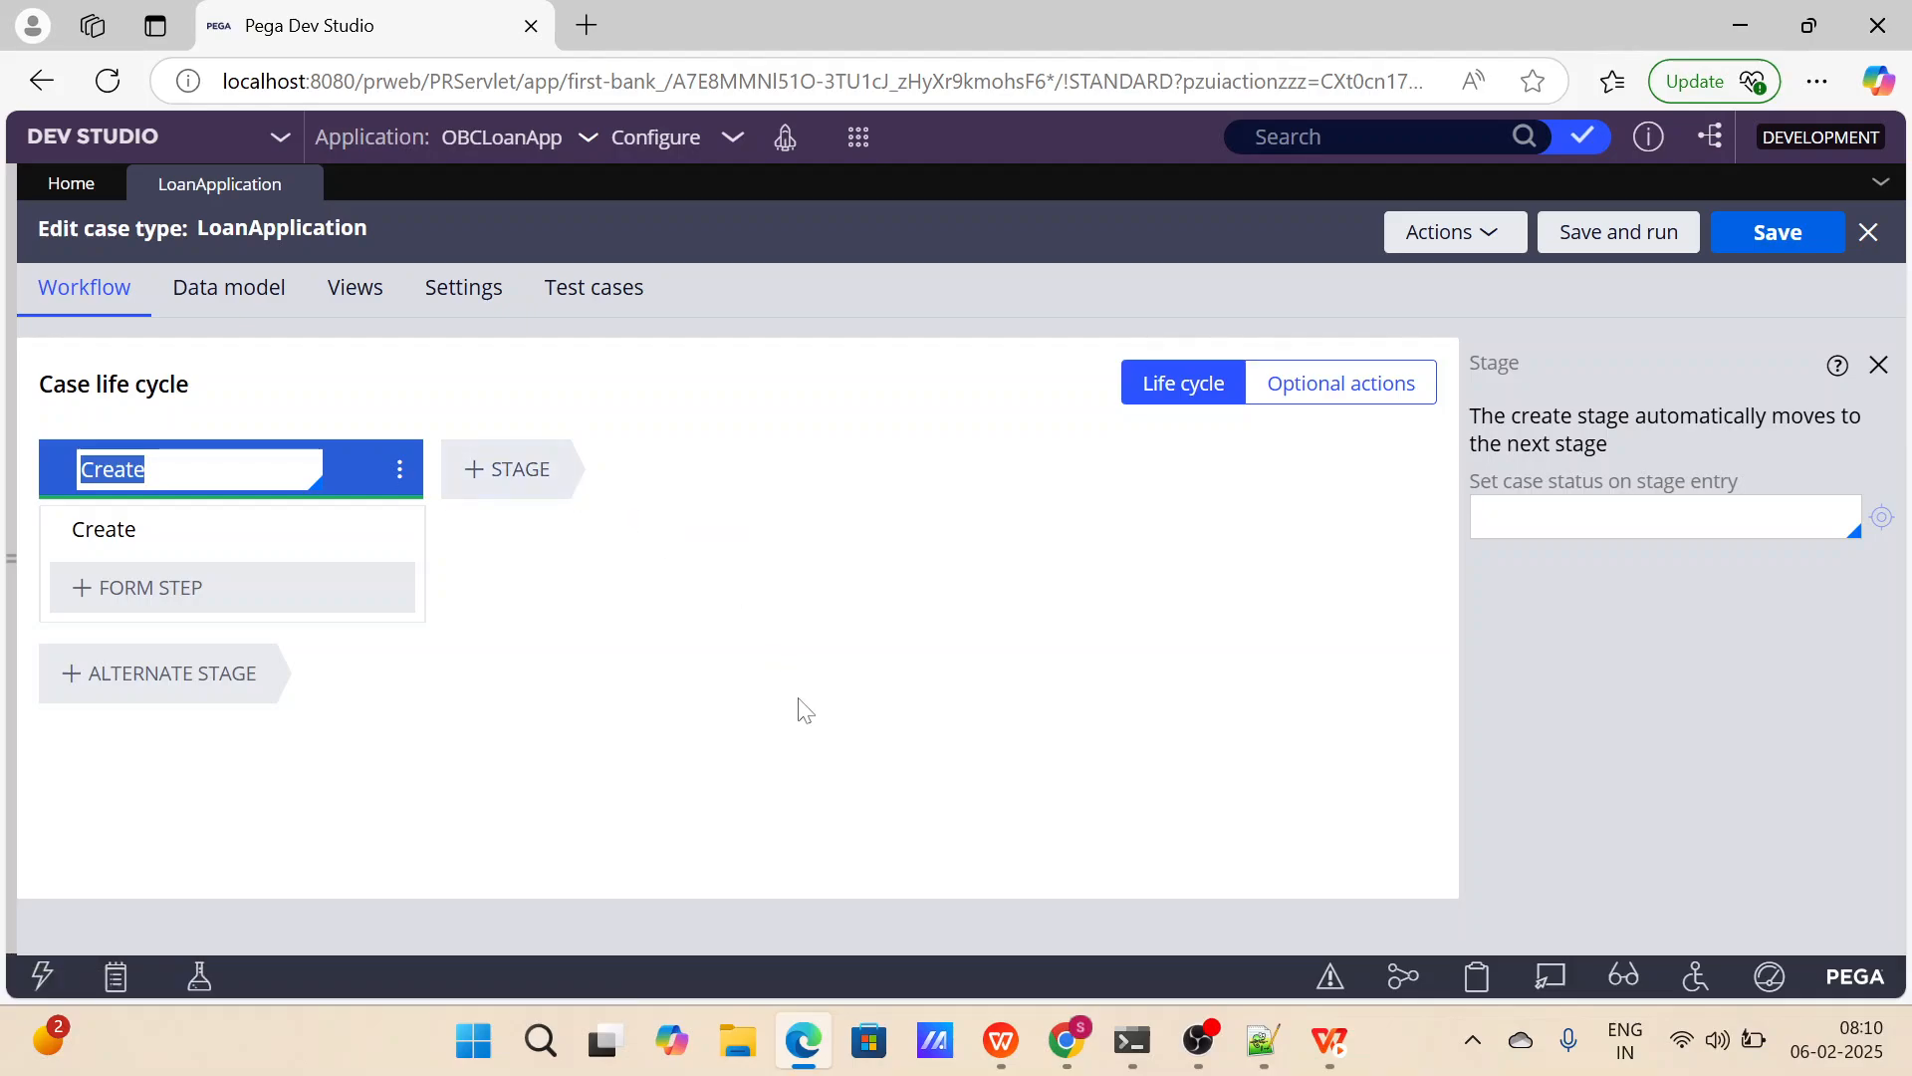
text(Collect Information)
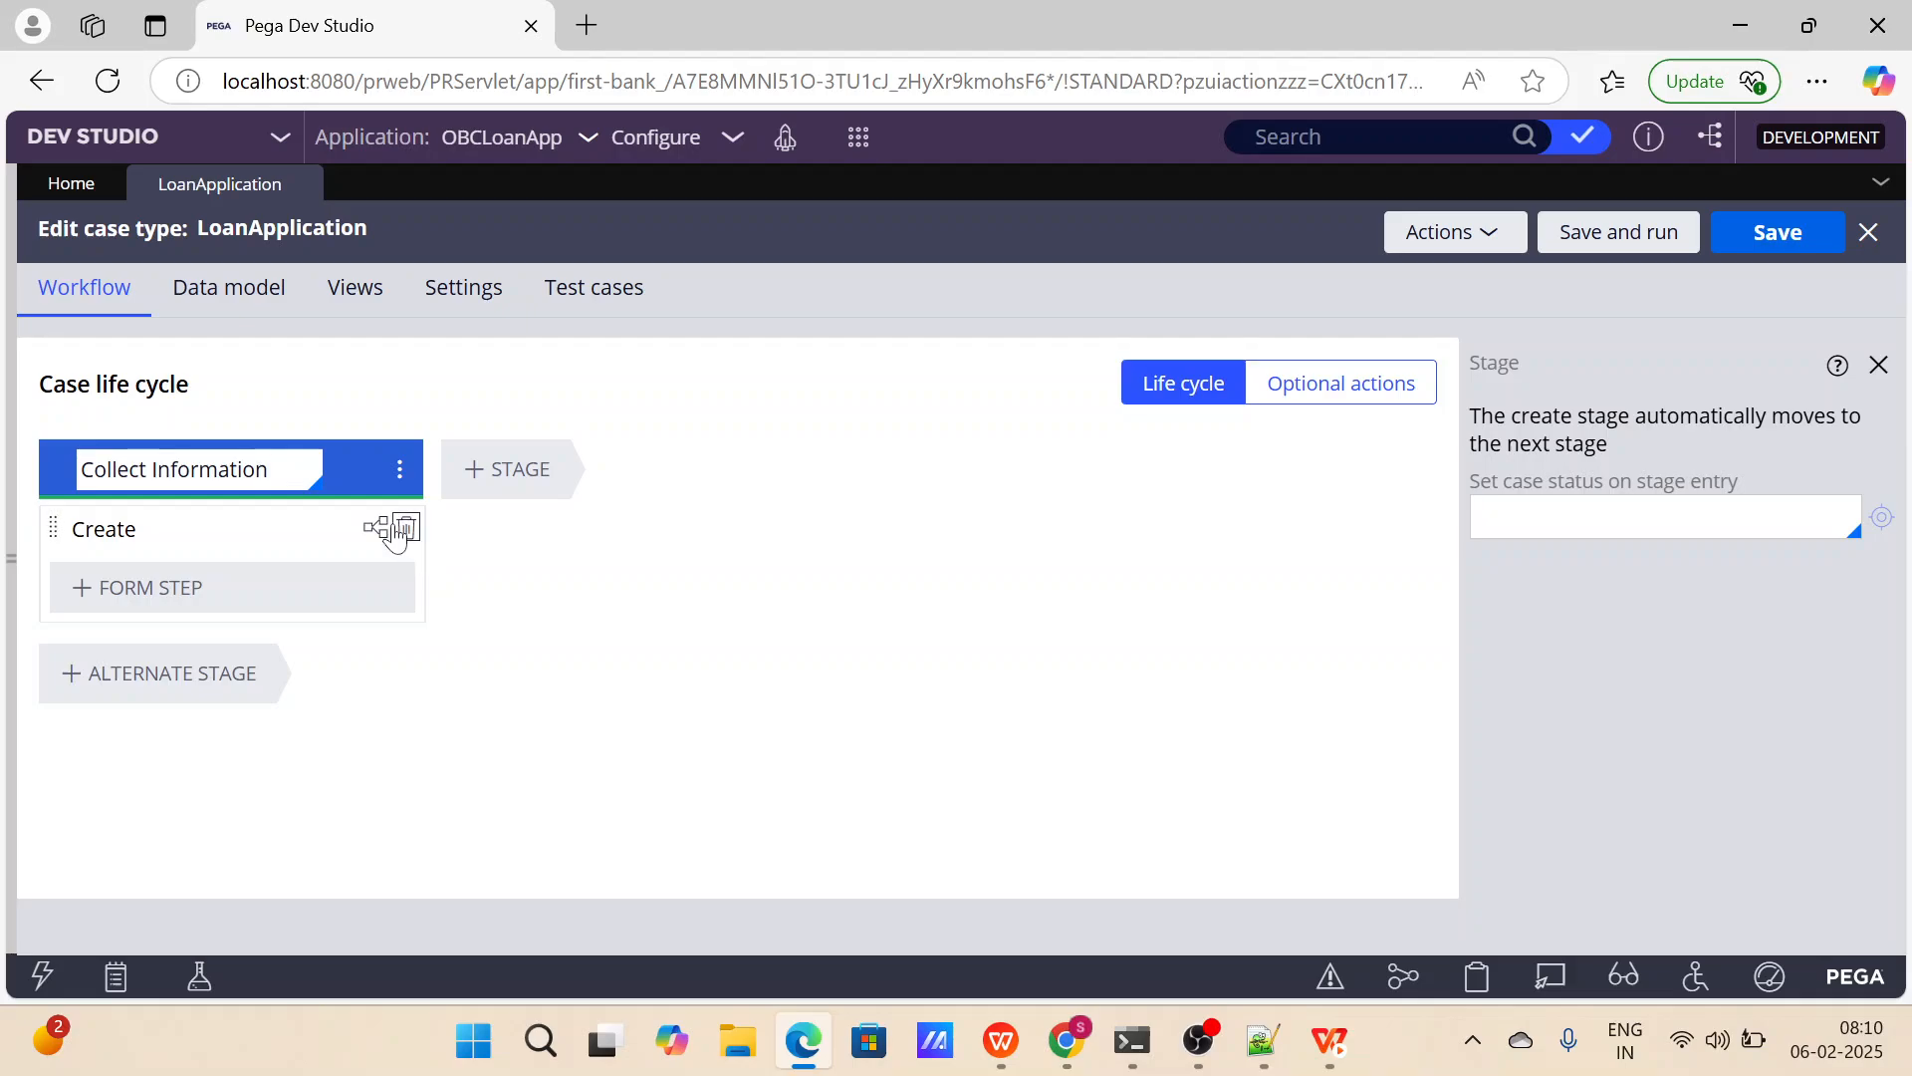
click(402, 529)
click(402, 530)
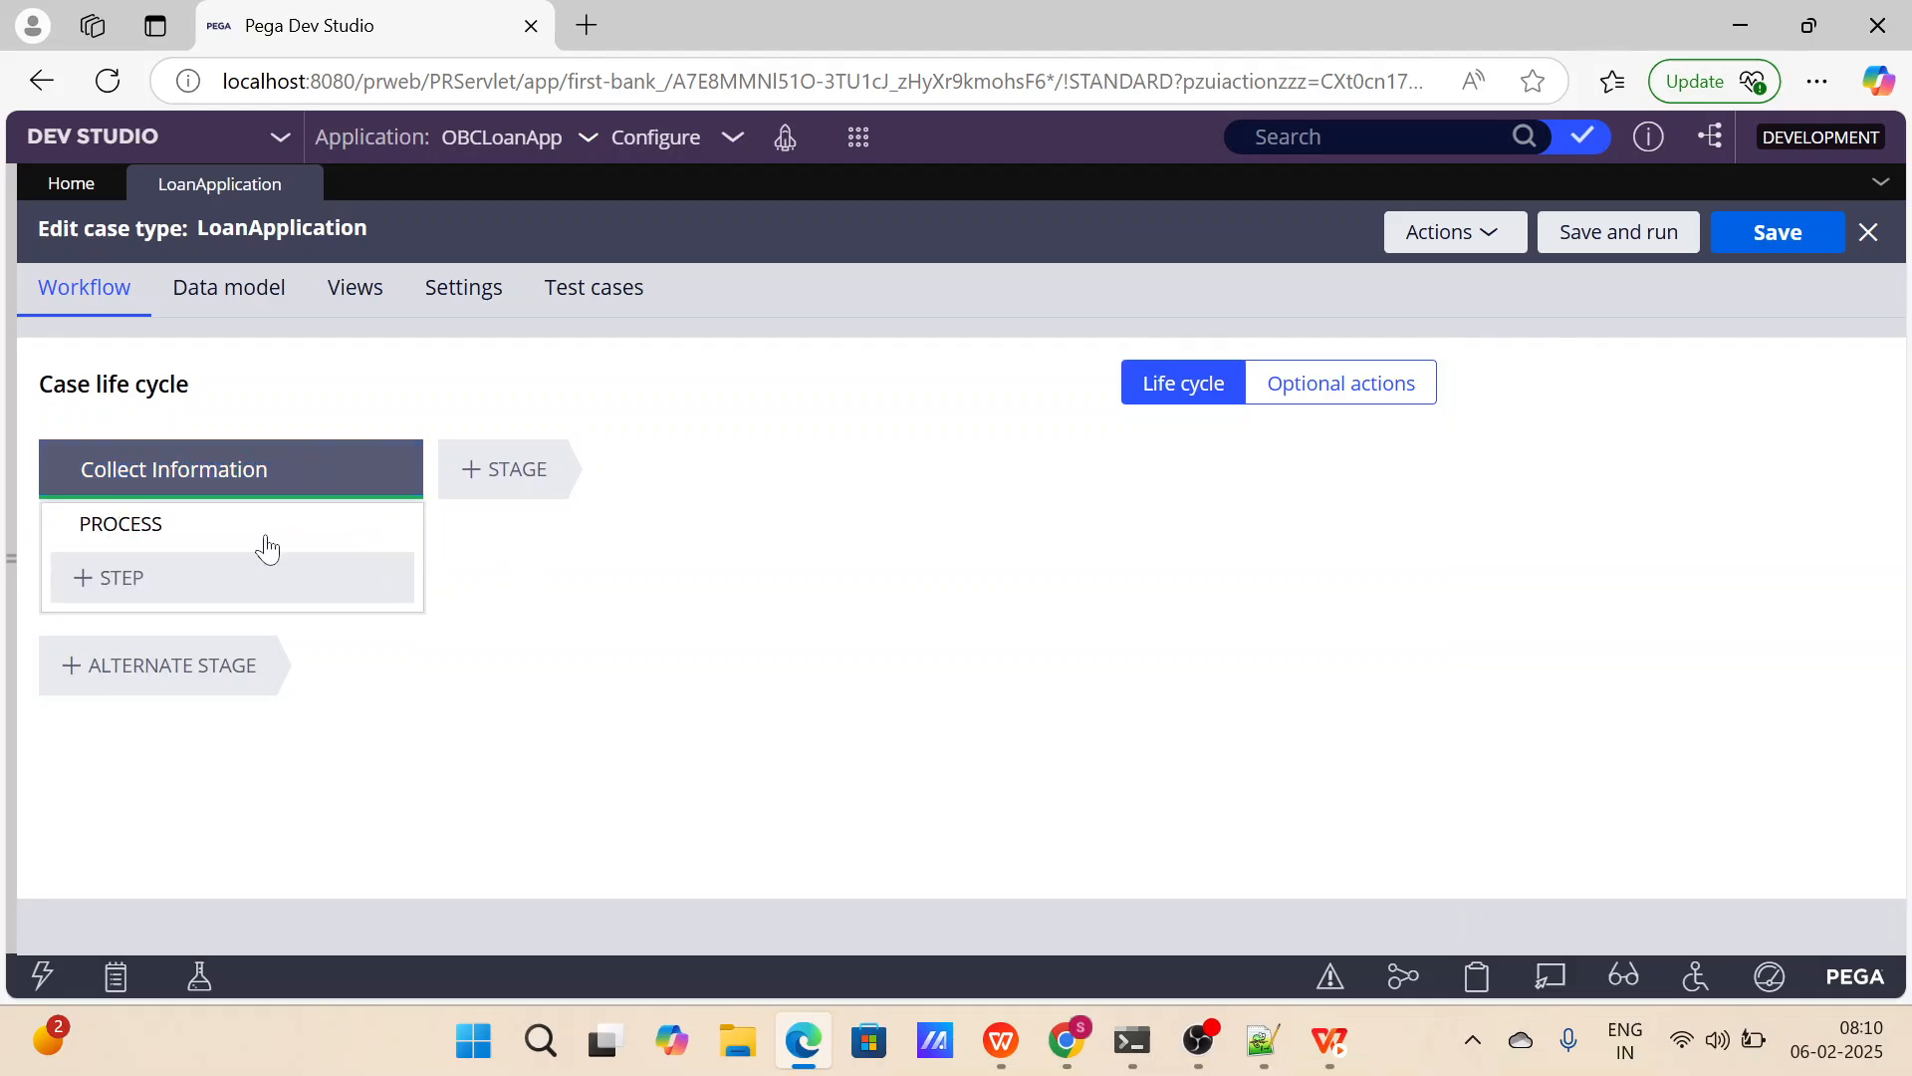
Add a second stage named Validate And Investigation after Collect Information, checking the planned stage list in Notepad++.
click(230, 470)
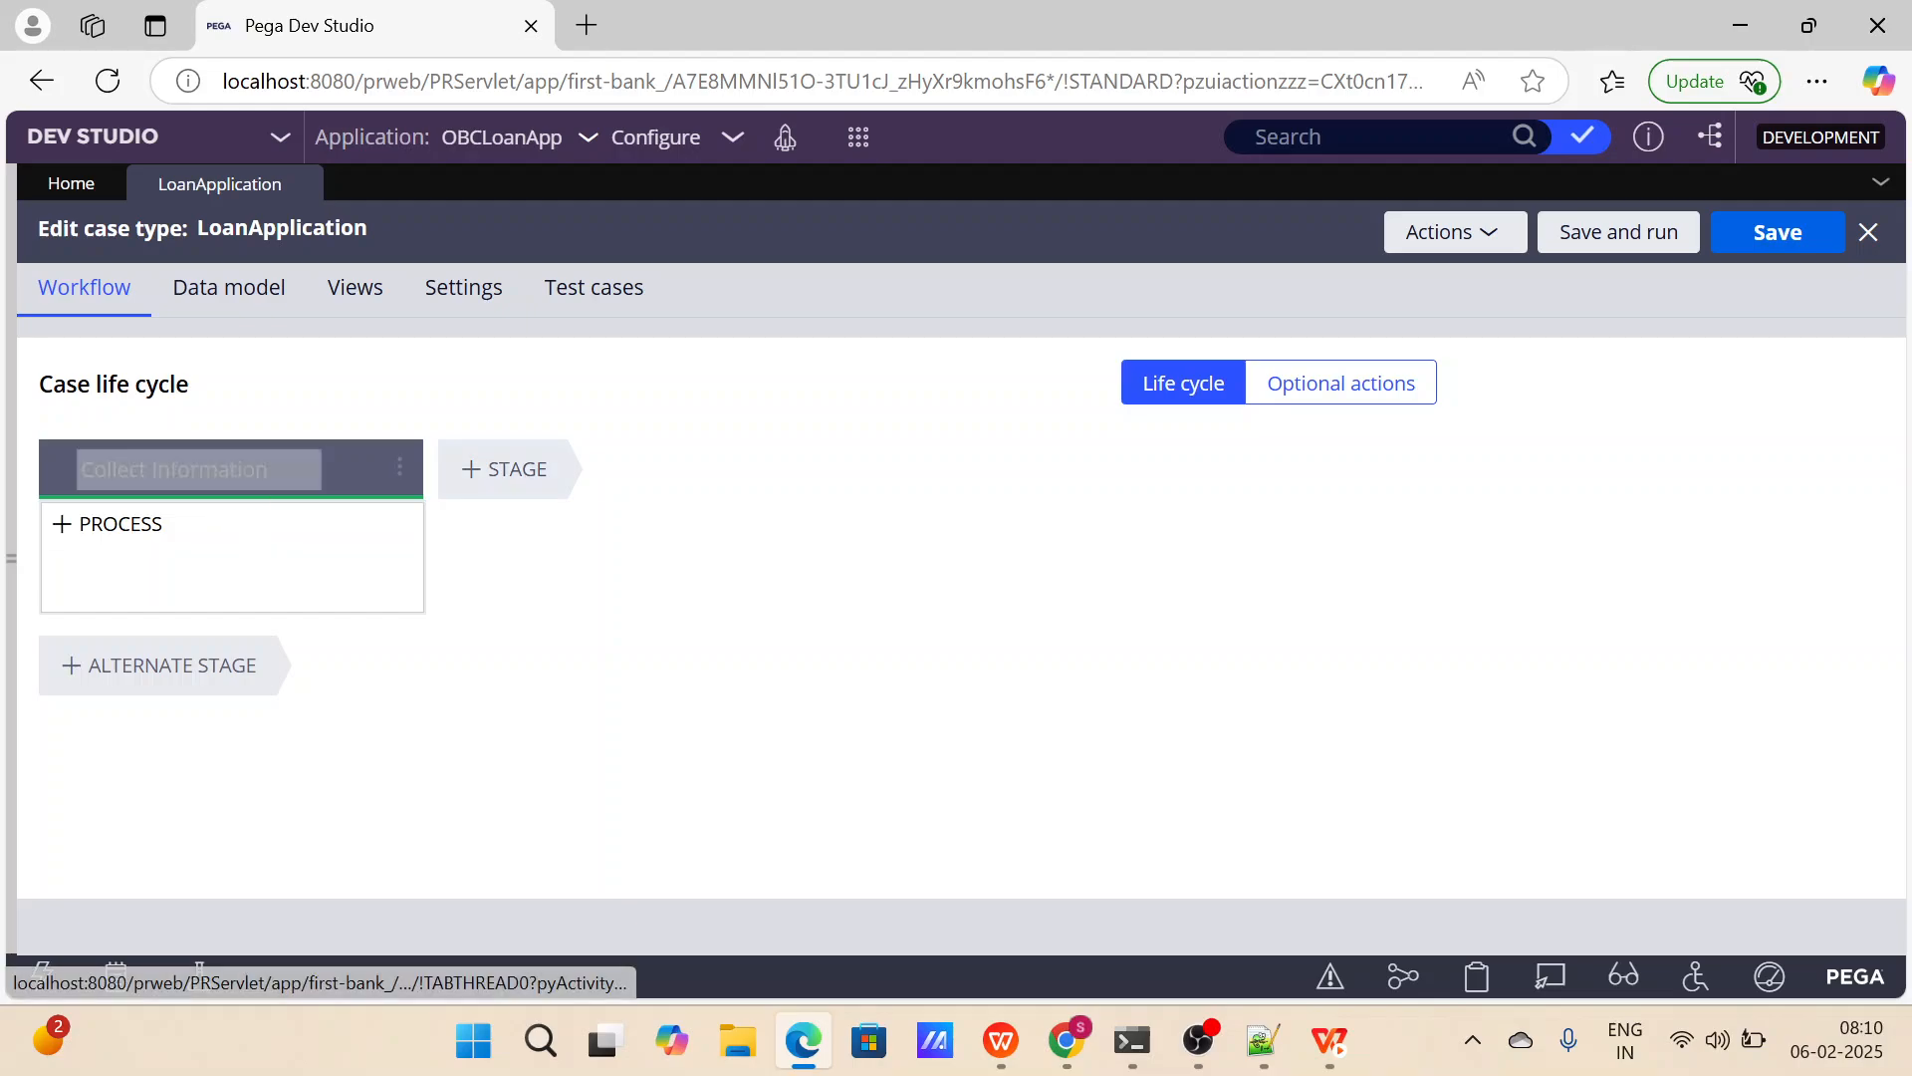
click(516, 489)
click(1275, 1047)
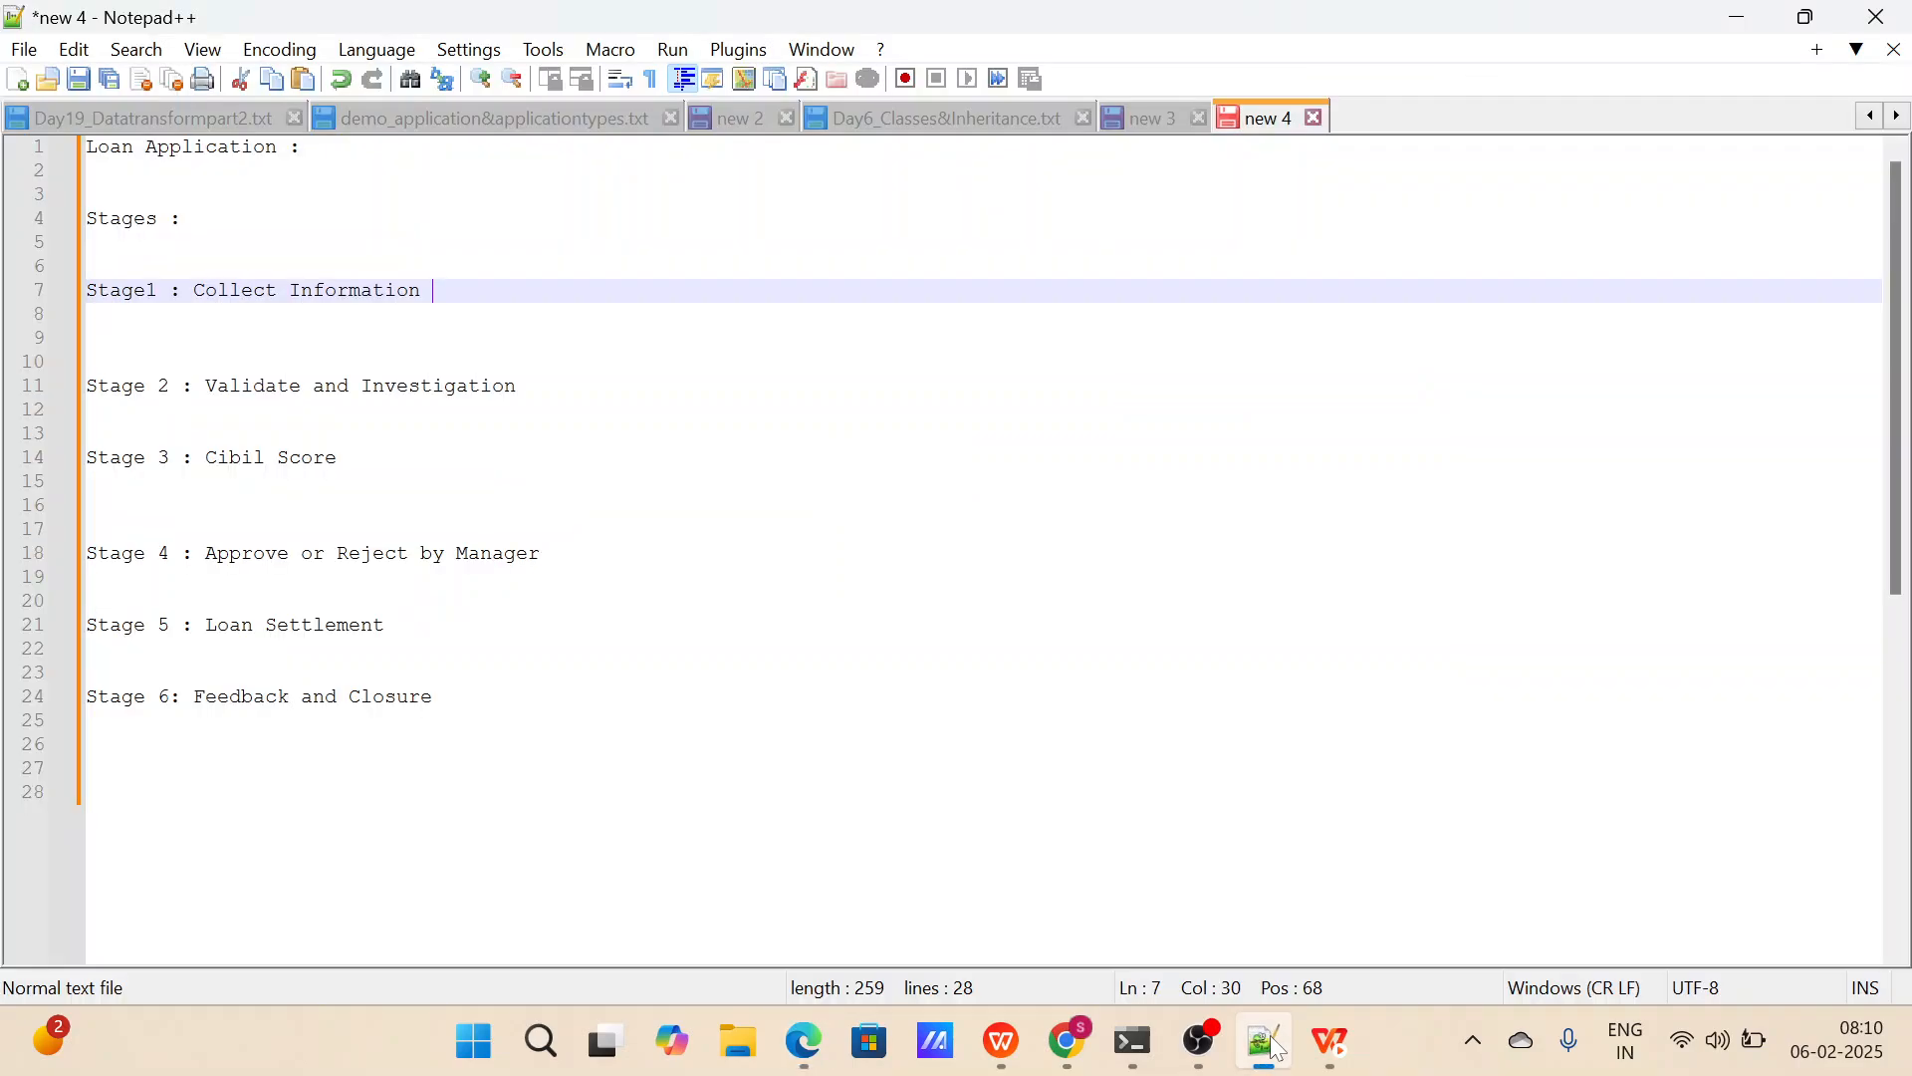
click(1276, 1048)
text(V)
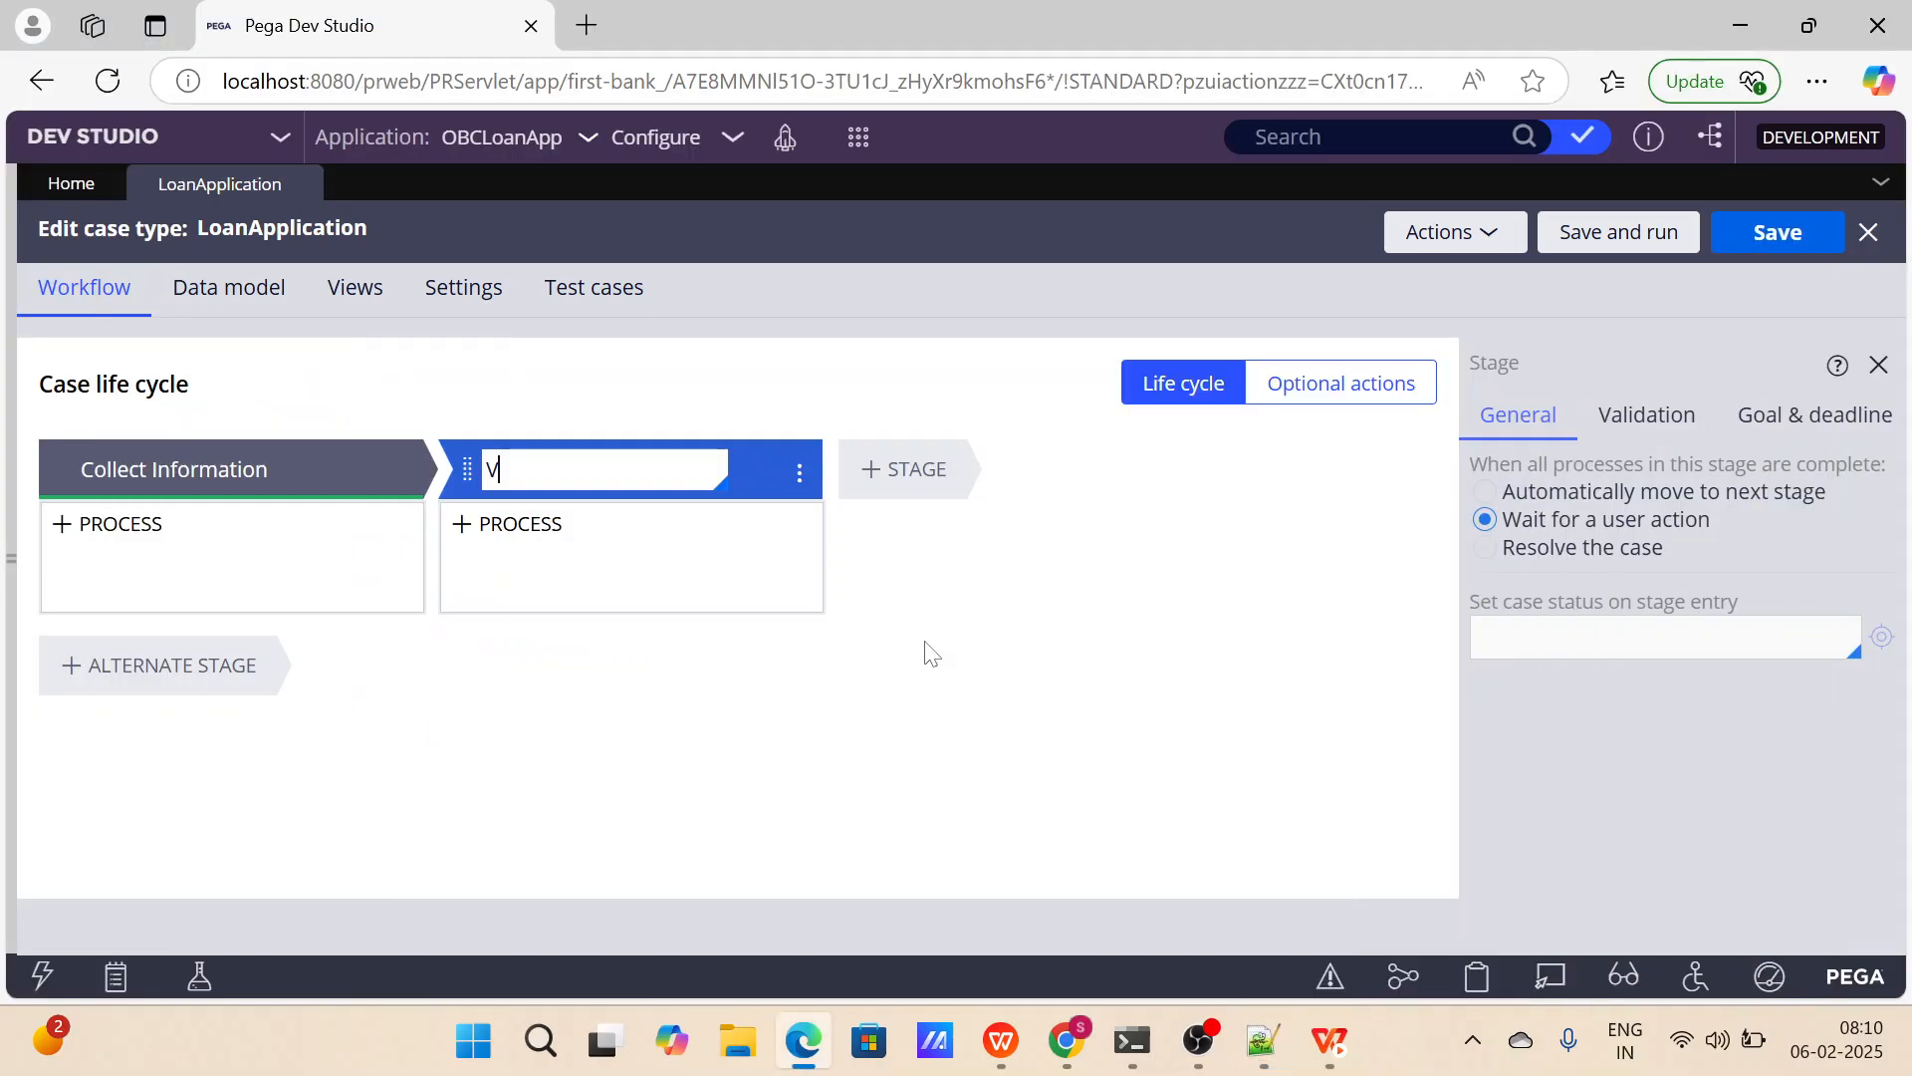
text(alidate )
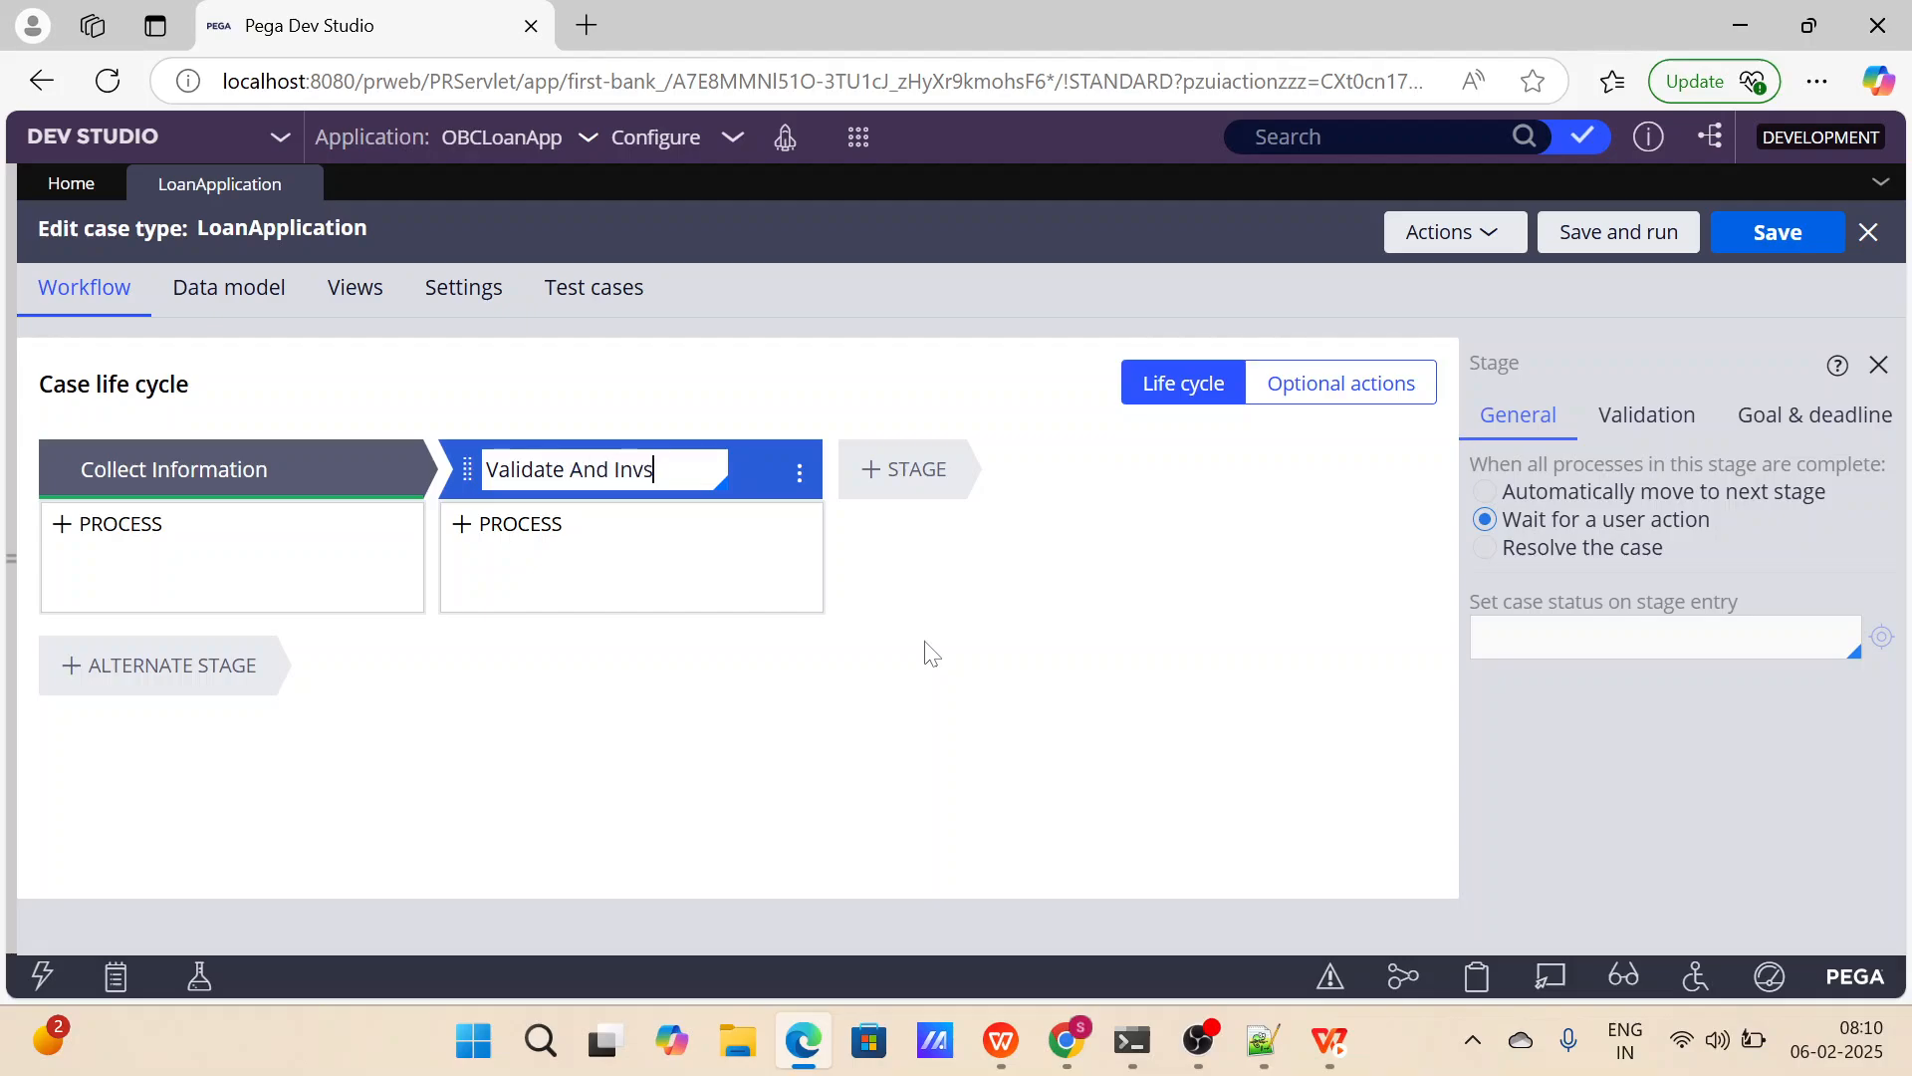
text(And Investigation)
key(ctrl+a)
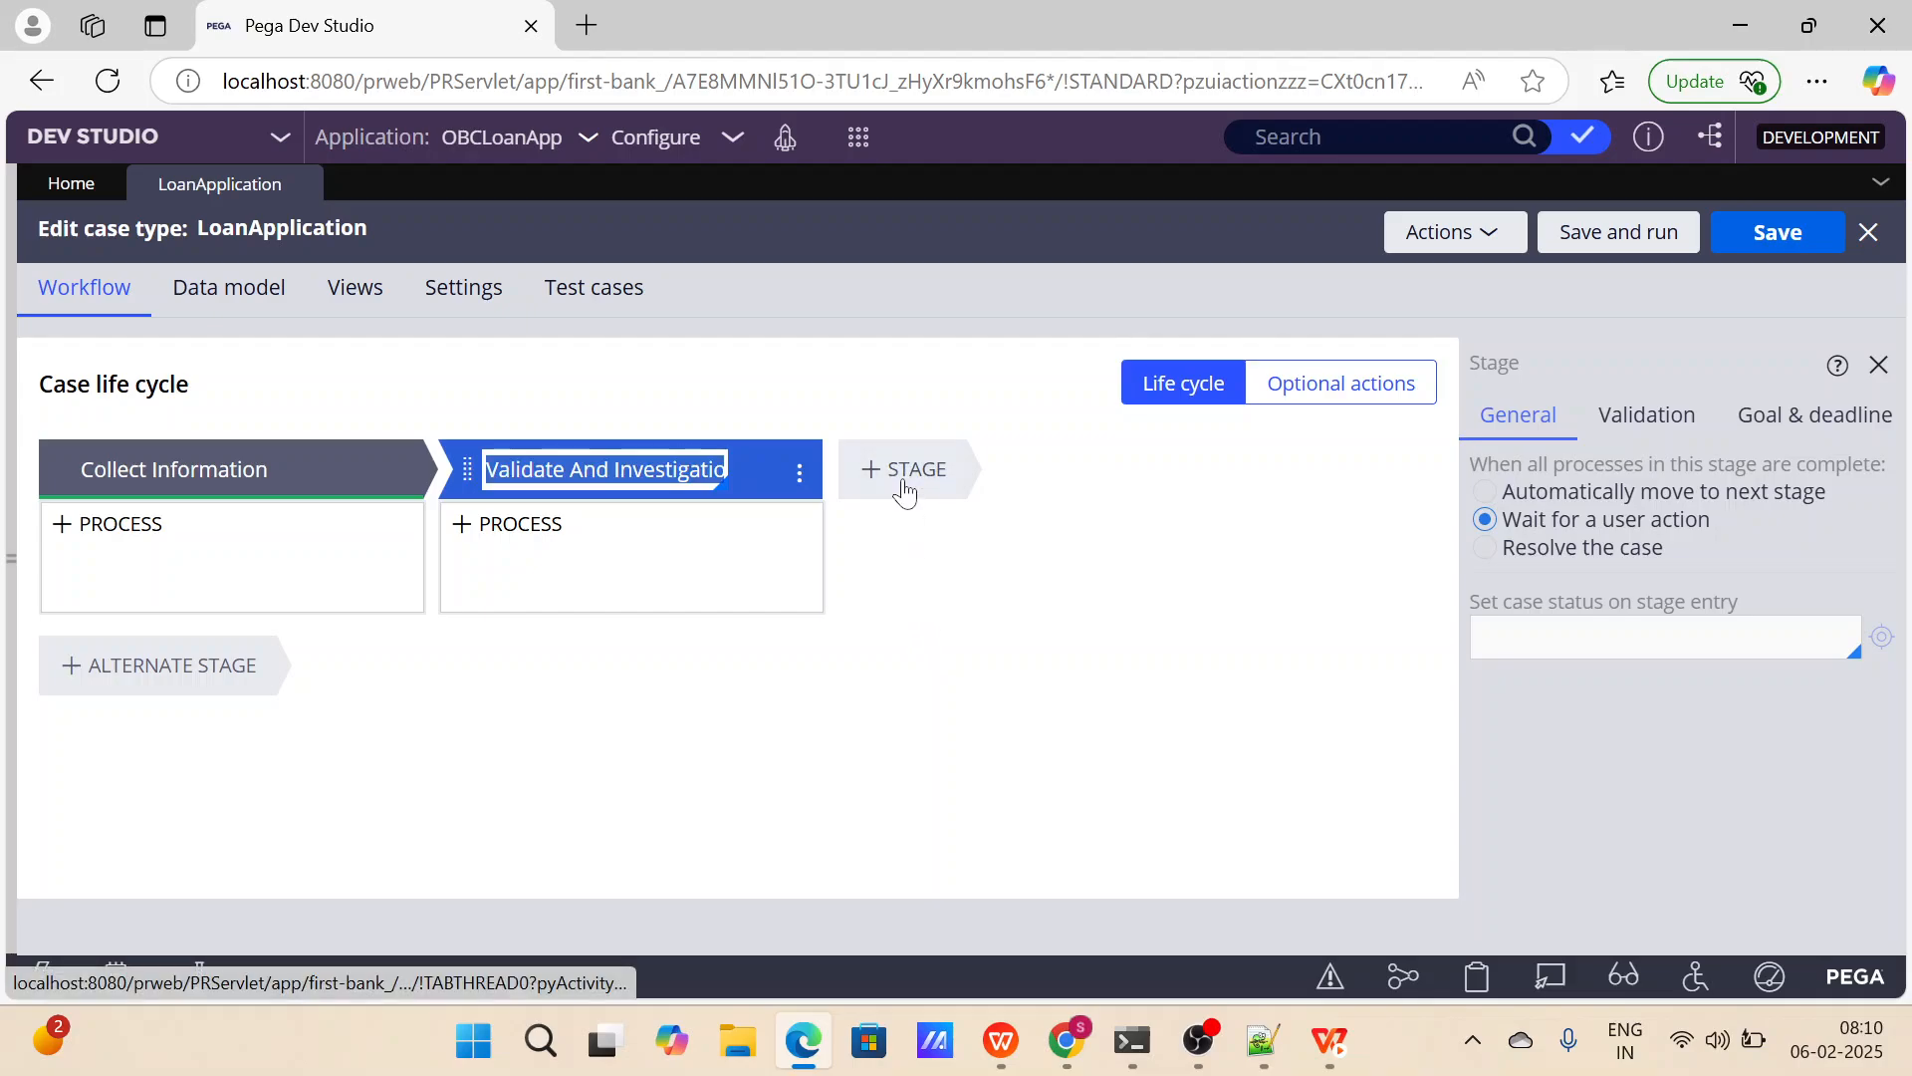
Check the stage plan in Notepad++ again and add a third stage named Check Cibil Score in Dev Studio.
click(1261, 1040)
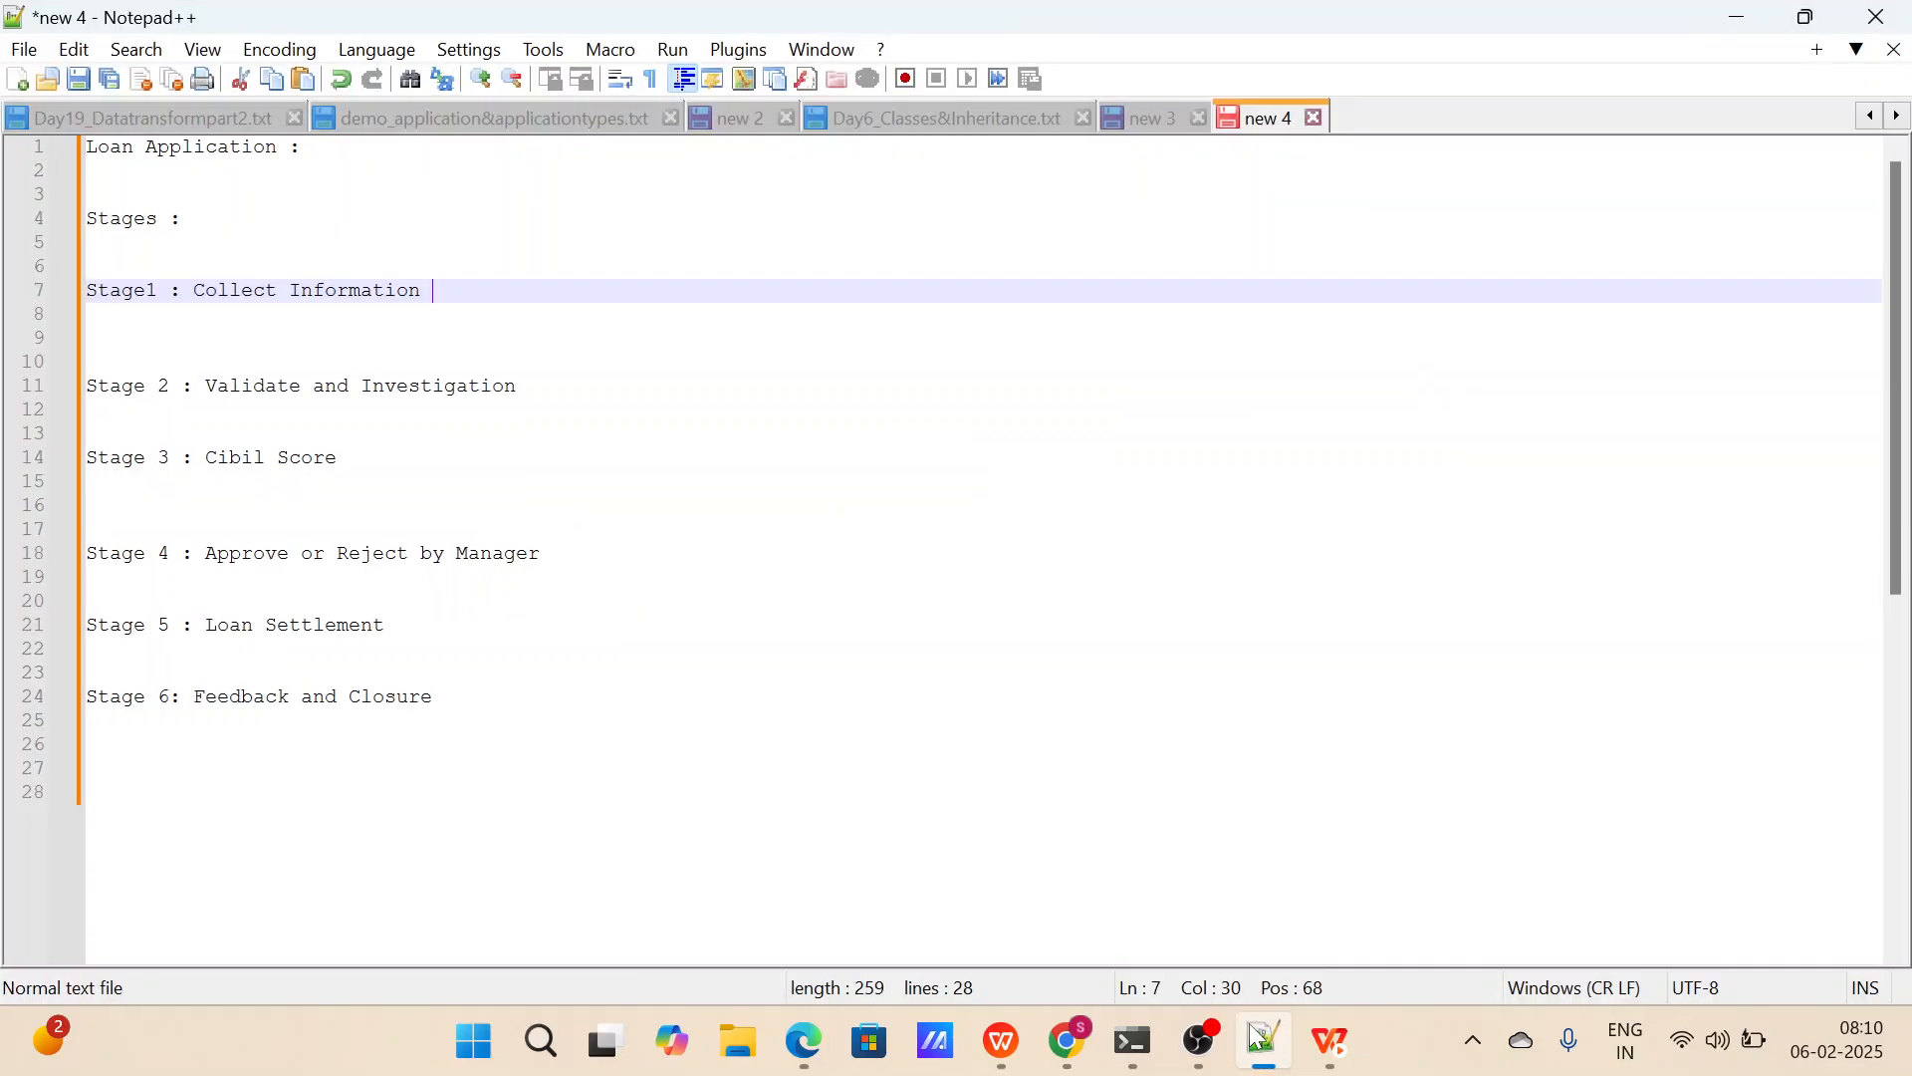
click(1258, 1036)
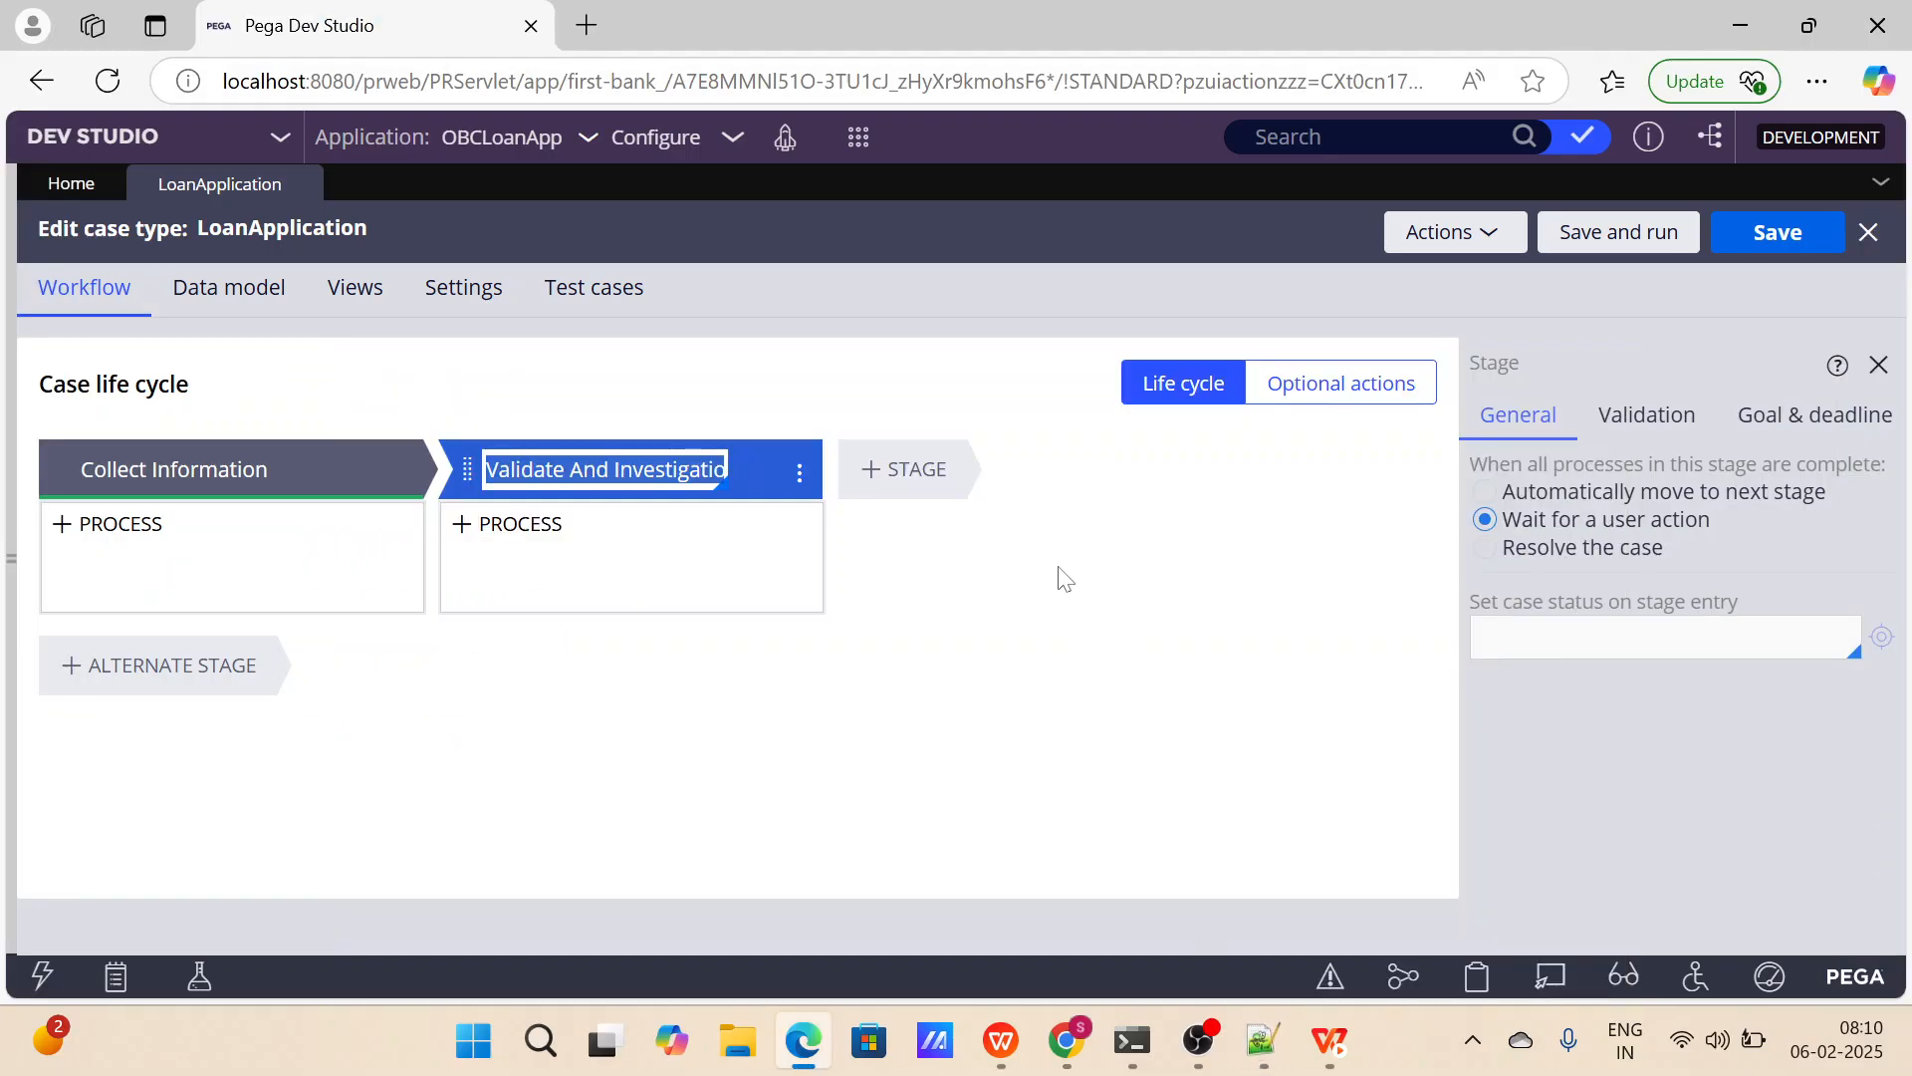
click(923, 470)
text(Chec)
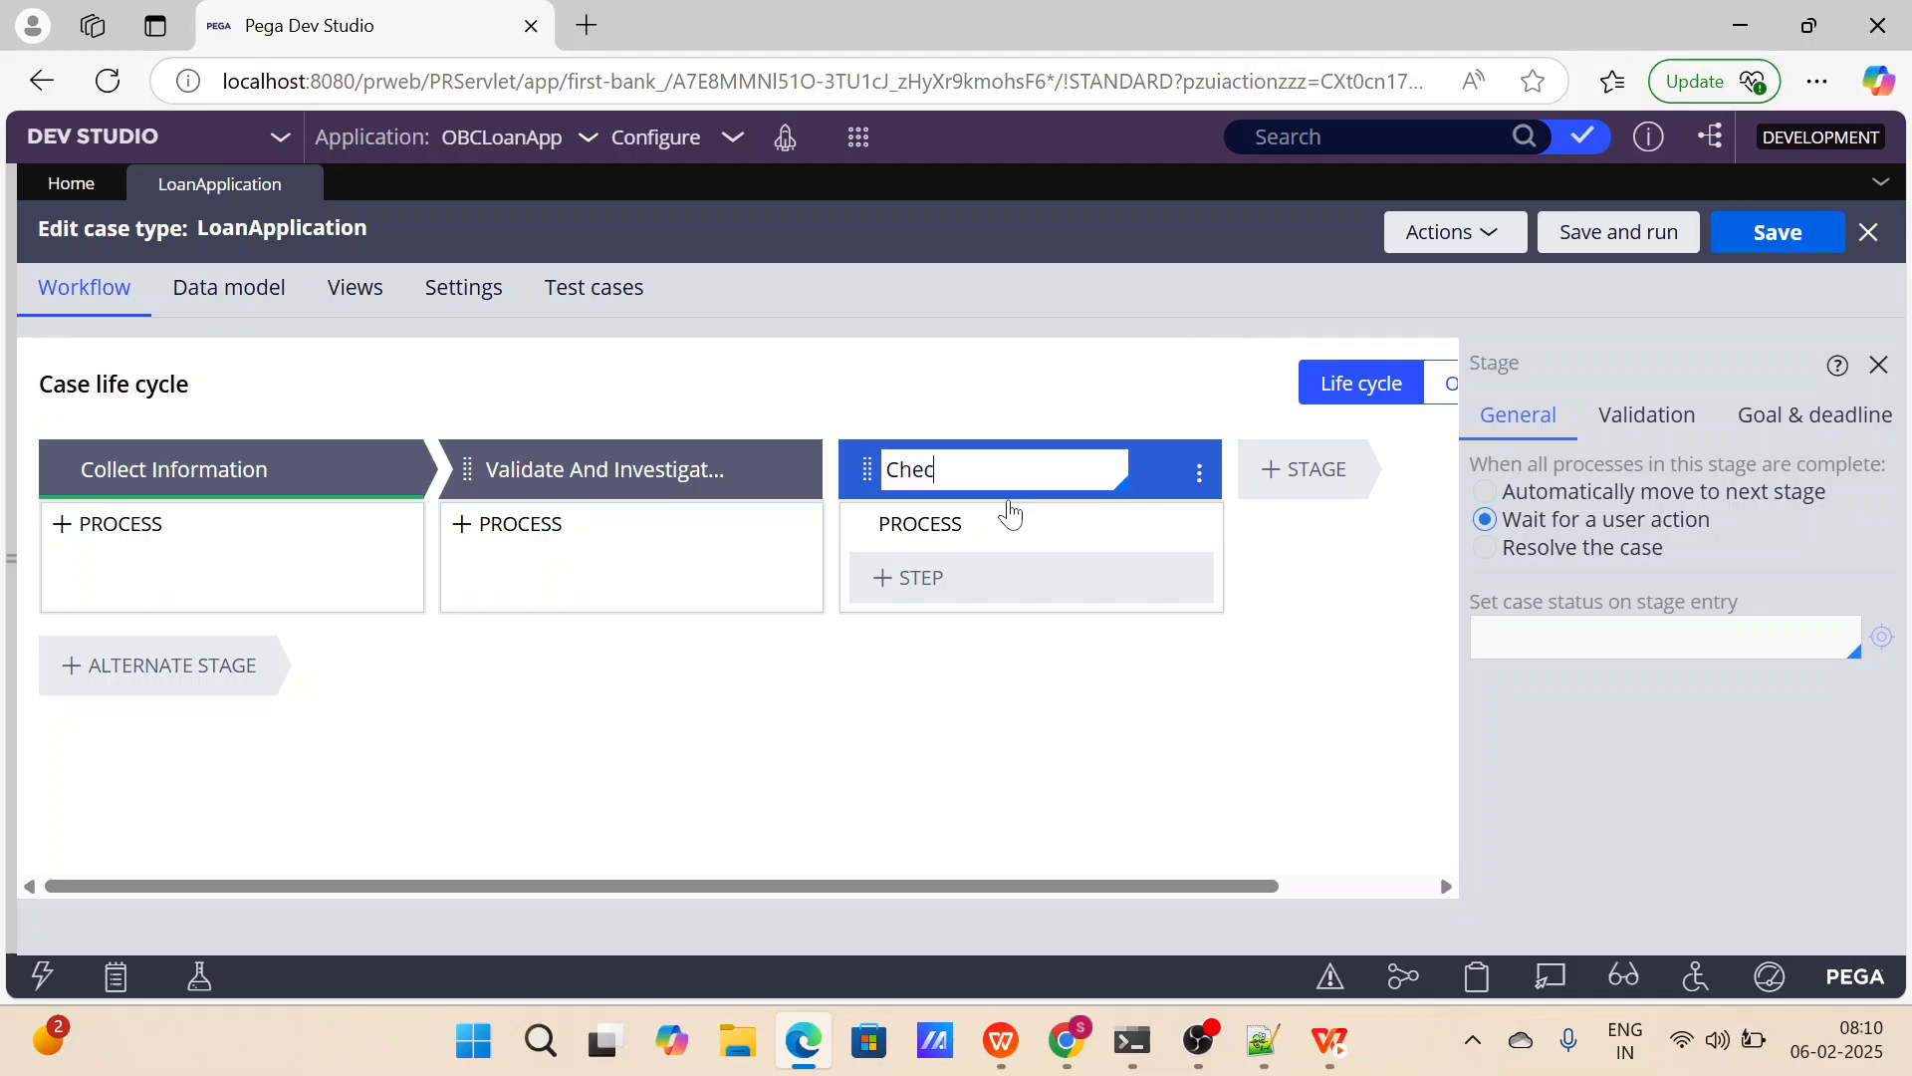
text(k Cibil Score)
key(ctrl+a)
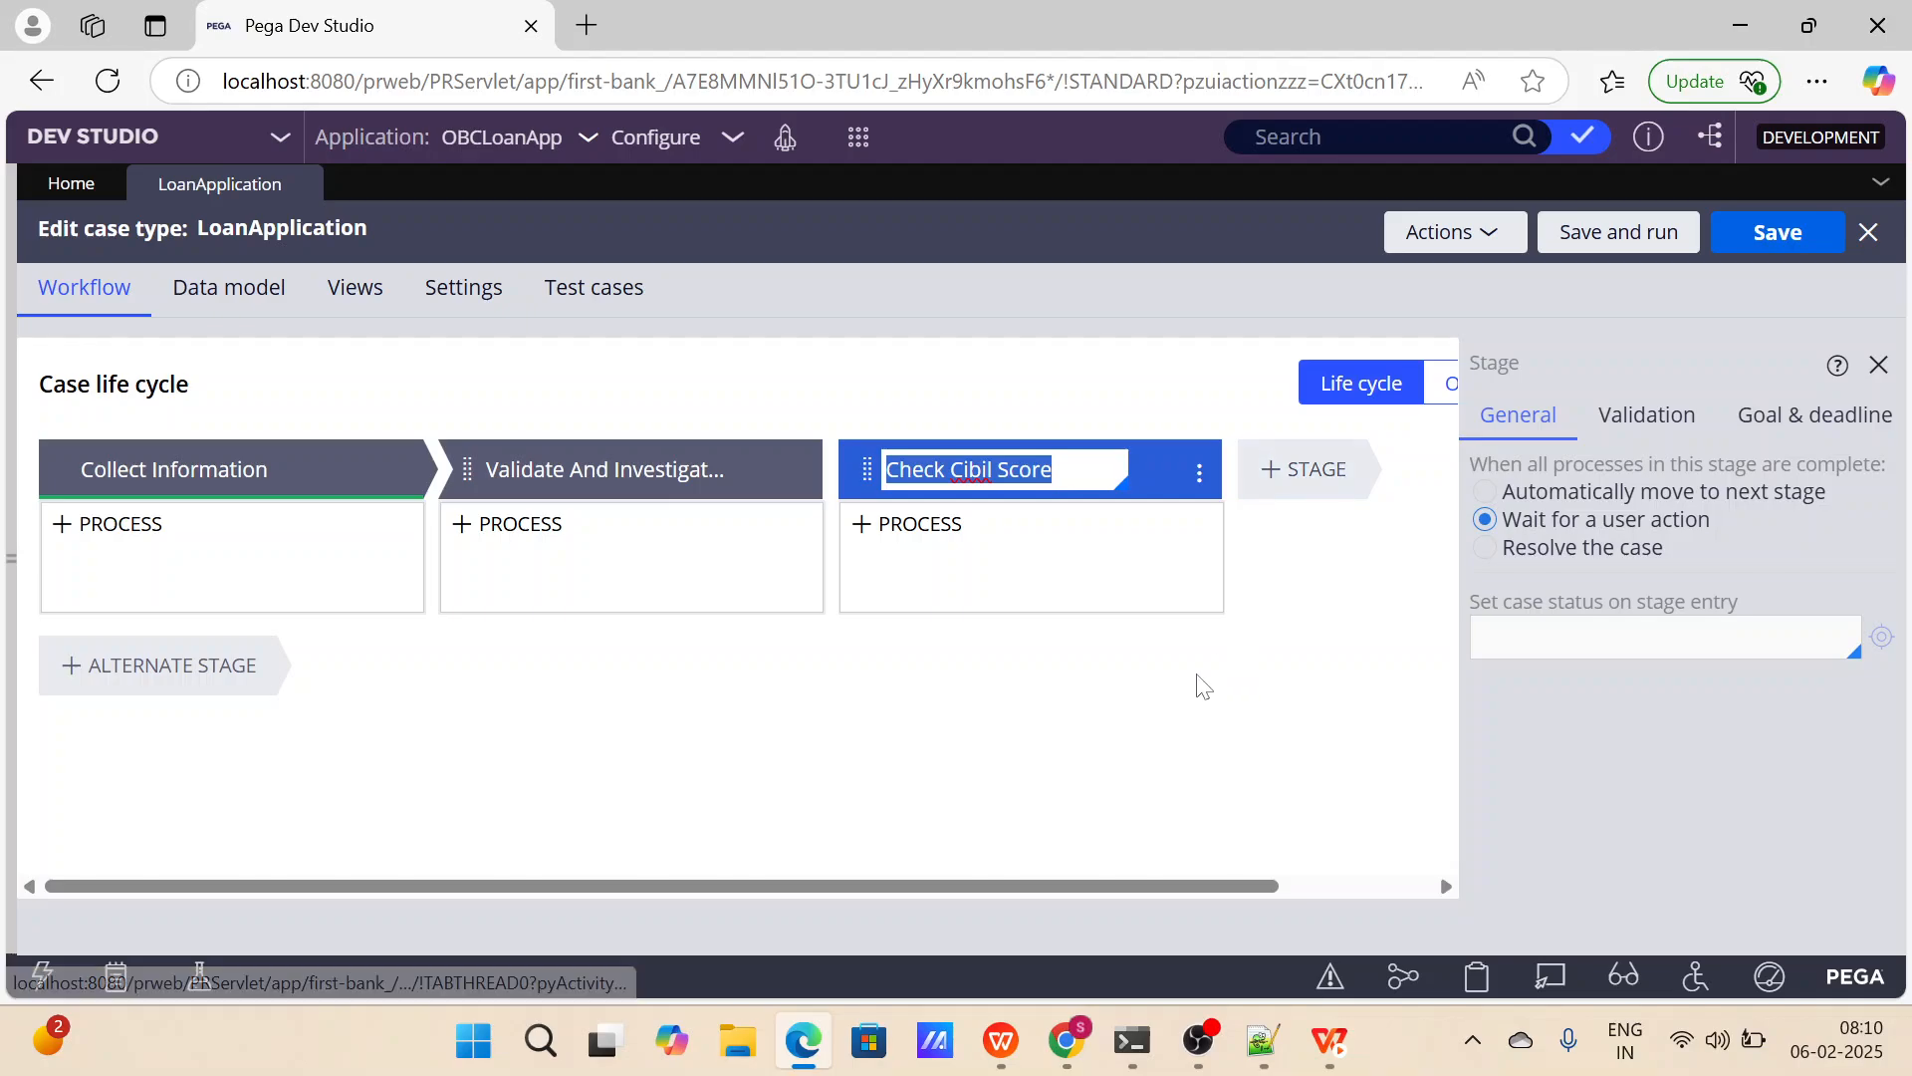
Add a fourth stage named Approve or Reject after Check Cibil Score.
click(1313, 469)
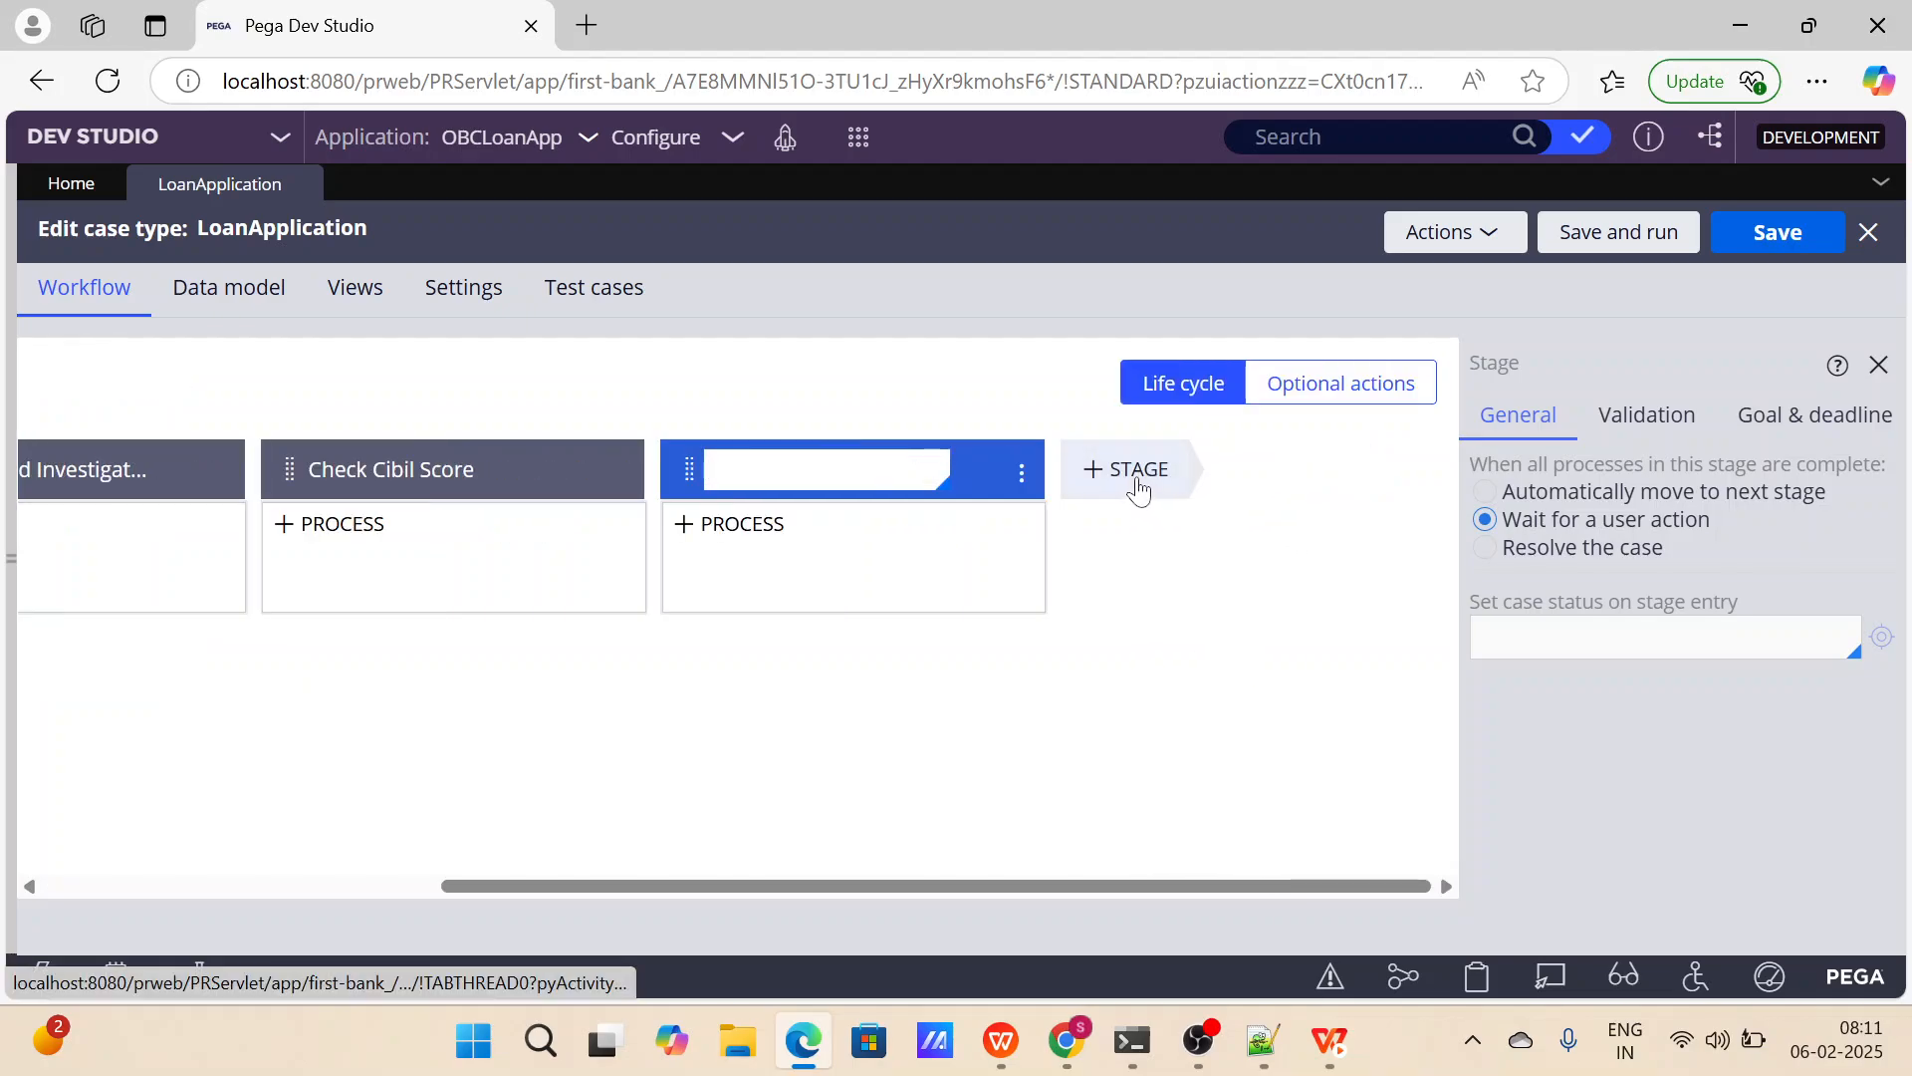
text(Appro)
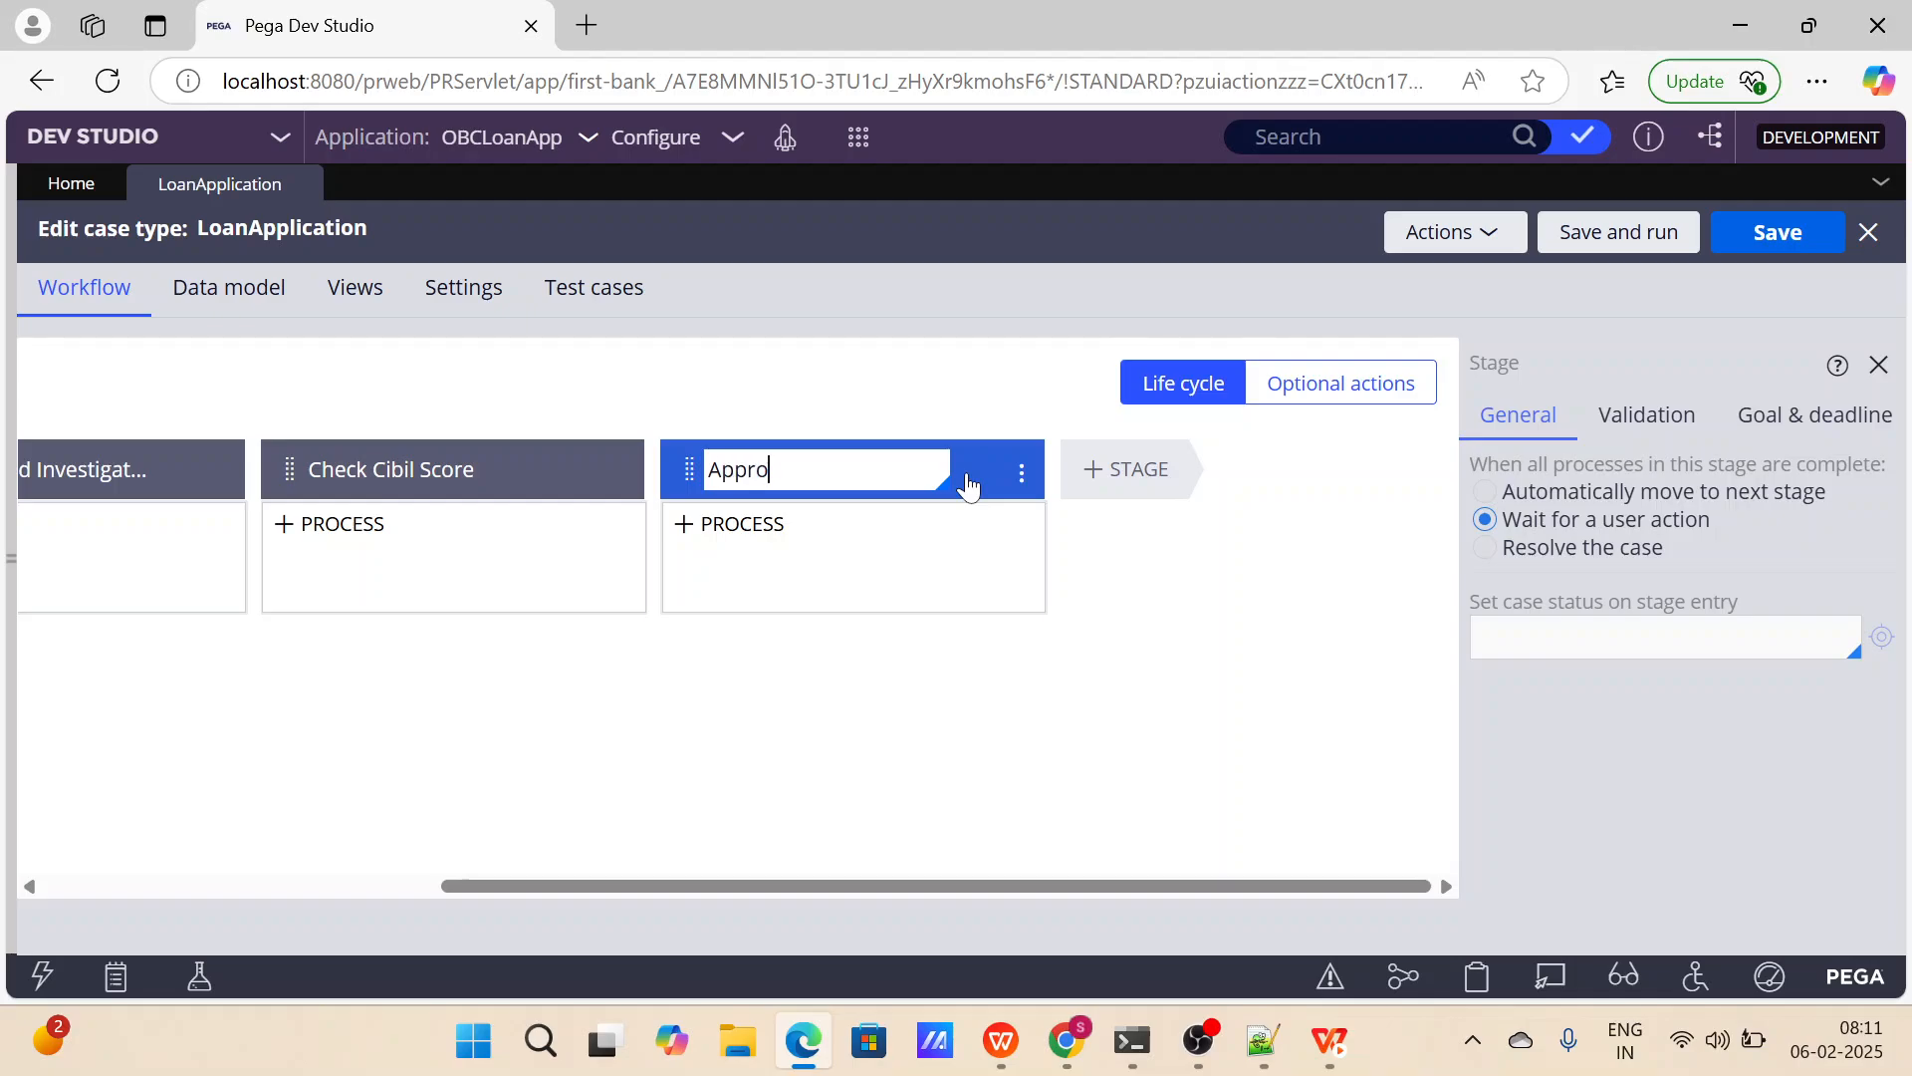
text(ve or Reject)
click(1101, 470)
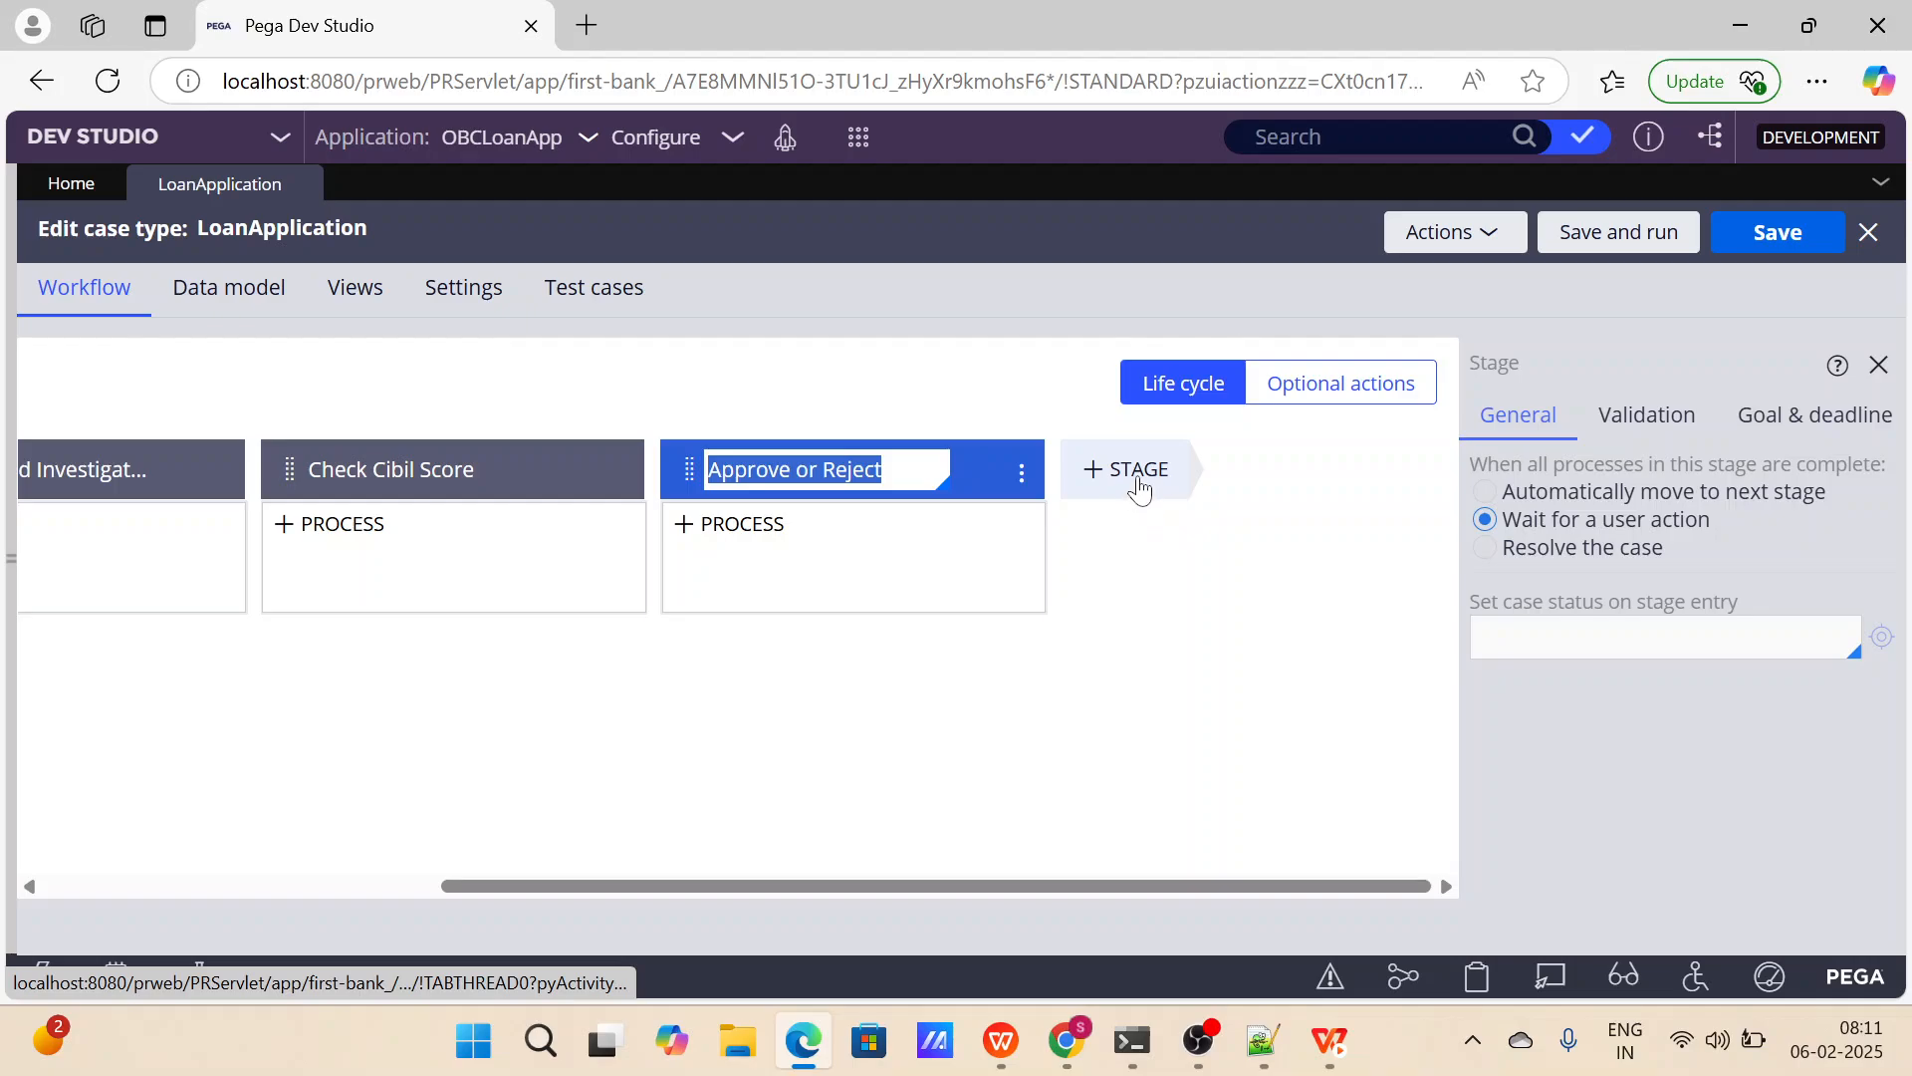
Add a fifth stage named Loan Settlement after Approve or Reject.
click(1126, 487)
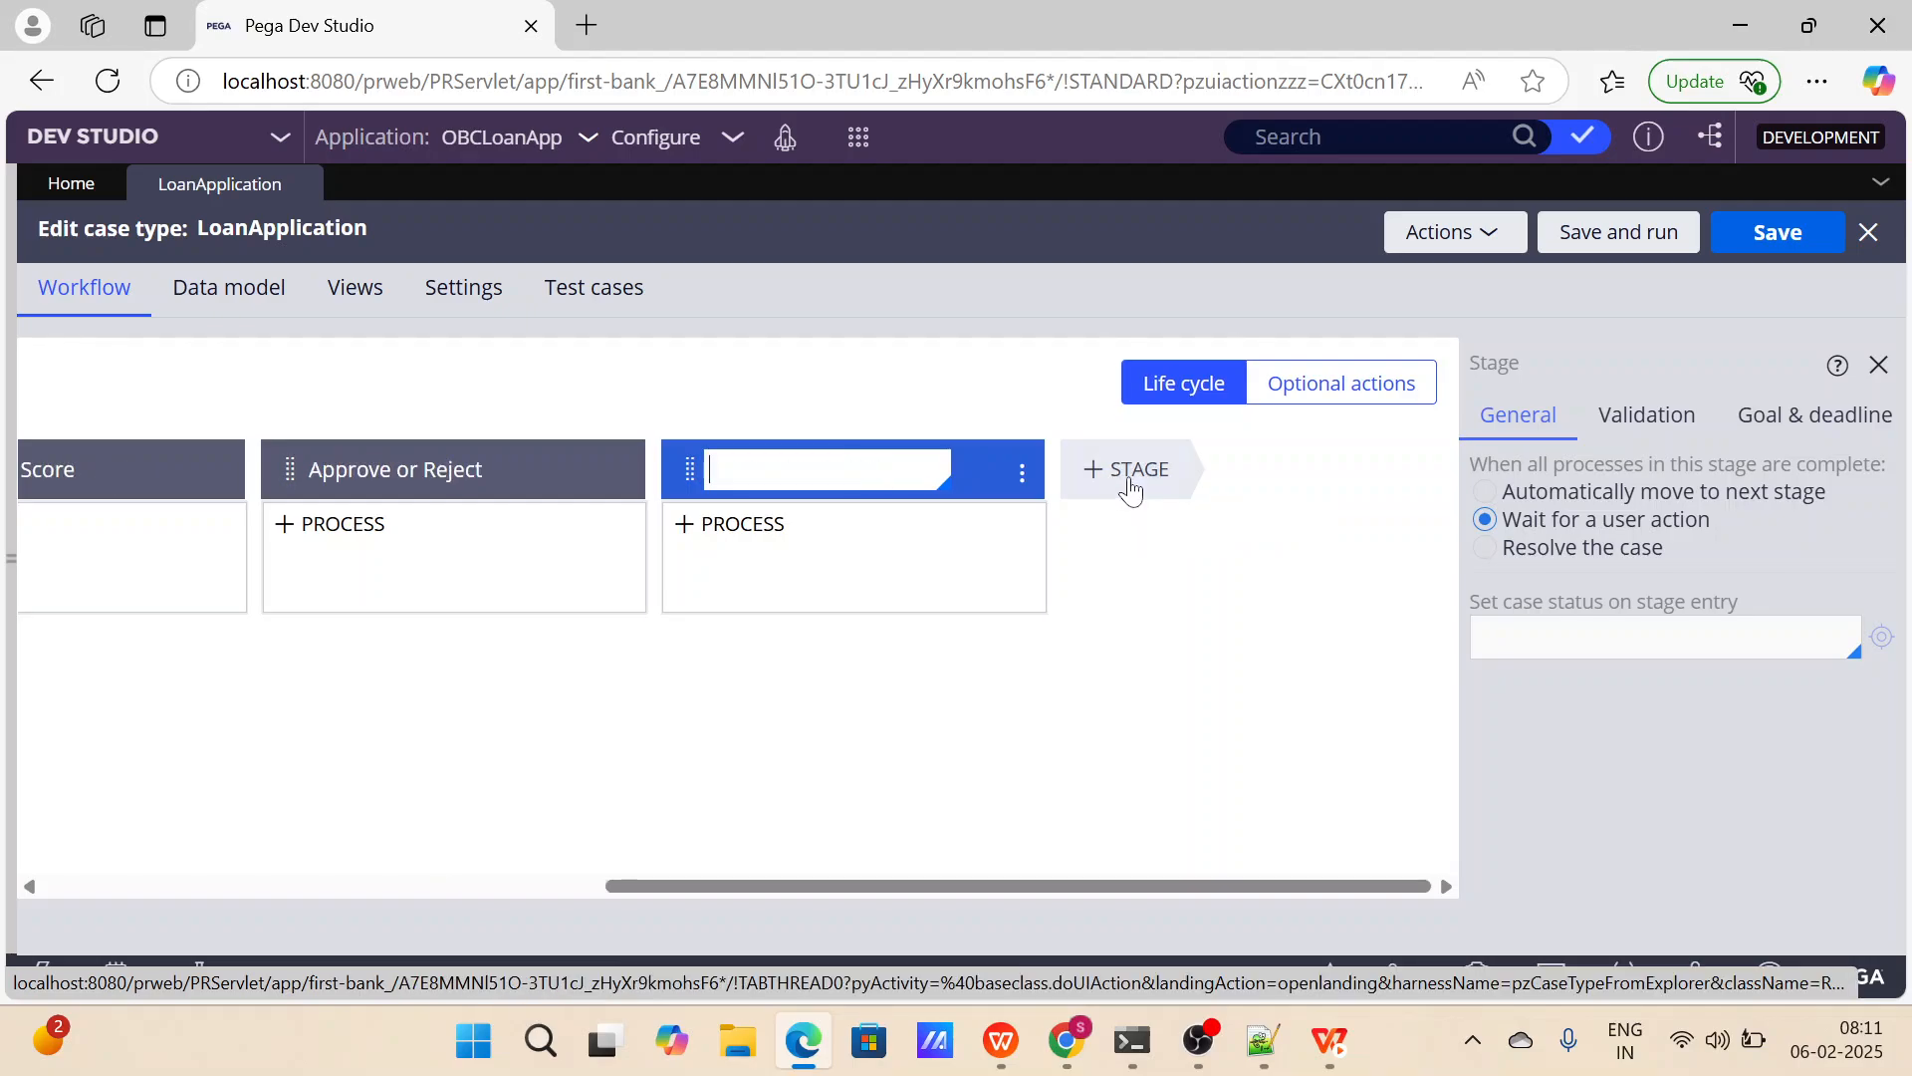
text(Loan Settlement)
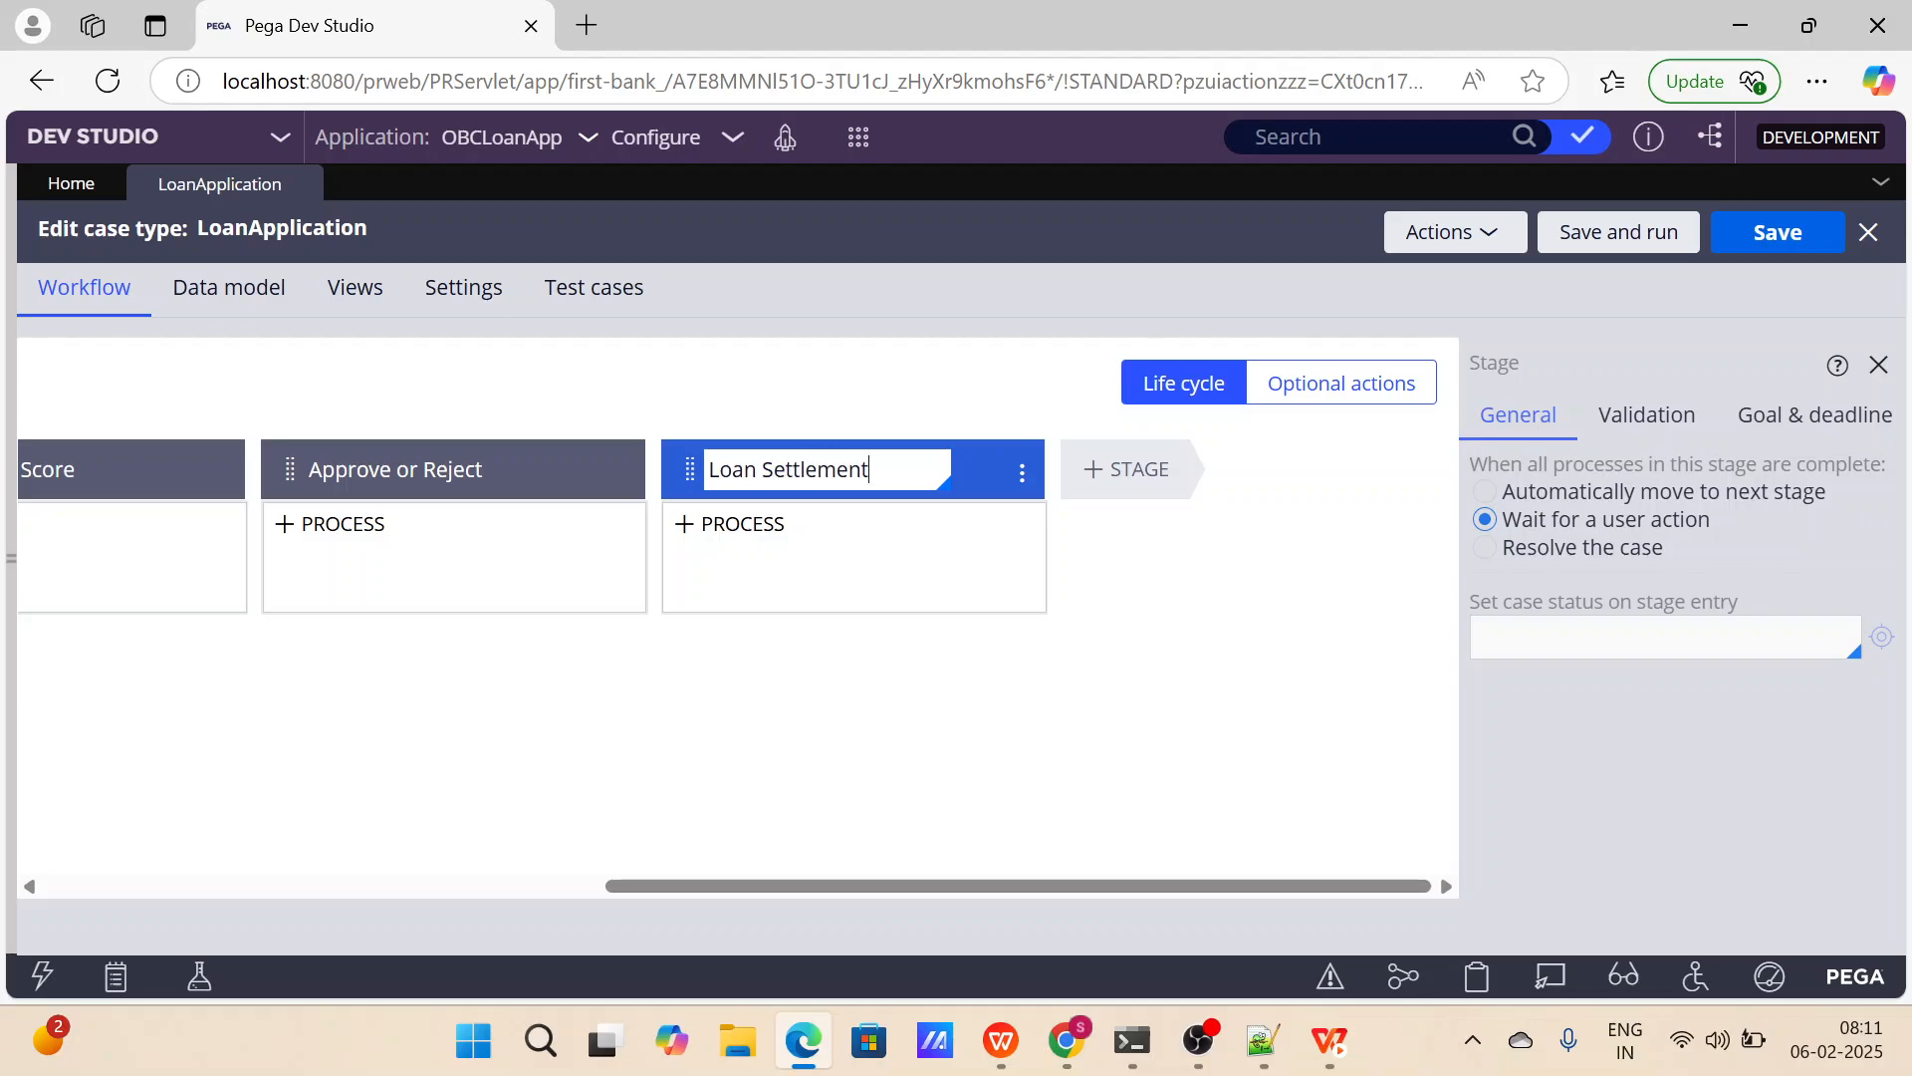
click(1135, 470)
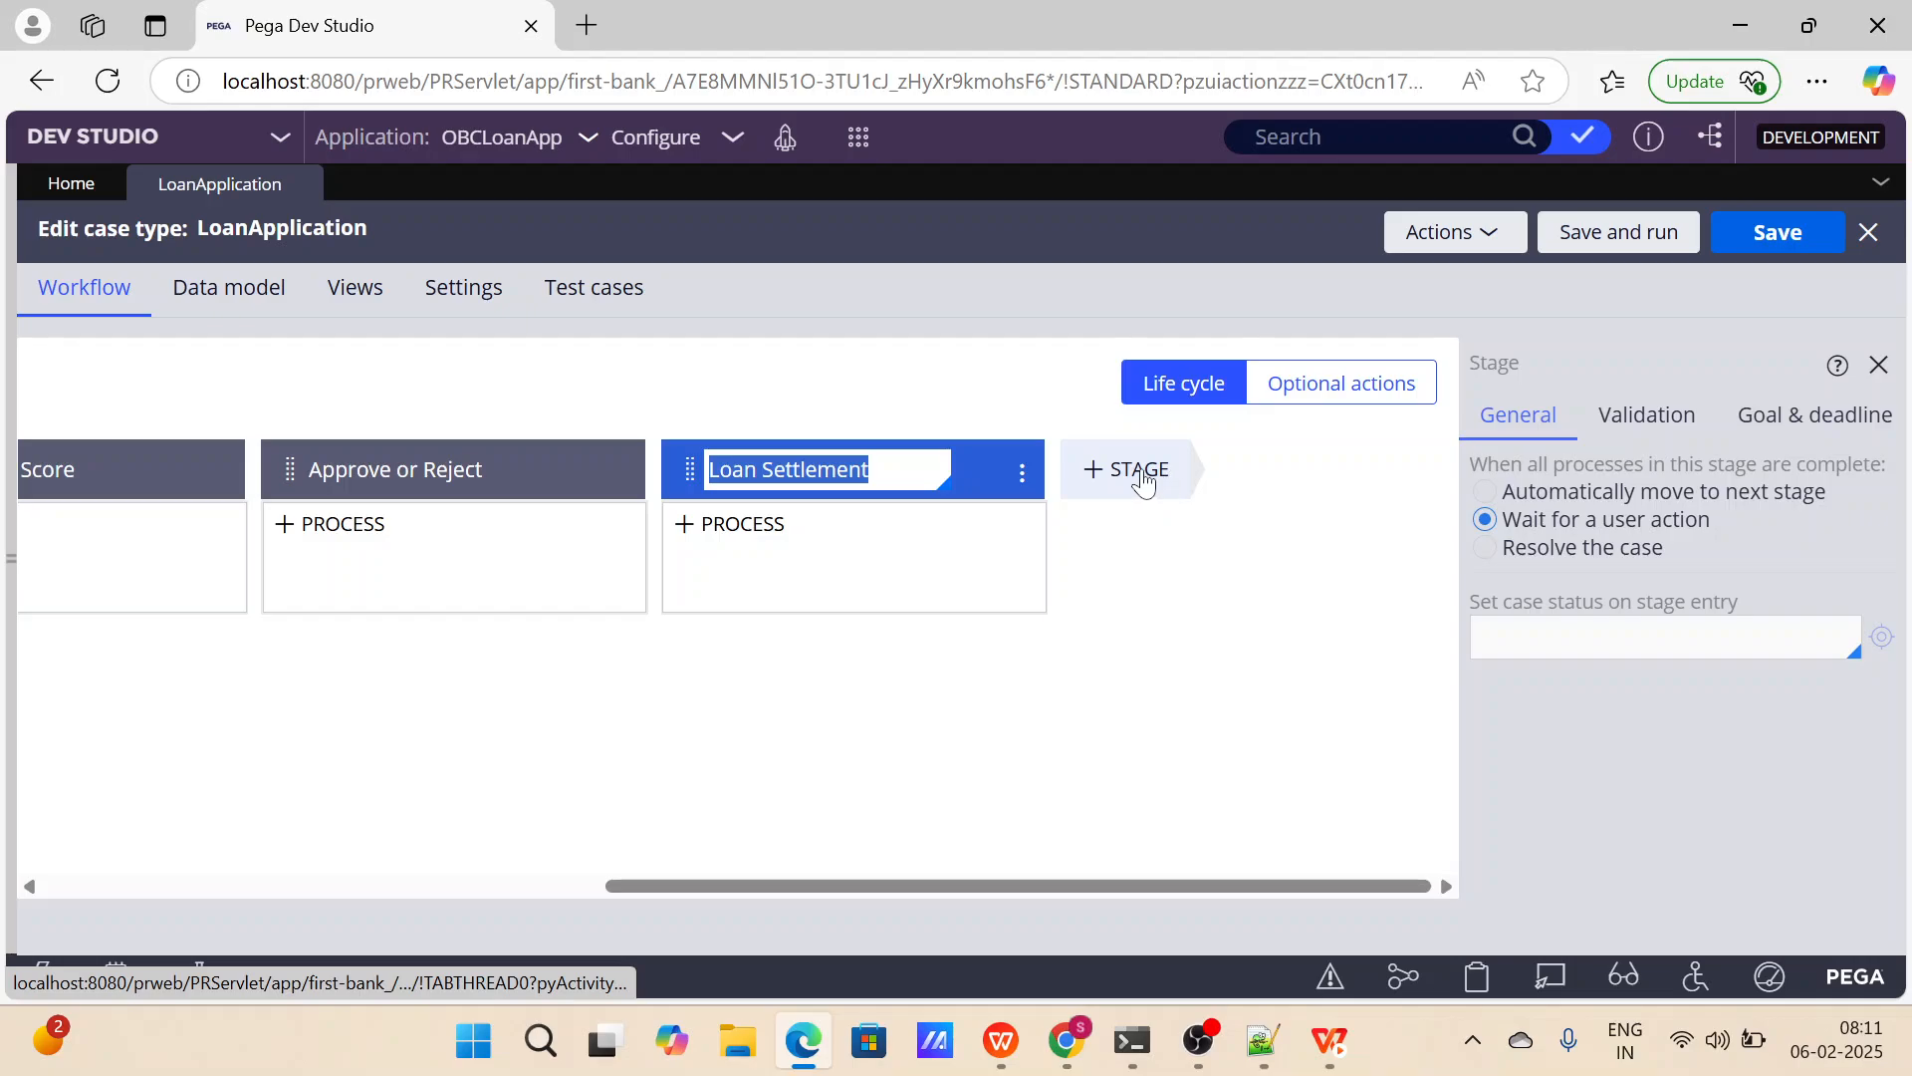
Add new stages after Loan Settlement and name the sixth one Feedback and Closure.
click(1143, 478)
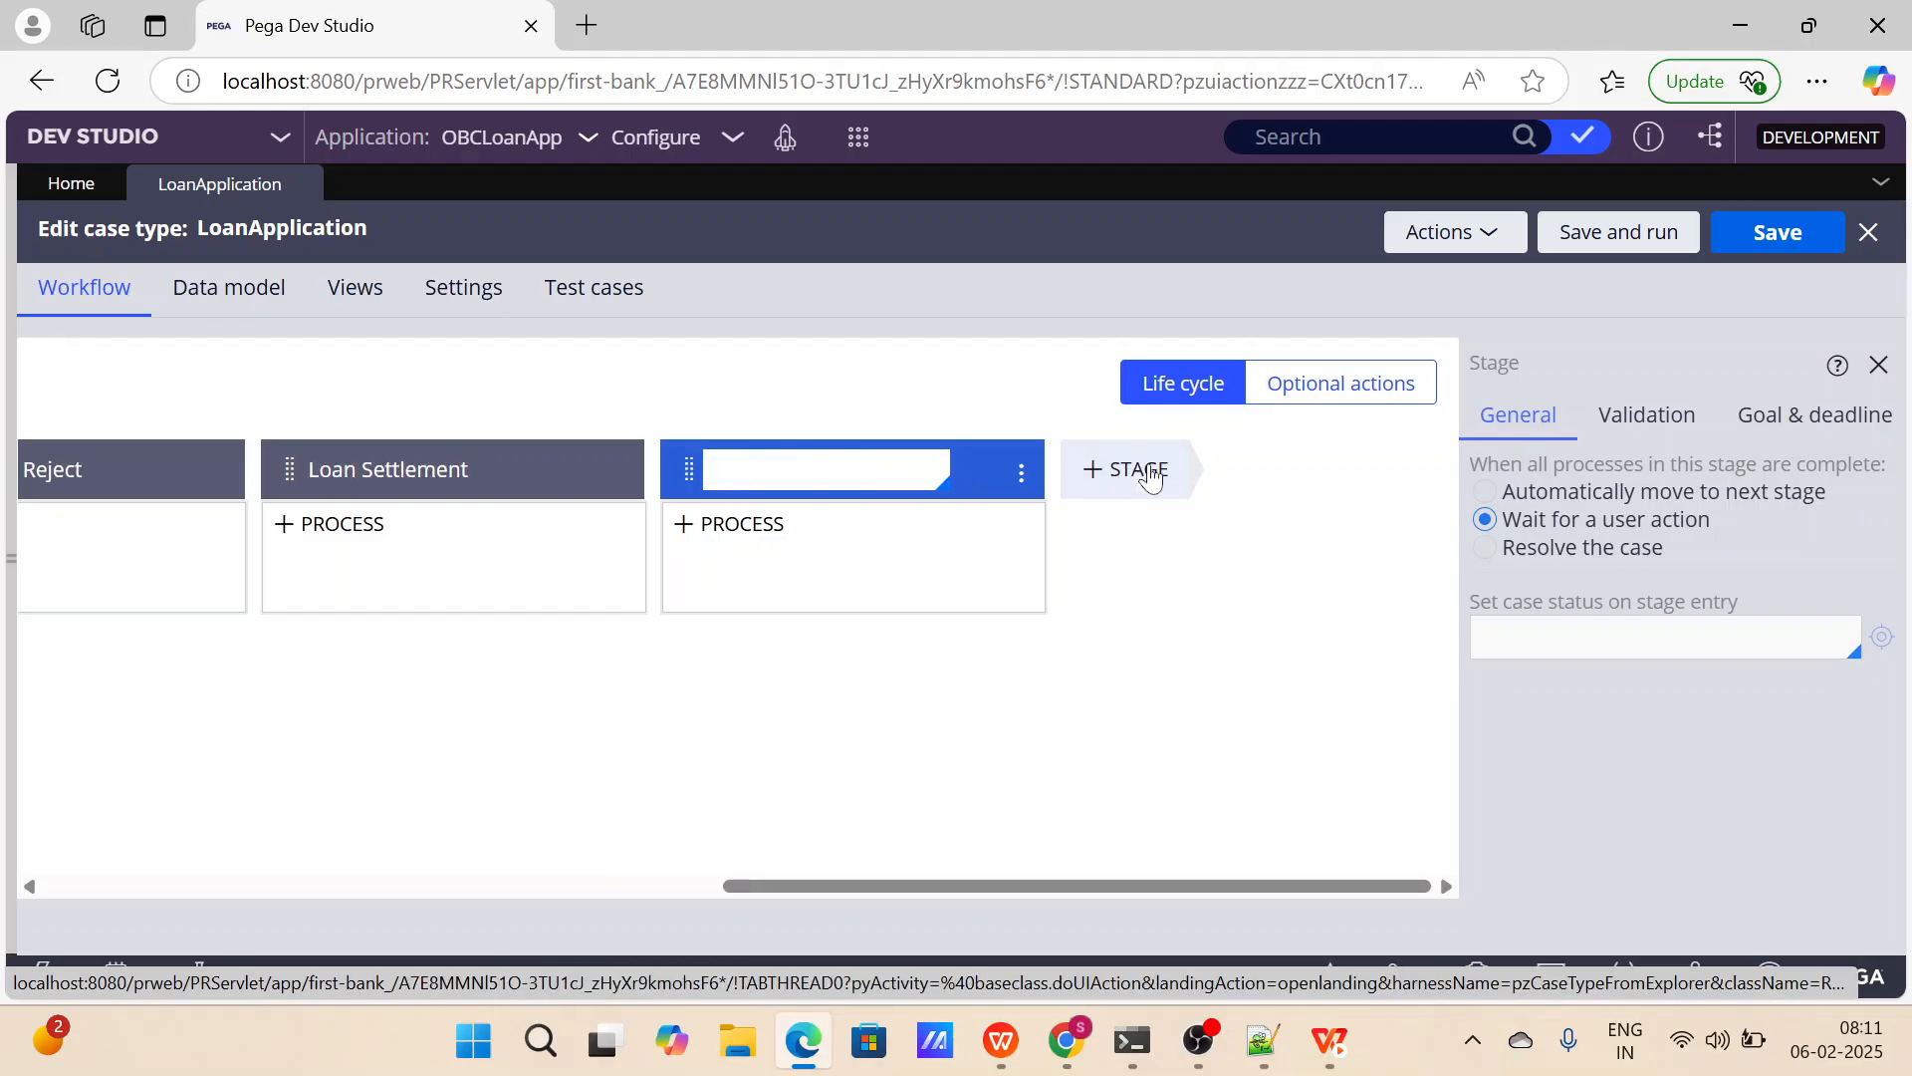
click(1149, 476)
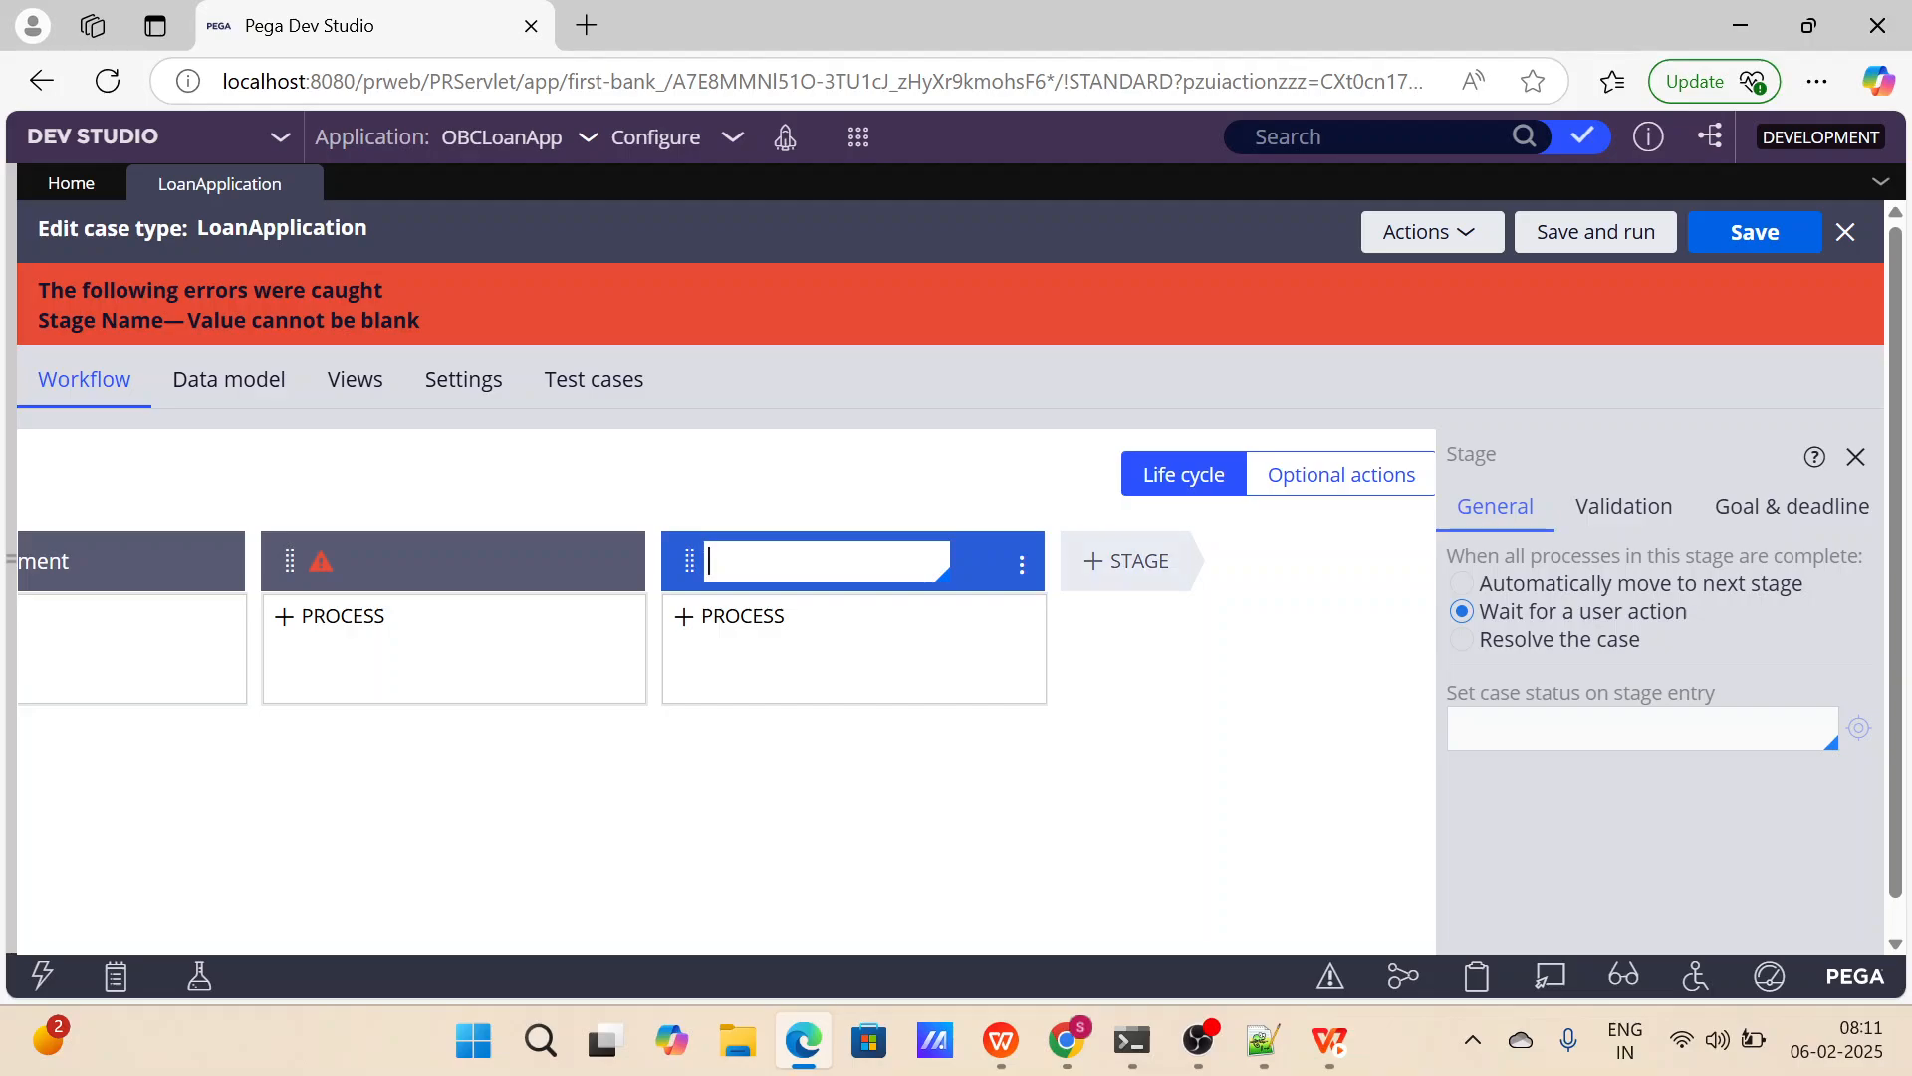
click(453, 566)
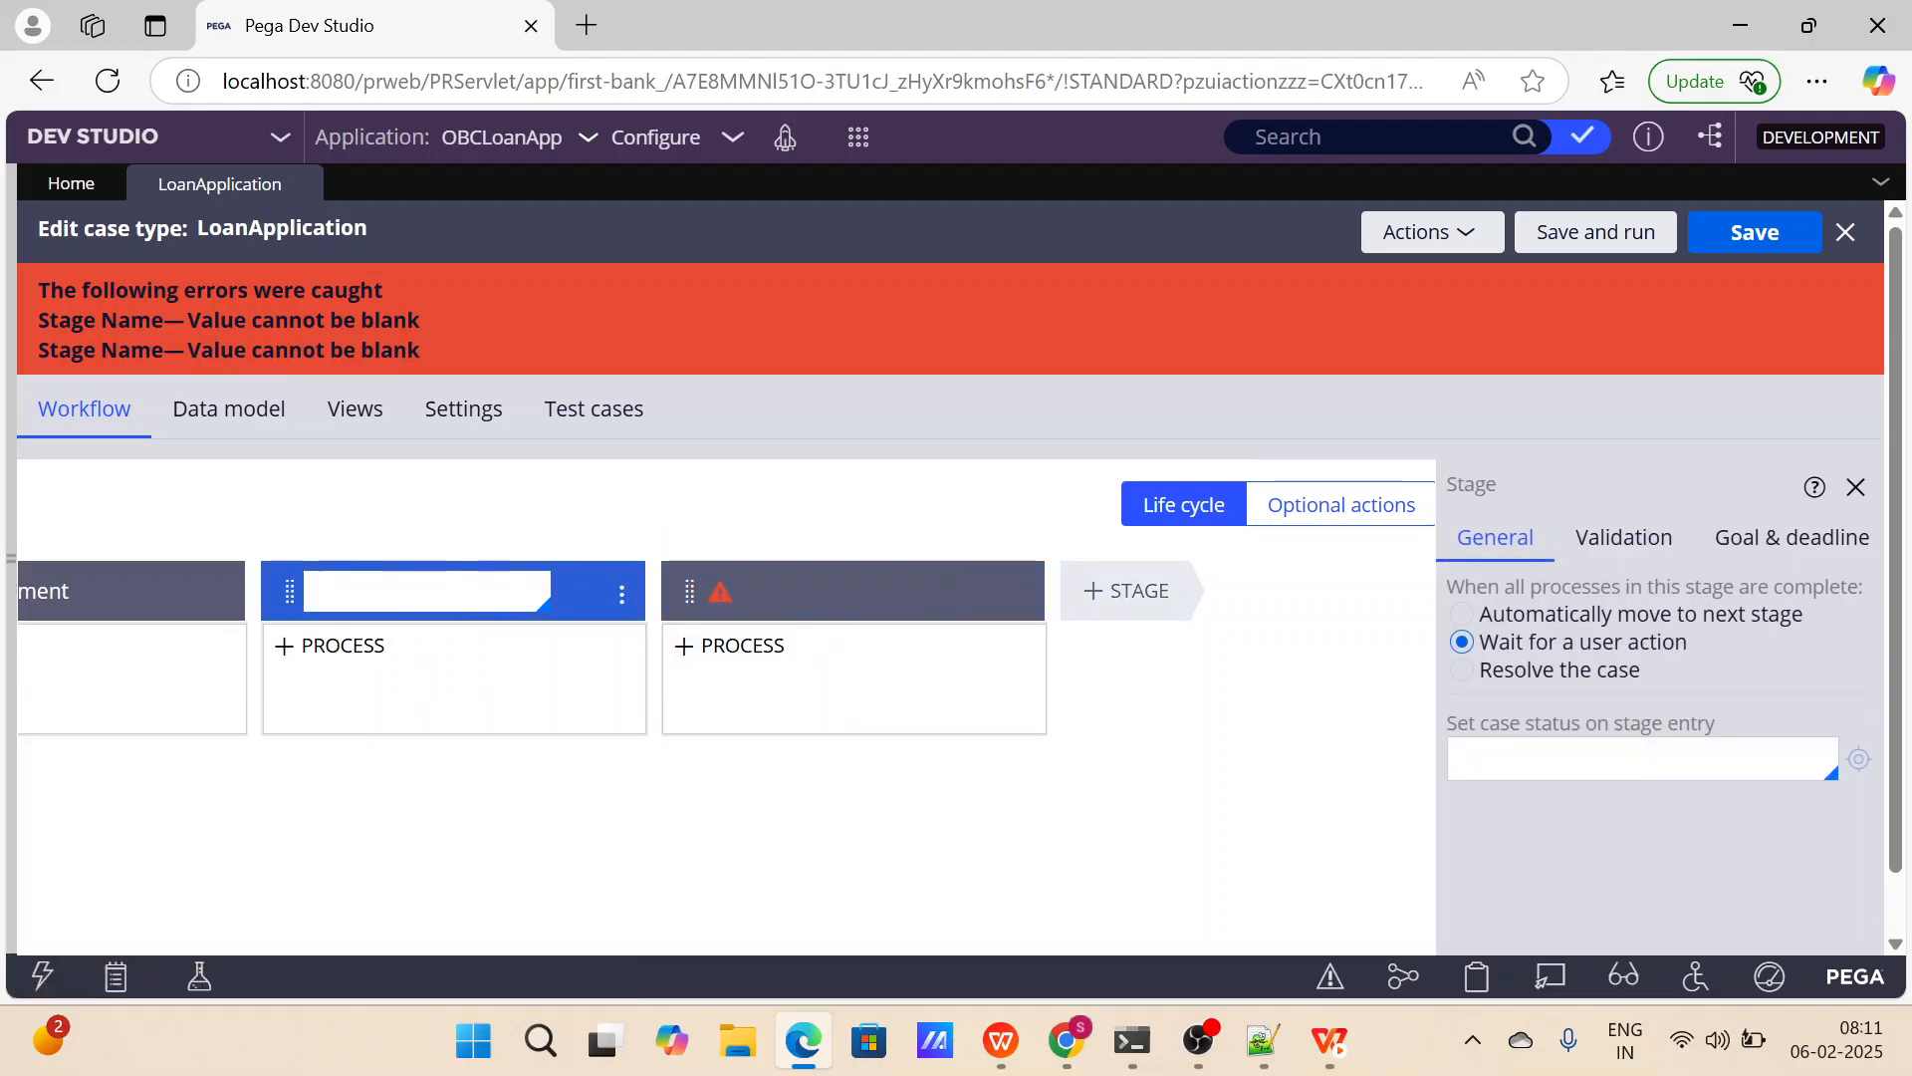
text(Feedbakc)
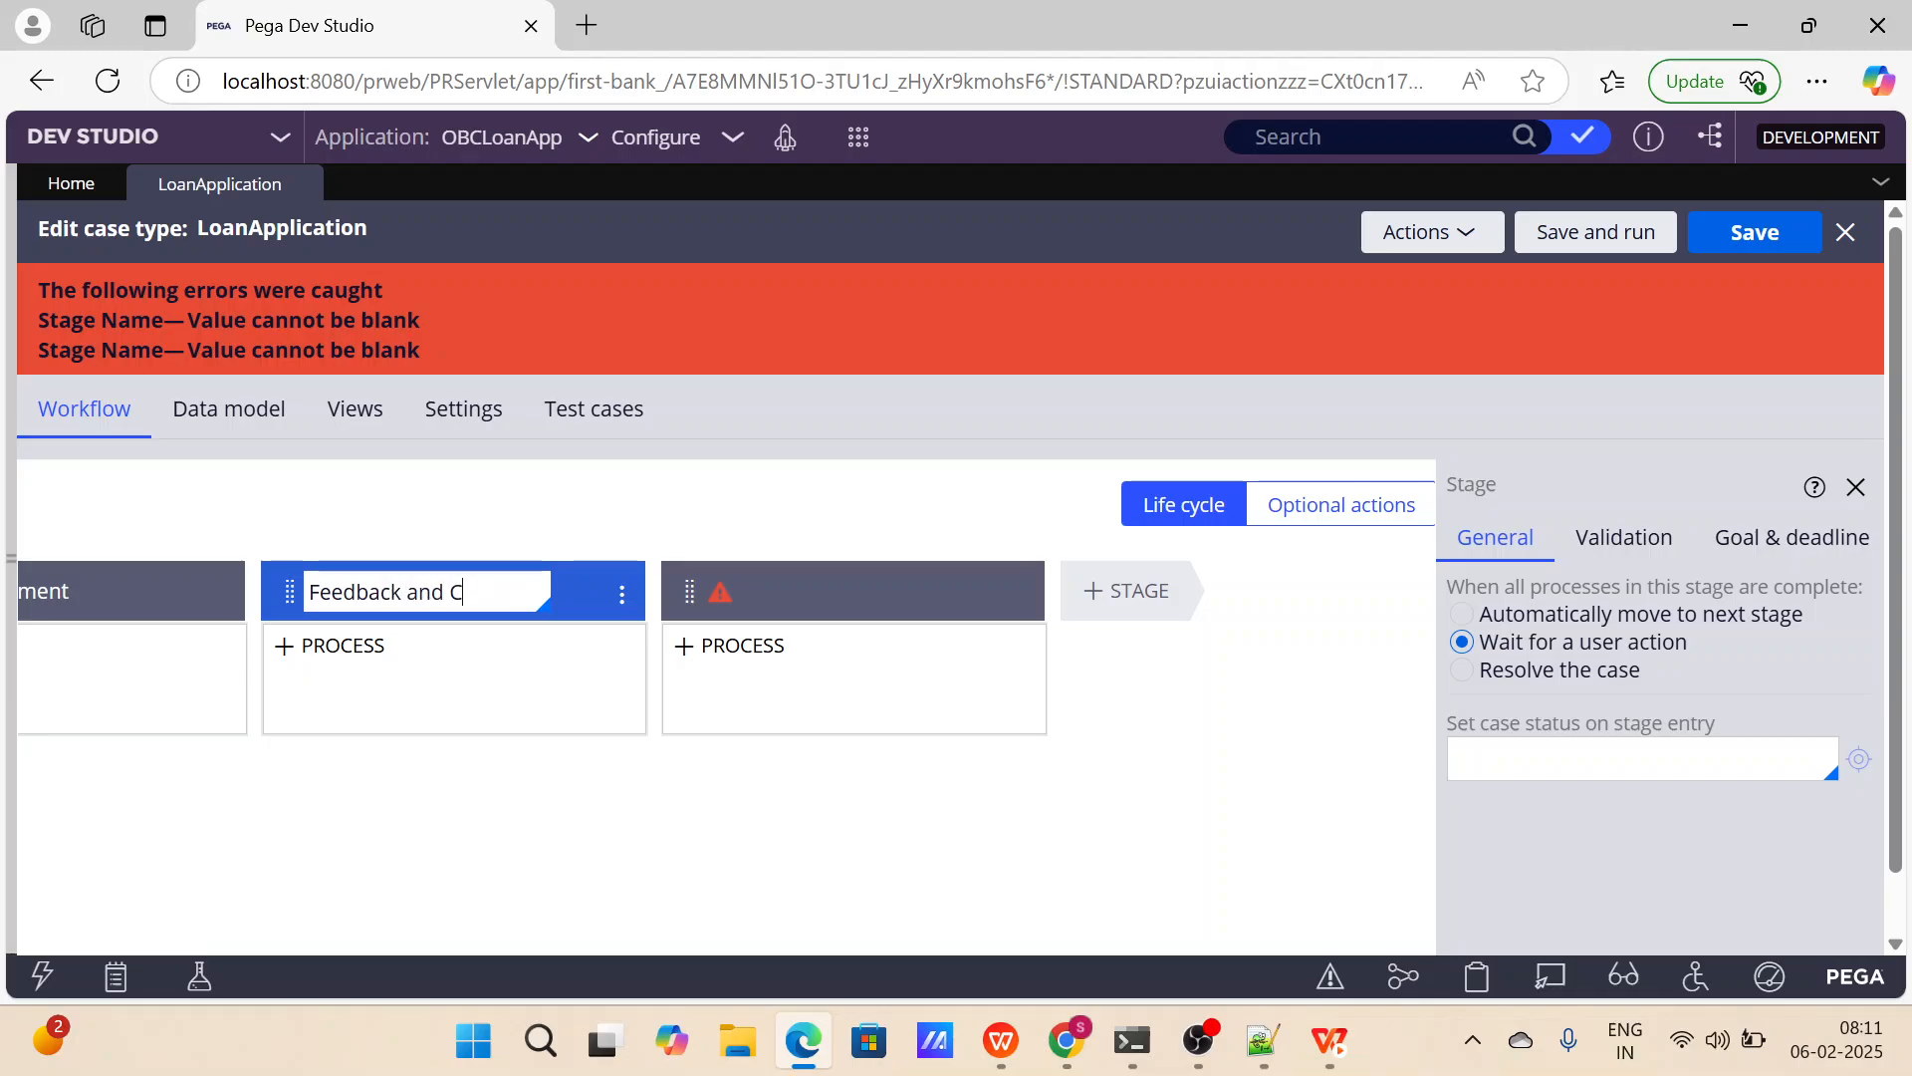
Delete the extra unnamed stage after Feedback and Closure and save the LoanApplication case type.
click(1014, 603)
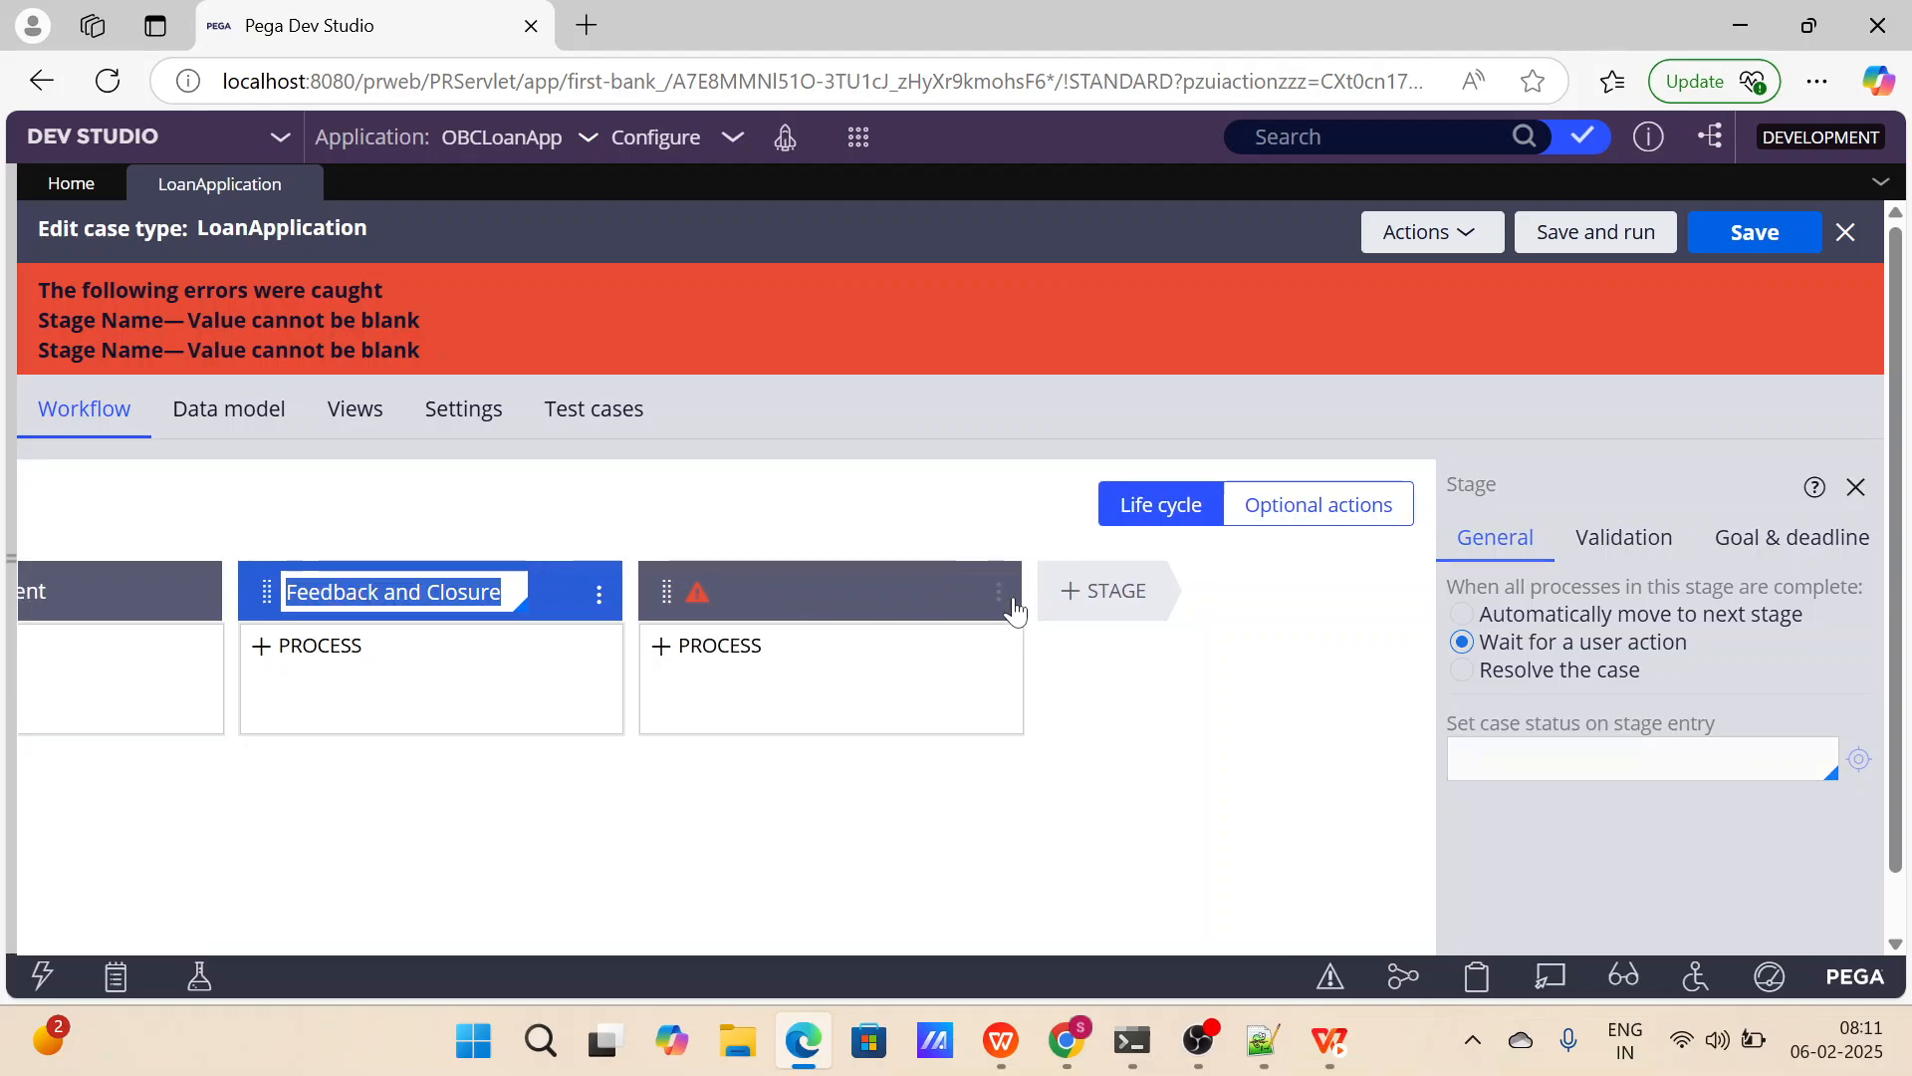
click(1004, 601)
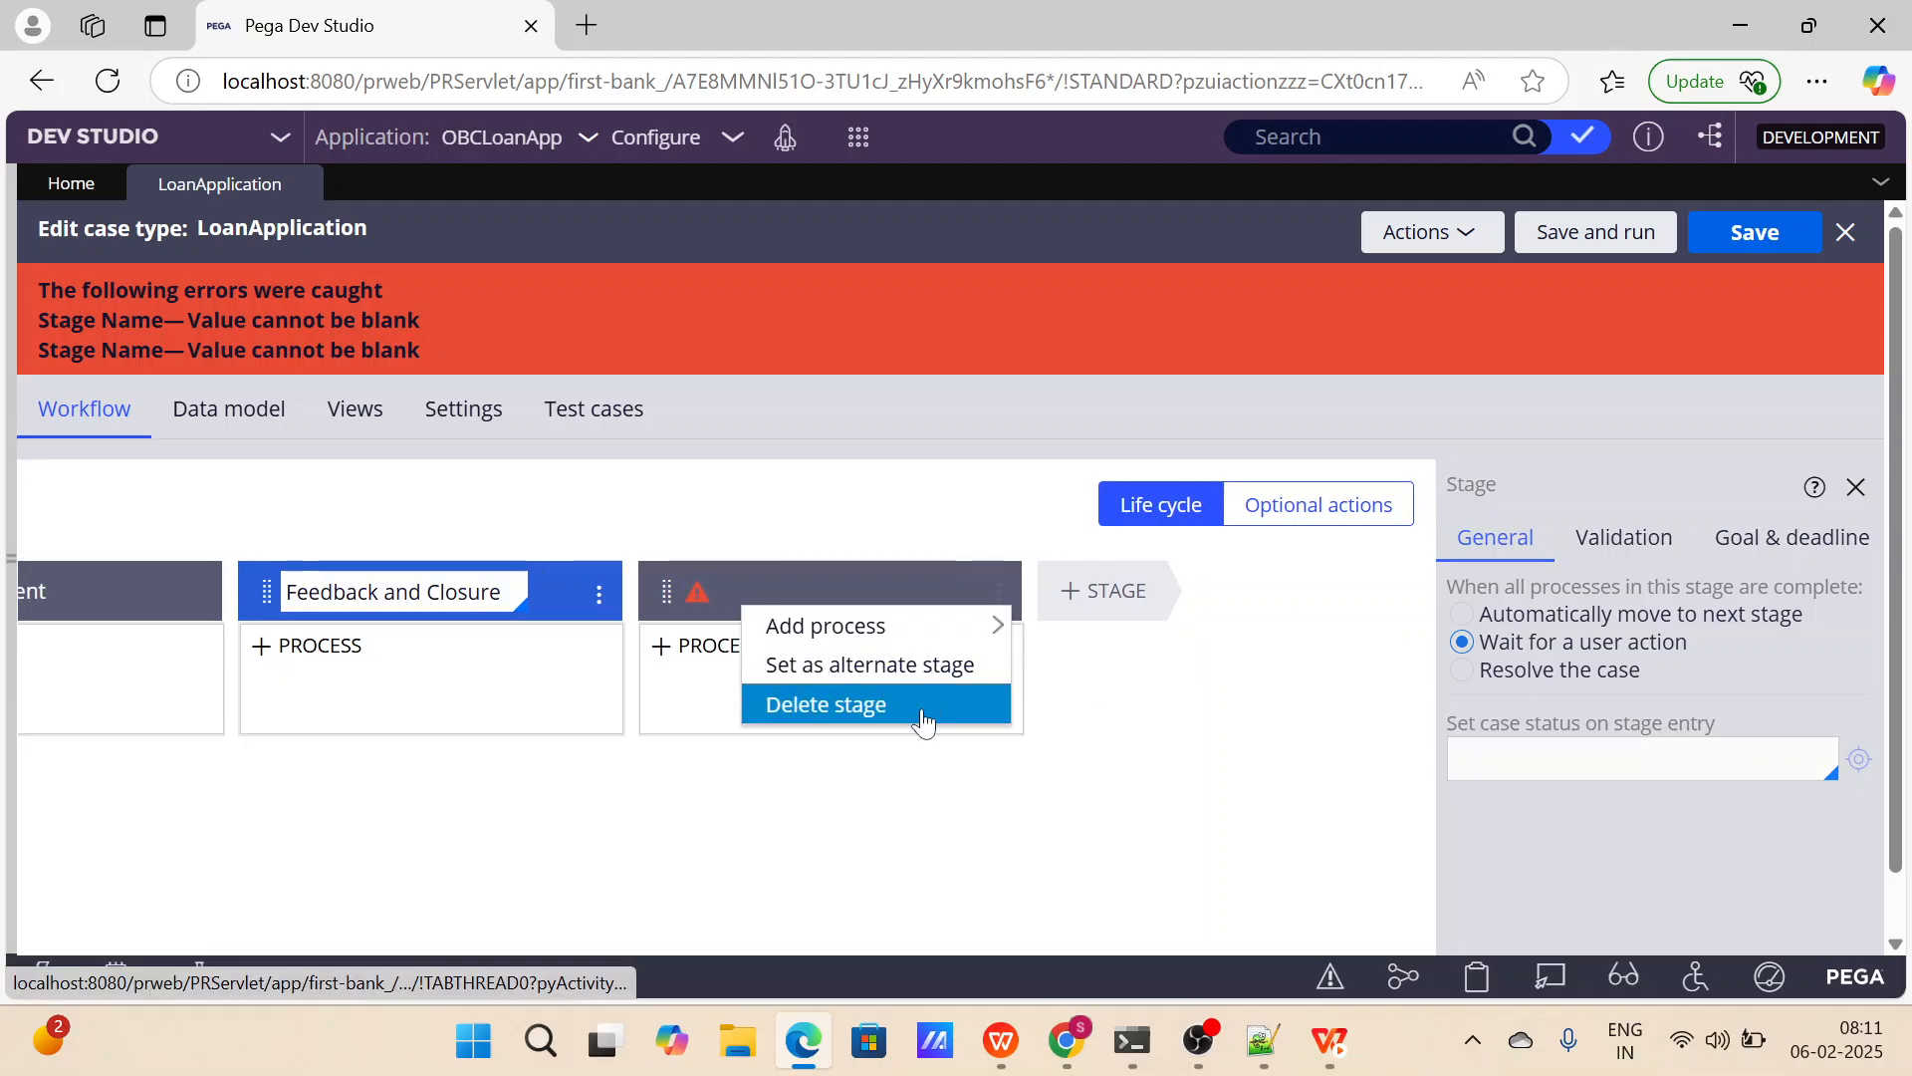
click(919, 710)
click(1743, 235)
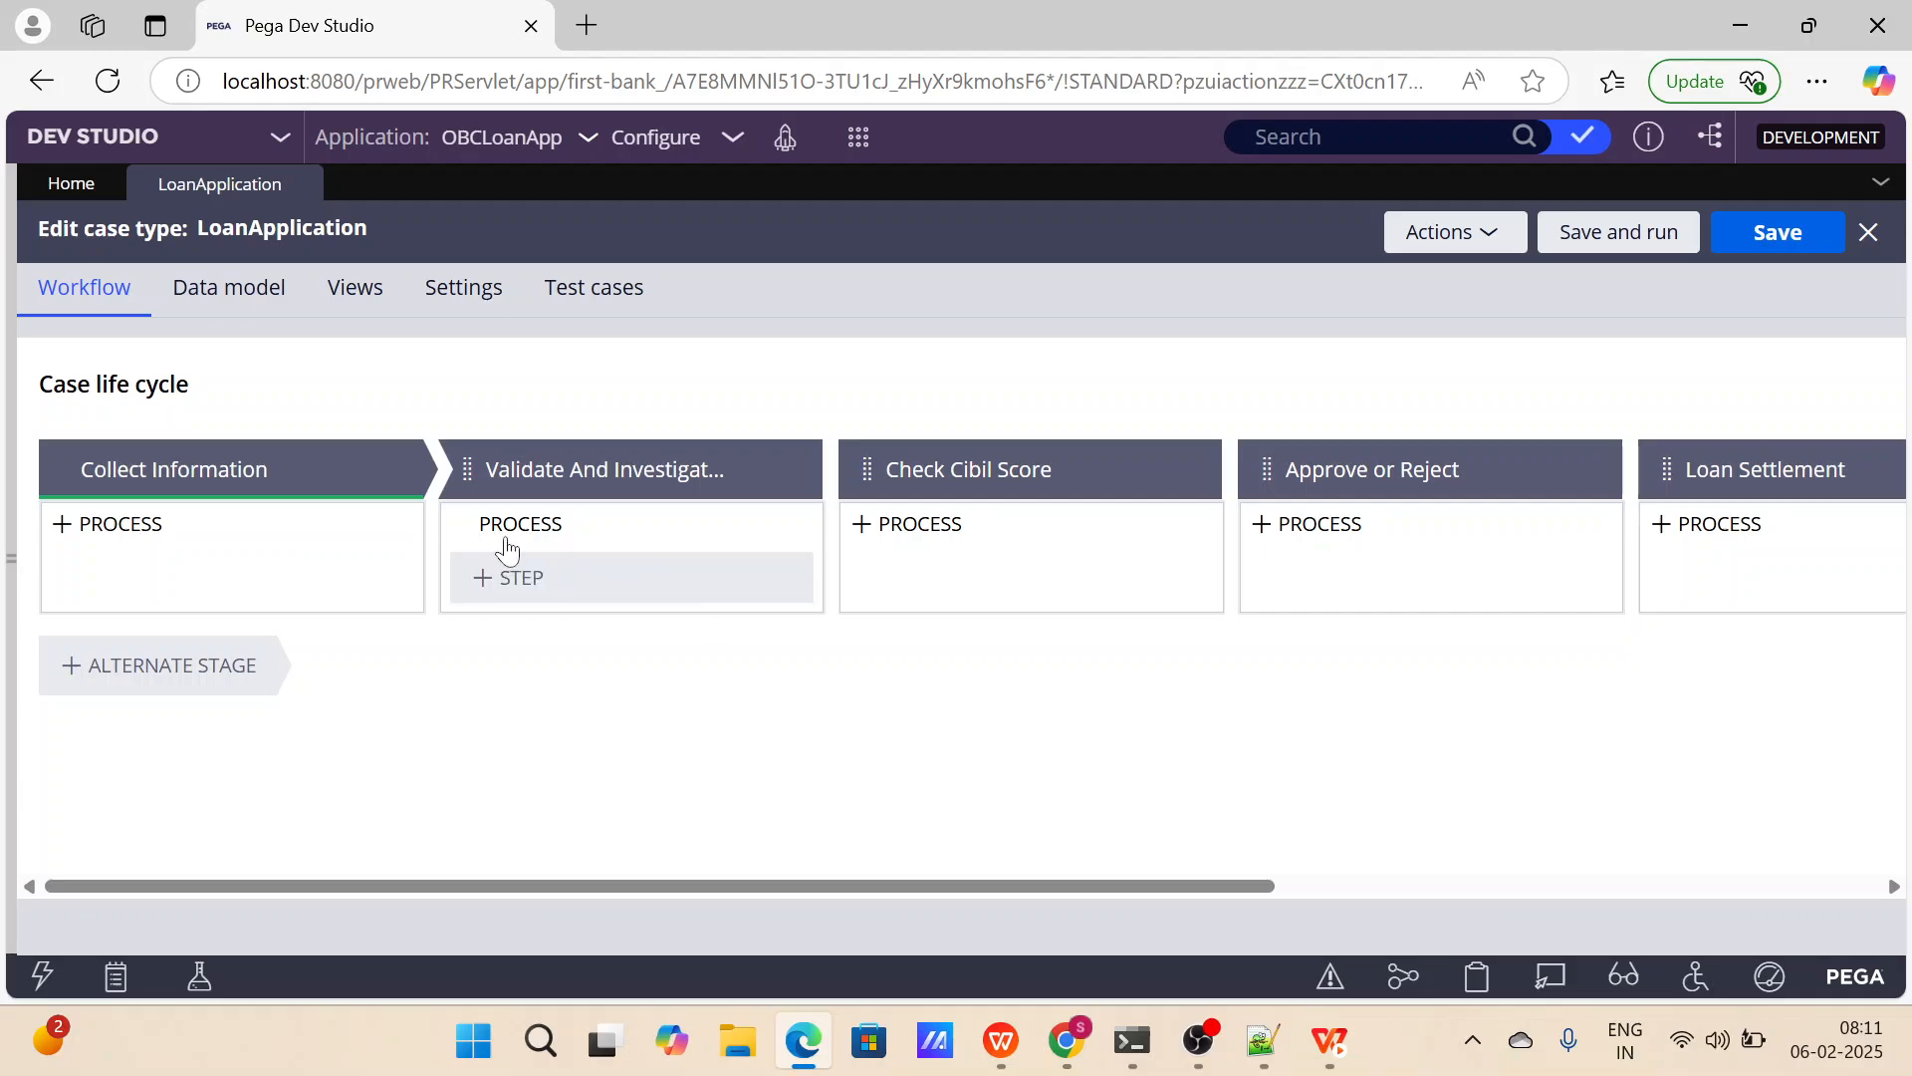
Review the life cycle's stages from Collect Information through Feedback and Closure and return to the Collect Information stage.
click(319, 482)
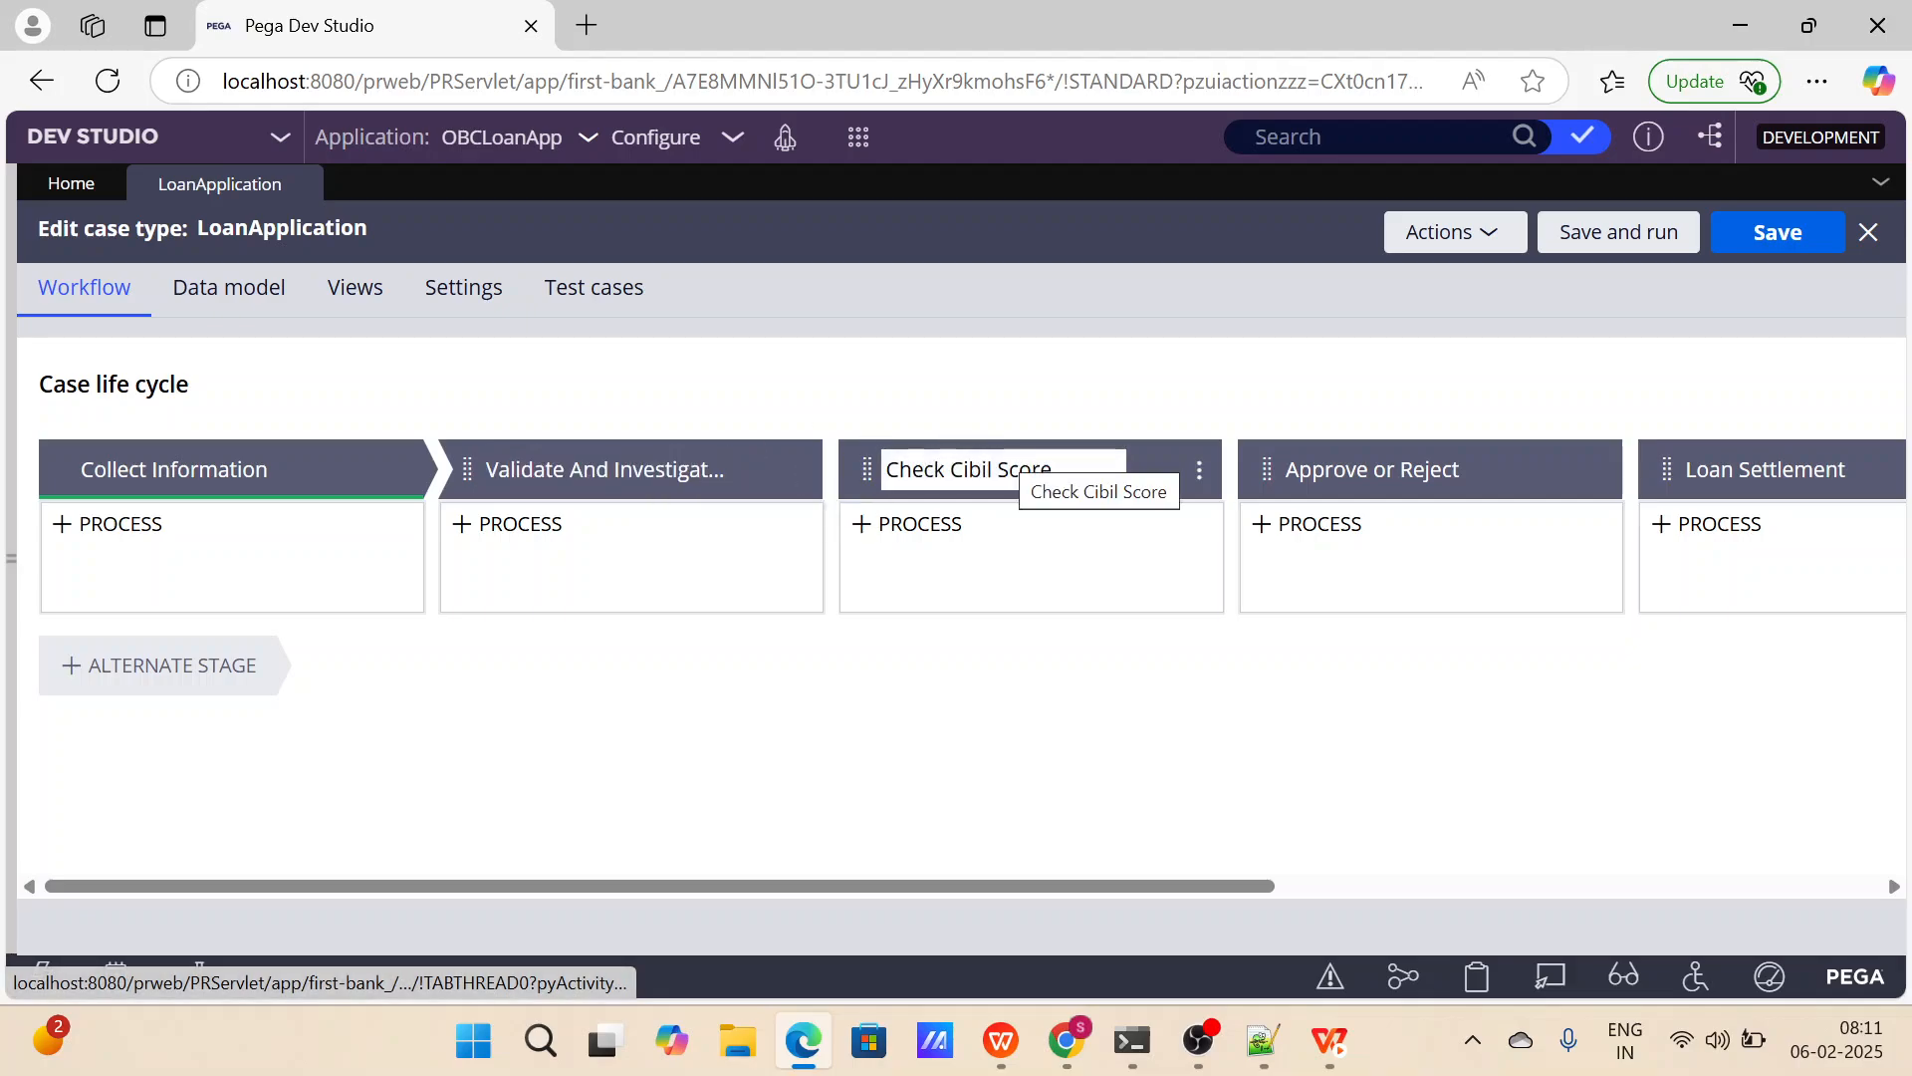
scroll(1012, 467, right, 3)
scroll(1012, 467, right, 2)
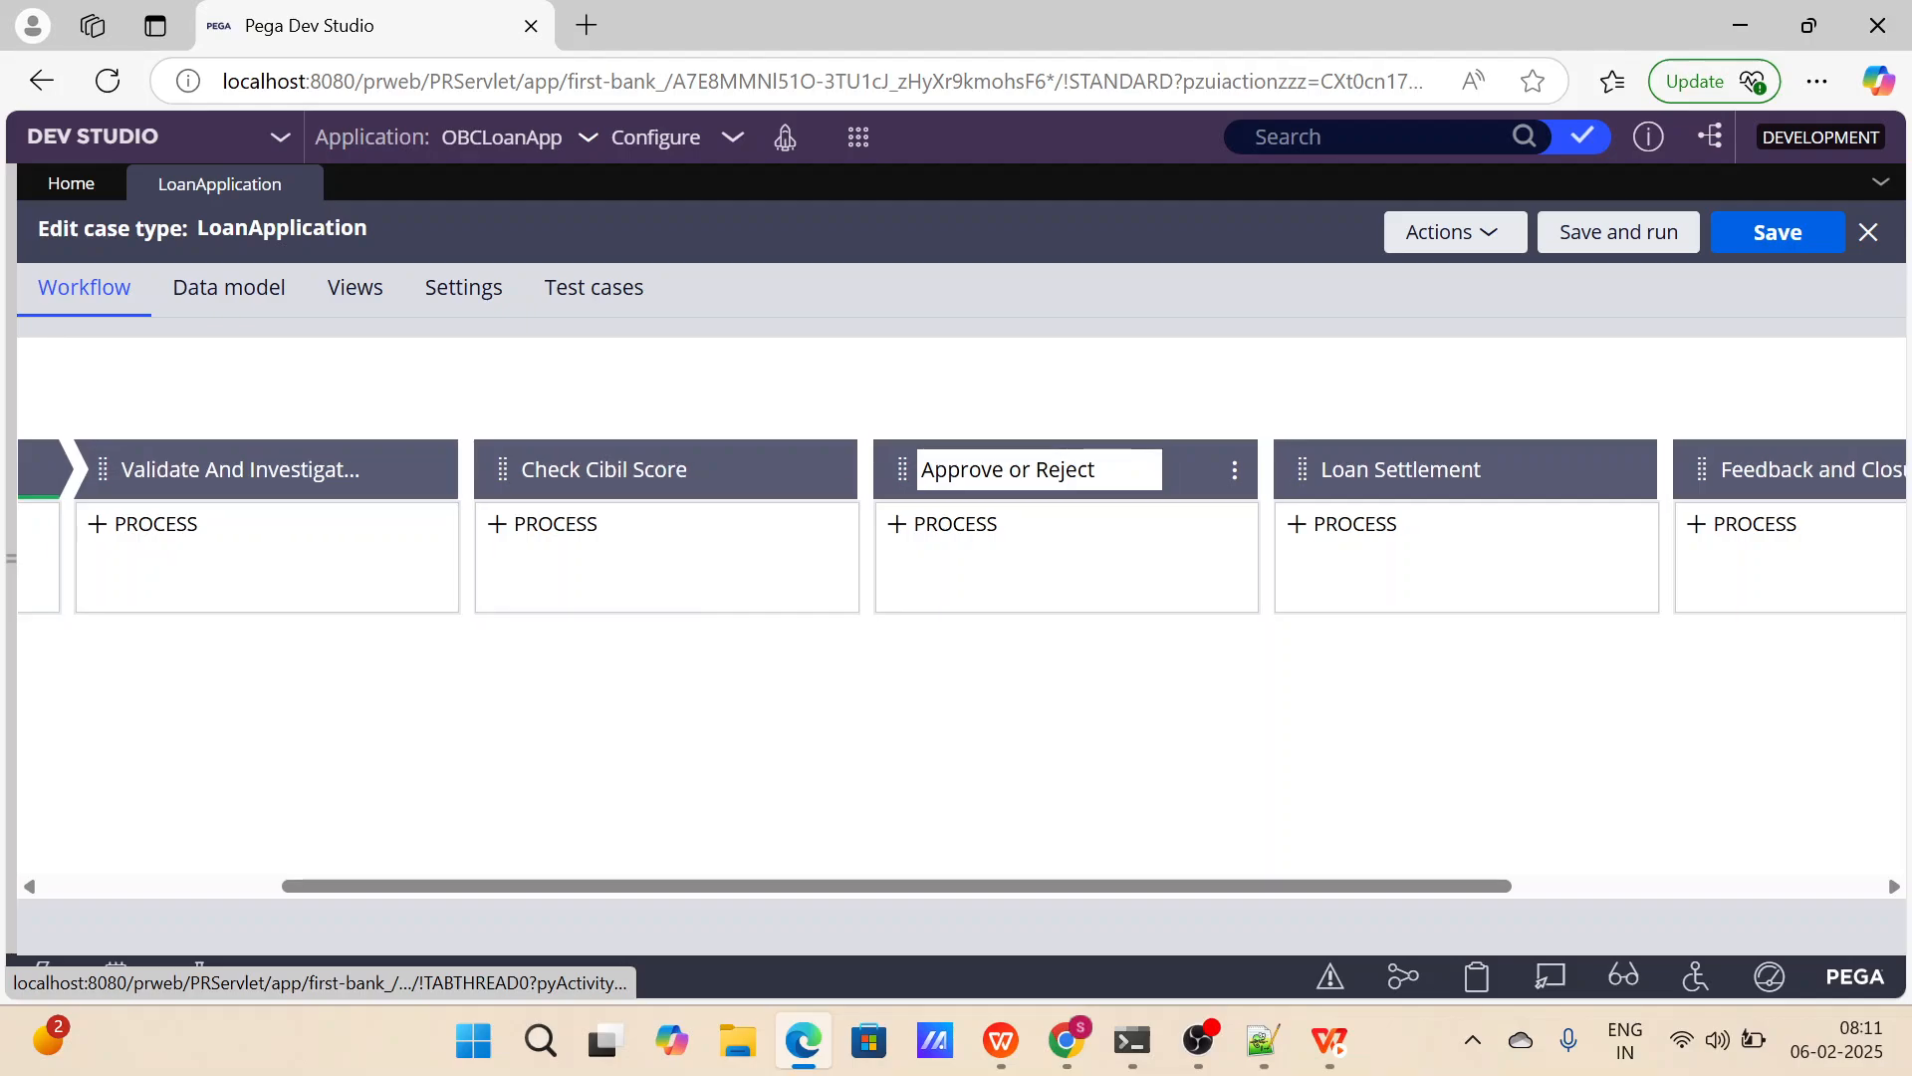
scroll(1340, 503, right, 3)
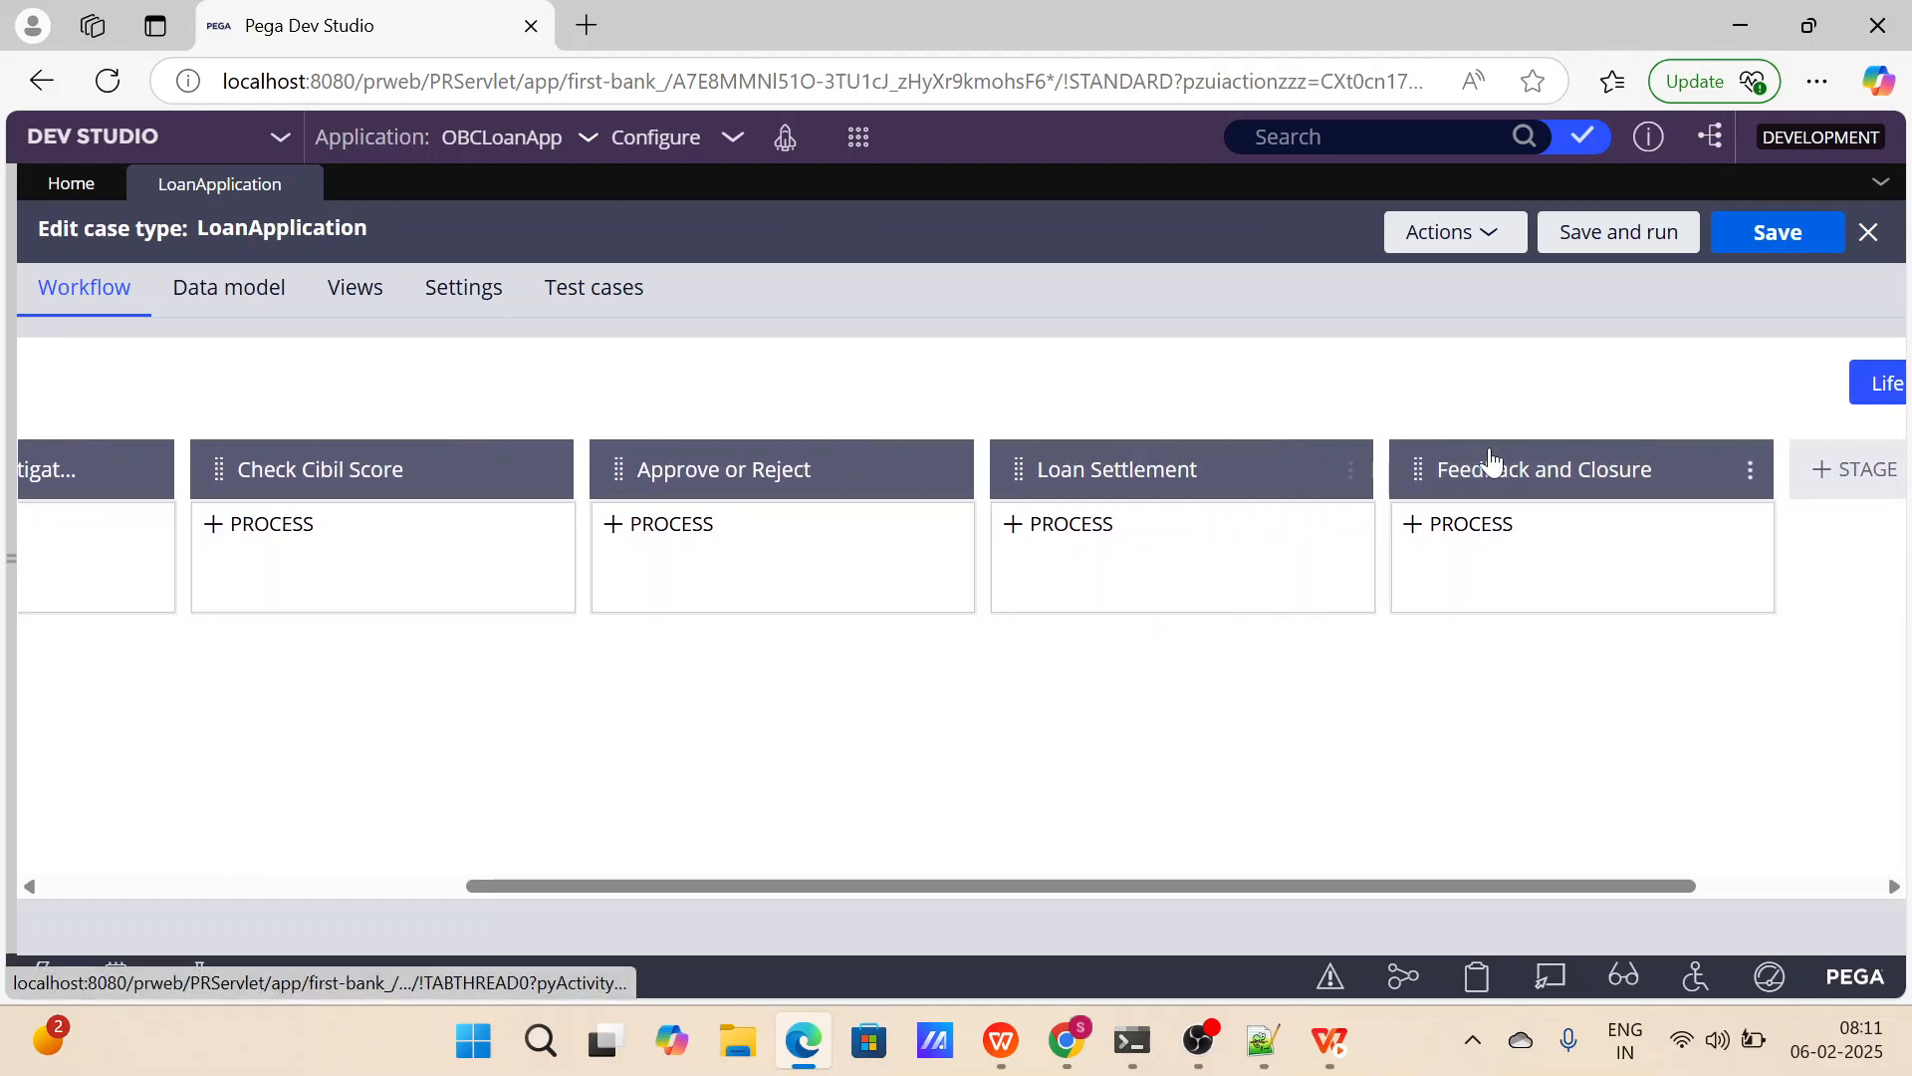
scroll(1491, 466, right, 3)
scroll(1541, 611, left, 10)
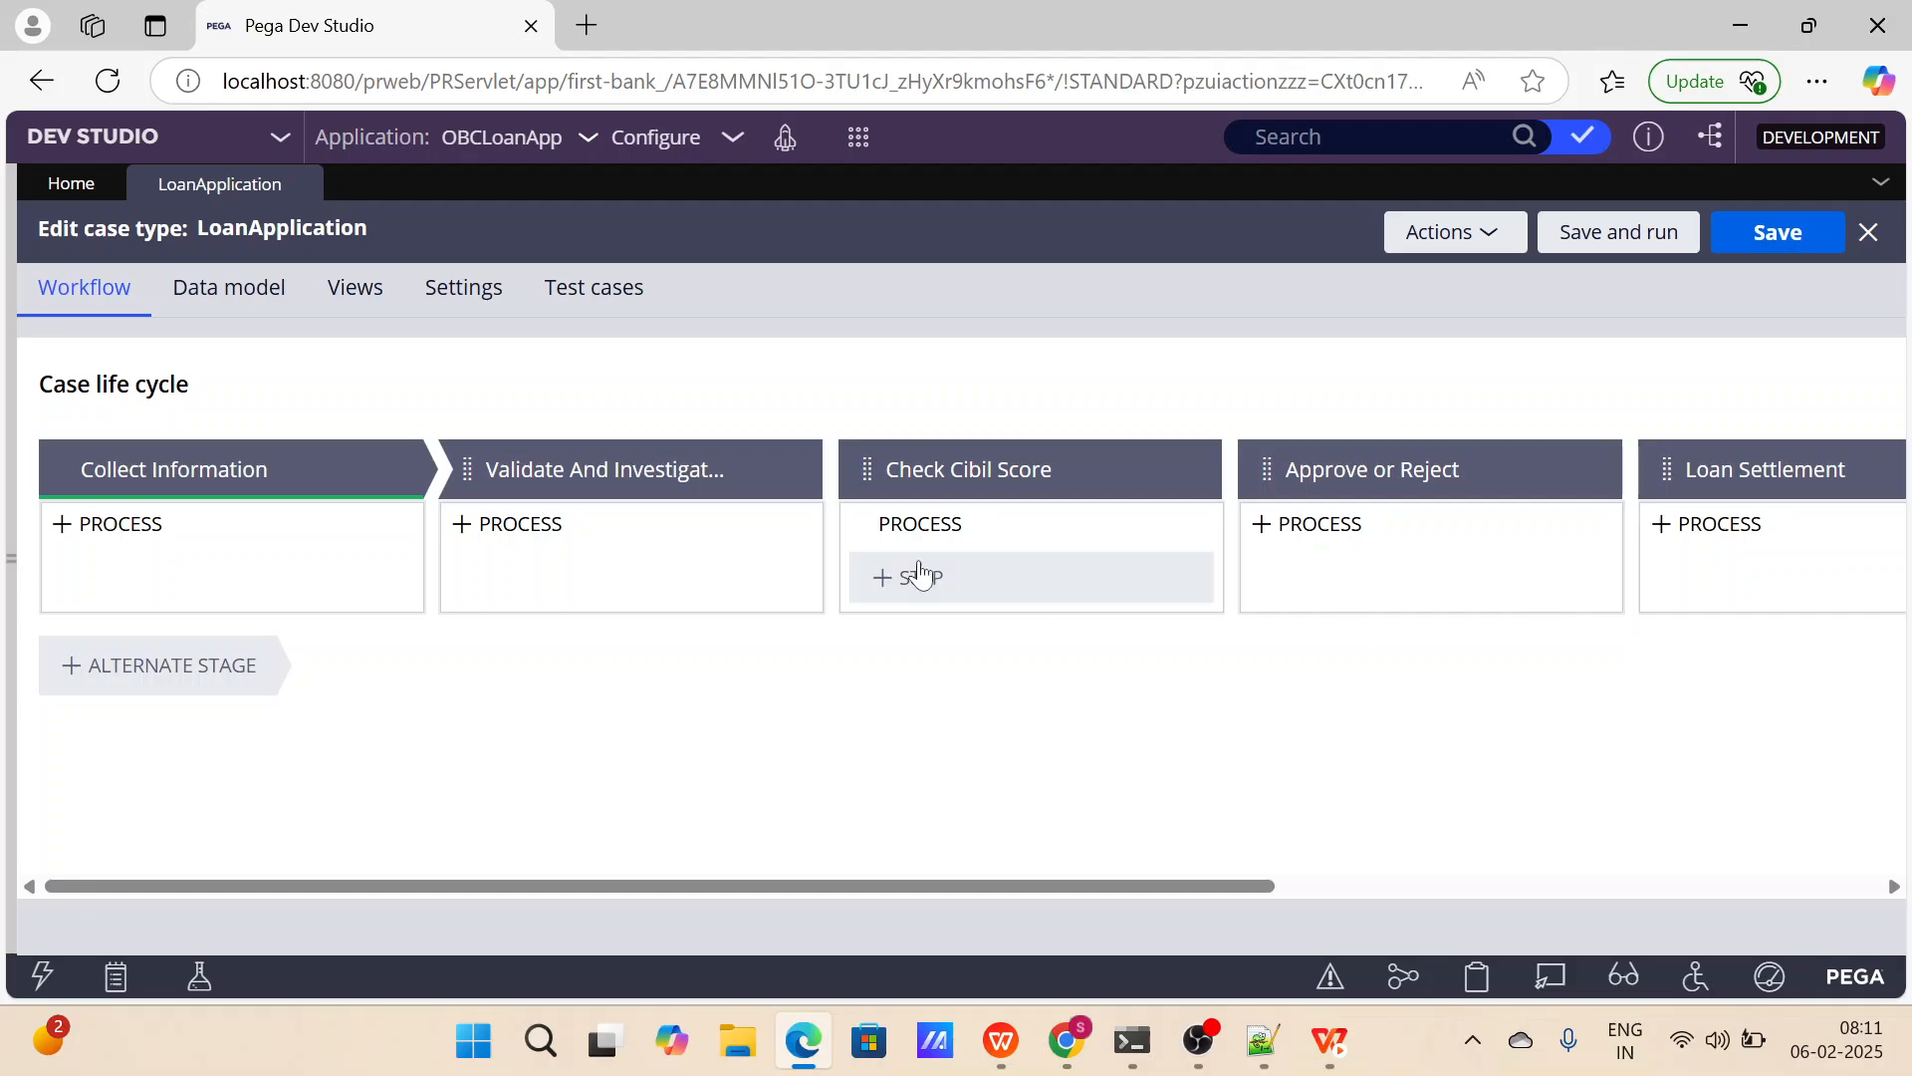
click(299, 469)
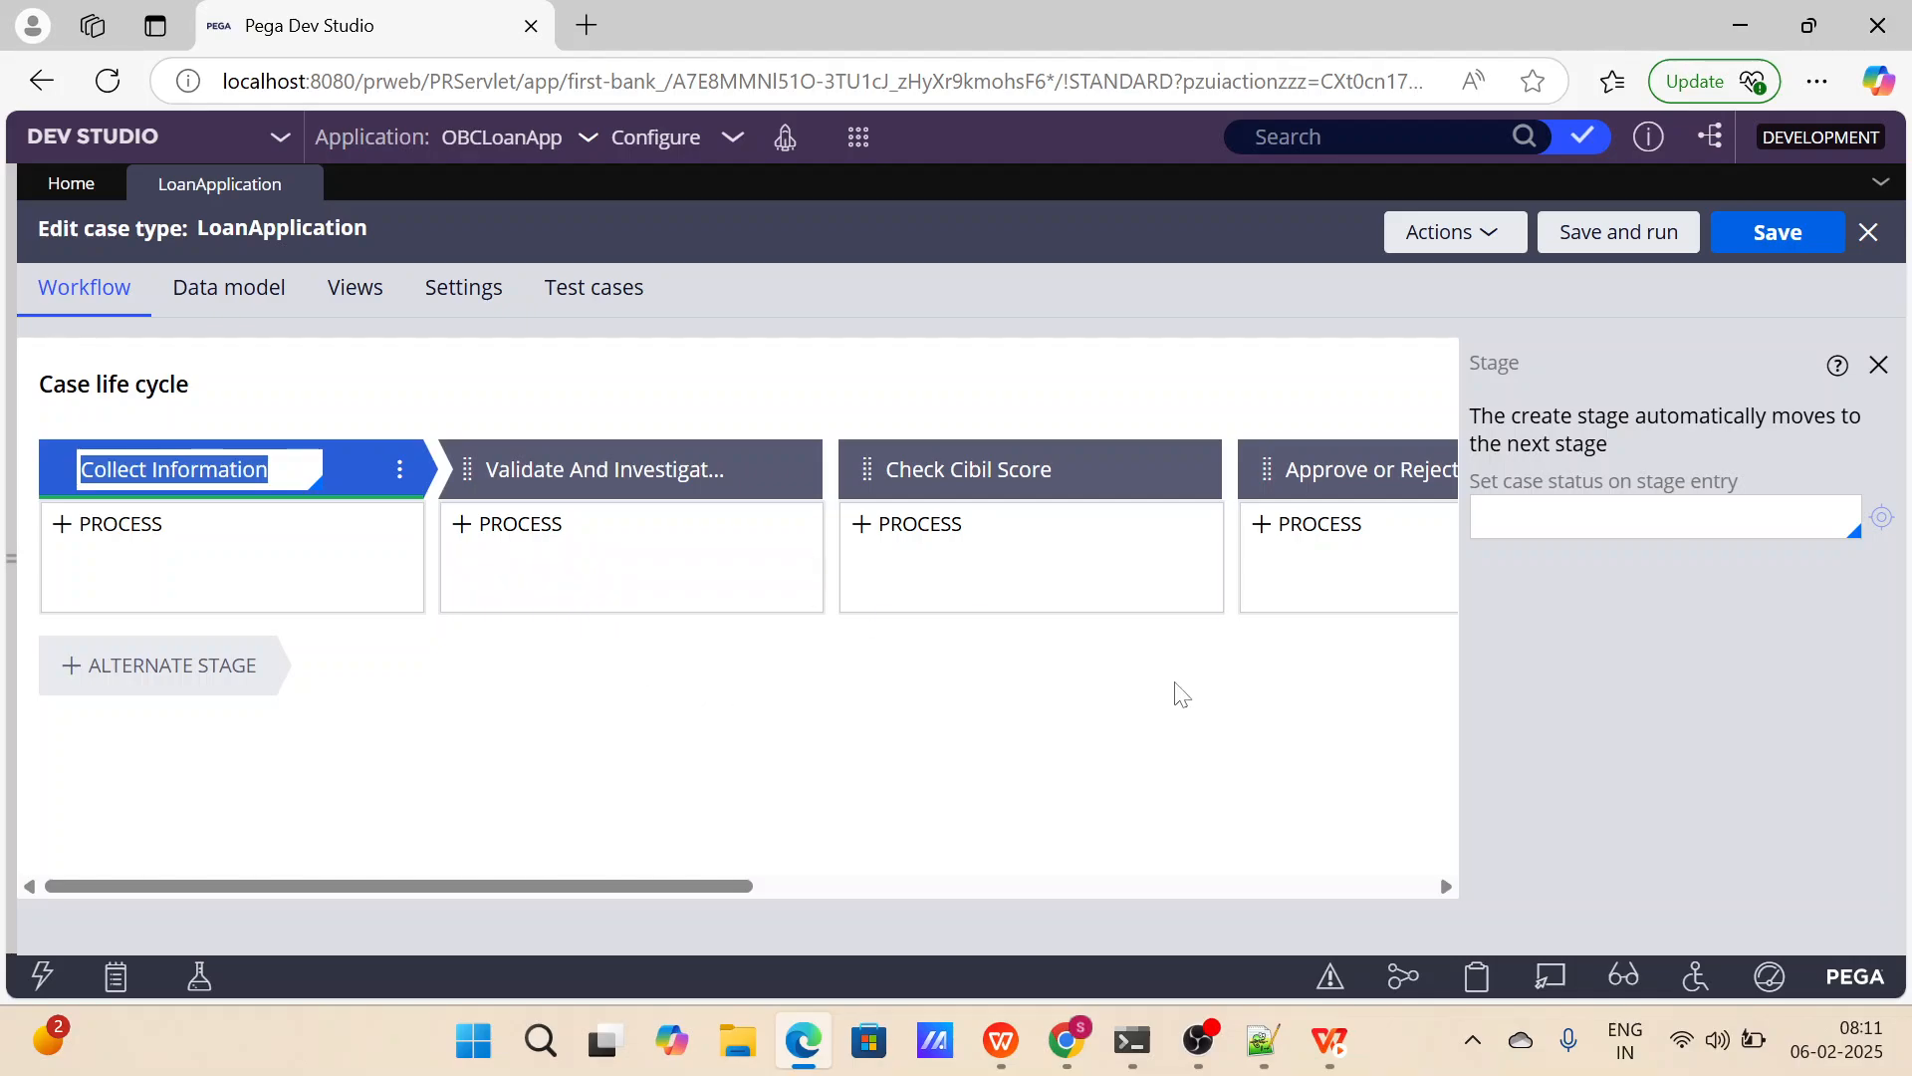
Examine how the Collect Information stage moves on and the completion options of the Validate And Investigation stage.
drag(1627, 444, 1477, 427)
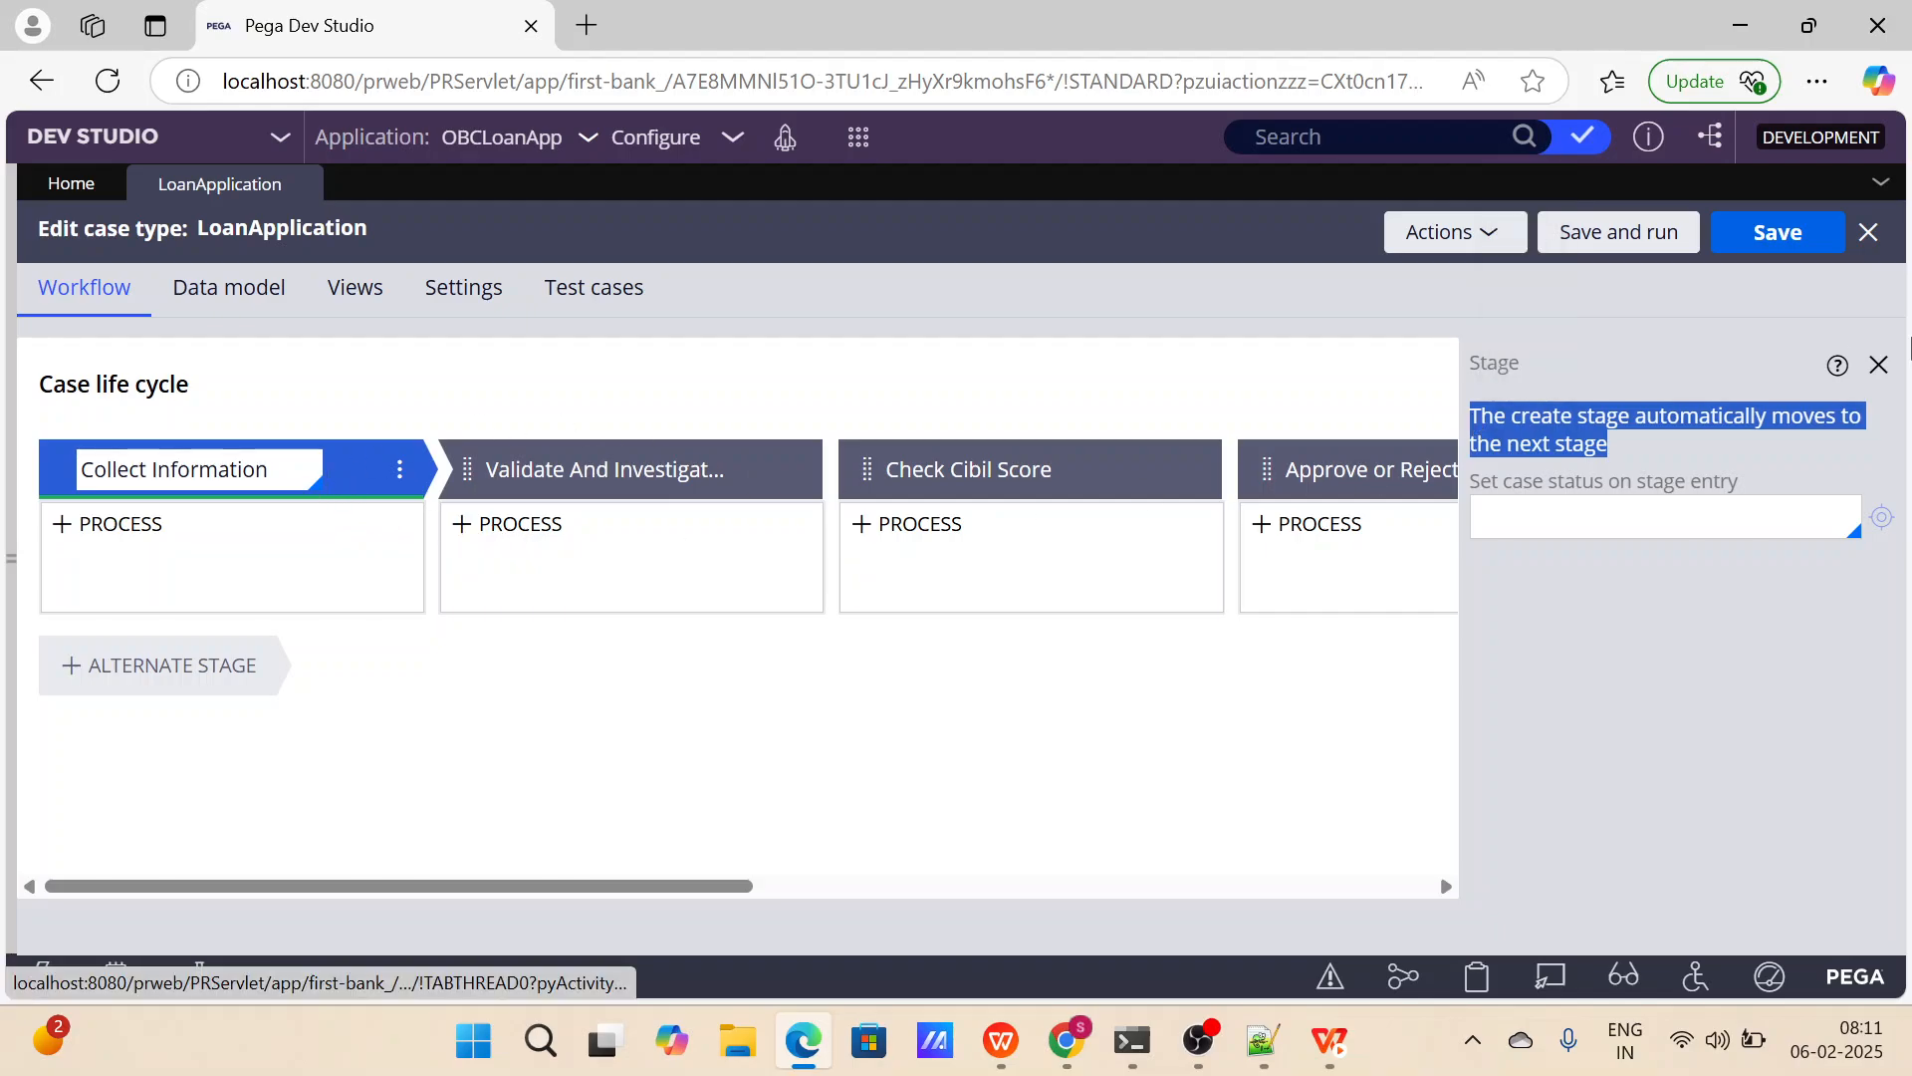
click(1879, 364)
click(598, 470)
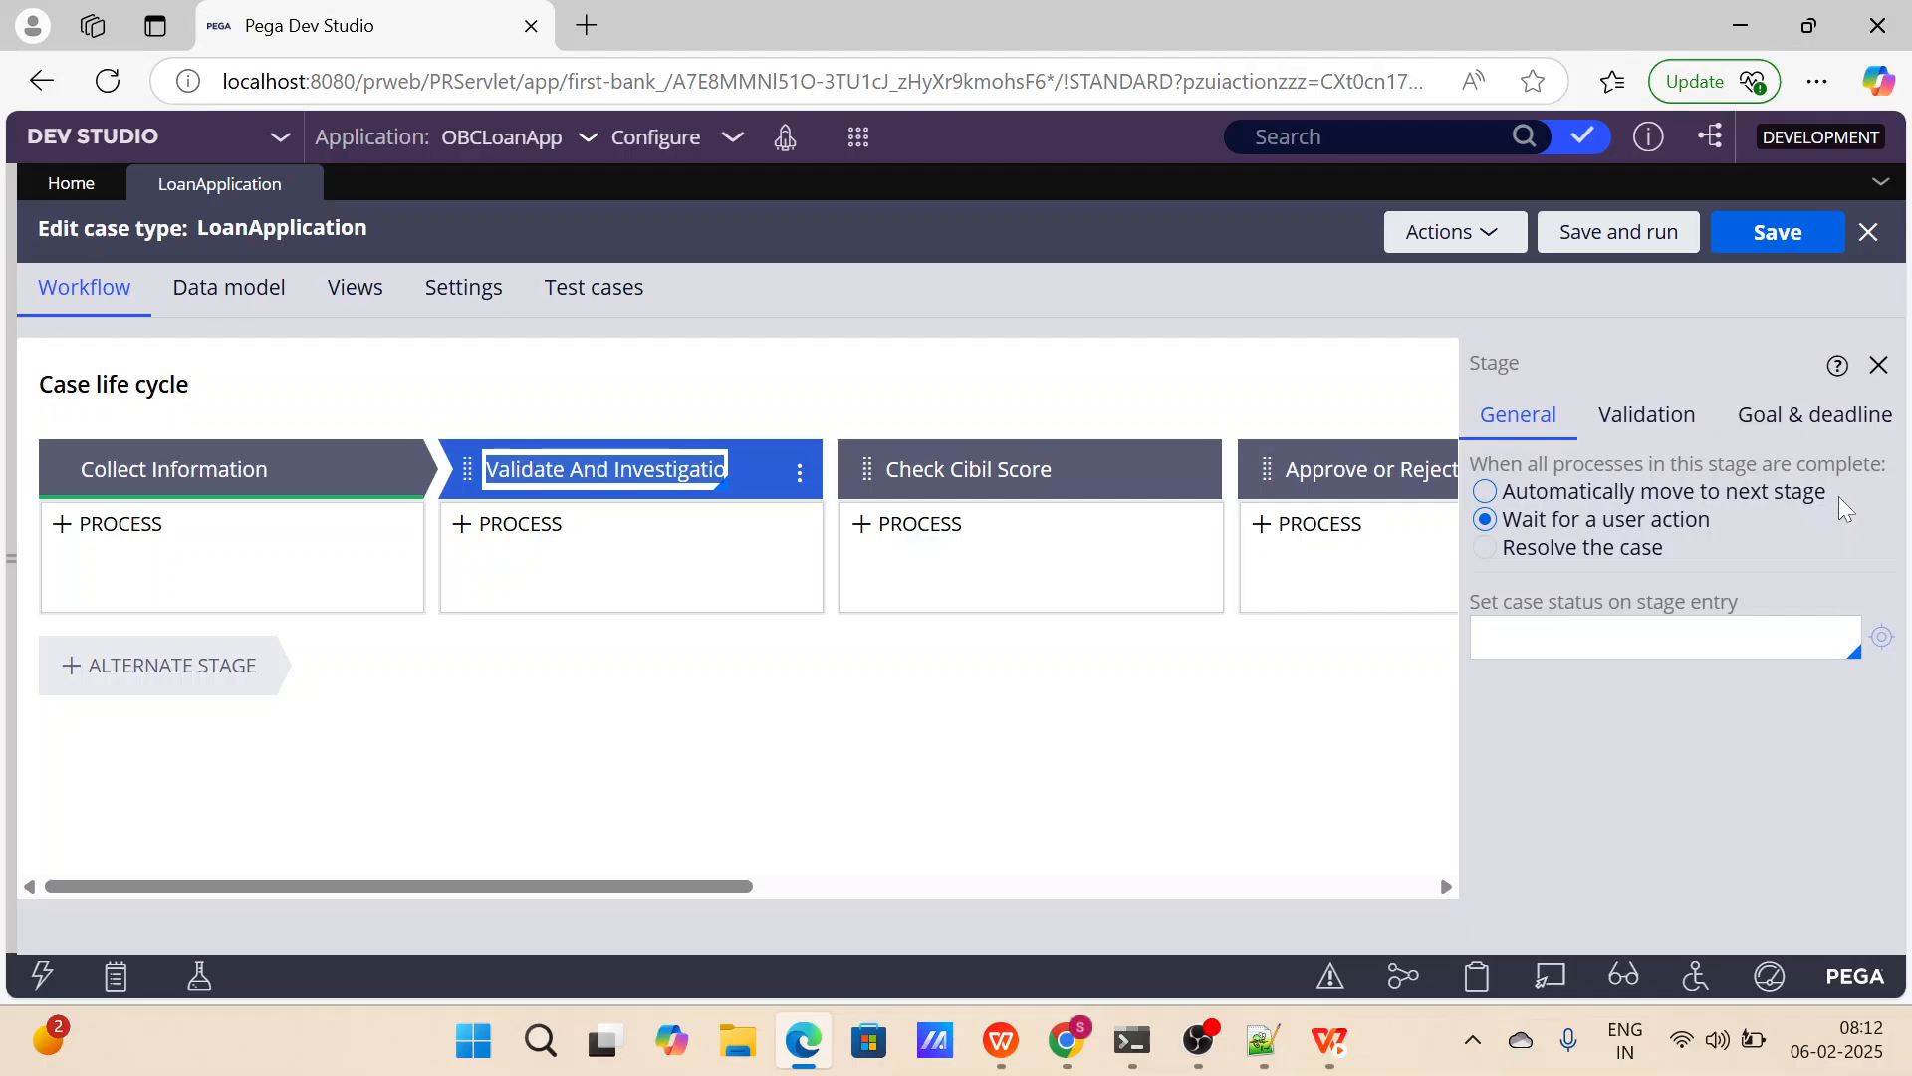
drag(1839, 496, 1580, 488)
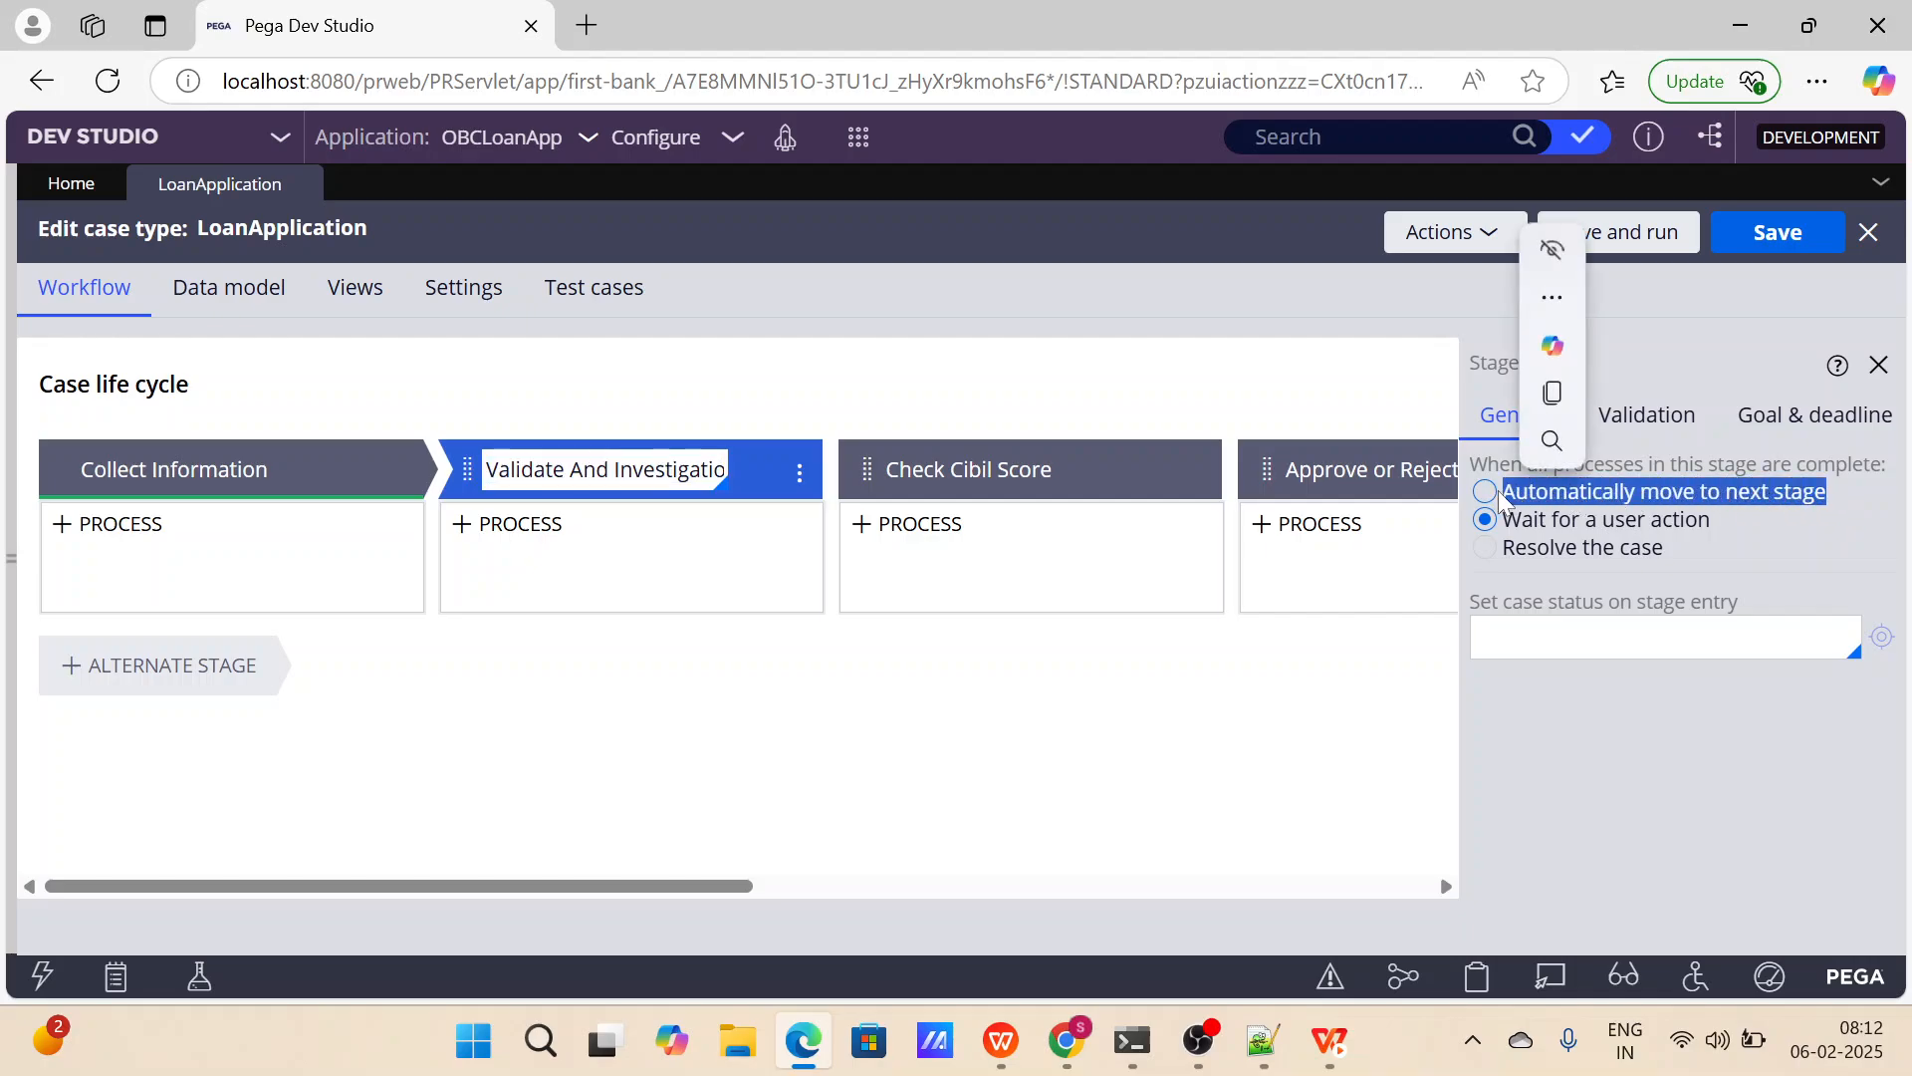
drag(1727, 524, 1510, 538)
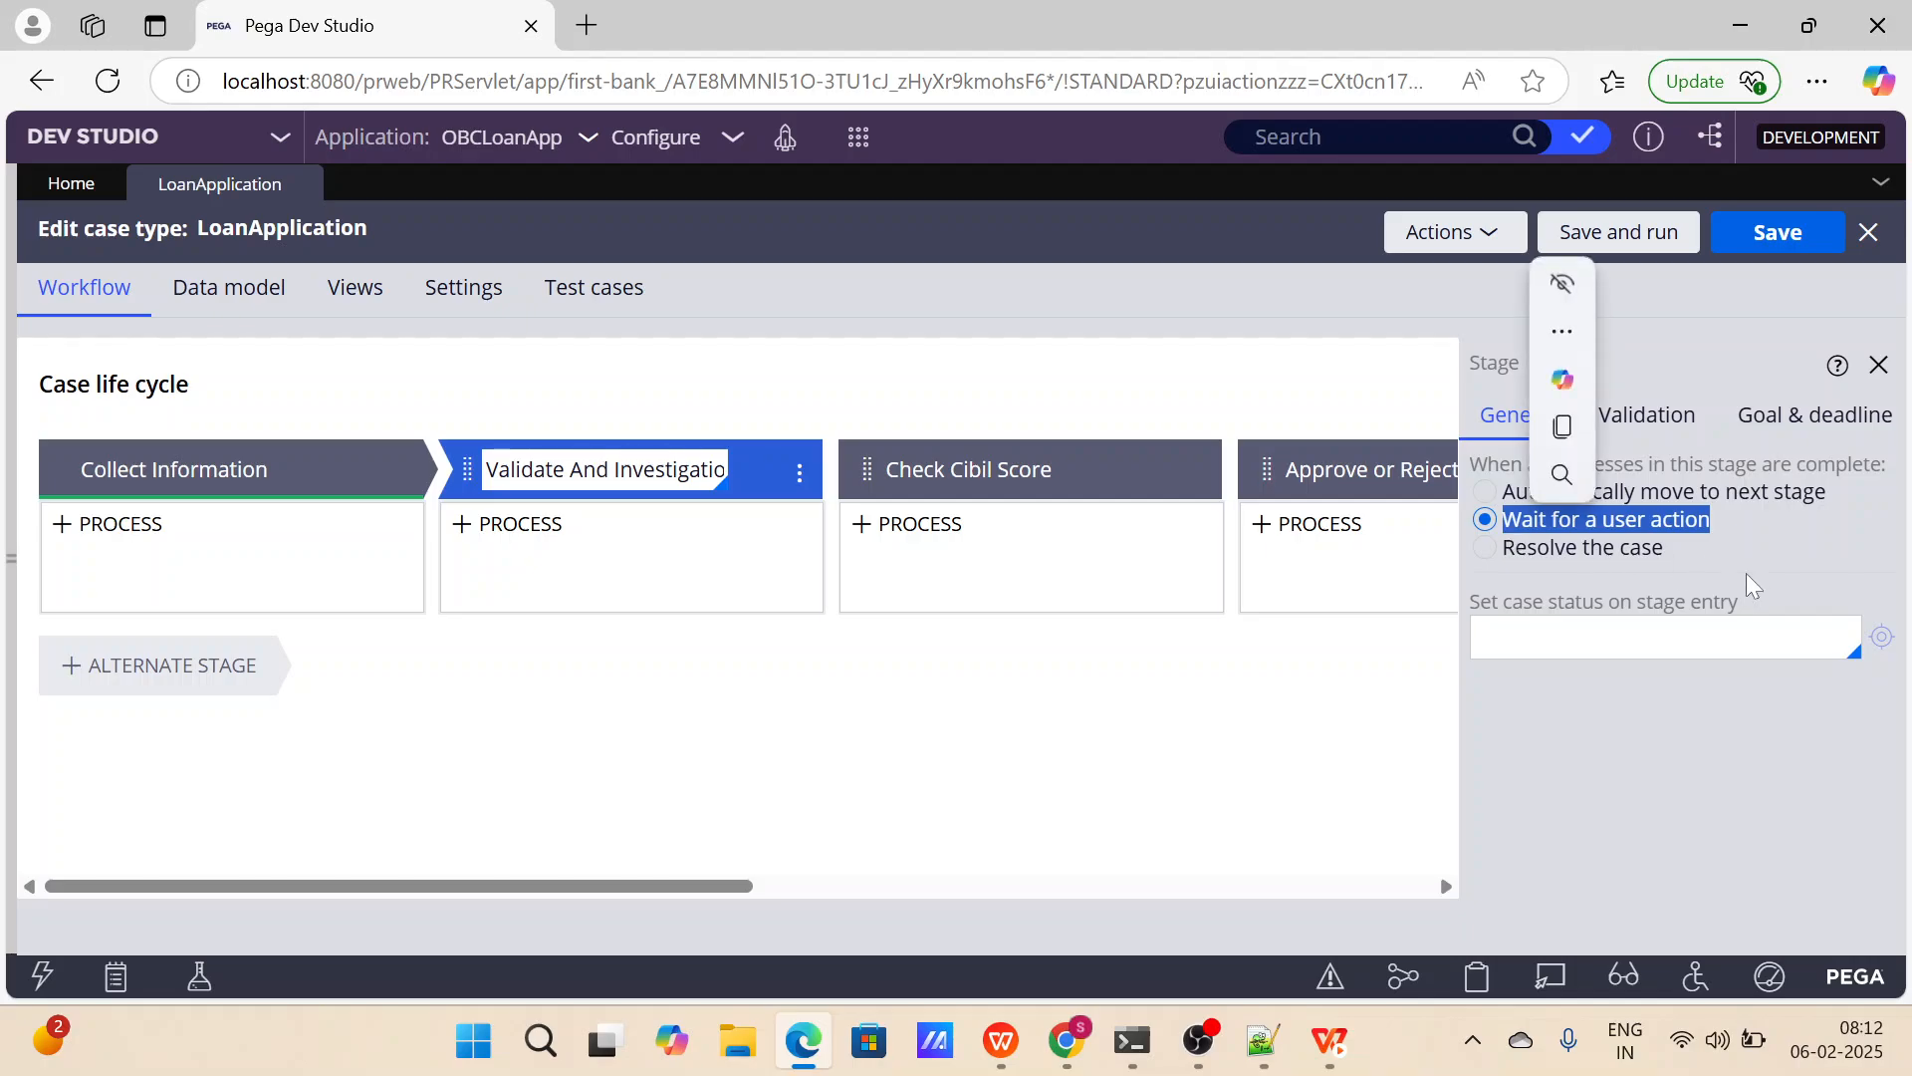
click(1706, 559)
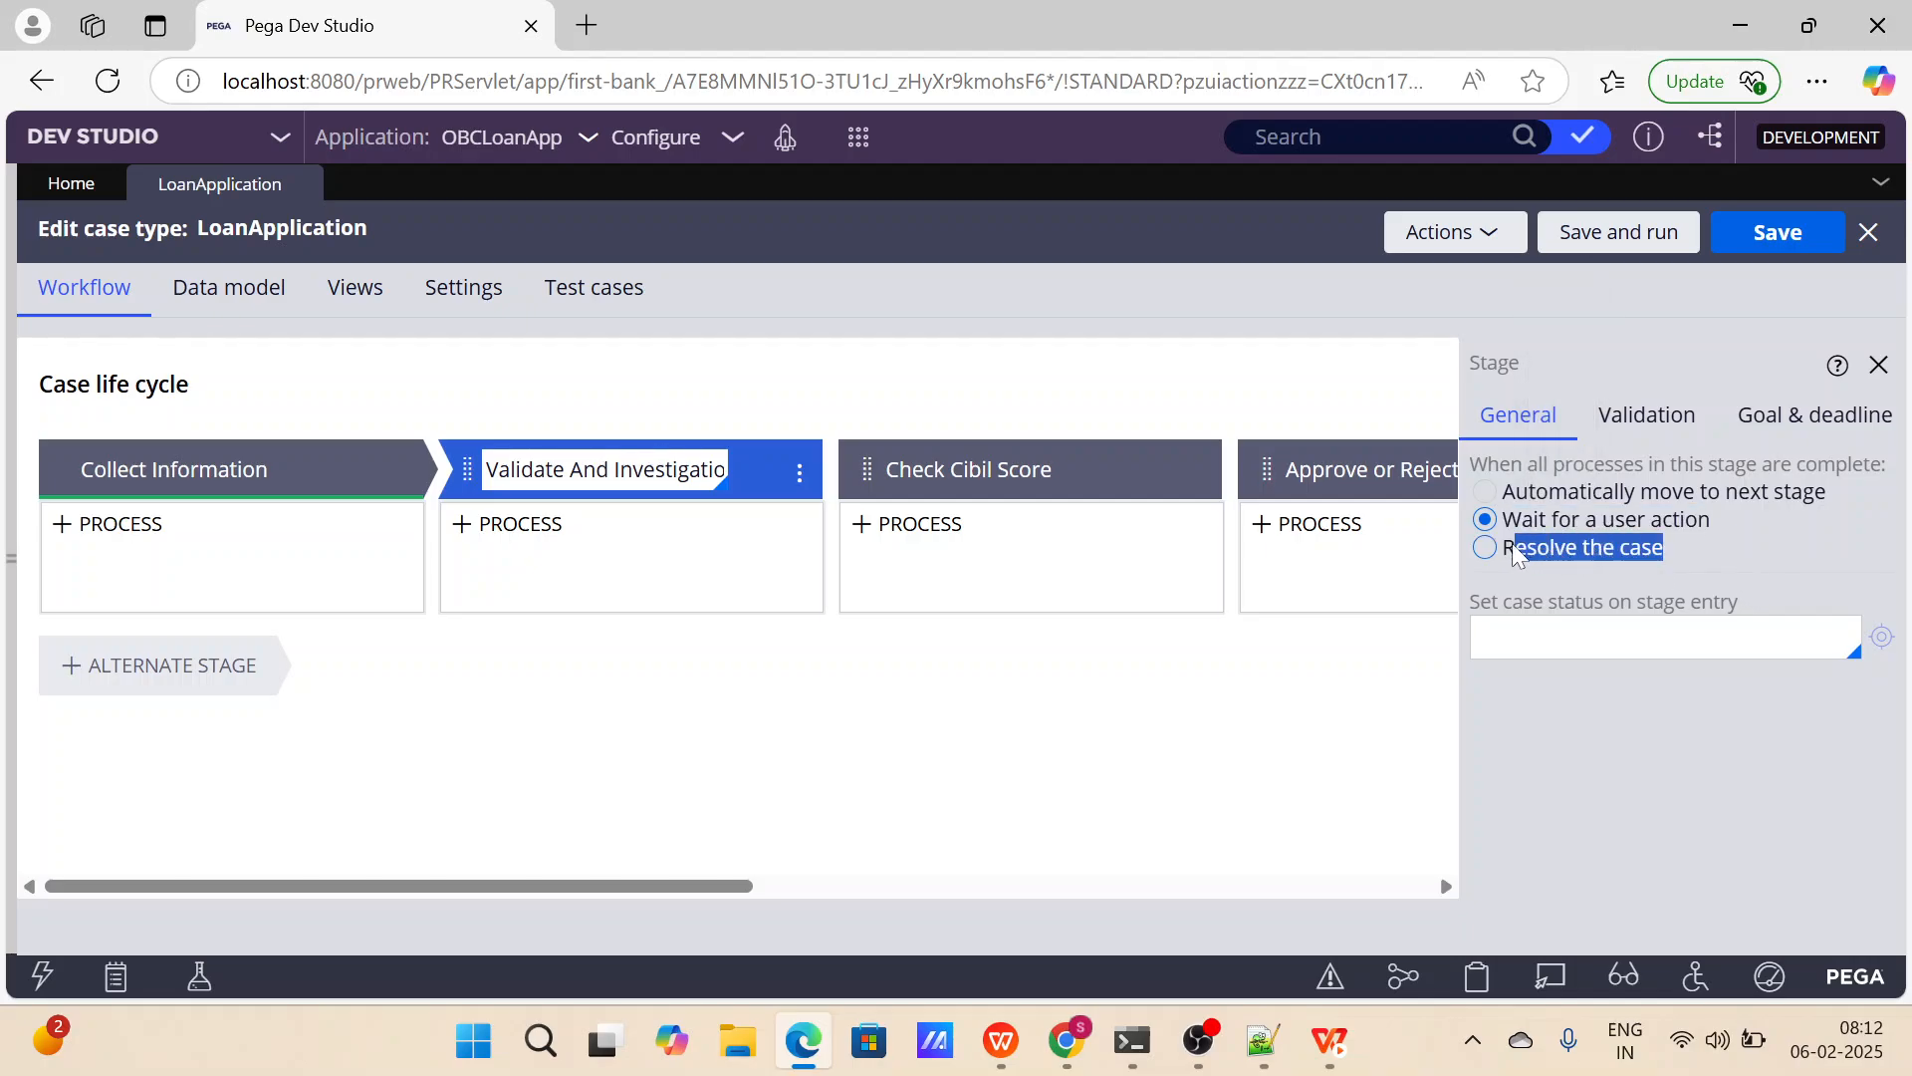
drag(1511, 548, 1502, 550)
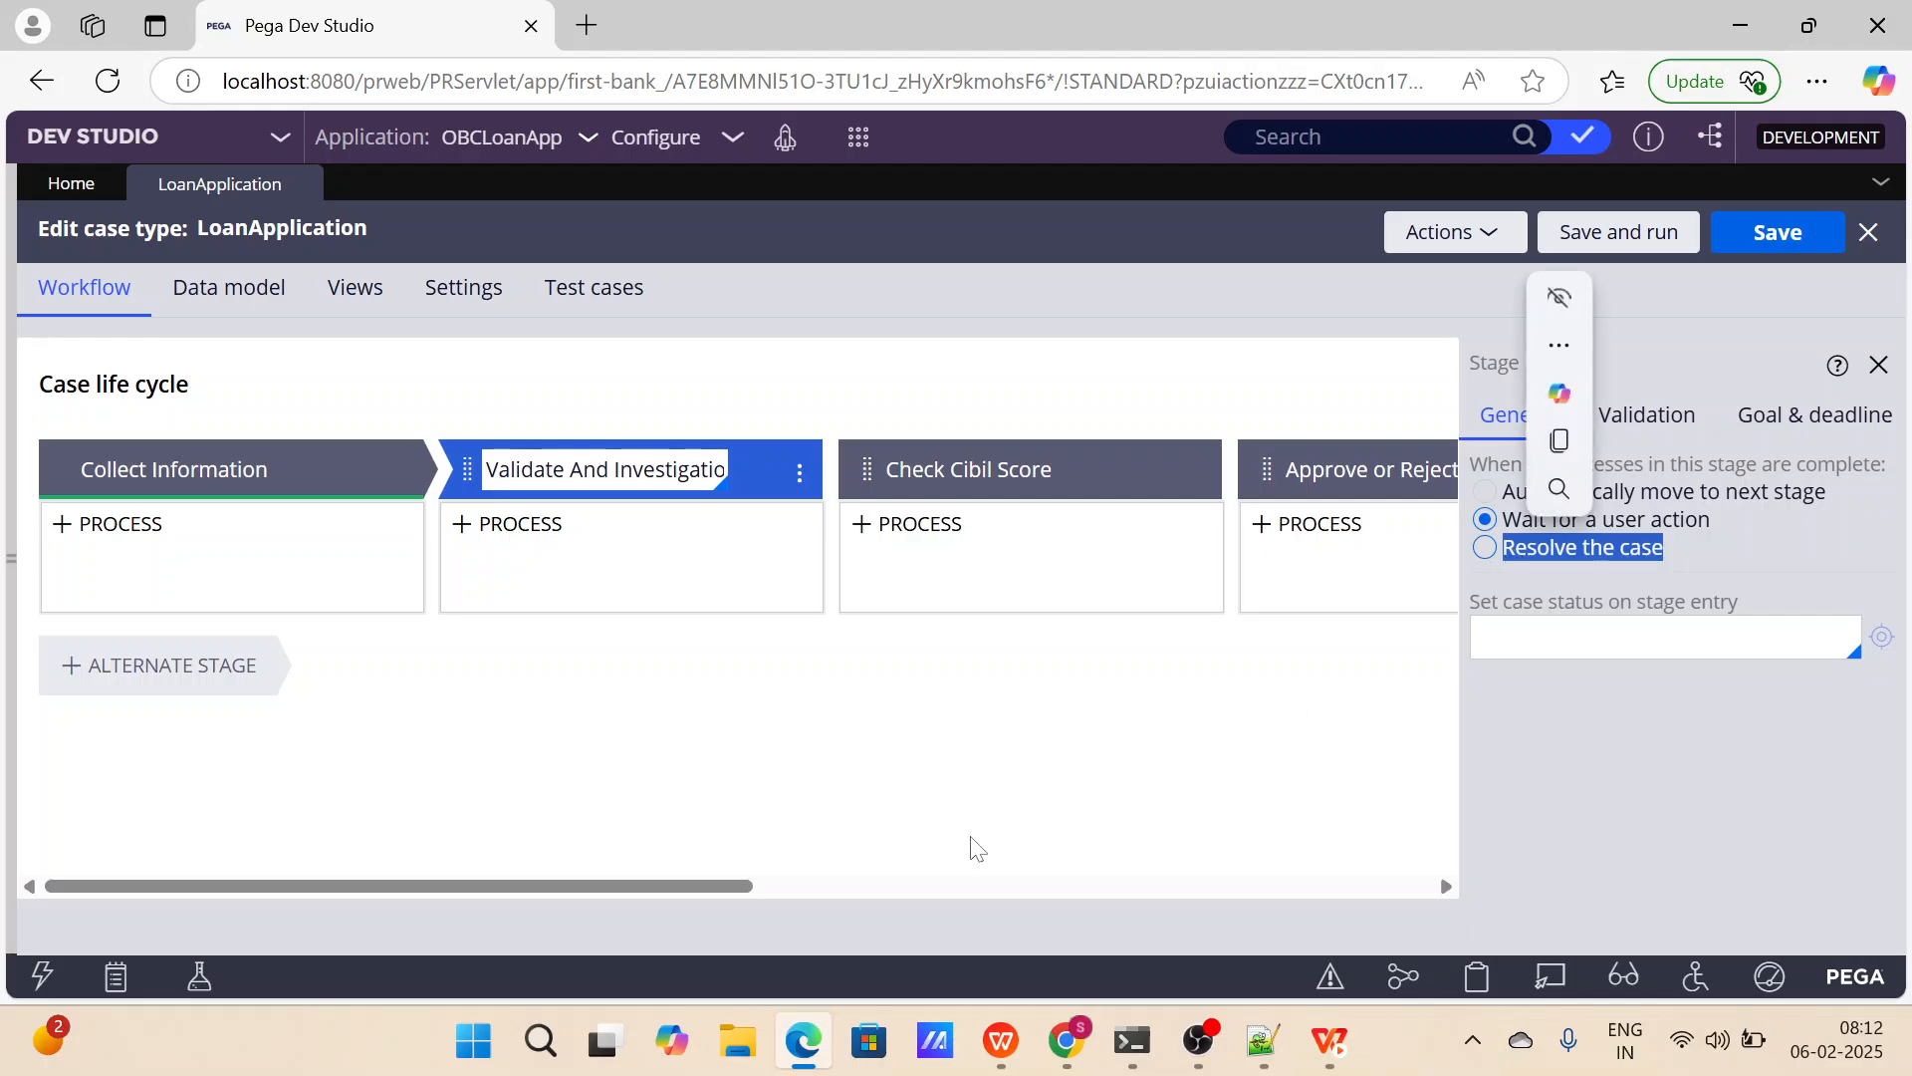
Set the Feedback and Closure stage to resolve the case when all its processes are complete.
drag(721, 884, 1268, 853)
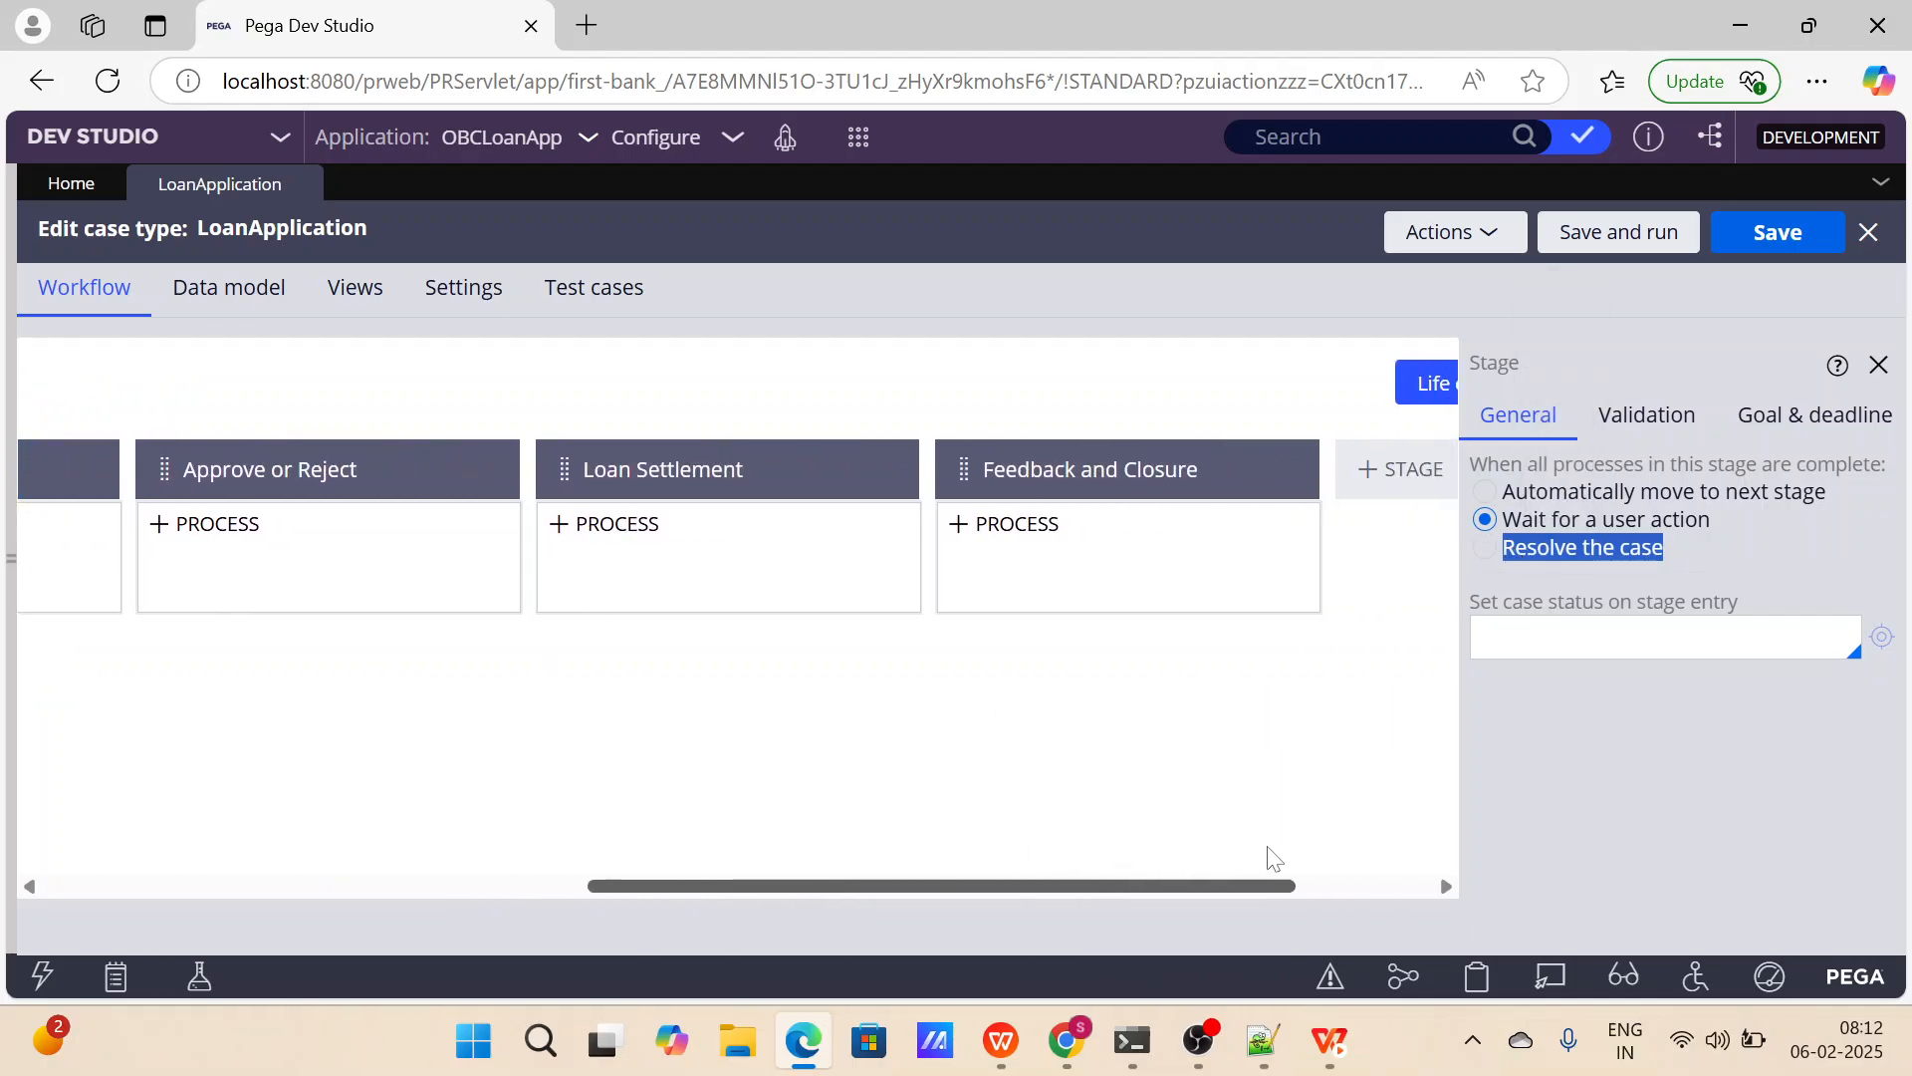
click(1162, 485)
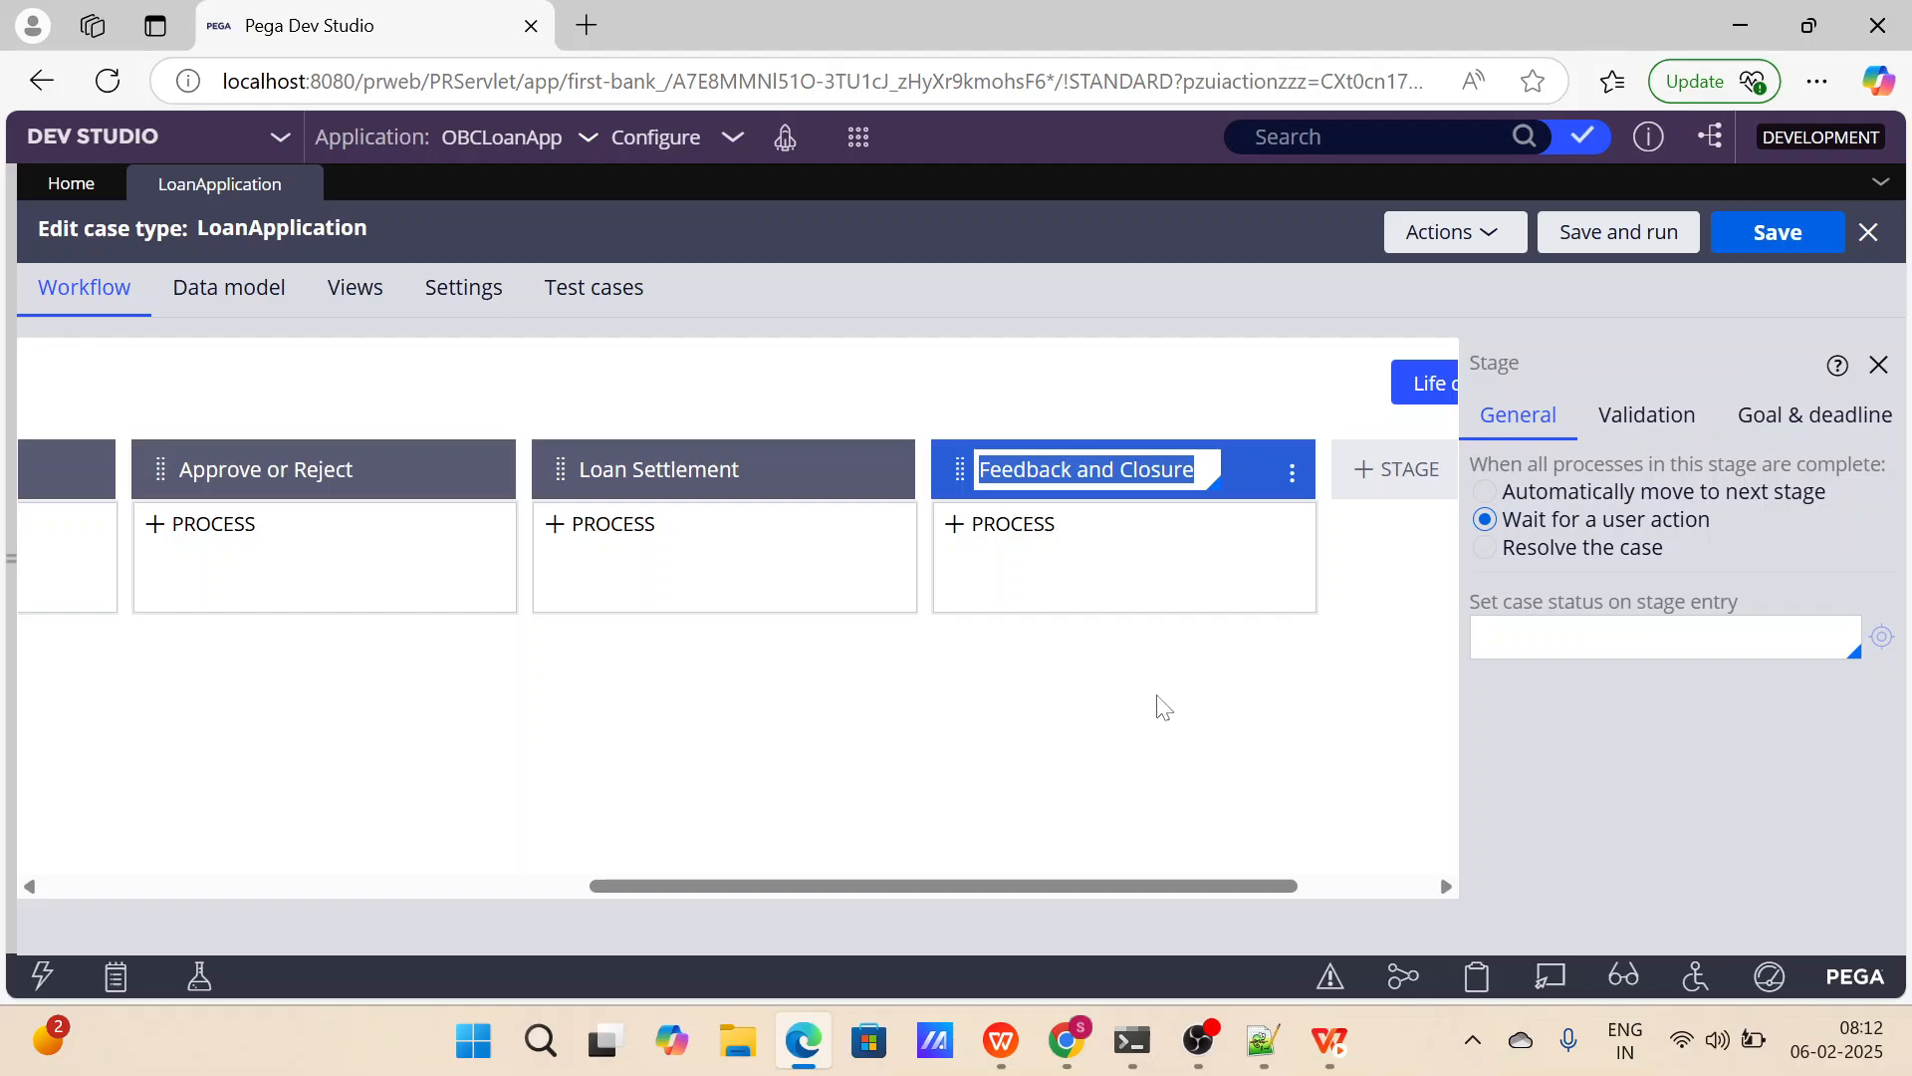
click(1494, 546)
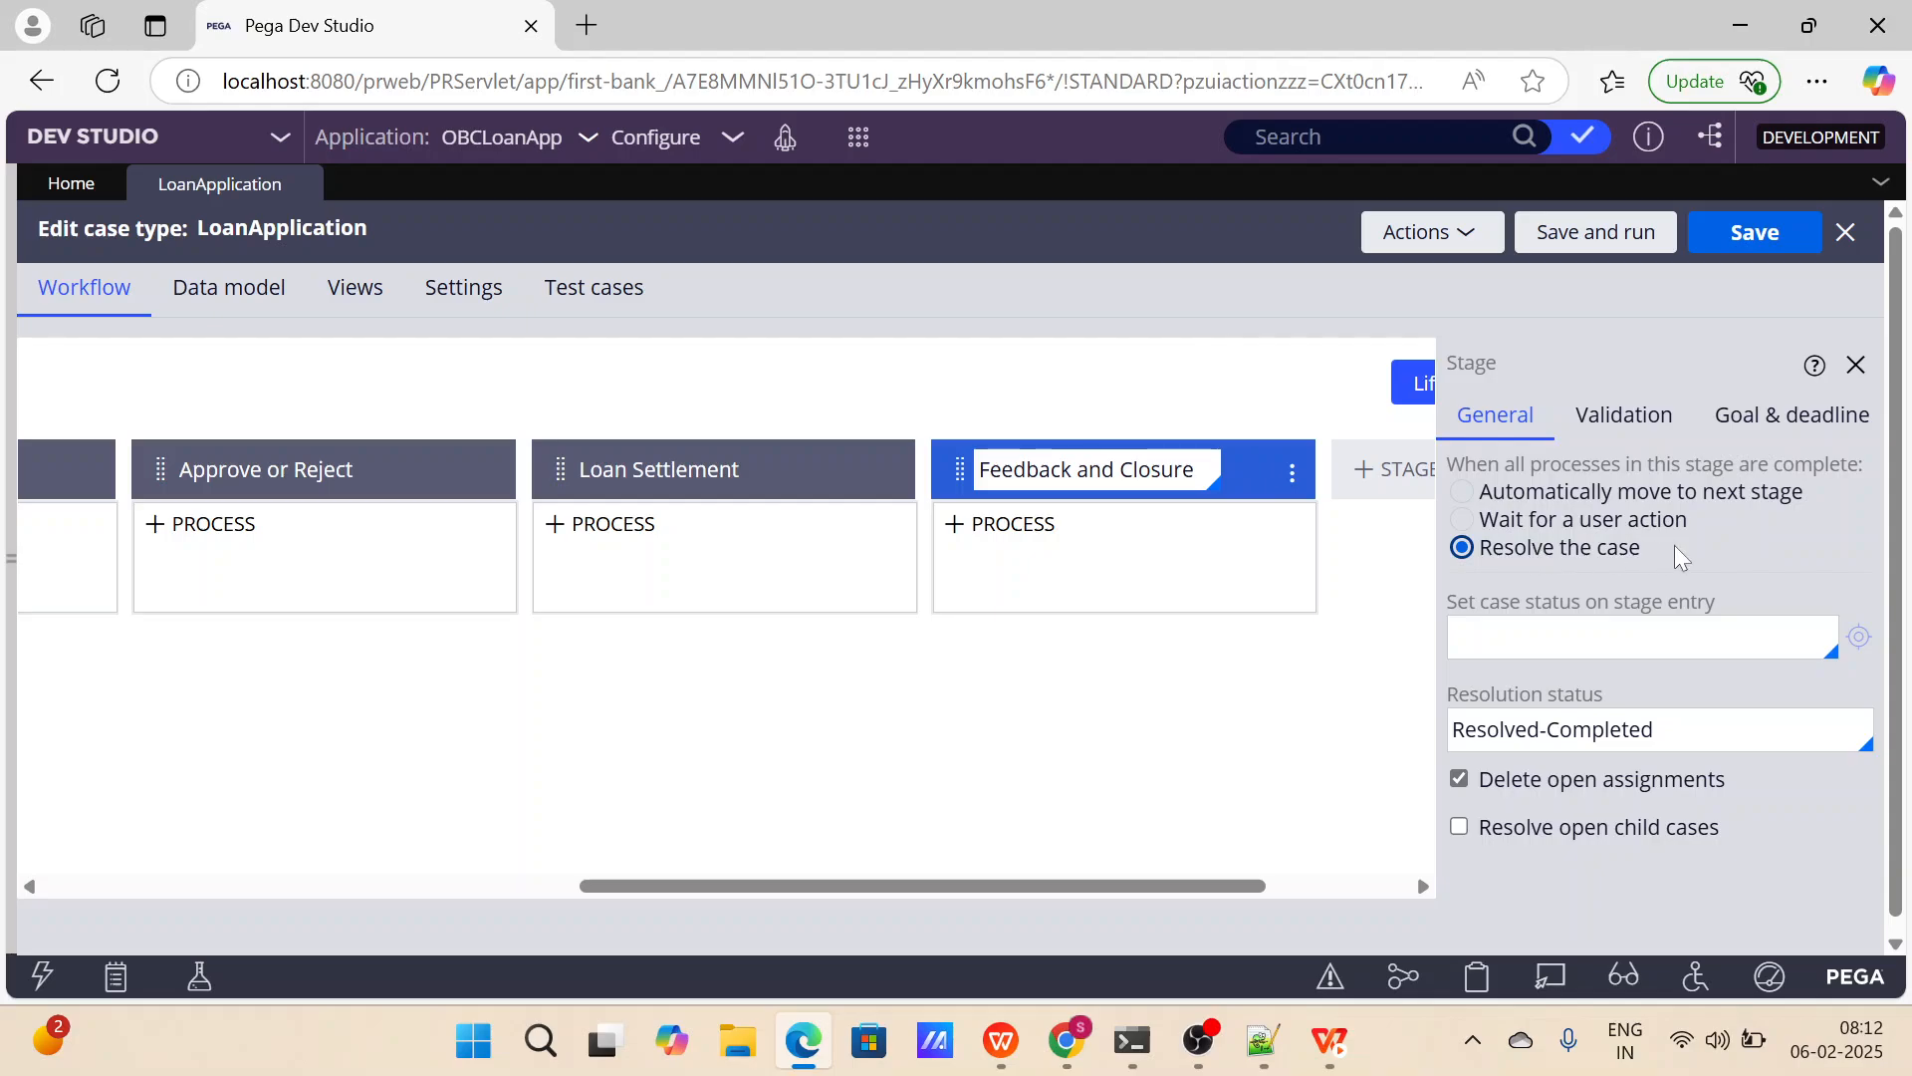
Examine the Feedback and Closure stage's resolution settings, including resolution status, open assignments and open child cases.
scroll(1749, 813, down, 1)
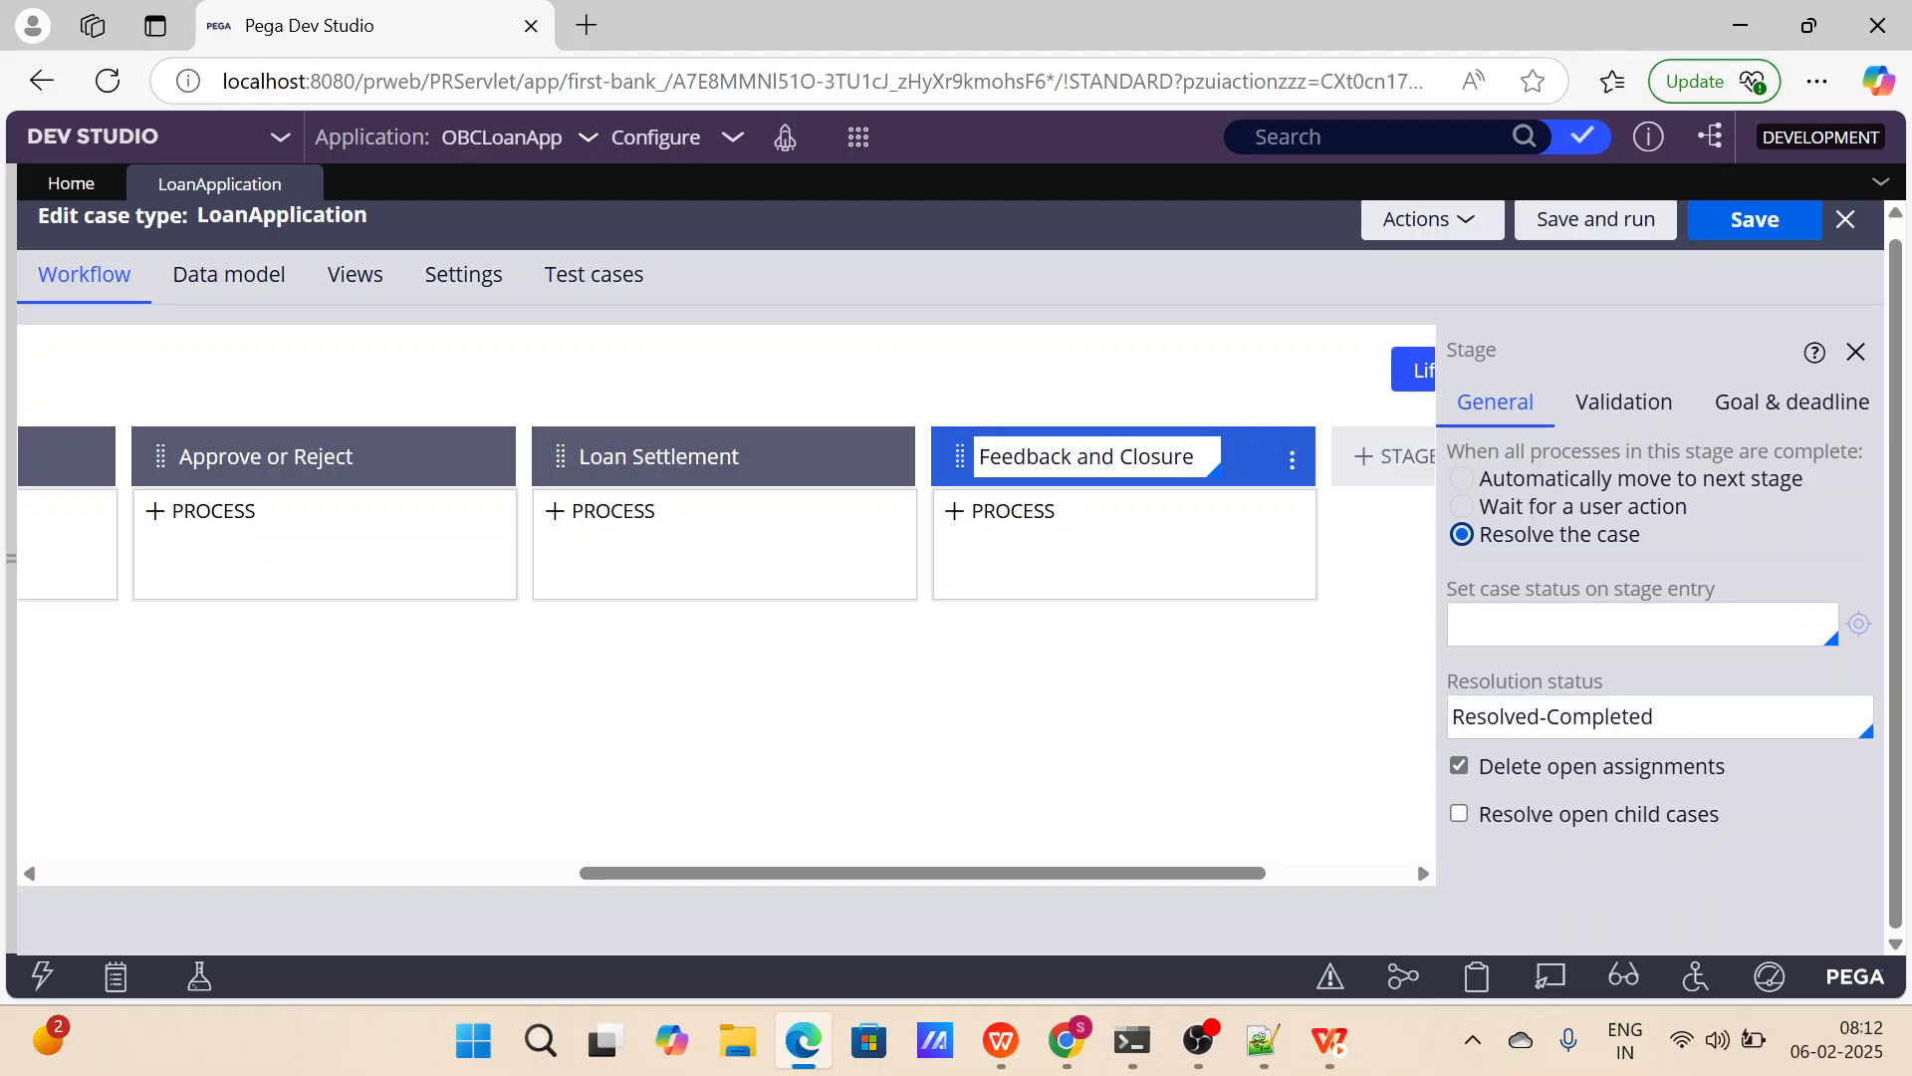
drag(1625, 680, 1533, 681)
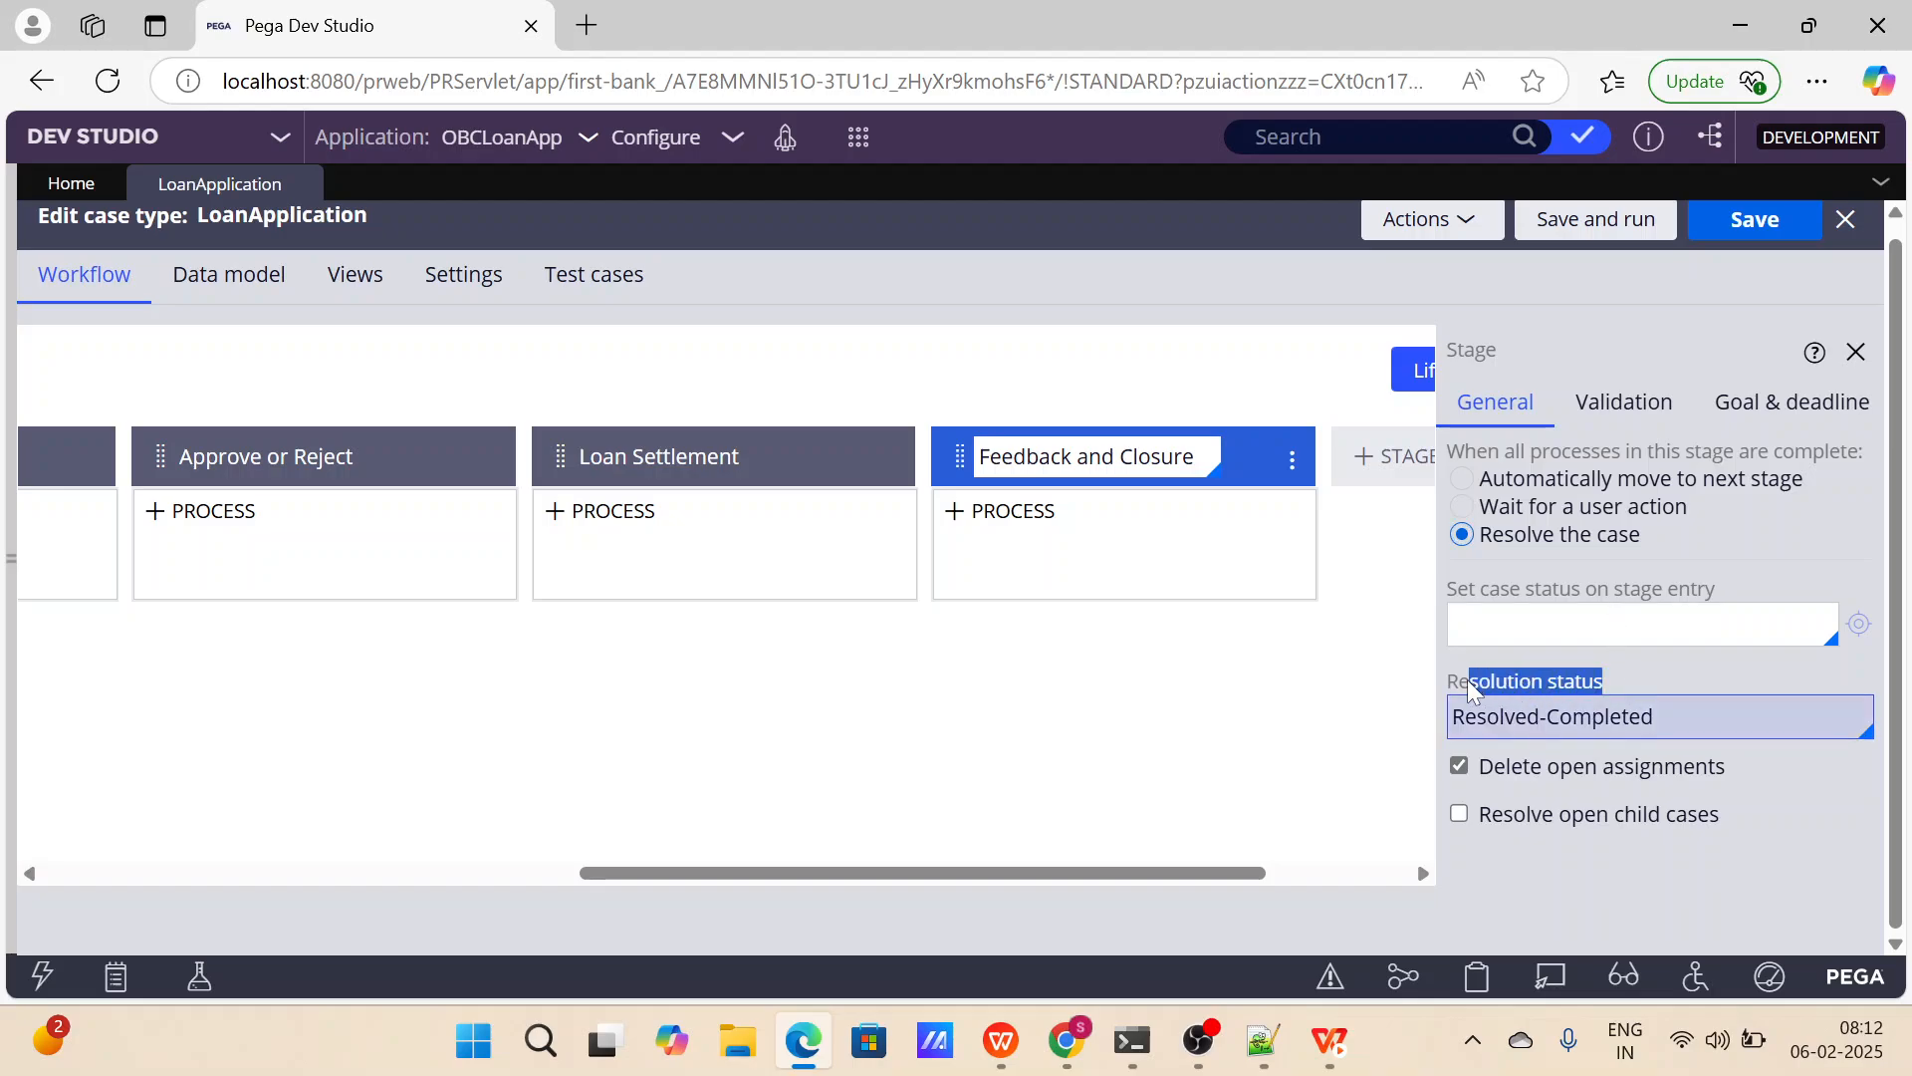
click(1743, 589)
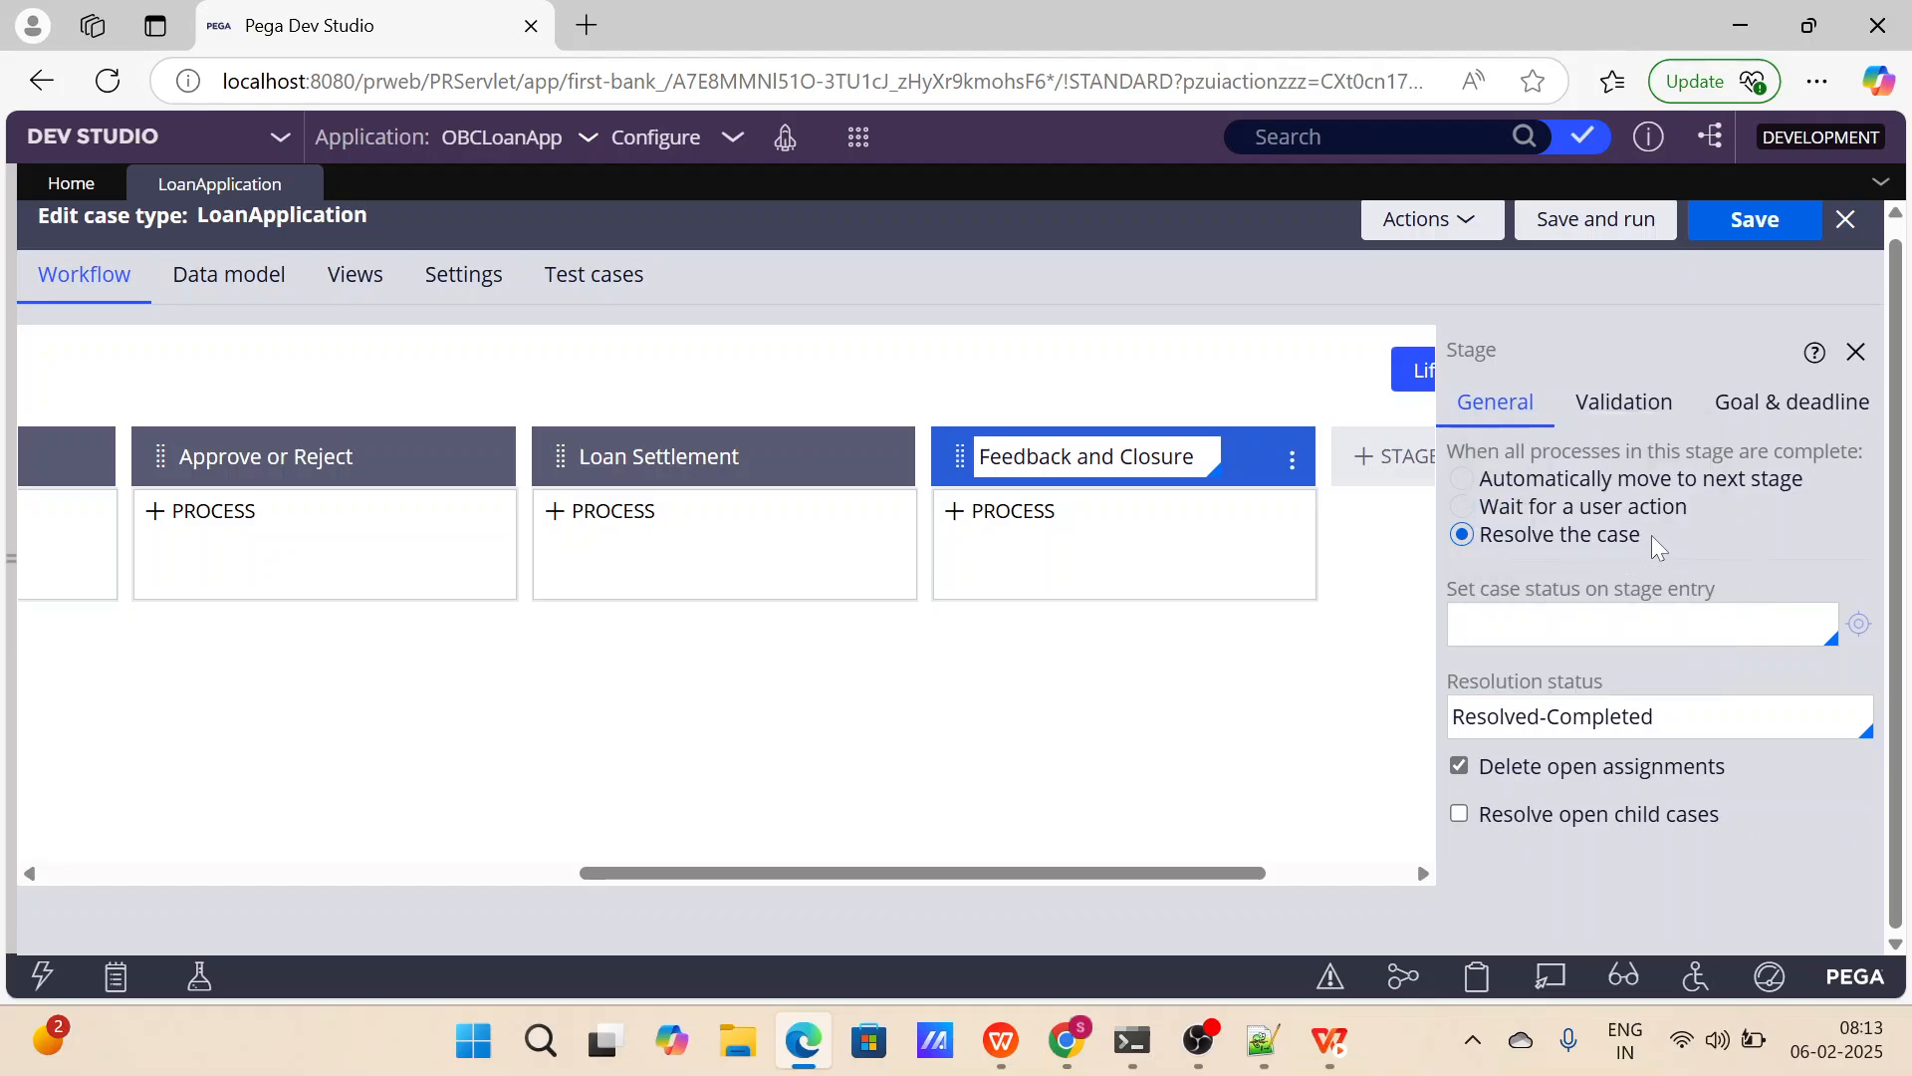
drag(1651, 535, 1484, 536)
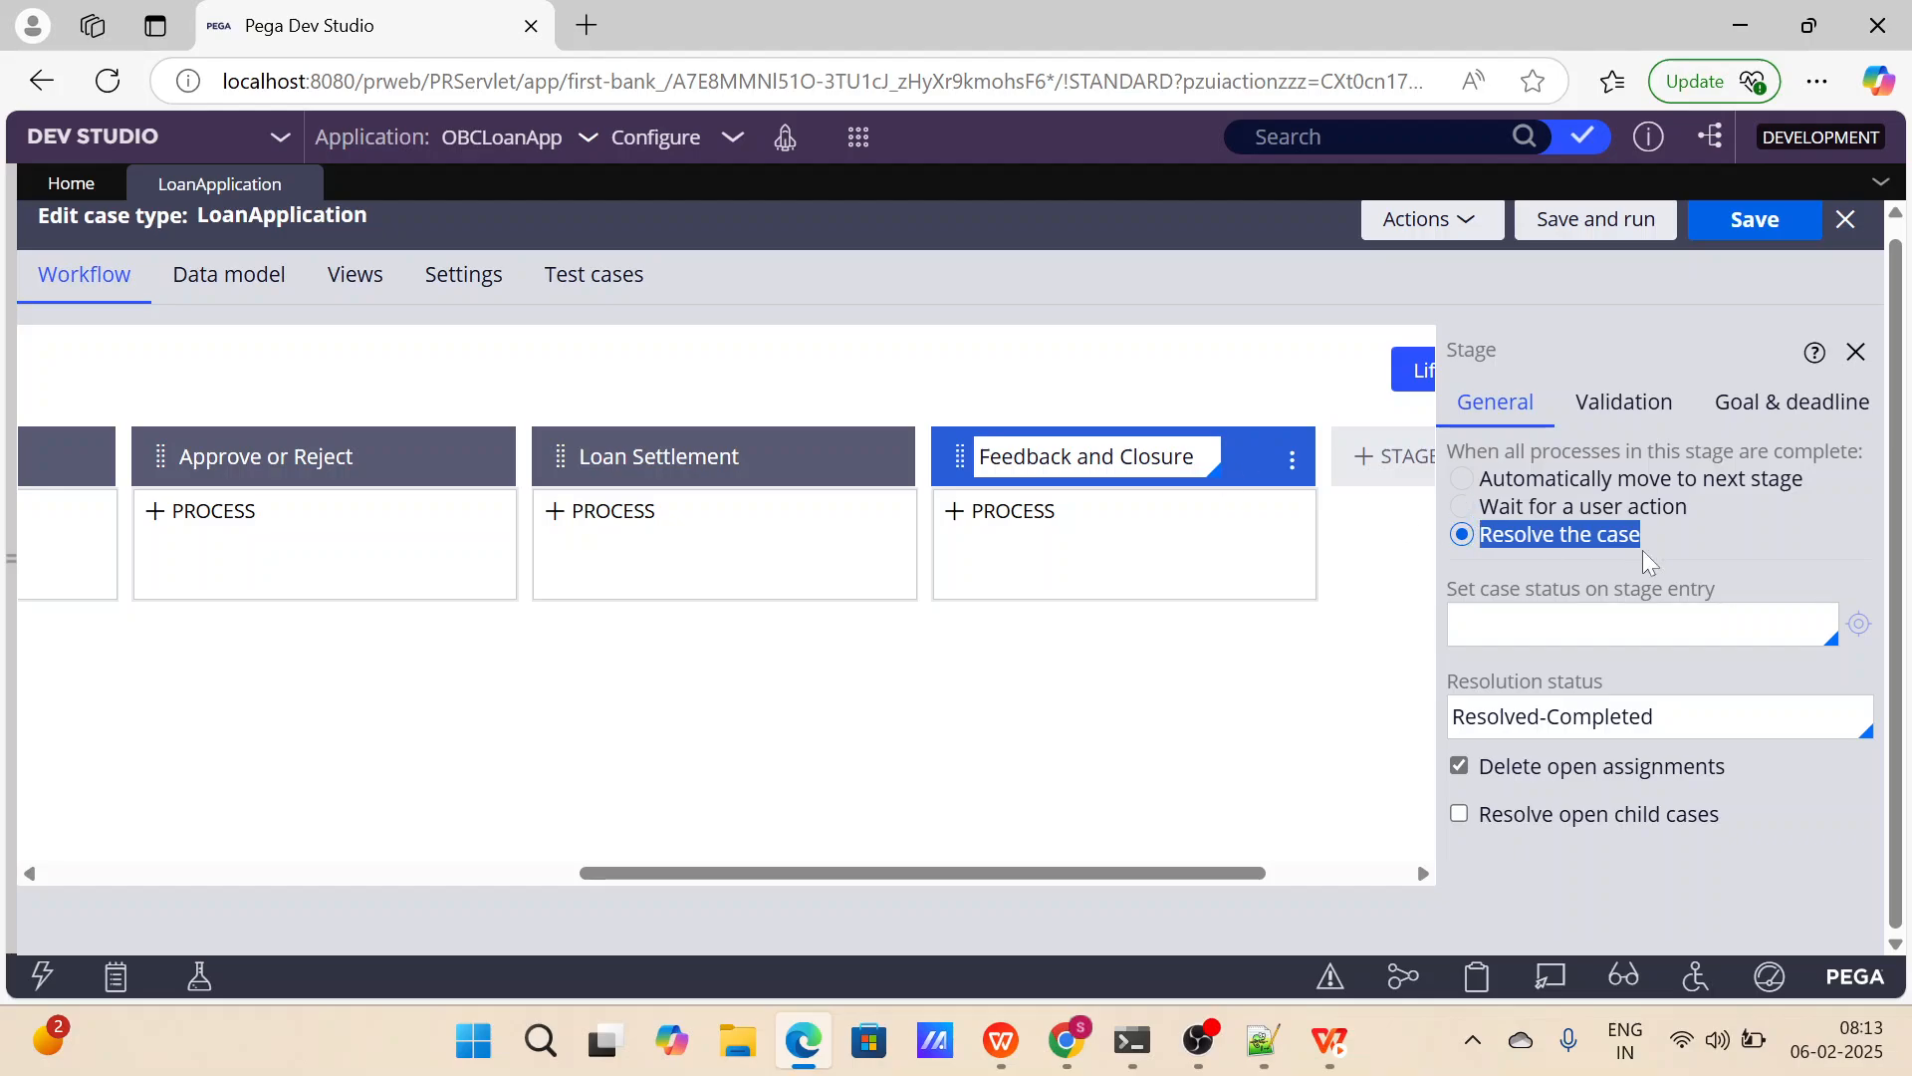
drag(1755, 765, 1512, 767)
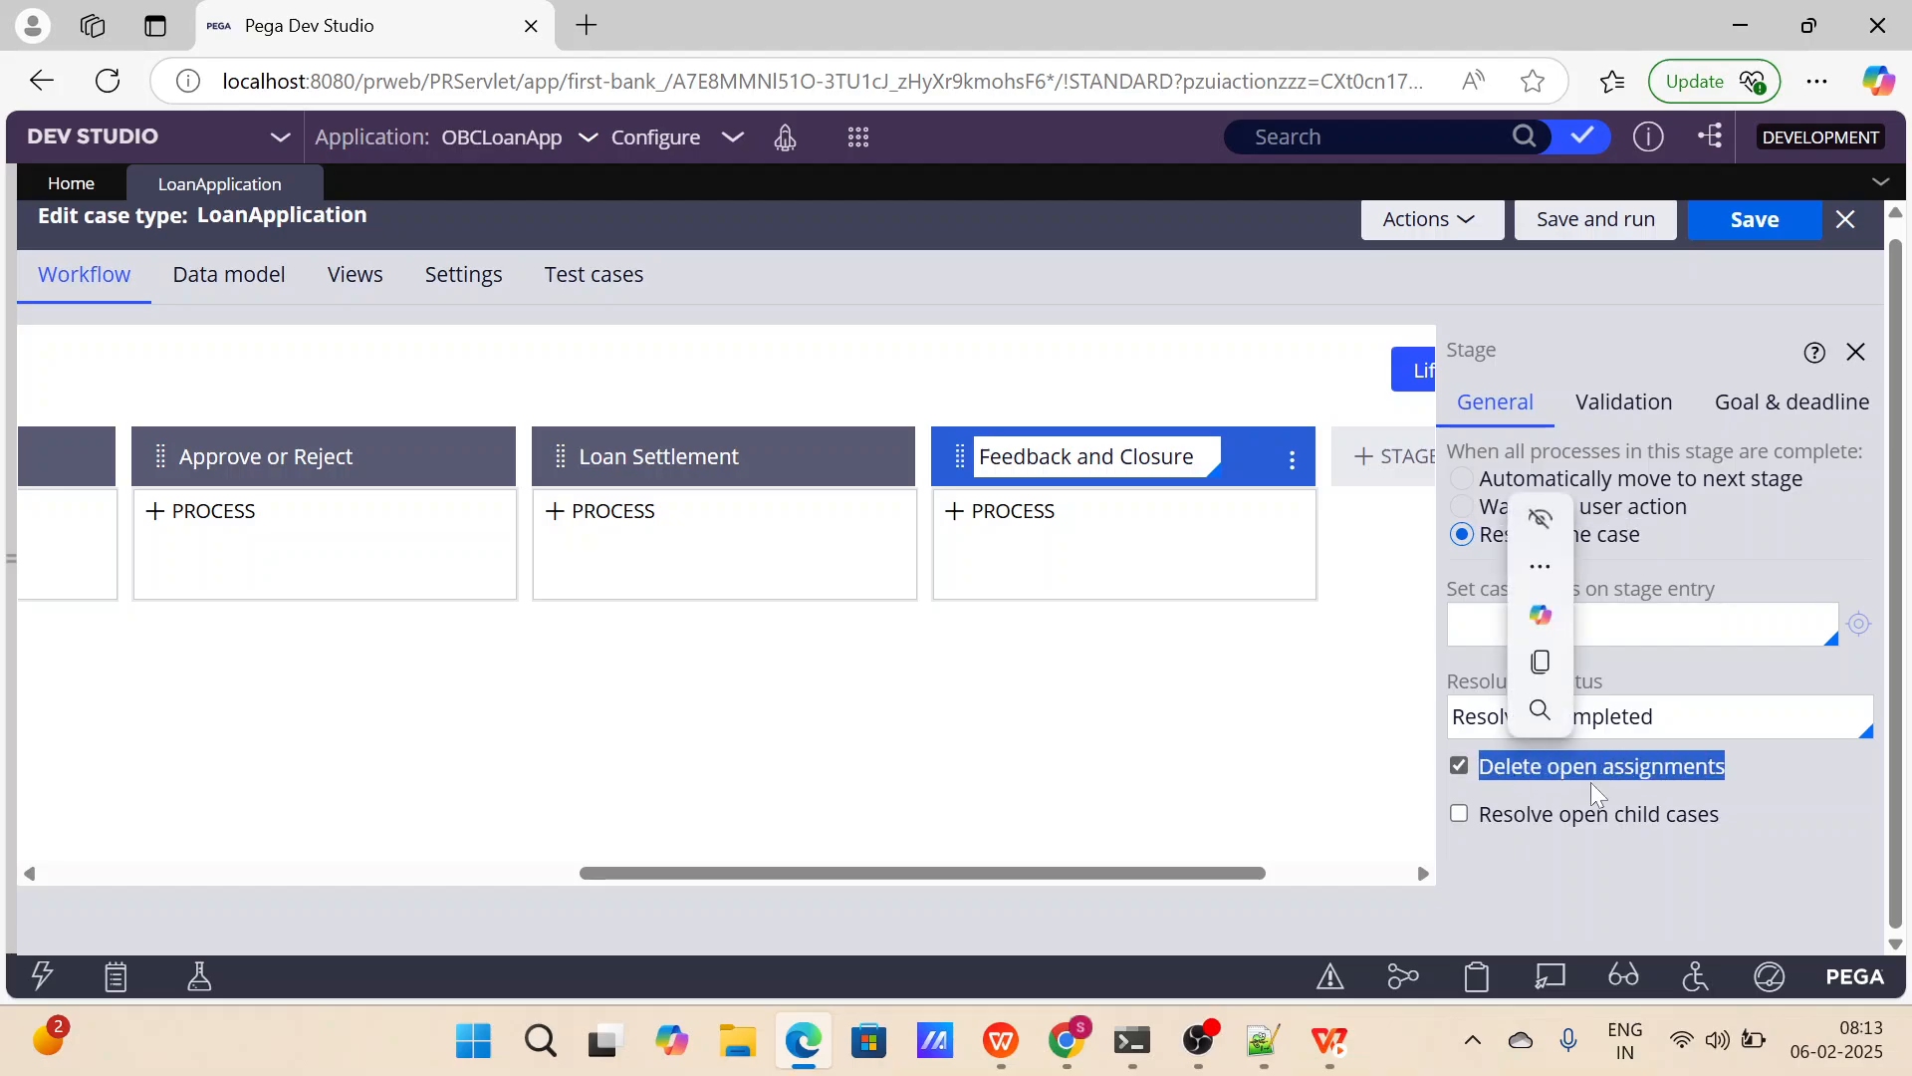
drag(1753, 827, 1498, 811)
click(1782, 802)
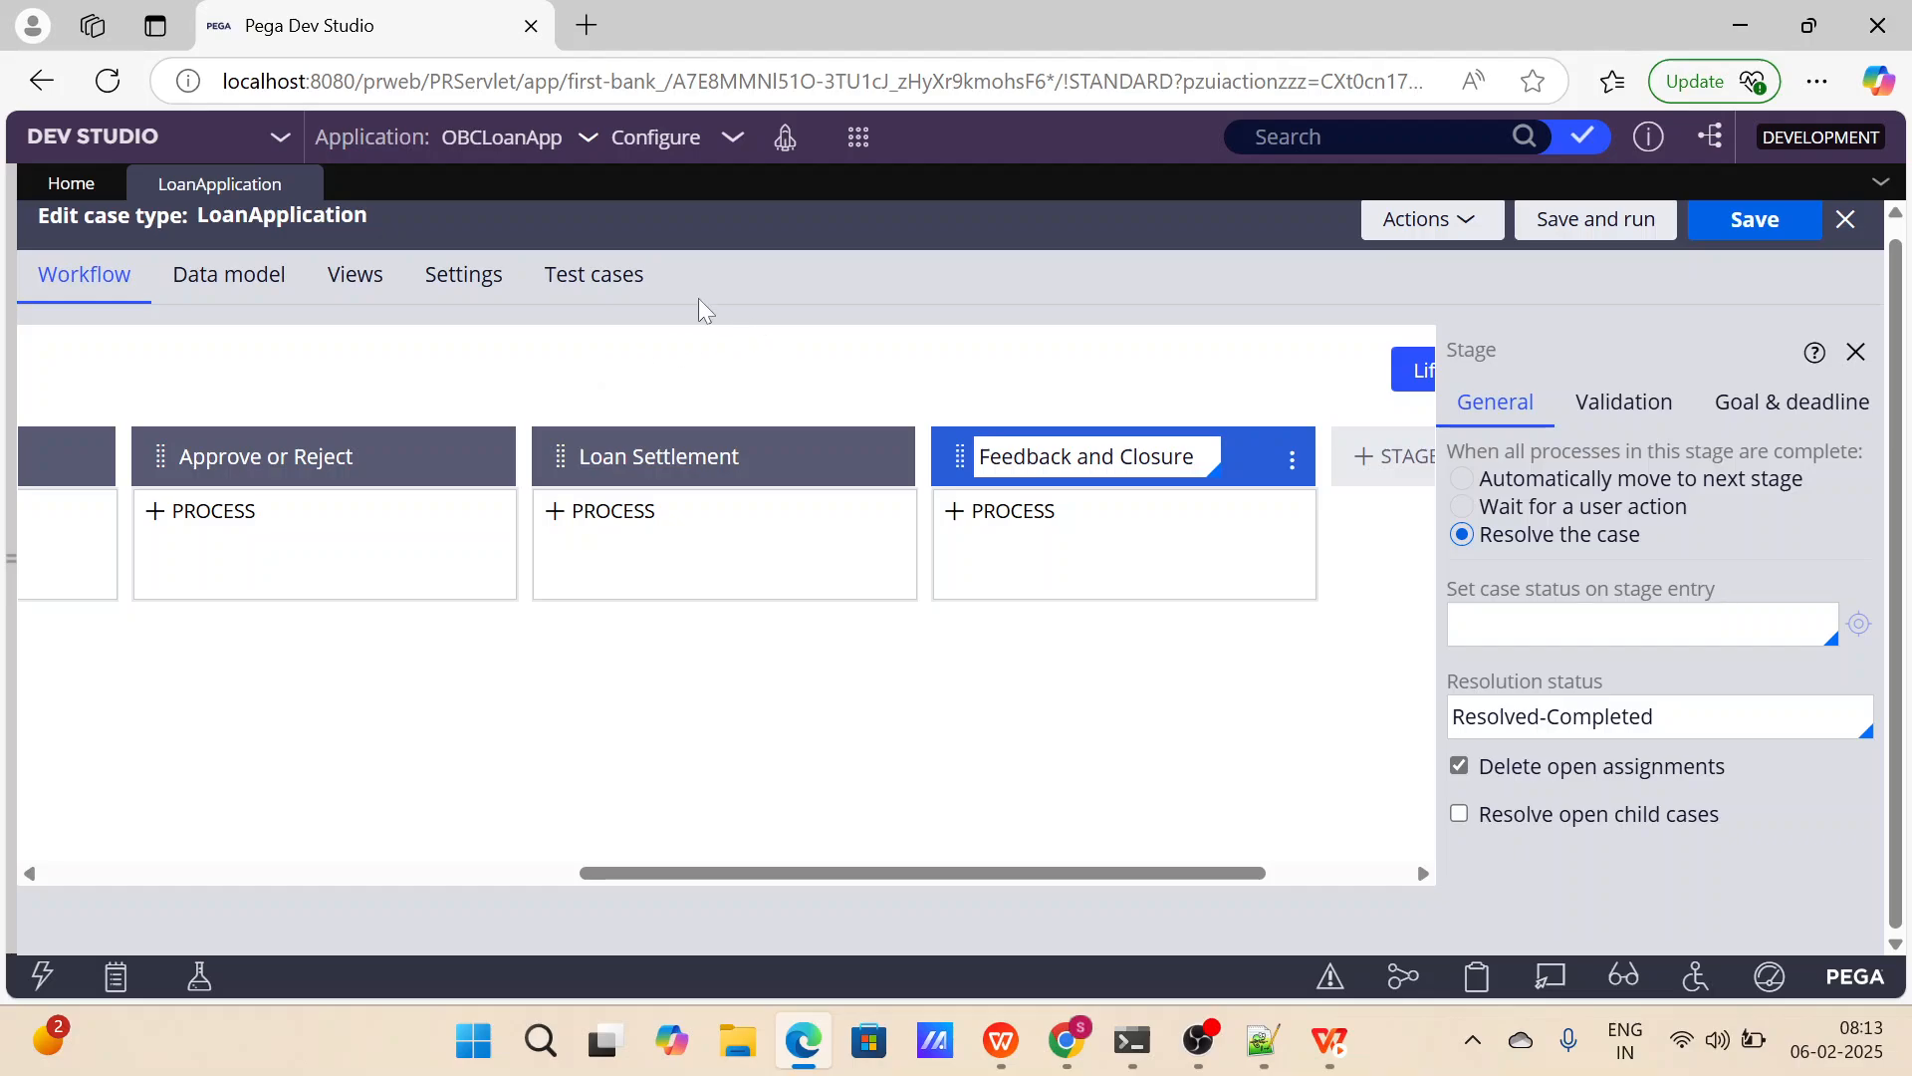
Save and run the LoanApplication case type and check the Validate And Investigation stage in the new case.
click(1560, 228)
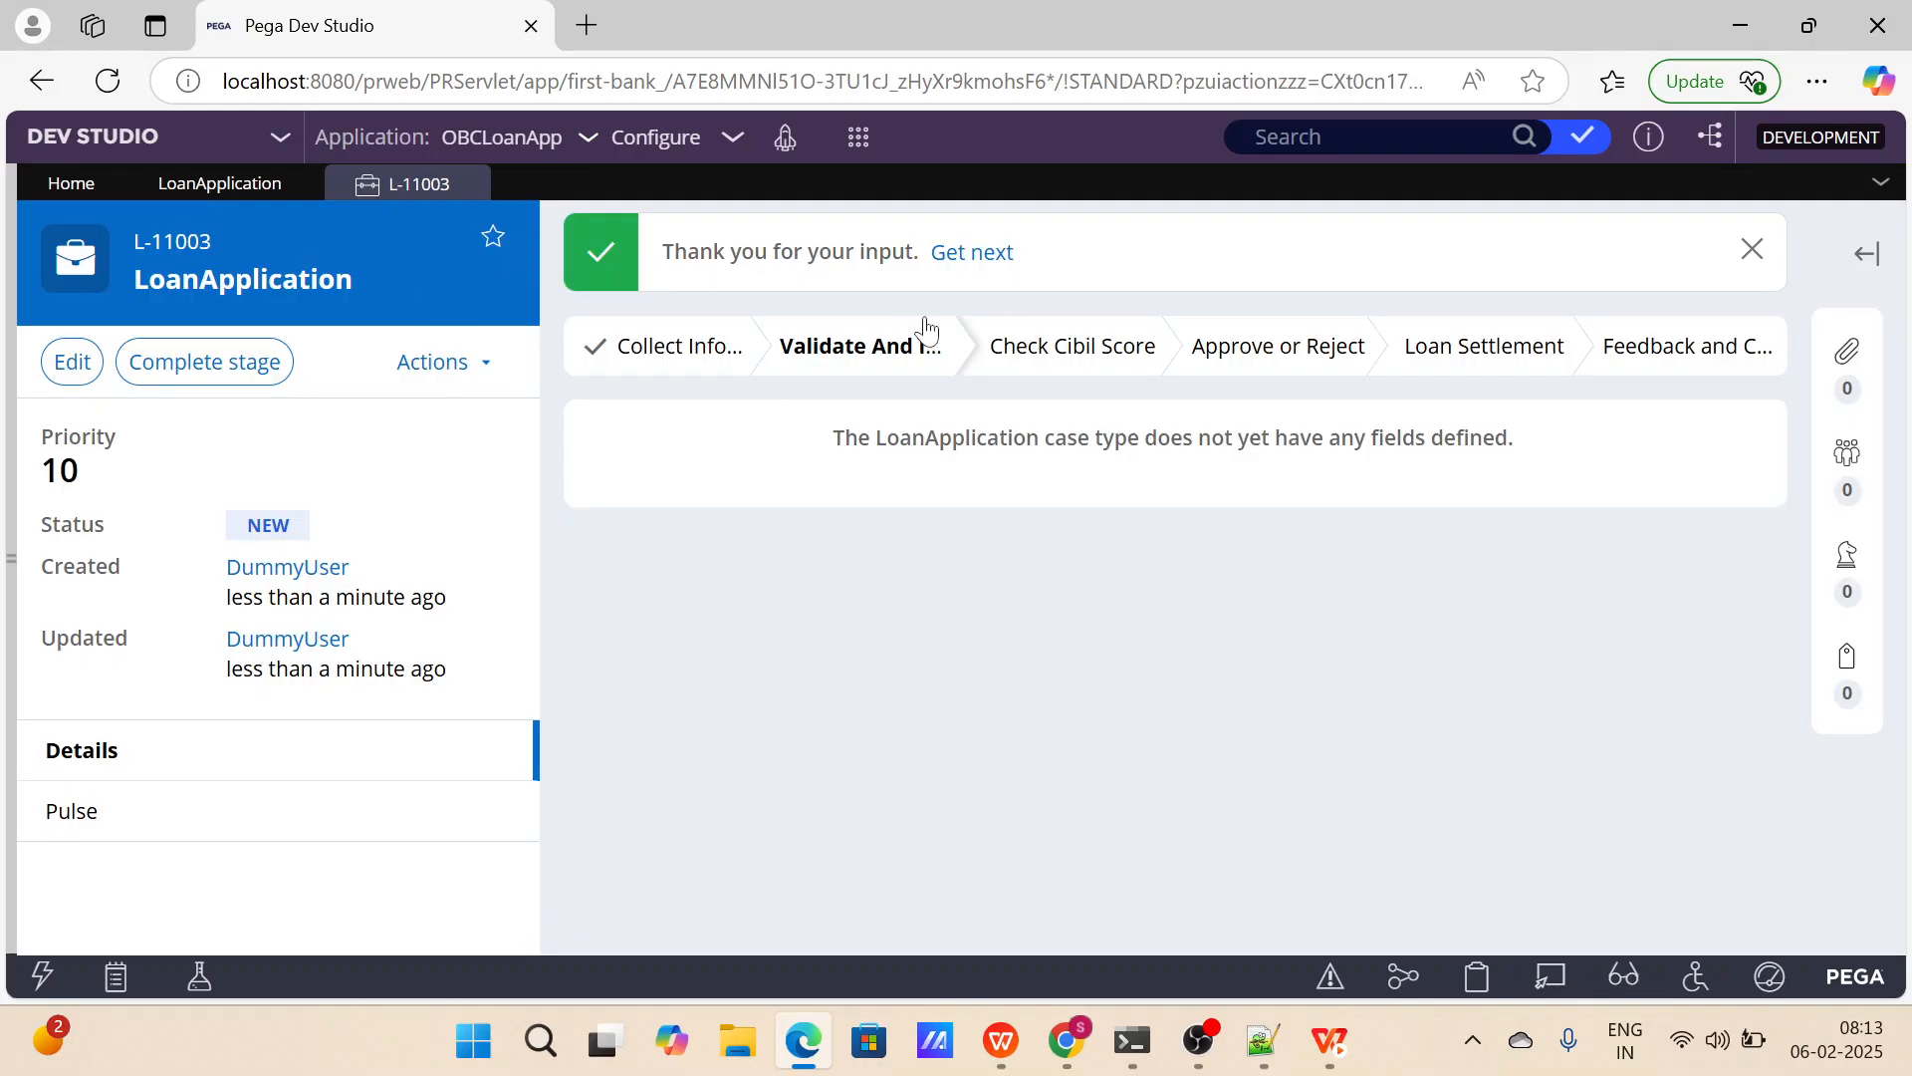
click(958, 257)
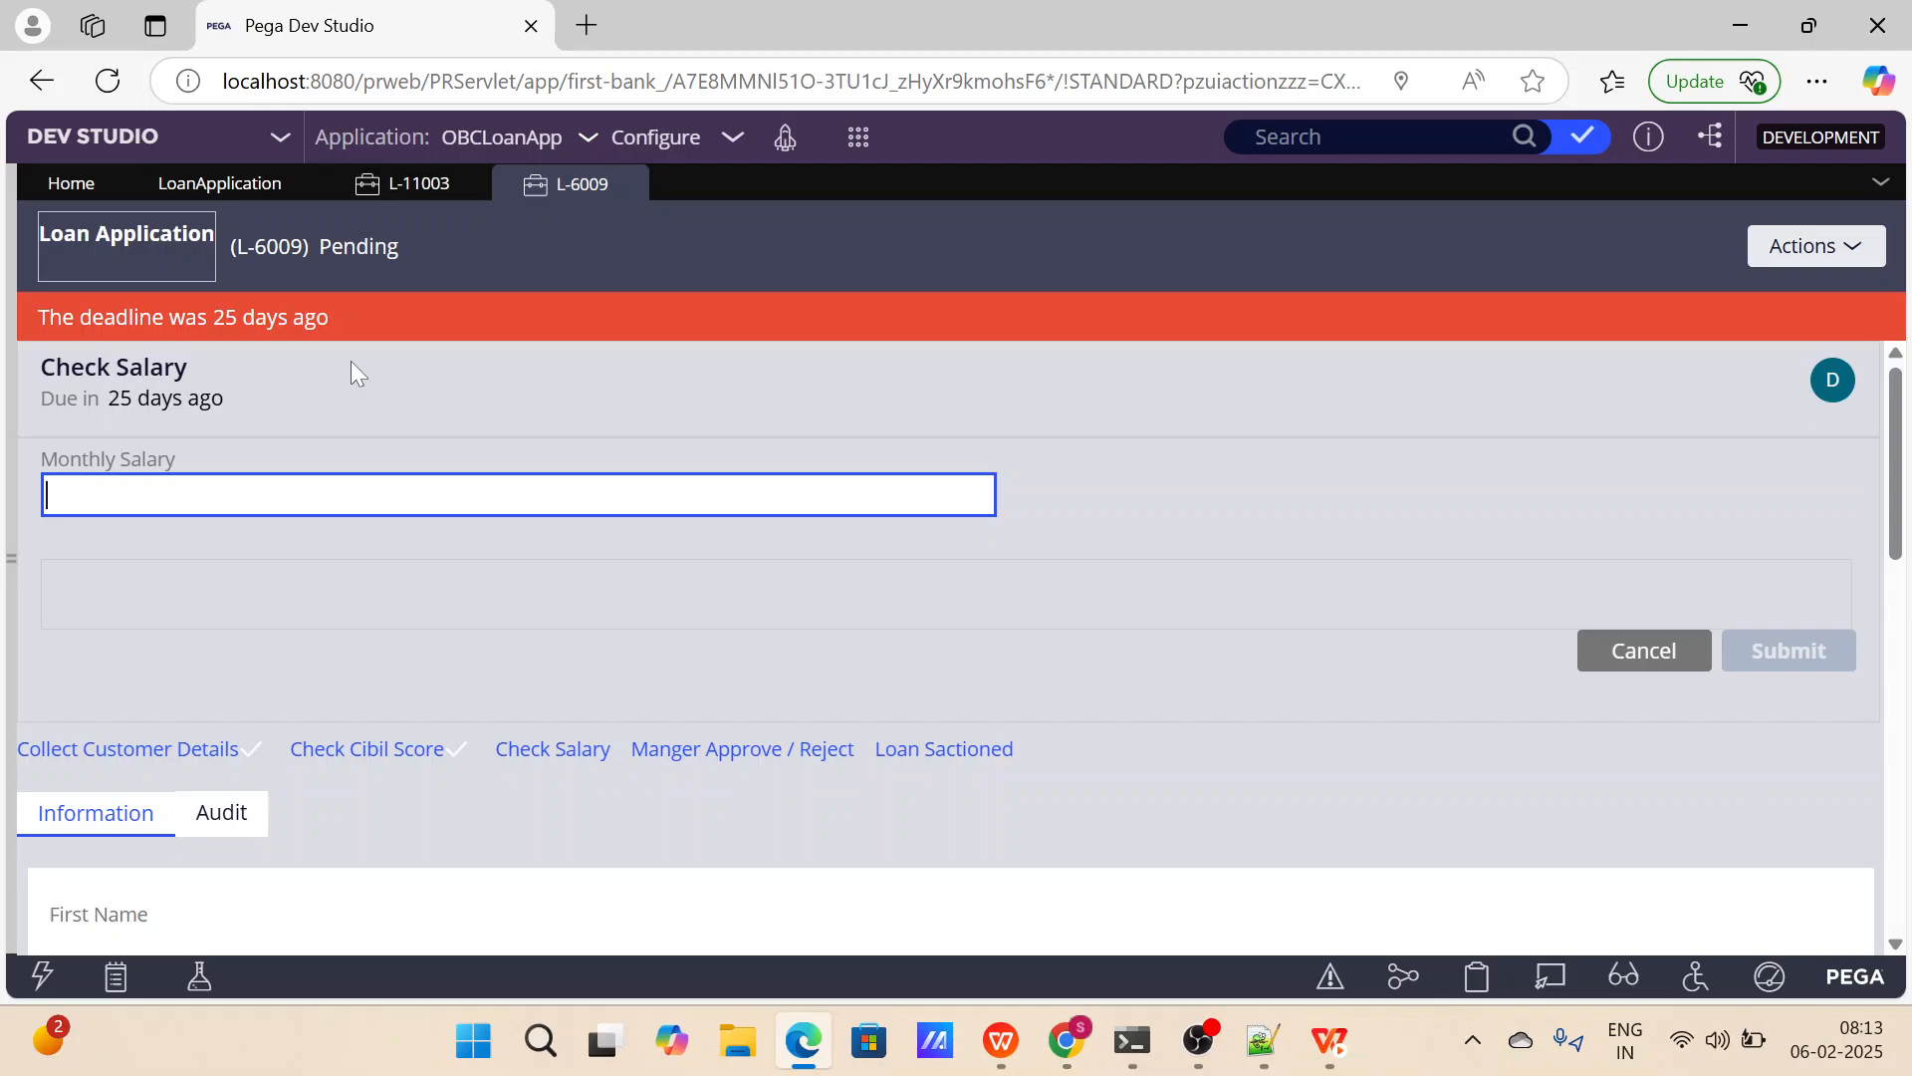
click(629, 186)
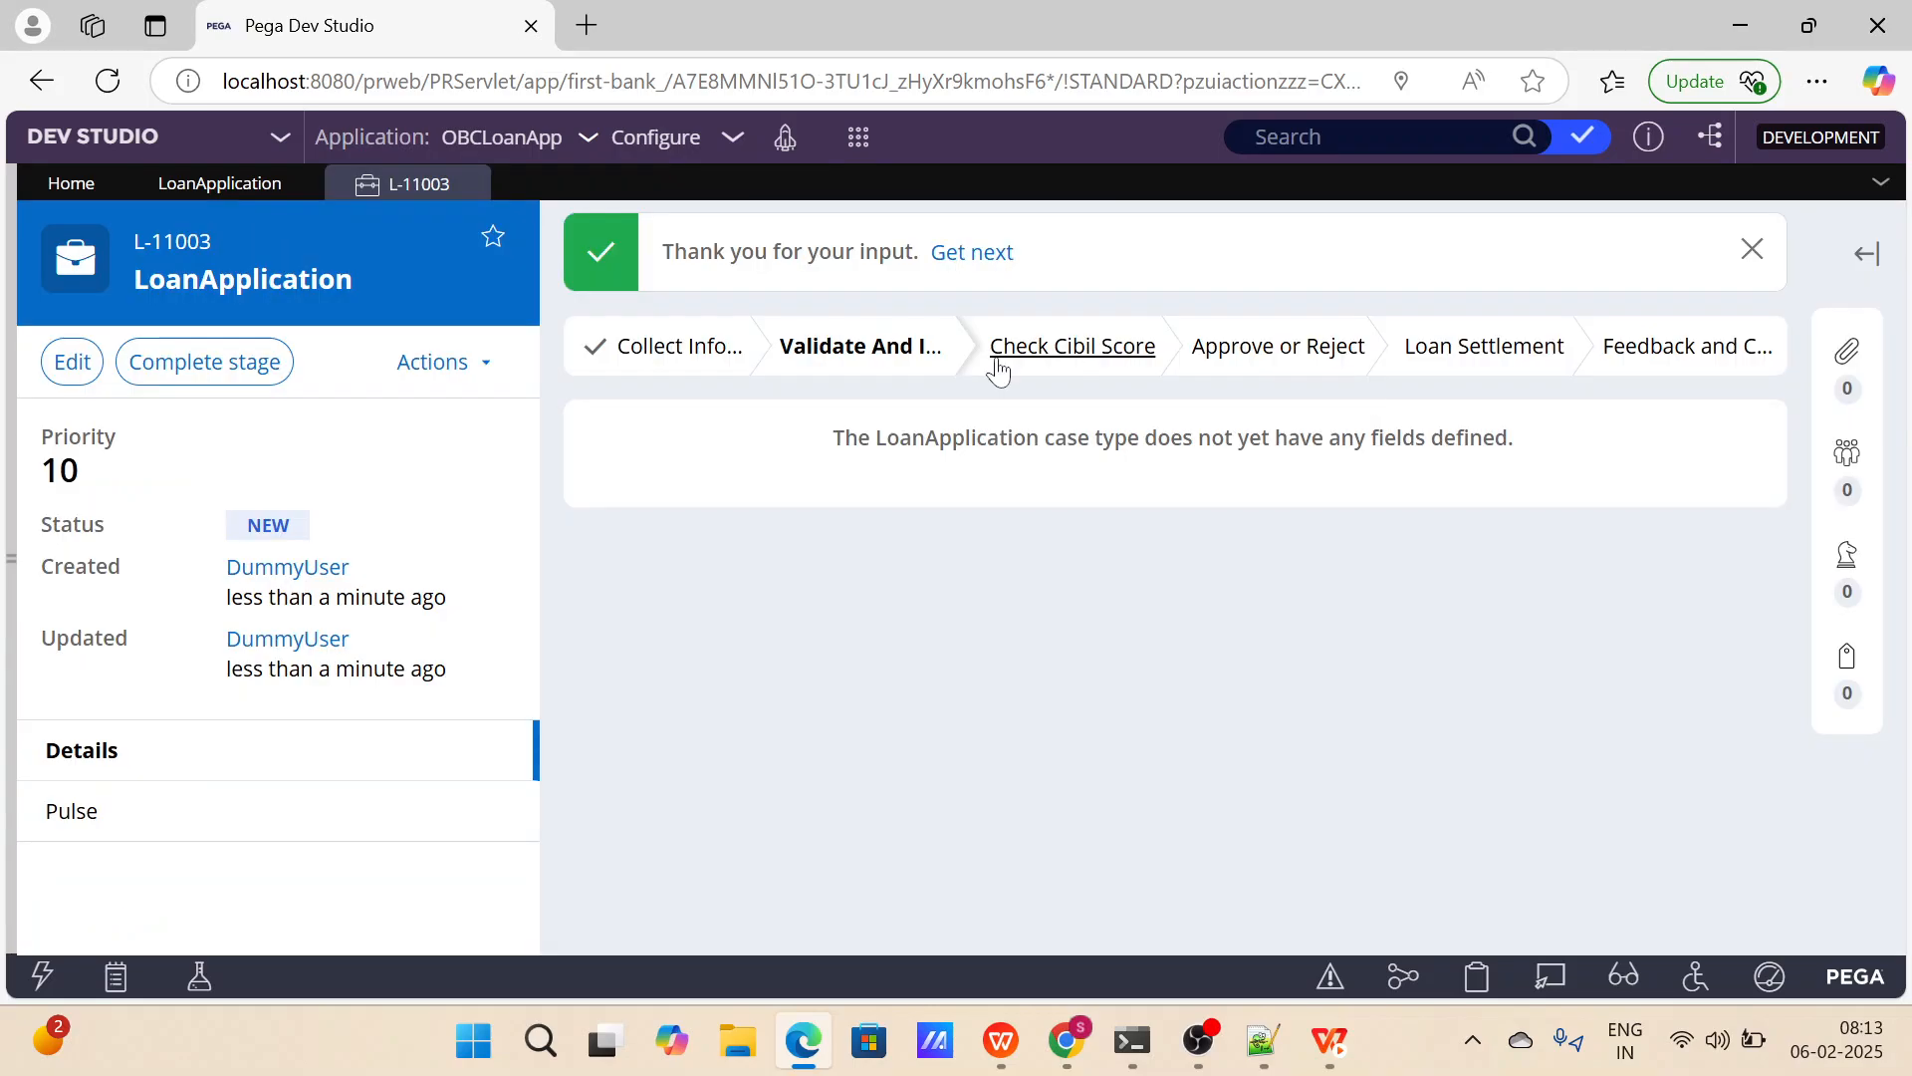
click(881, 349)
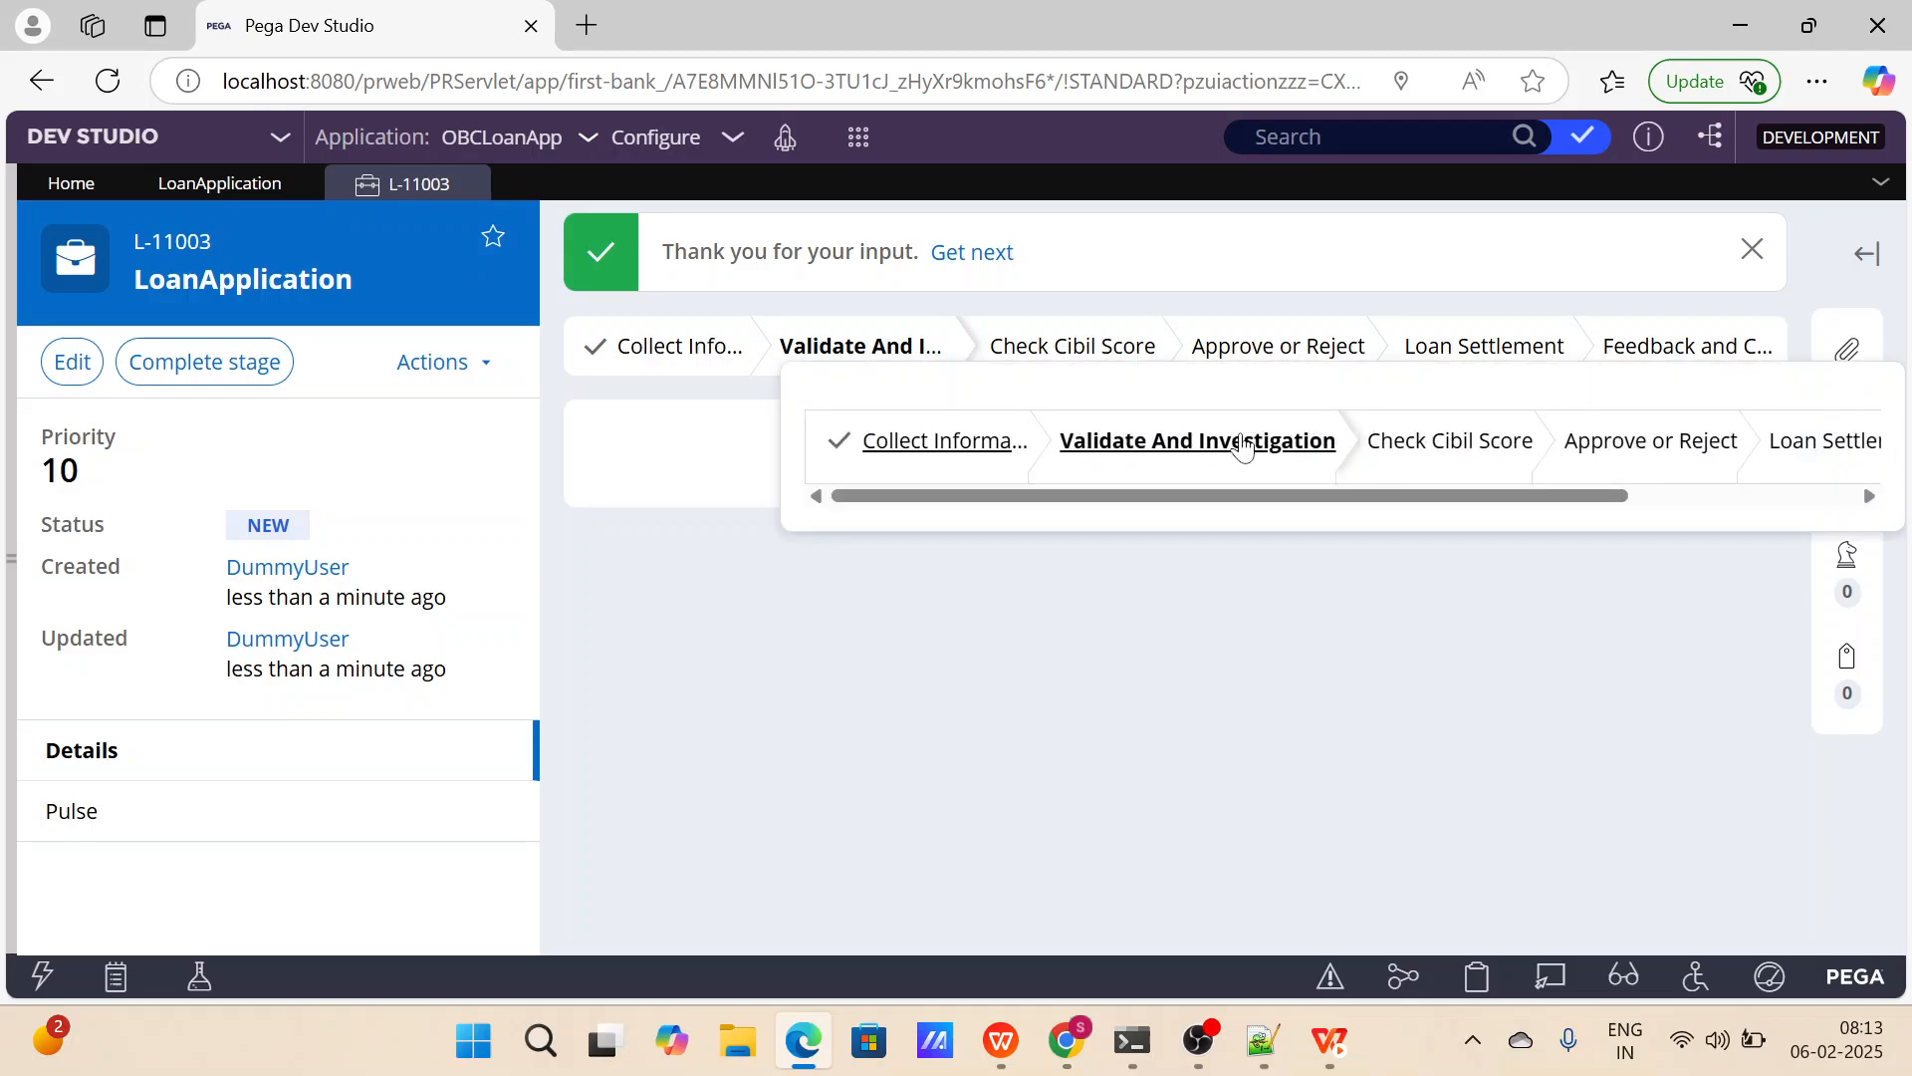
Set the Validate And Investigation and Check Cibil Score stages to automatically move to the next stage.
click(219, 184)
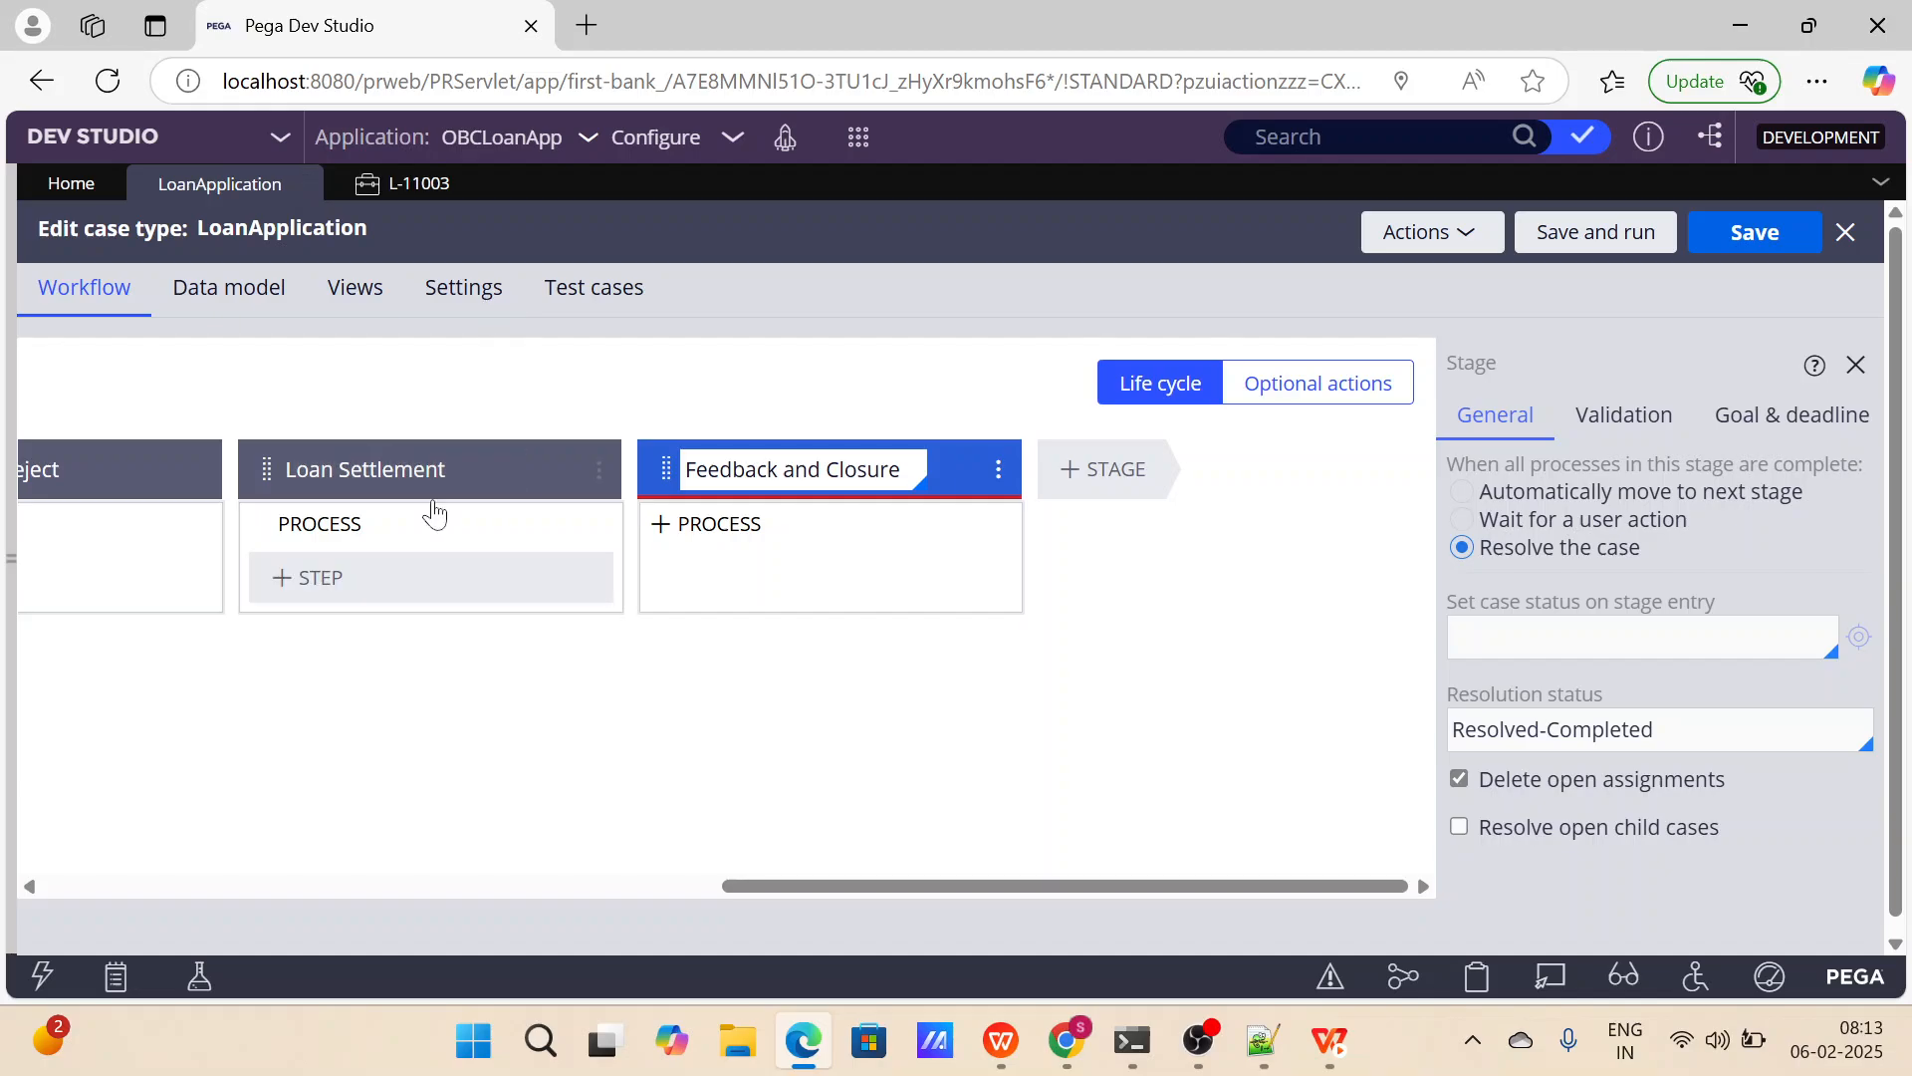
click(491, 488)
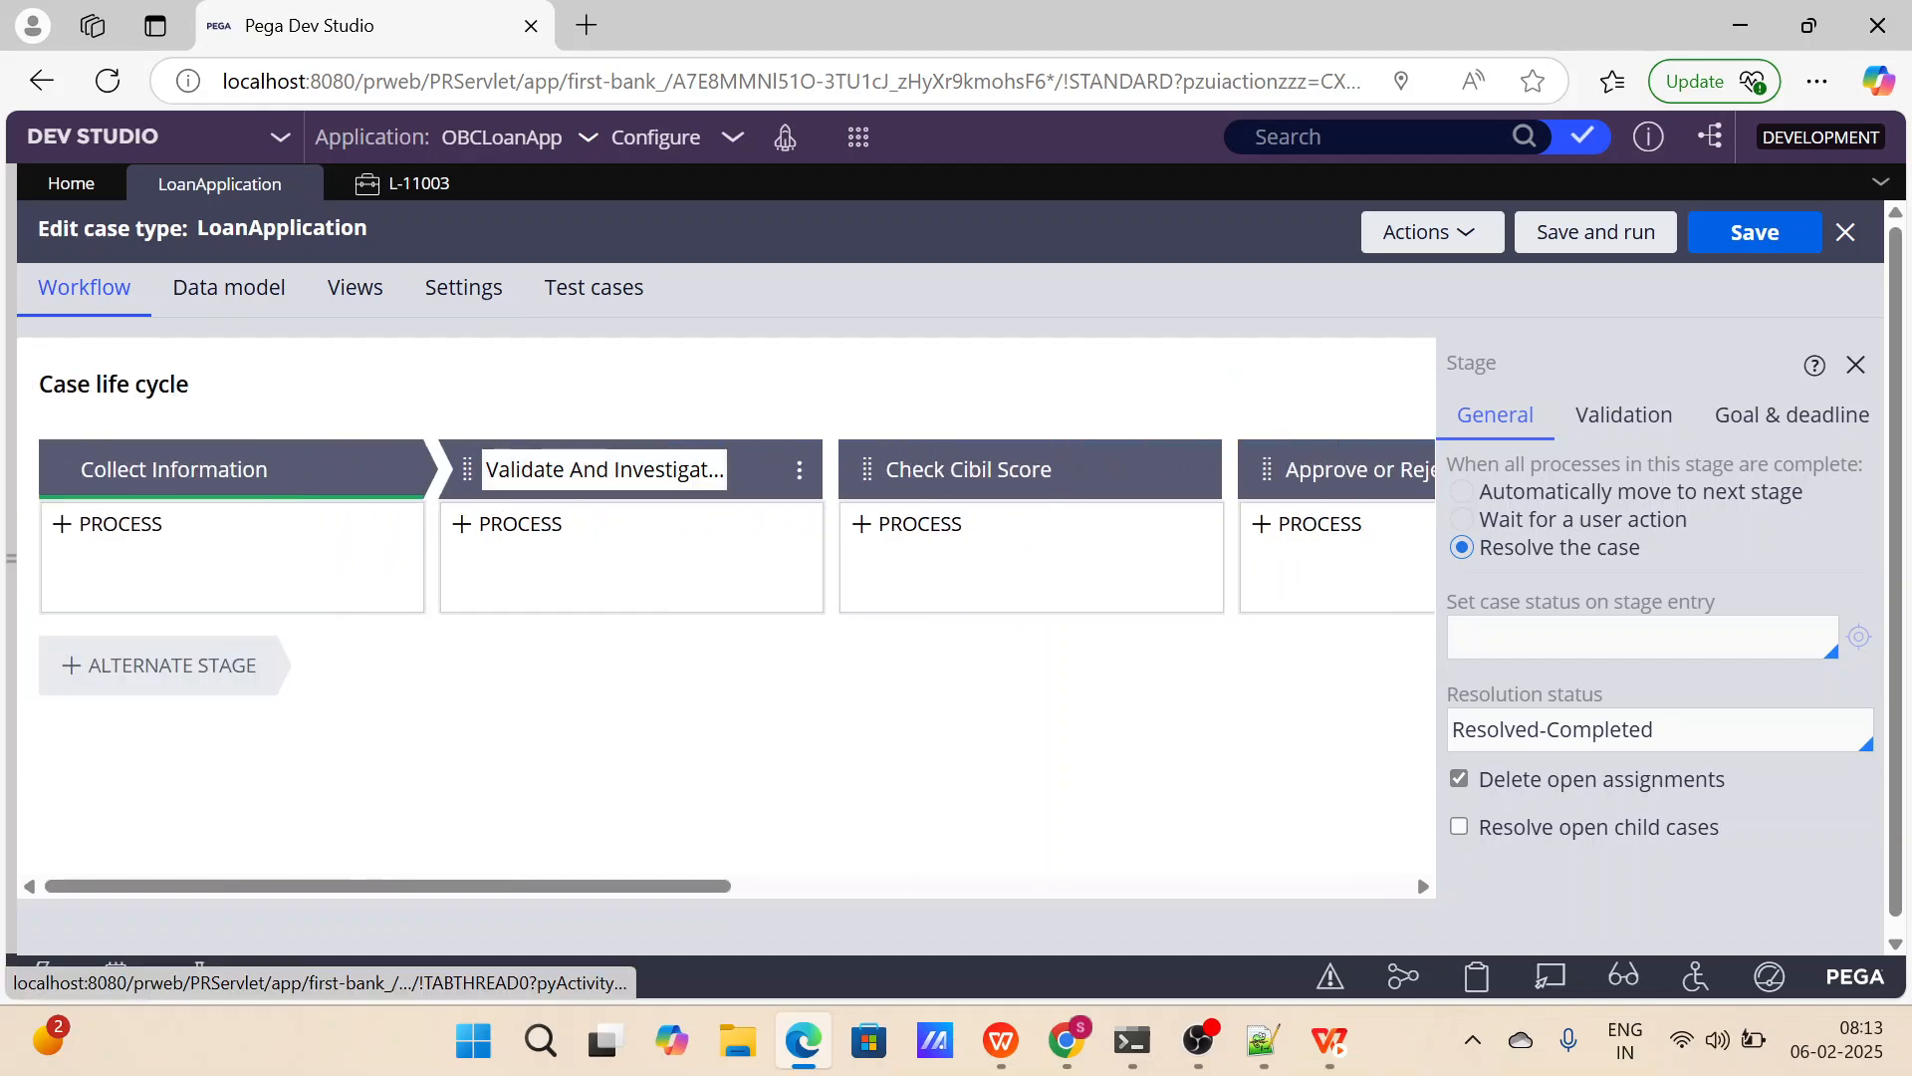
click(752, 484)
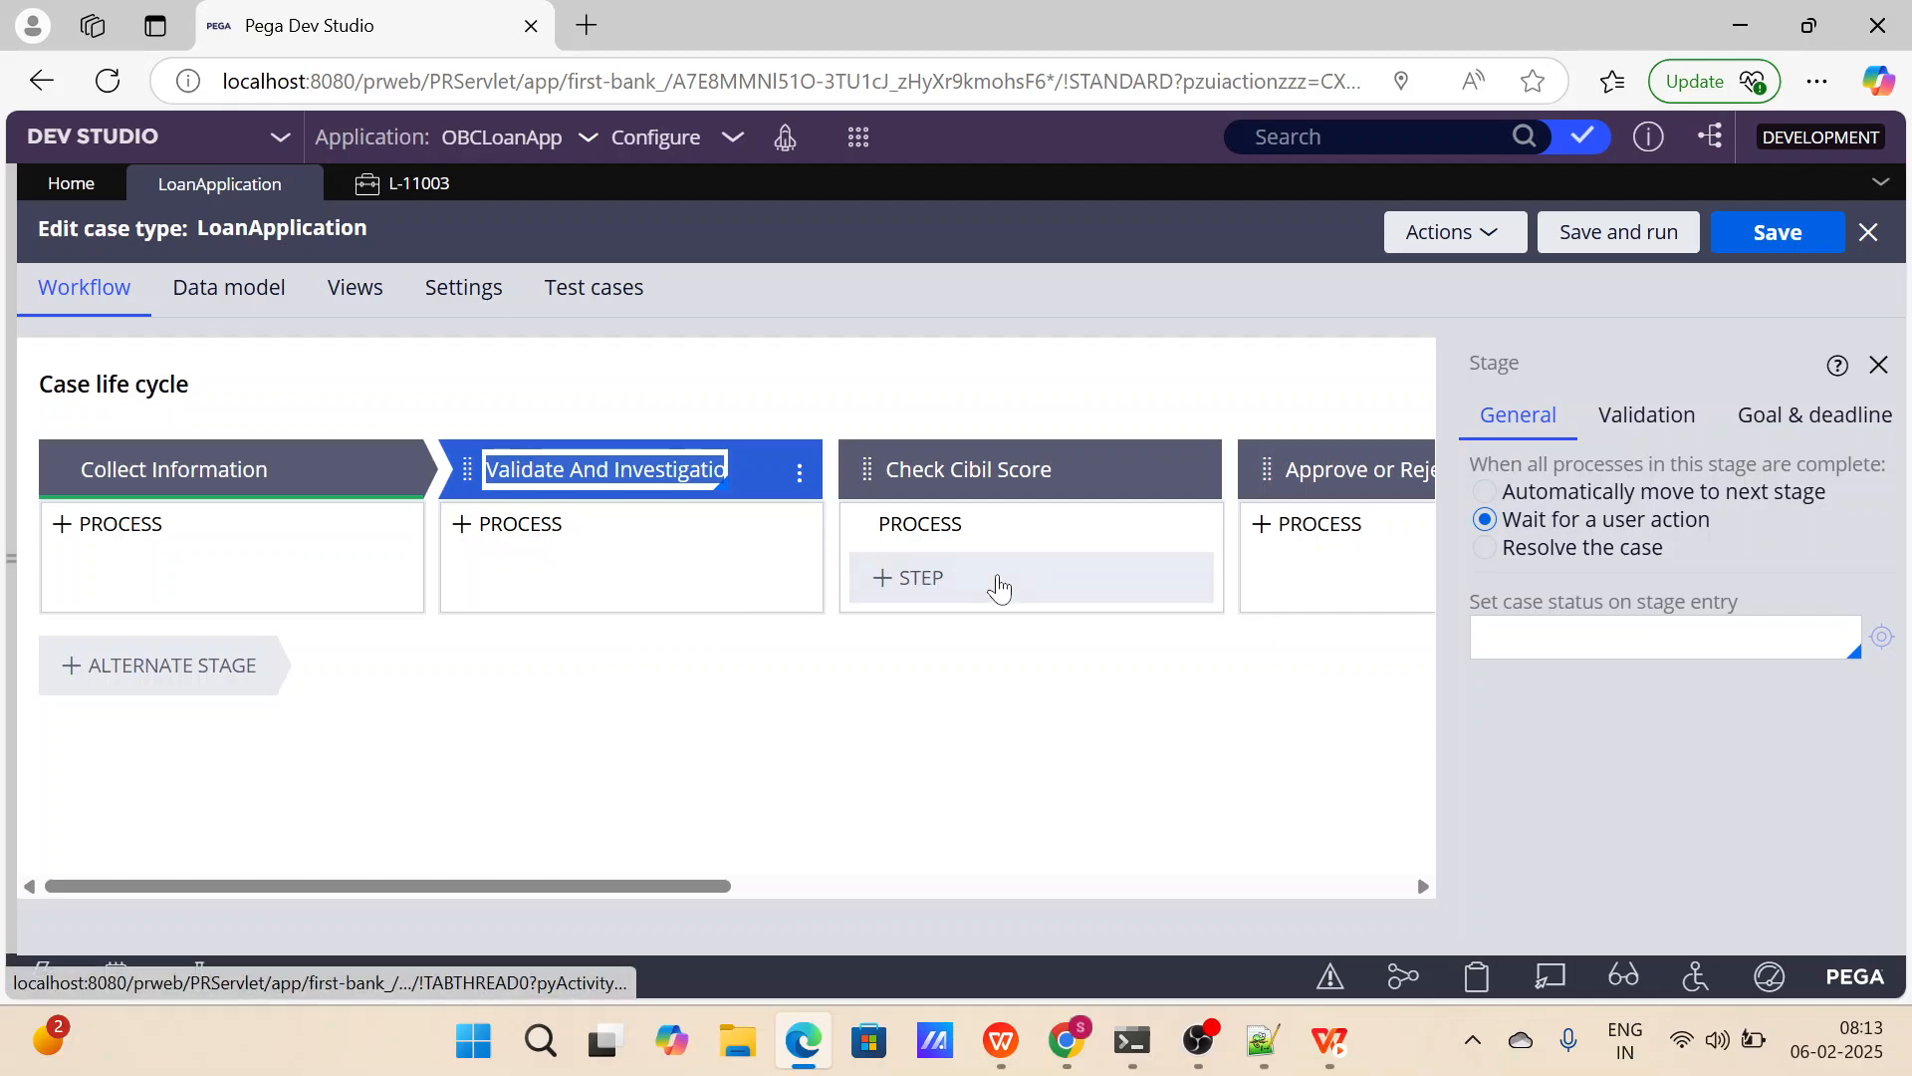
click(1484, 492)
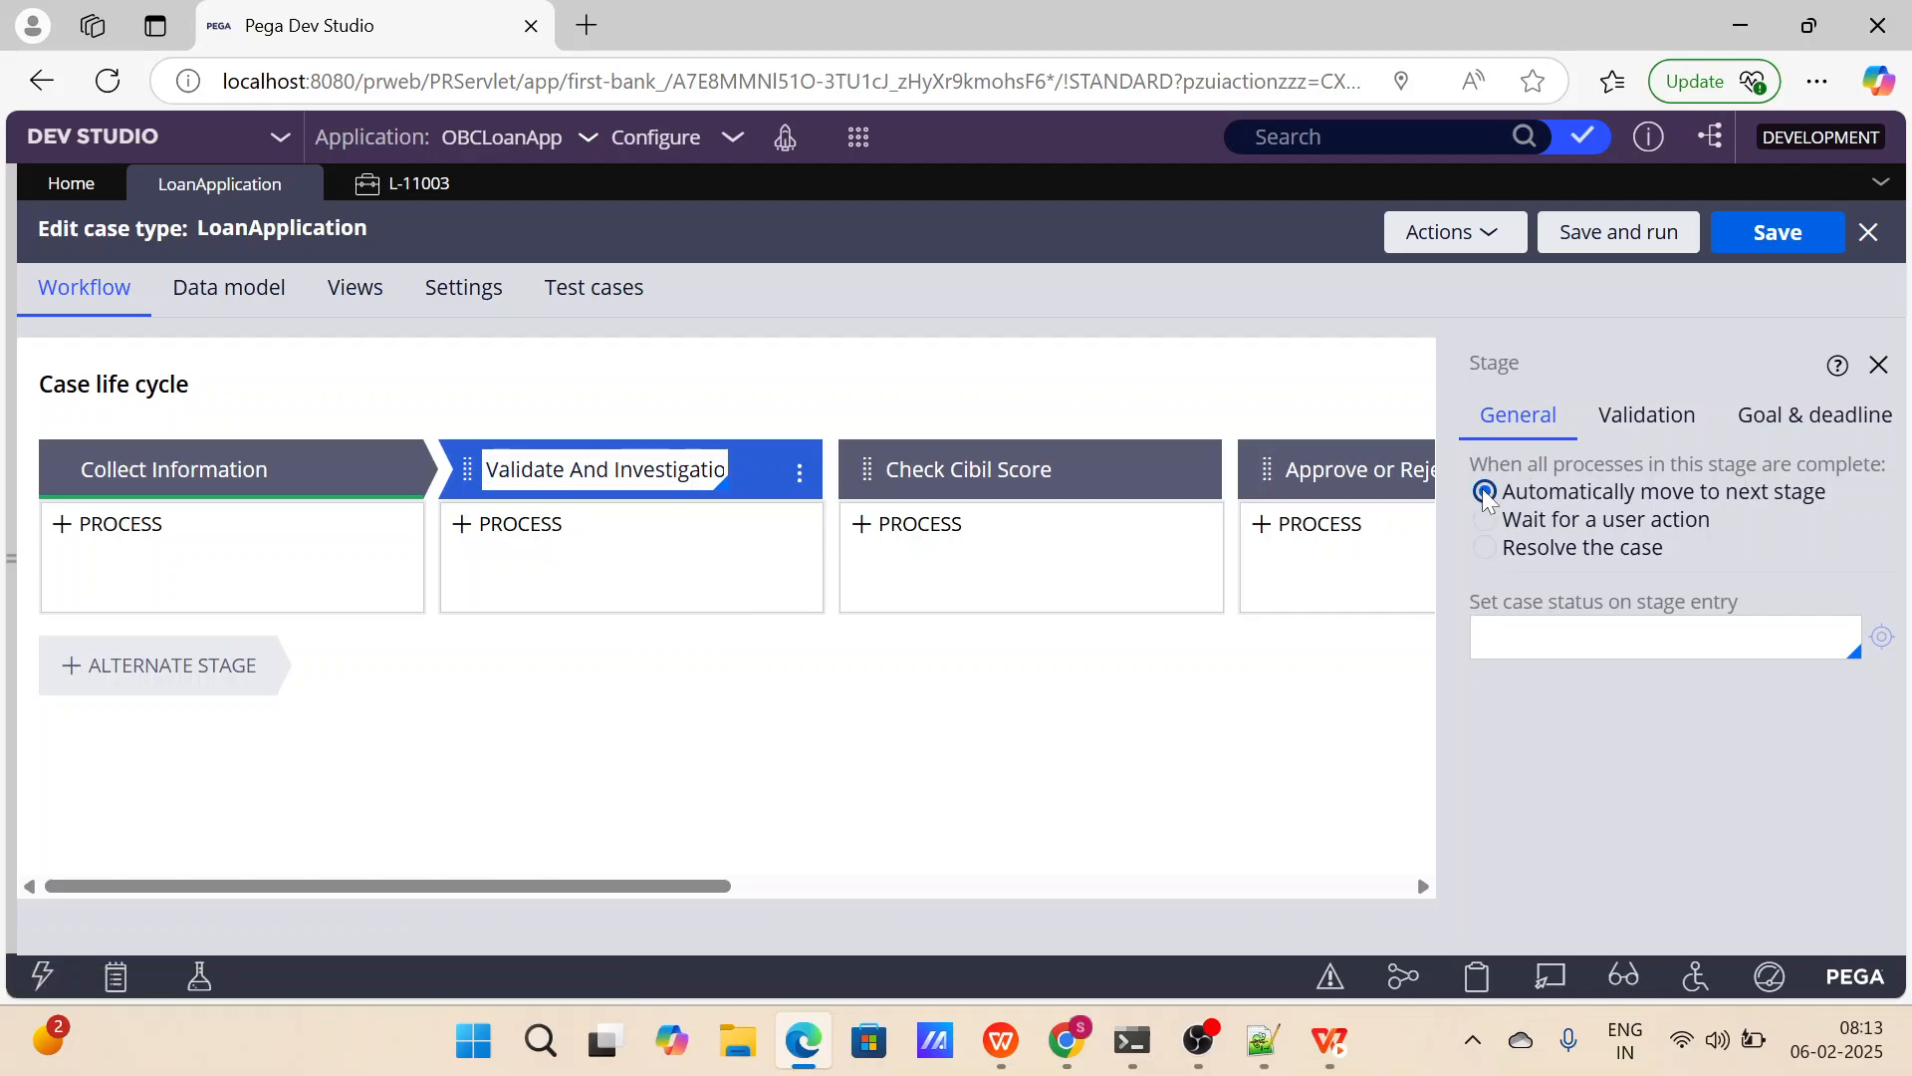
click(977, 469)
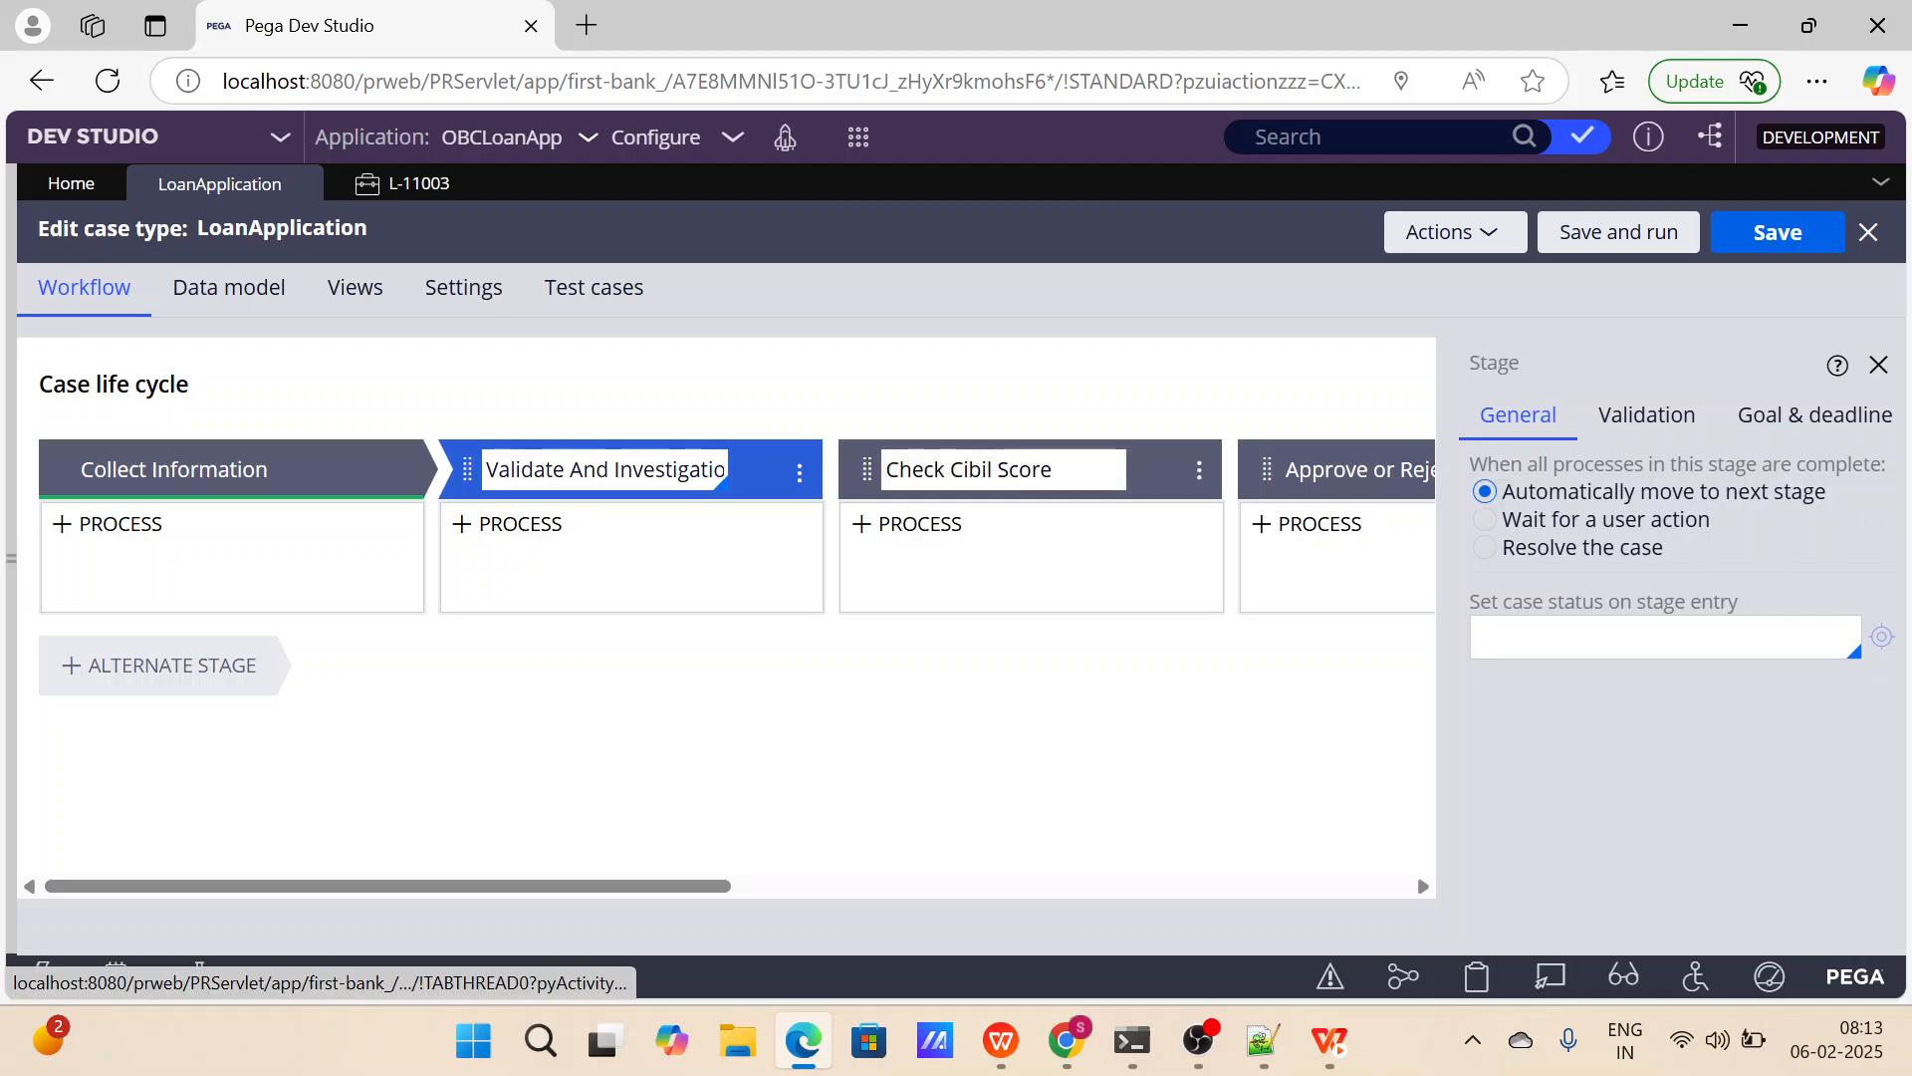
click(1504, 492)
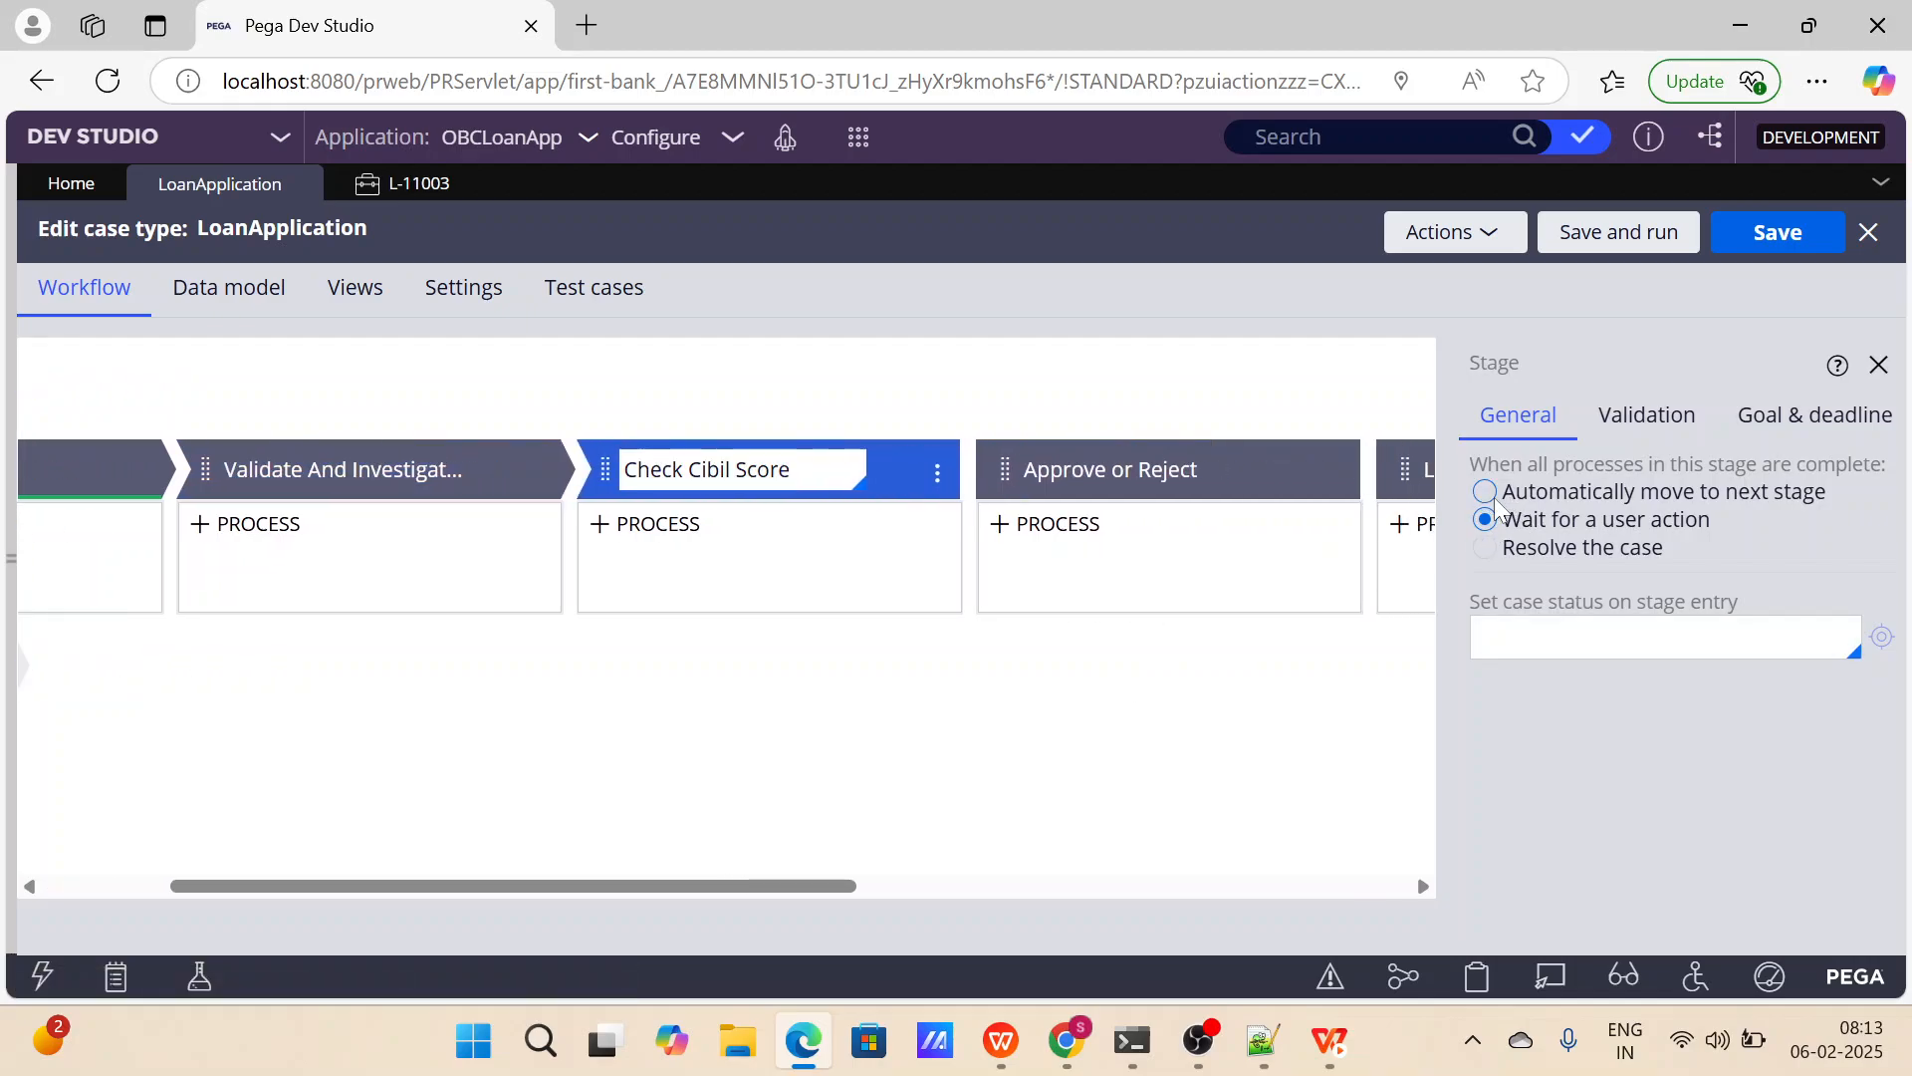
Set the Approve or Reject and Loan Settlement stages to automatically move to the next stage.
click(737, 469)
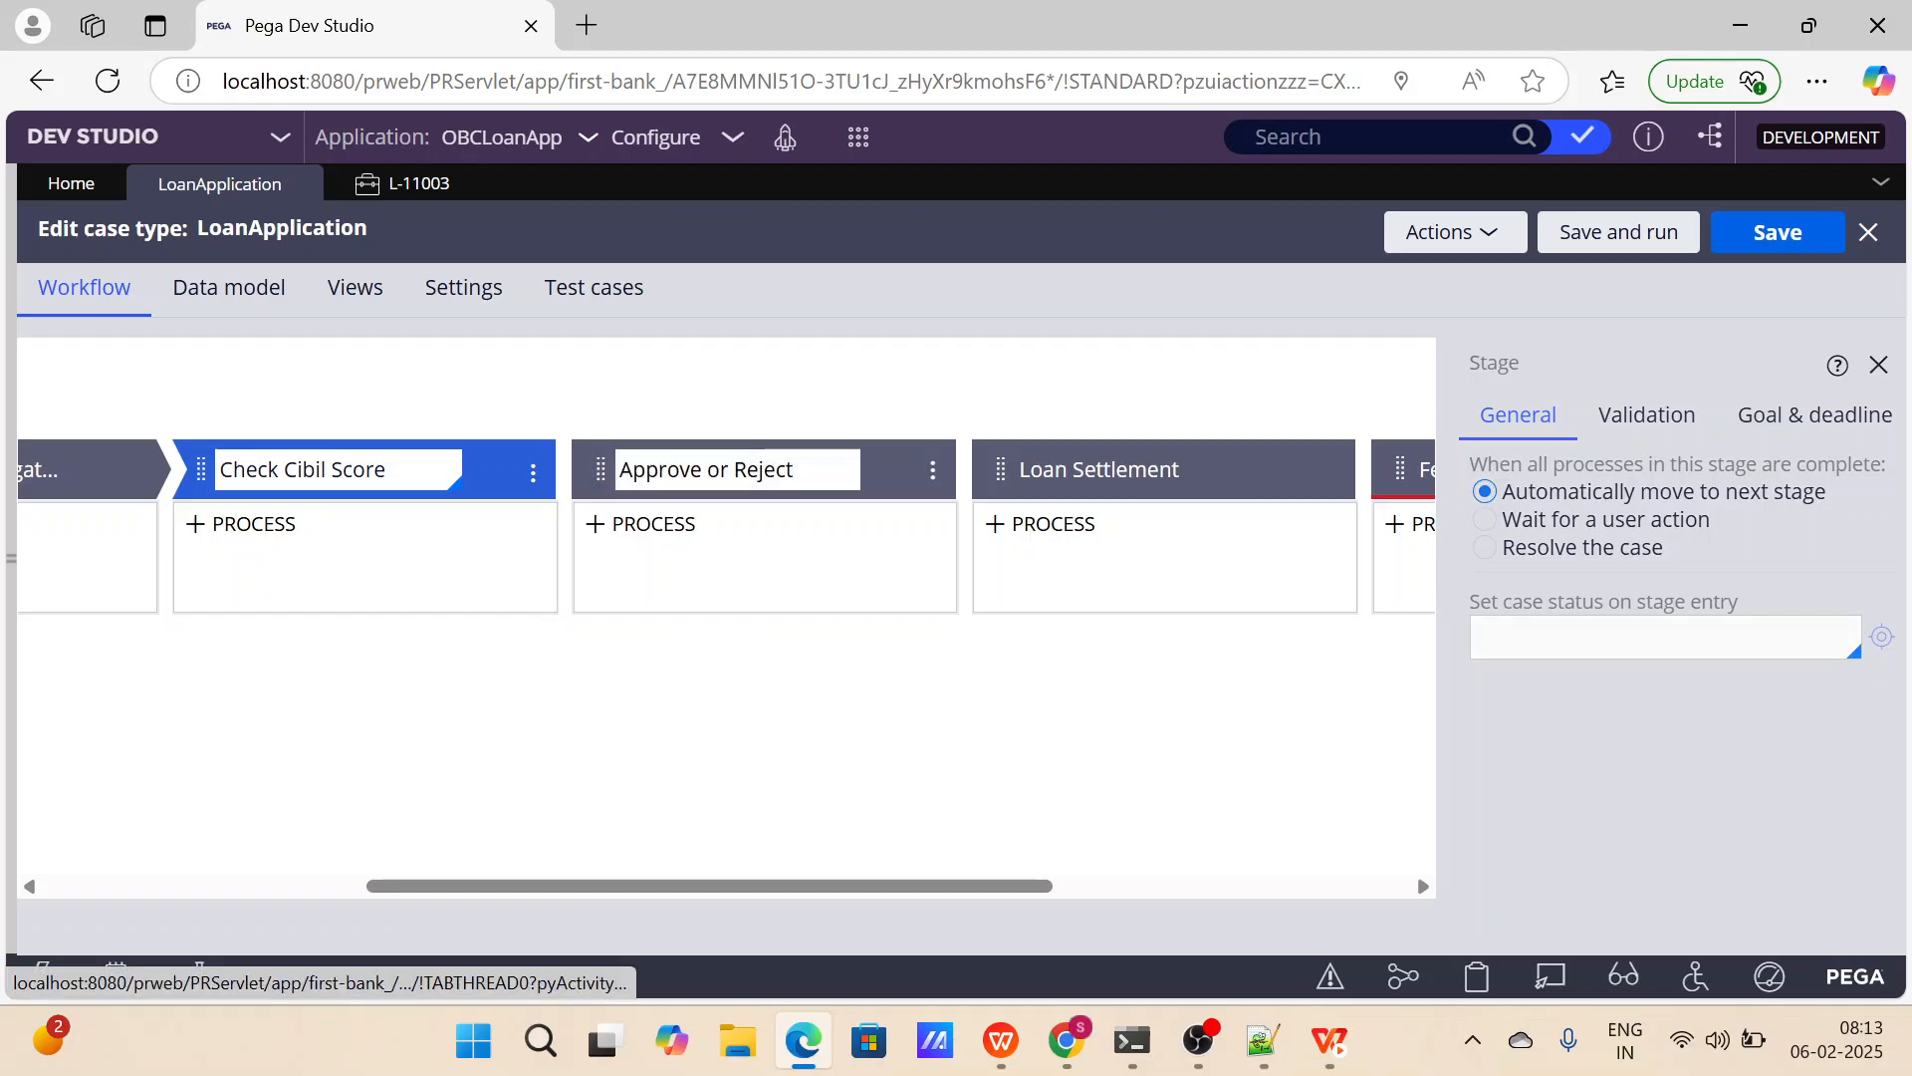
click(1481, 492)
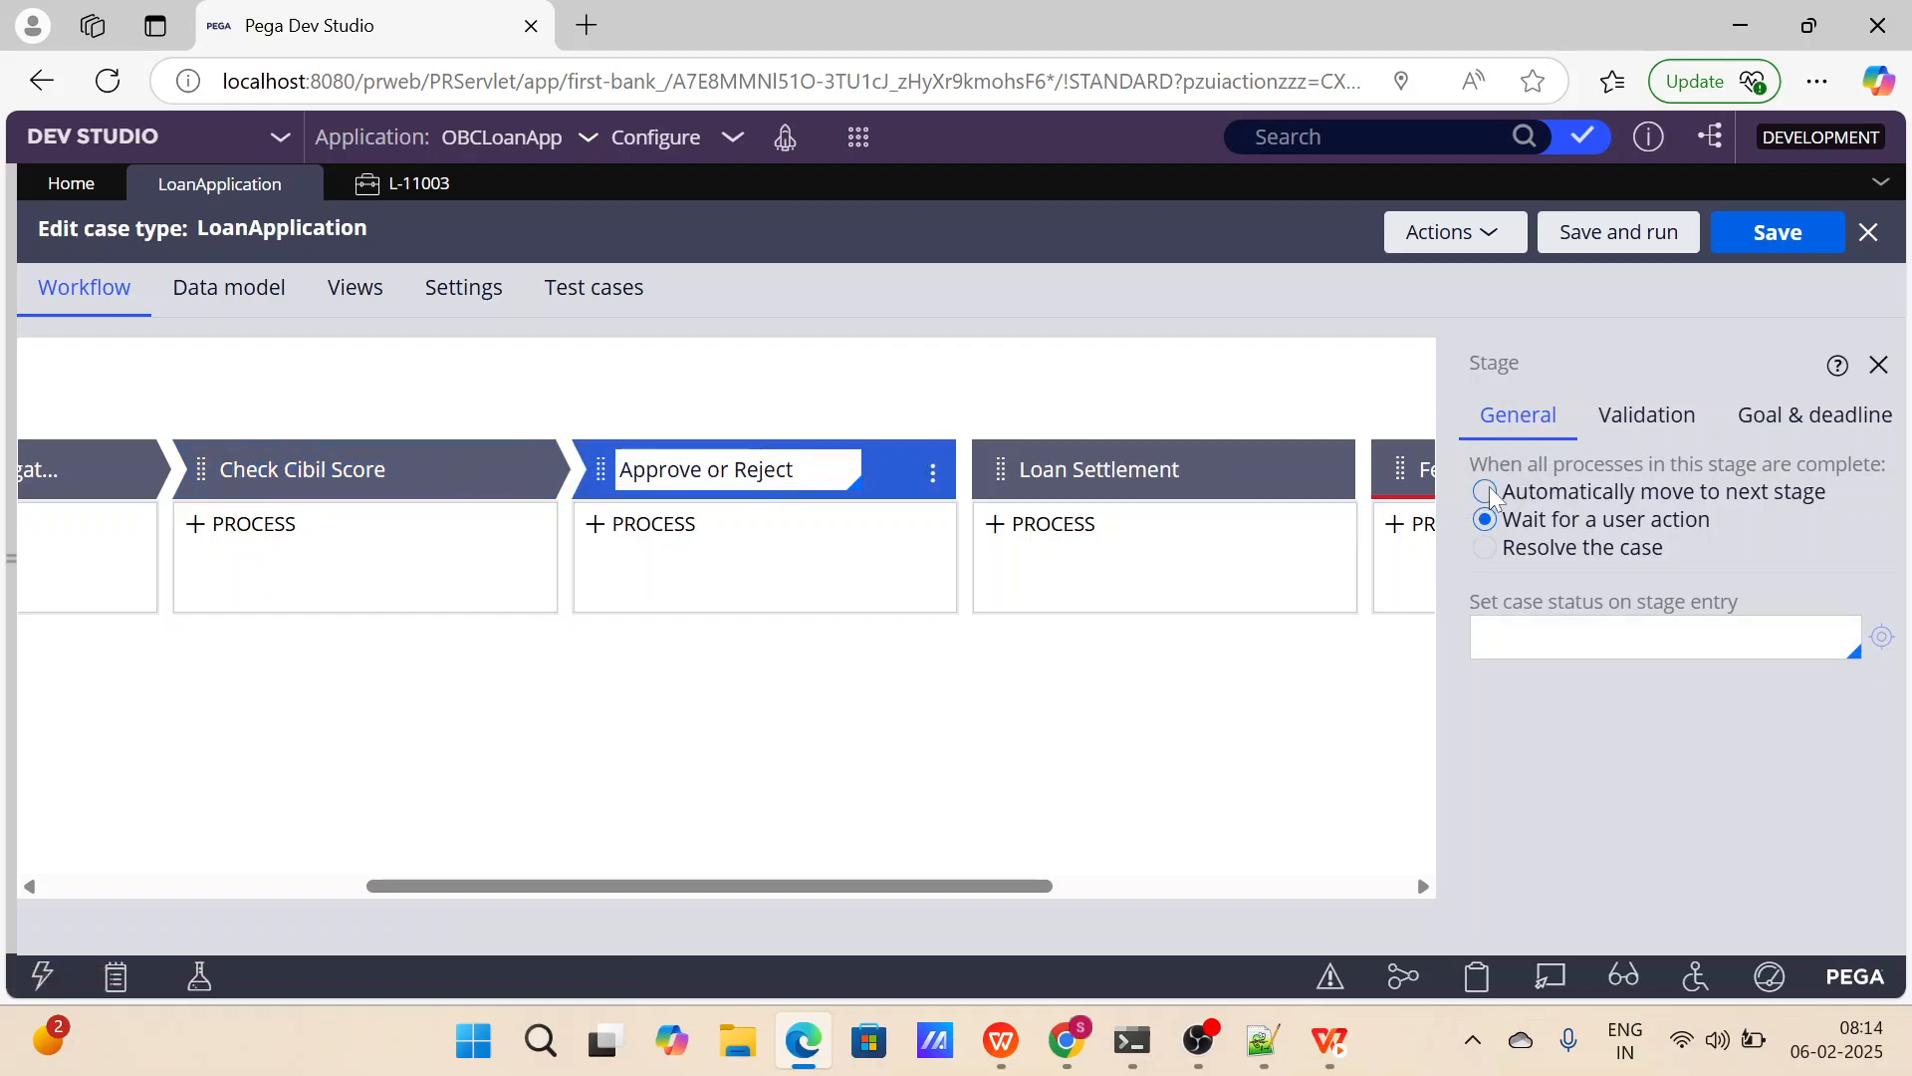
click(1488, 489)
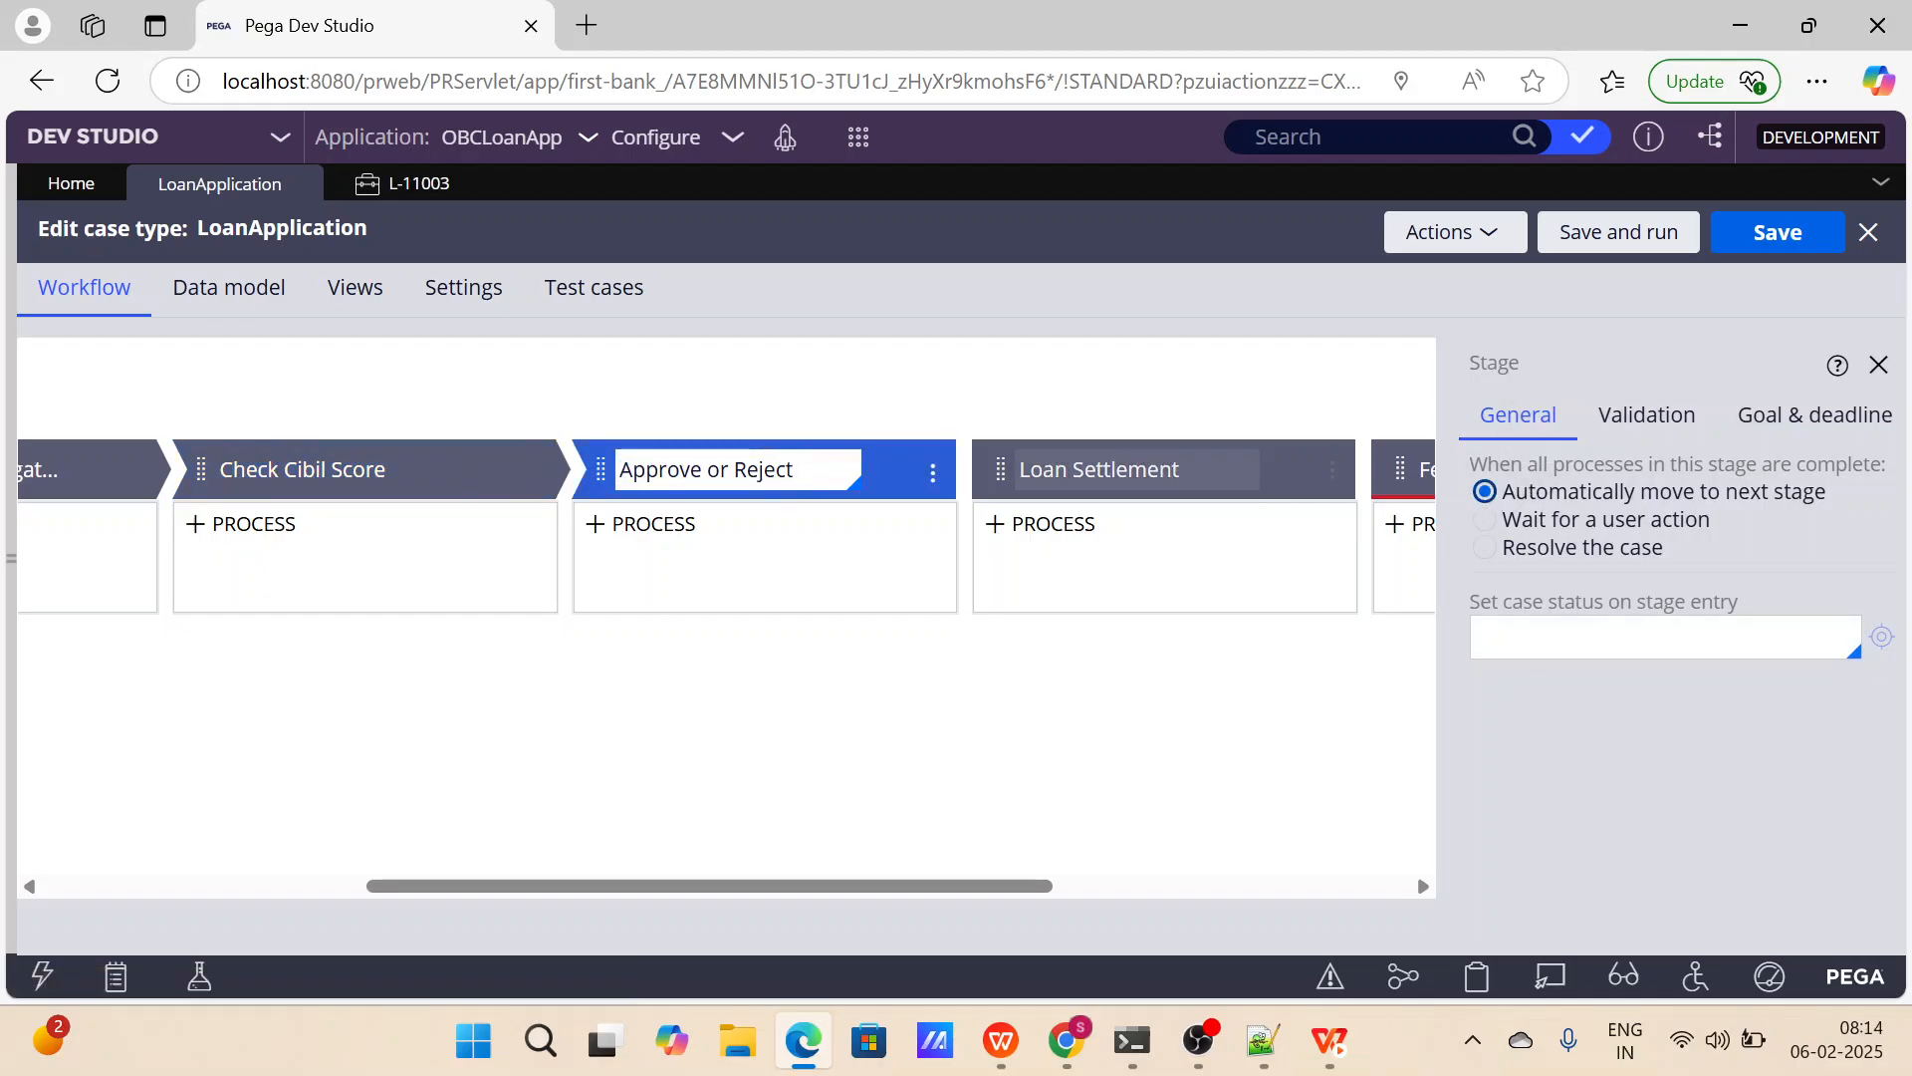
click(1503, 486)
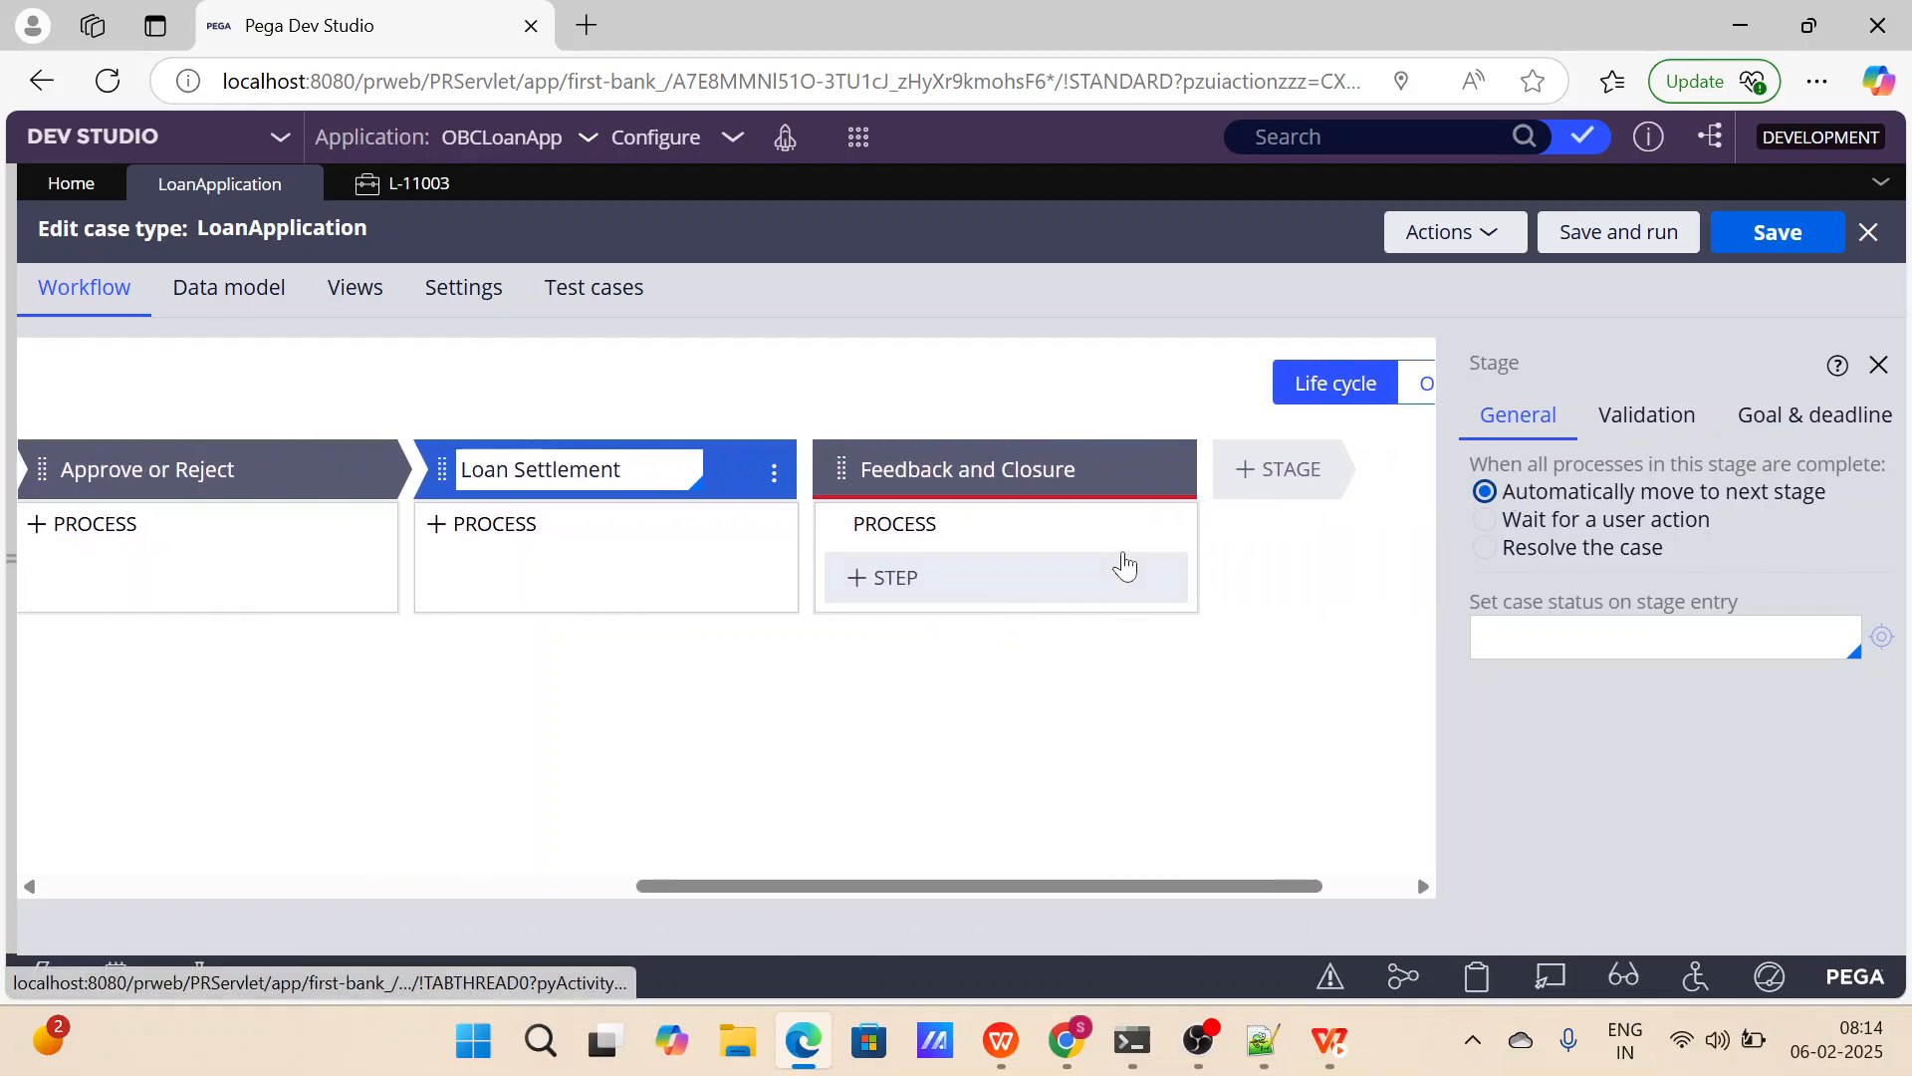
Check the Feedback and Closure stage's completion option, save the LoanApplication case type and run a new case.
click(1110, 469)
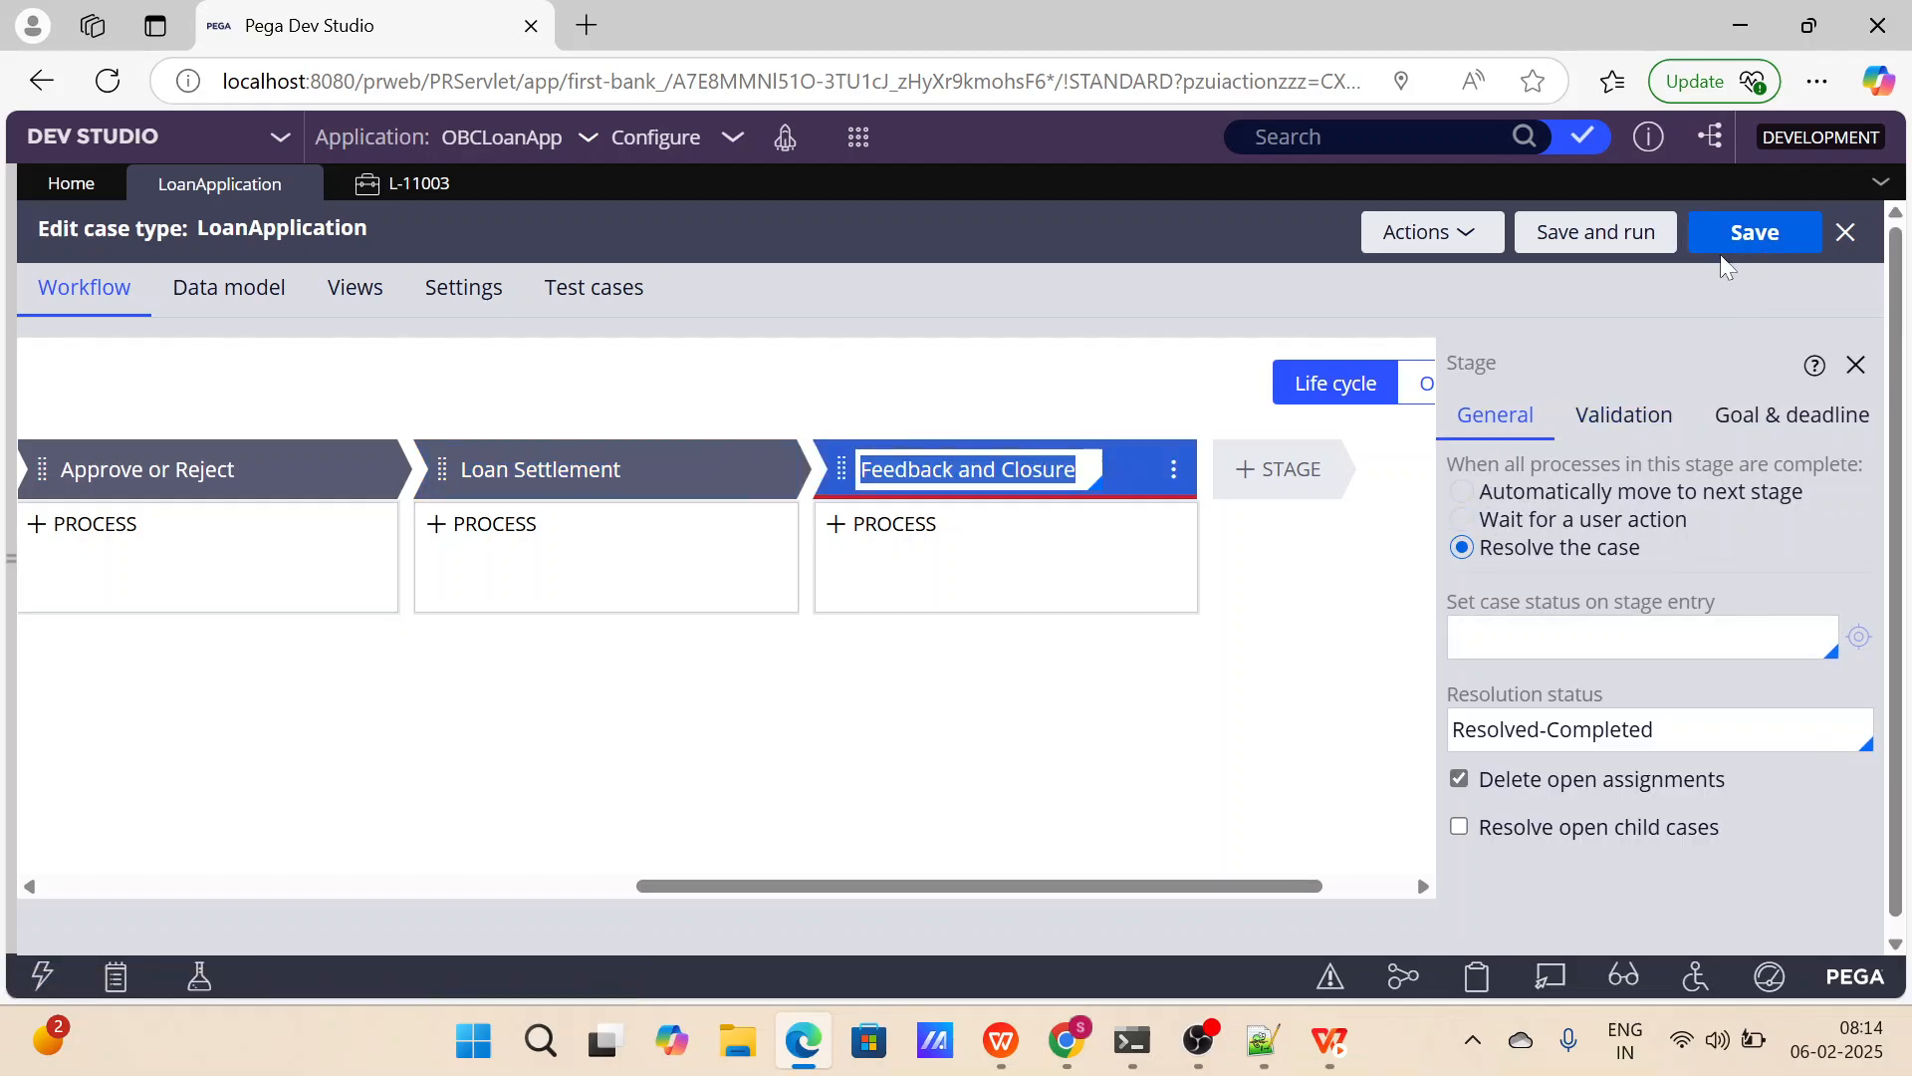
click(1750, 234)
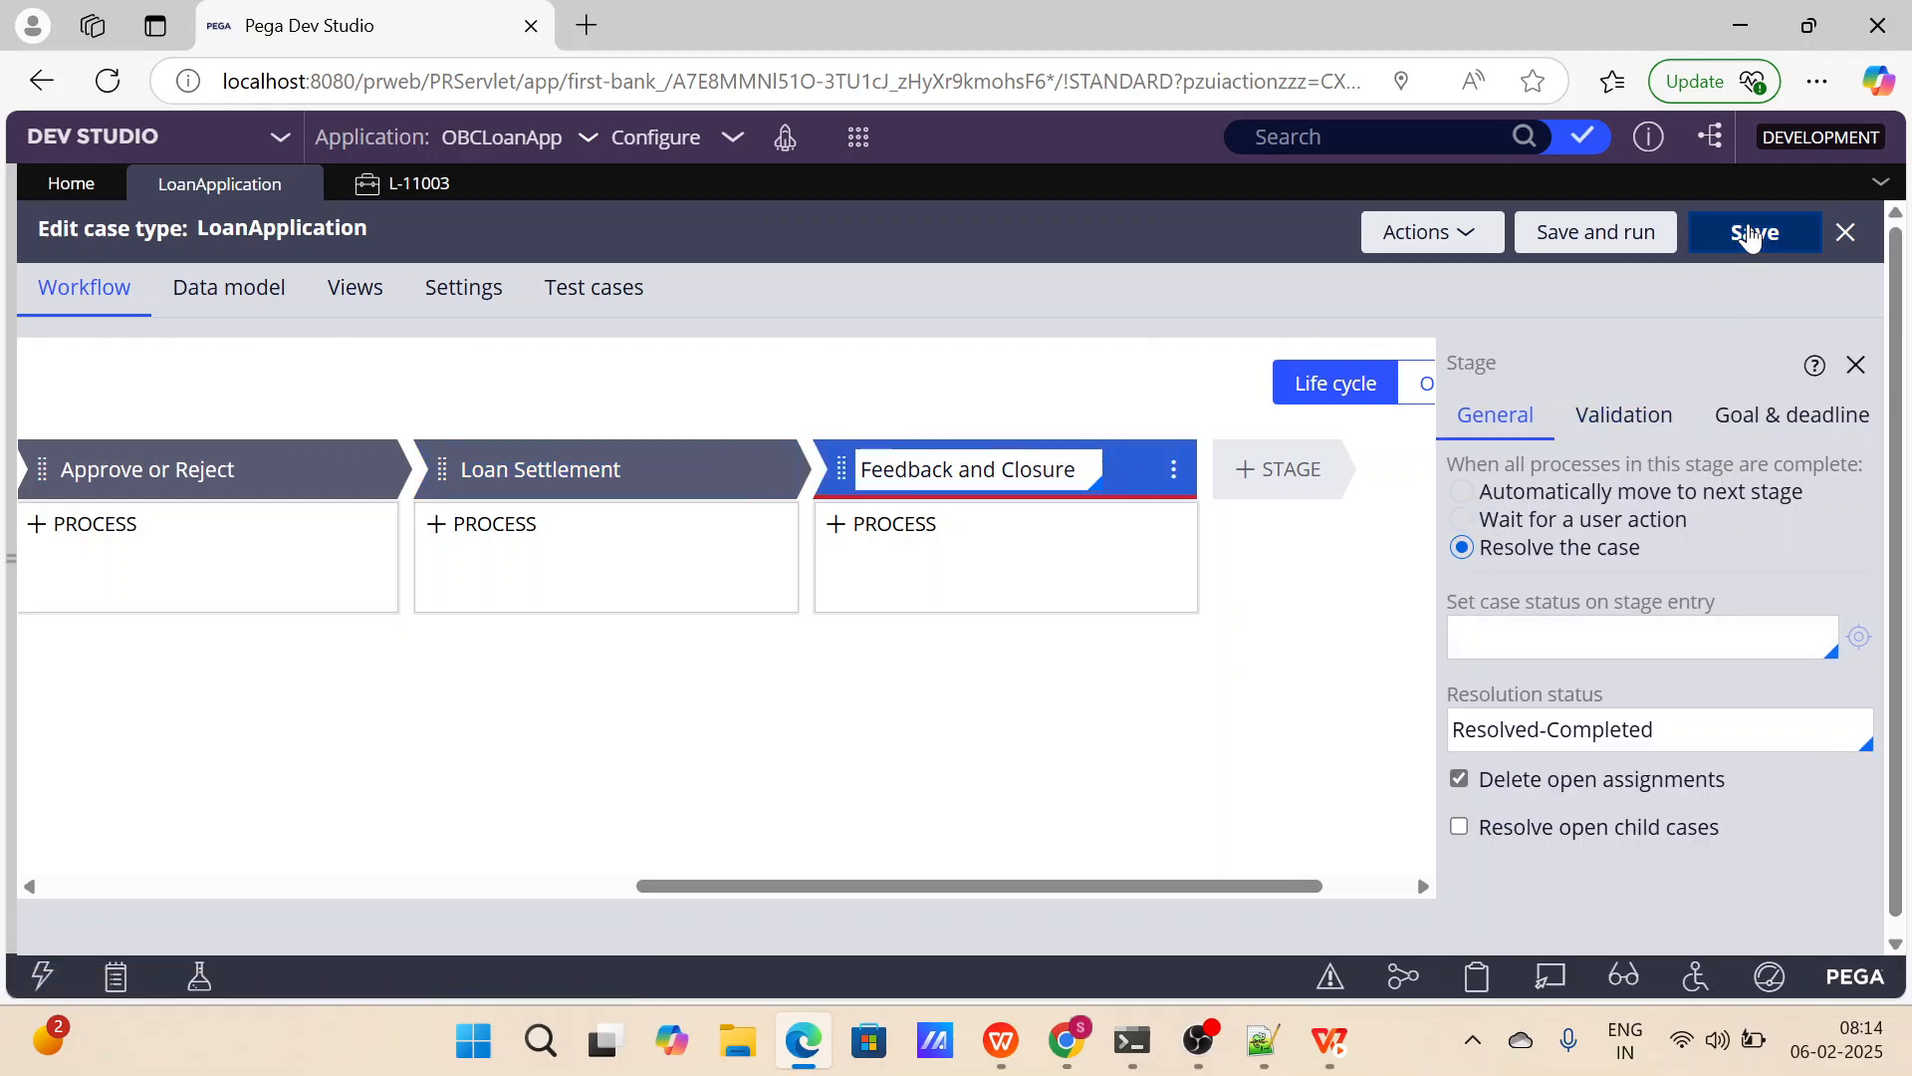
click(1633, 251)
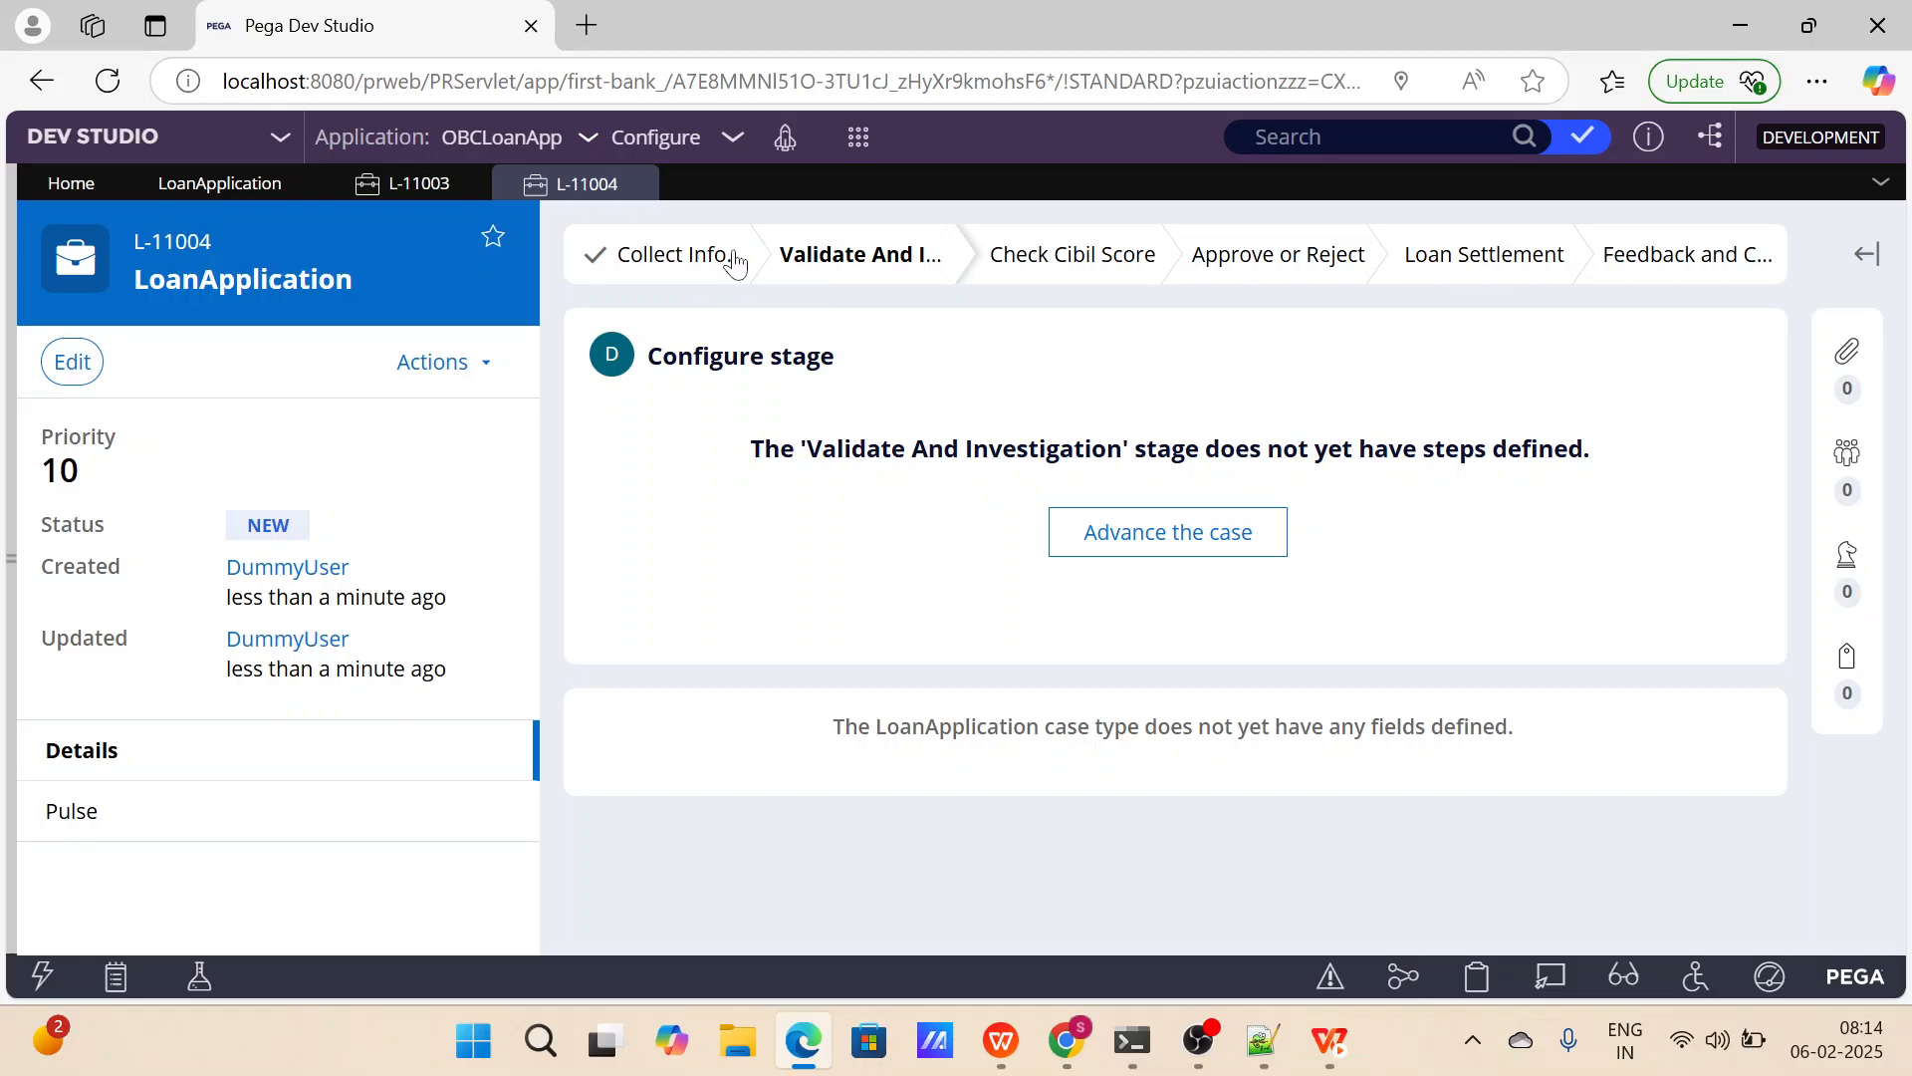
Advance the new LoanApplication case from Validate And Investigation through its remaining stages and check its final status.
click(1144, 550)
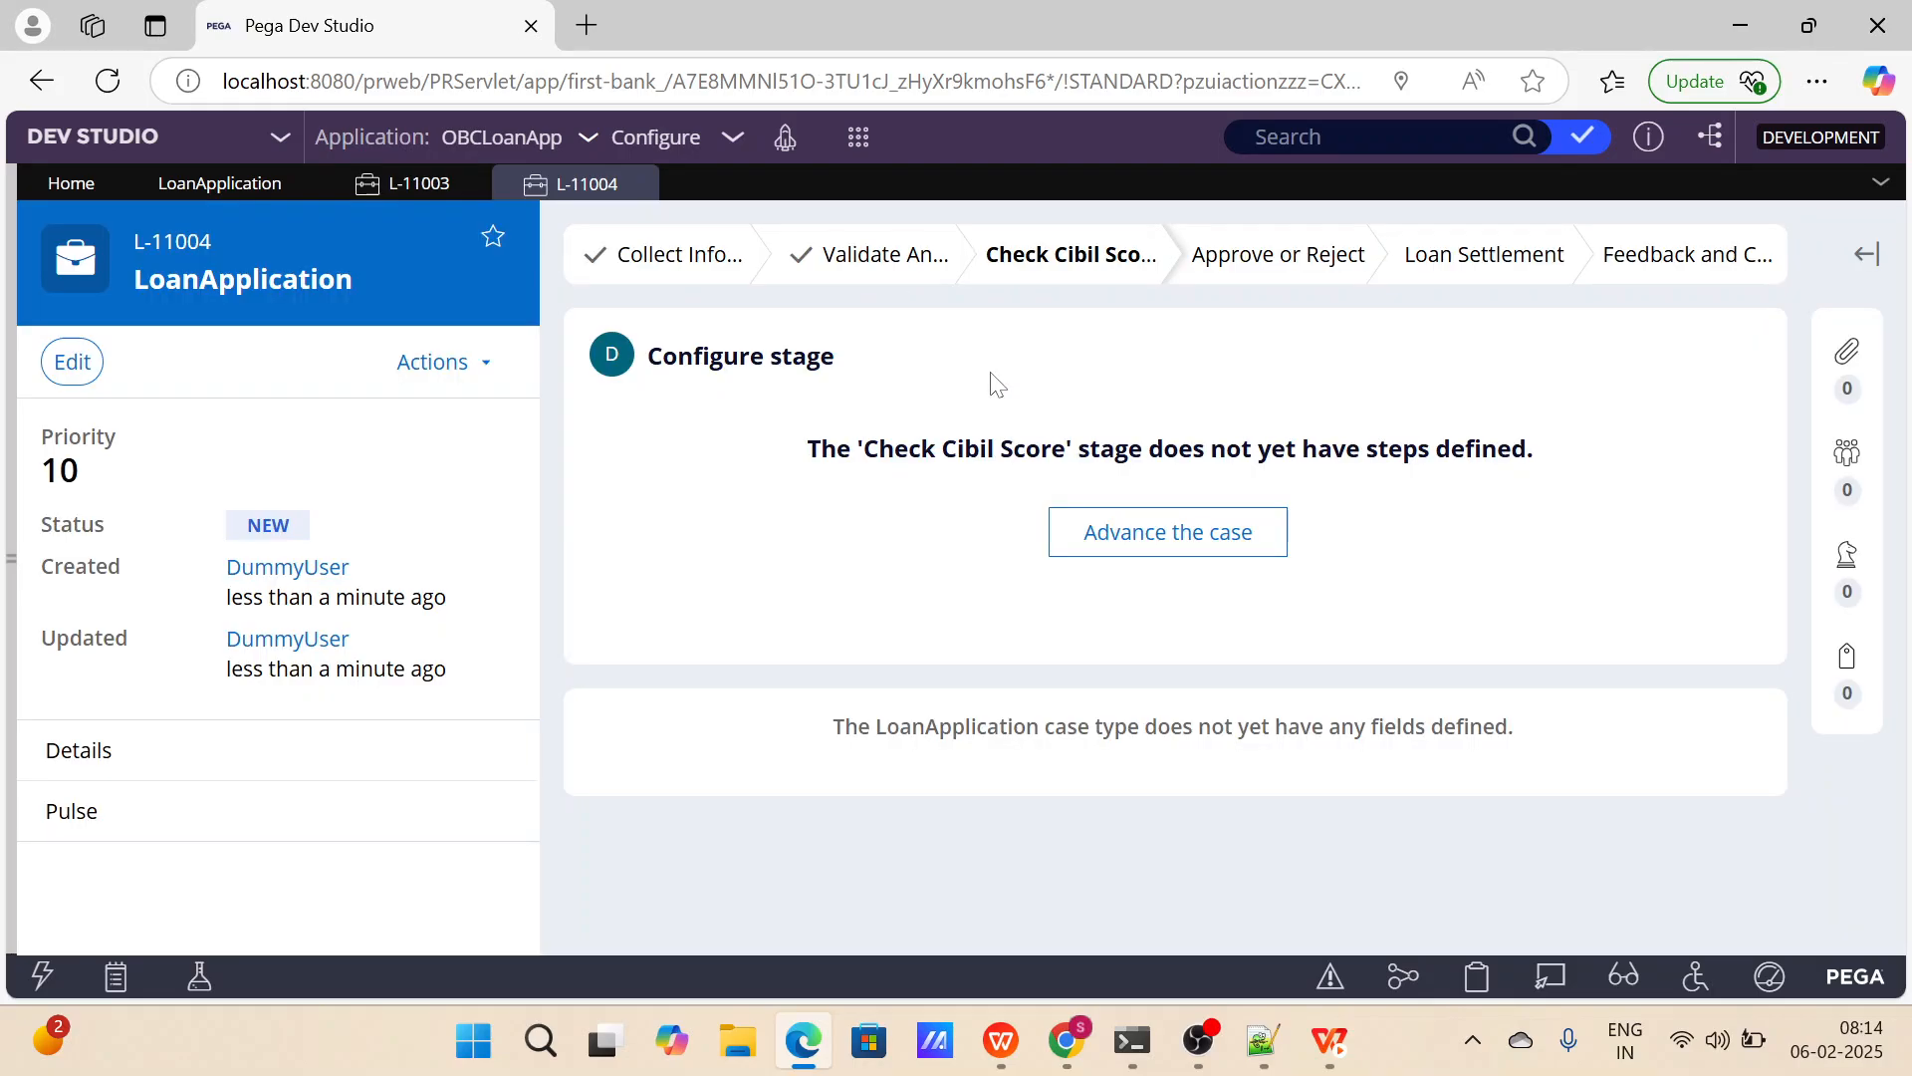
click(1126, 529)
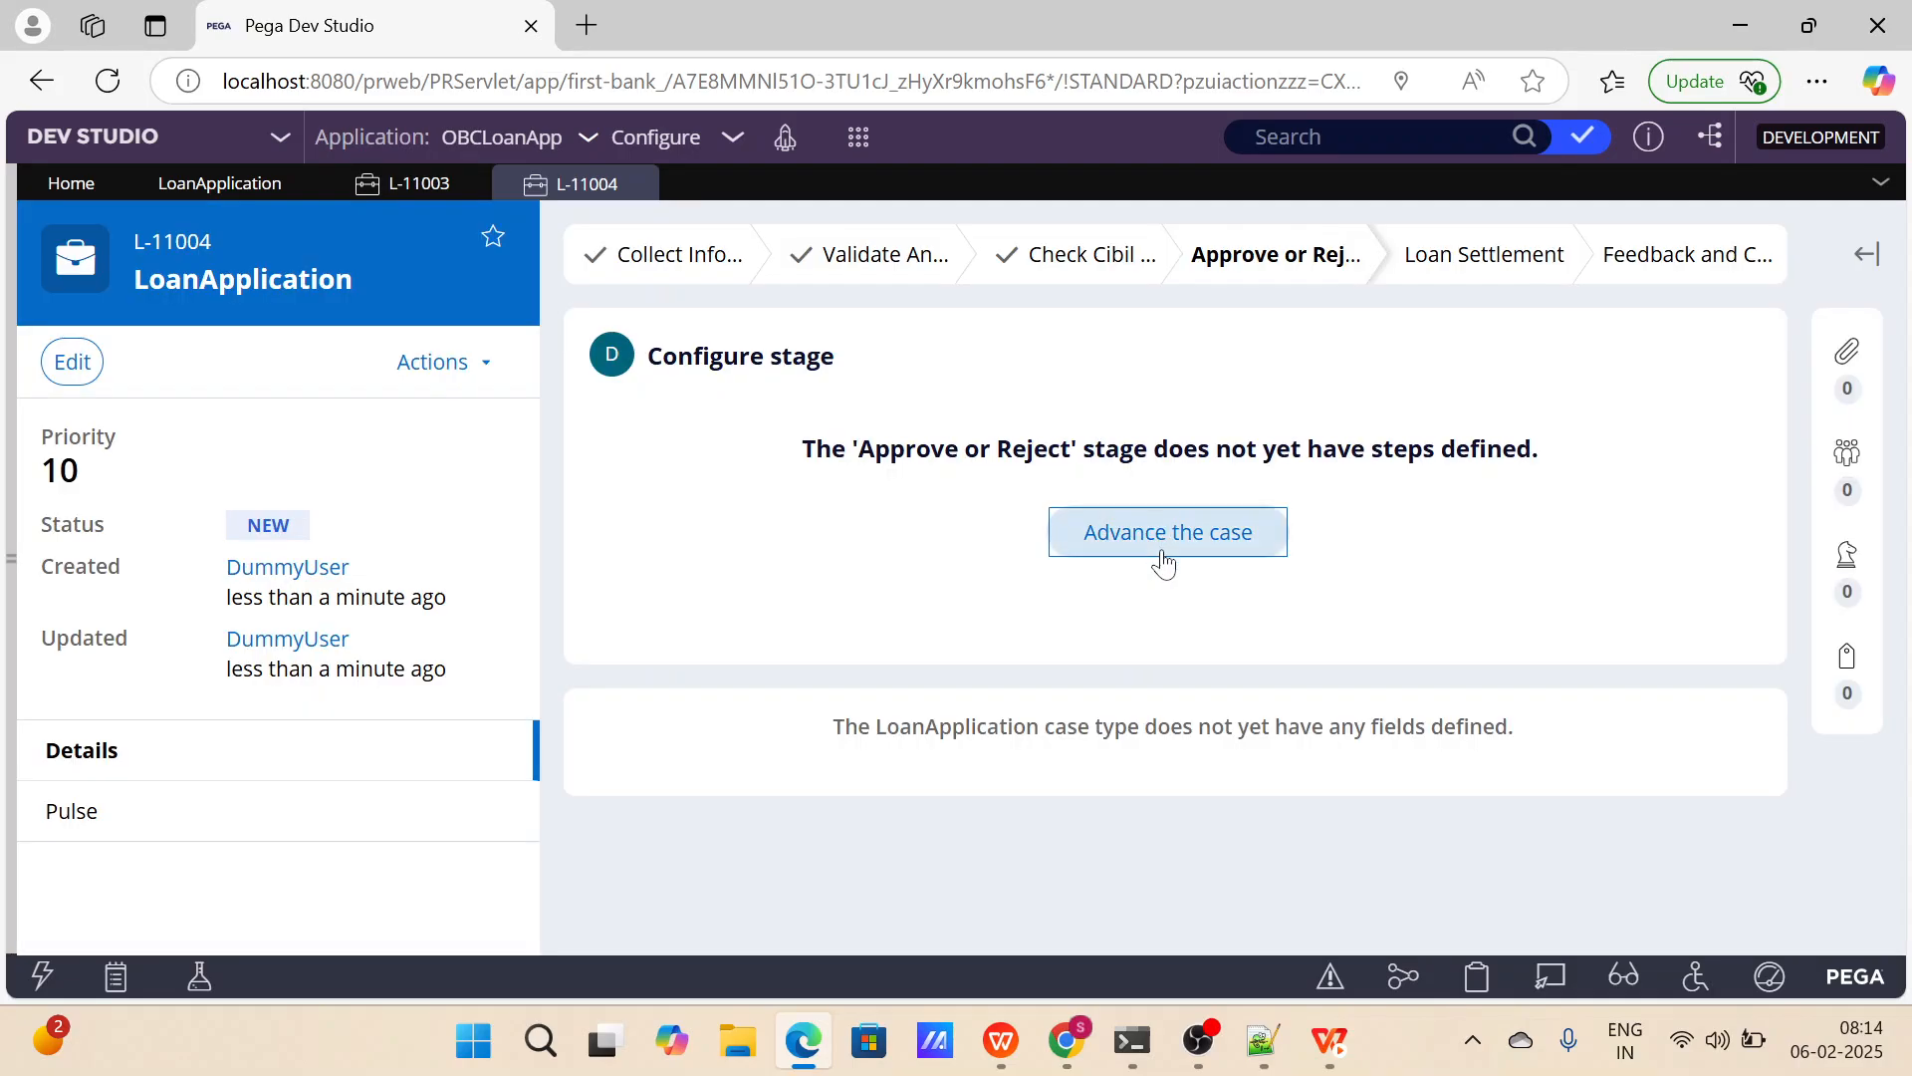
click(1163, 558)
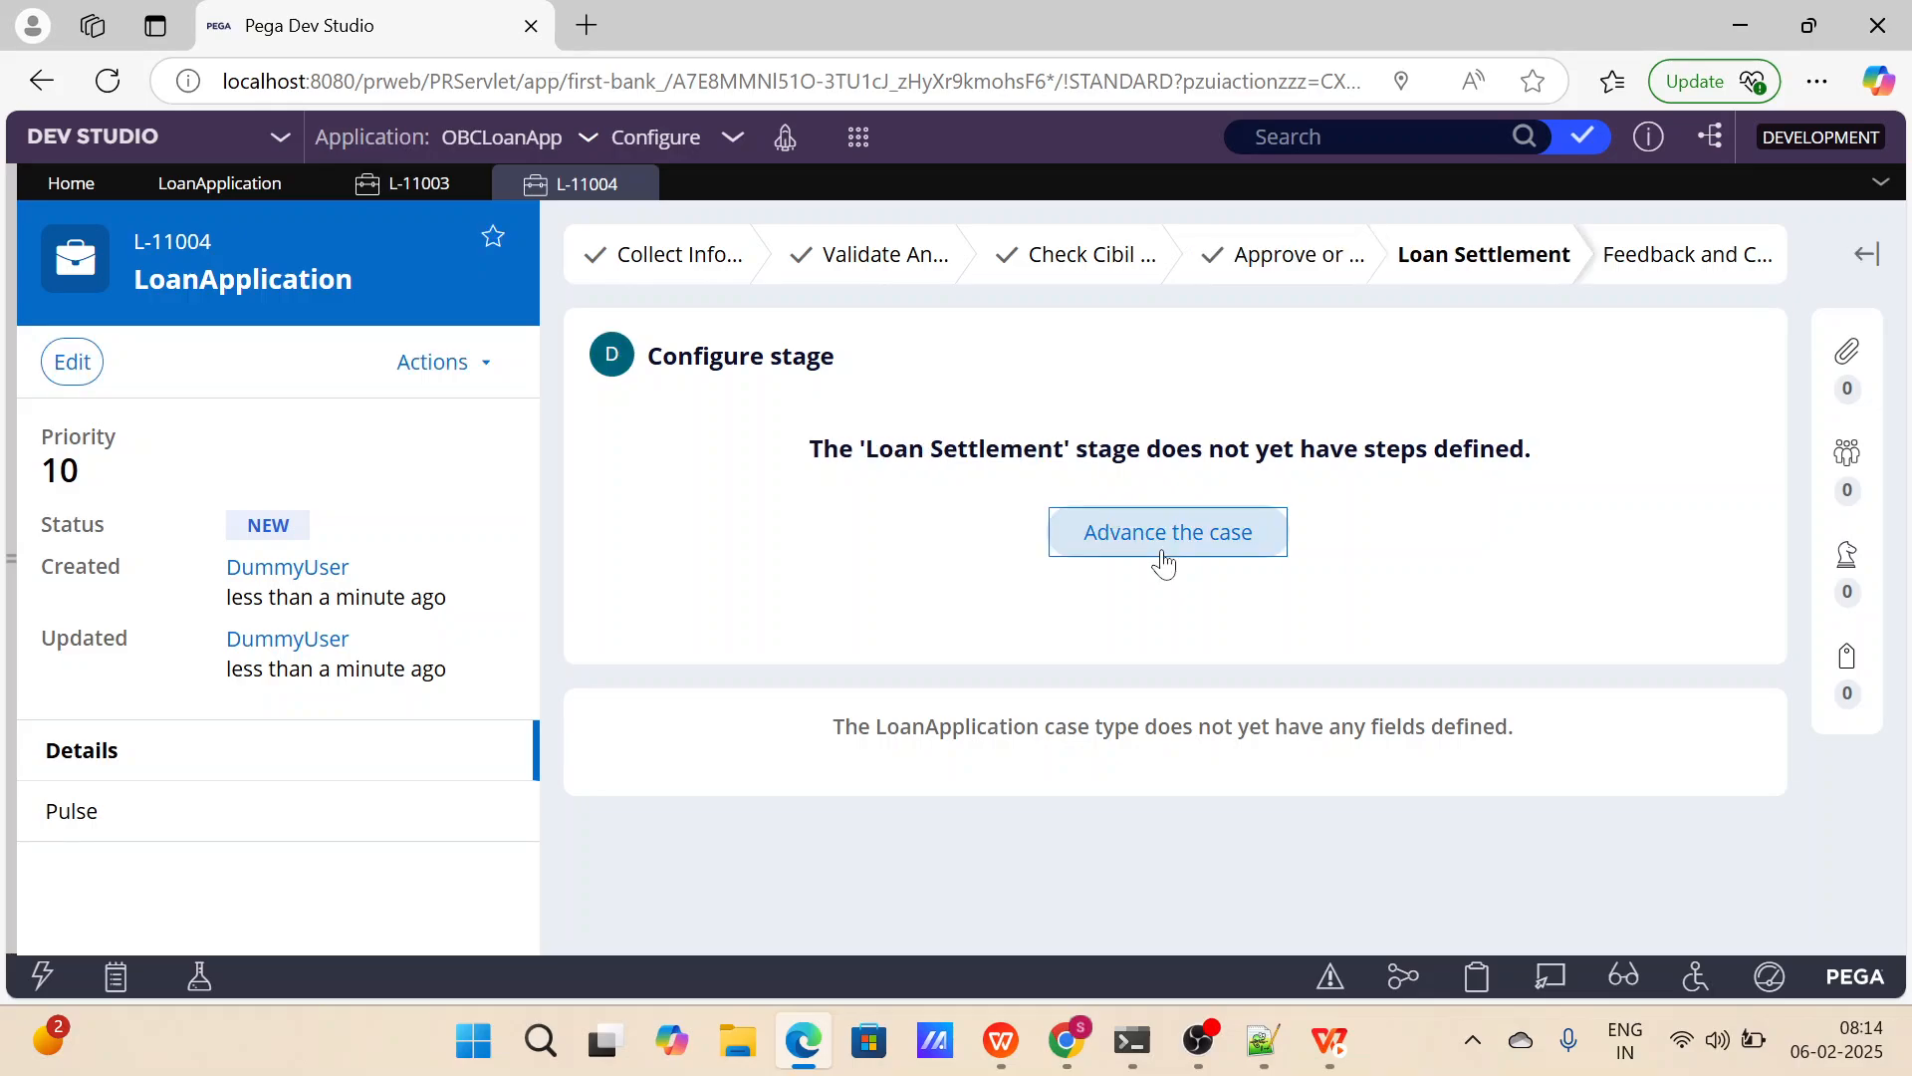
click(1162, 557)
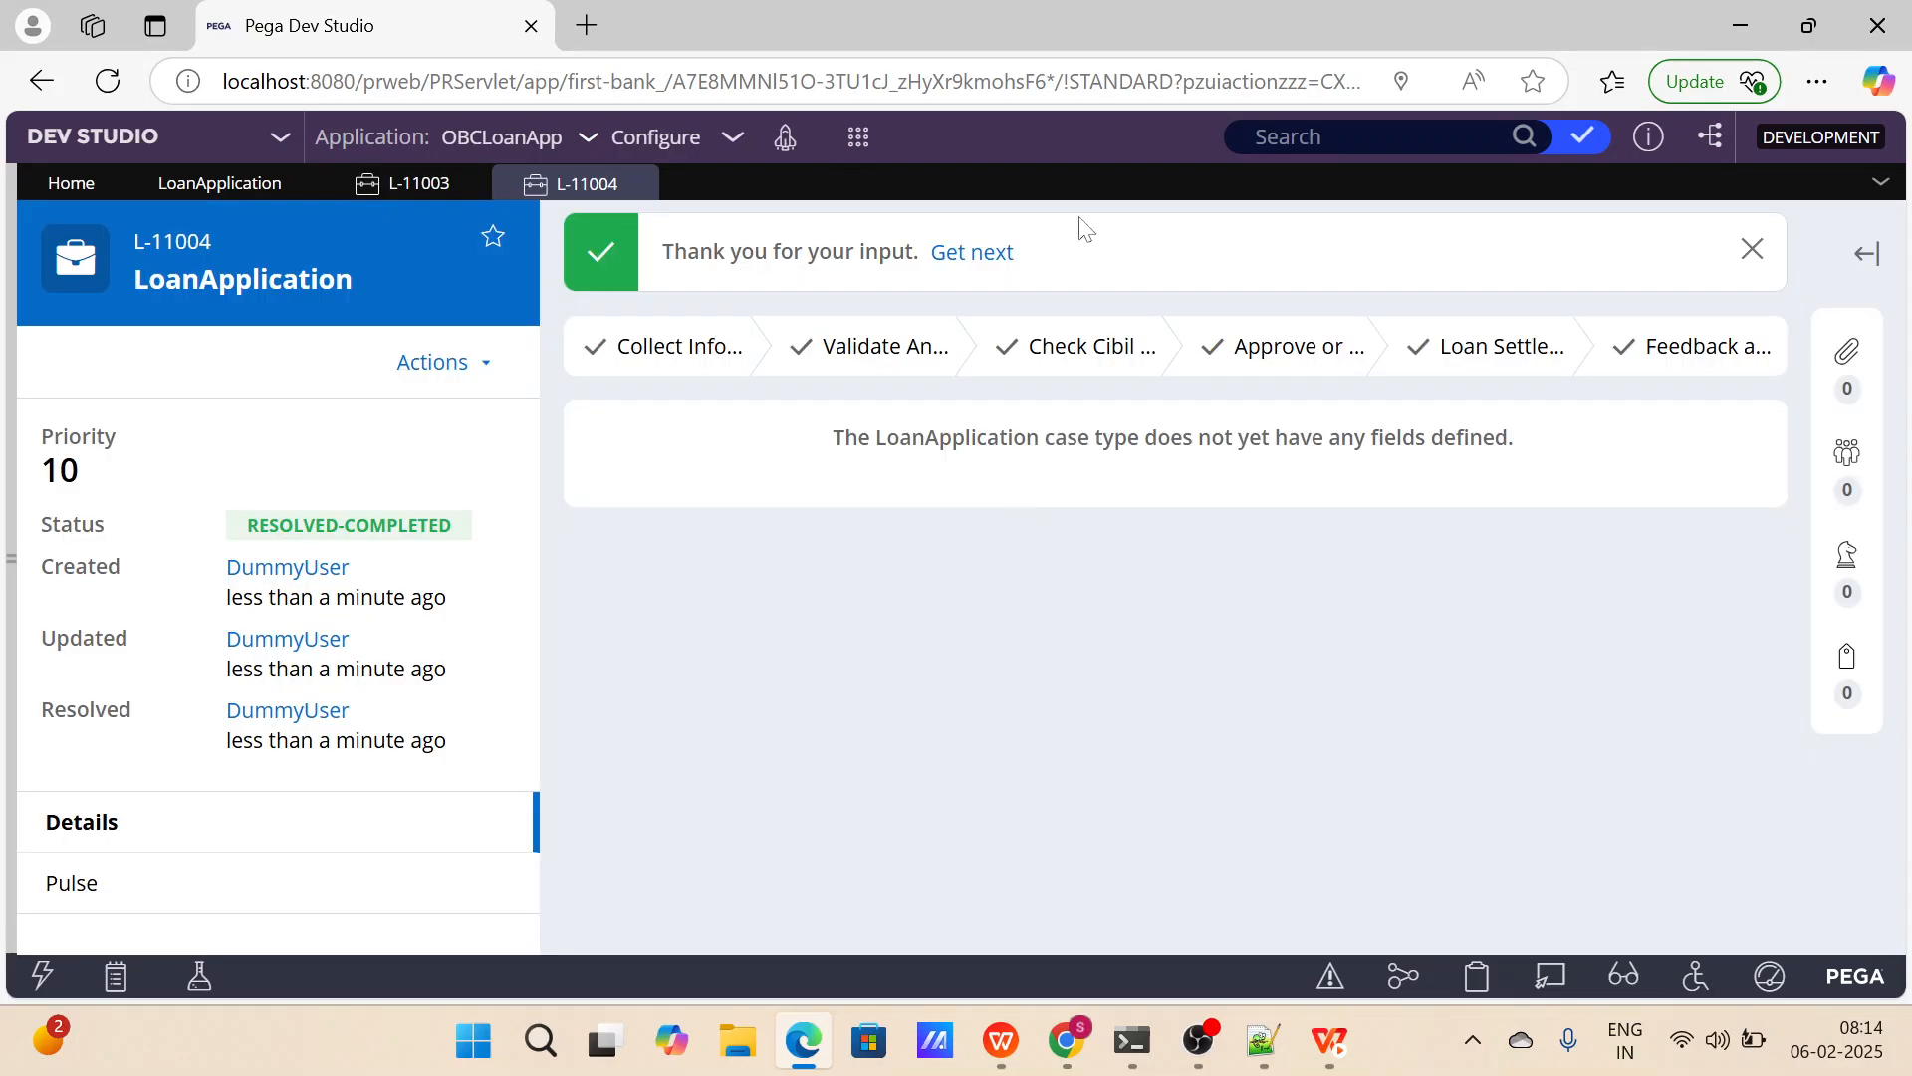
drag(504, 525, 259, 525)
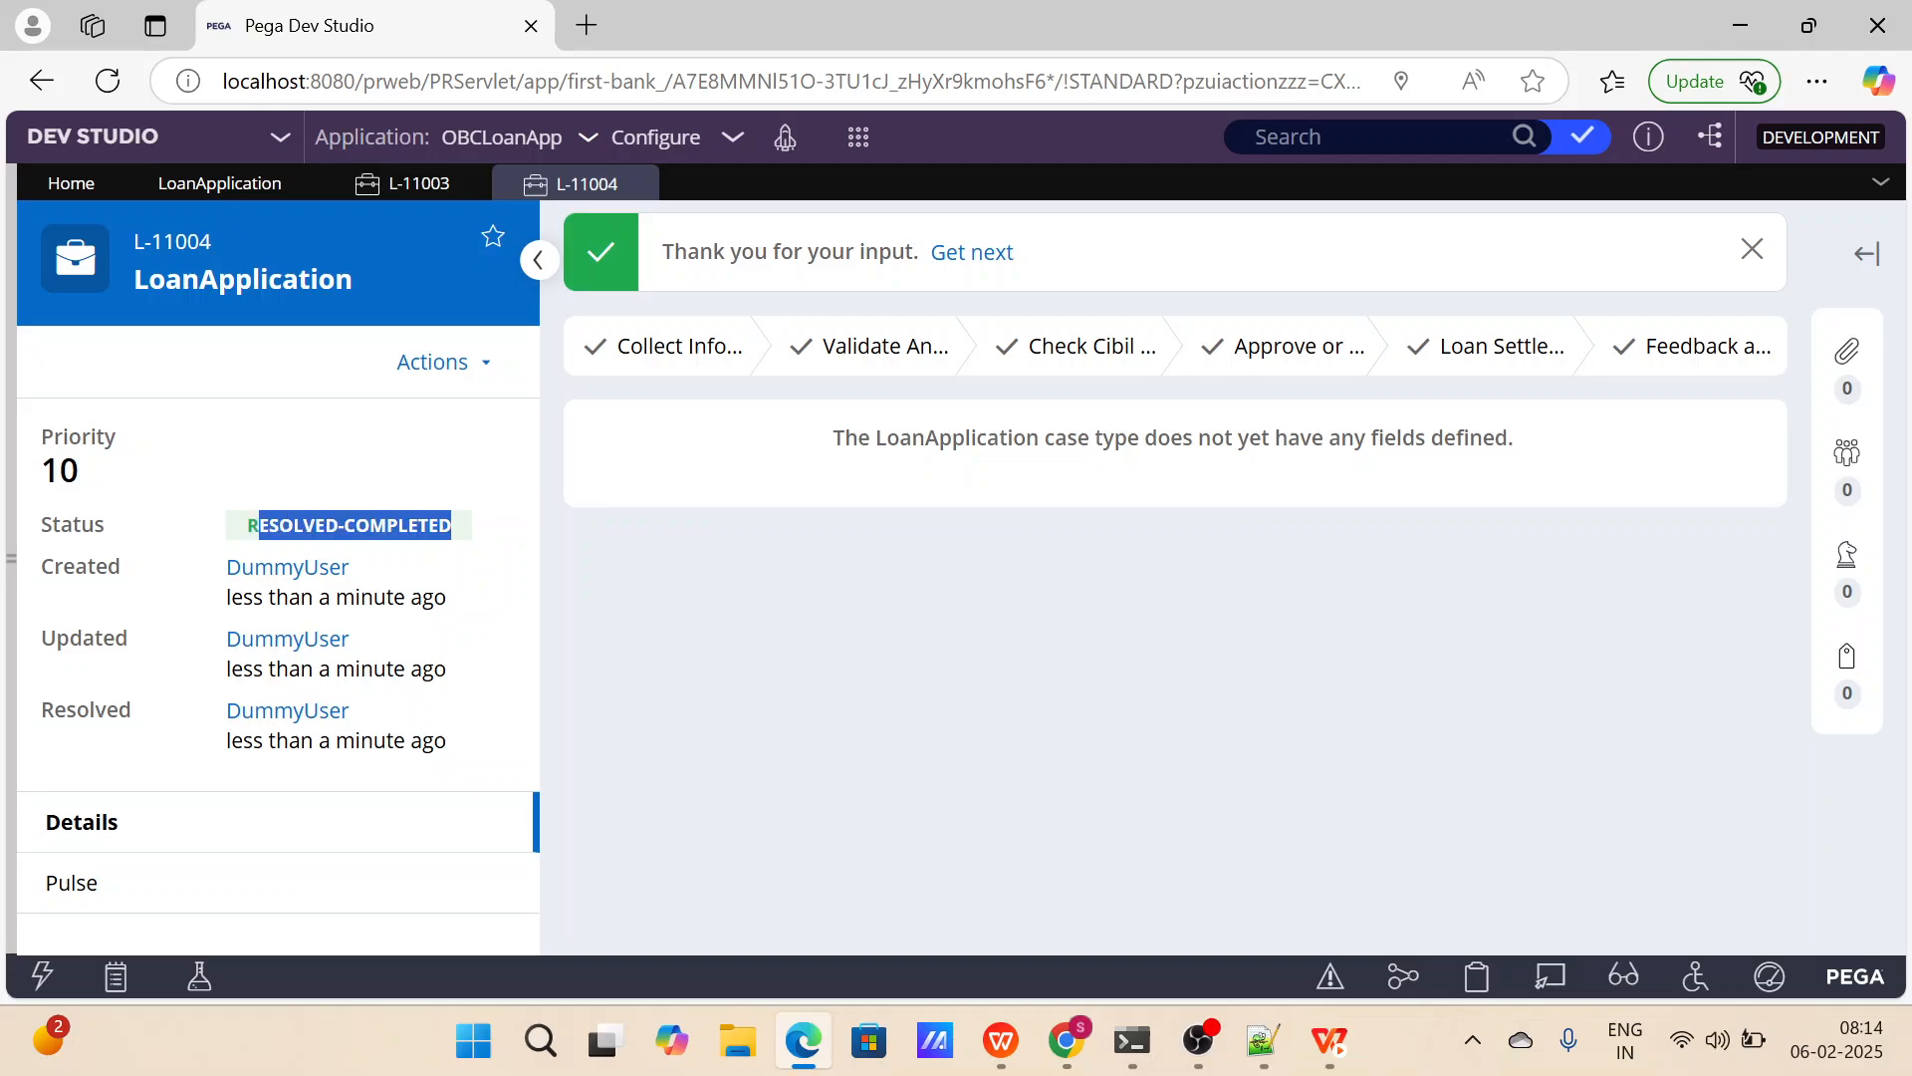
Review how the Feedback and Closure stage is set to resolve the case, and return to case L-11004.
click(209, 184)
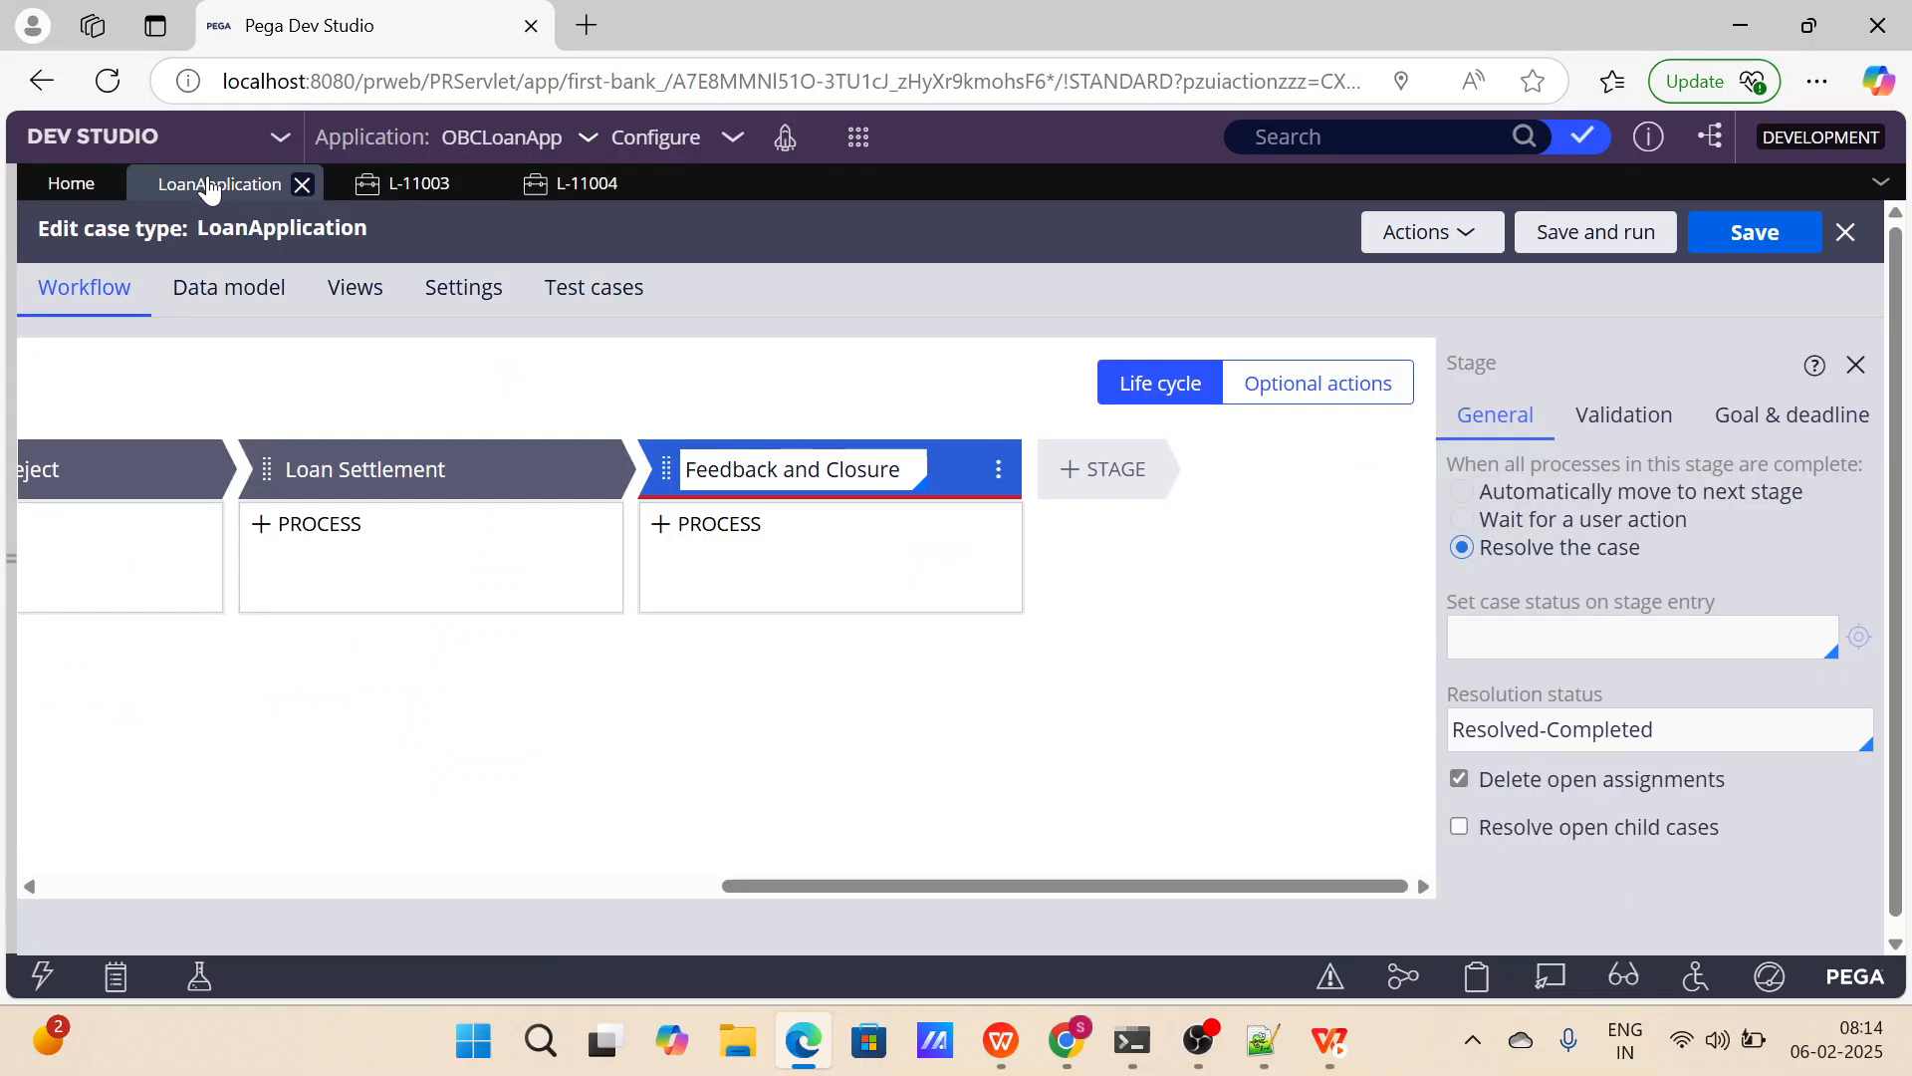
scroll(1532, 542, down, 1)
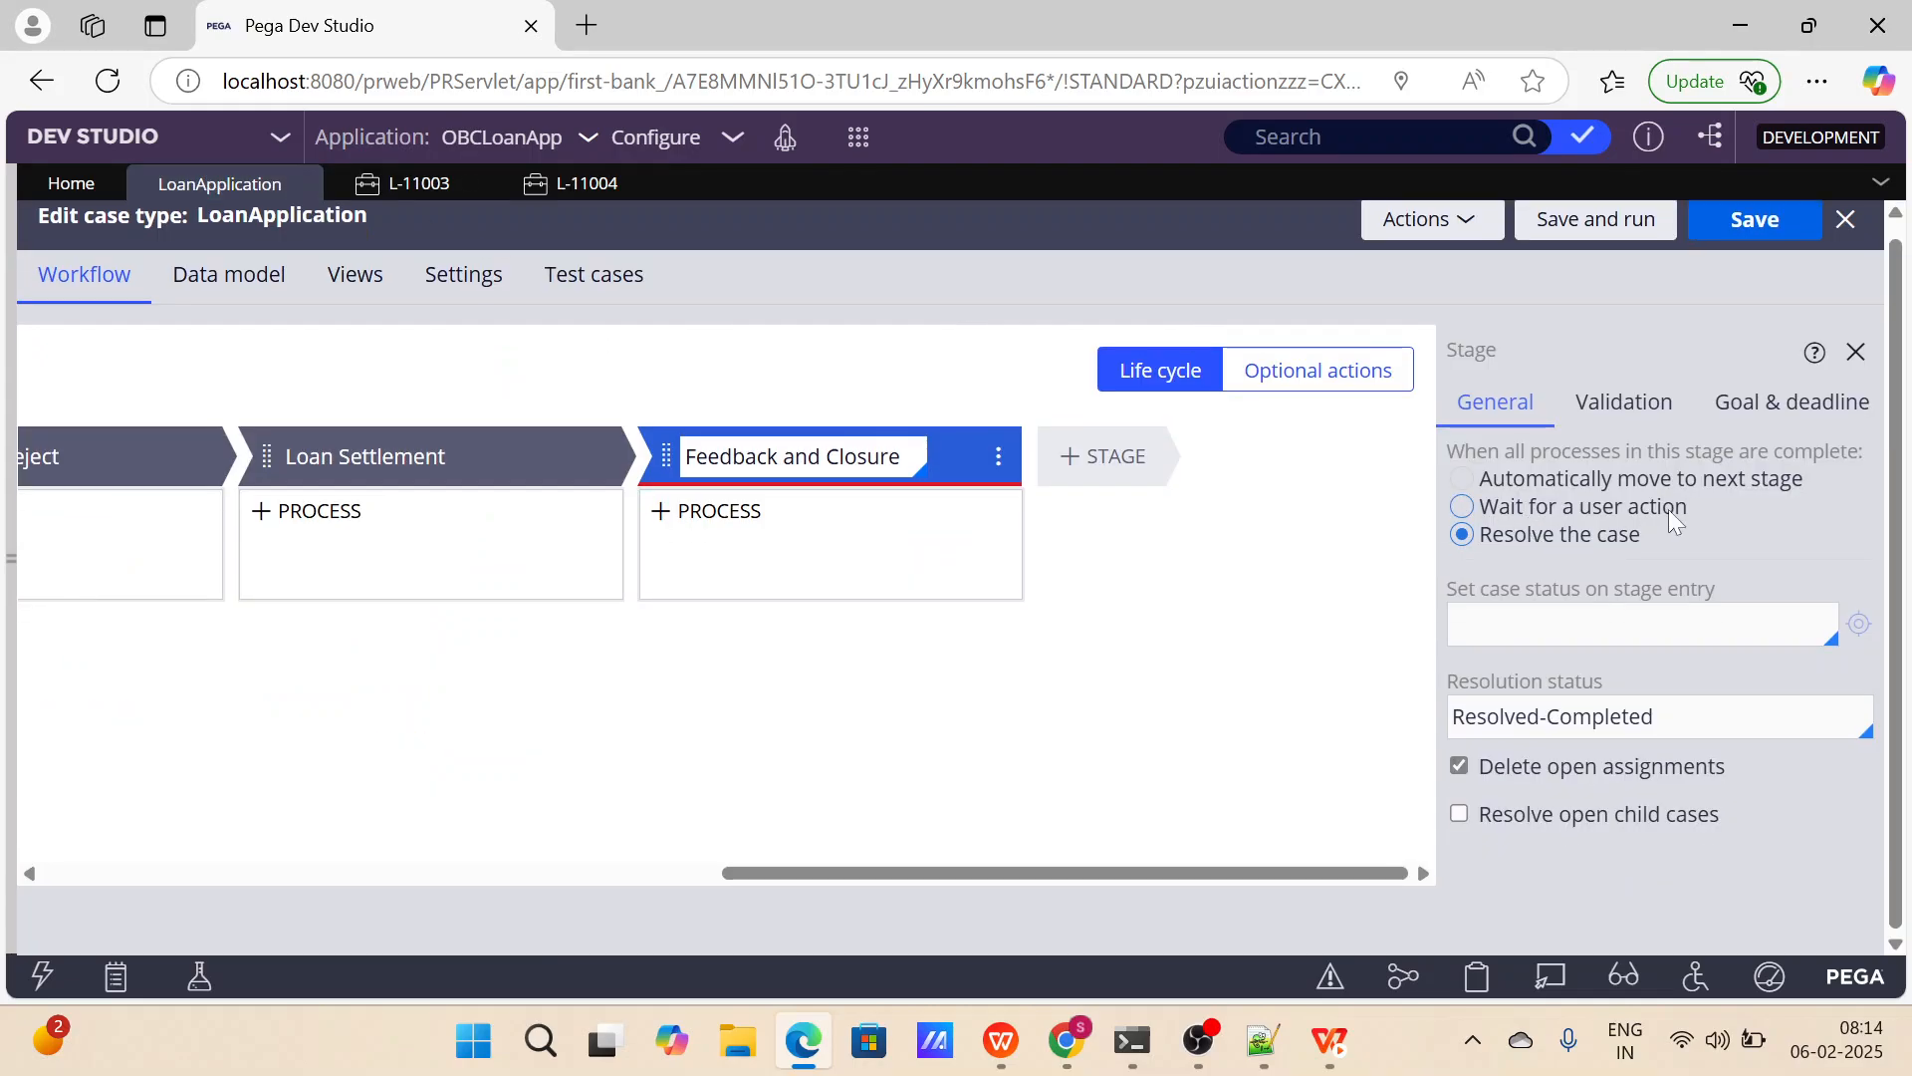
drag(1665, 553, 1504, 542)
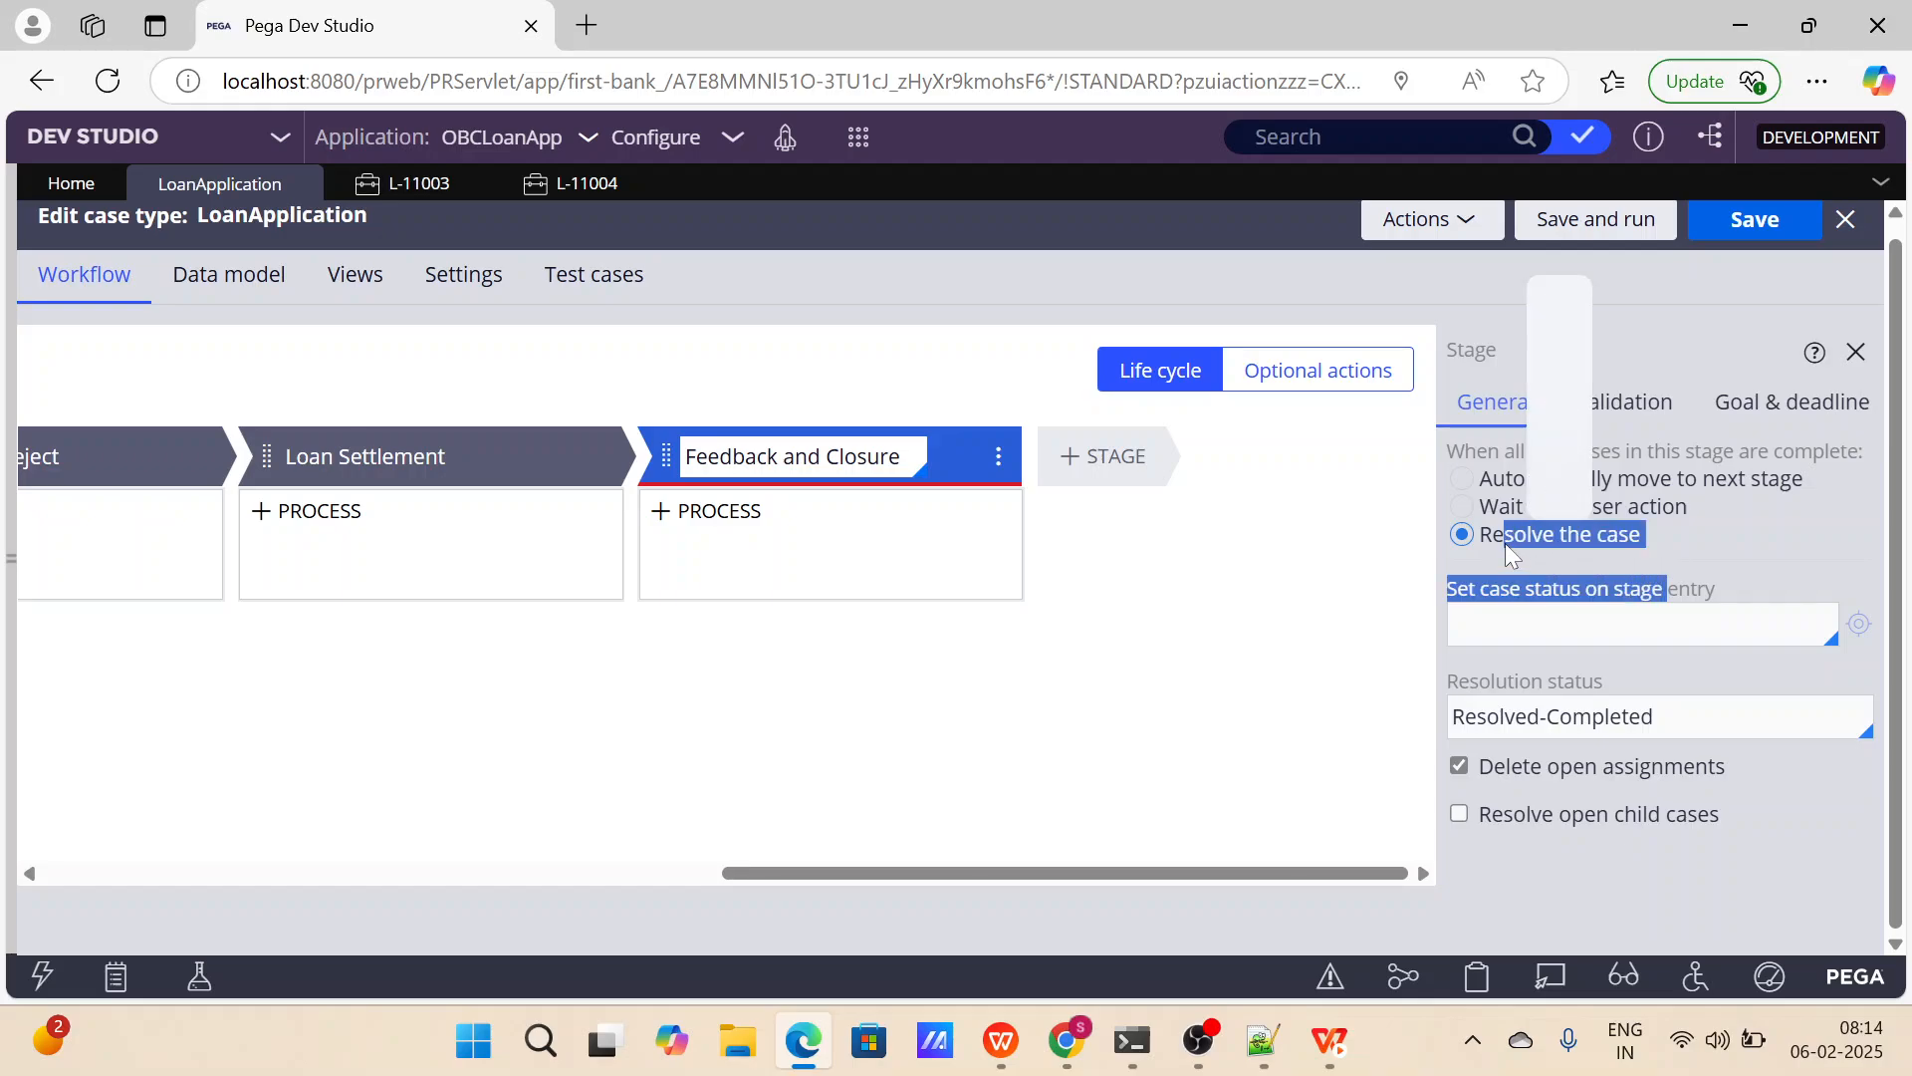
click(603, 192)
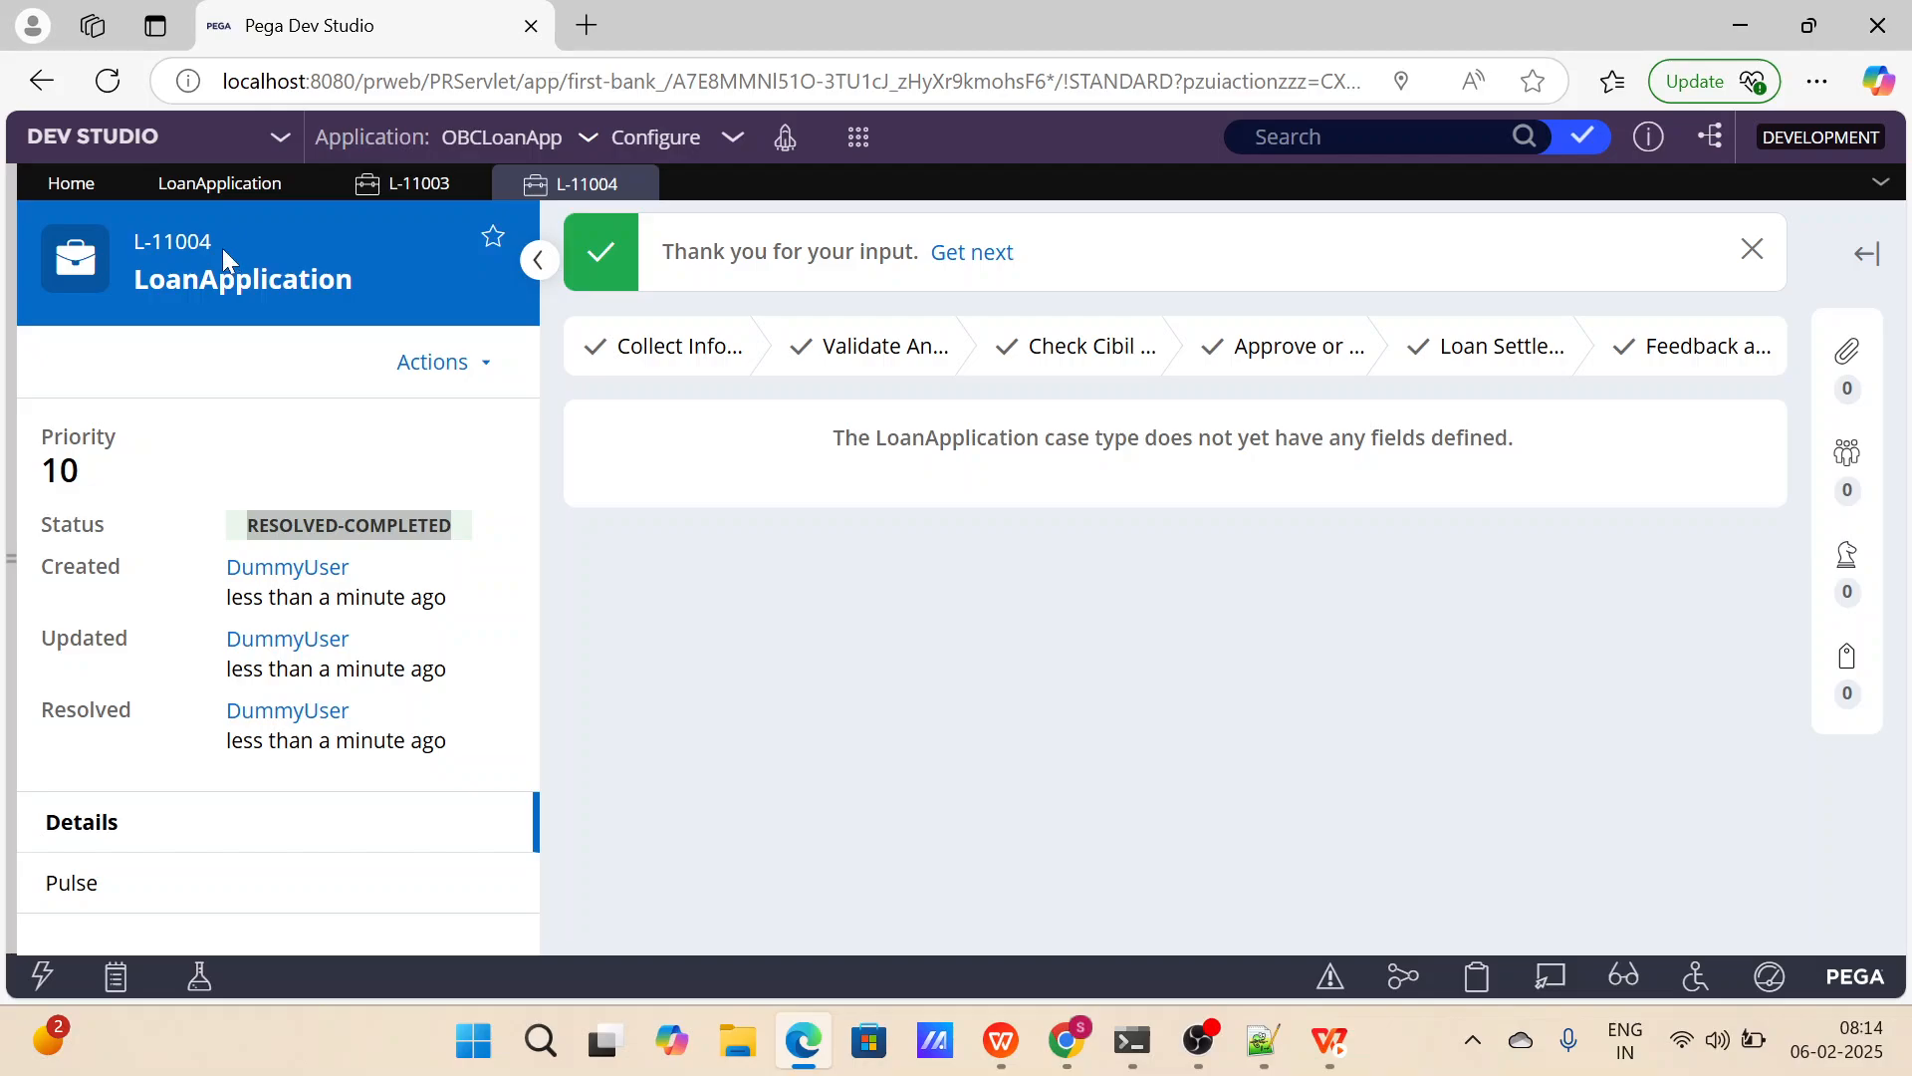
Copy the case ID L-11004, close both open cases and search for the copied ID.
drag(223, 248, 145, 244)
key(ctrl+c)
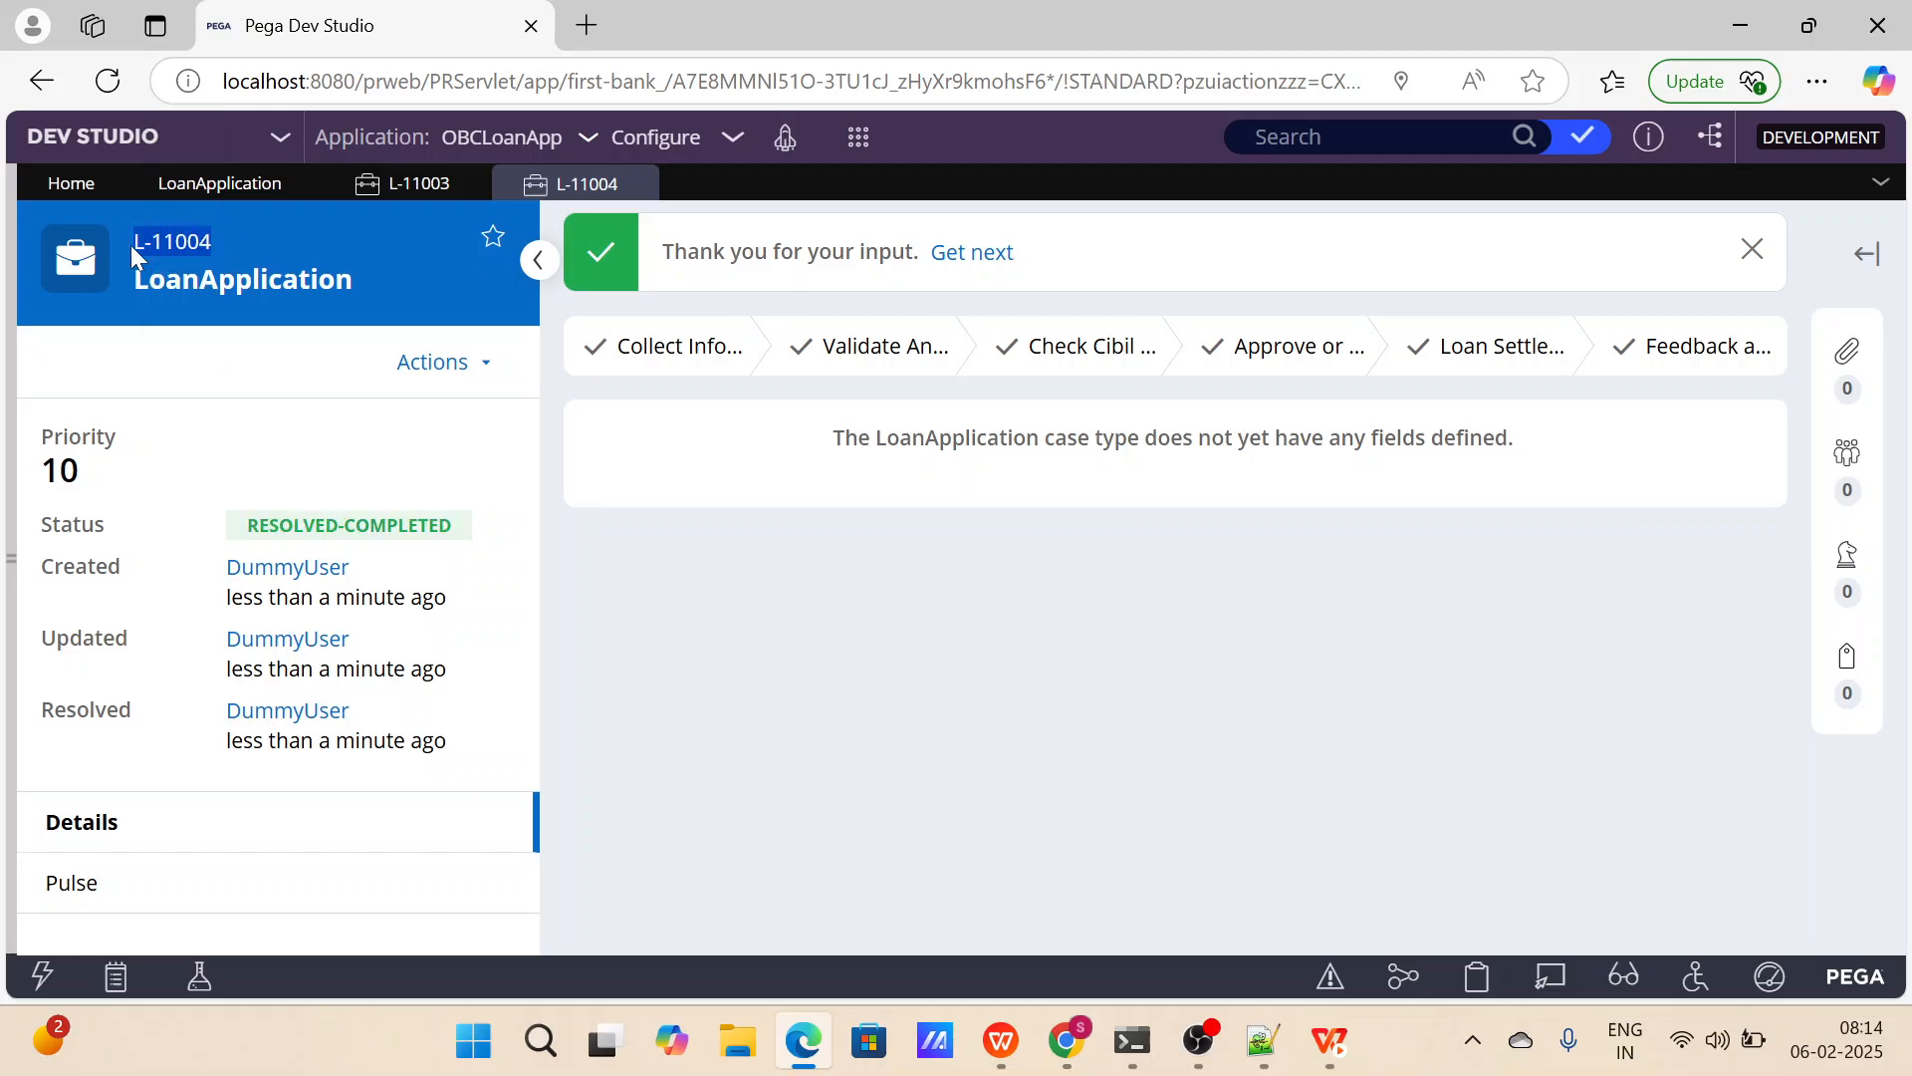
click(645, 184)
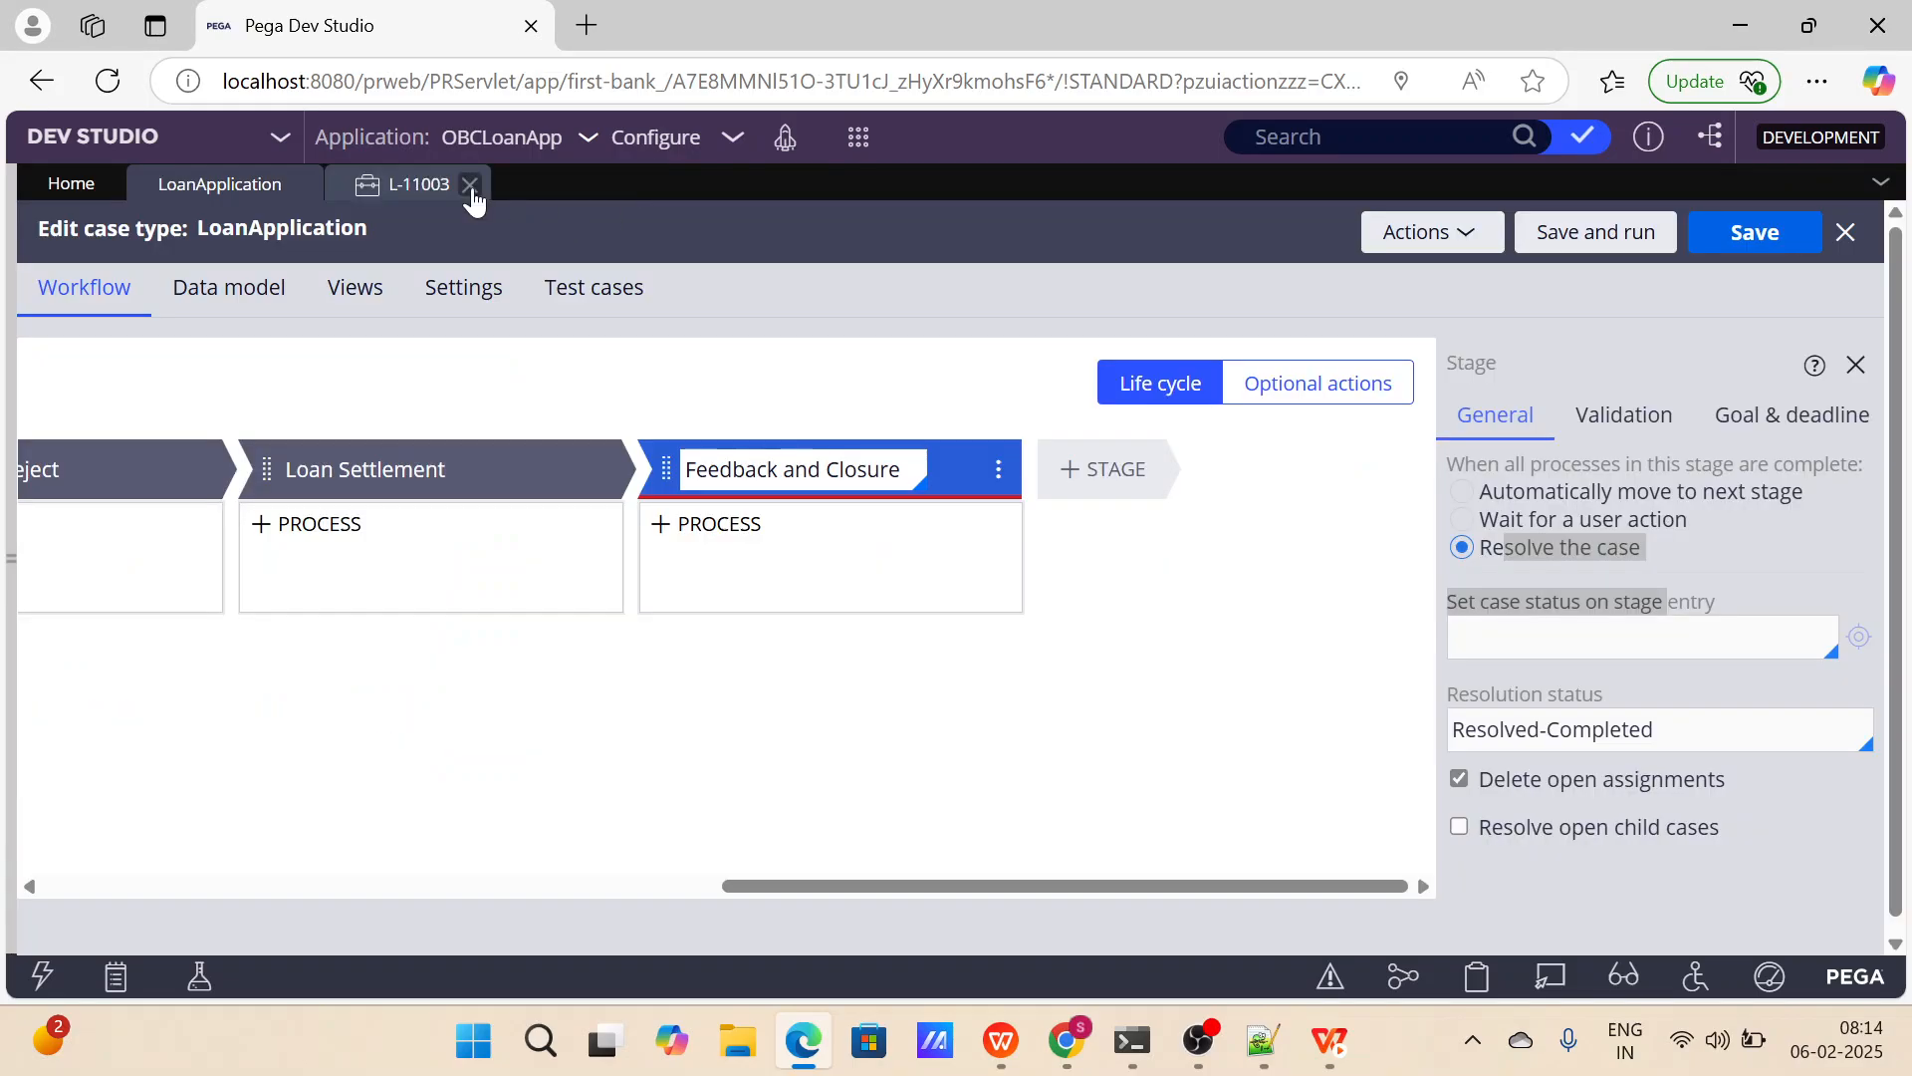
click(469, 184)
click(1311, 137)
key(ctrl+v)
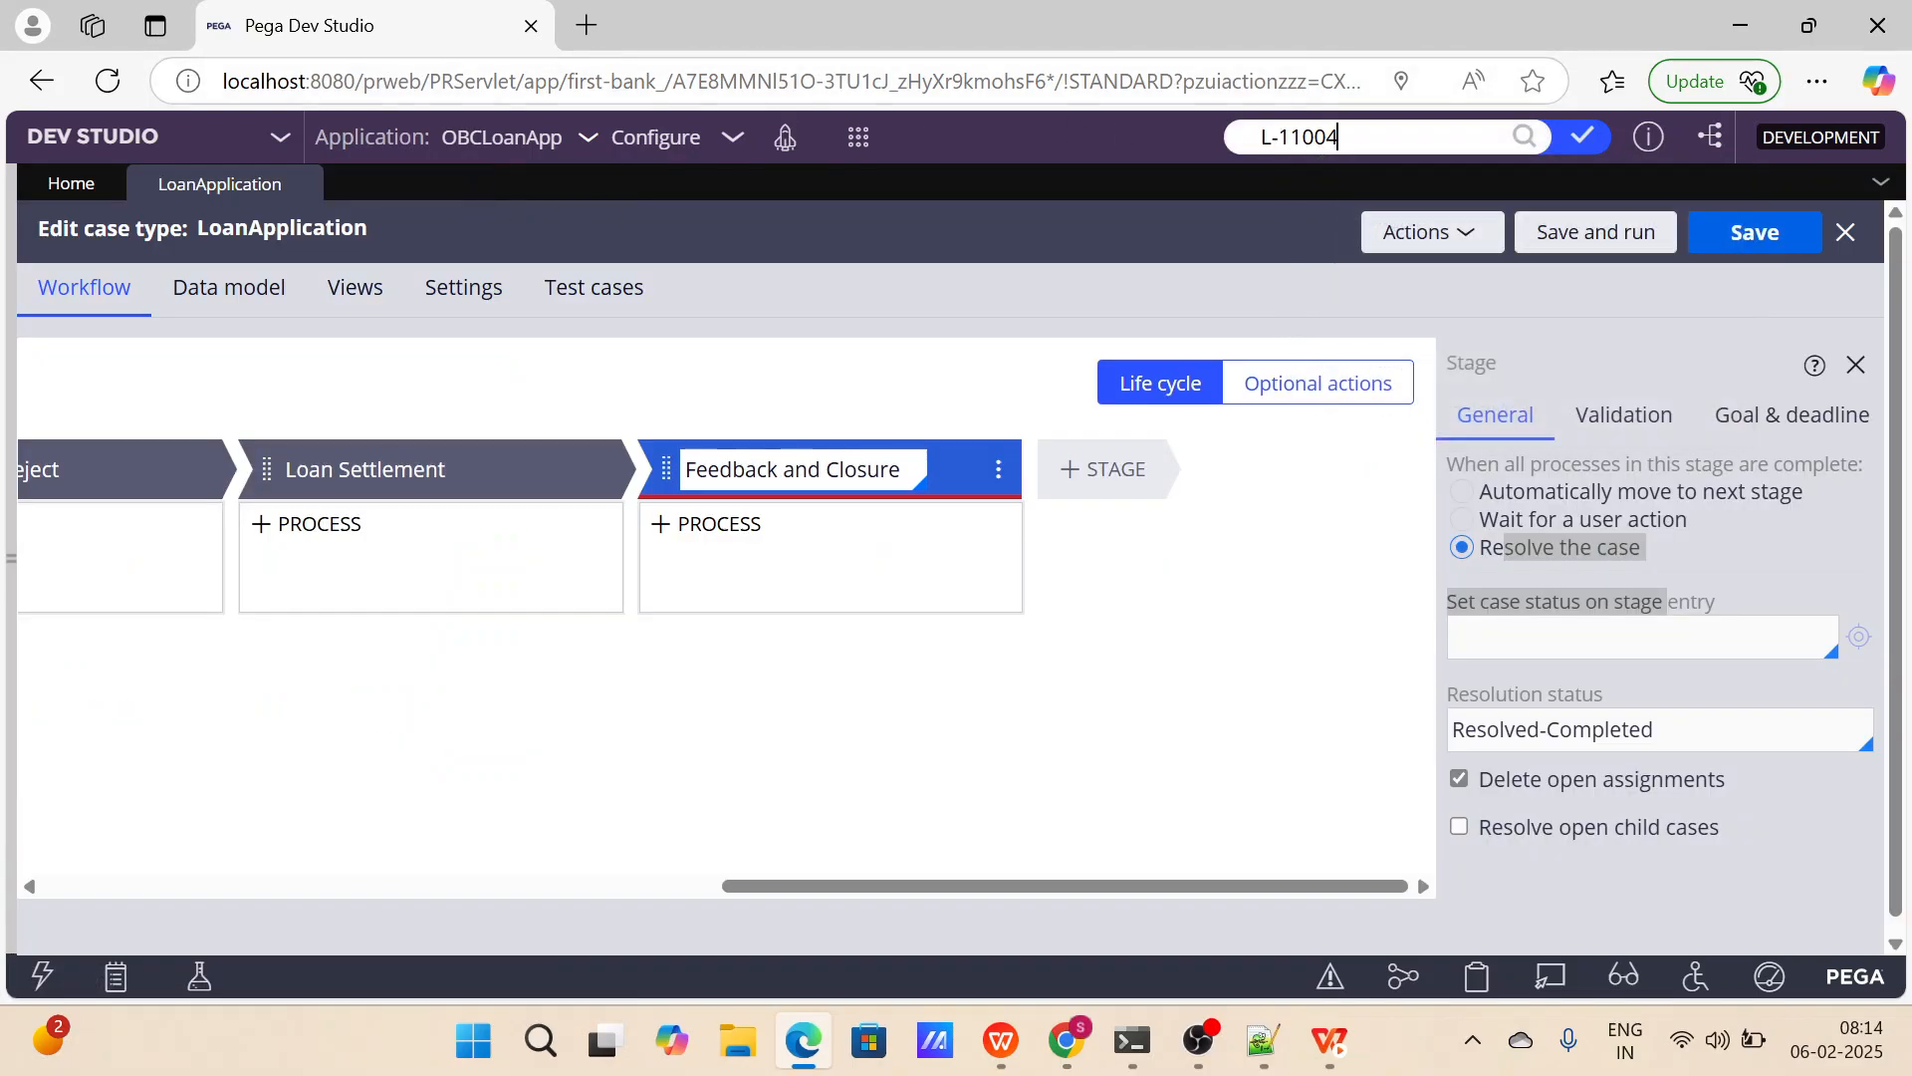
key(Return)
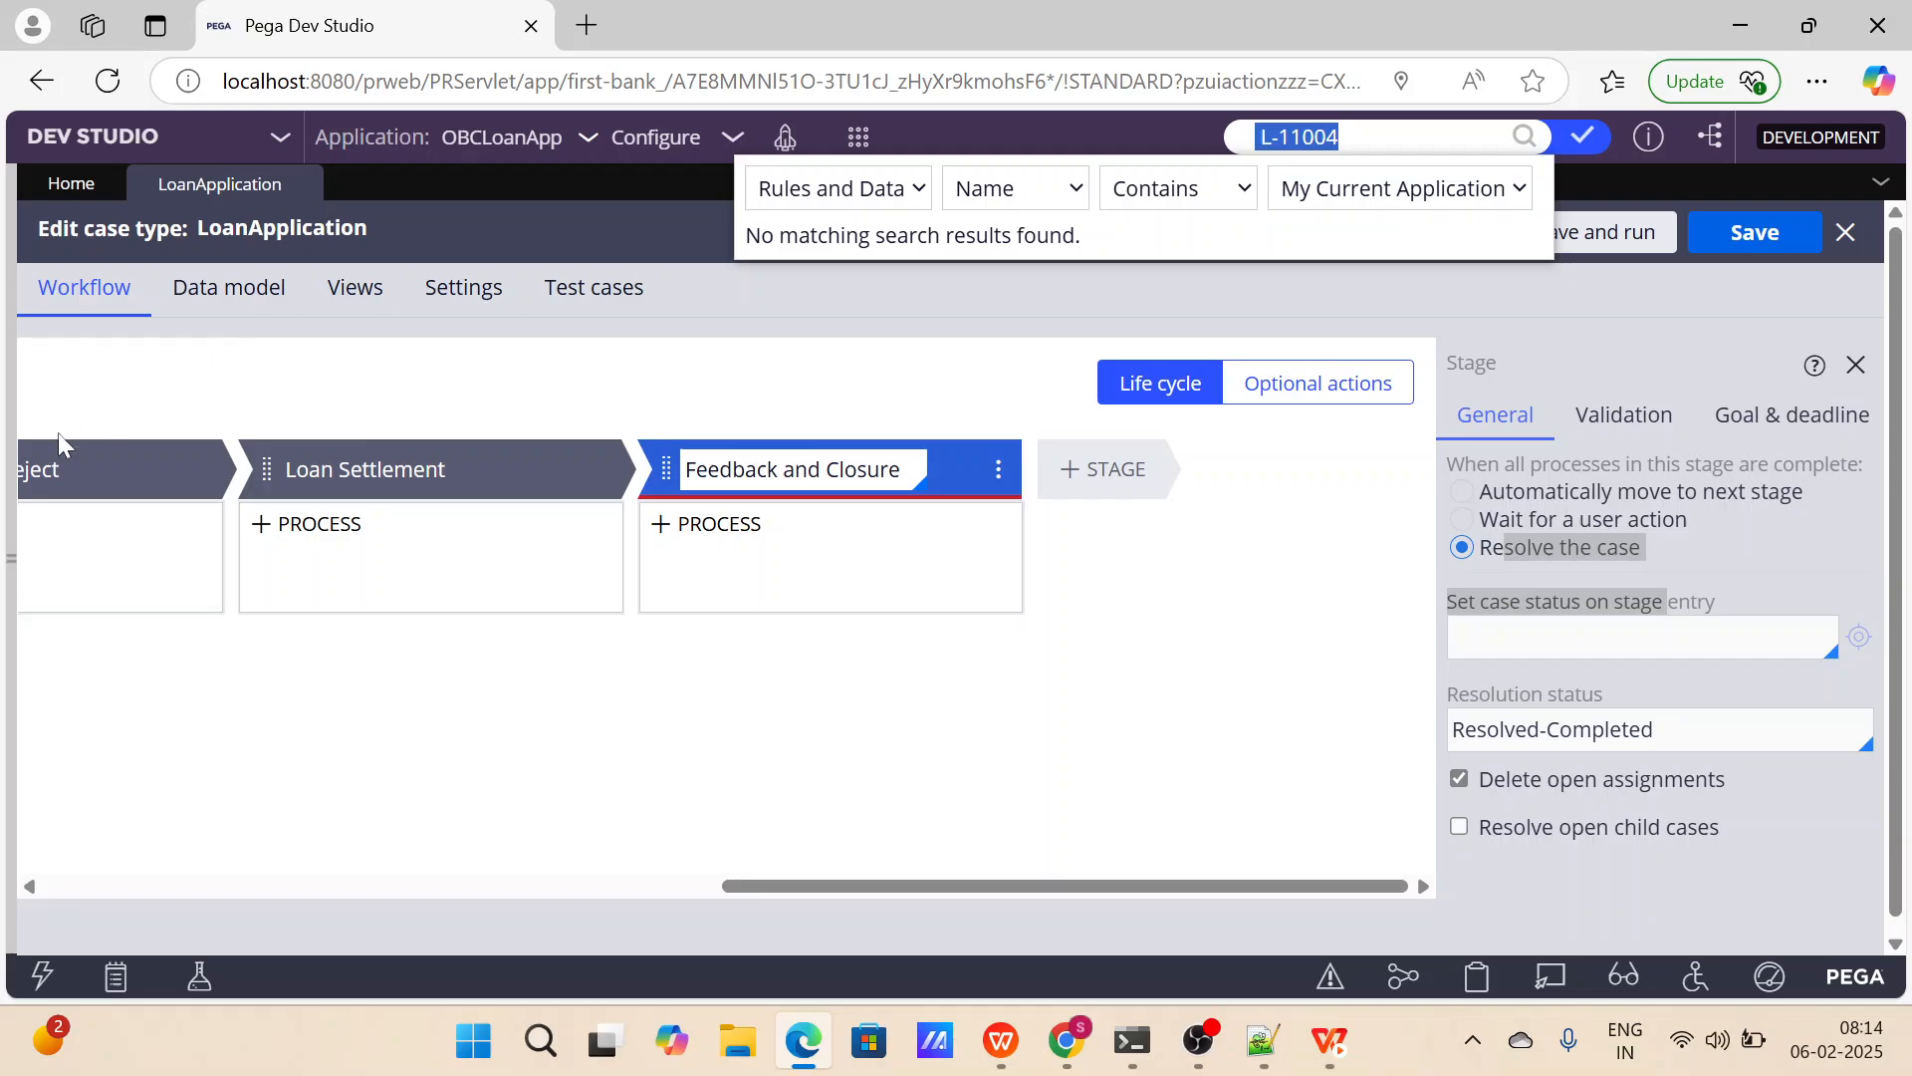
Open case L-11004 from the LoanApplication instances list, check its status, and close the case and the list.
mouse_move(10, 443)
click(66, 518)
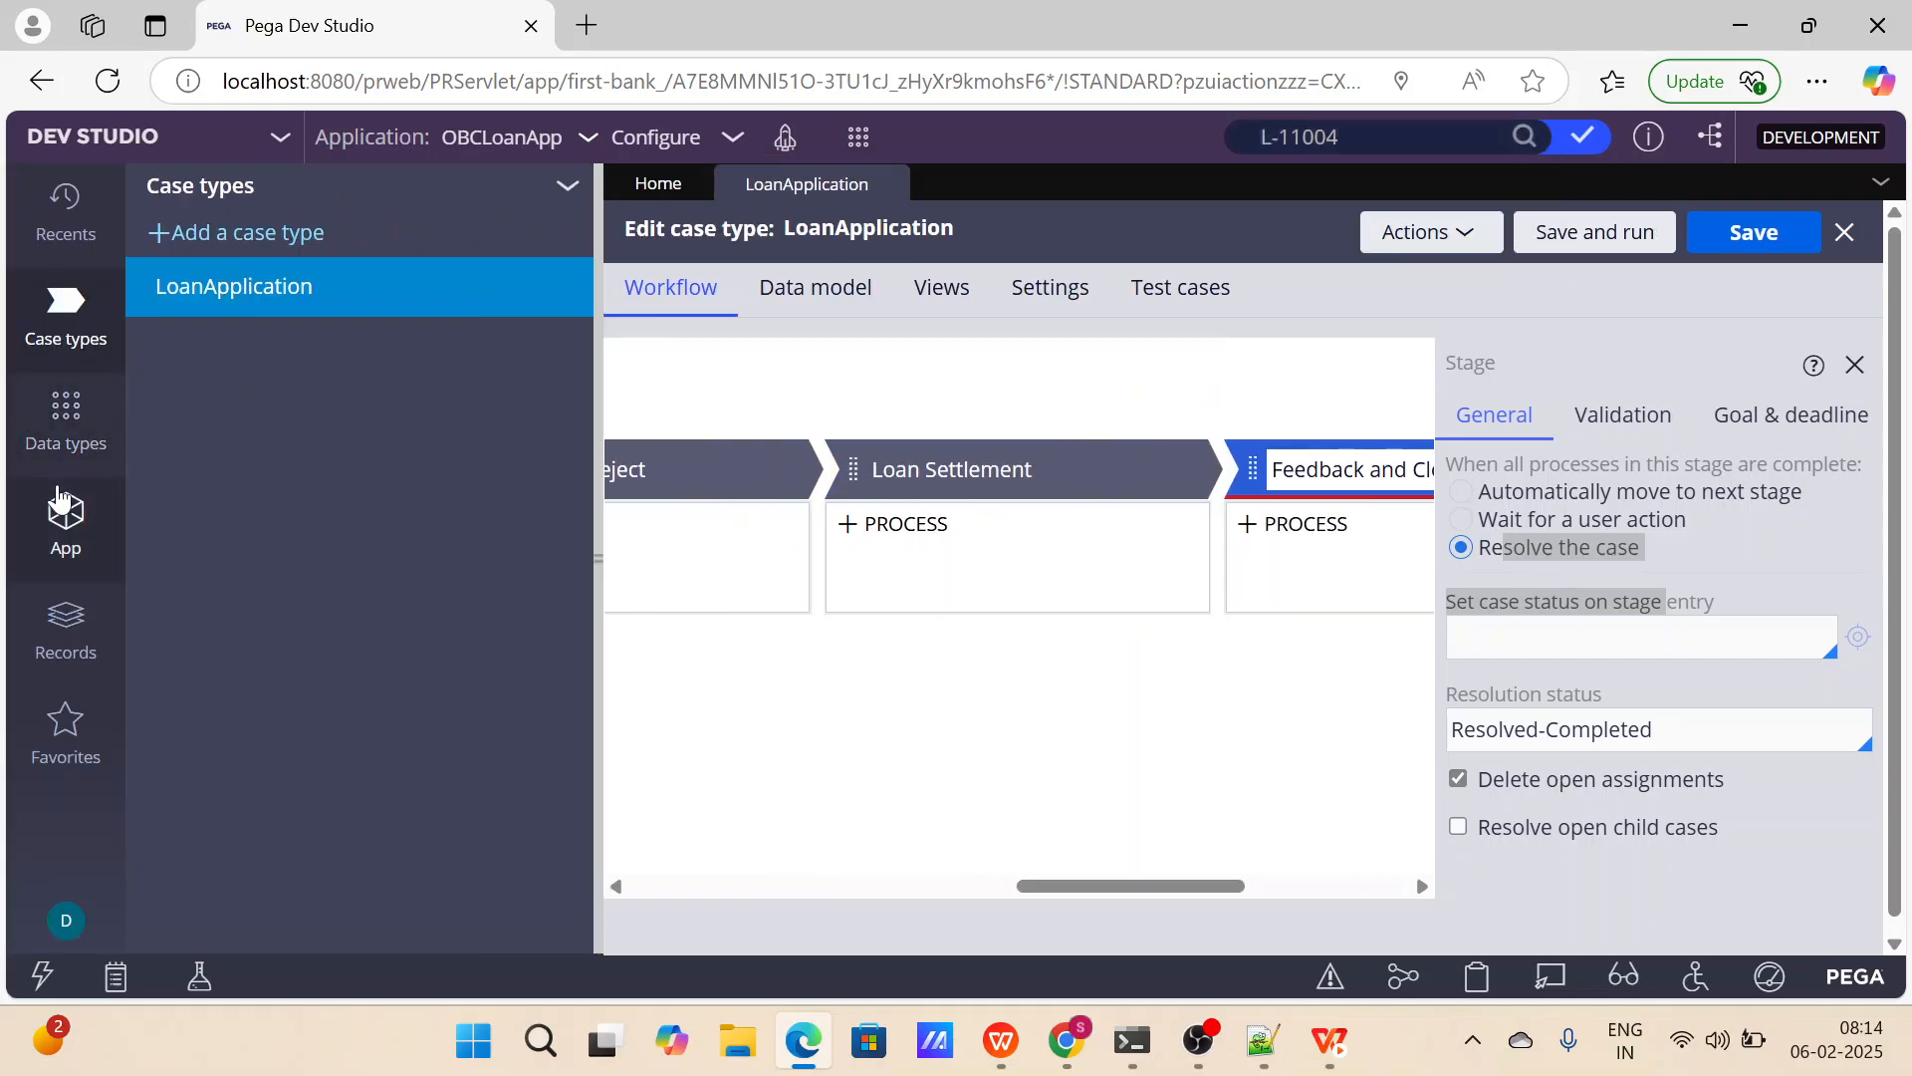
click(279, 438)
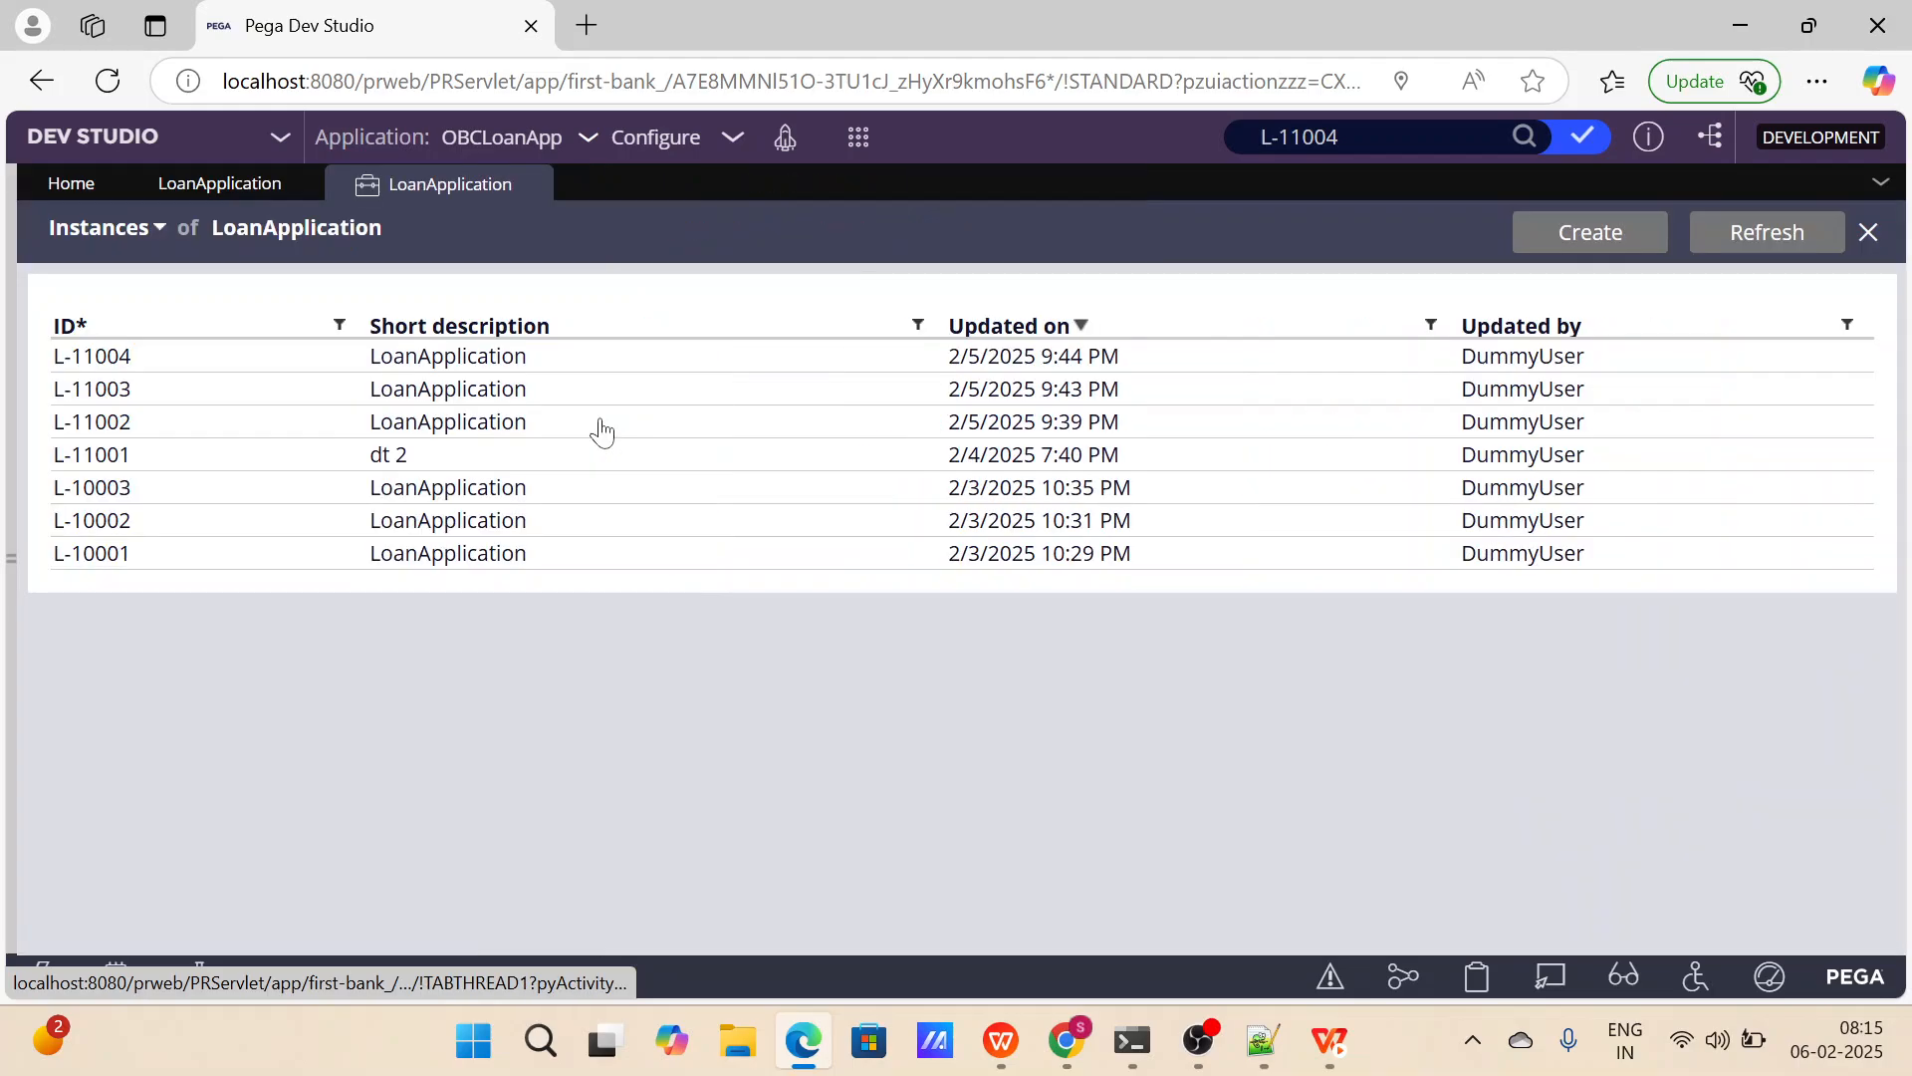
click(479, 363)
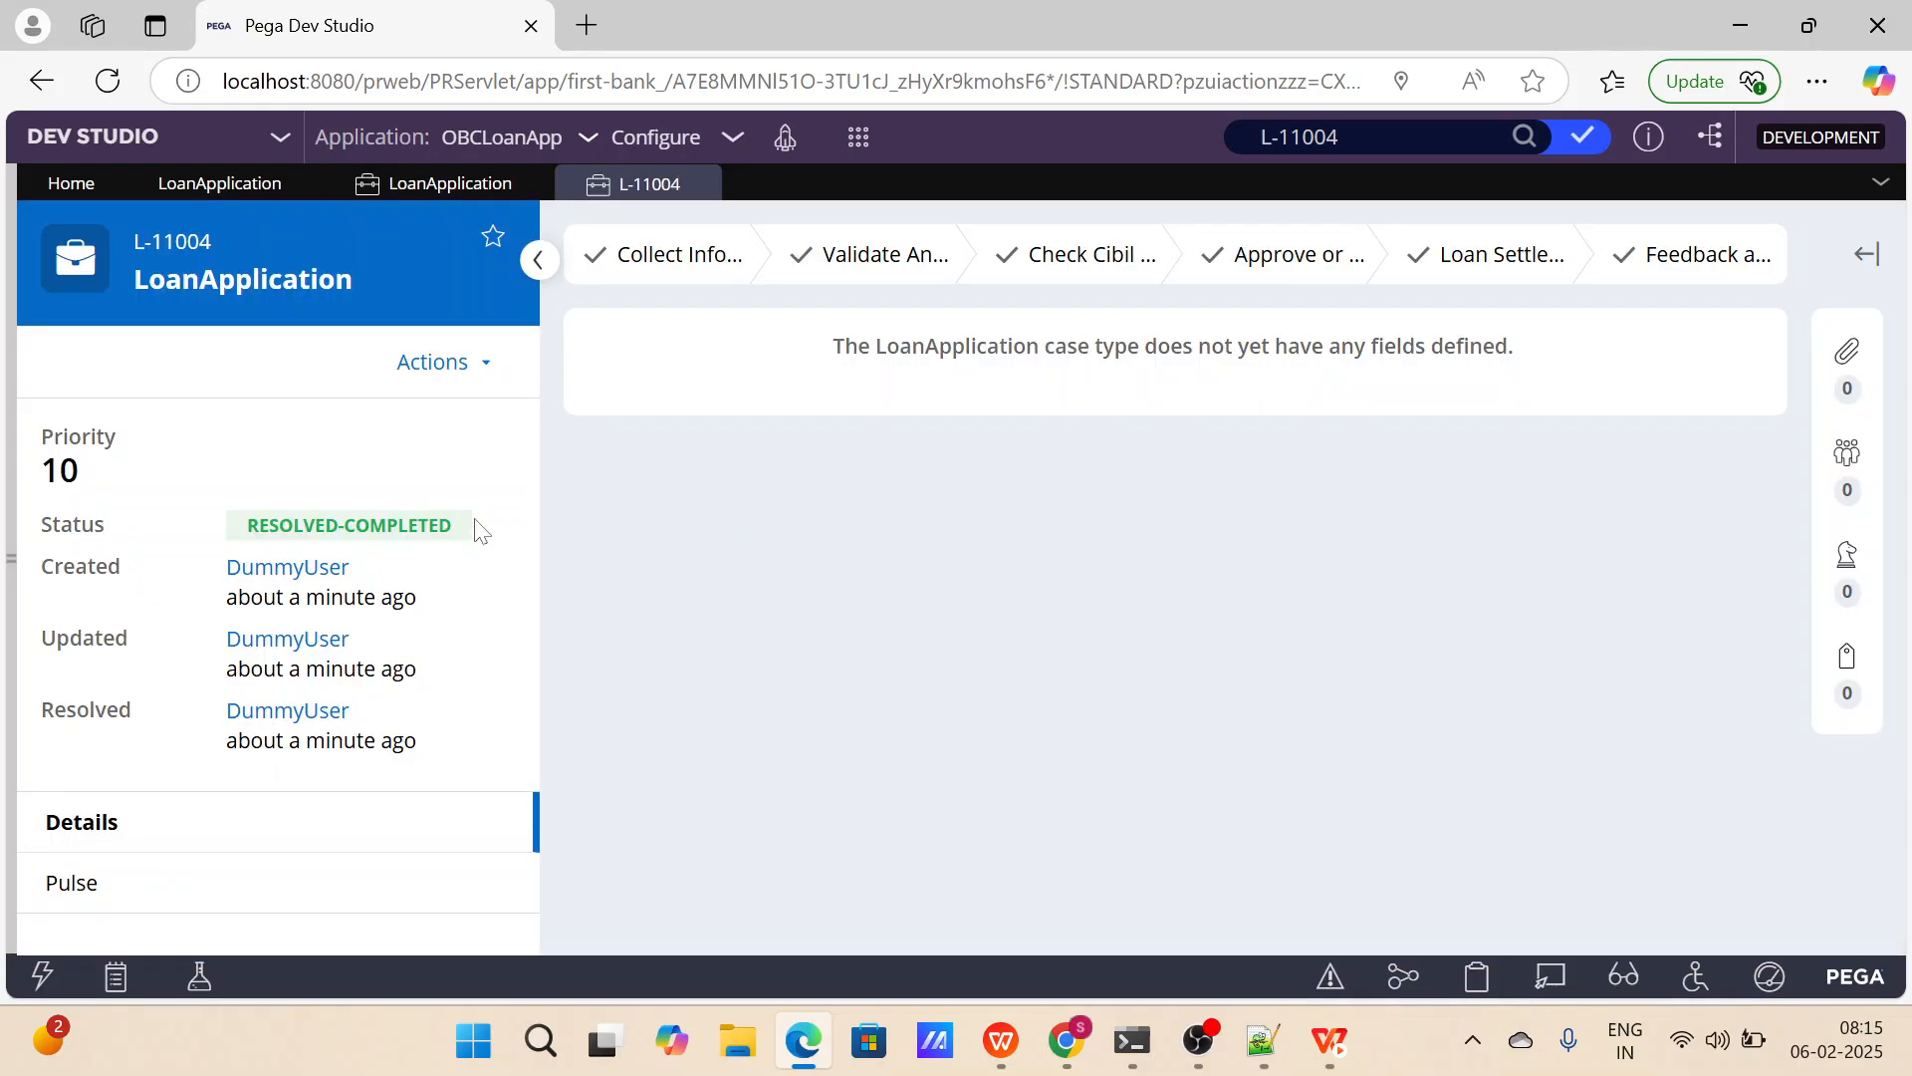
double_click(473, 527)
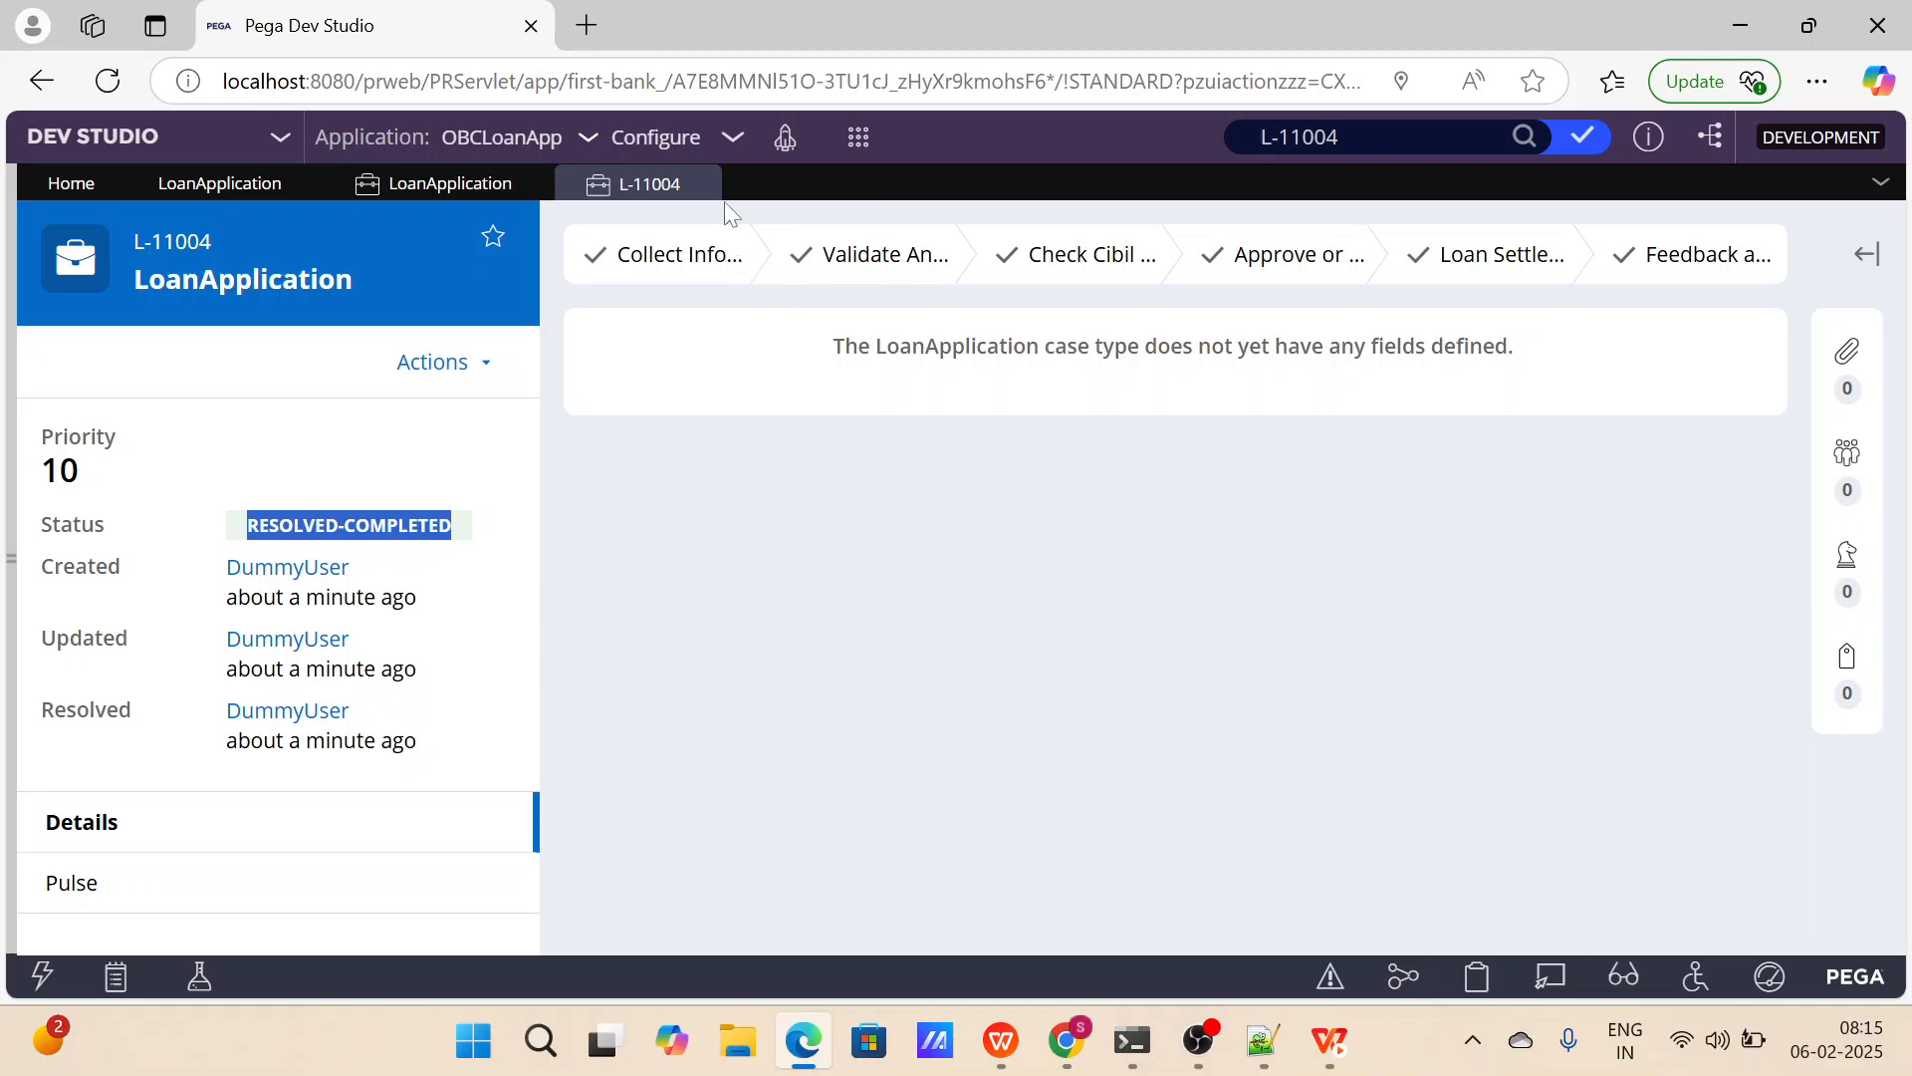
click(706, 183)
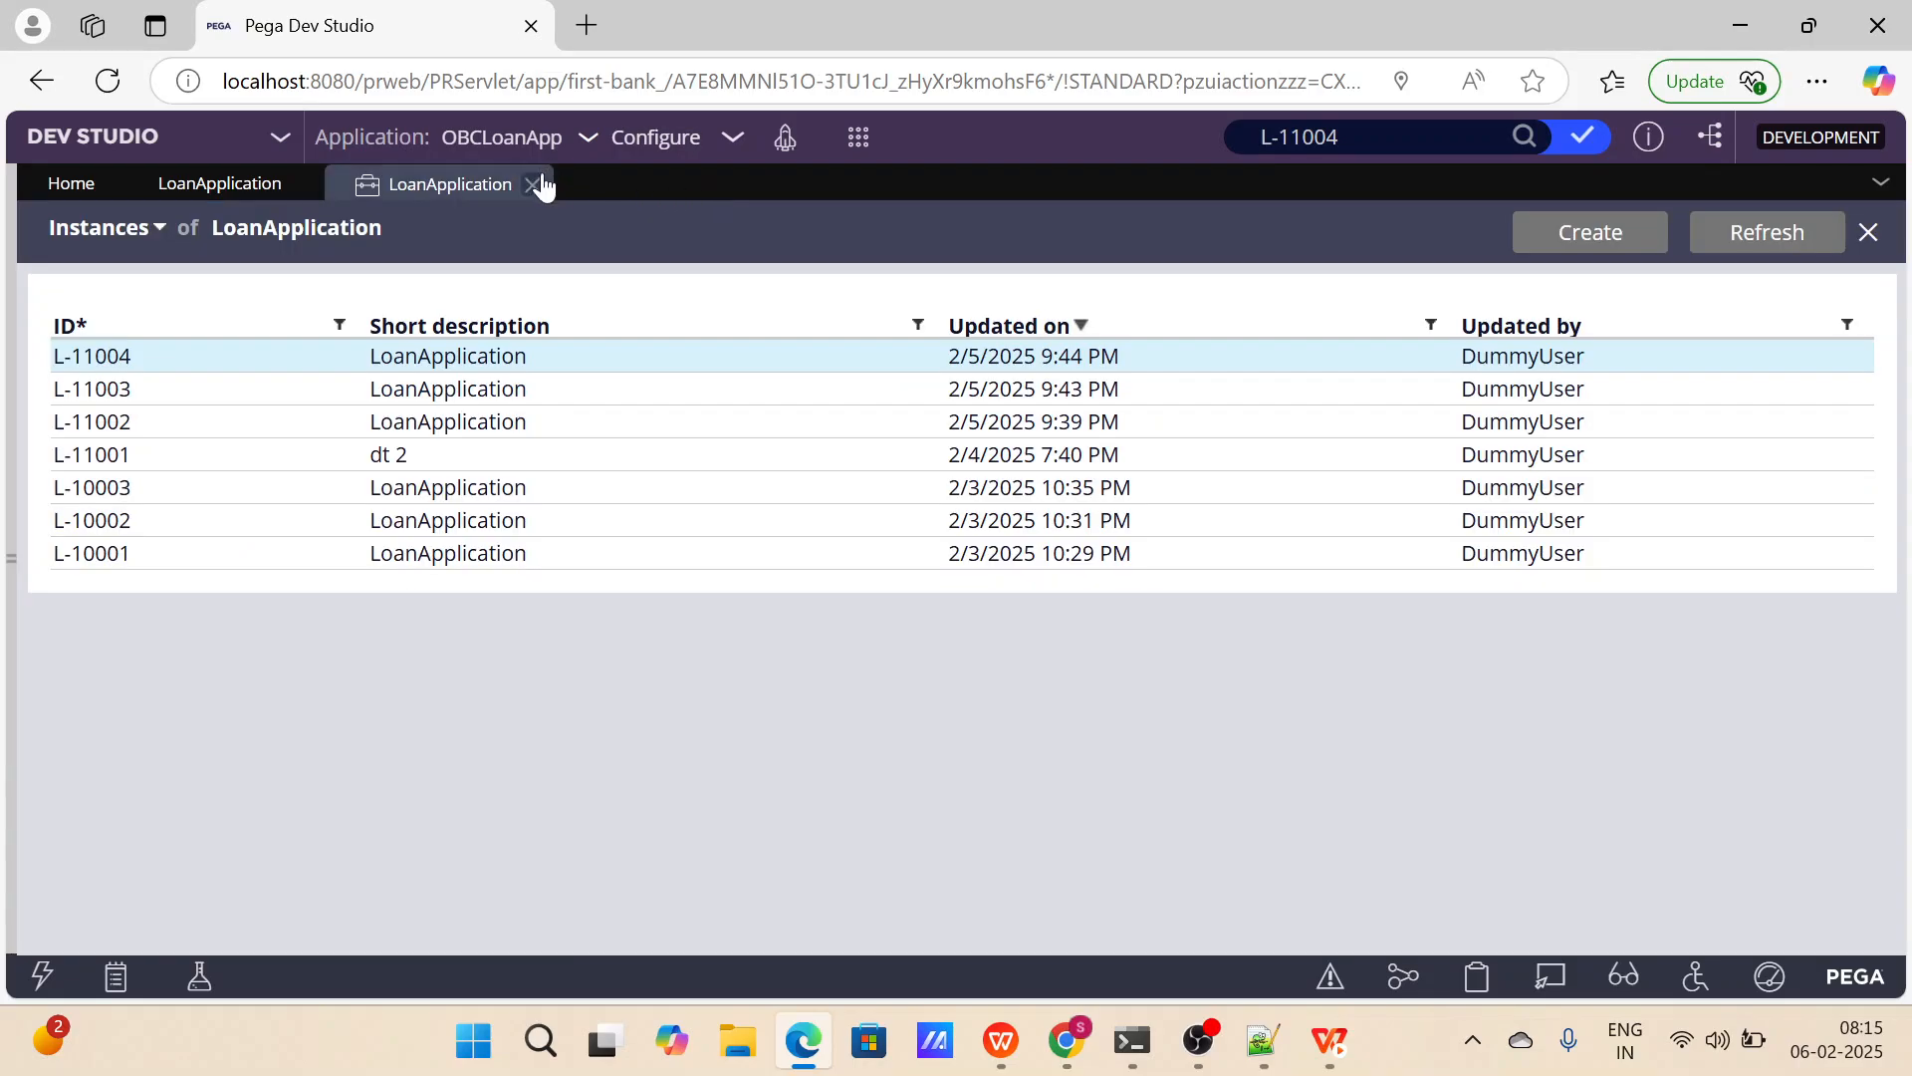
click(534, 185)
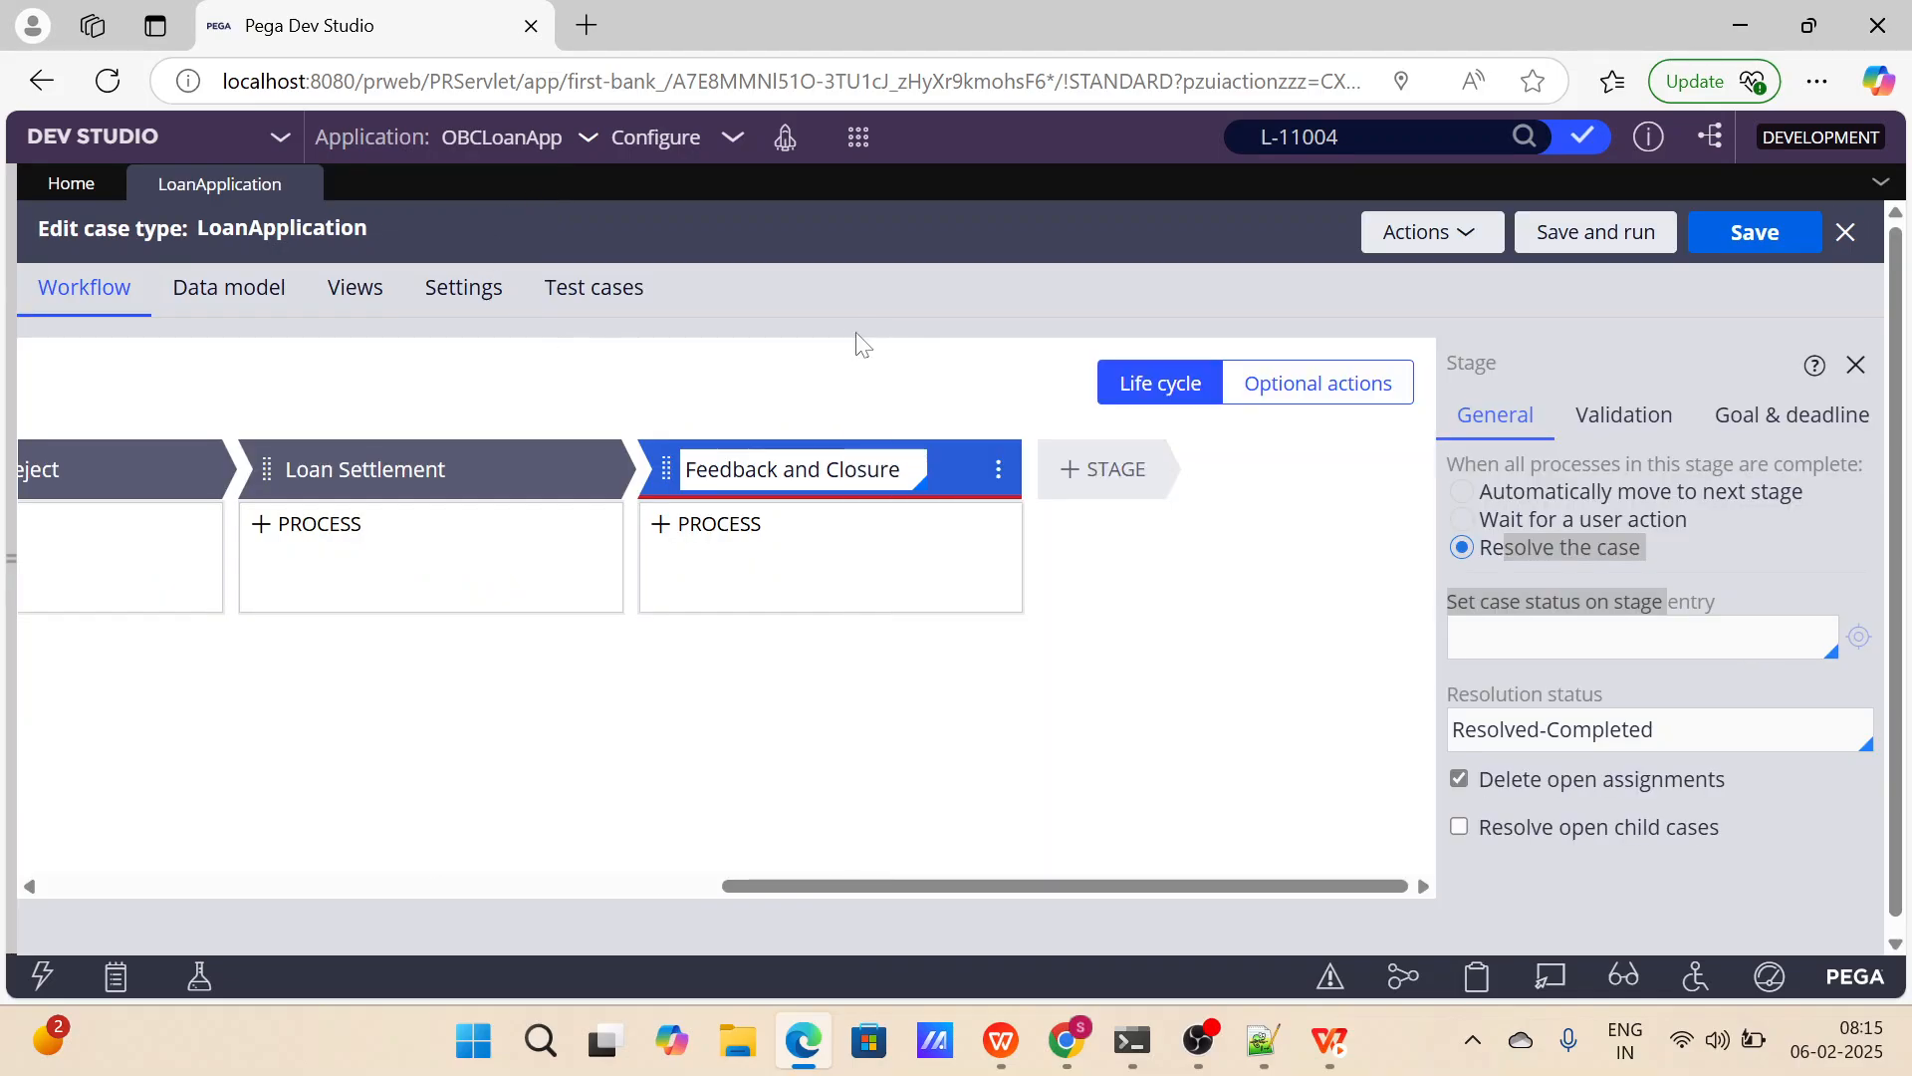
Review the Delete open assignments and Resolve open child cases options of the Feedback and Closure stage.
click(1712, 570)
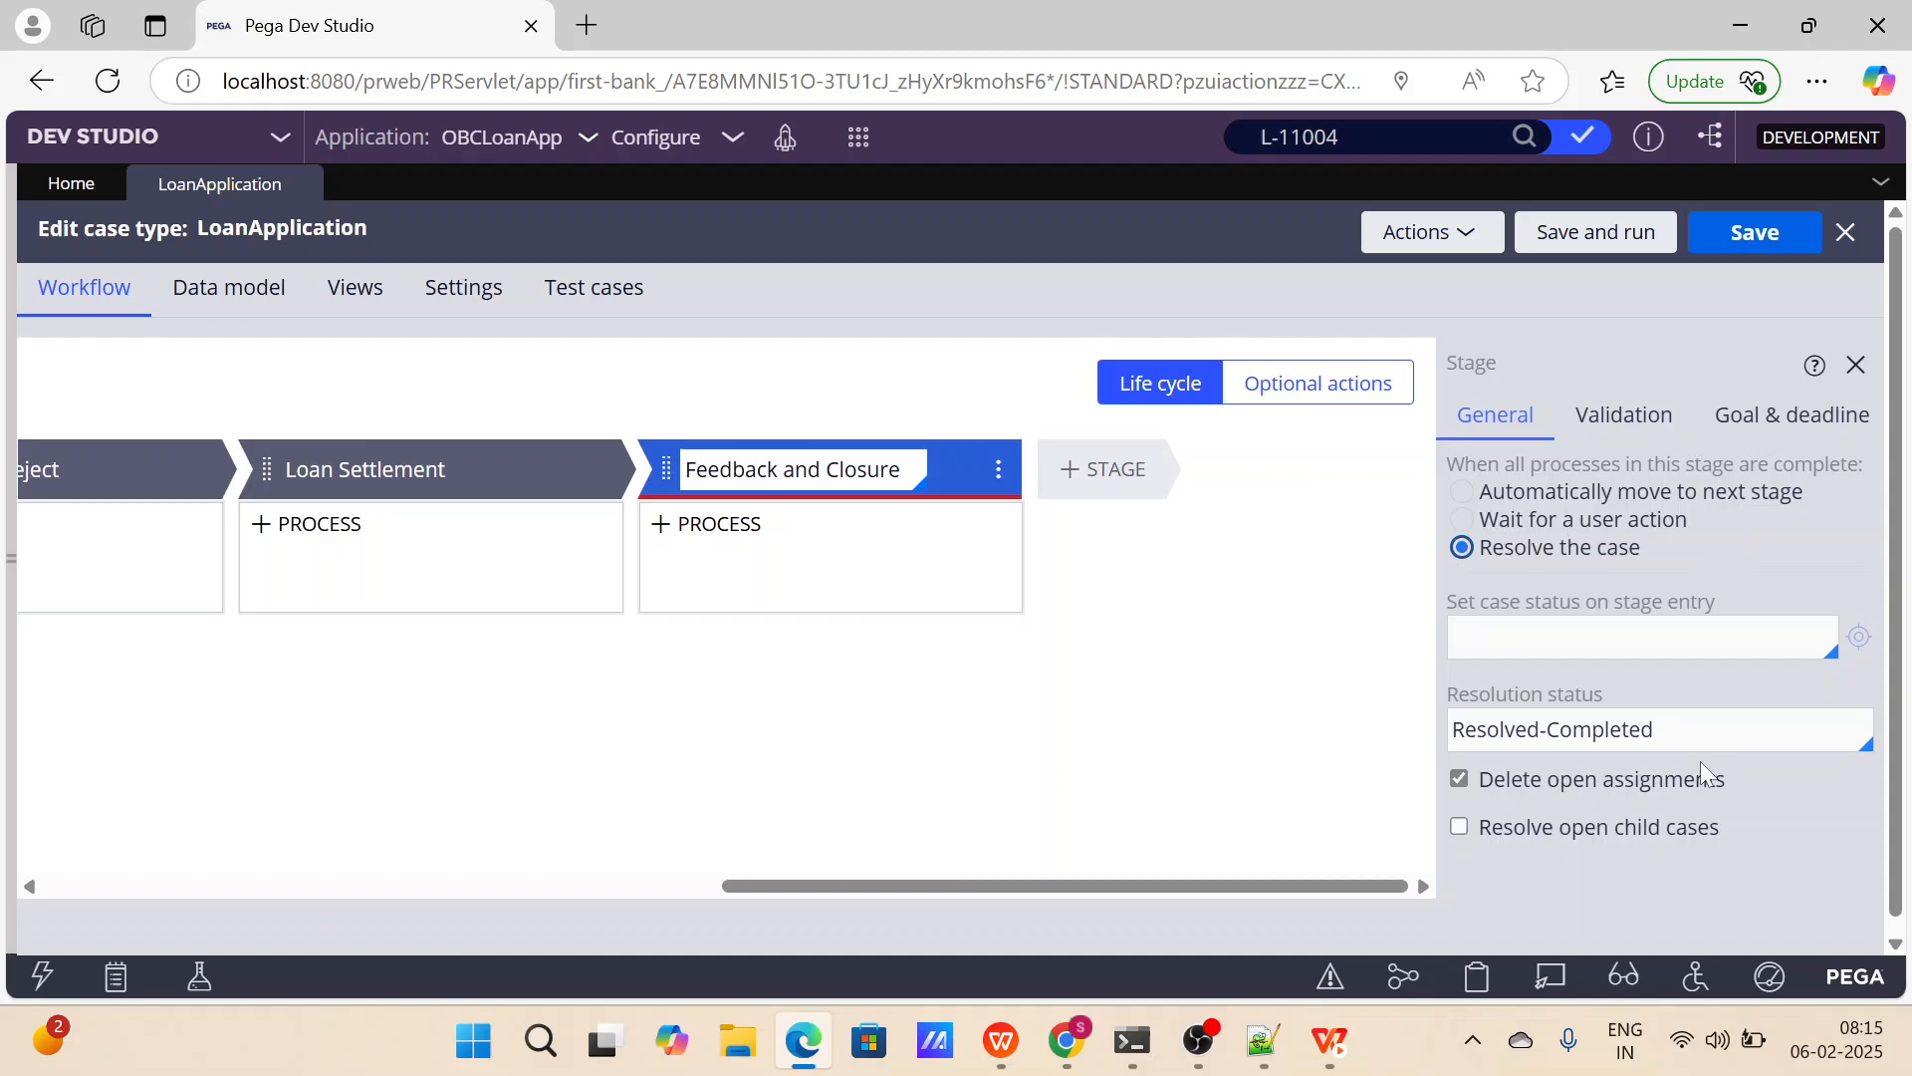
scroll(1725, 795, down, 1)
drag(1754, 775, 1526, 769)
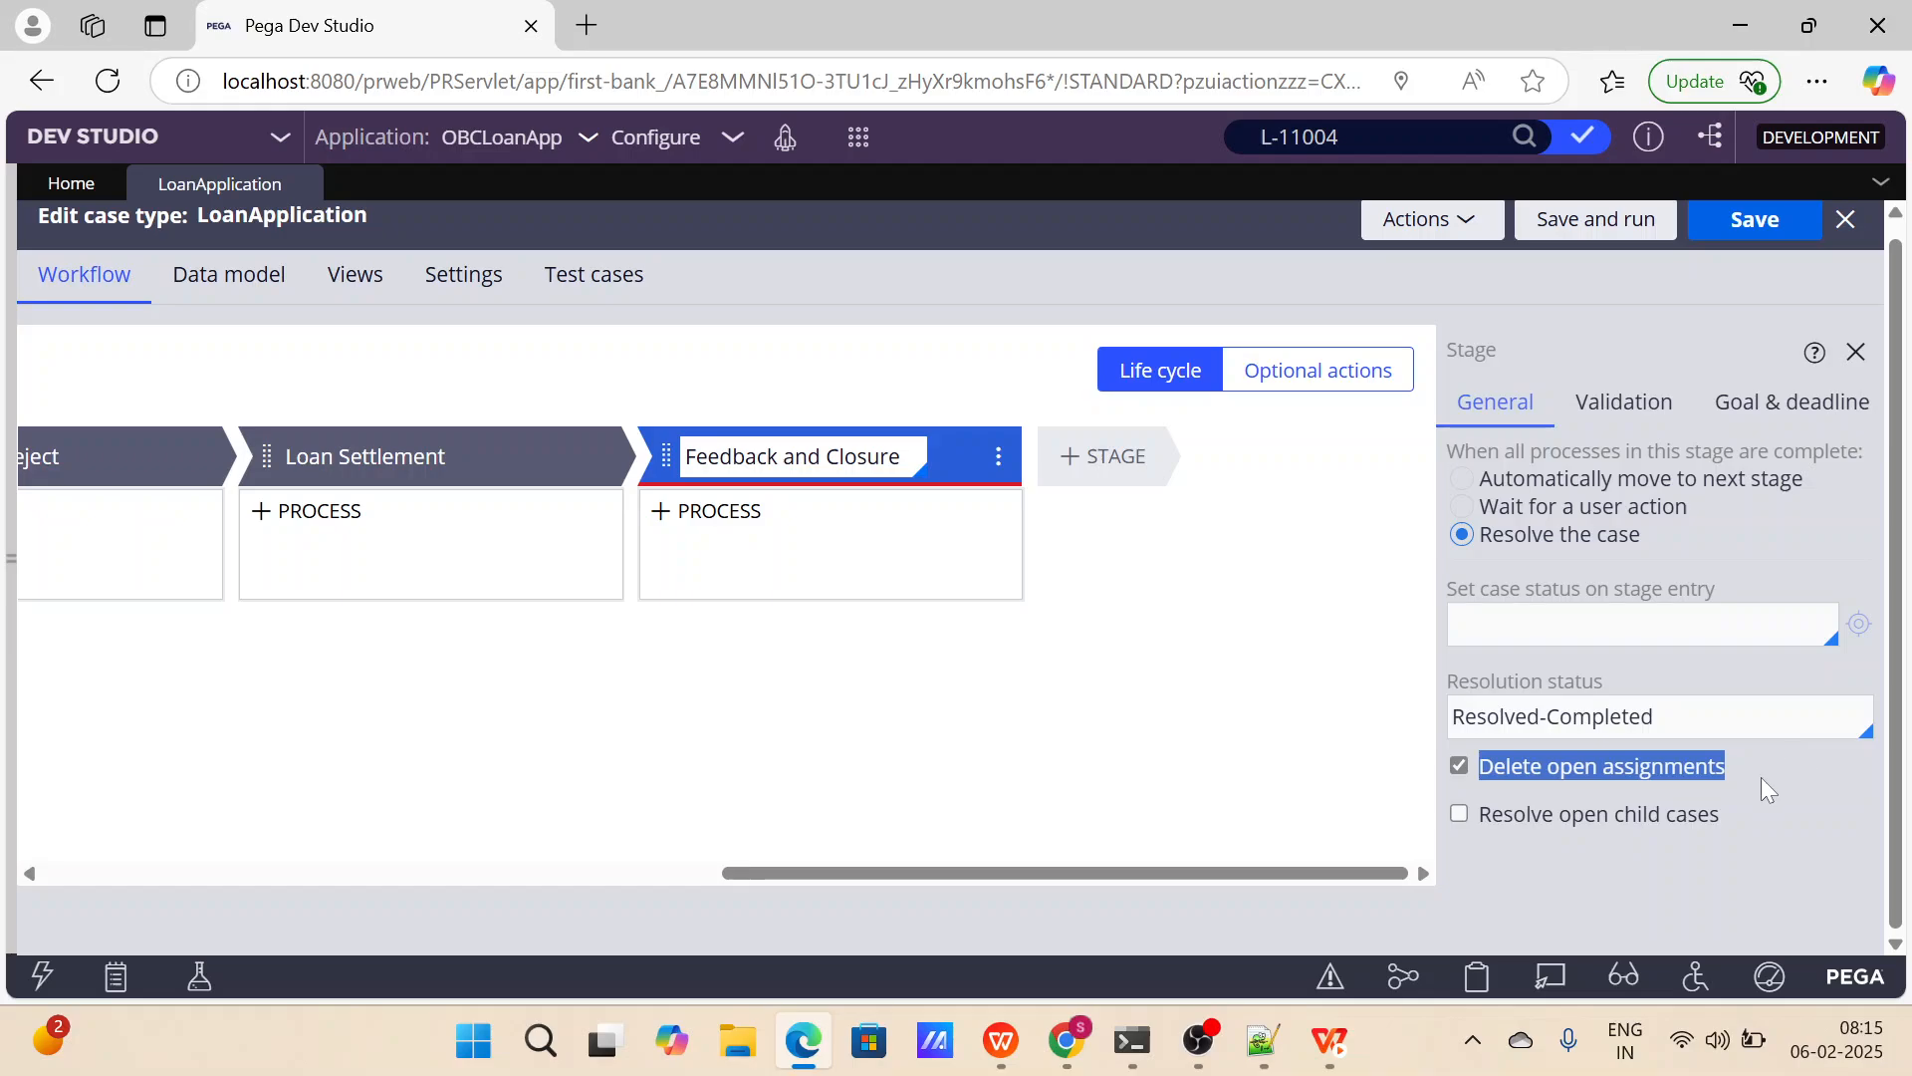
click(1769, 822)
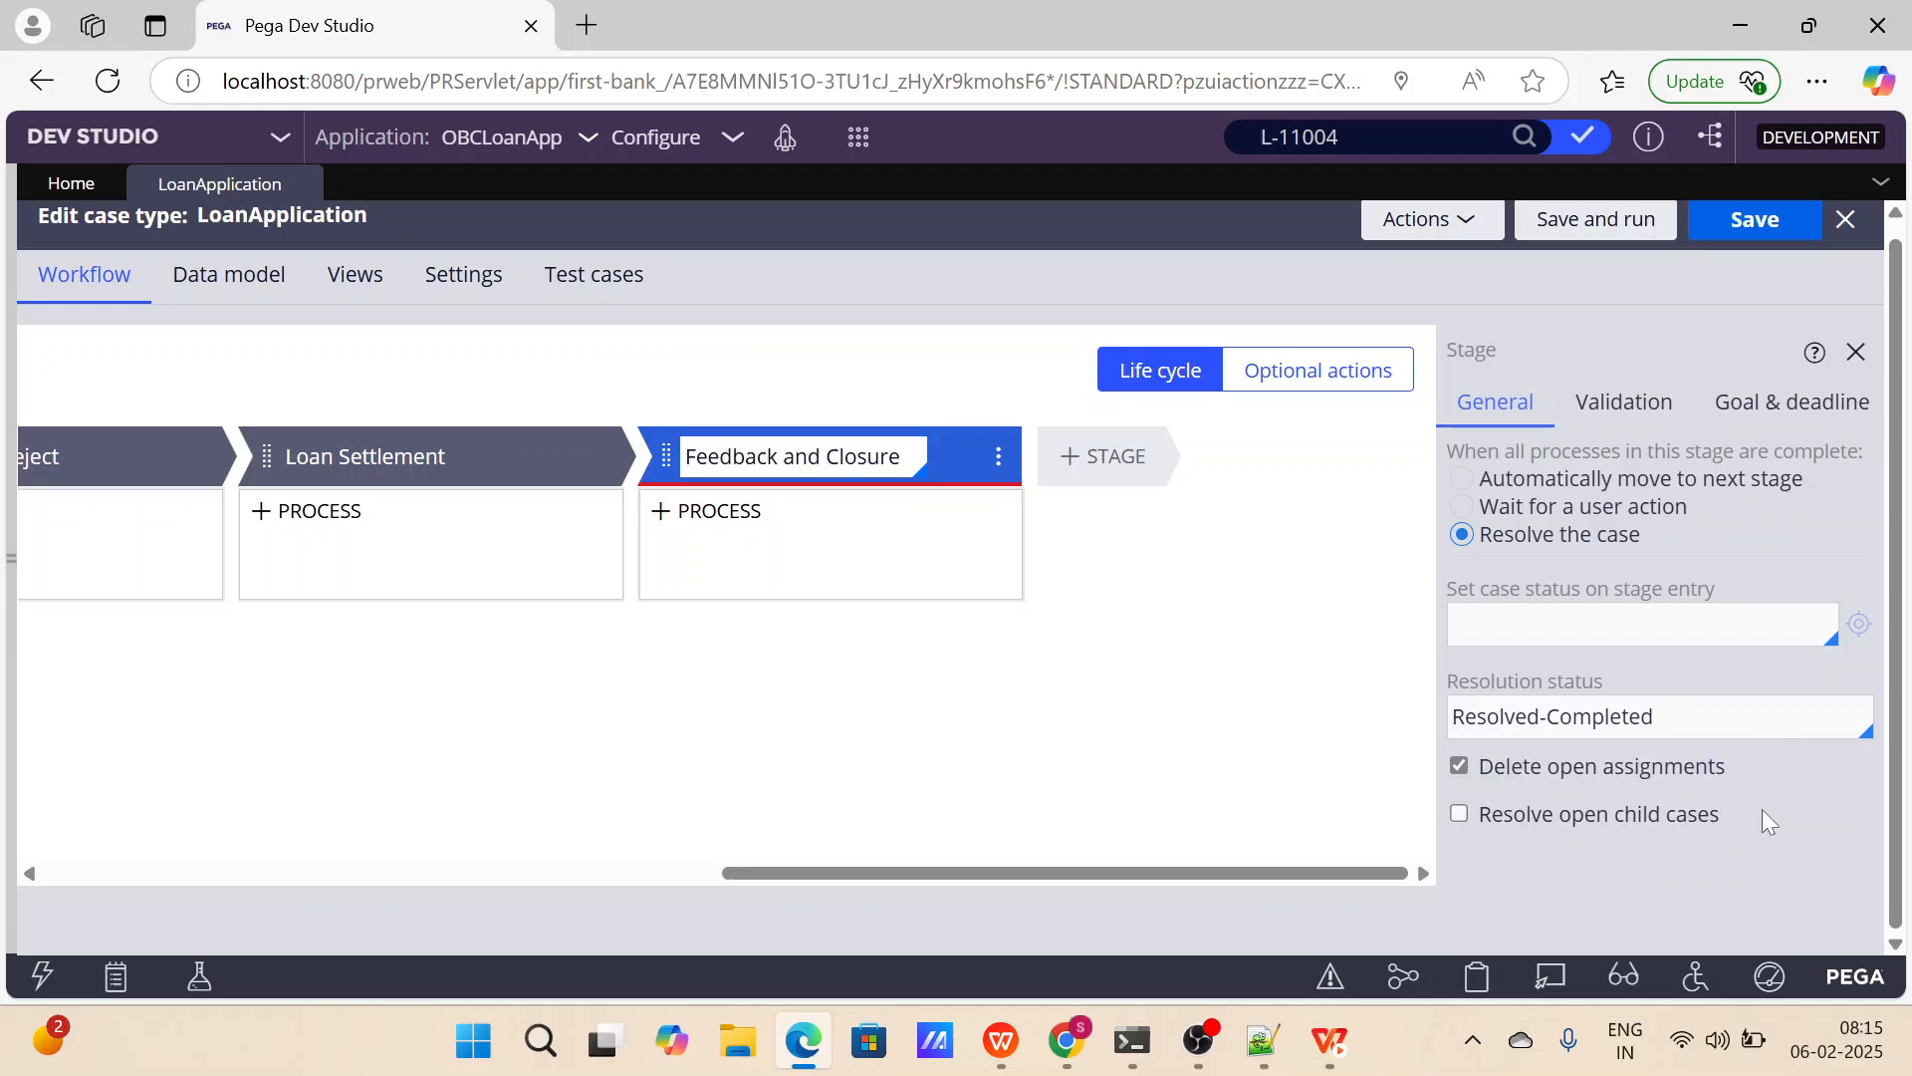
drag(1478, 806, 1737, 811)
Try to add a process to the Collect Information stage, and refresh the LoanApplication case type.
drag(978, 877, 523, 867)
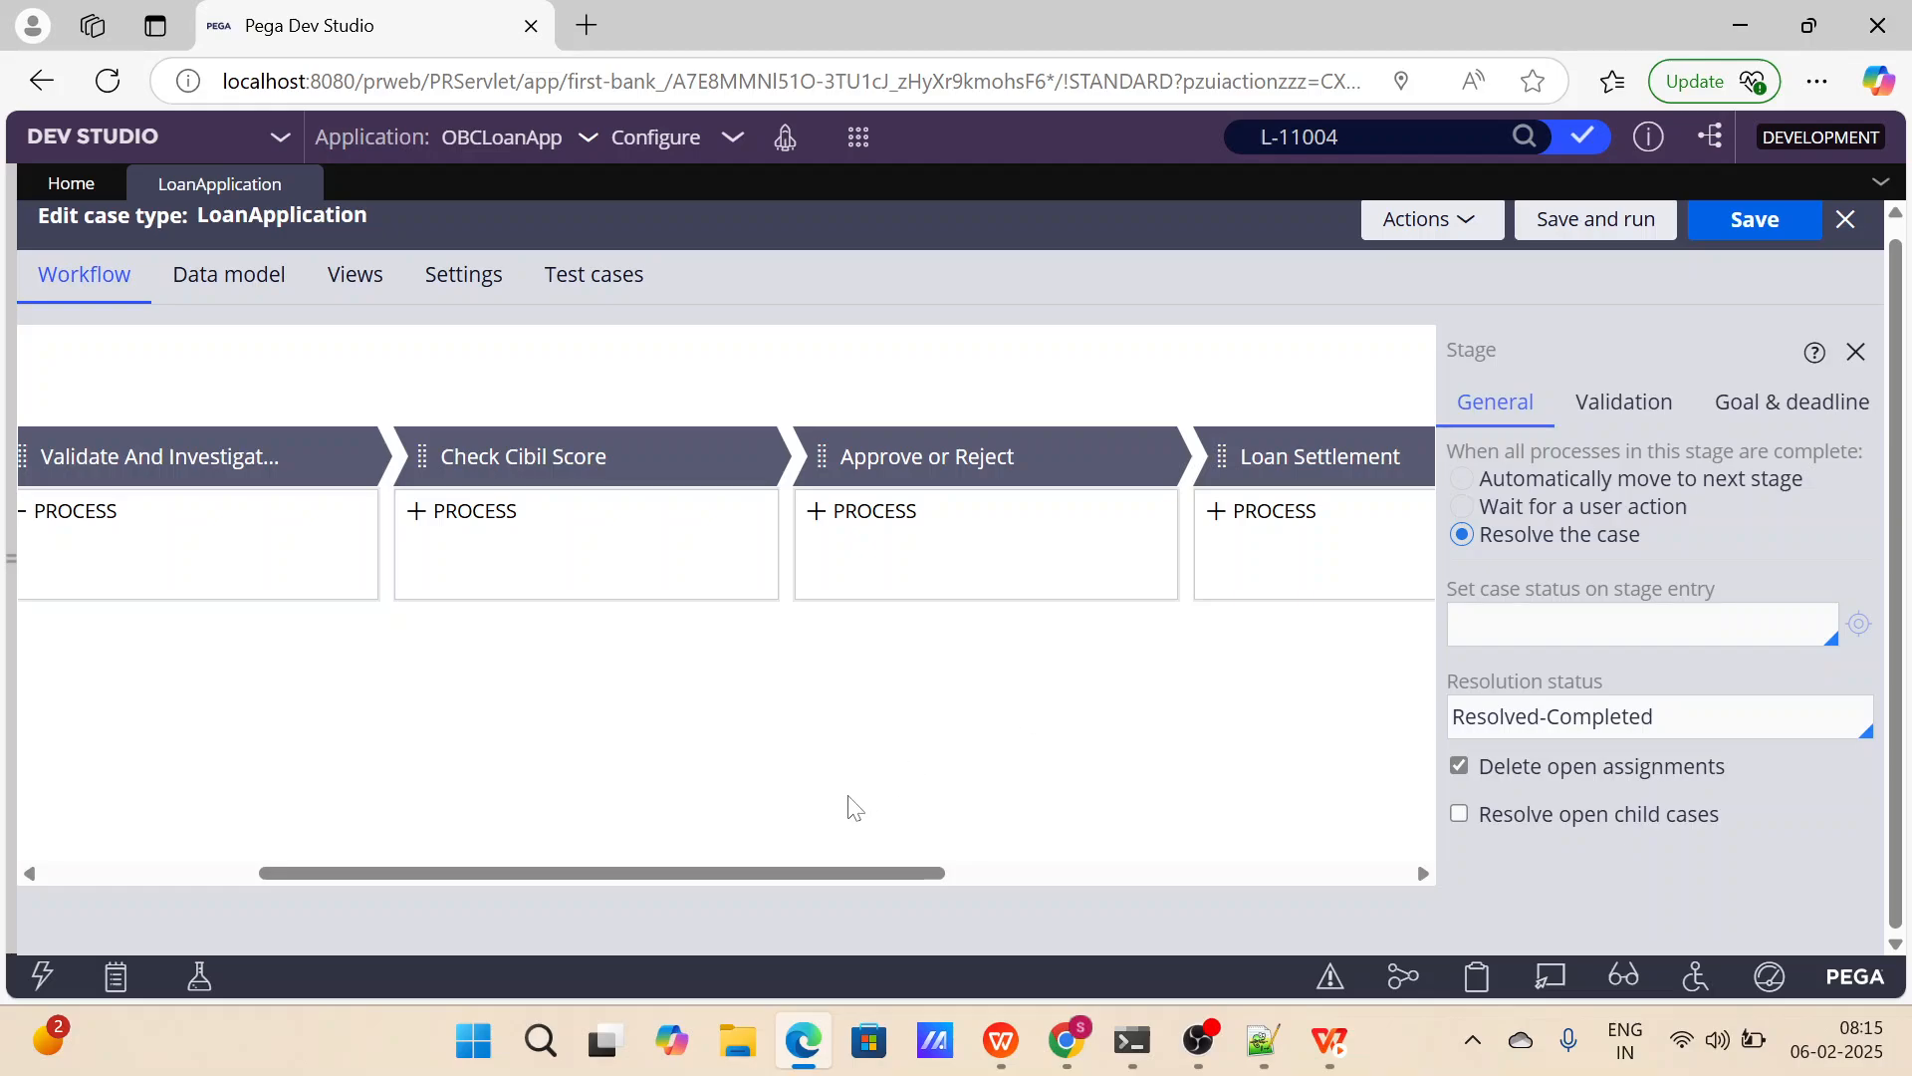
drag(821, 873, 505, 883)
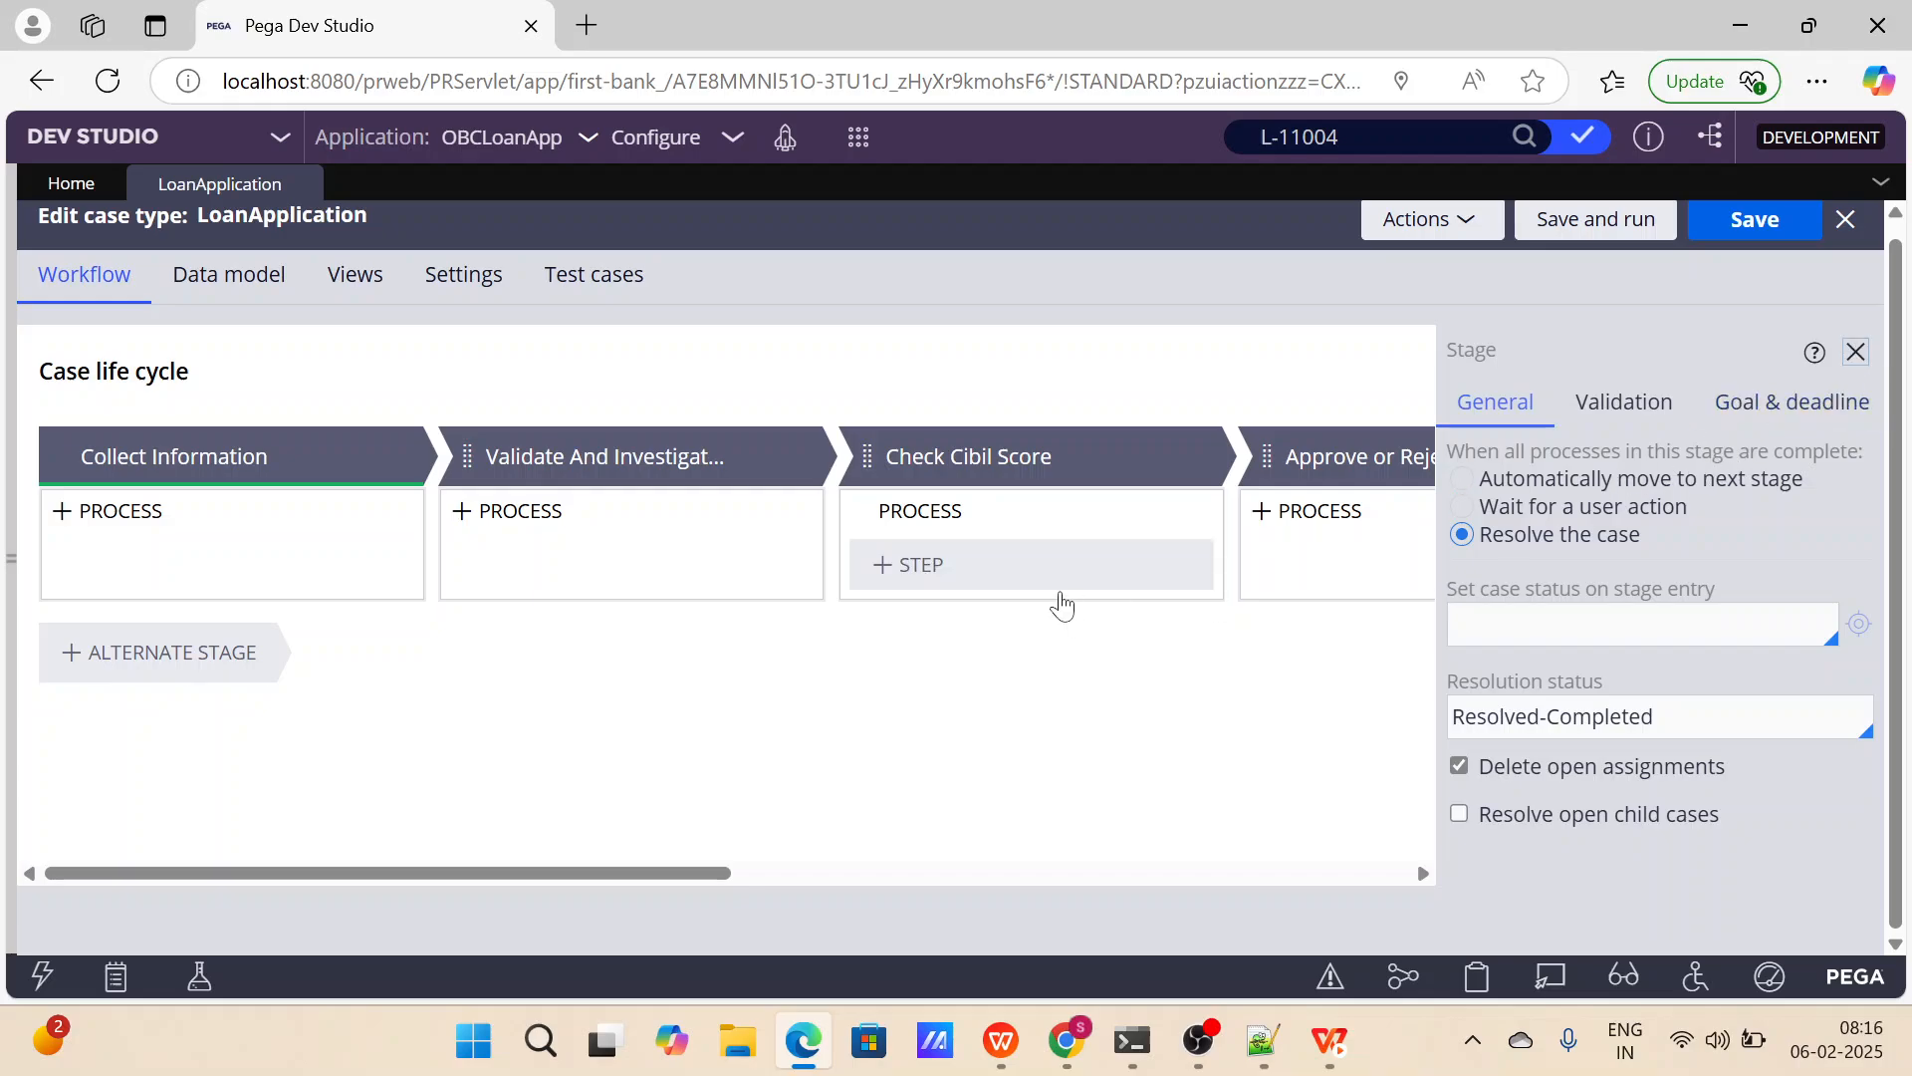
mouse_move(1125, 546)
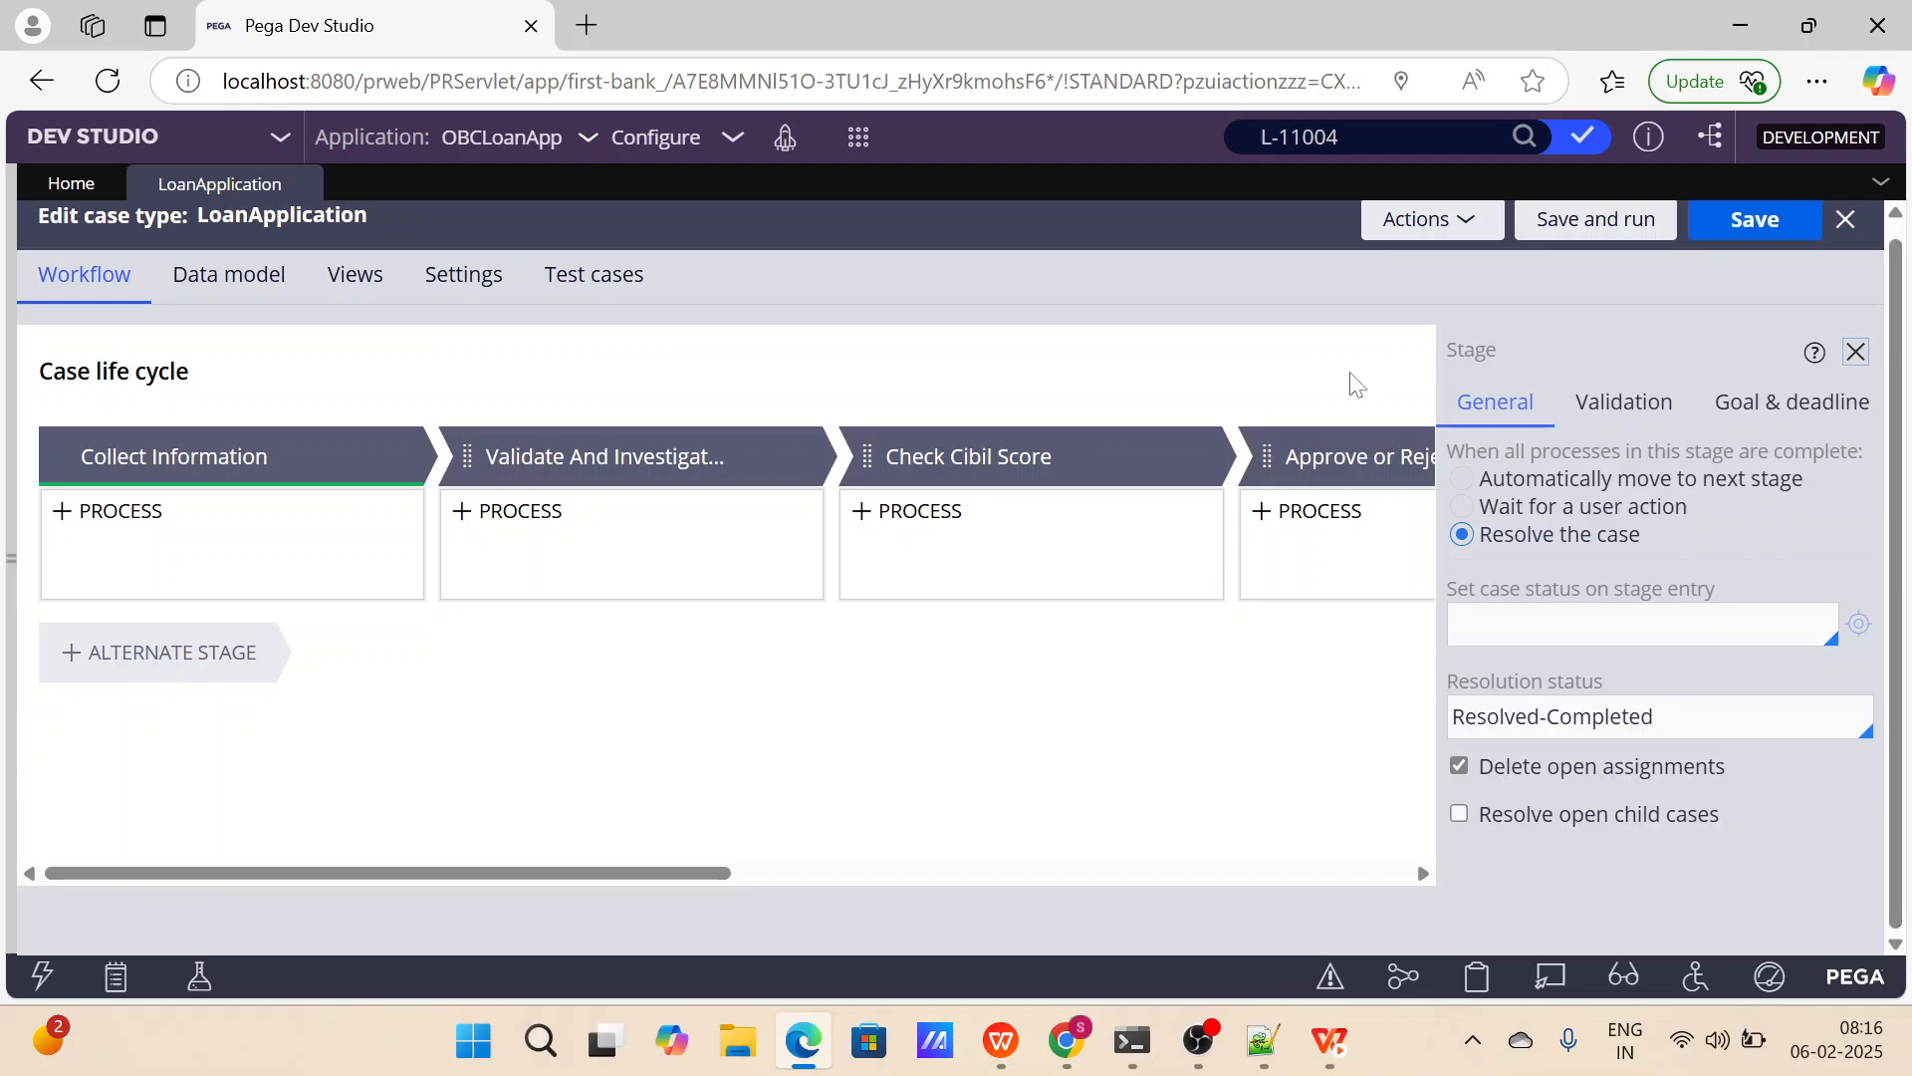
click(269, 461)
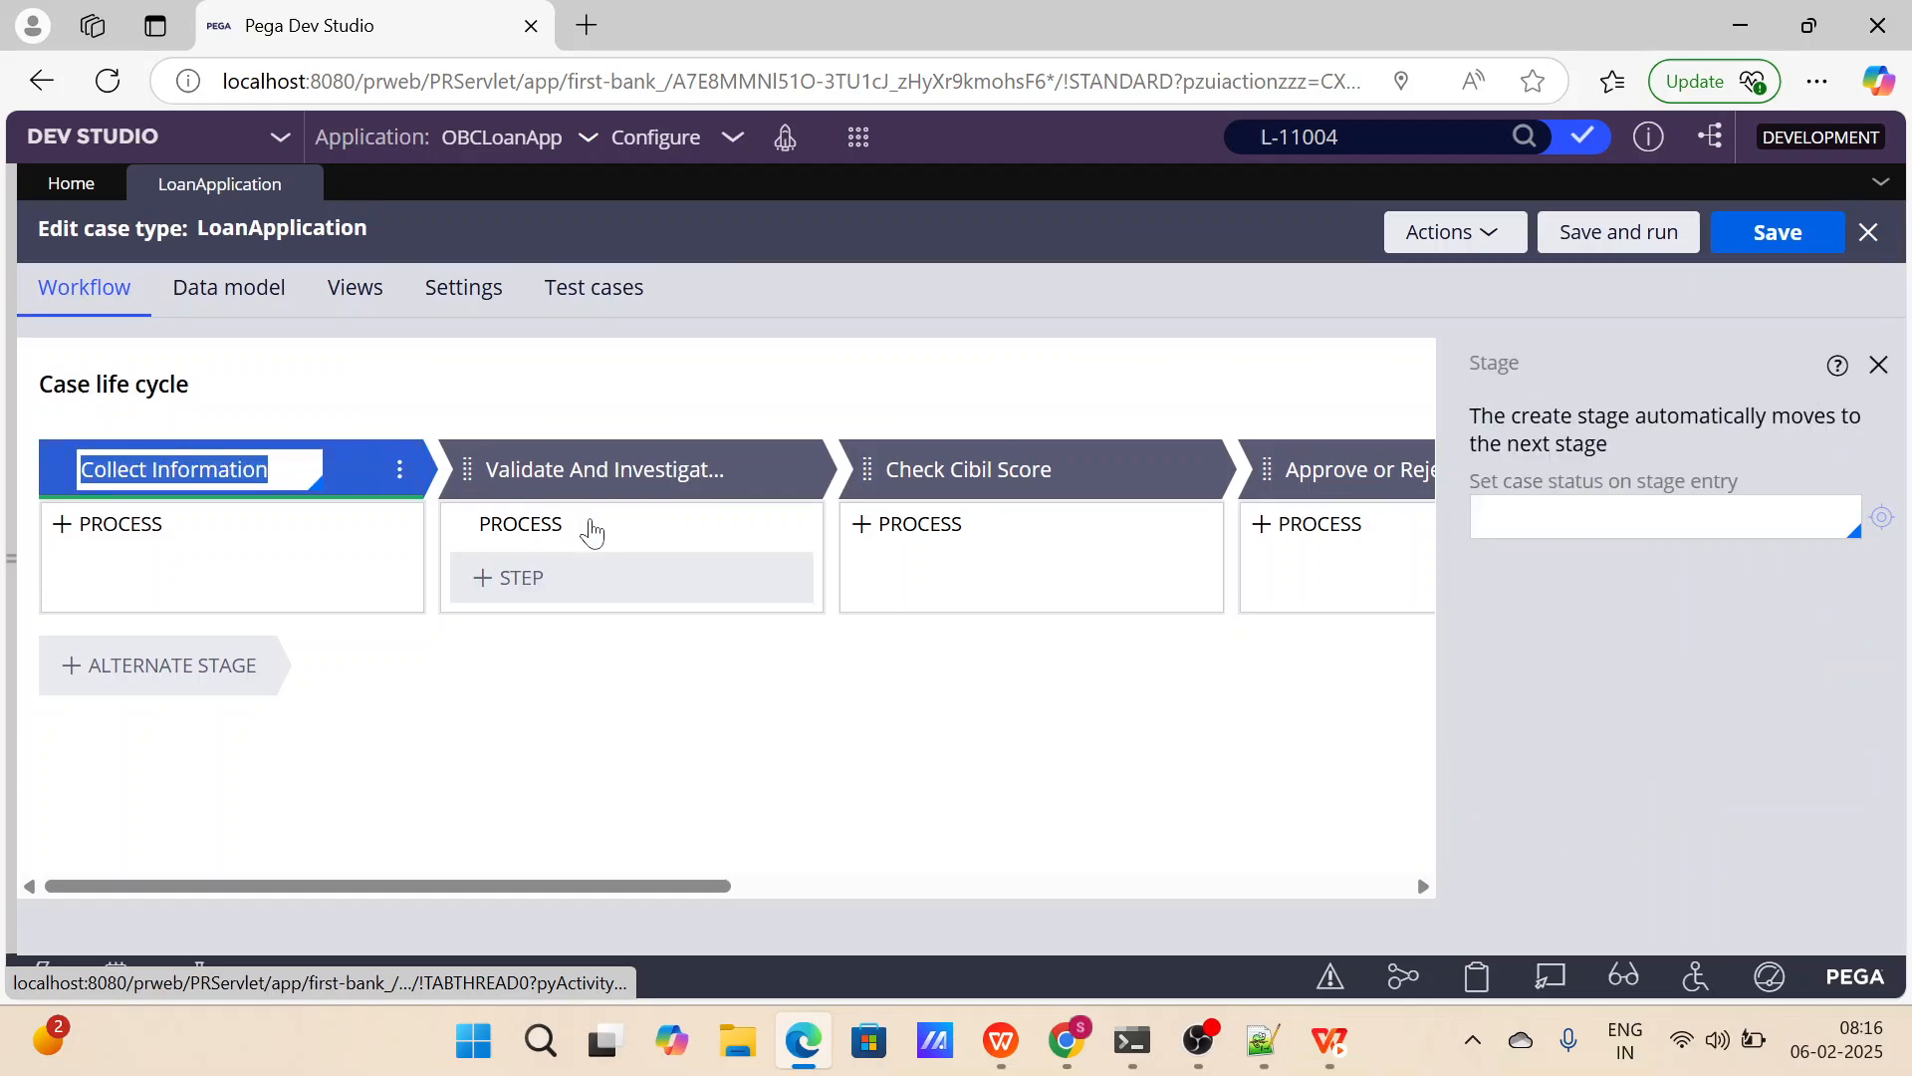
click(186, 538)
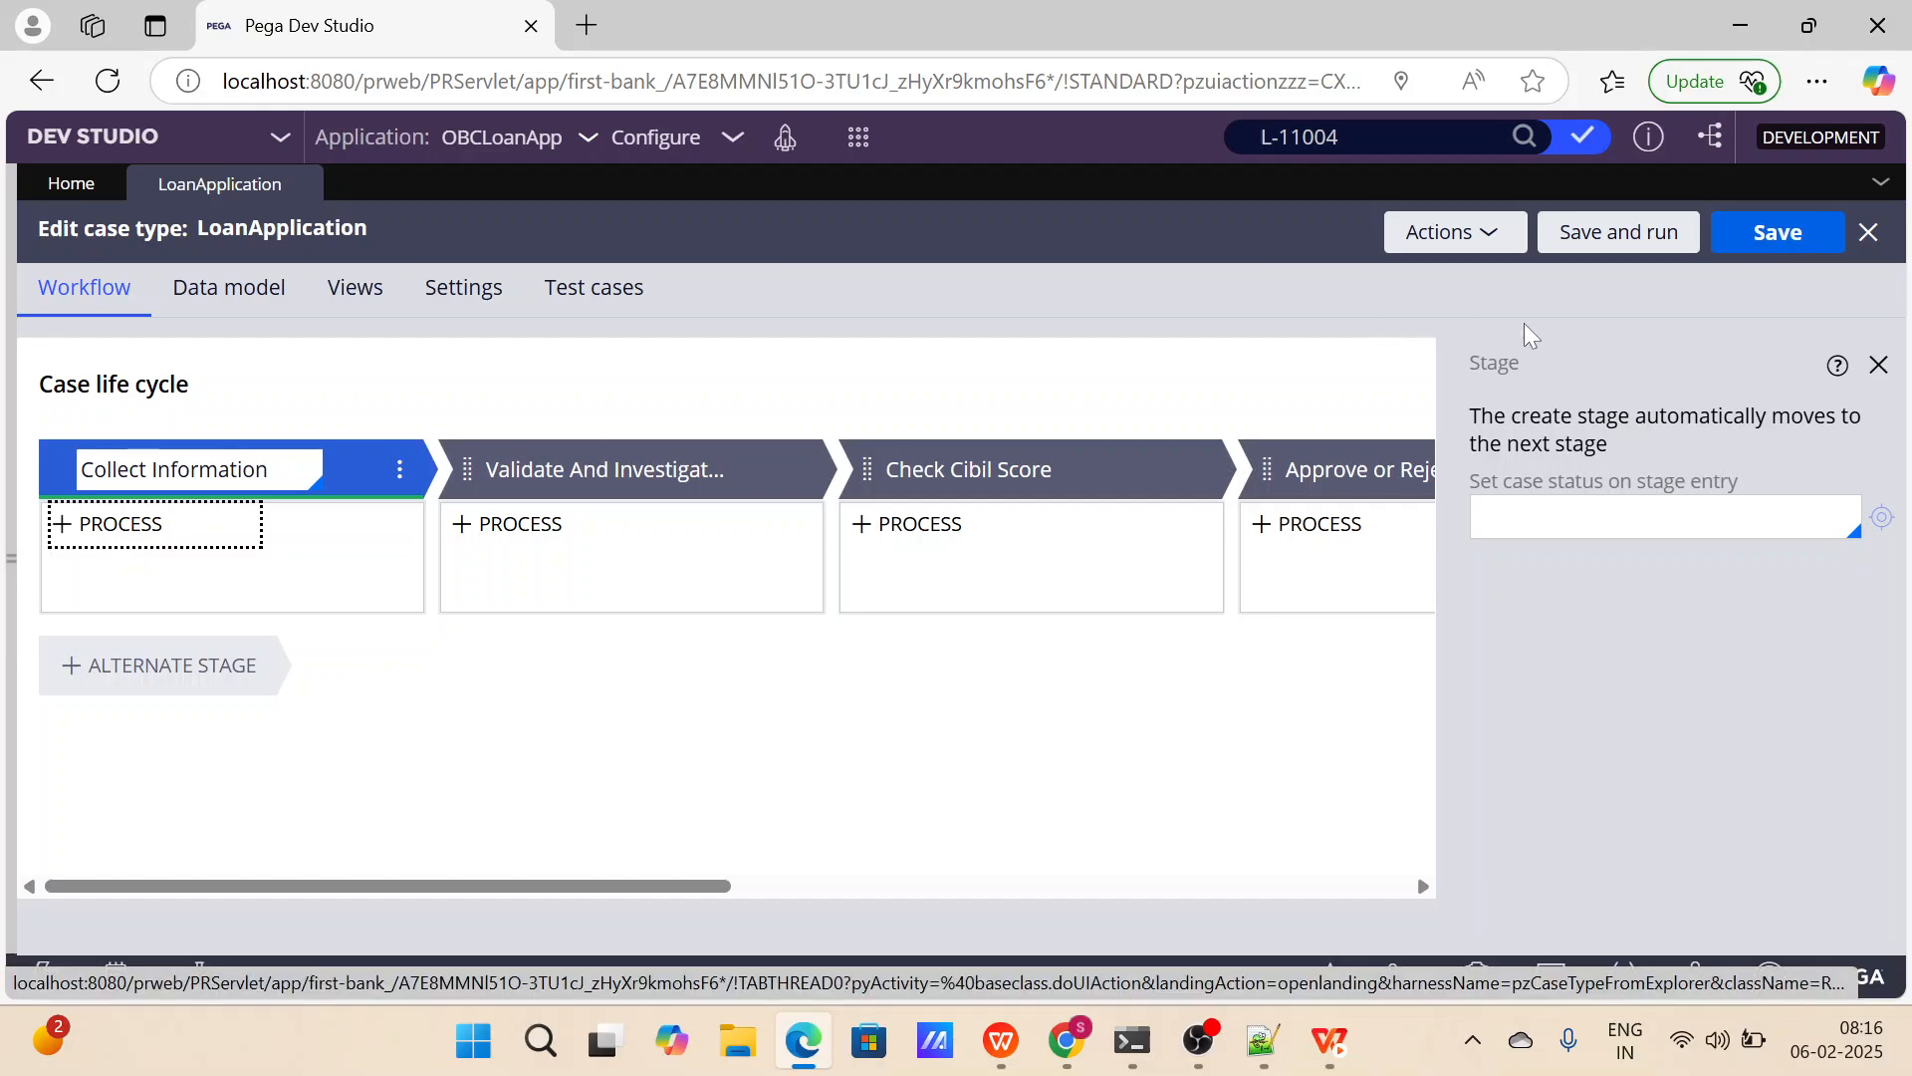
click(1481, 231)
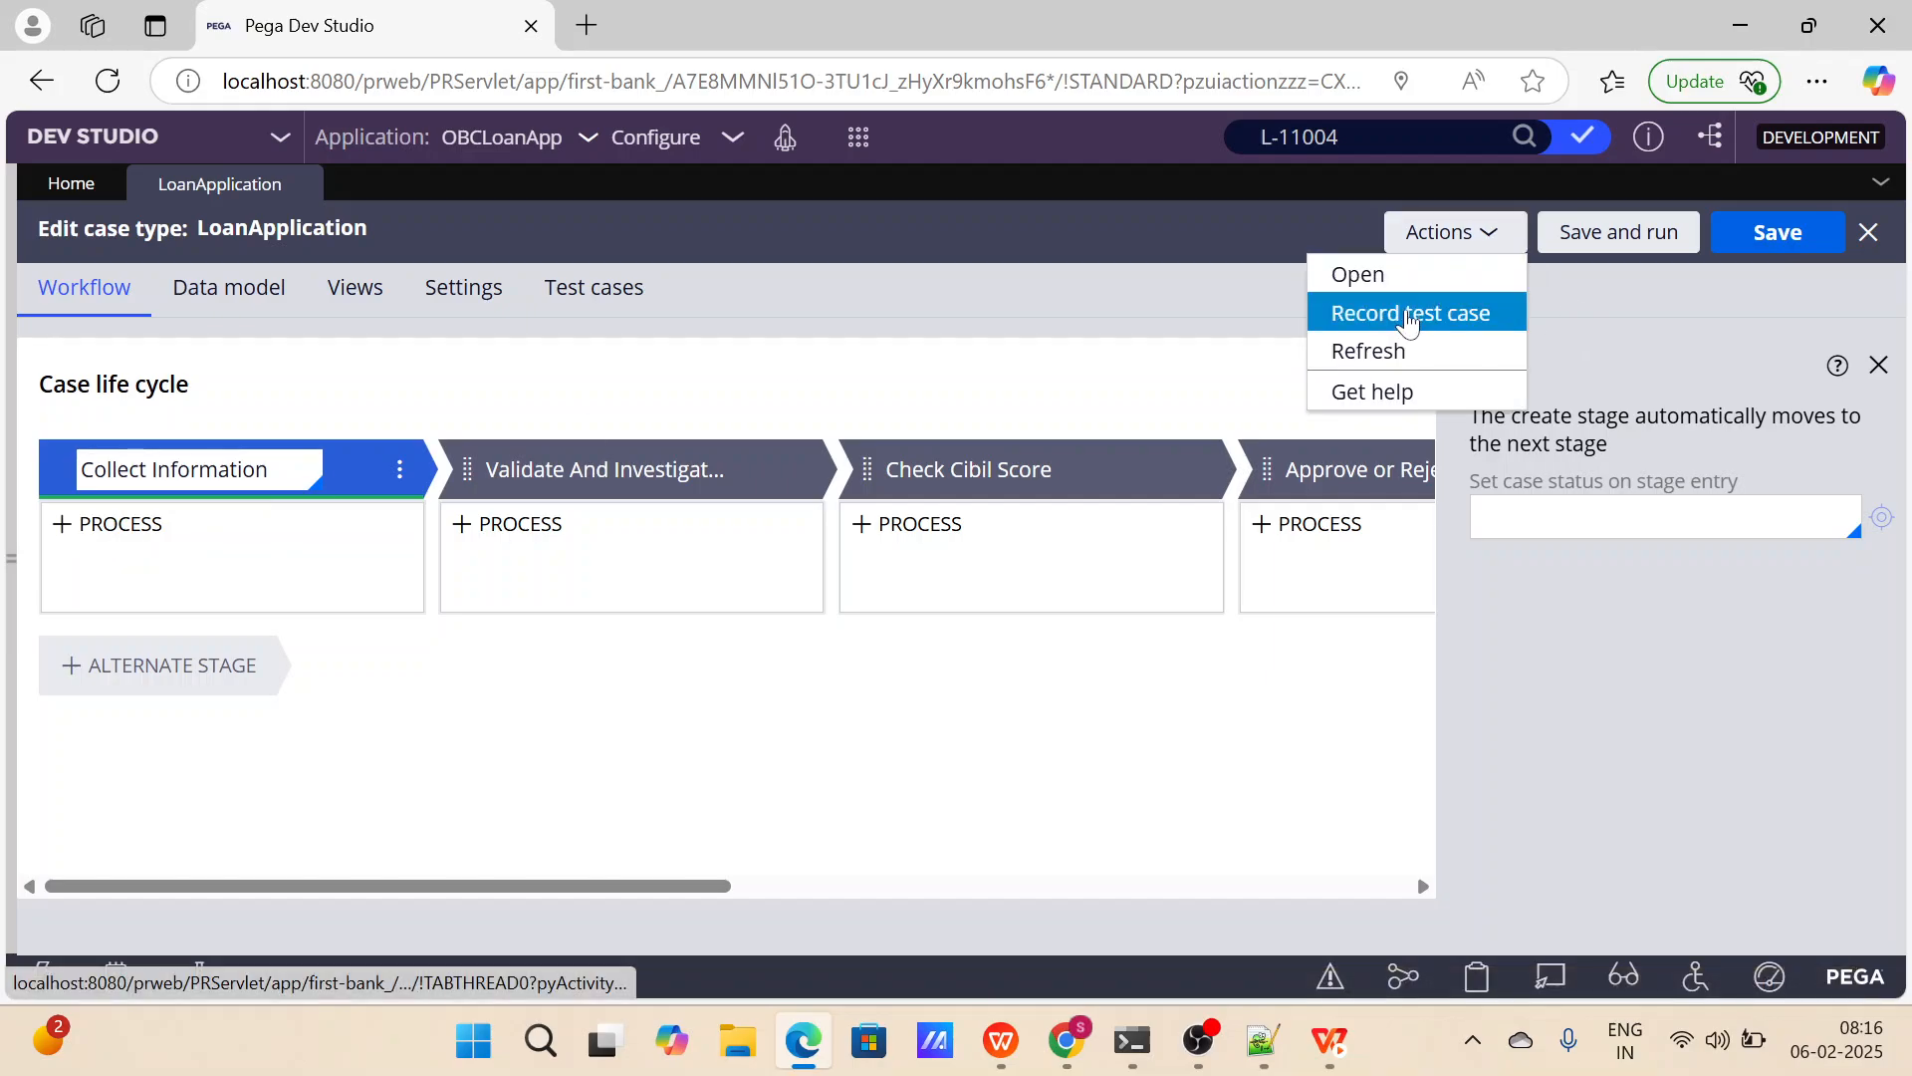
click(1408, 351)
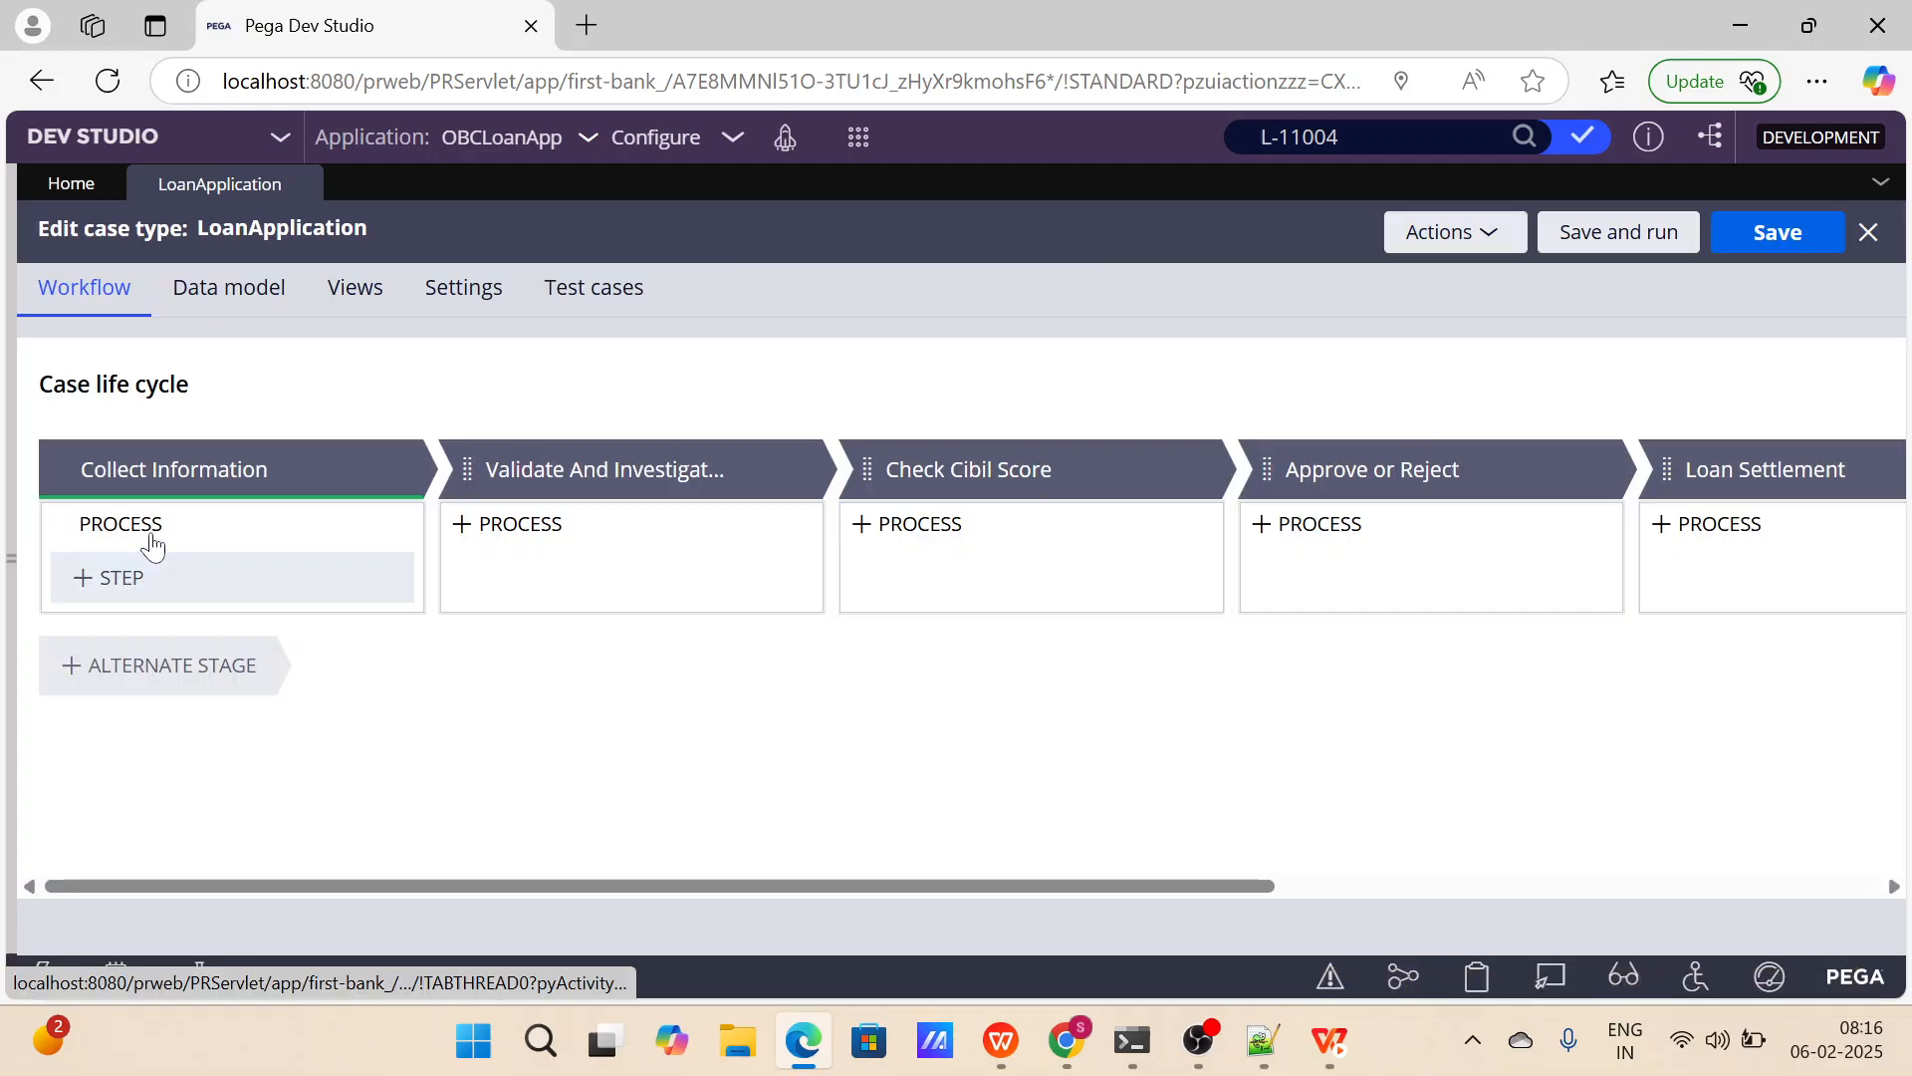
Add a new process to the Collect Information stage, delete its default Collect Information (1) step and select the process.
click(149, 534)
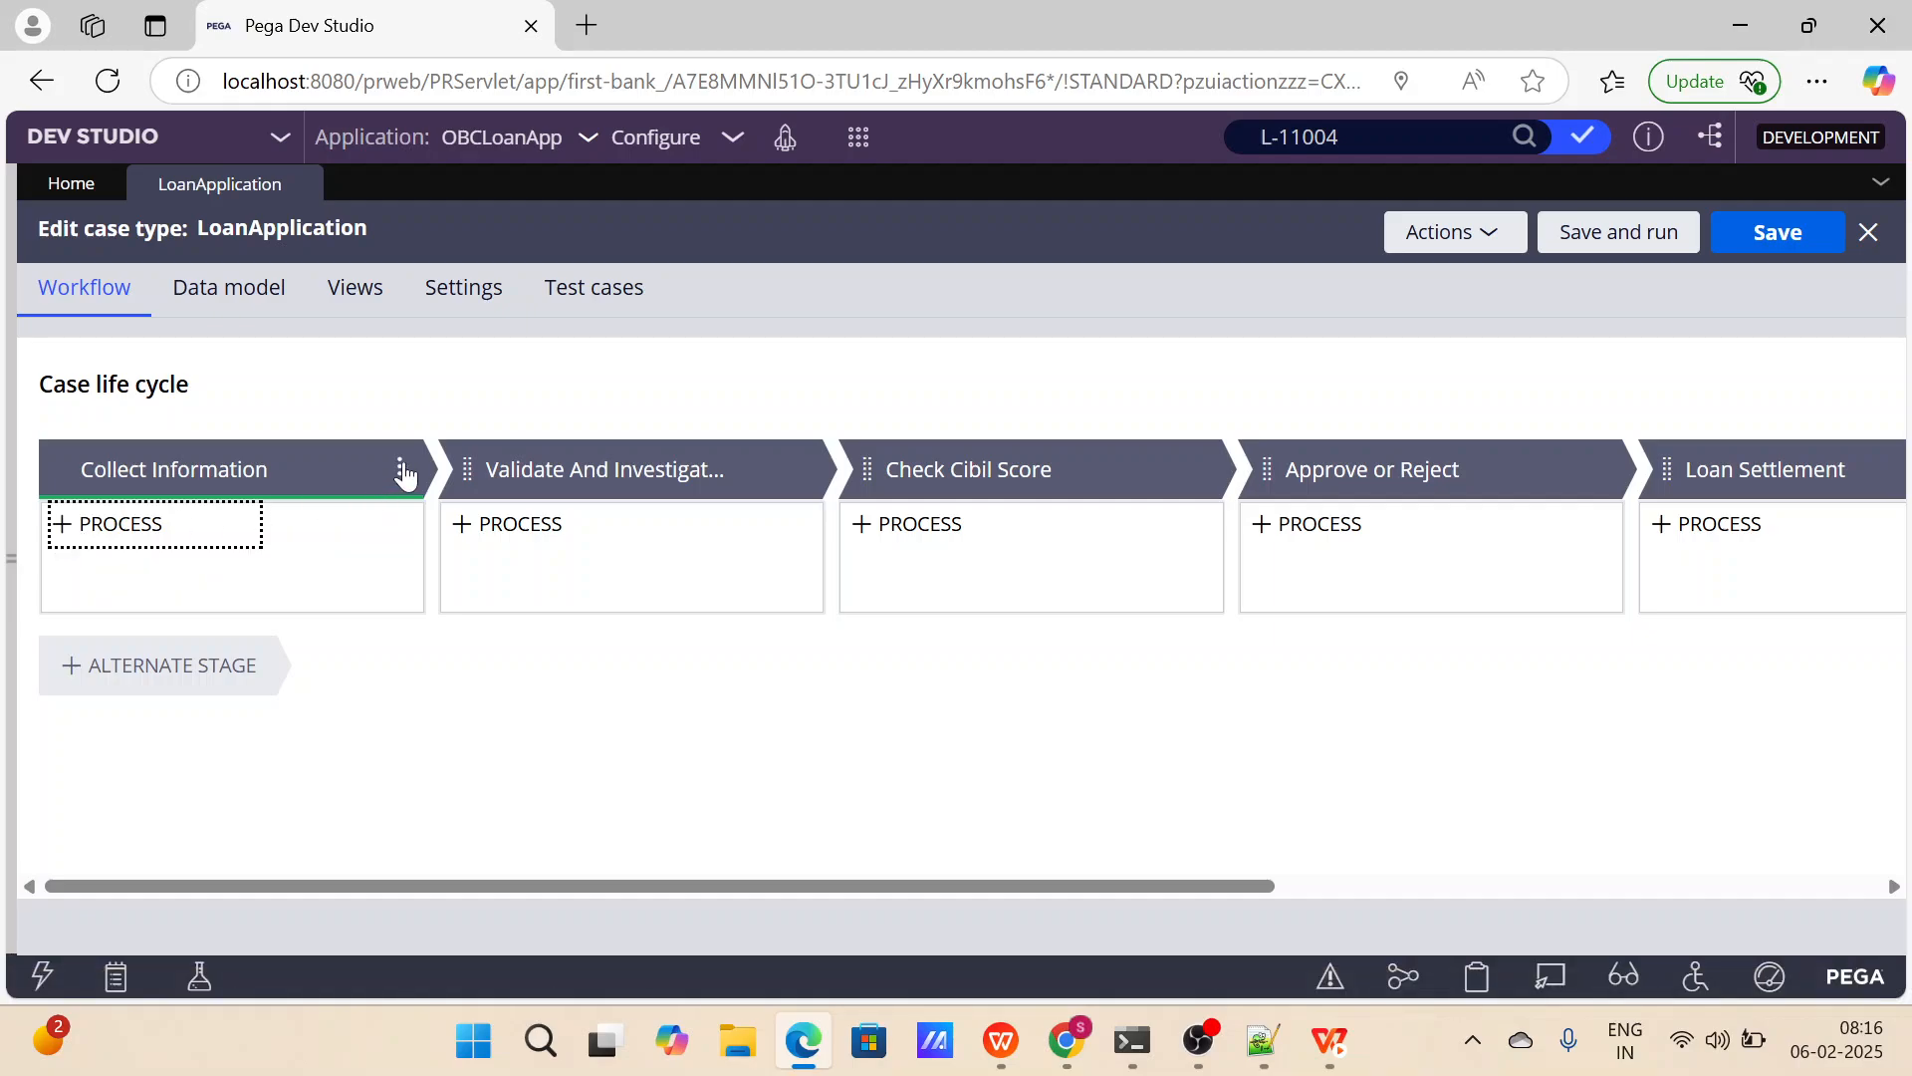
click(400, 473)
mouse_move(376, 510)
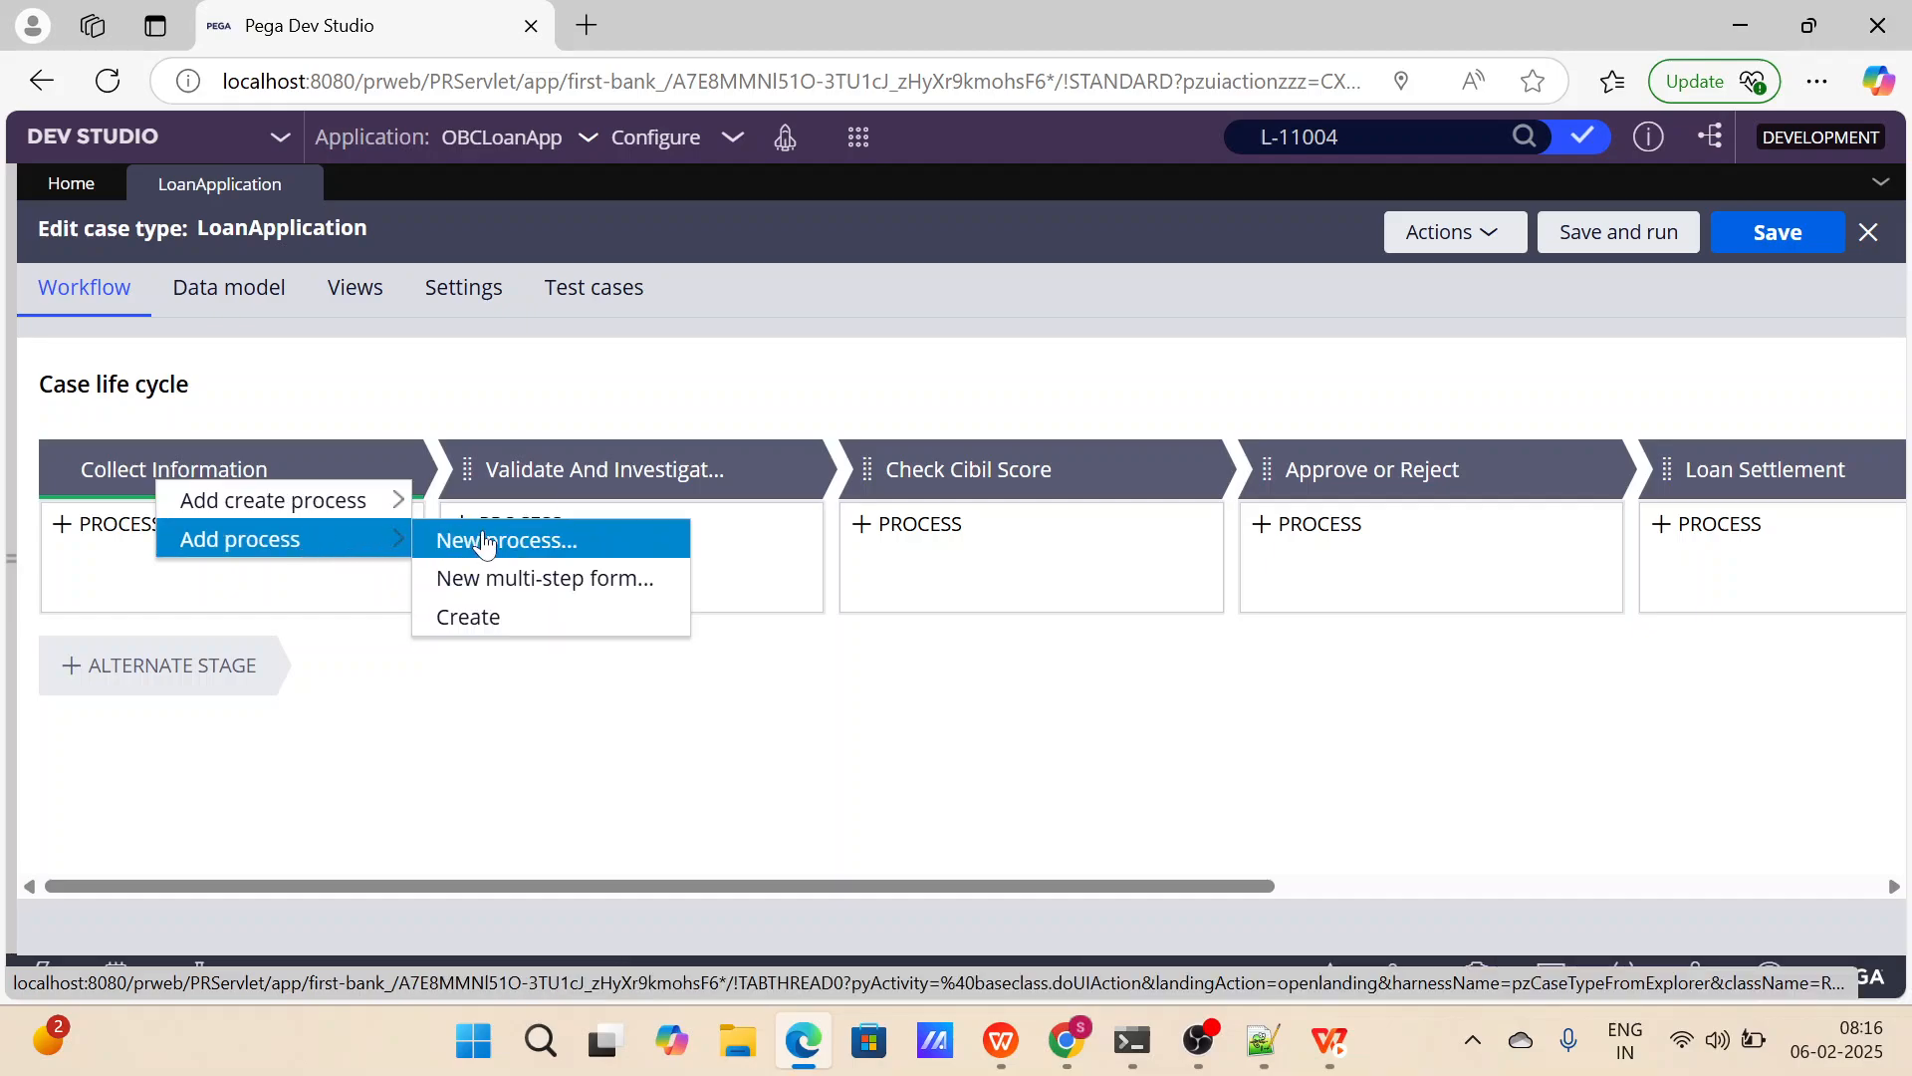
click(486, 543)
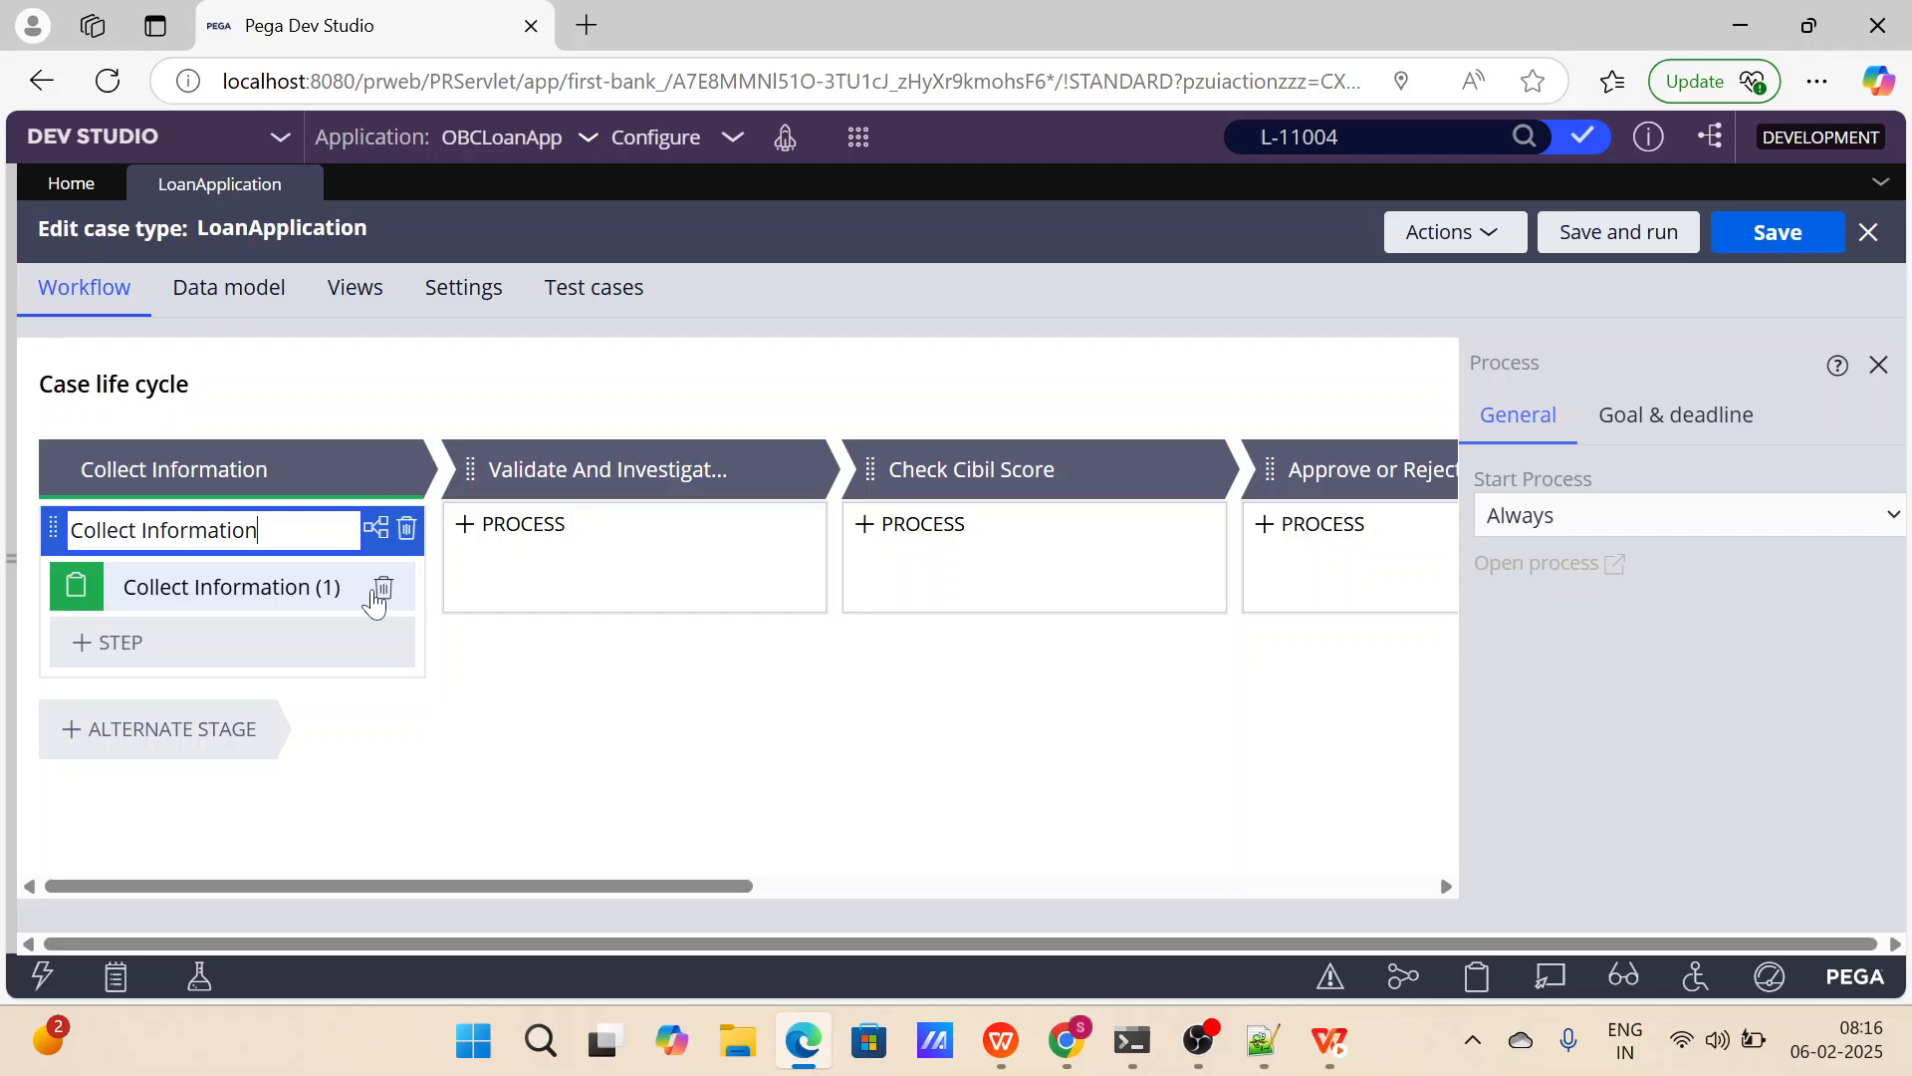
click(387, 586)
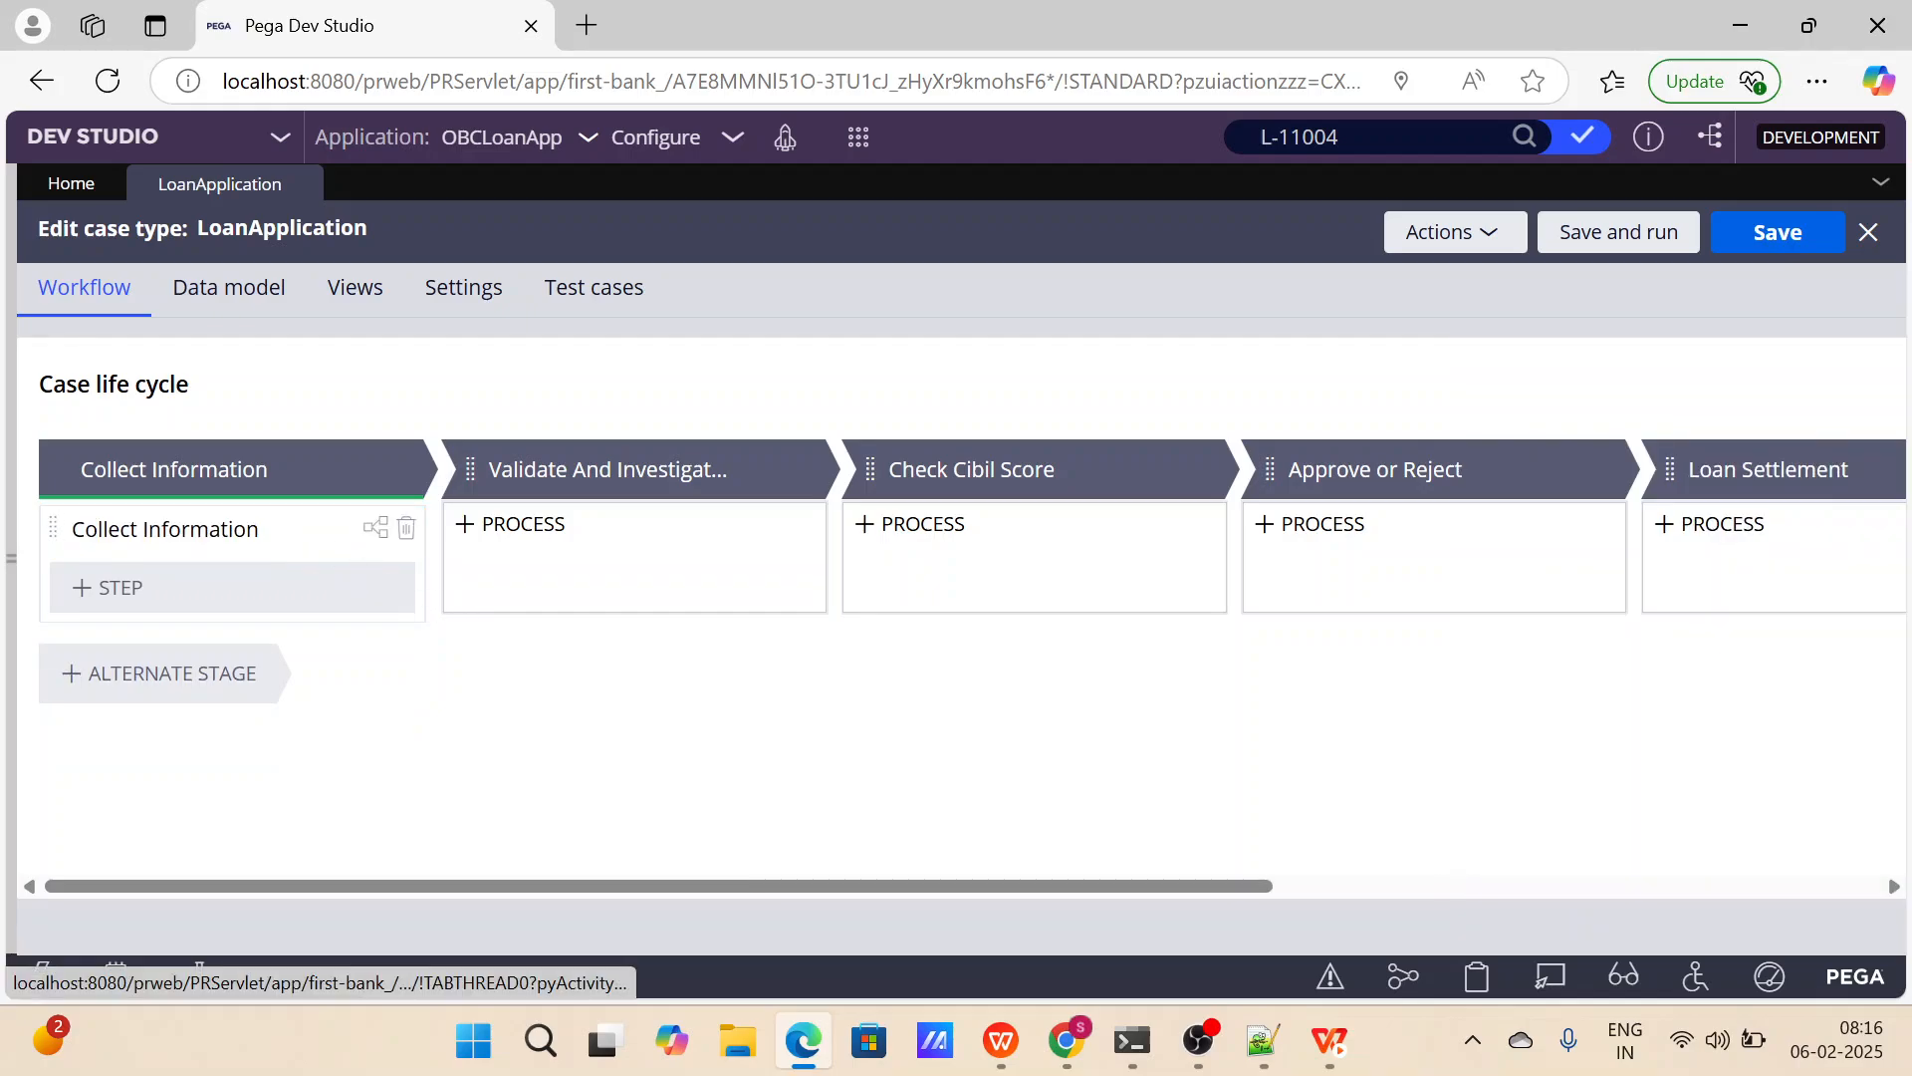
click(165, 529)
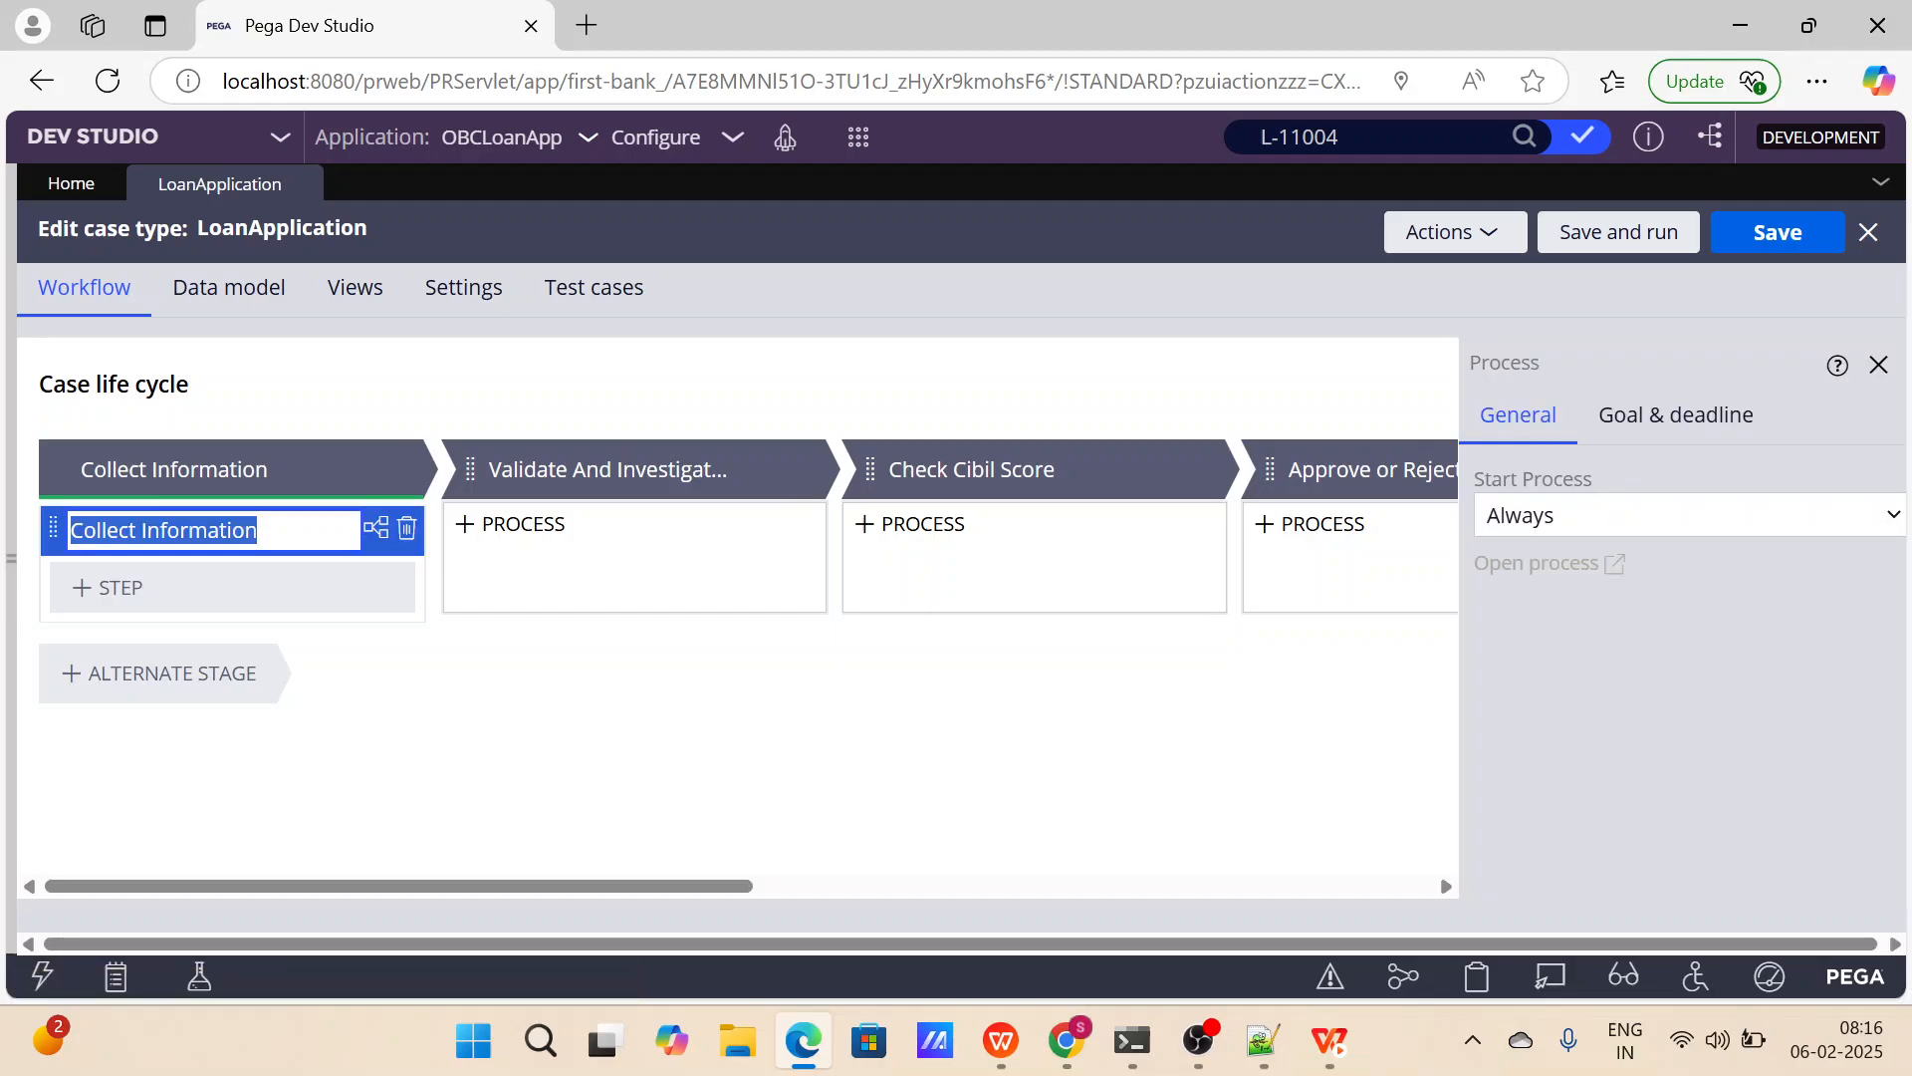
Add a new process to the Validate And Investigation stage, rename it Investigation, and delete its default Validate And Investigation step.
click(510, 524)
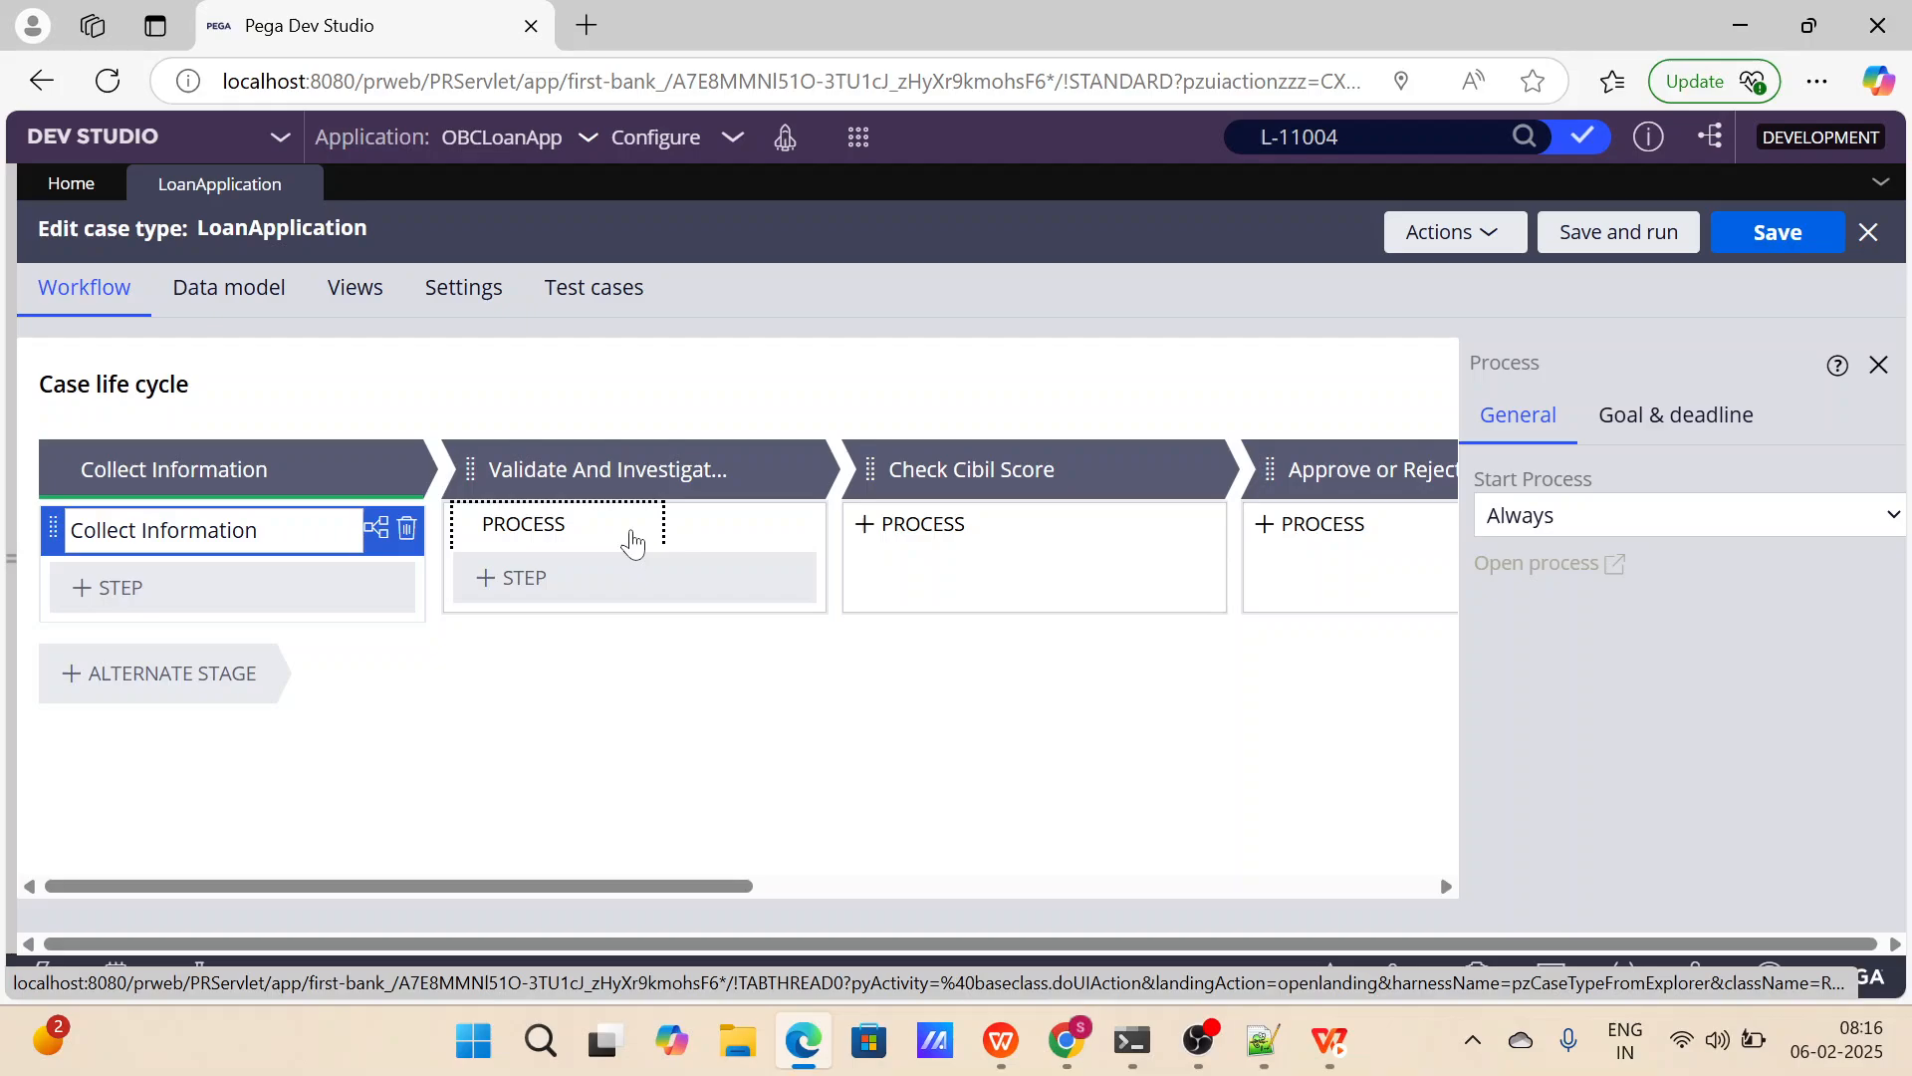
click(803, 470)
mouse_move(819, 498)
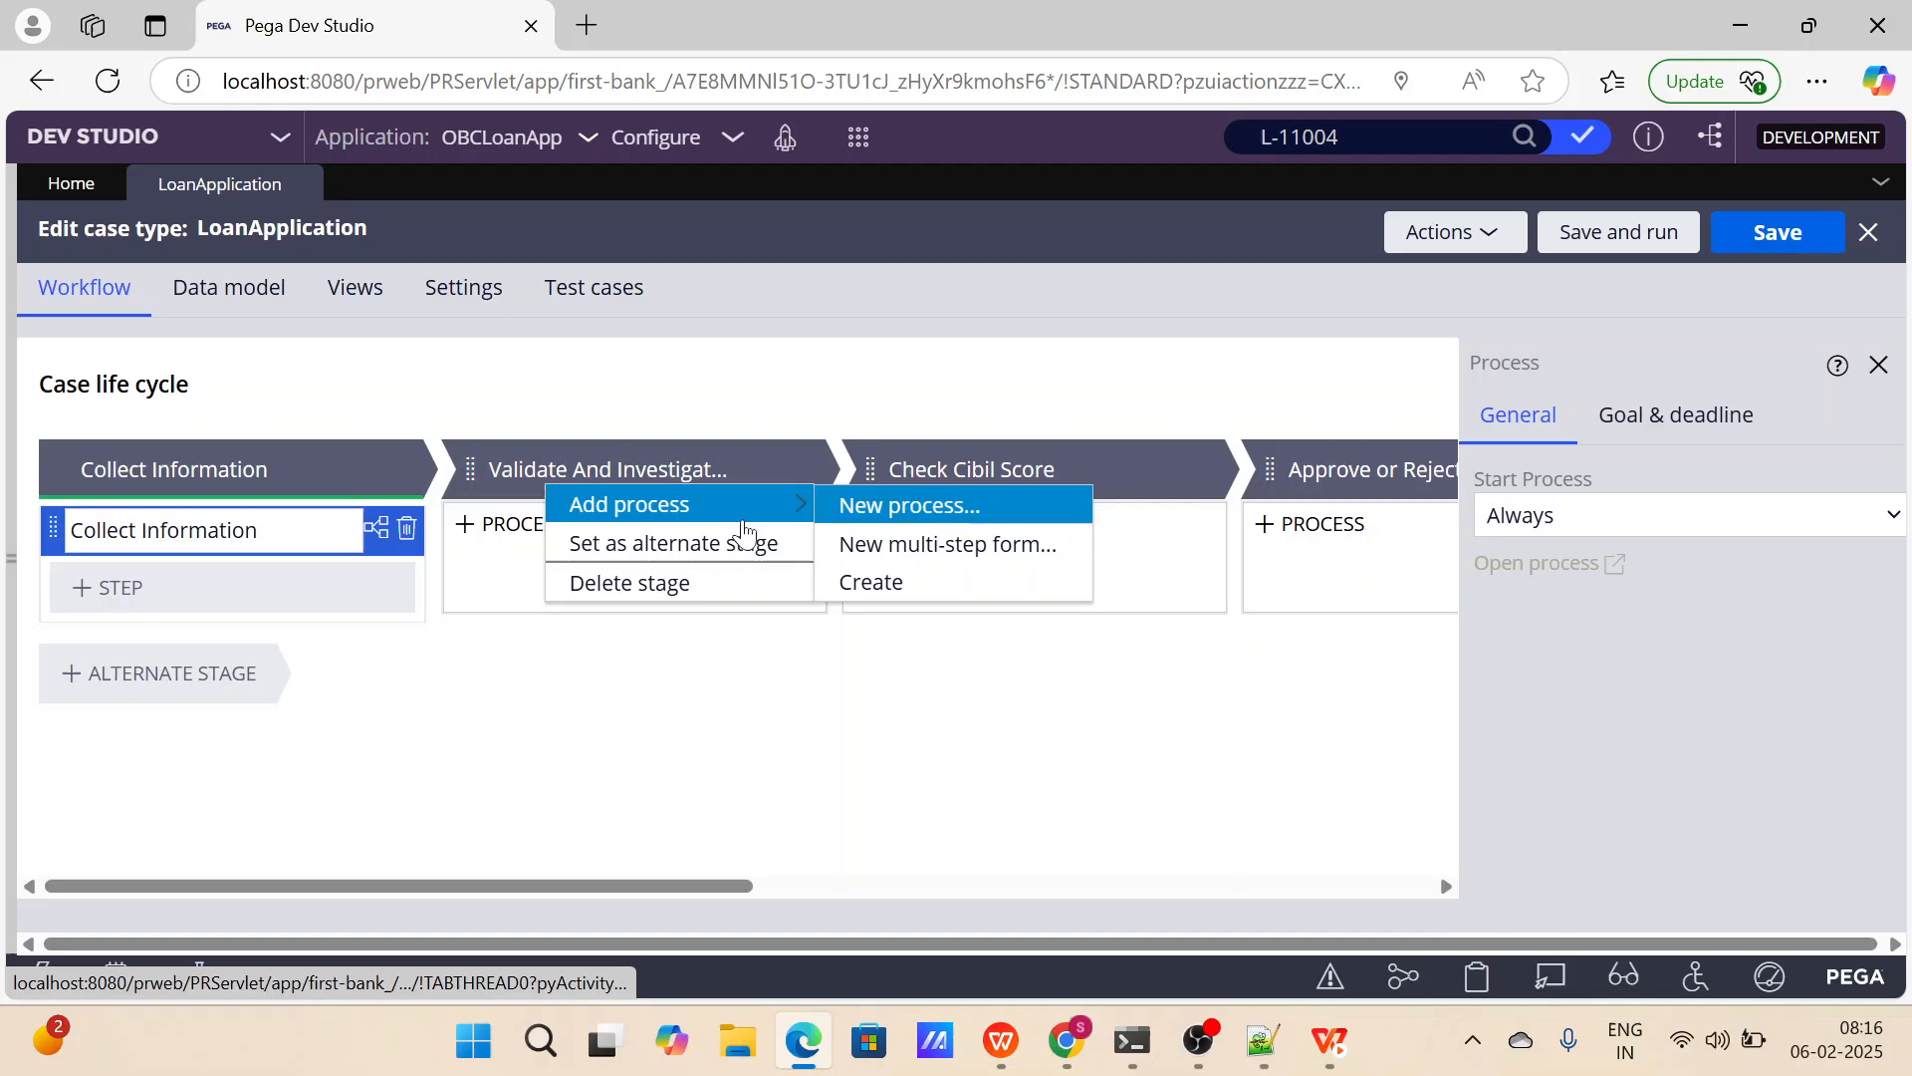
click(908, 508)
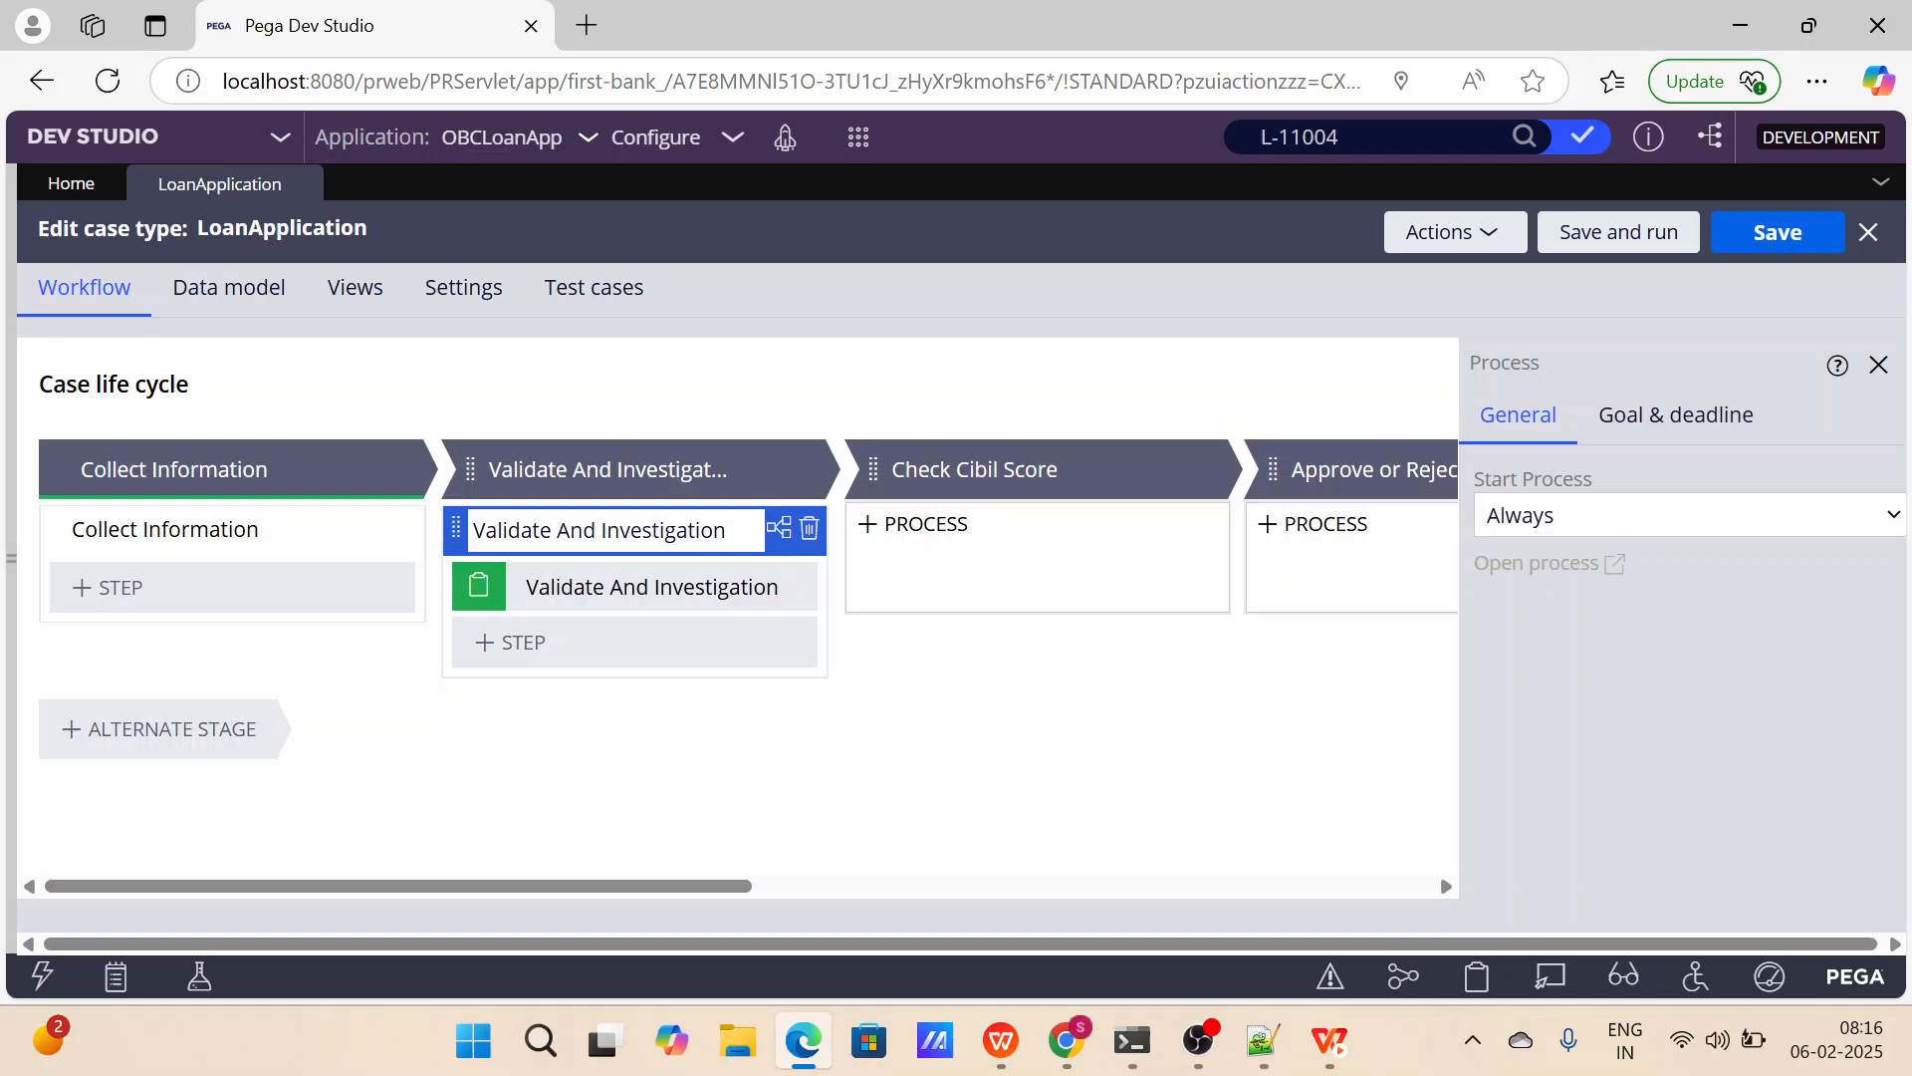
key(BackSpace)
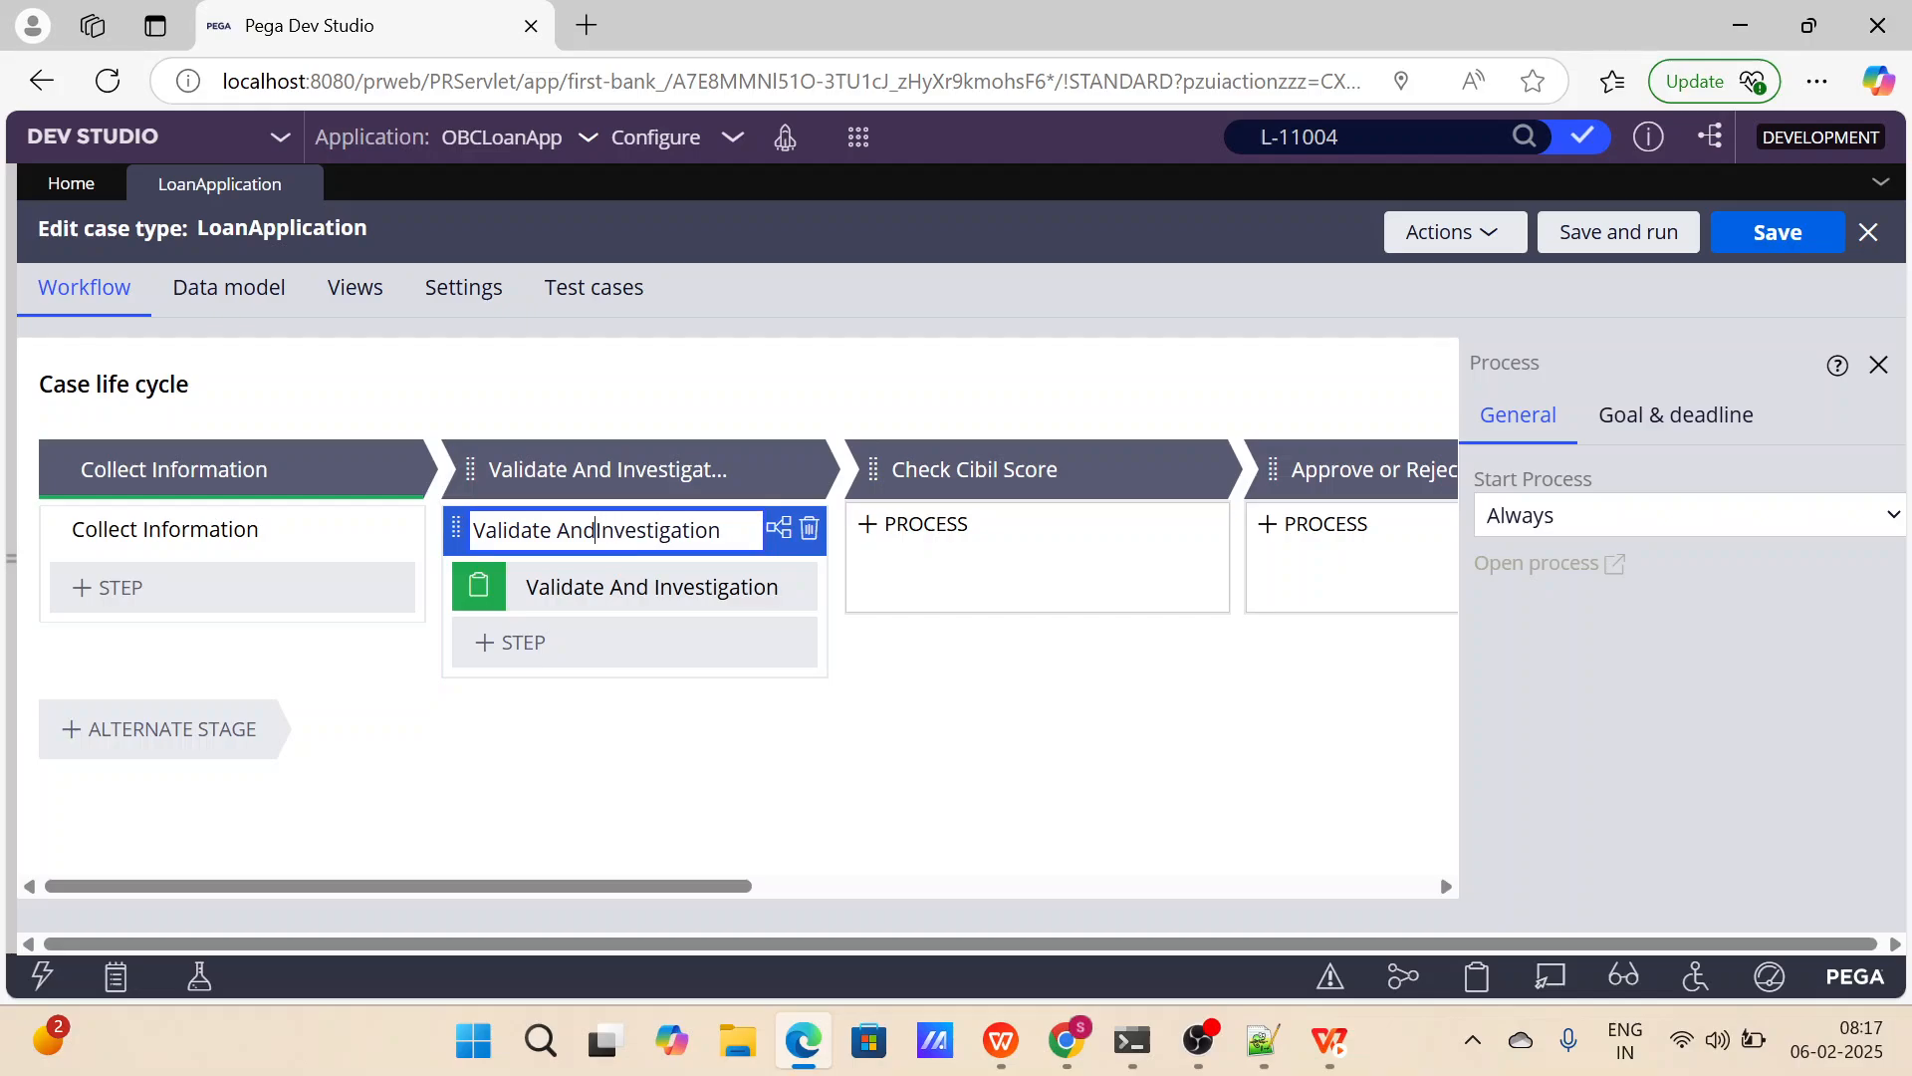
key(ctrl+BackSpace)
key(ctrl+BackSpace)
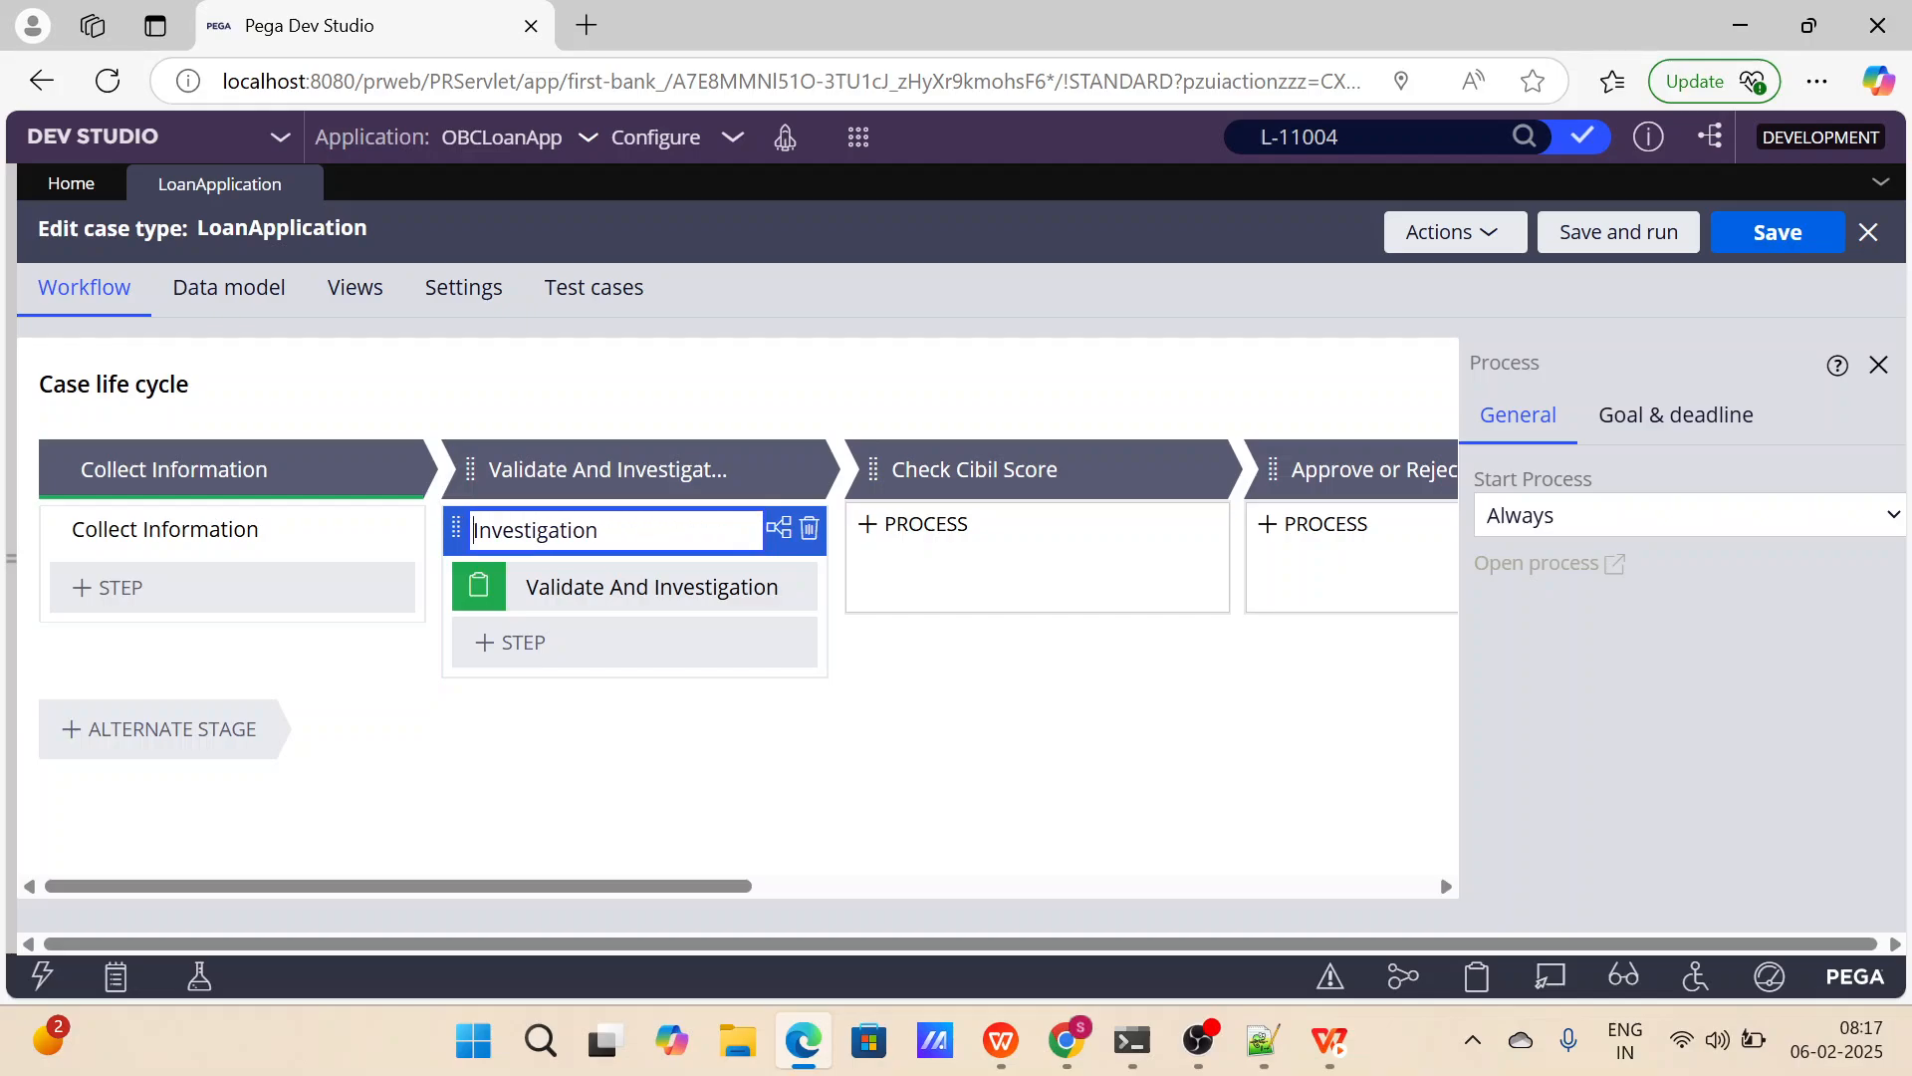
click(789, 592)
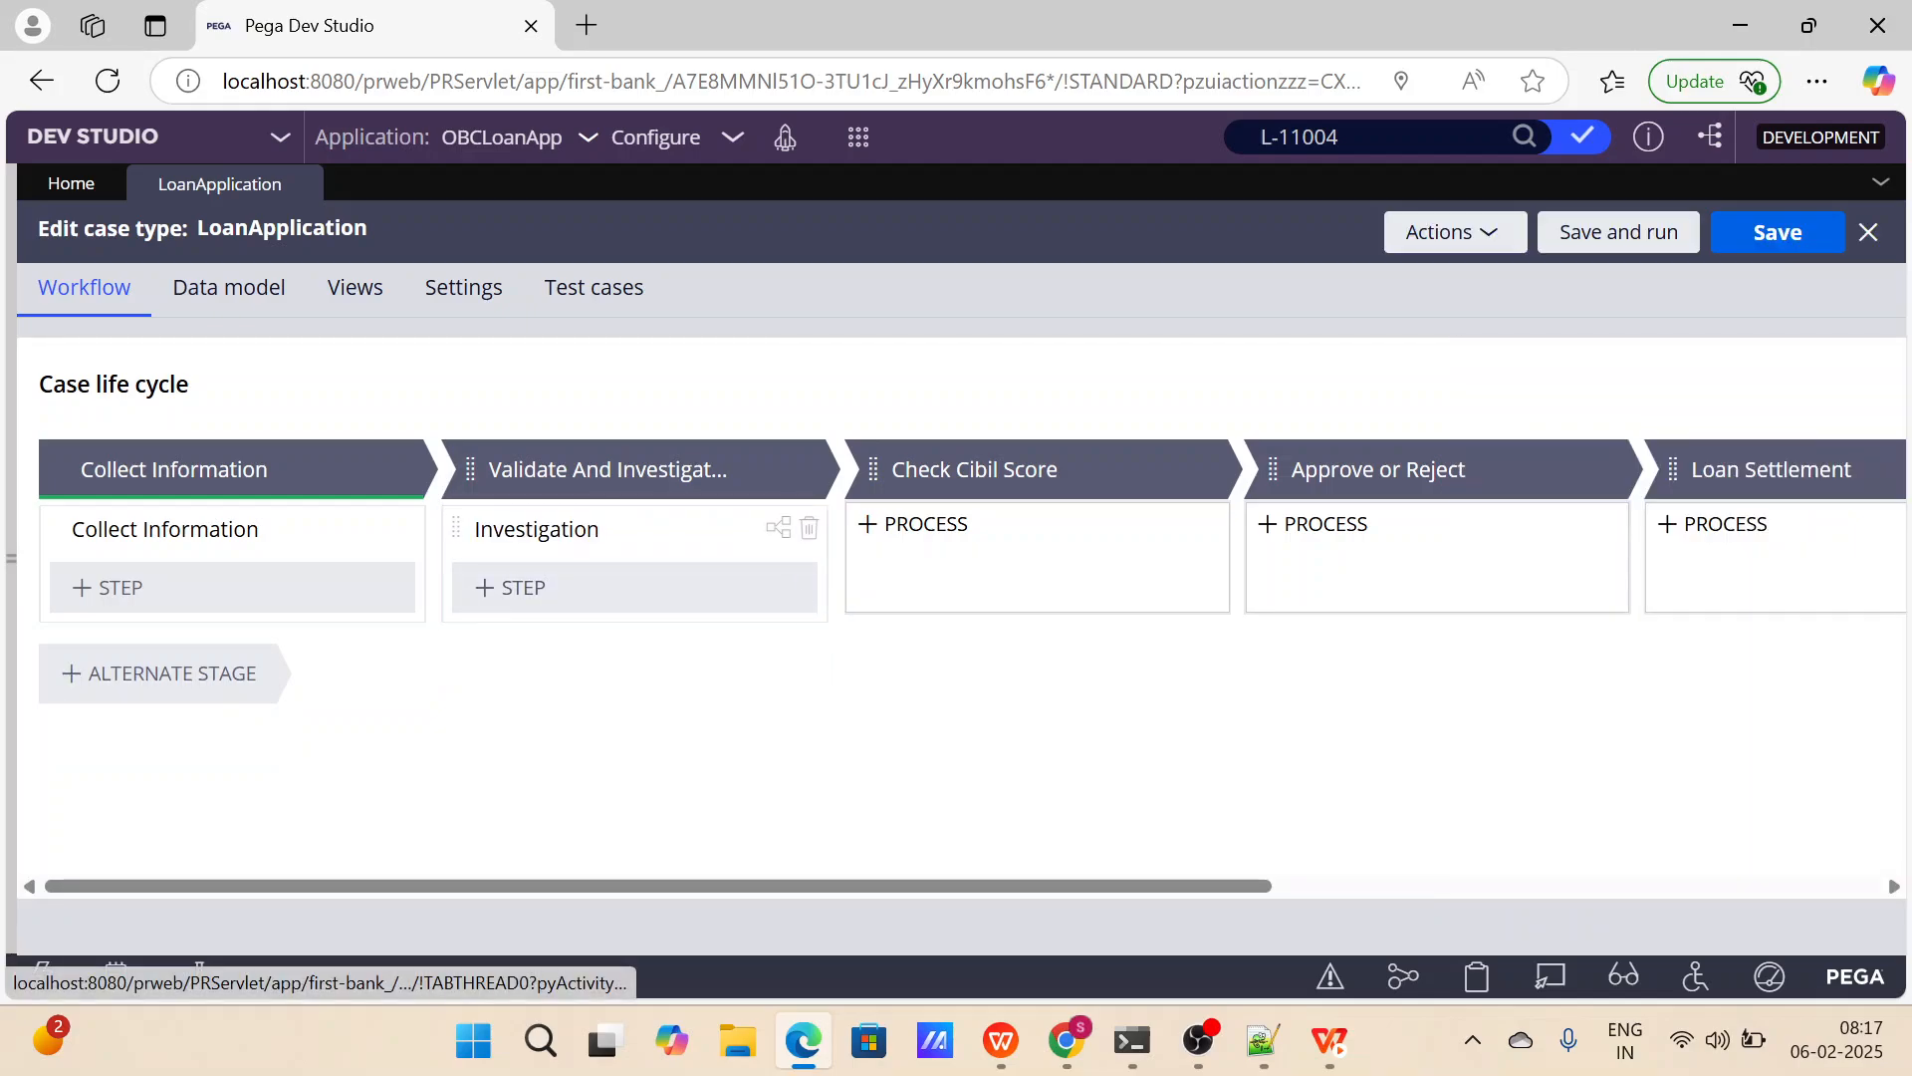
Review the Start Process options and the goal and deadline settings of the Investigation process.
mouse_move(1016, 548)
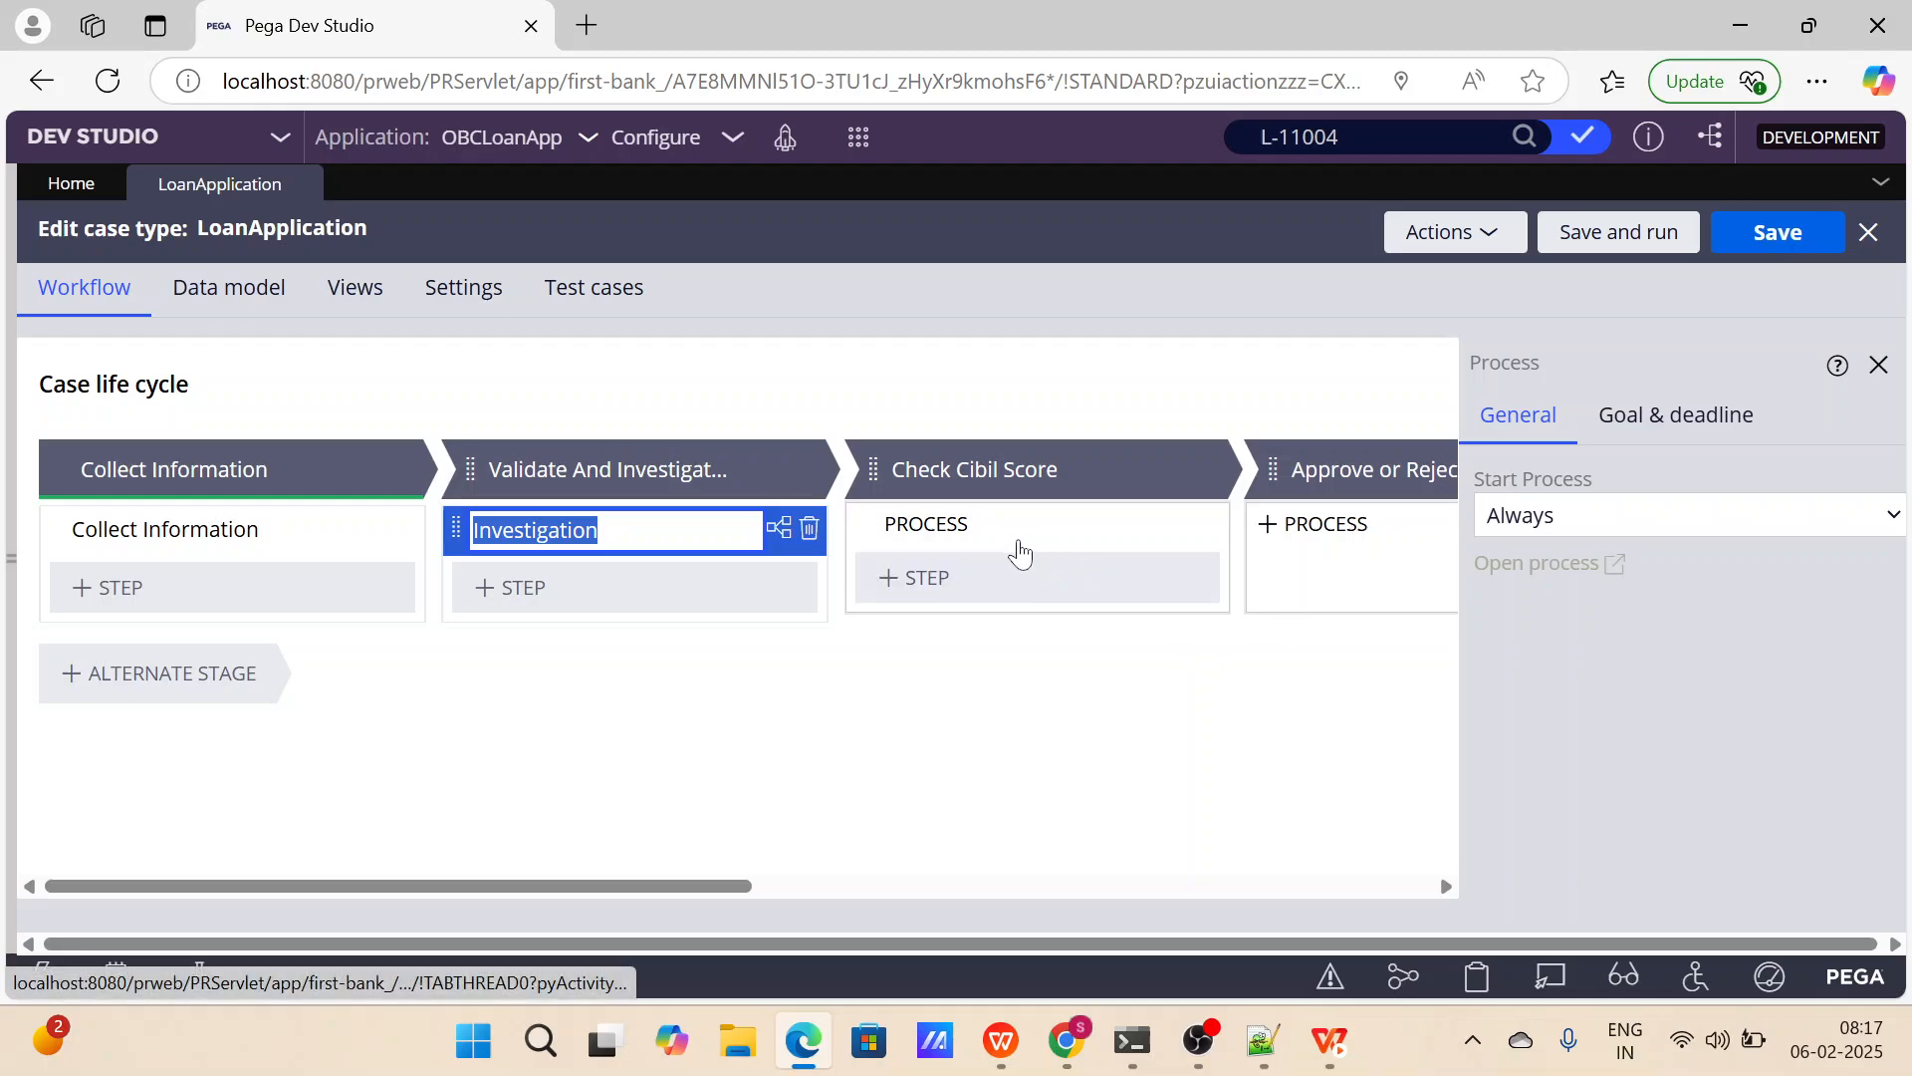
click(1694, 511)
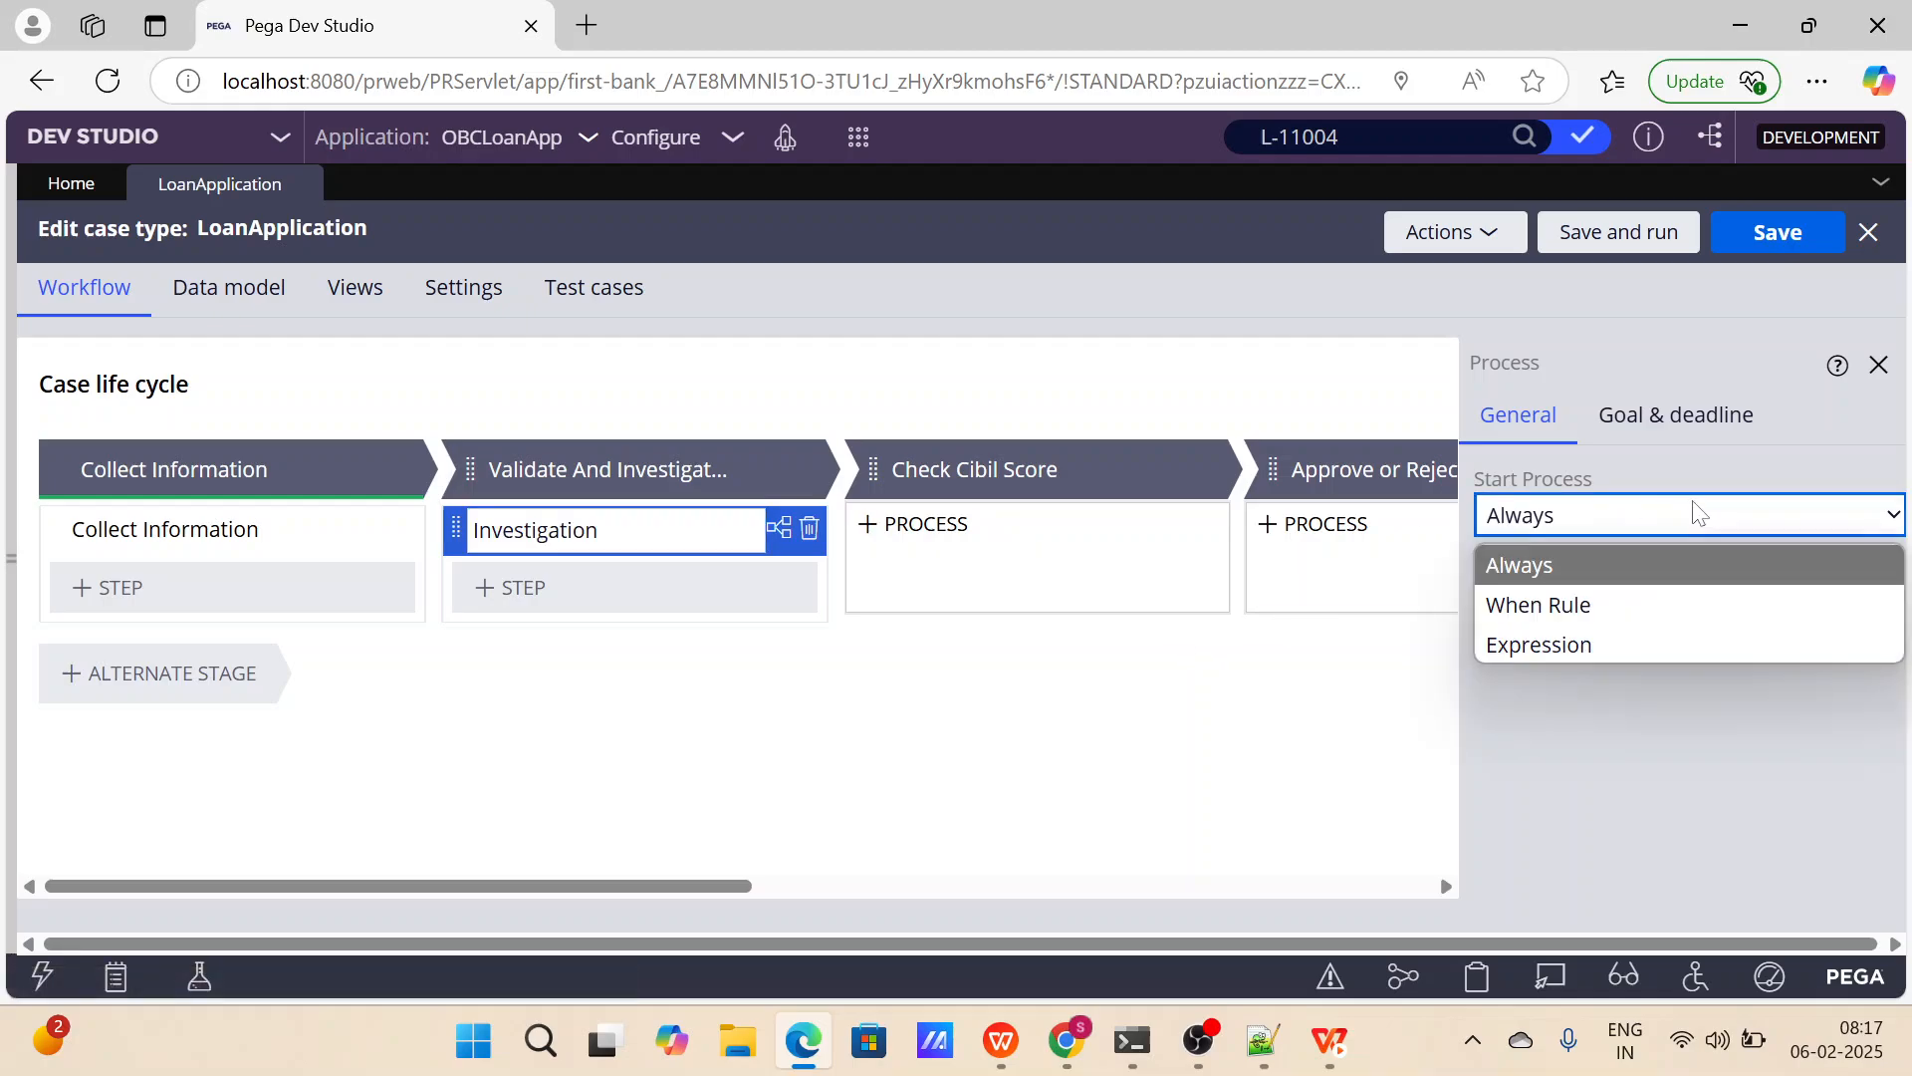
click(1677, 421)
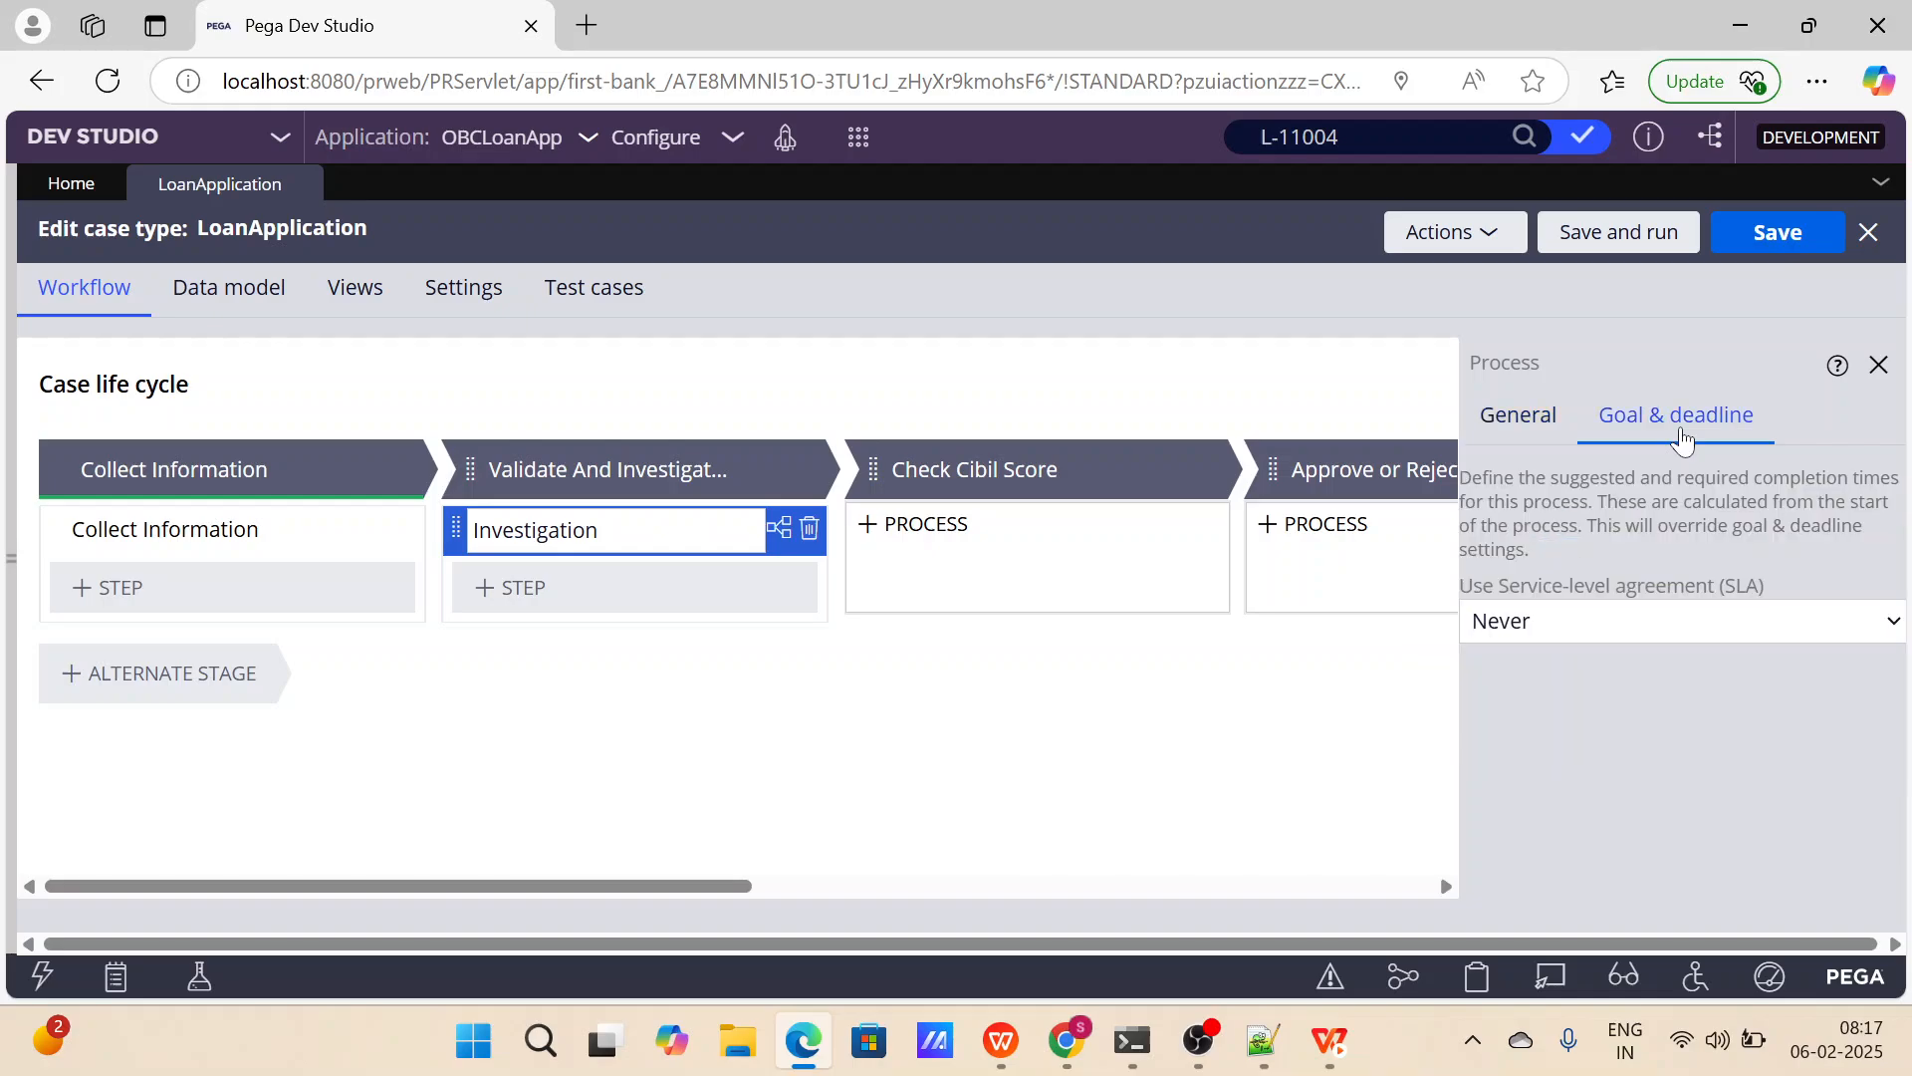
click(1537, 448)
Add a new process to the Check Cibil Score stage and delete its default Check Cibil Score step.
mouse_move(1016, 555)
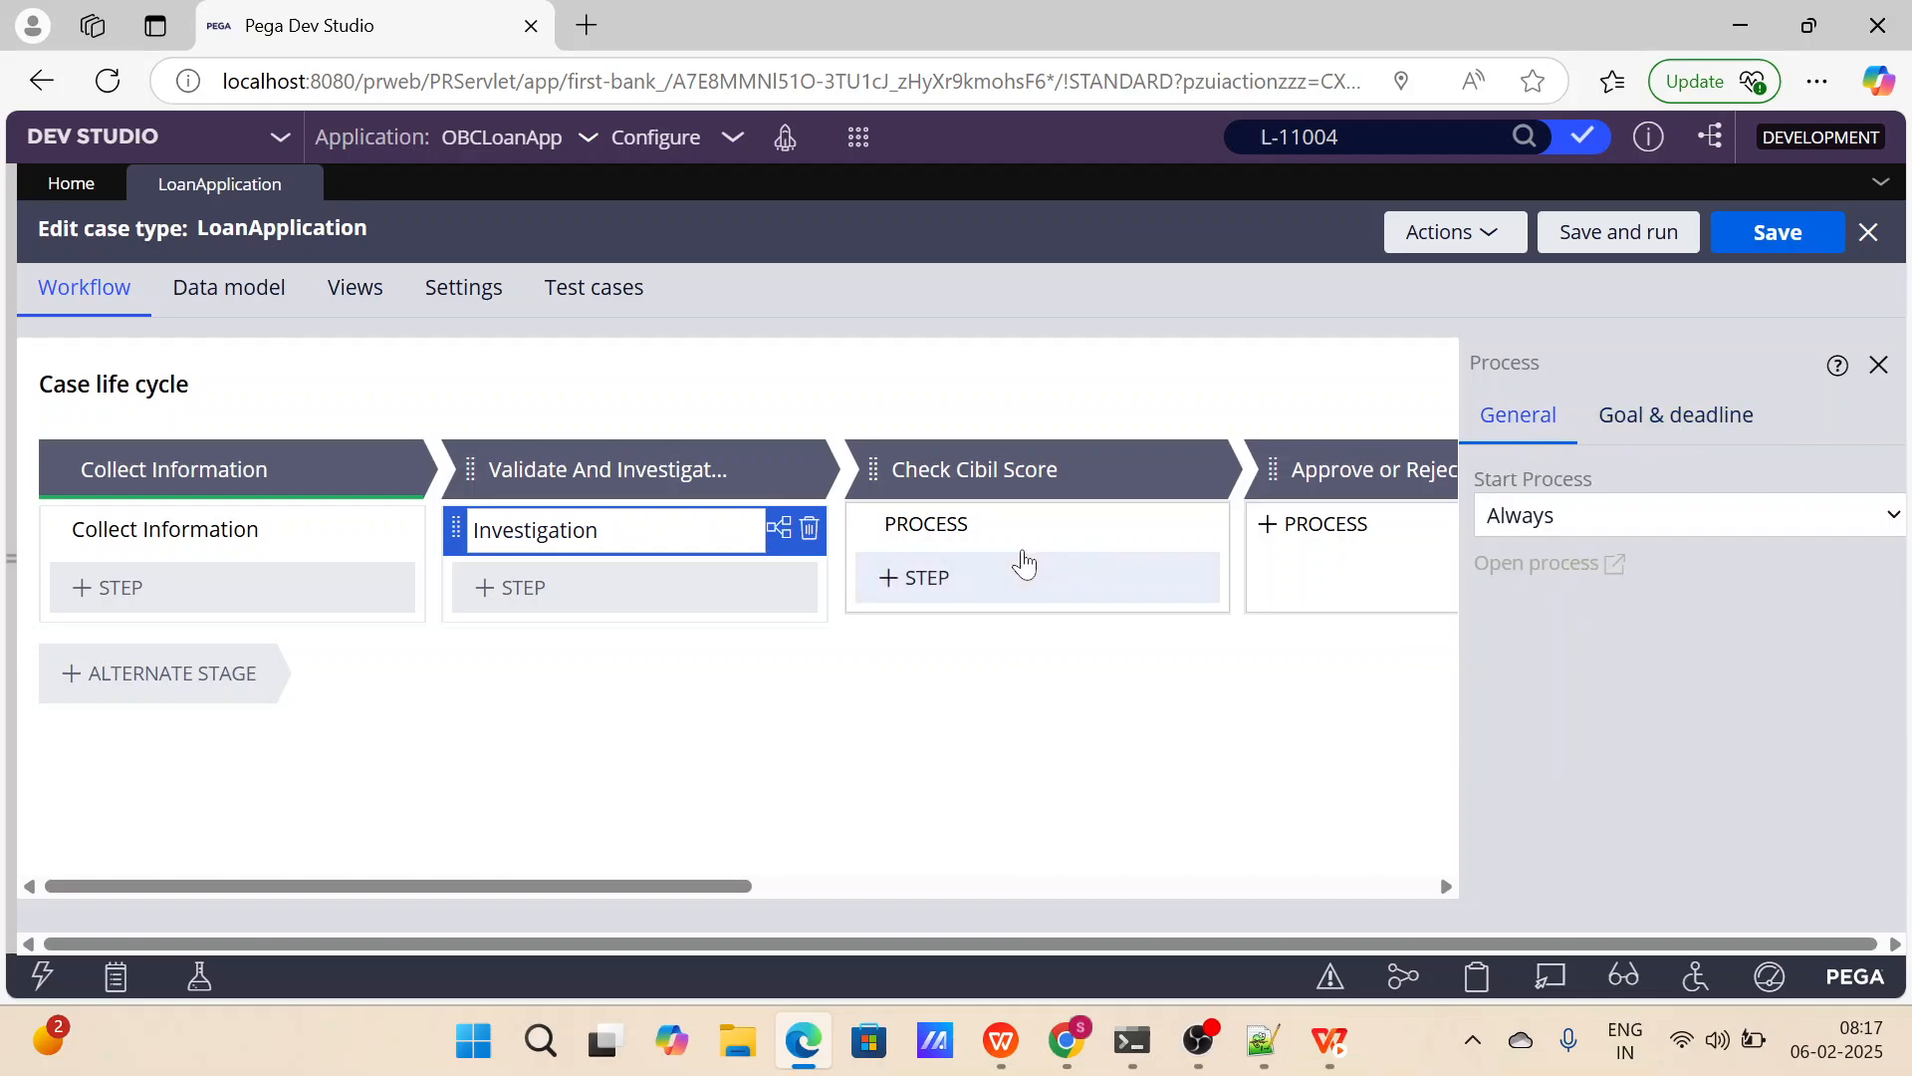
click(957, 527)
click(1205, 474)
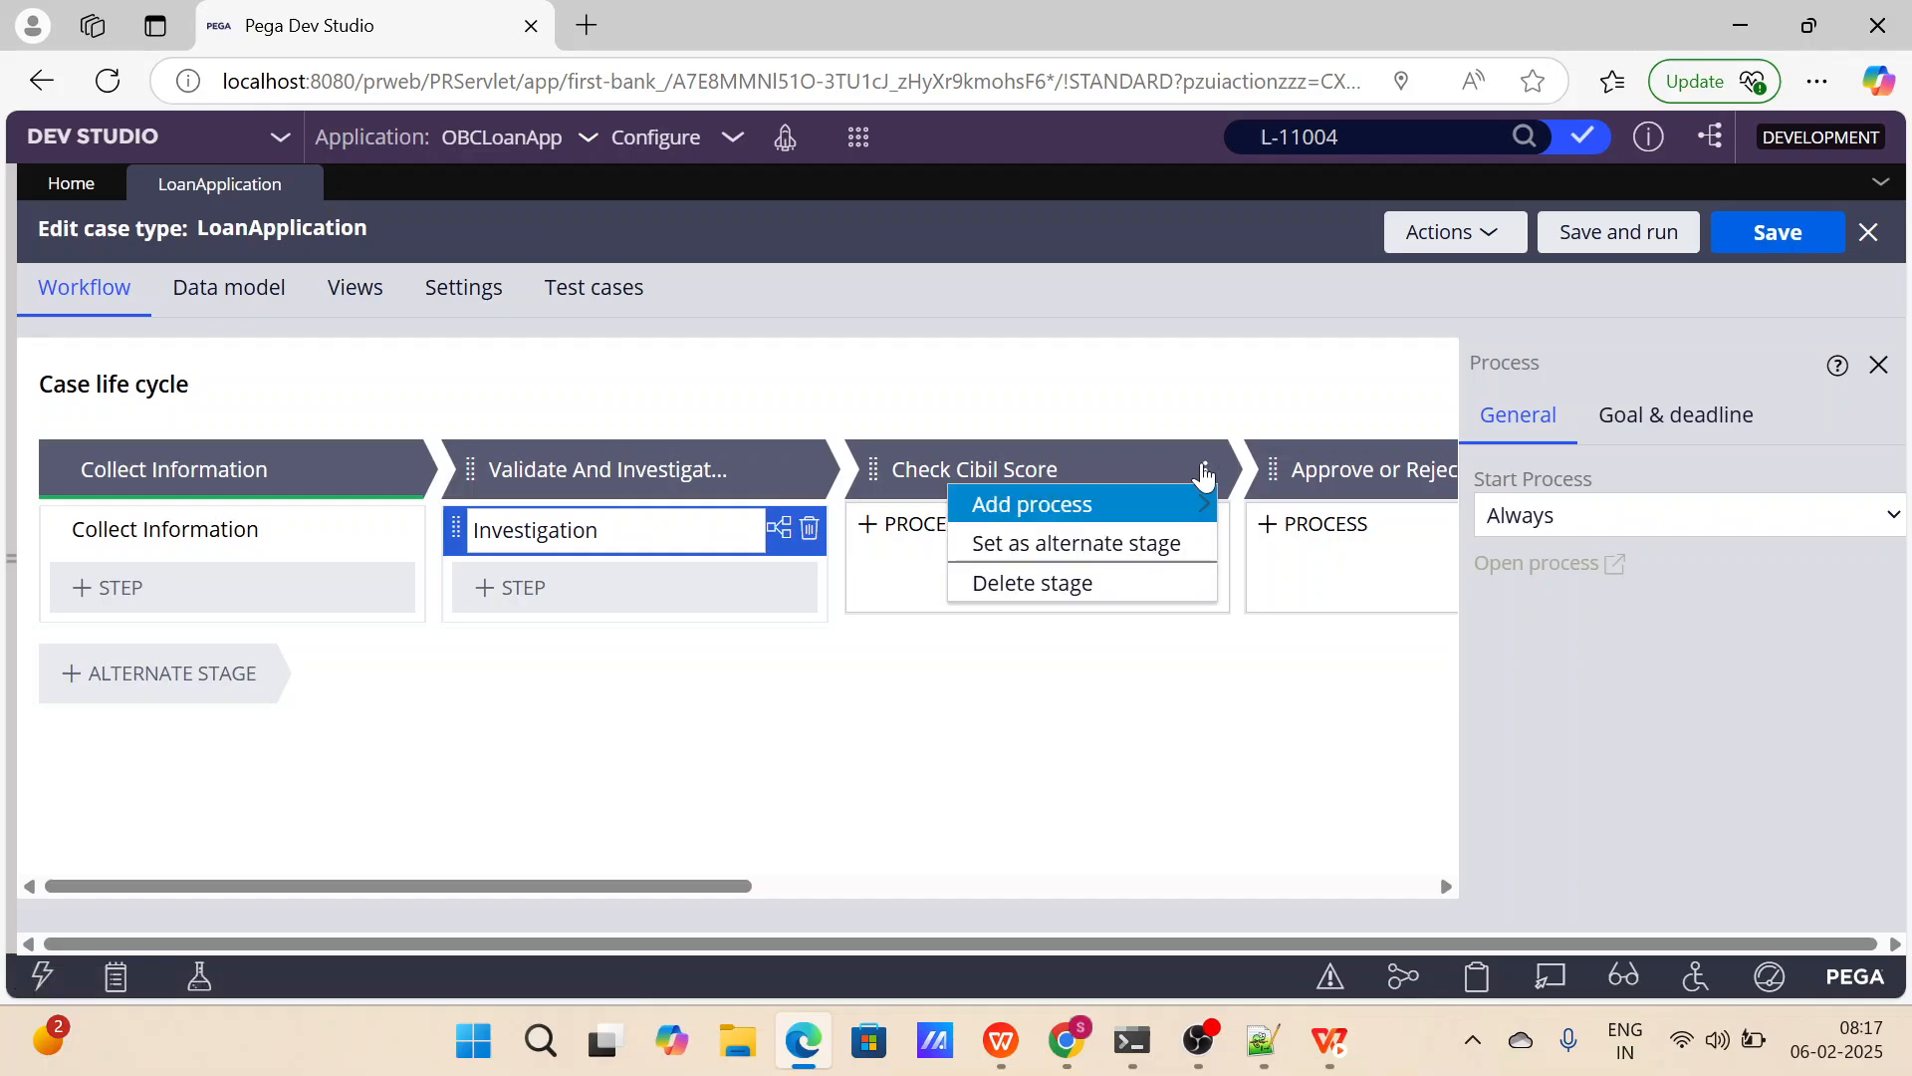
mouse_move(1143, 510)
click(1276, 510)
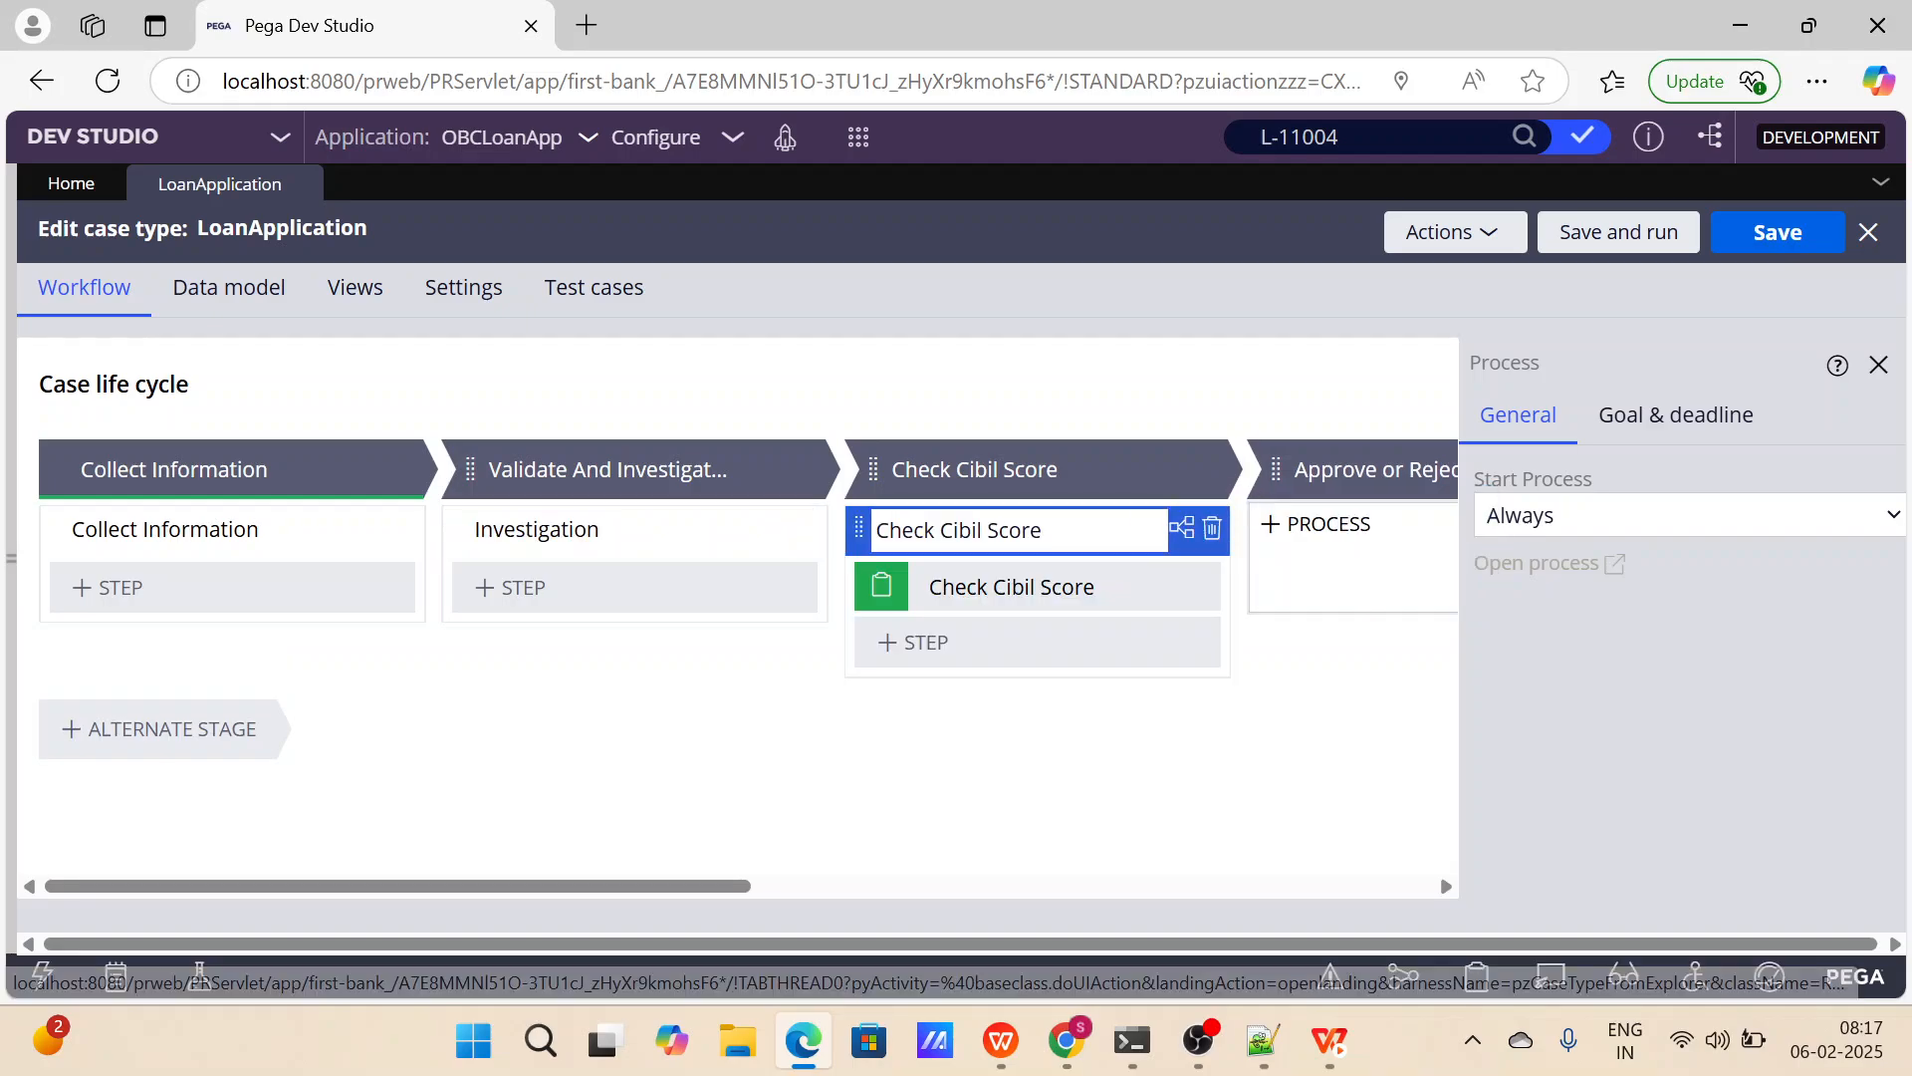
scroll(990, 683, right, 6)
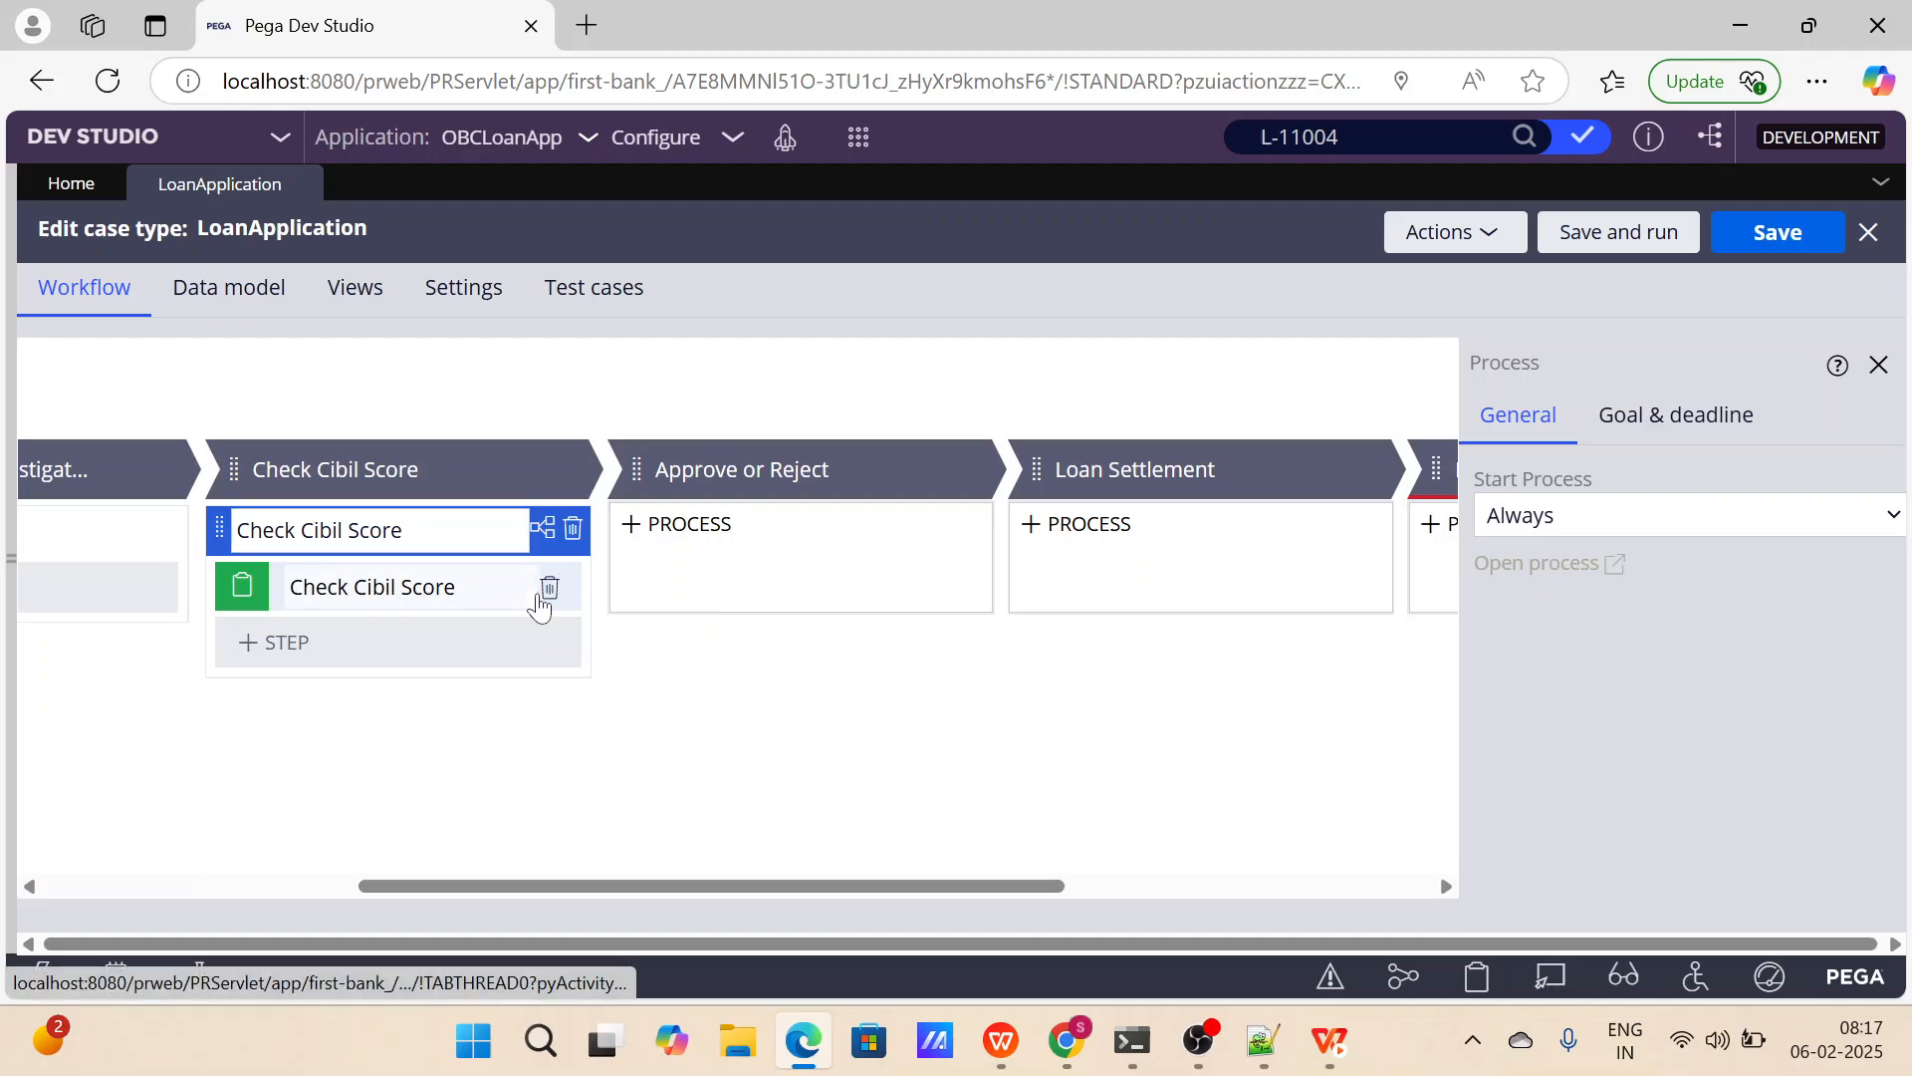
click(550, 590)
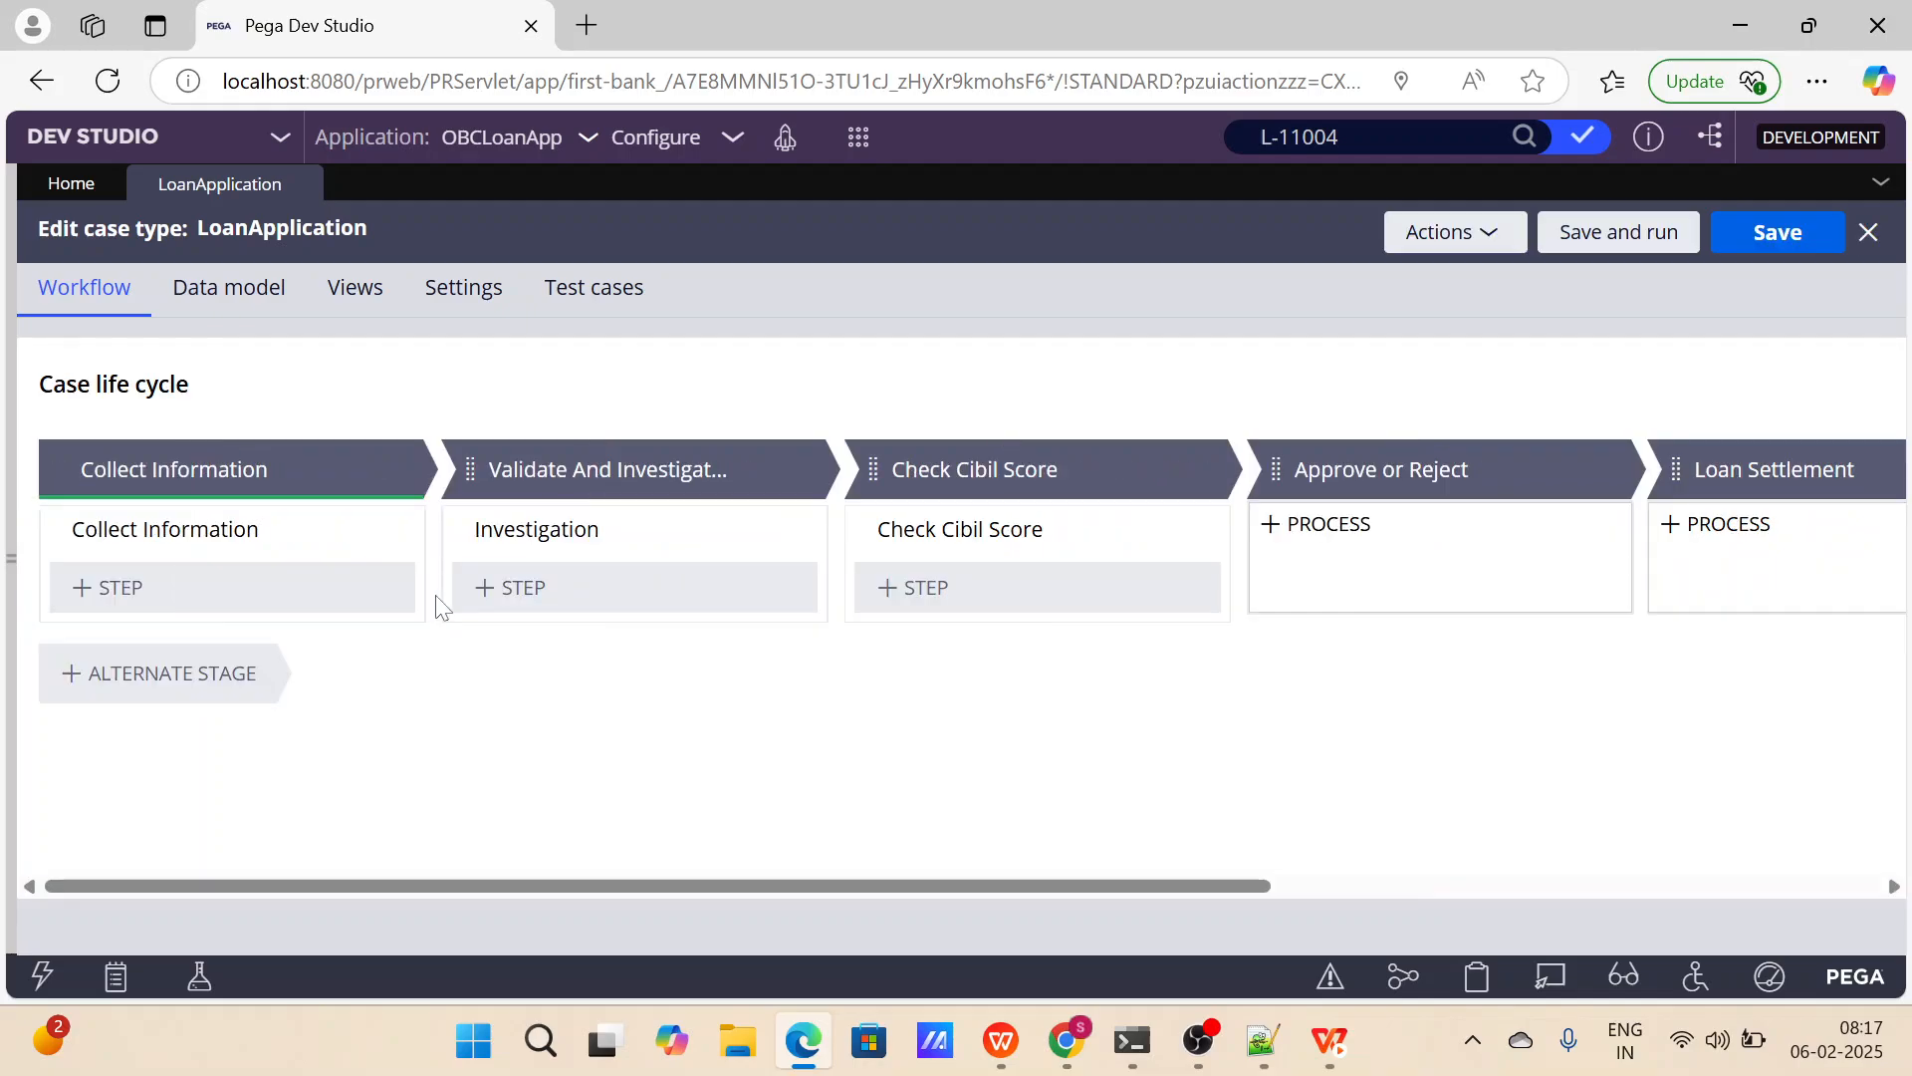
Add a new process to the Approve or Reject stage and delete its default Approve or Reject step.
scroll(941, 573, right, 5)
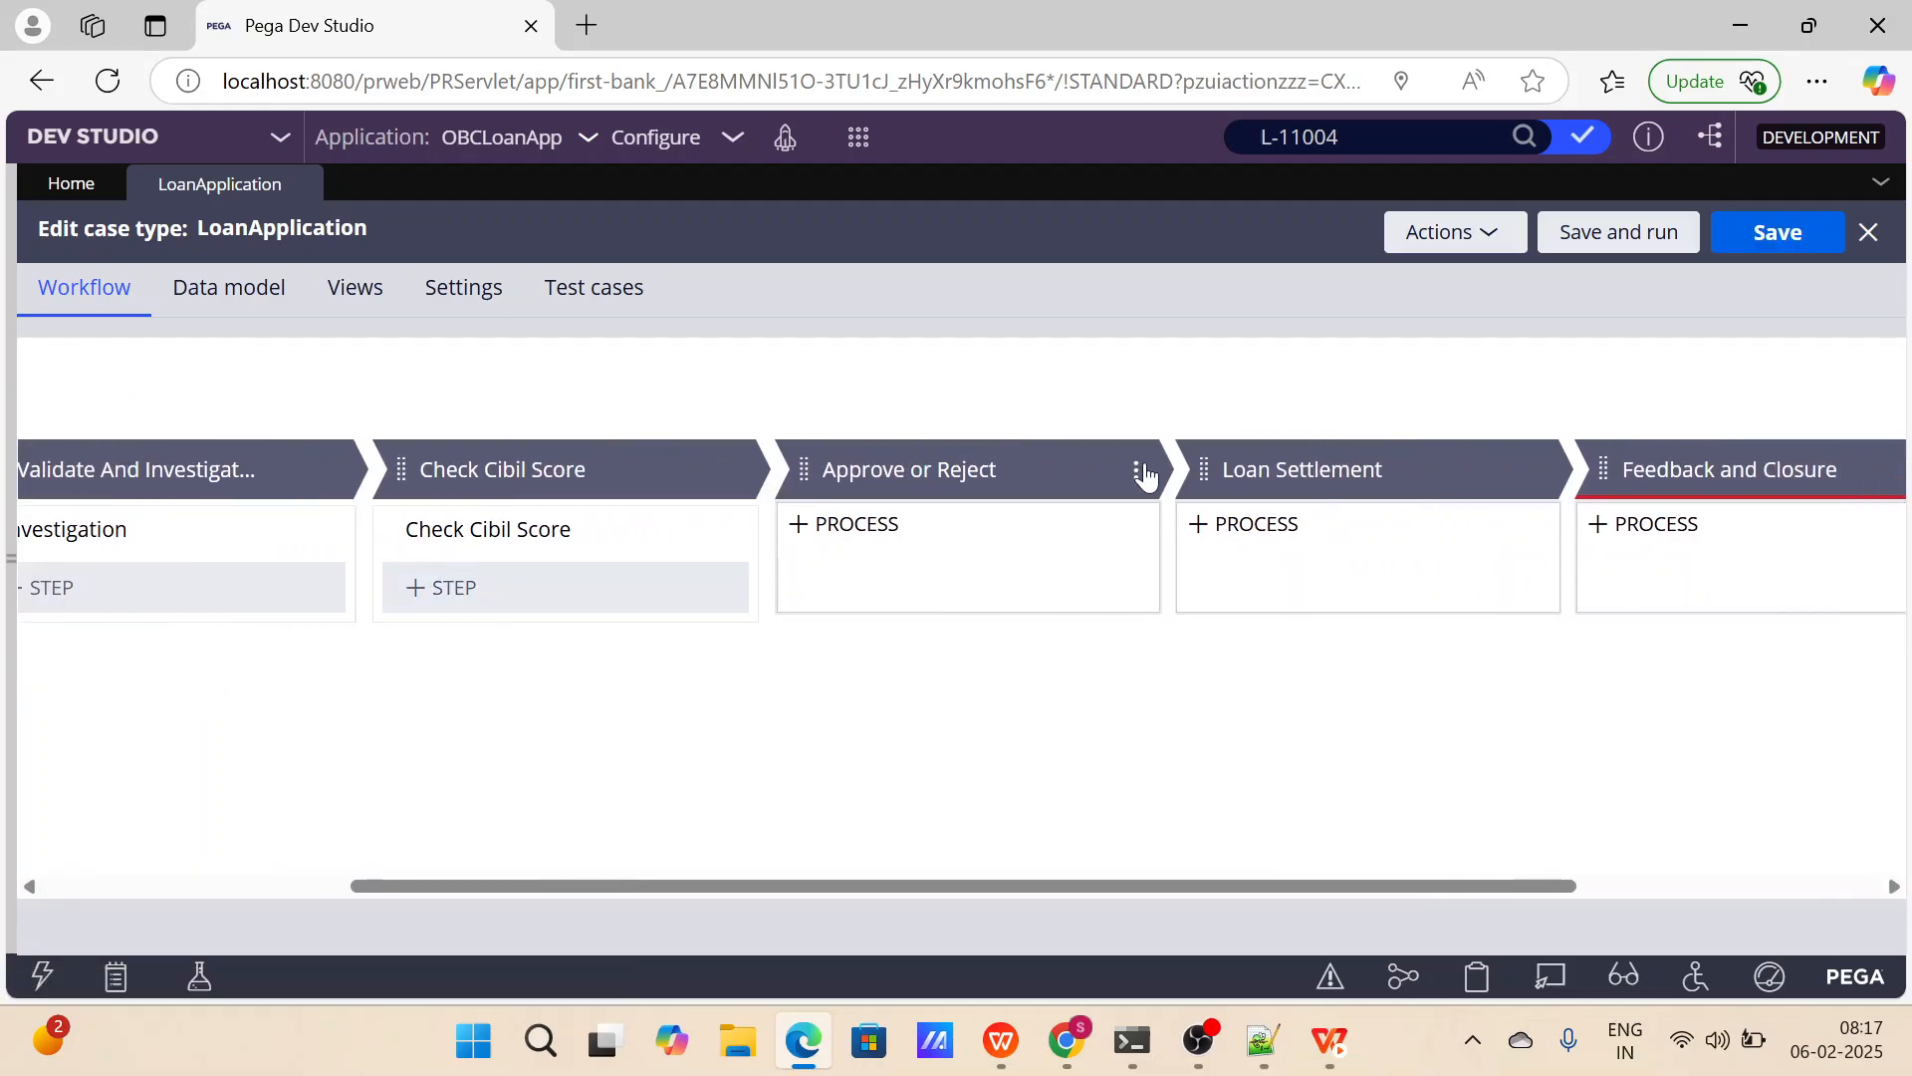
click(1135, 469)
mouse_move(1067, 520)
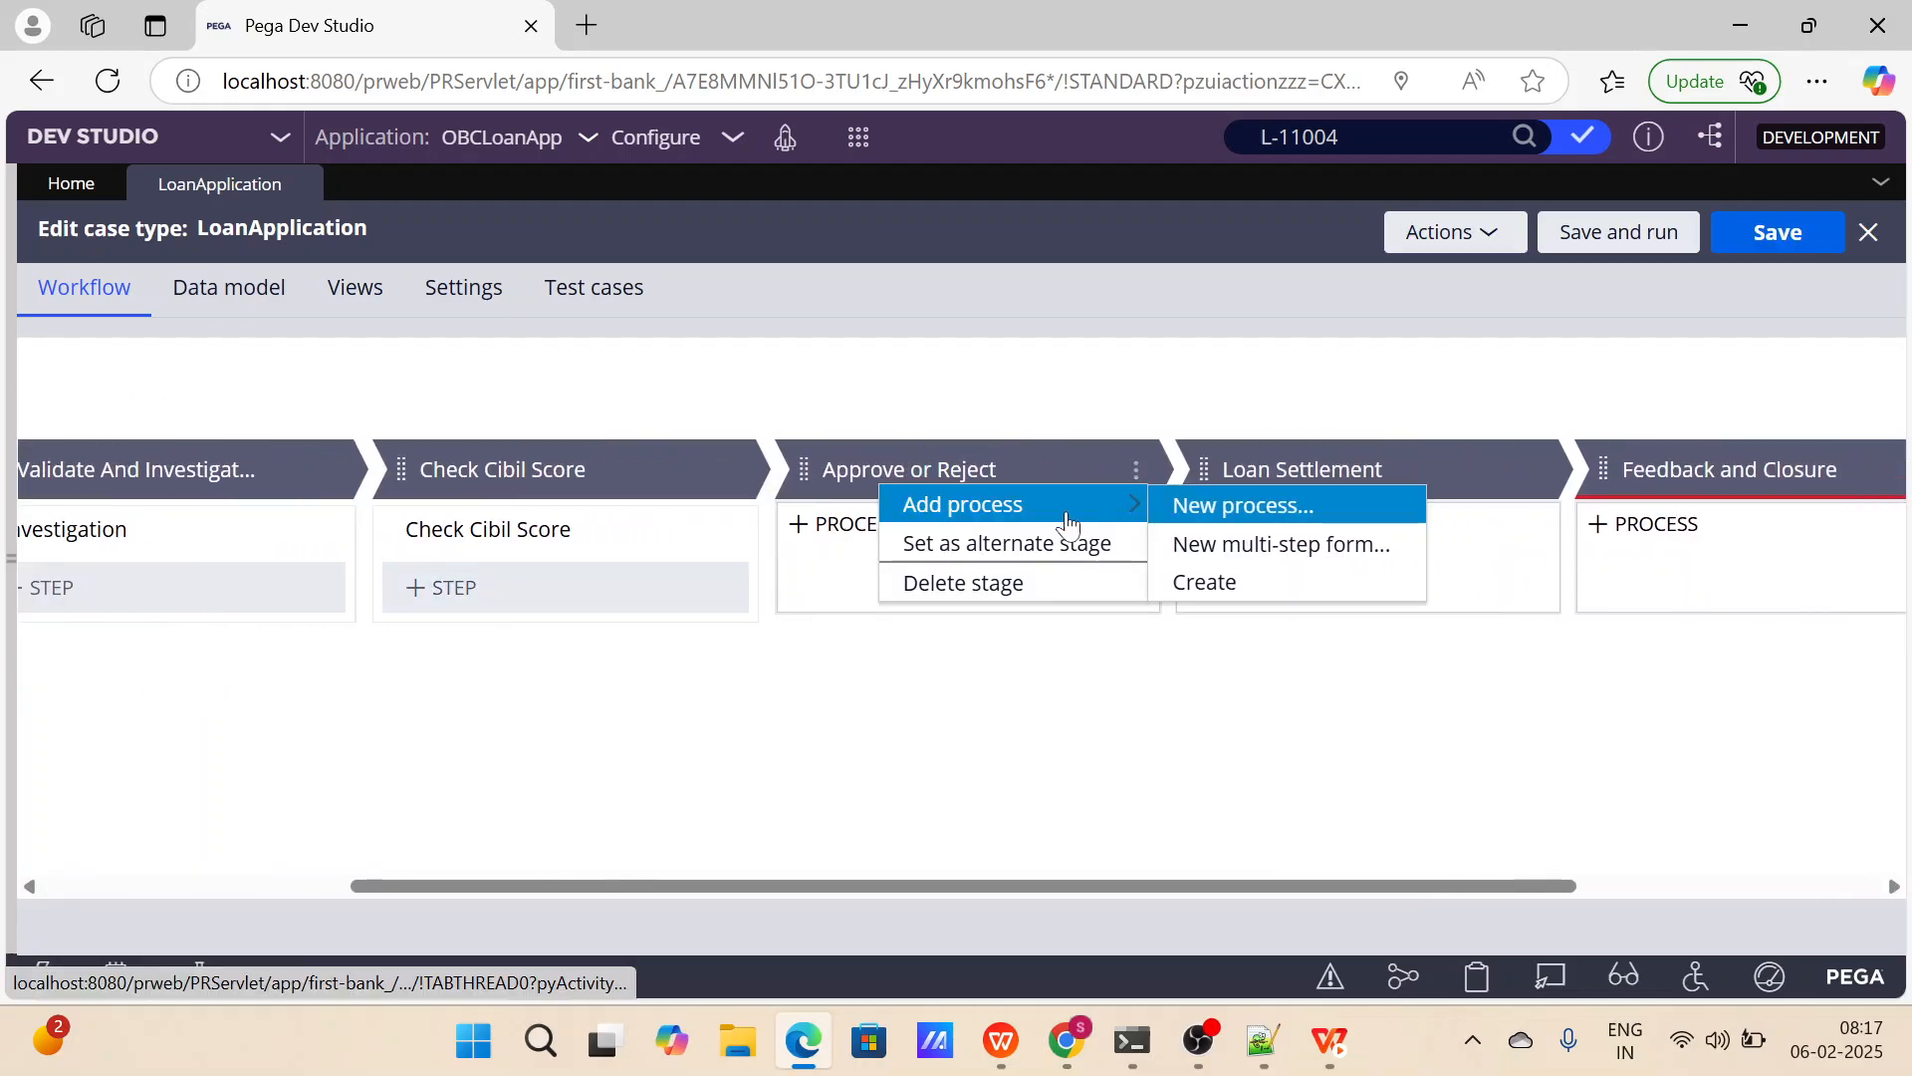
click(1207, 508)
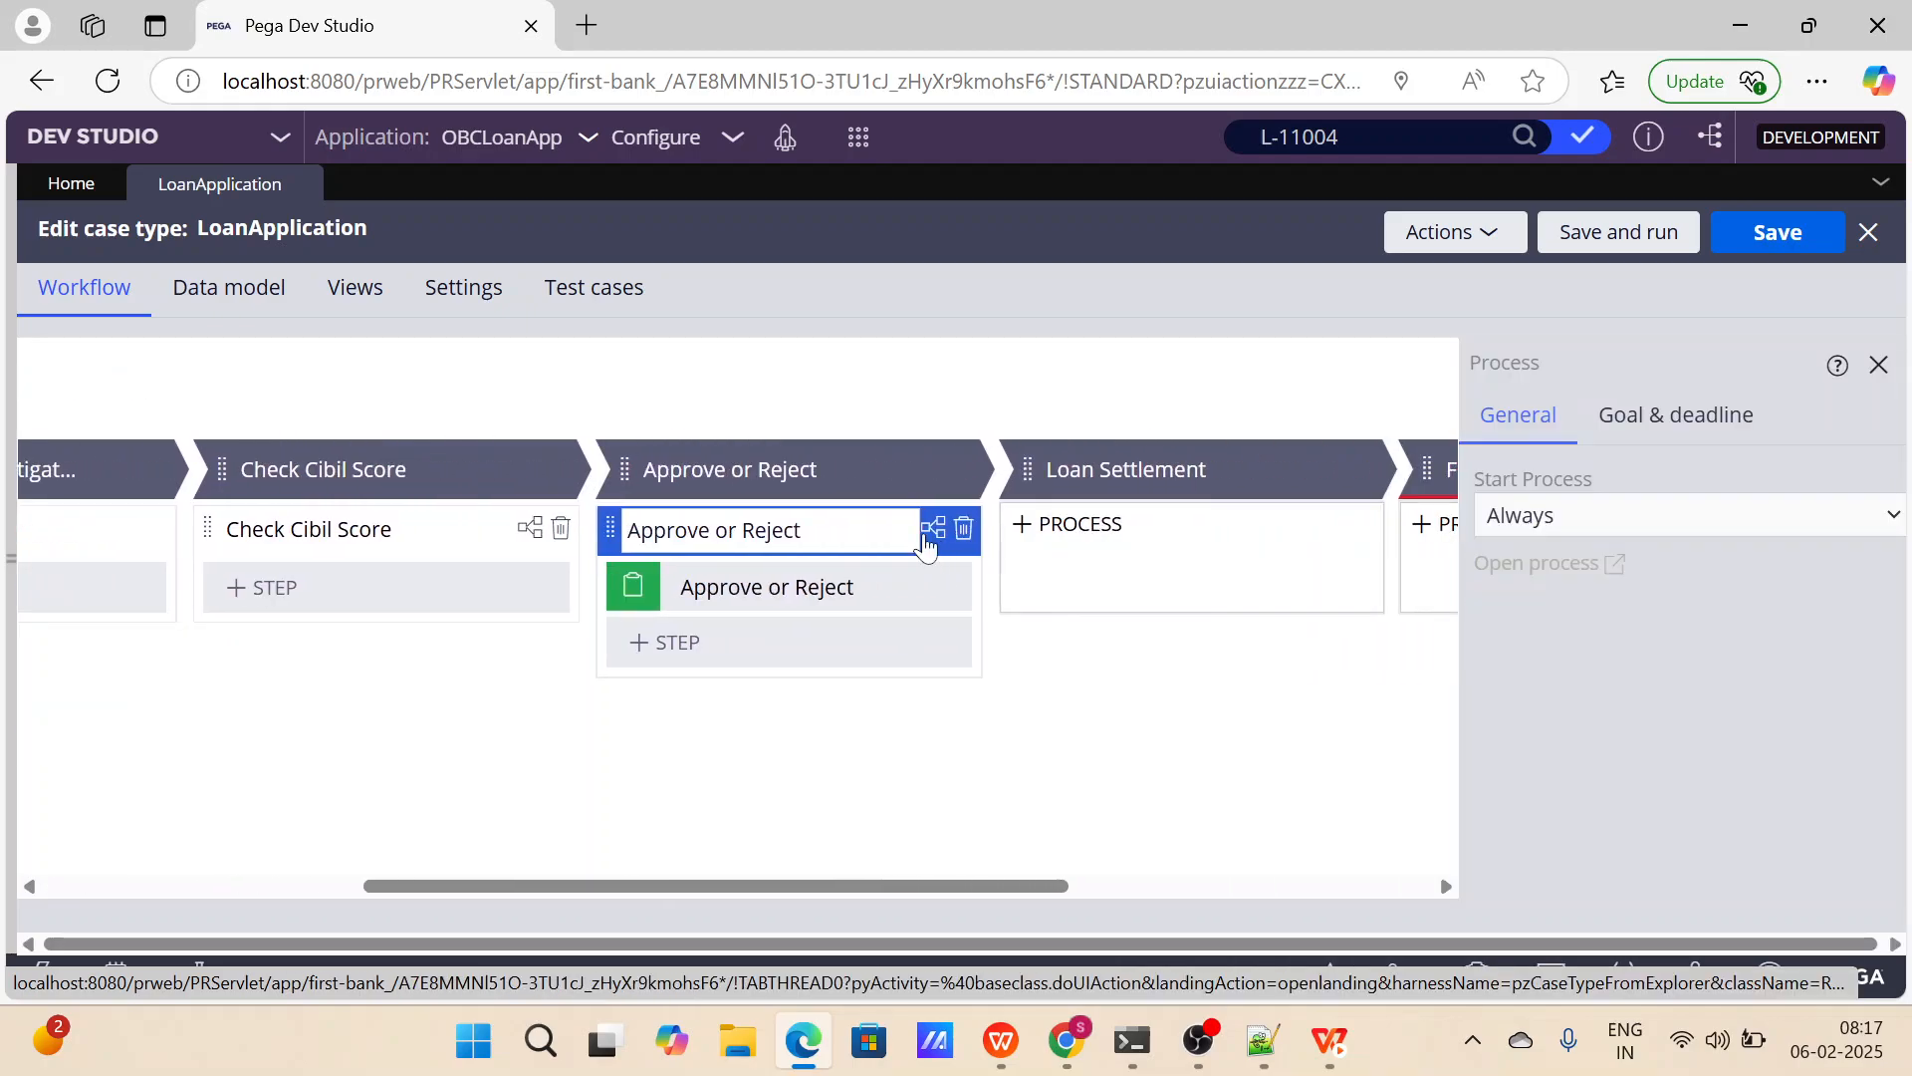
click(779, 587)
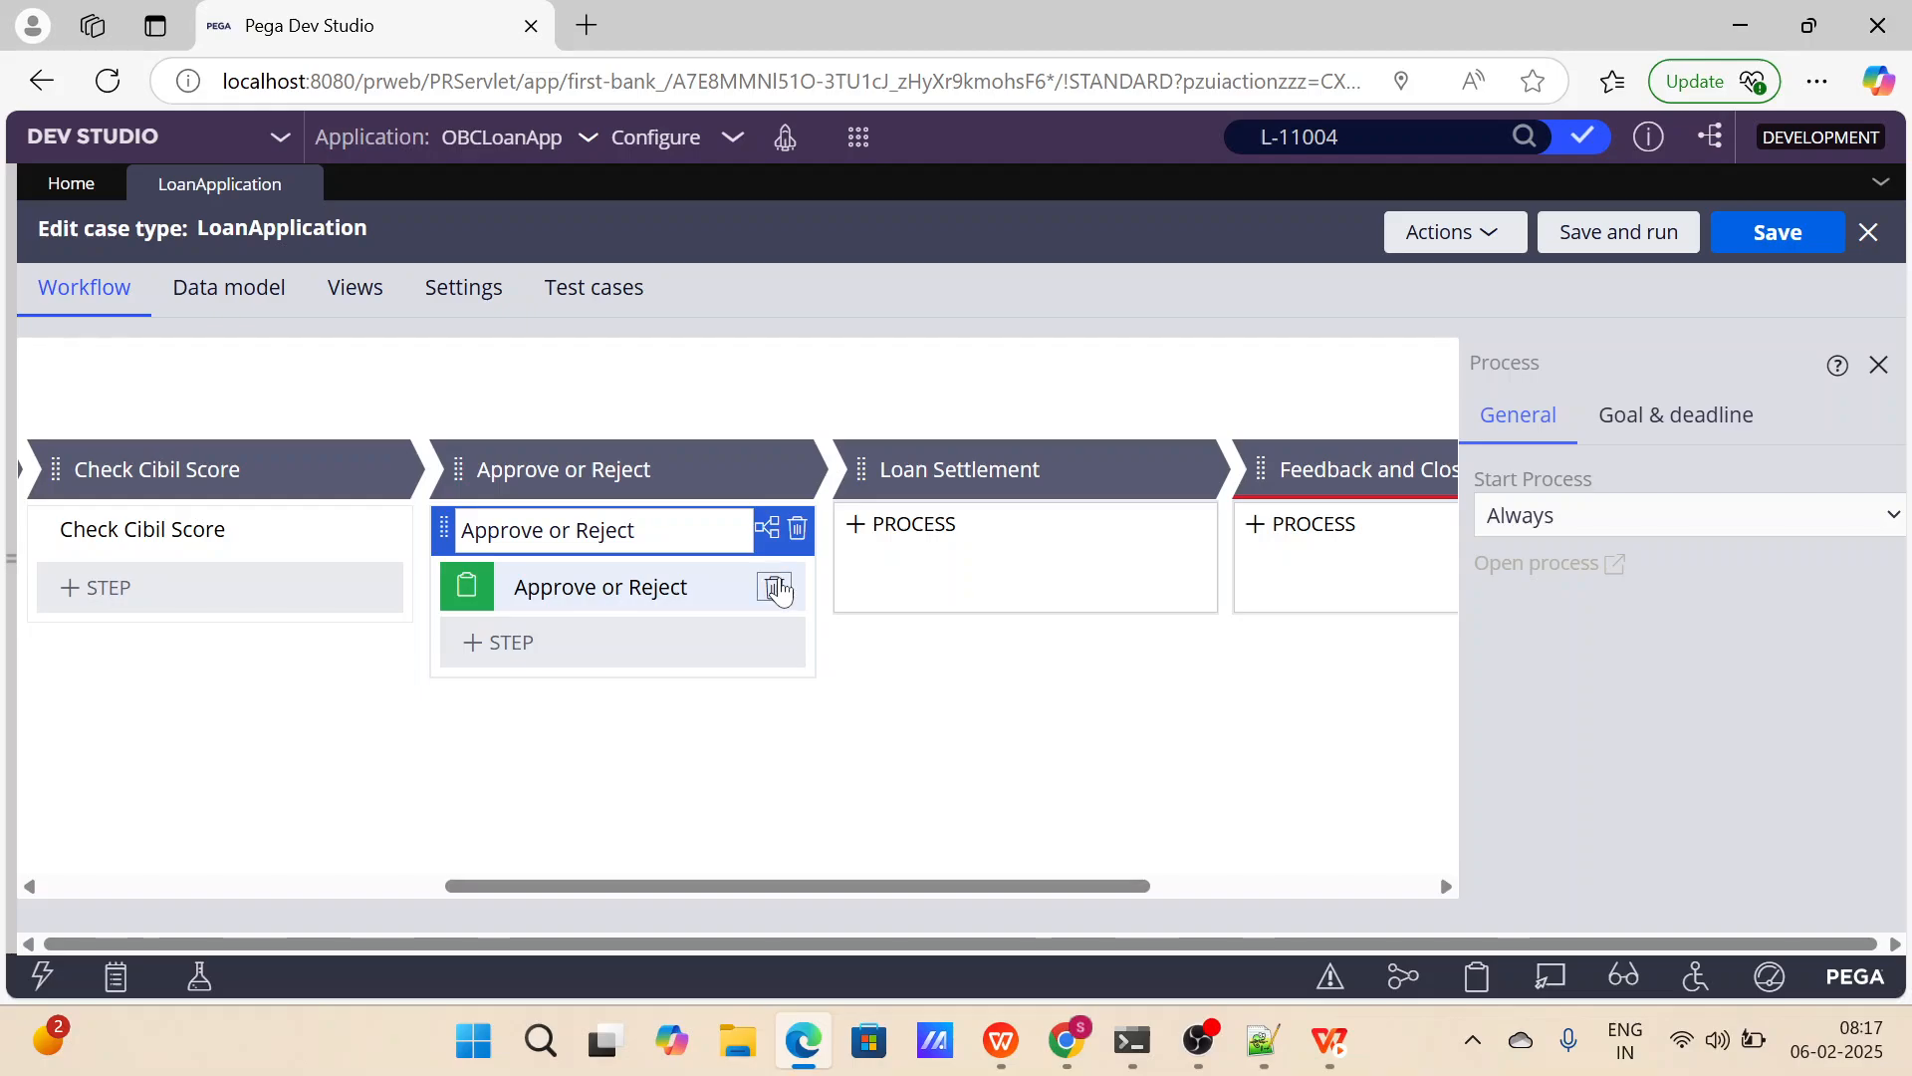
Add a new process to the Loan Settlement stage and delete its default Loan Settlement step.
scroll(1110, 534, right, 4)
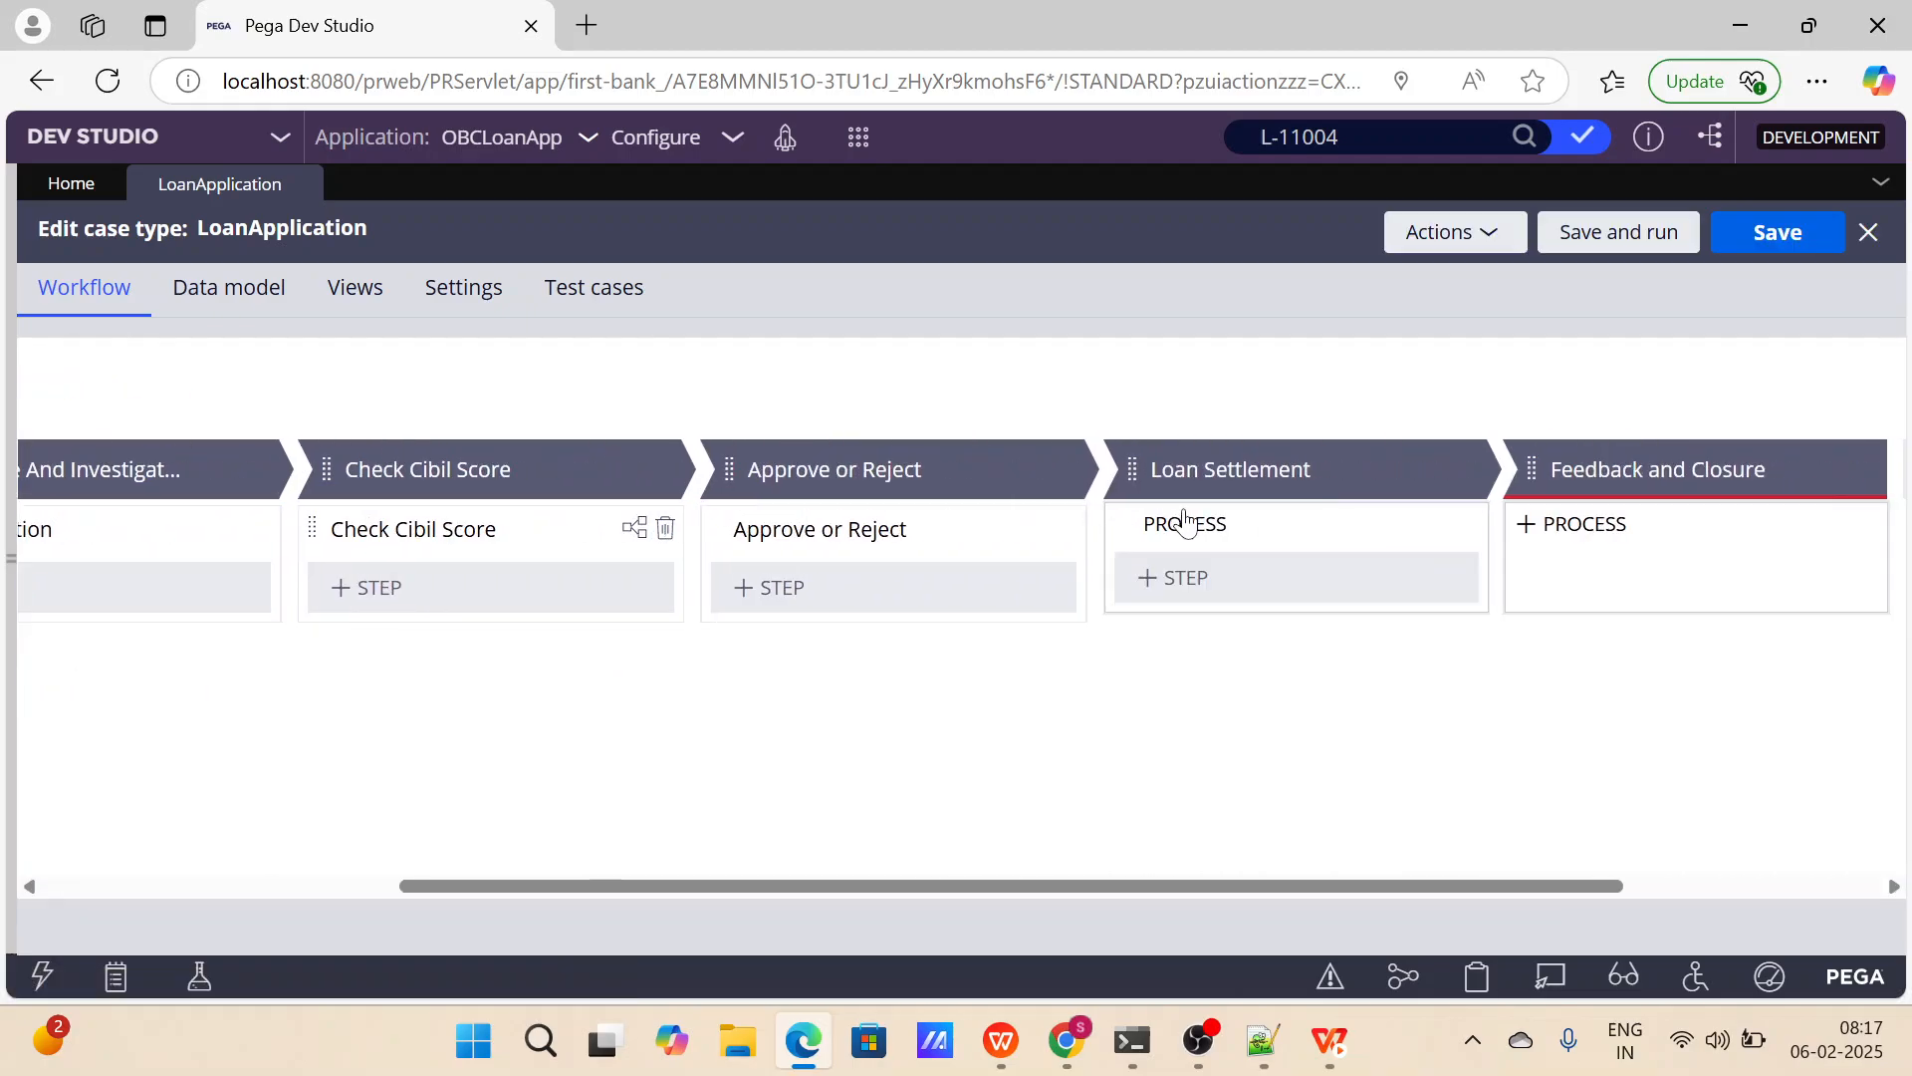
click(1466, 476)
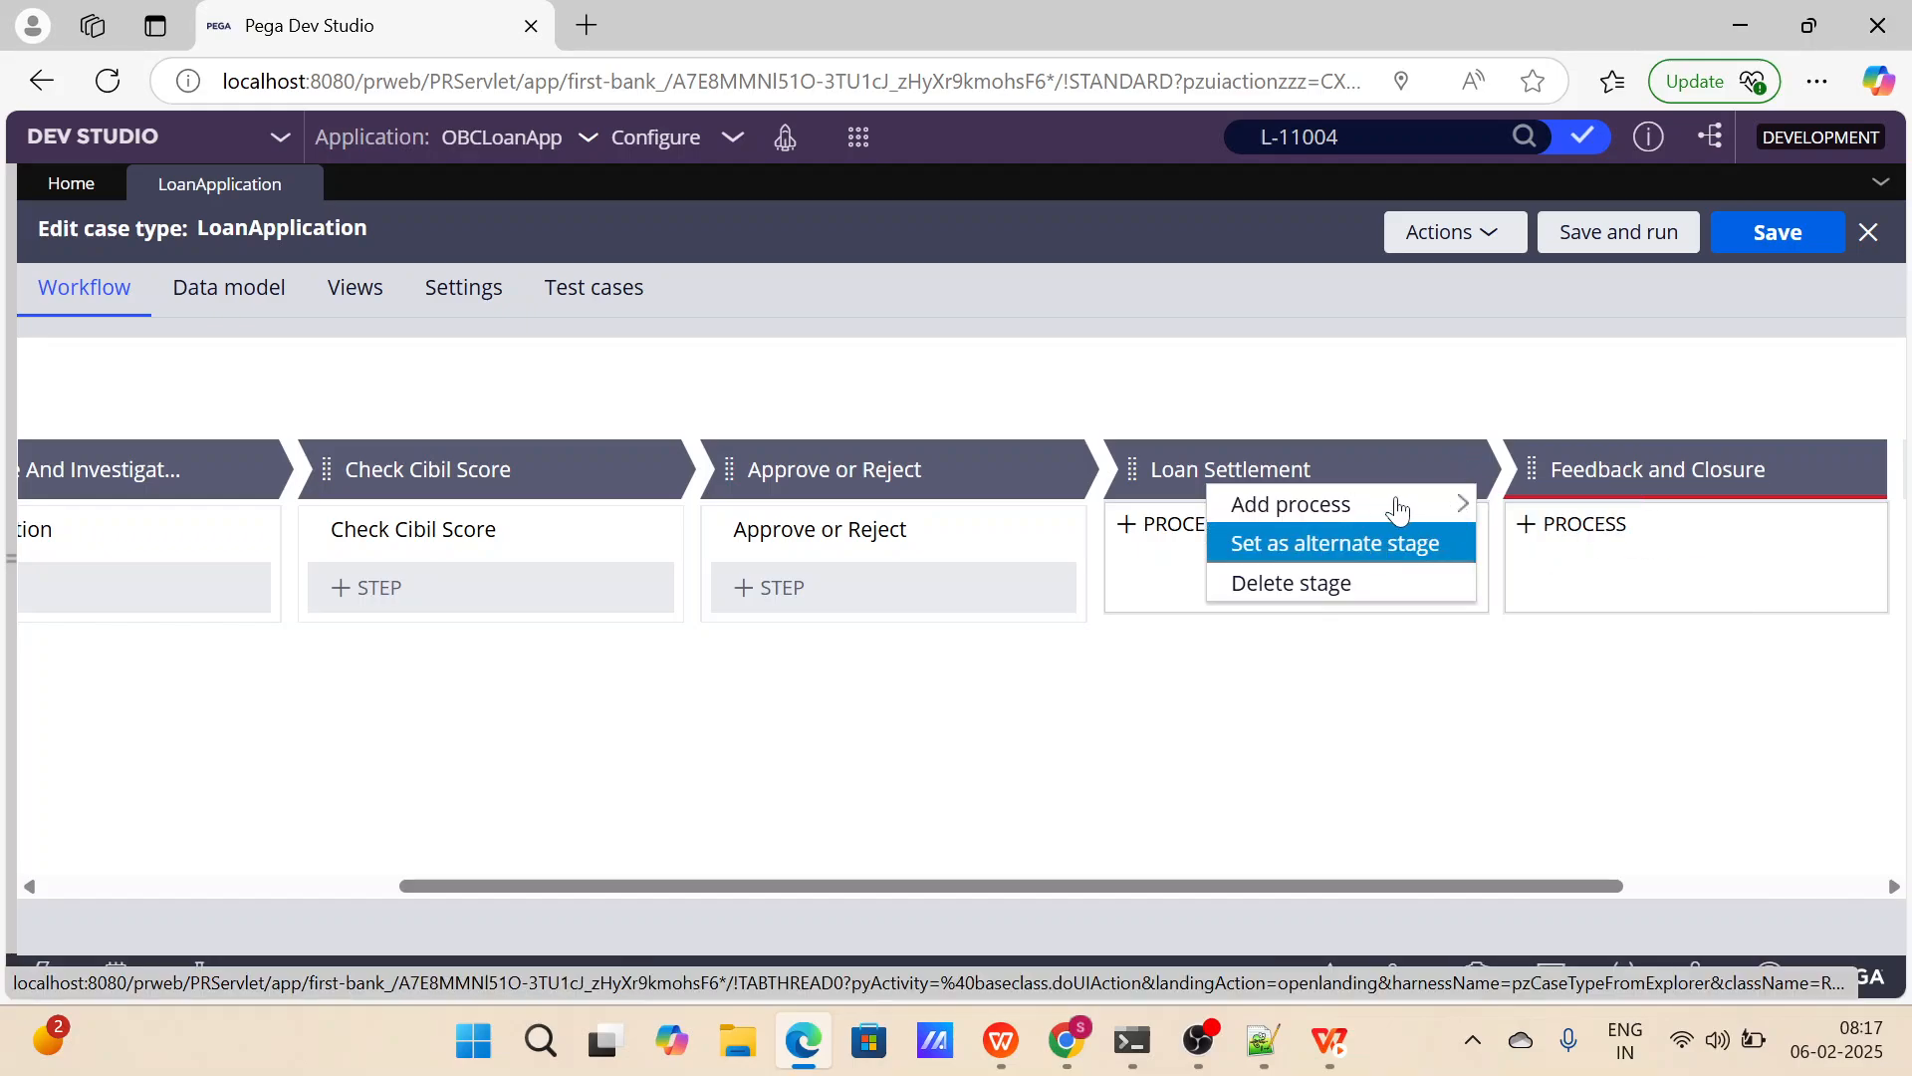
mouse_move(1380, 505)
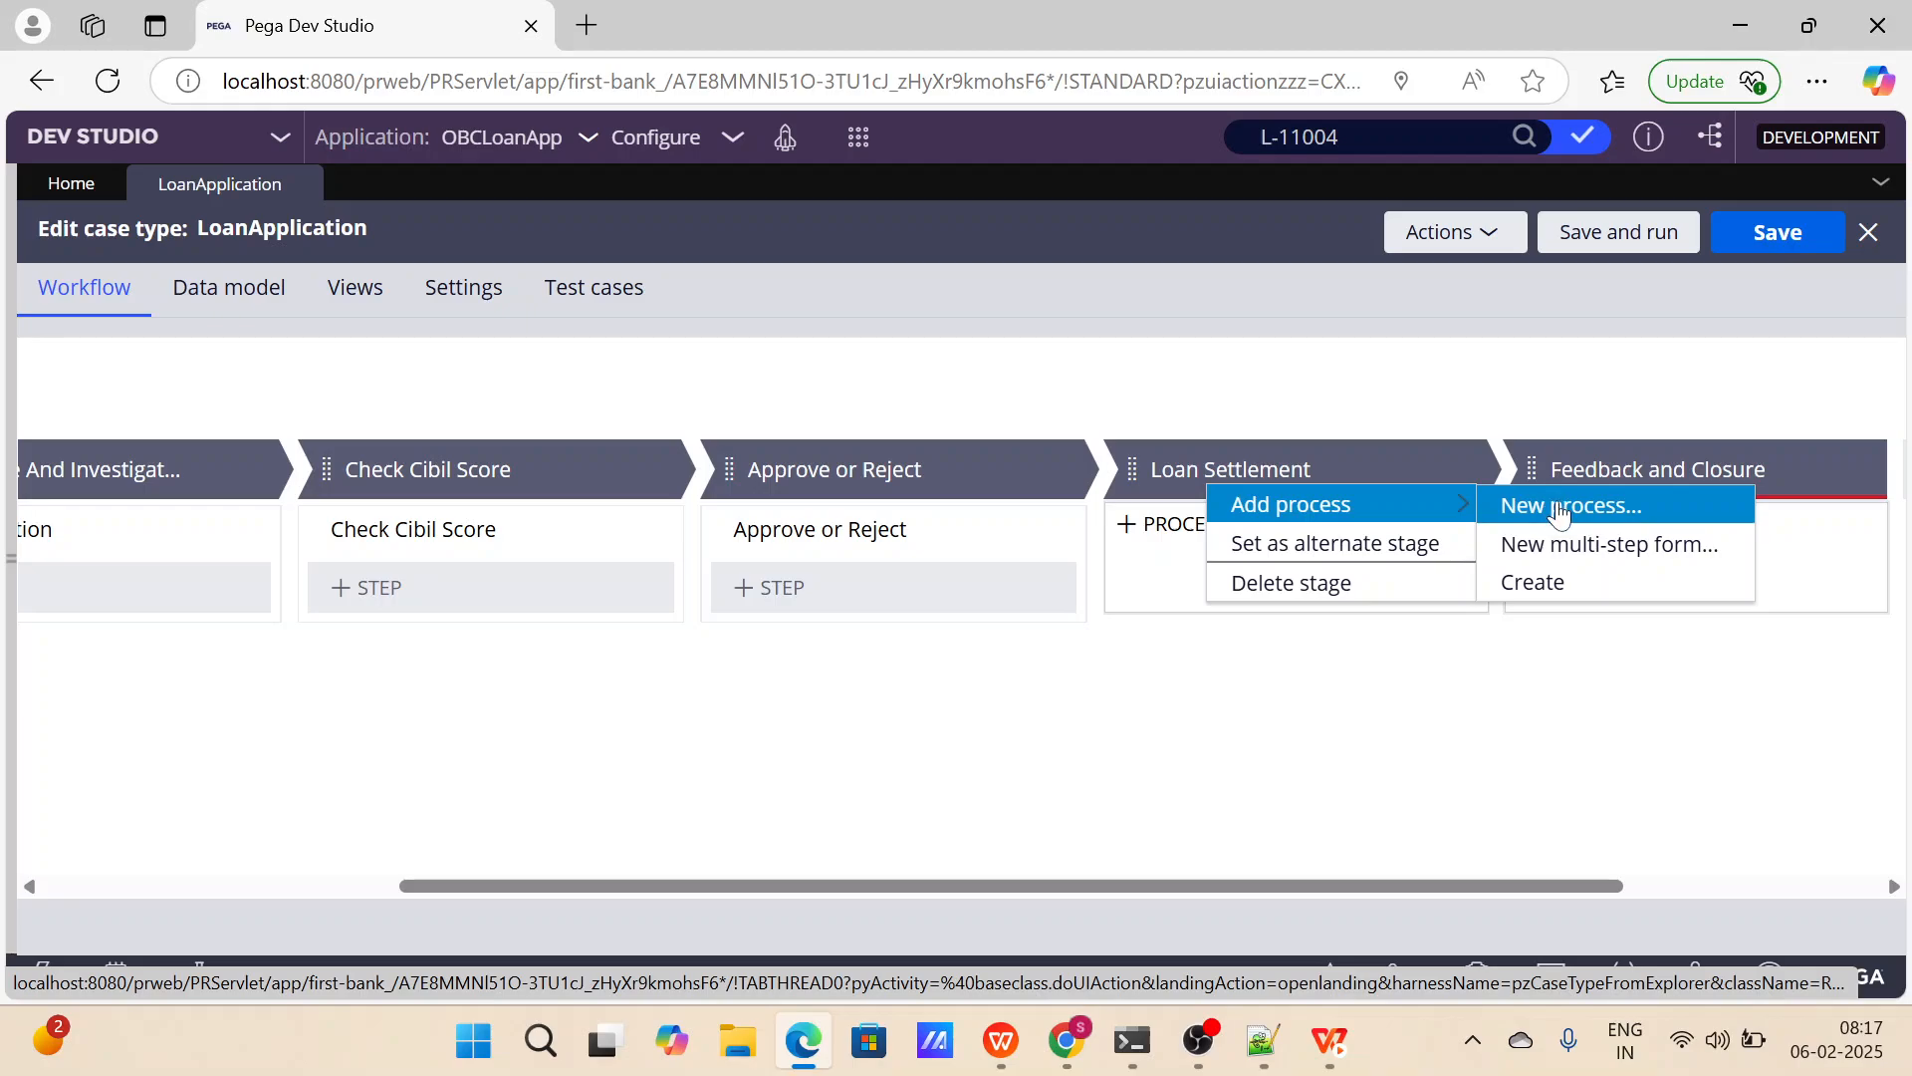
mouse_move(1479, 510)
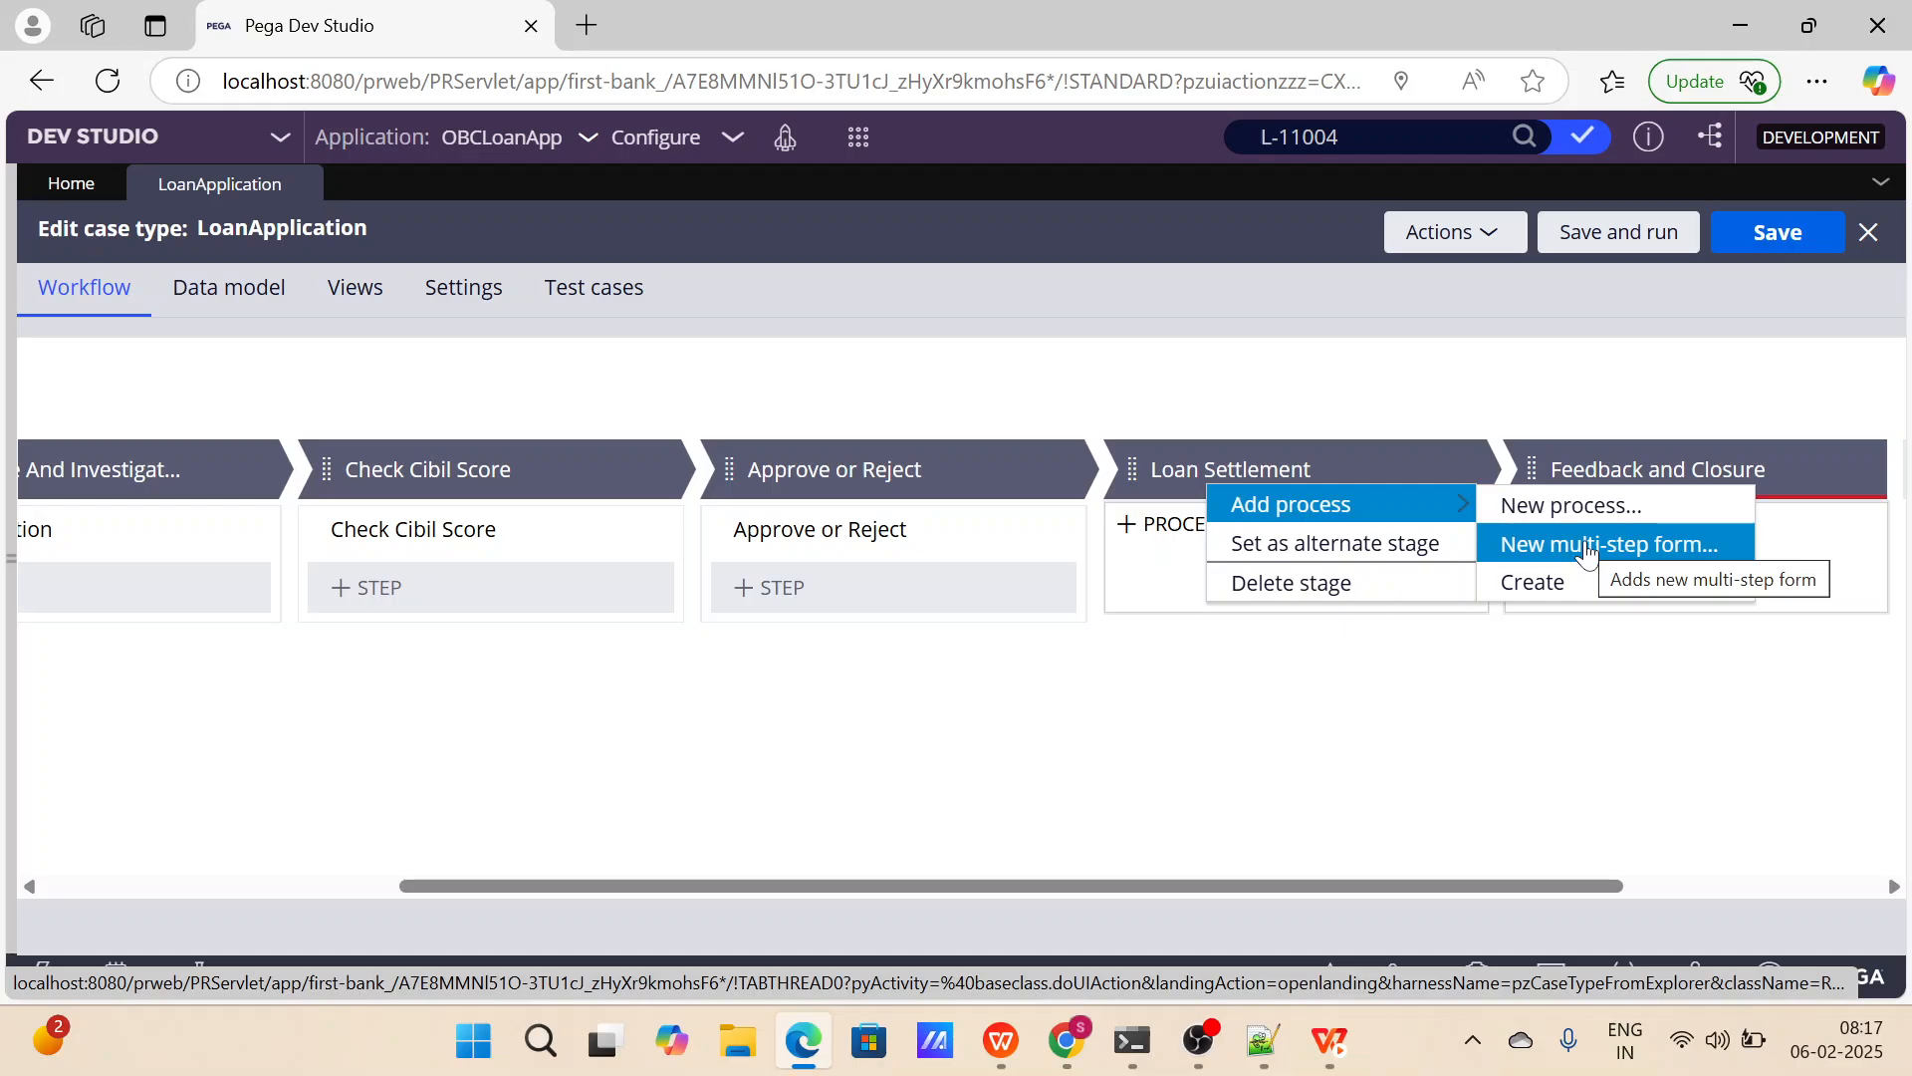
click(1573, 508)
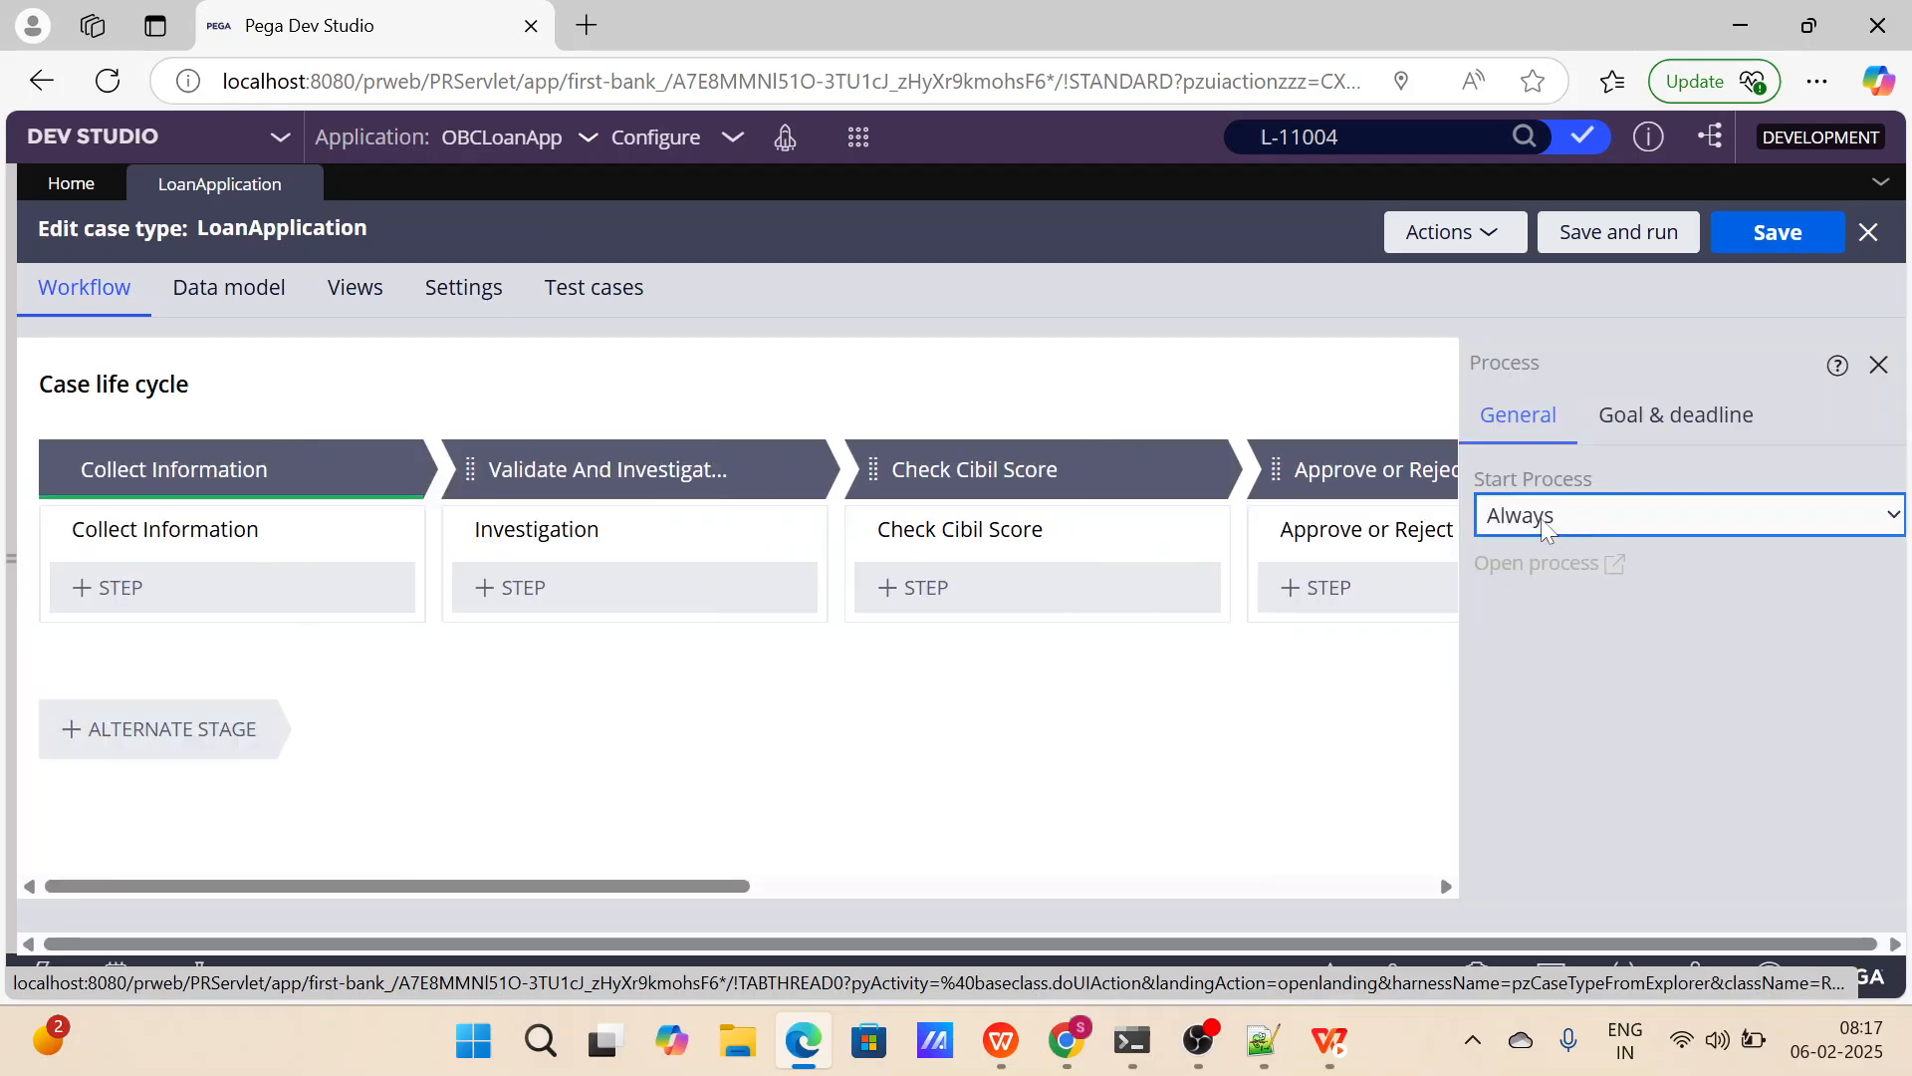
scroll(1148, 666, right, 5)
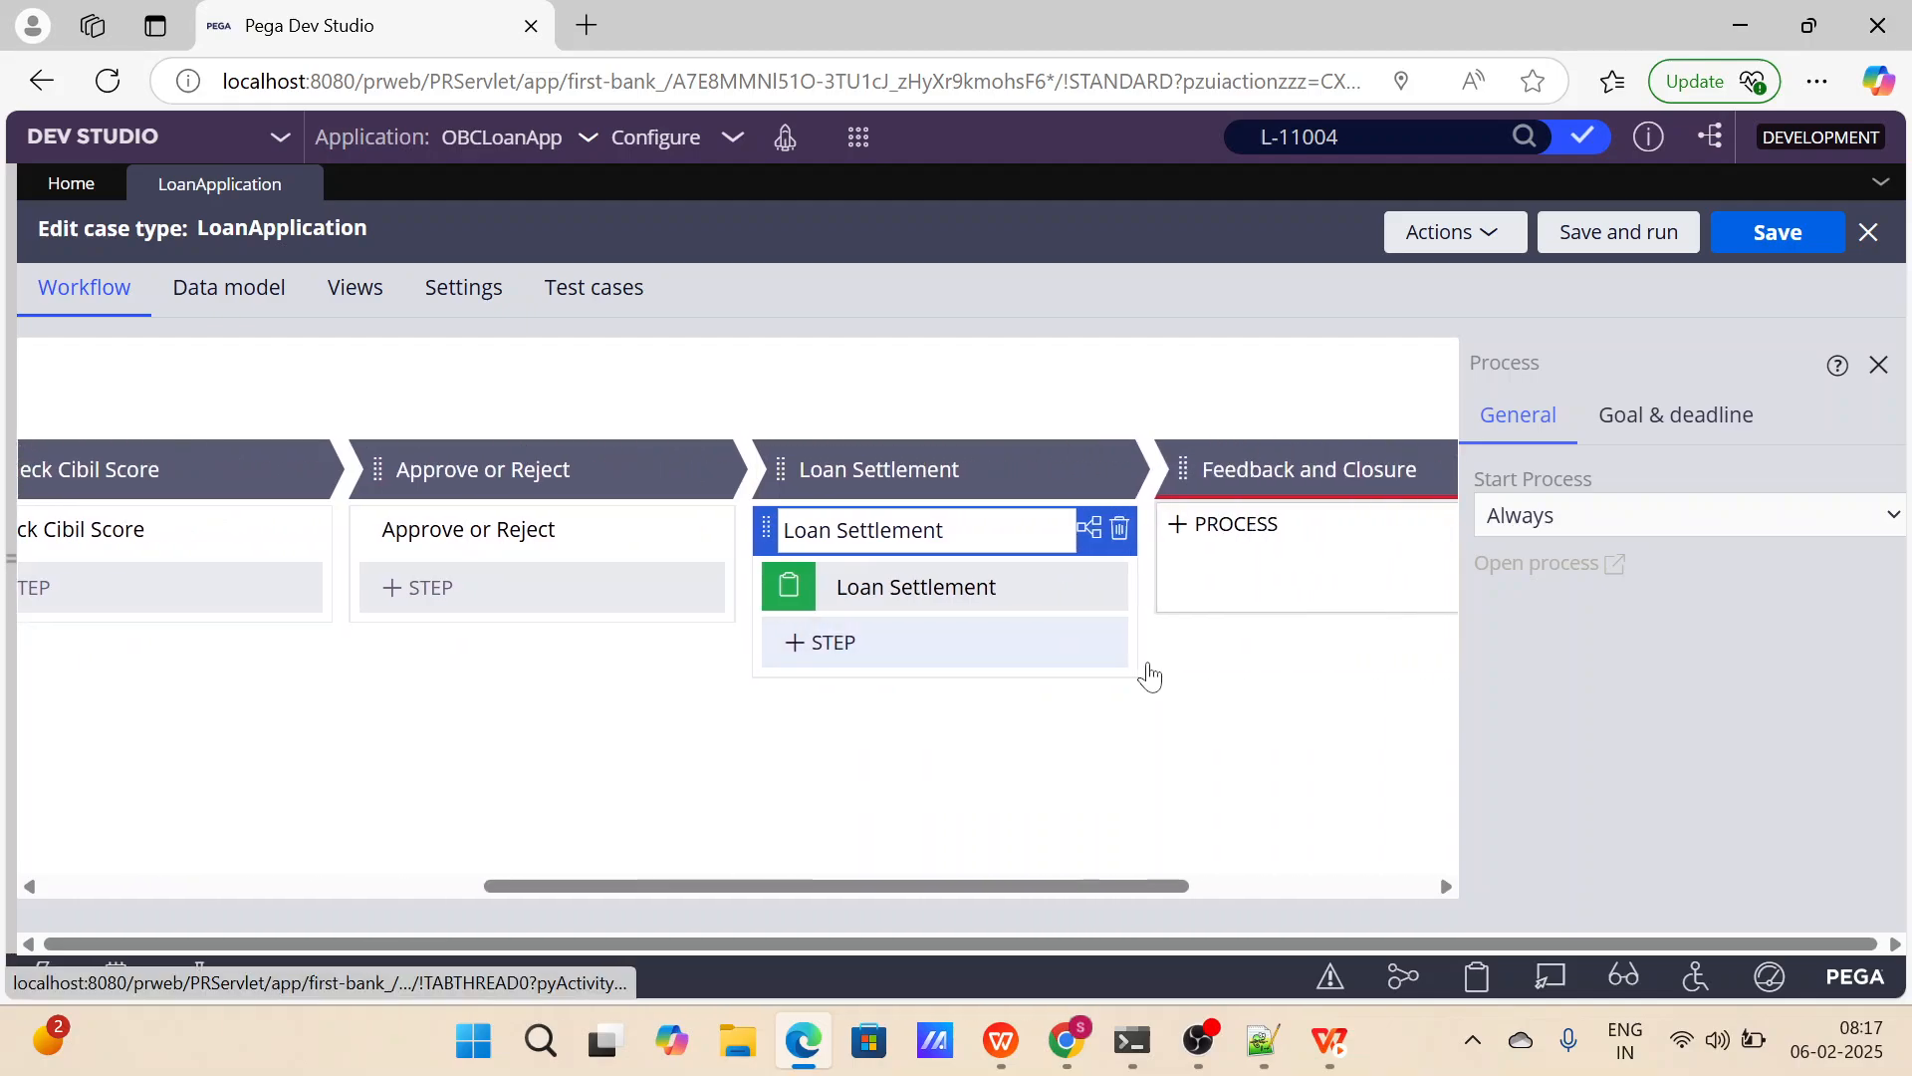
click(882, 589)
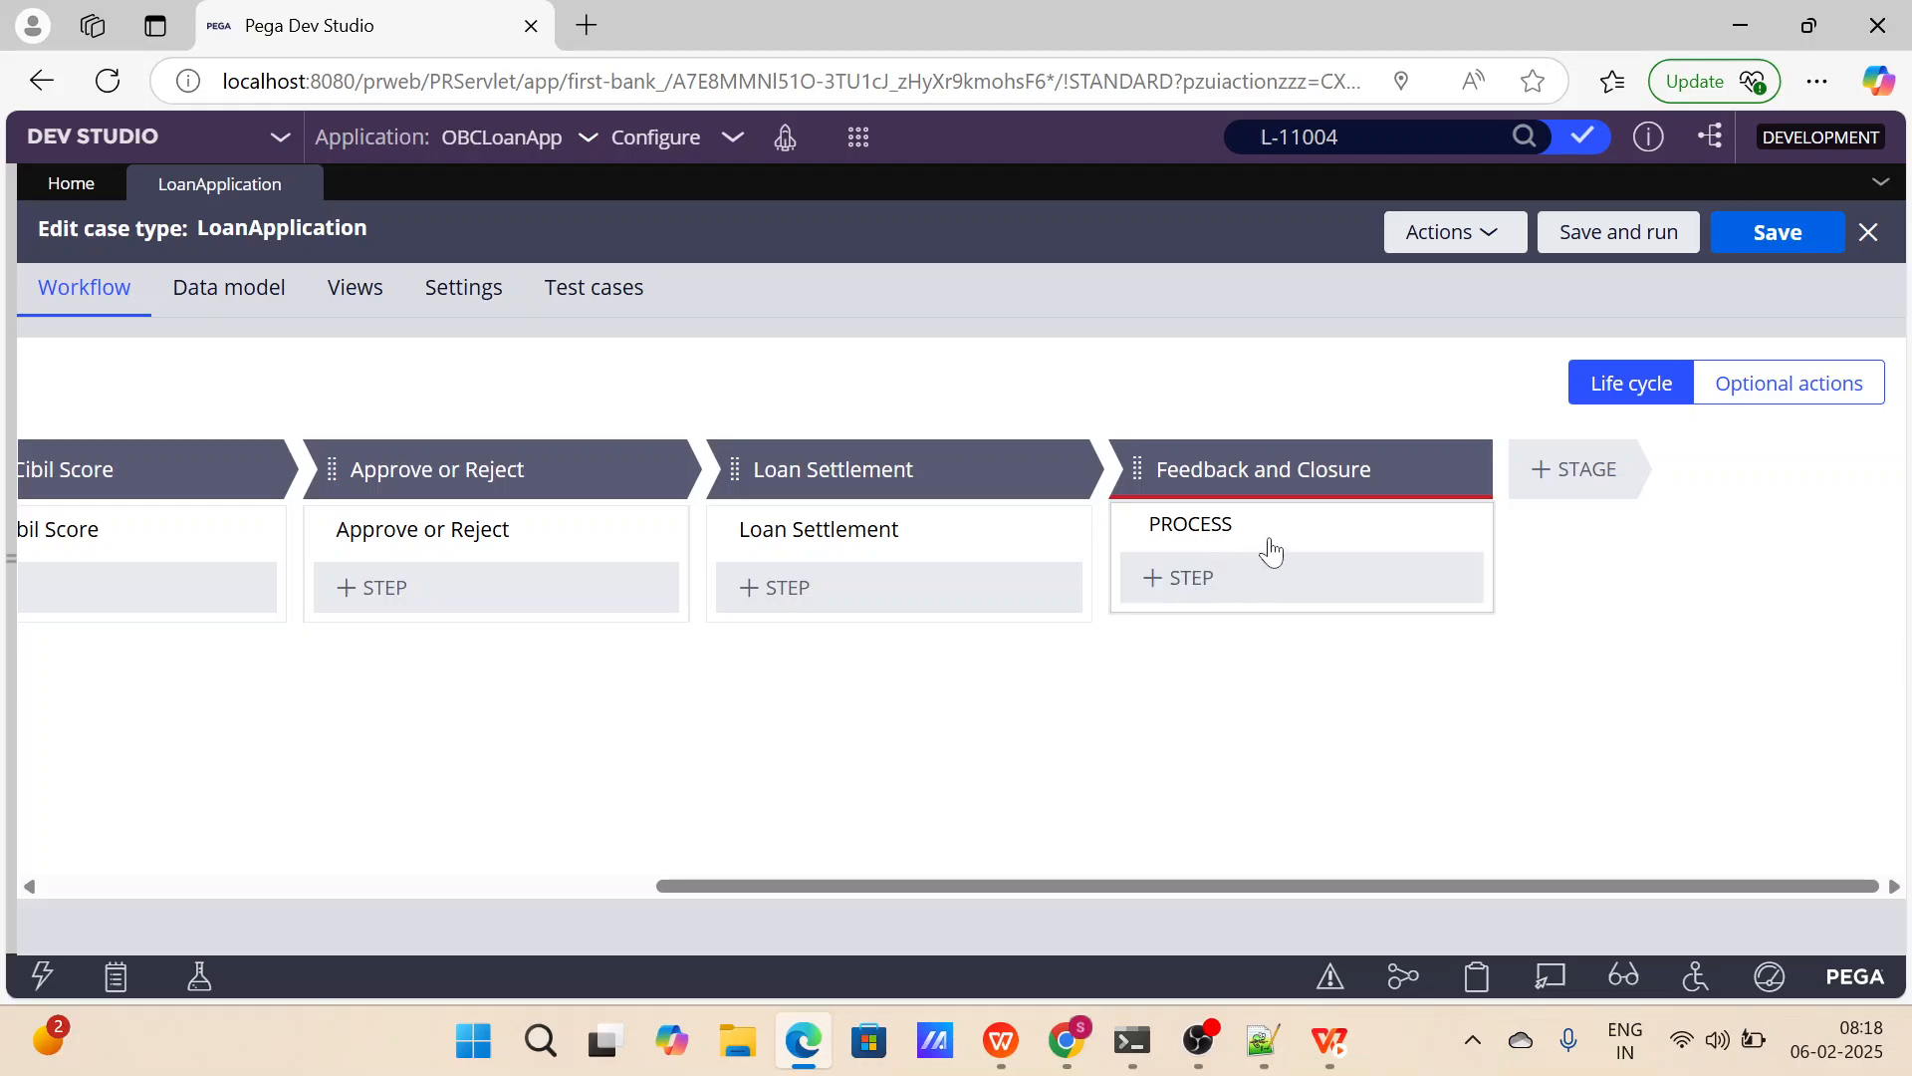
Add a new process to the Feedback and Closure stage, delete its default step, and save the LoanApplication case type.
click(1467, 469)
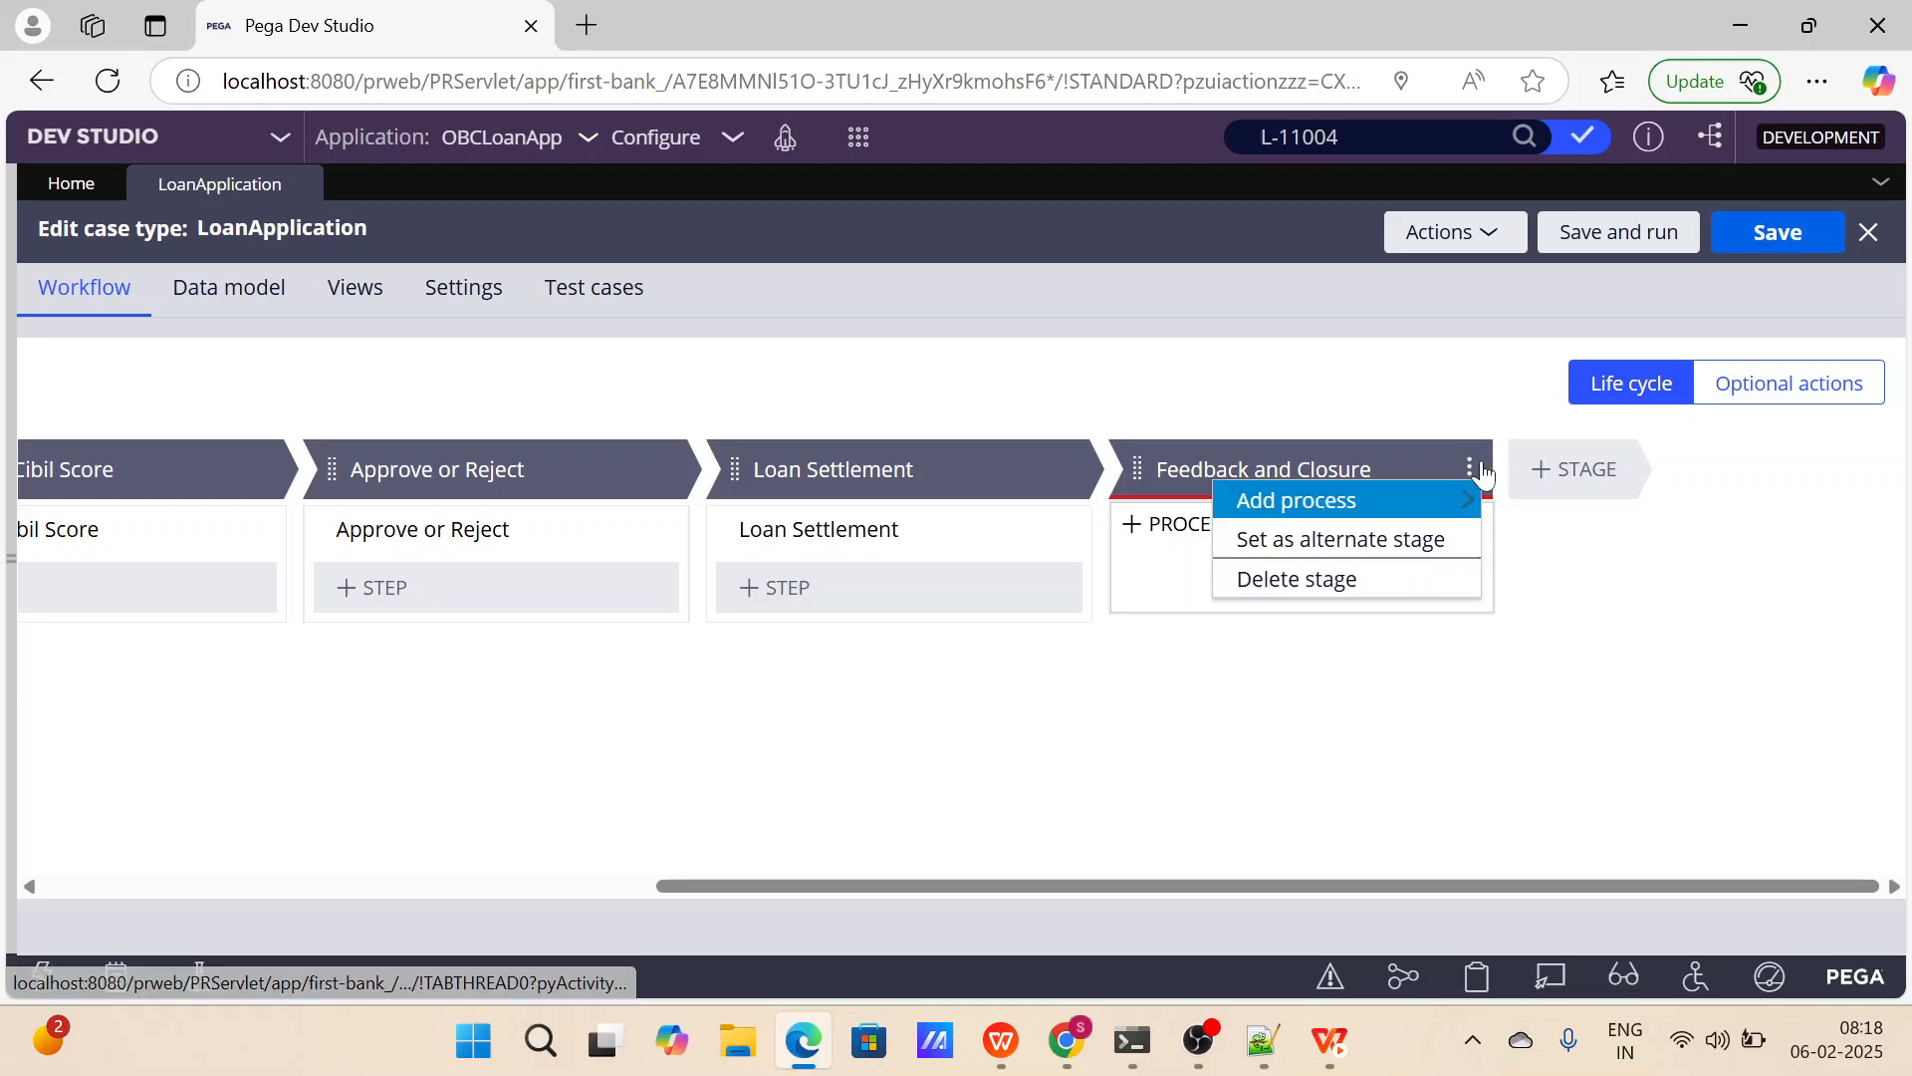
mouse_move(1315, 500)
click(1573, 500)
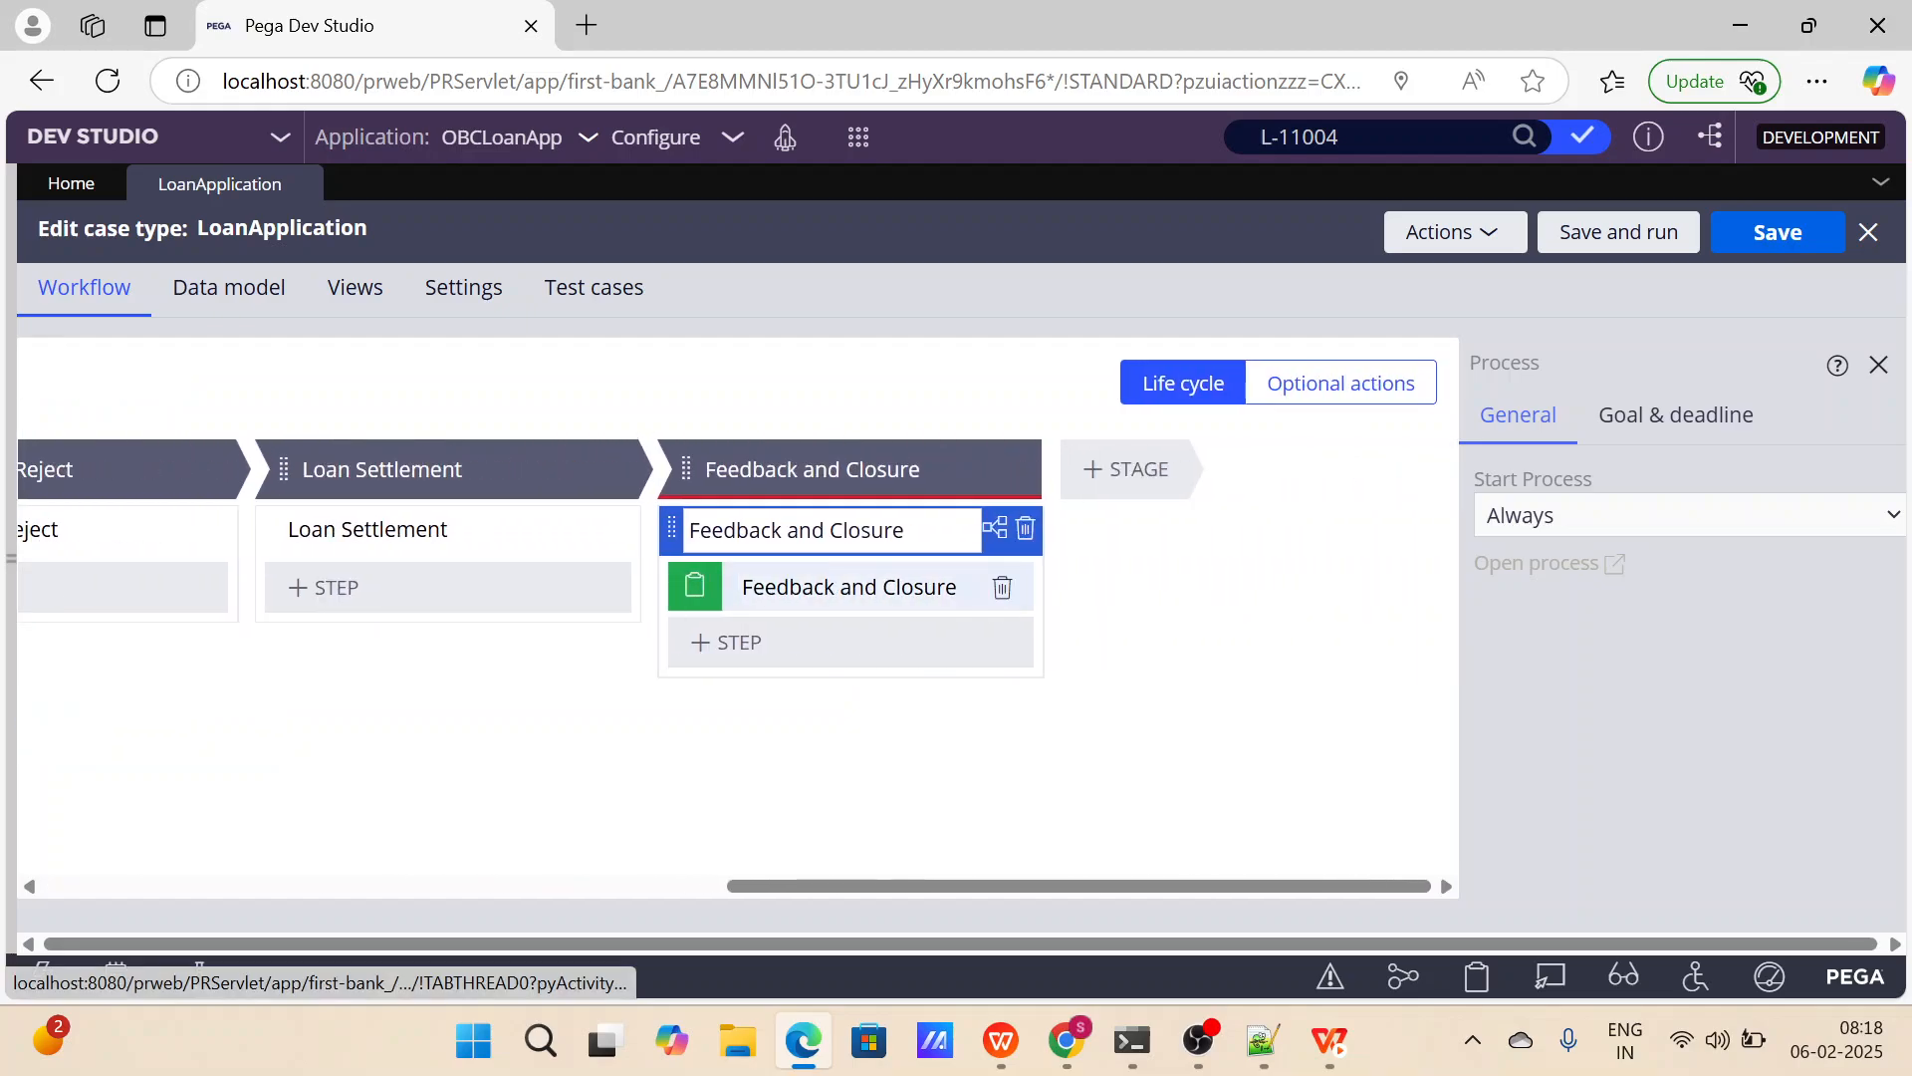
click(1002, 588)
click(1768, 233)
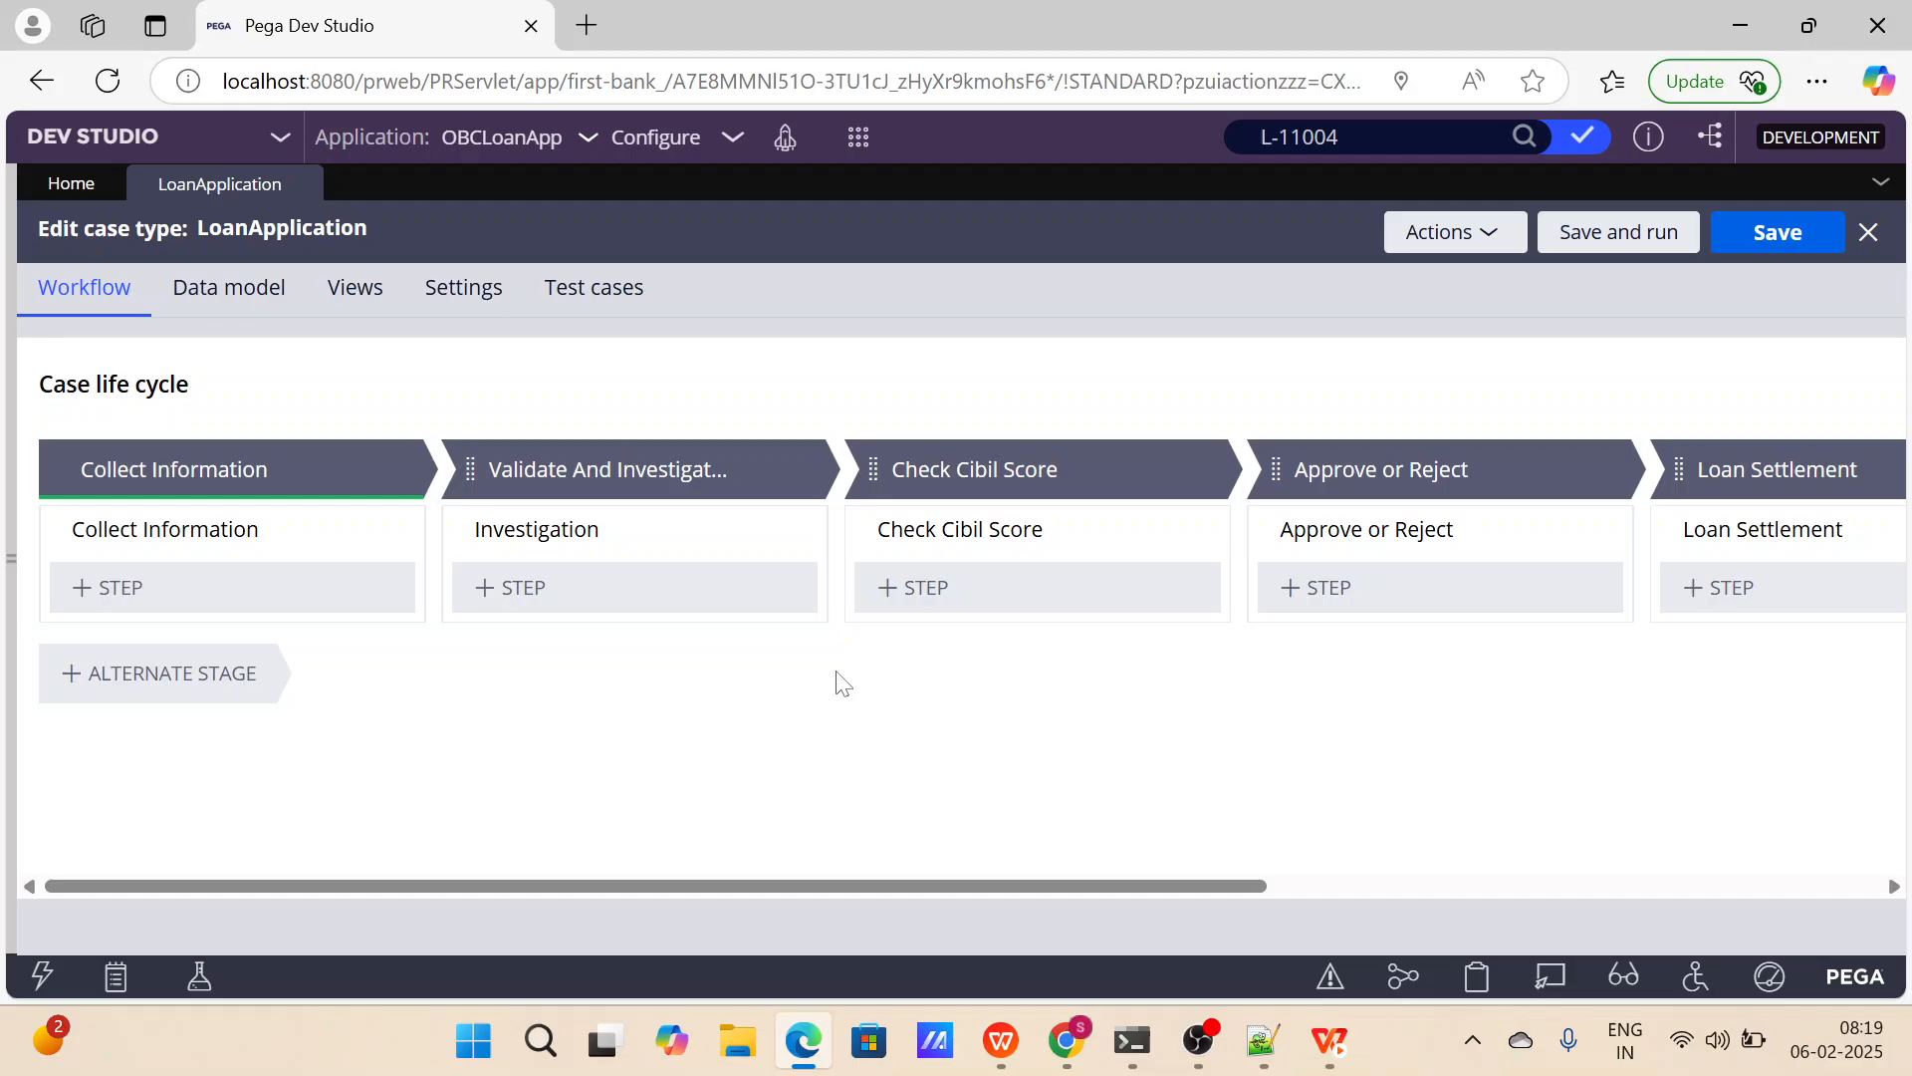
Add a second process named Check Duplicates to the Collect Information stage and delete its default Collect Information (2) step.
mouse_move(410, 474)
click(401, 482)
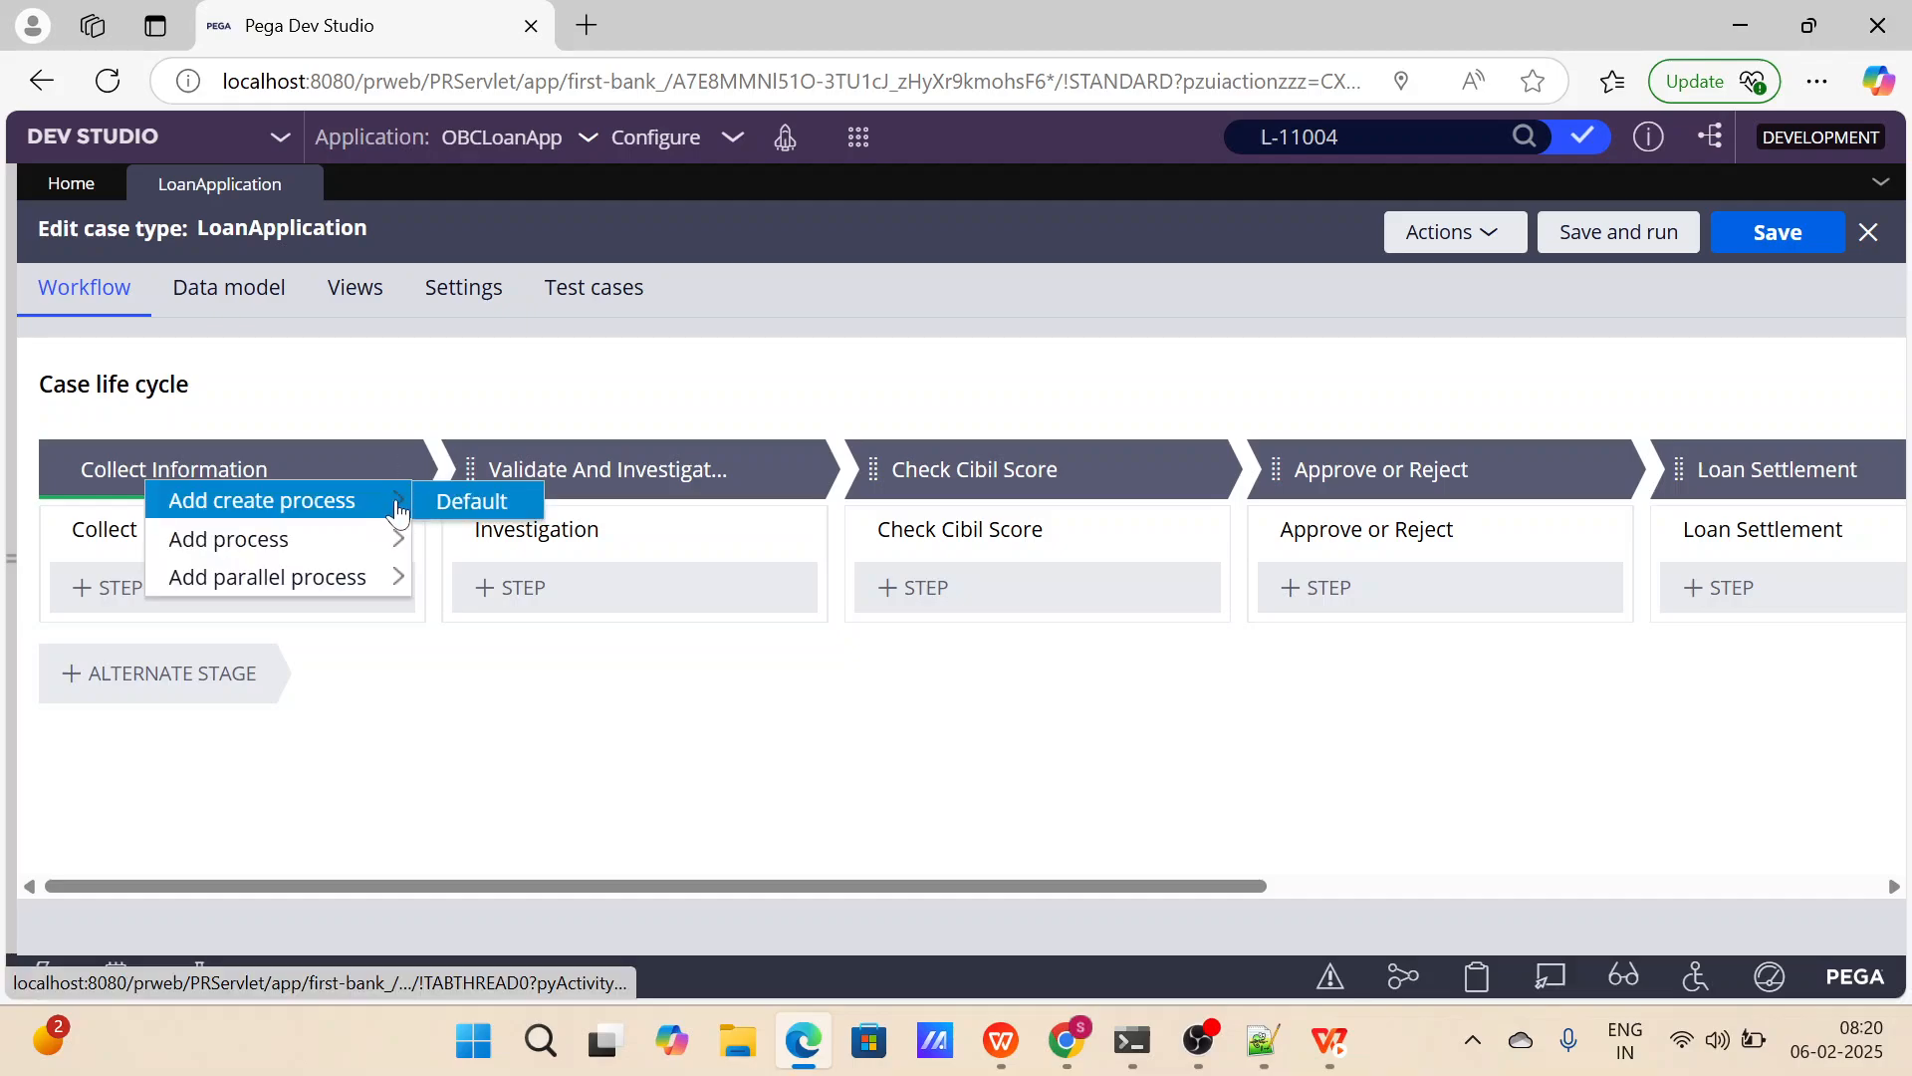
mouse_move(381, 551)
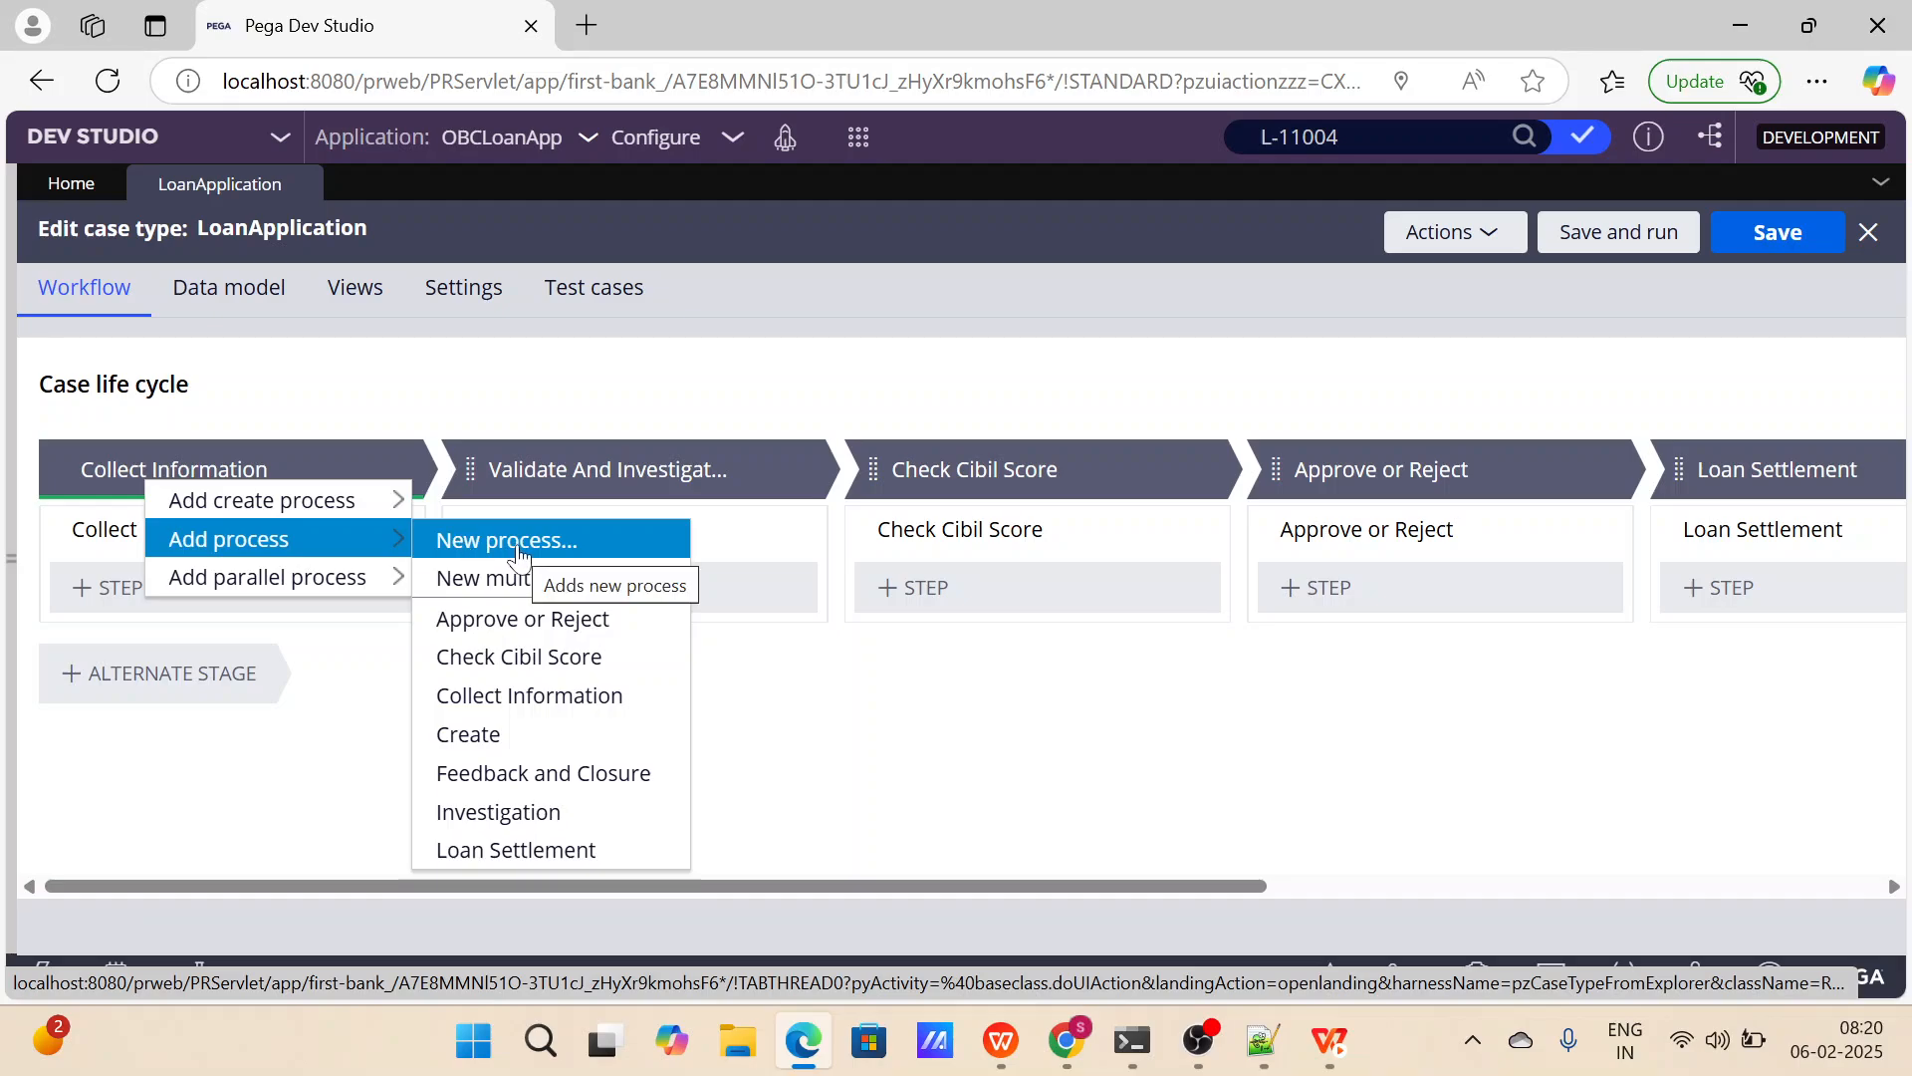
click(453, 541)
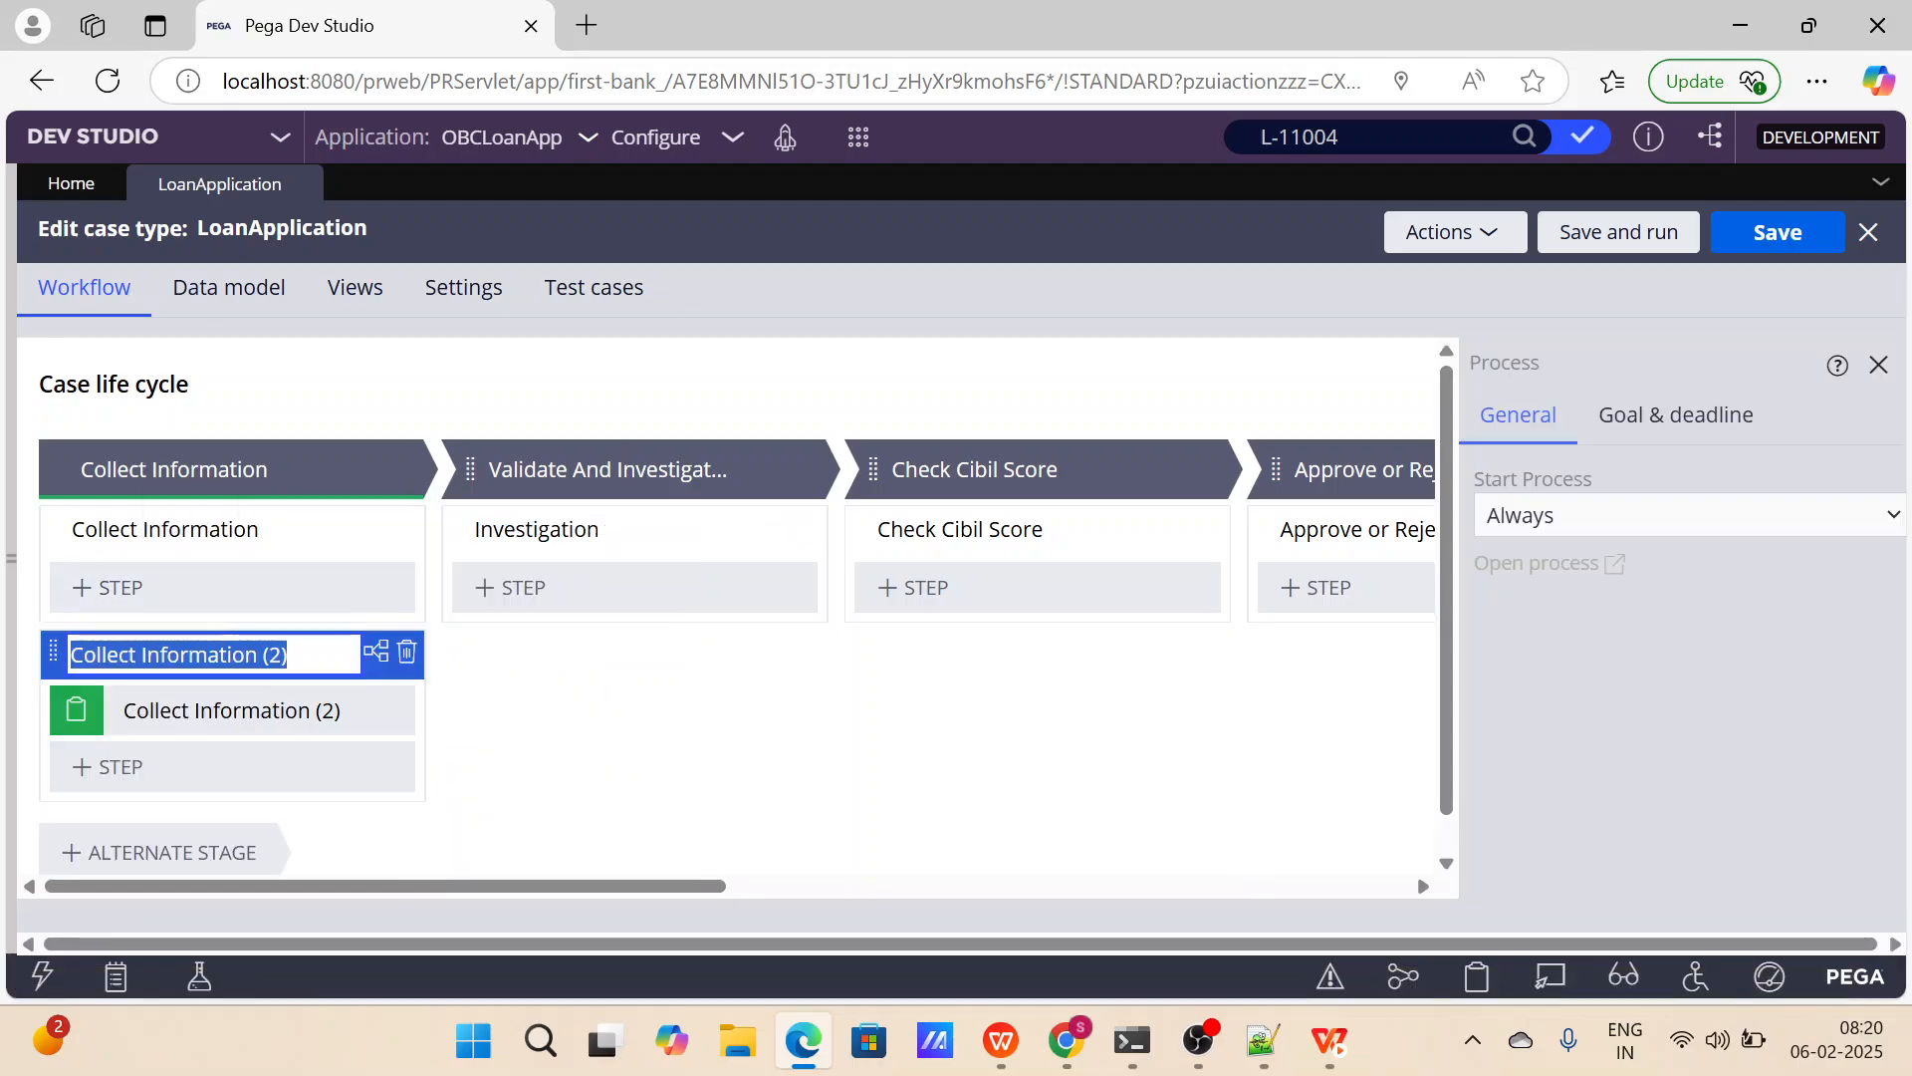
text(Dupli)
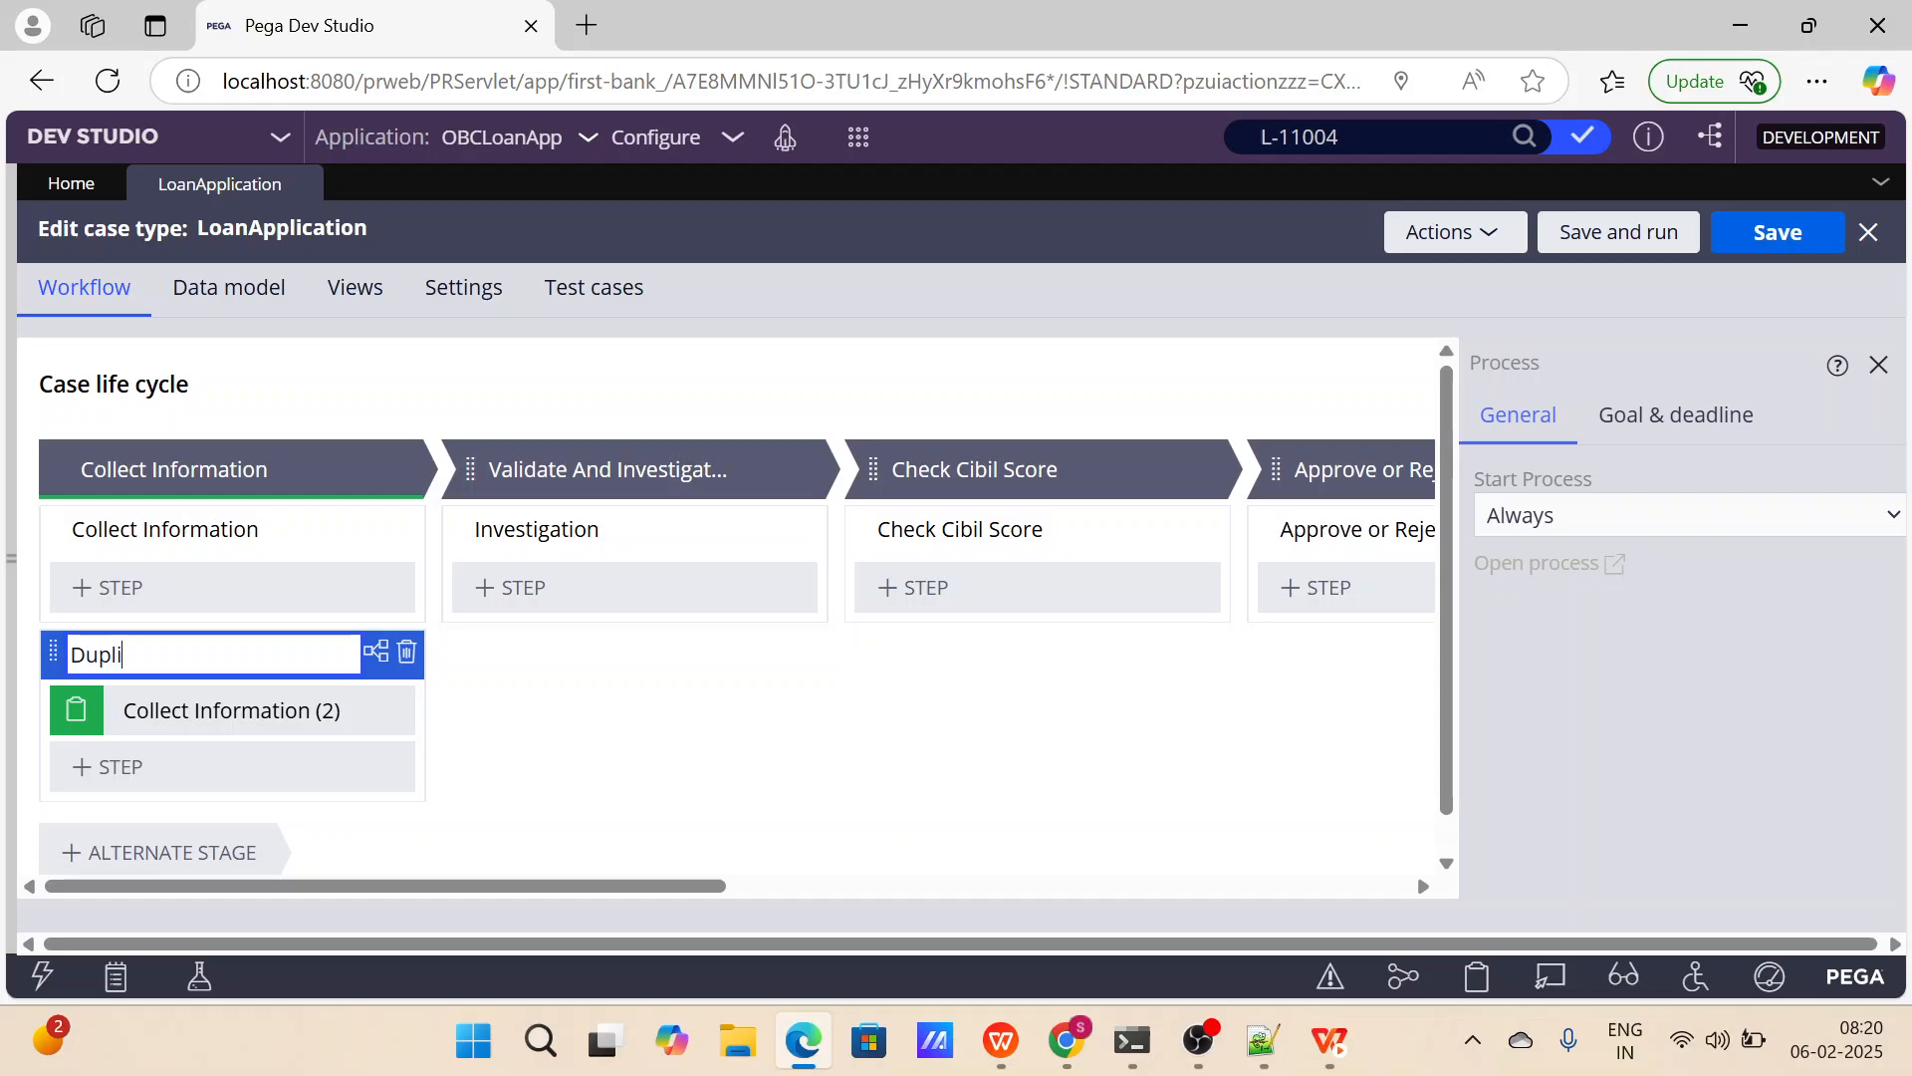
key(BackSpace)
key(BackSpace)
key(BackSpace)
key(BackSpace)
key(BackSpace)
text(Check Duplicates)
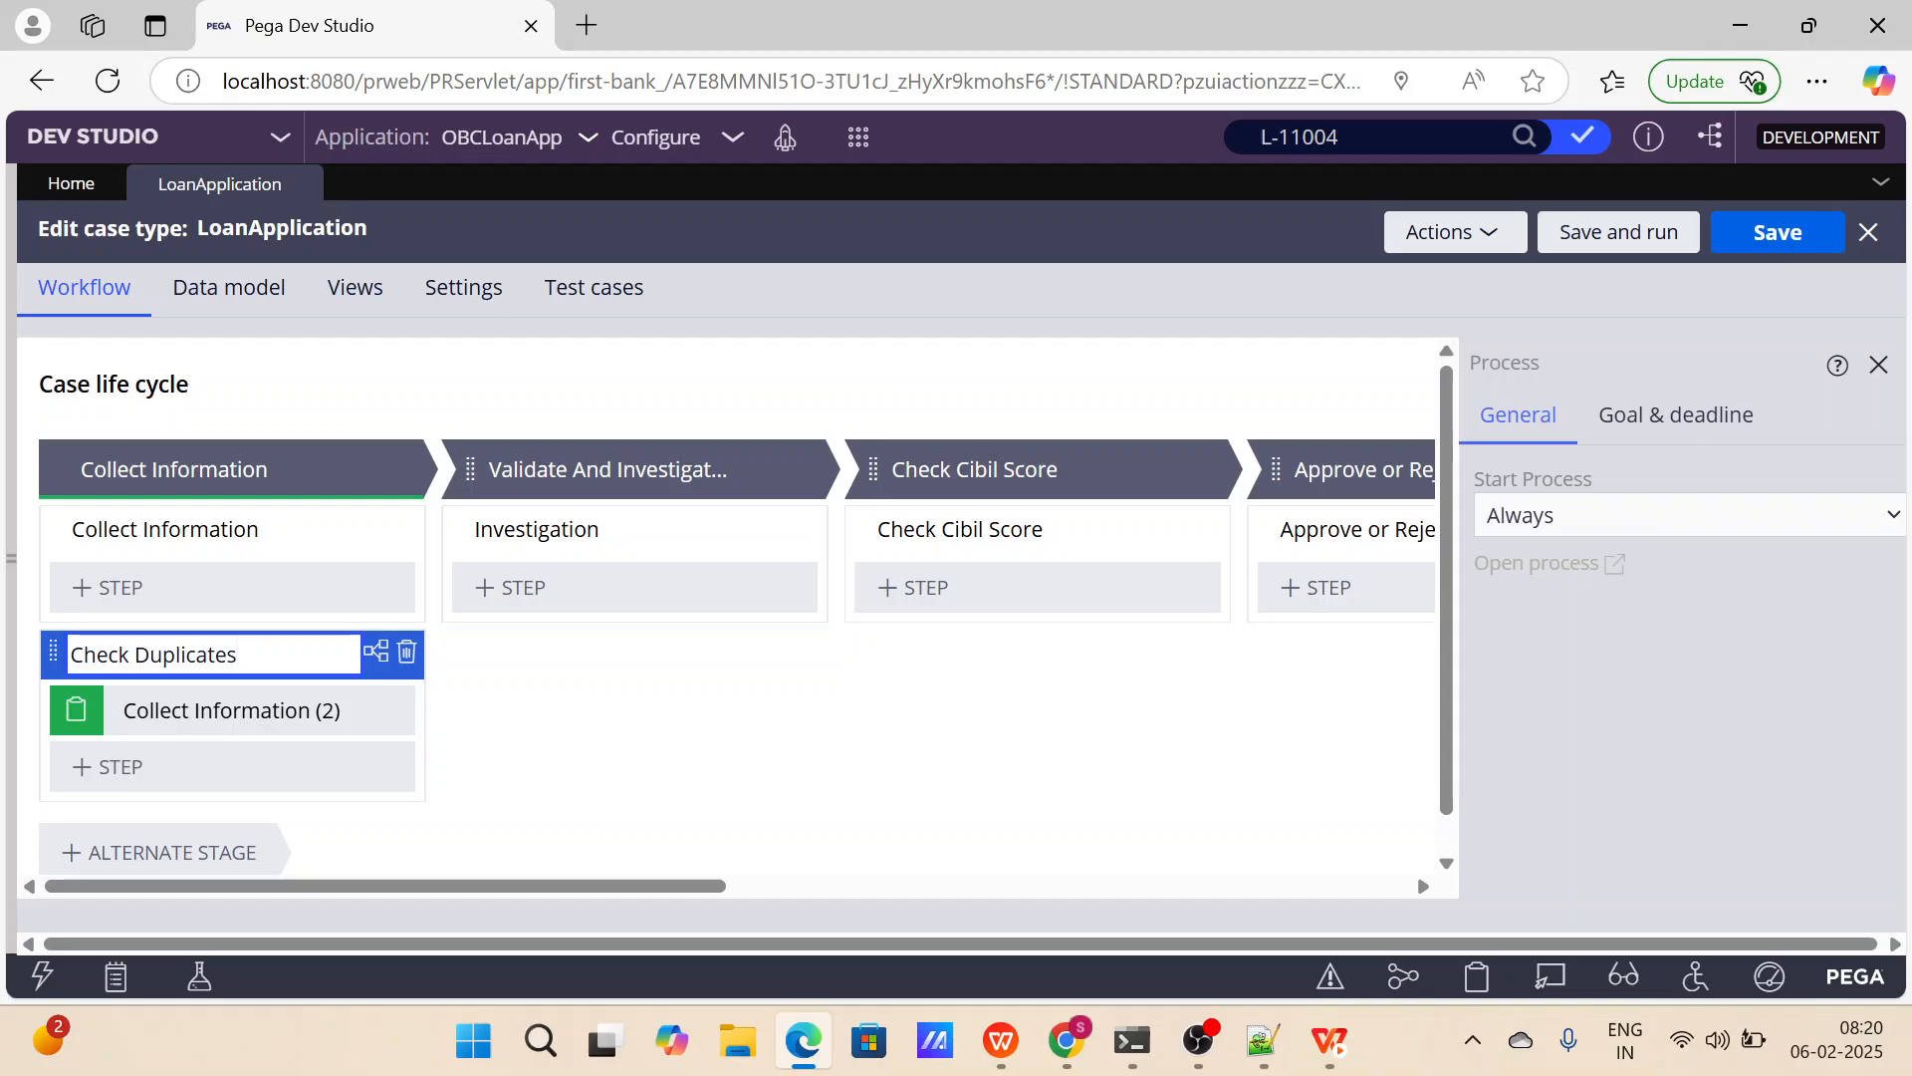
mouse_move(414, 711)
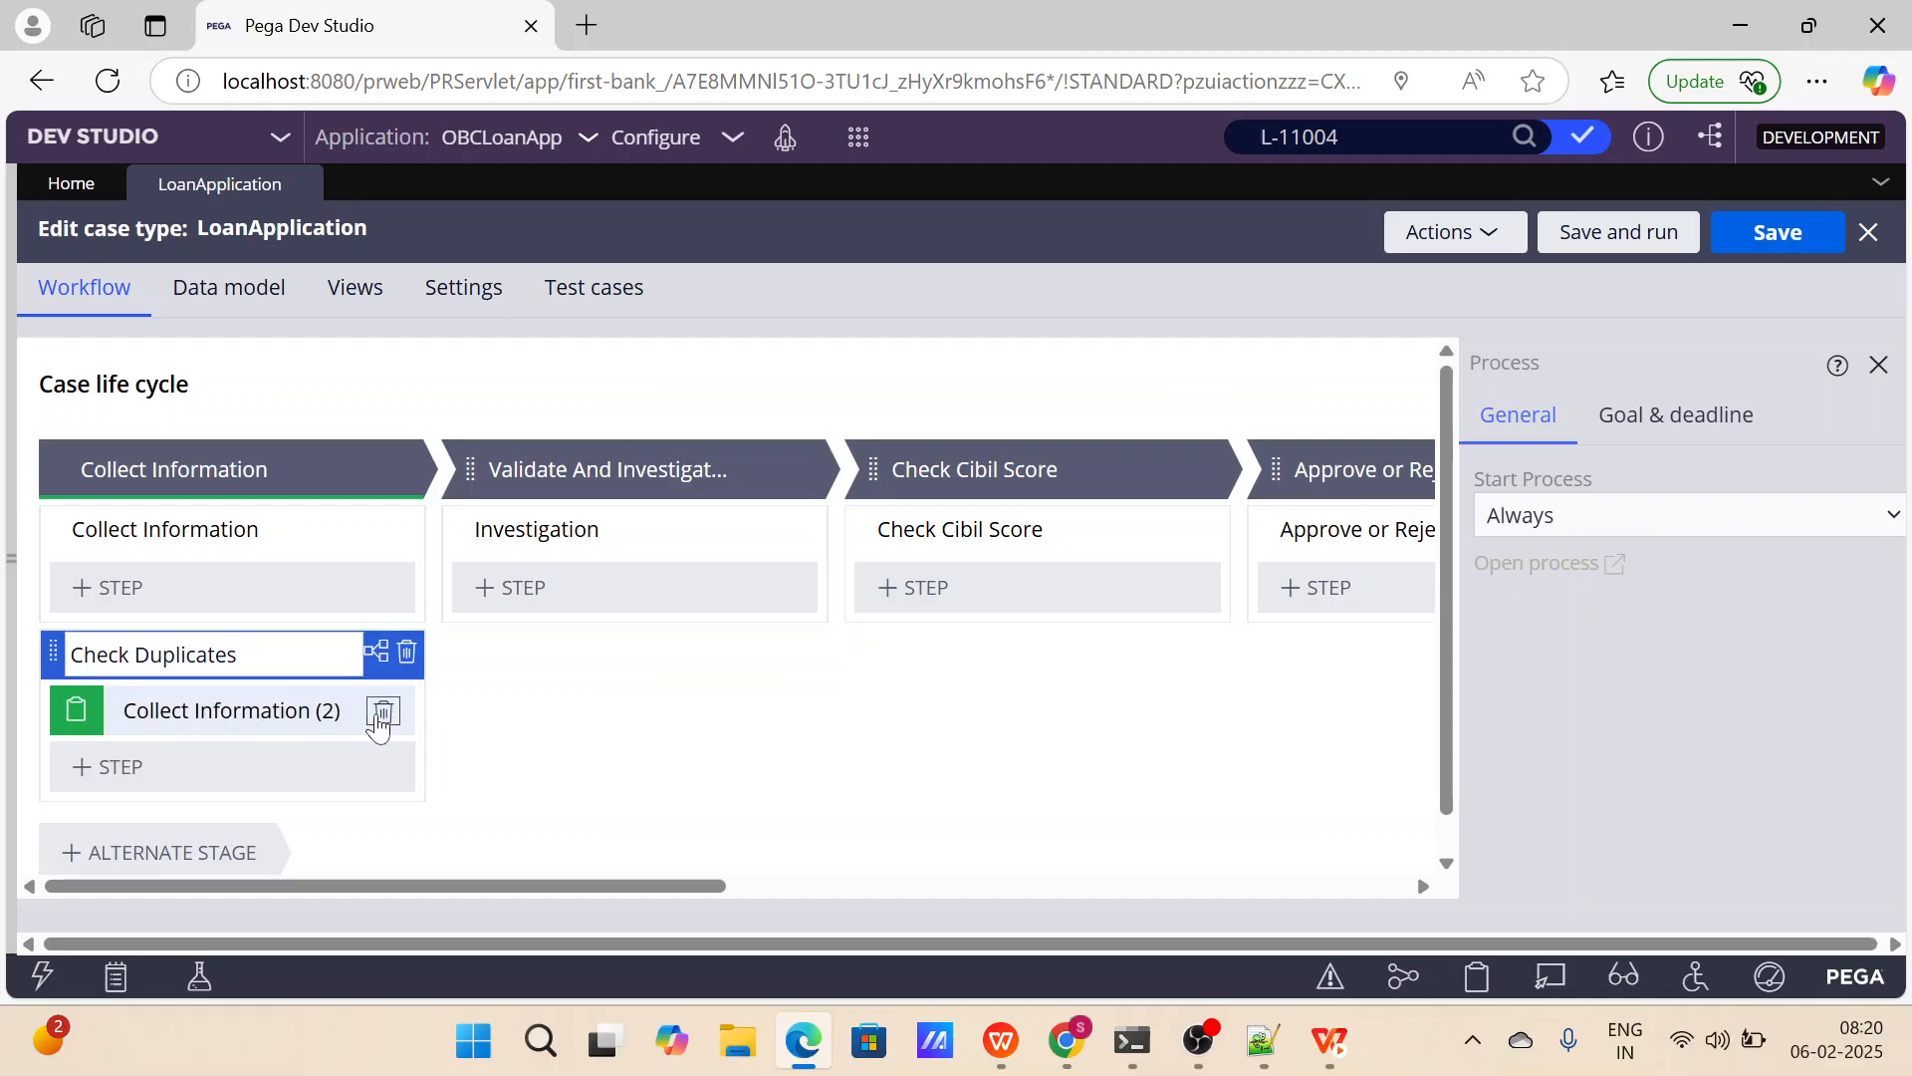
click(383, 711)
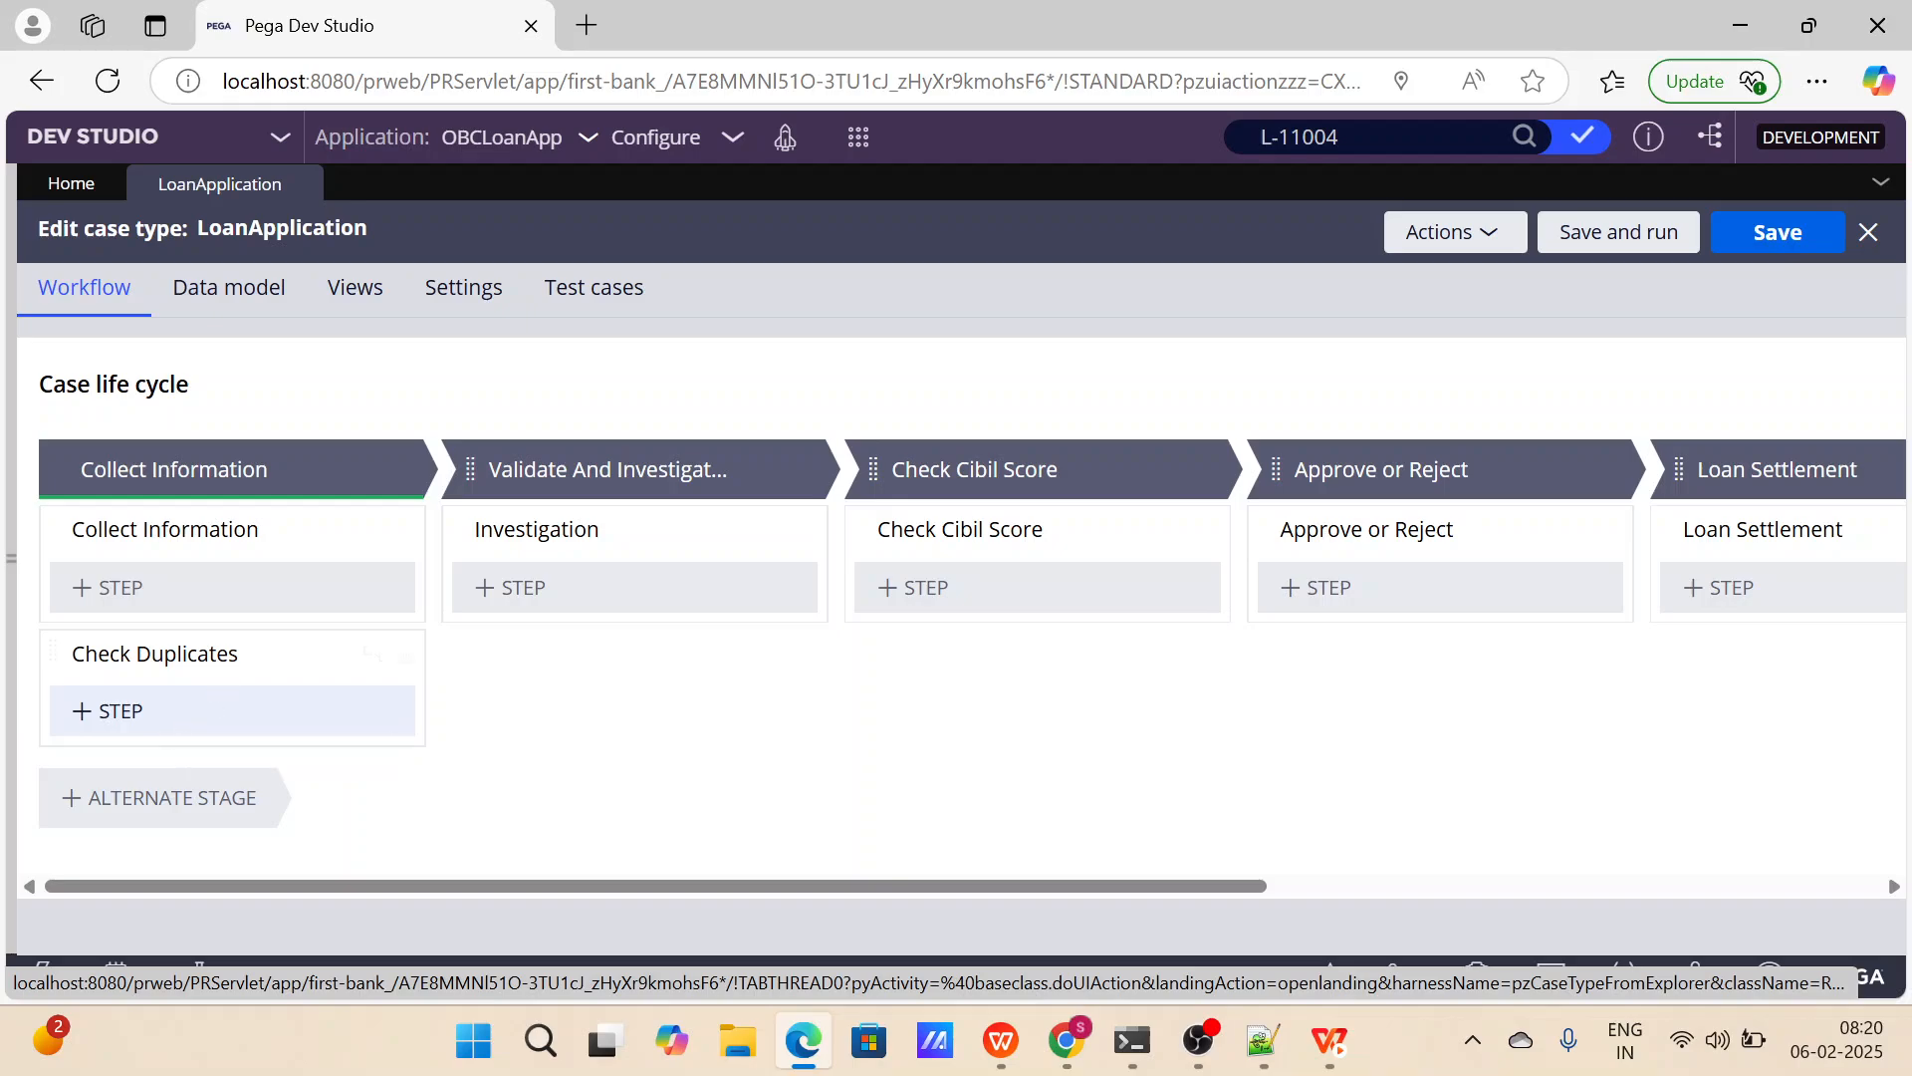
Add an Approve/Reject step to the Approve or Reject process in the Approve or Reject stage.
scroll(845, 728, right, 2)
scroll(845, 728, right, 2)
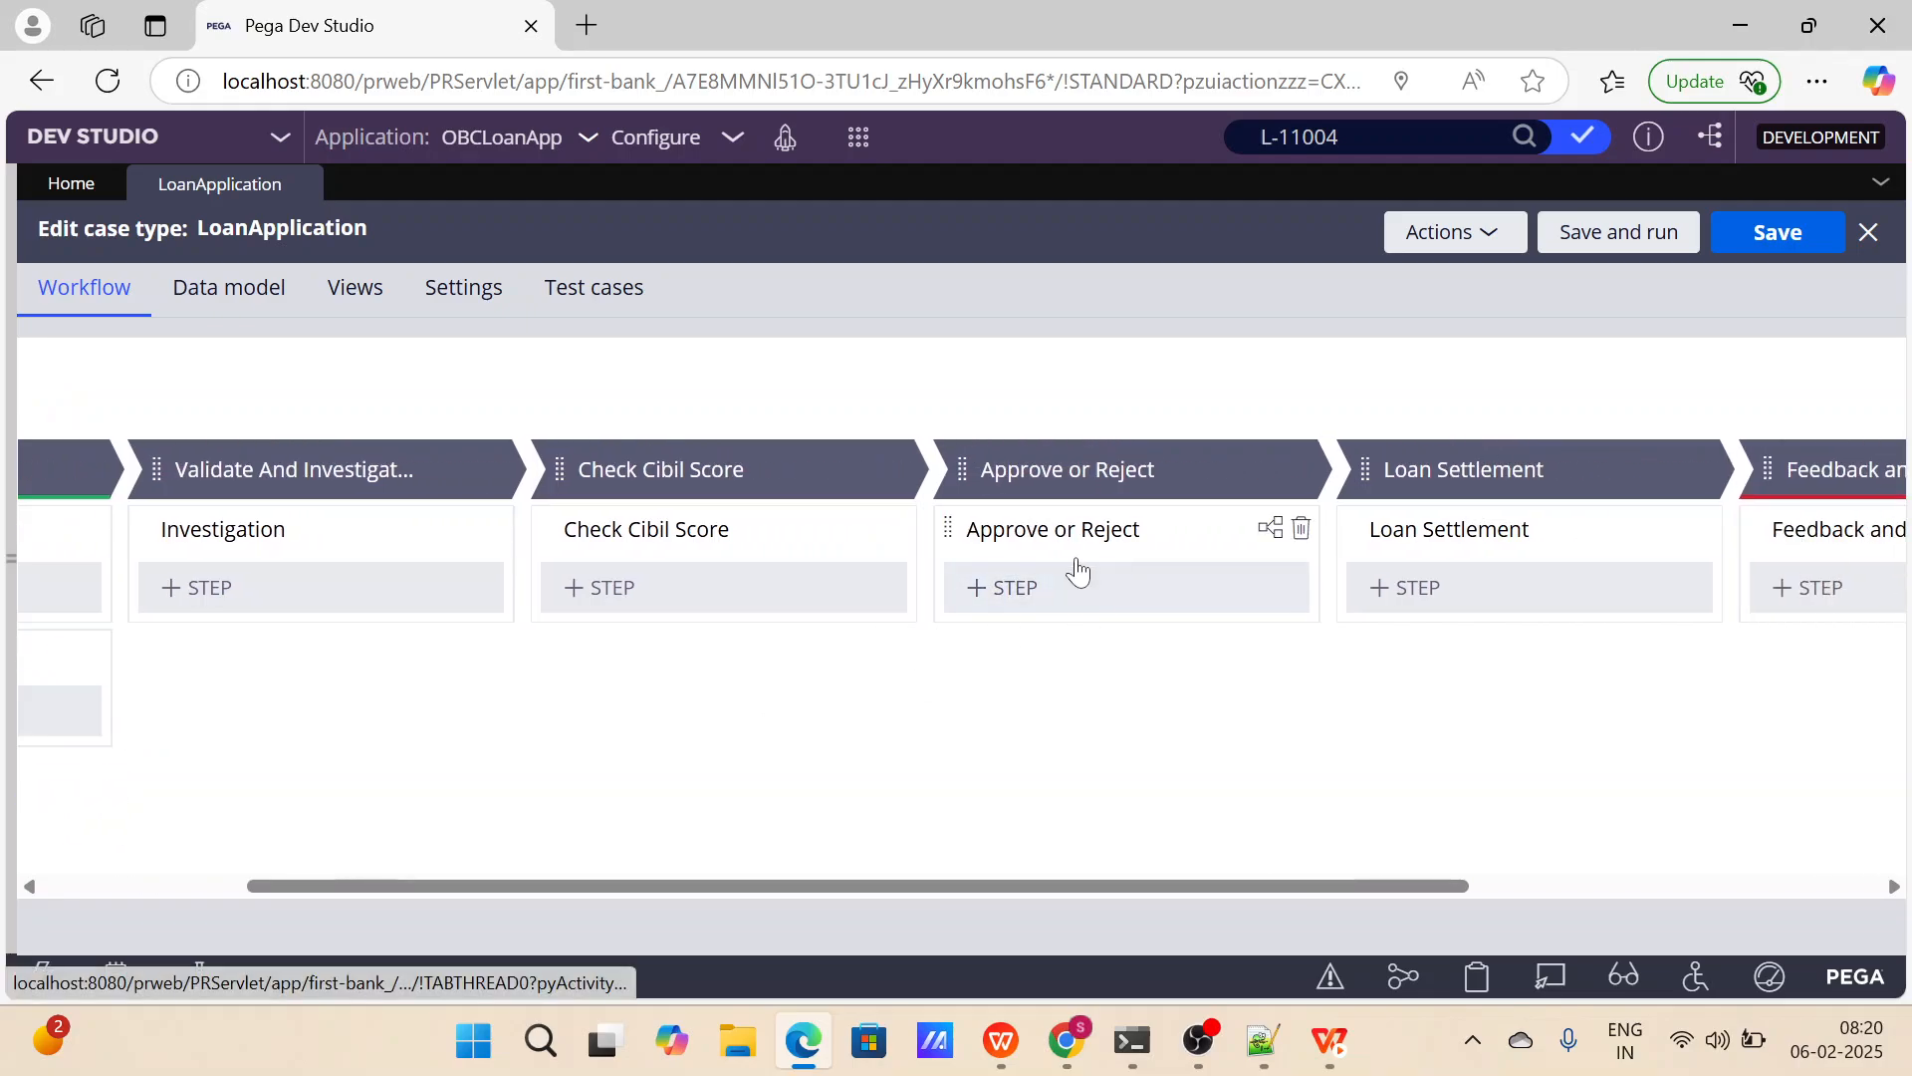
click(1066, 469)
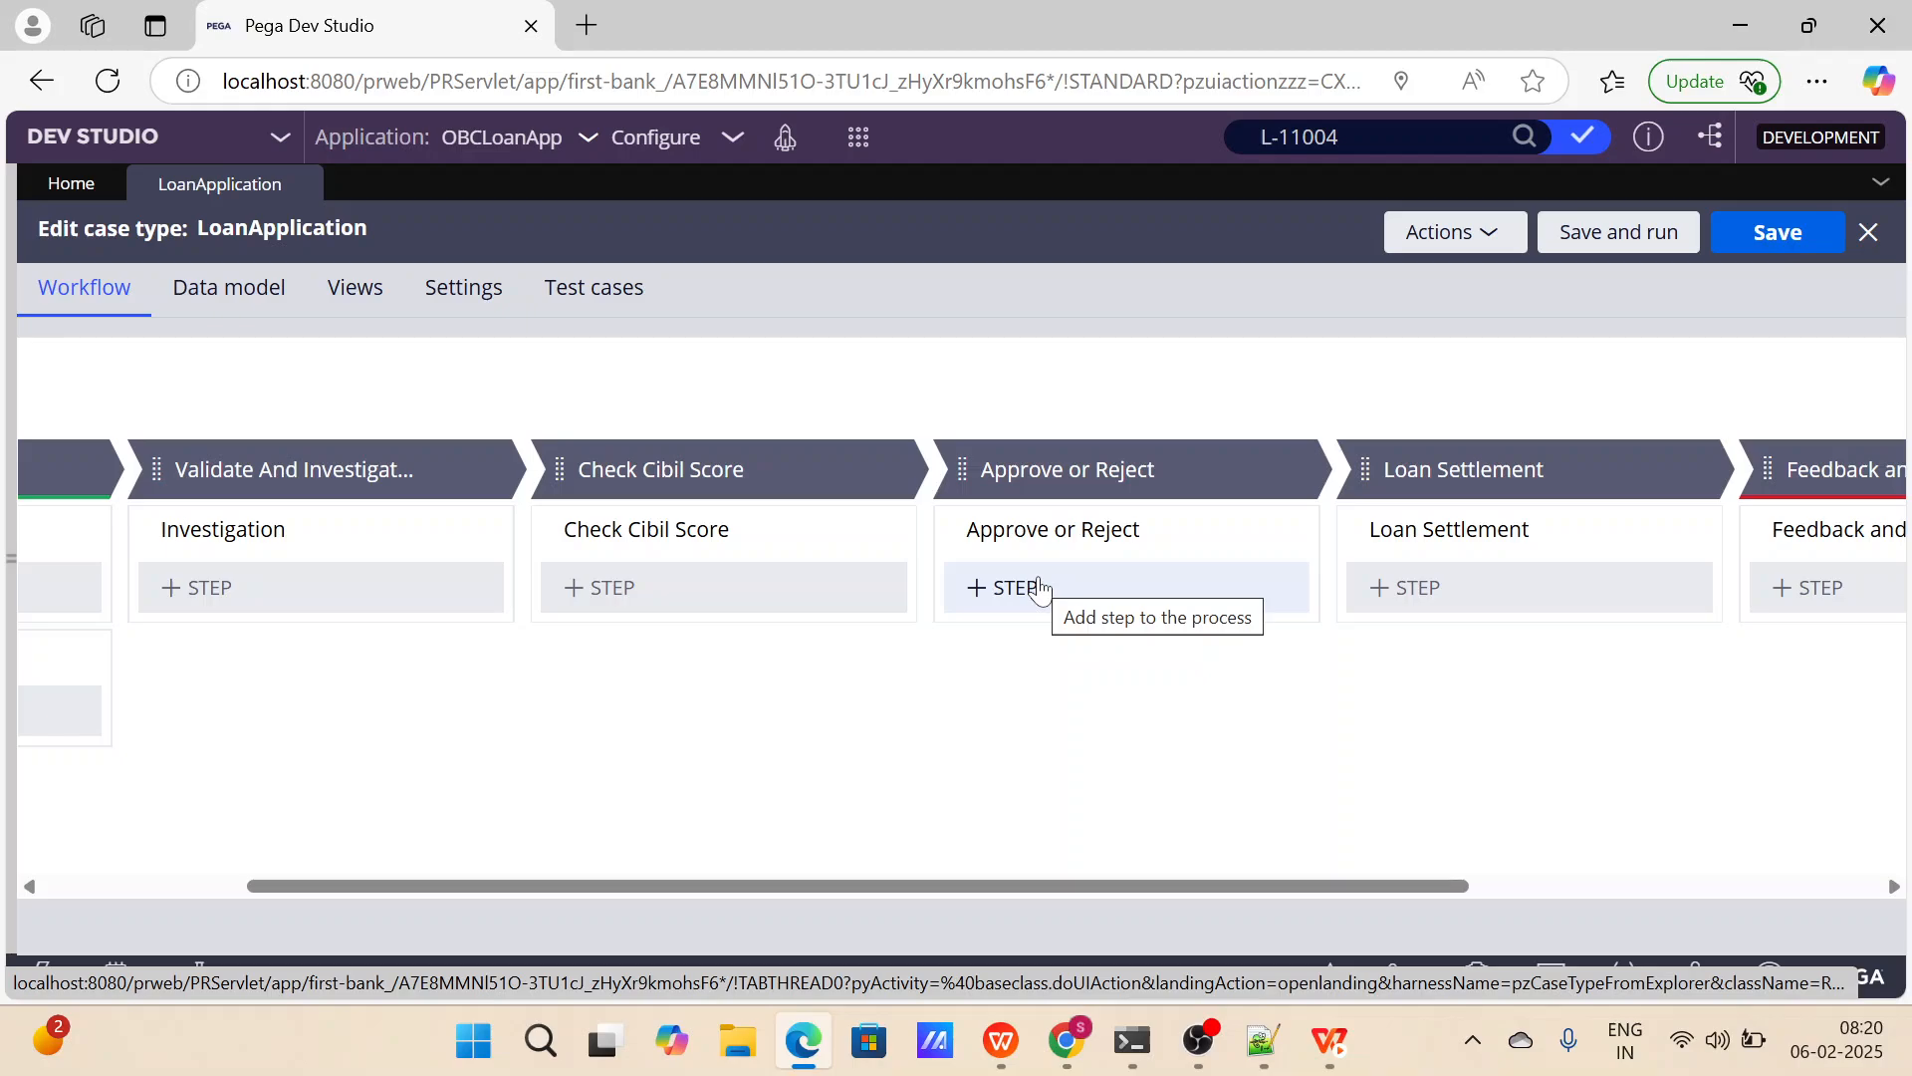
click(1039, 588)
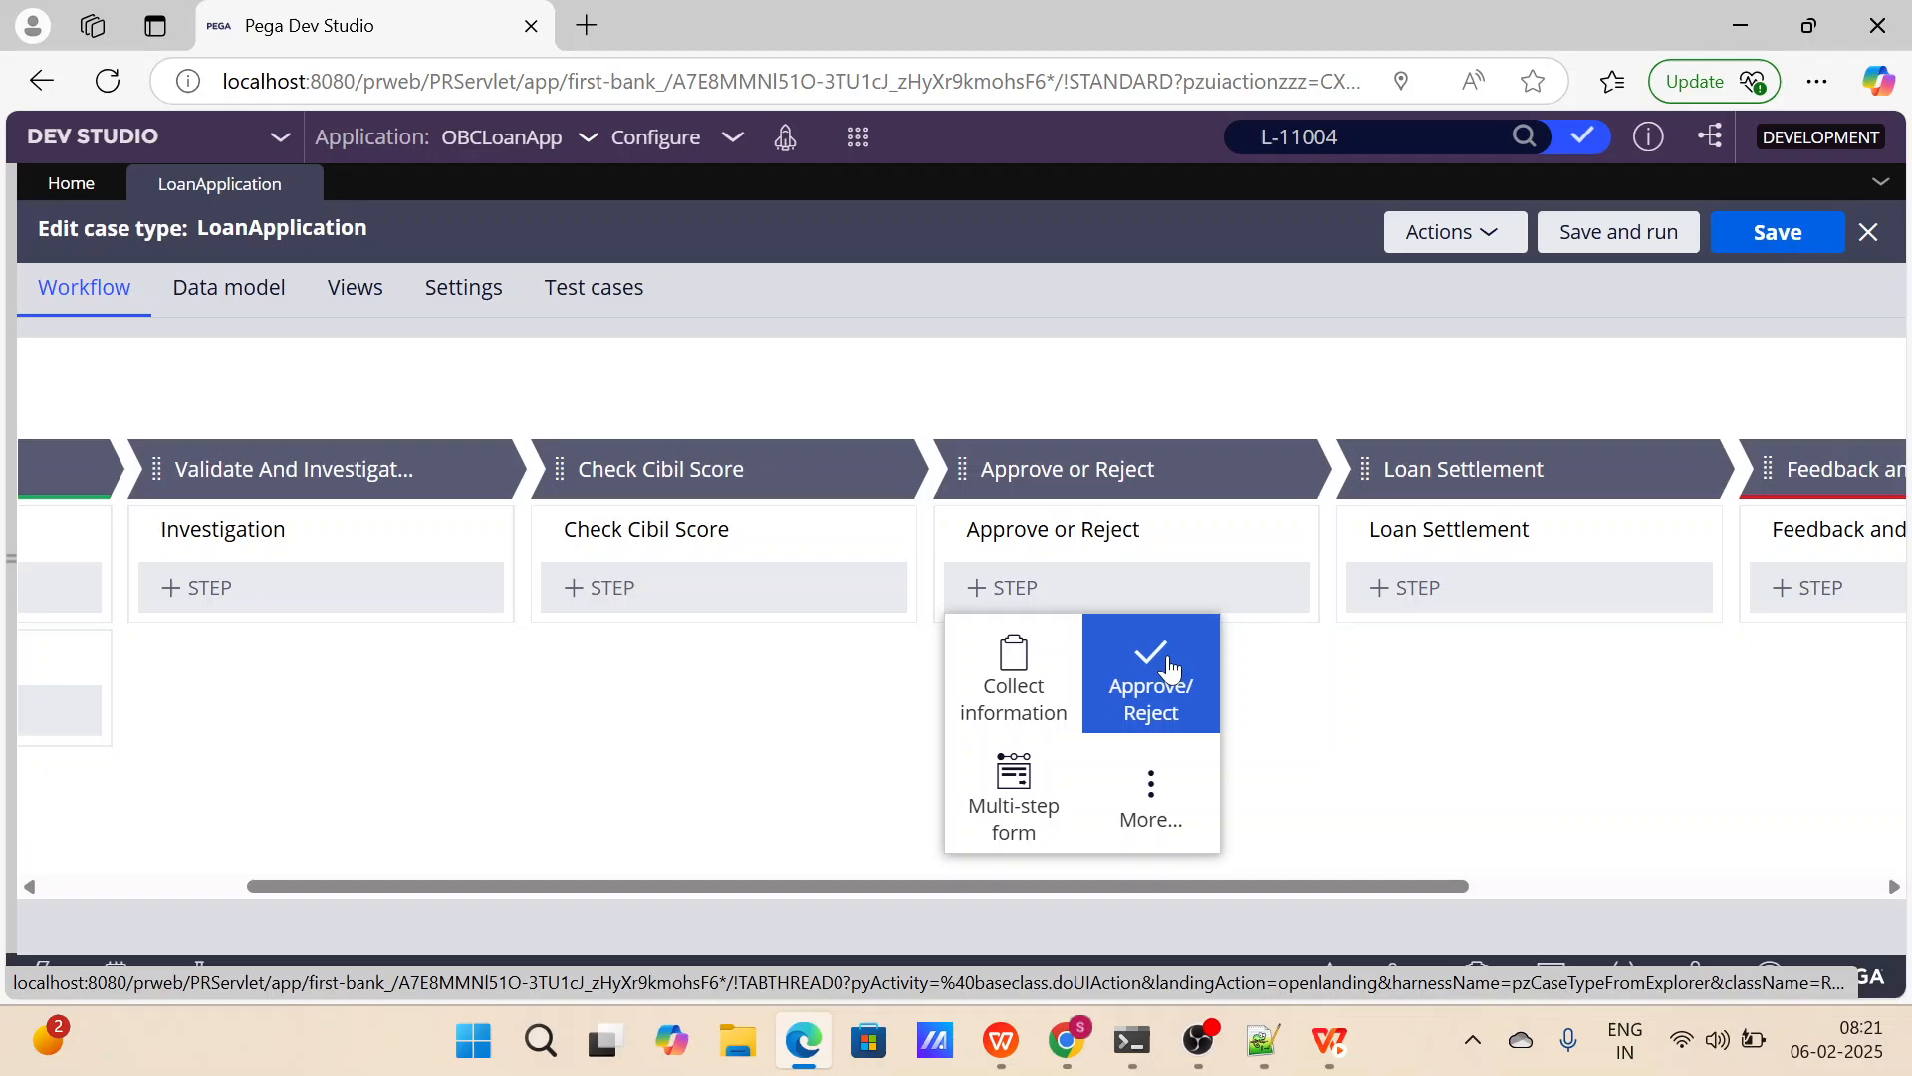
key(Escape)
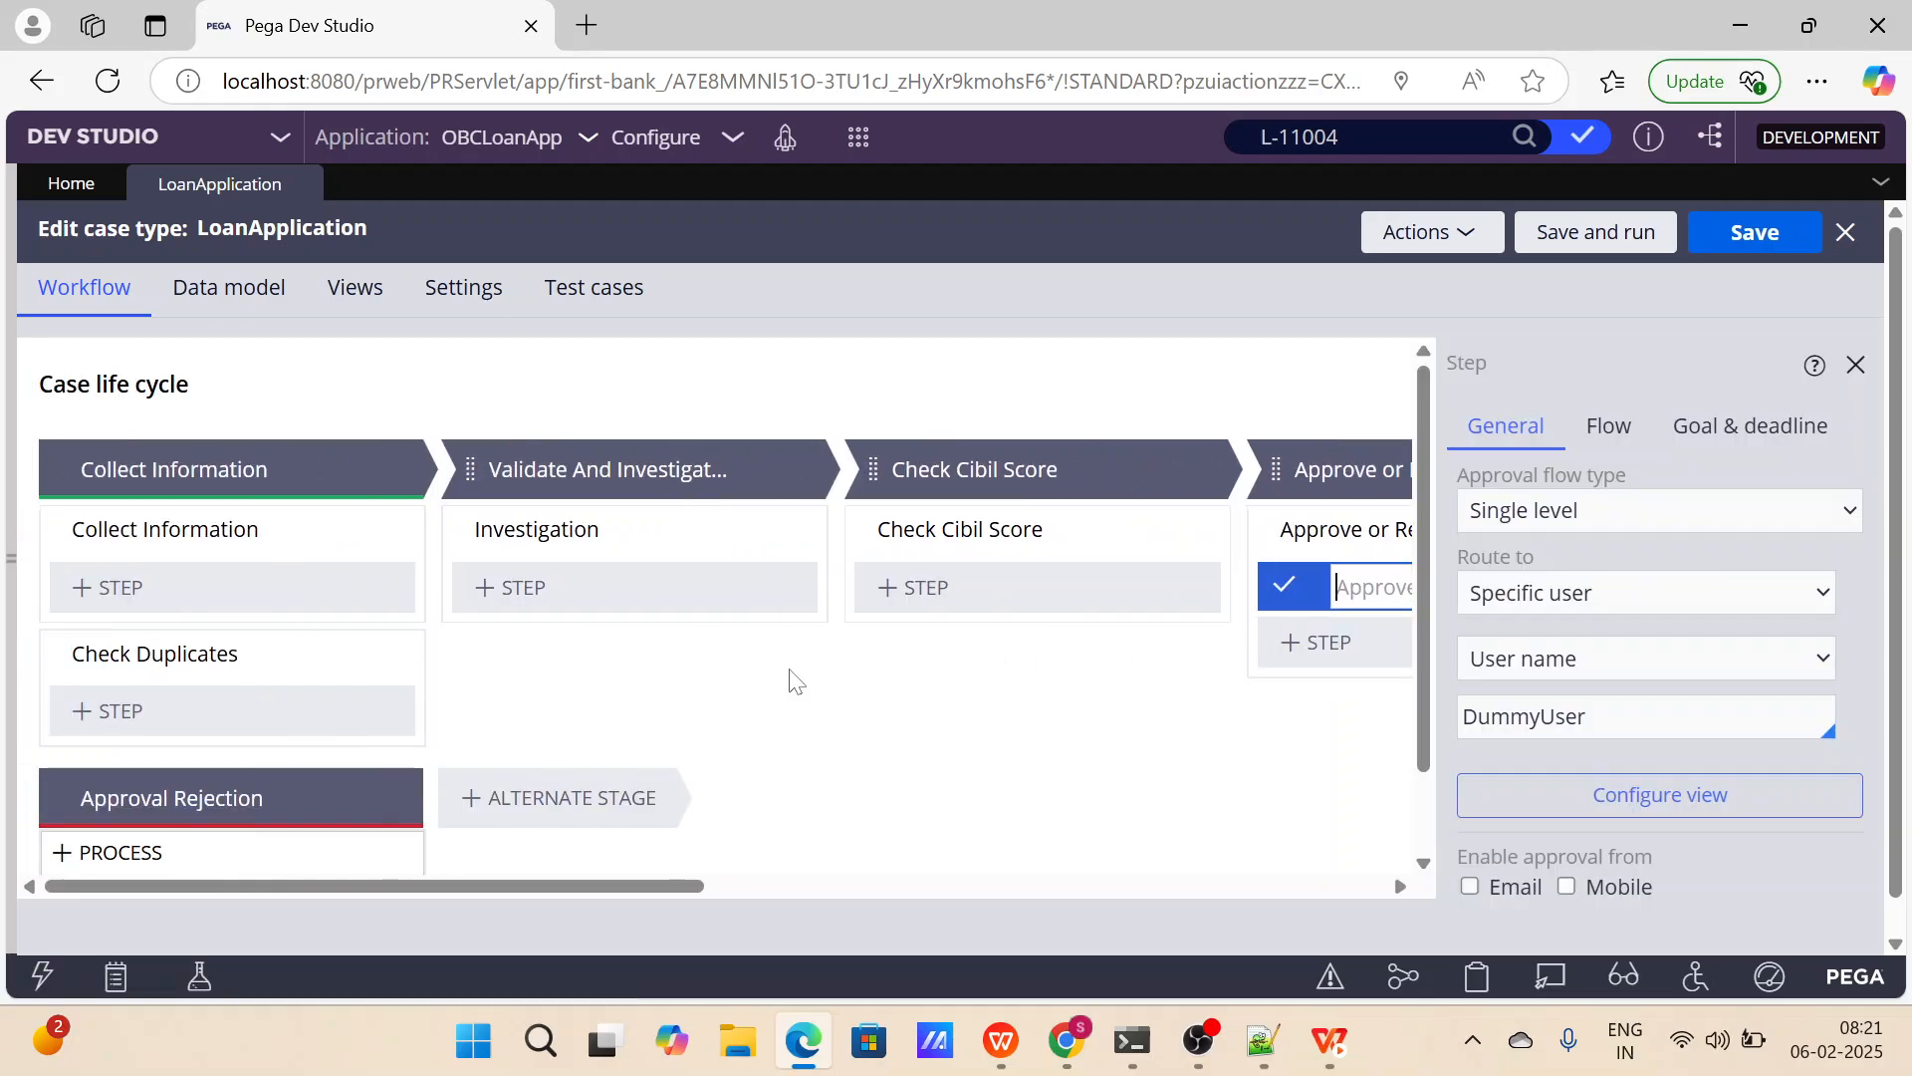
Name the new approval step in the Approve or Reject process Manager Approval.
scroll(786, 674, down, 1)
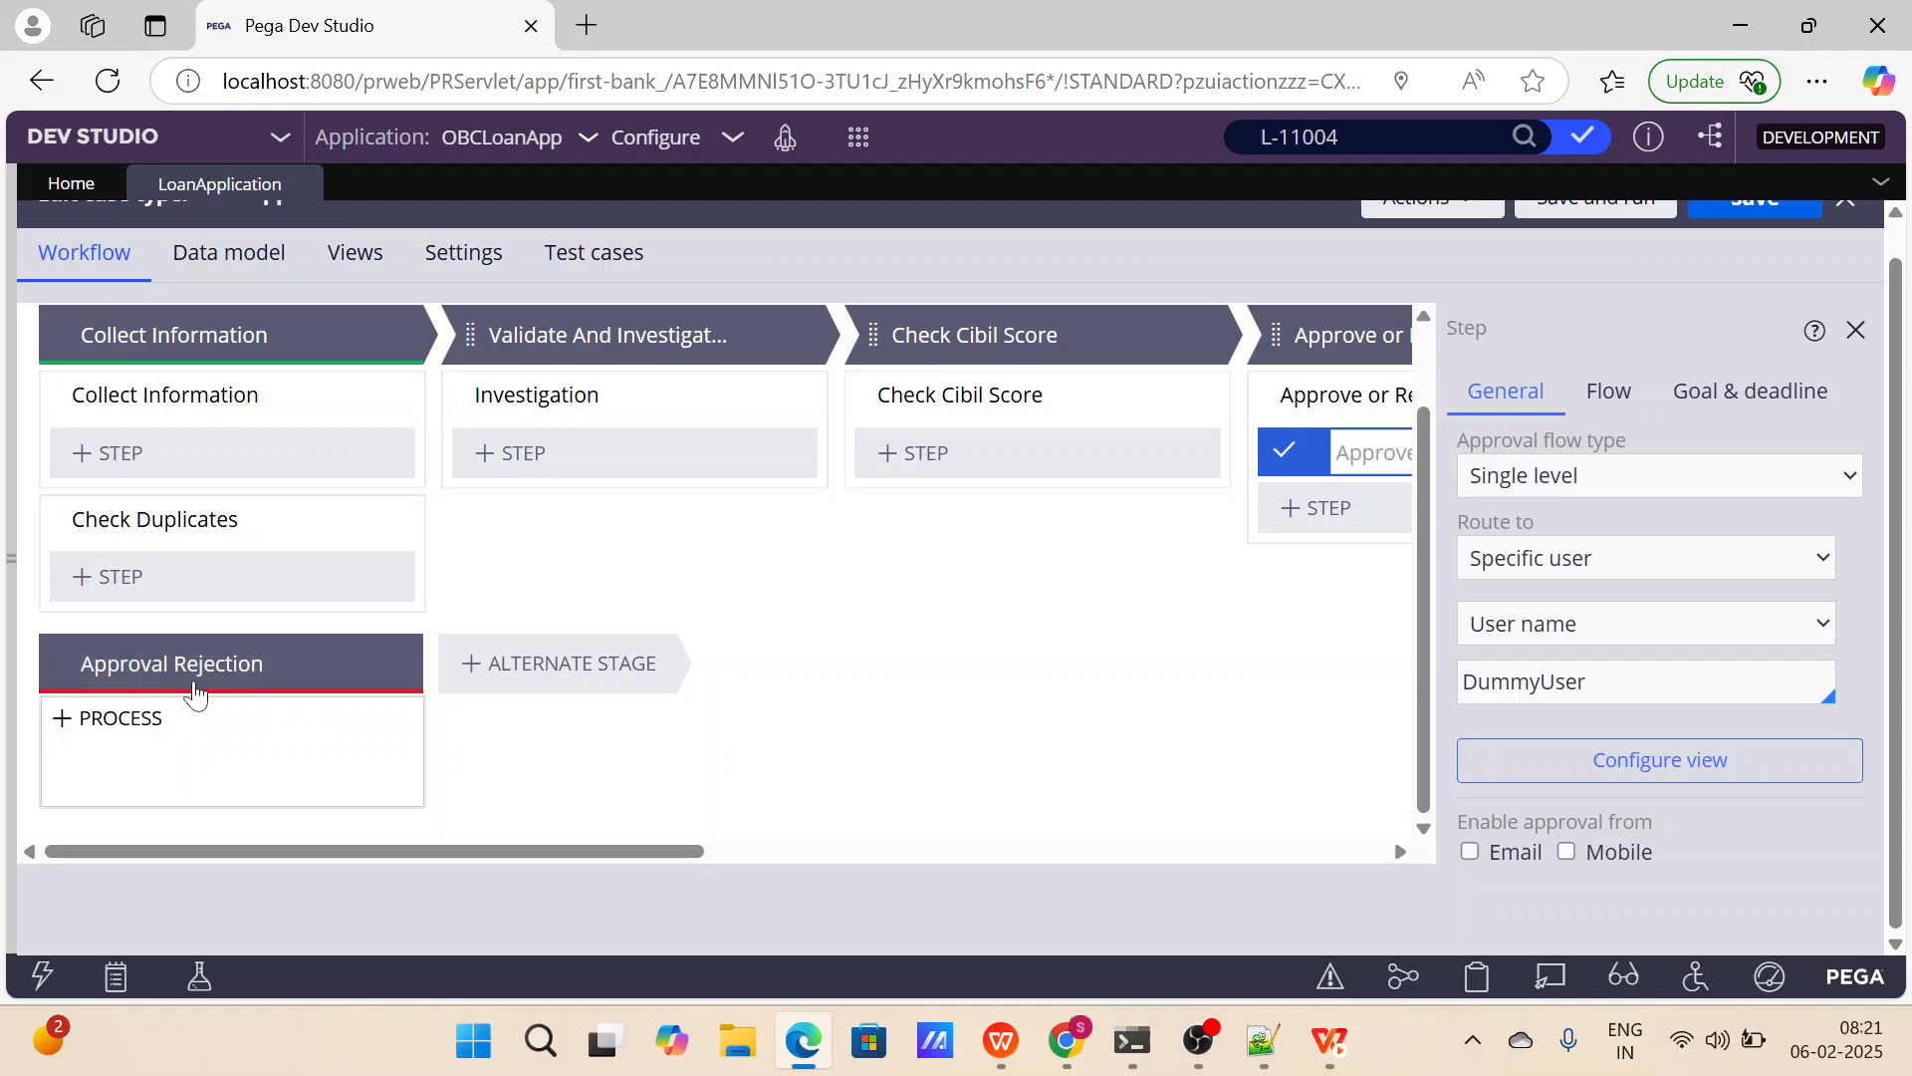
scroll(1038, 441, right, 4)
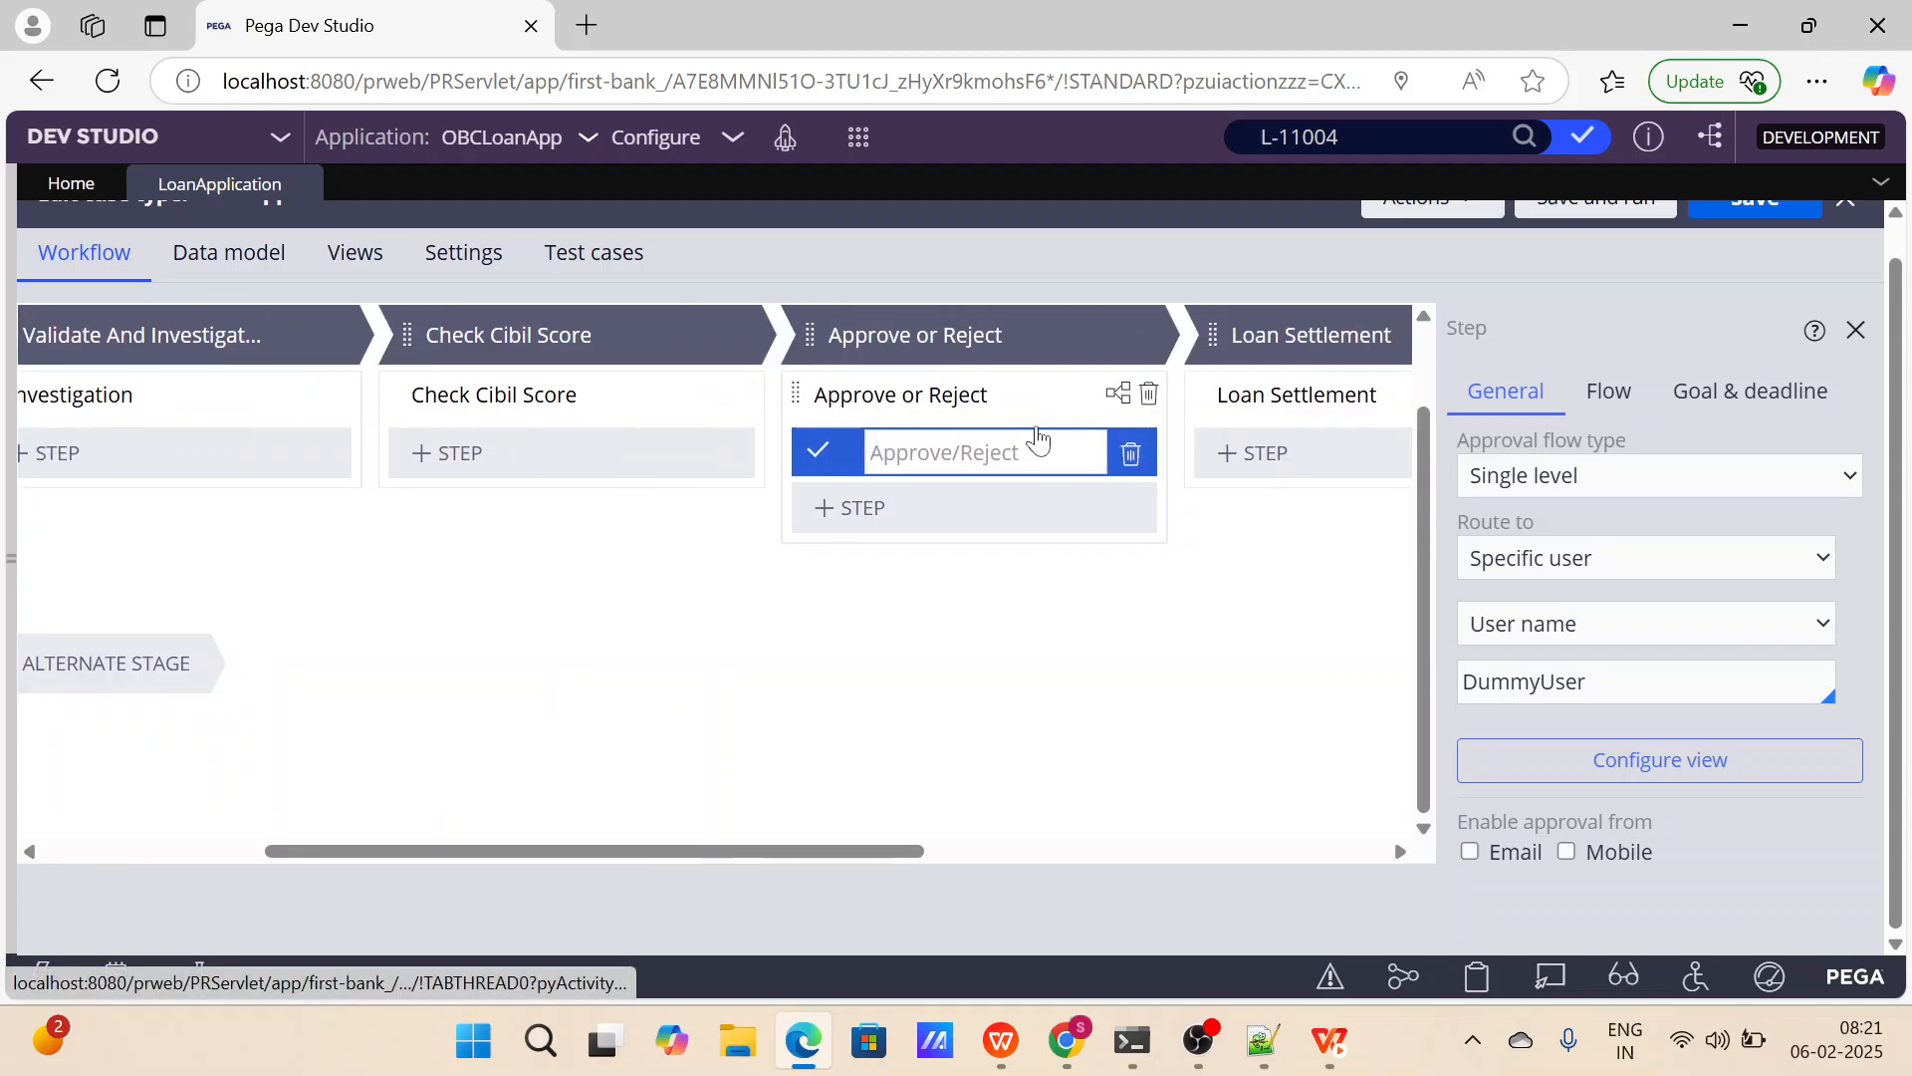
text(Manger)
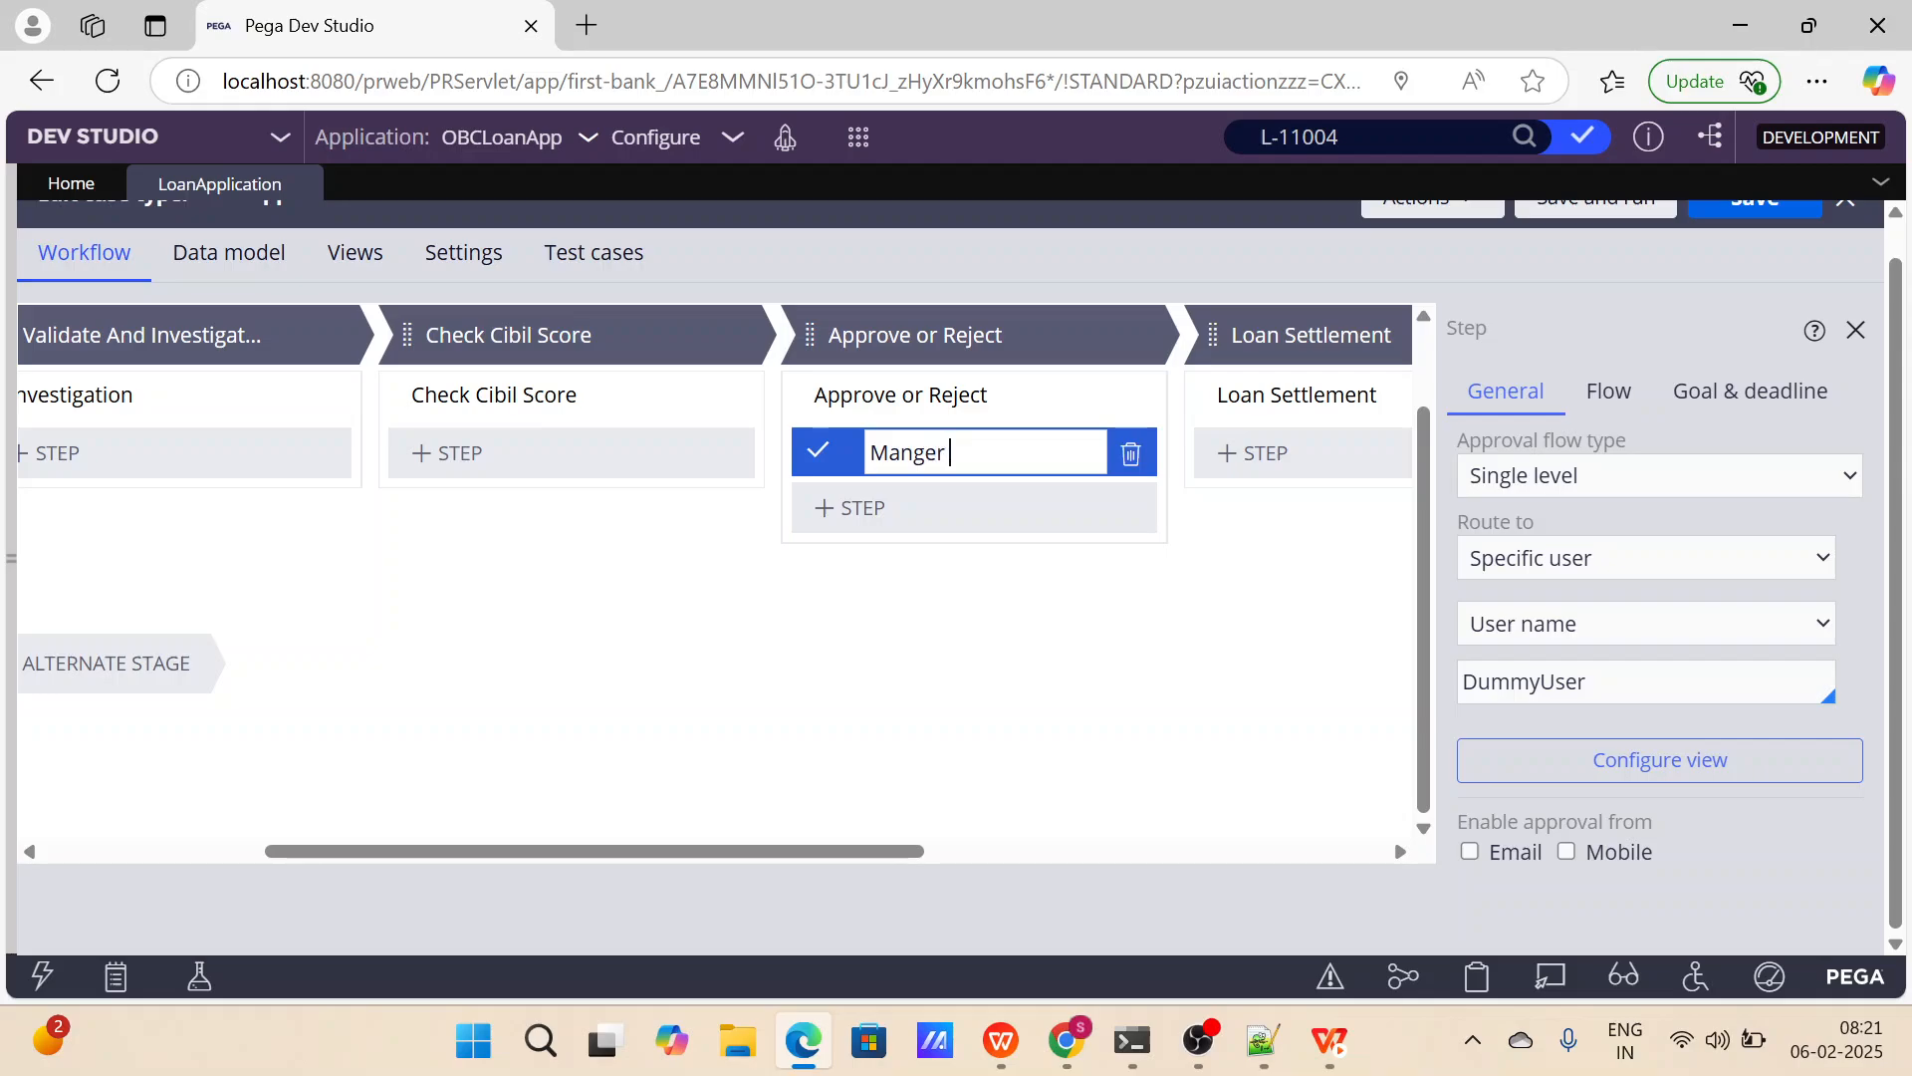
key(BackSpace)
key(BackSpace)
key(BackSpace)
key(BackSpace)
text(ager Approval)
key(Return)
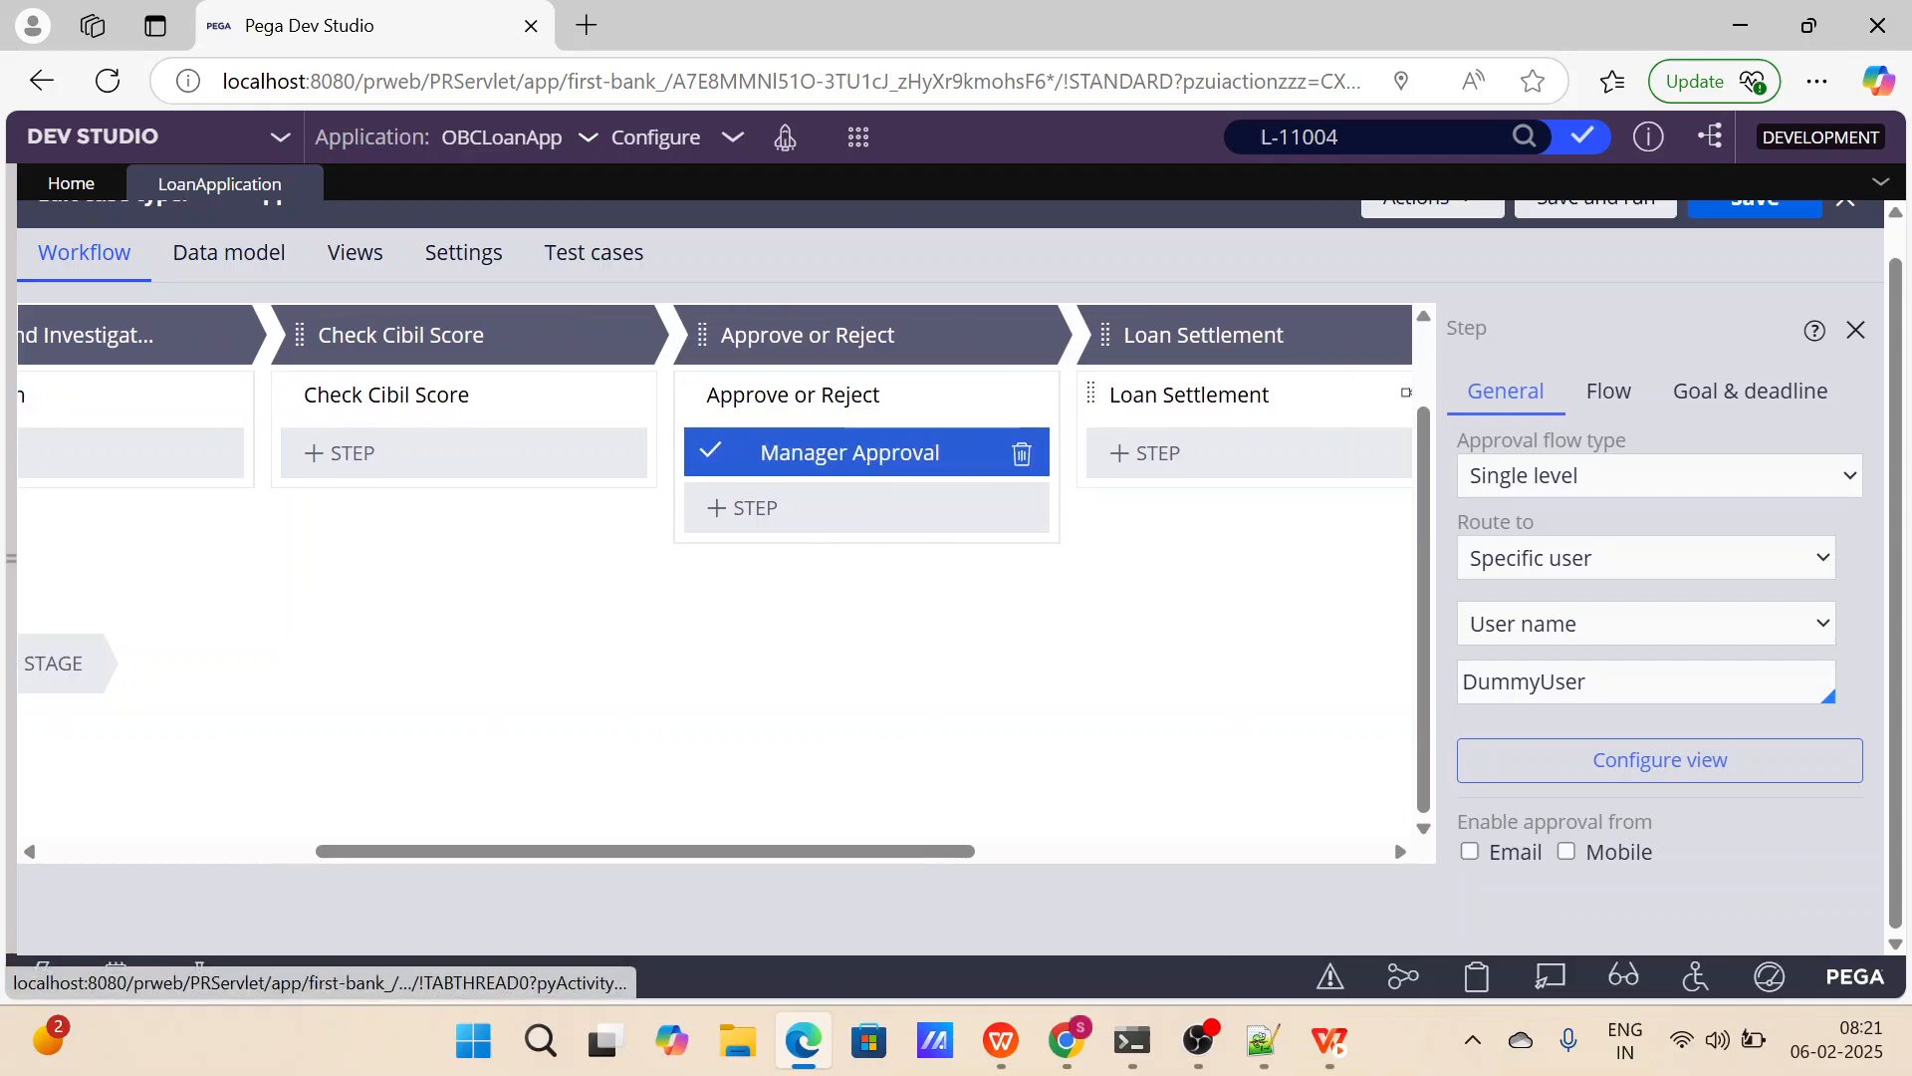
Save the LoanApplication case type and close the Manager Approval step's properties.
scroll(846, 468, left, 2)
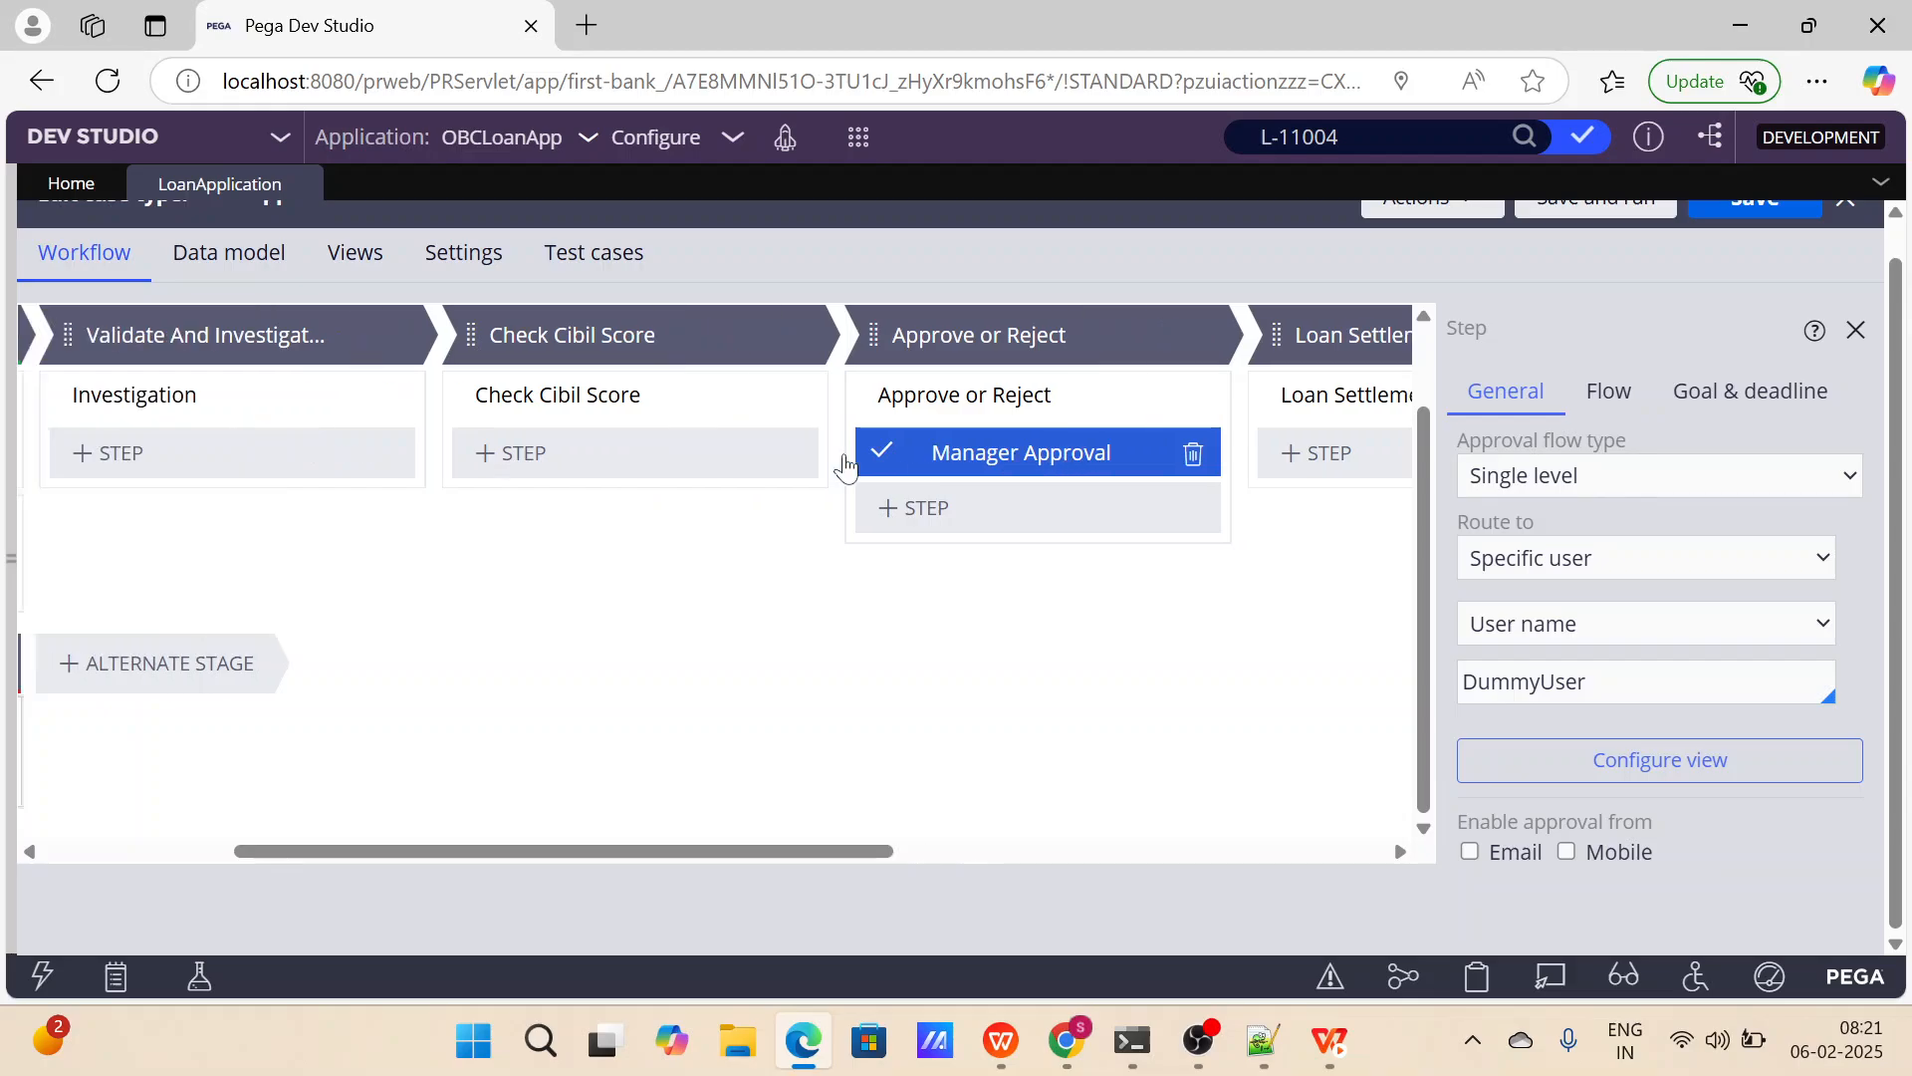
scroll(846, 469, left, 5)
scroll(768, 554, right, 8)
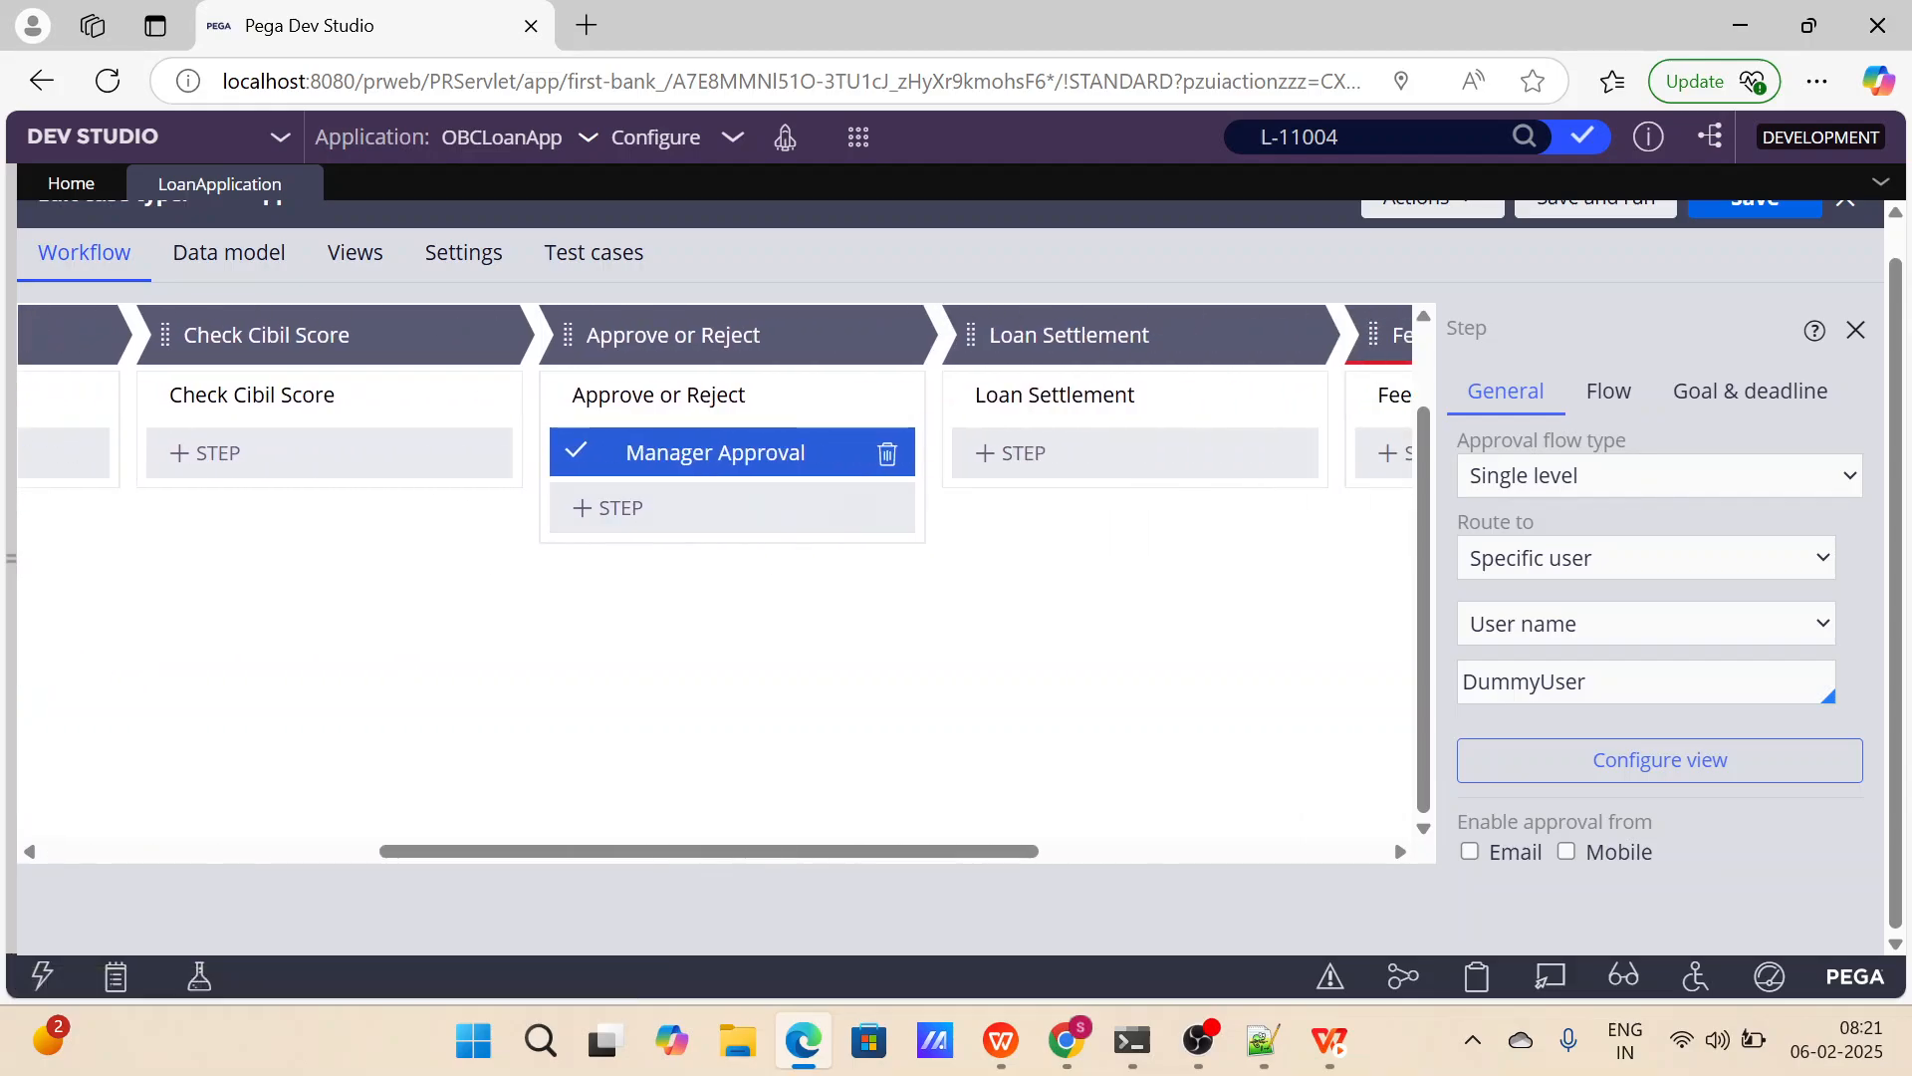
scroll(1592, 348, up, 1)
click(1750, 239)
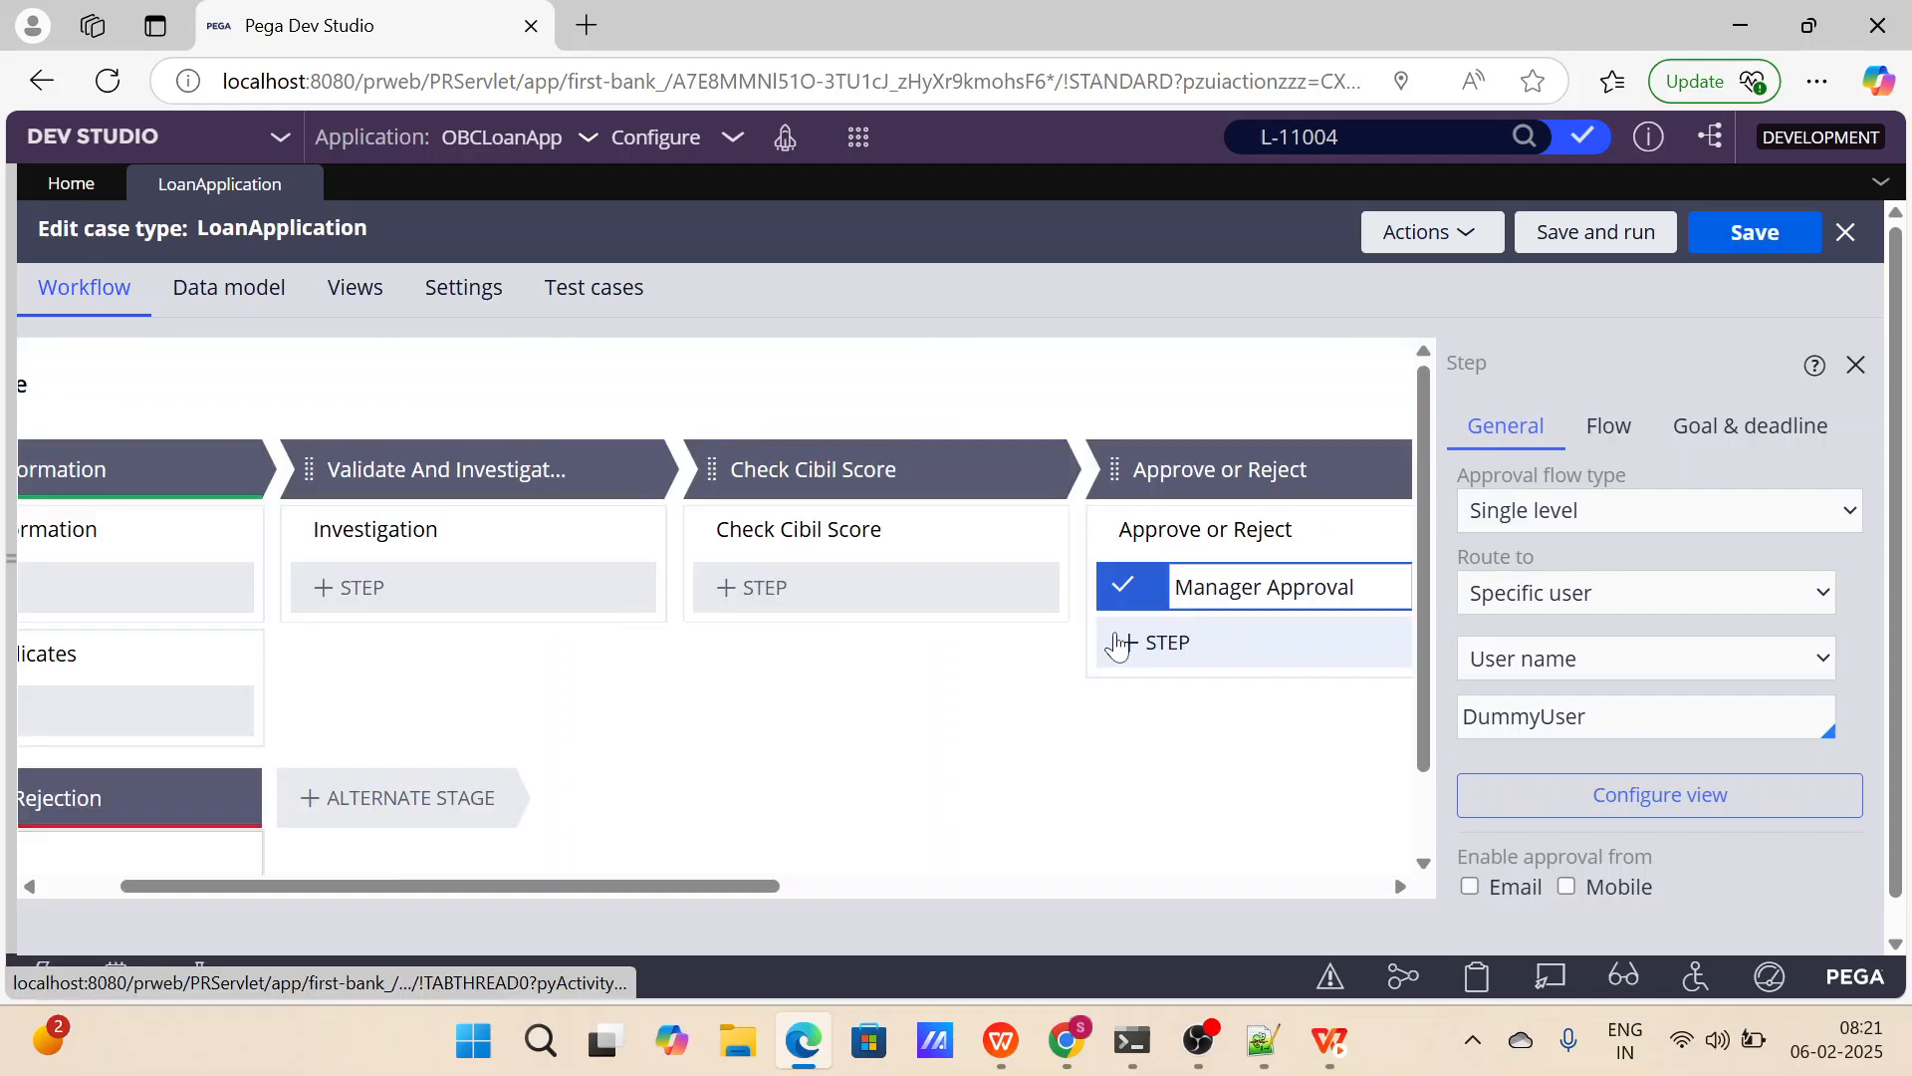
click(1858, 367)
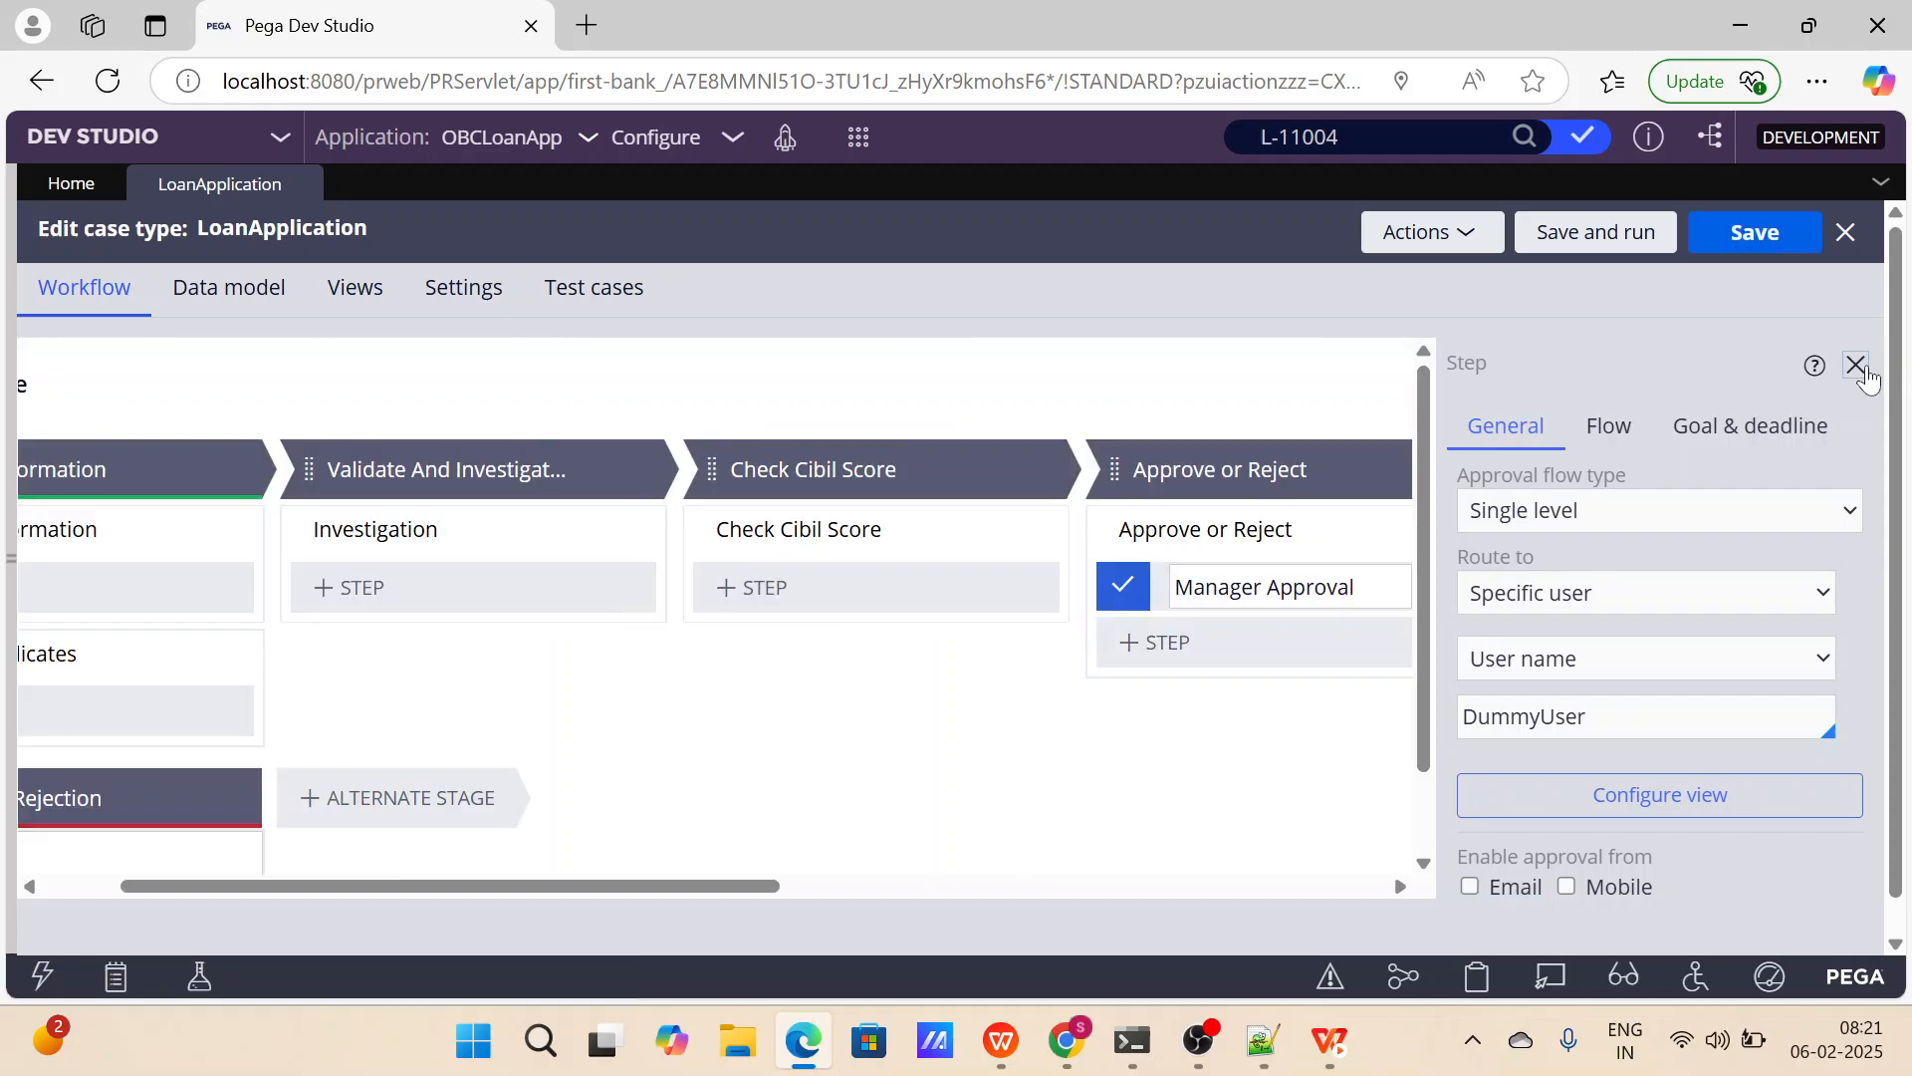
Review the Approval Rejection alternate stage's settings, including its resolution status, and close them without changes.
scroll(1457, 511, down, 1)
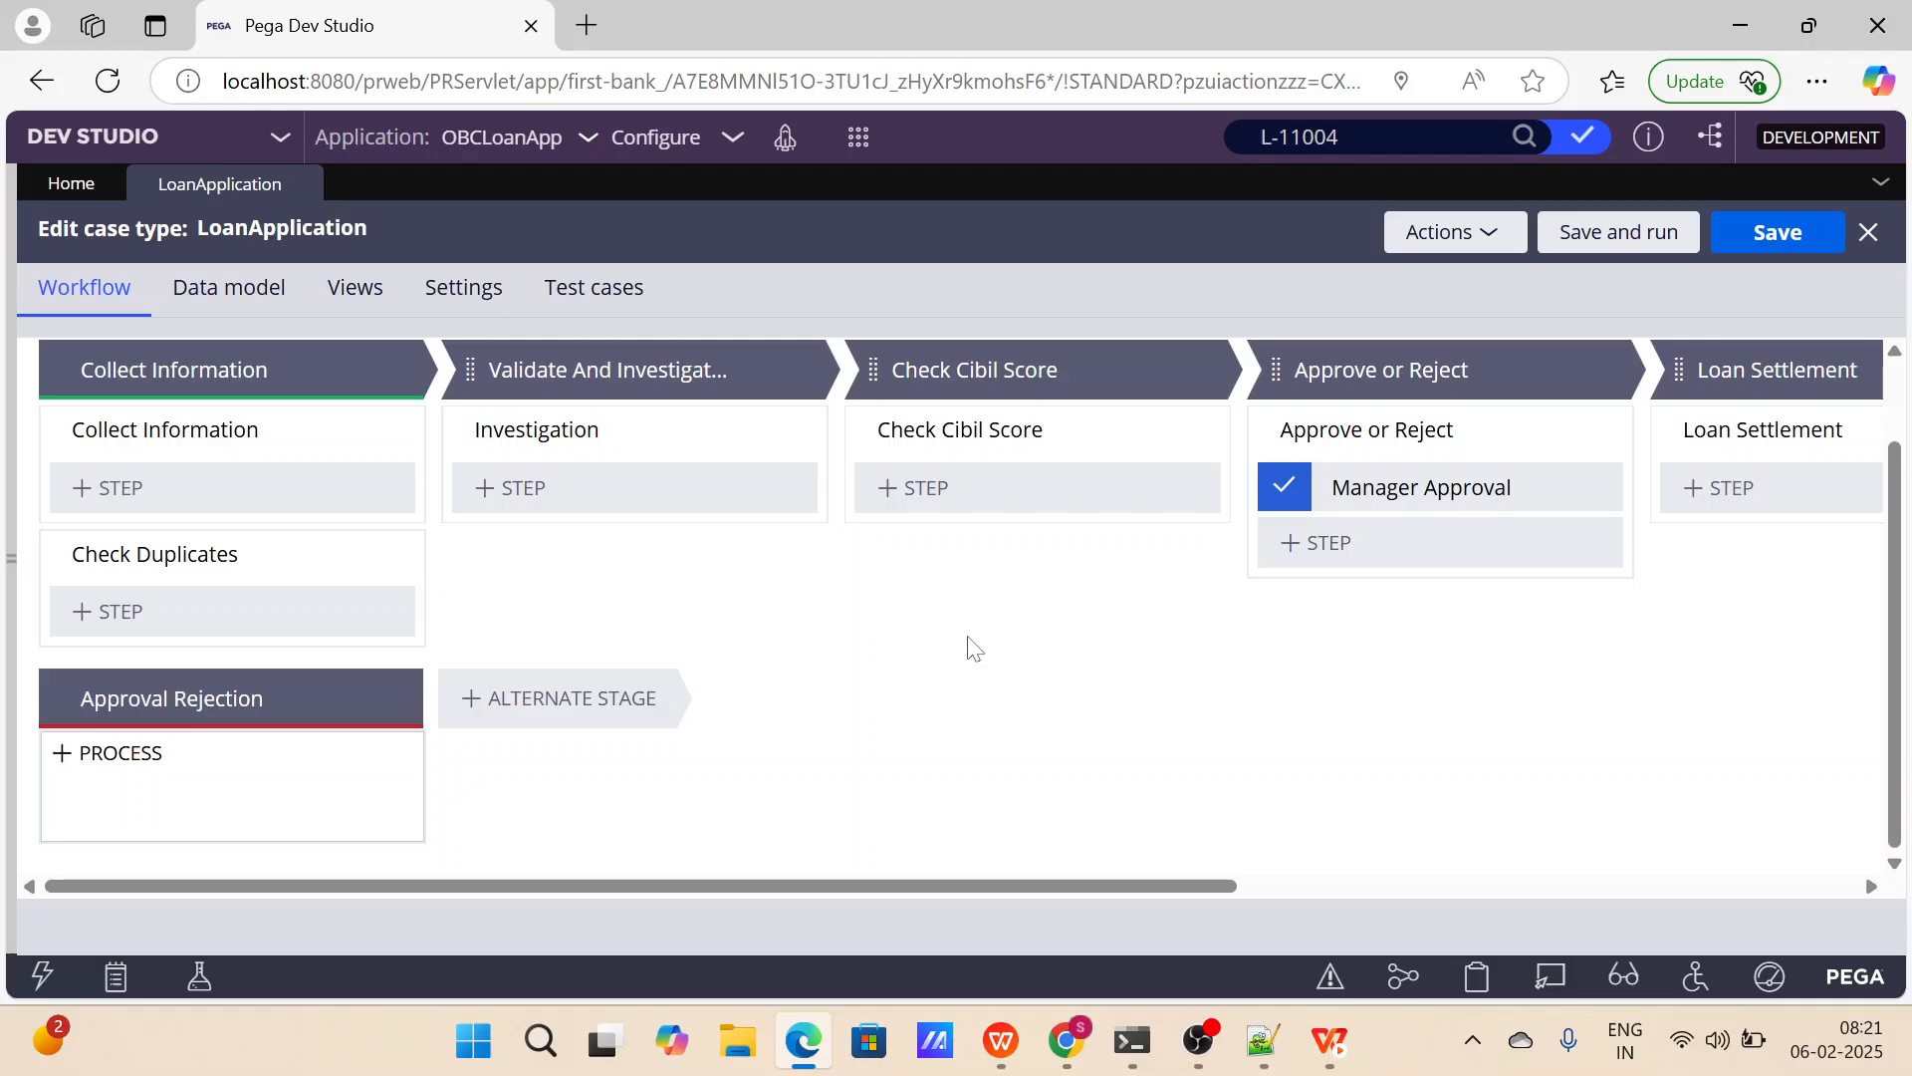
scroll(971, 646, up, 1)
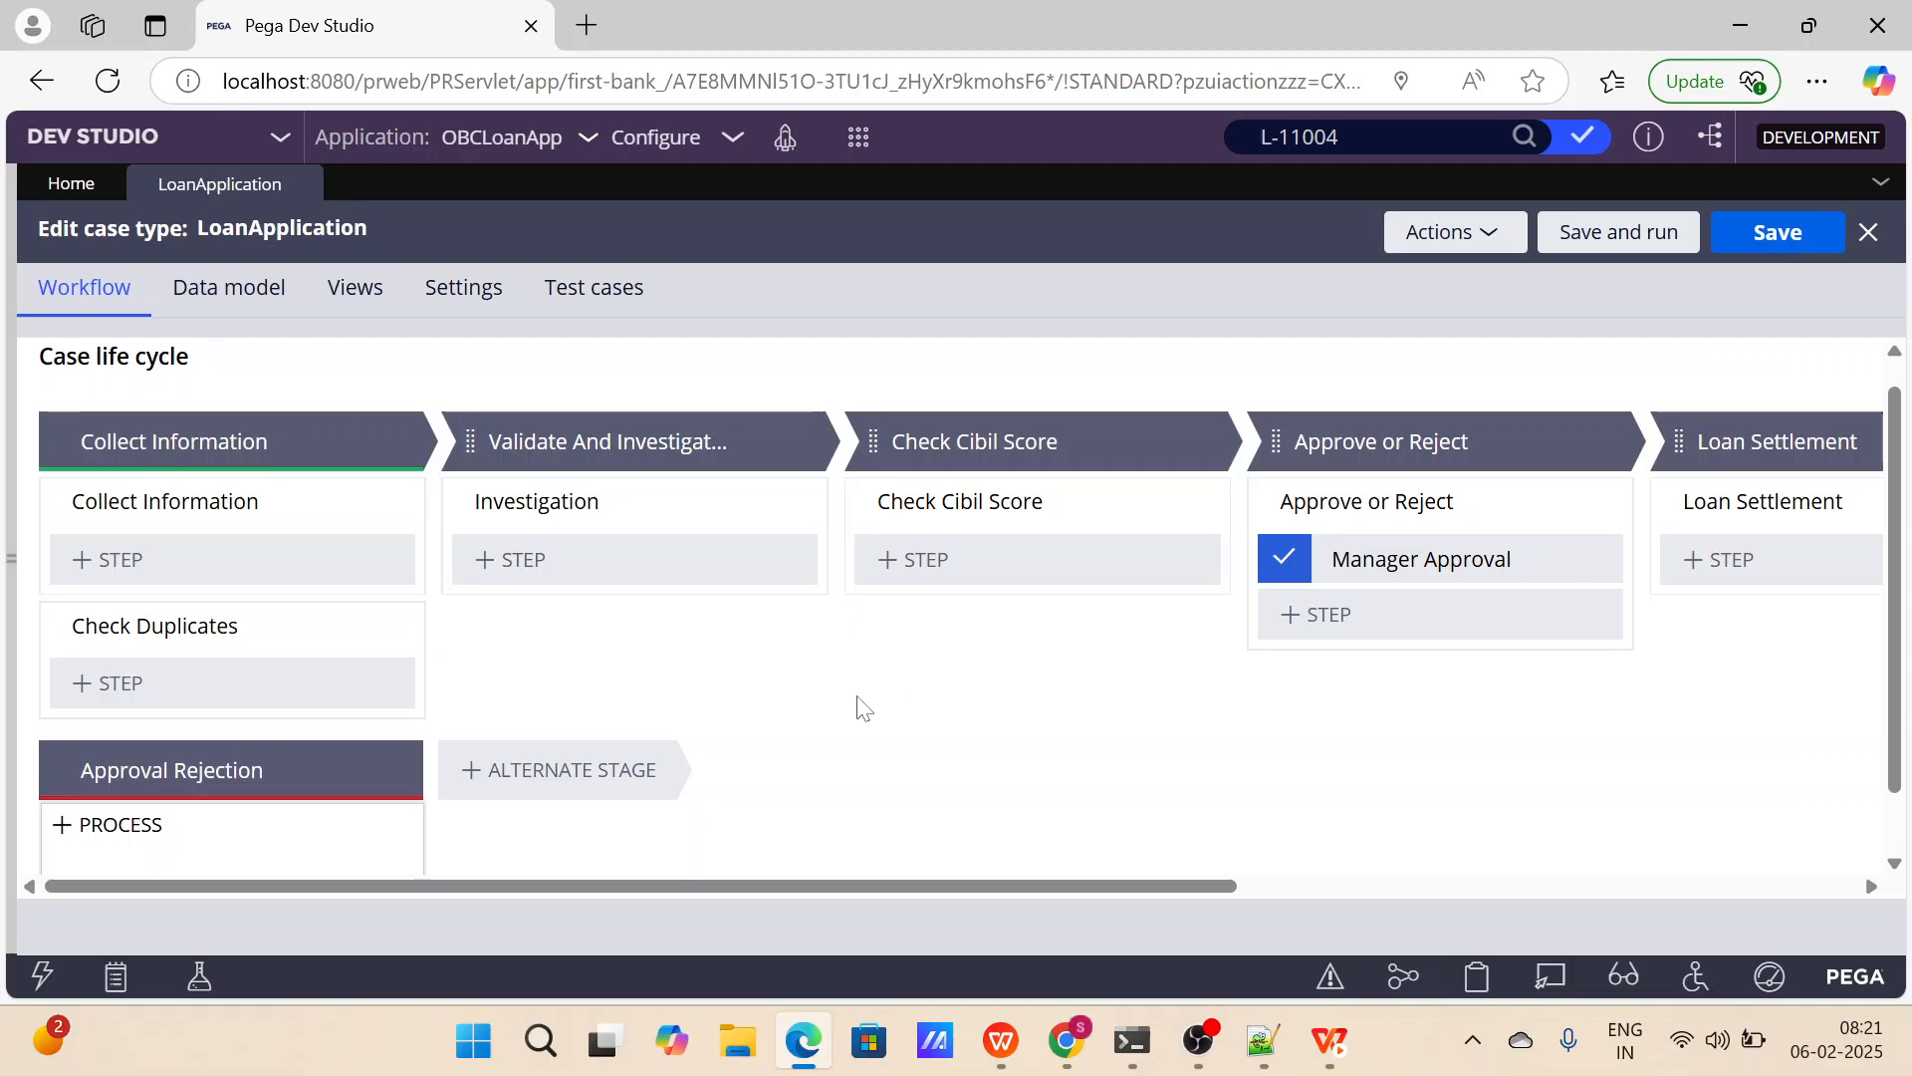
scroll(863, 707, down, 1)
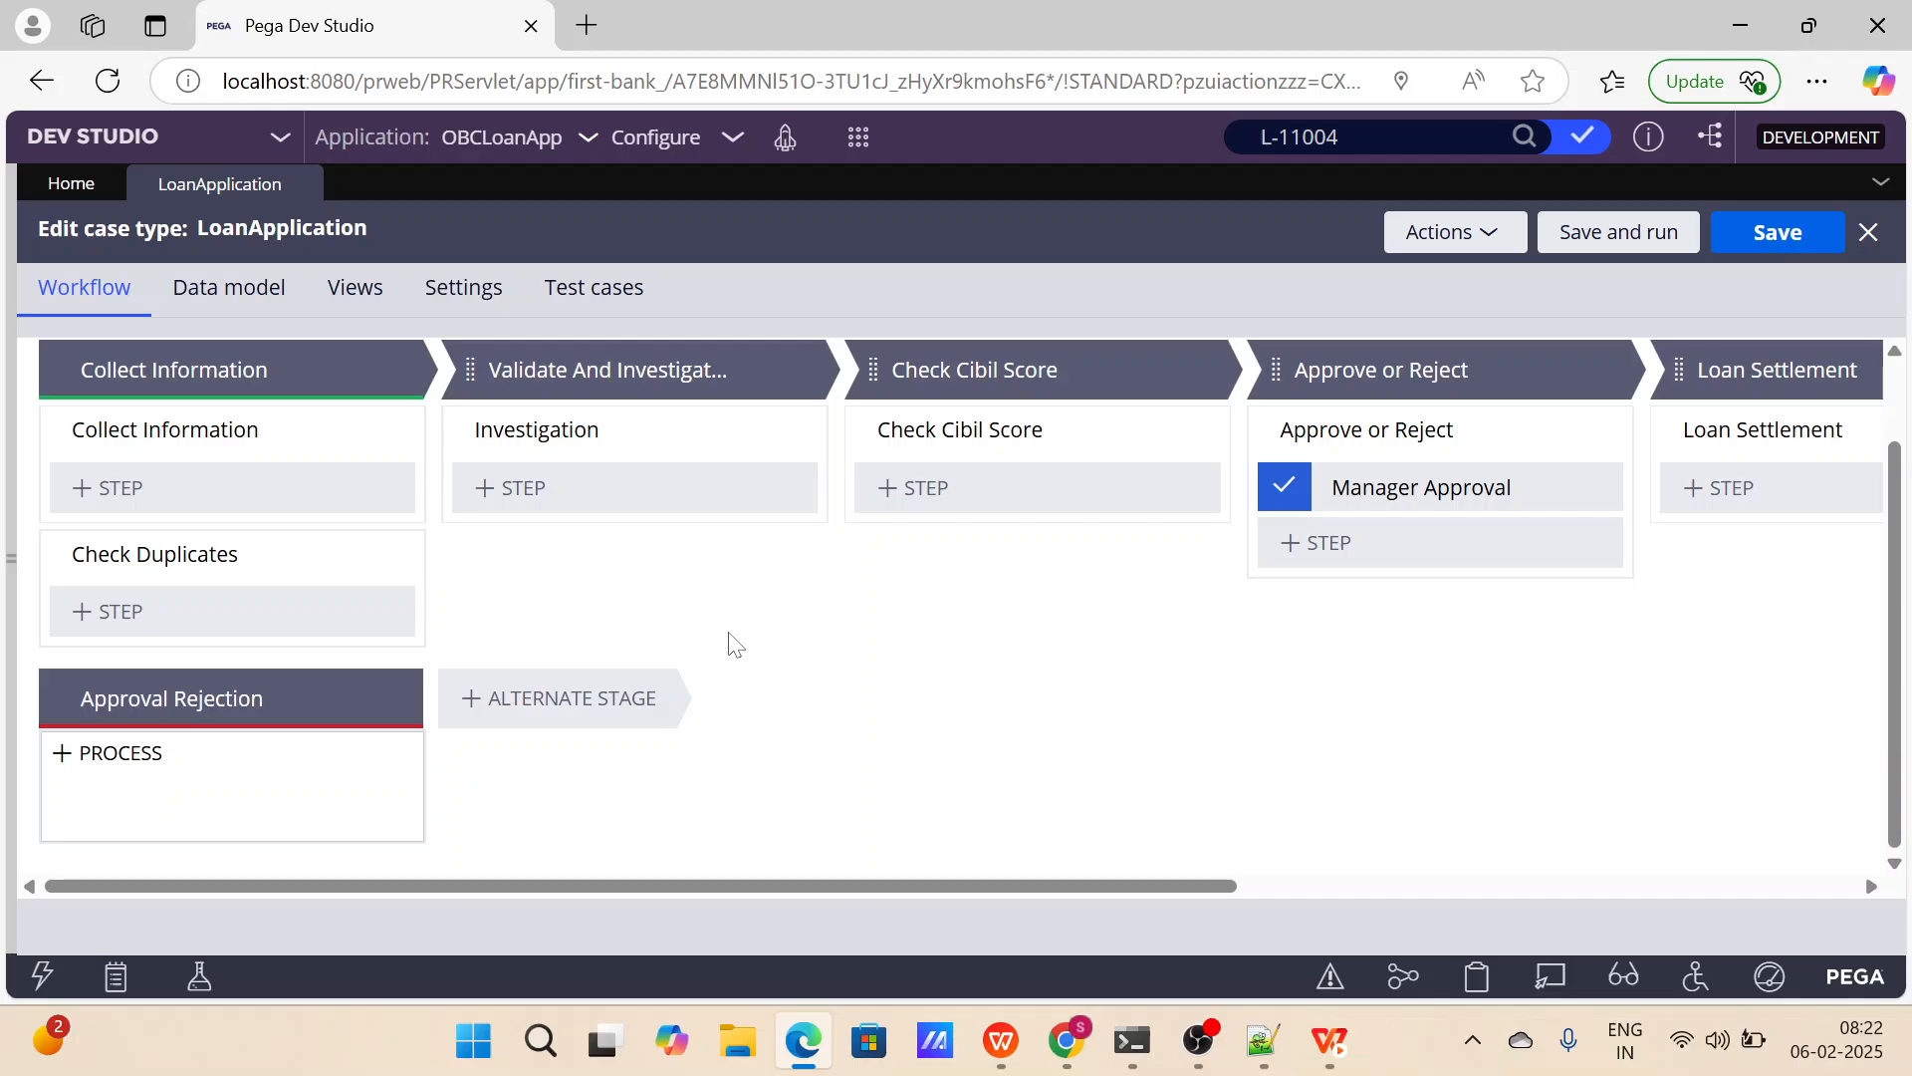
click(221, 698)
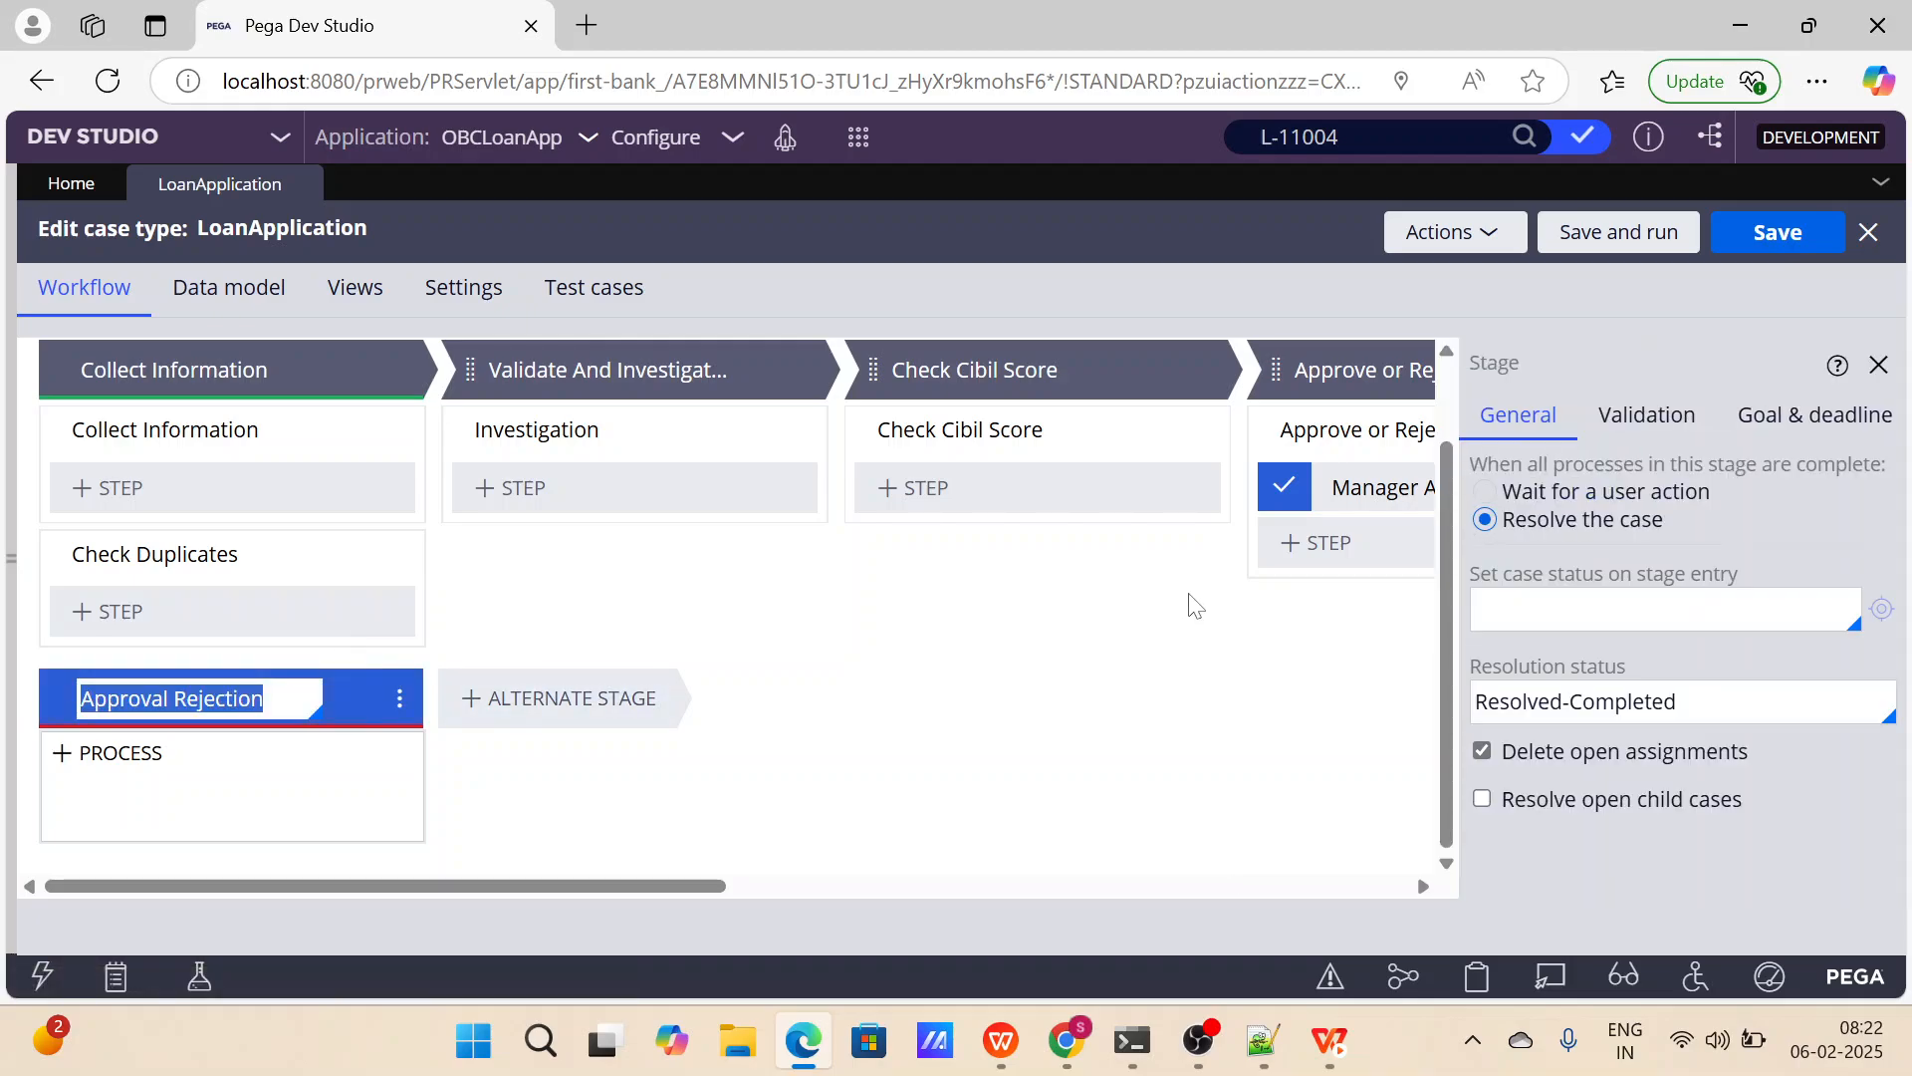
click(1664, 666)
drag(1664, 665, 1472, 665)
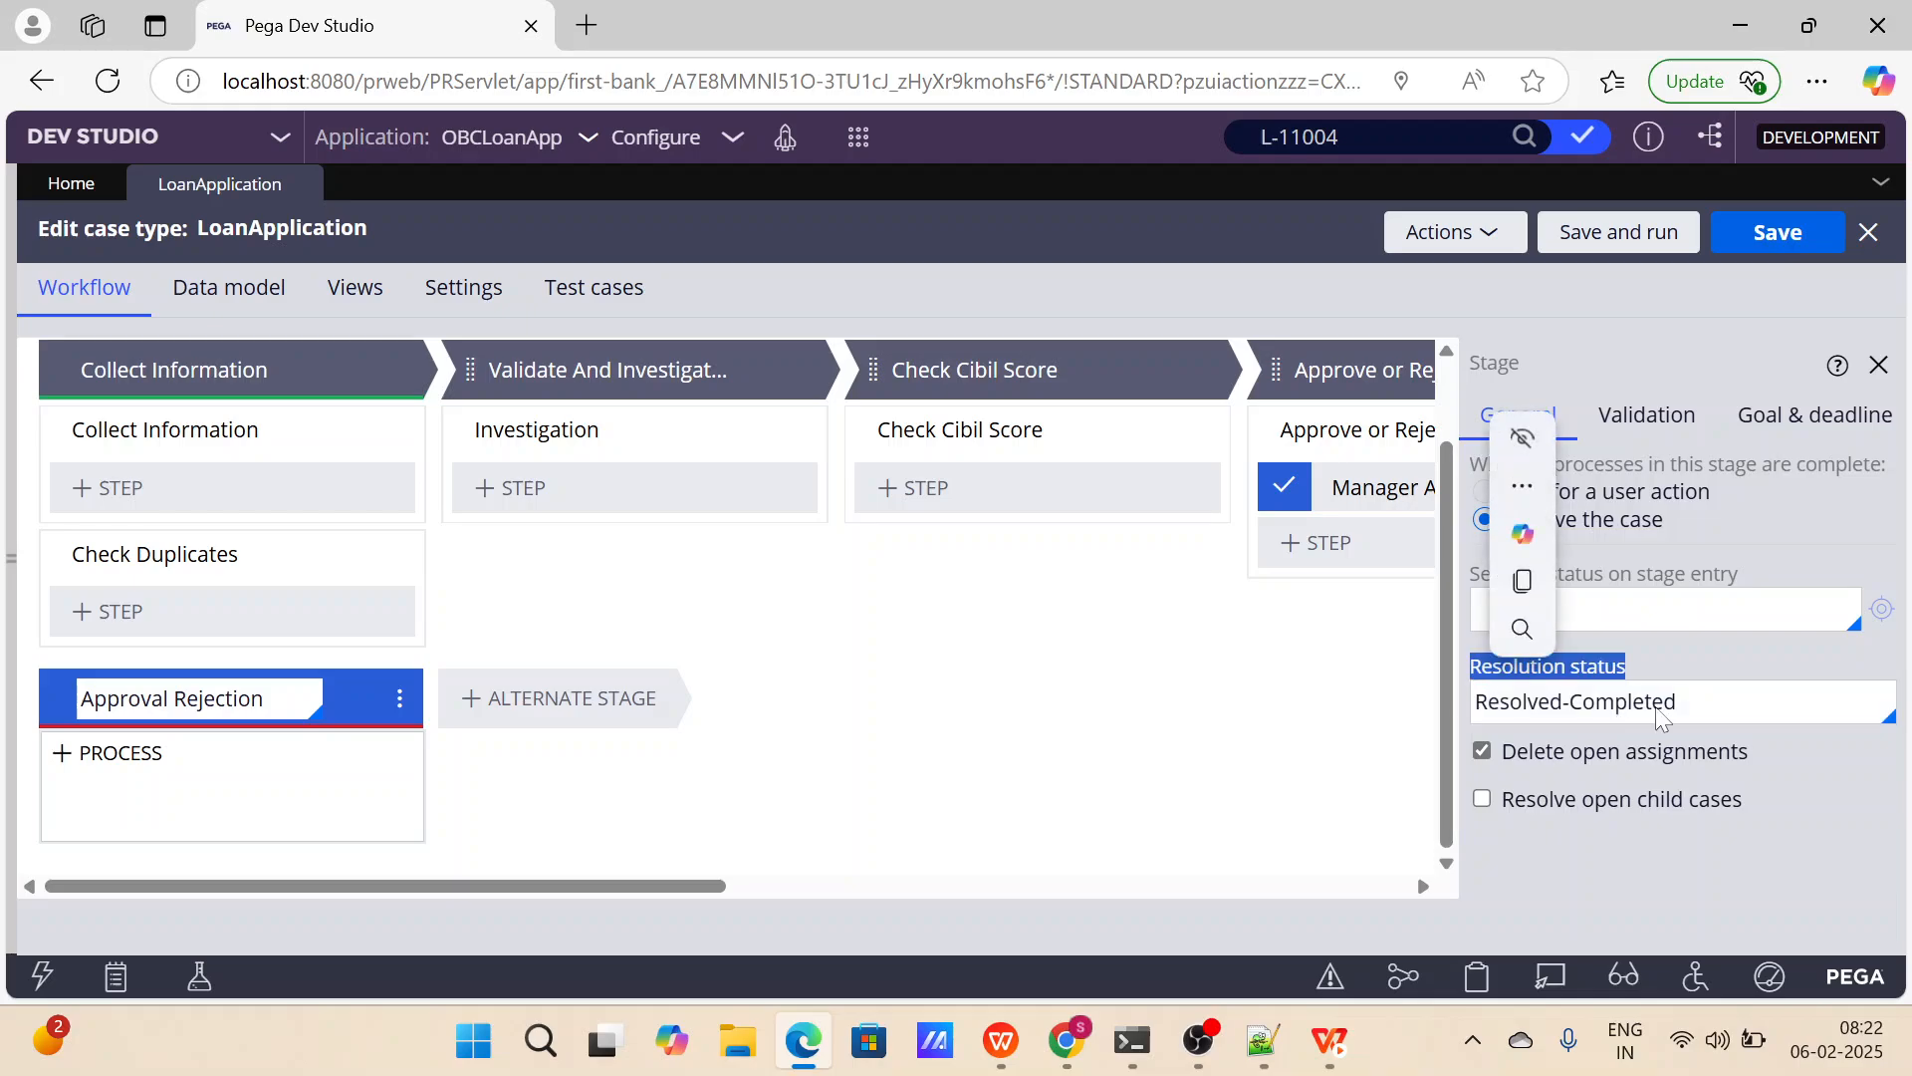
click(1729, 713)
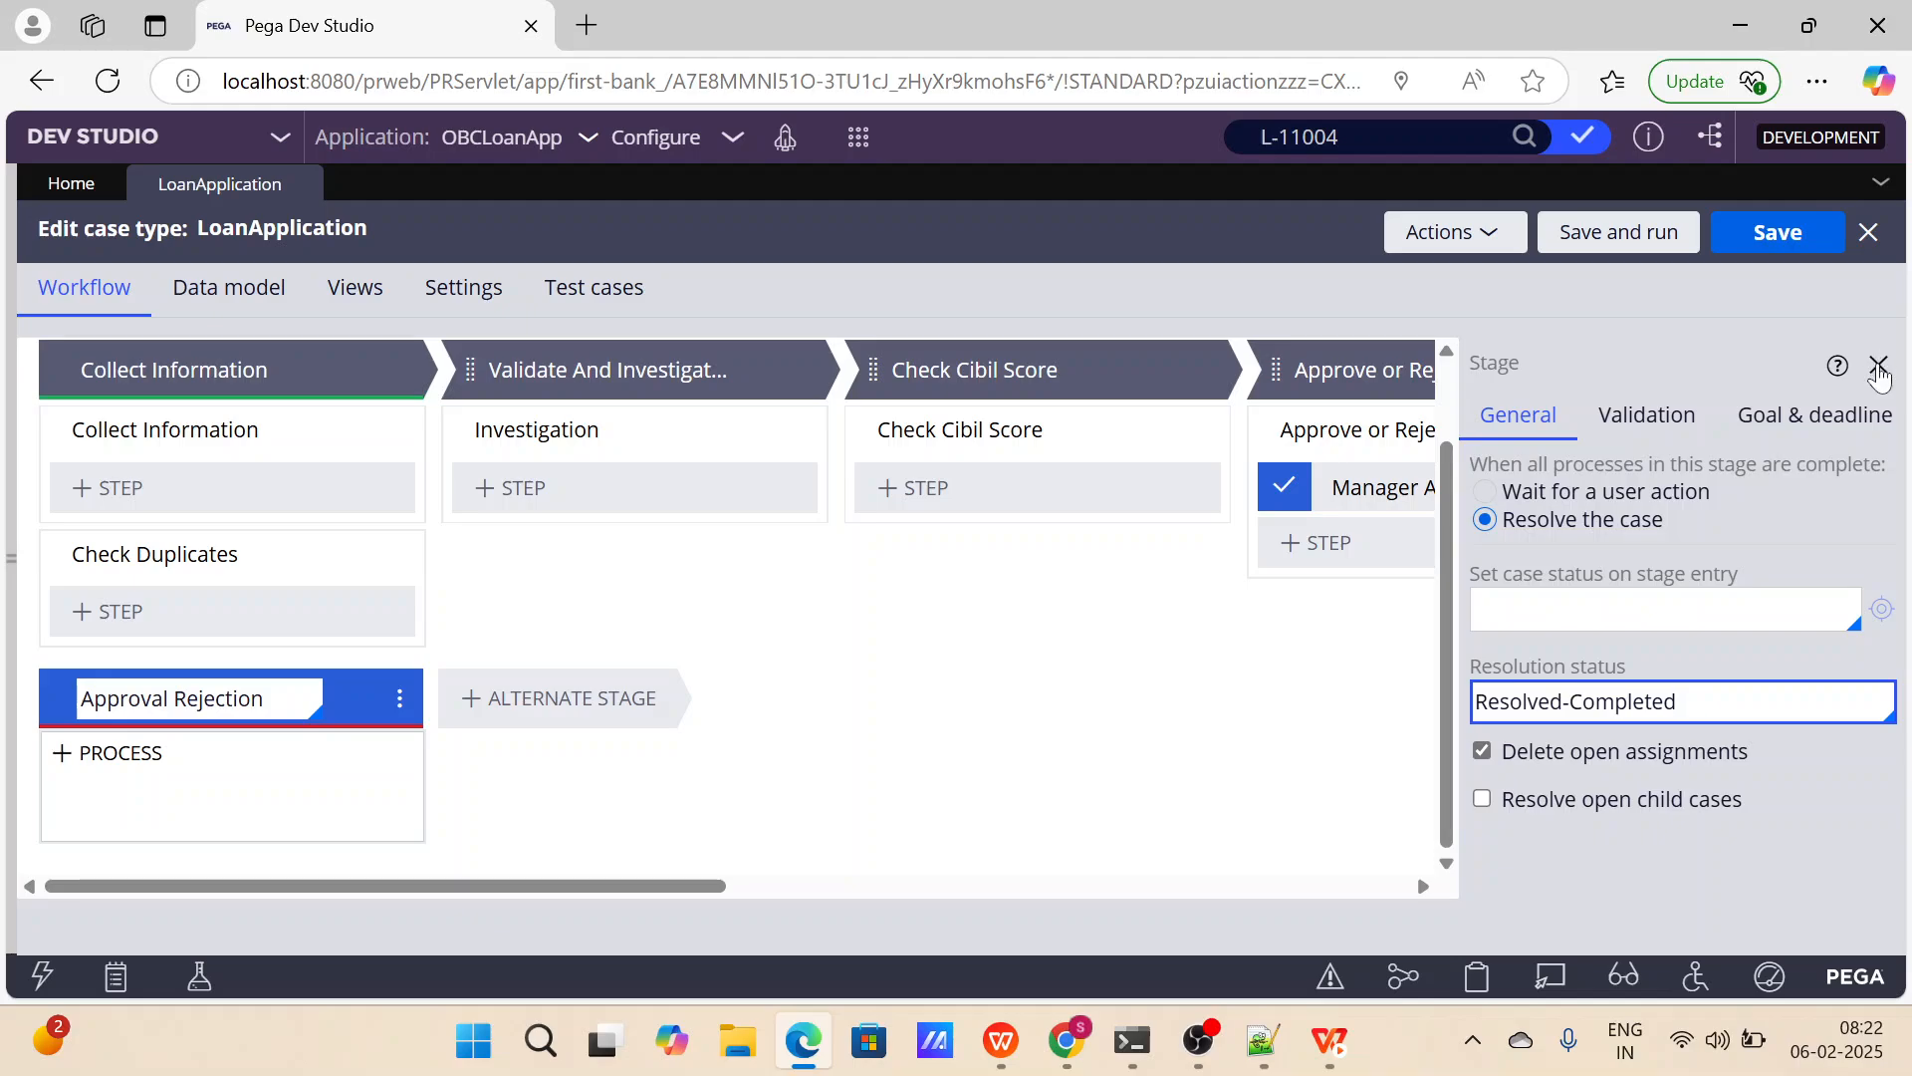
click(1878, 367)
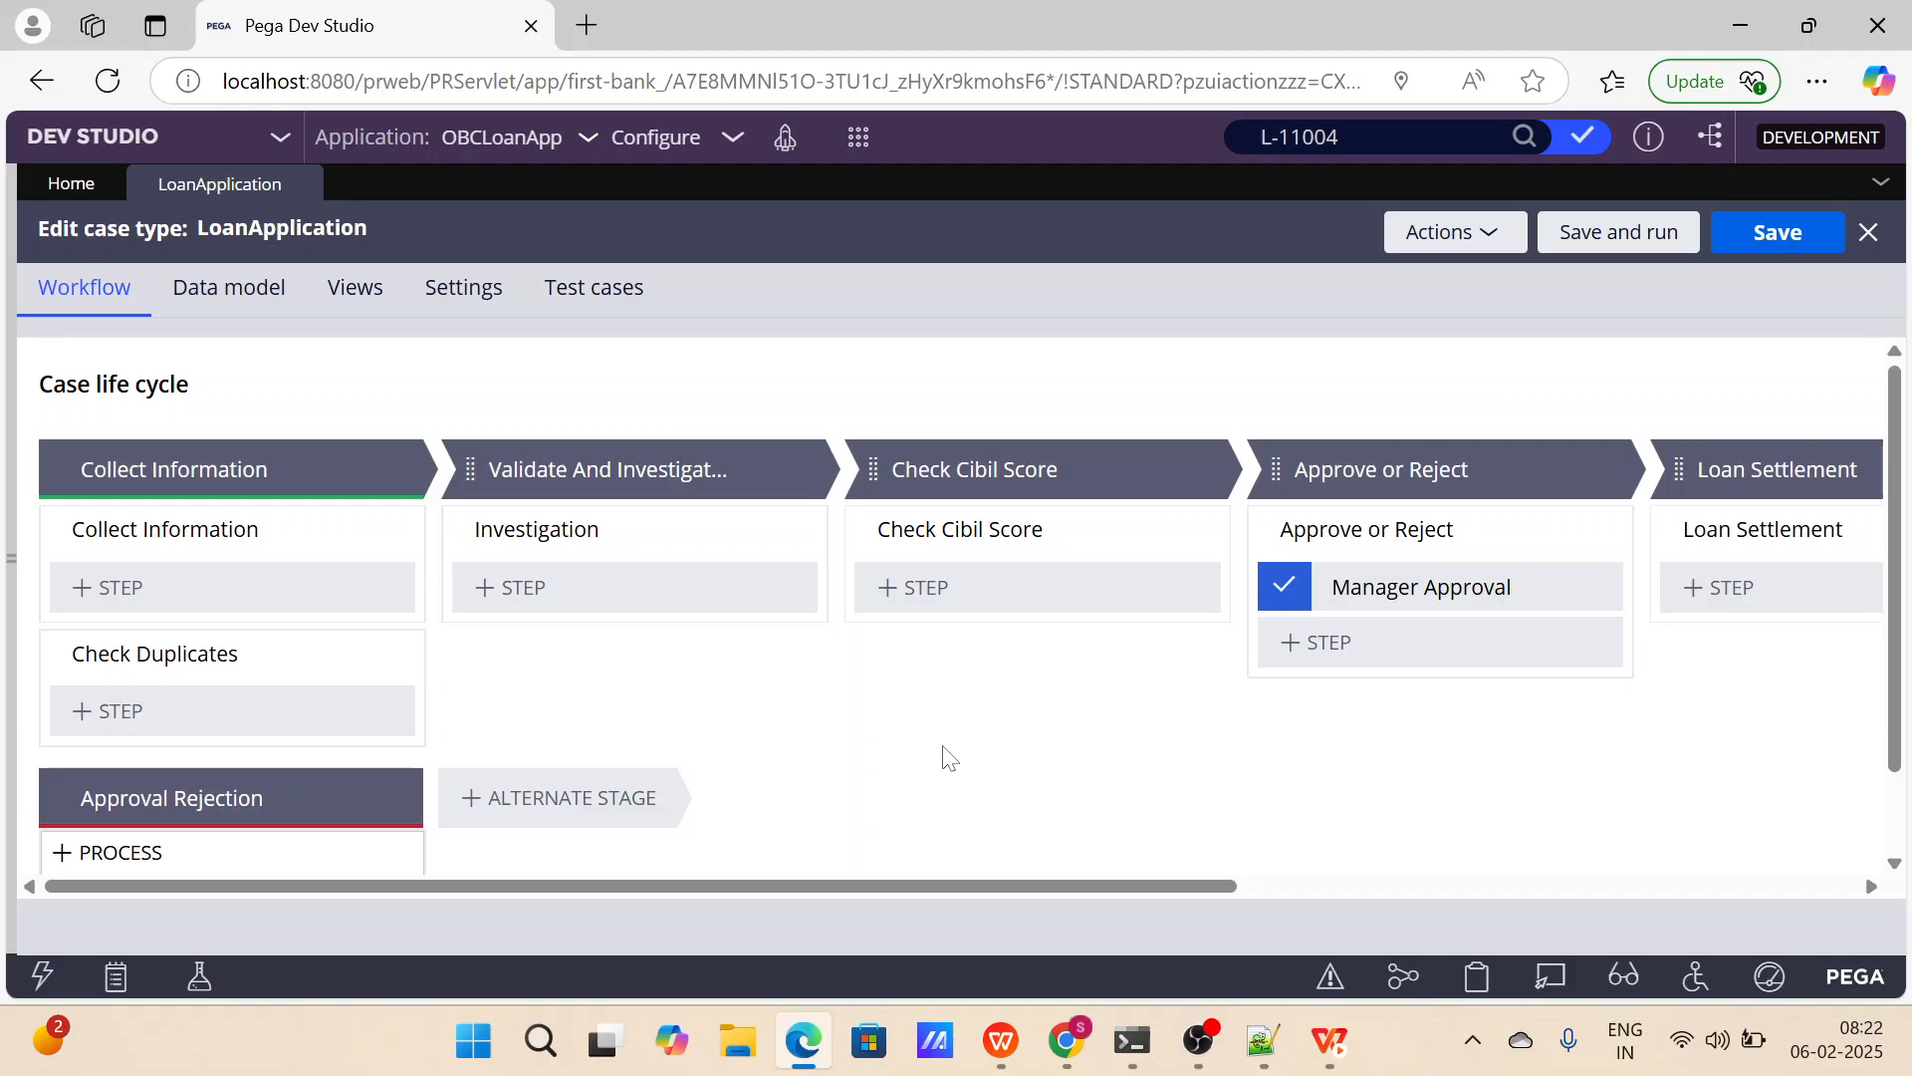
Switch to the WPS Presentation slide on stages, process and steps, and return to Pega Dev Studio.
click(1001, 1041)
click(759, 562)
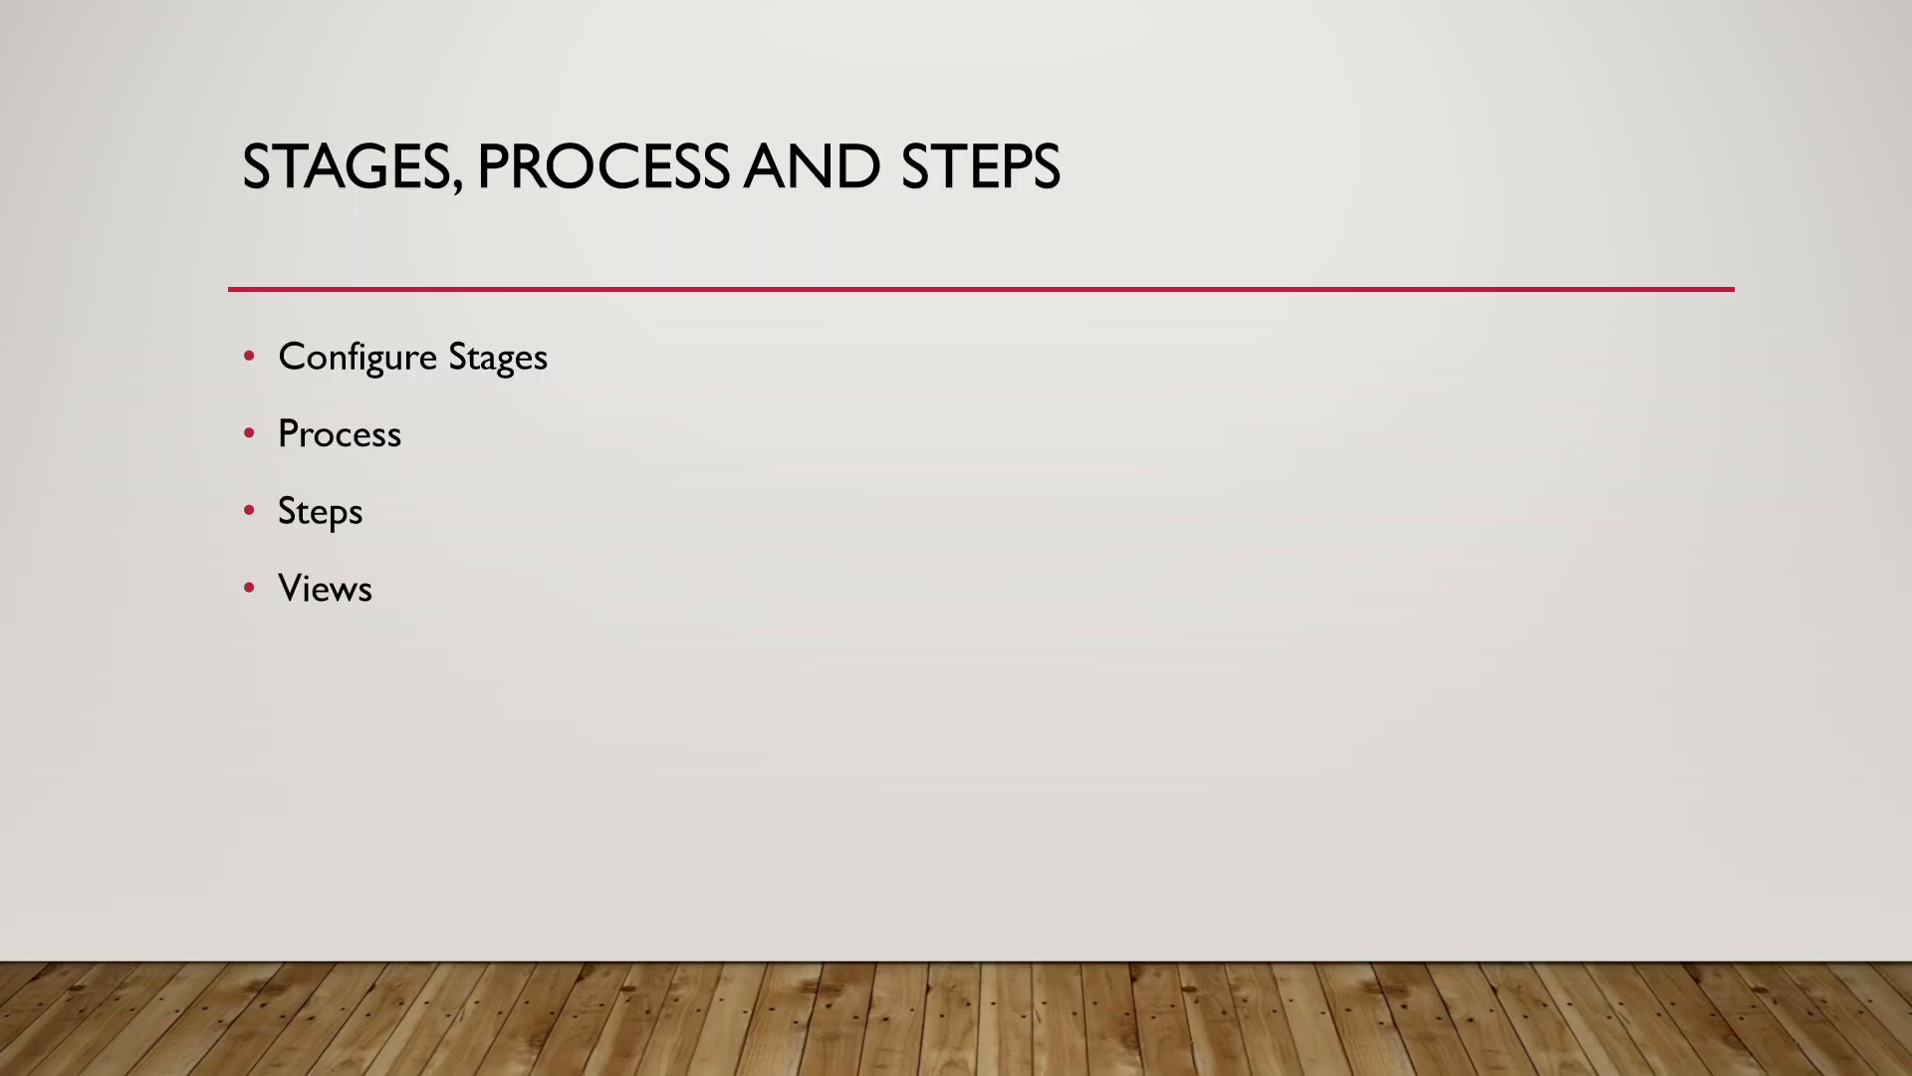
key(alt+Tab)
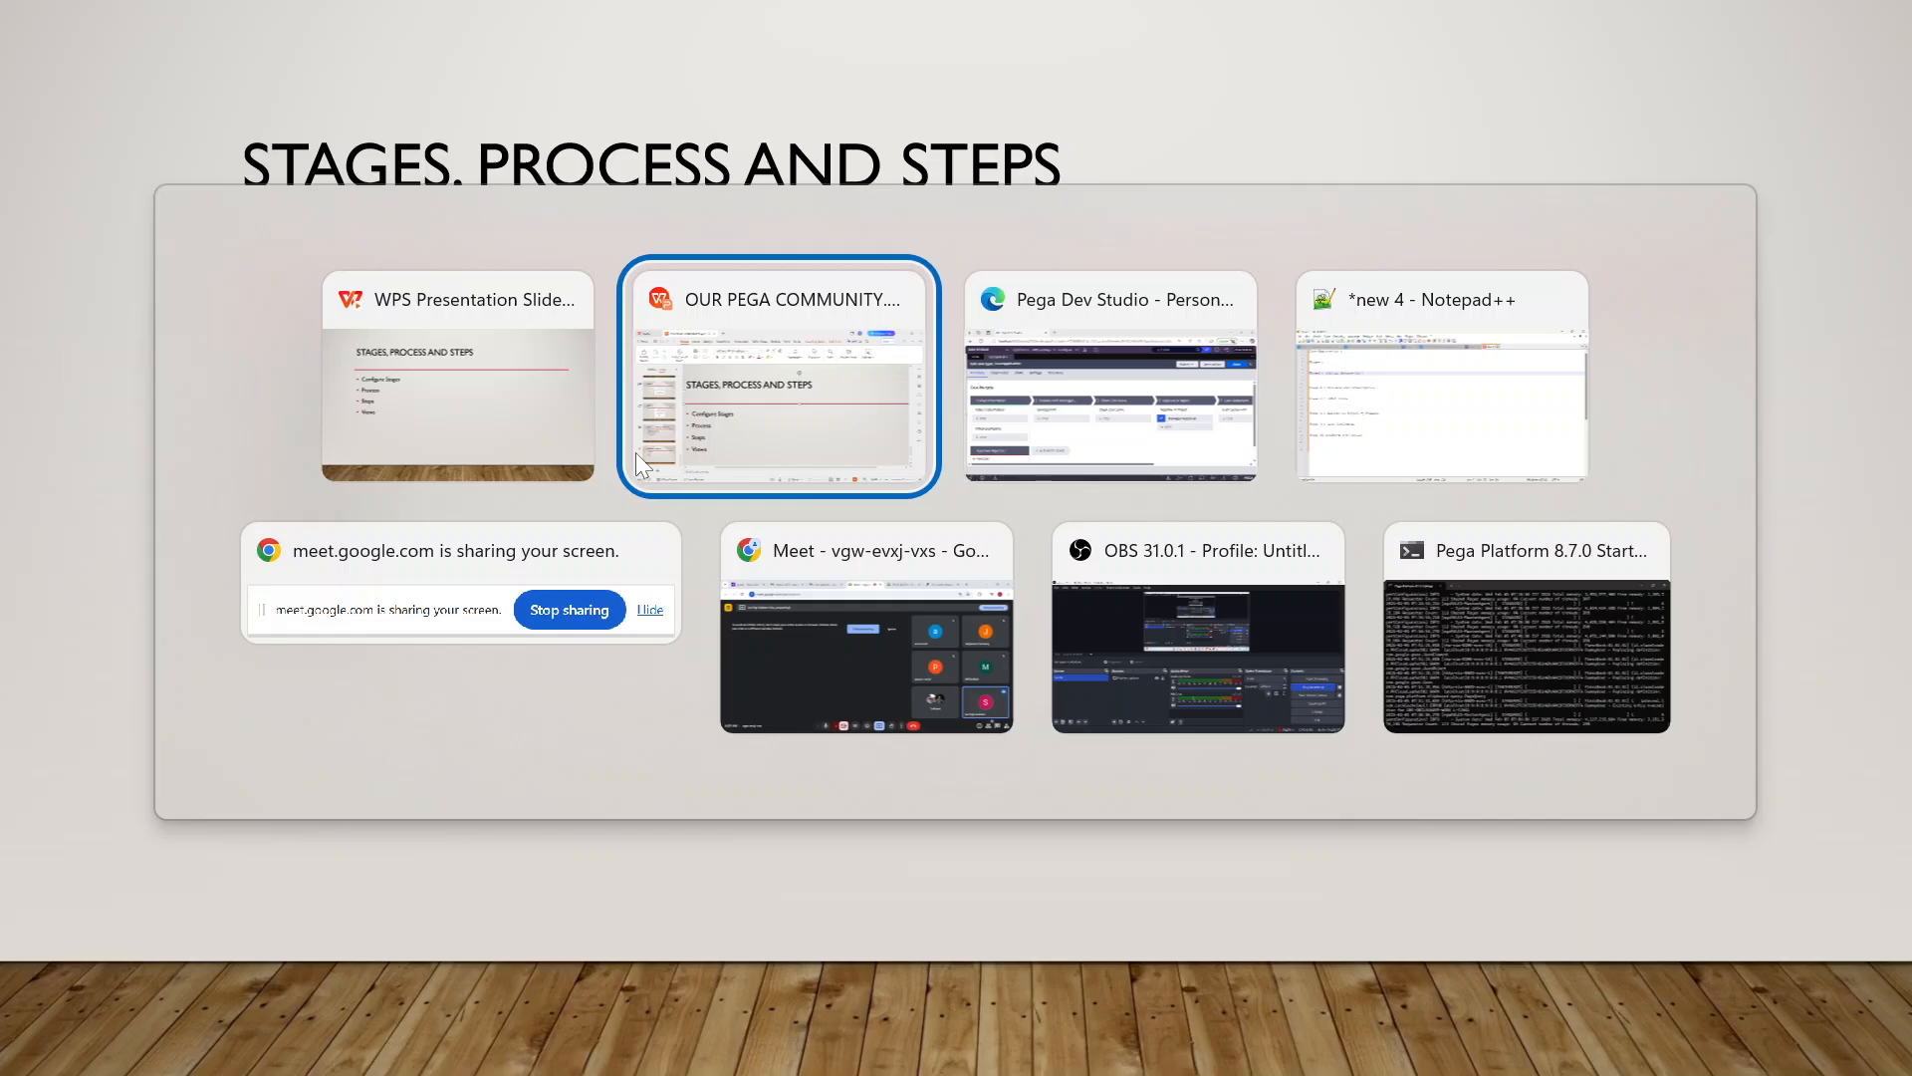
key(alt+Tab)
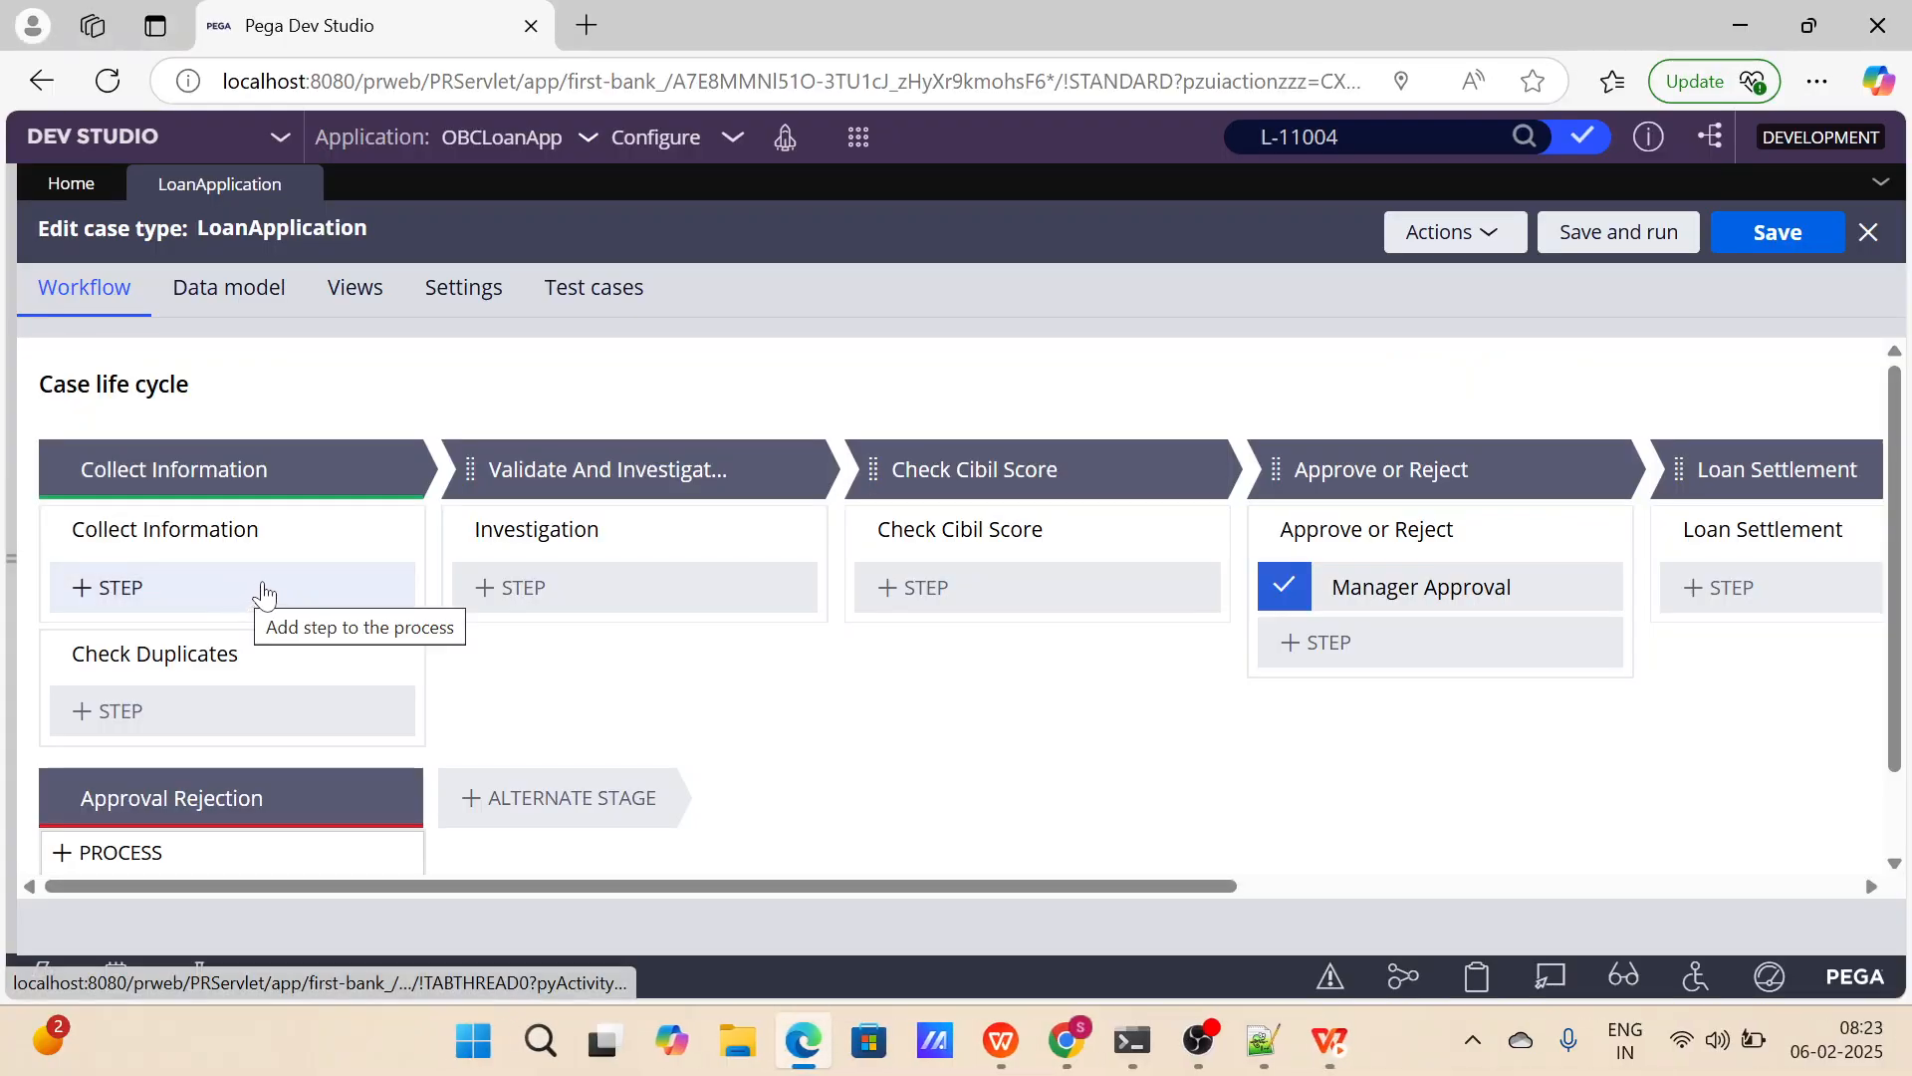
Add a Collect information step named Collect Customer Details to the Collect Information process.
click(304, 476)
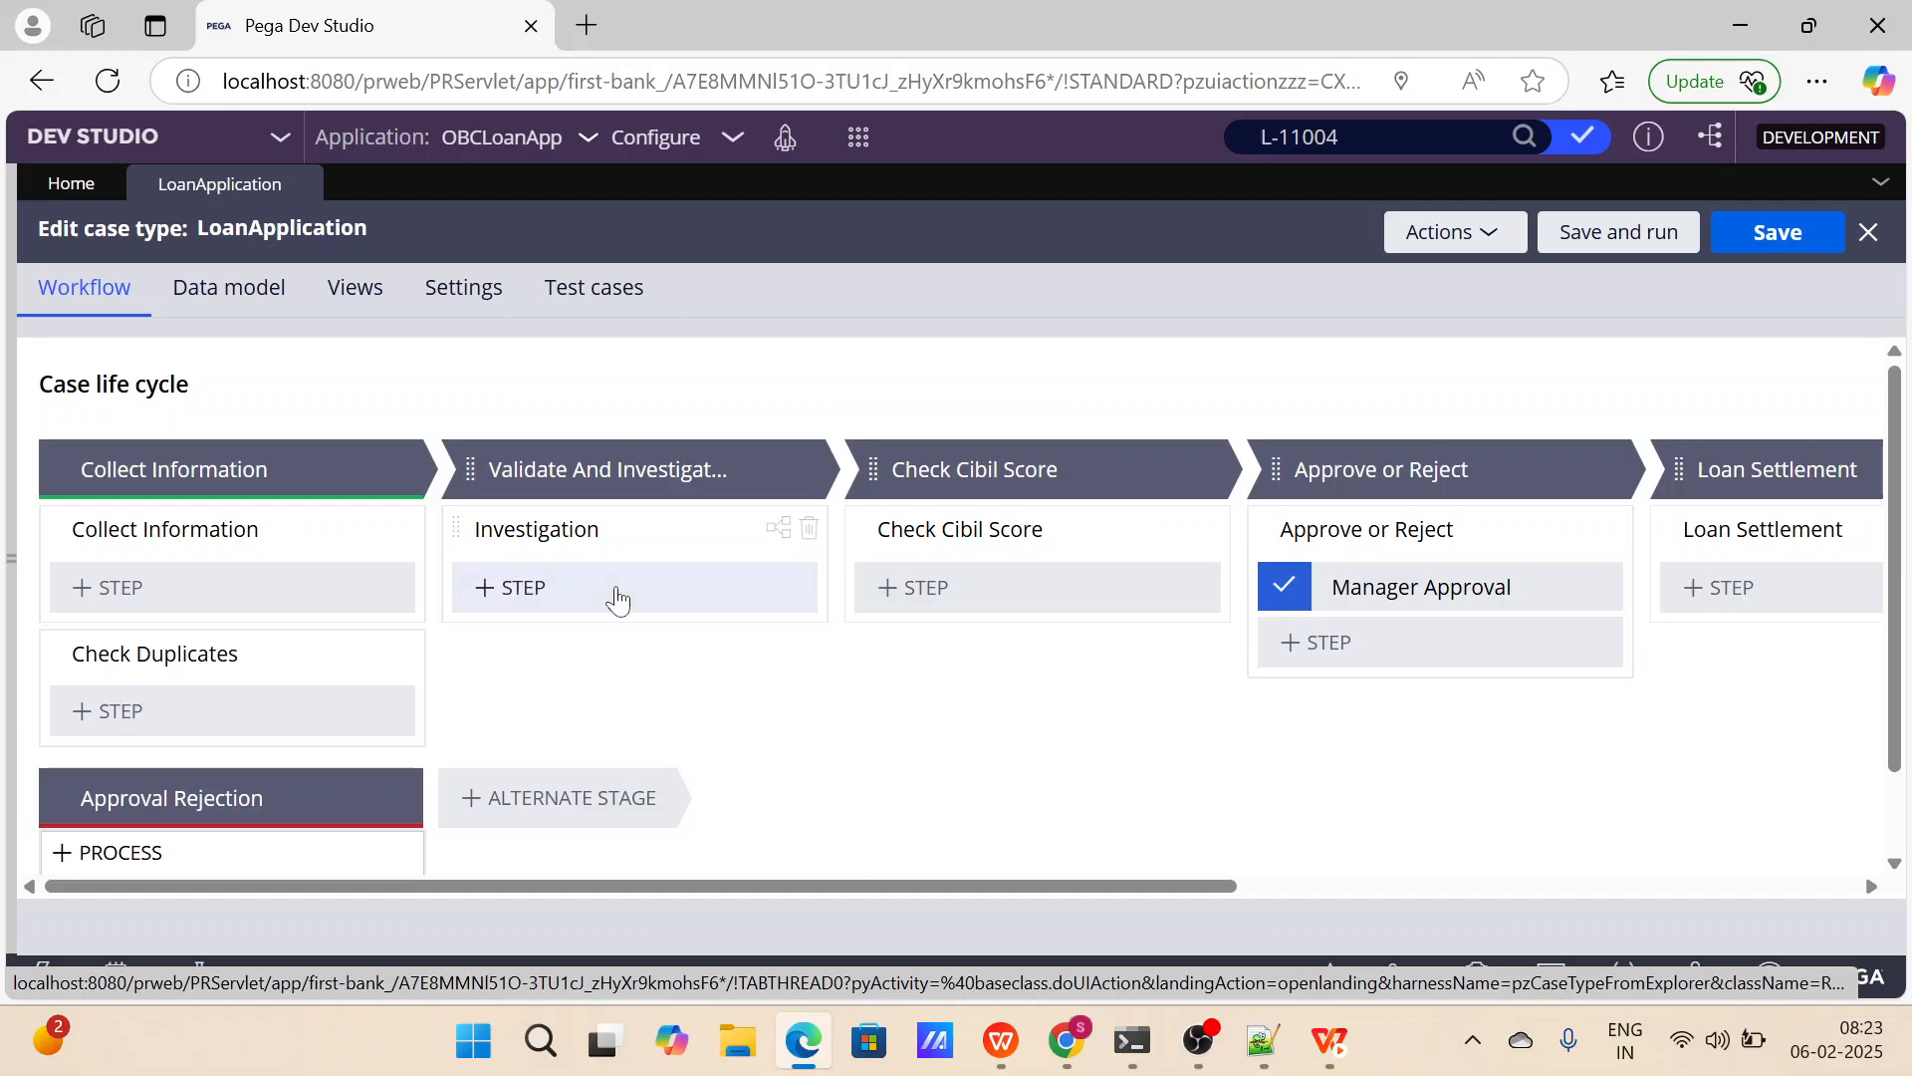
click(199, 597)
click(164, 657)
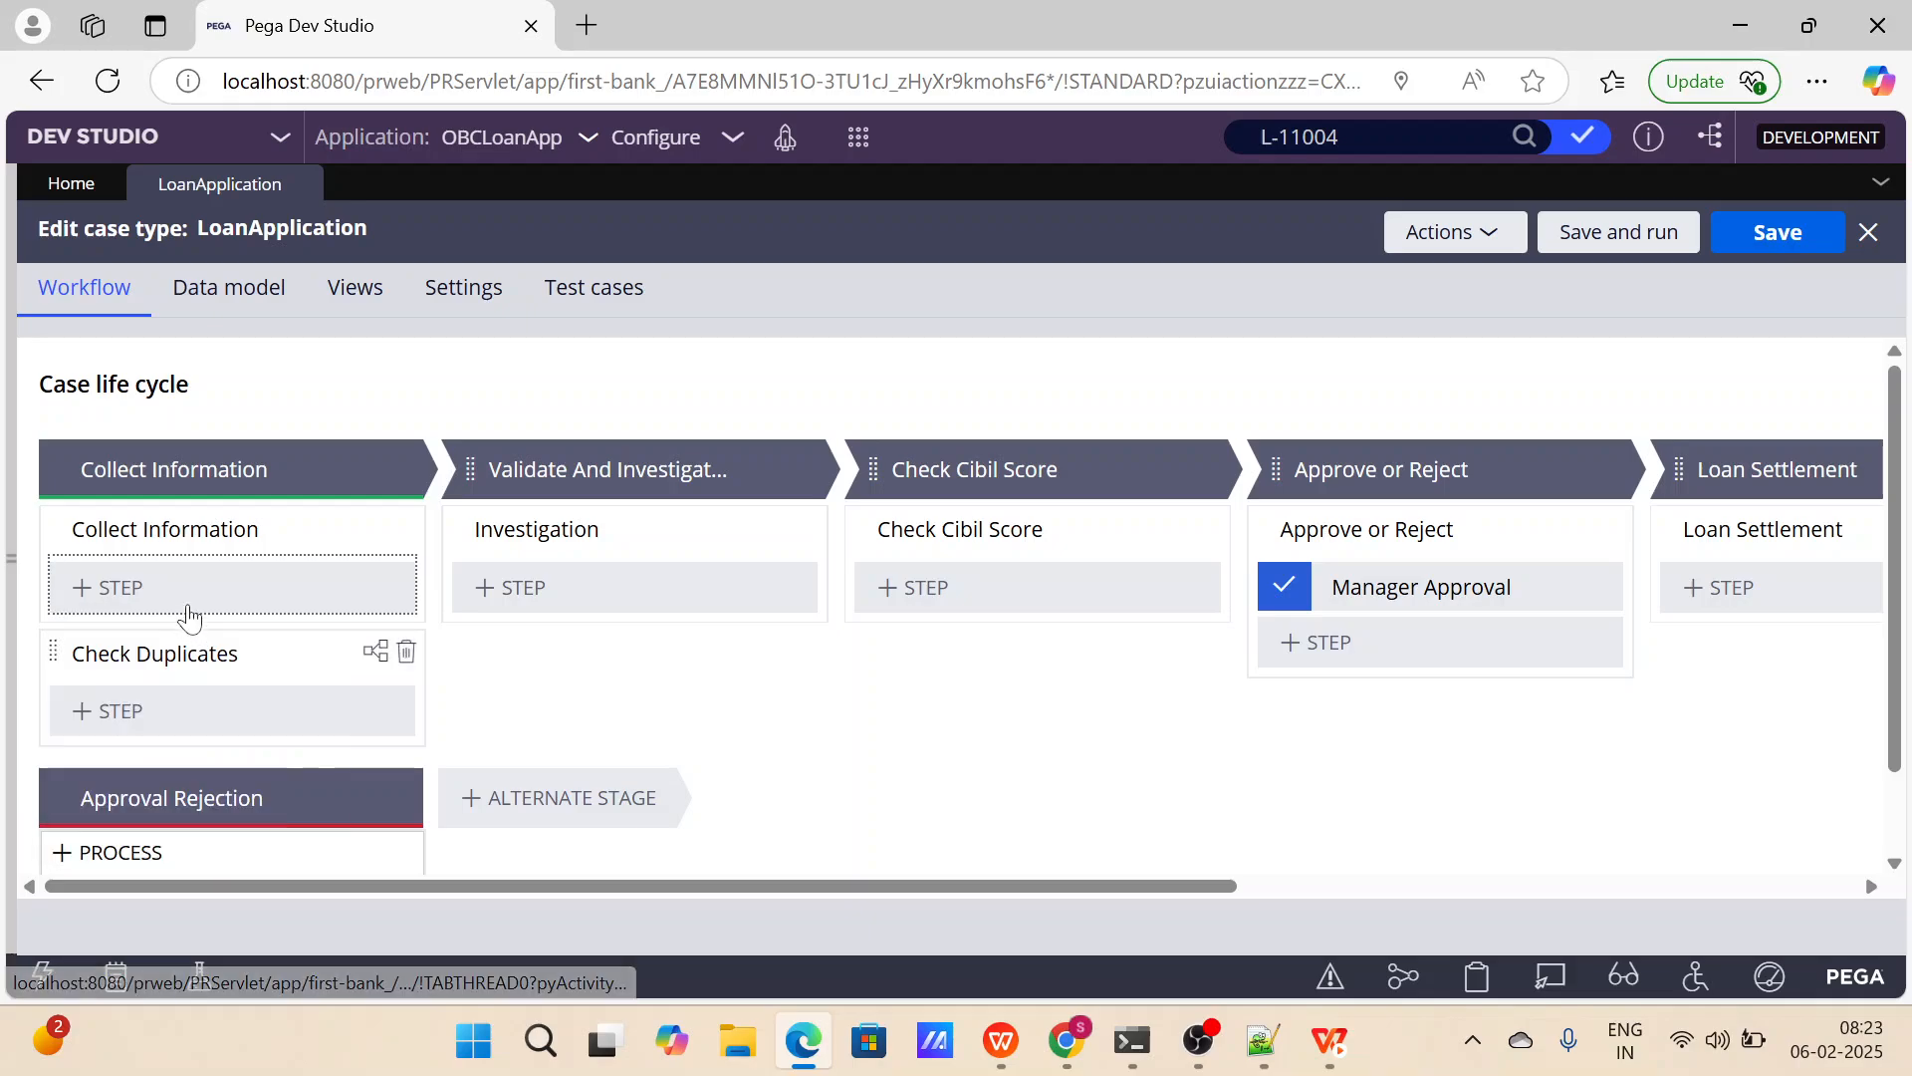
text(Collect)
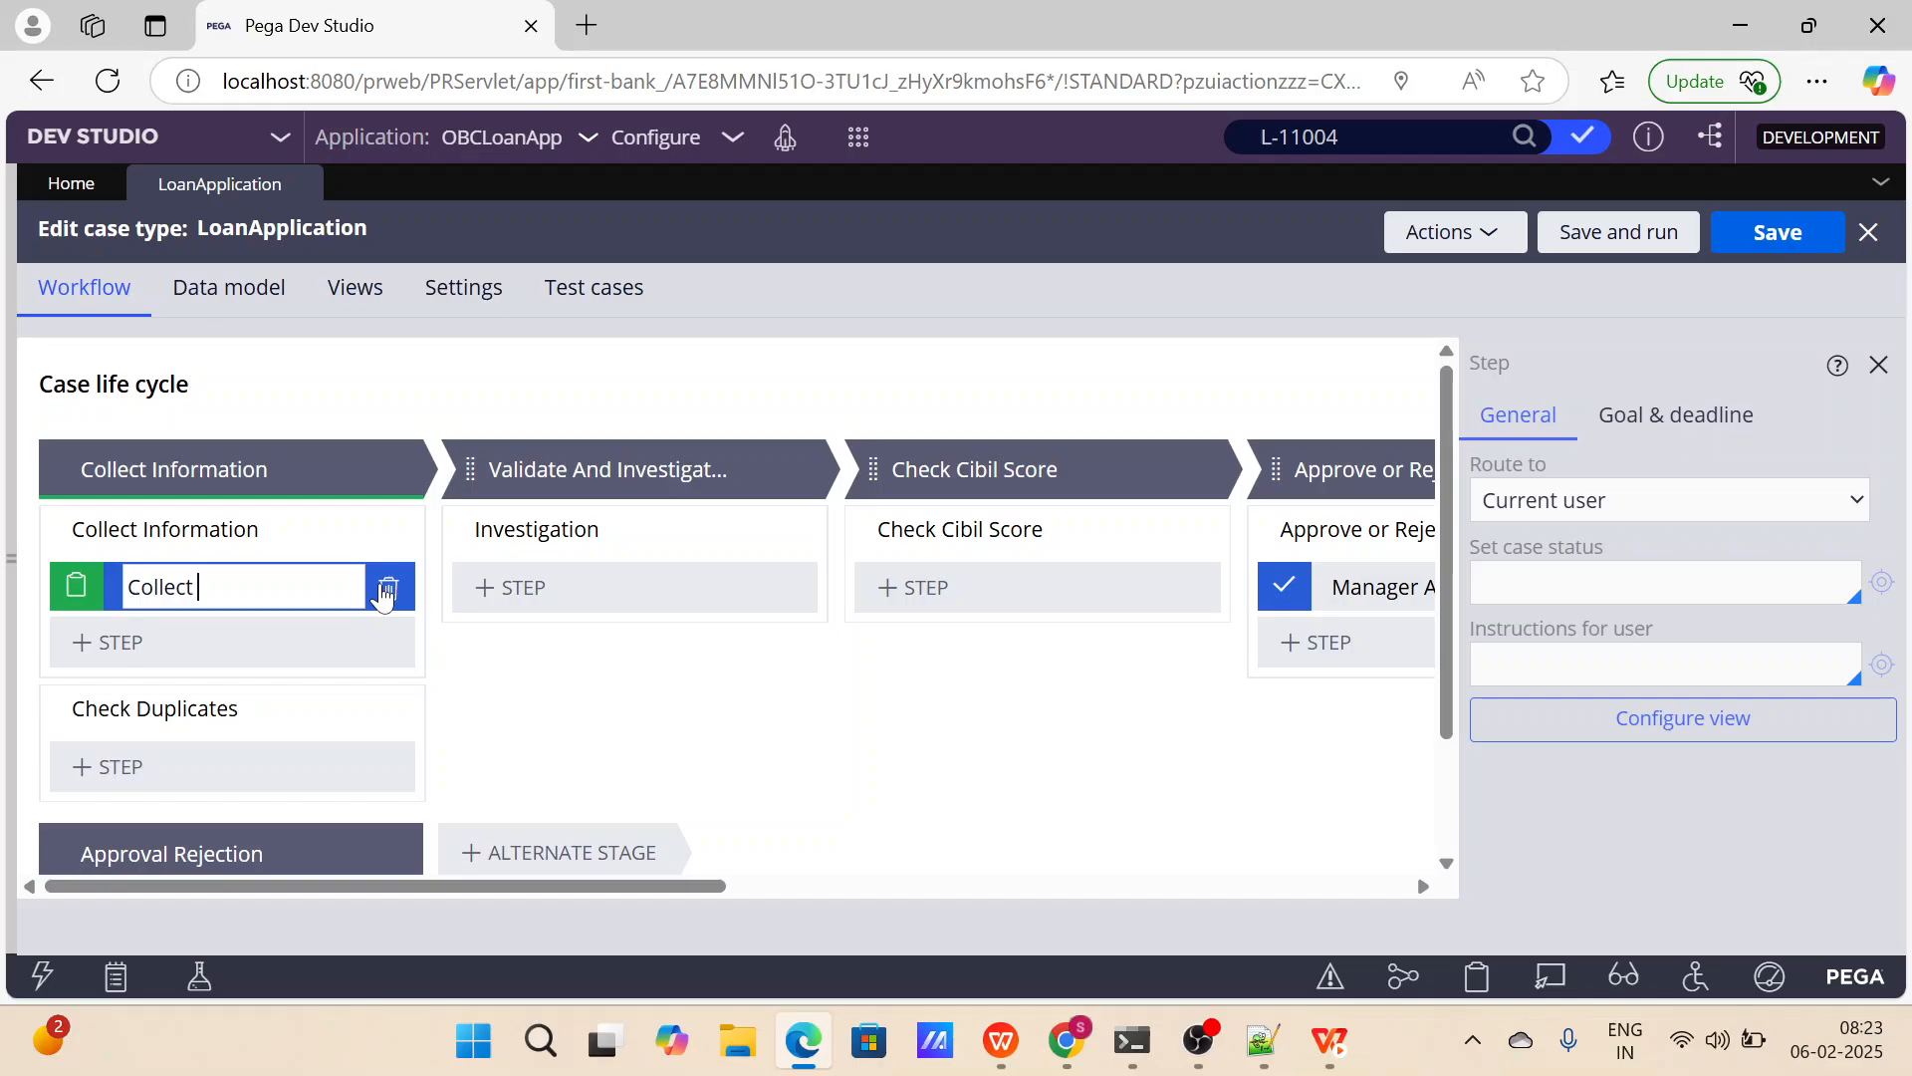
text( Customer Details)
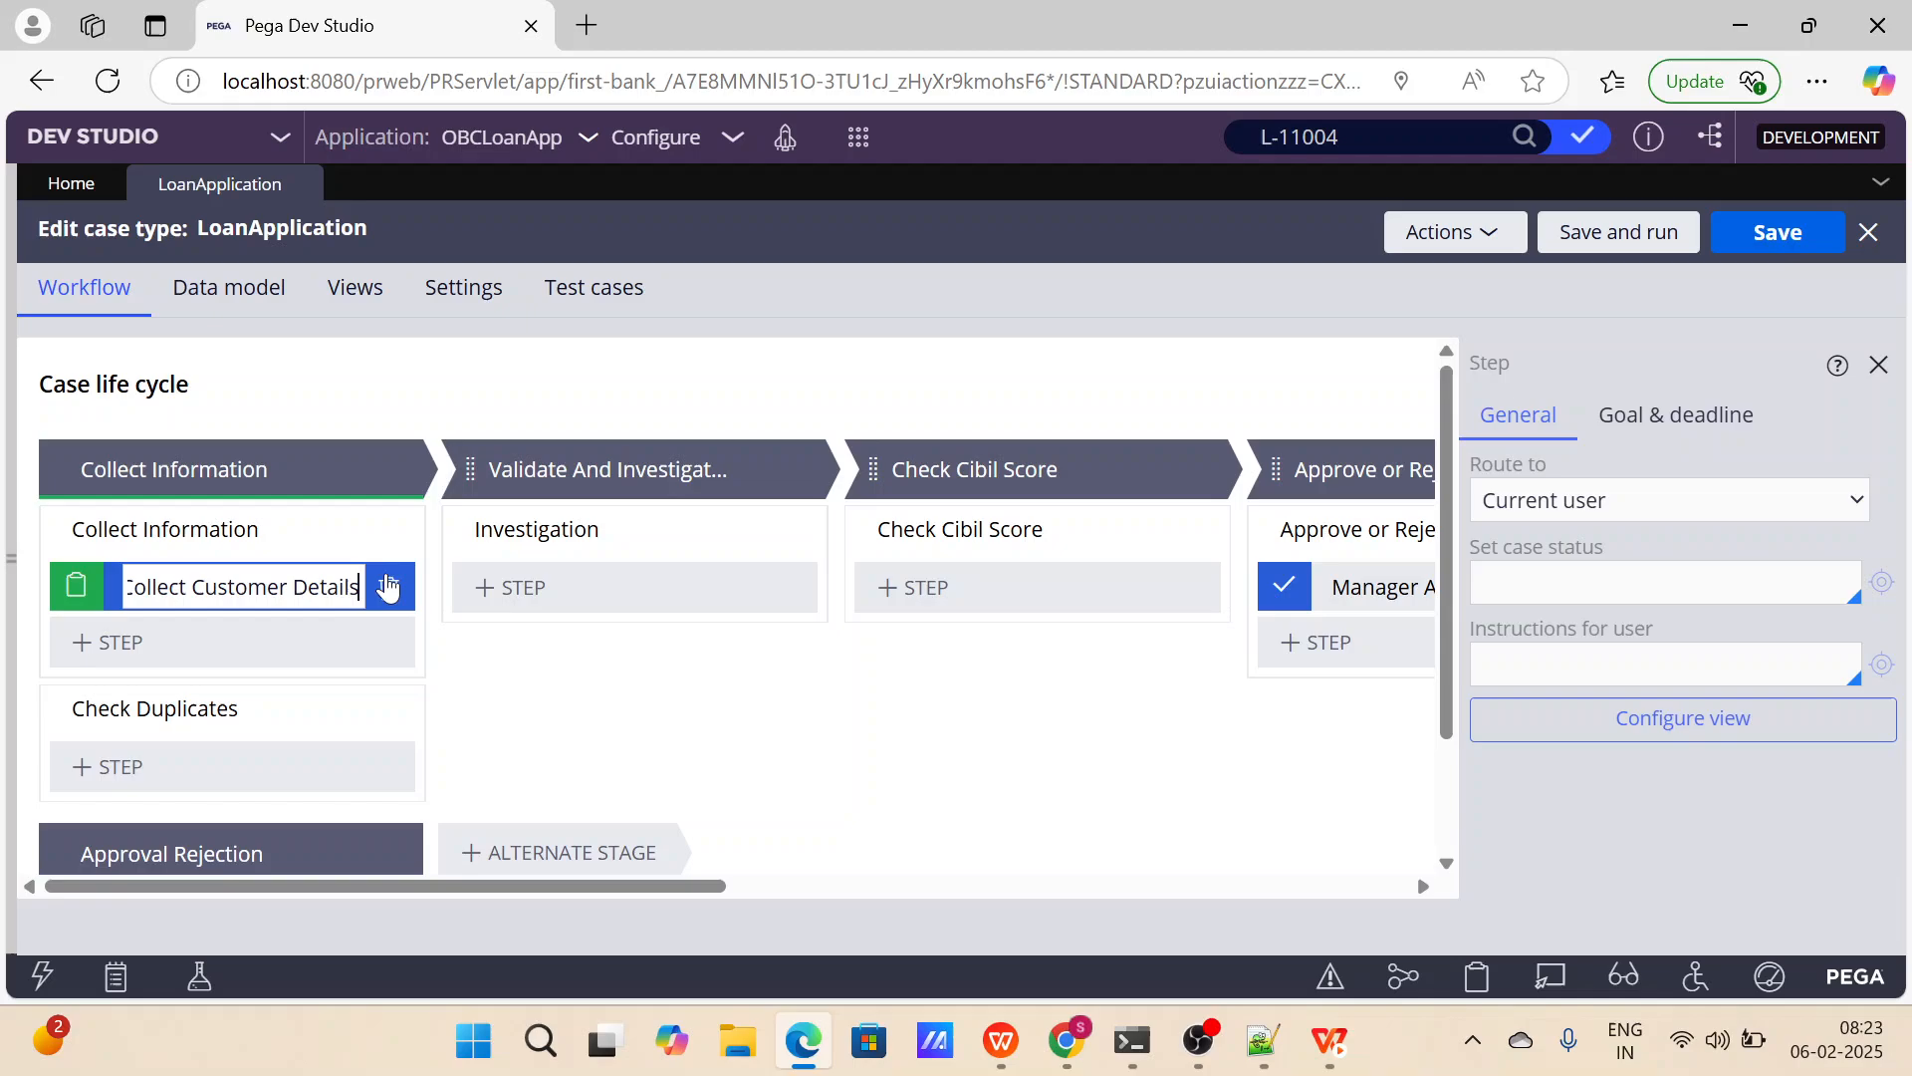
click(534, 674)
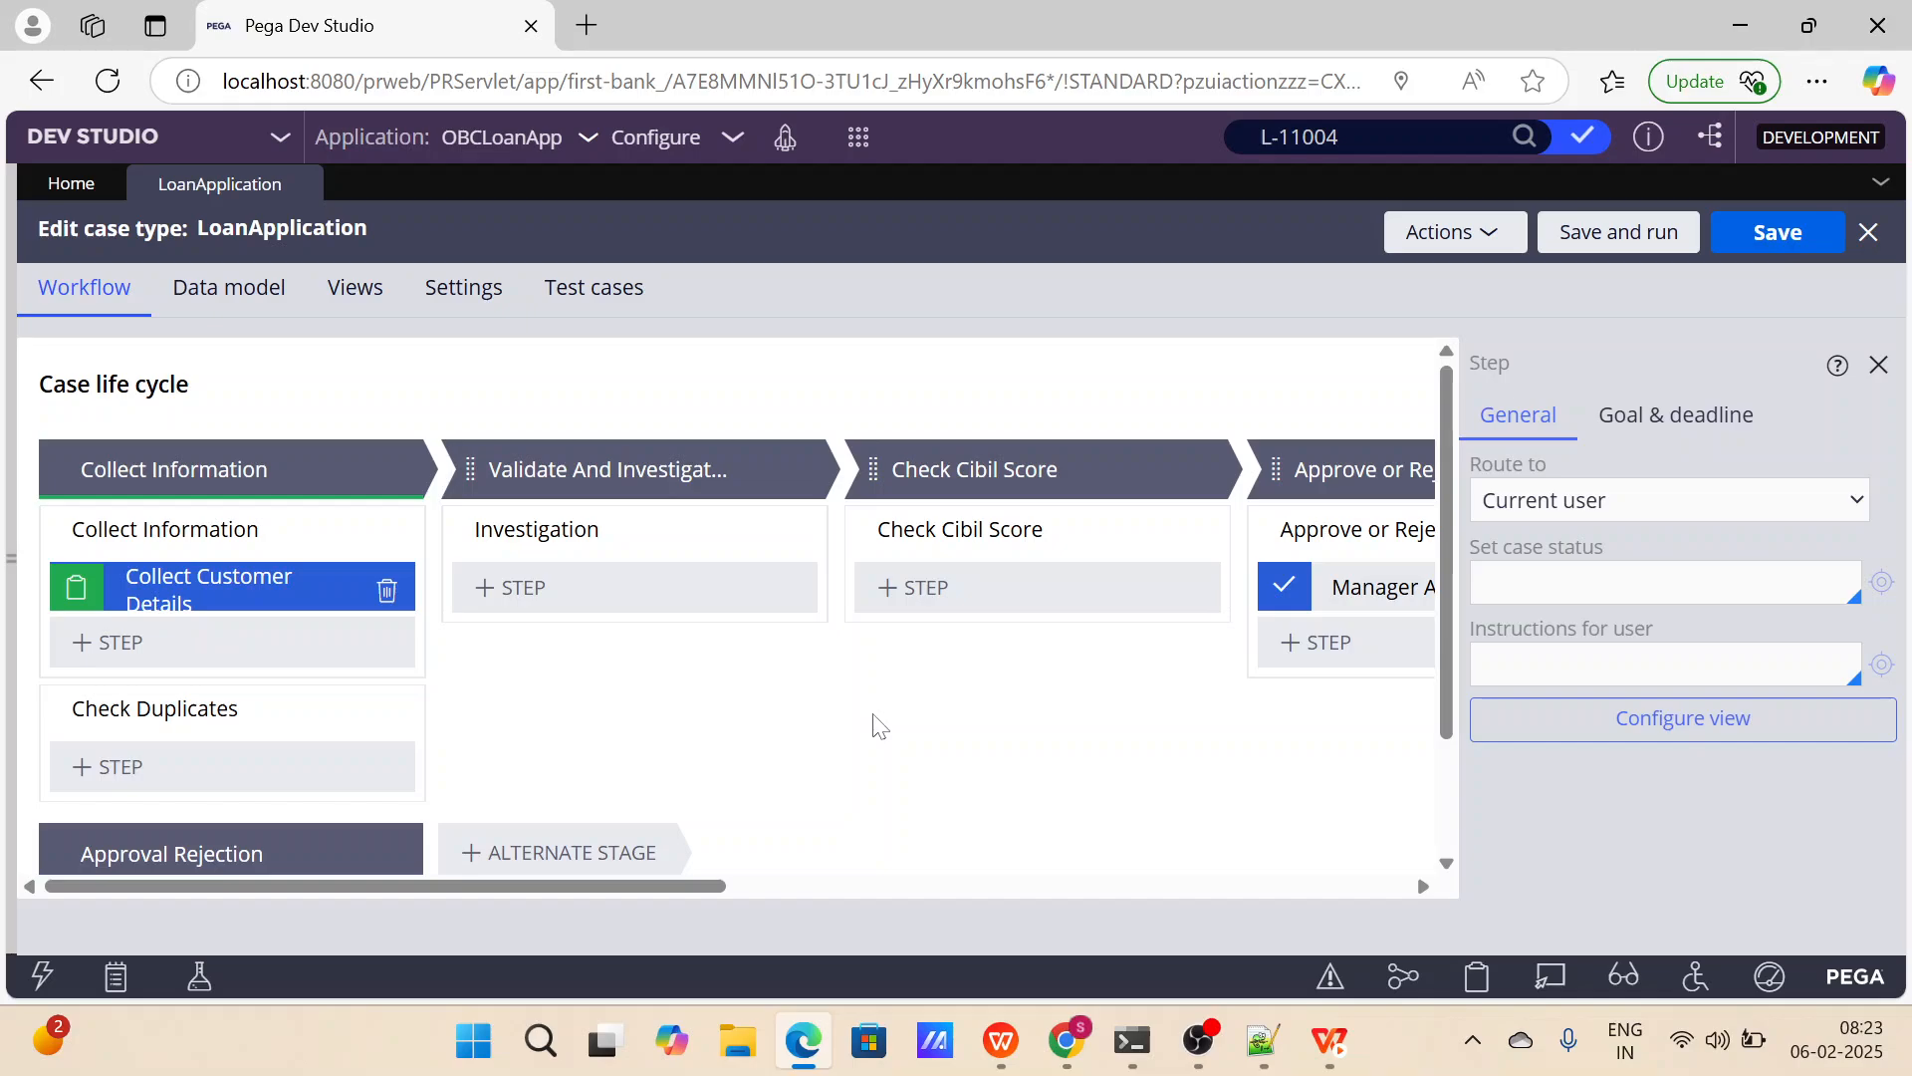
Save and run the LoanApplication case type, checking the Collect Customer Details step in the new case before closing it.
click(1621, 241)
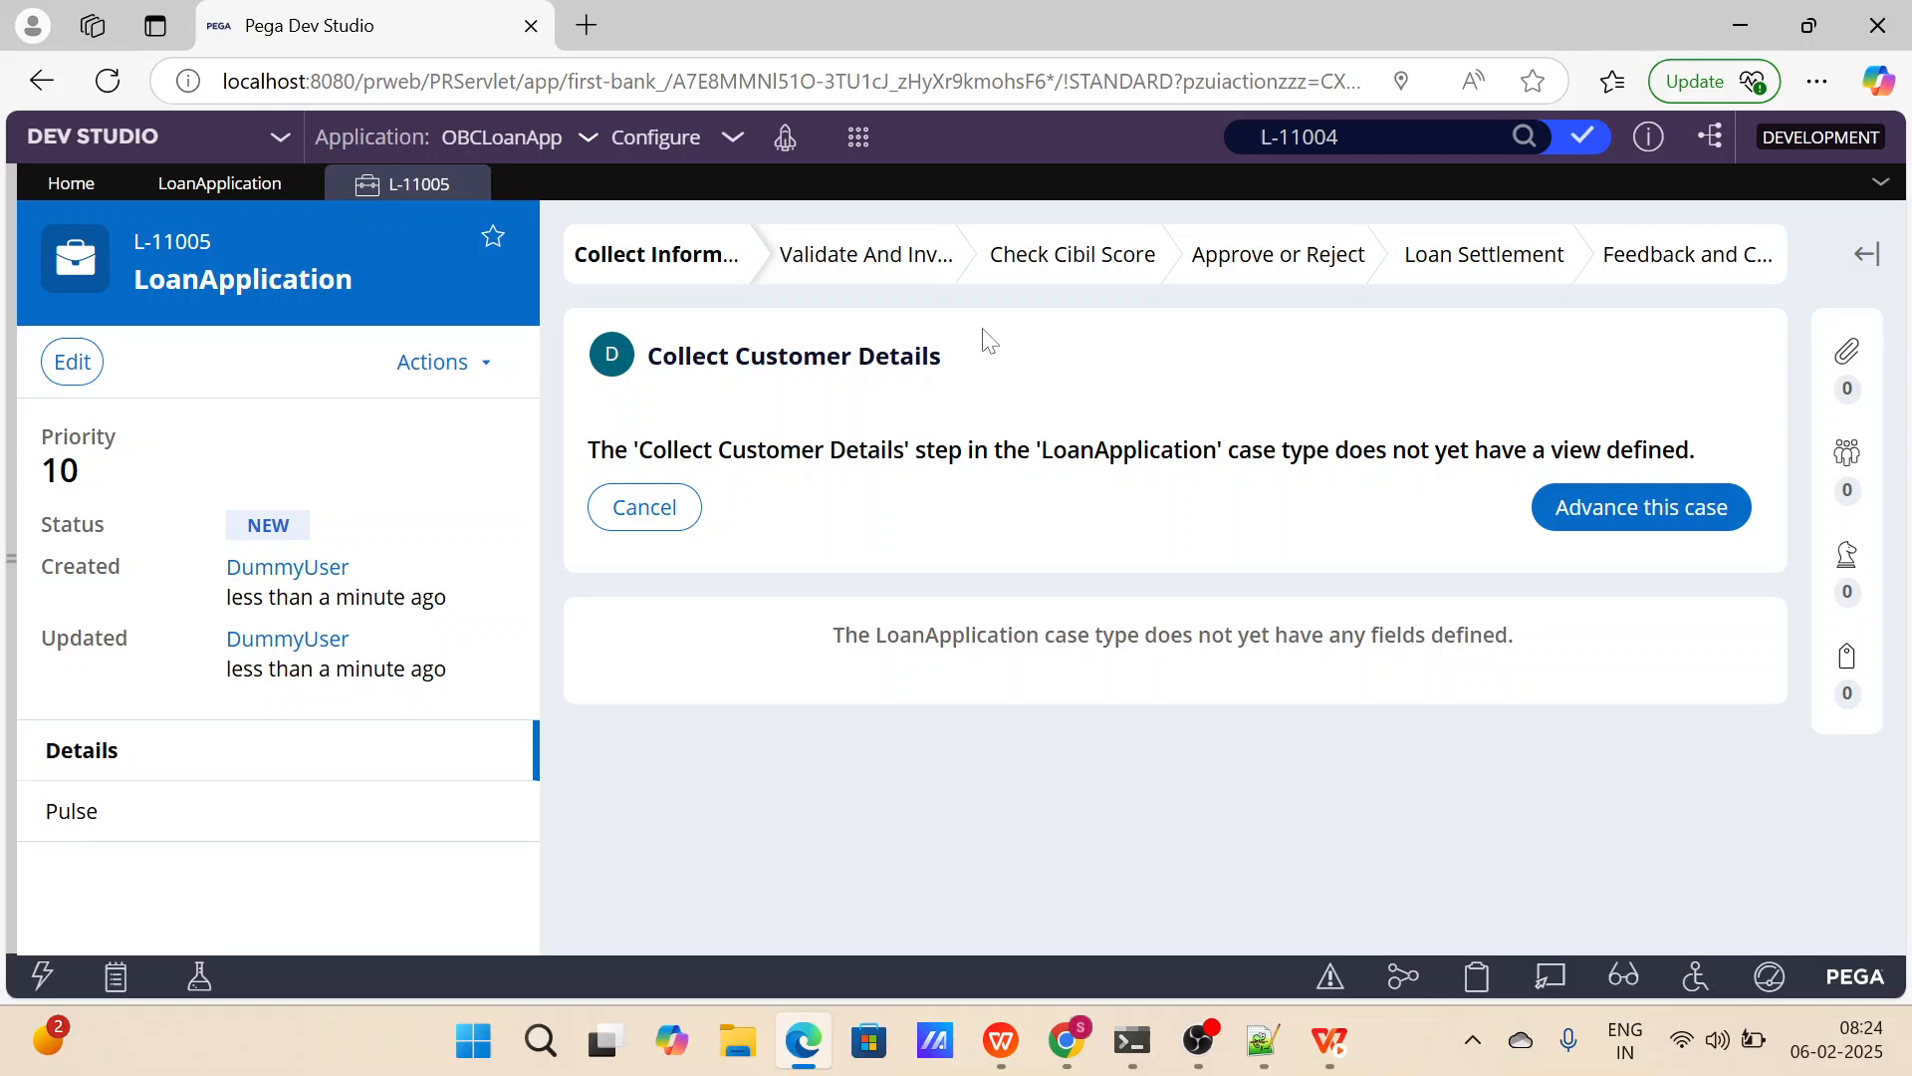
drag(968, 362, 646, 350)
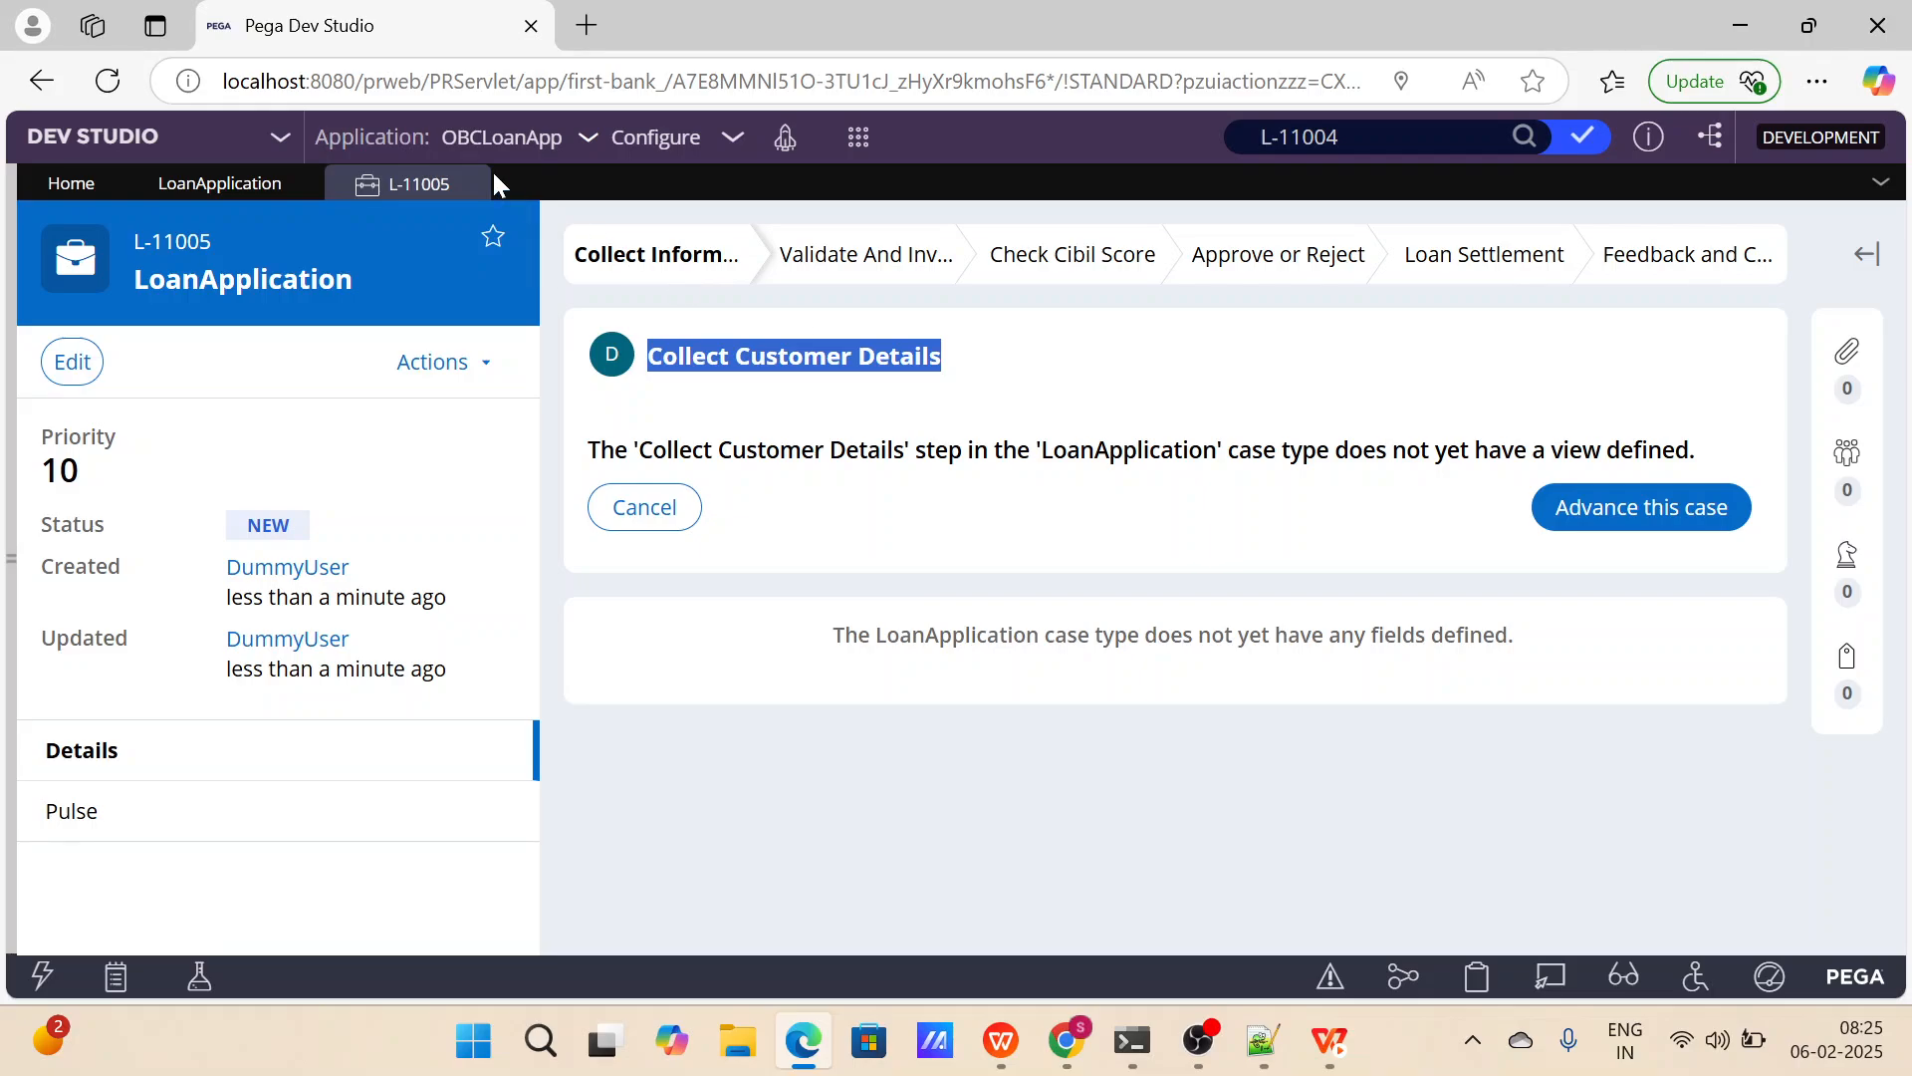
click(466, 184)
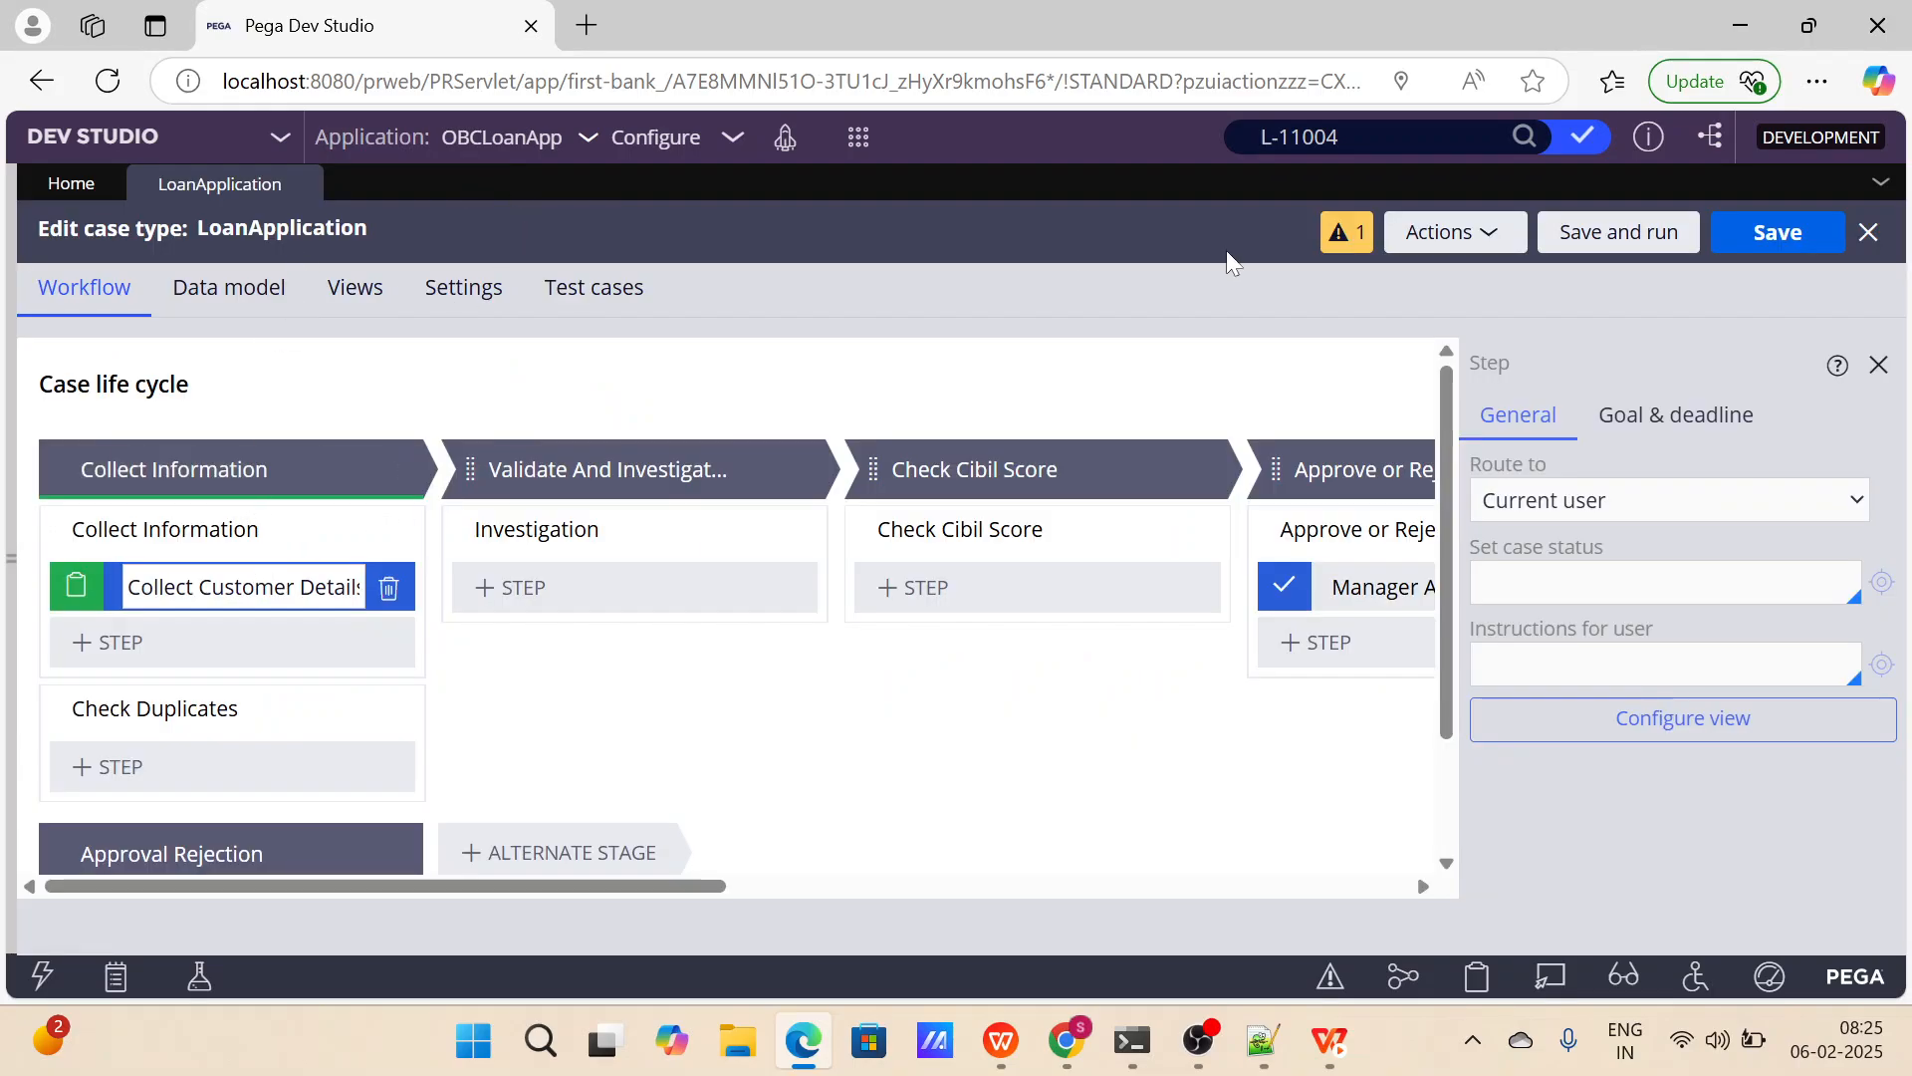
Open the view configuration of the Collect Customer Details step and add the existing Create Operator field.
click(1349, 249)
click(1643, 717)
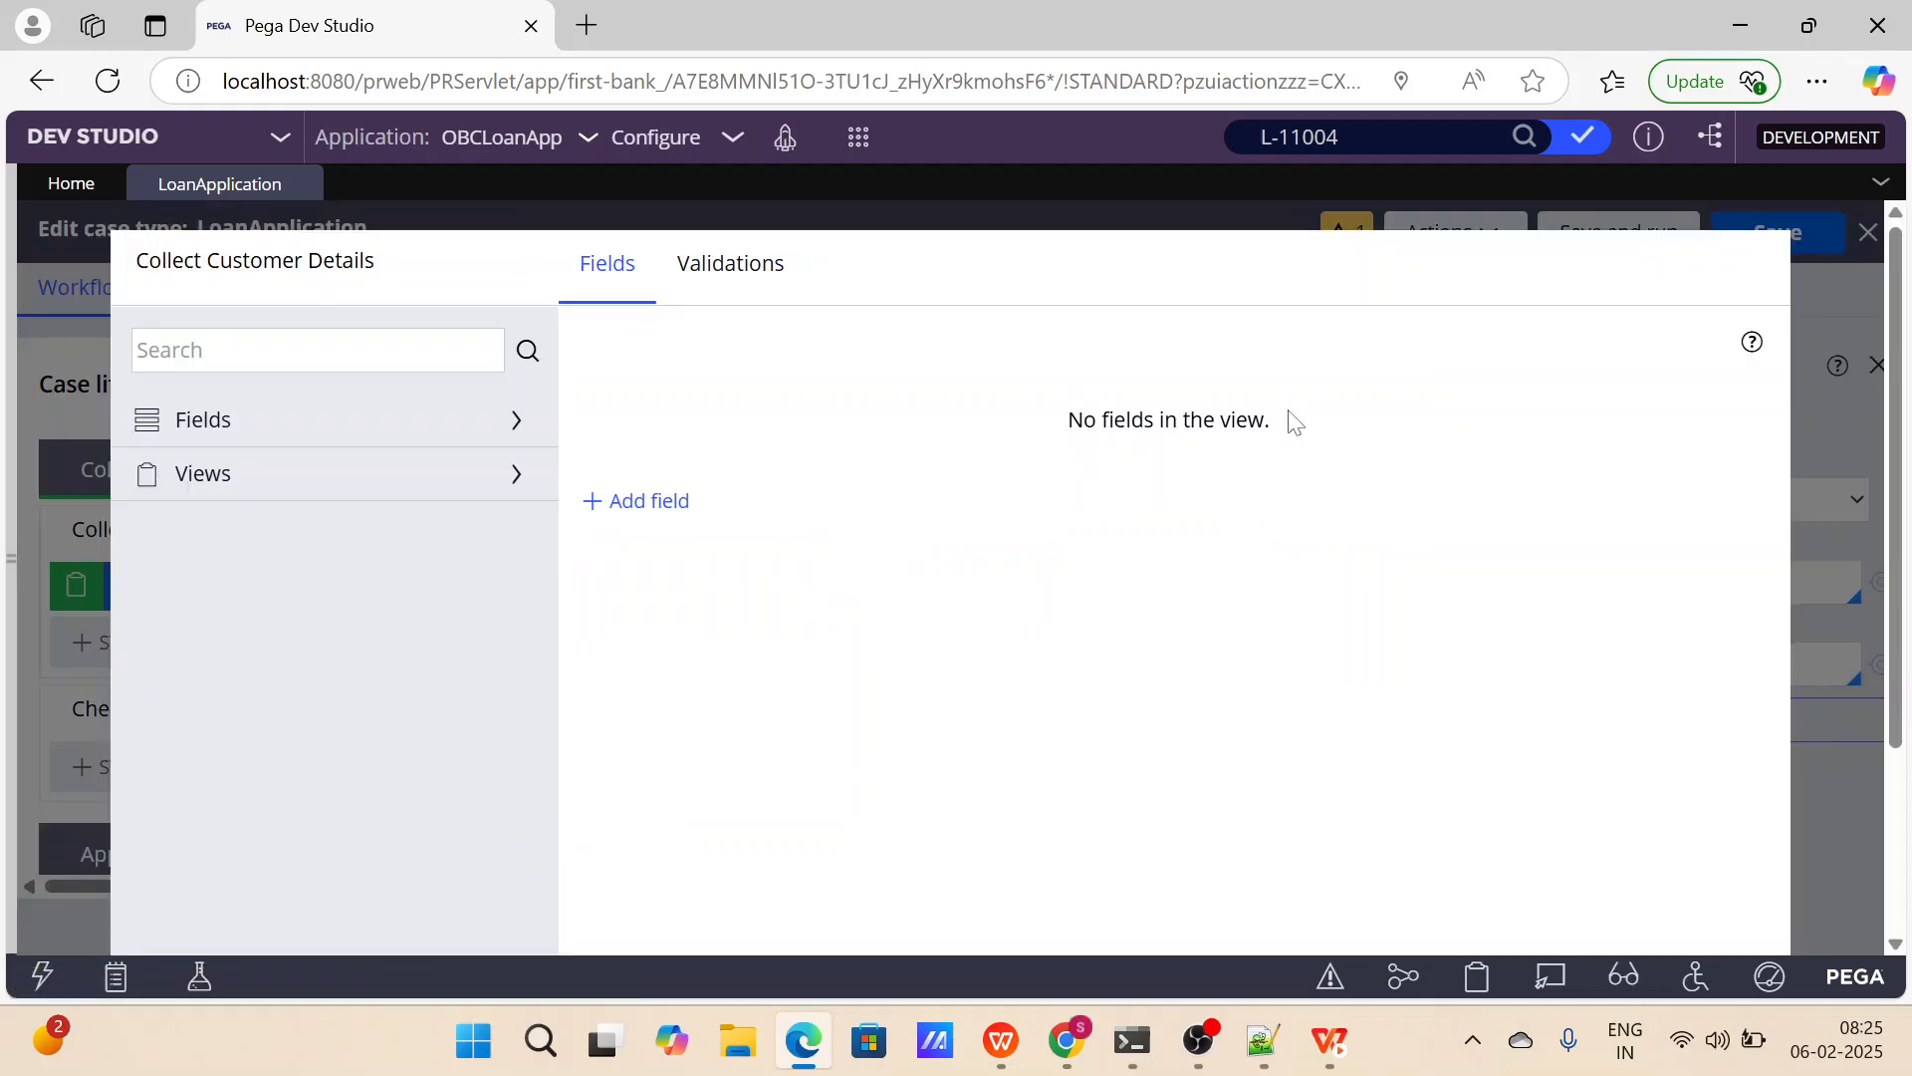
drag(1292, 420, 1064, 420)
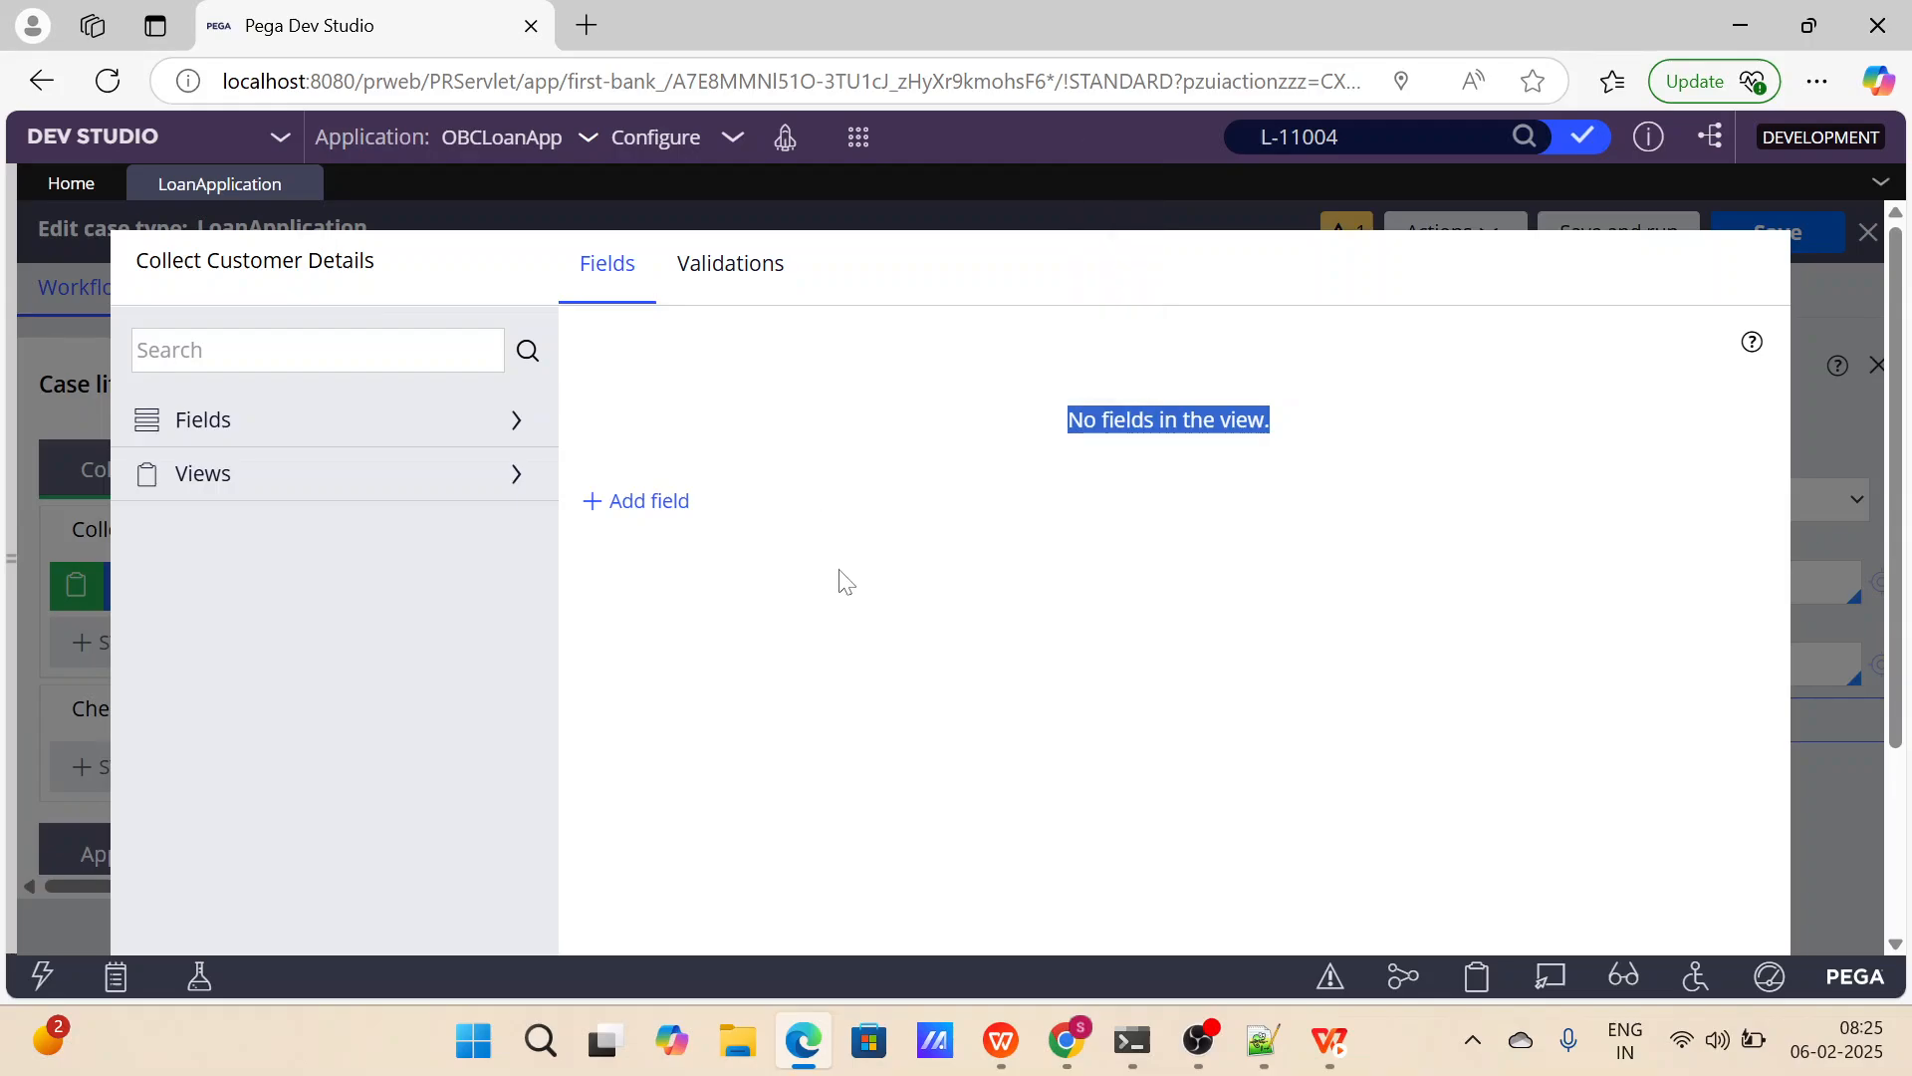
click(518, 419)
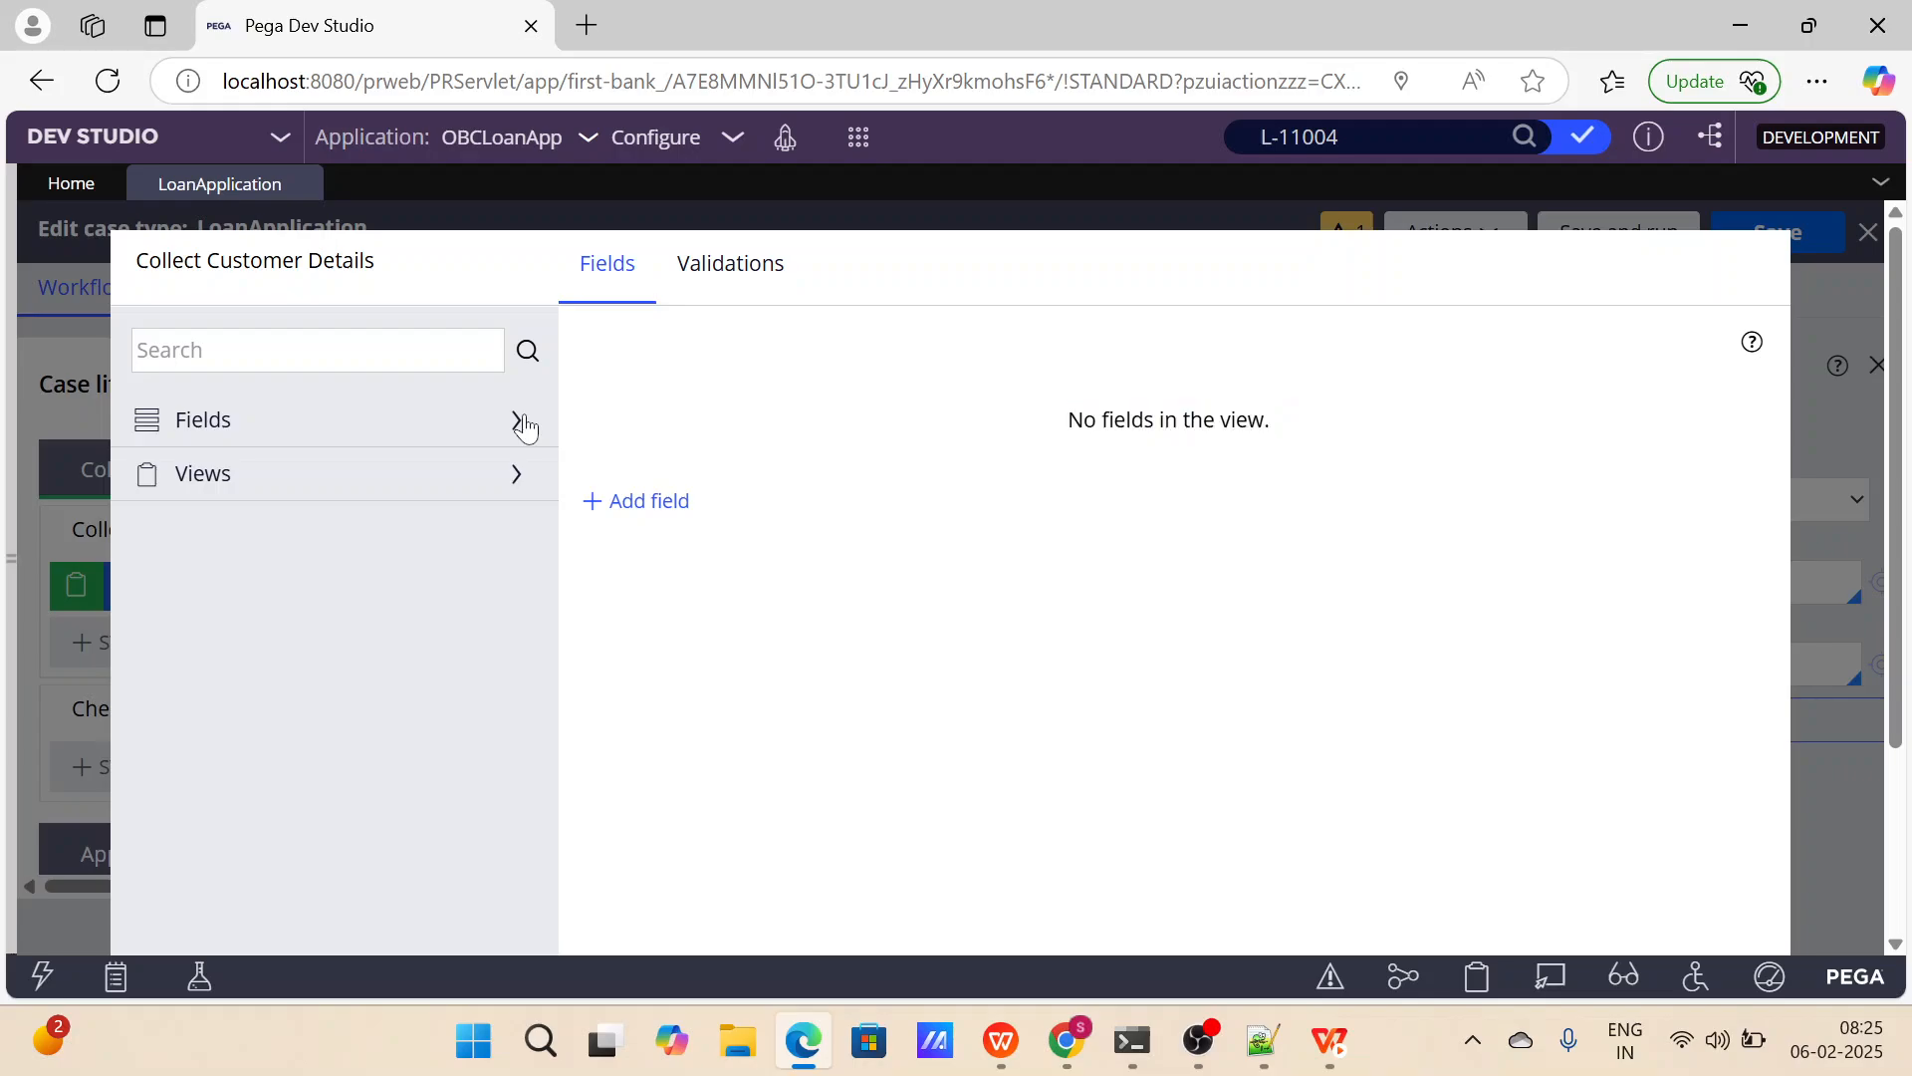
scroll(381, 596, down, 5)
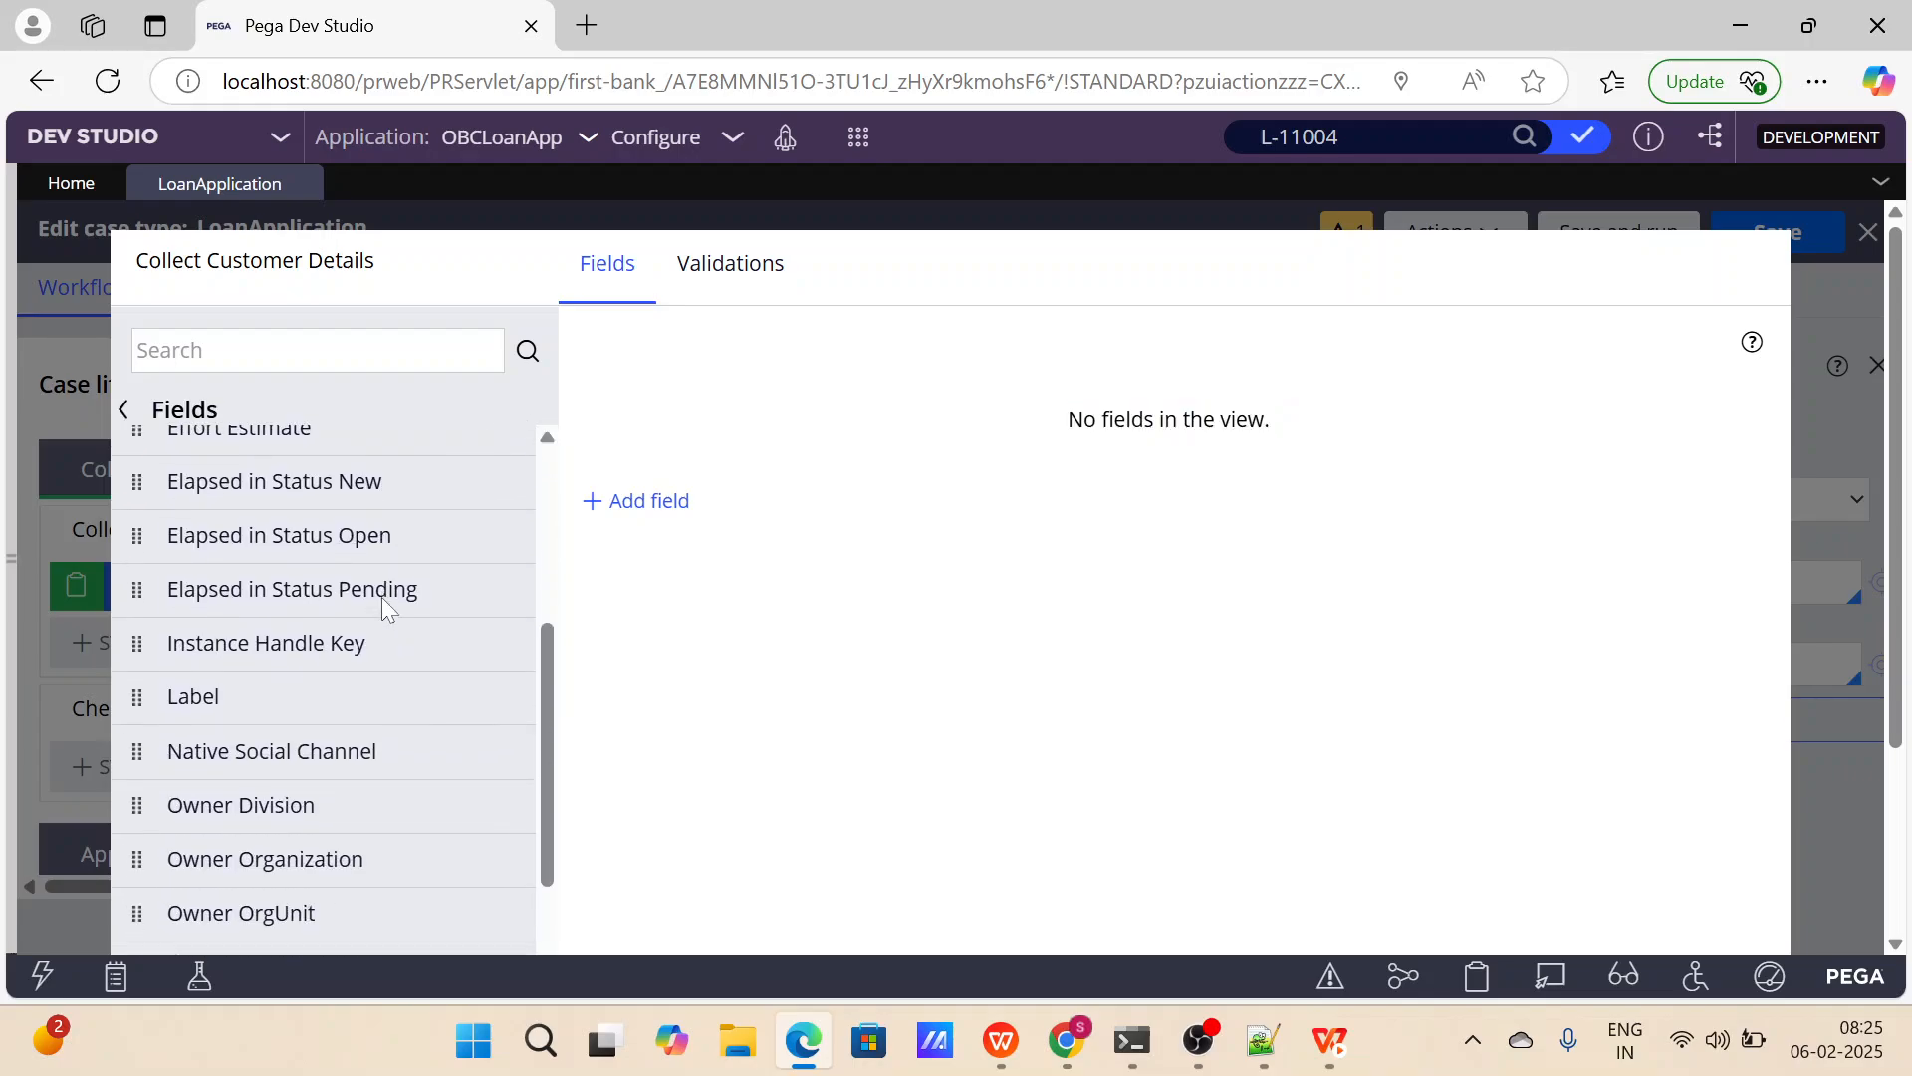
scroll(380, 596, down, 4)
scroll(381, 595, up, 10)
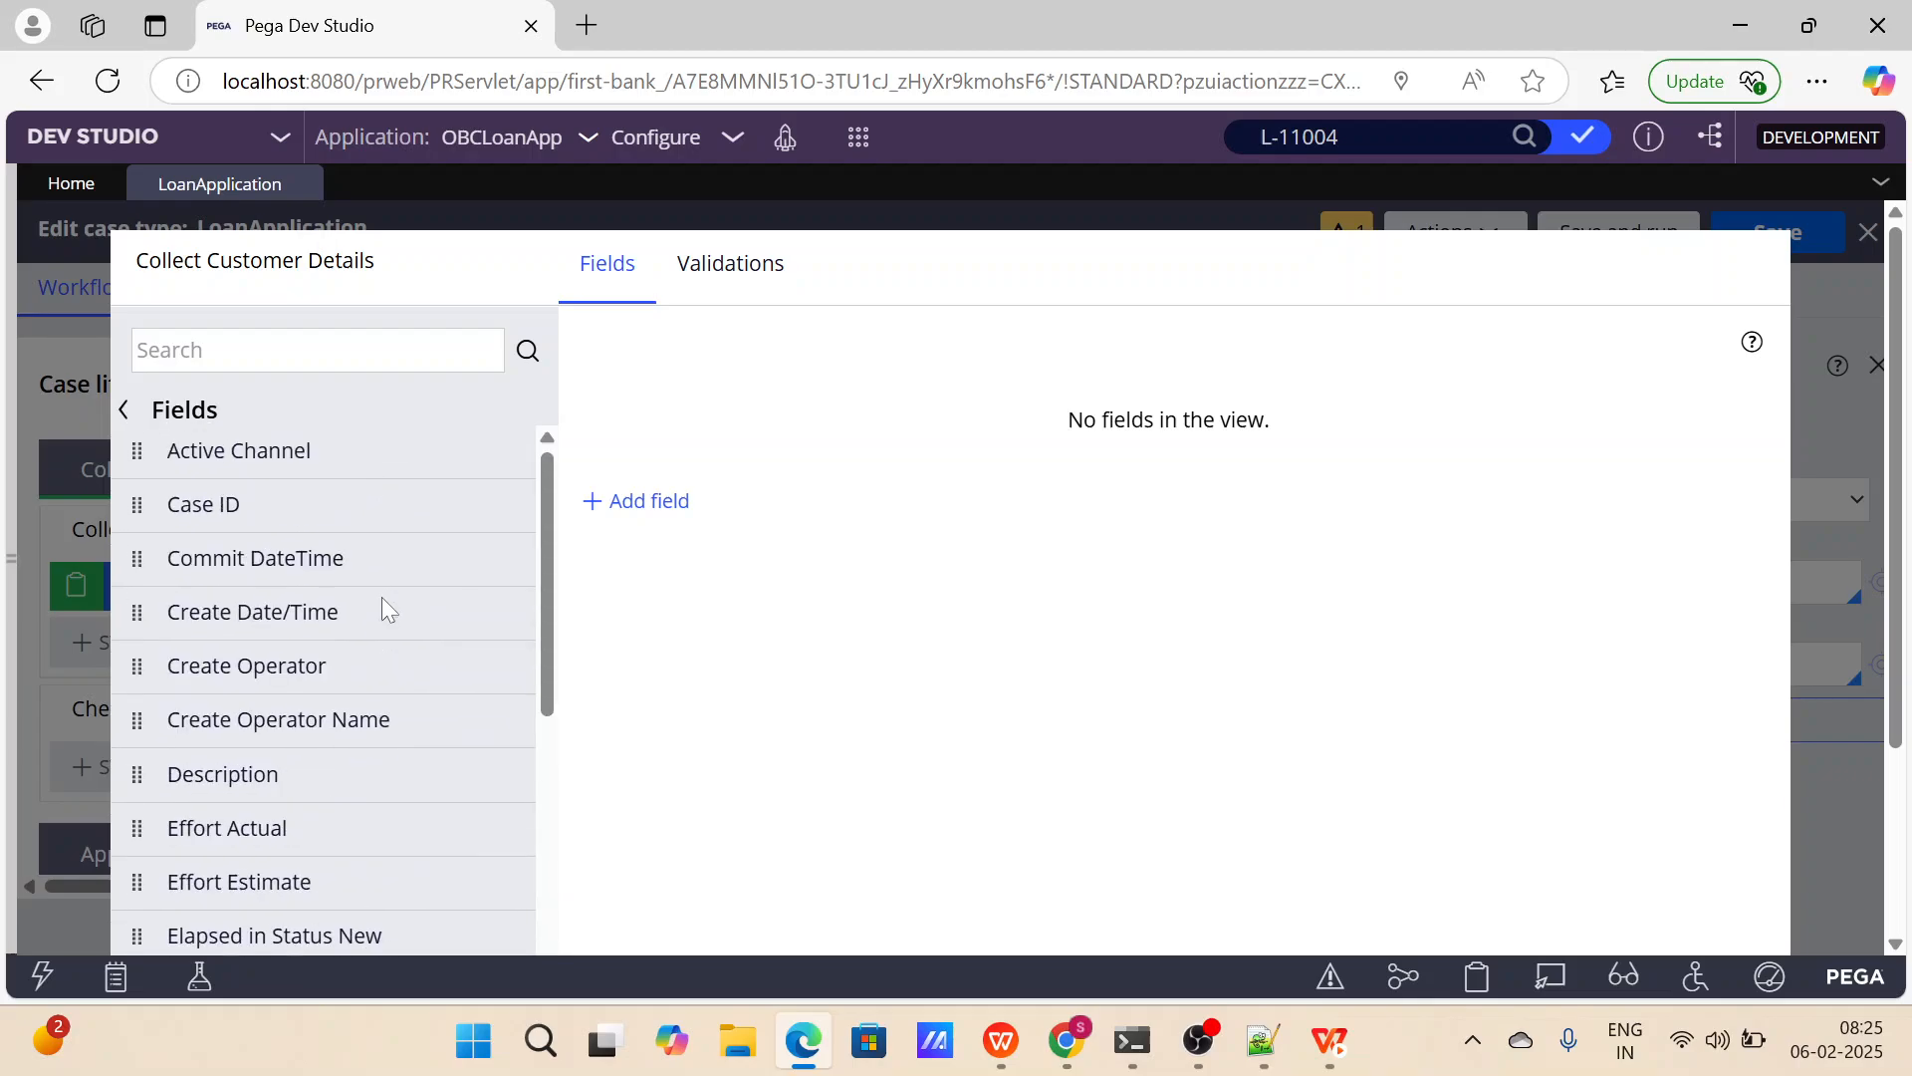
click(493, 669)
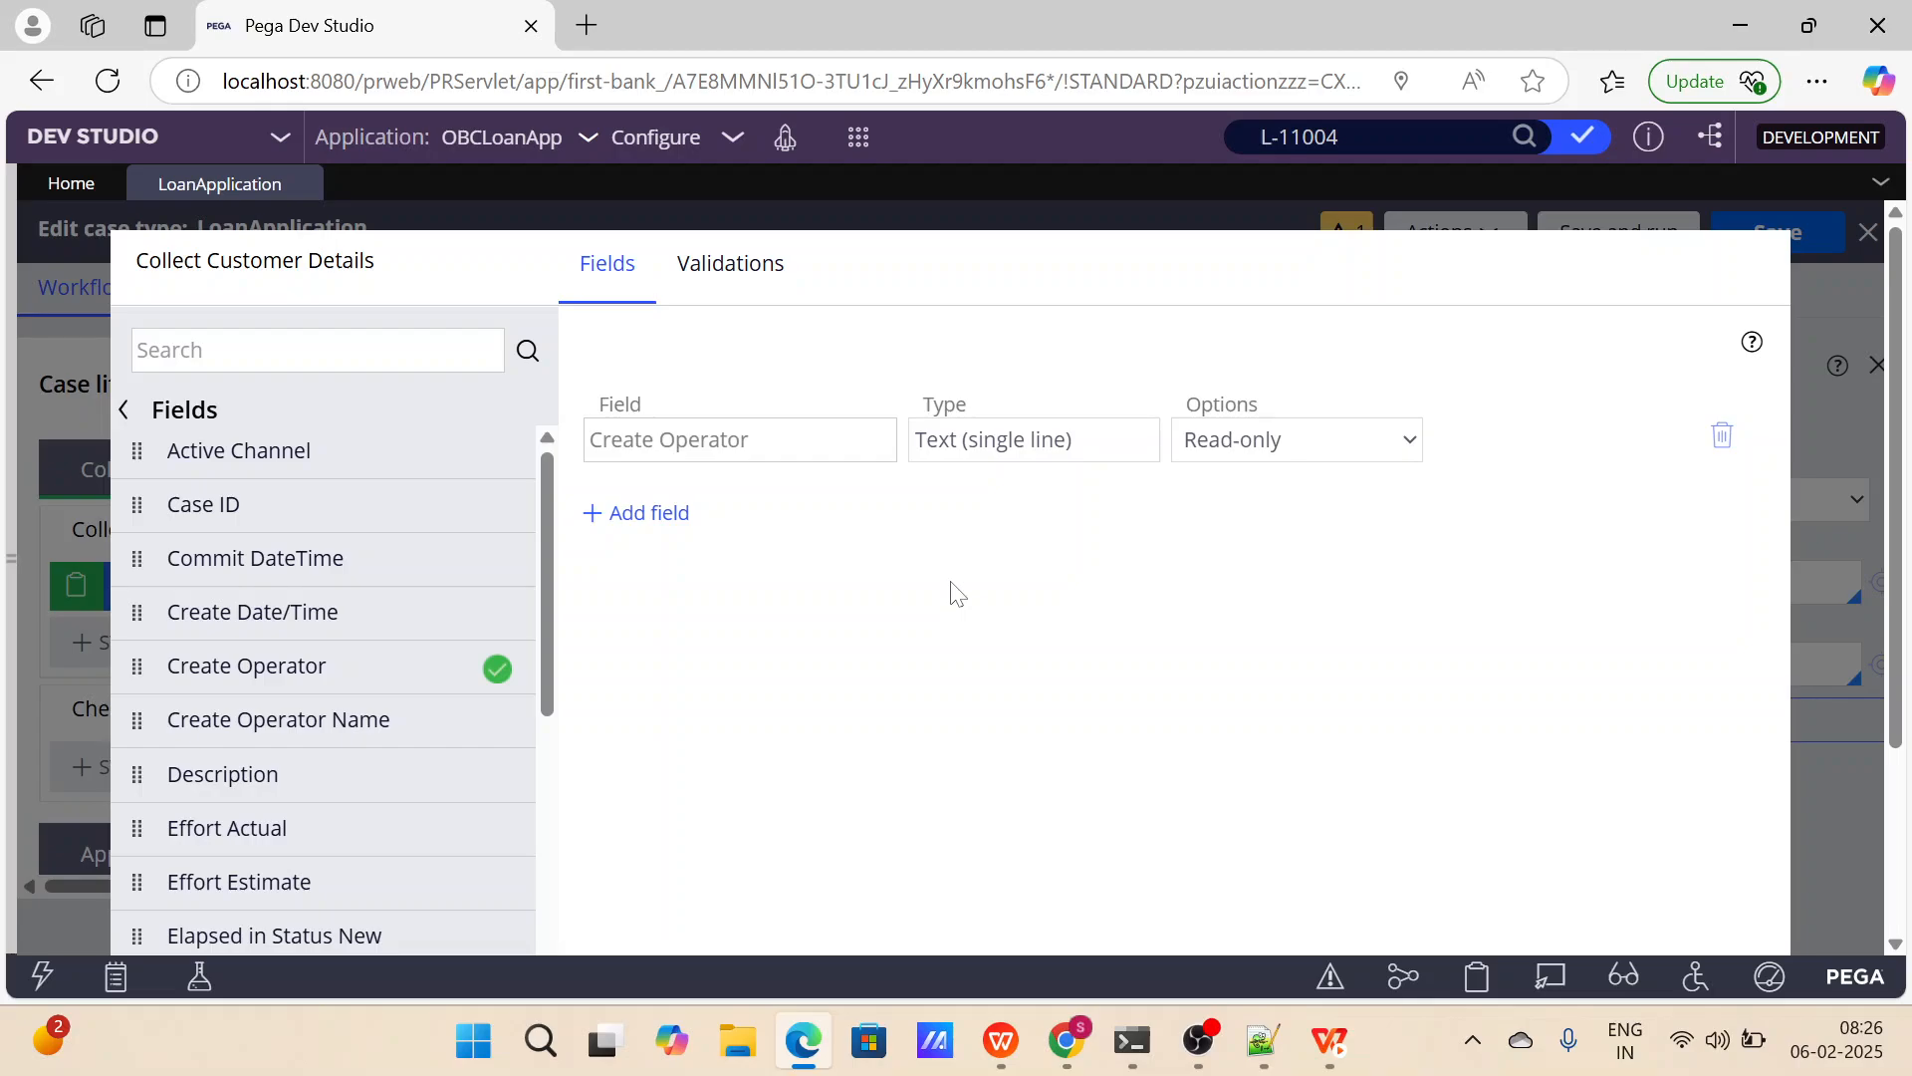
Add the existing Description field to the Collect Customer Details view and submit the view.
scroll(956, 594, down, 2)
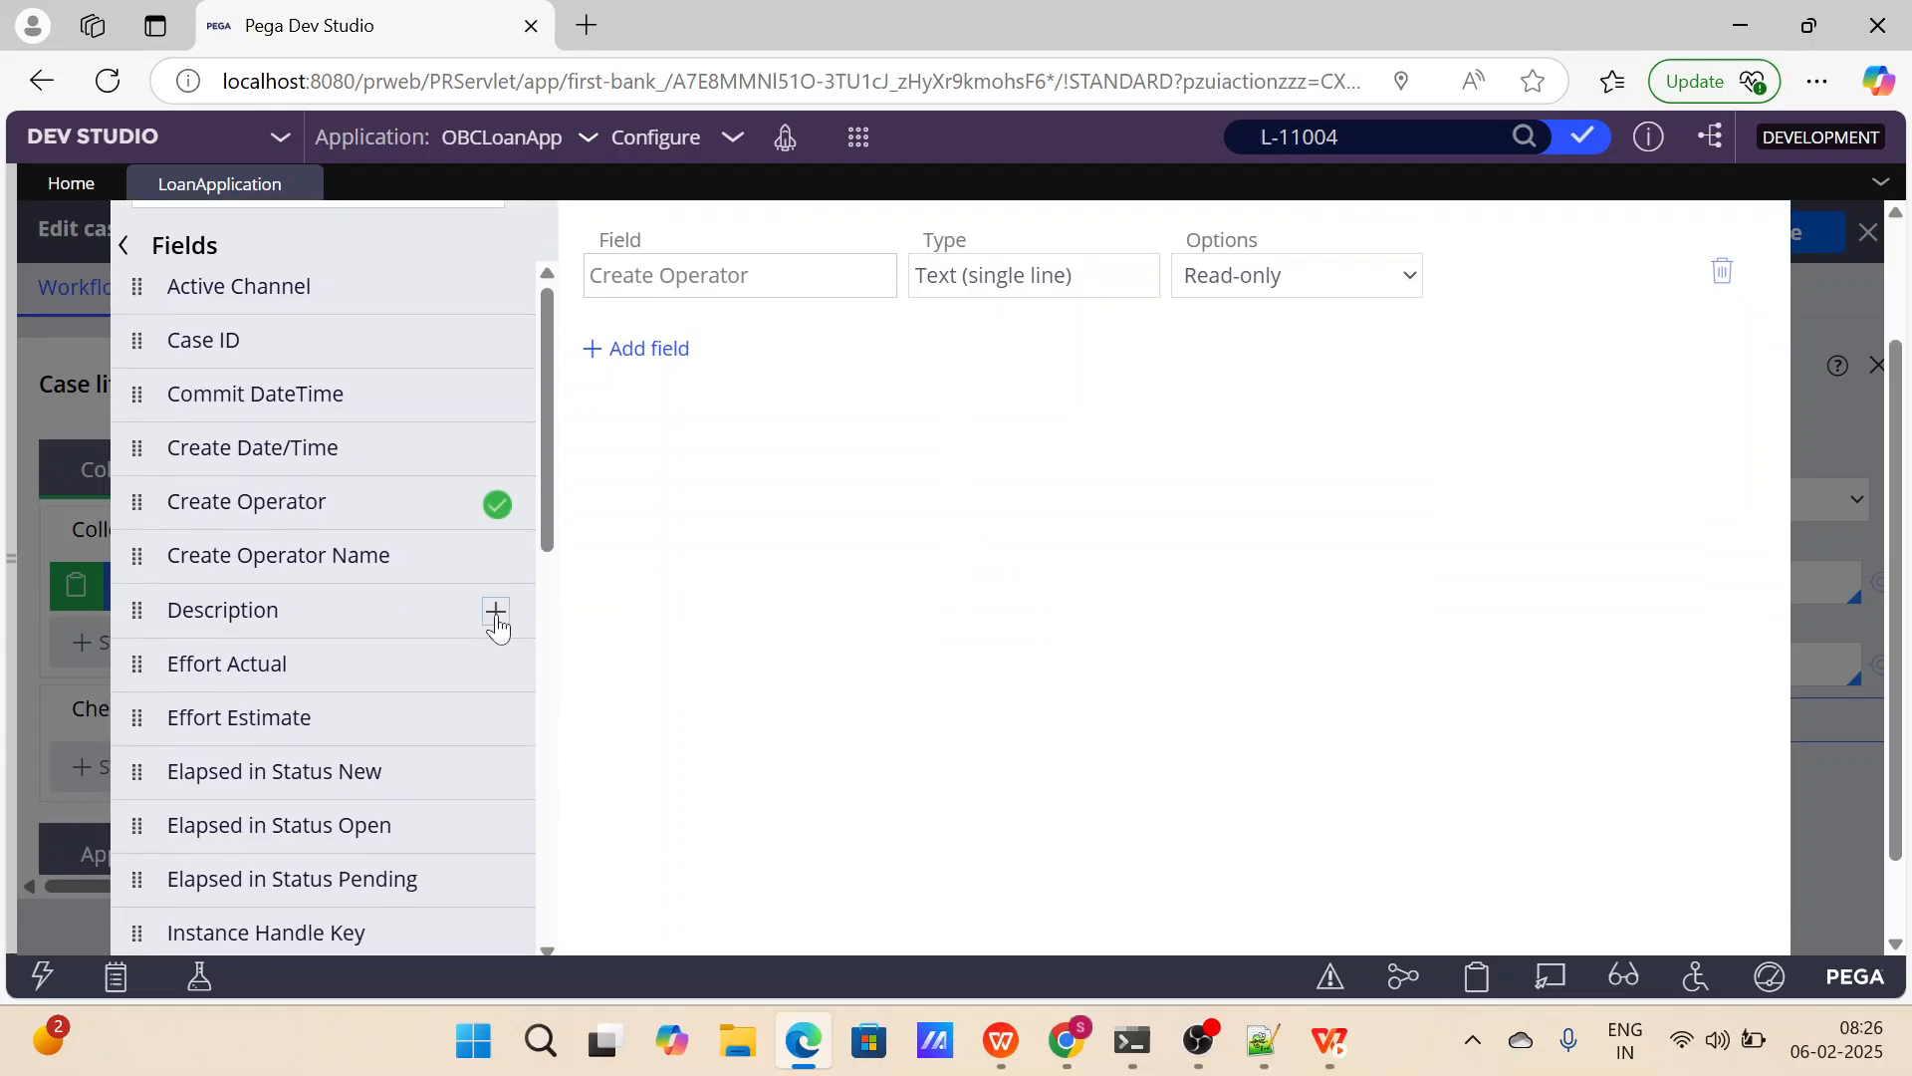
click(496, 612)
scroll(358, 654, down, 4)
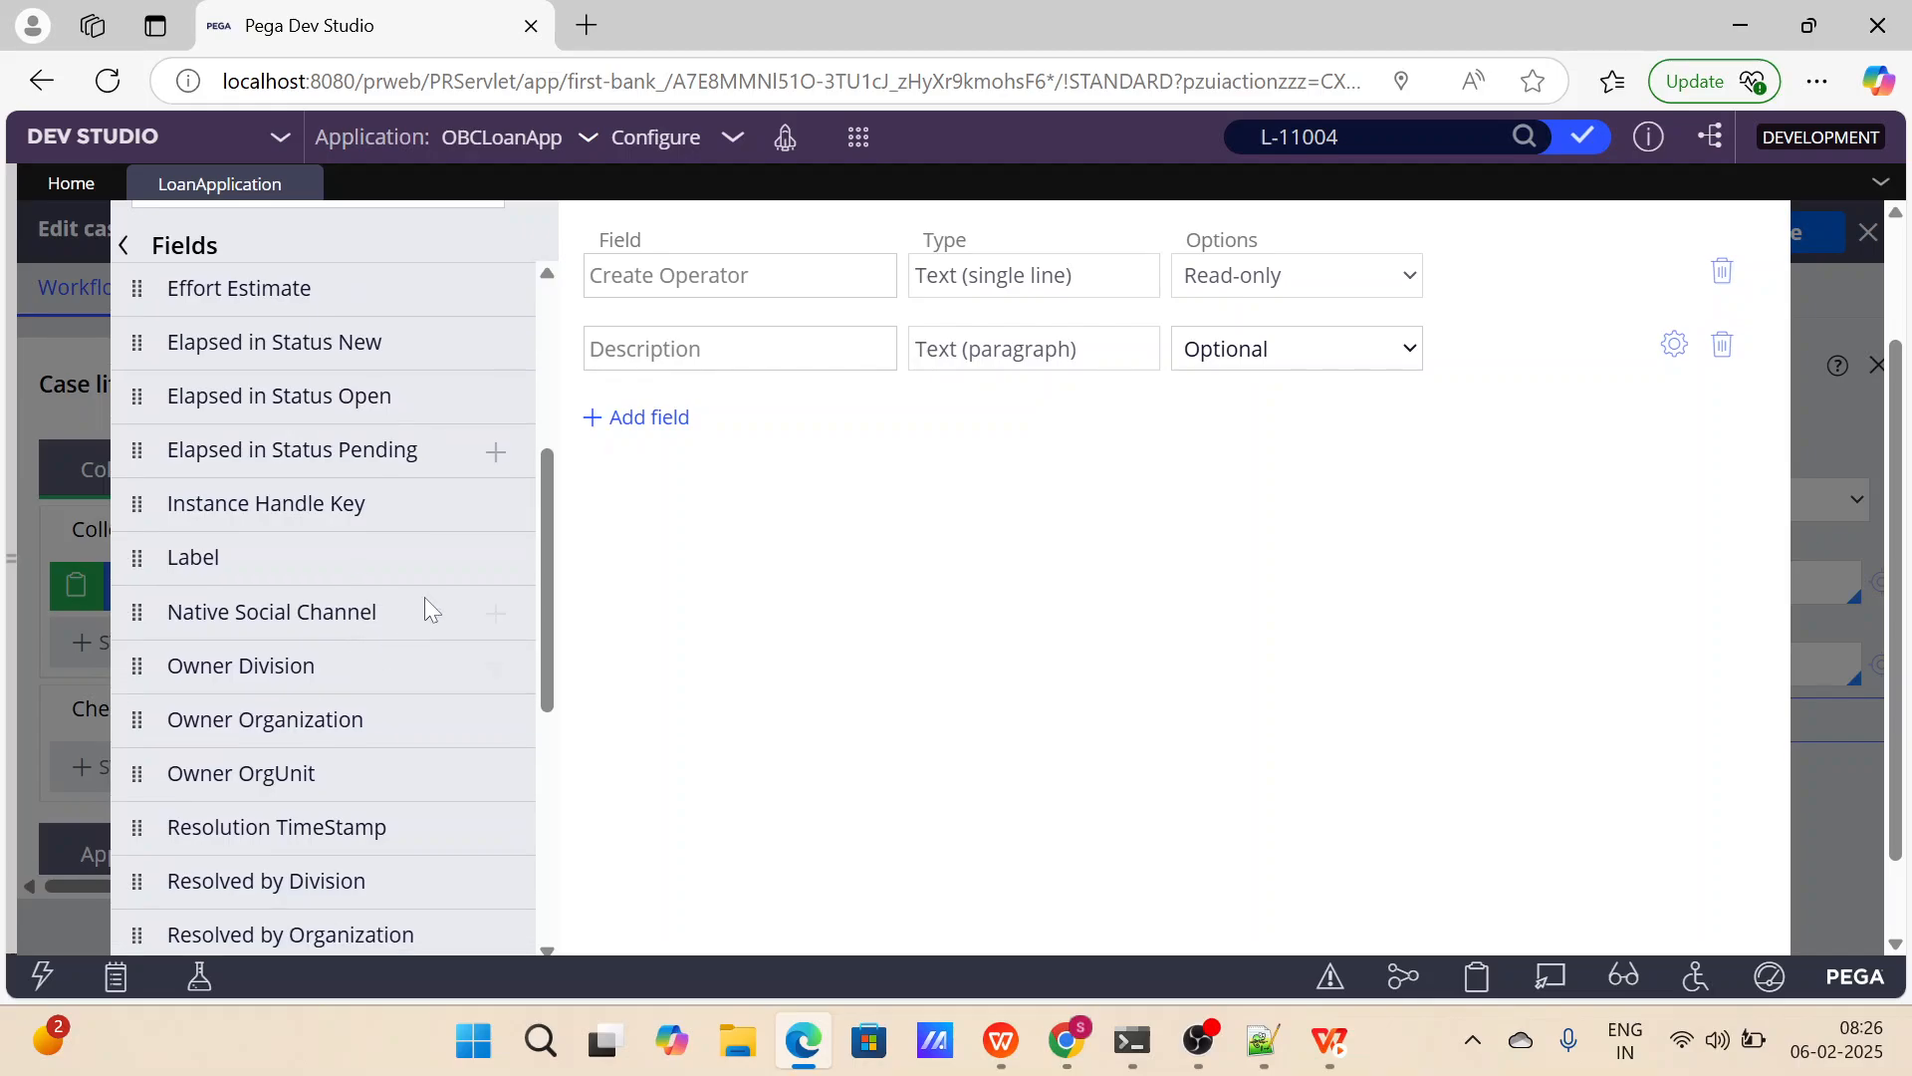
scroll(426, 600, down, 5)
scroll(939, 601, down, 2)
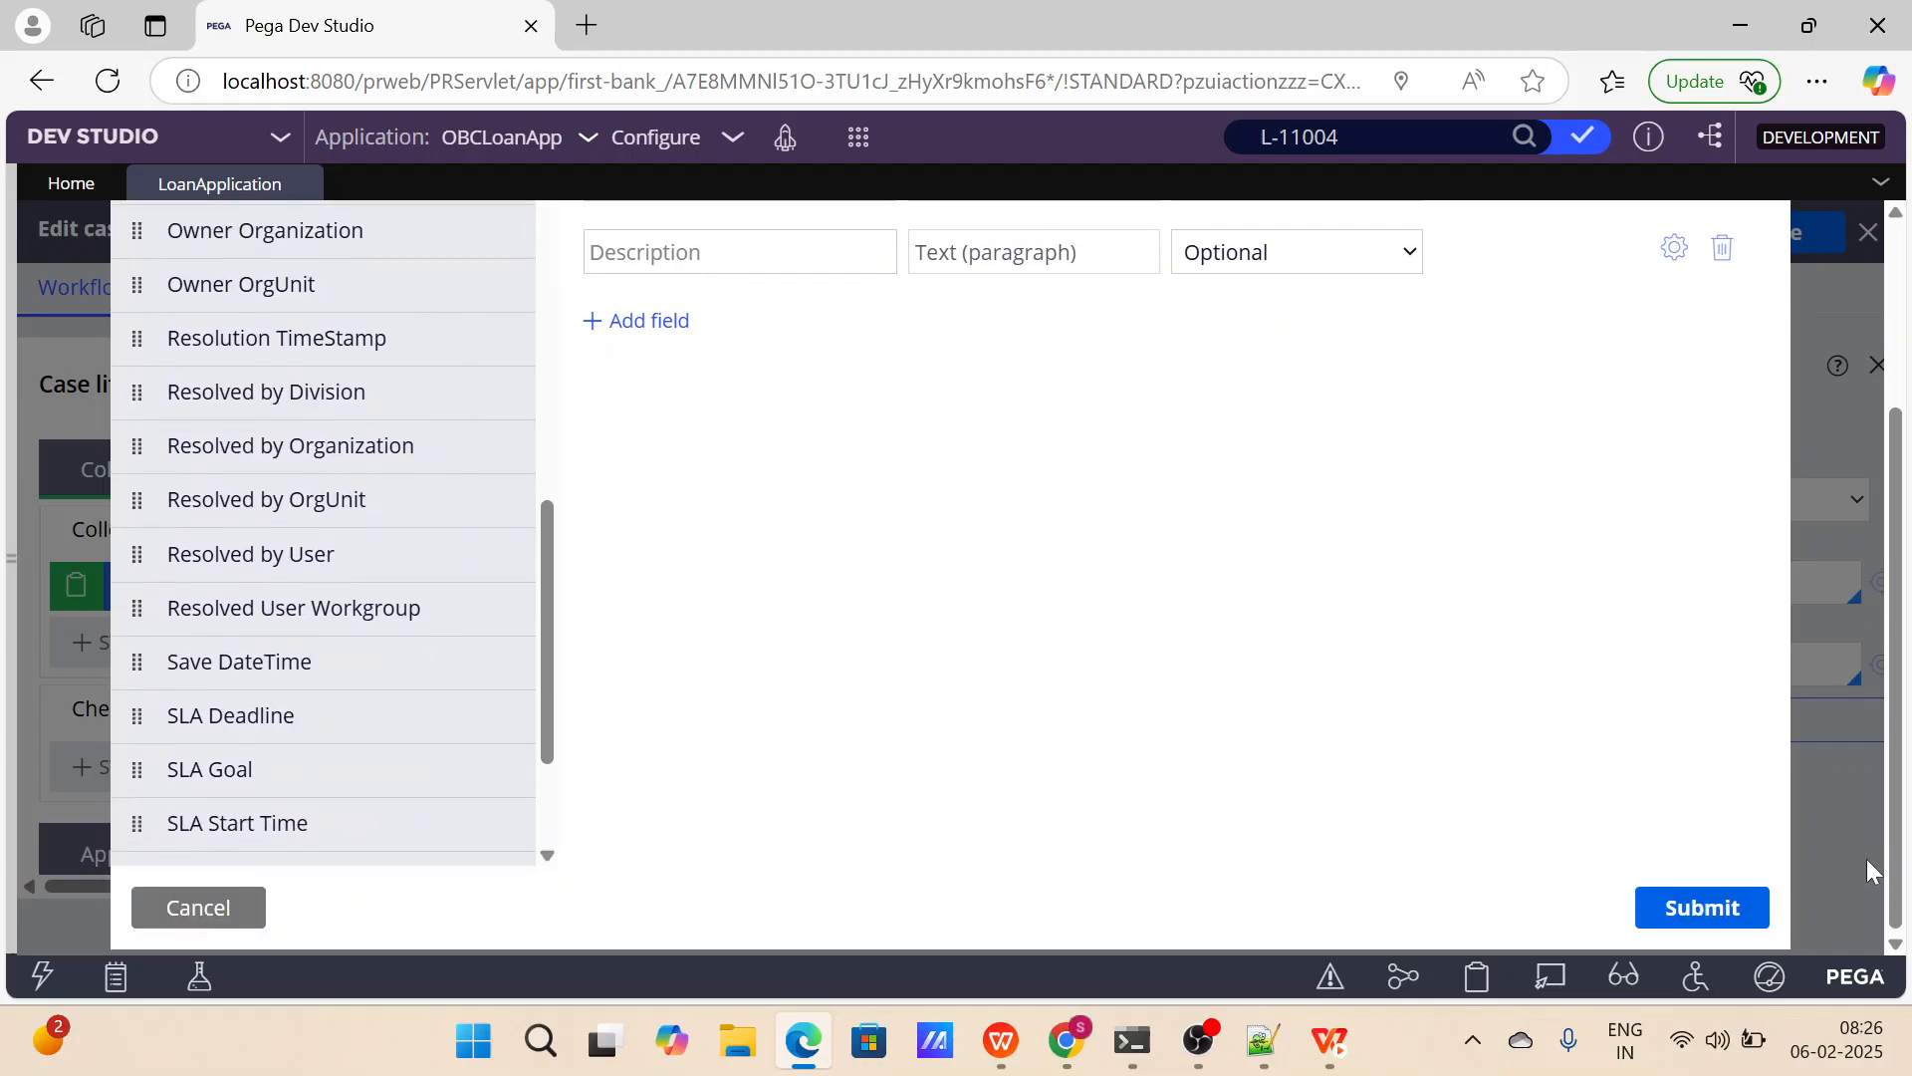
click(1738, 908)
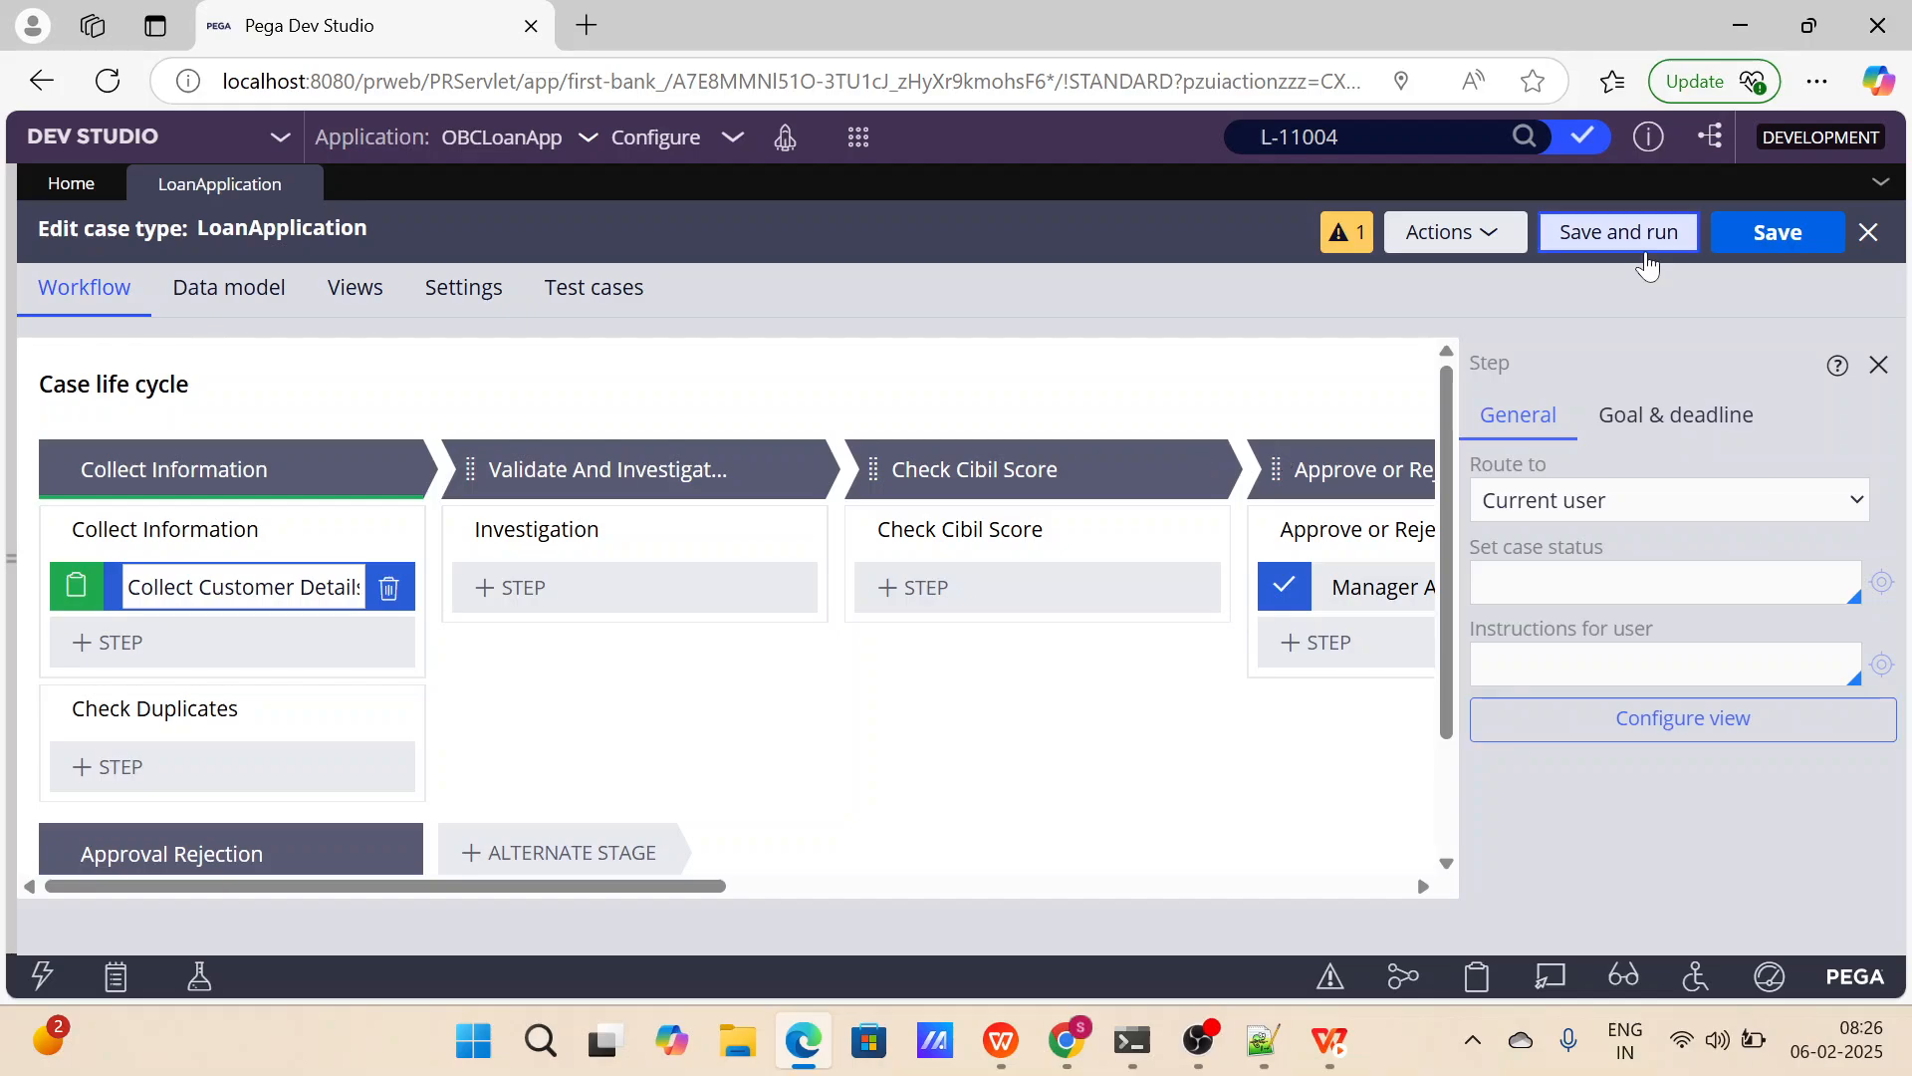
Save and run the LoanApplication case type, checking the Create Operator and Description fields in the new case.
click(1644, 247)
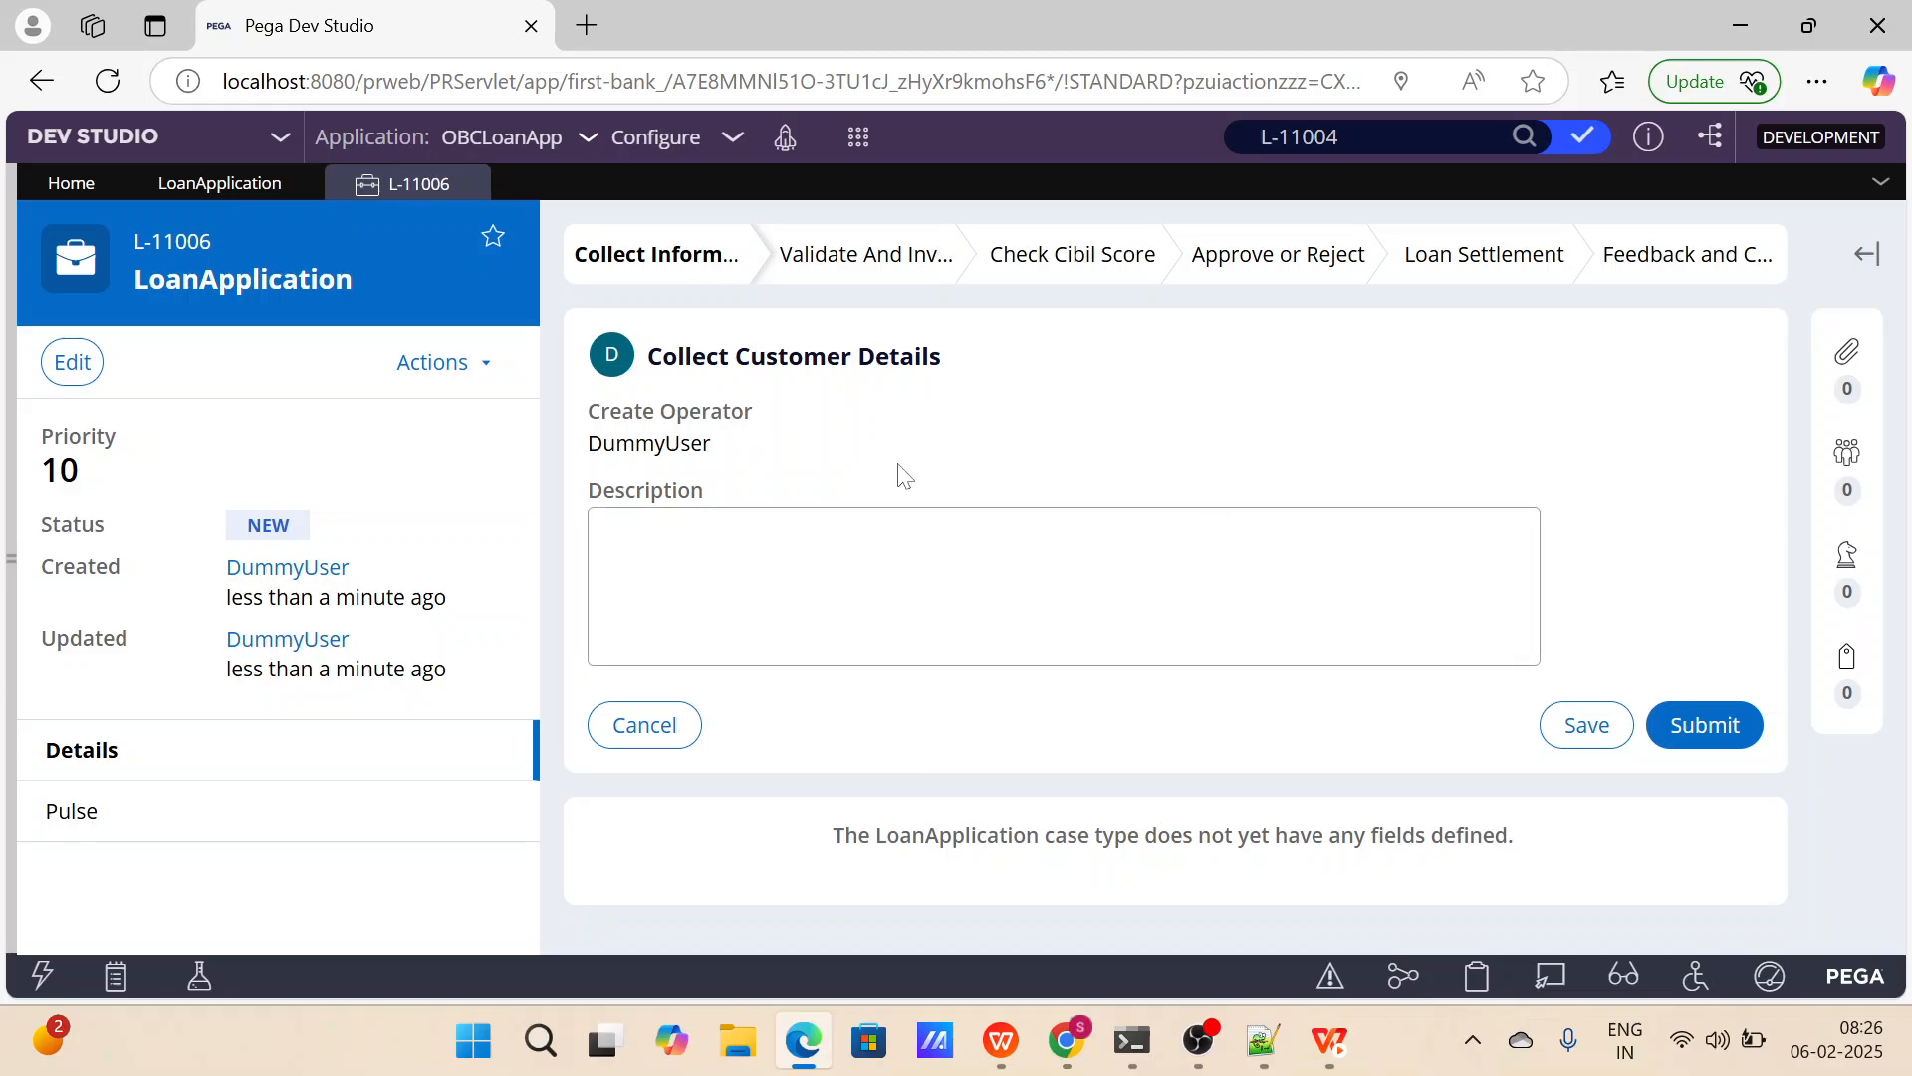
click(854, 563)
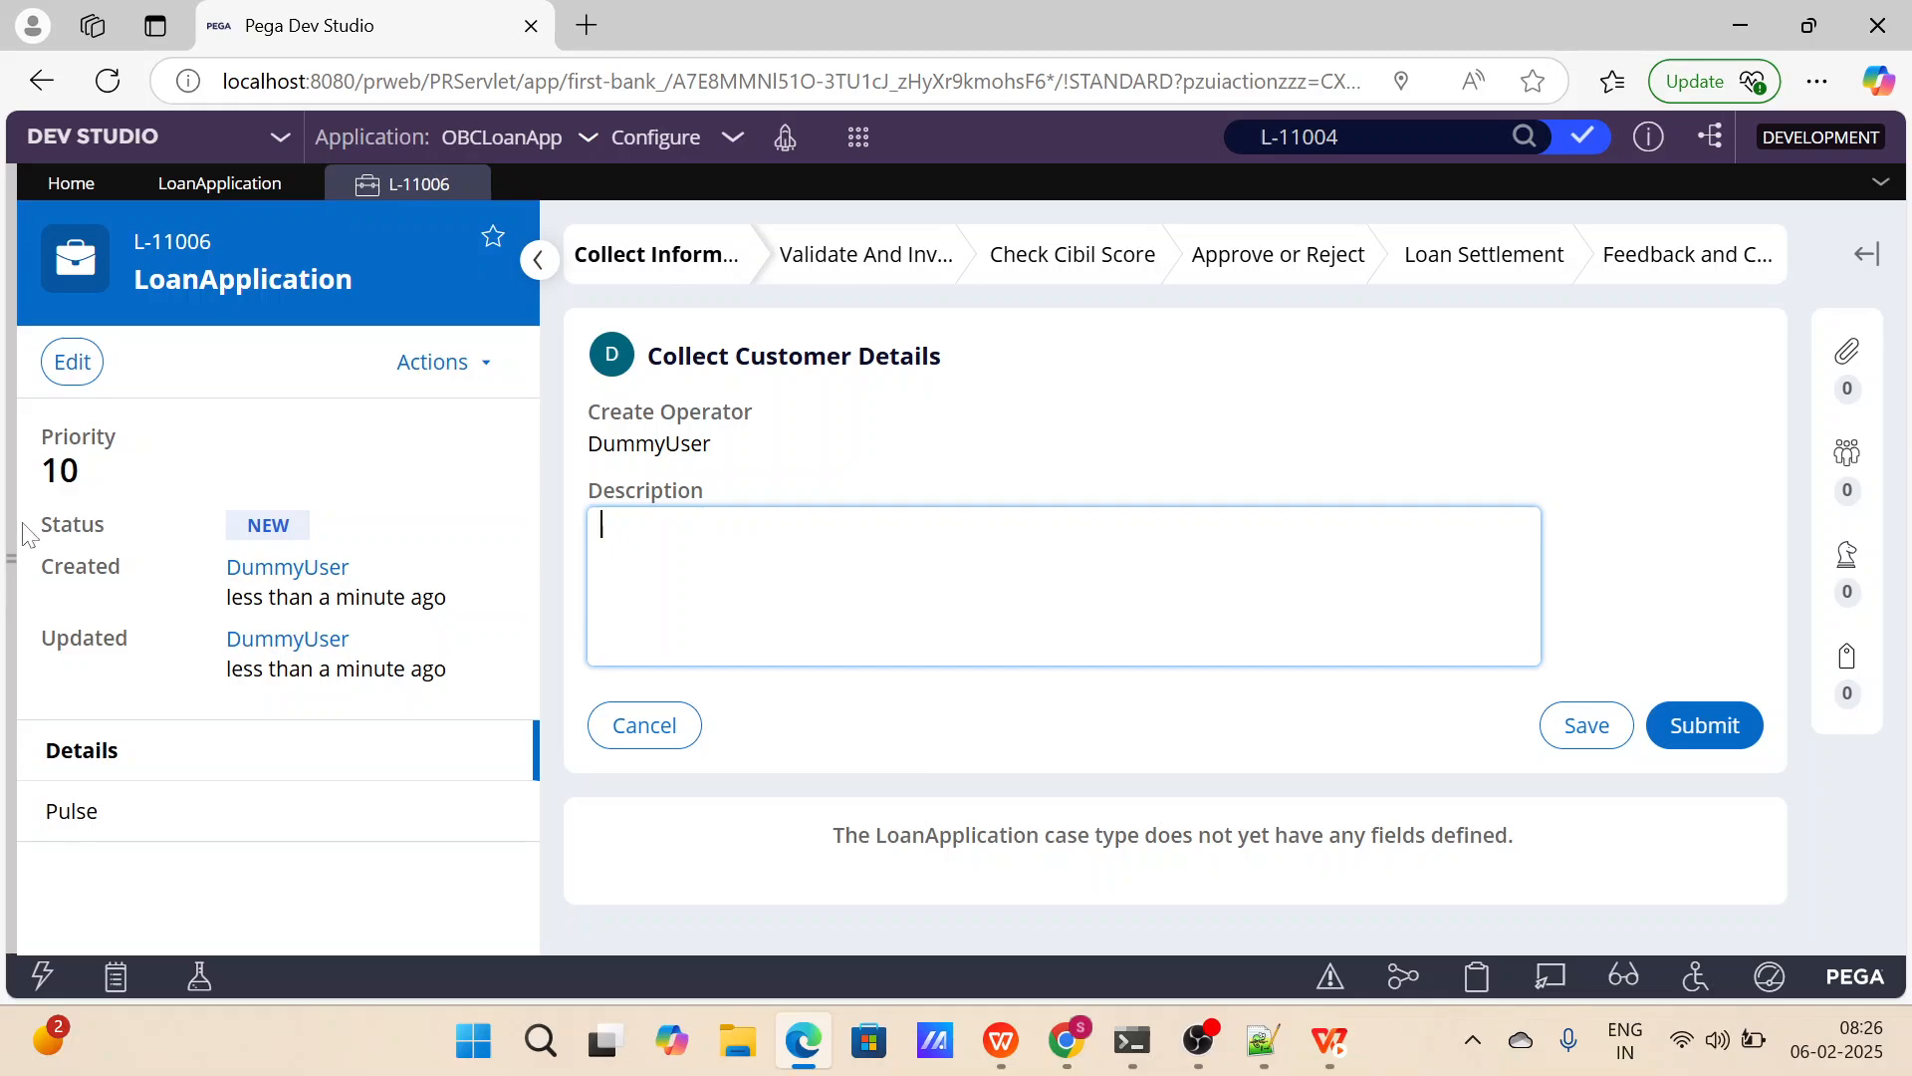
Find the Section rules under the User Interface records and open the CollectCustomerDetails section.
mouse_move(12, 525)
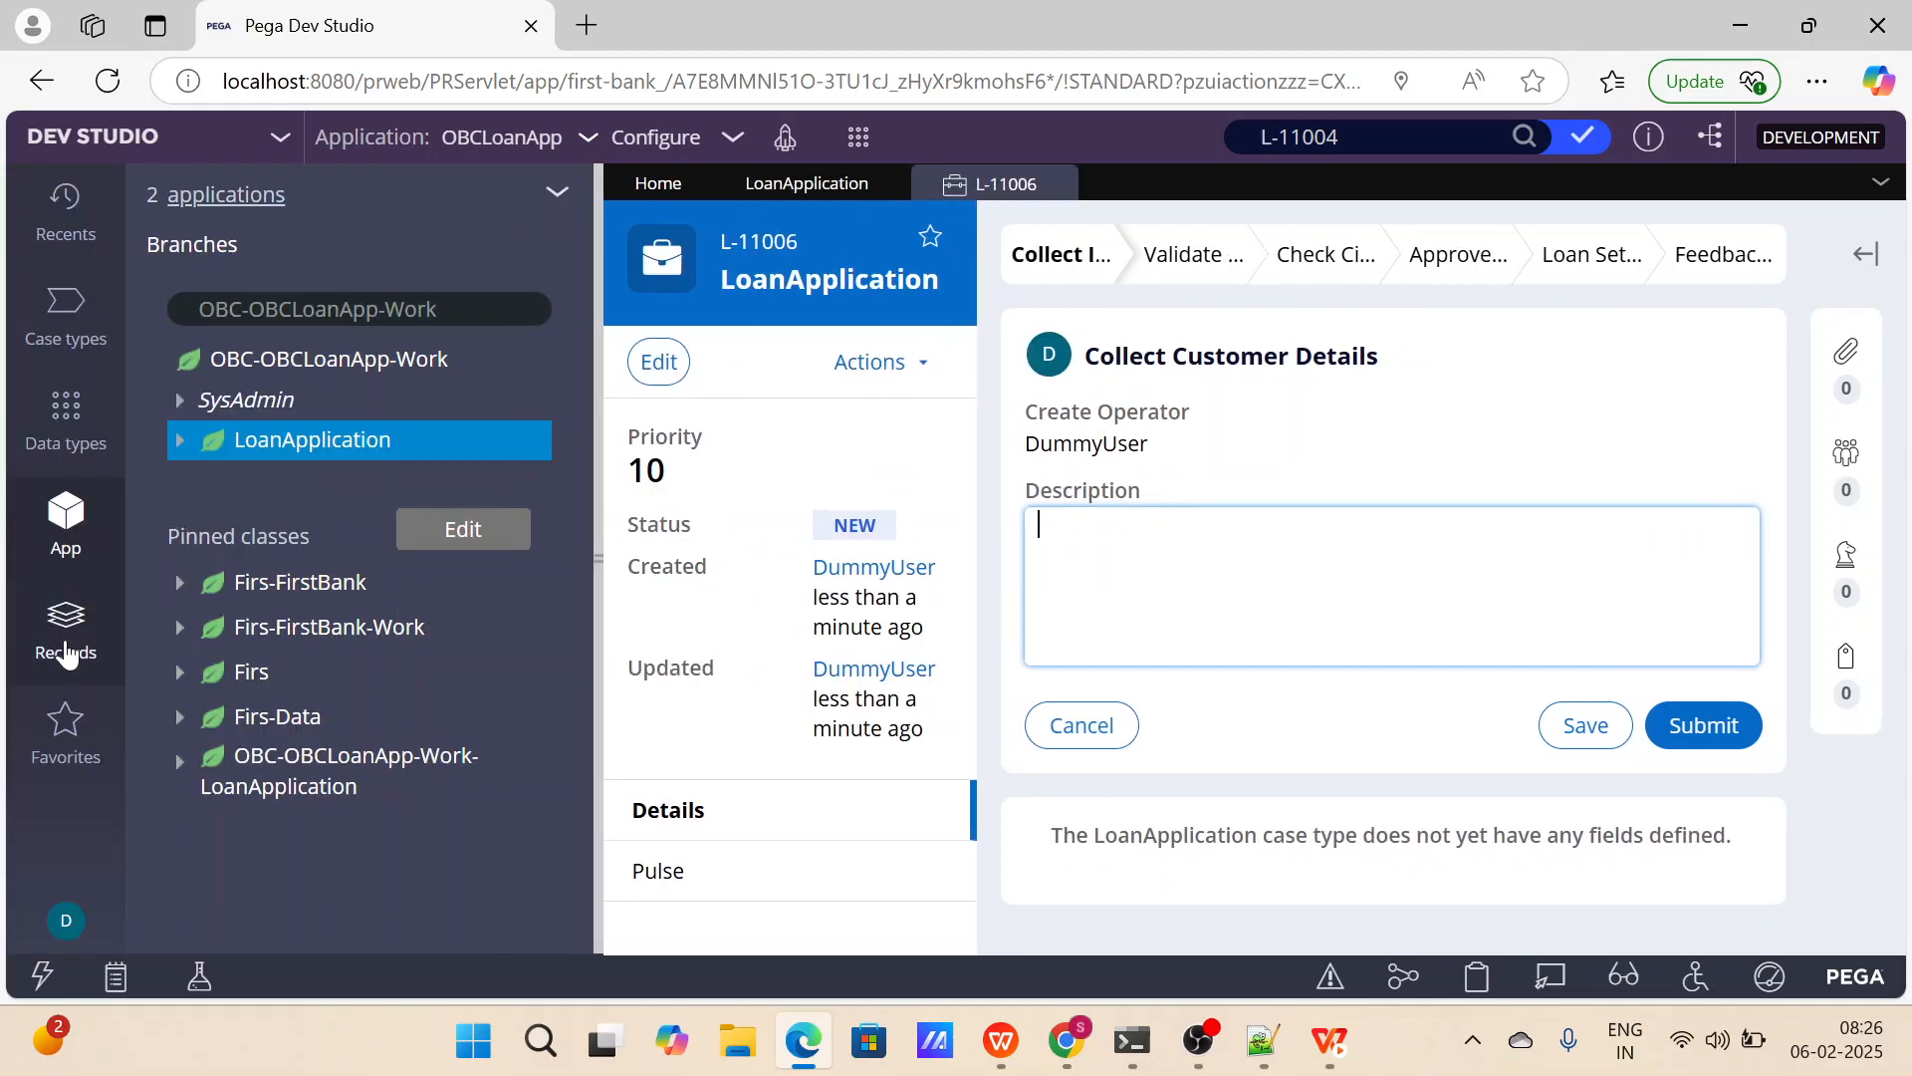
click(64, 645)
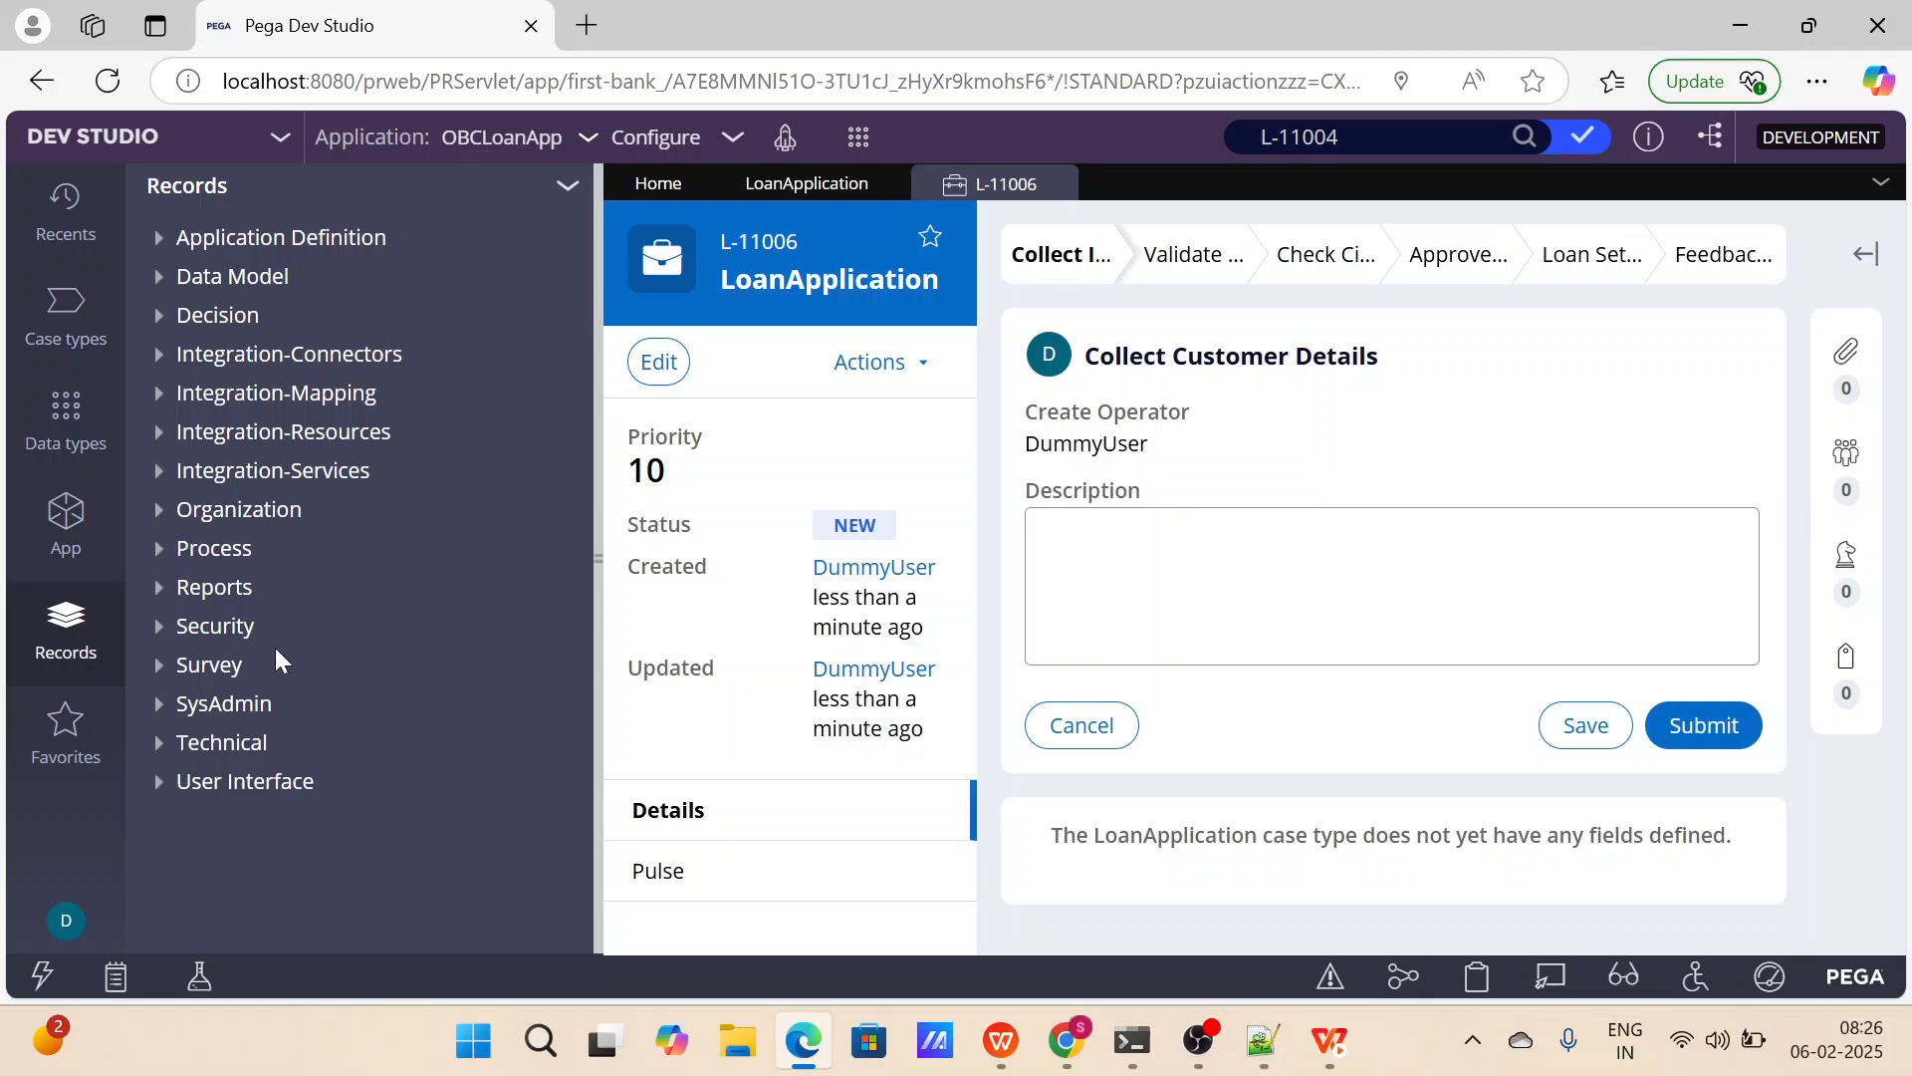
click(160, 781)
scroll(332, 733, down, 2)
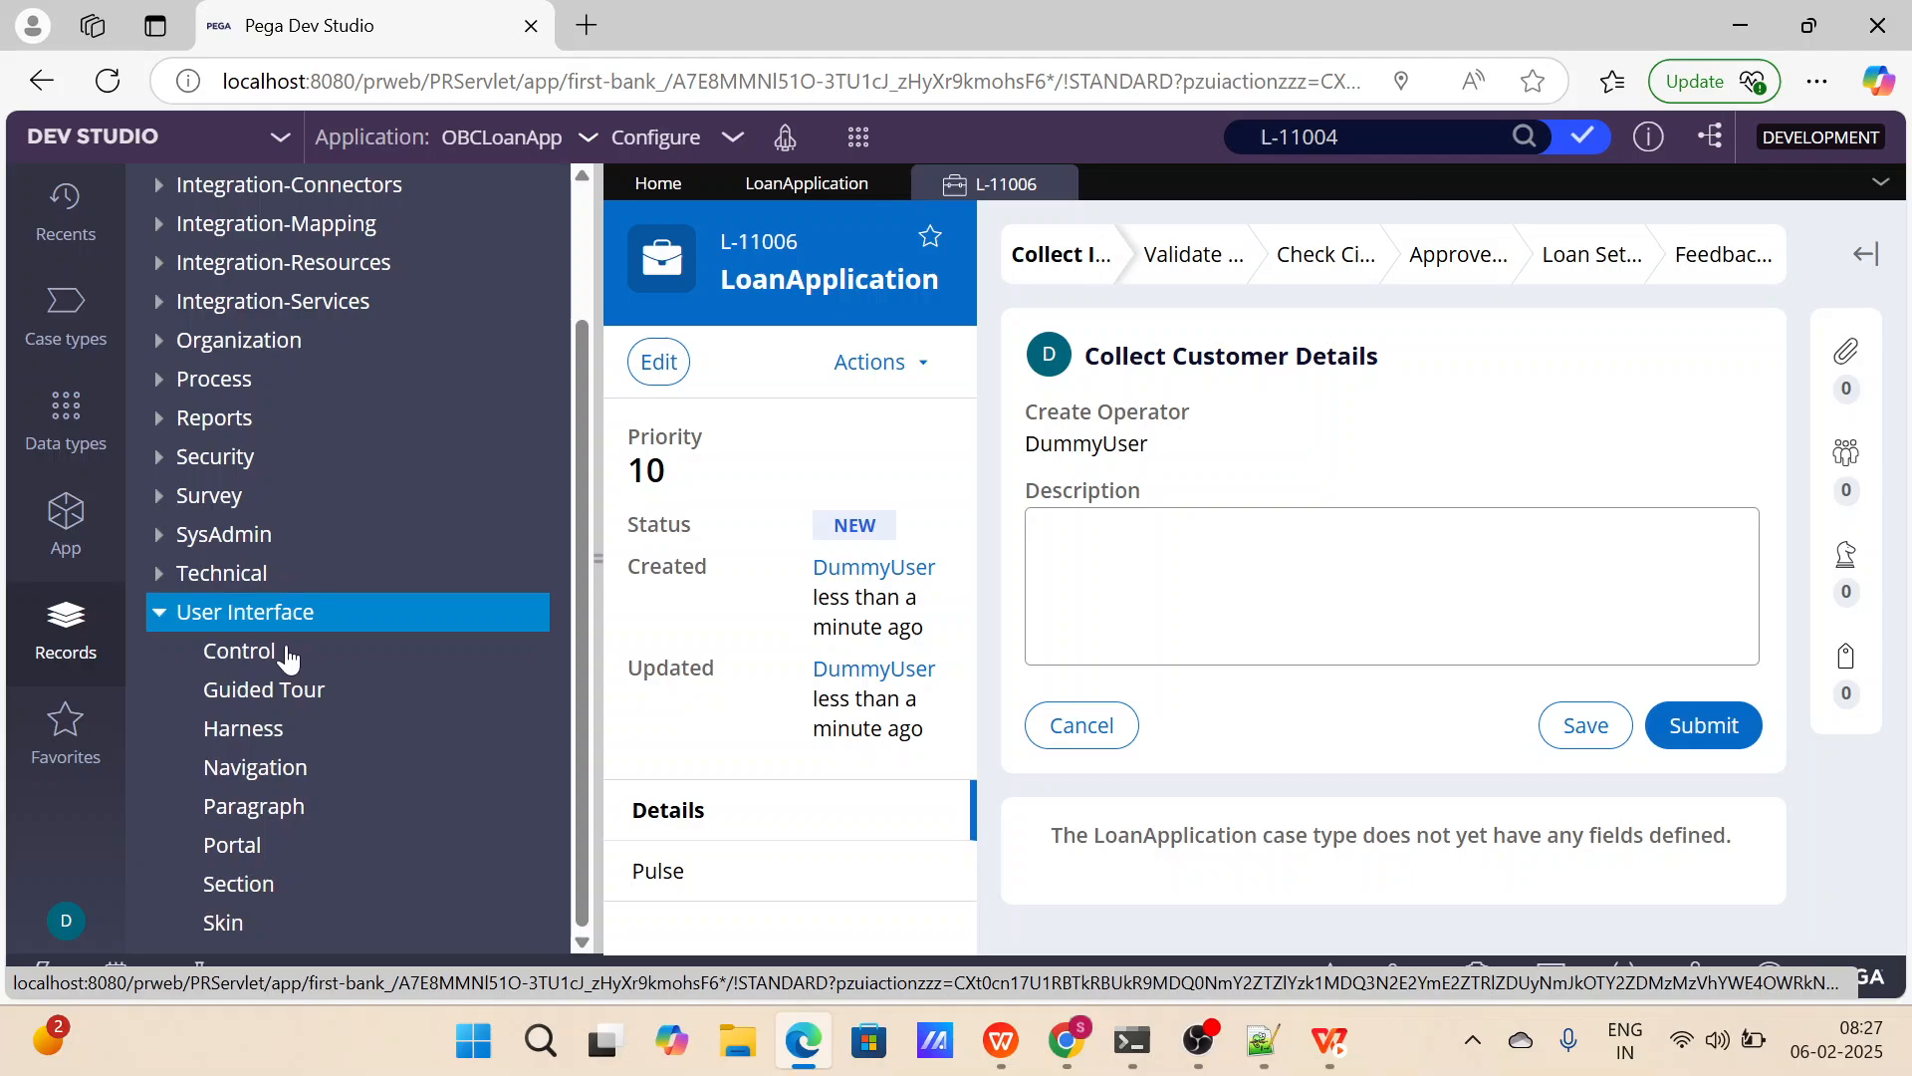
click(239, 884)
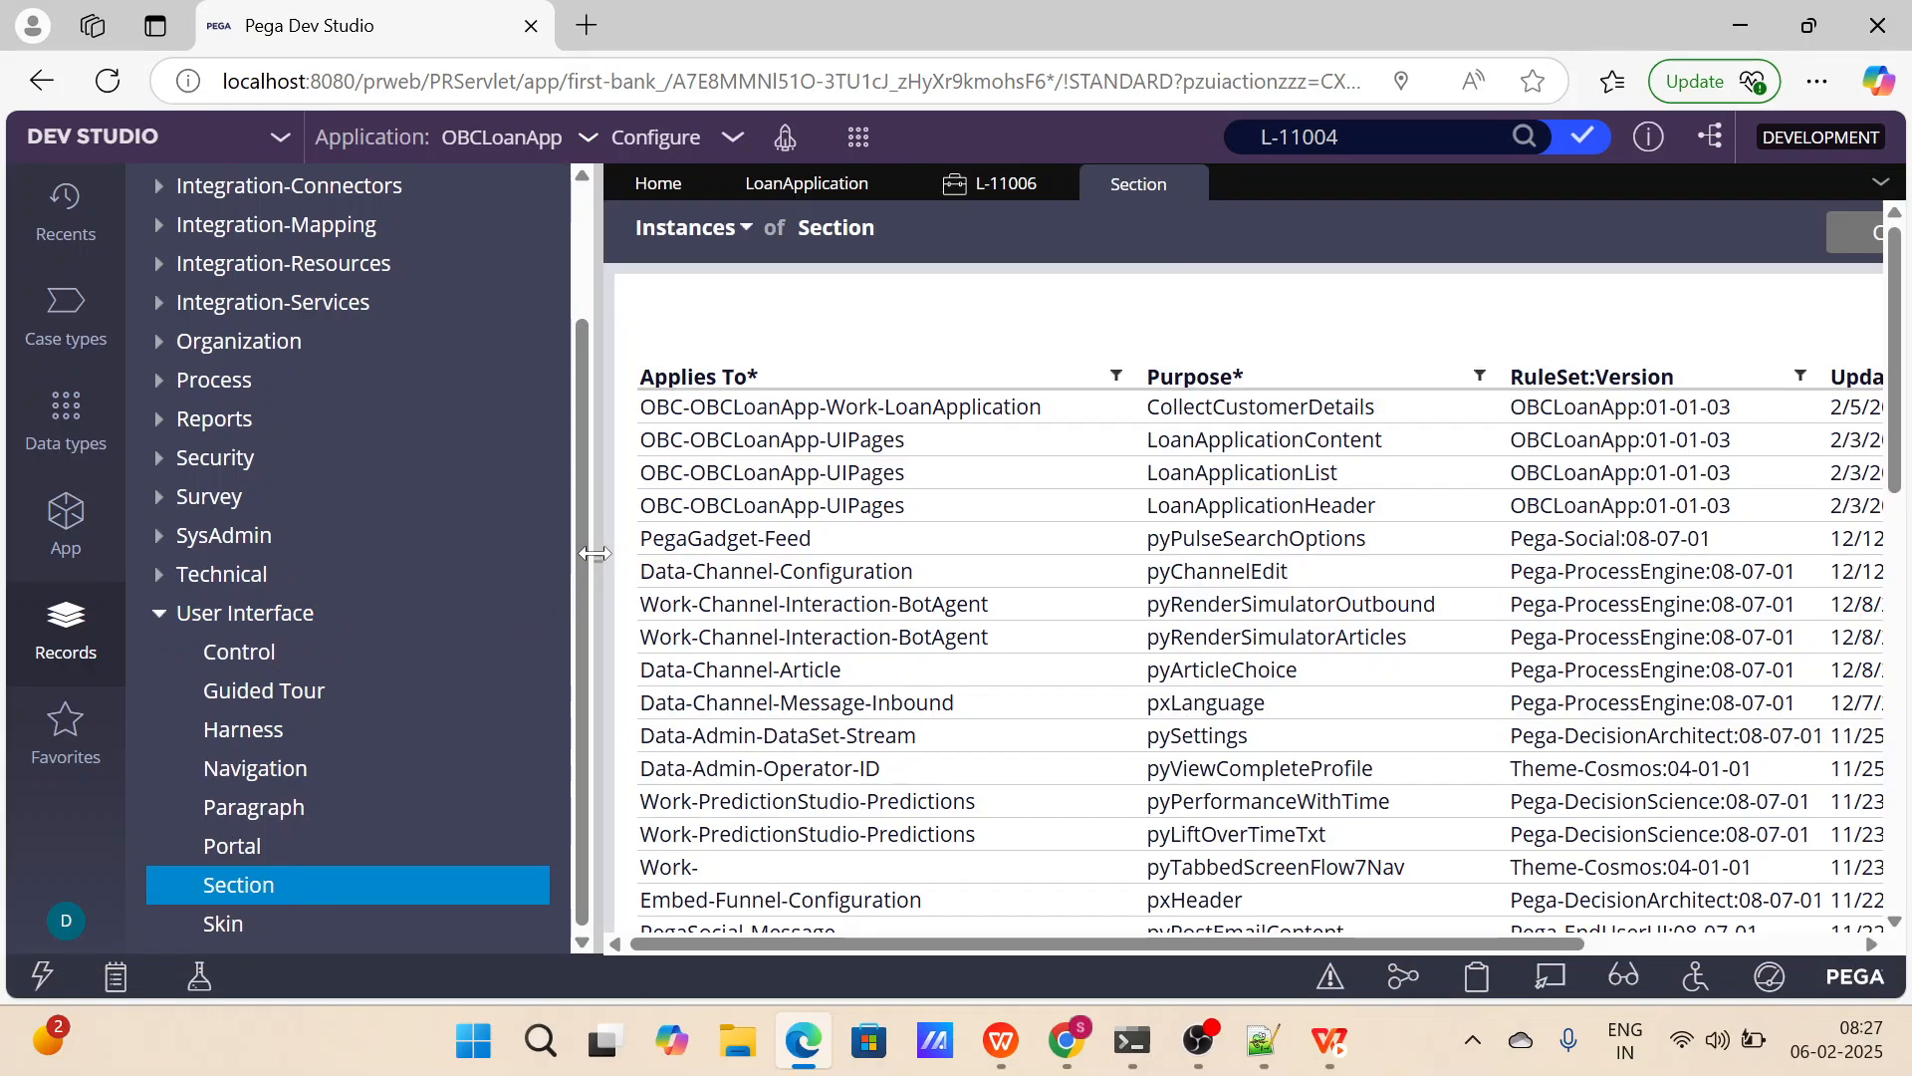
click(594, 555)
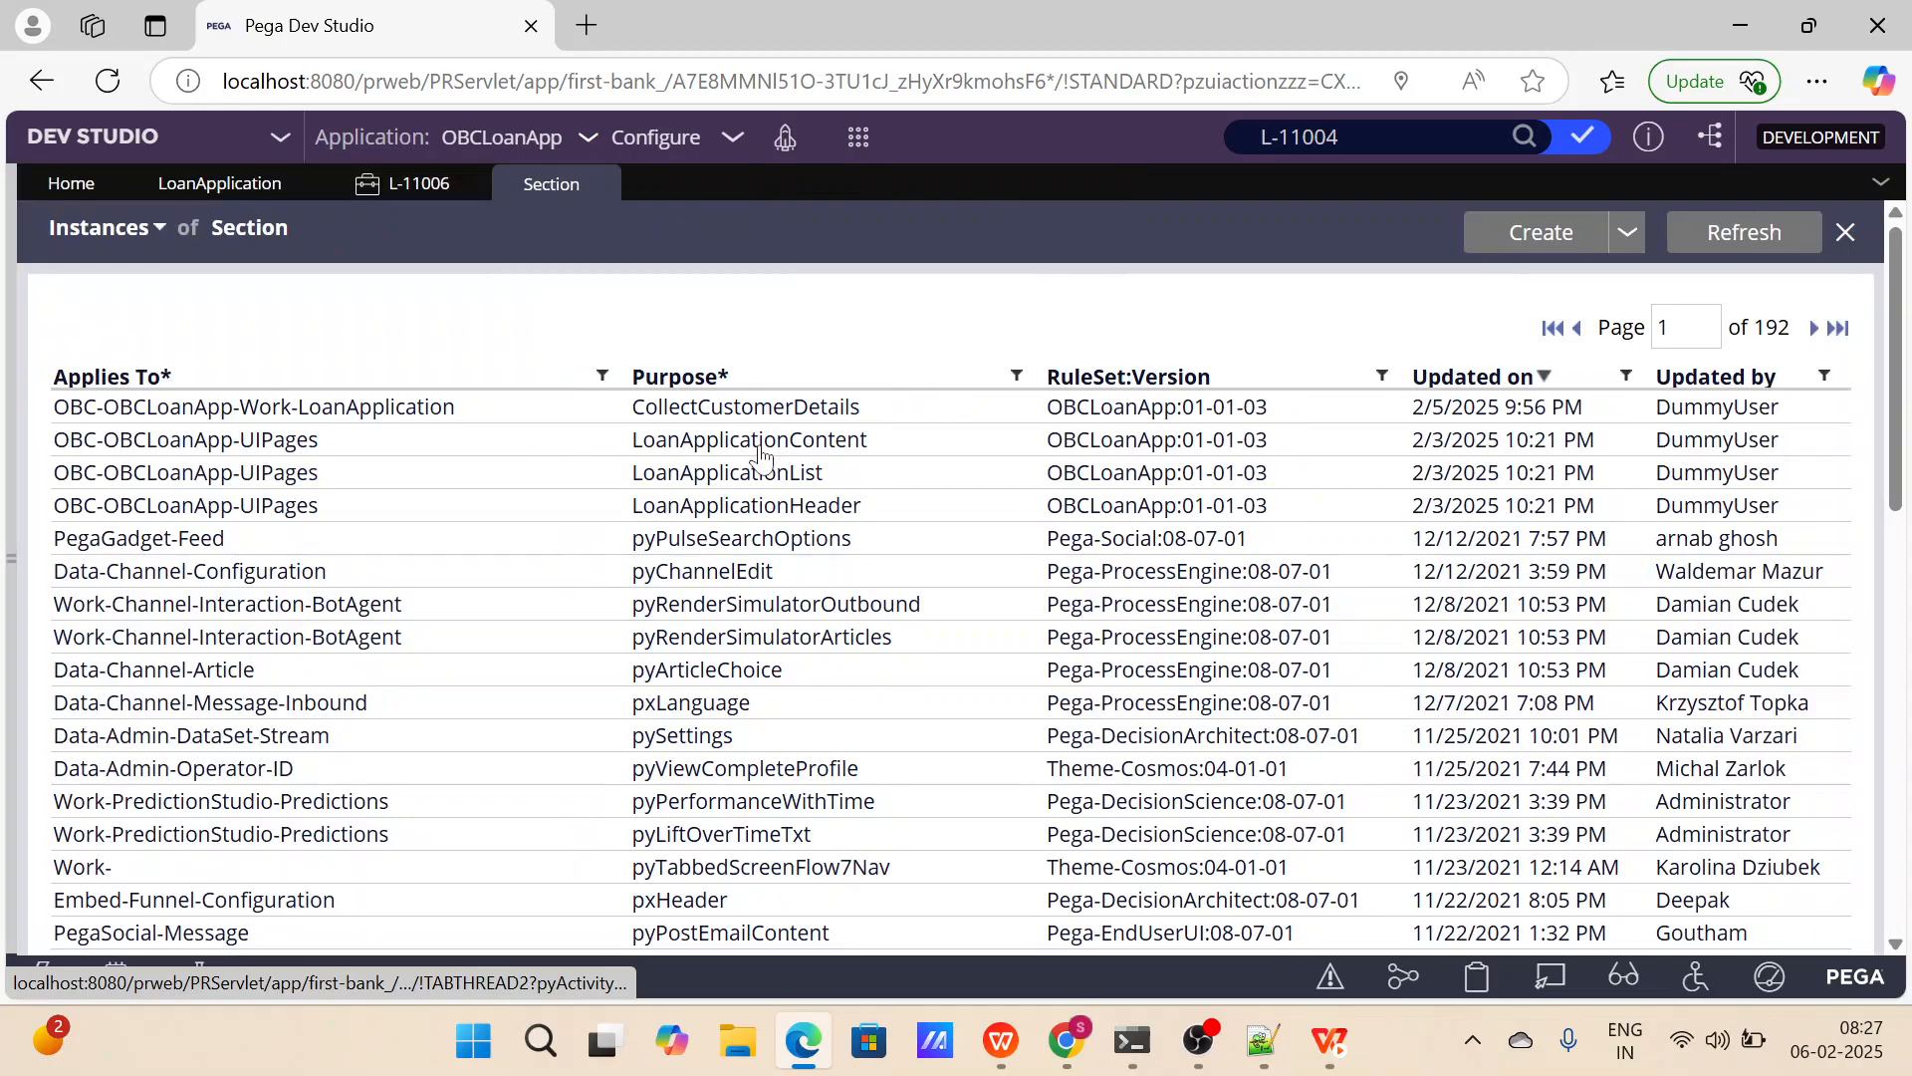
drag(883, 411, 634, 408)
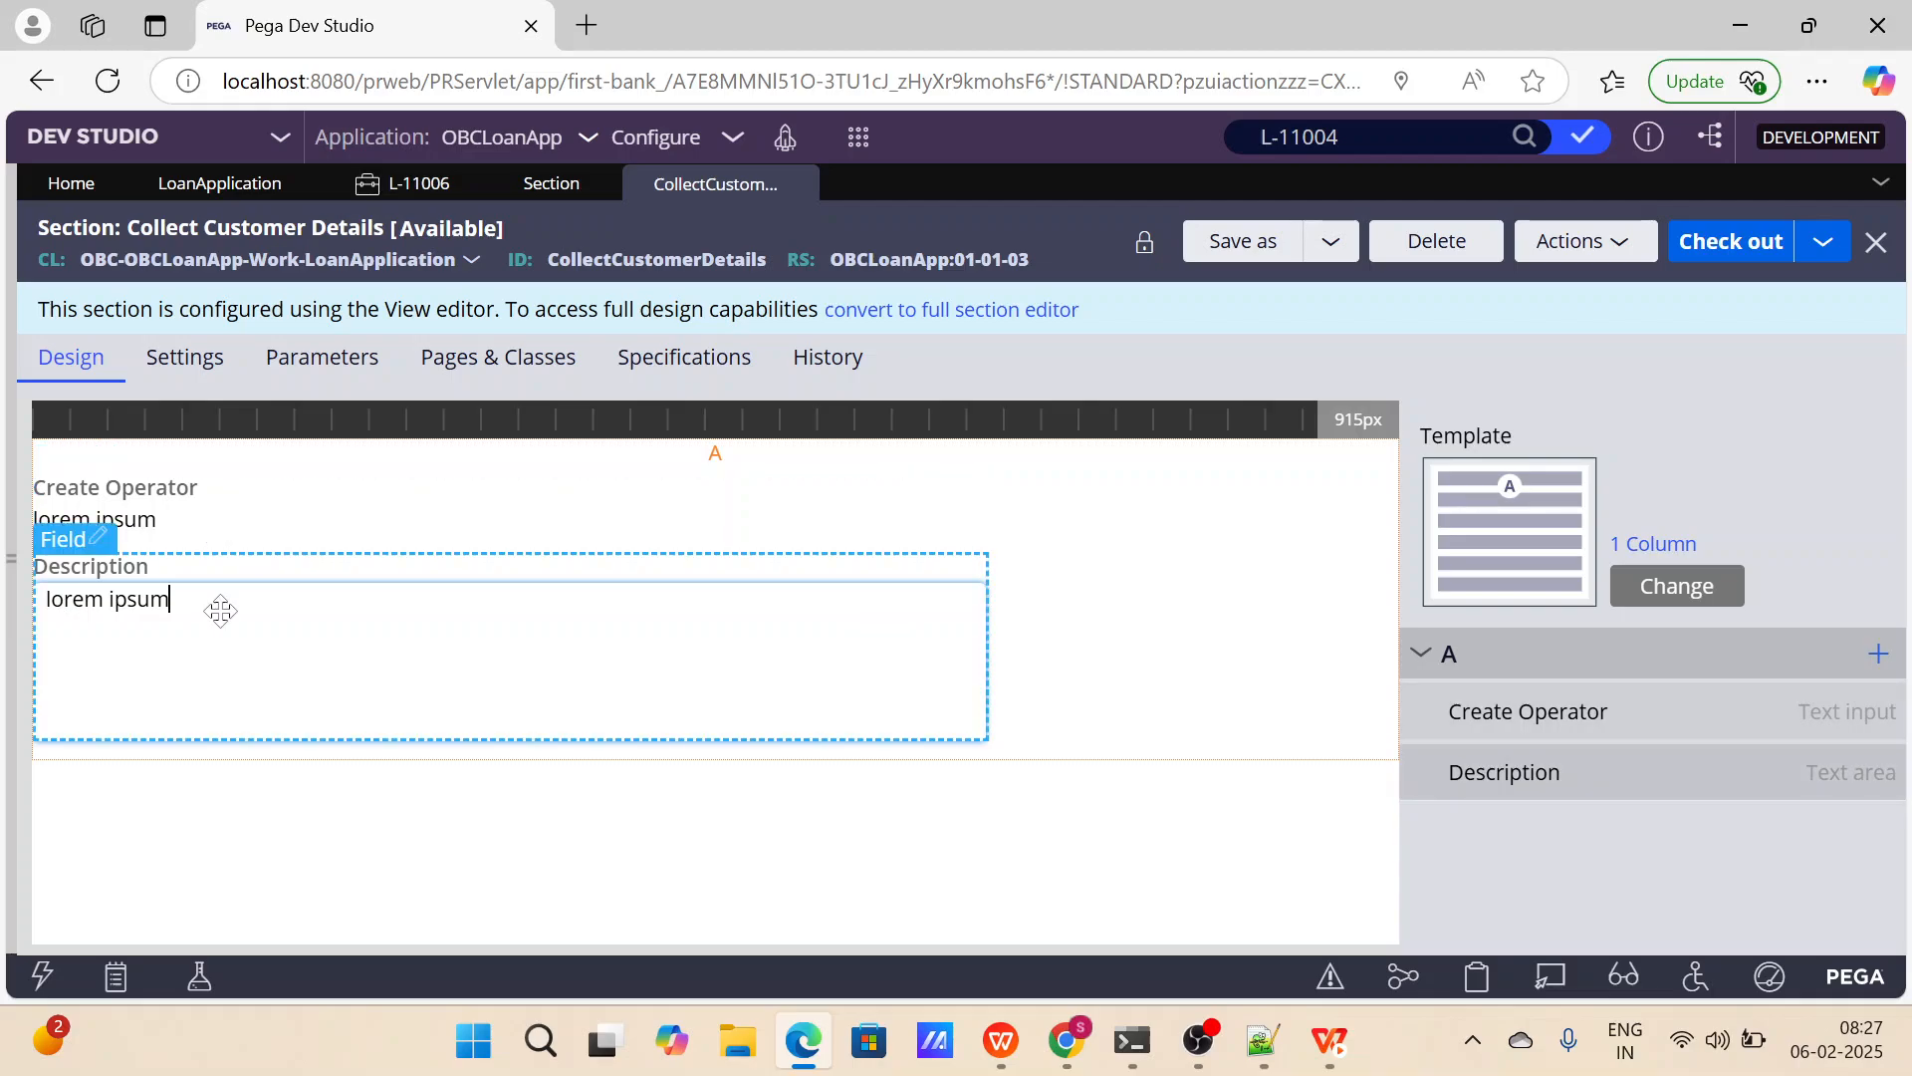
Review the Create Operator field's cell properties, including its actions, and close them without changes.
click(290, 511)
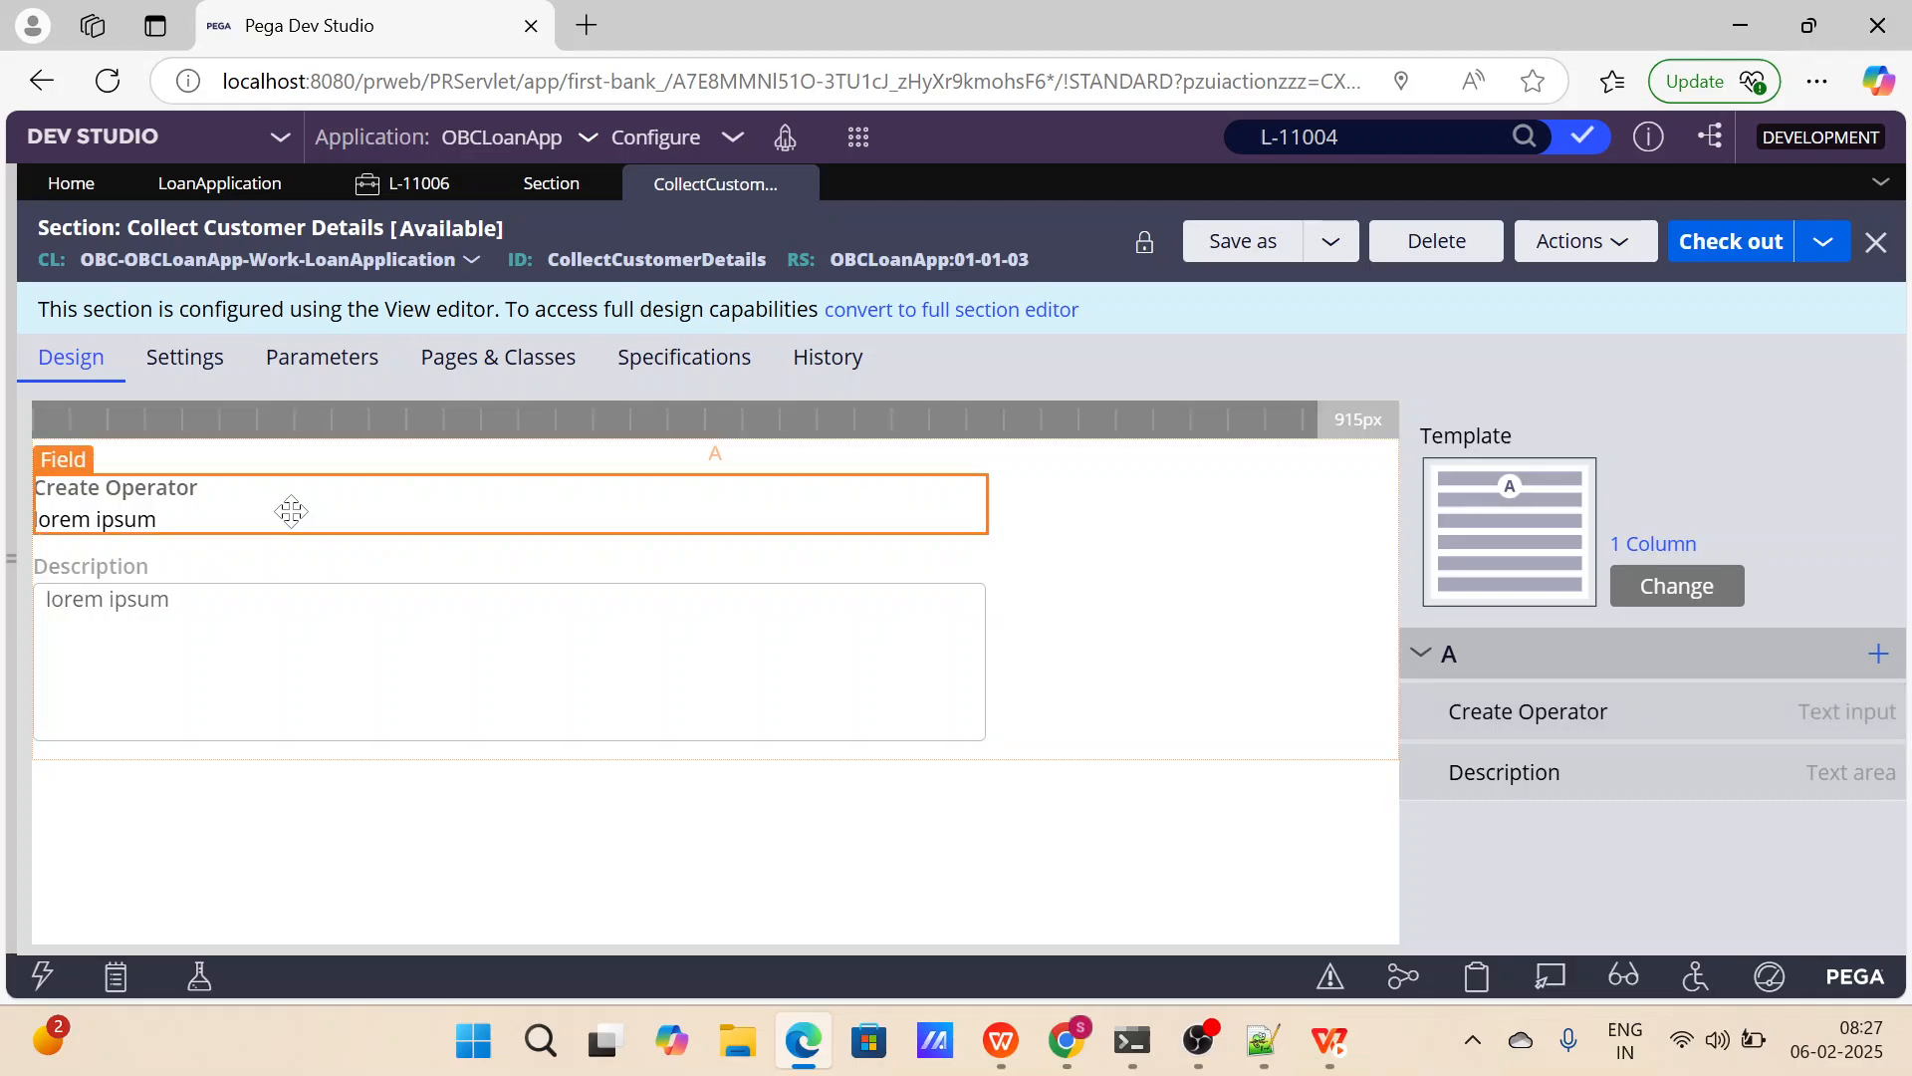
mouse_move(1866, 717)
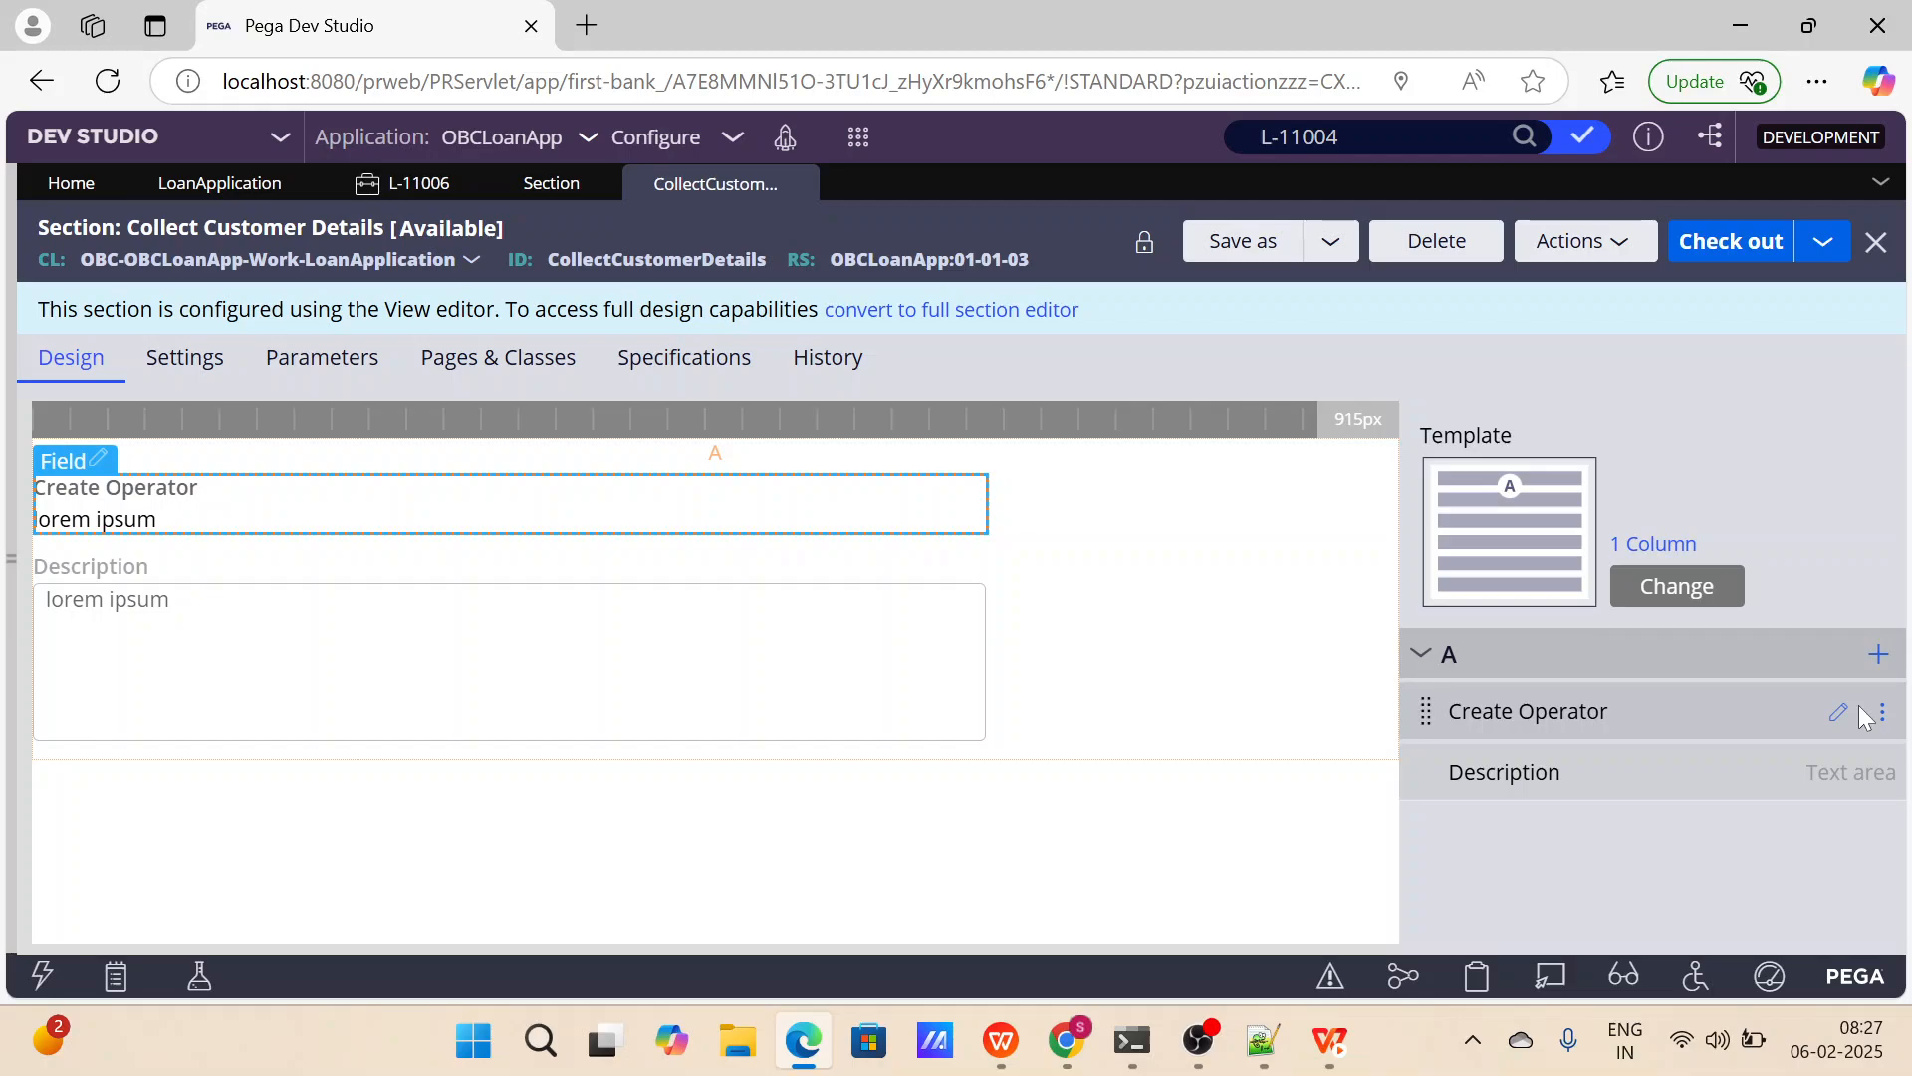
click(1839, 713)
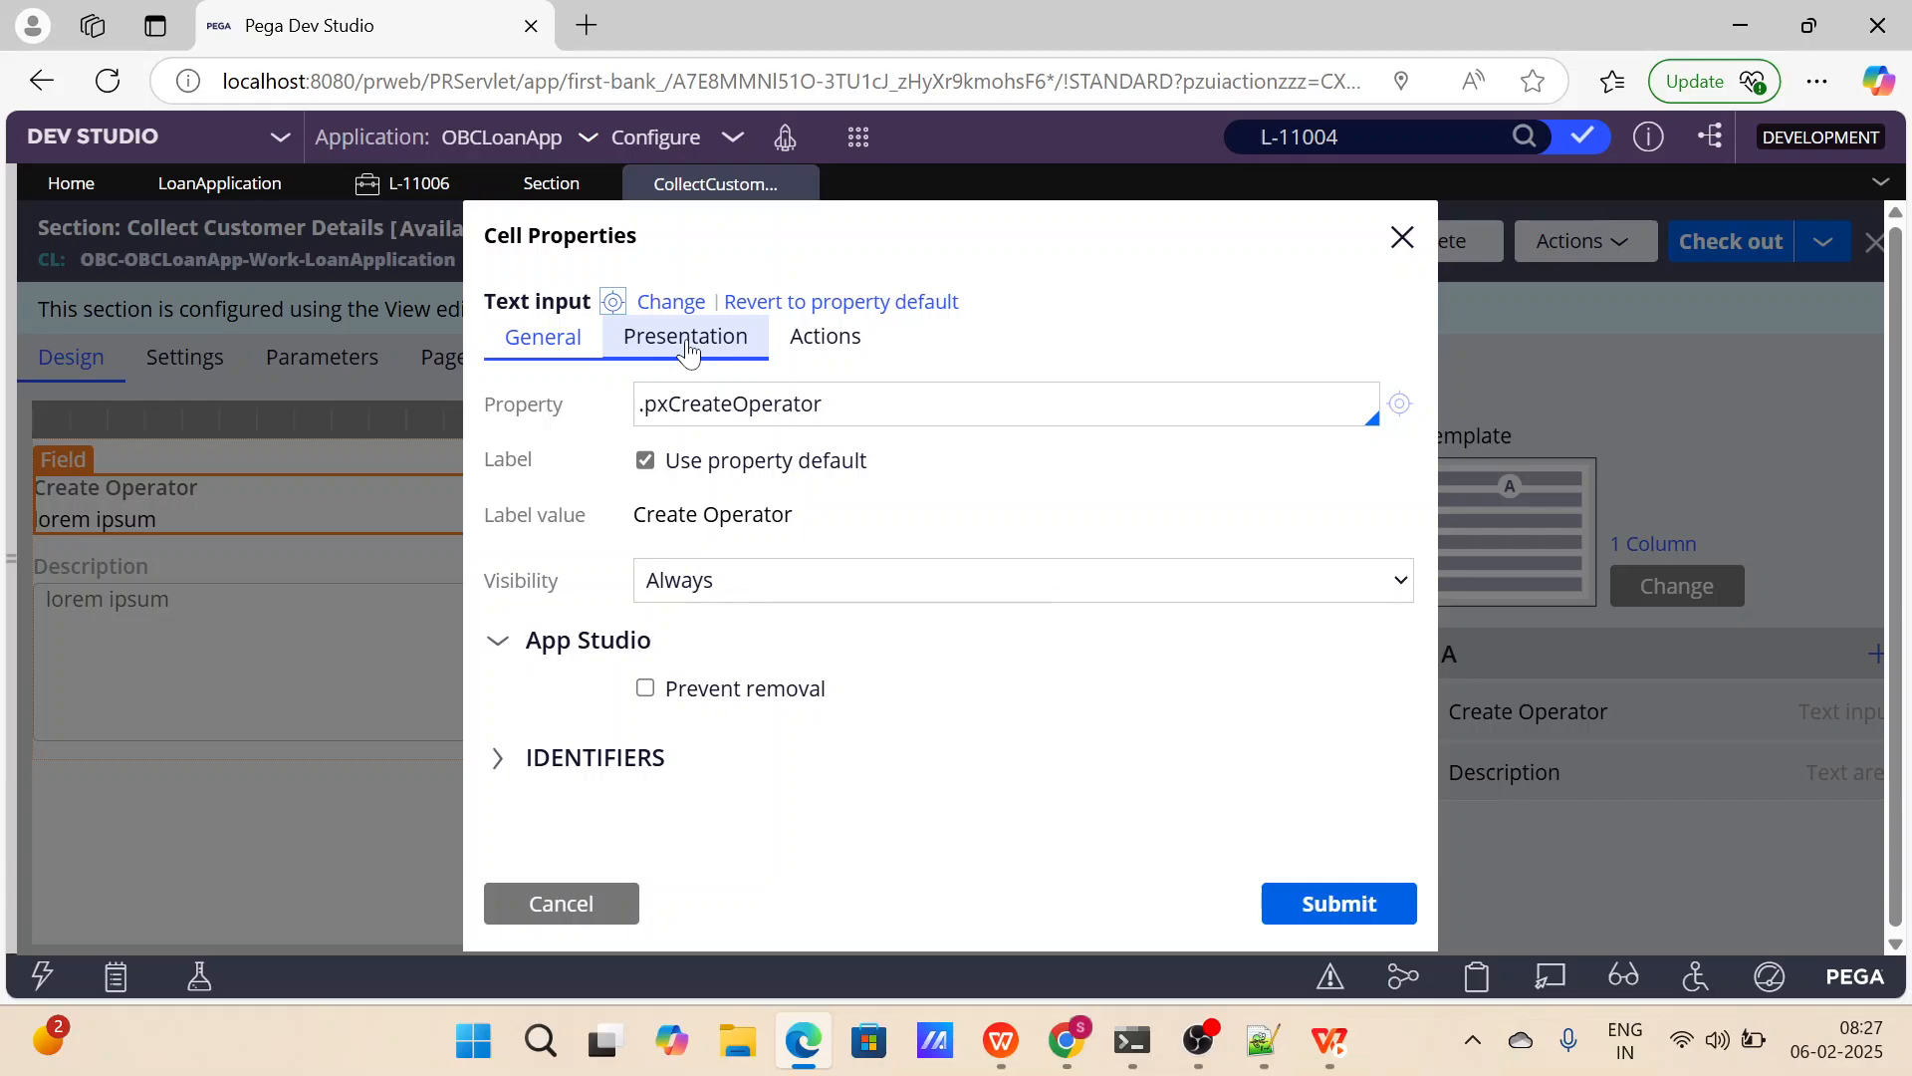
click(821, 339)
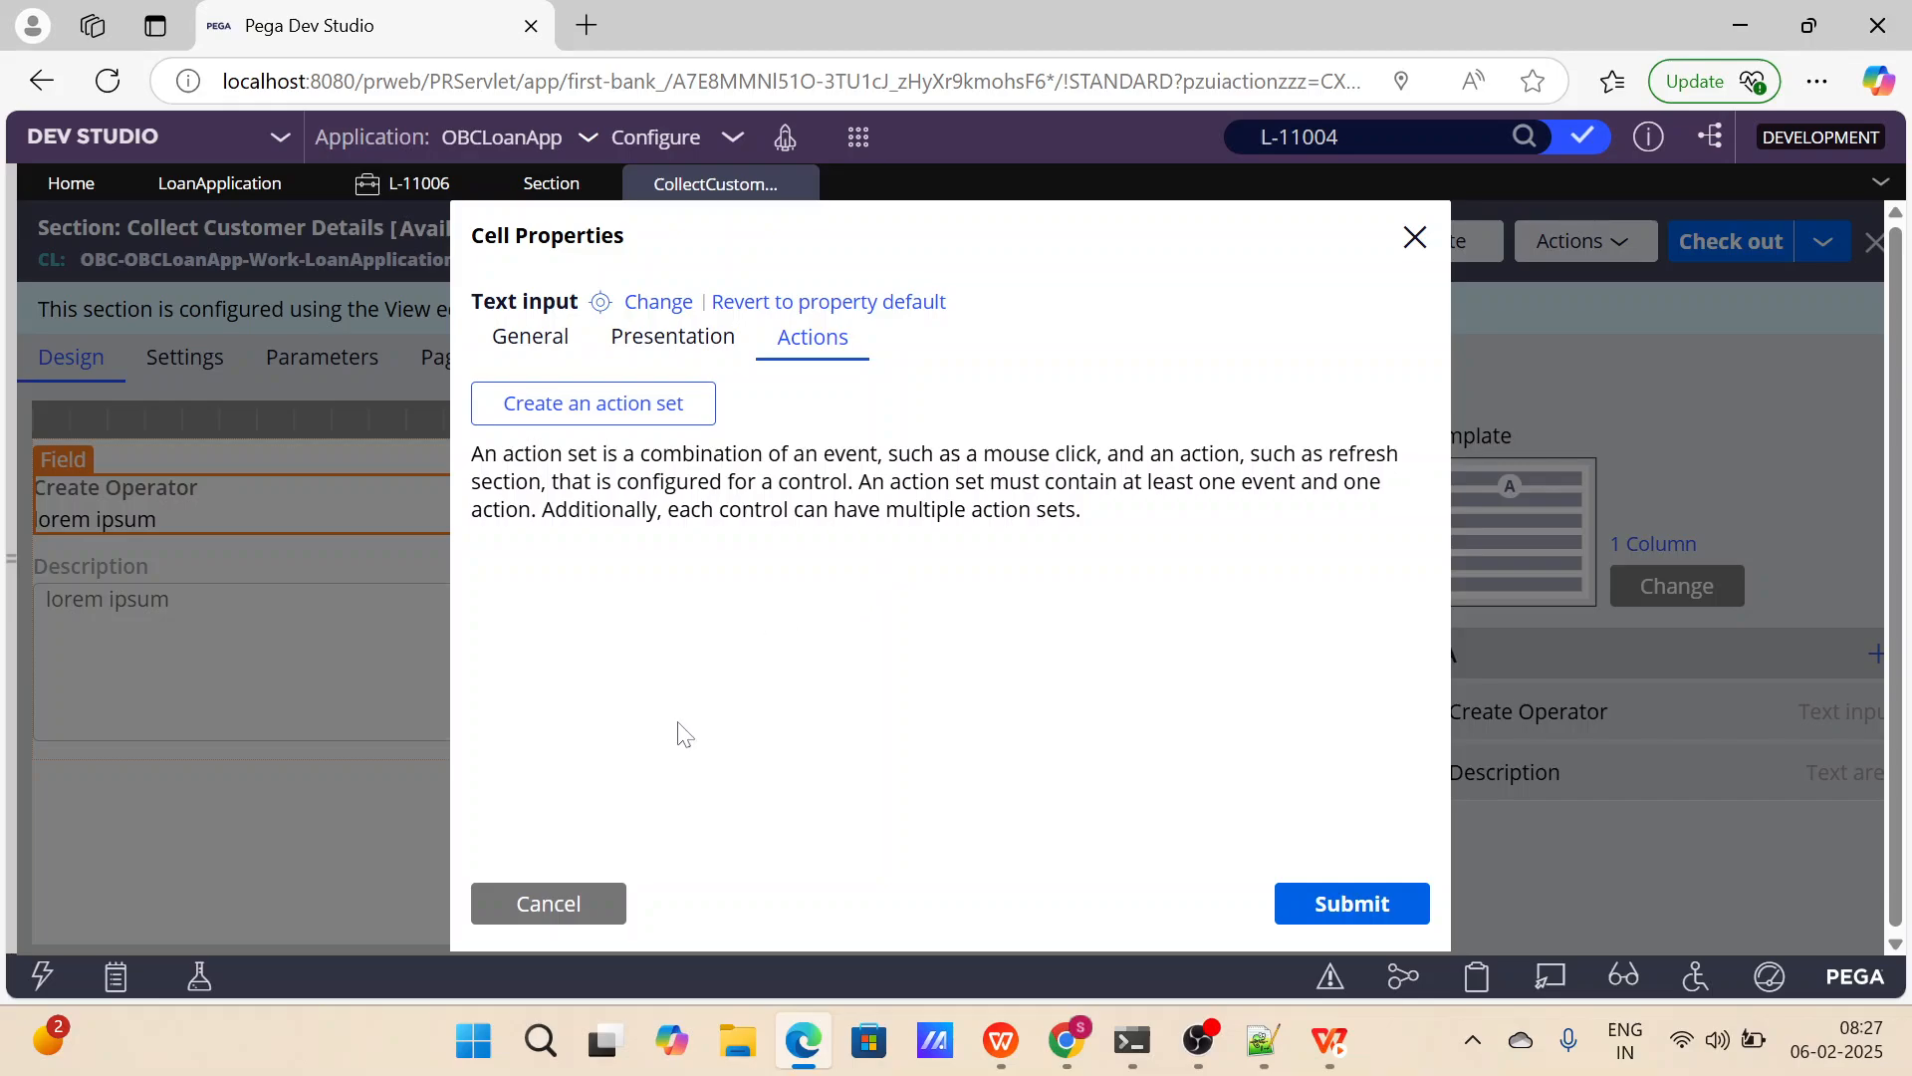
click(605, 903)
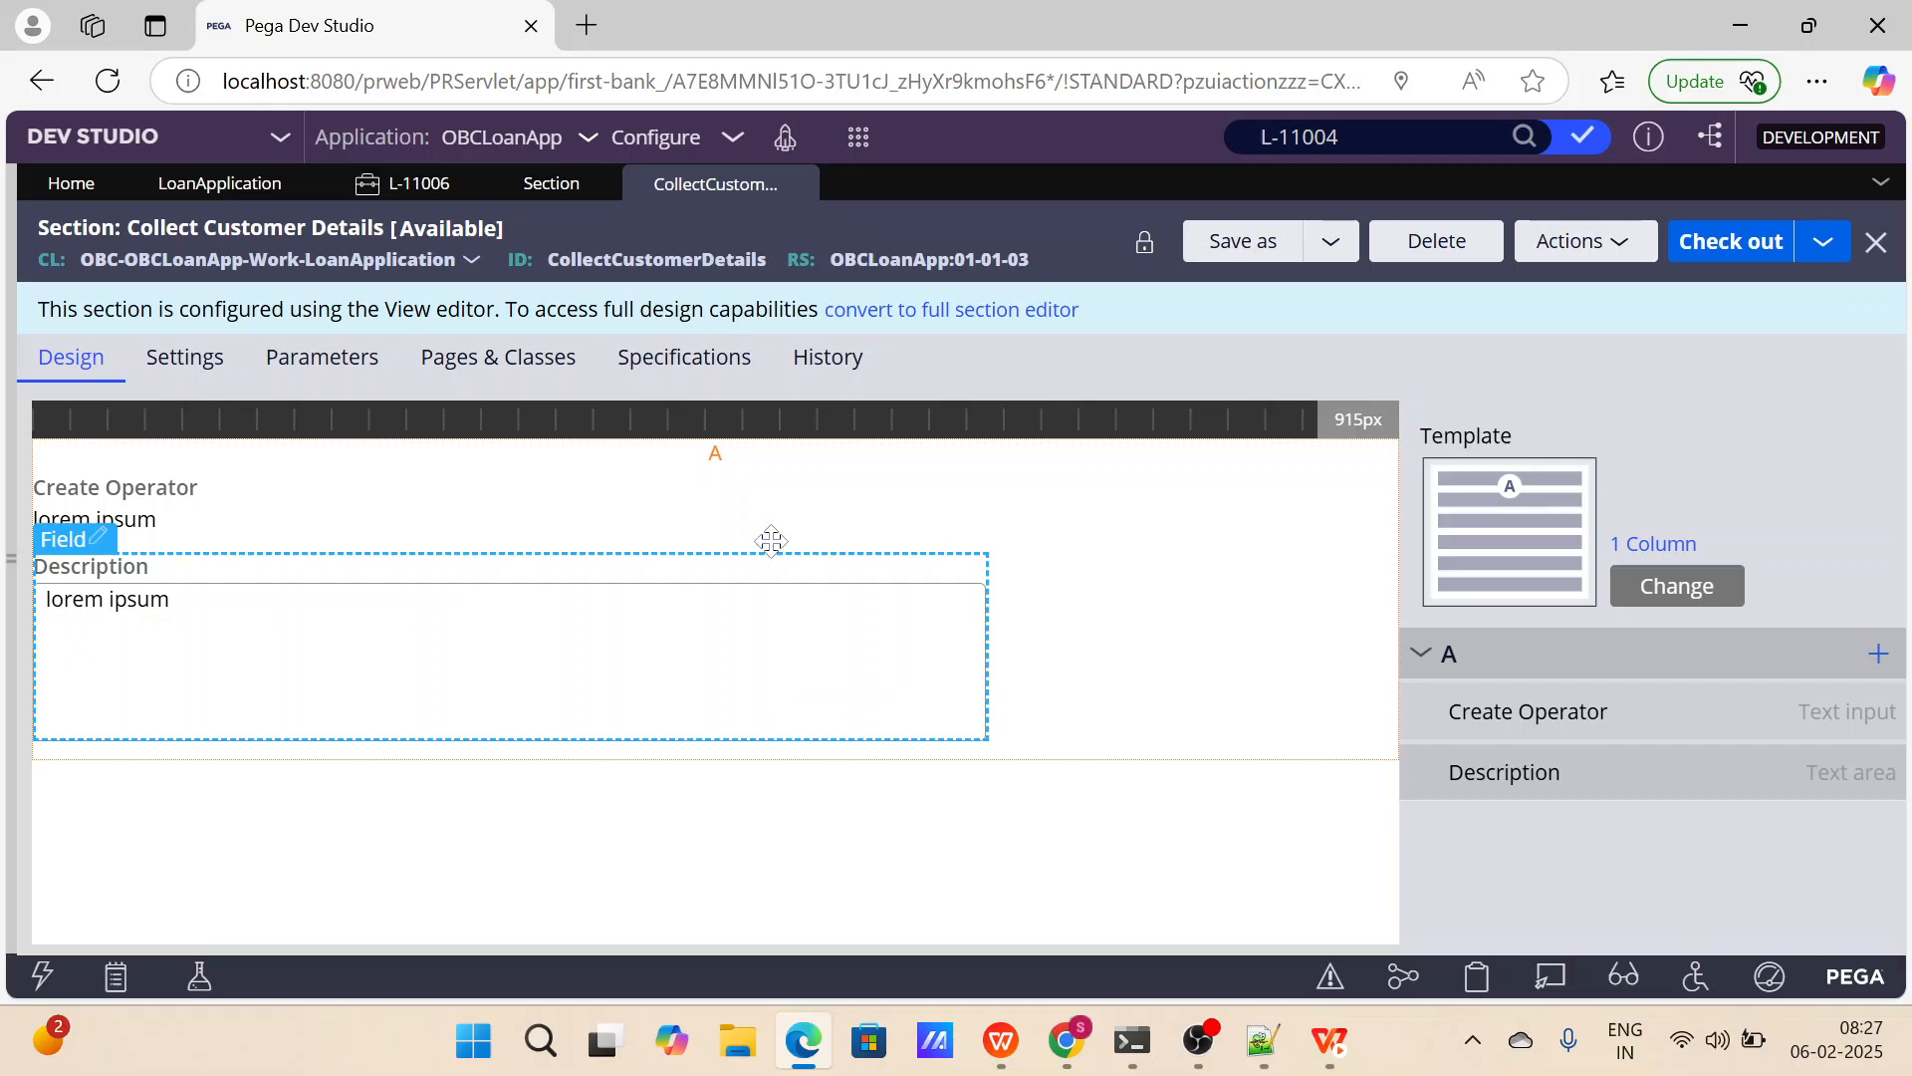
Close the CollectCustomerDetails section, the section list and the test case, and dismiss the step's settings in the LoanApplication case type.
click(794, 185)
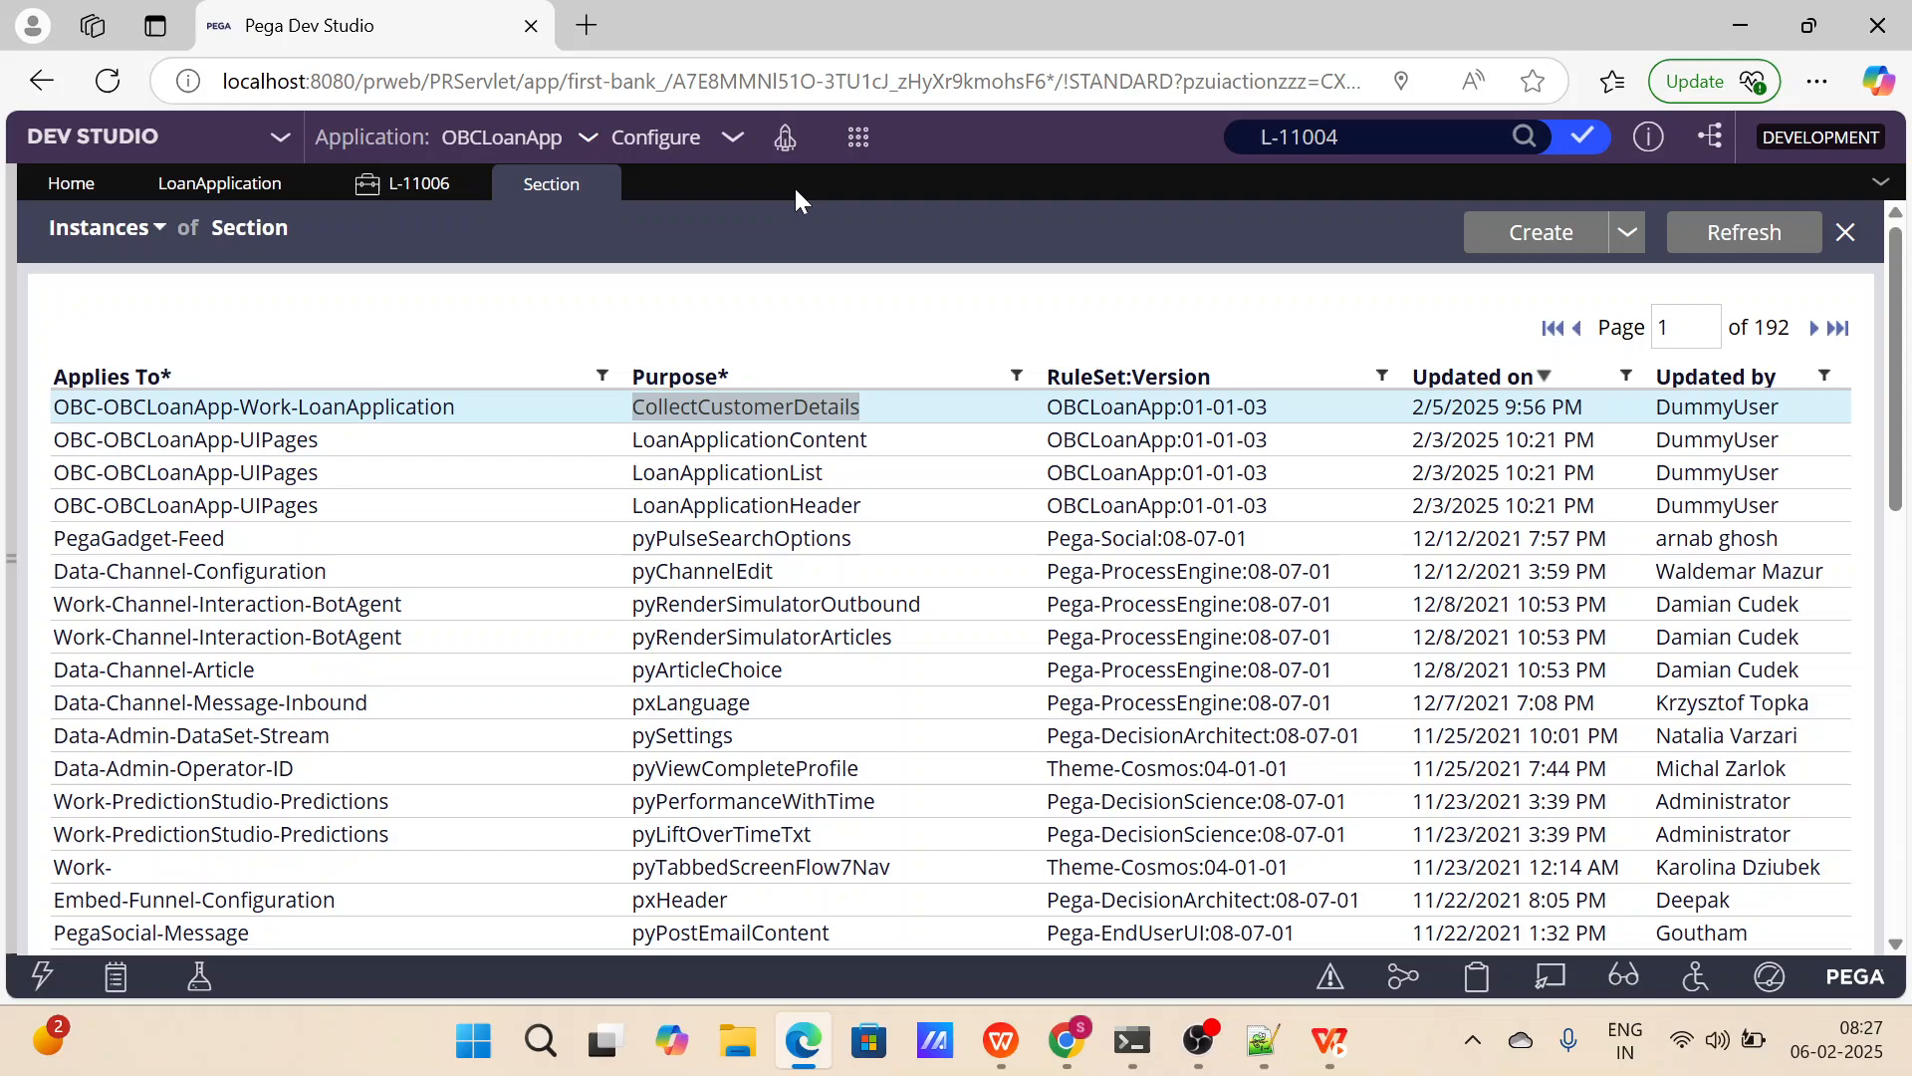
click(605, 185)
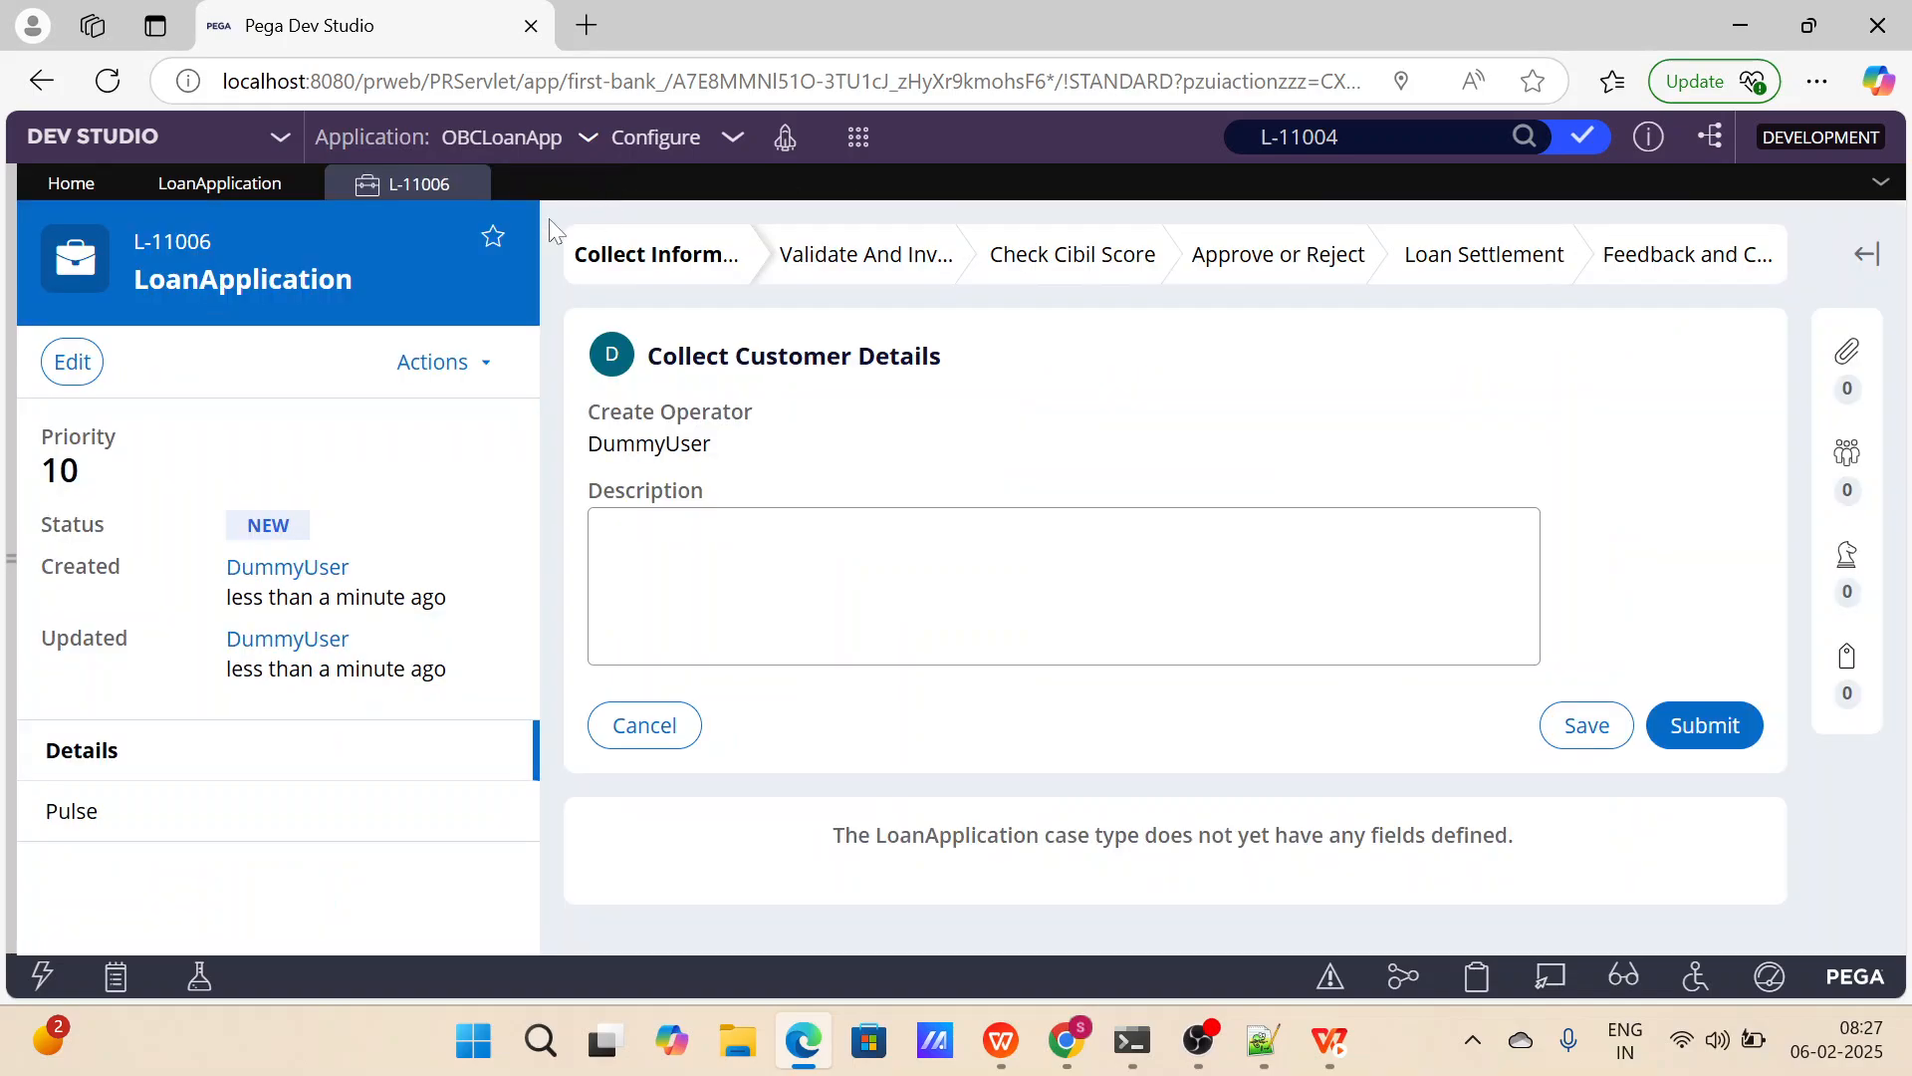
click(469, 186)
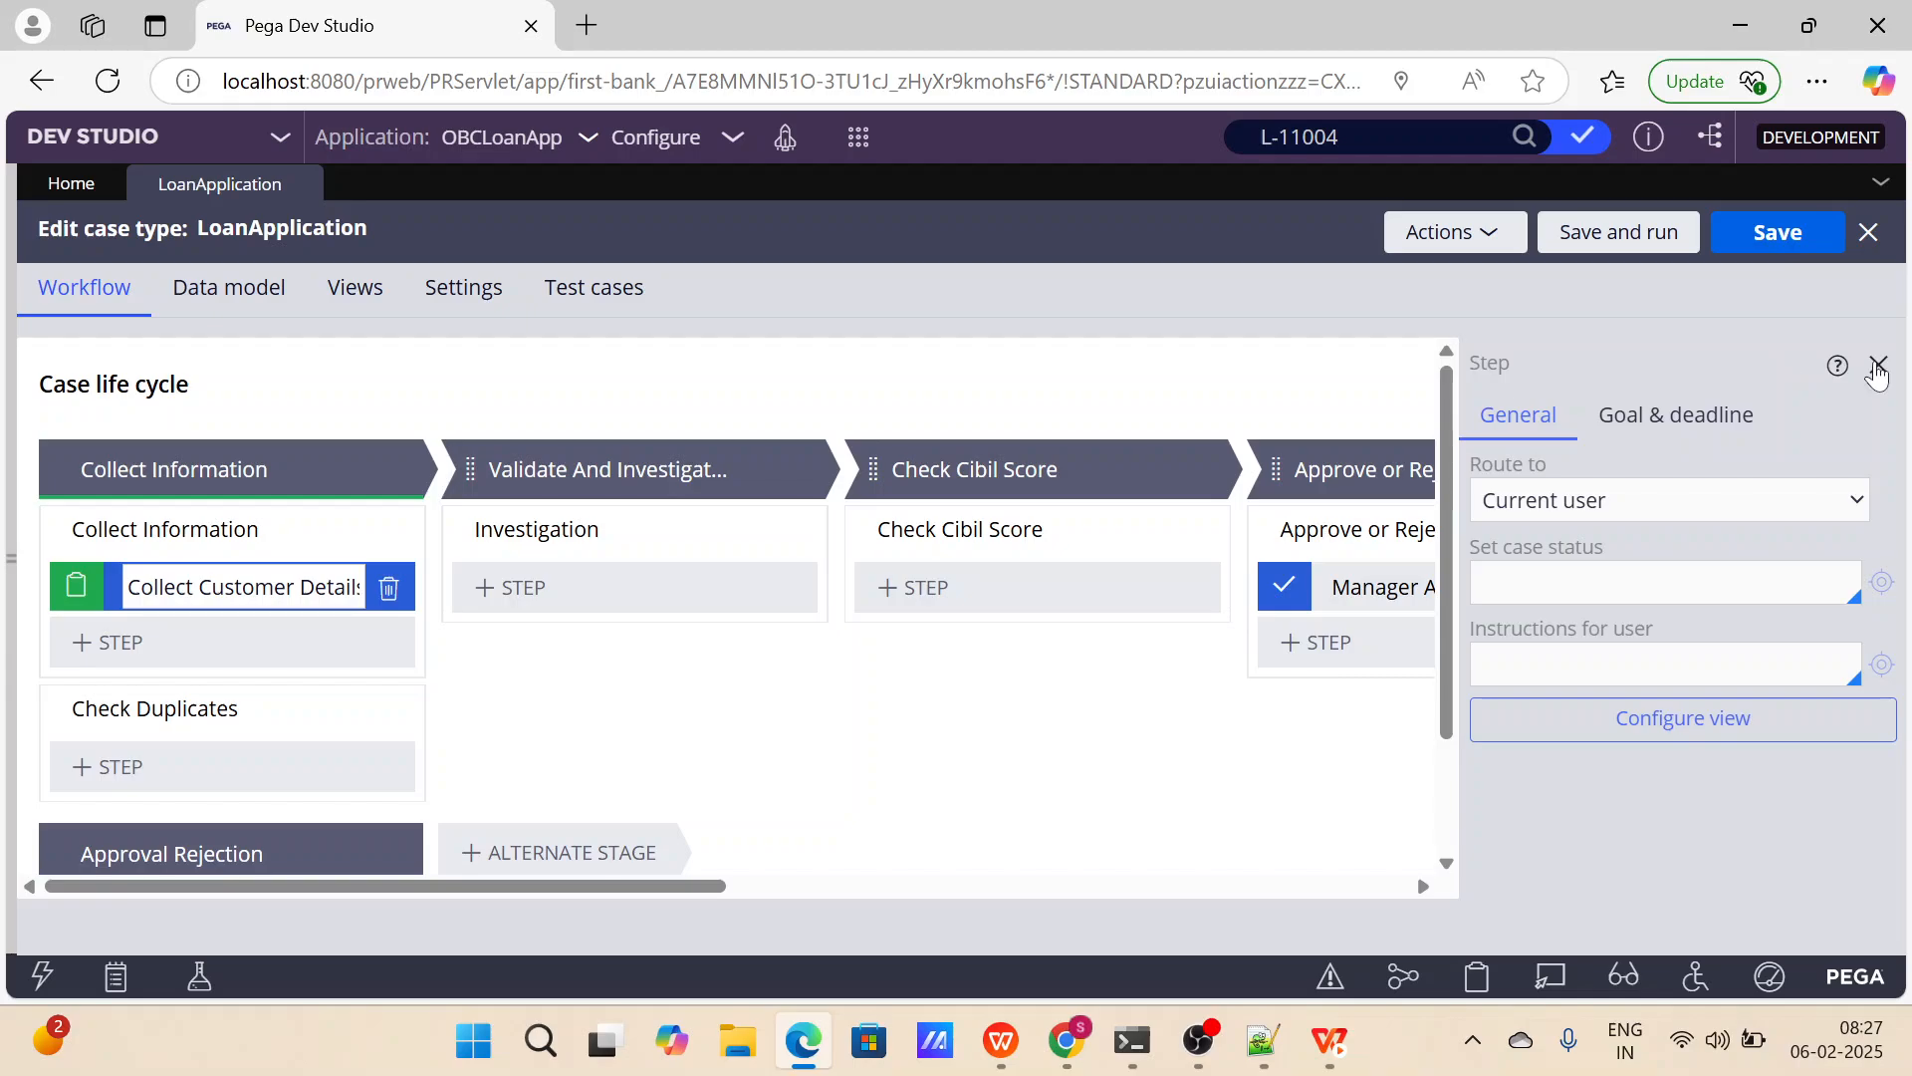
click(1878, 368)
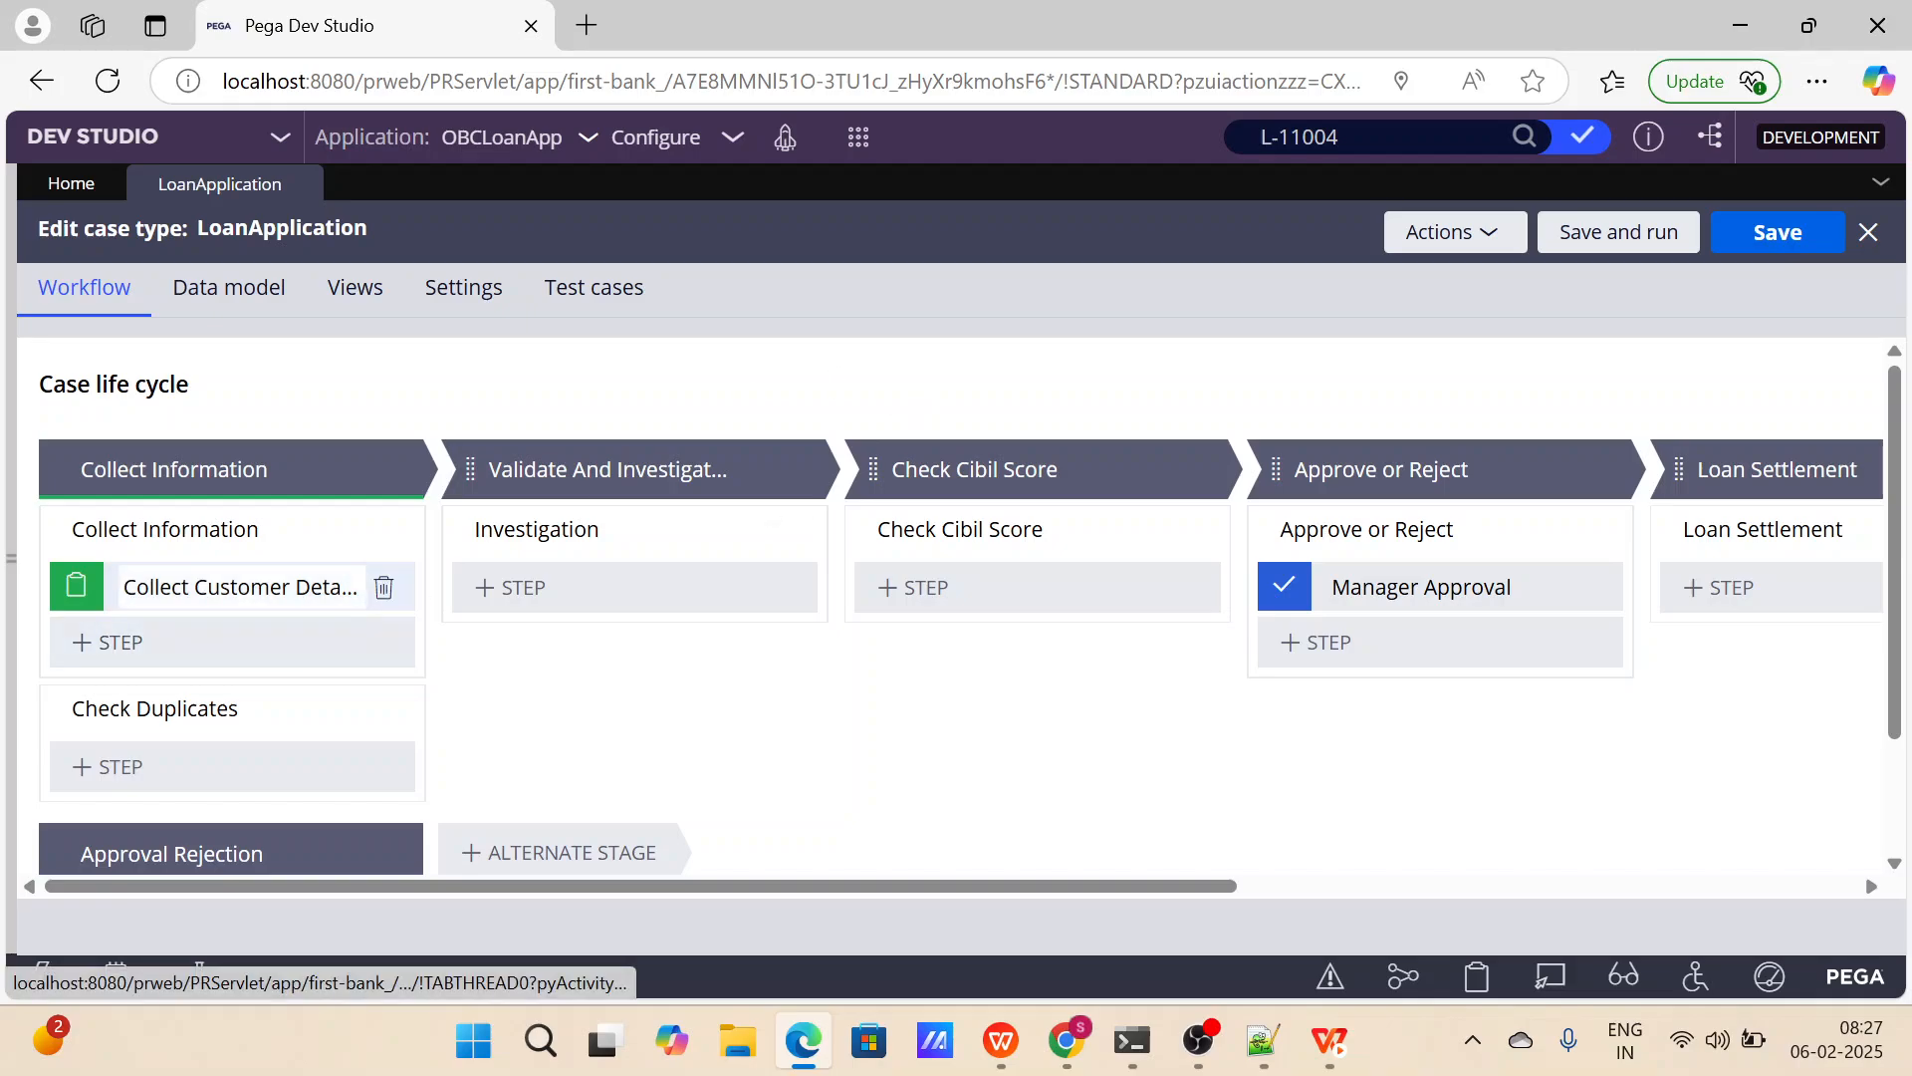
Try replacing the Create Operator and Description fields with a new First Name field in the Collect Customer Details view, and discard the changes.
click(239, 586)
click(1677, 717)
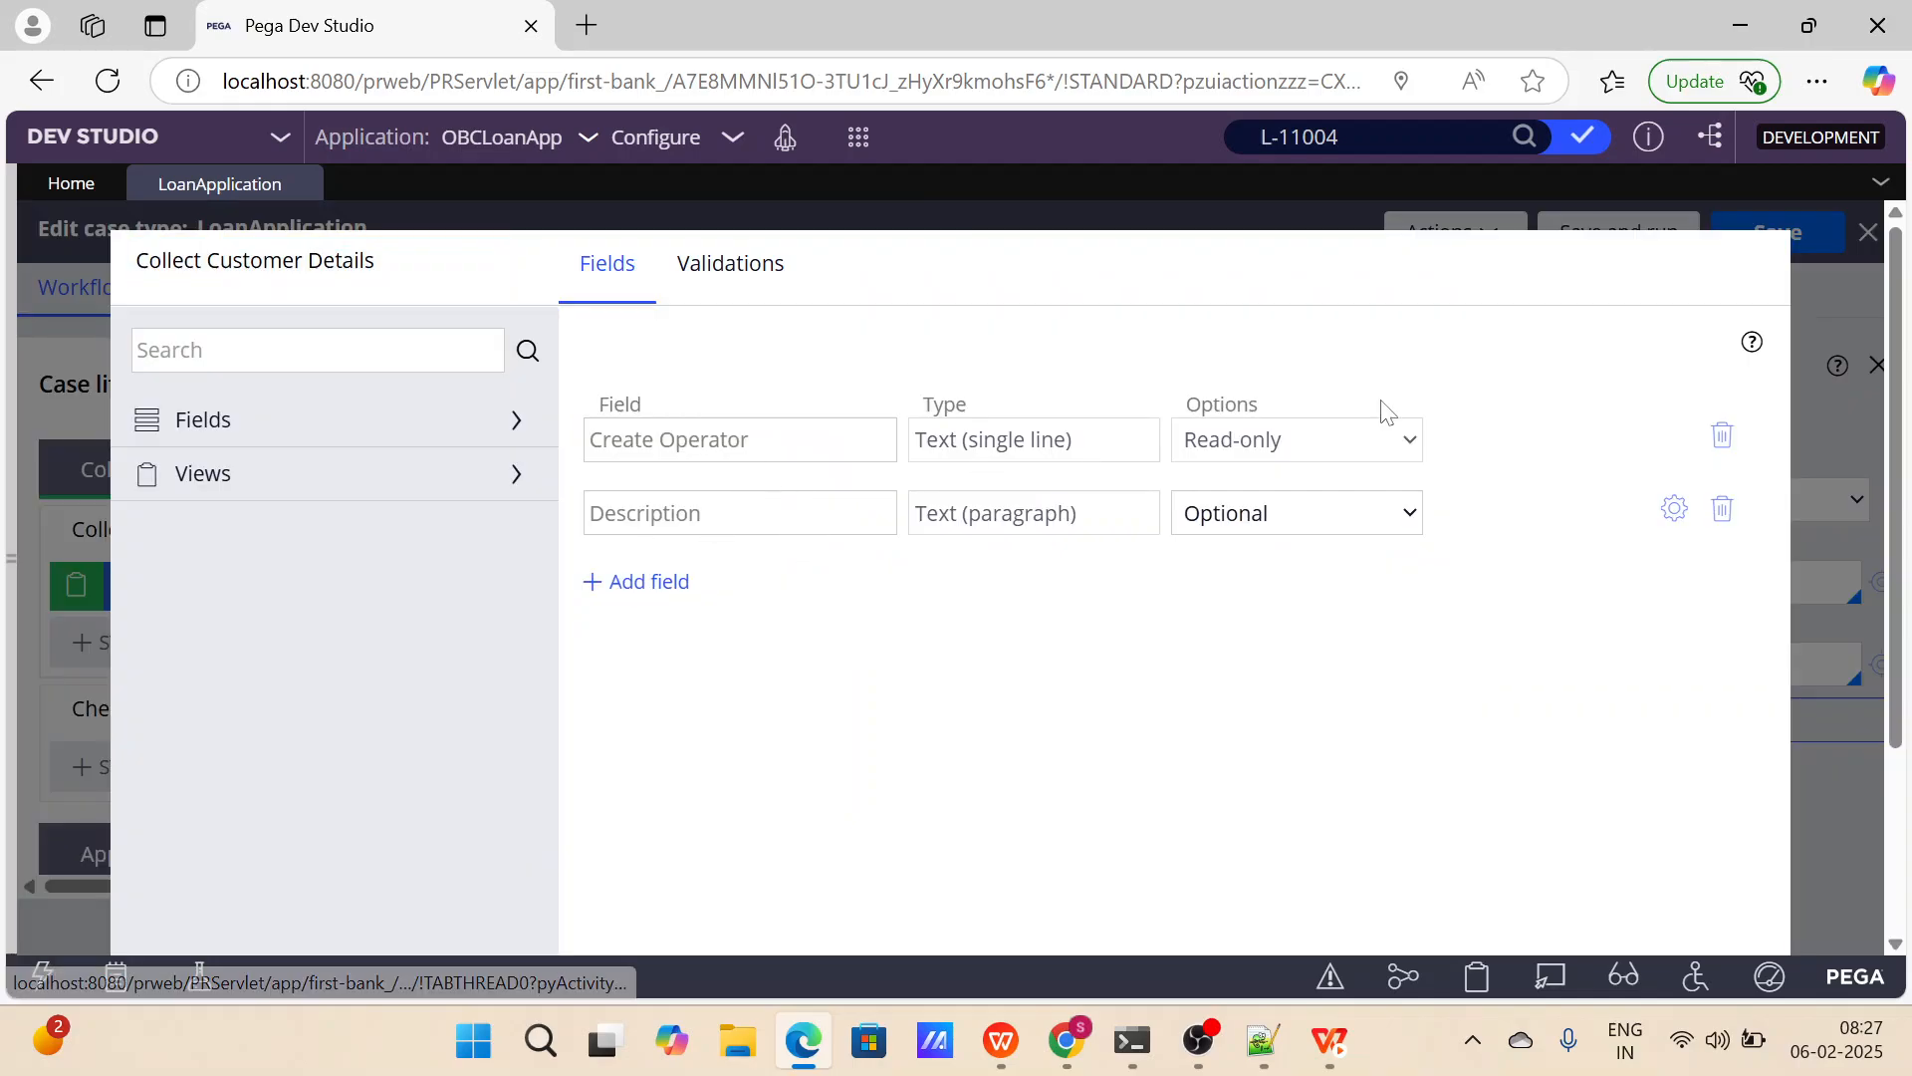
click(1724, 439)
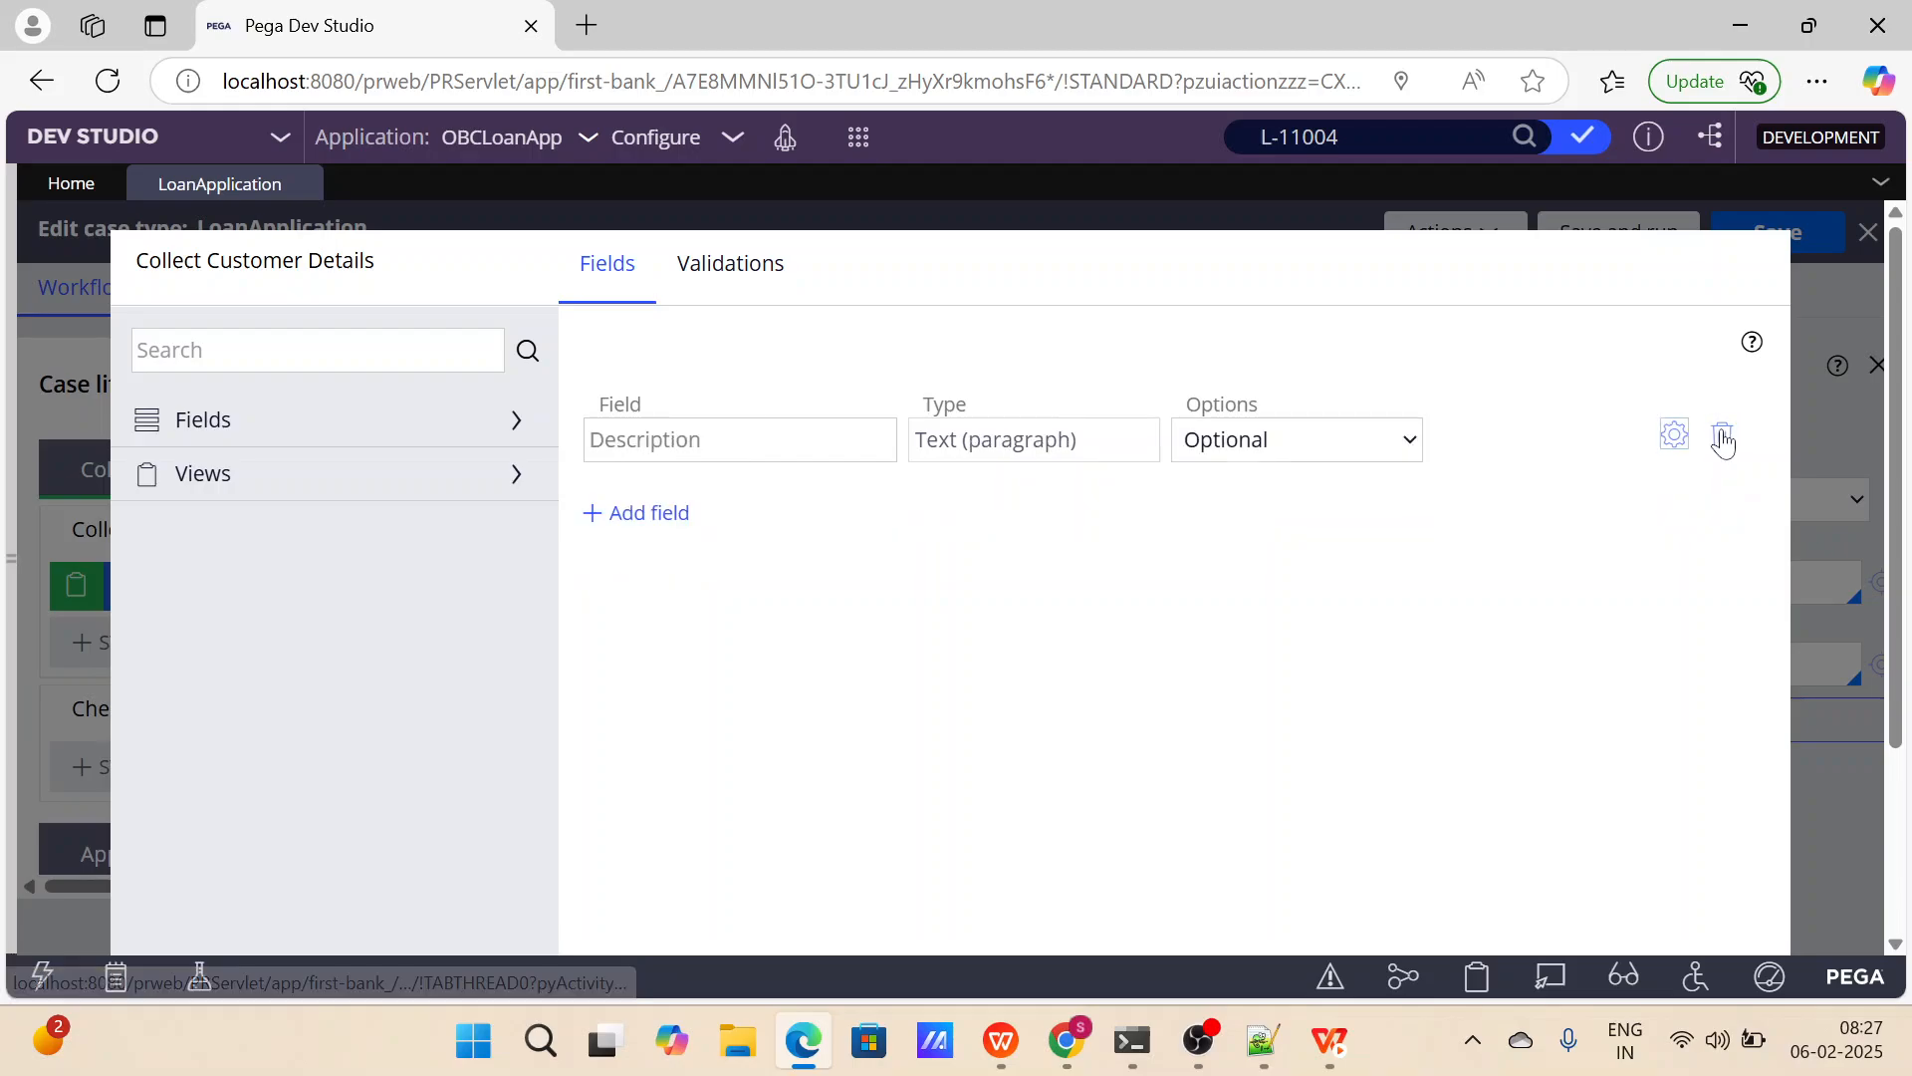
click(1724, 438)
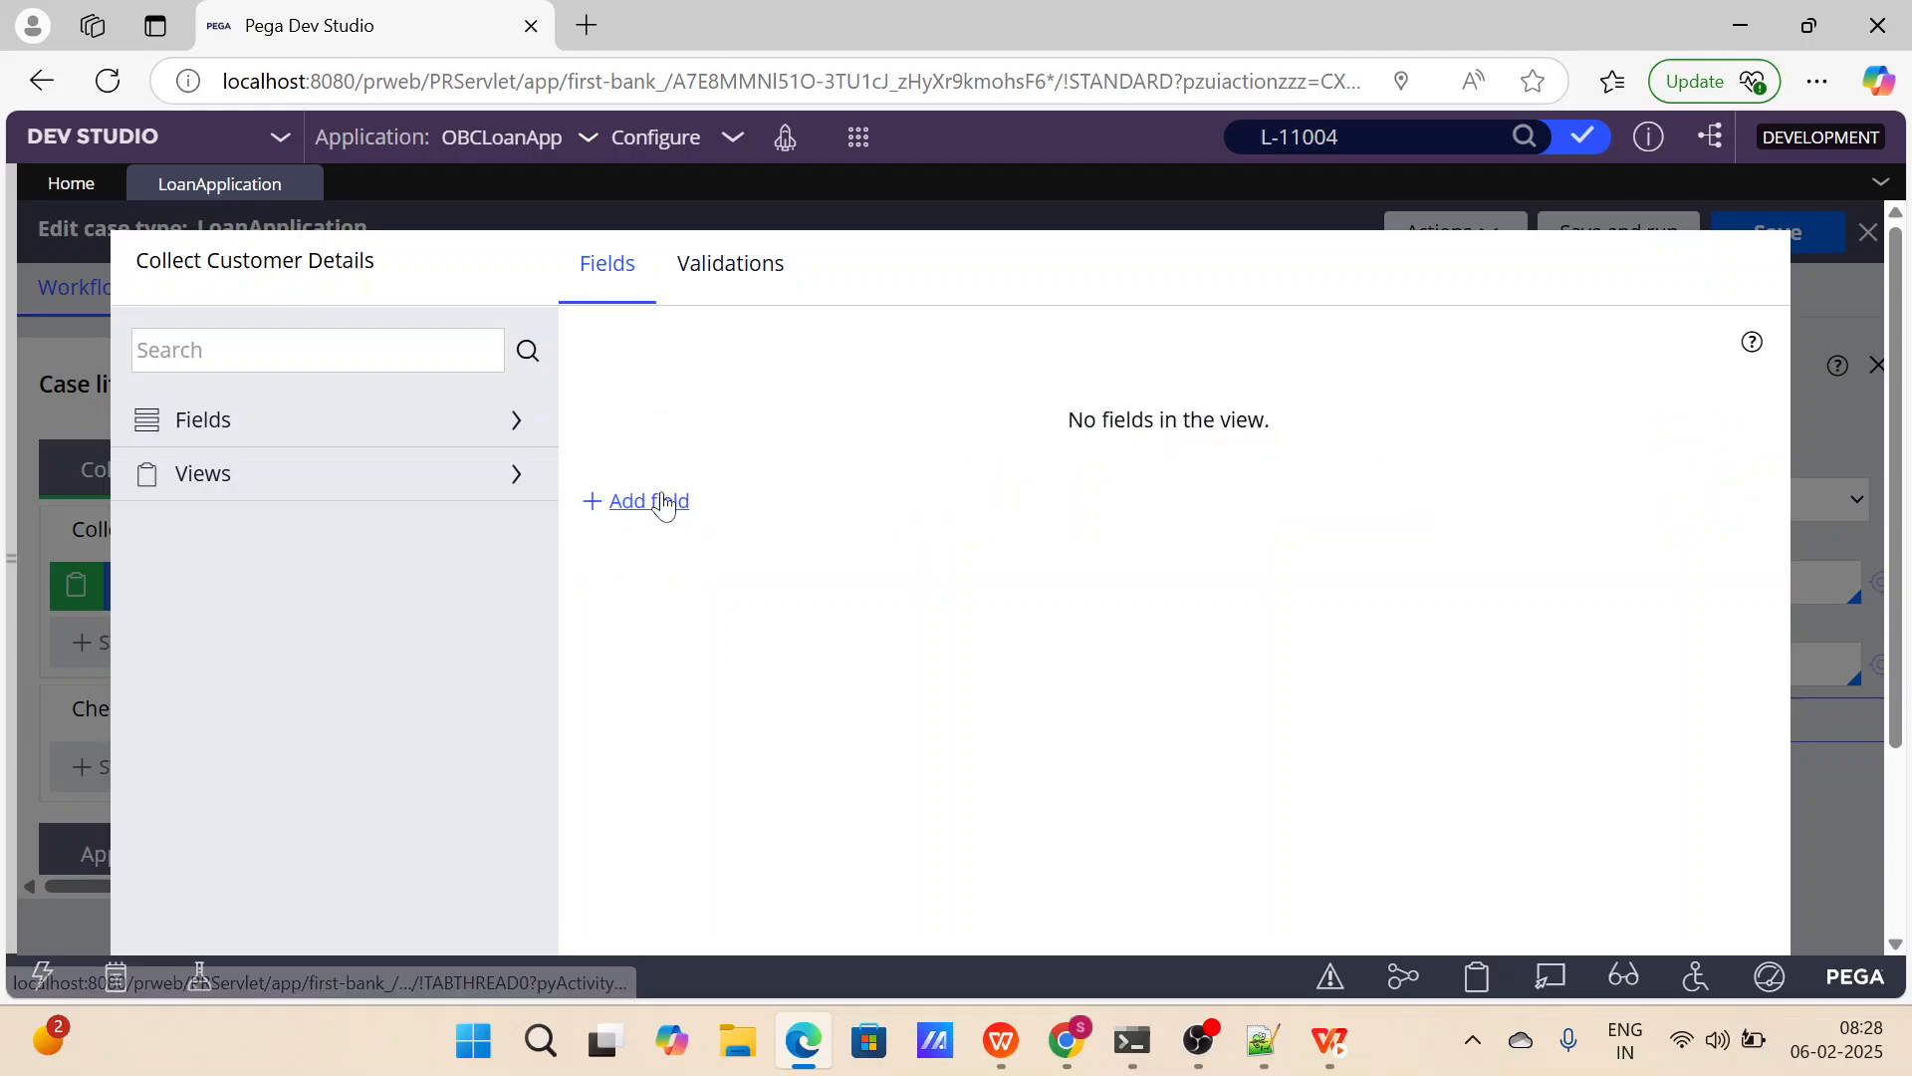
click(672, 500)
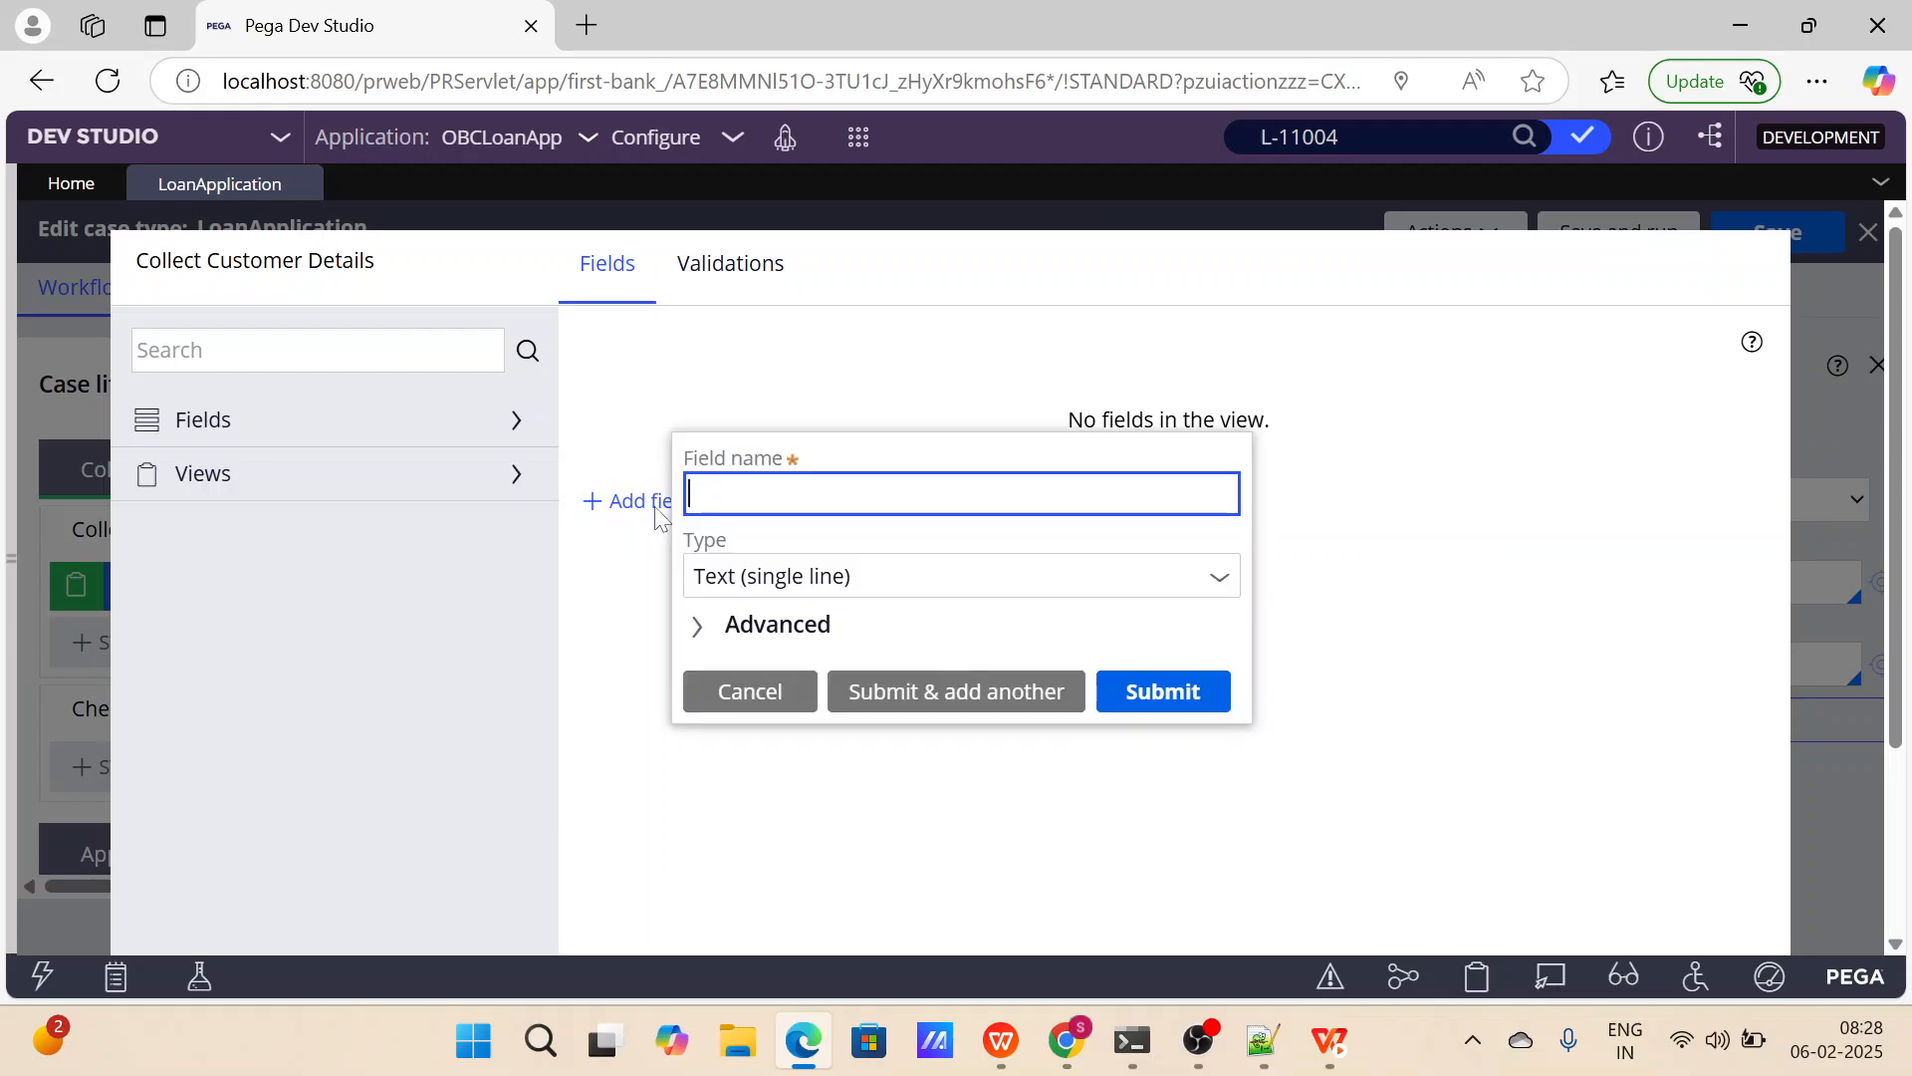
text(First Name)
click(751, 691)
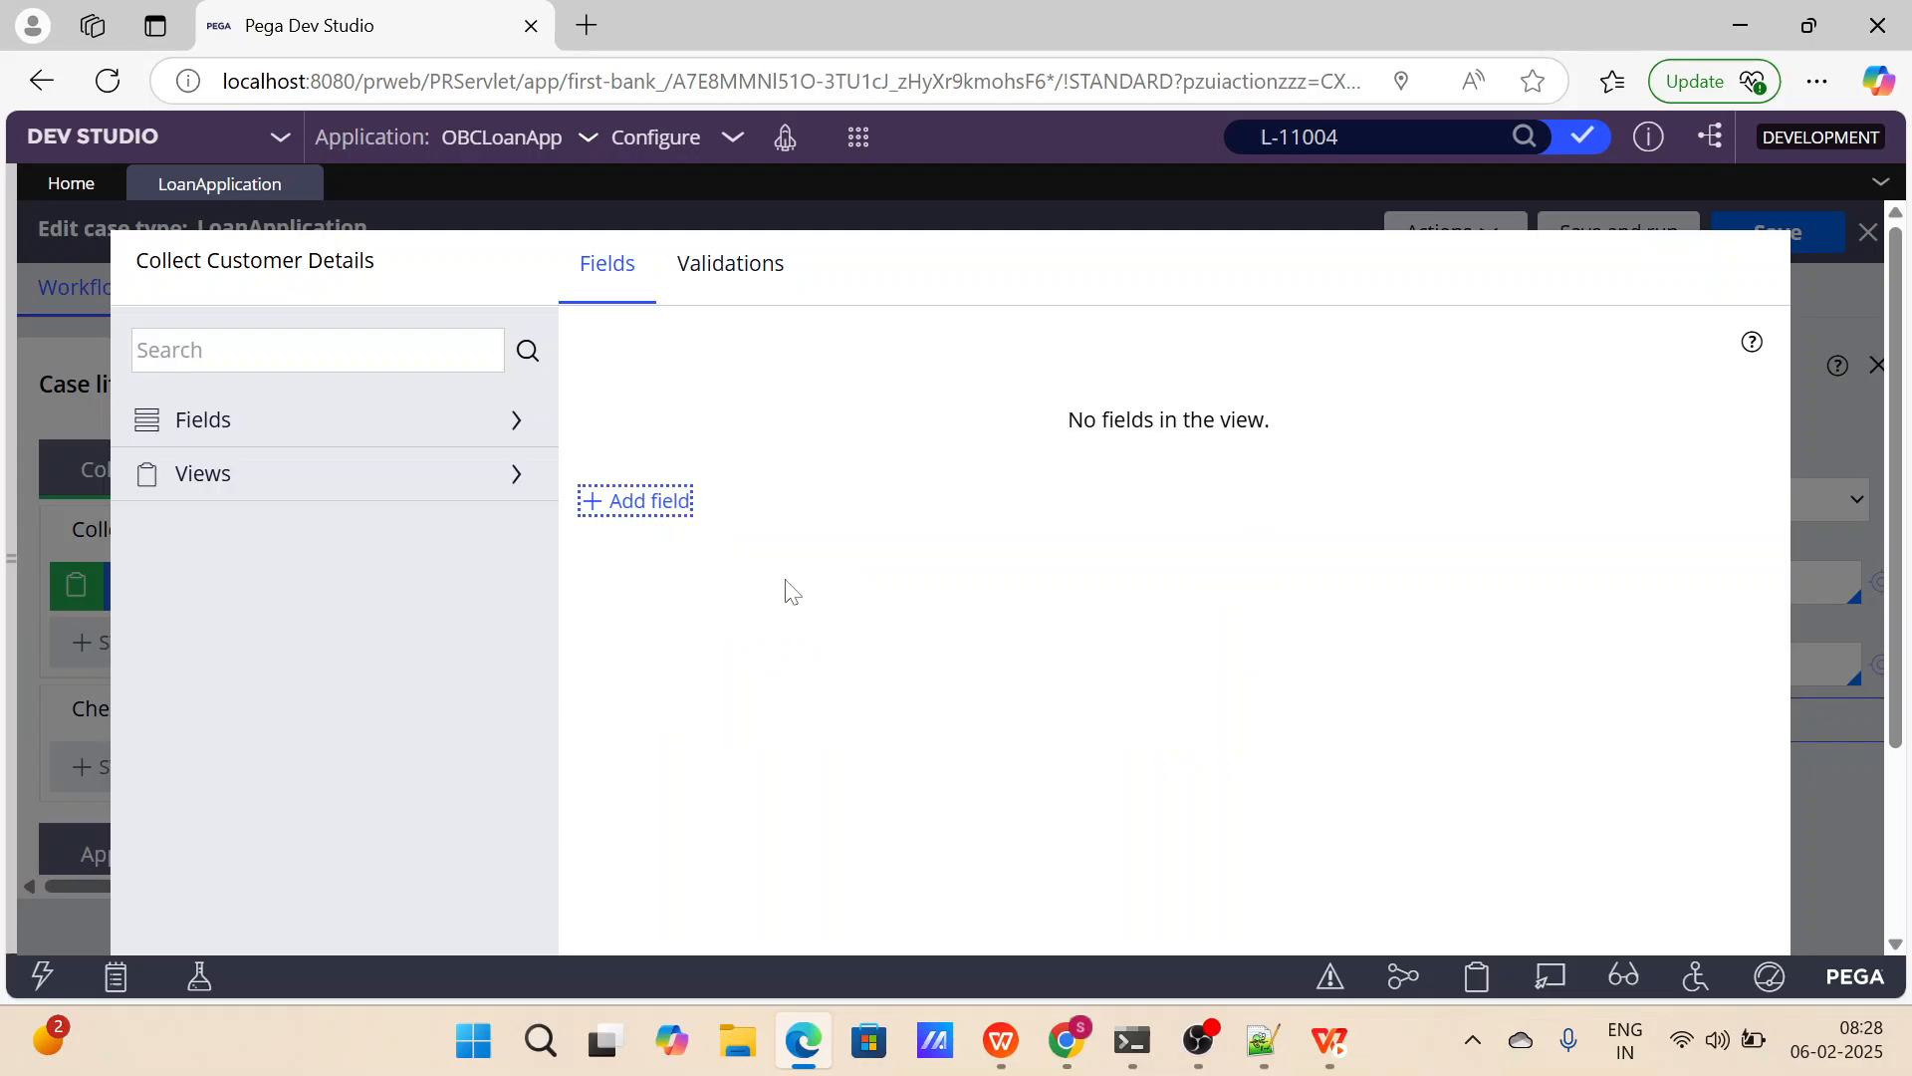
scroll(182, 849, down, 3)
click(194, 906)
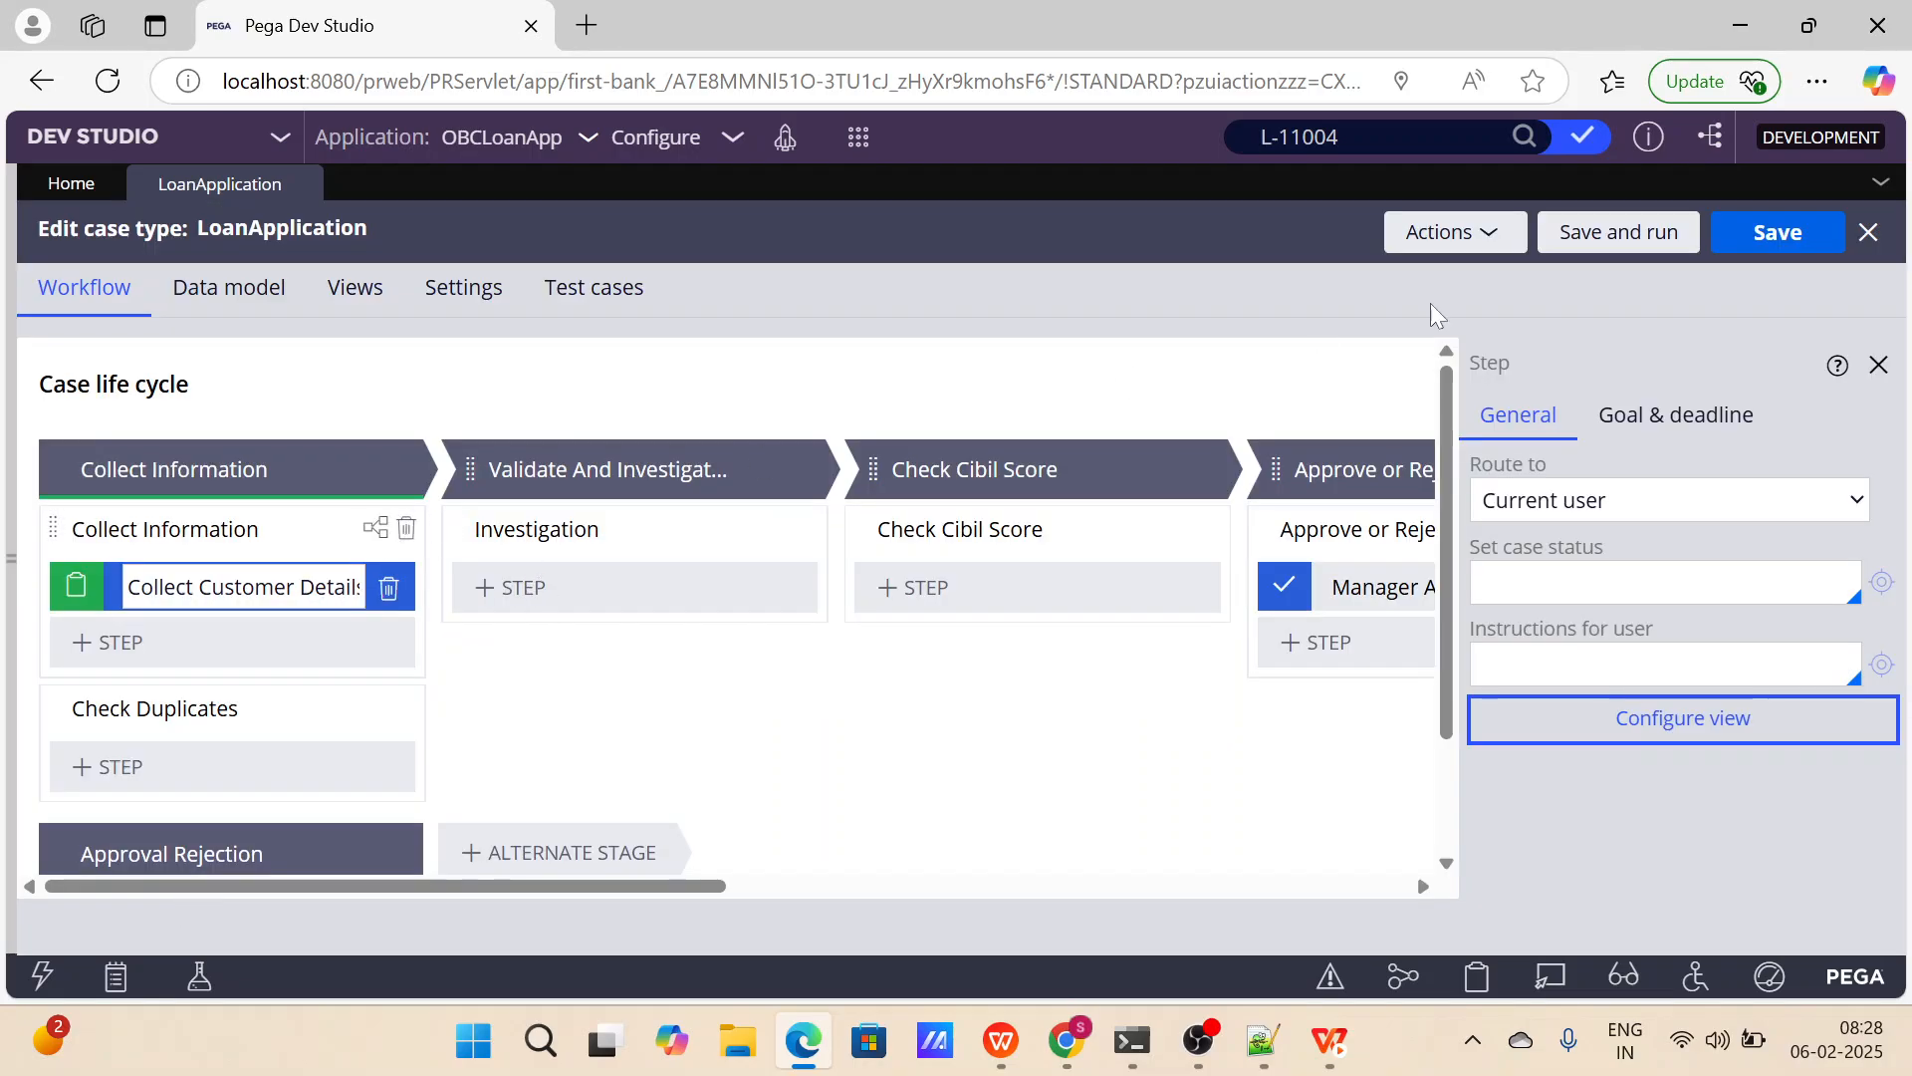
click(1878, 365)
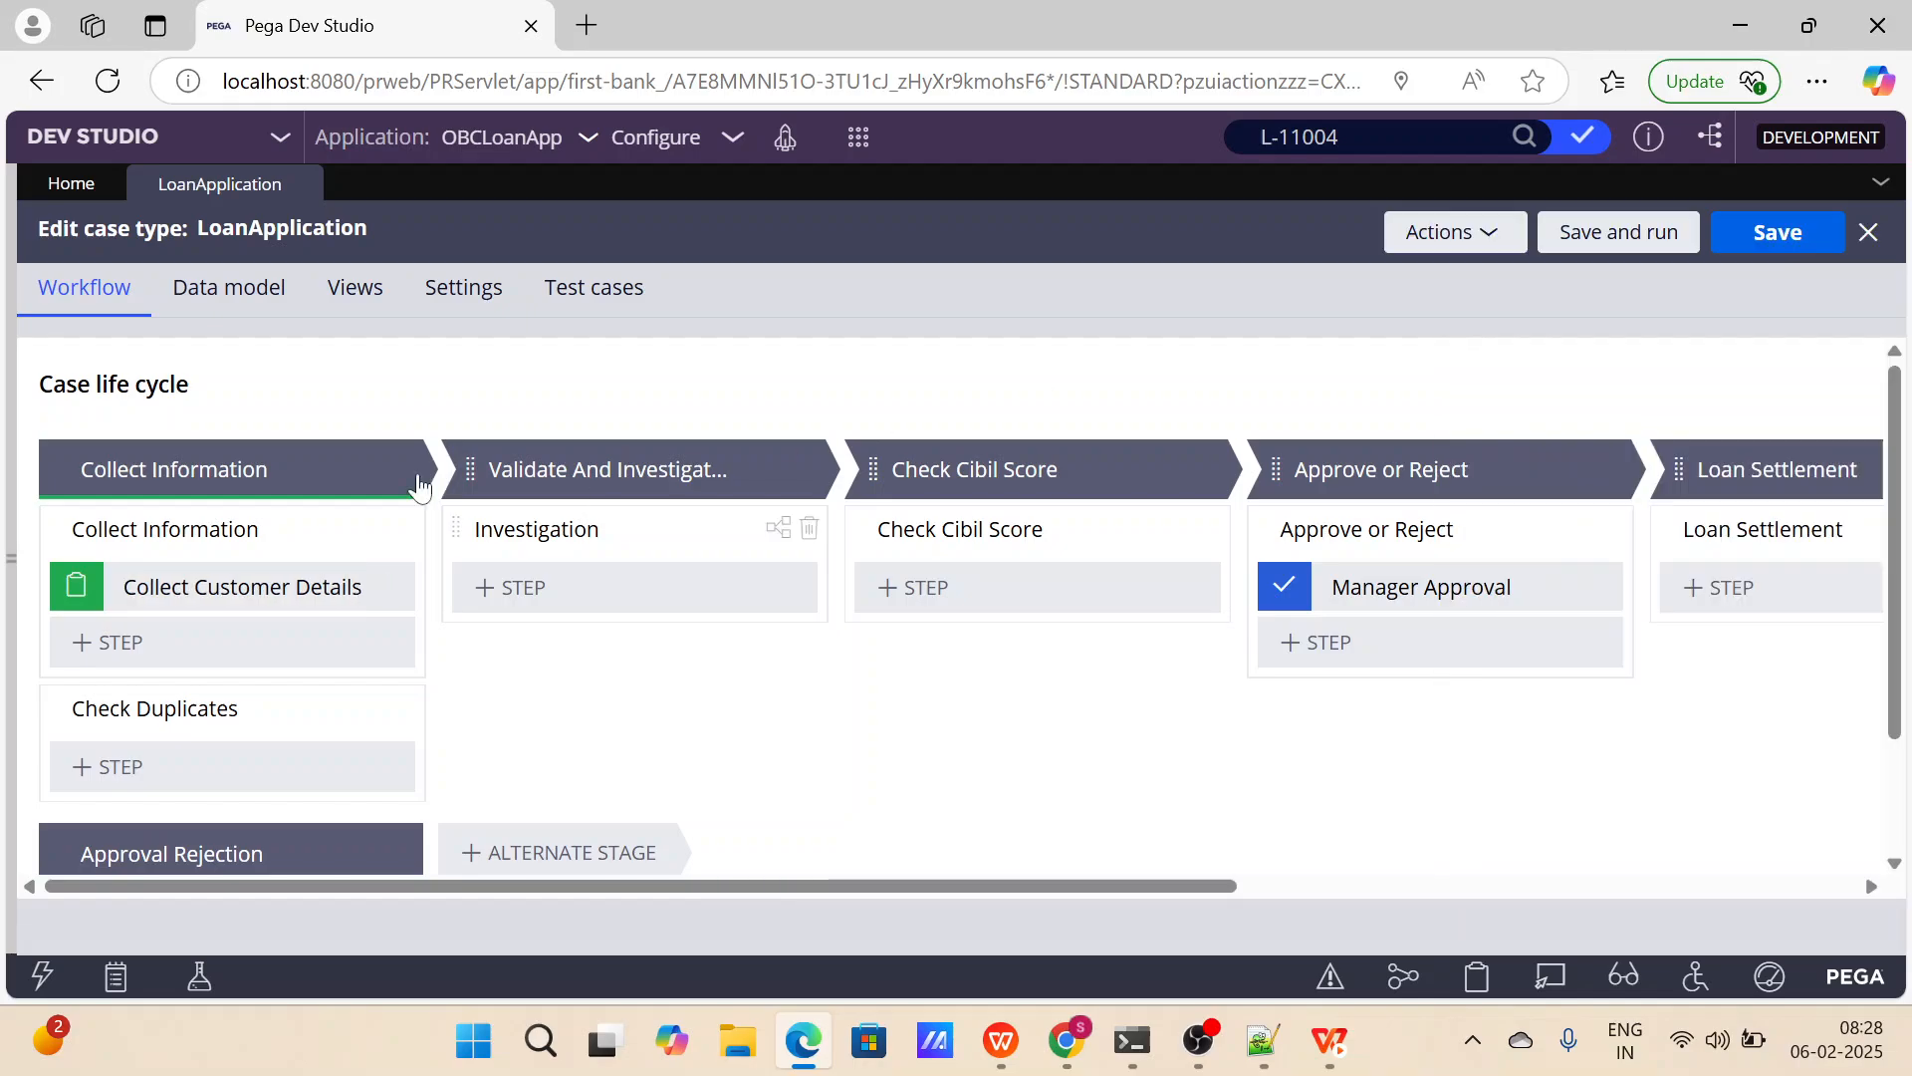
scroll(1175, 518, right, 3)
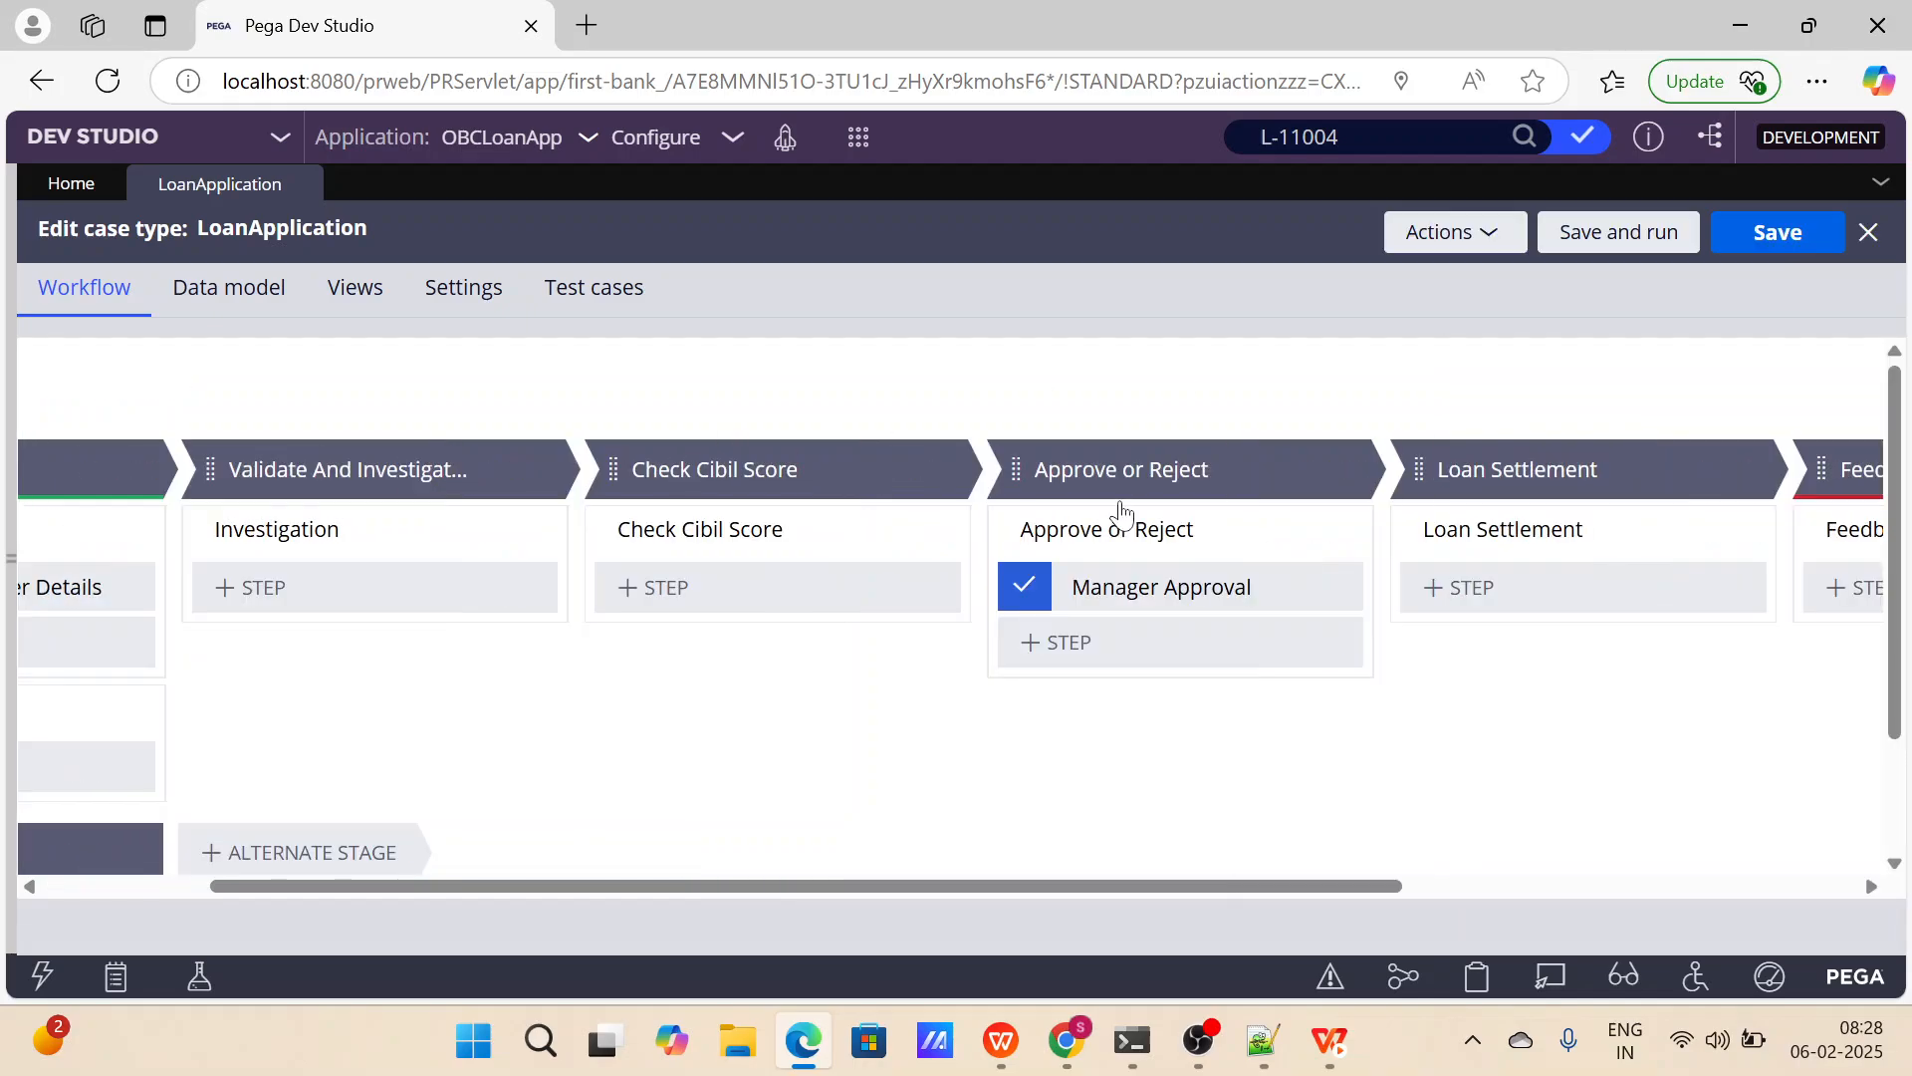
scroll(1120, 510, right, 8)
scroll(896, 518, left, 11)
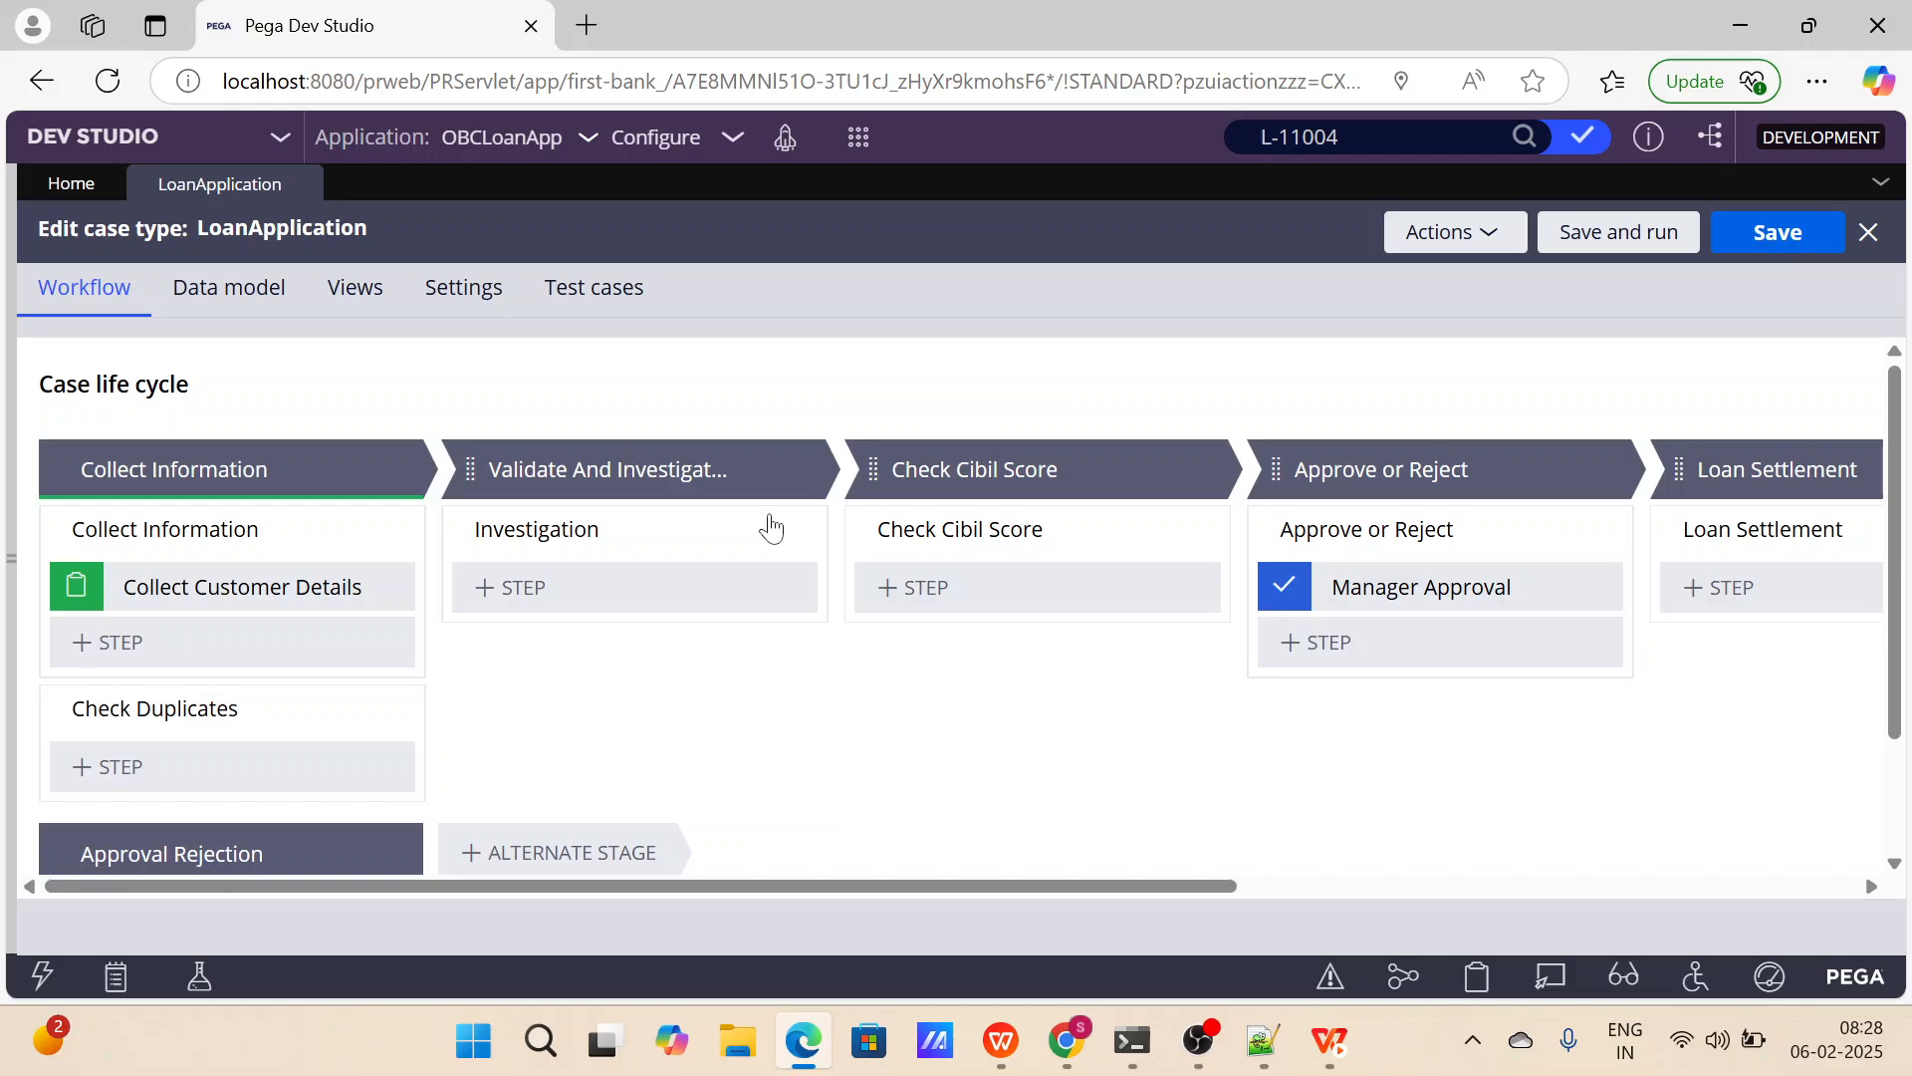
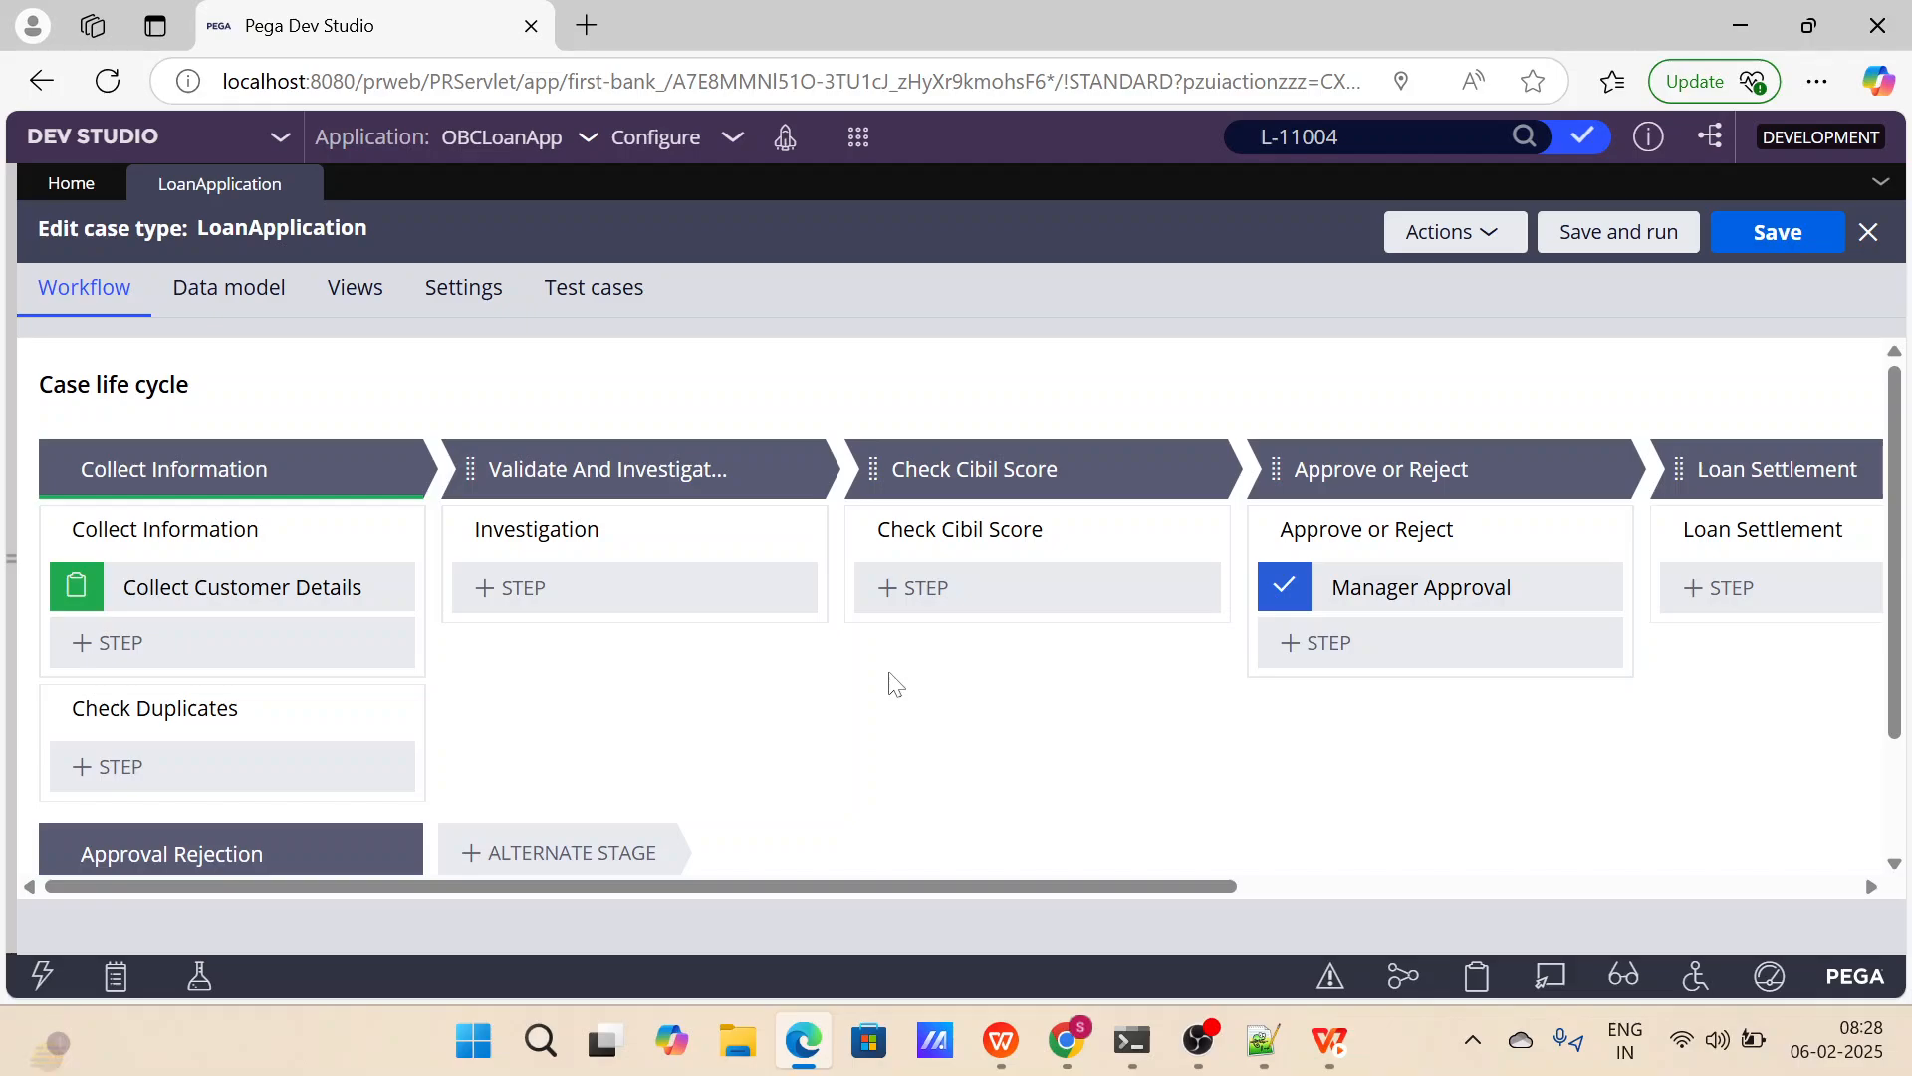
Remove the Create Operator and Description fields from the Collect Customer Details step's view.
click(239, 587)
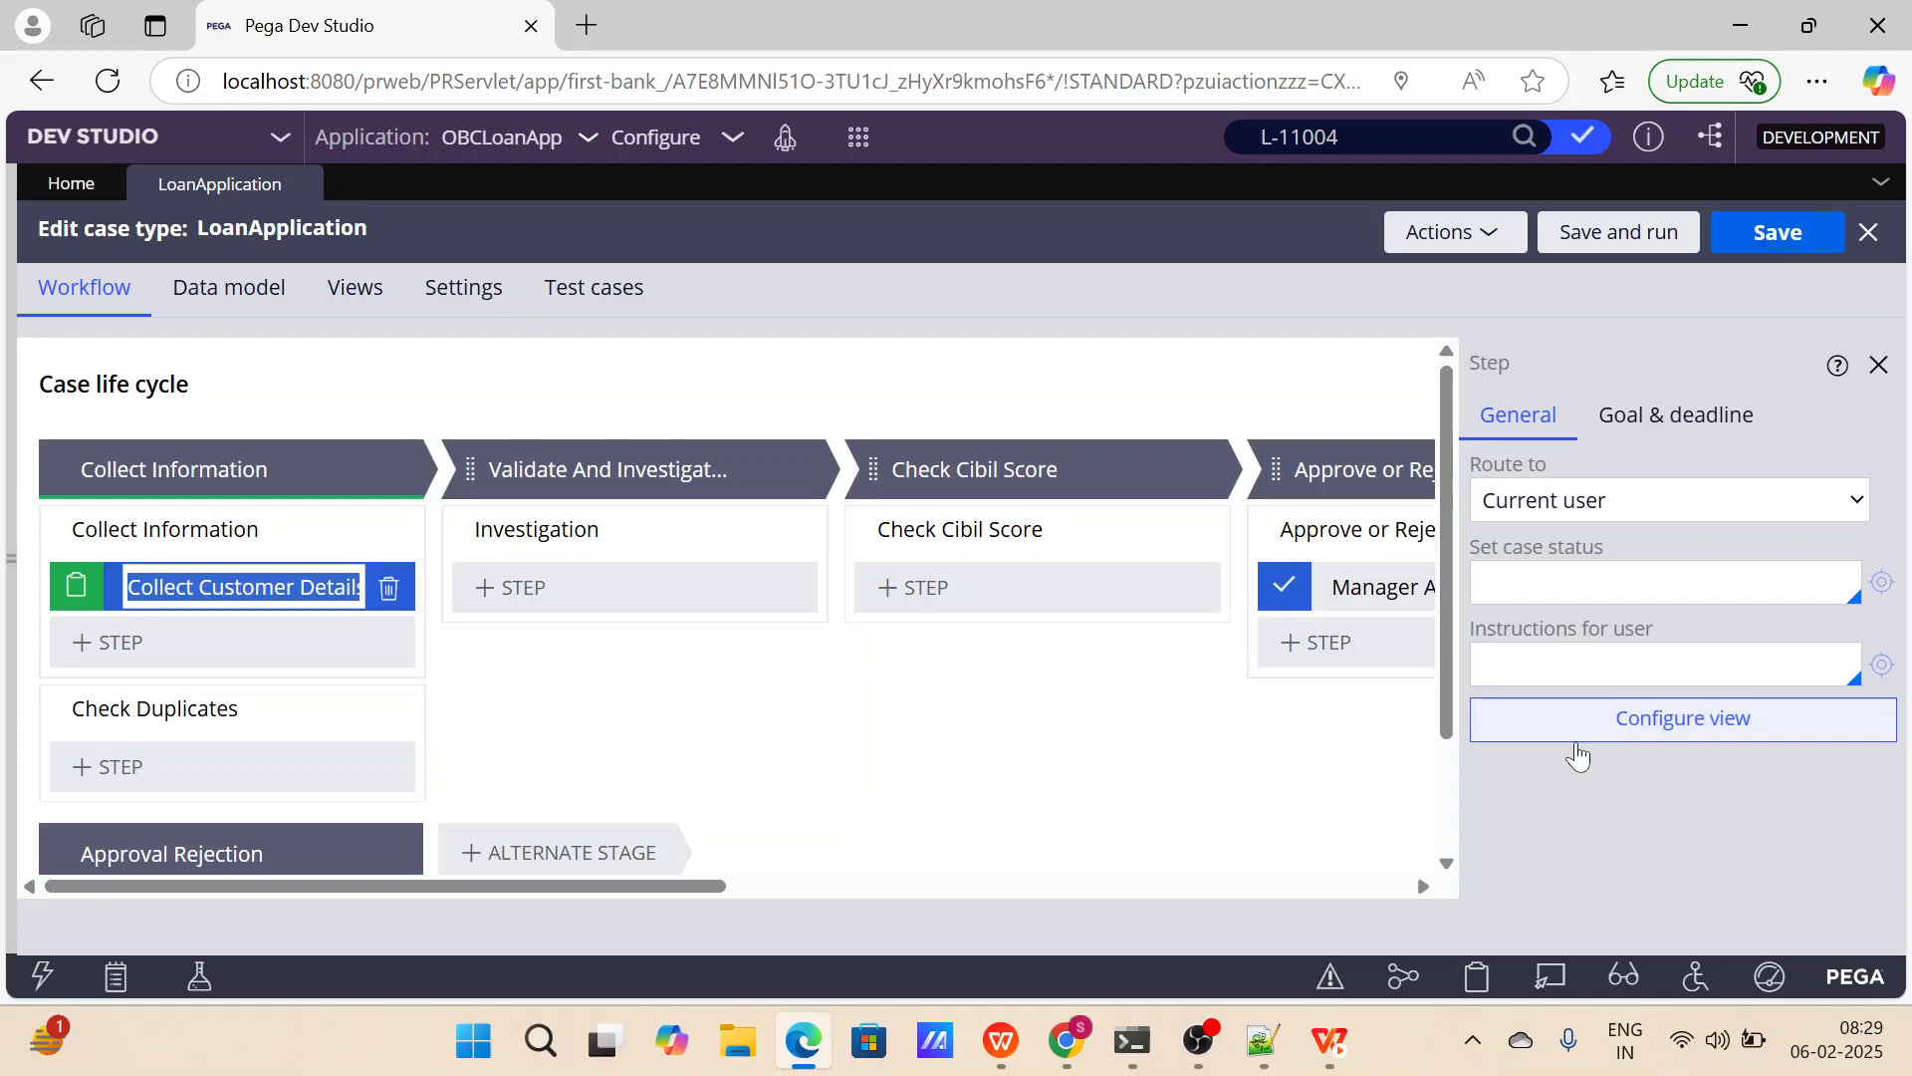
click(1679, 718)
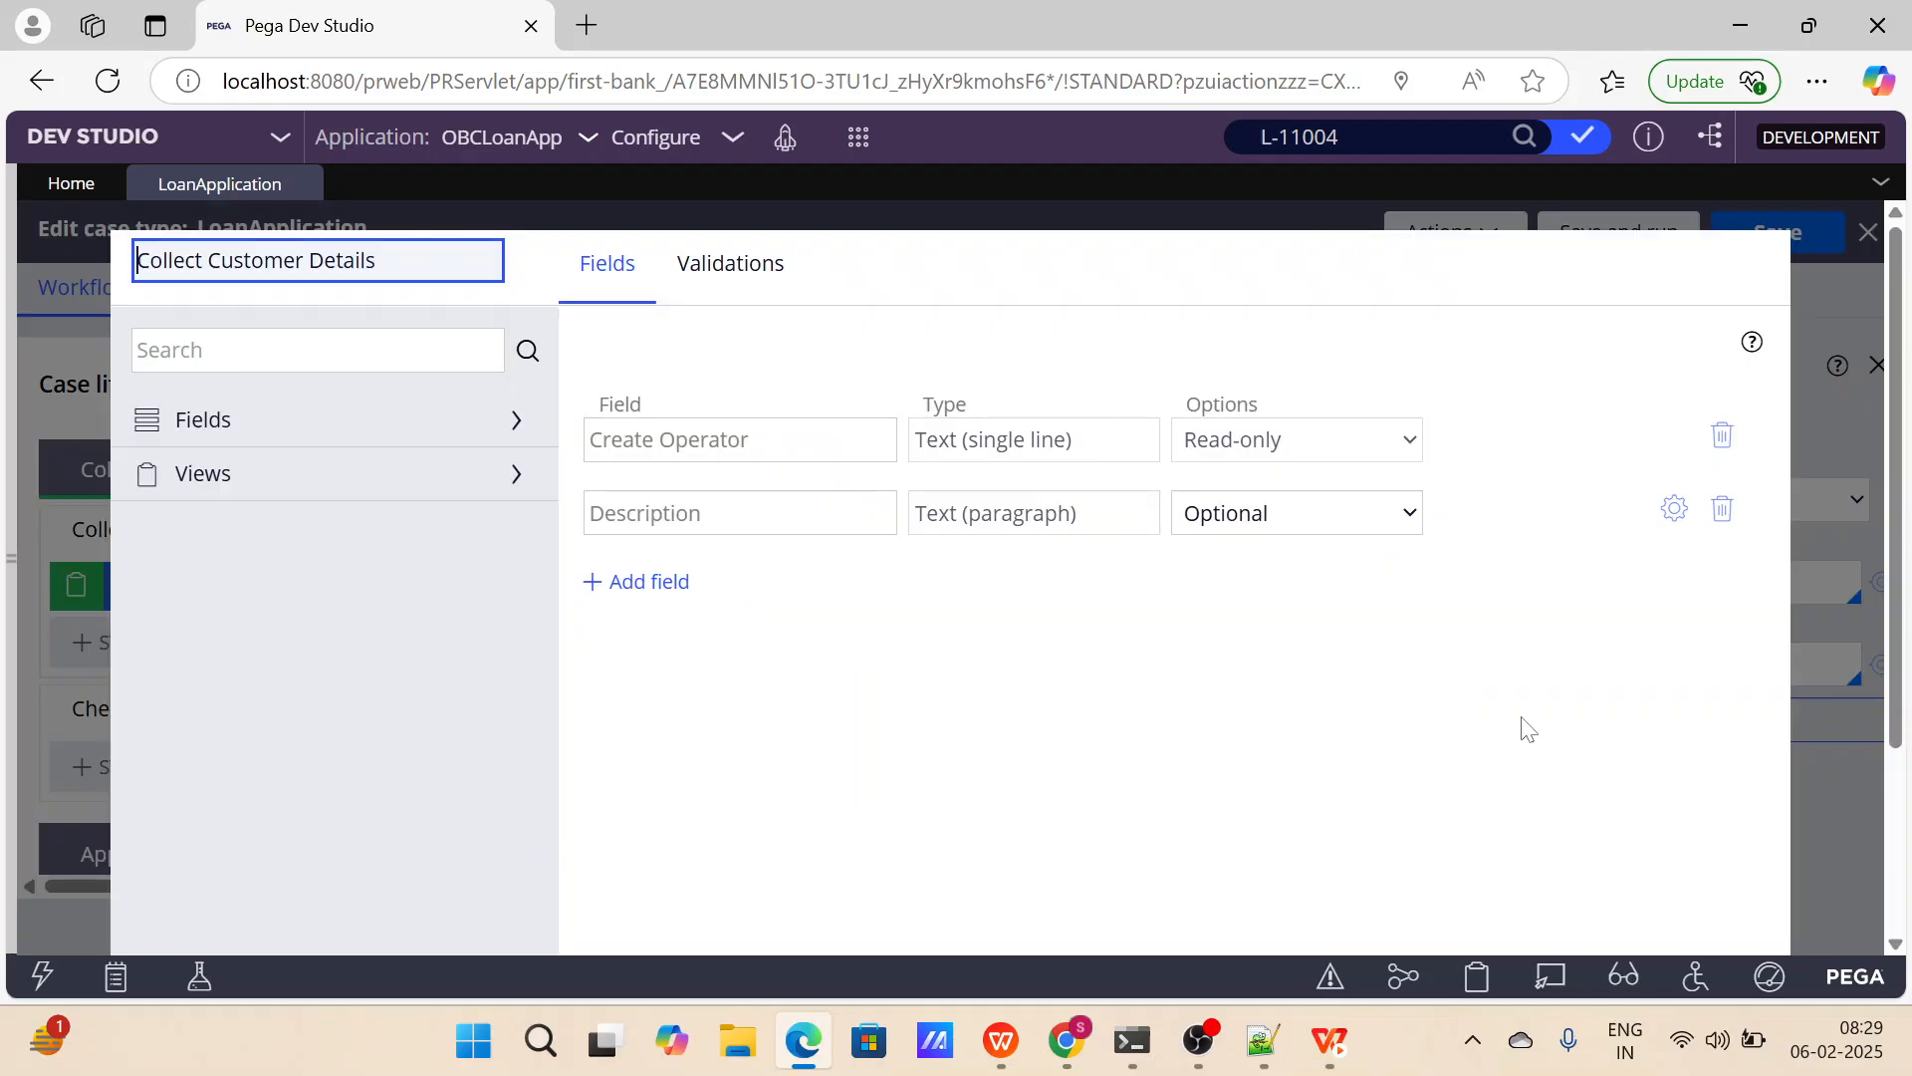
click(1722, 509)
click(1722, 439)
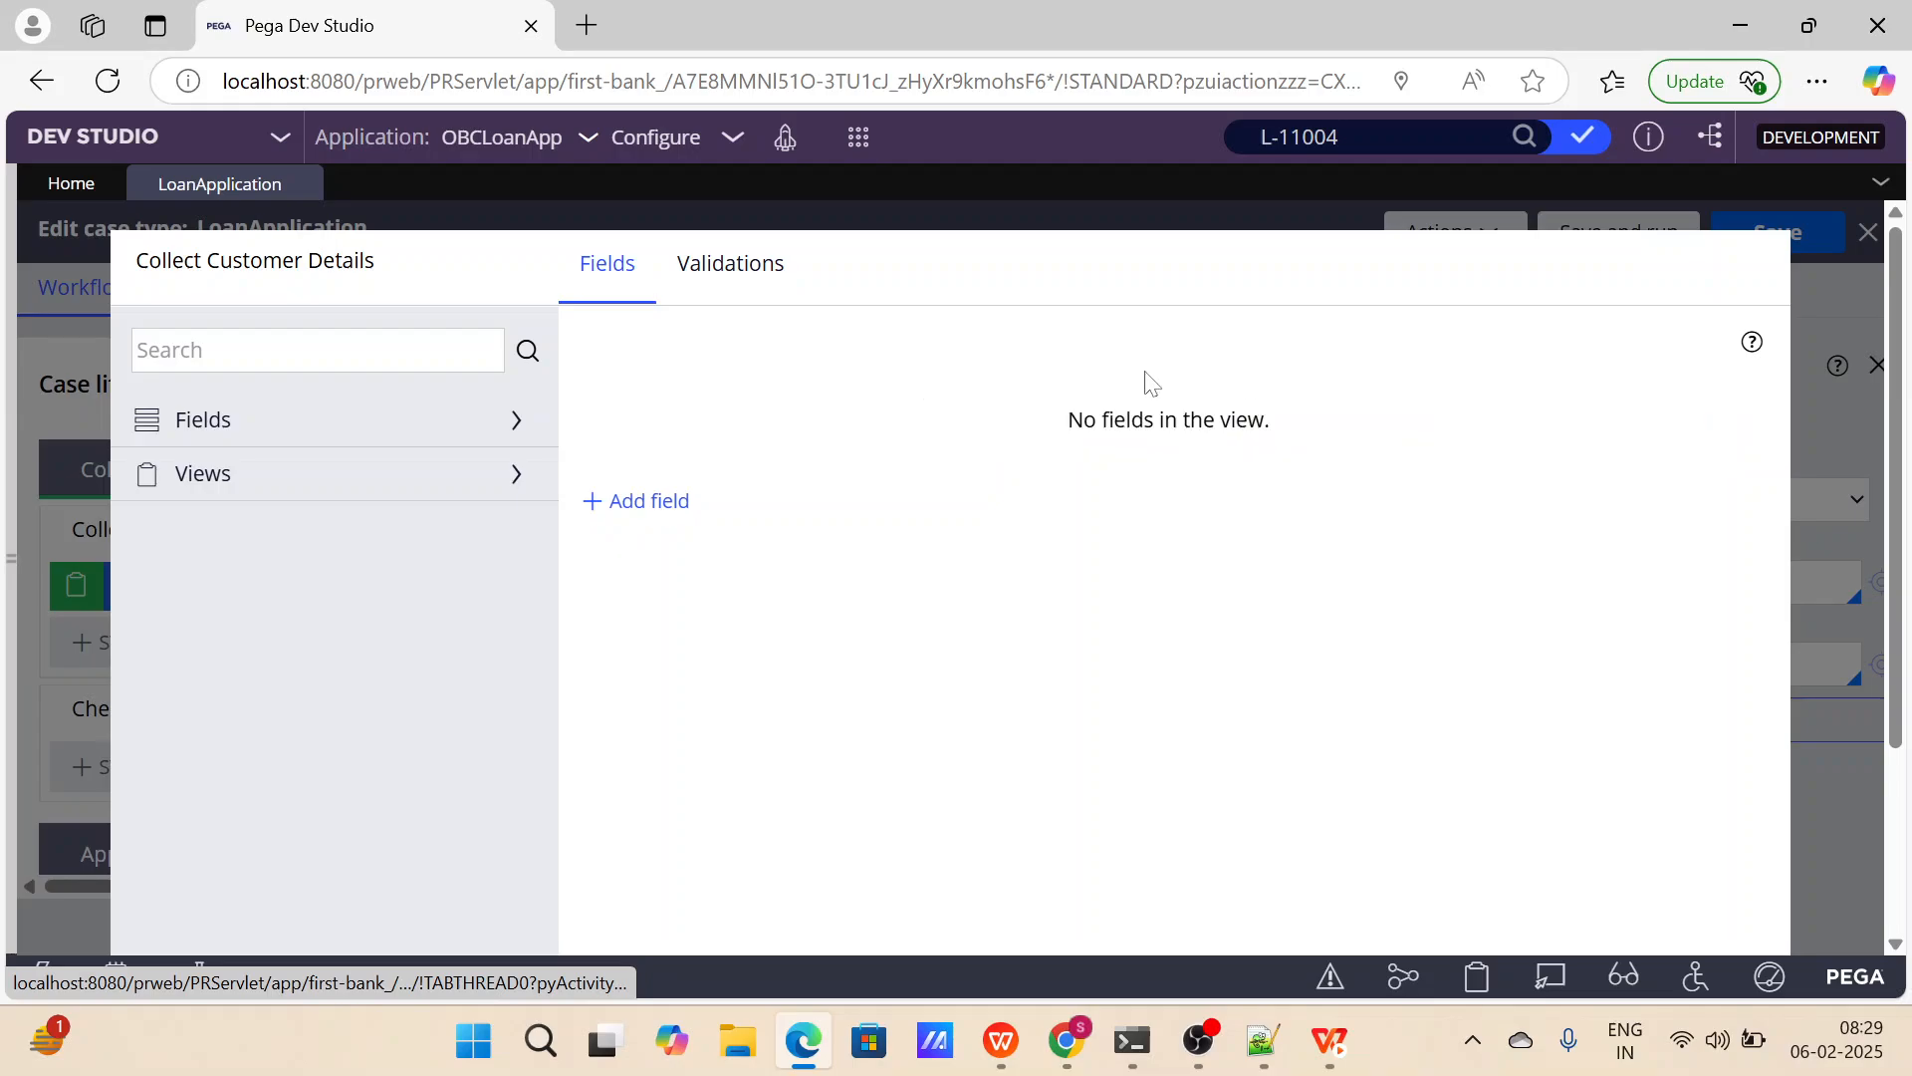
Add a First Name field of type Text (single line) to the view, looking through the available field types.
click(650, 501)
text(F)
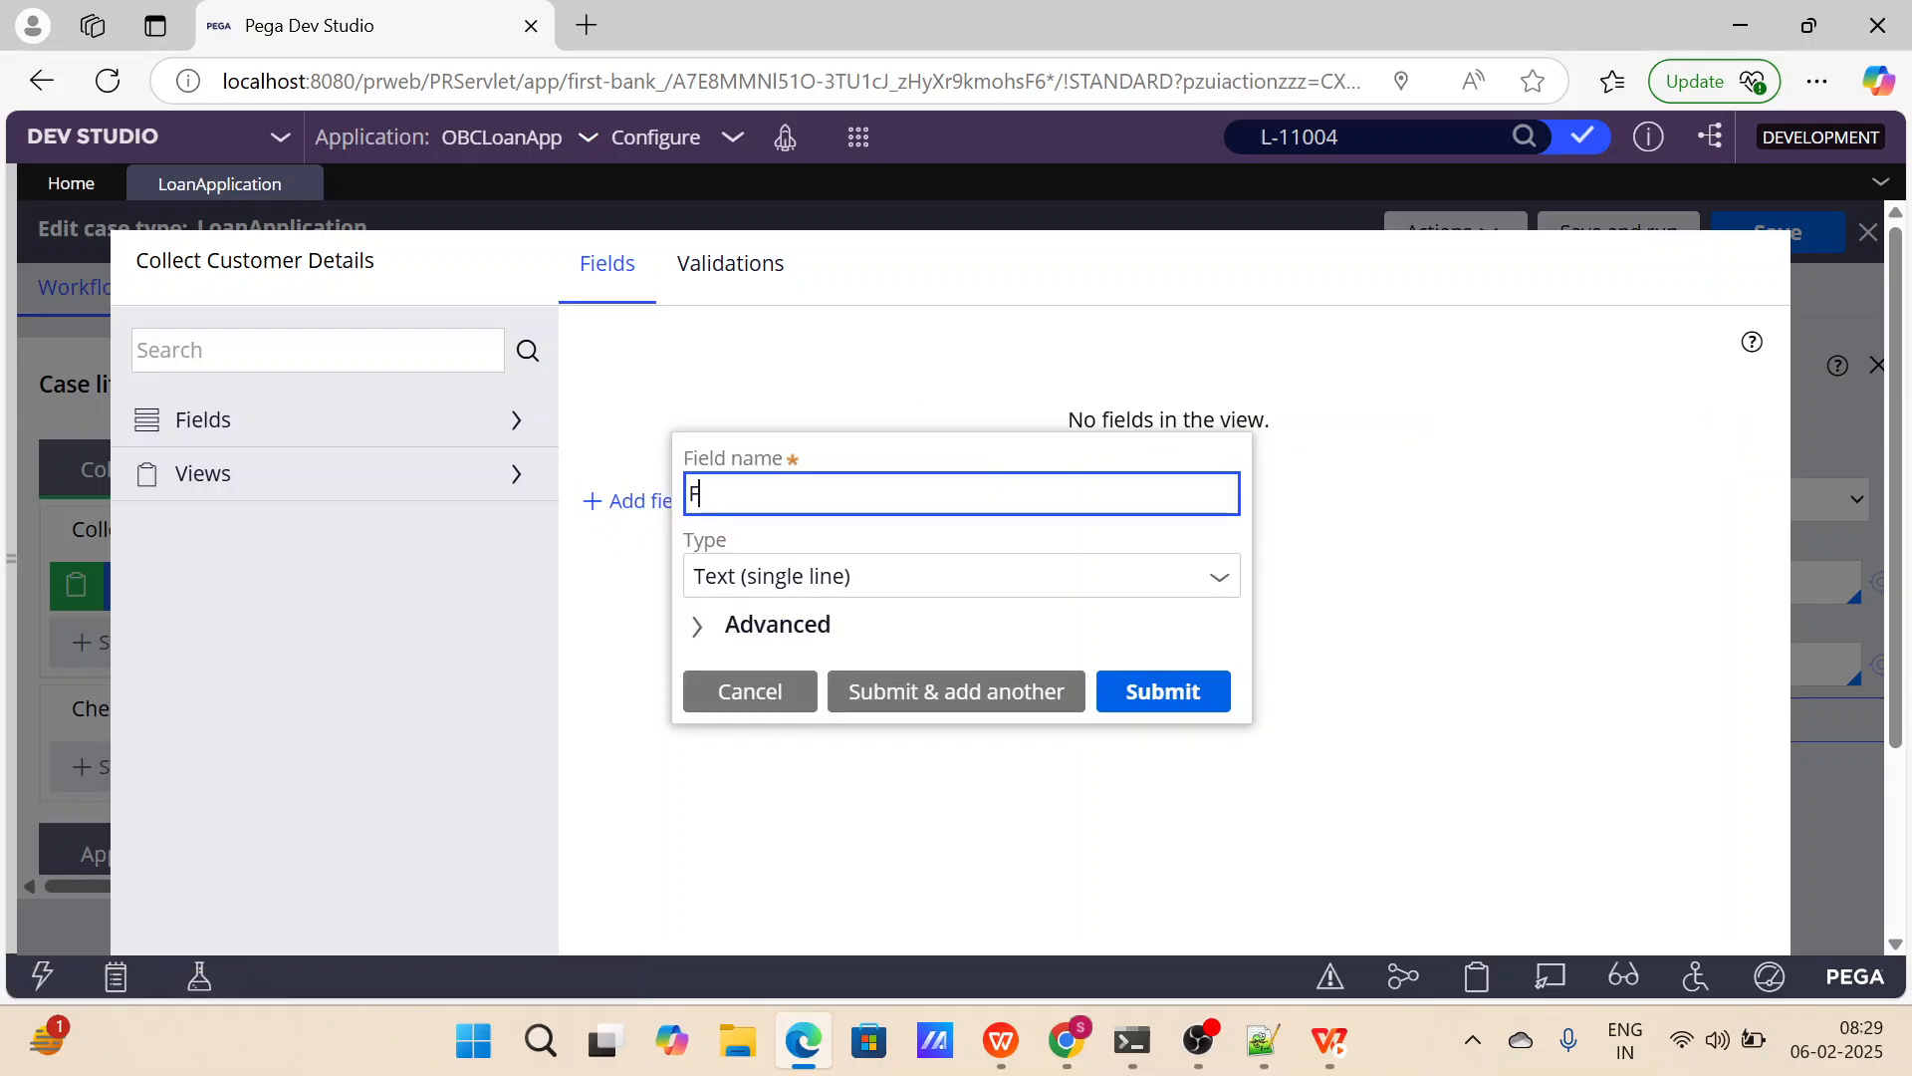
text(irst Name)
click(1216, 587)
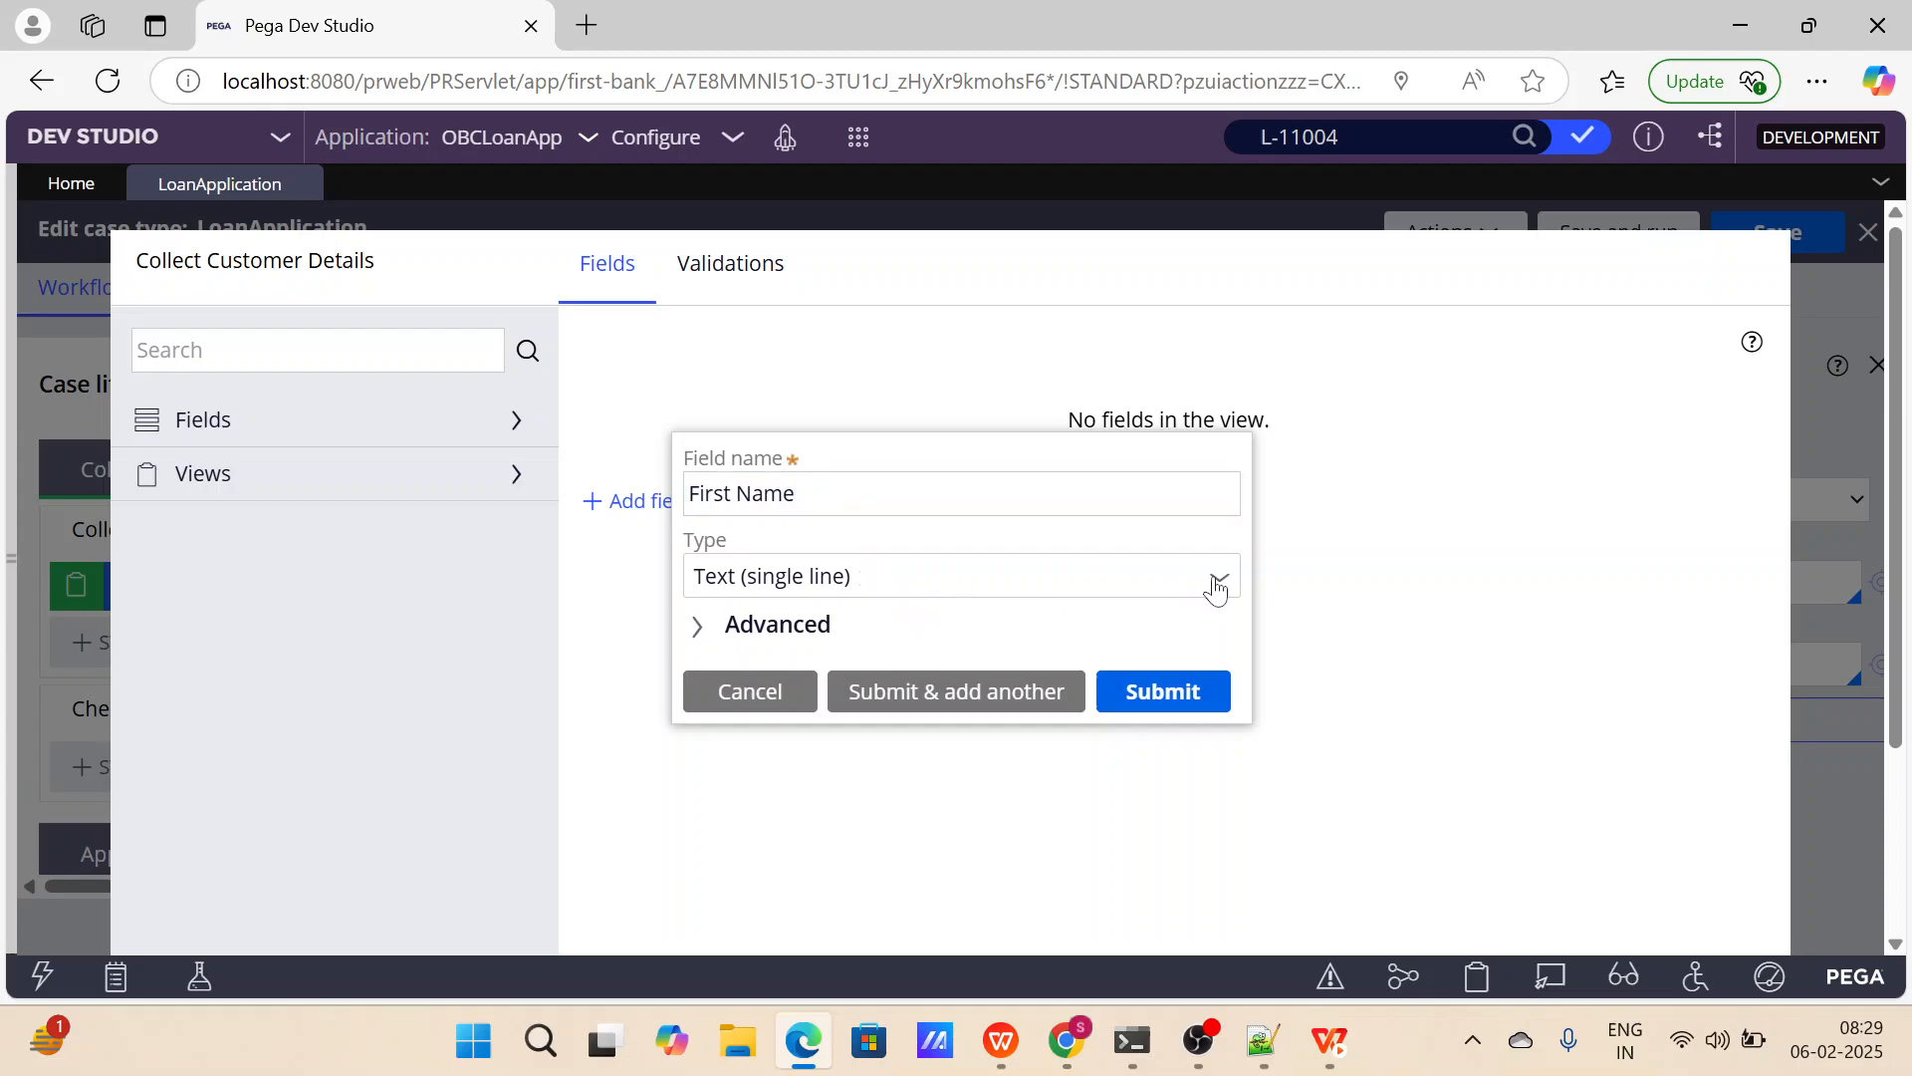
click(880, 496)
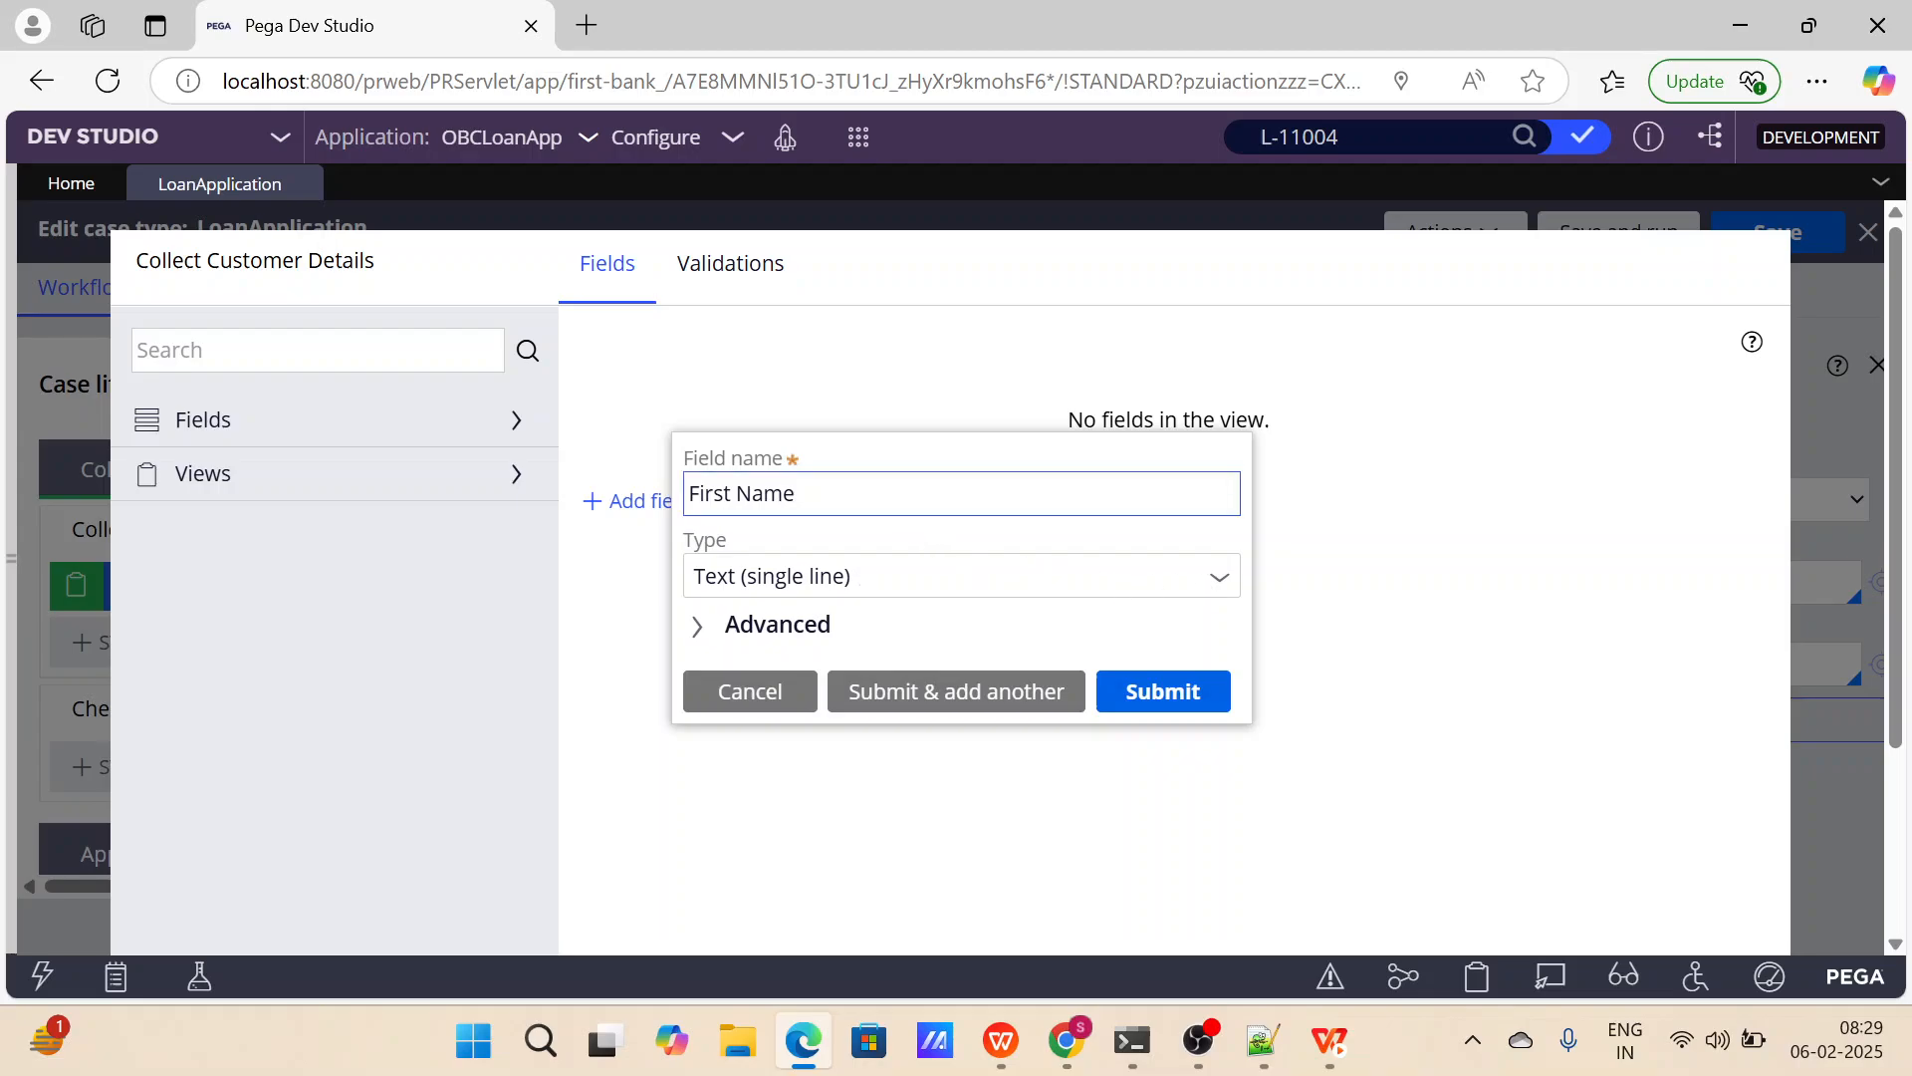
click(858, 495)
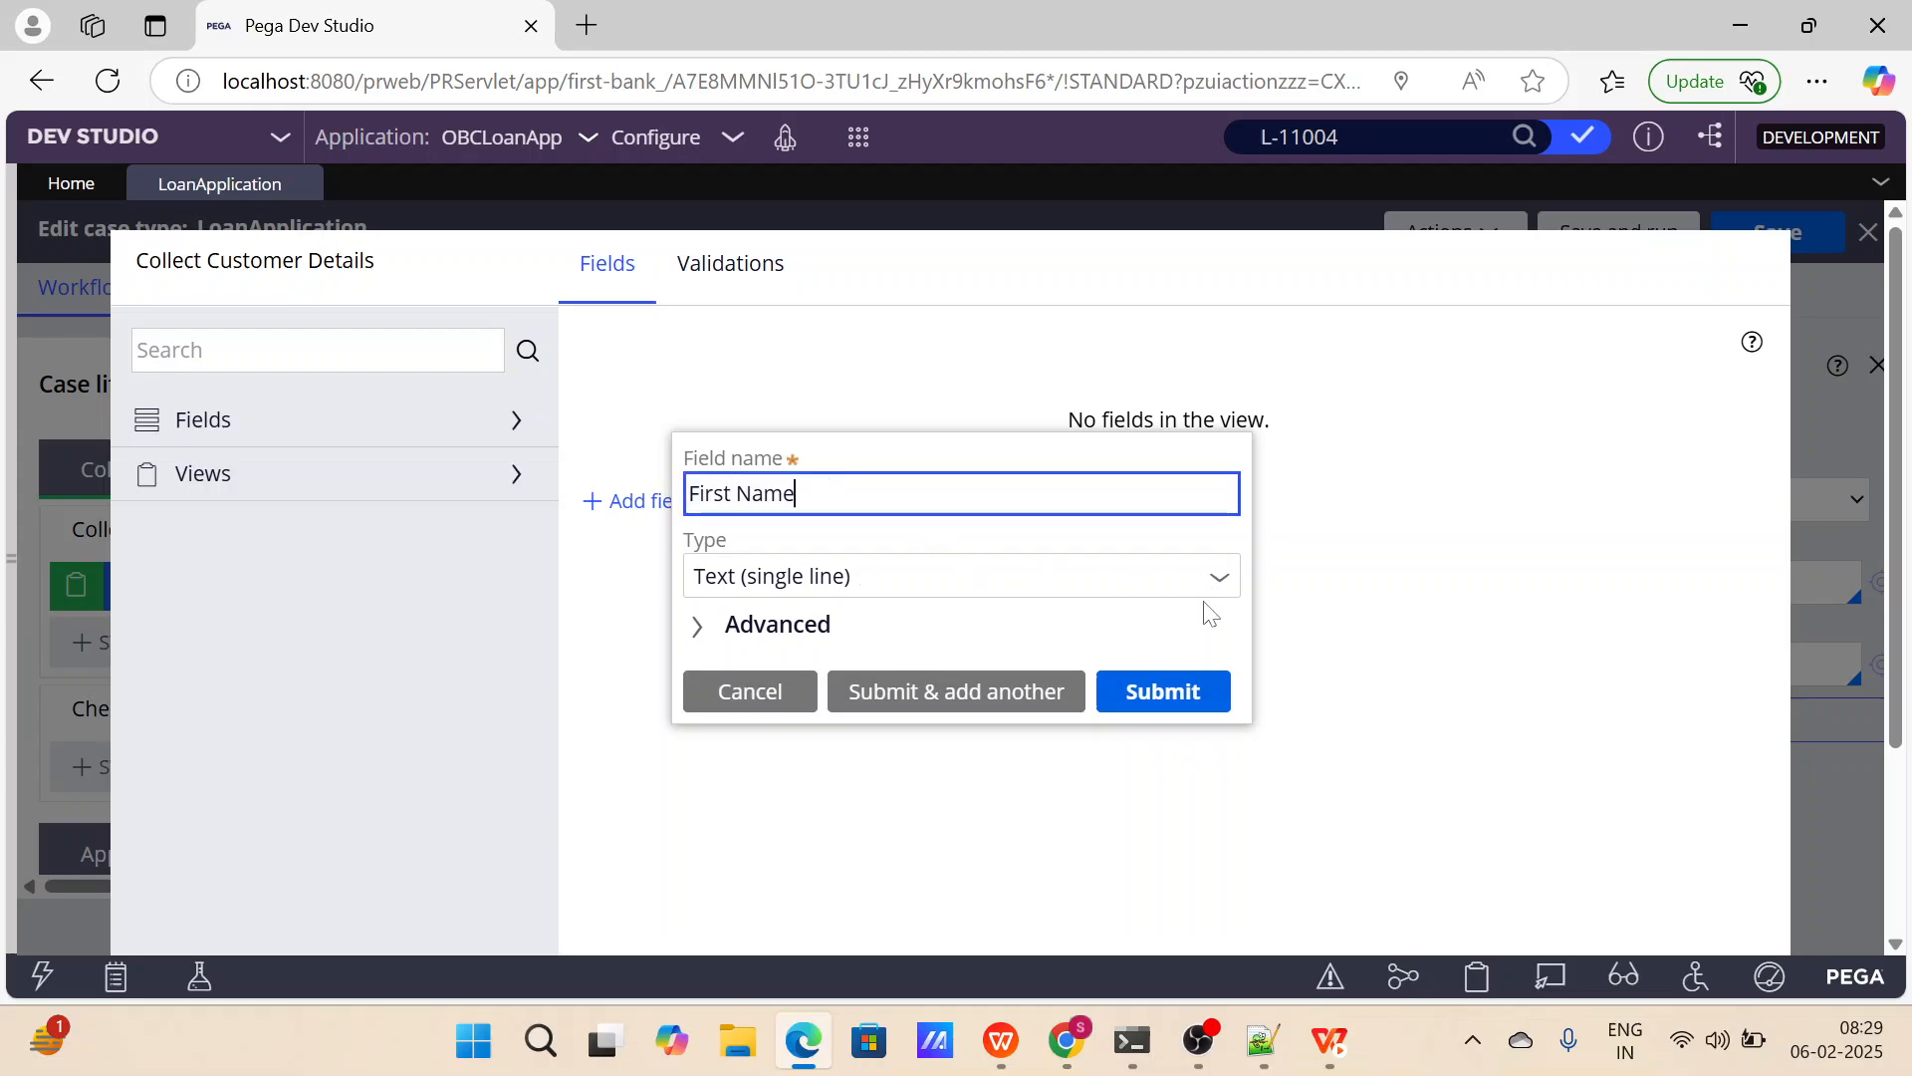
click(924, 585)
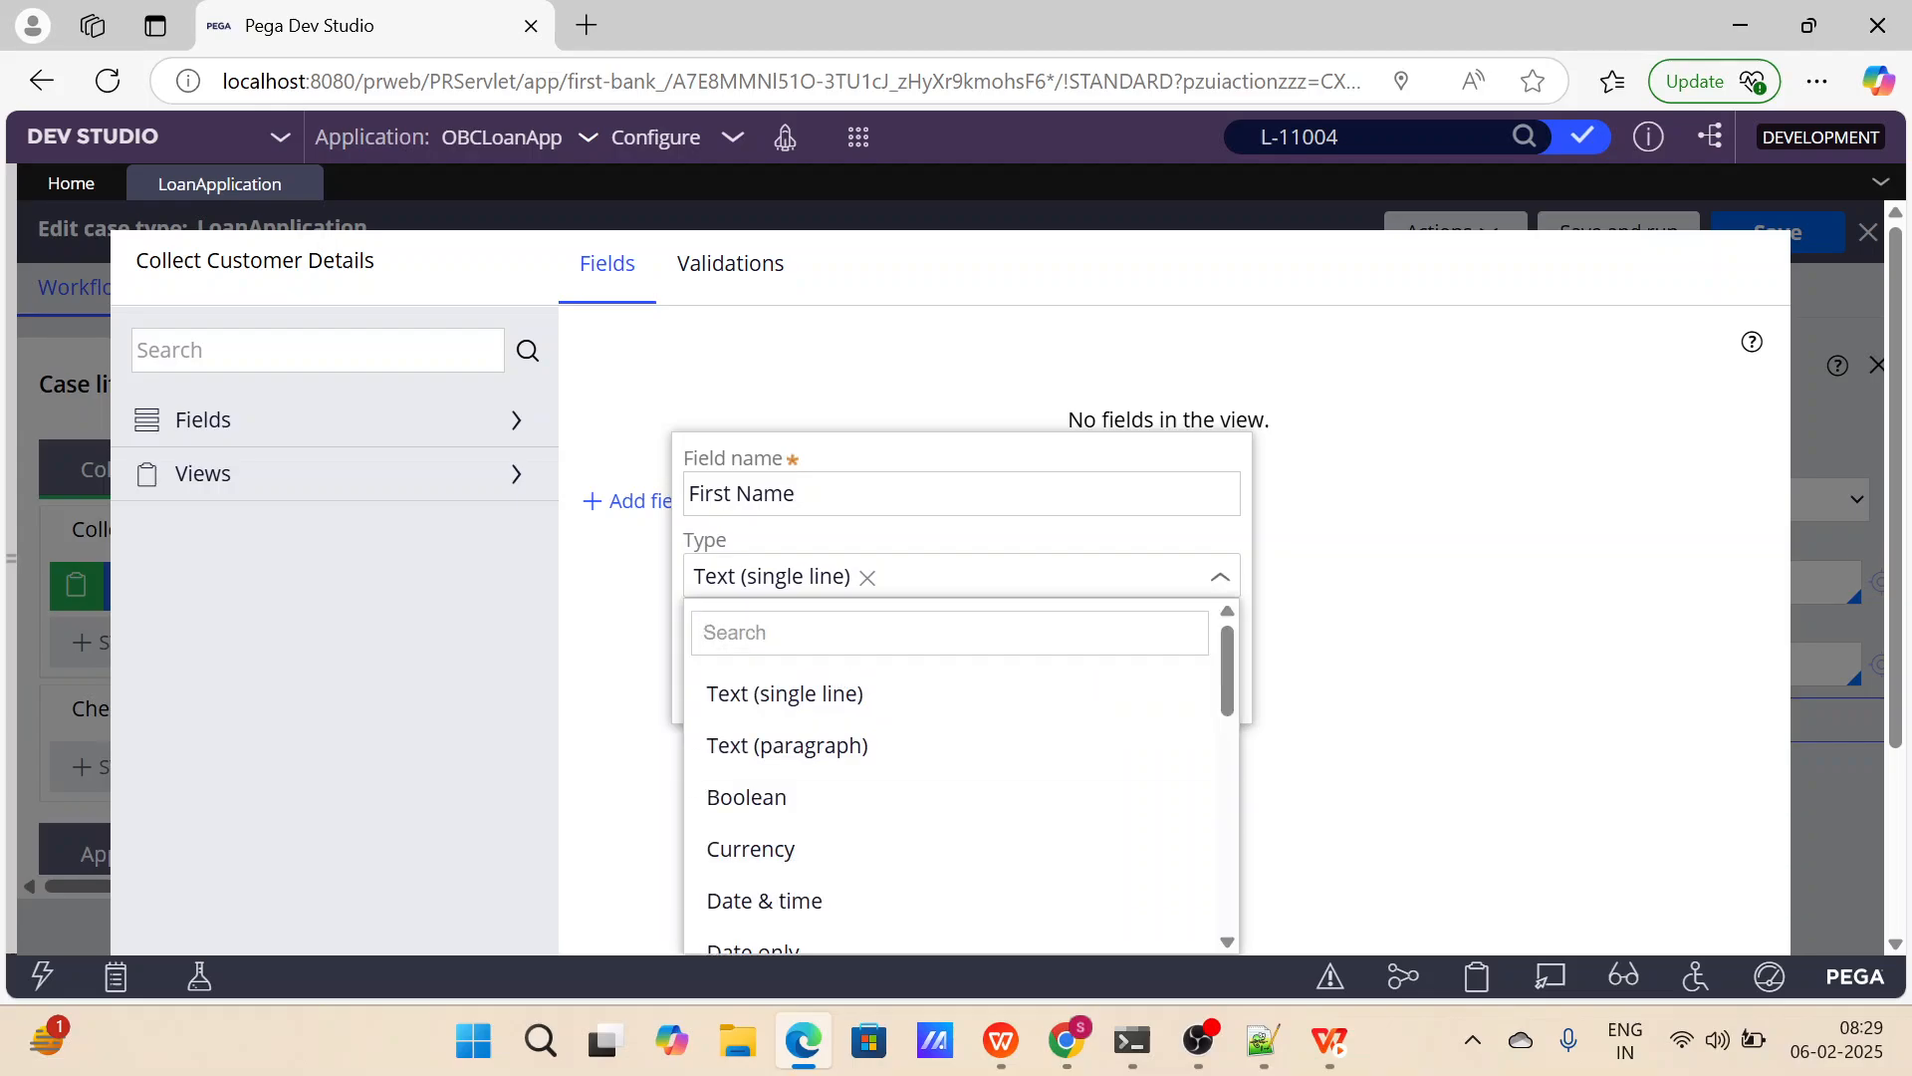
scroll(841, 775, down, 1)
scroll(841, 775, up, 1)
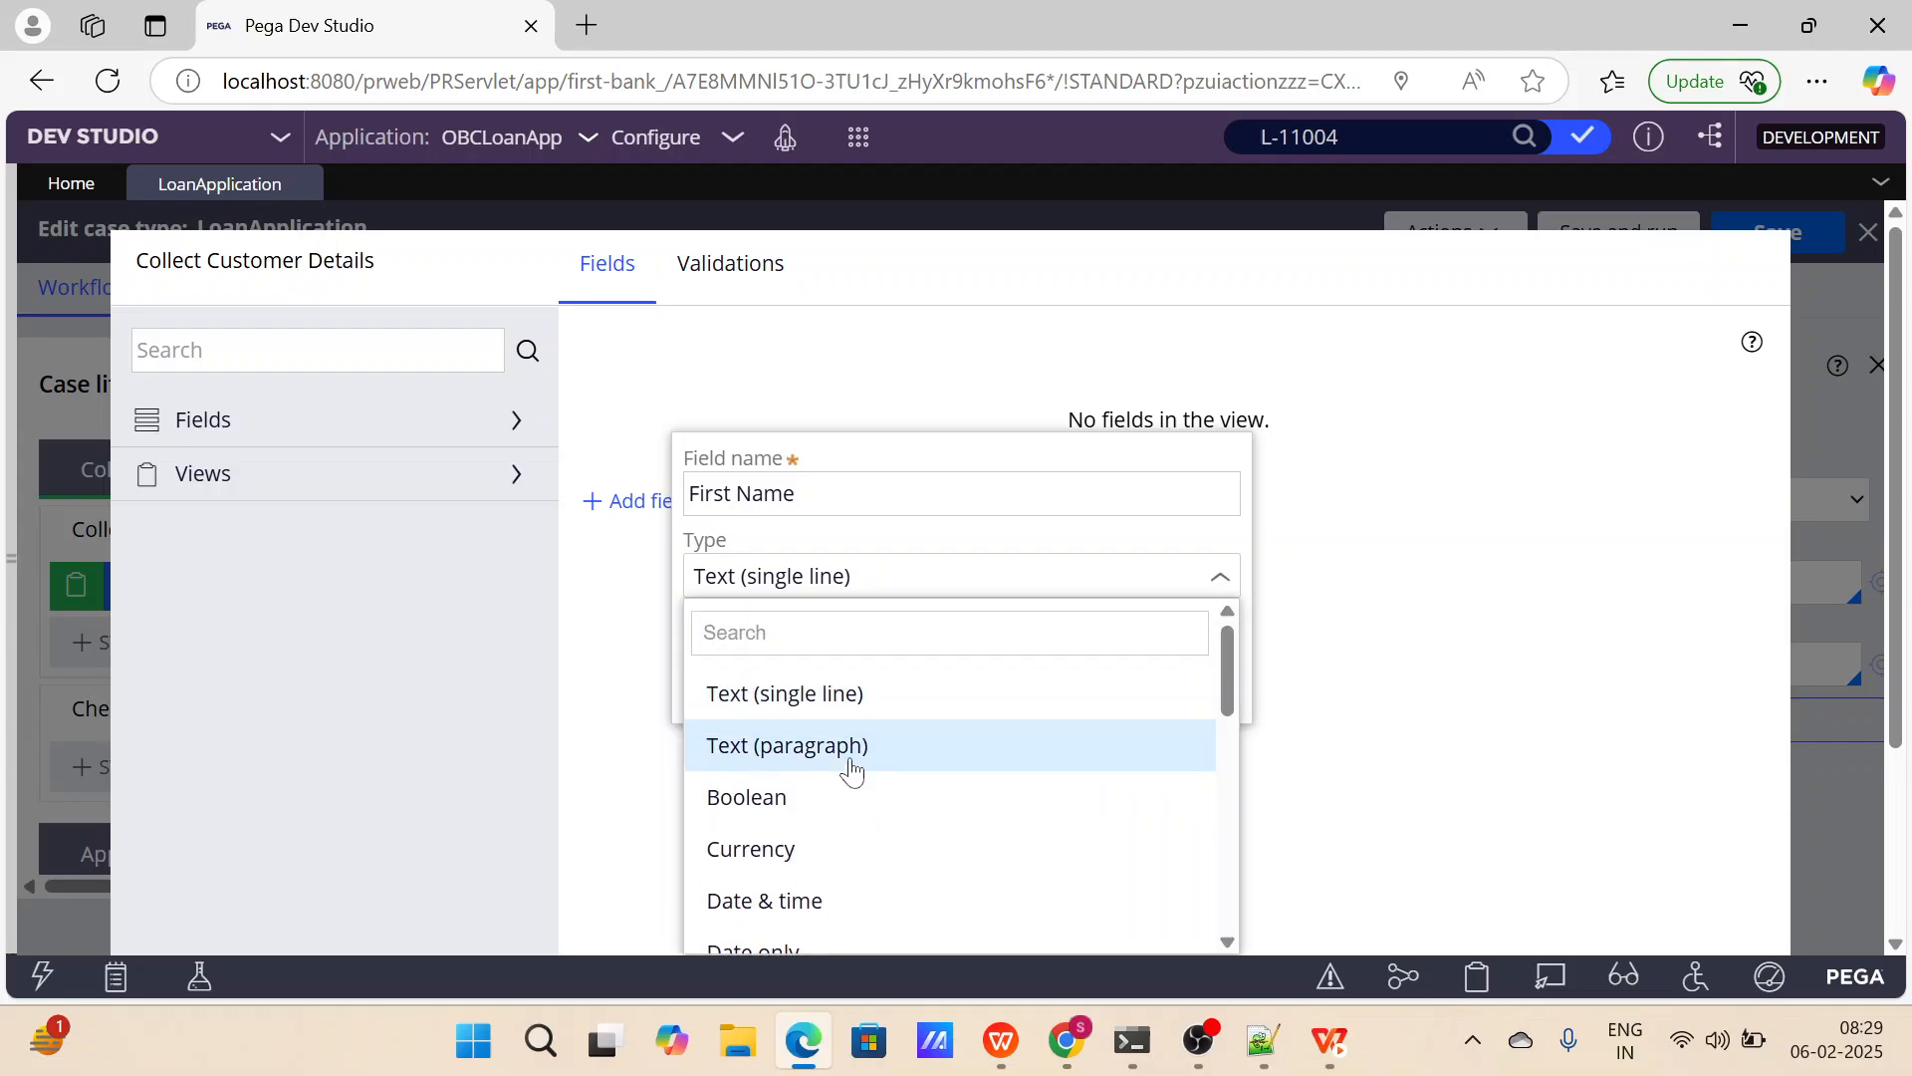
scroll(842, 775, down, 5)
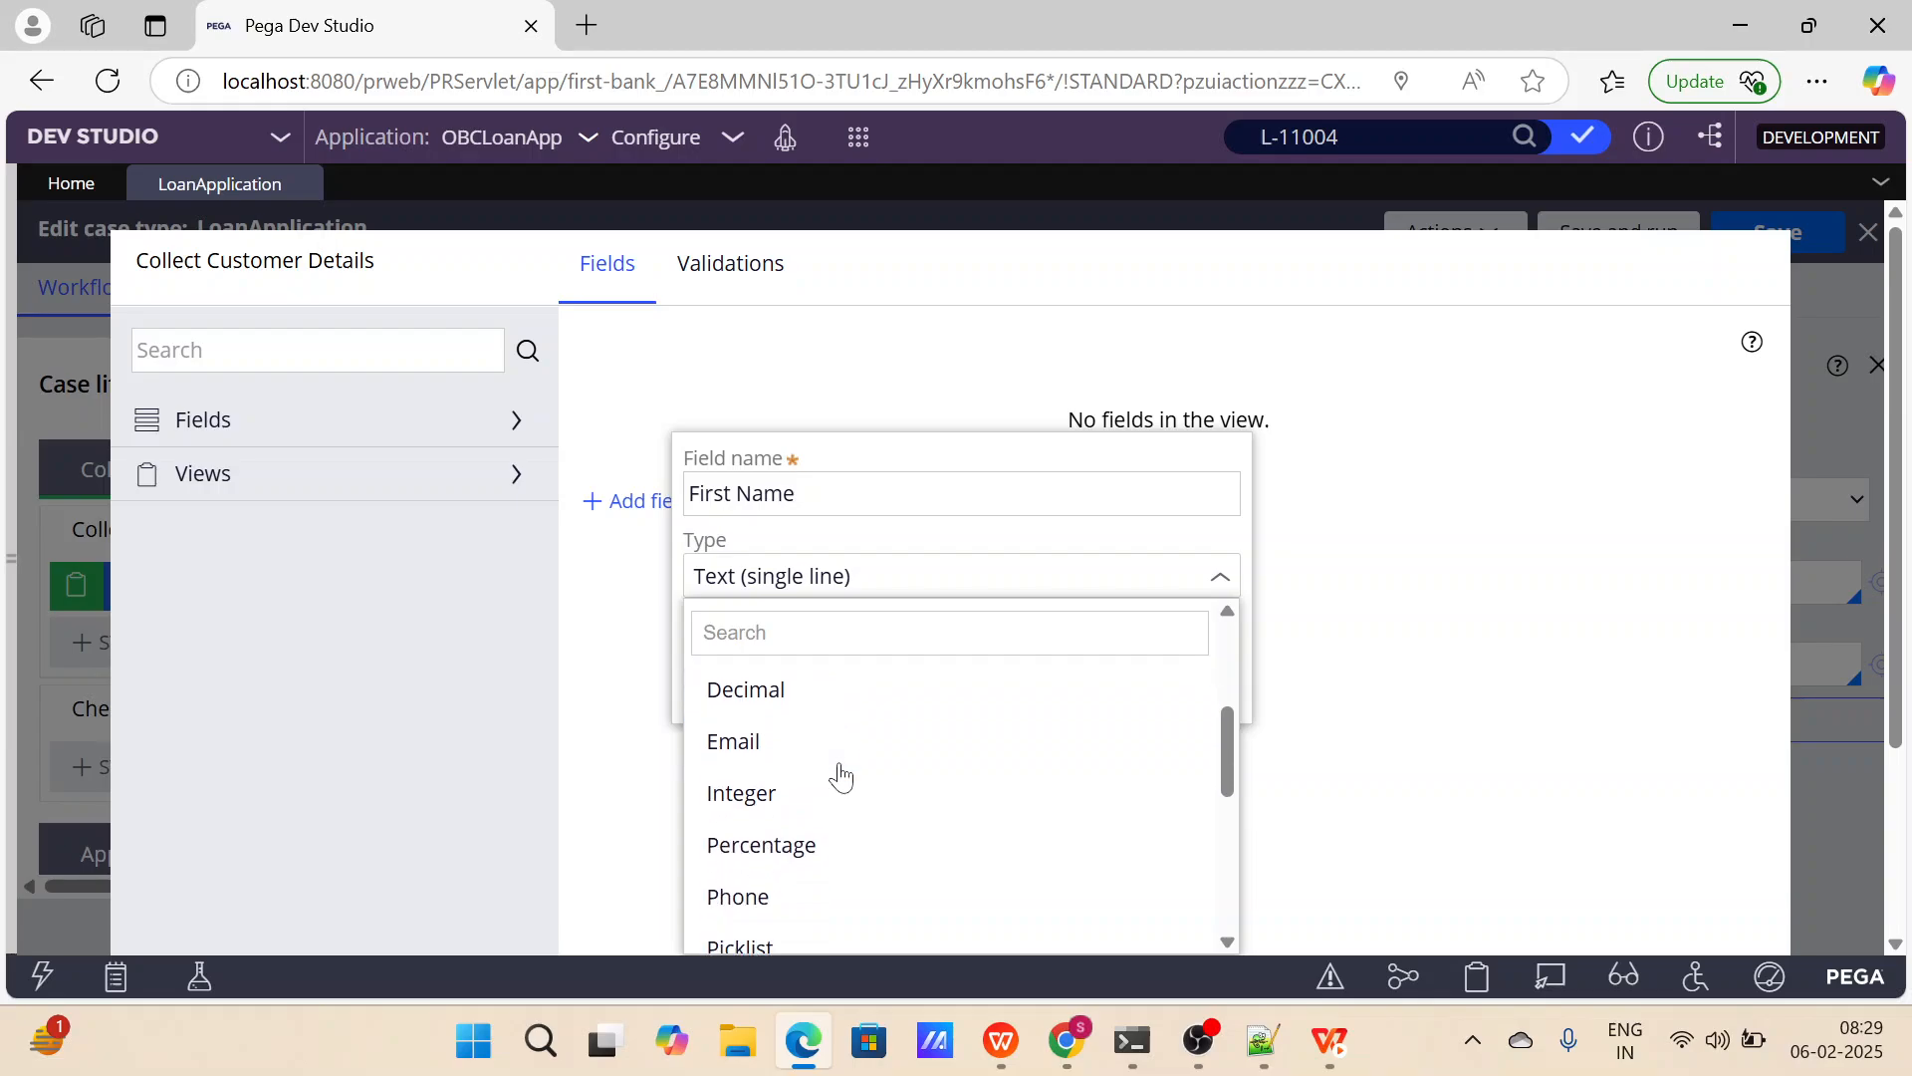
scroll(841, 774, down, 3)
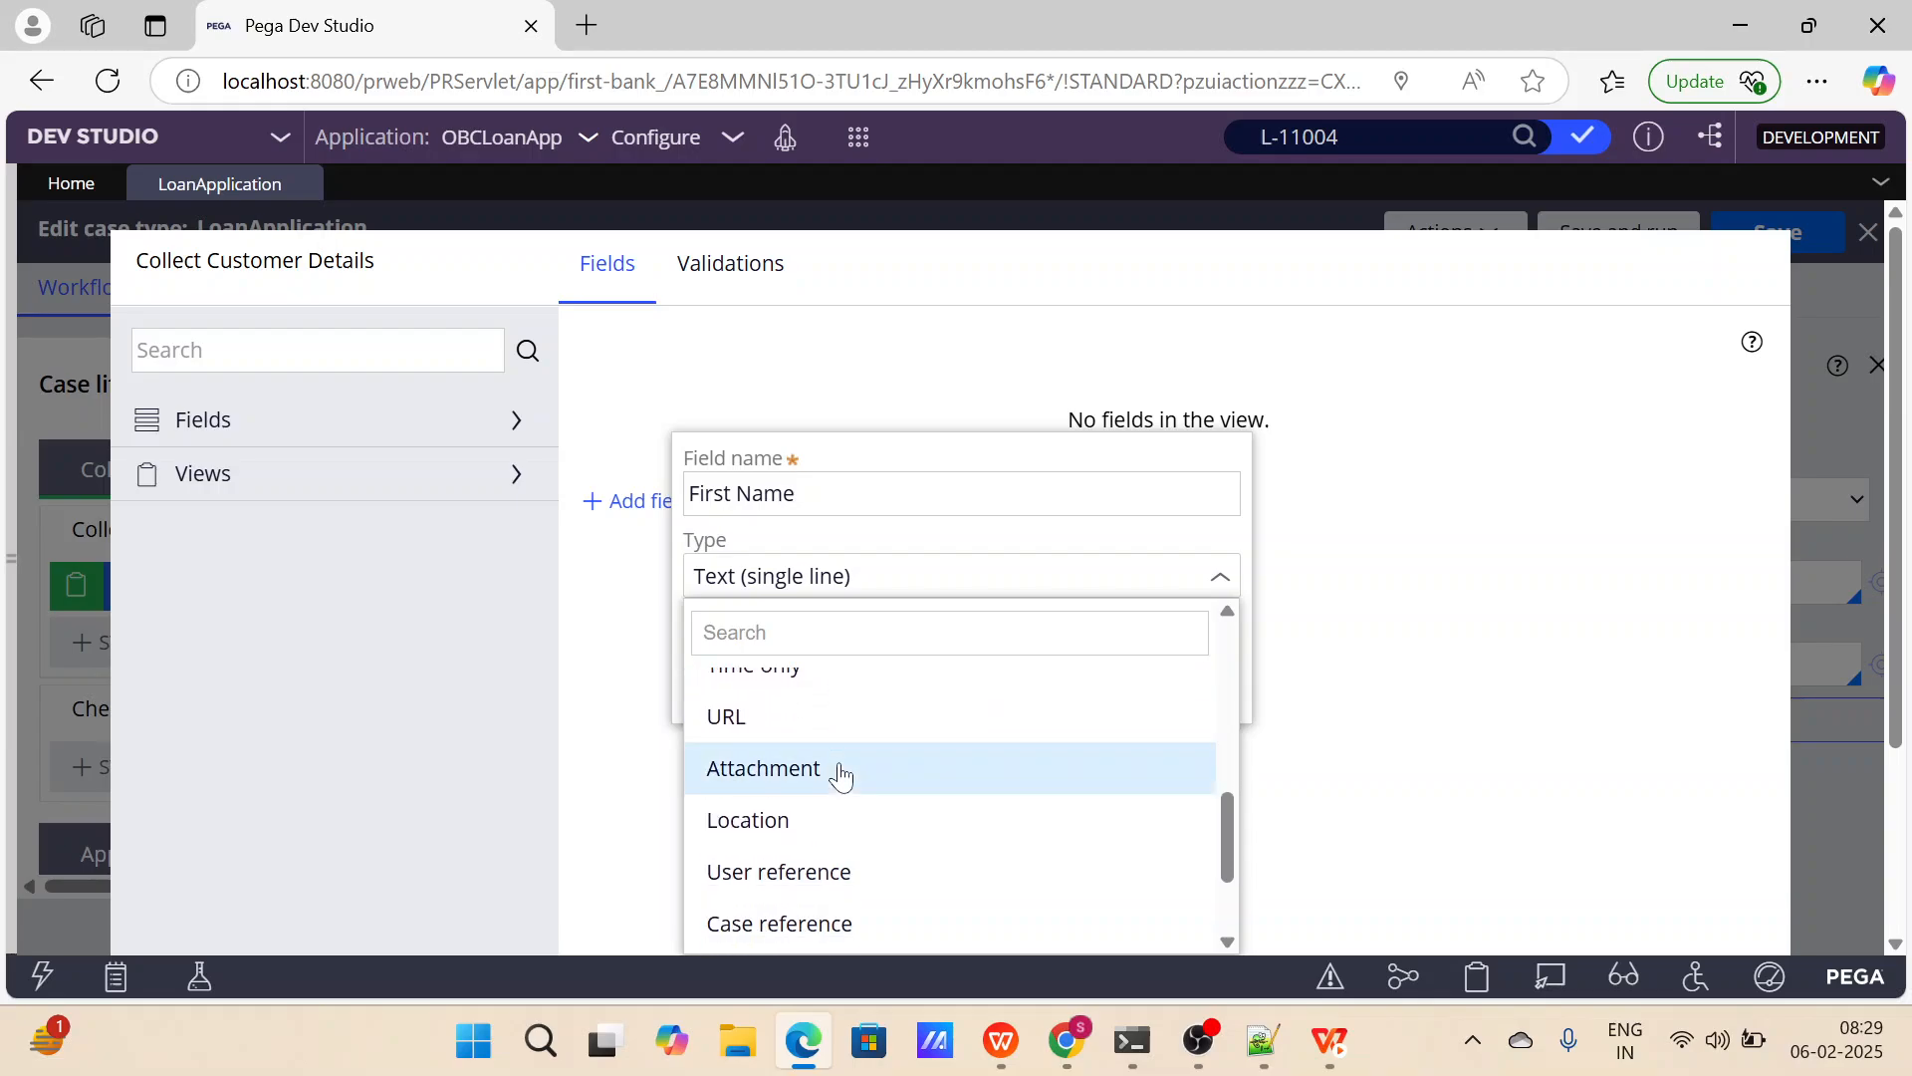
scroll(841, 775, down, 1)
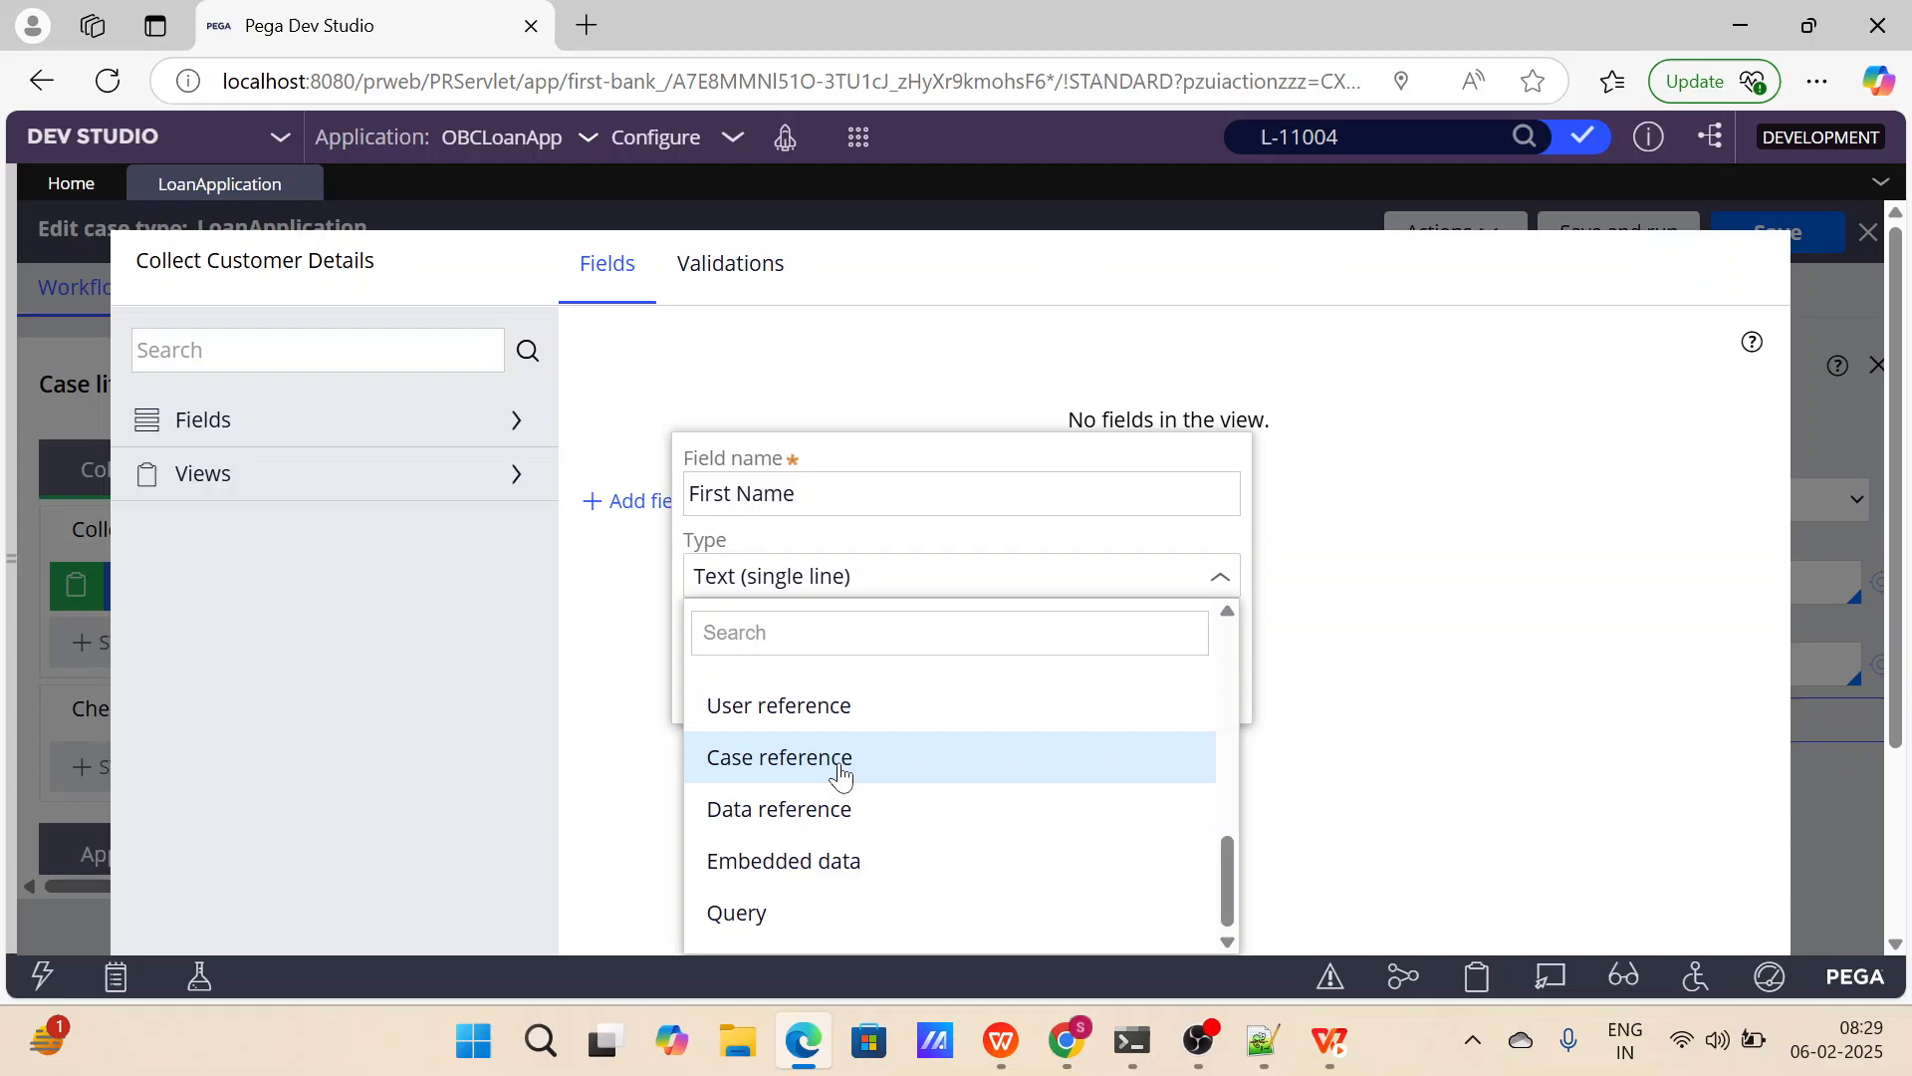
scroll(841, 775, up, 10)
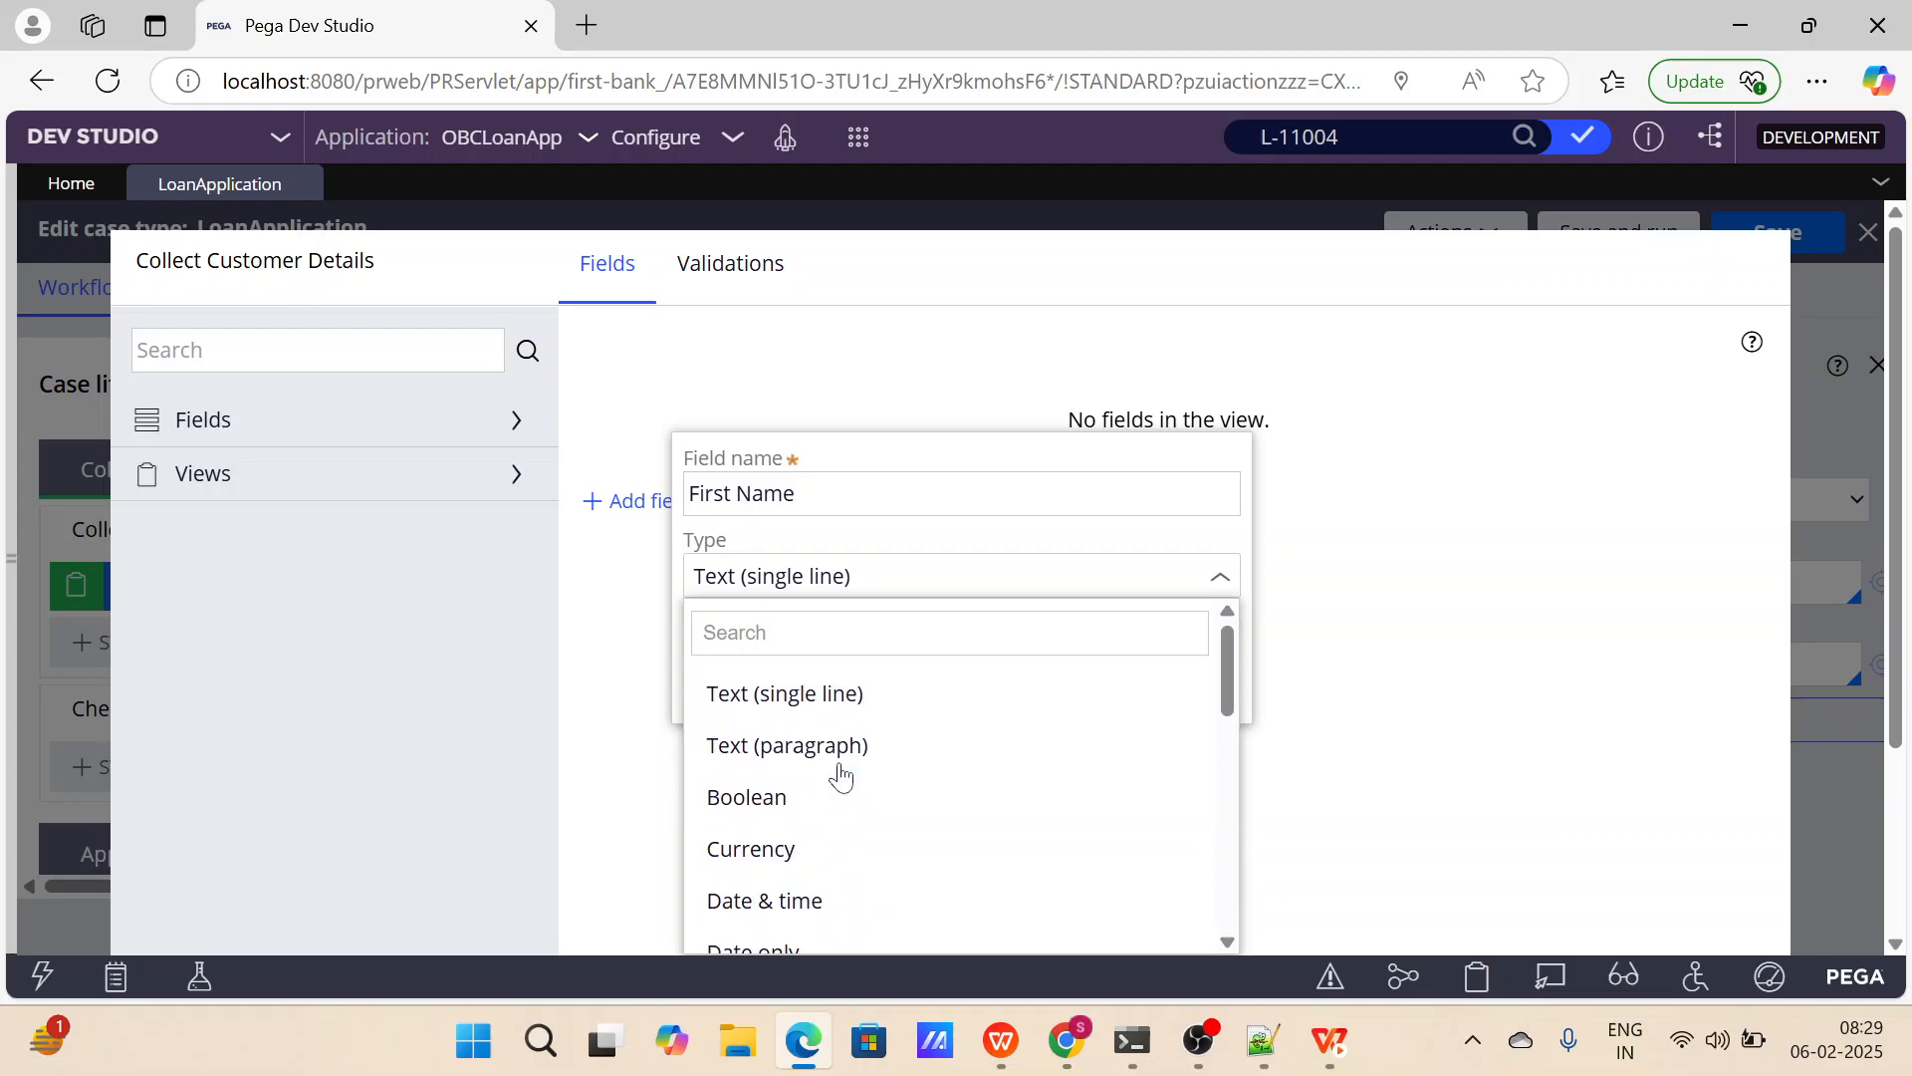
click(842, 697)
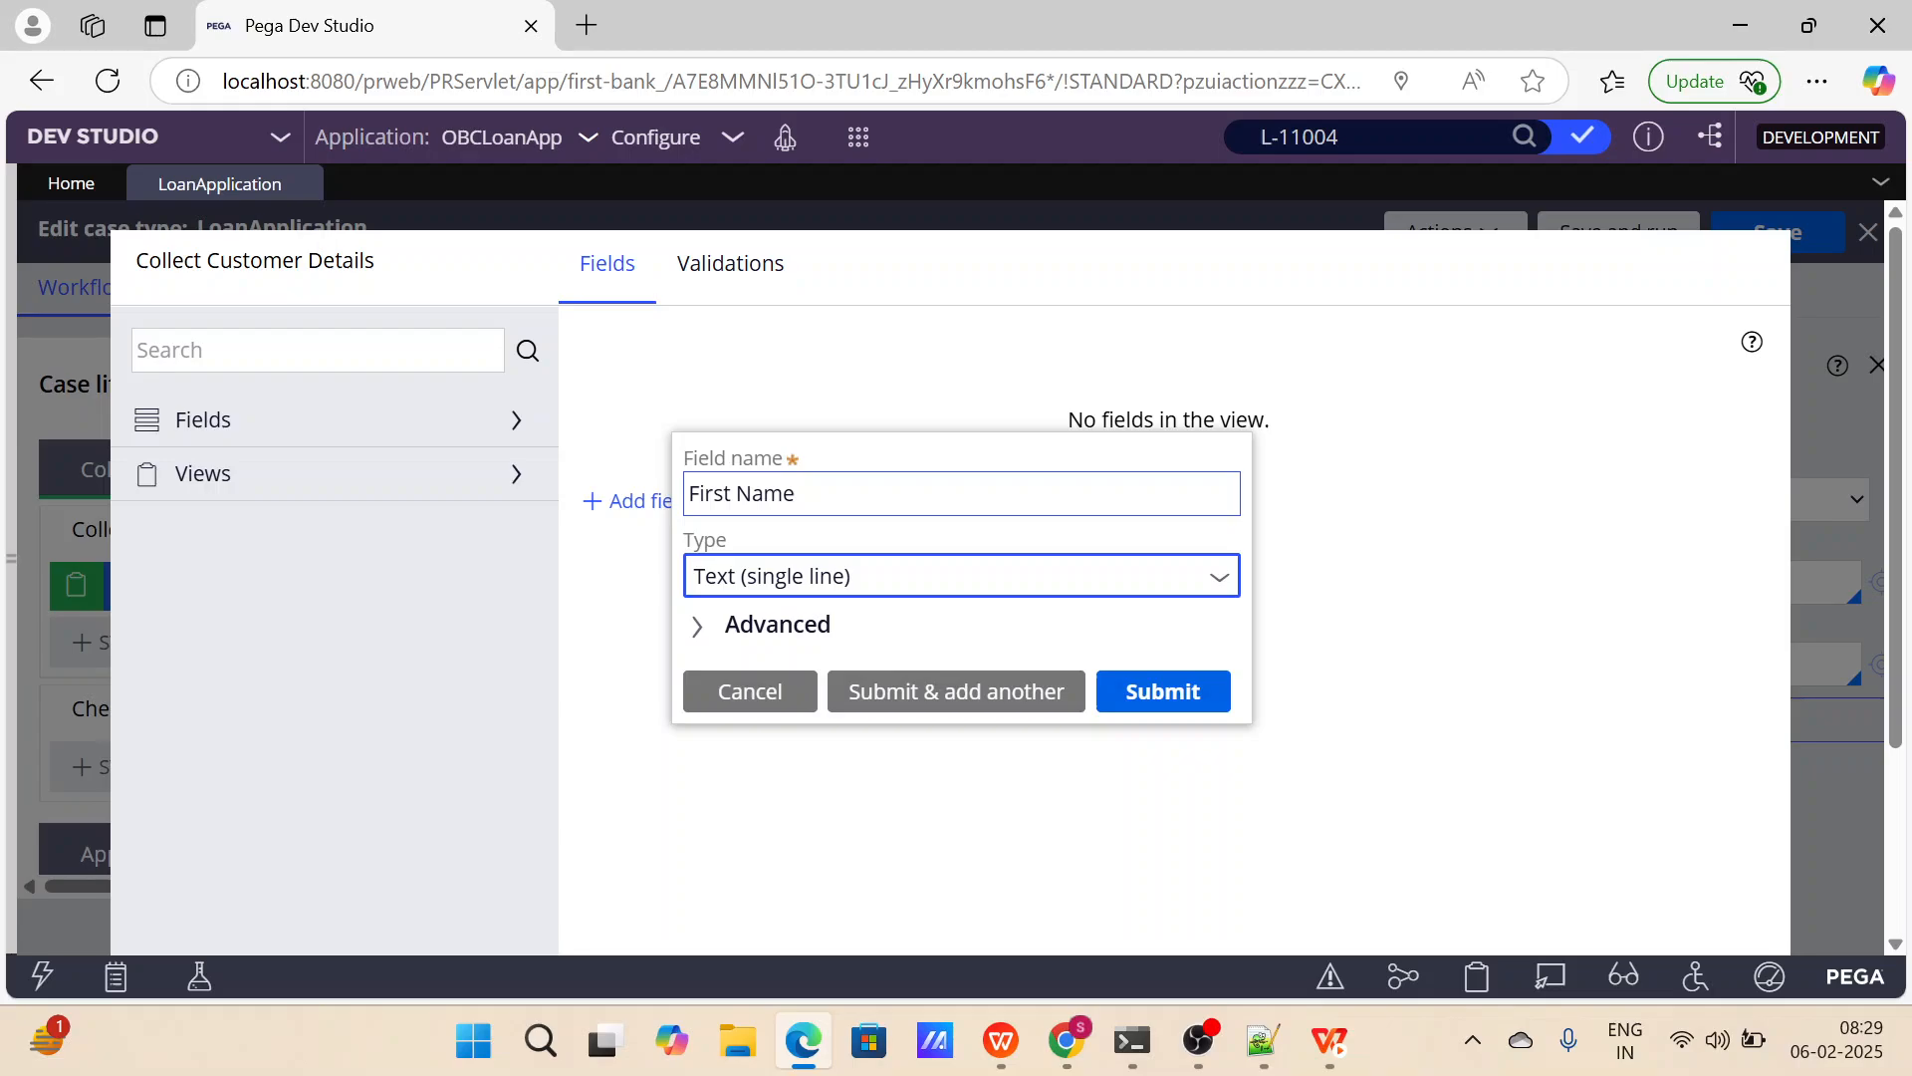
click(976, 691)
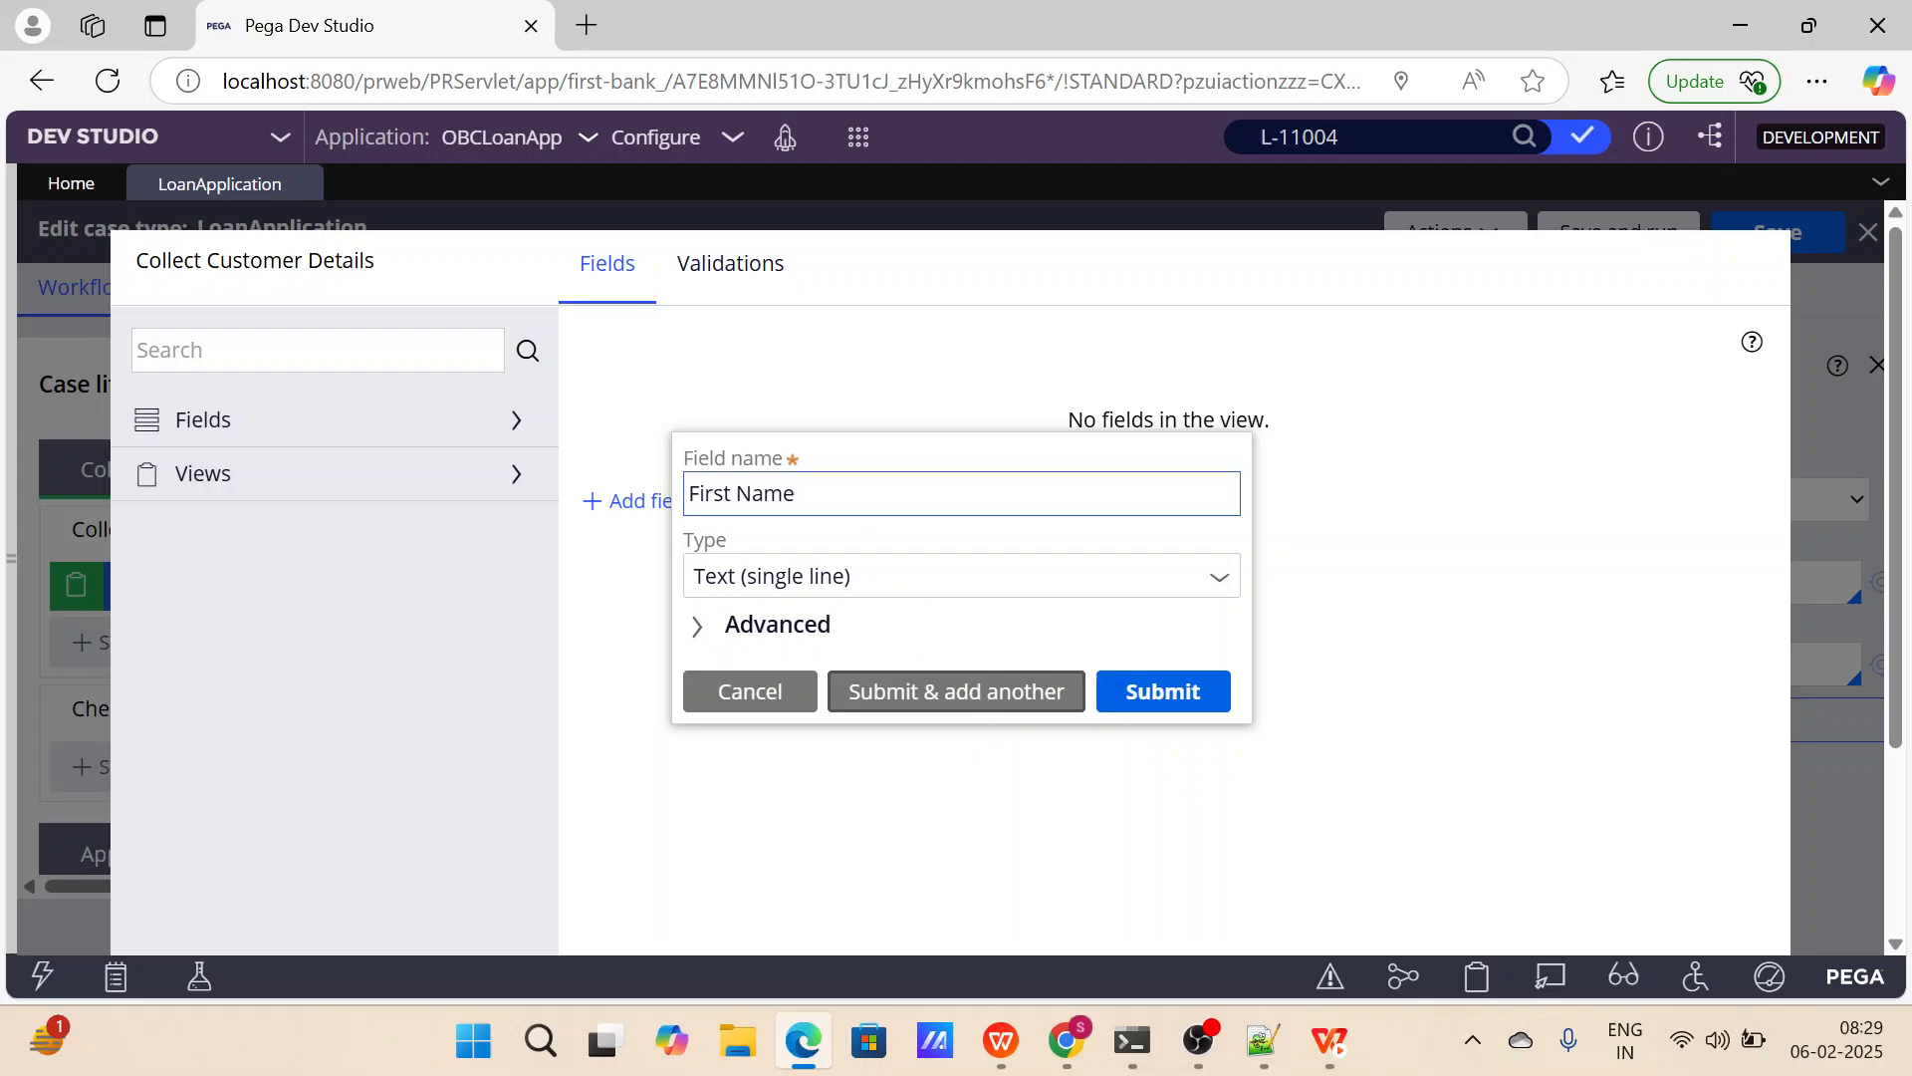
Add Last Name and Full Name fields of type Text (single line) to the view.
text(L)
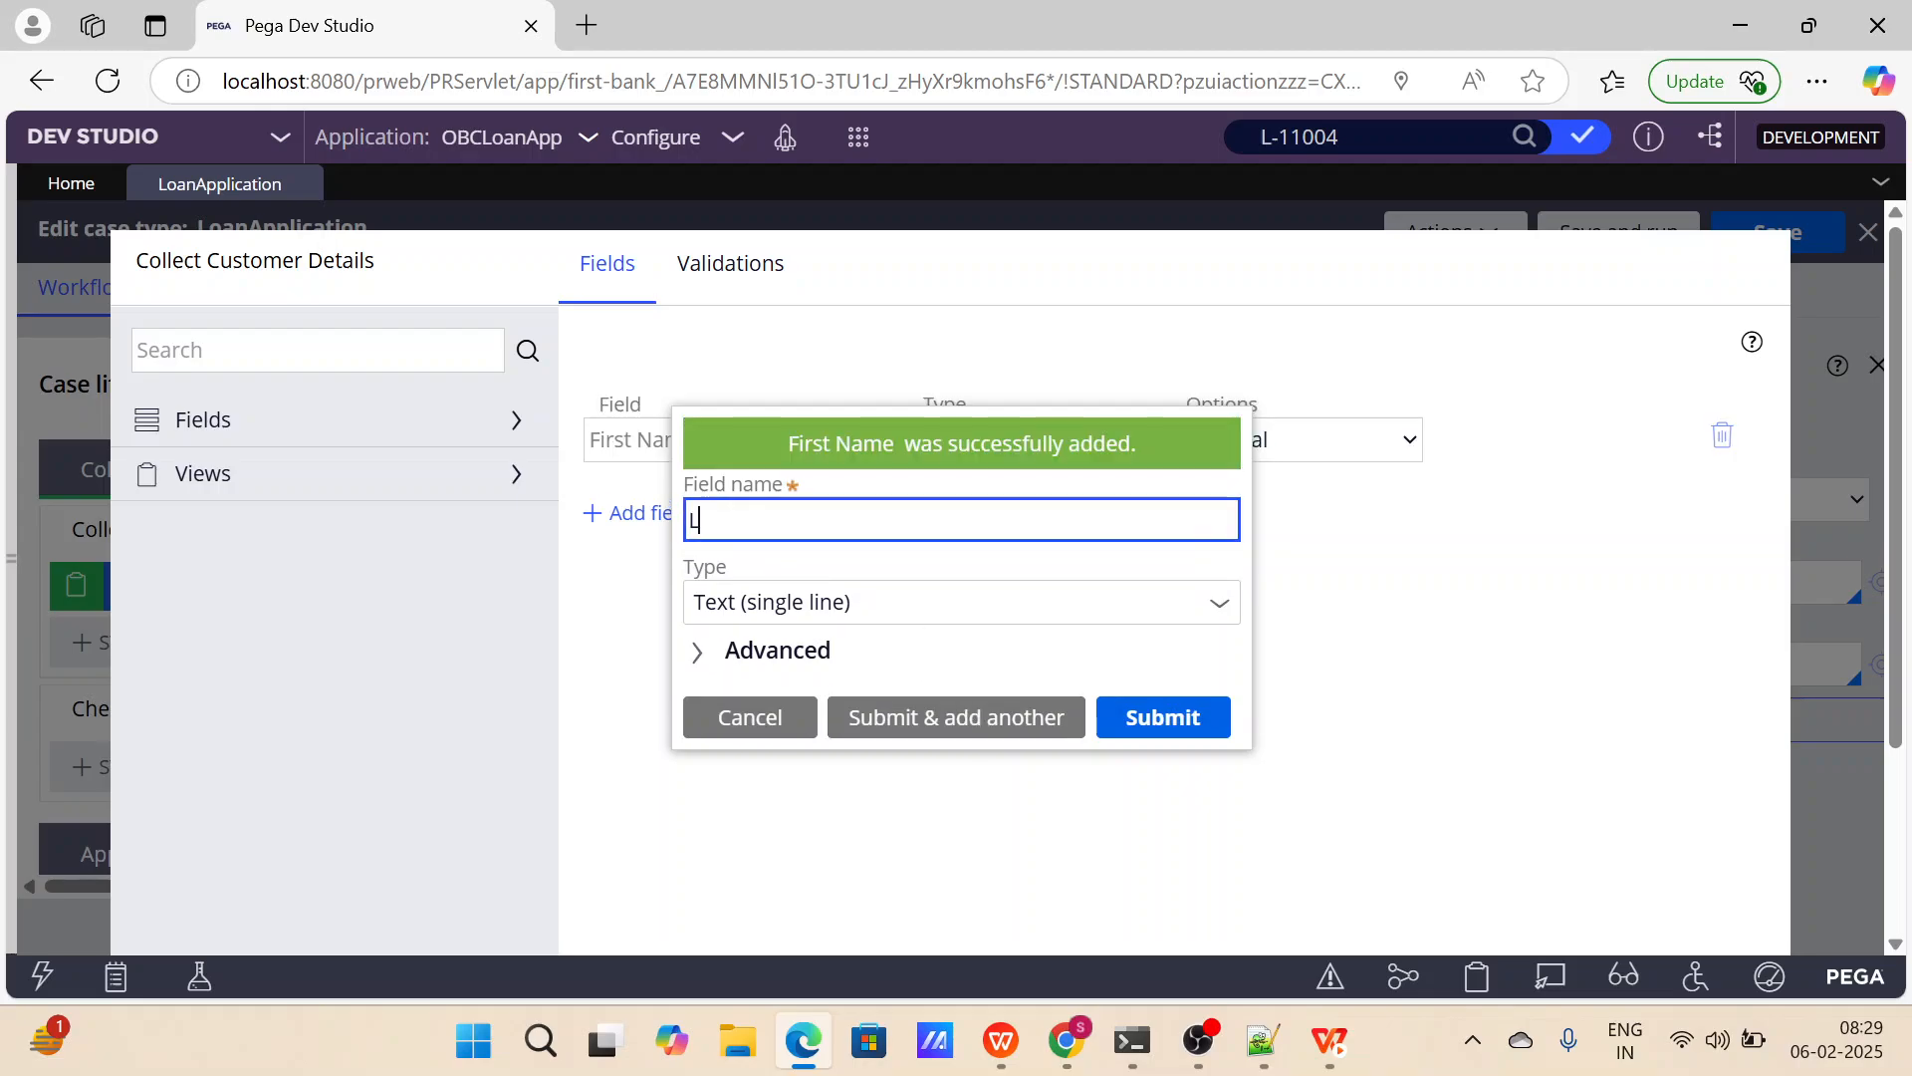
text(ast Name)
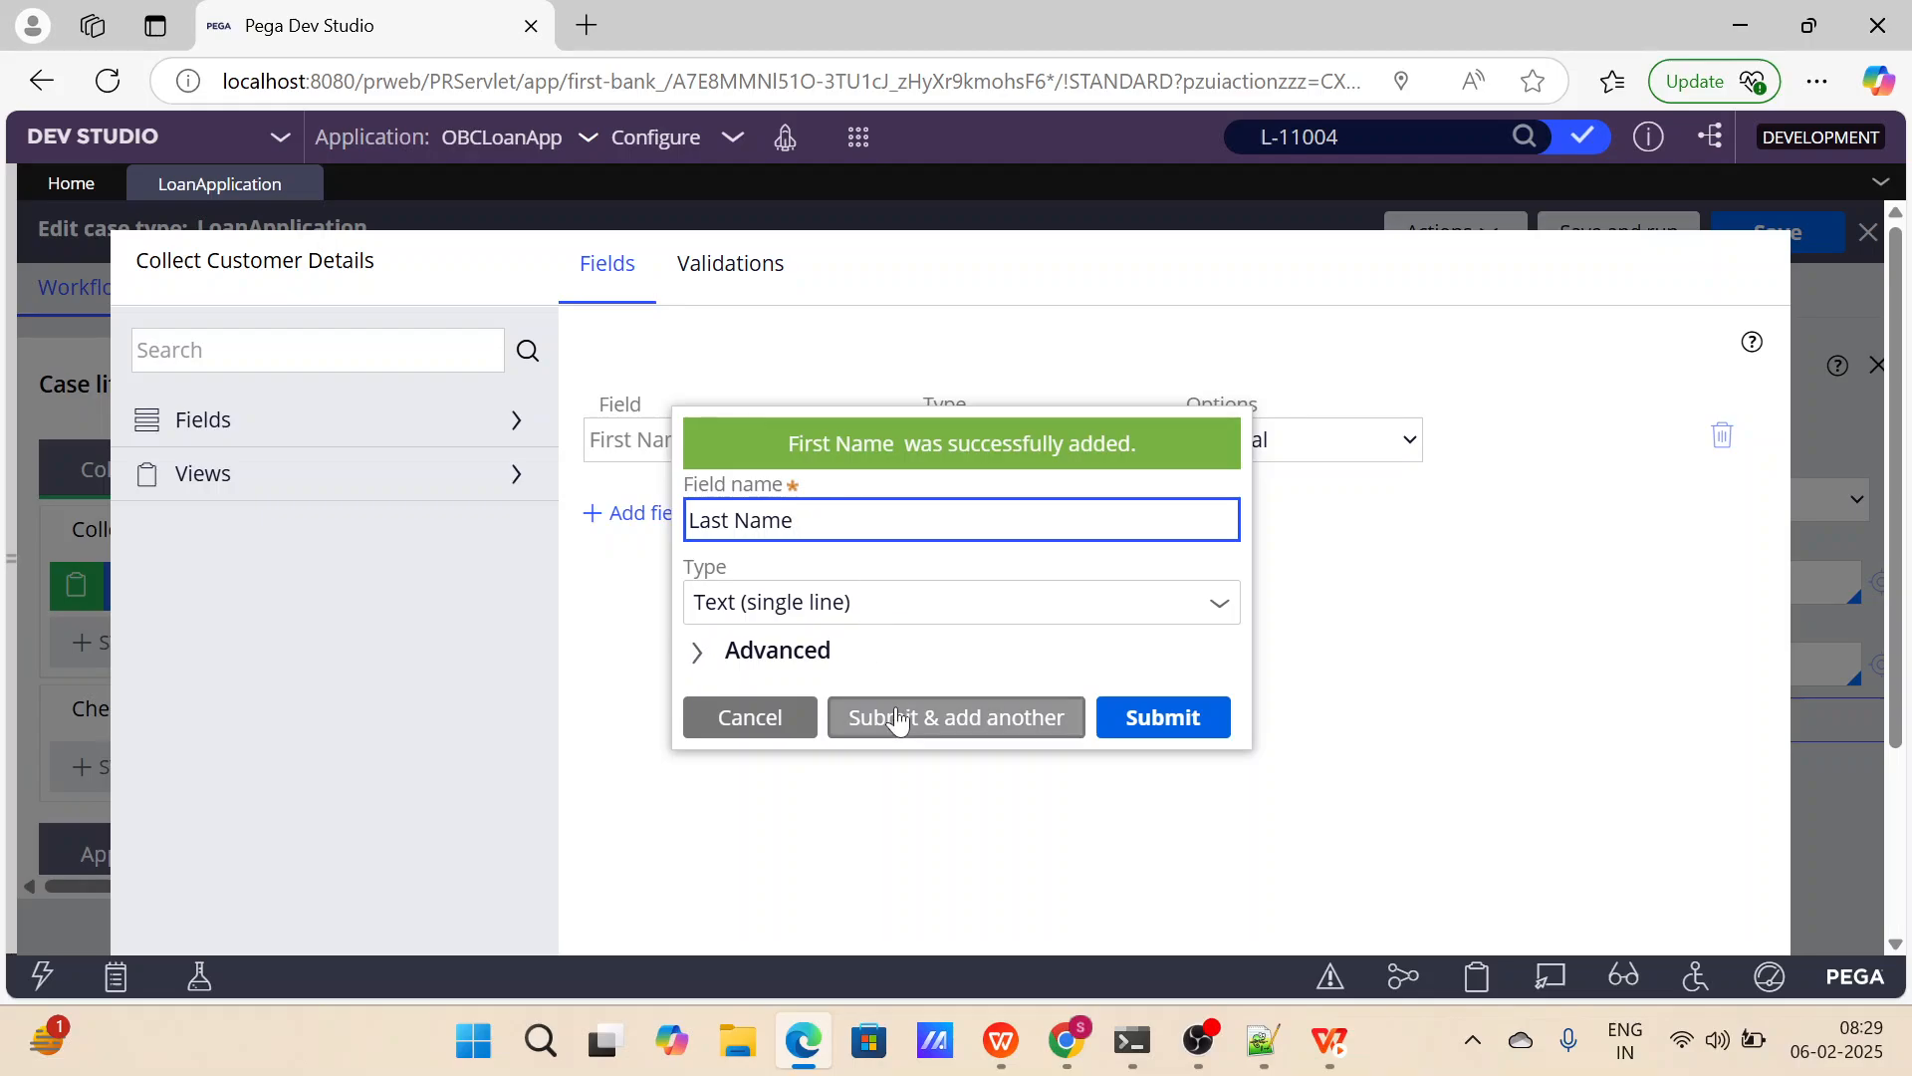
click(902, 721)
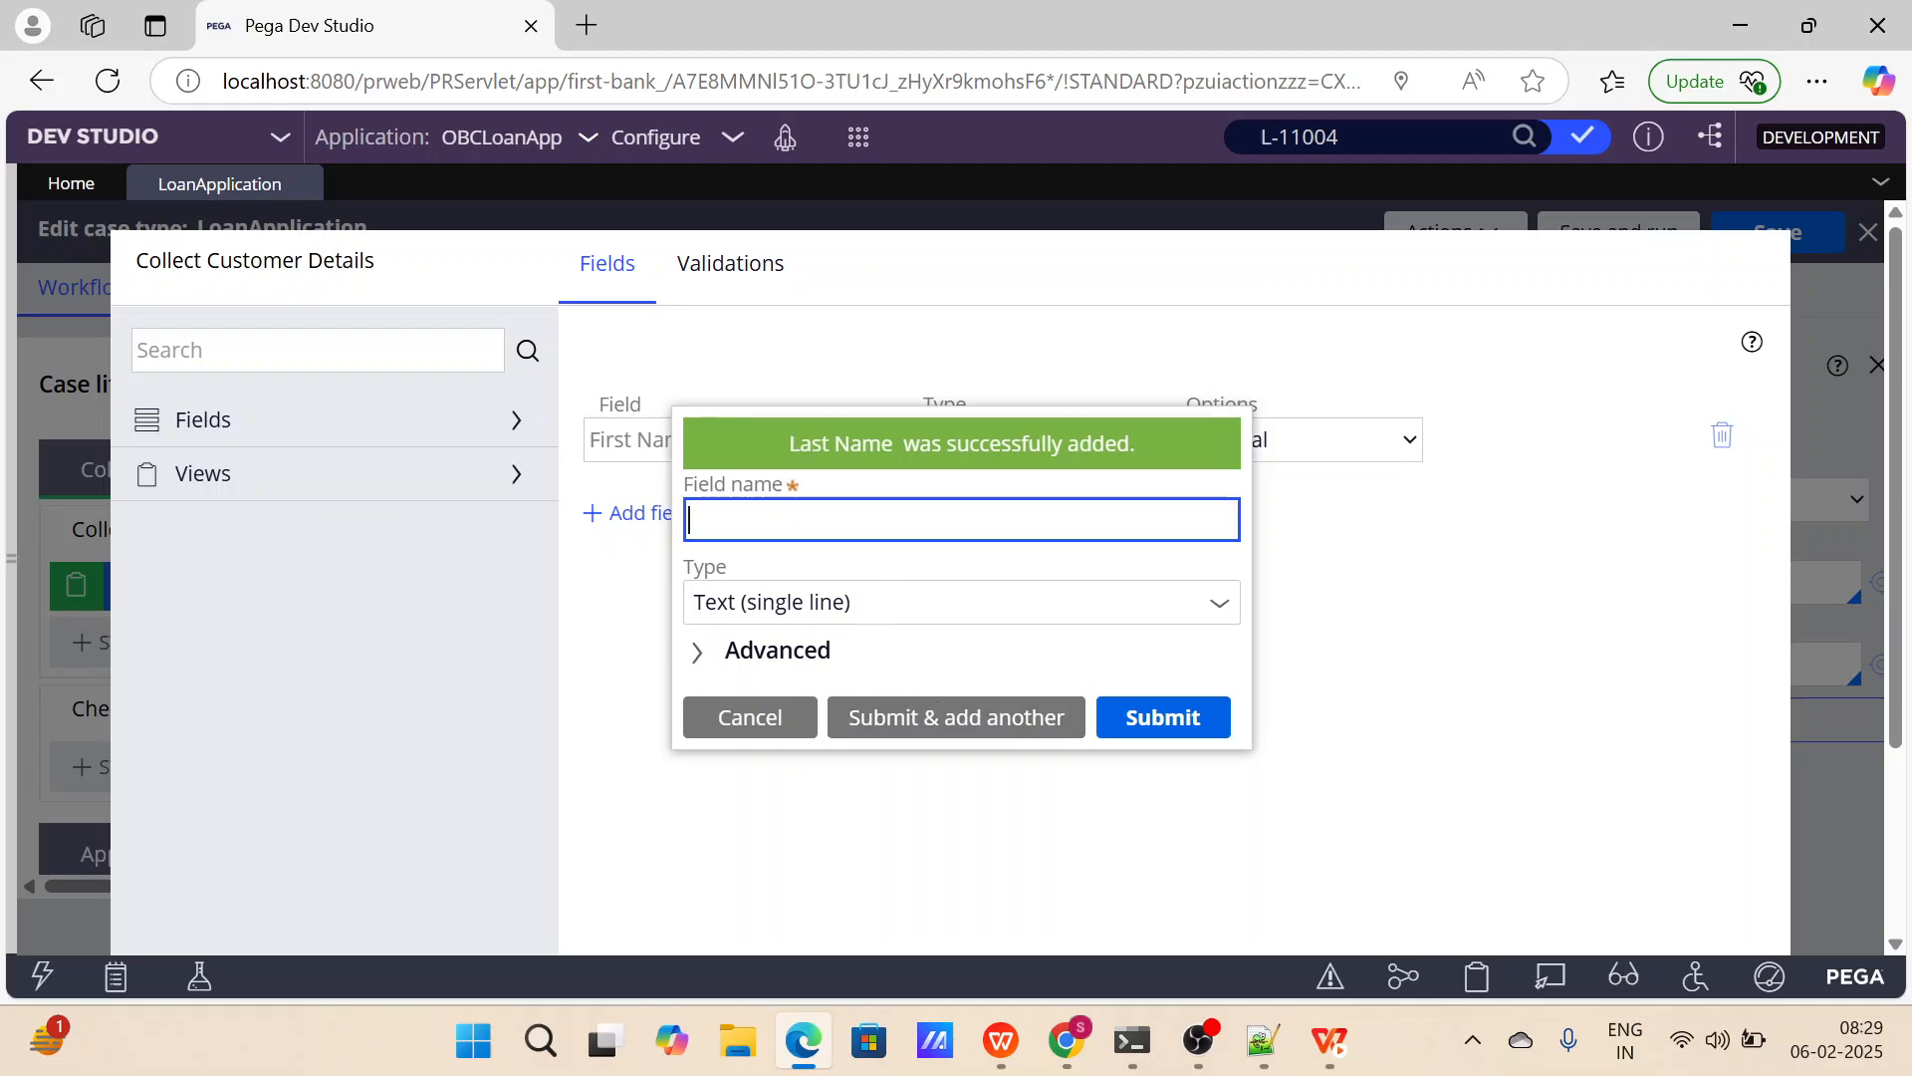
text(Full Name)
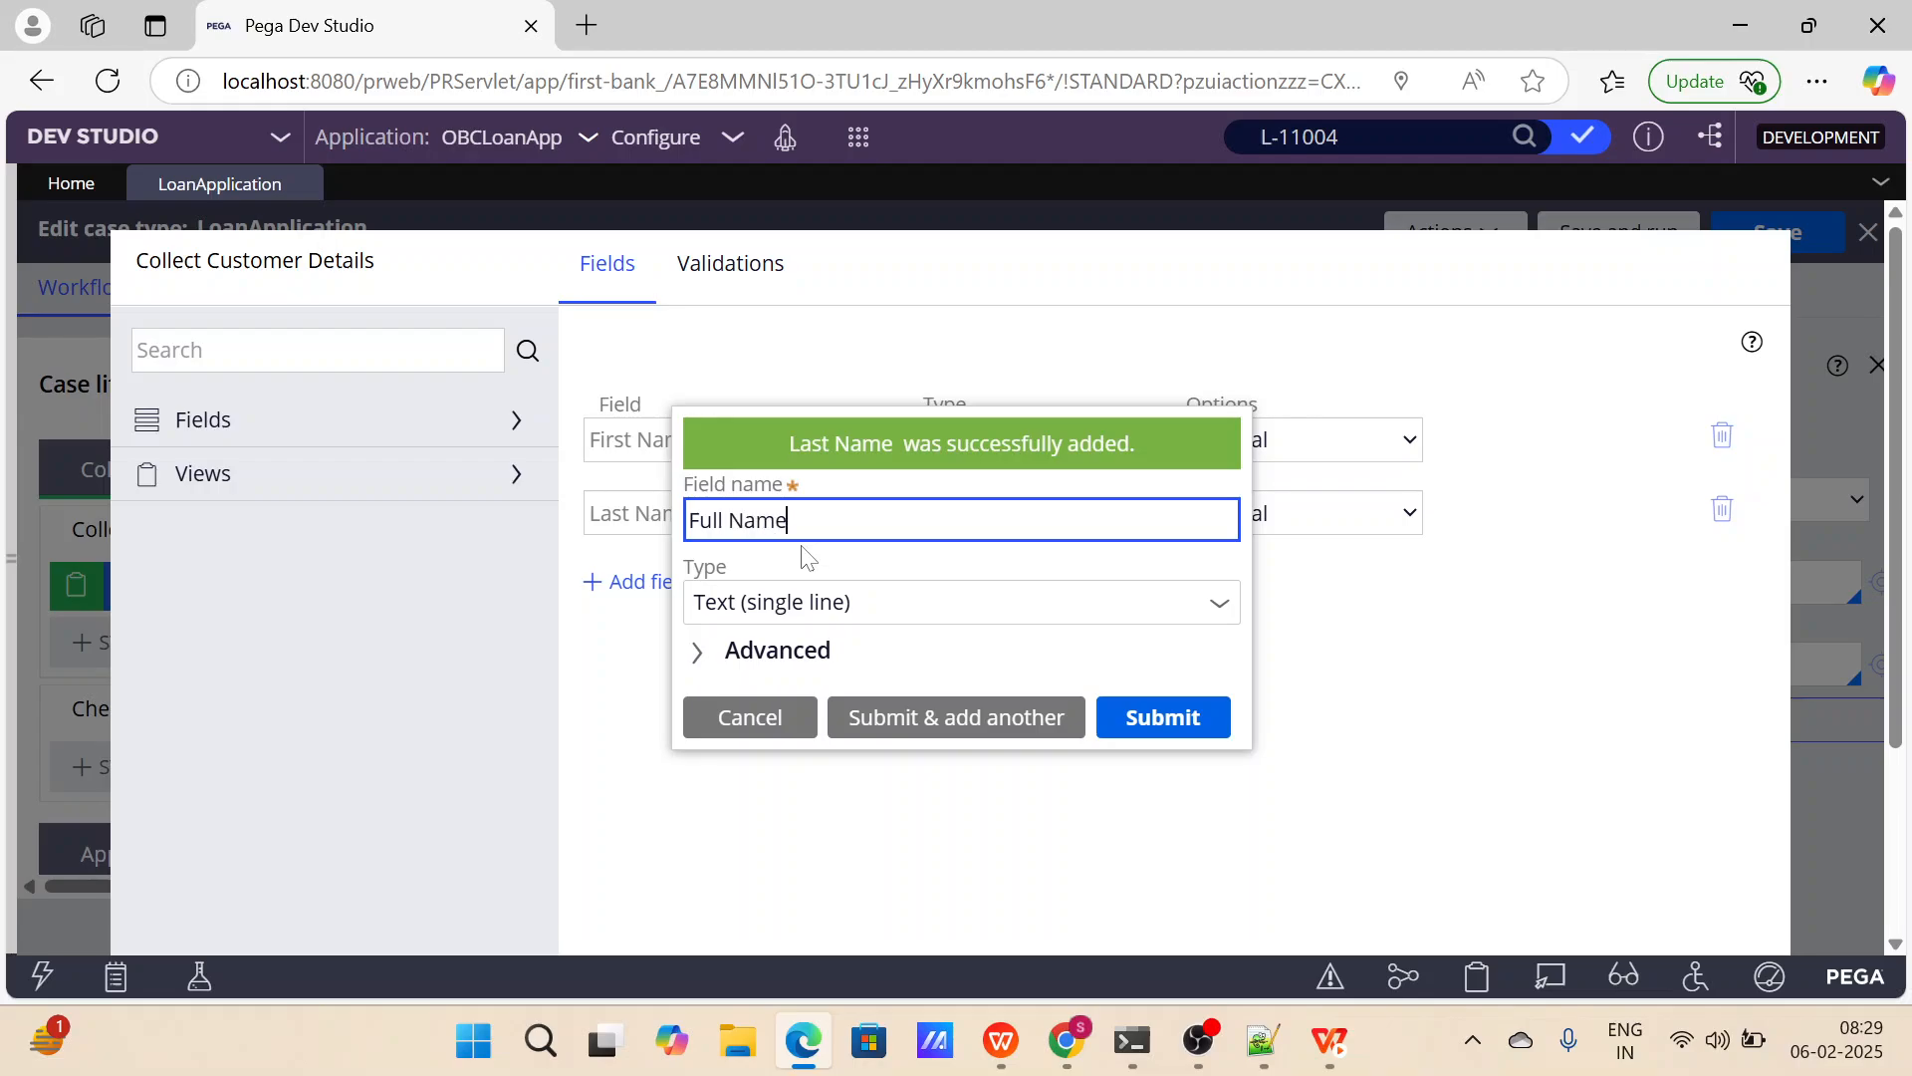
click(966, 716)
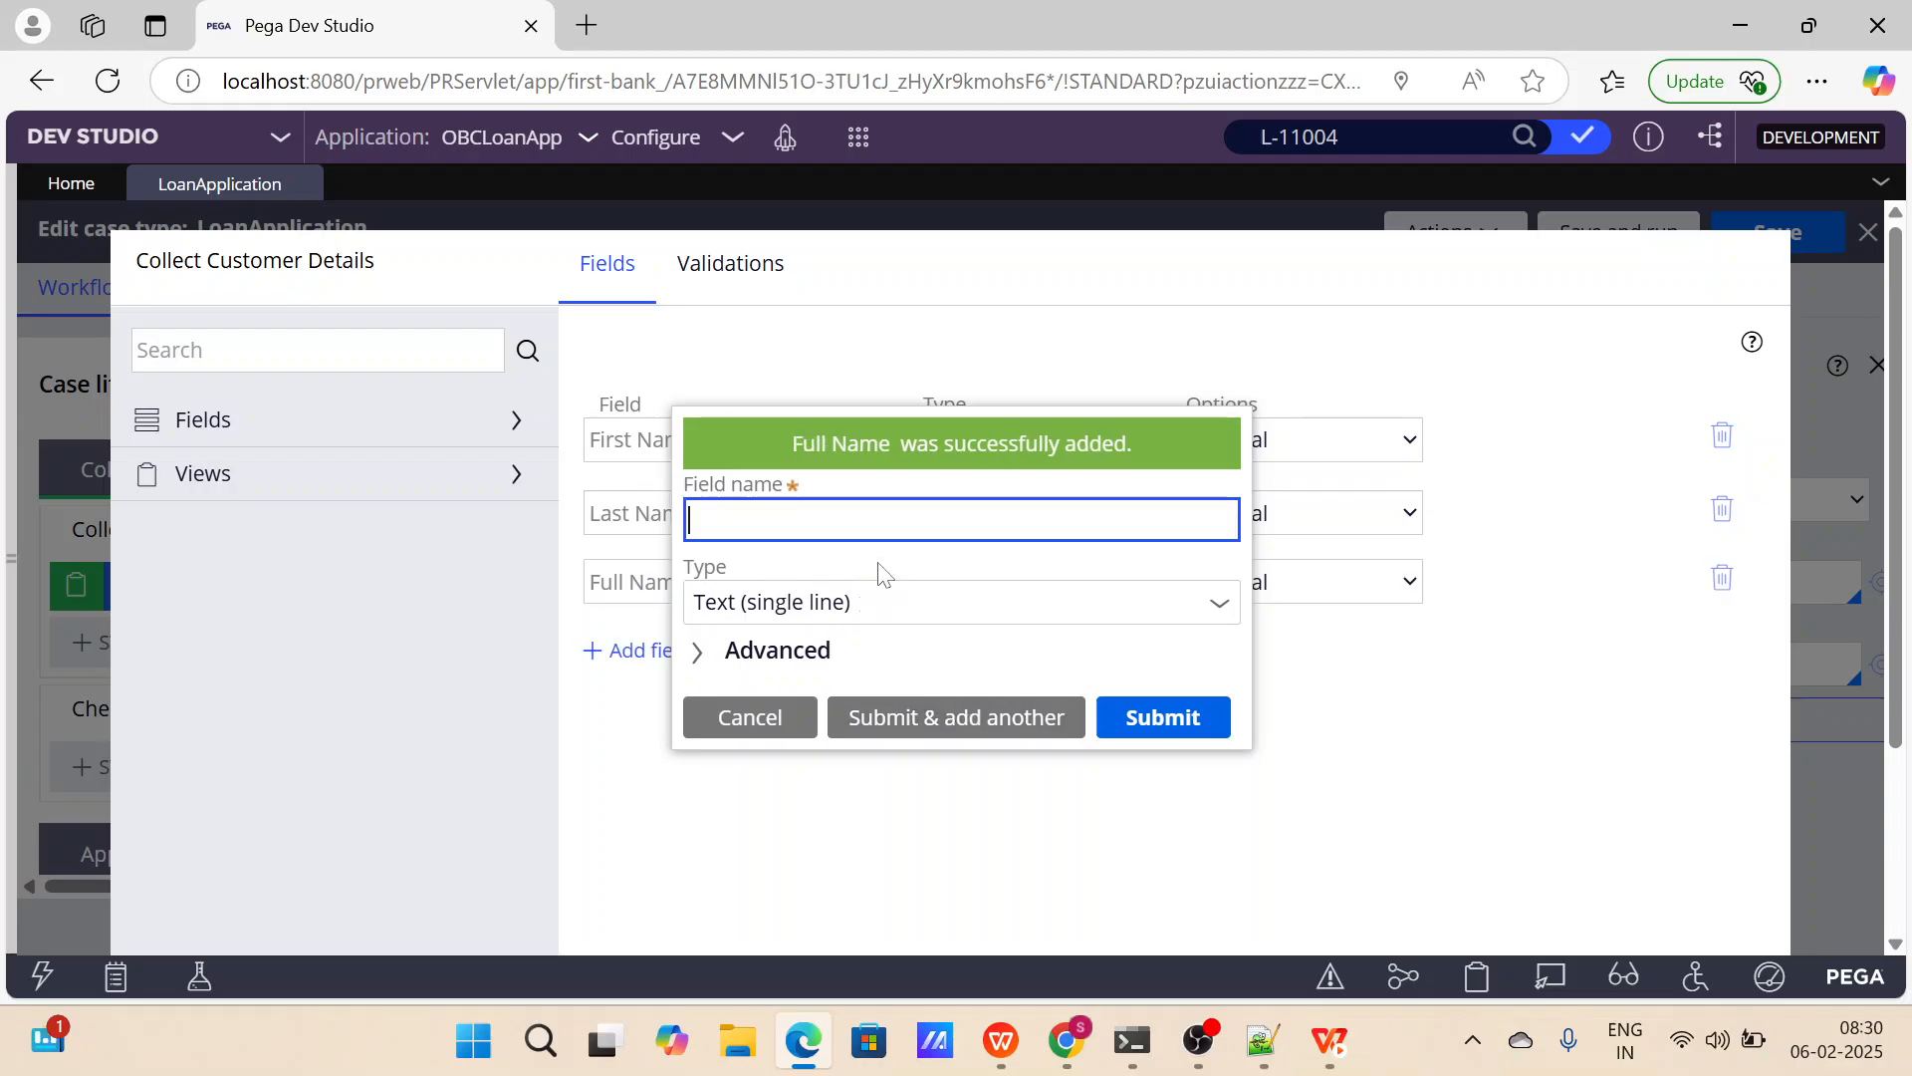
Add an Email ID field of type Email to the Collect Customer Details view.
text(Email ID)
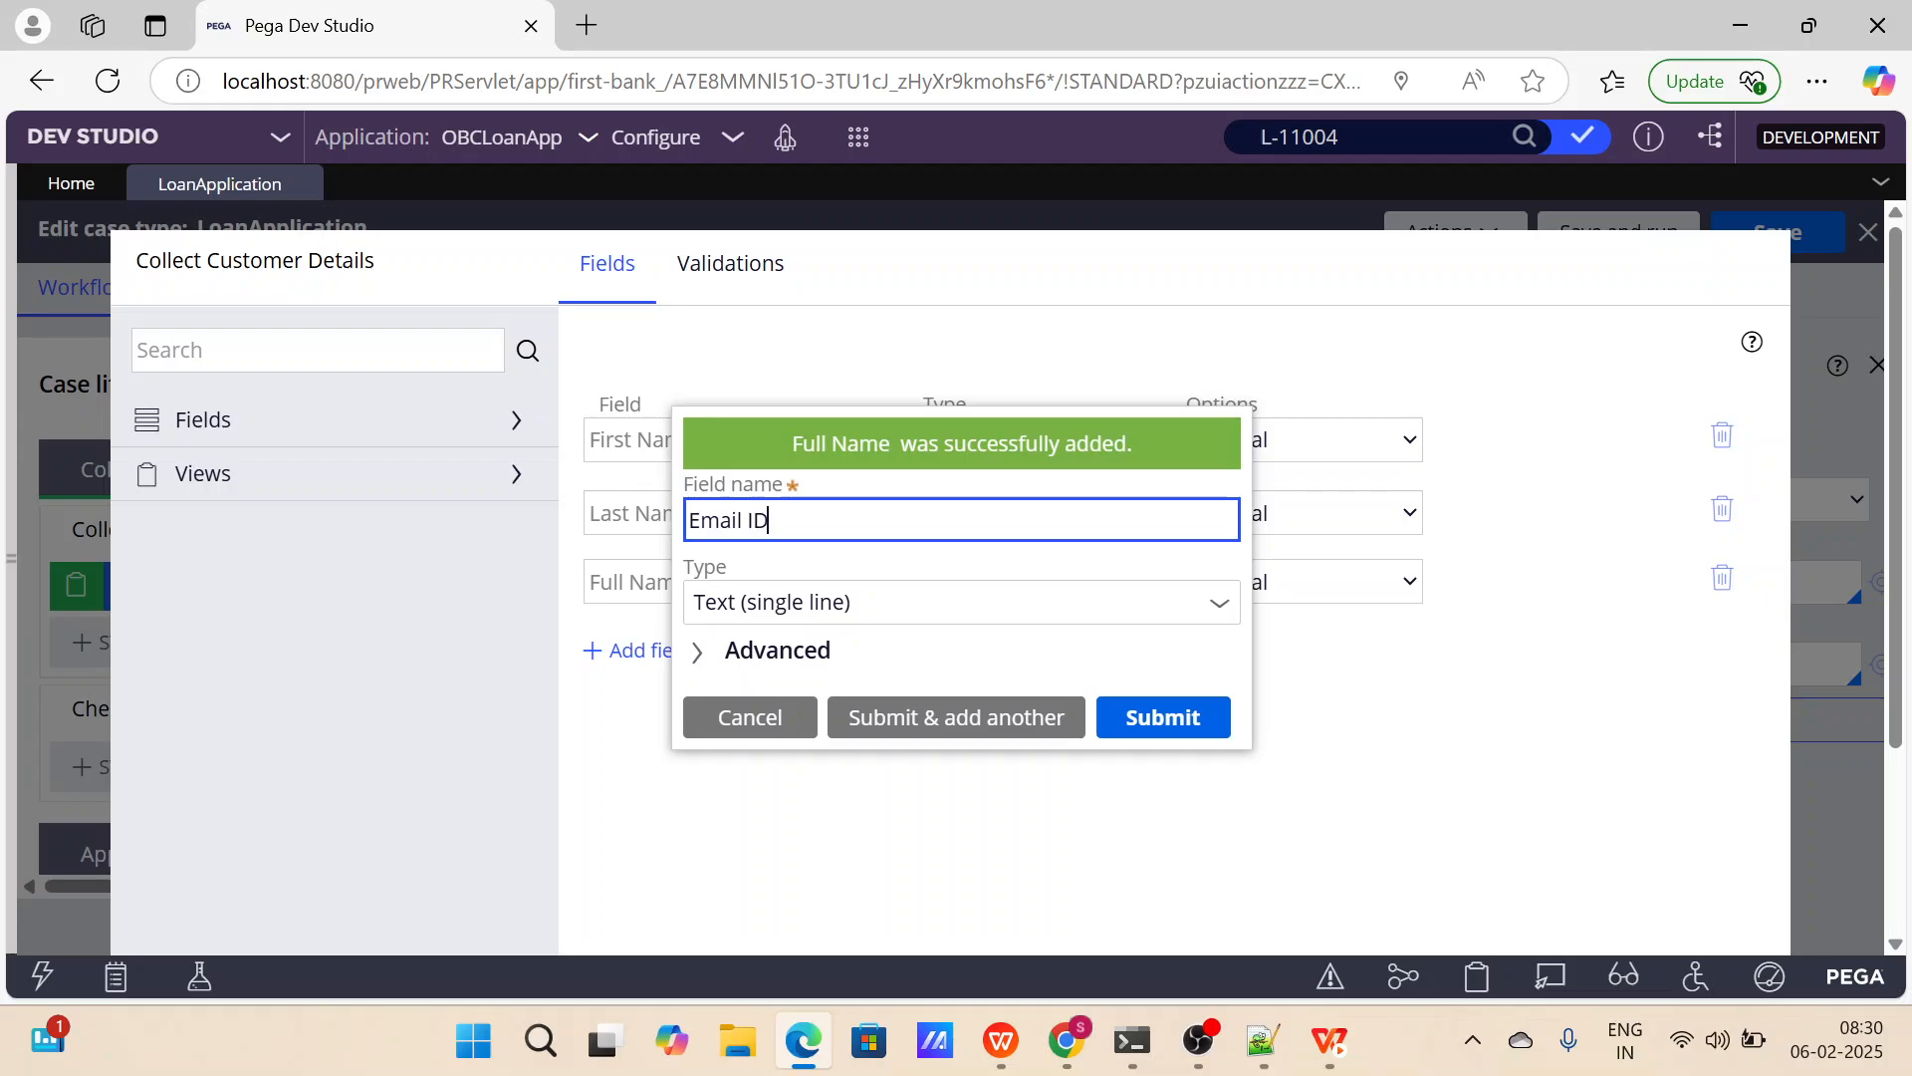
key(Tab)
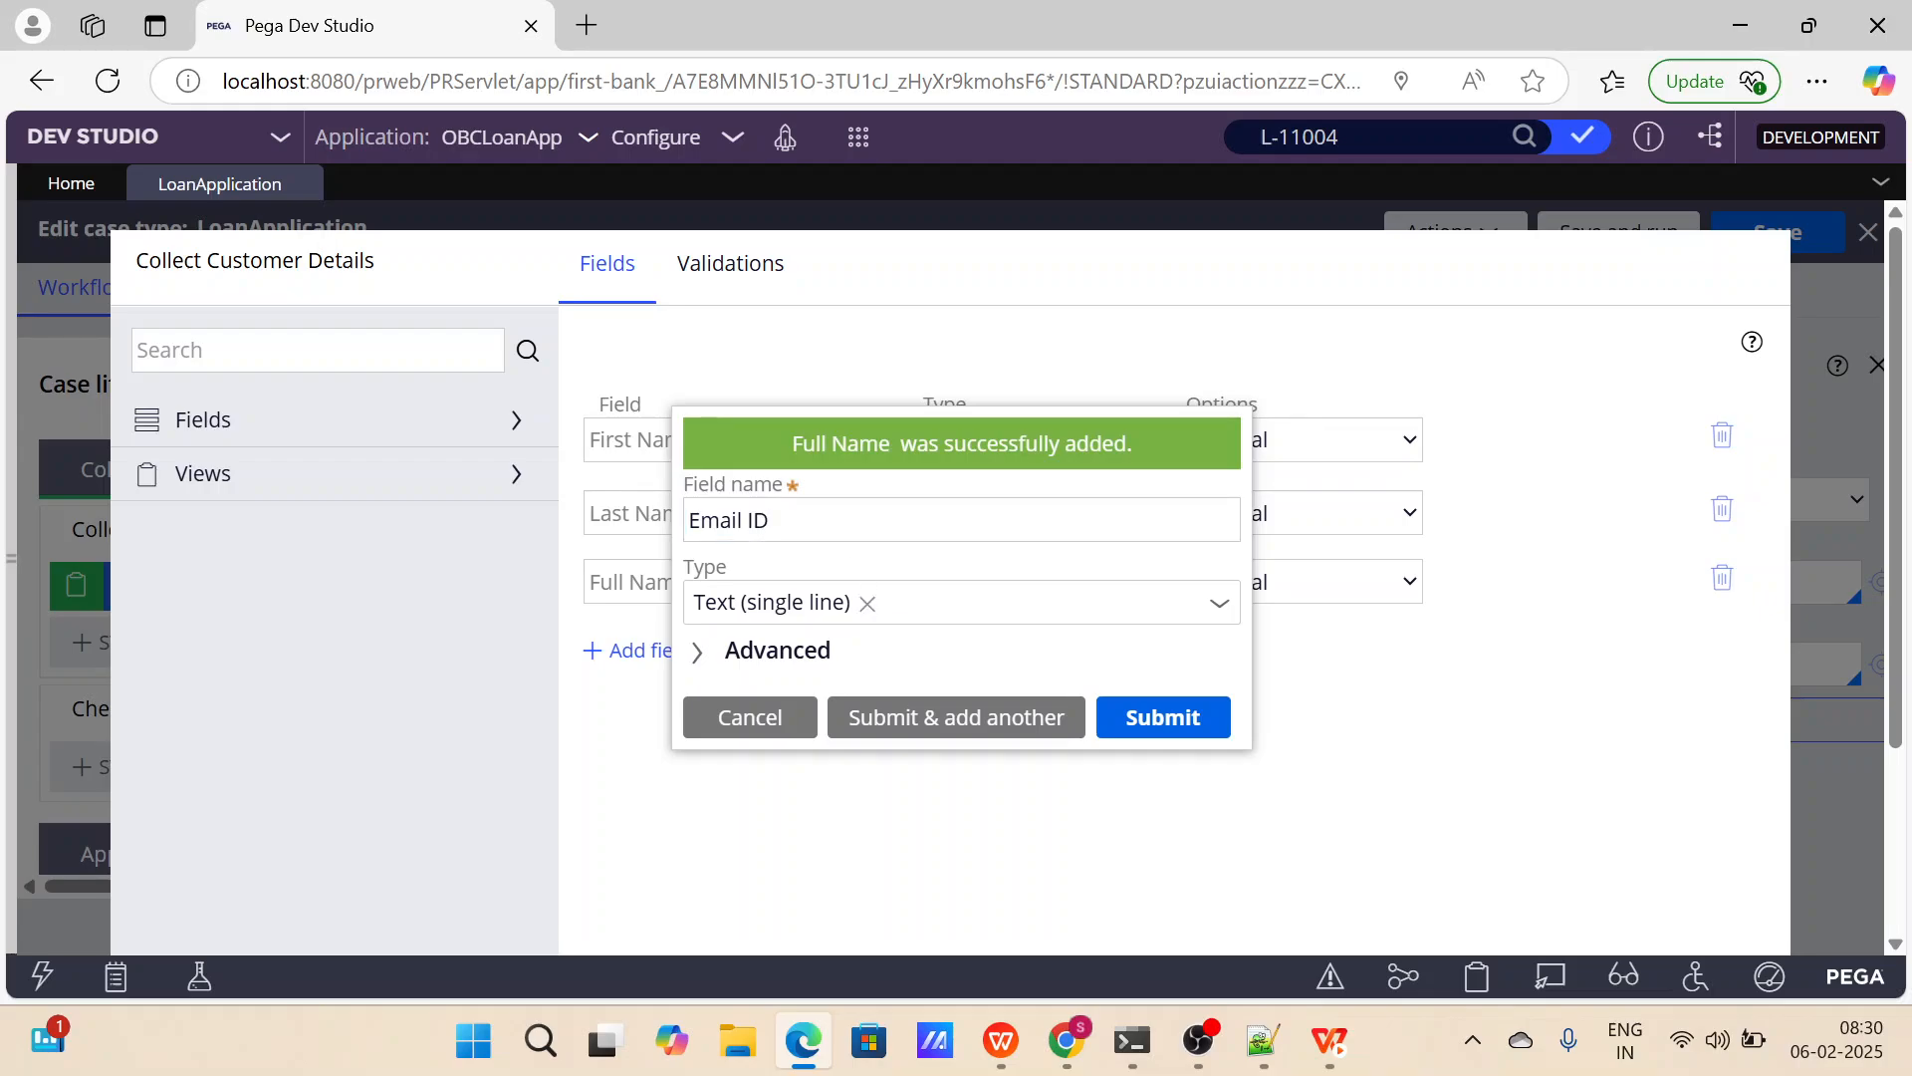
click(821, 603)
scroll(830, 483, down, 2)
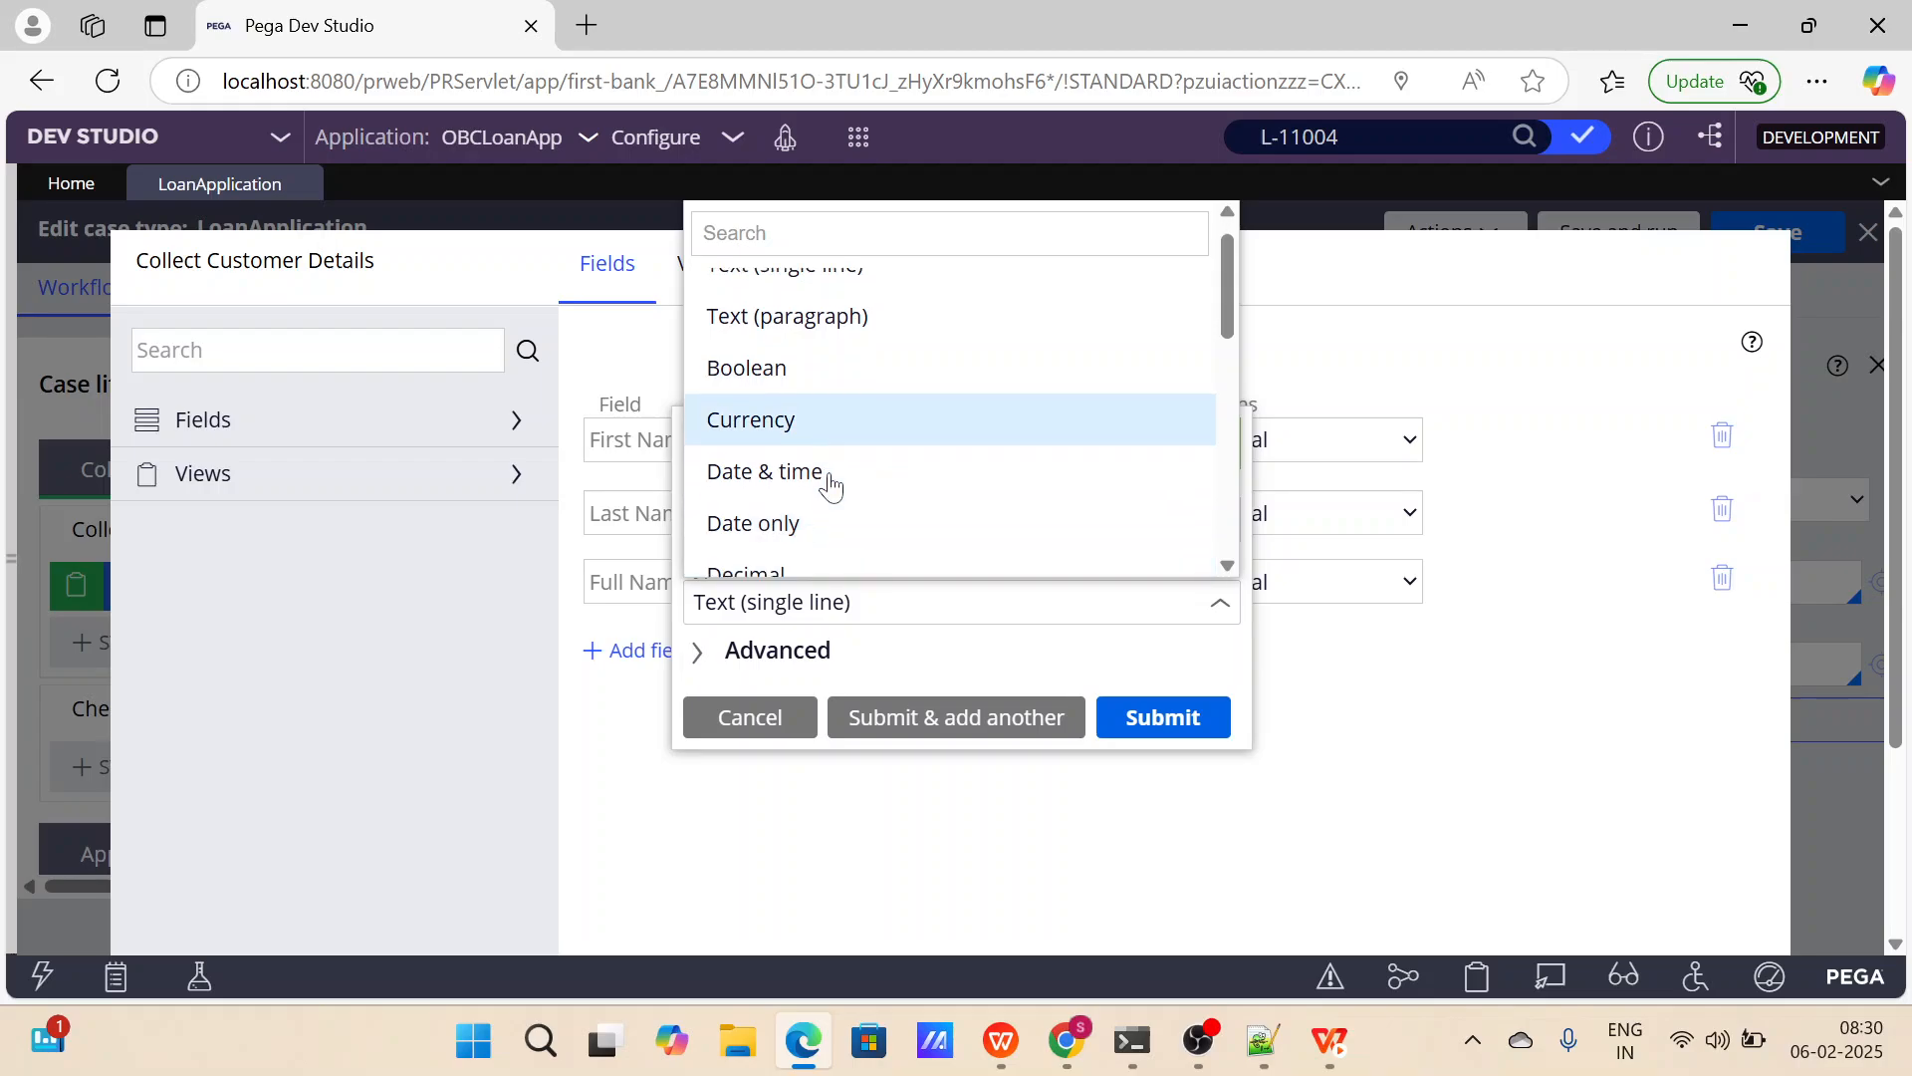
scroll(831, 486, down, 2)
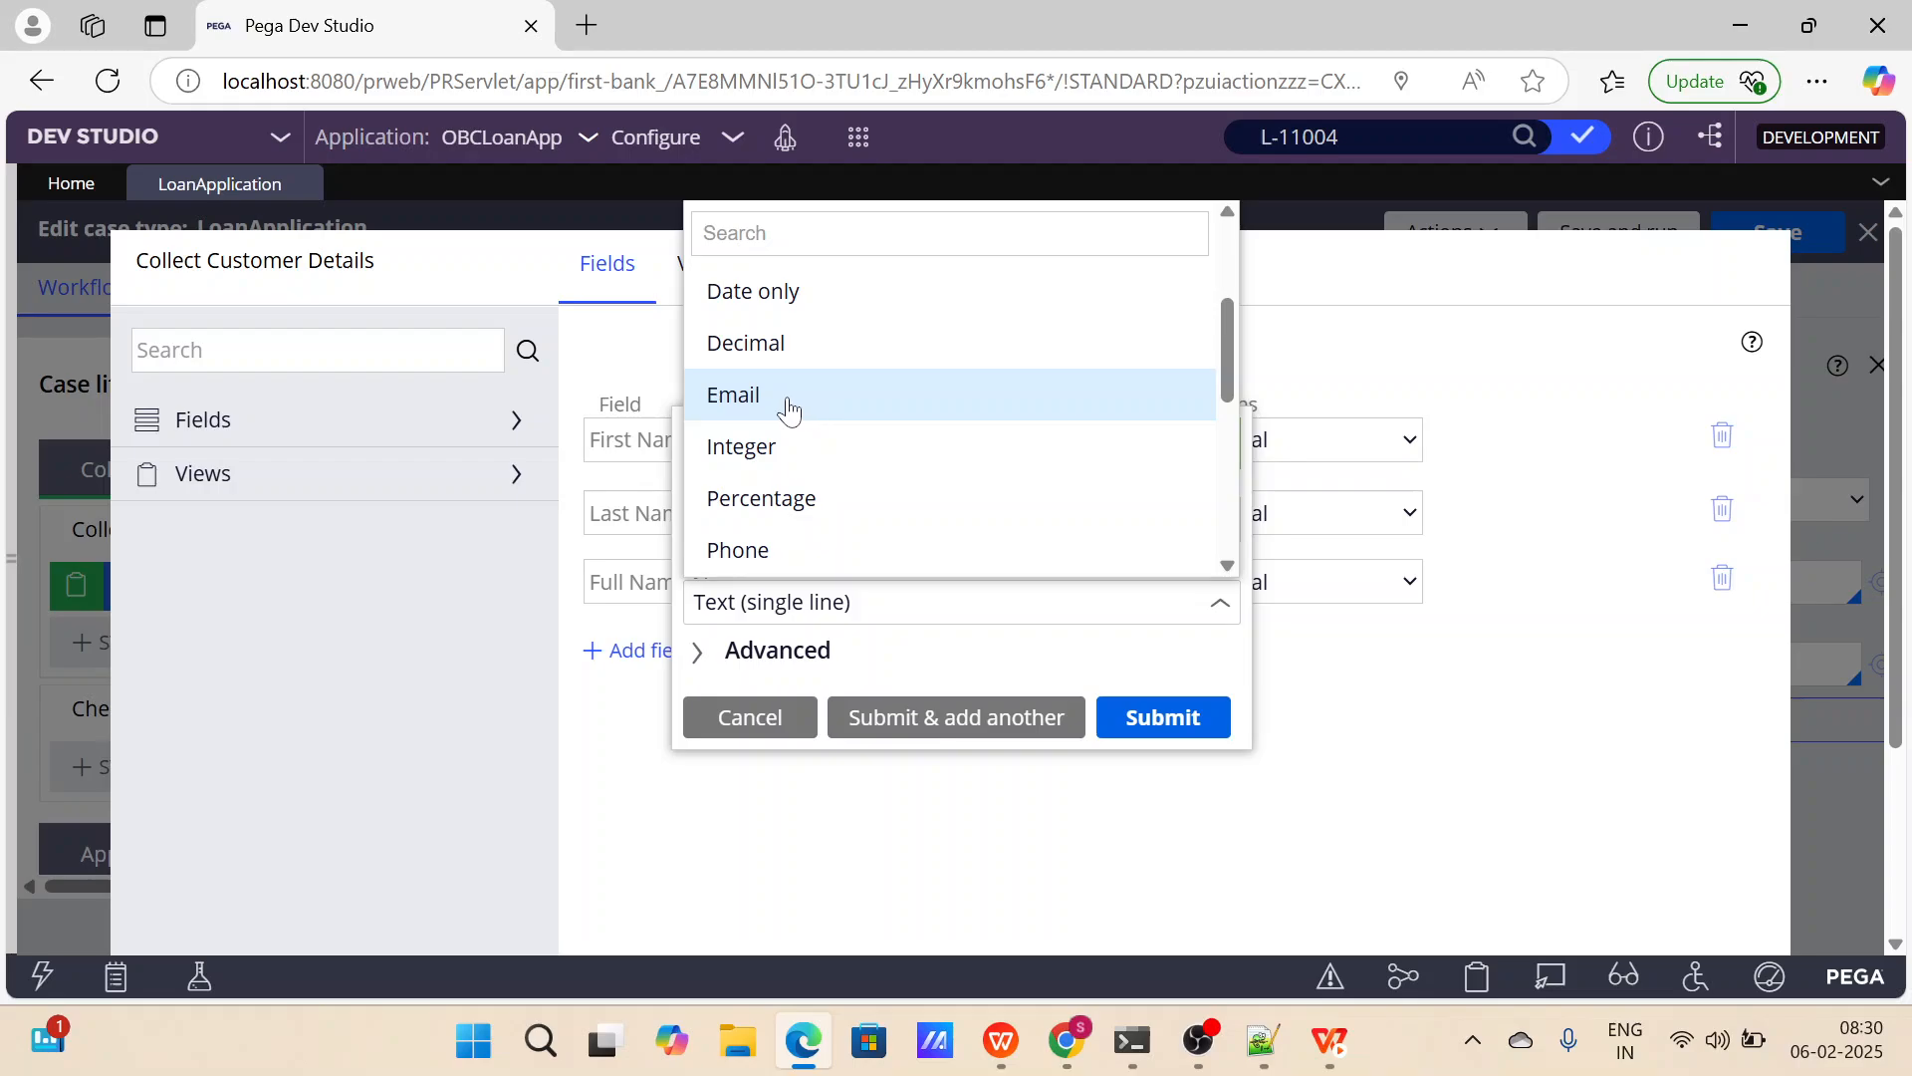
click(792, 404)
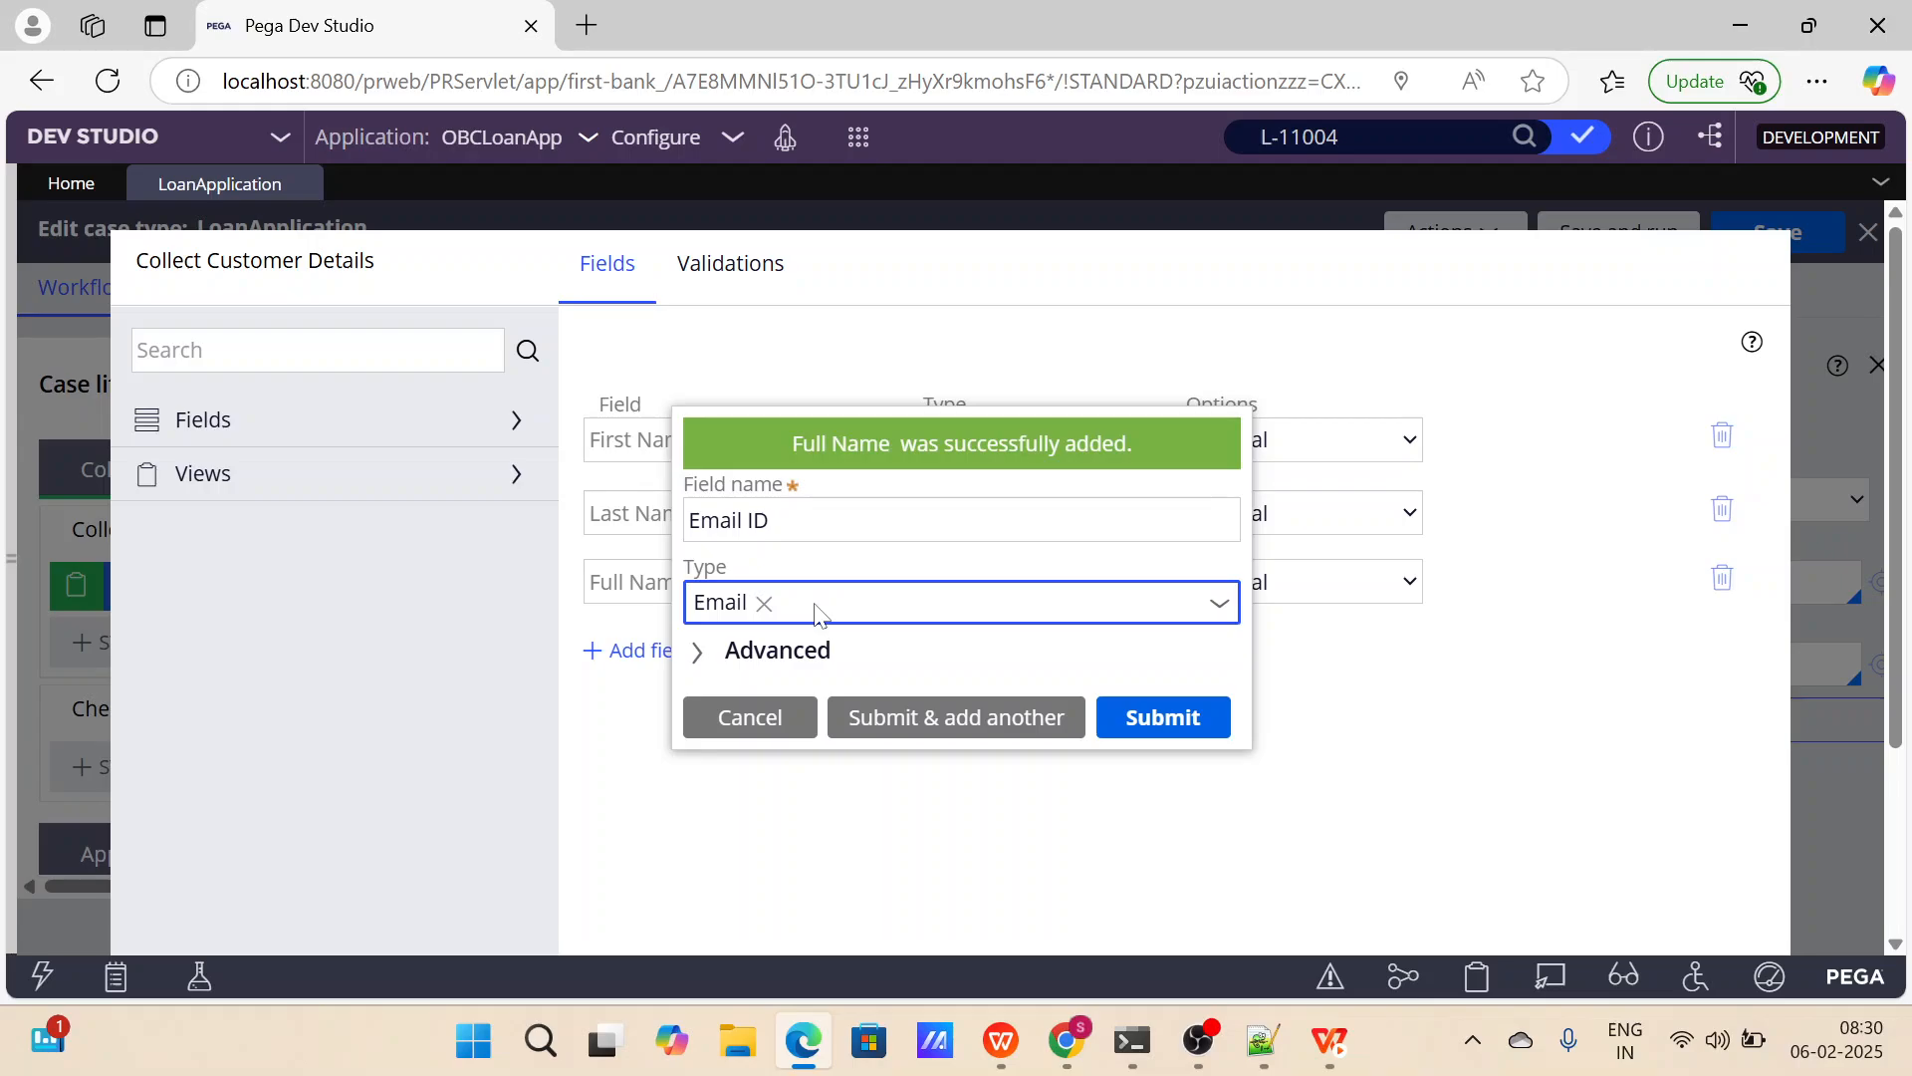
click(927, 718)
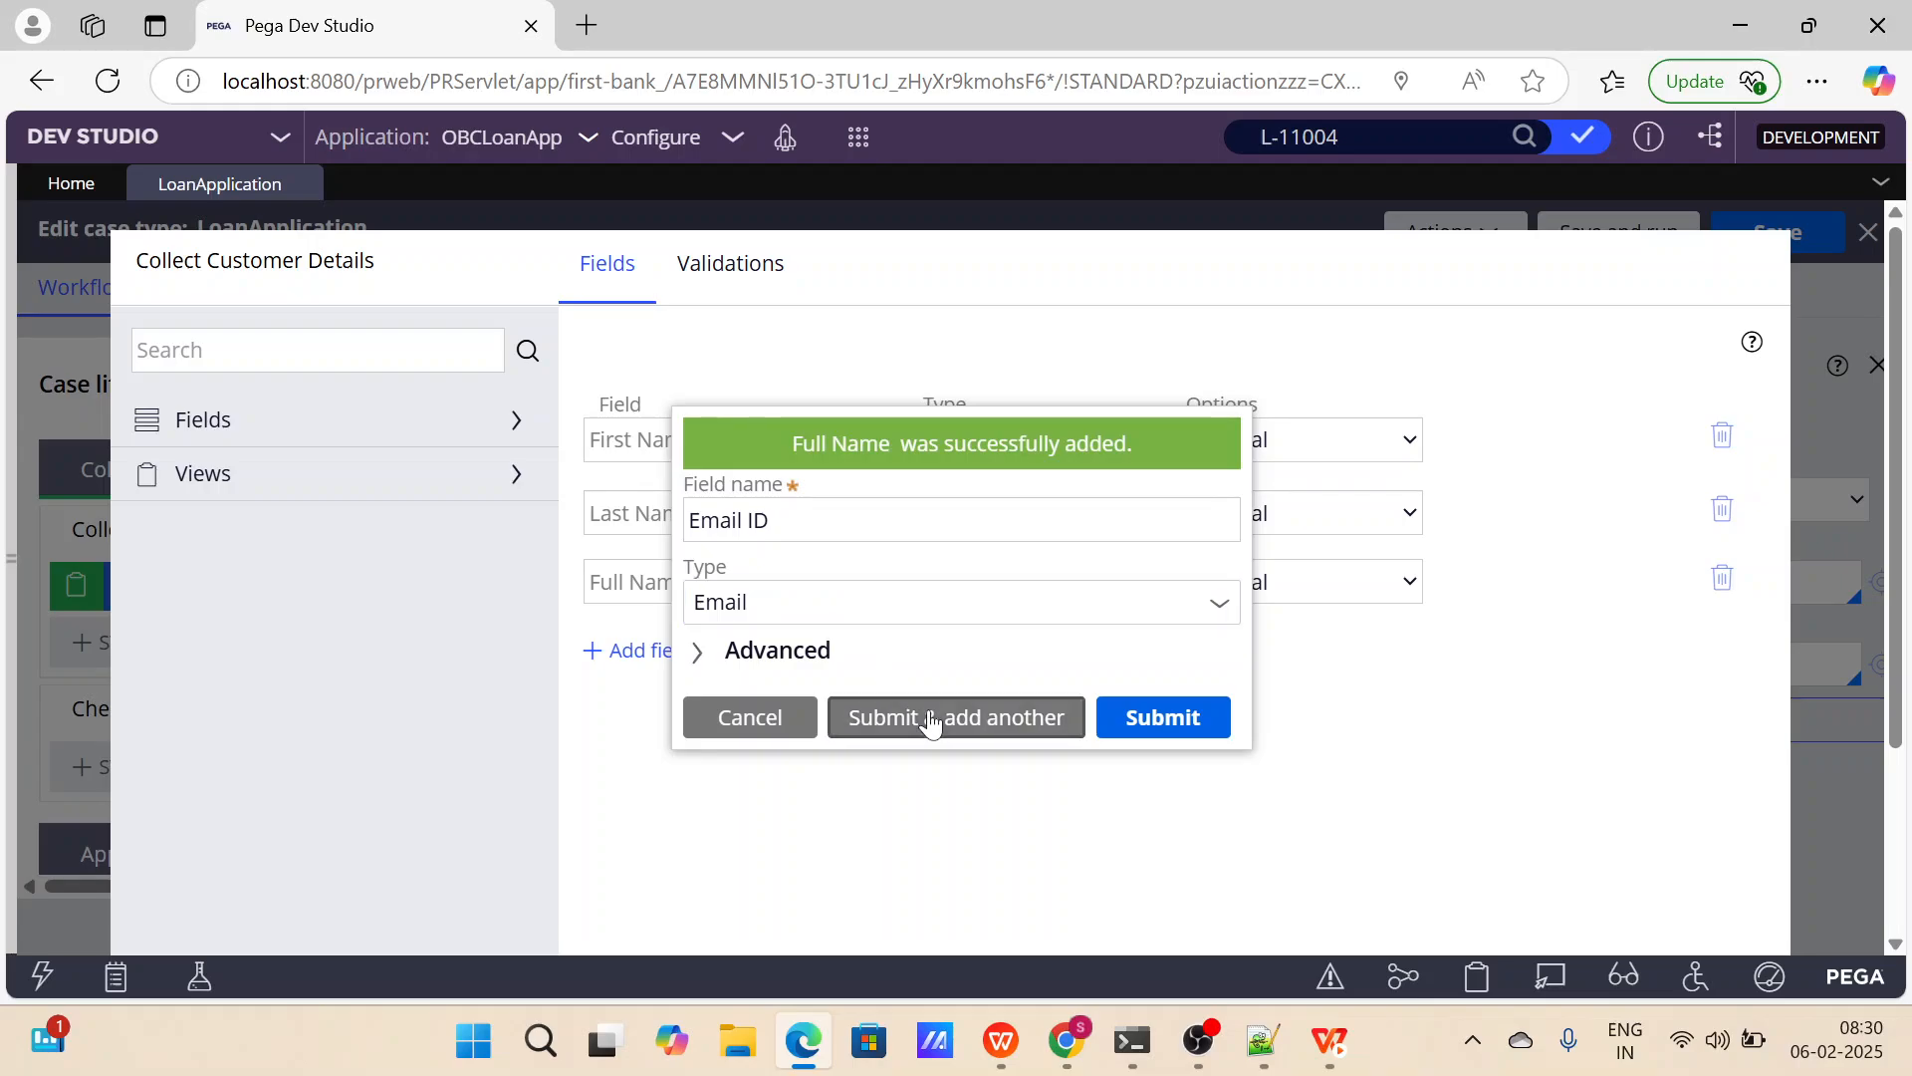
Add a Phone Number field of type Phone as the last new field in the view.
text(P)
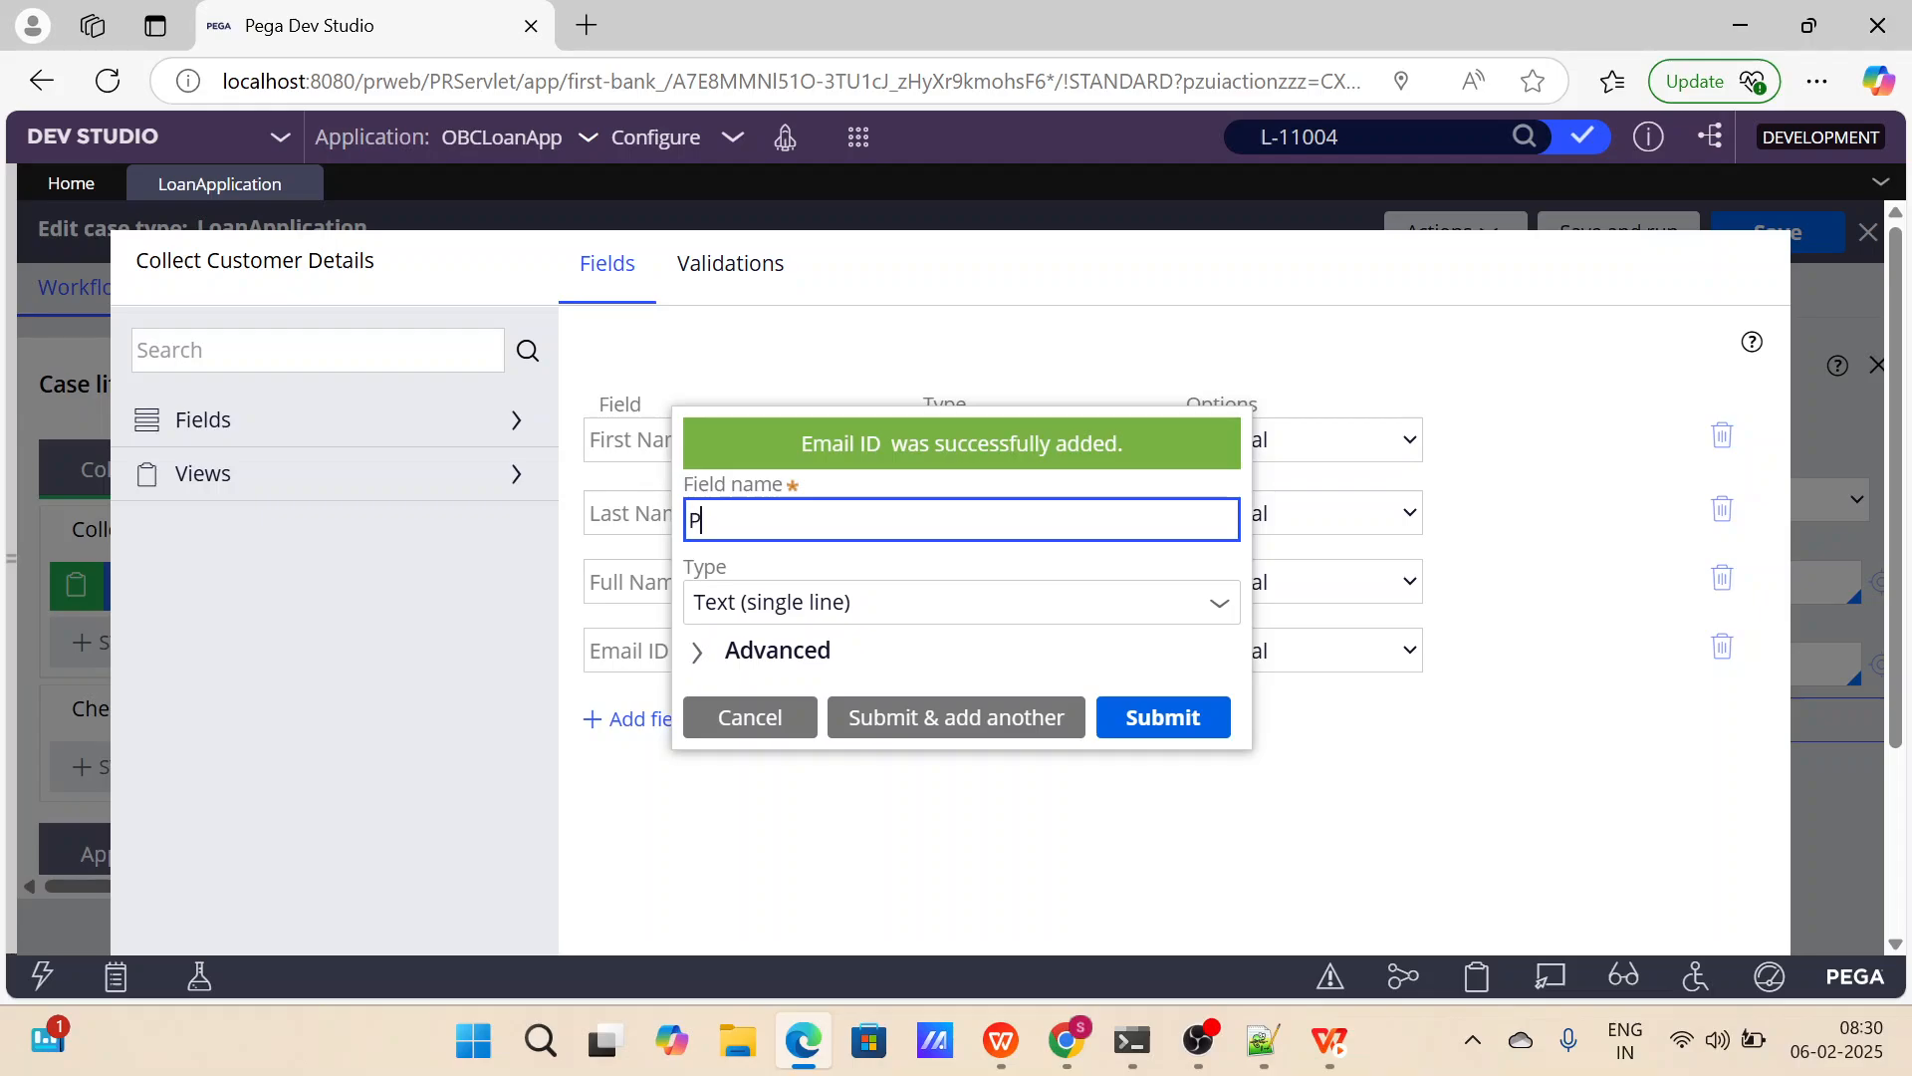
text(hone Number)
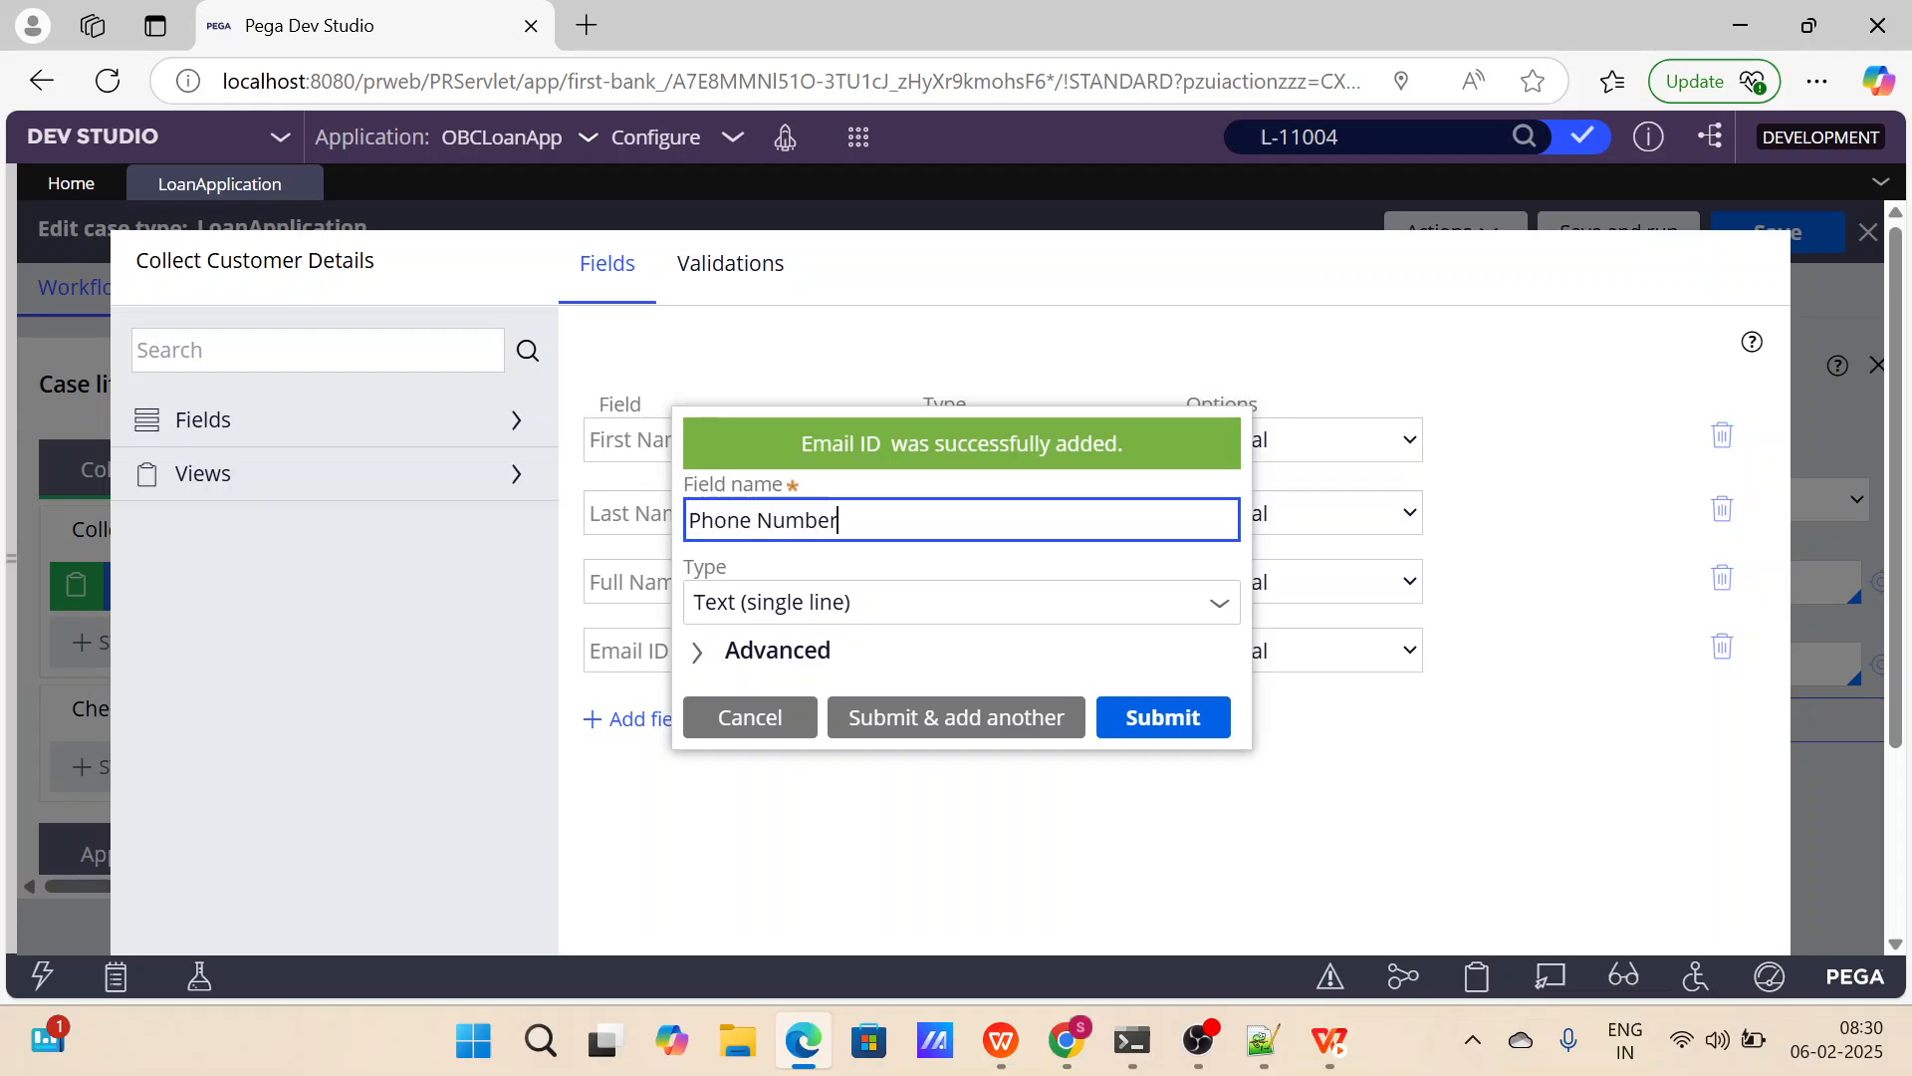
click(859, 603)
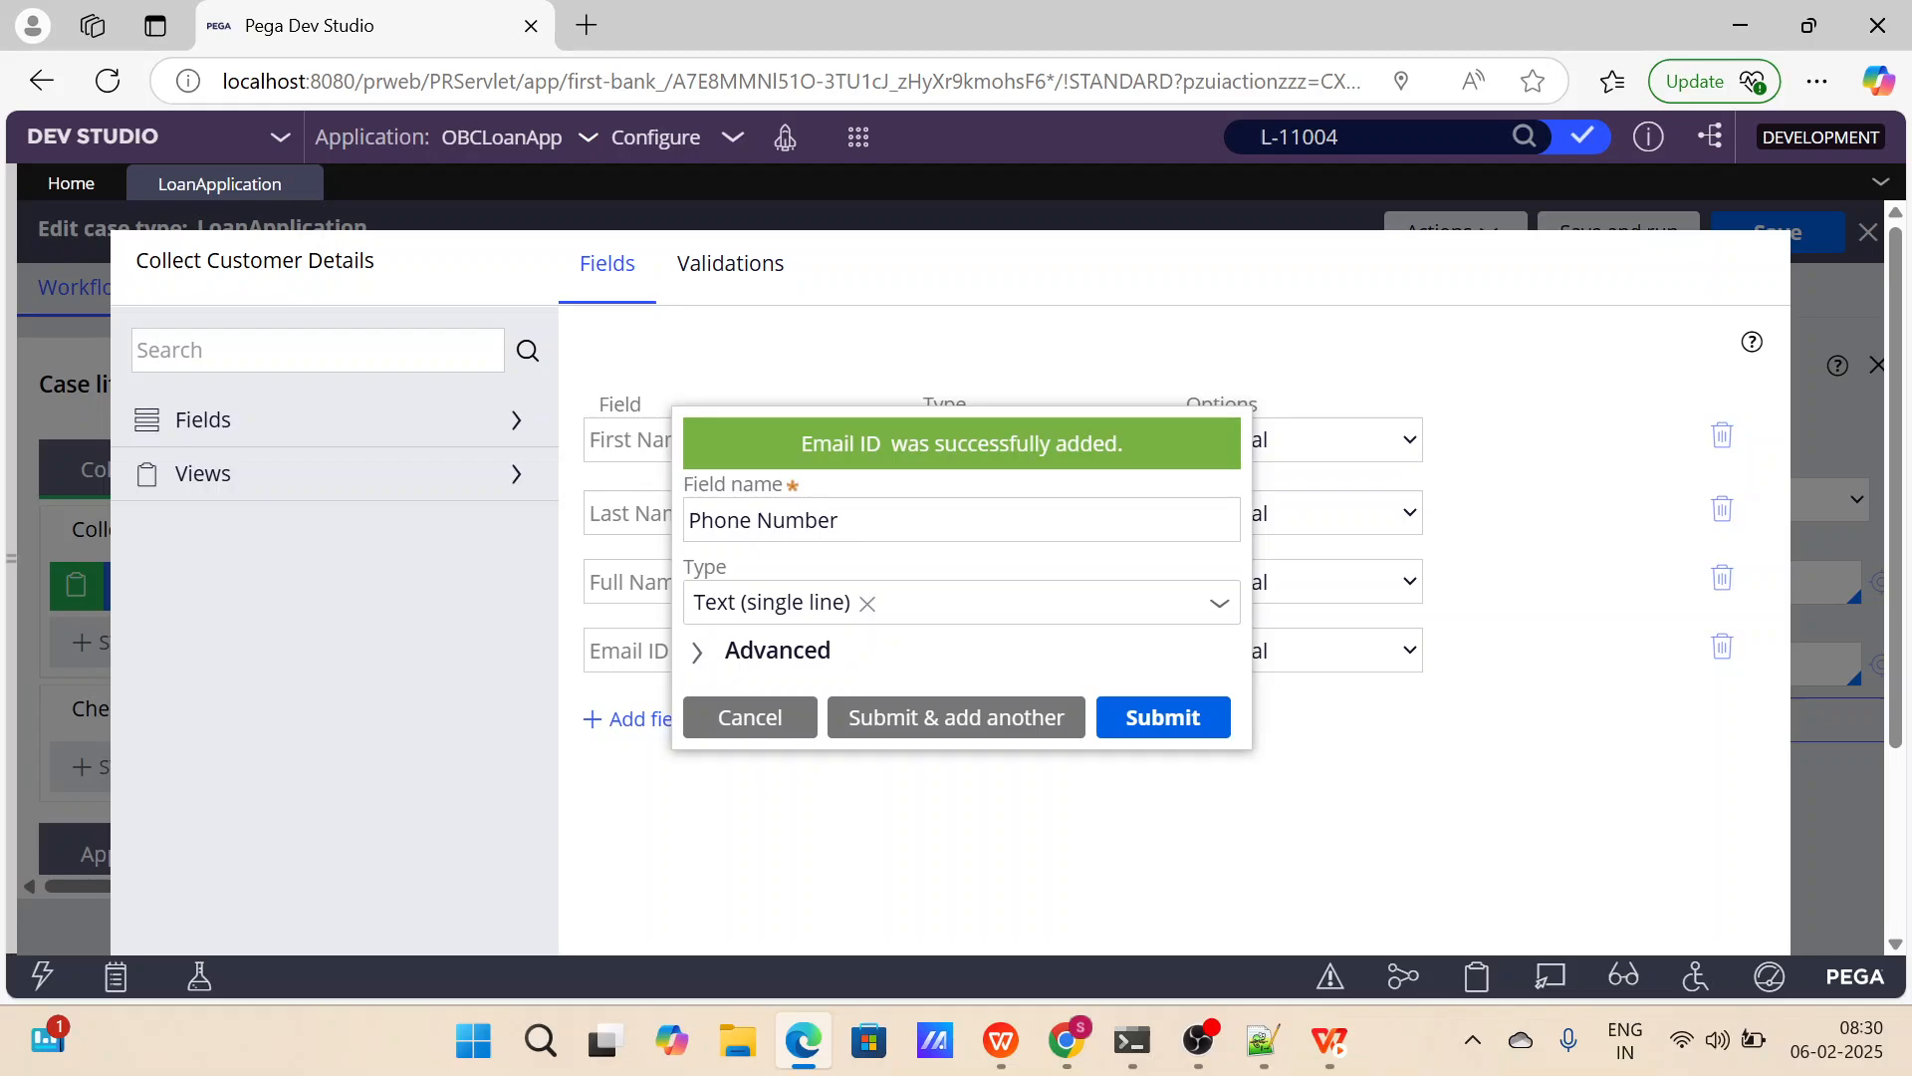
scroll(819, 541, down, 3)
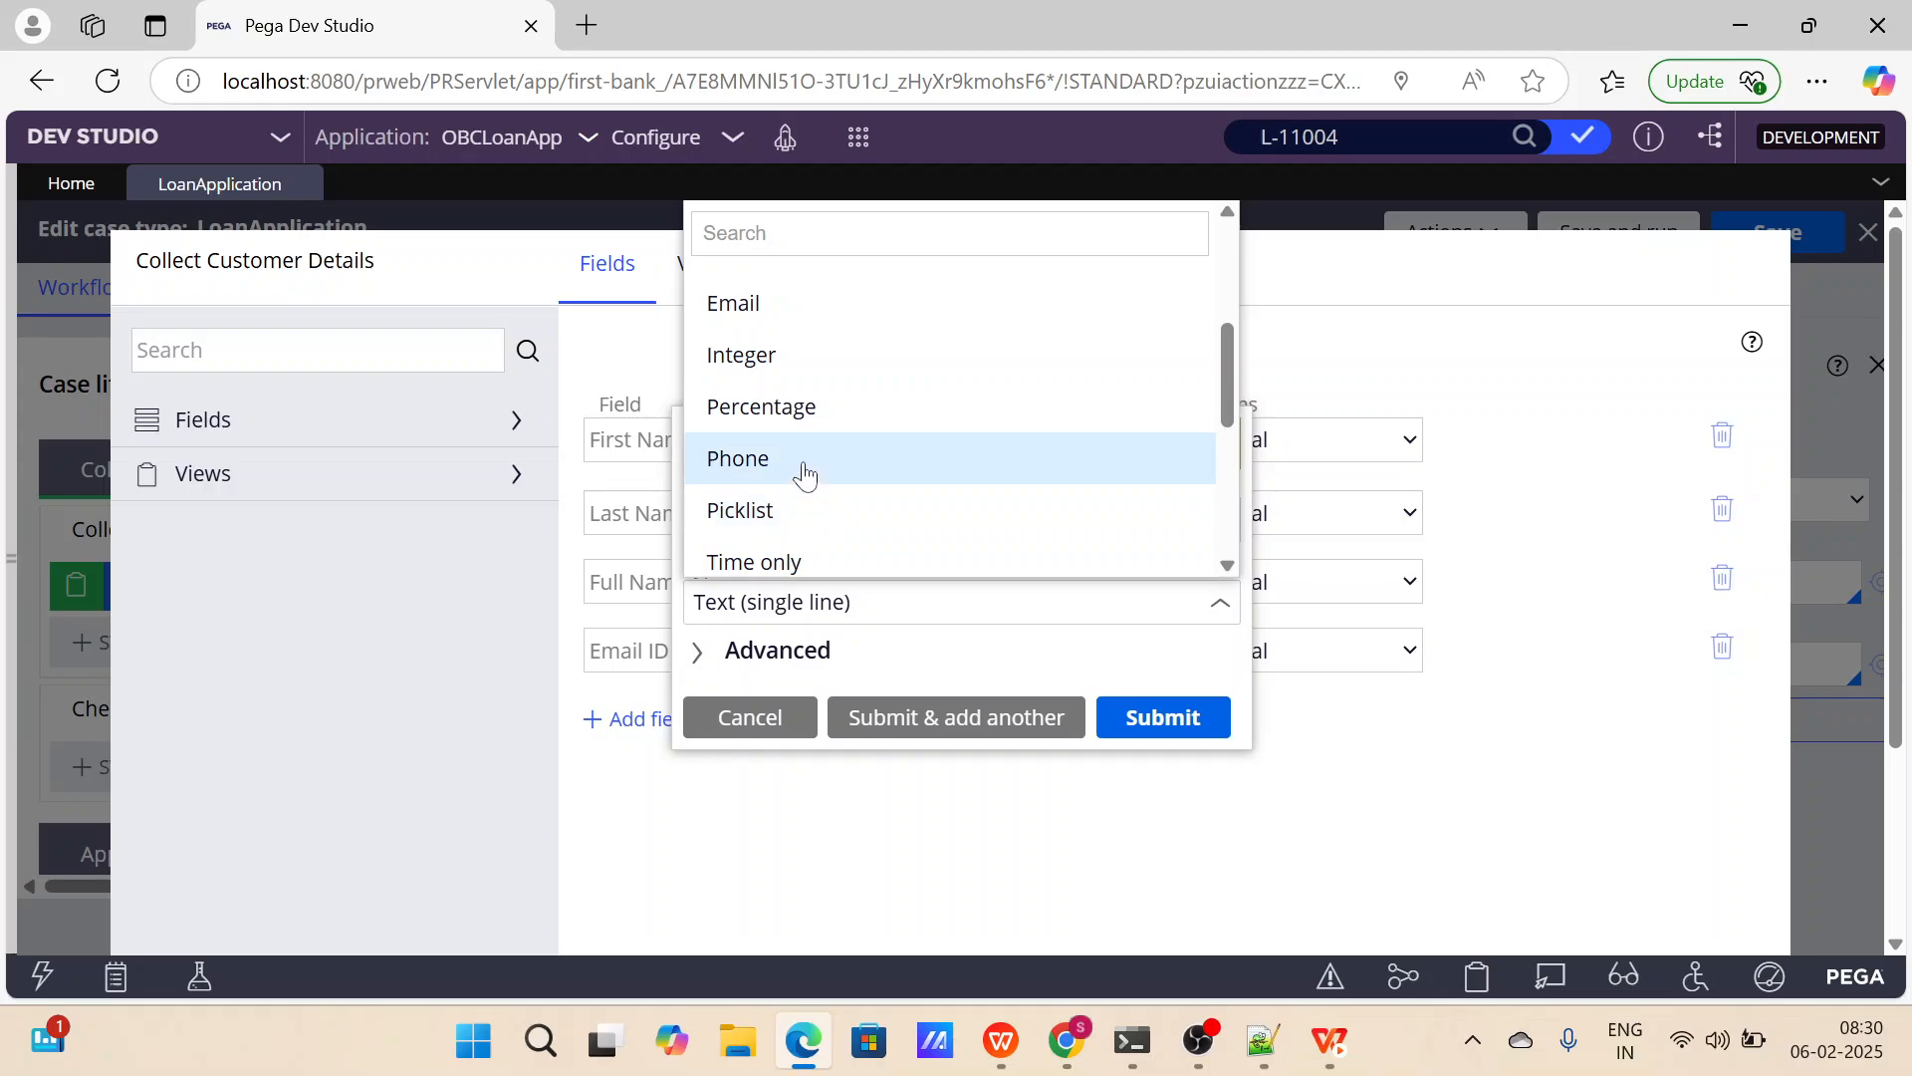
click(800, 470)
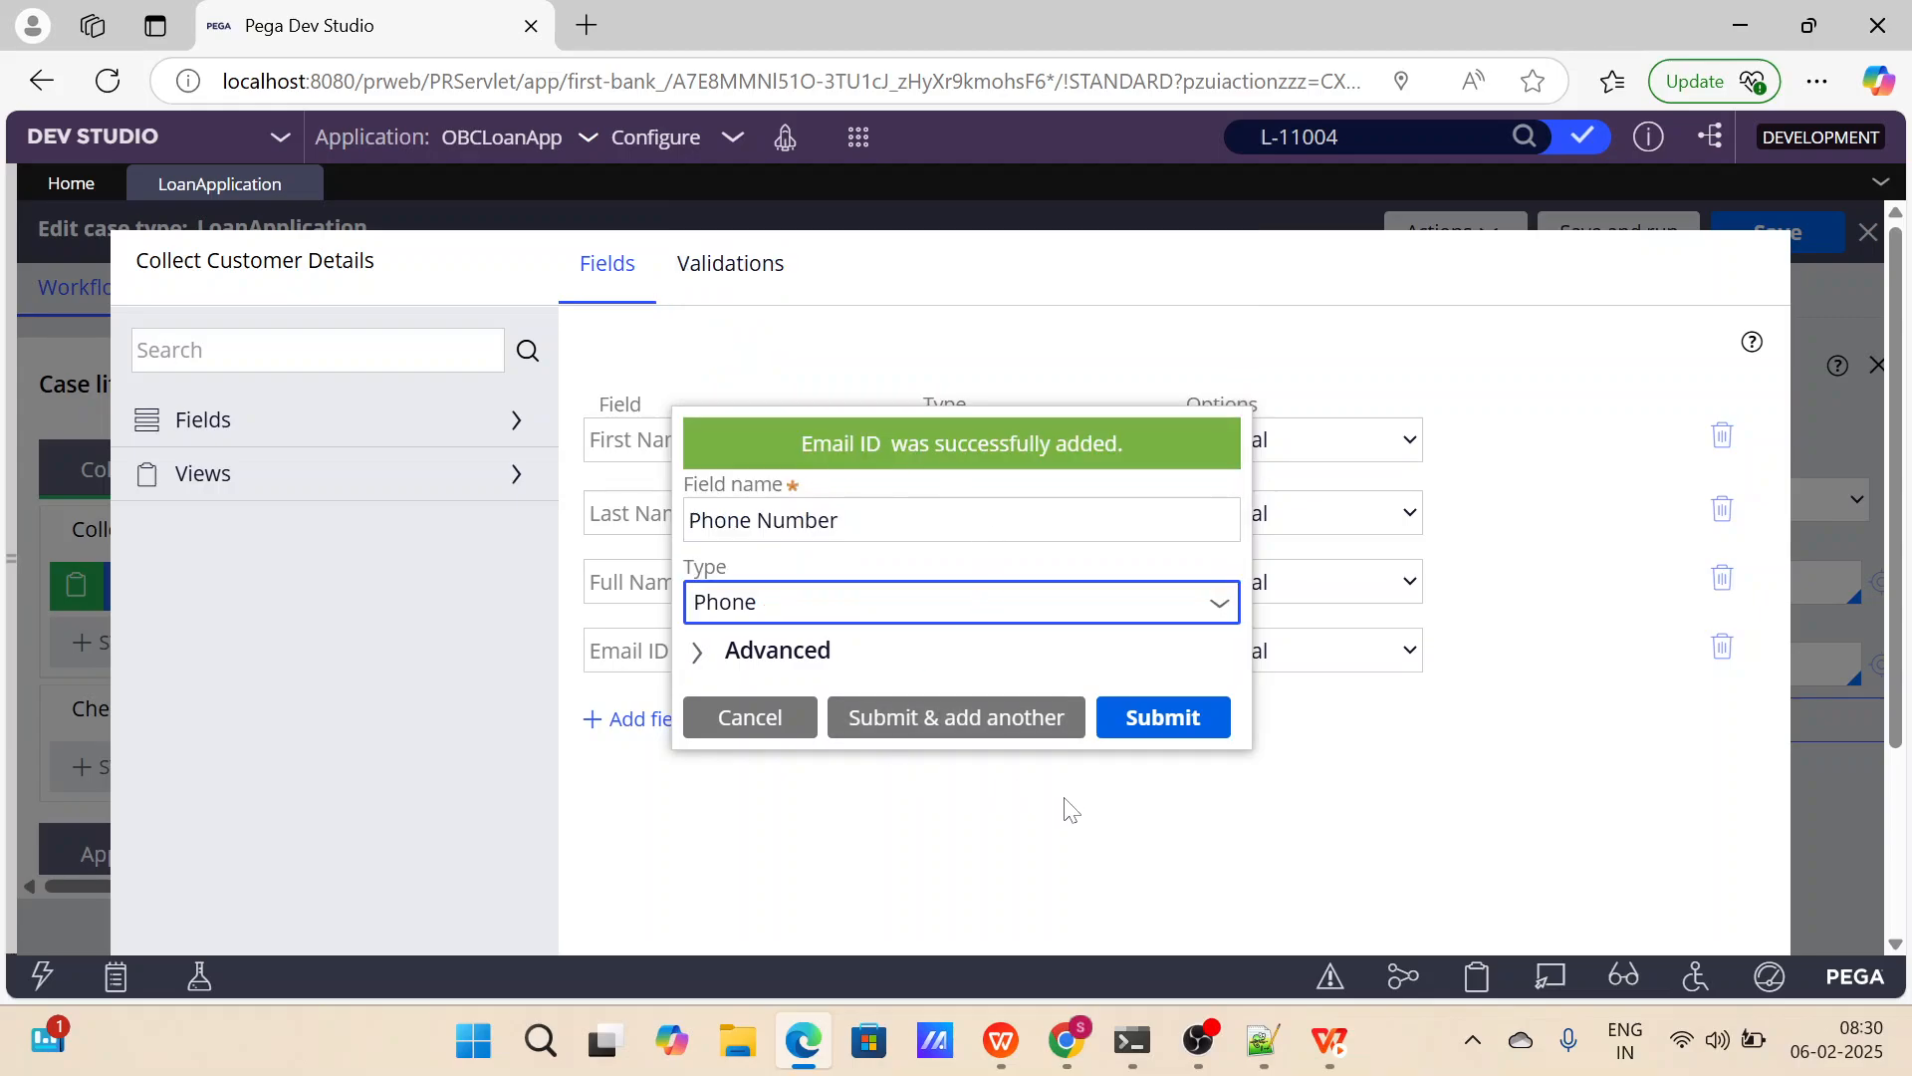
click(1146, 732)
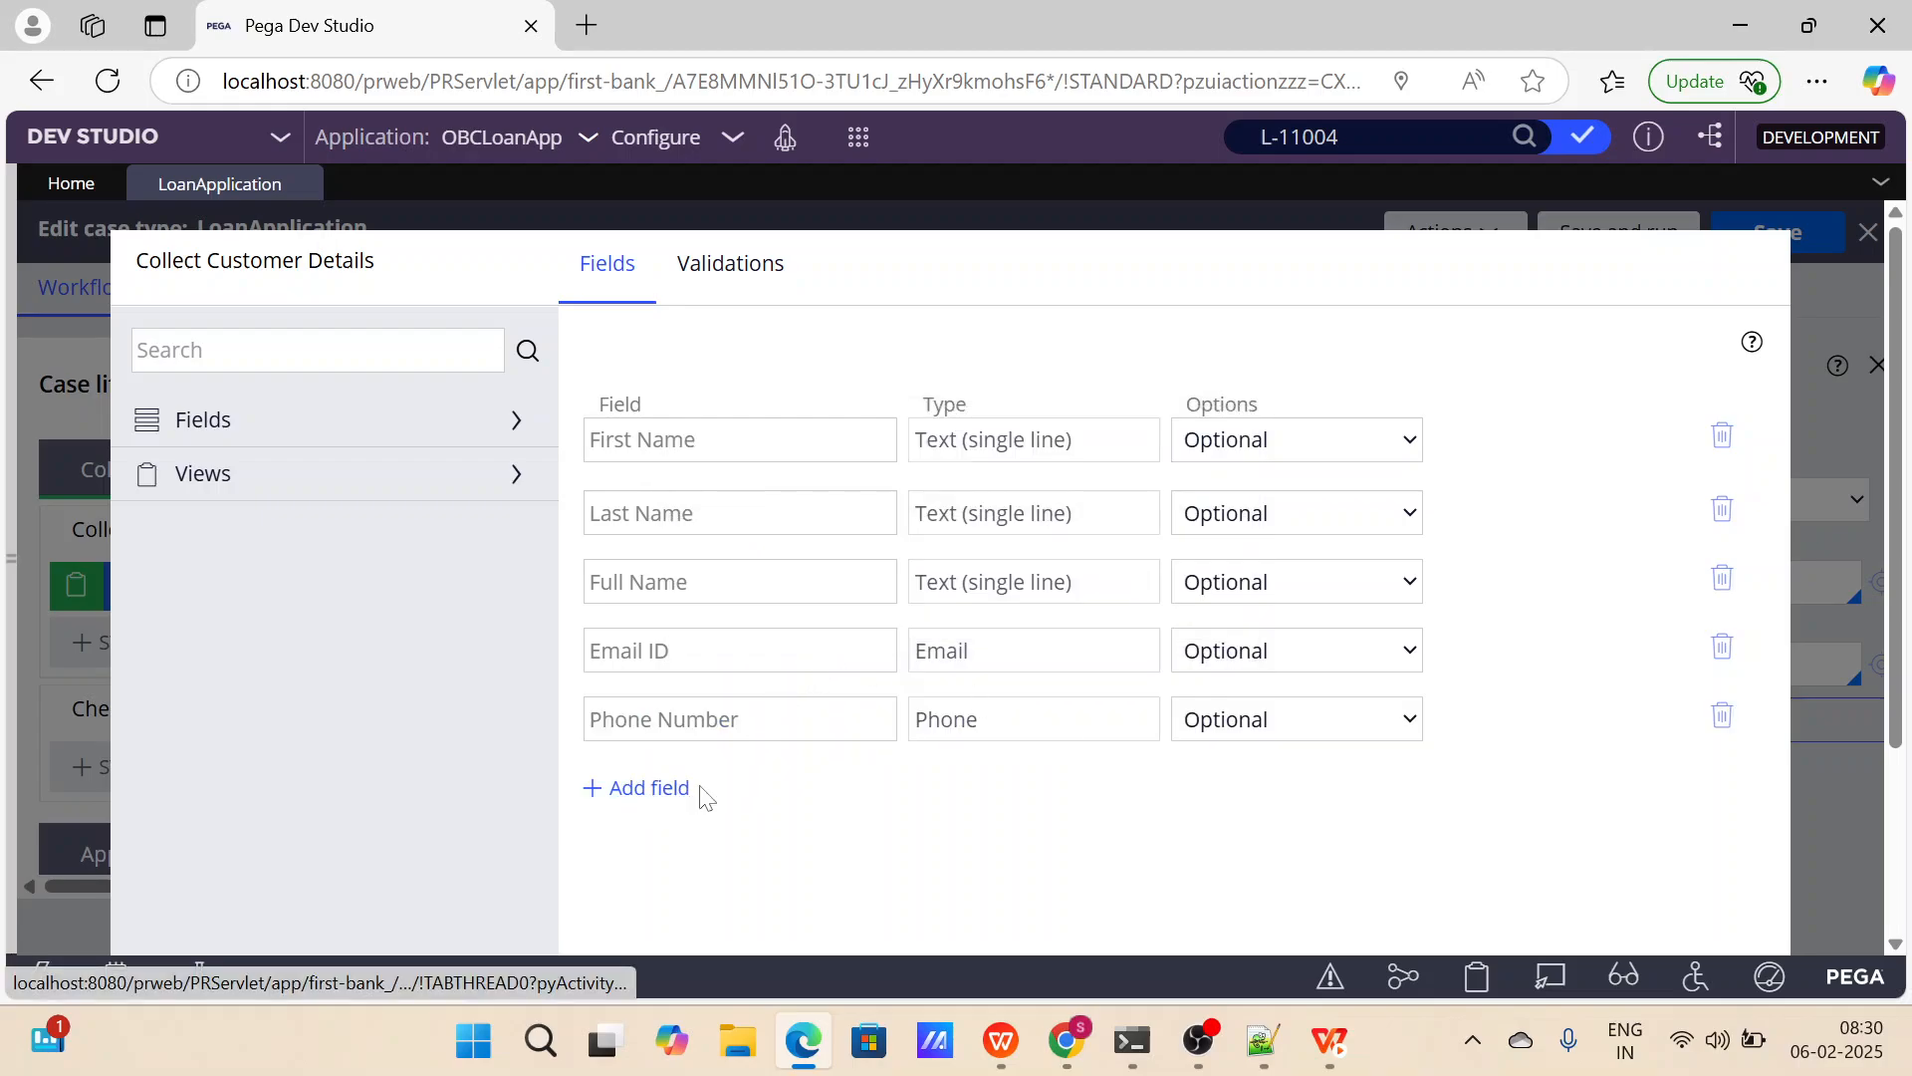
Review the field list of the Collect Customer Details view and submit the view configuration.
scroll(974, 757, down, 3)
scroll(1216, 607, up, 2)
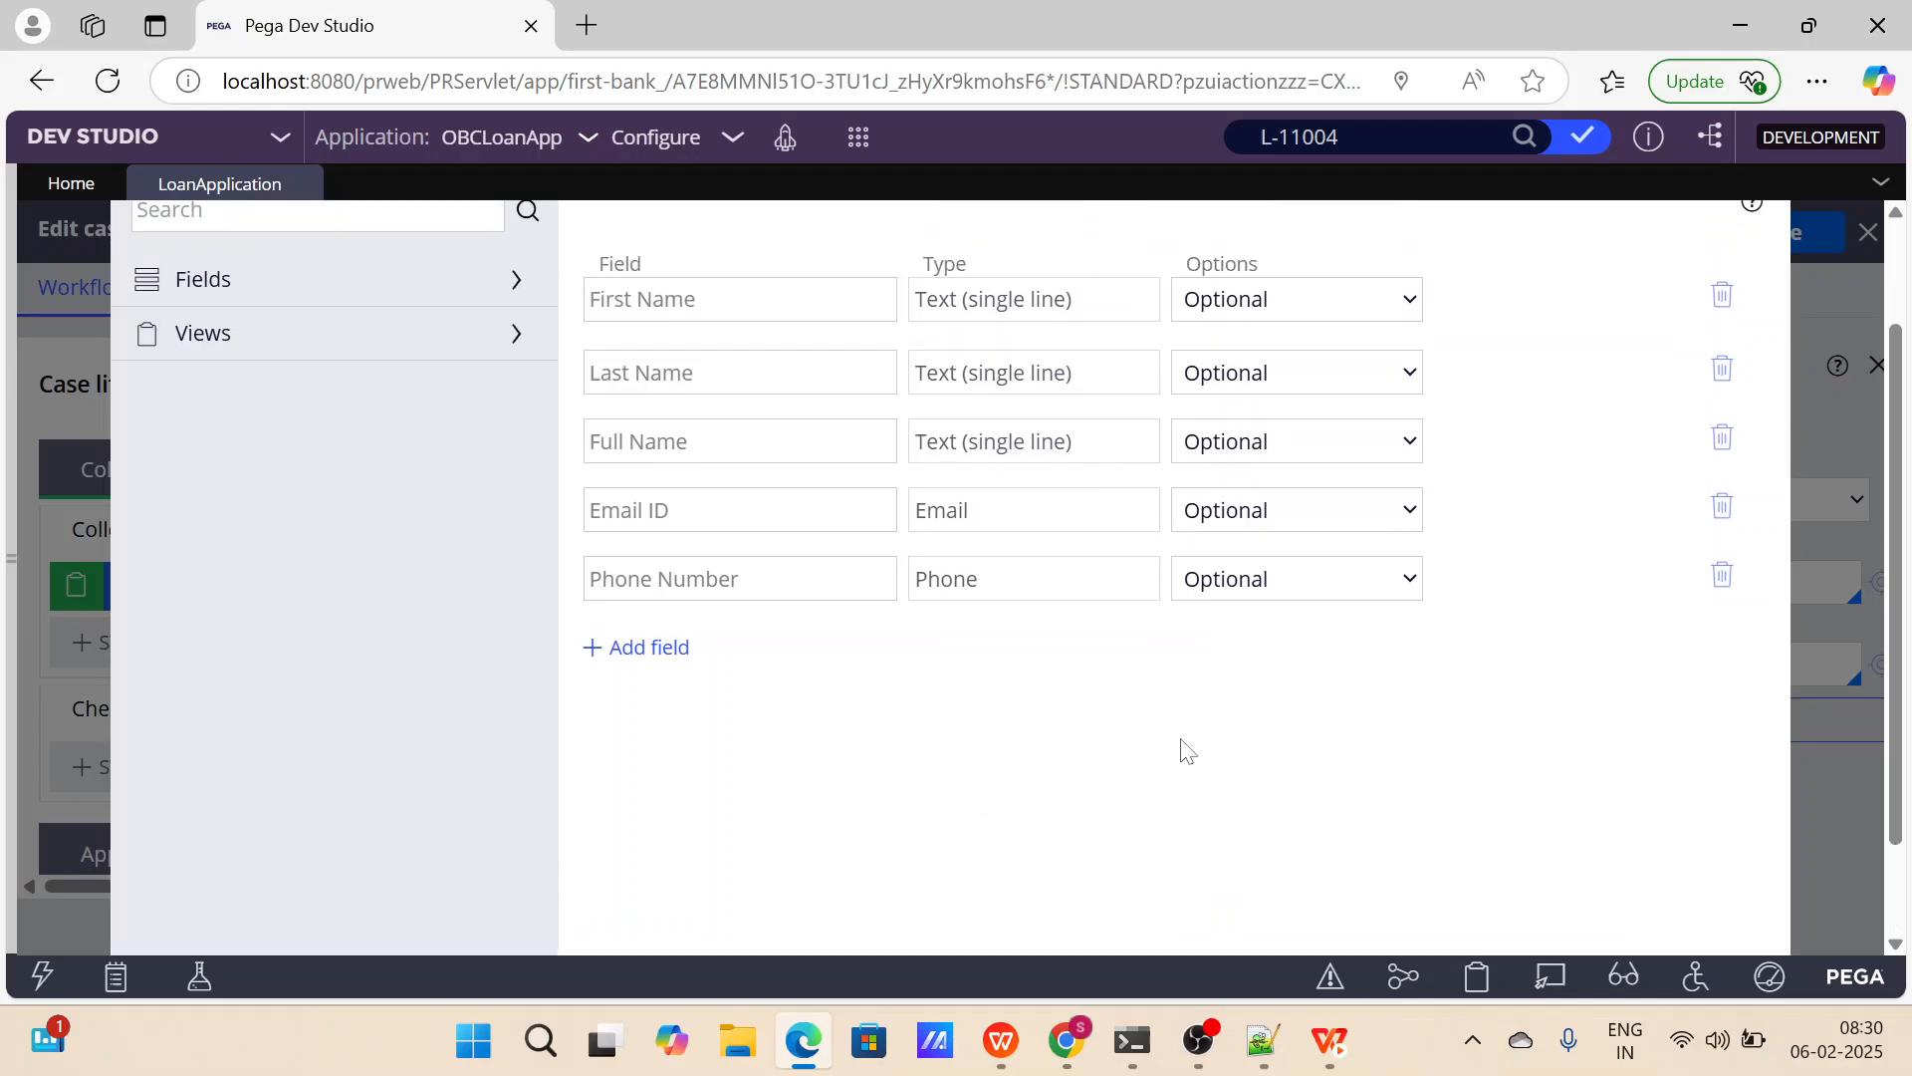
scroll(1185, 751, down, 1)
scroll(1183, 751, up, 2)
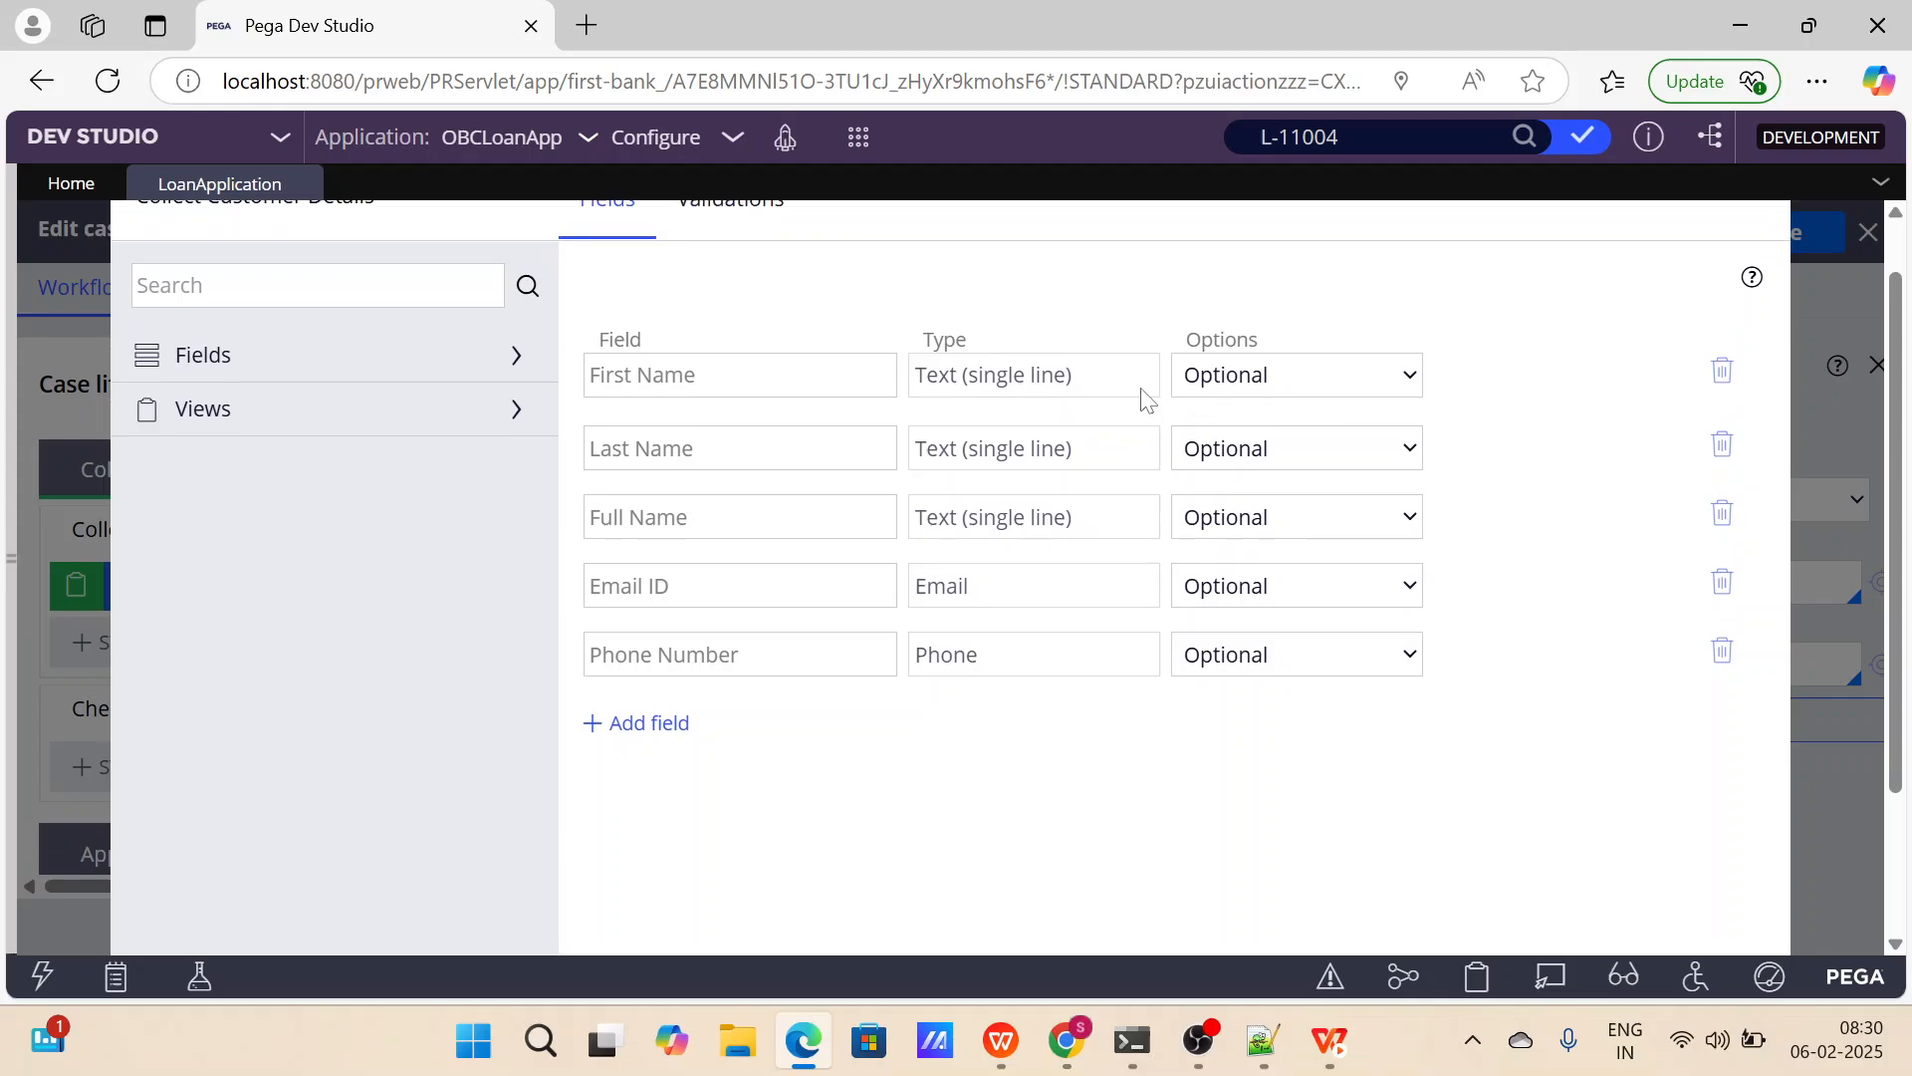
scroll(1160, 647, down, 2)
click(1705, 908)
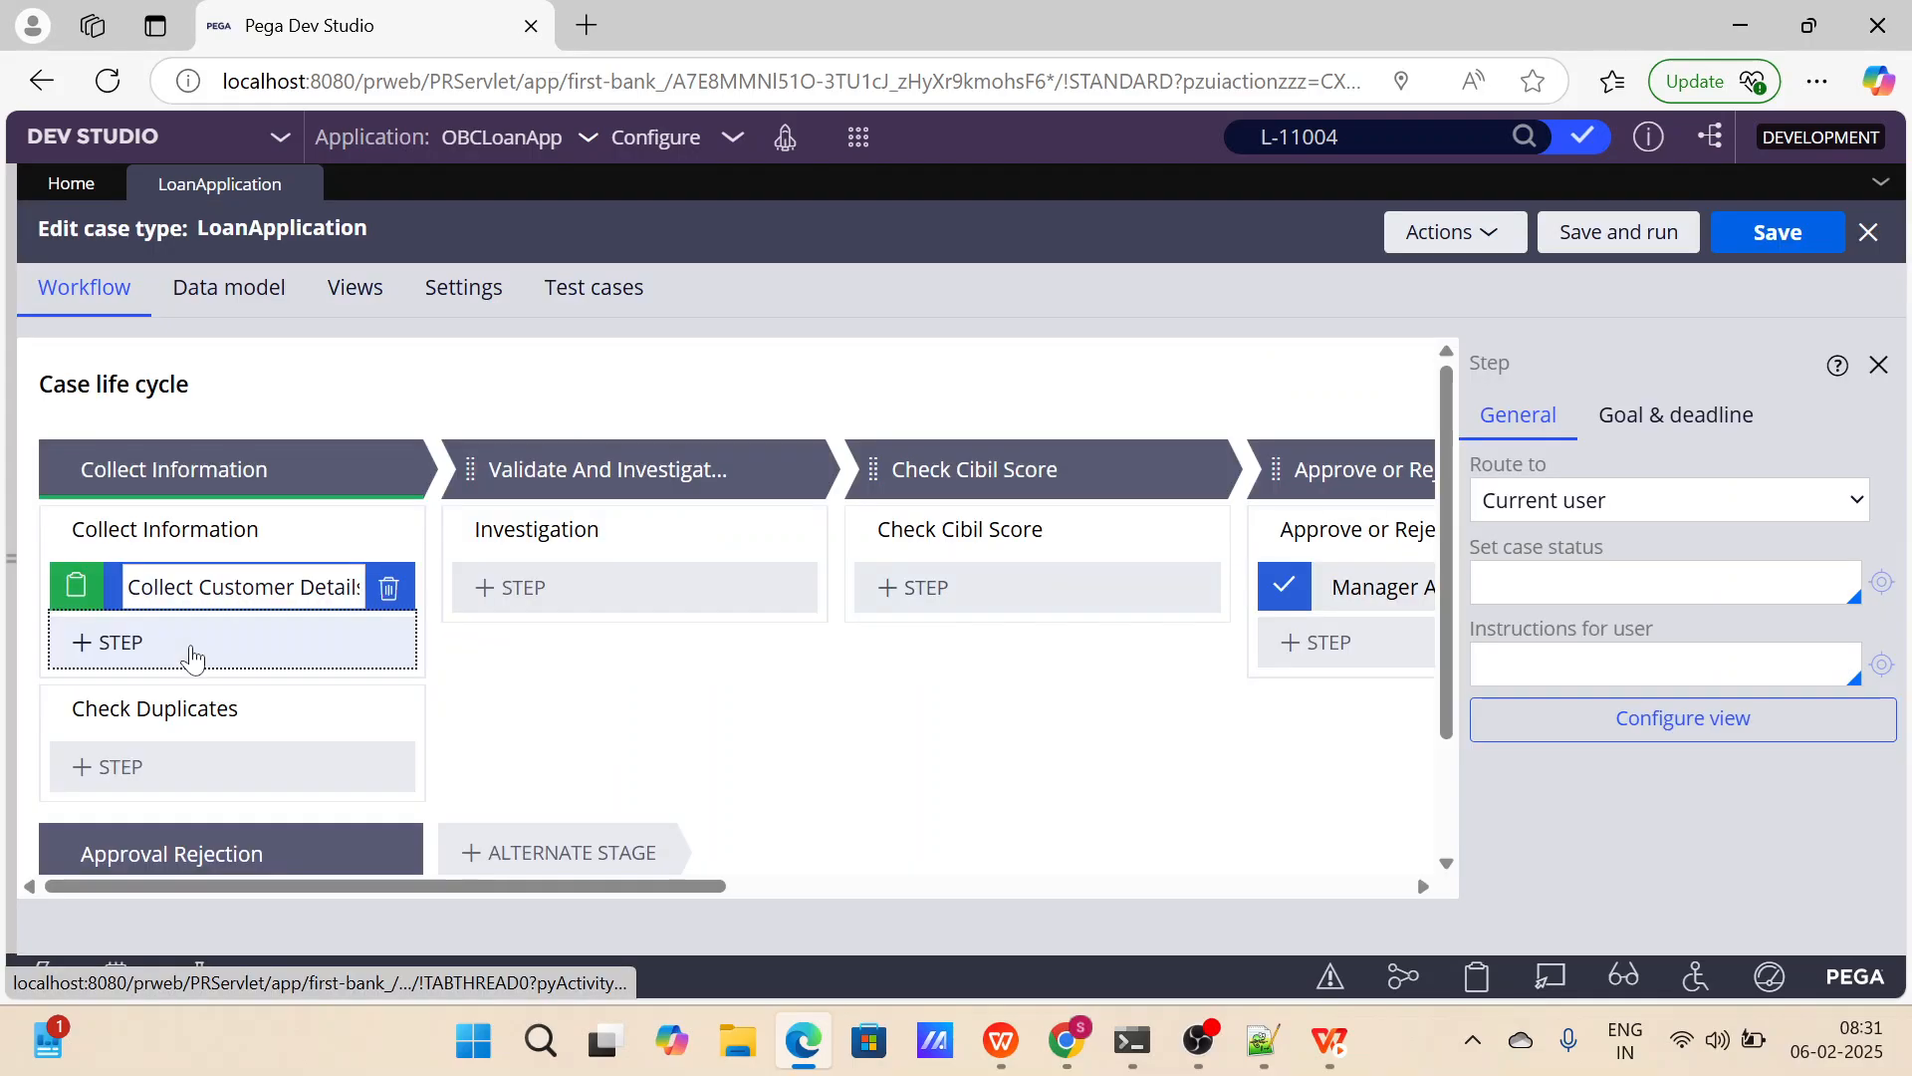
Add a Collect information step named Proofs after Collect Customer Details in the Collect Information process.
click(191, 655)
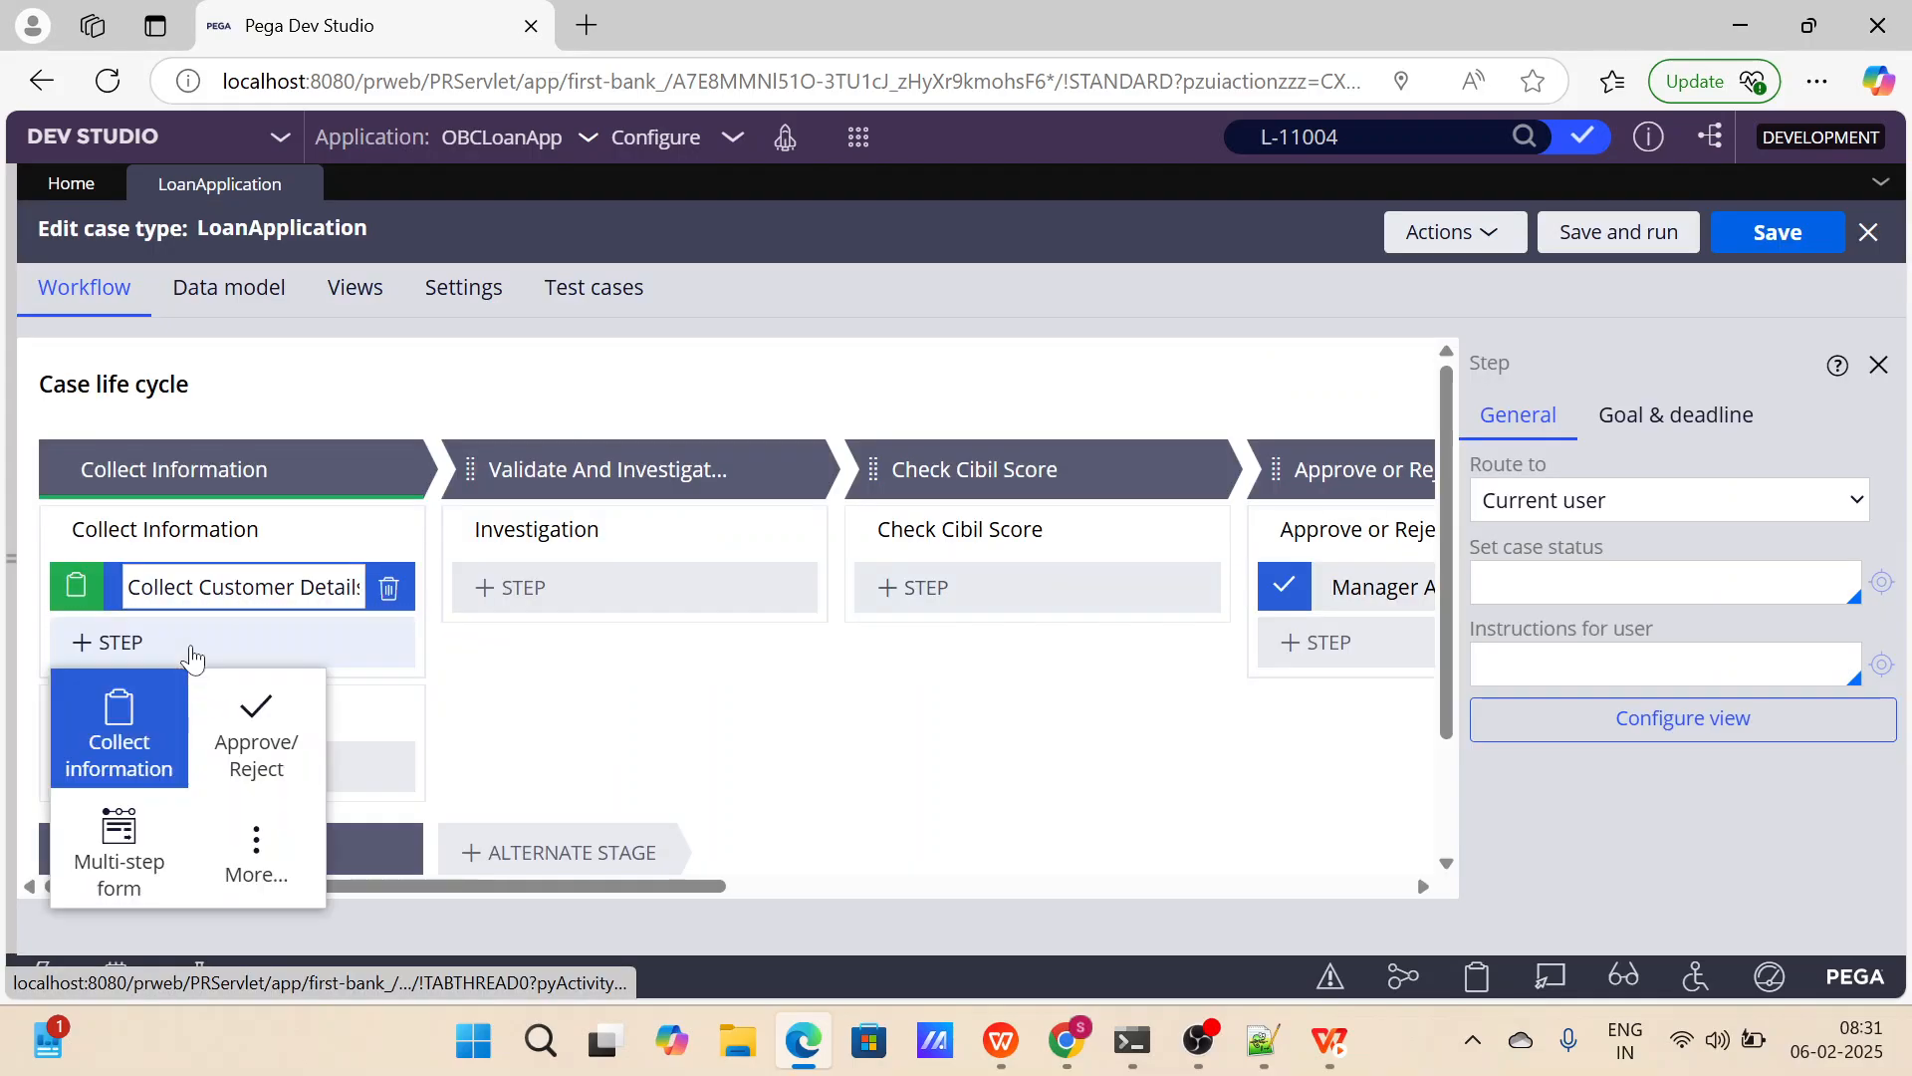
click(151, 745)
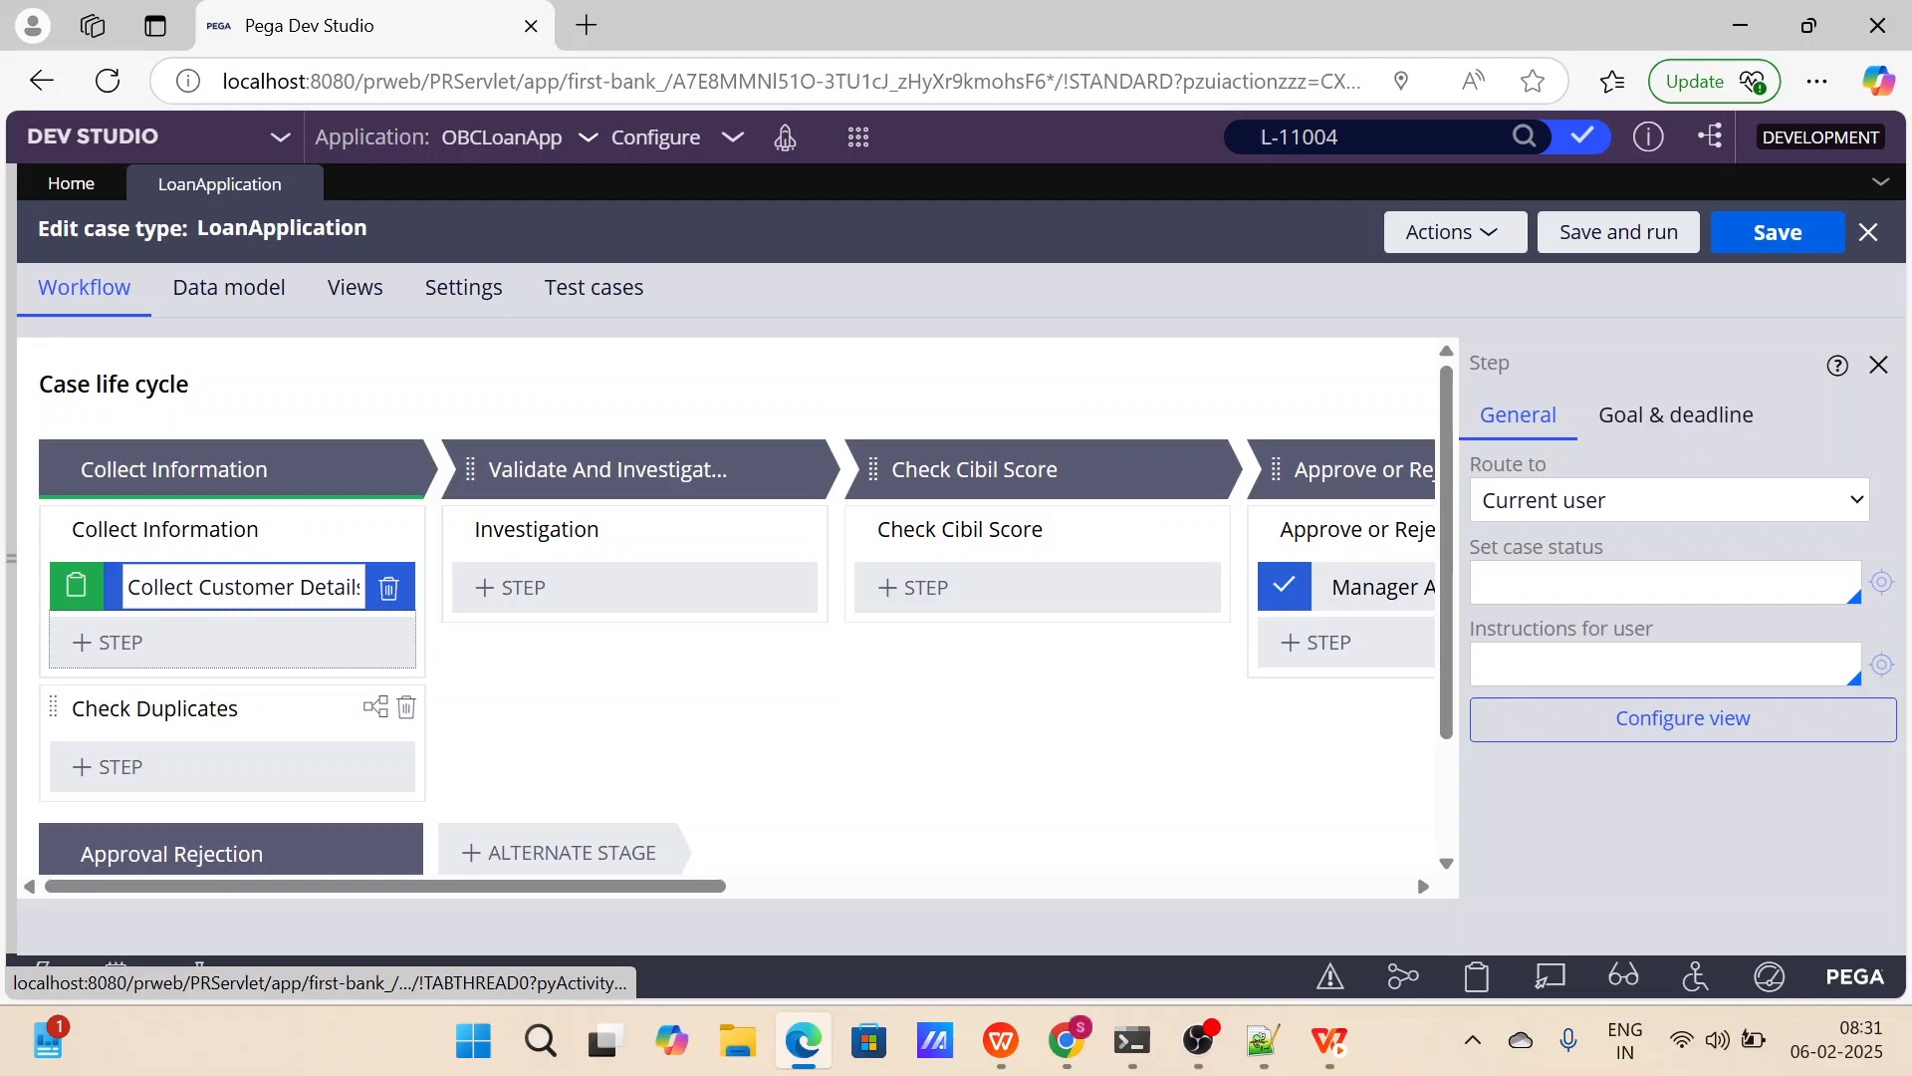
key(Return)
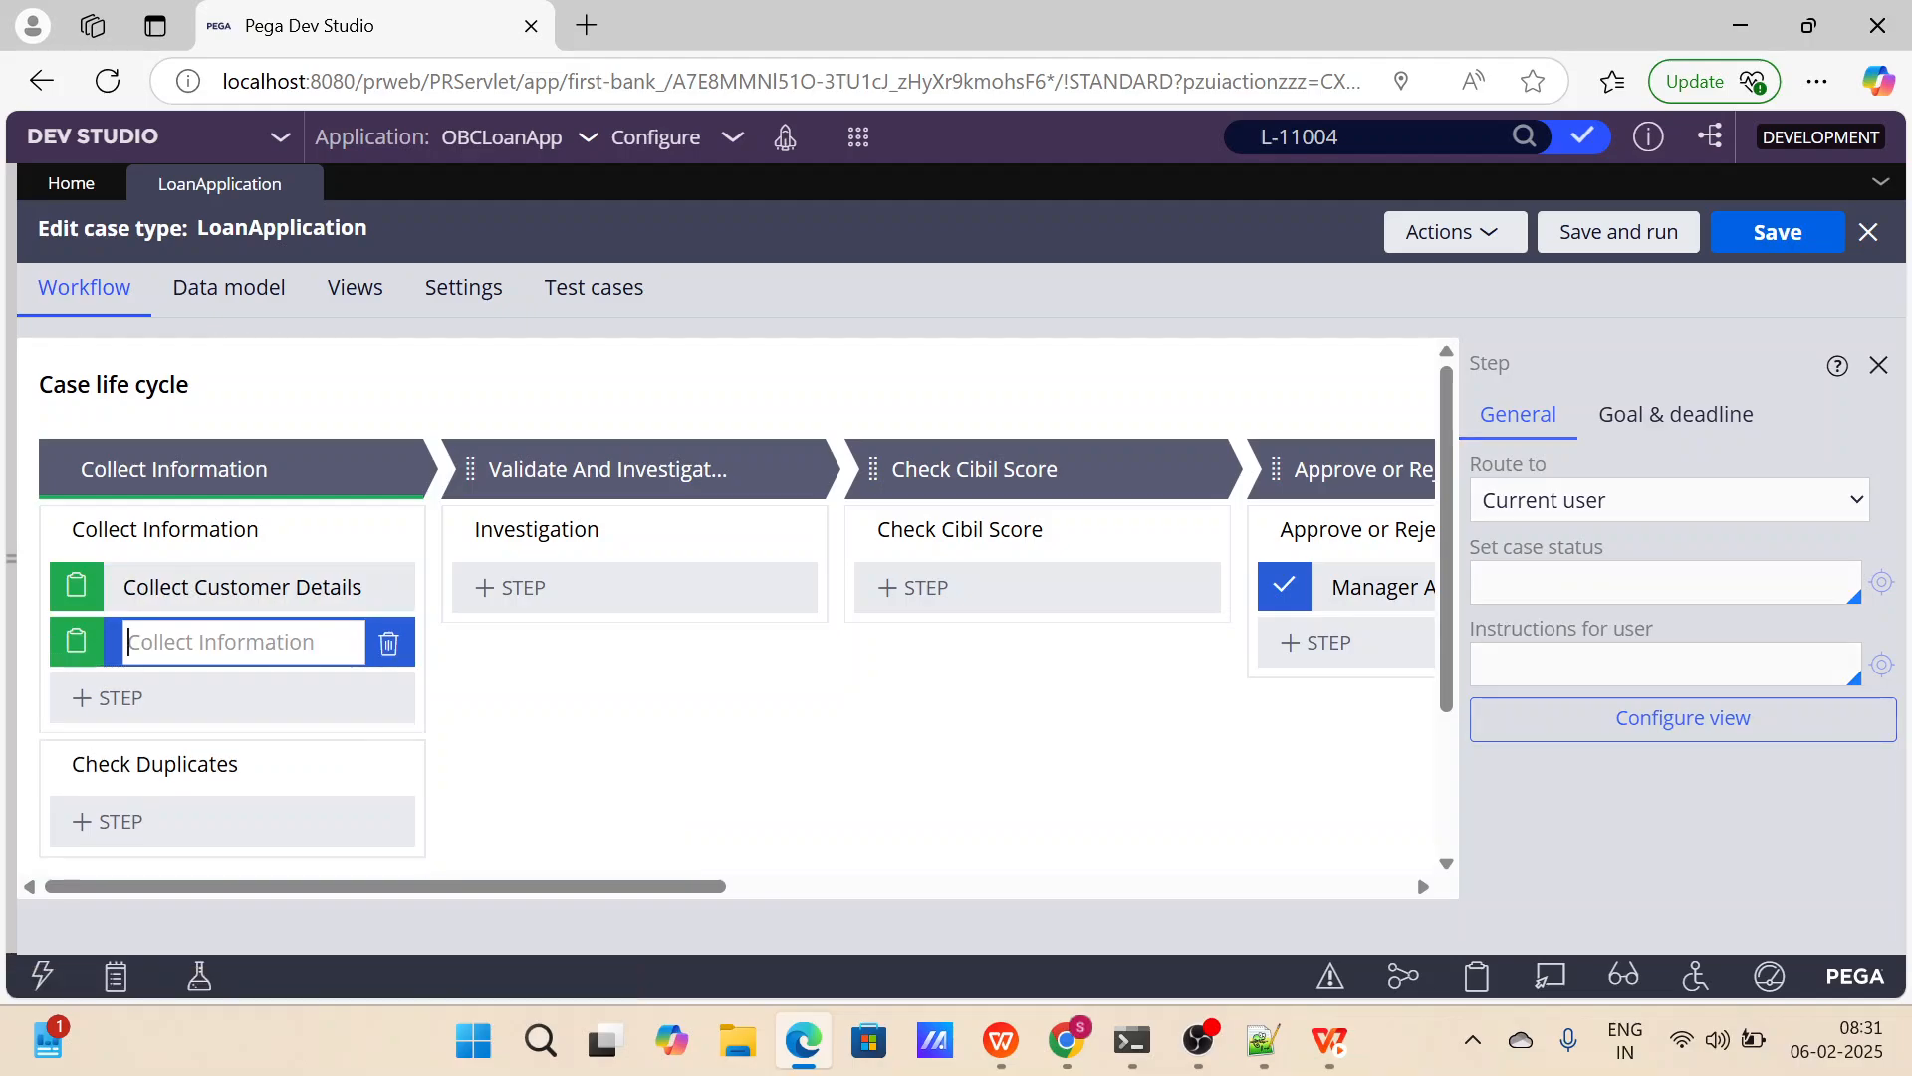
text(G)
key(BackSpace)
text(S)
key(BackSpace)
text(Proofs)
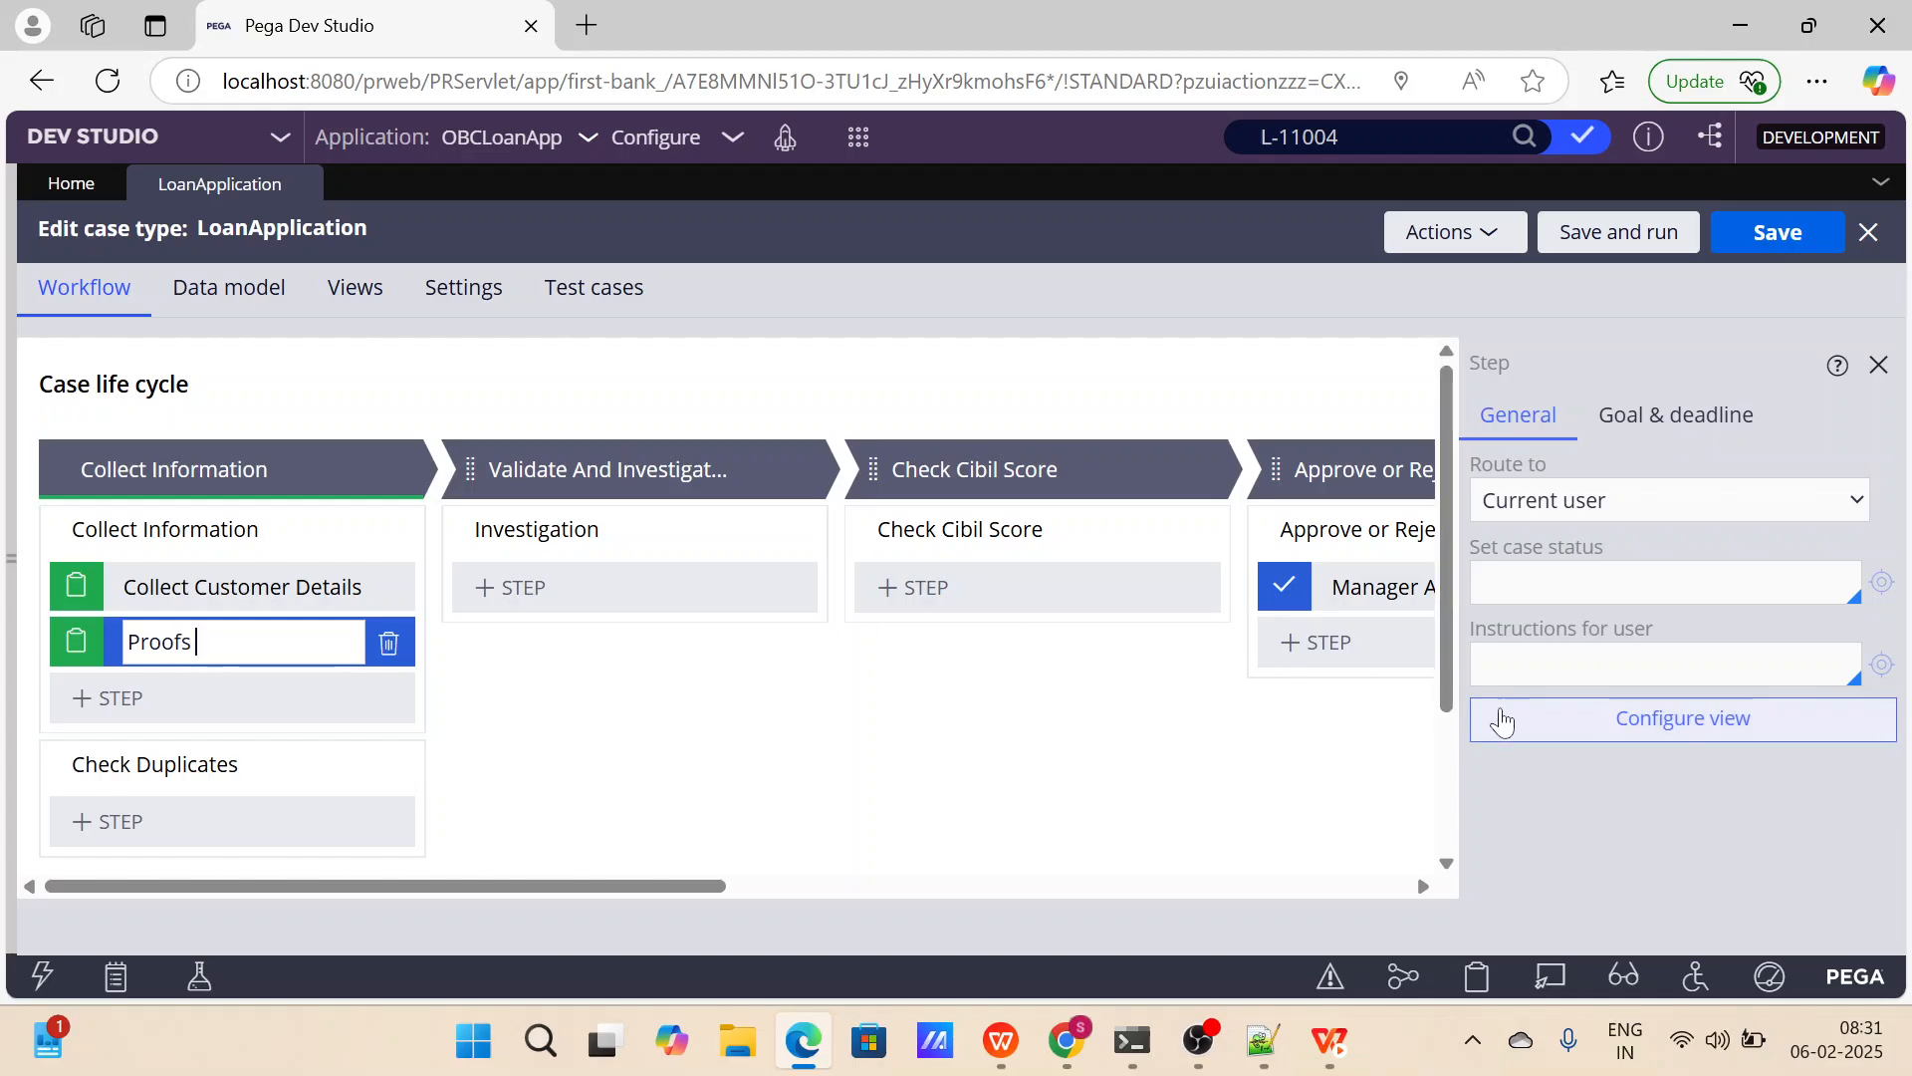
Open the Proofs view configuration and add an Adhar Details field of type Text (single line).
click(1599, 732)
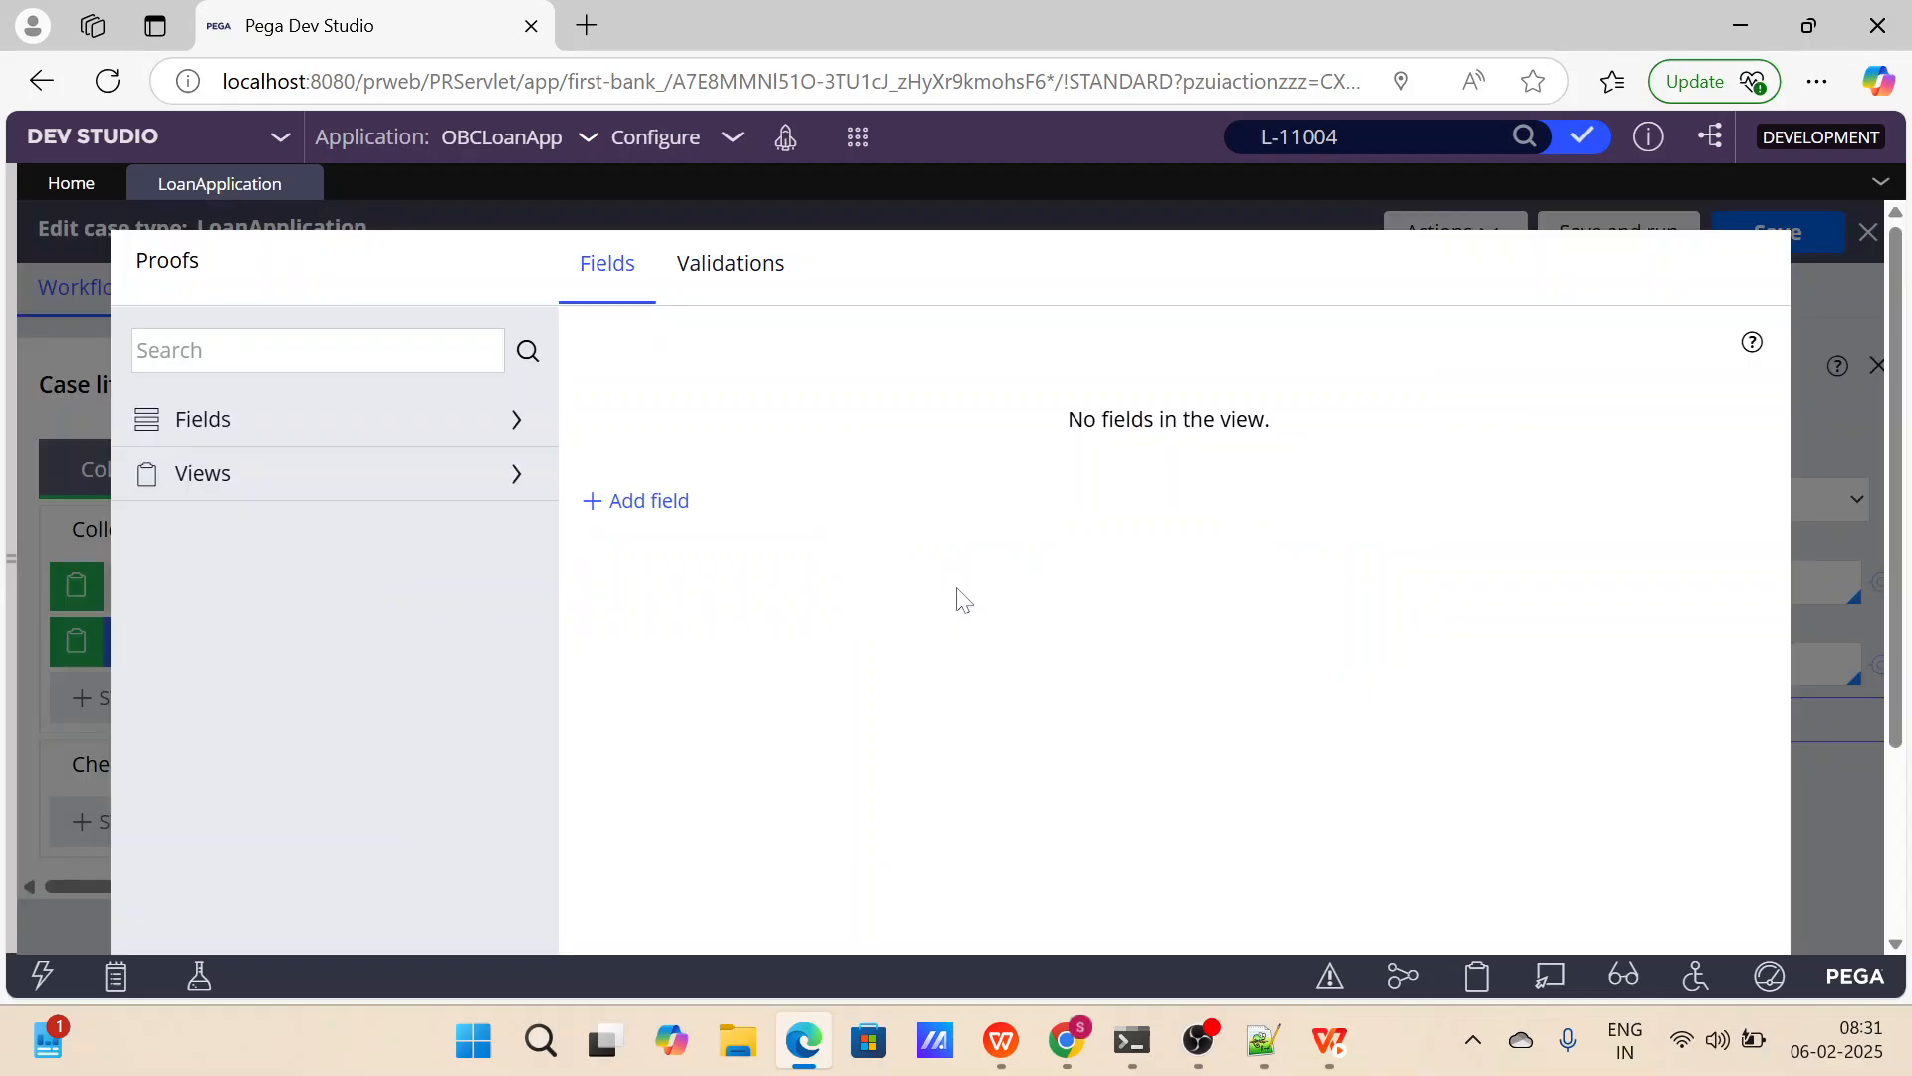
click(670, 504)
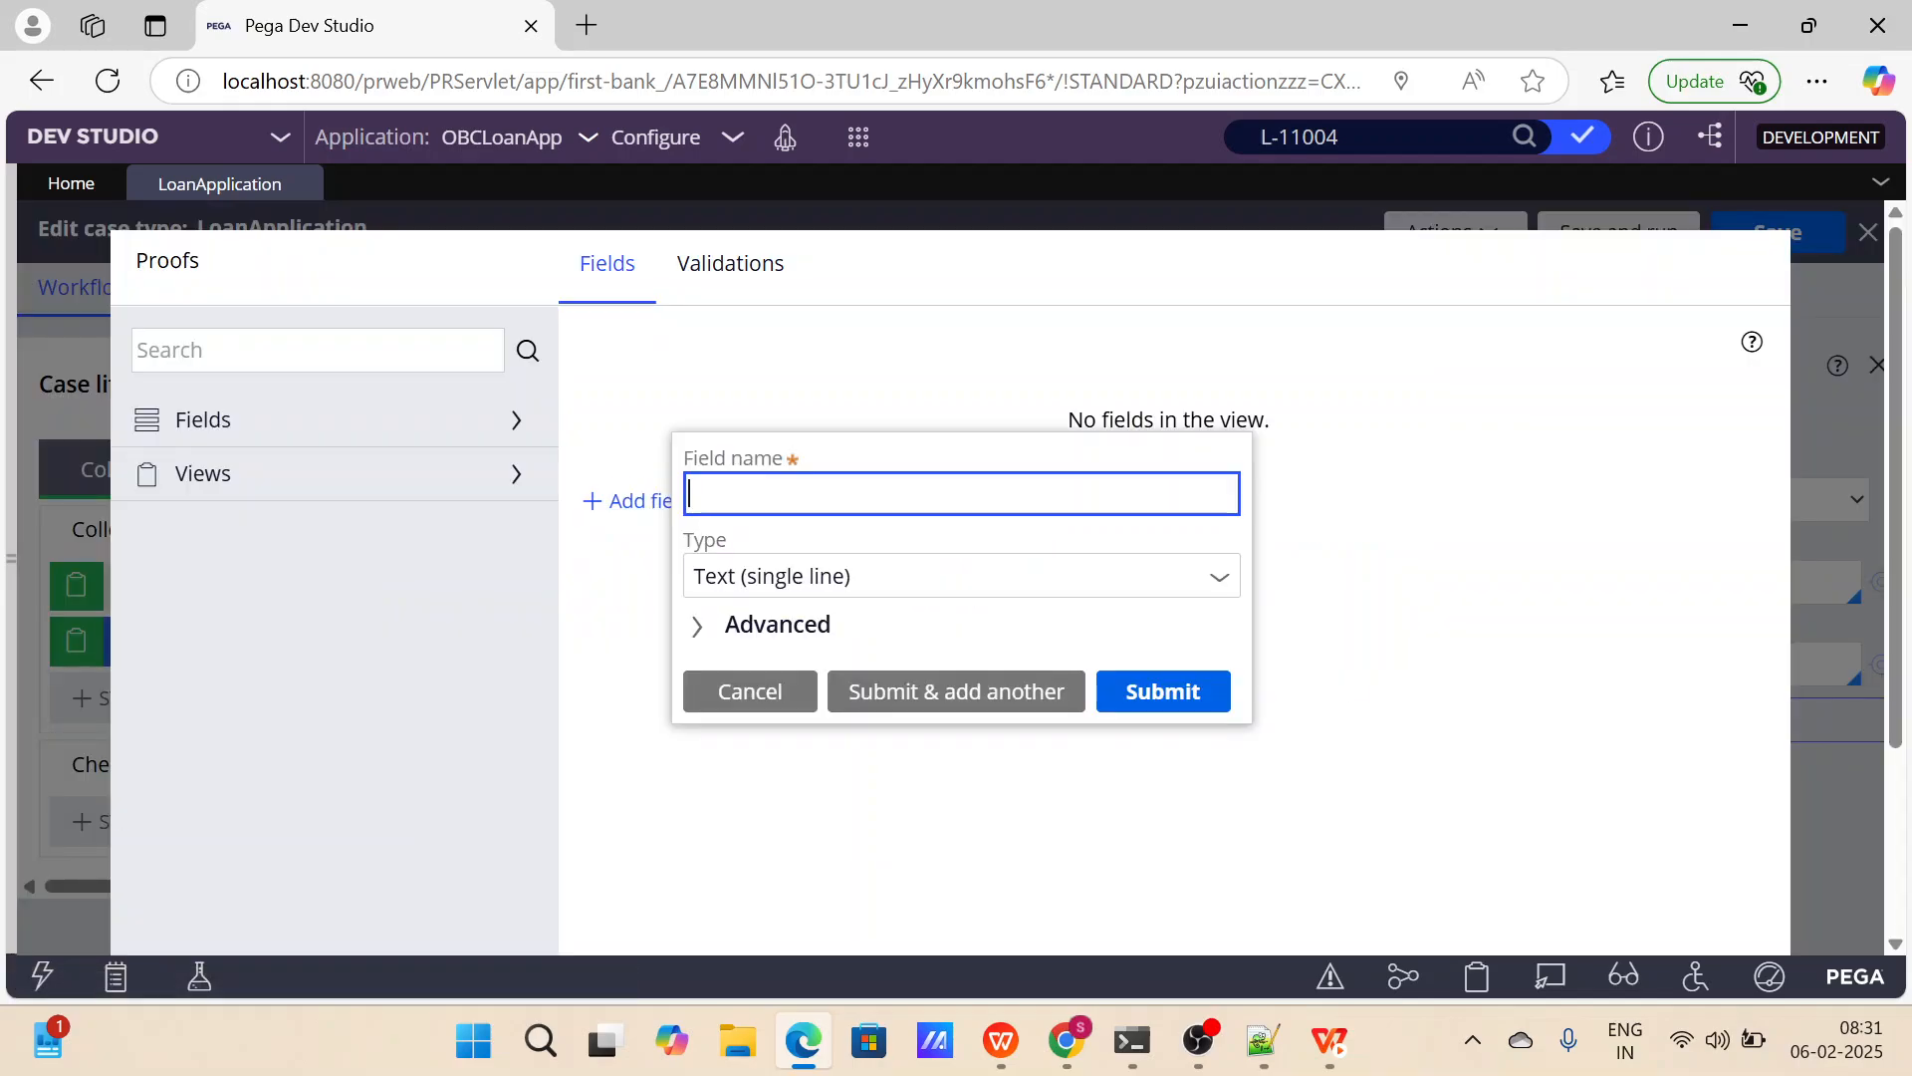
text(Adhar Details)
click(905, 690)
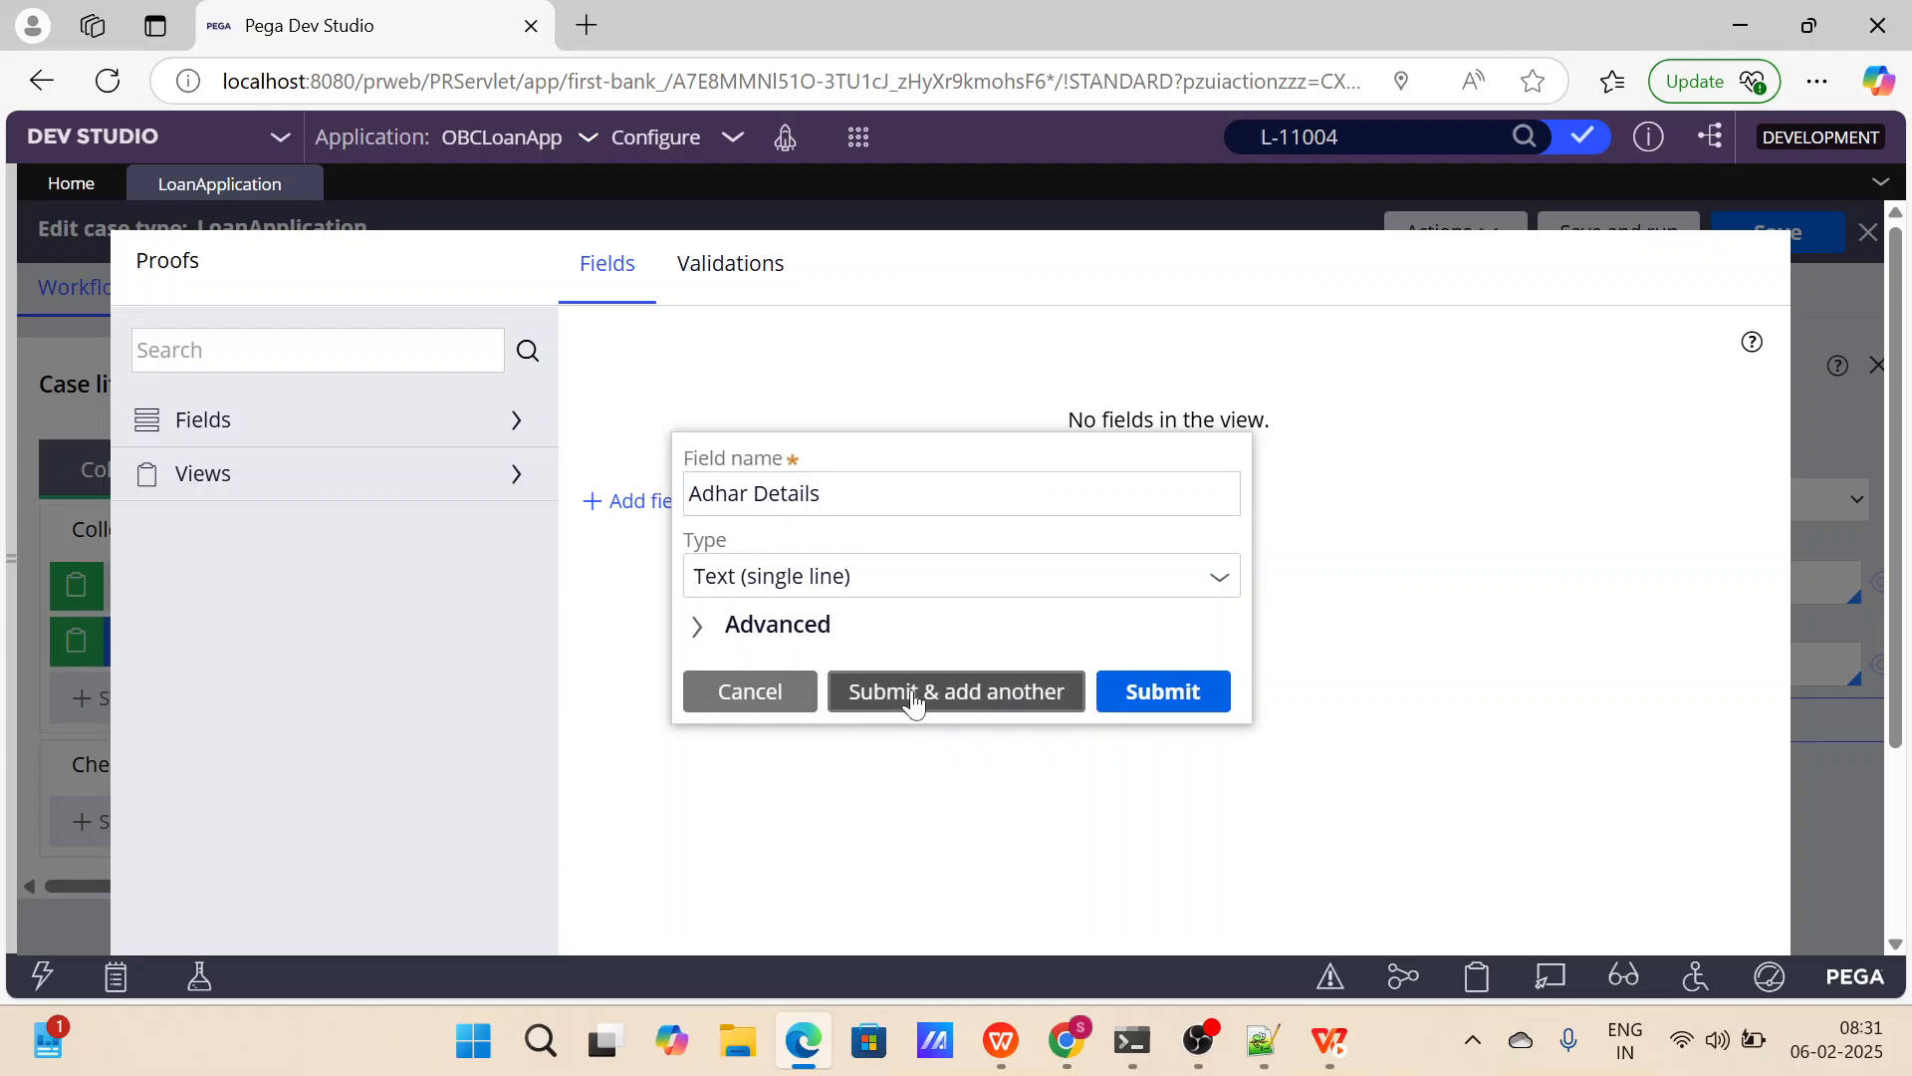
Add a Pan Card Details field of type Text (single line) to the Proofs view.
text(Par)
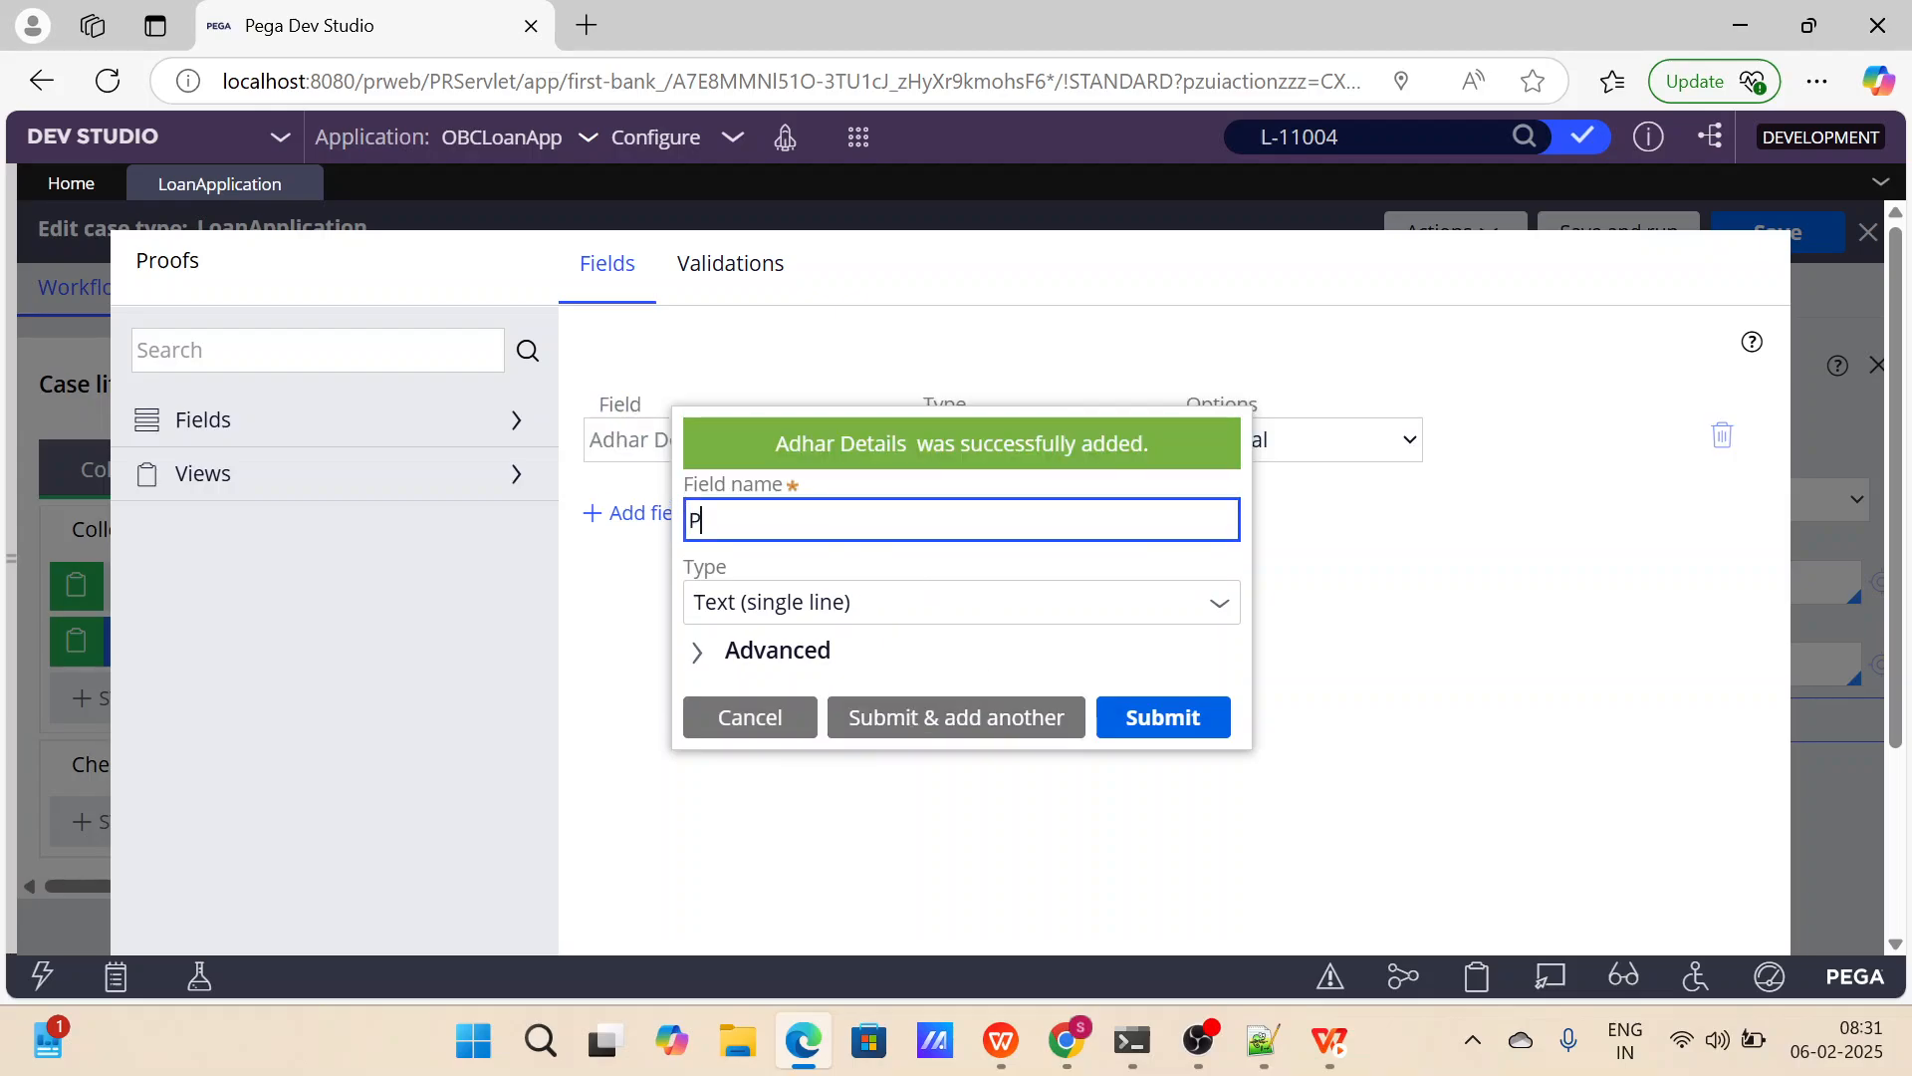
key(BackSpace)
text(n Card Details)
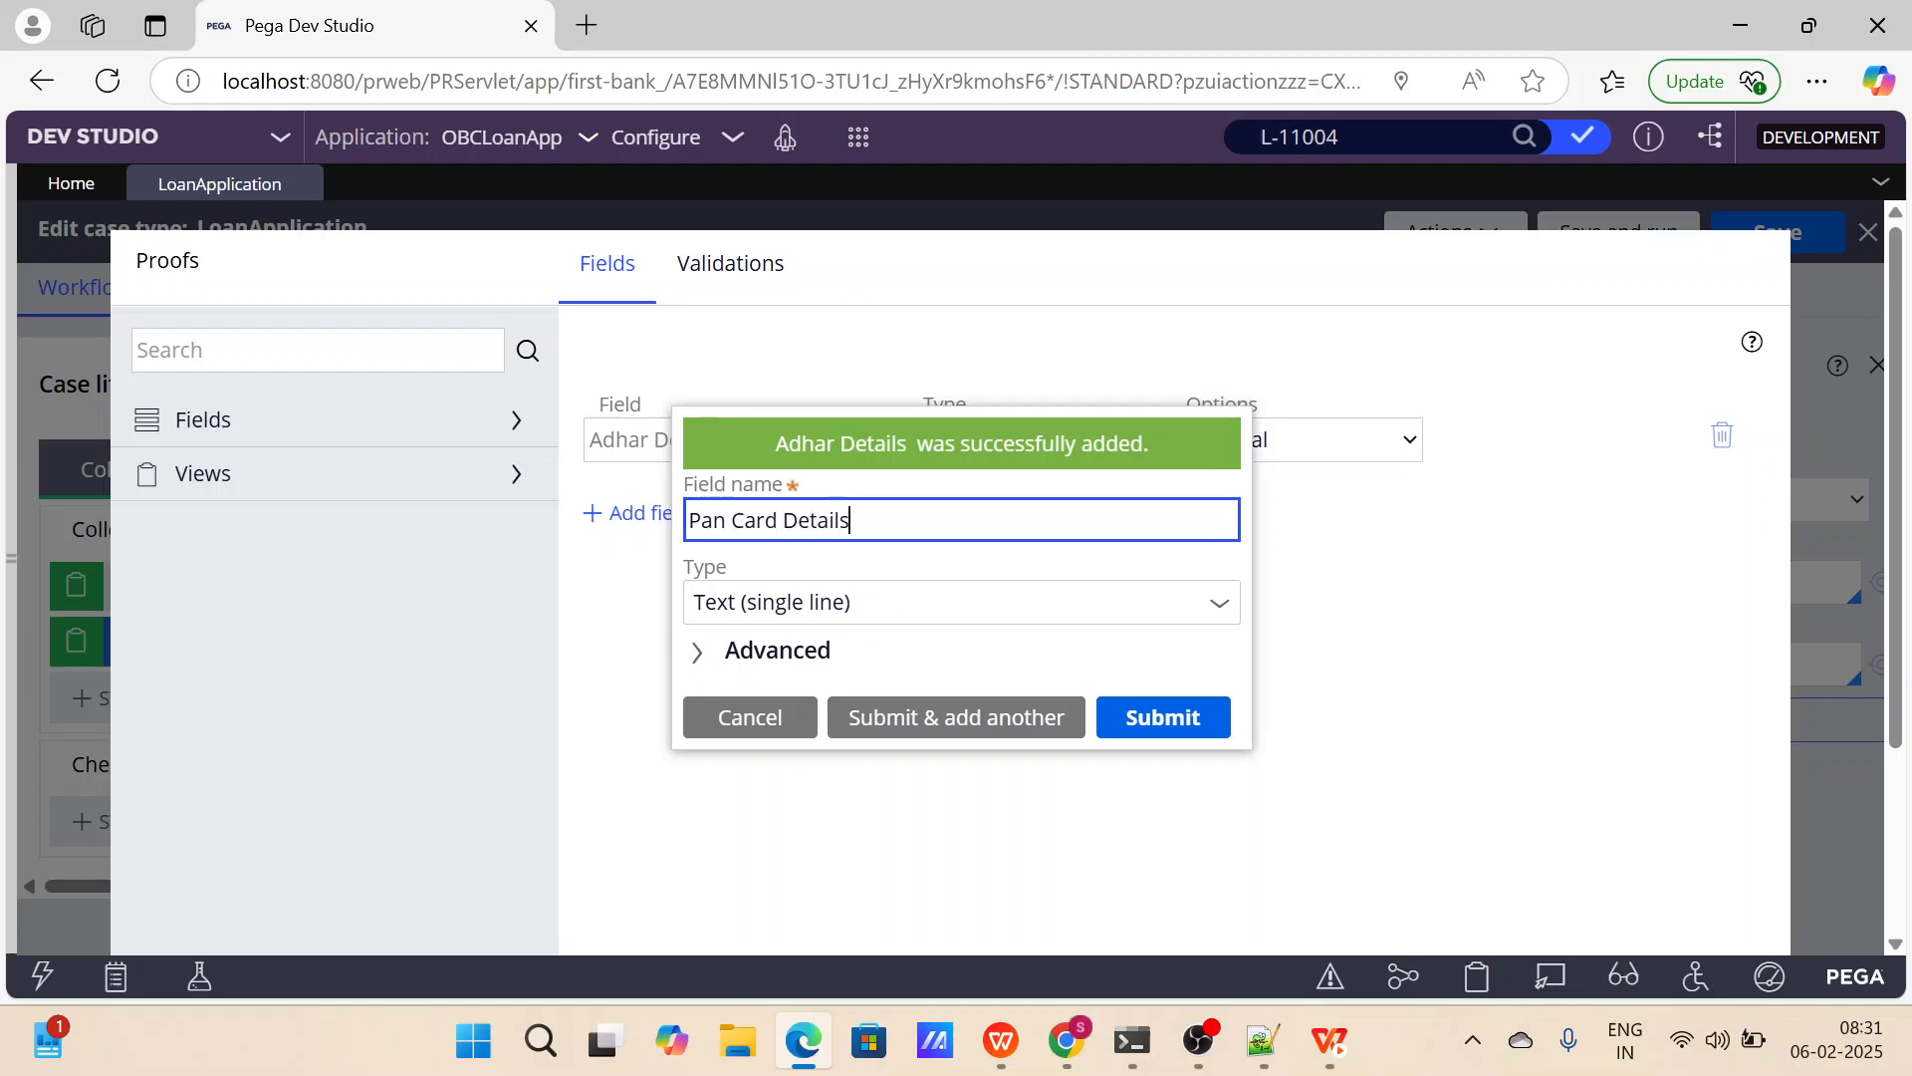
click(971, 737)
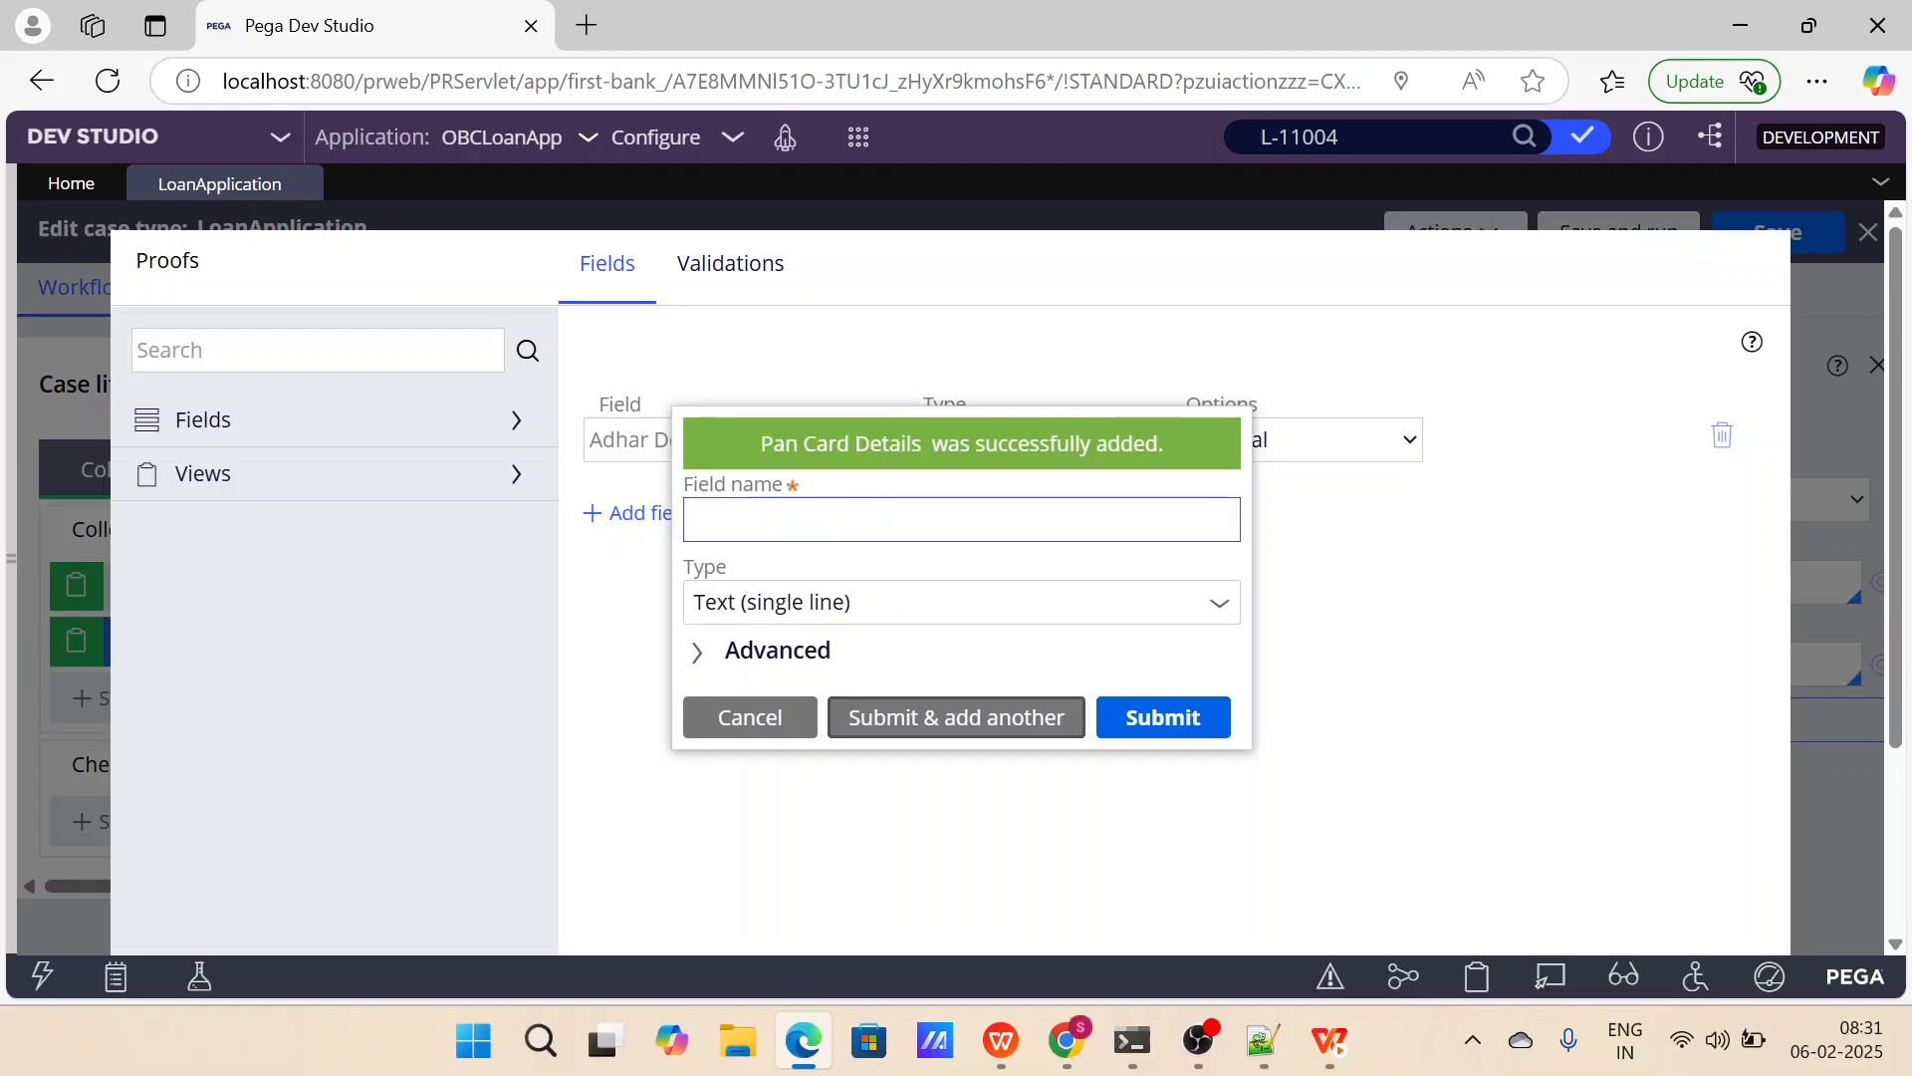
Add an Annual Salary field of type Currency as the last new field in the Proofs view.
text(Pa)
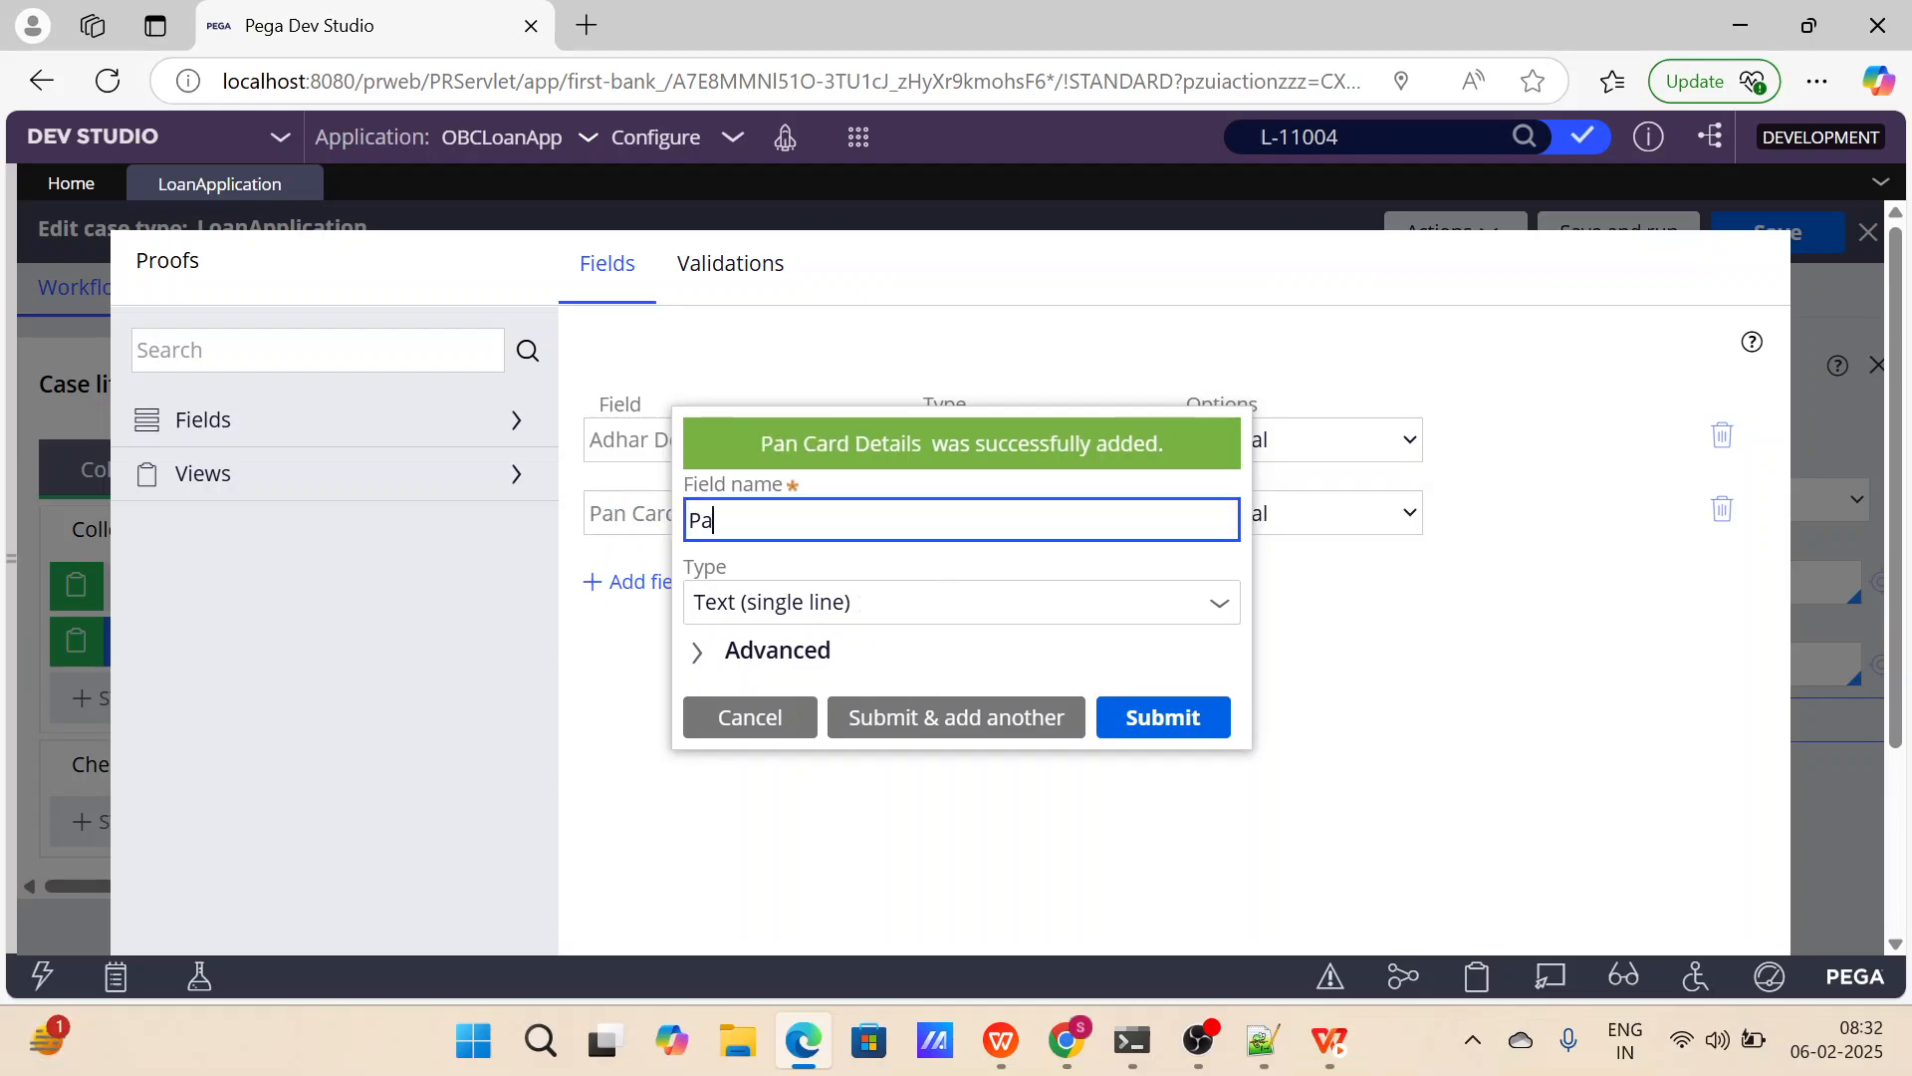
text(ySli)
key(BackSpace)
key(BackSpace)
key(BackSpace)
key(BackSpace)
key(BackSpace)
key(BackSpace)
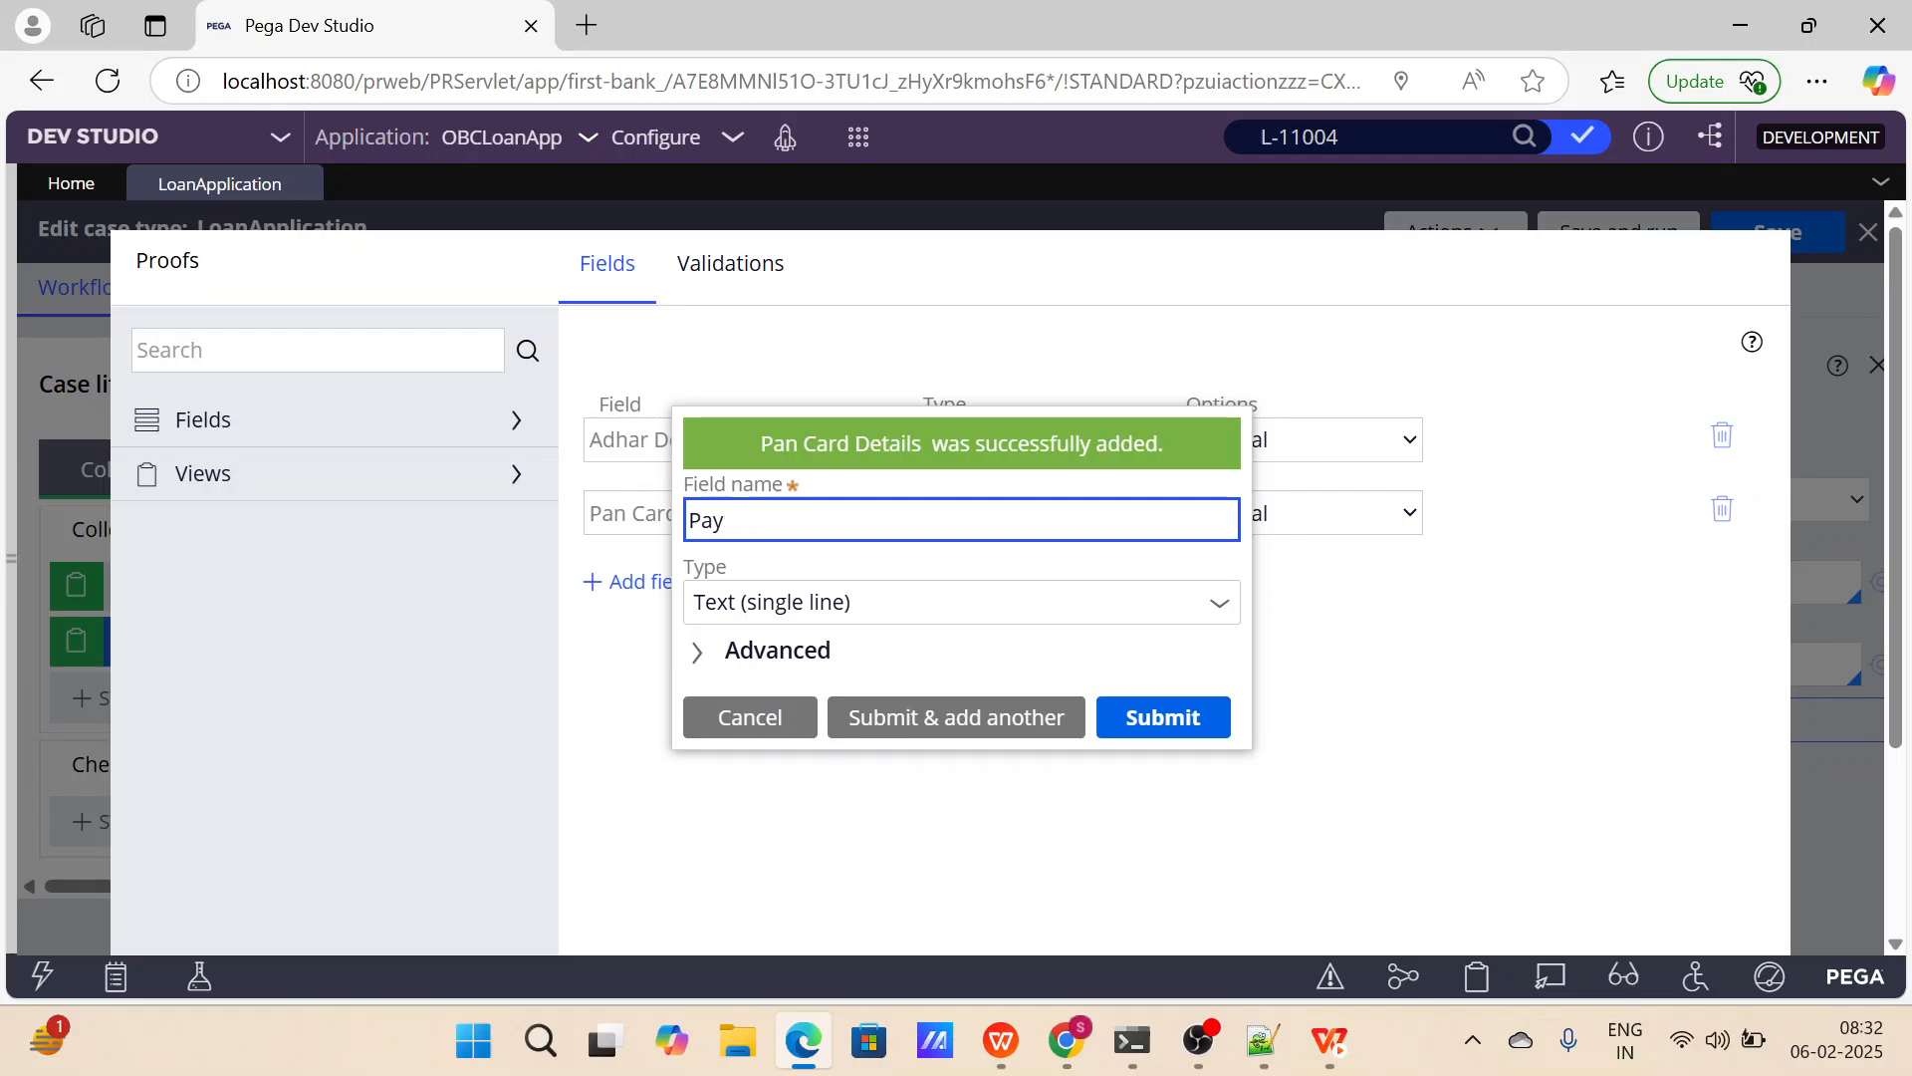
text(A)
key(BackSpace)
text(Annual Salary)
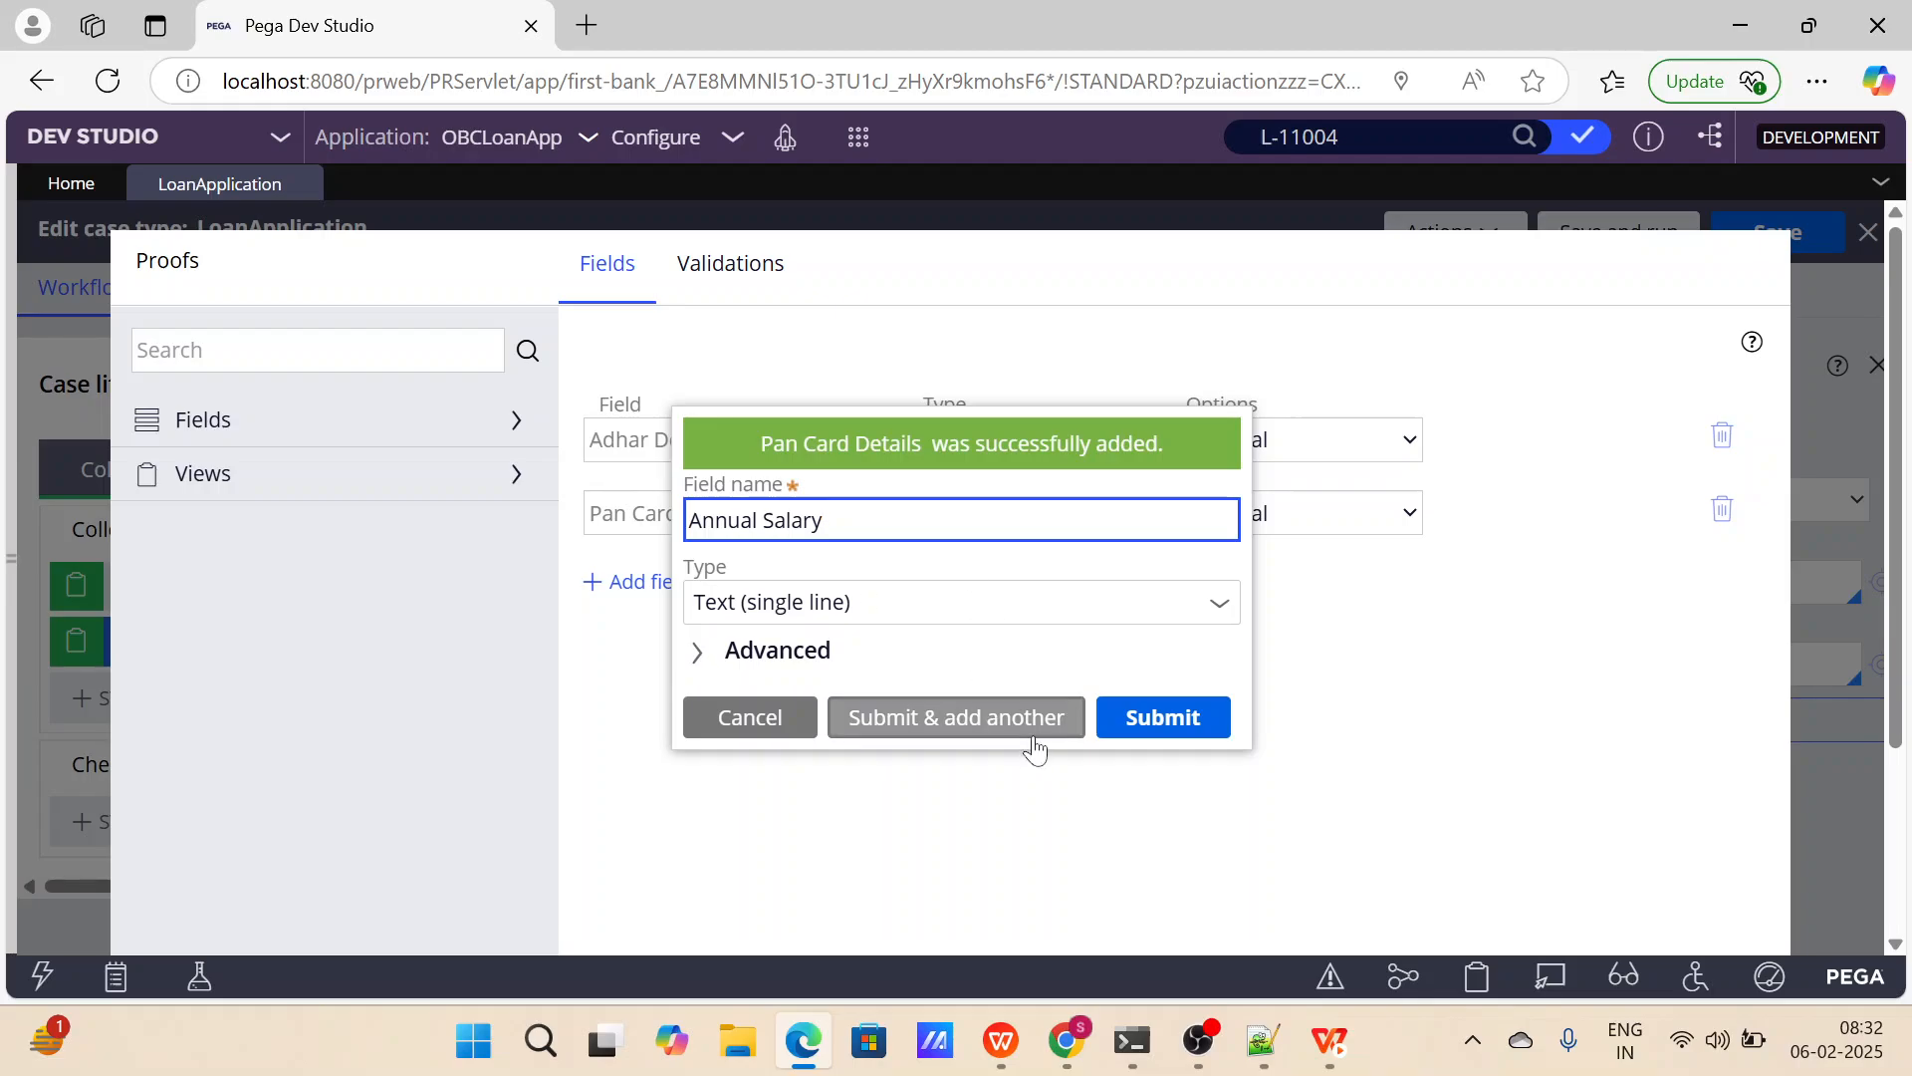
click(846, 603)
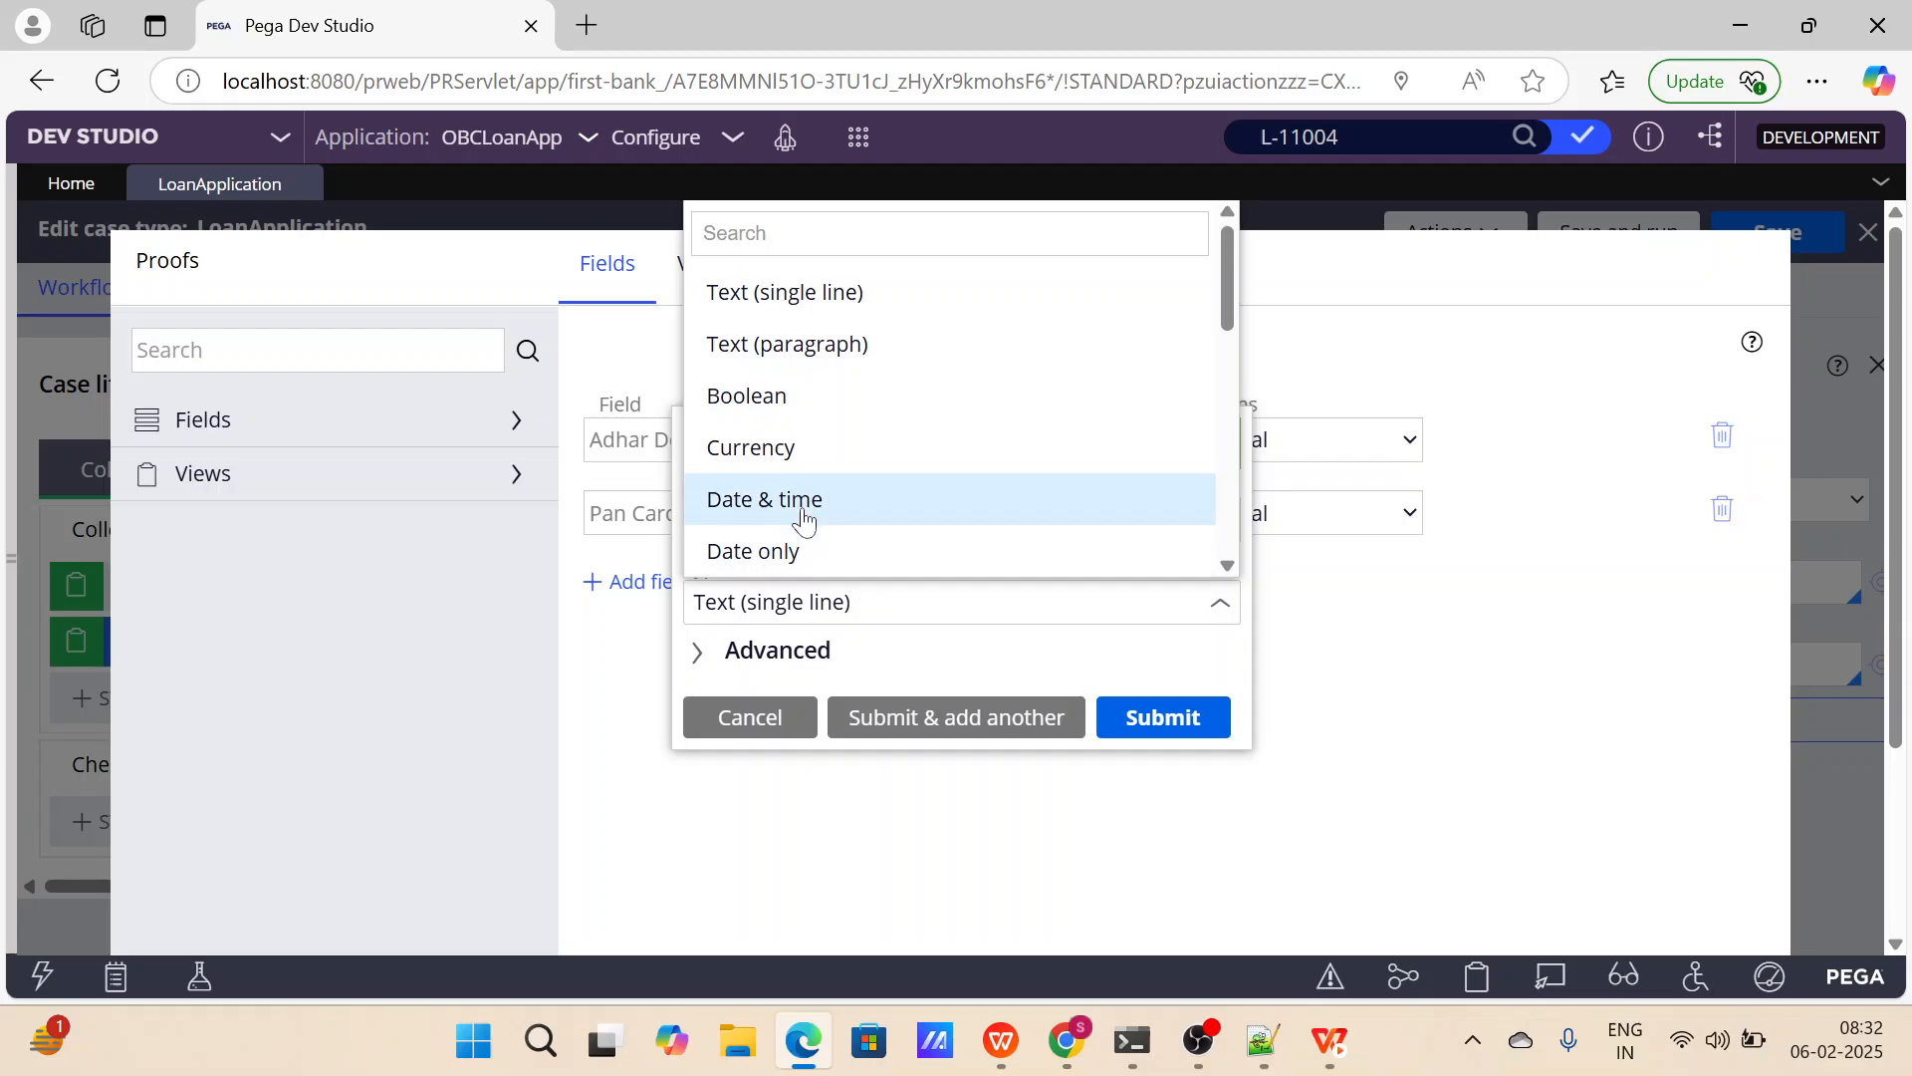
click(806, 444)
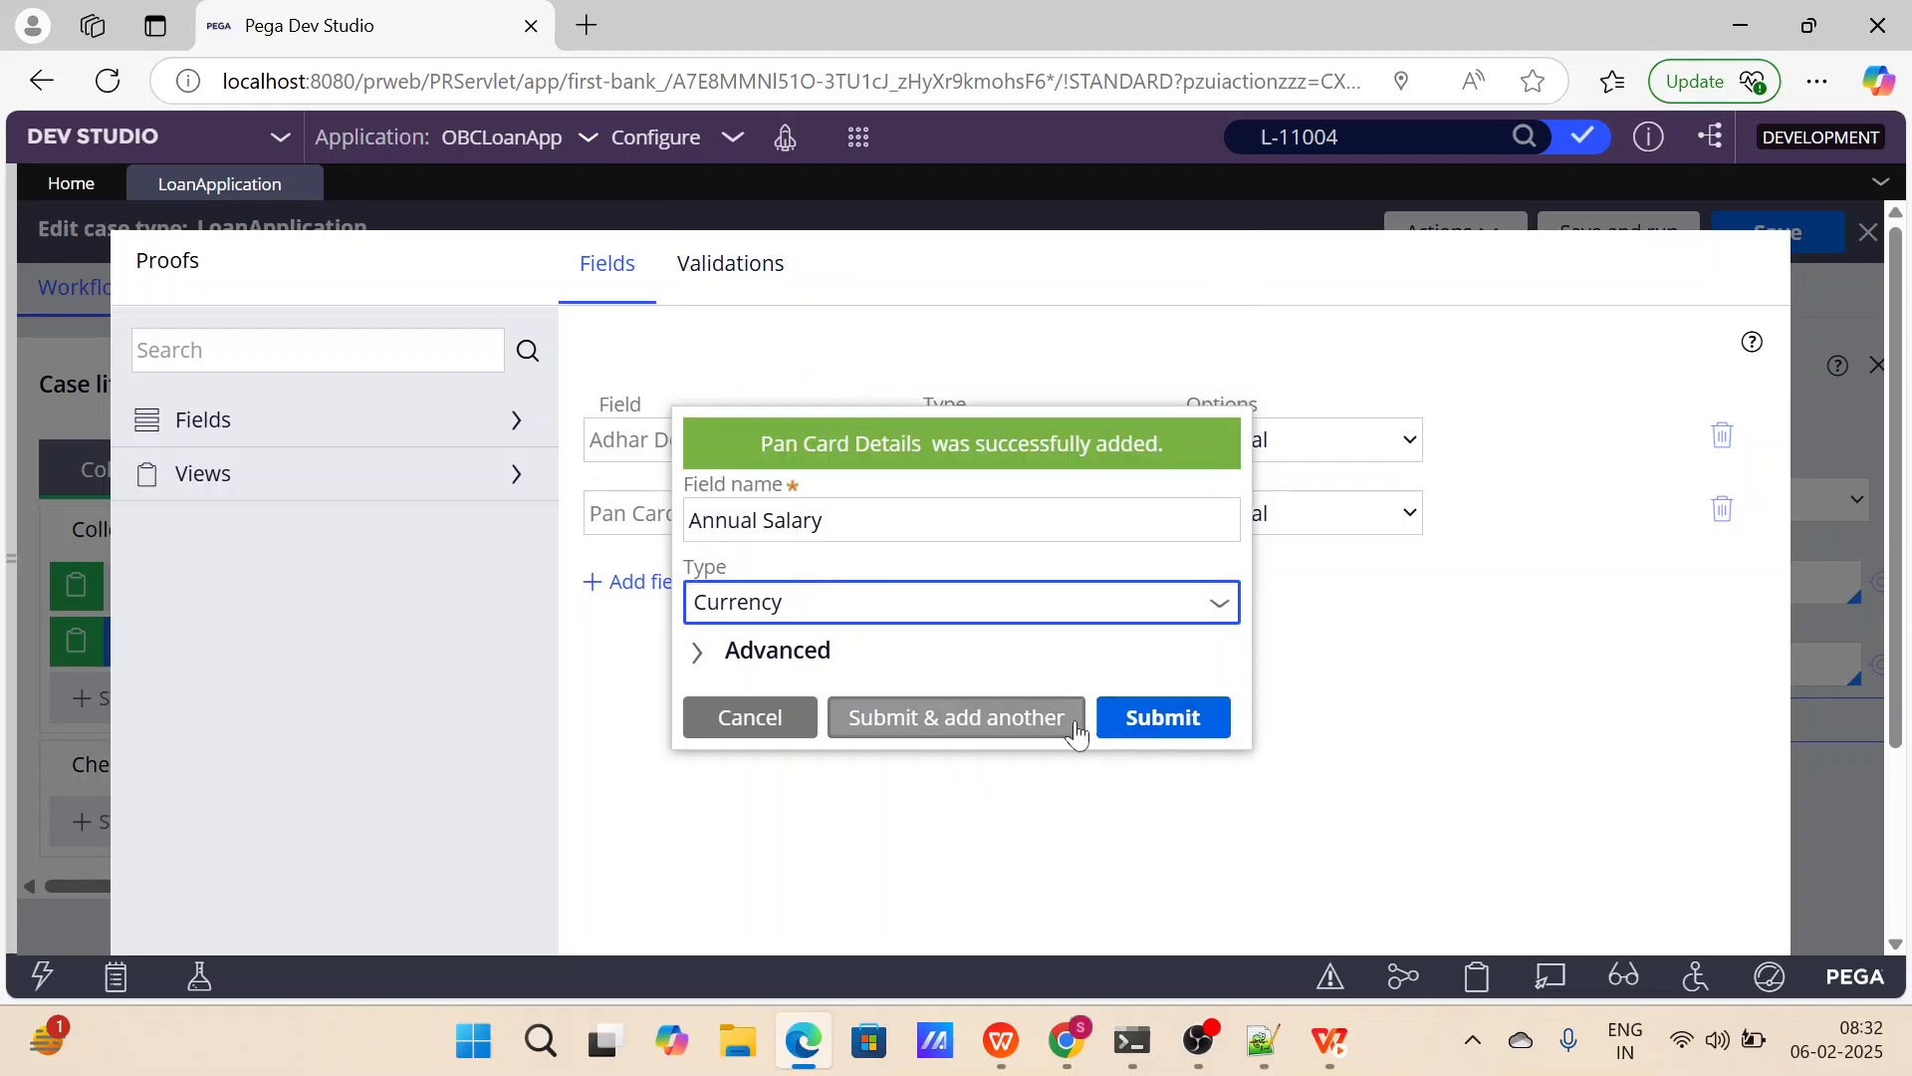
click(1145, 717)
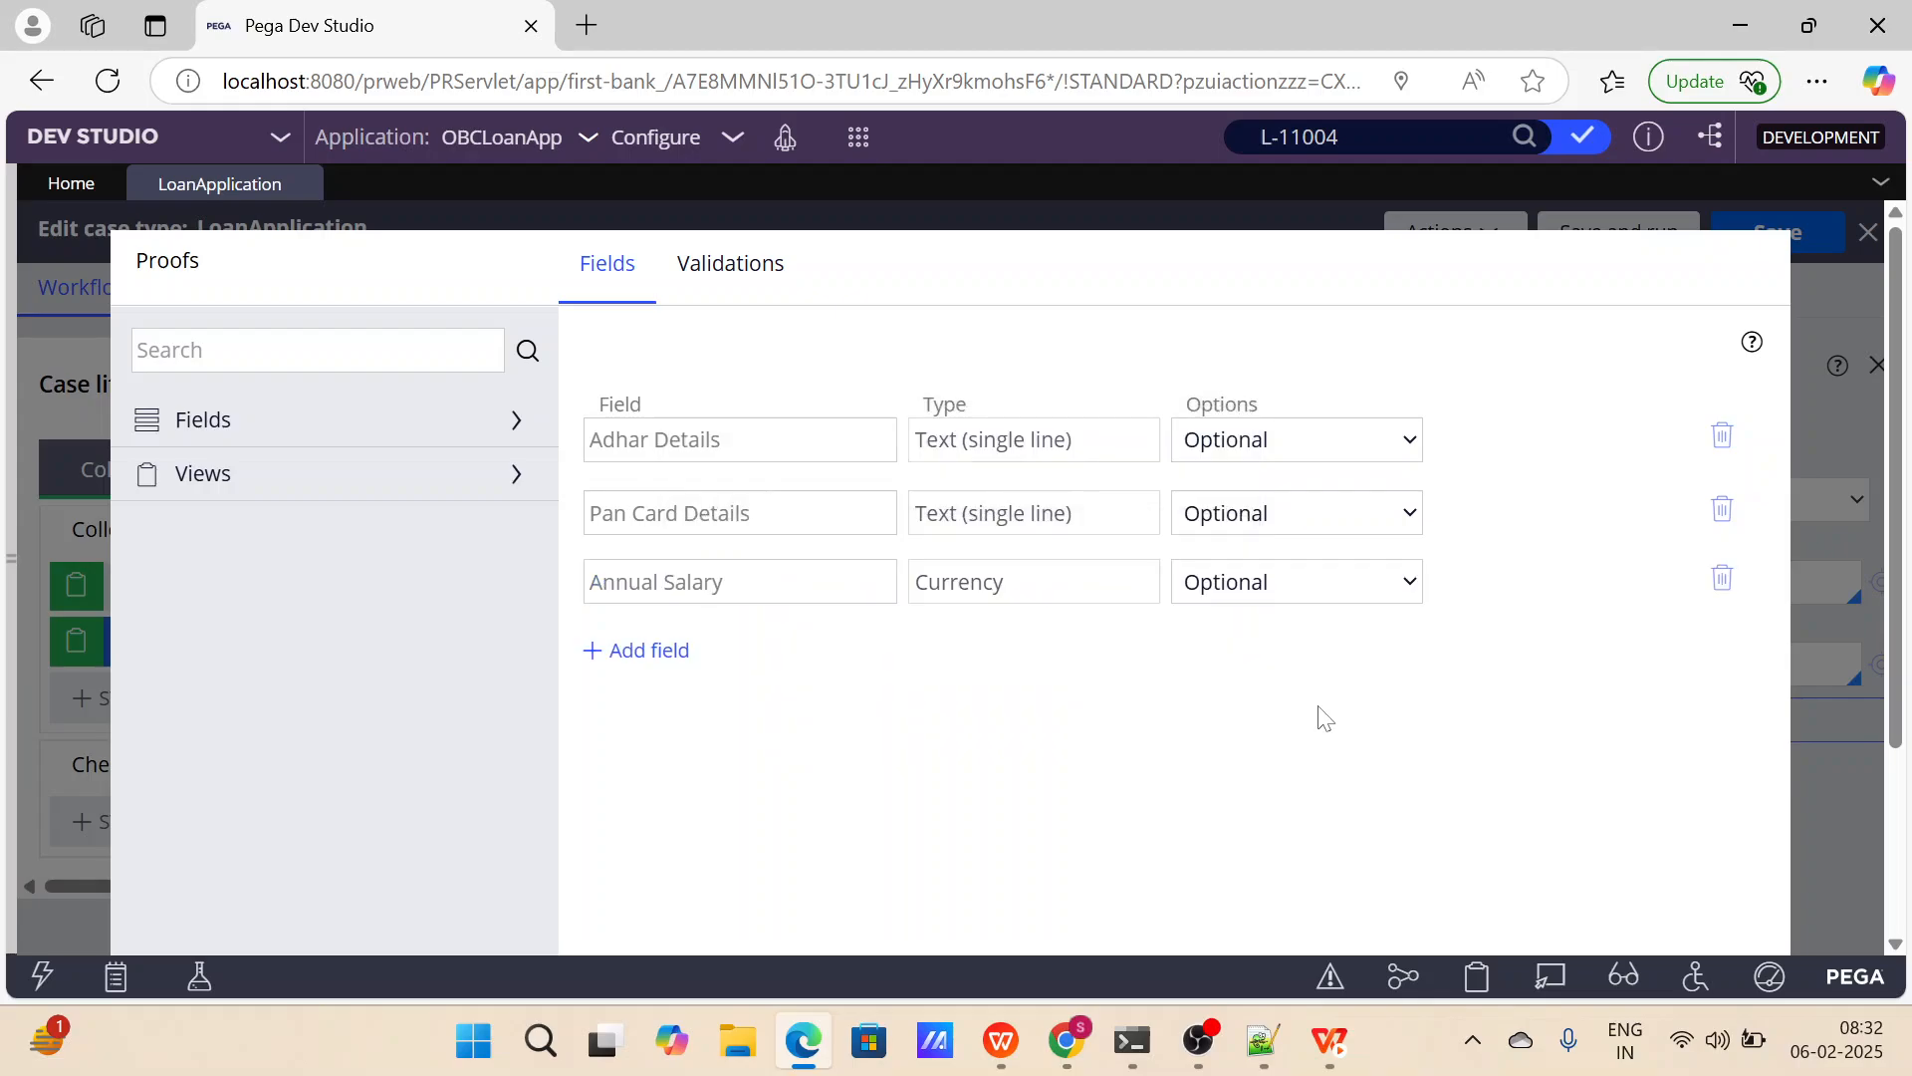
Submit the Proofs view configuration.
scroll(1294, 677, down, 1)
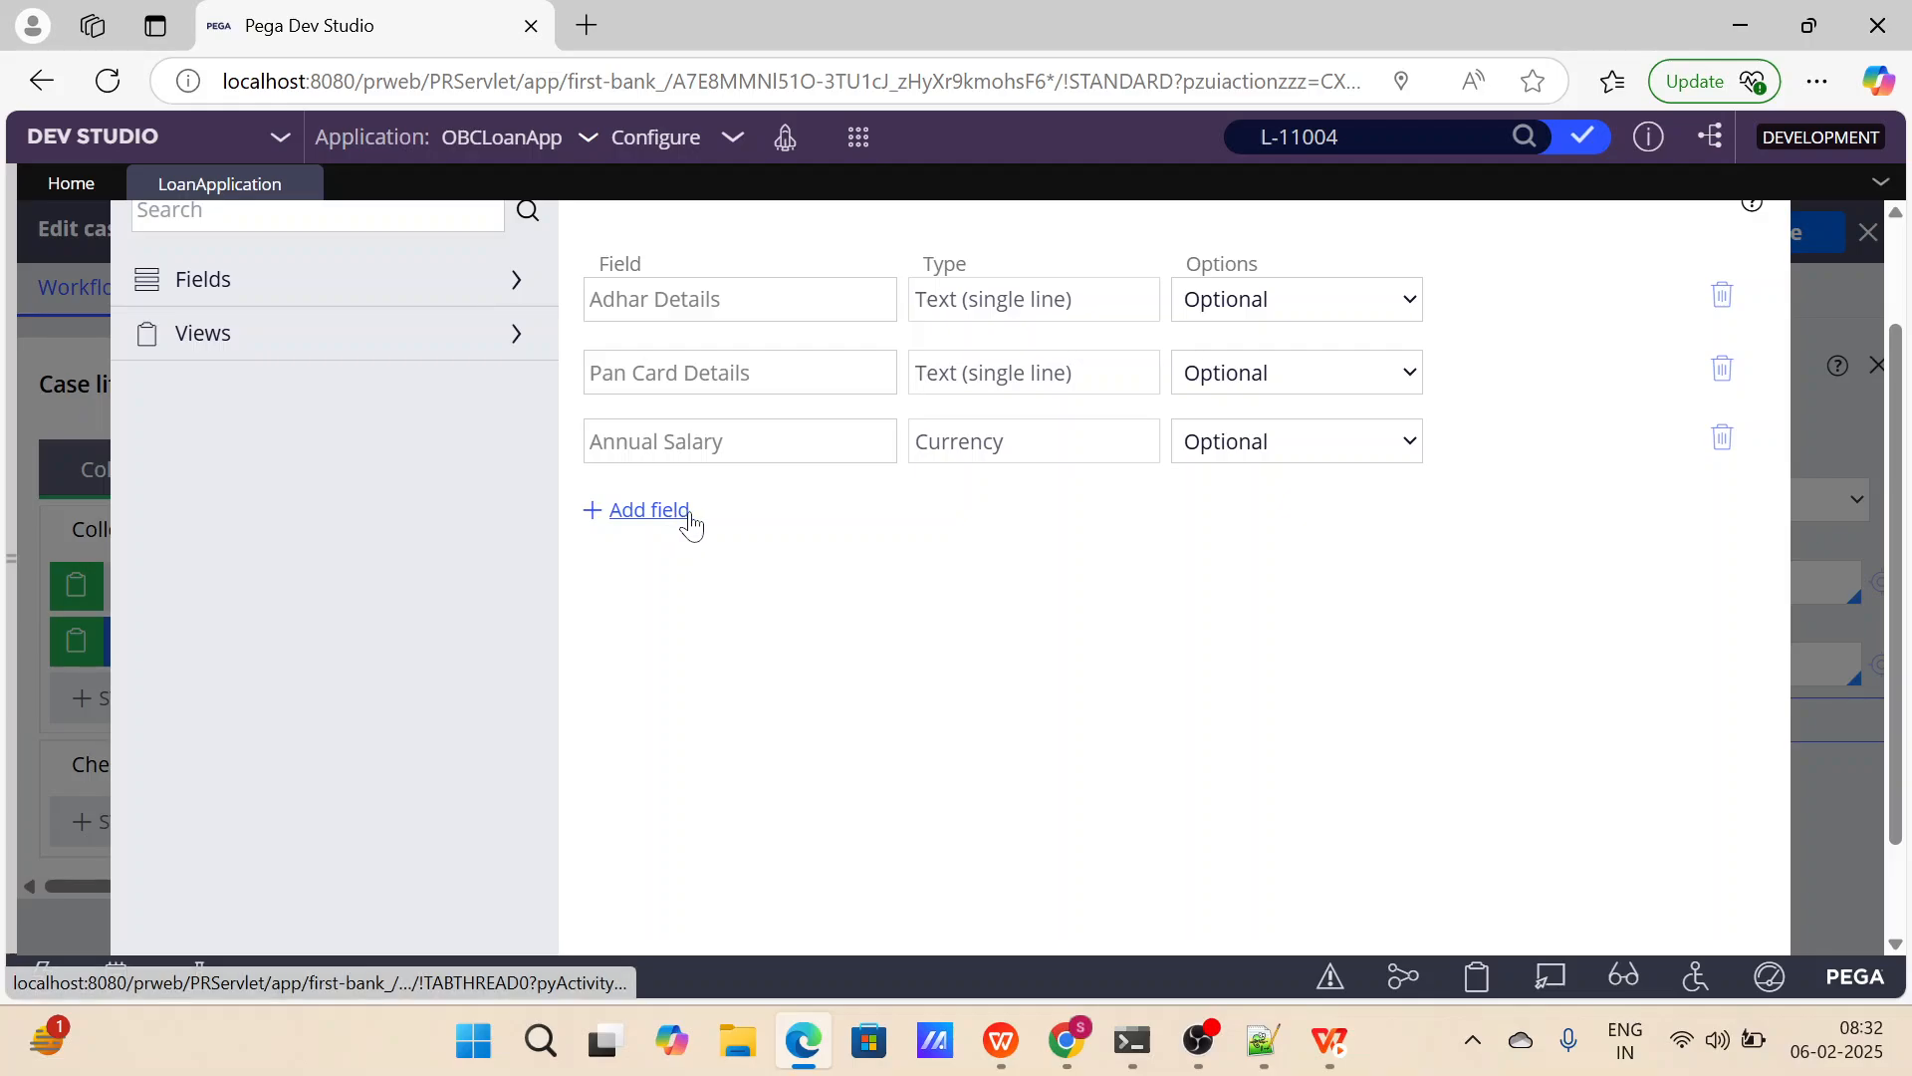
scroll(977, 603, down, 1)
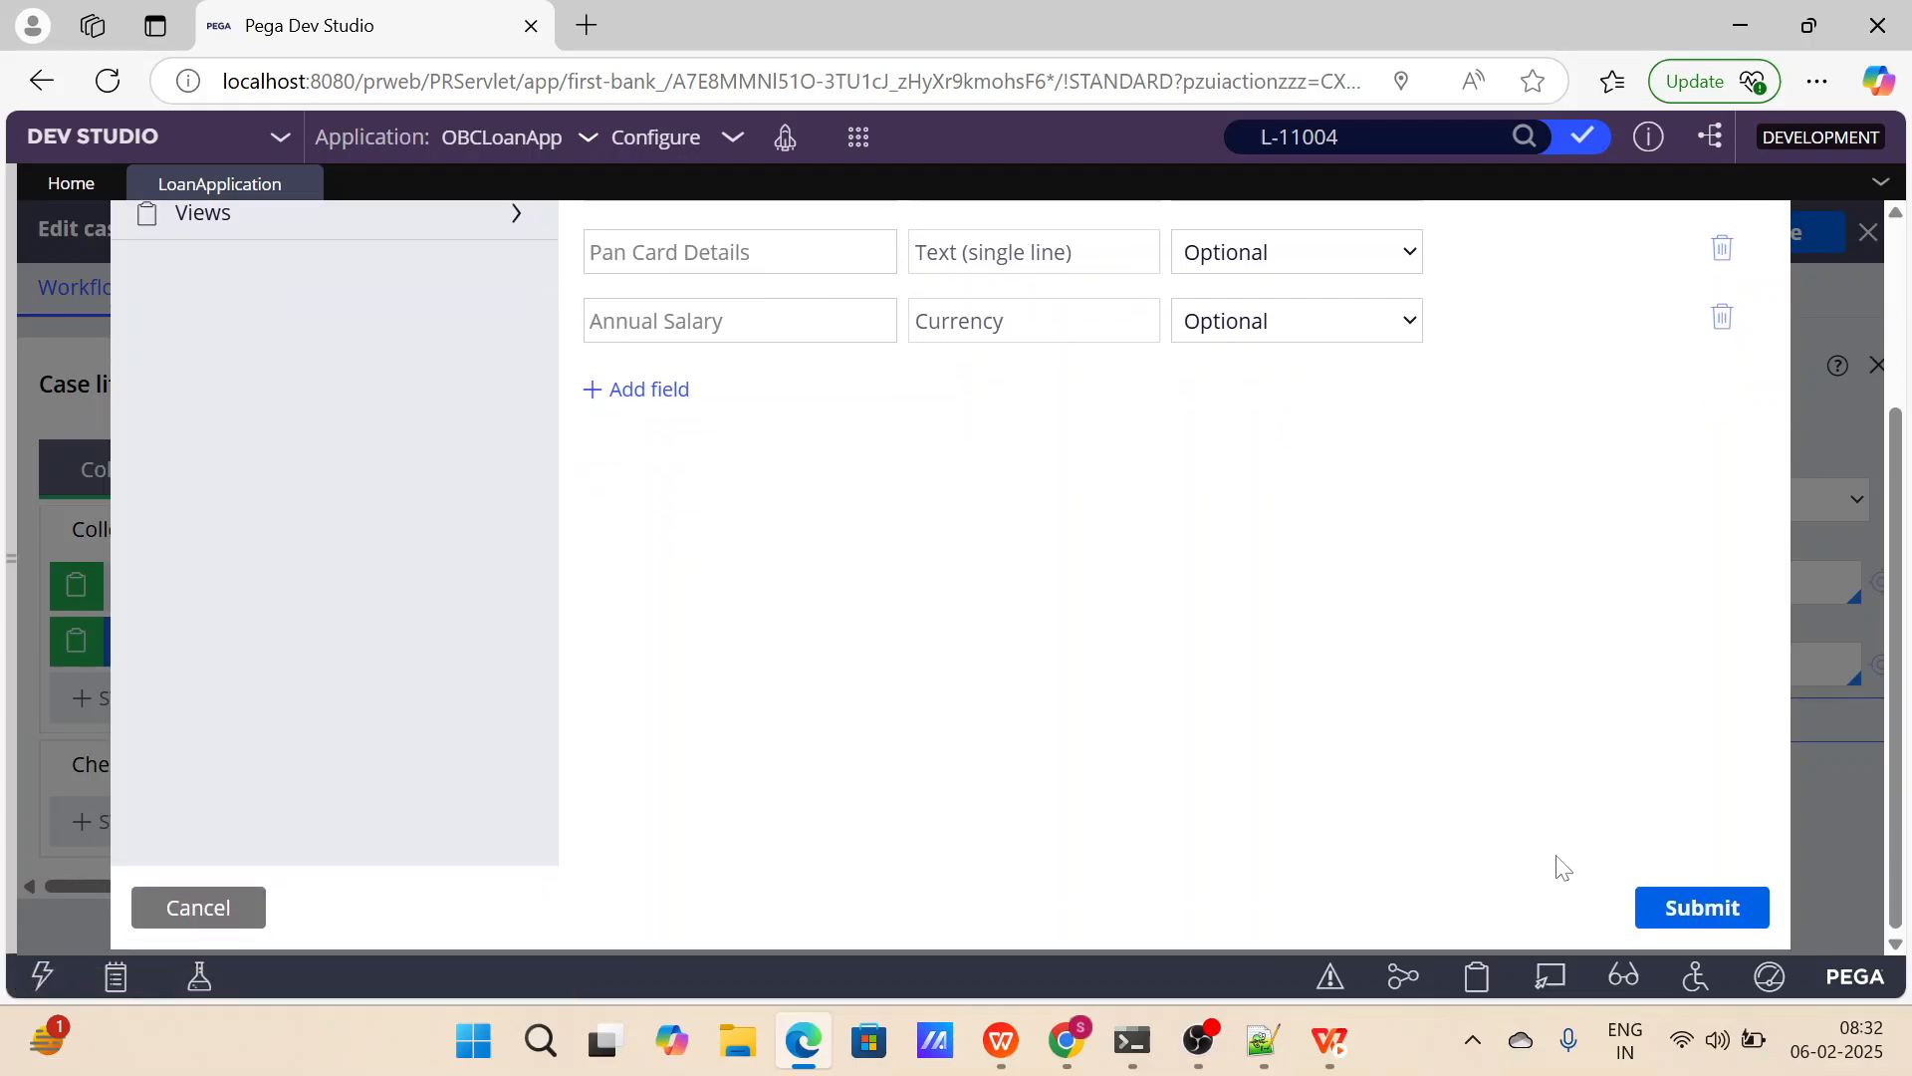
click(1673, 916)
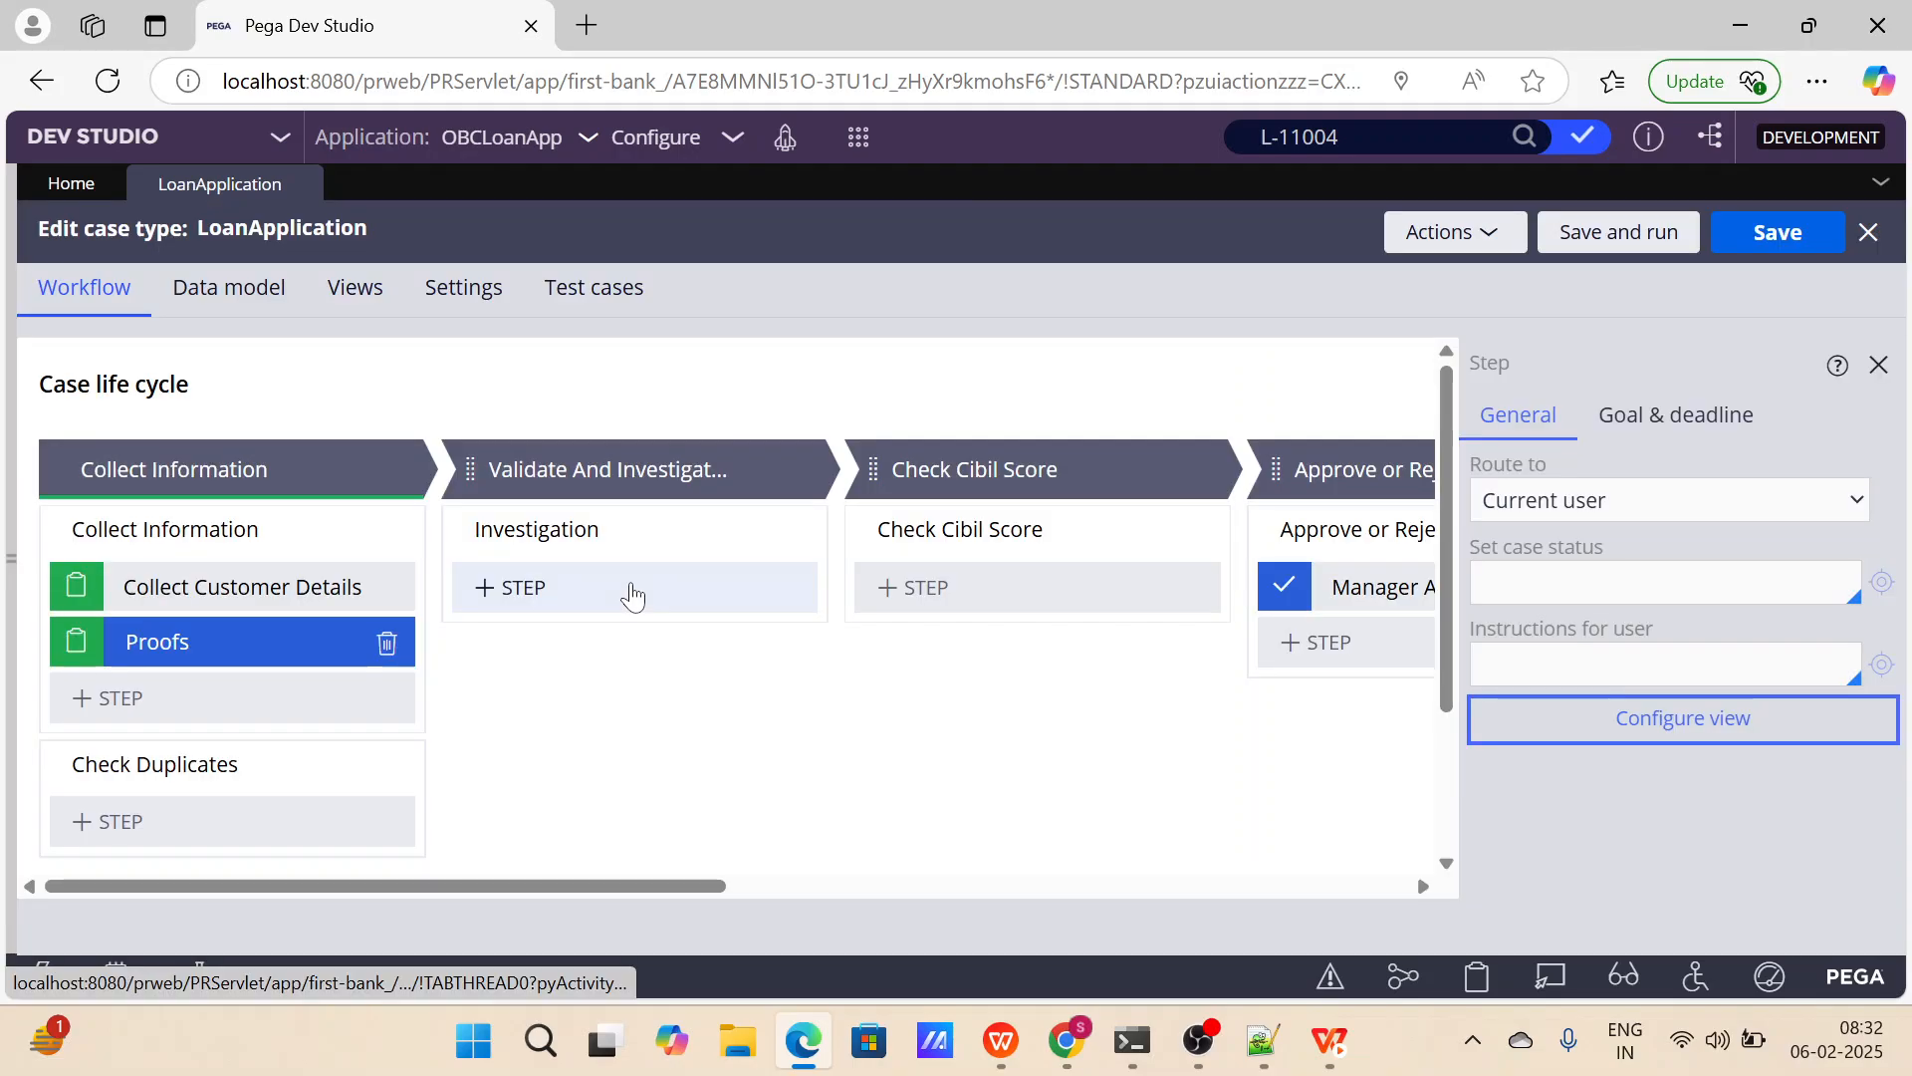
Add a Collect information step named Loan Requirement after the Proofs step.
click(204, 694)
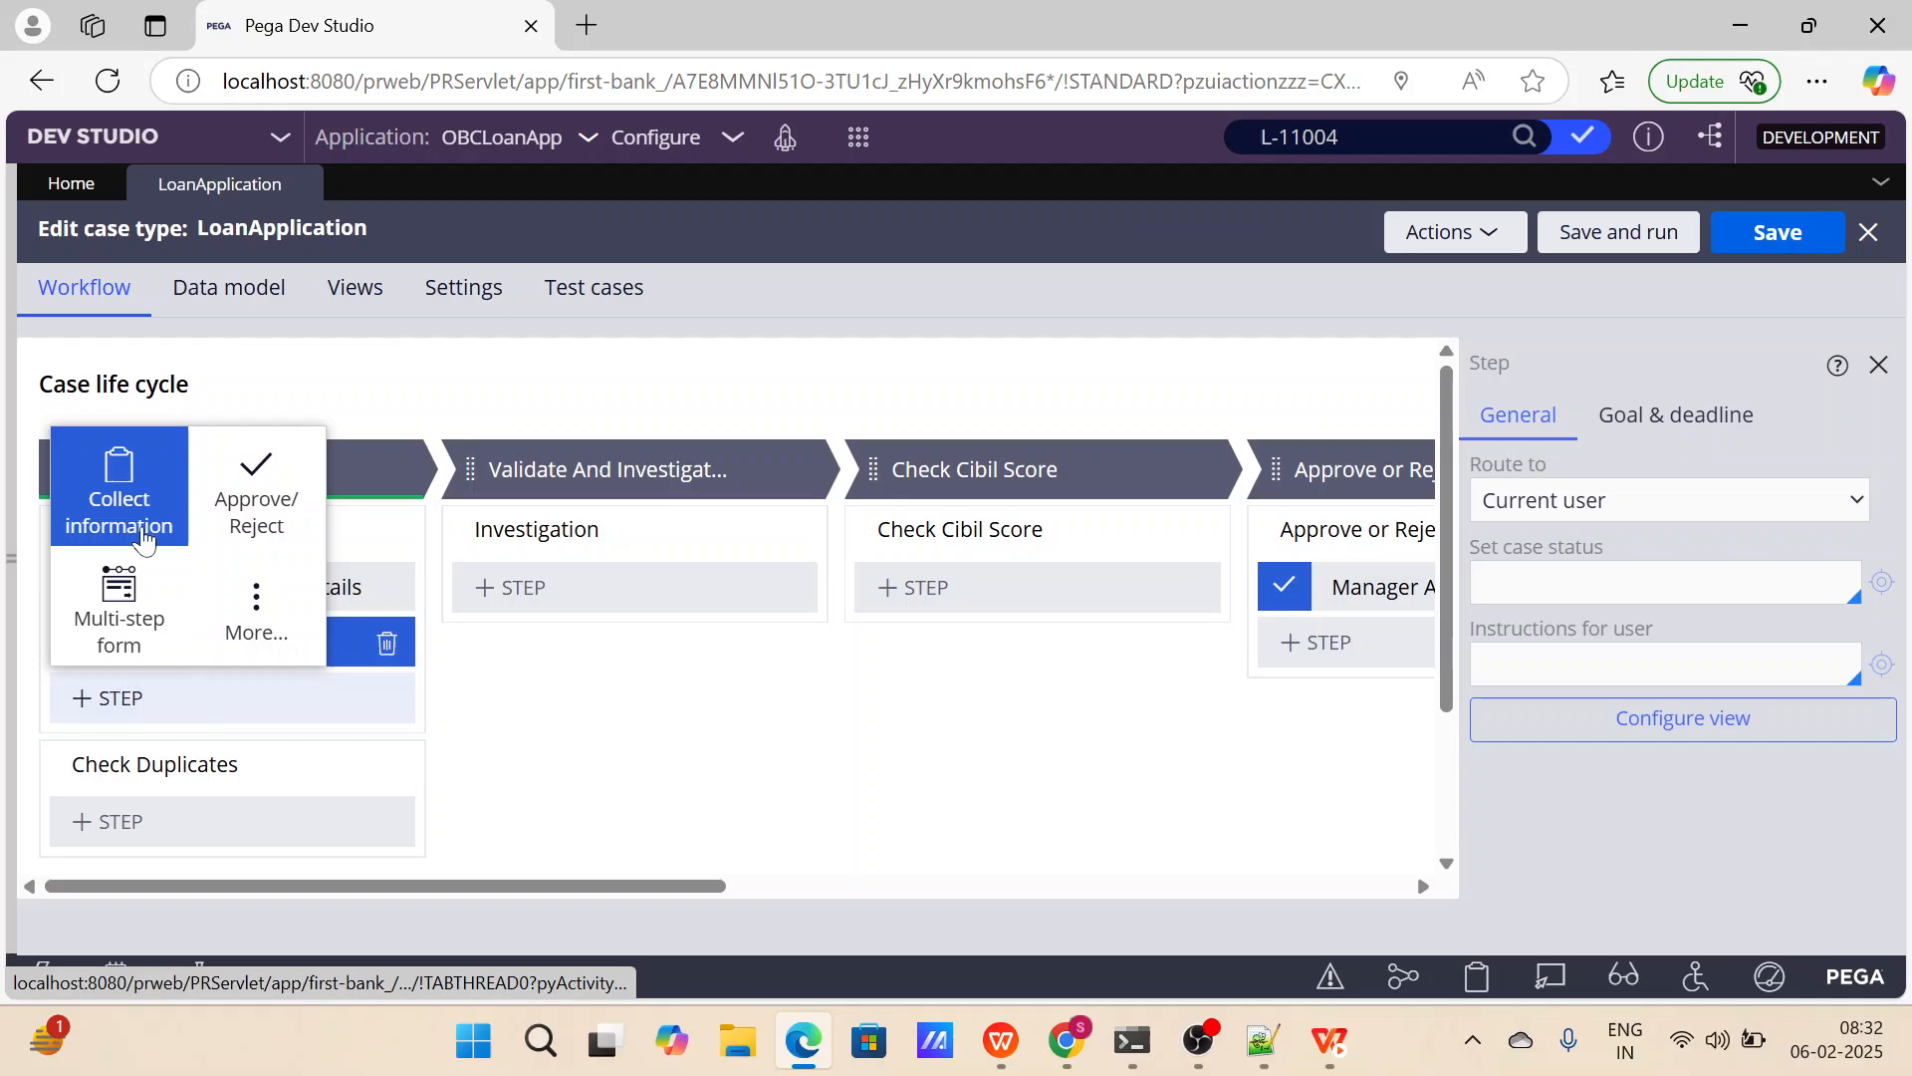
click(144, 538)
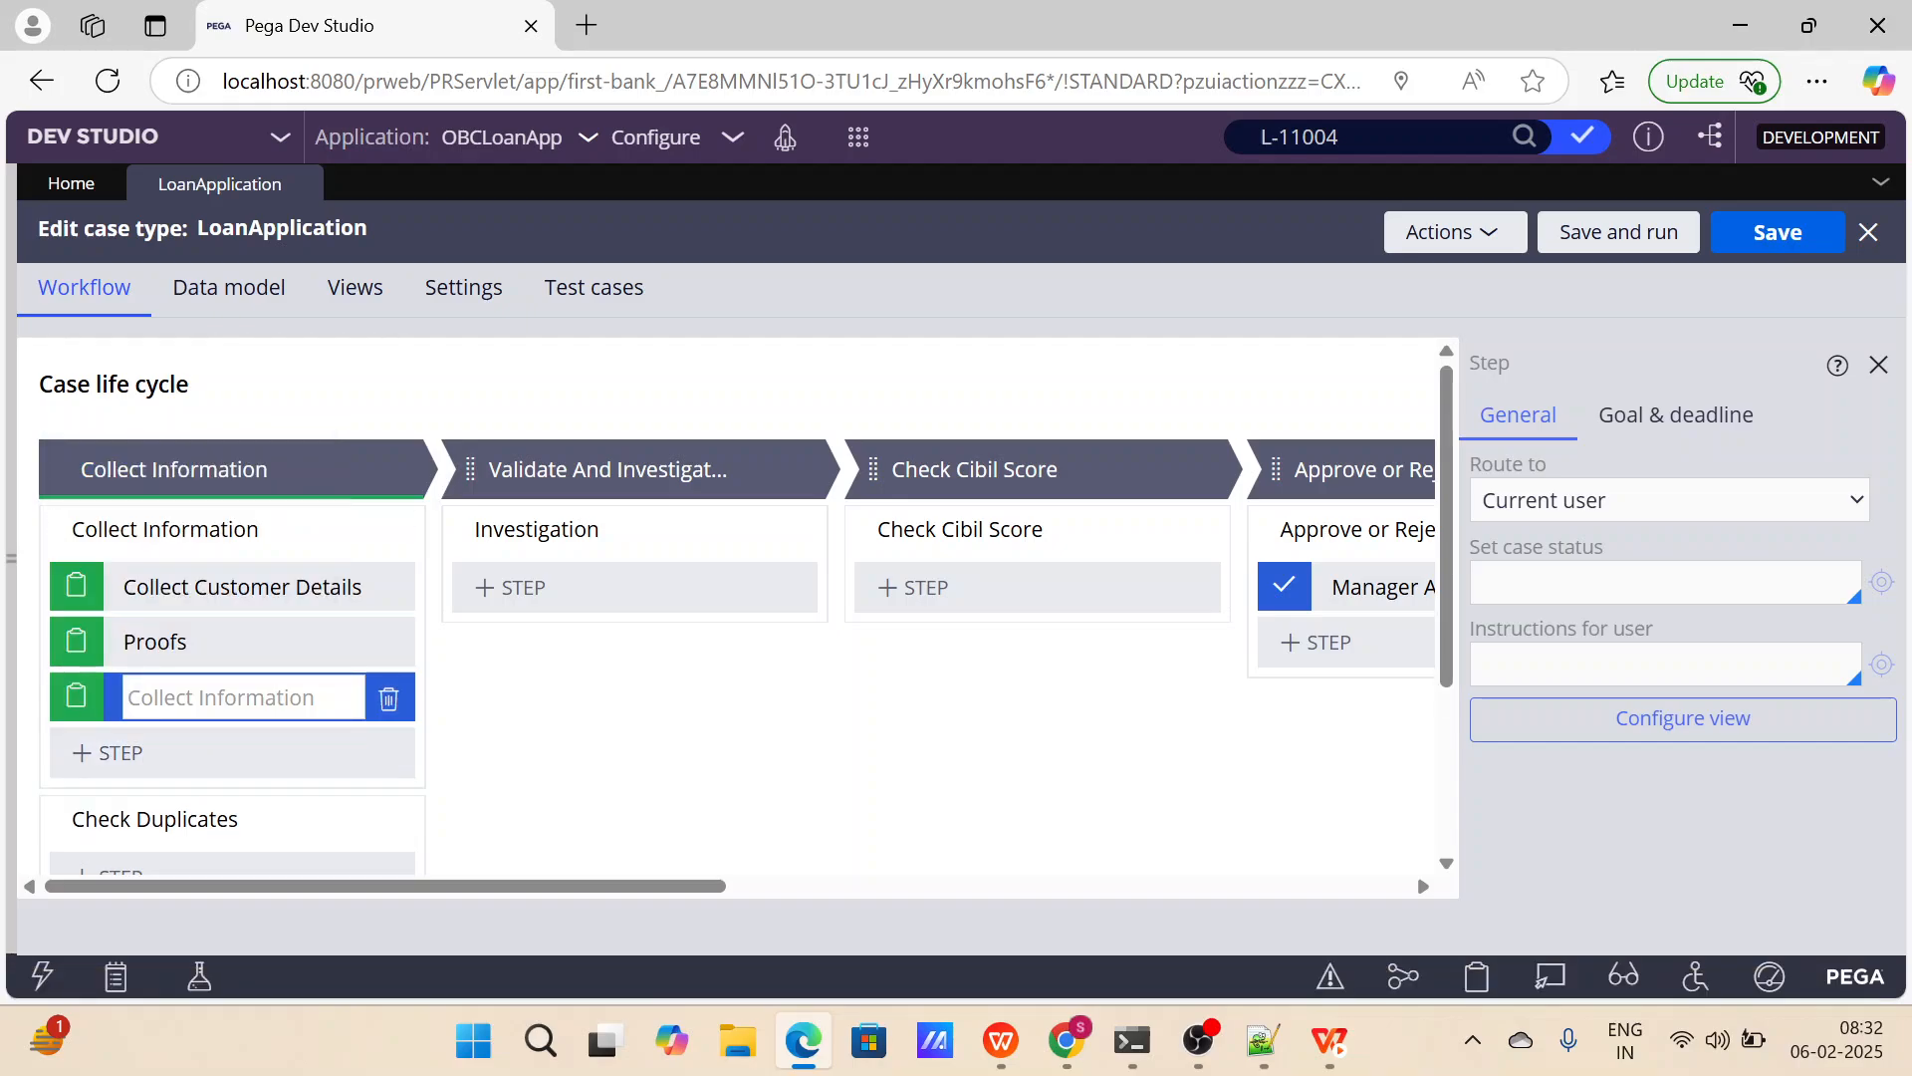
text(Loan Require)
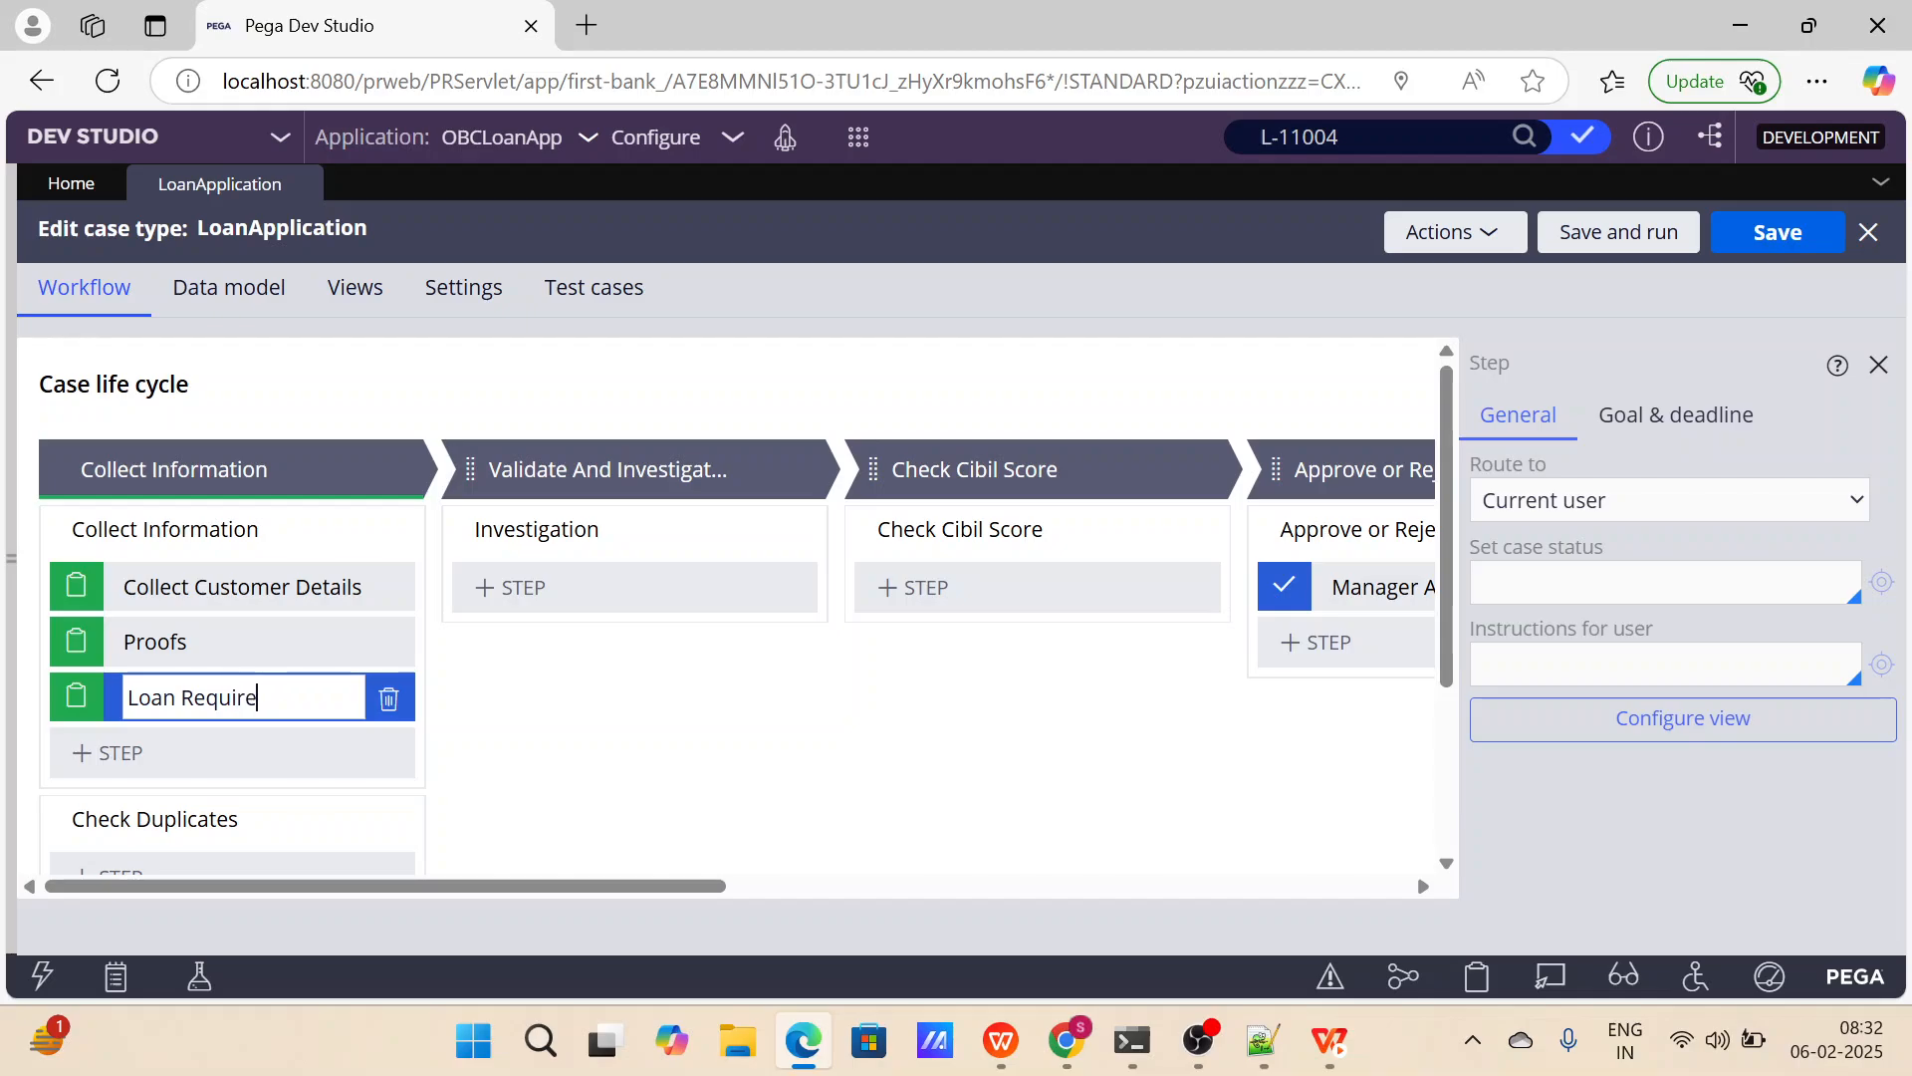
text(ment)
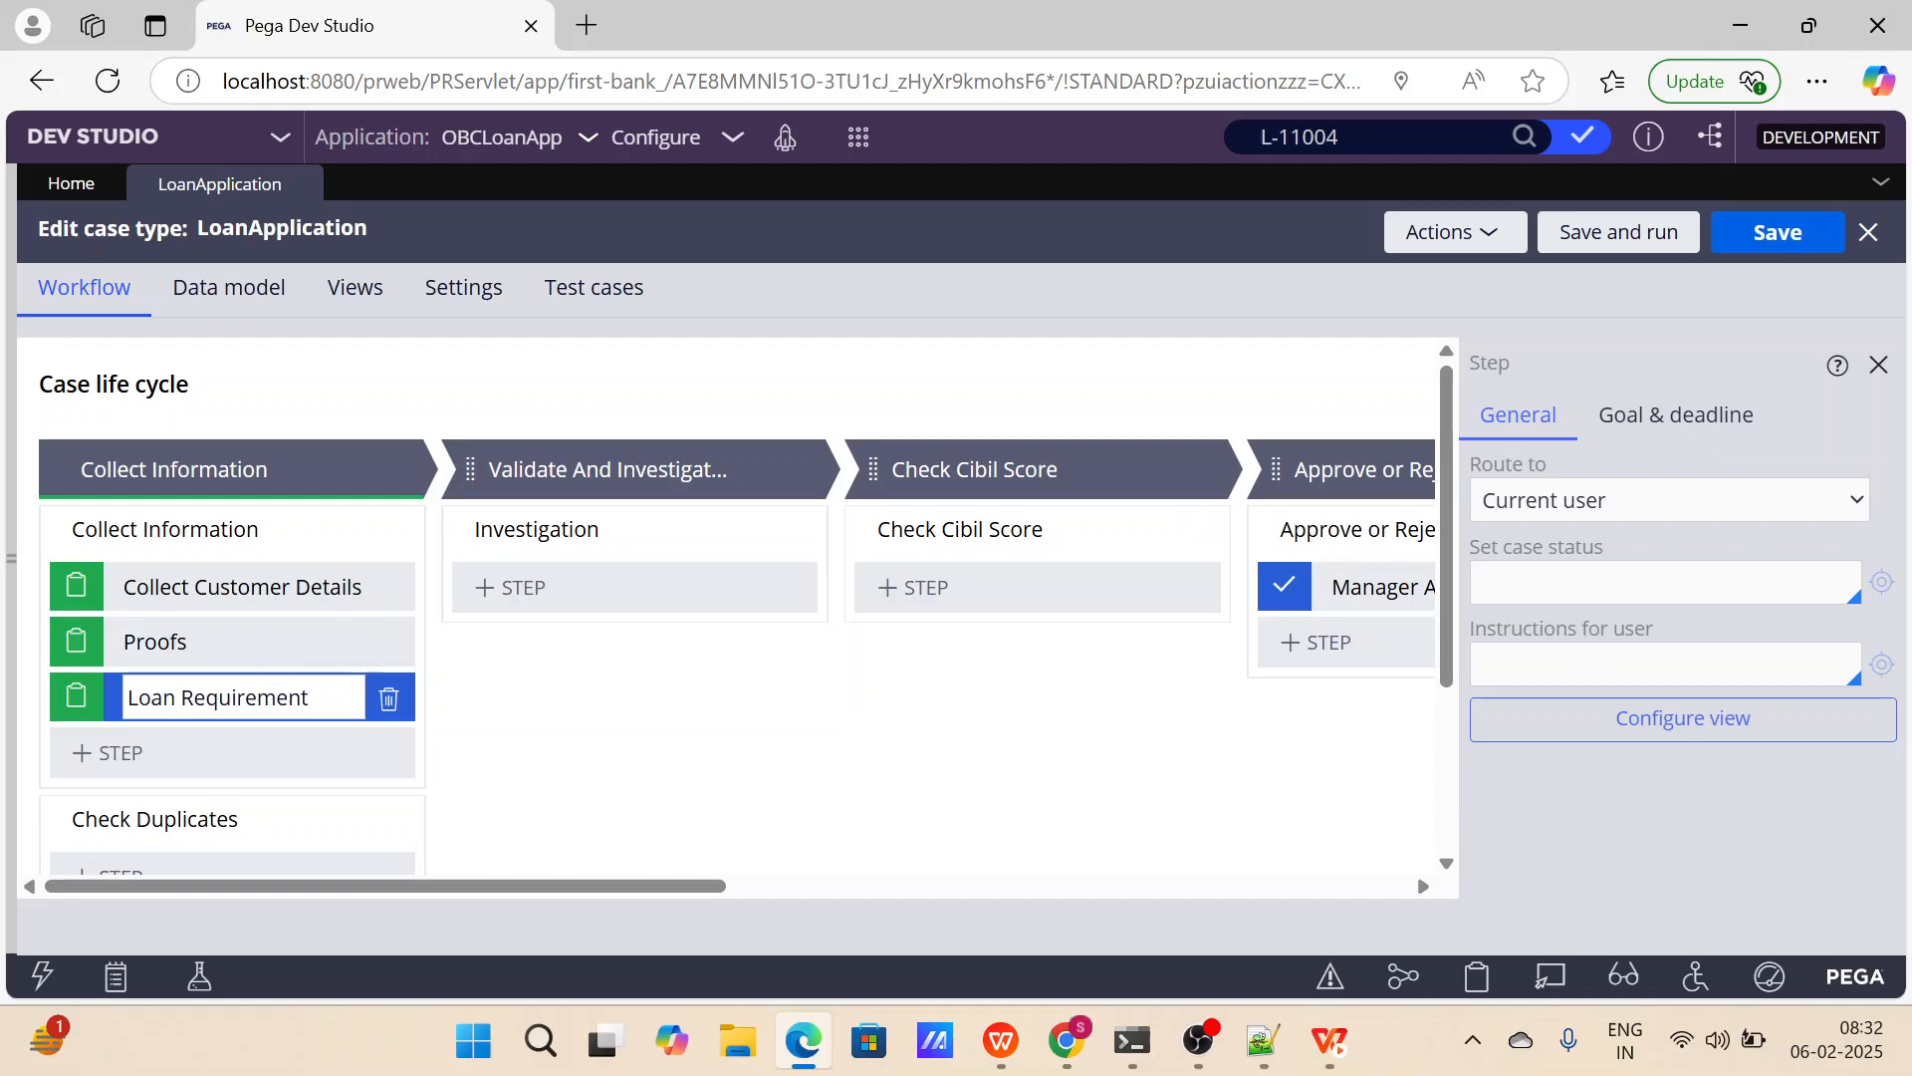
Open the Loan Requirement view configuration and start a new field named Loan Type.
click(1594, 718)
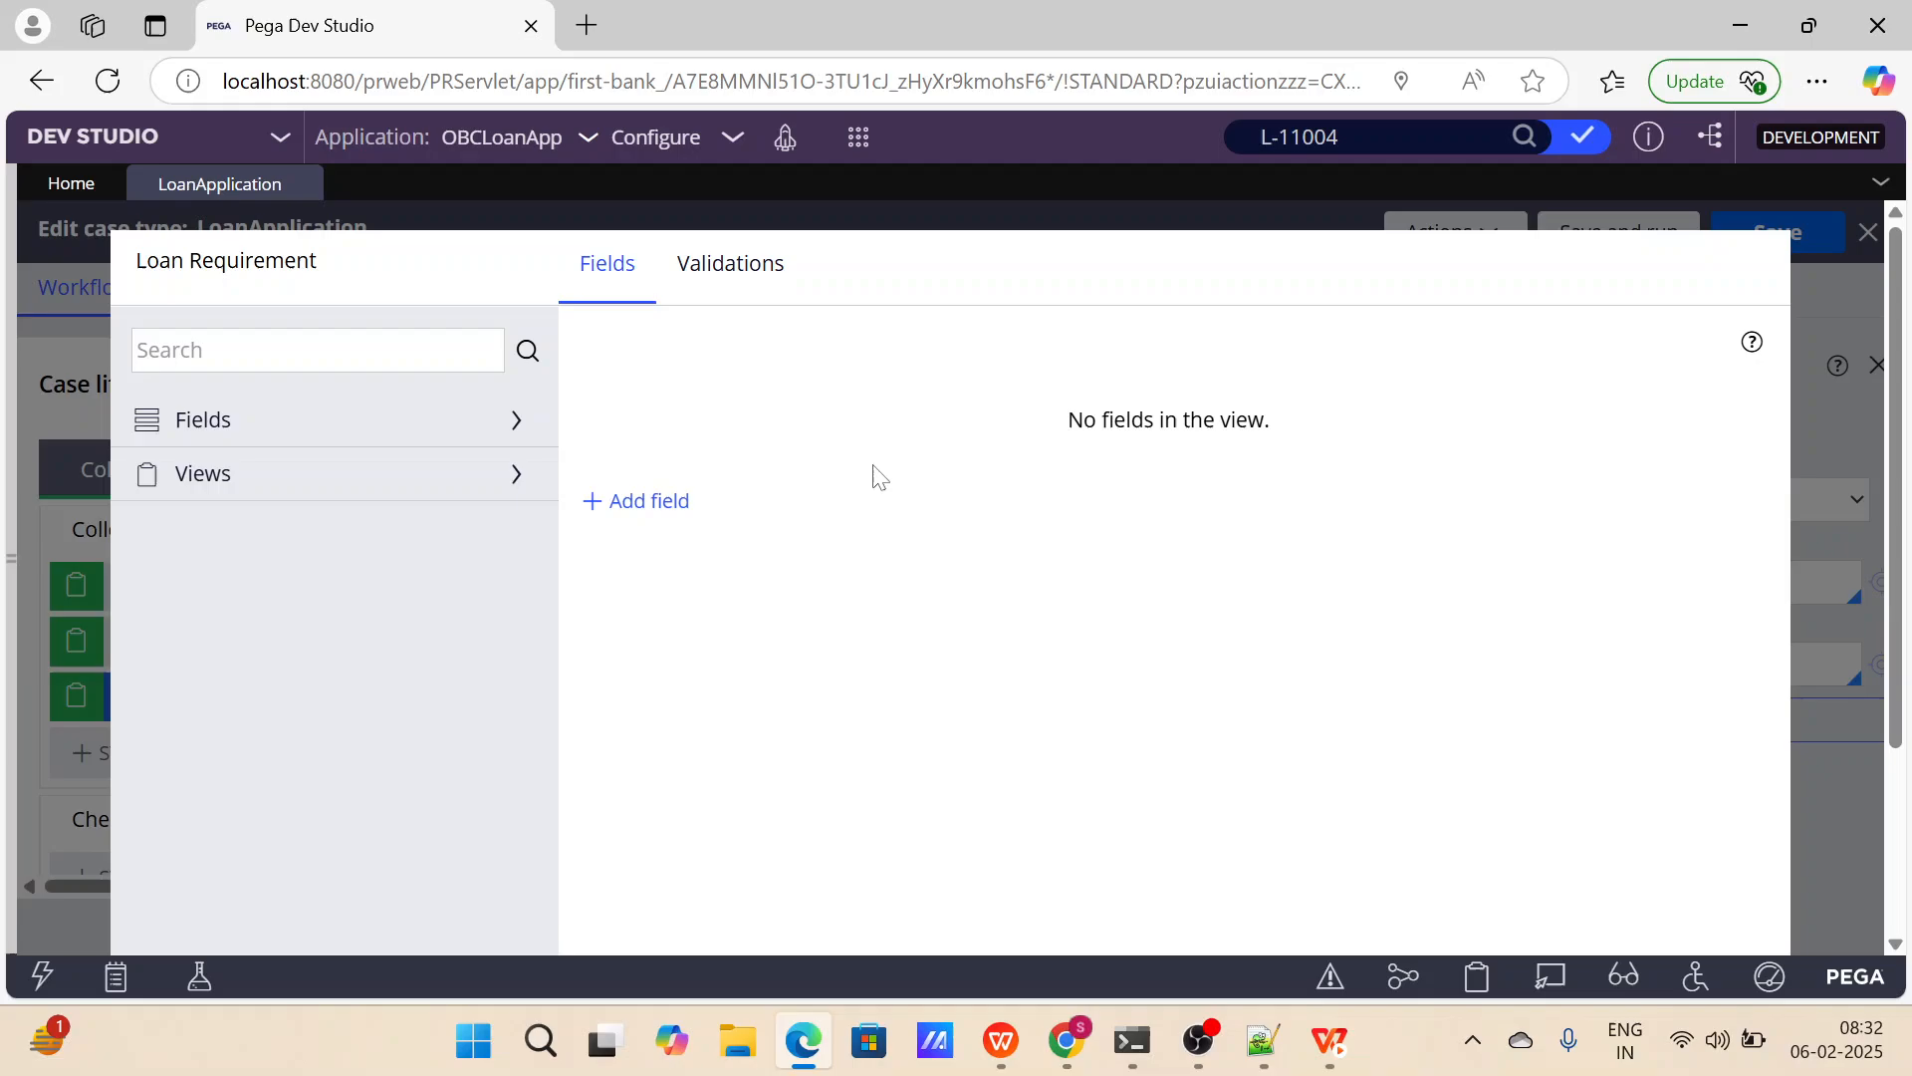
click(685, 504)
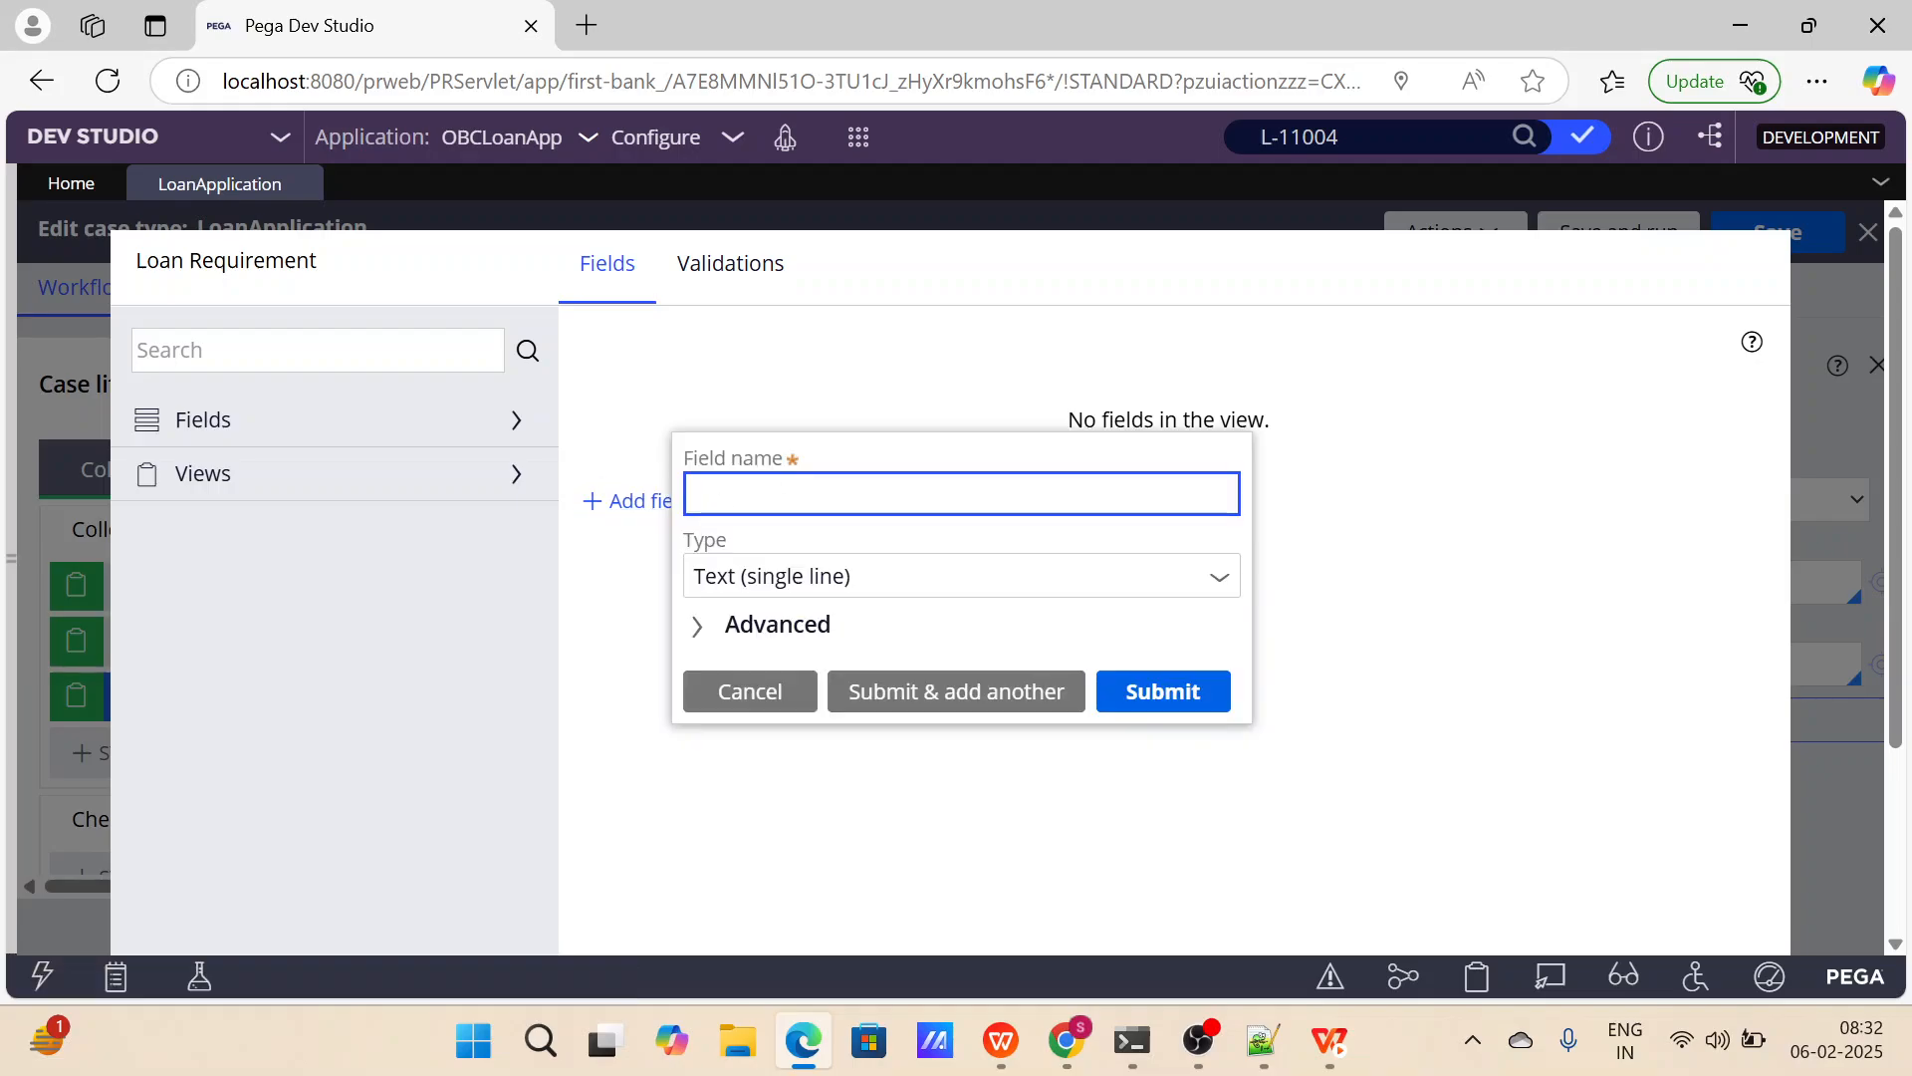
text(Loan Type)
Set the Loan Type field's type to Picklist, displayed as a drop-down list.
click(825, 592)
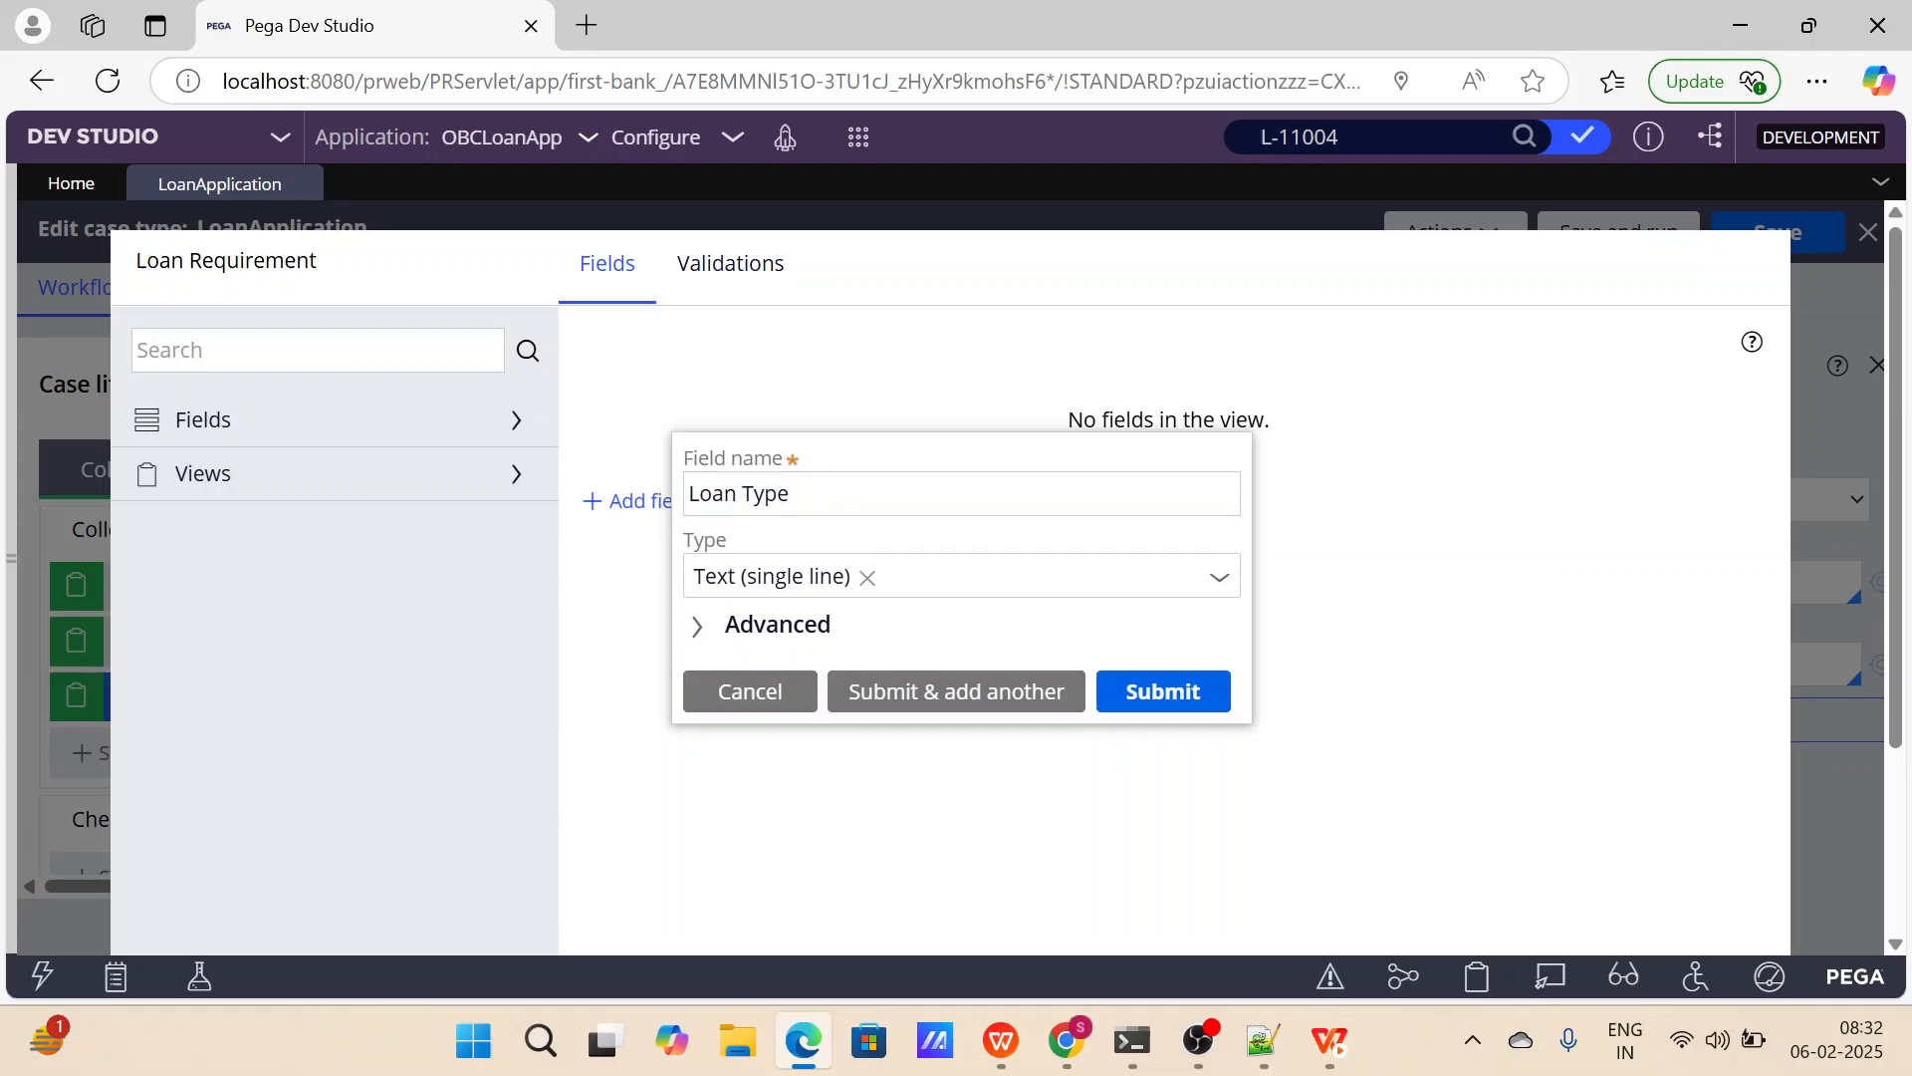
click(1219, 578)
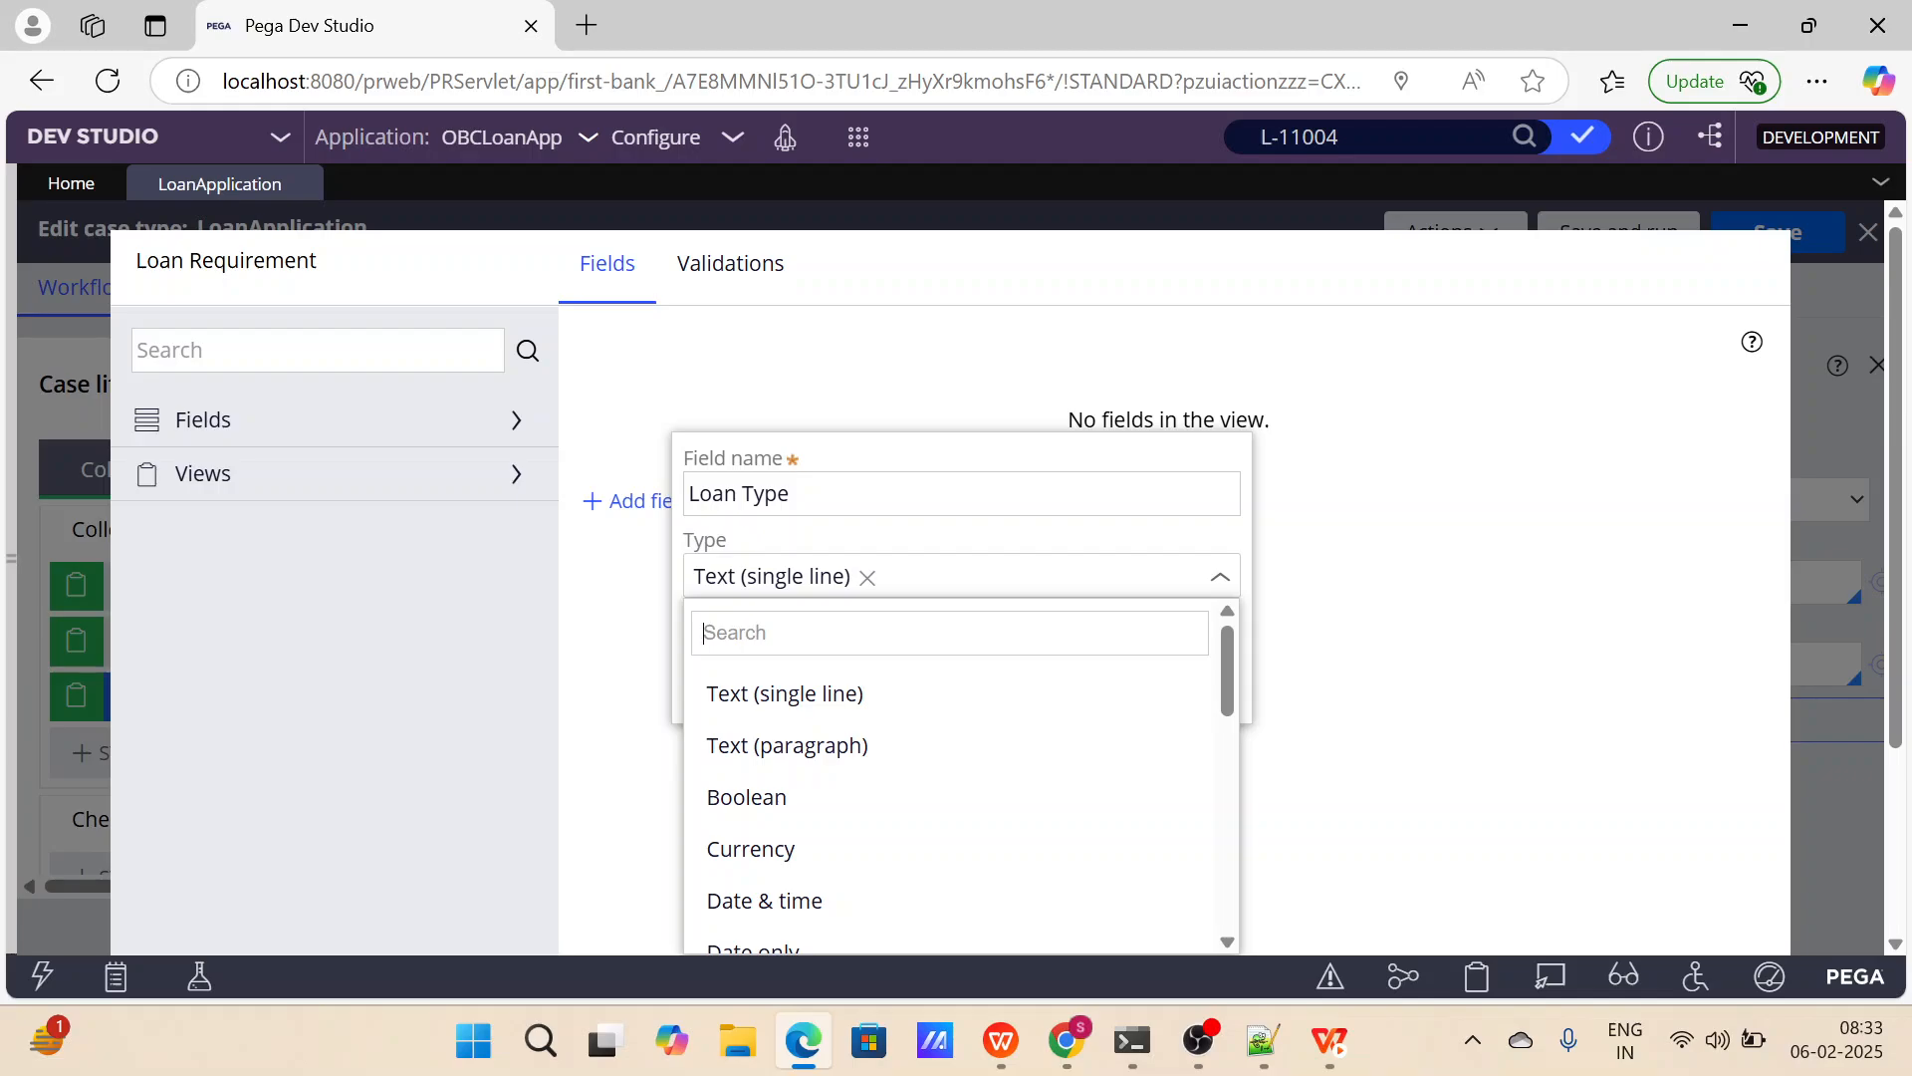
scroll(771, 757, down, 5)
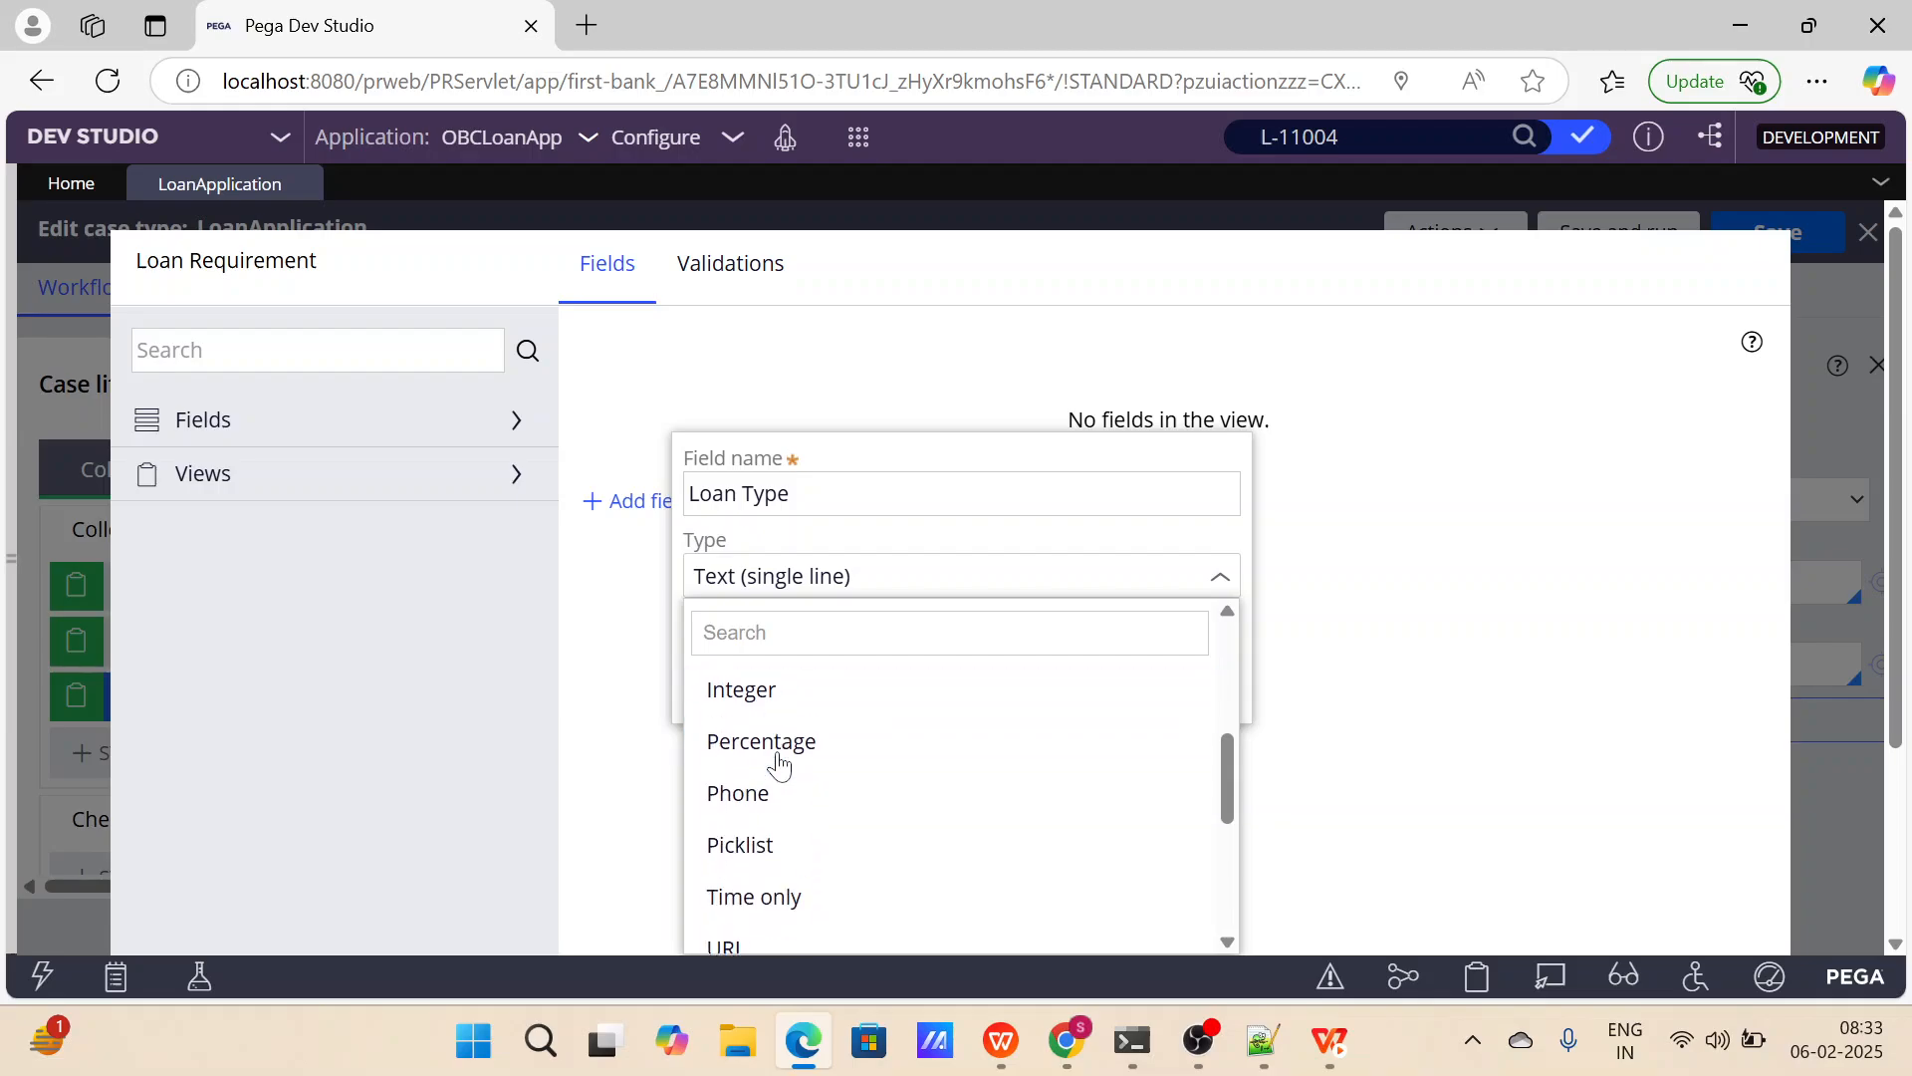
scroll(782, 797, down, 1)
click(771, 840)
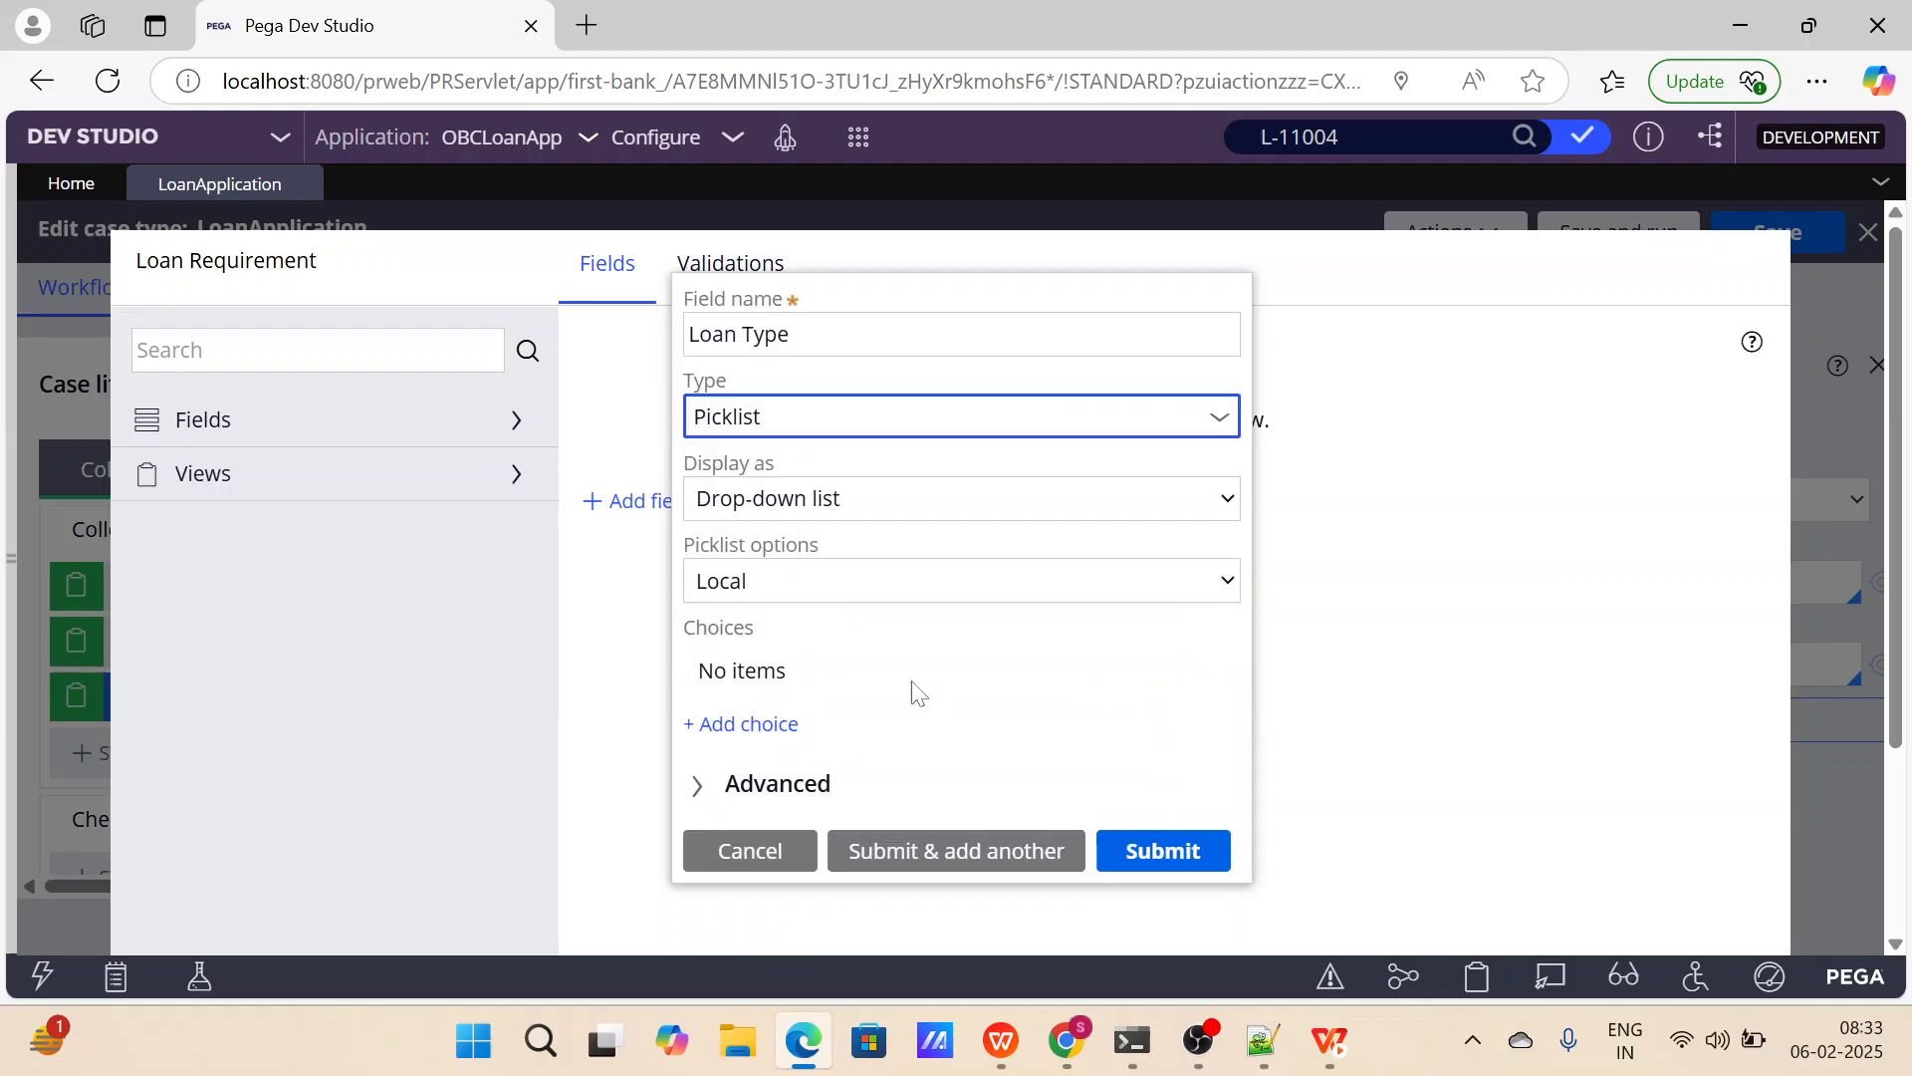
click(915, 506)
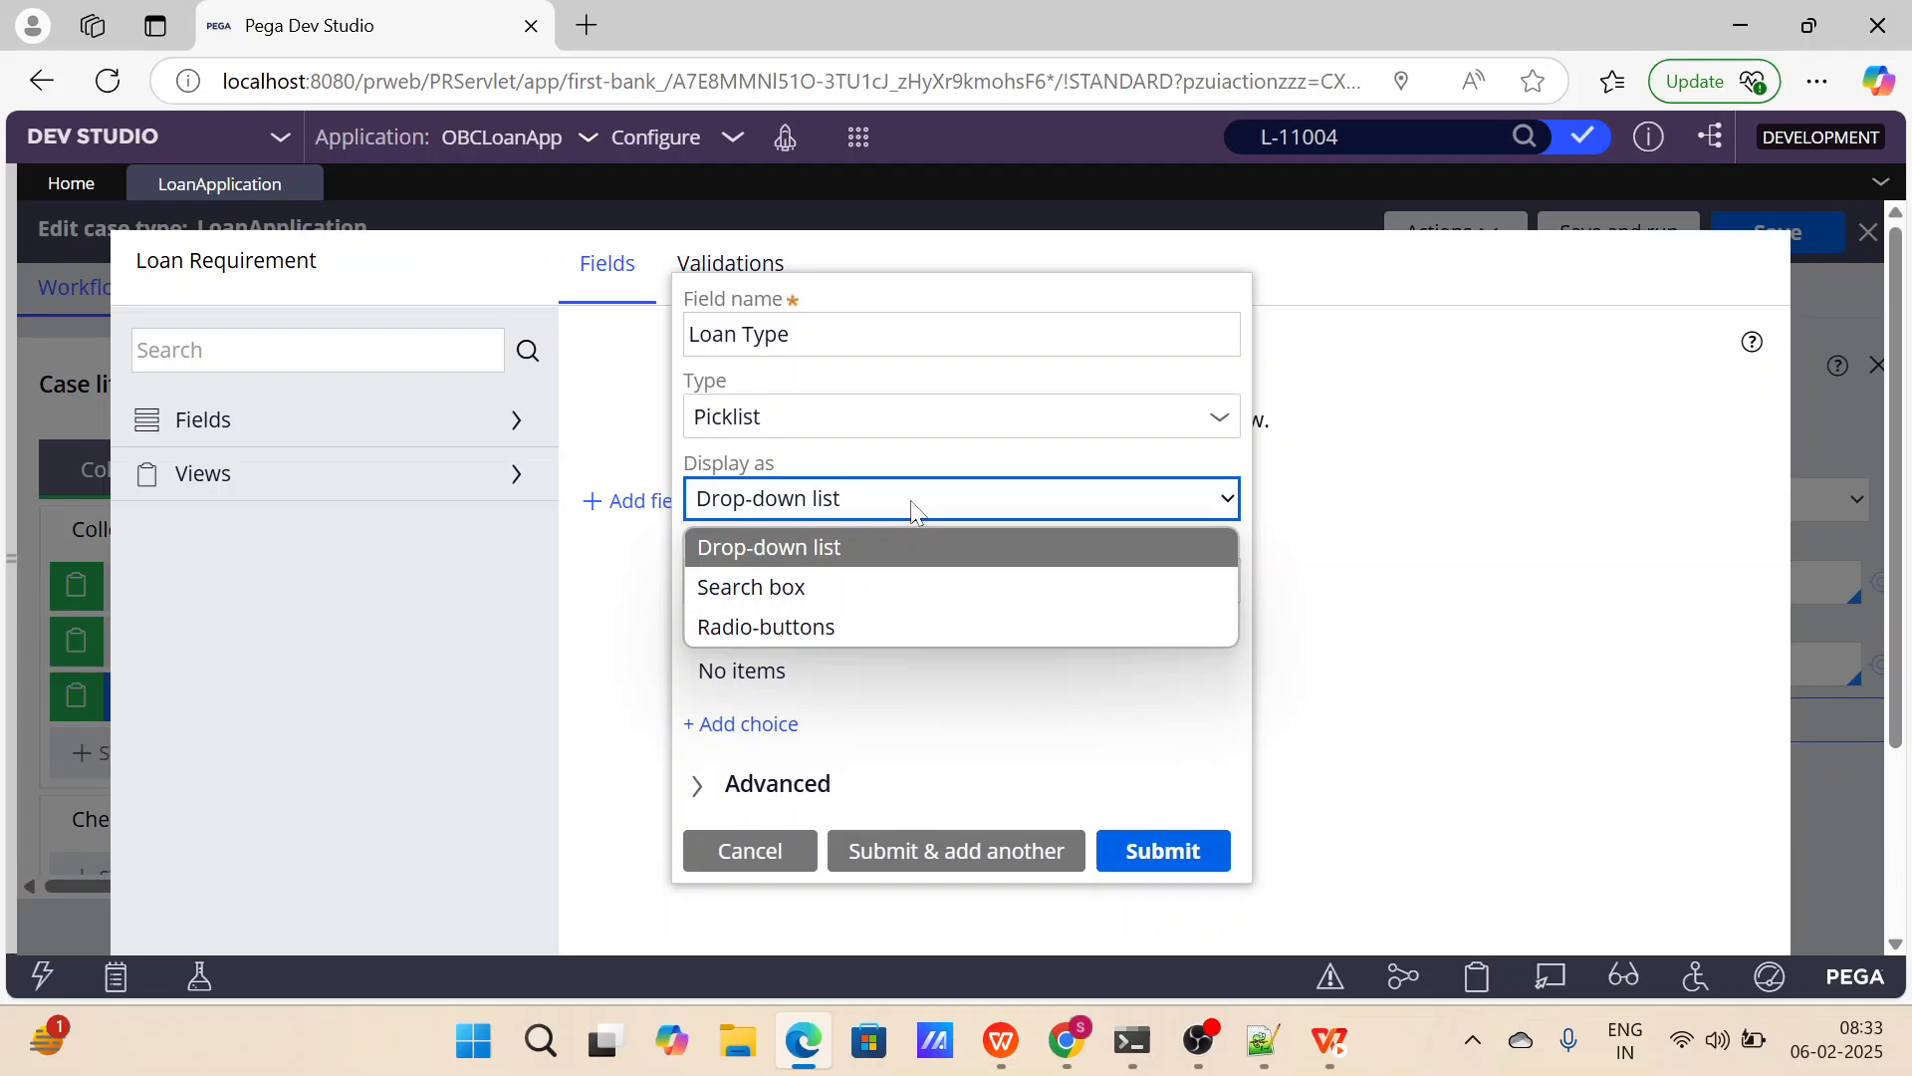
click(914, 508)
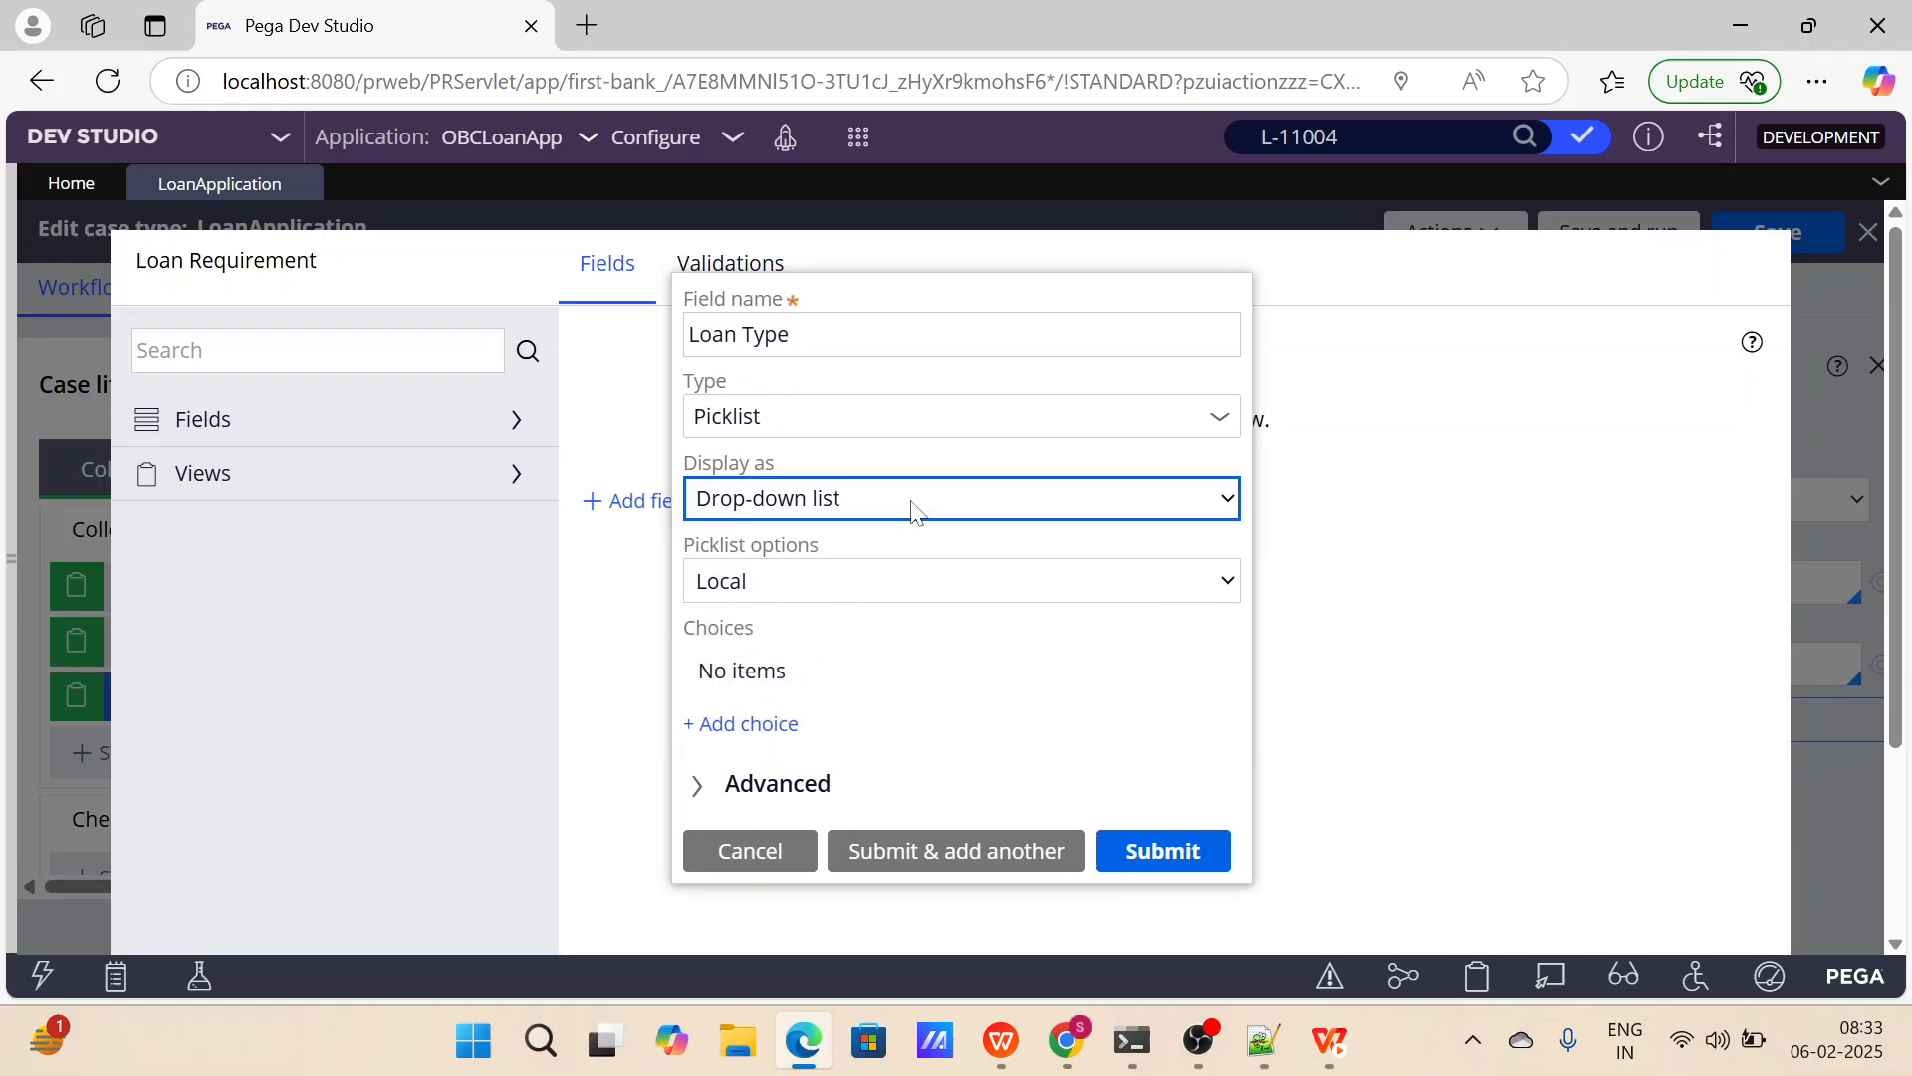
Add Home Loan and Personal Loan as local choices for the Loan Type picklist.
click(768, 730)
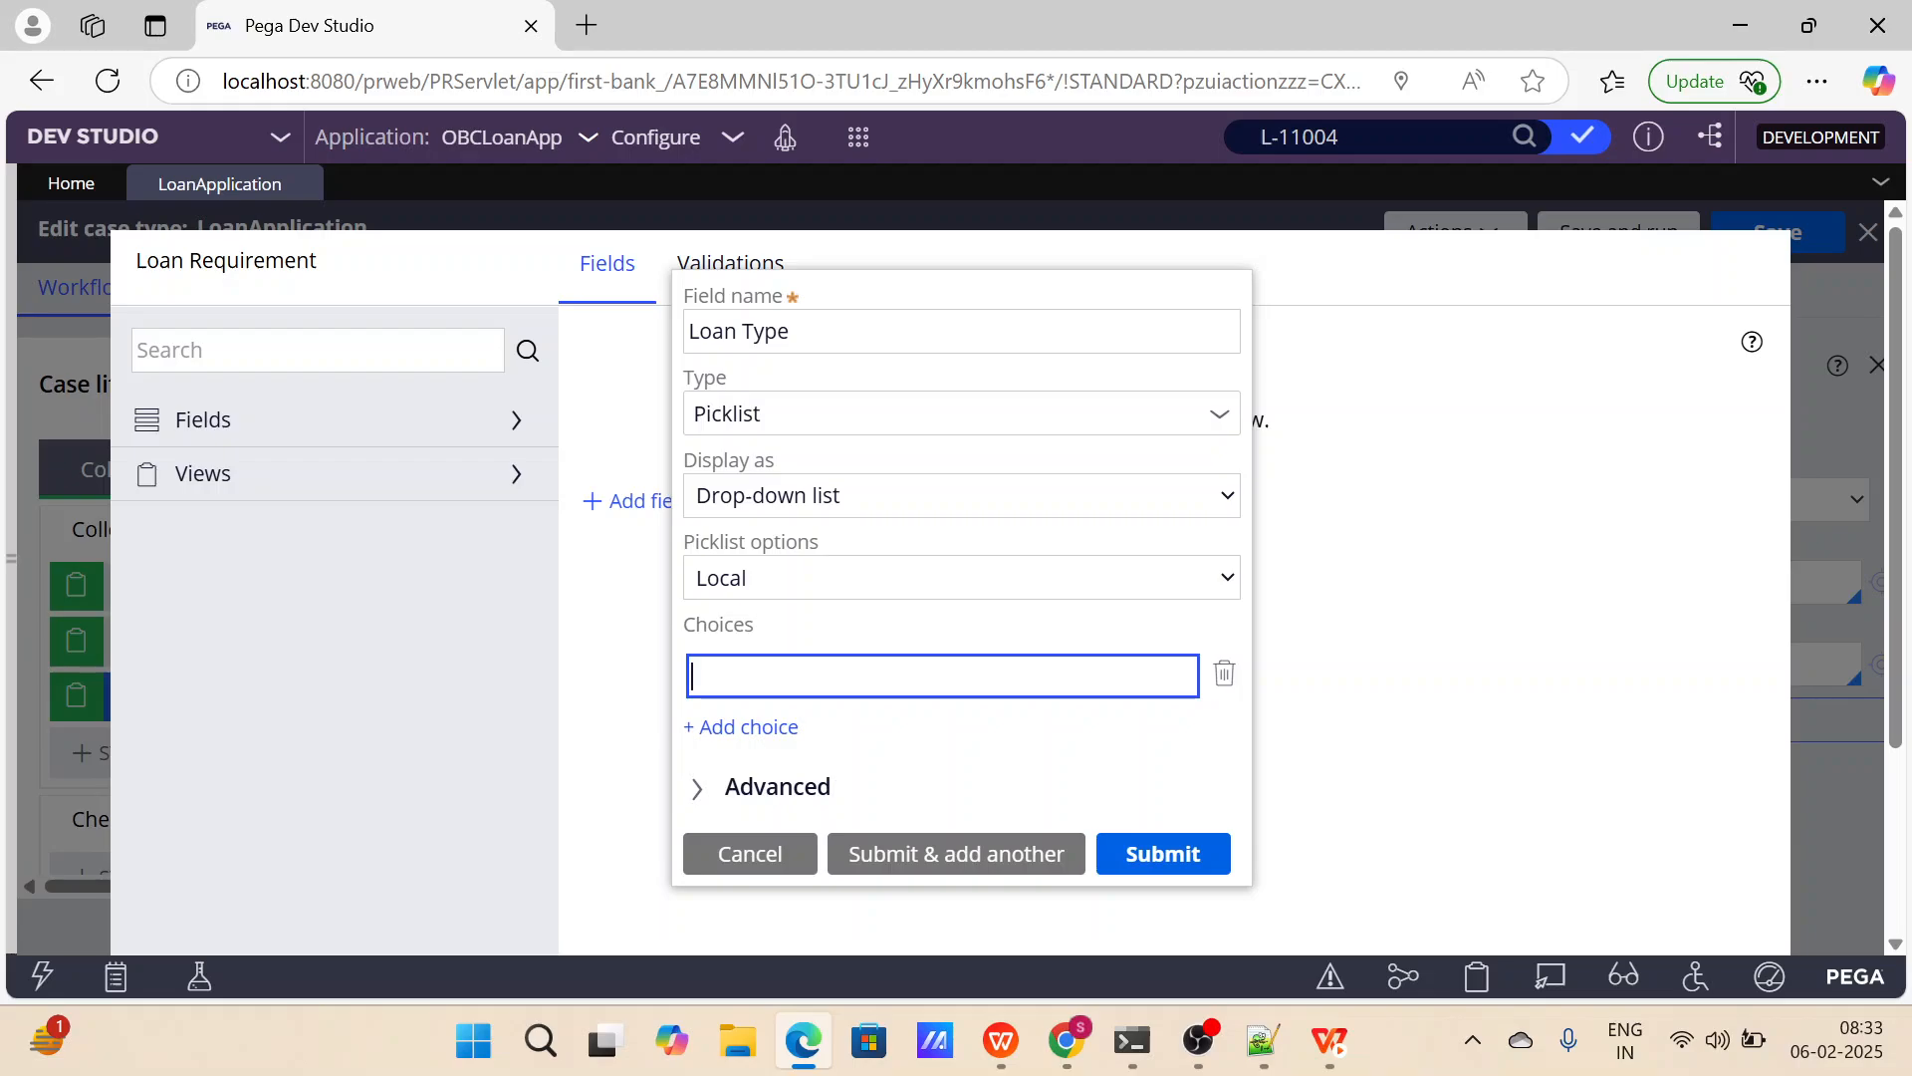
text(Home Loan)
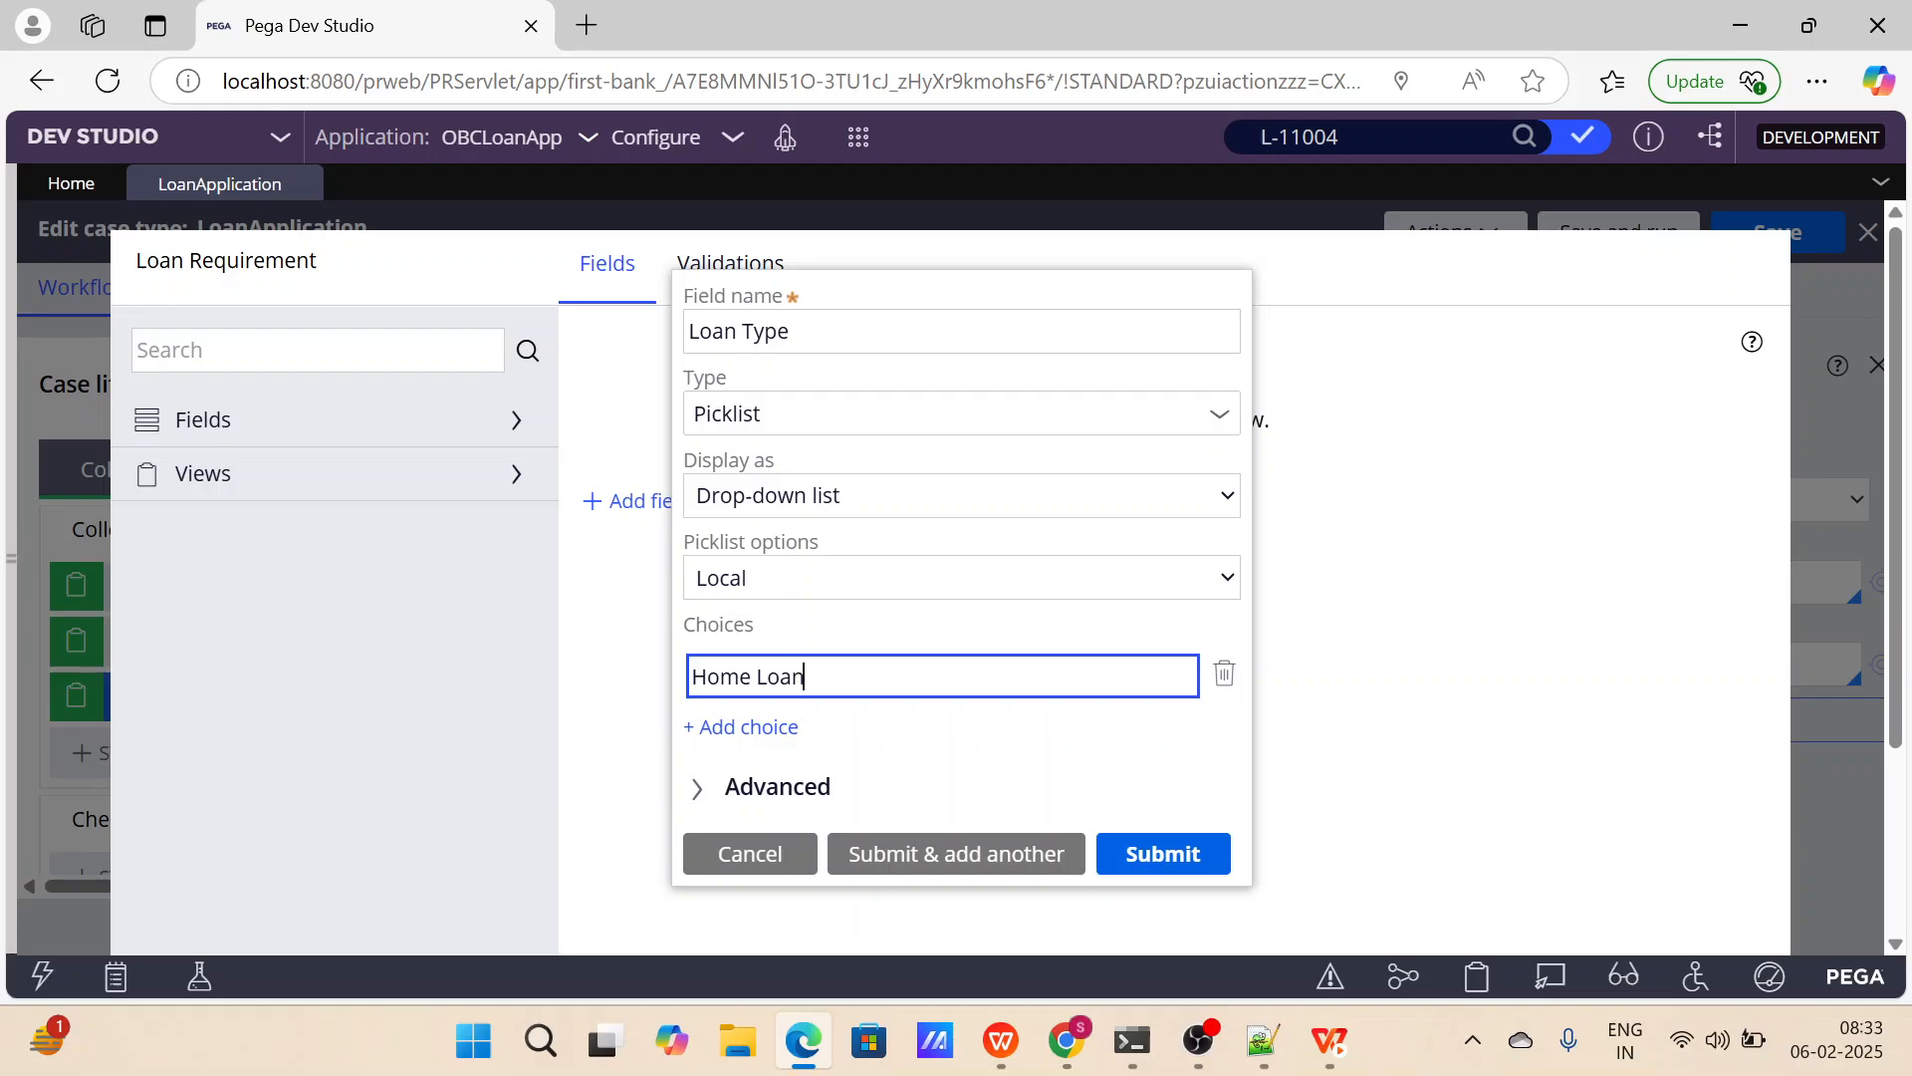
click(777, 728)
text(P)
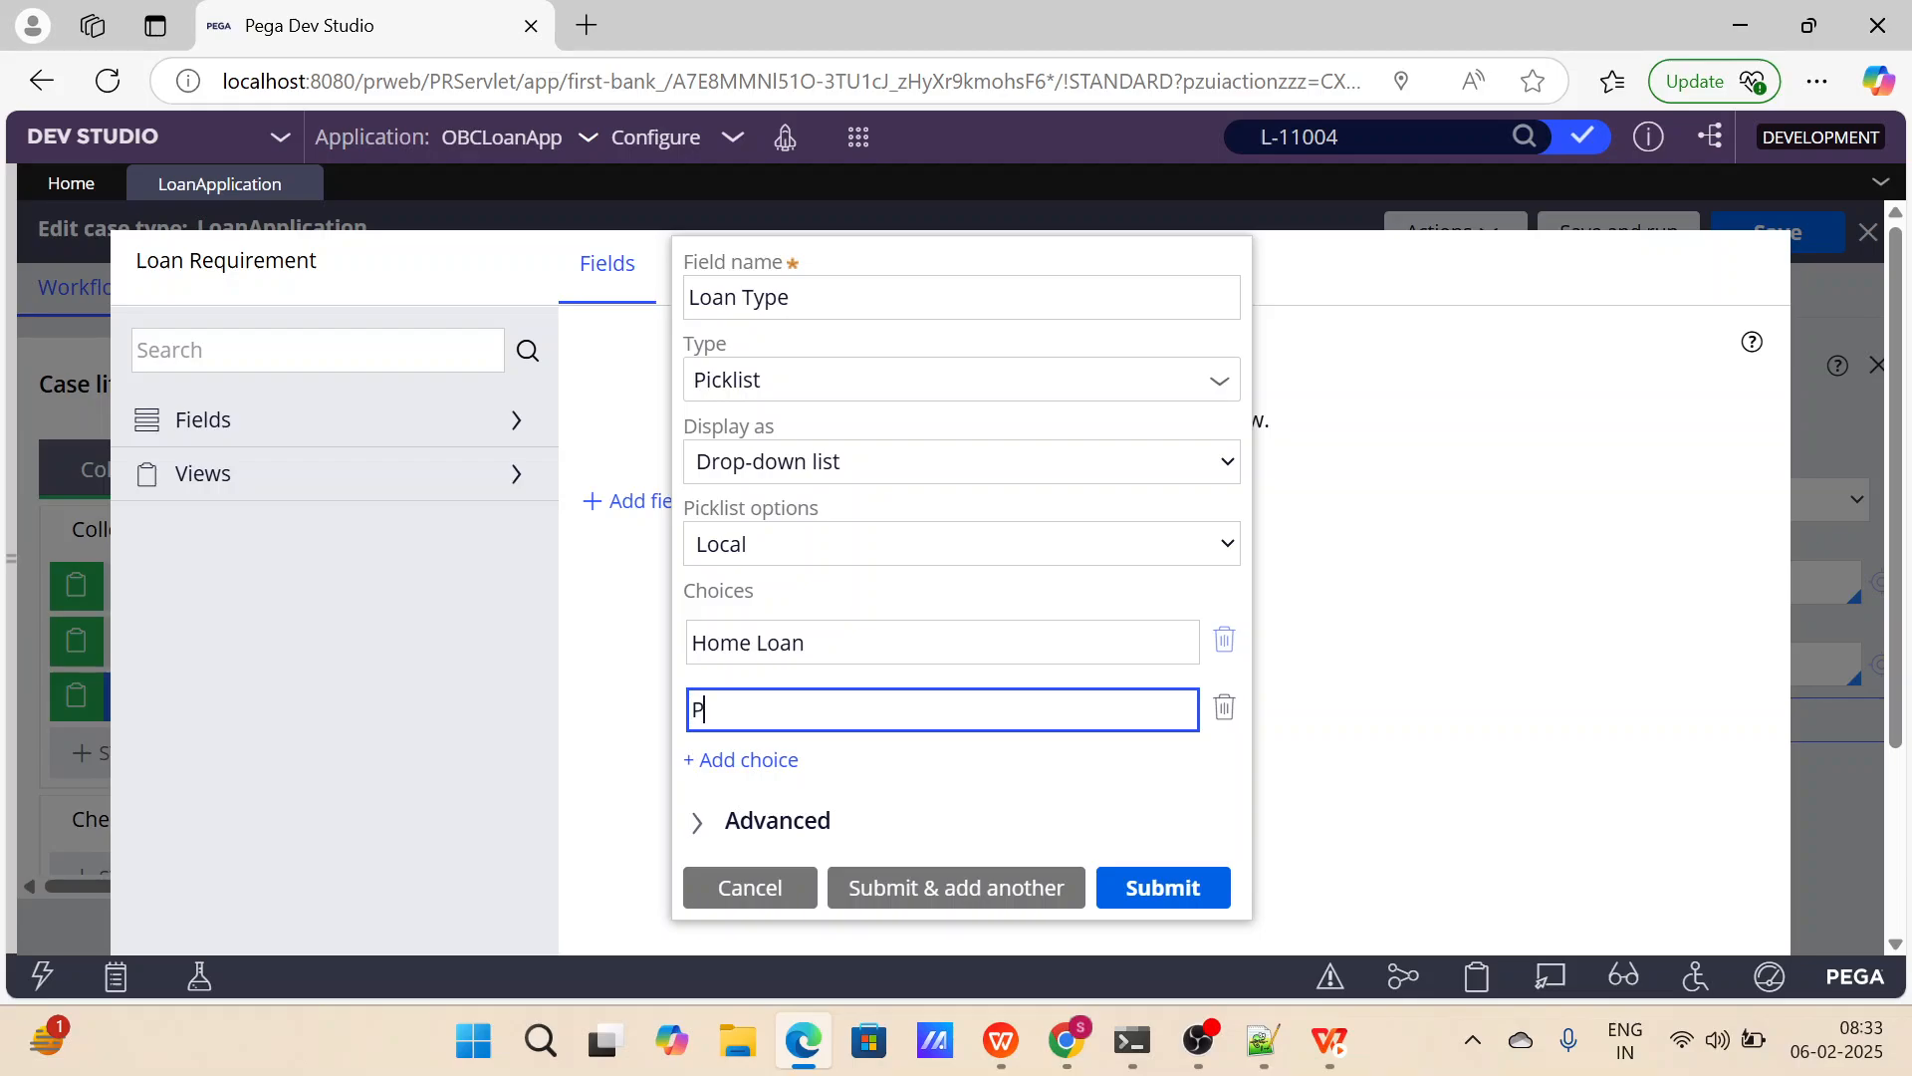
text(esr)
key(BackSpace)
key(BackSpace)
text(rsonal Loan)
Add Gold Loan and Car Loan as further Loan Type choices and submit the field.
click(794, 760)
text(GOld)
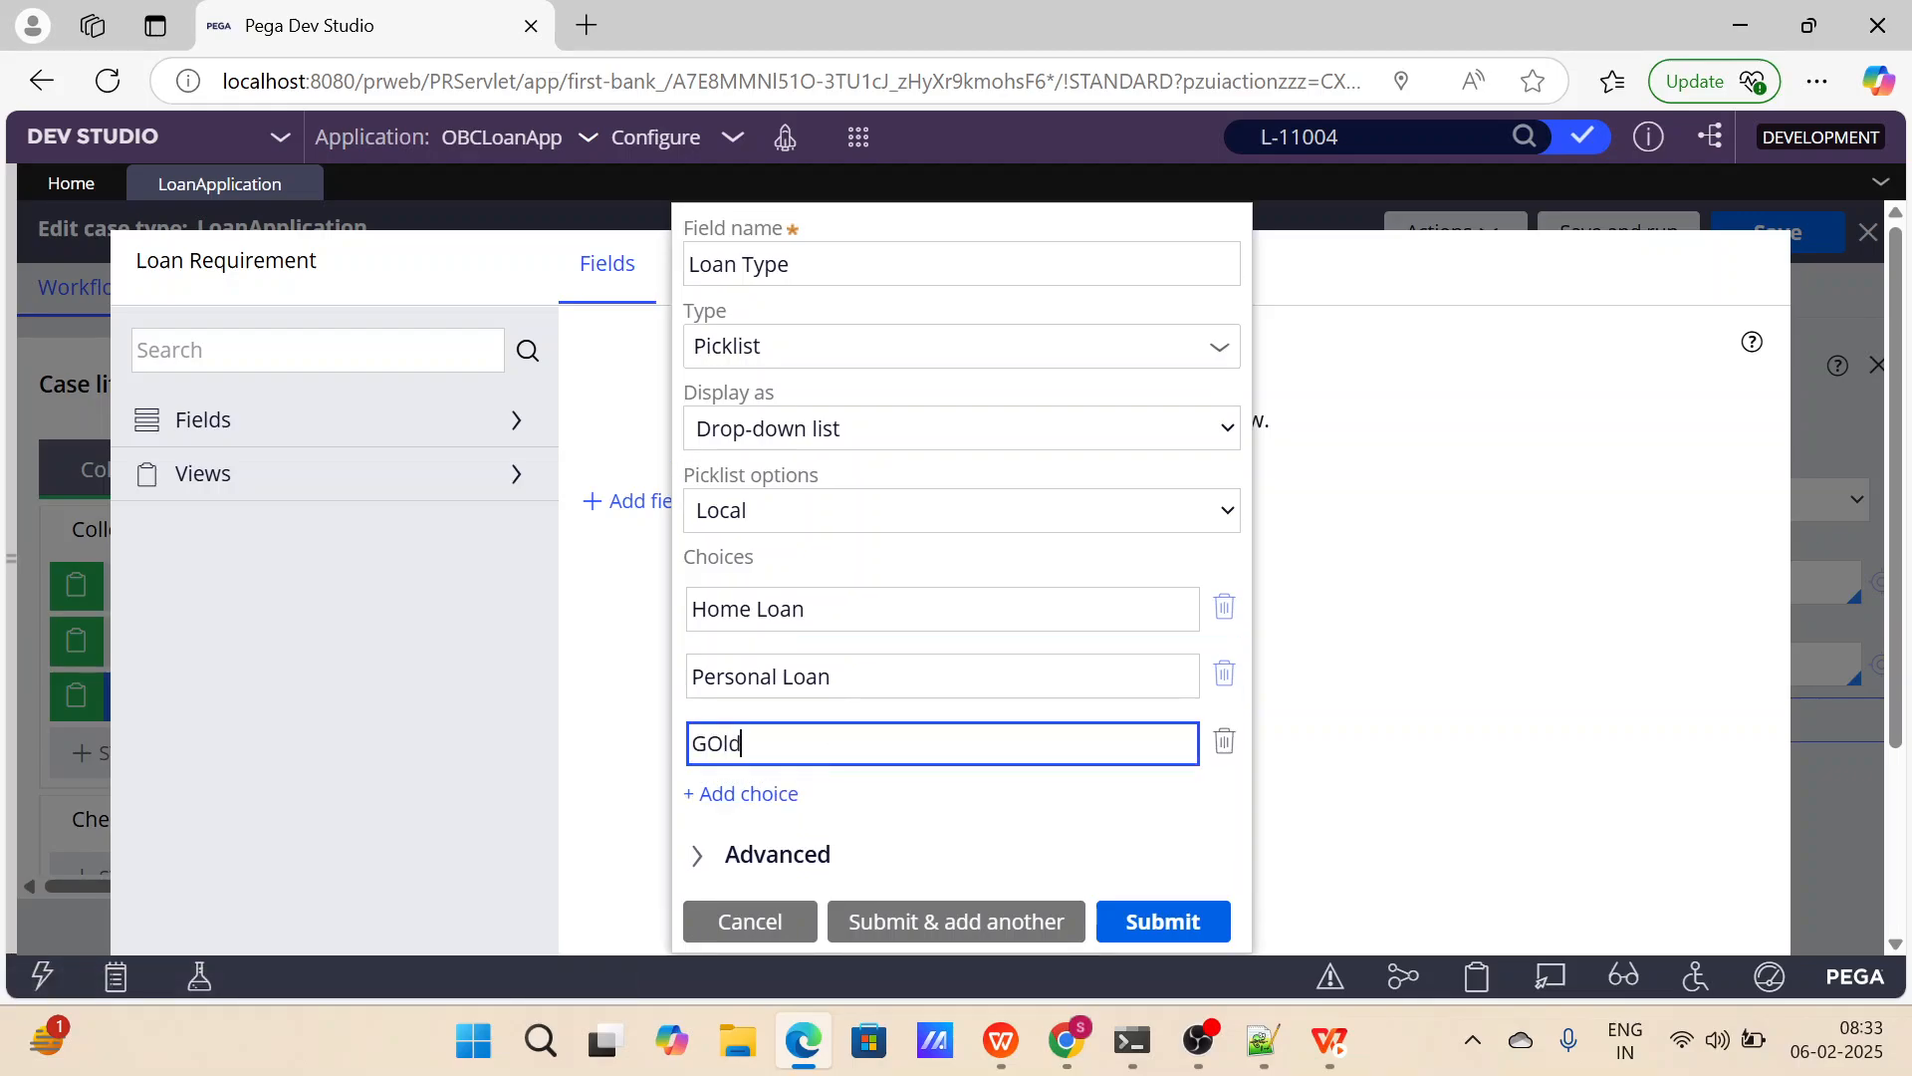
key(BackSpace)
key(BackSpace)
key(BackSpace)
text(old Loan)
click(715, 794)
text(Car Loan)
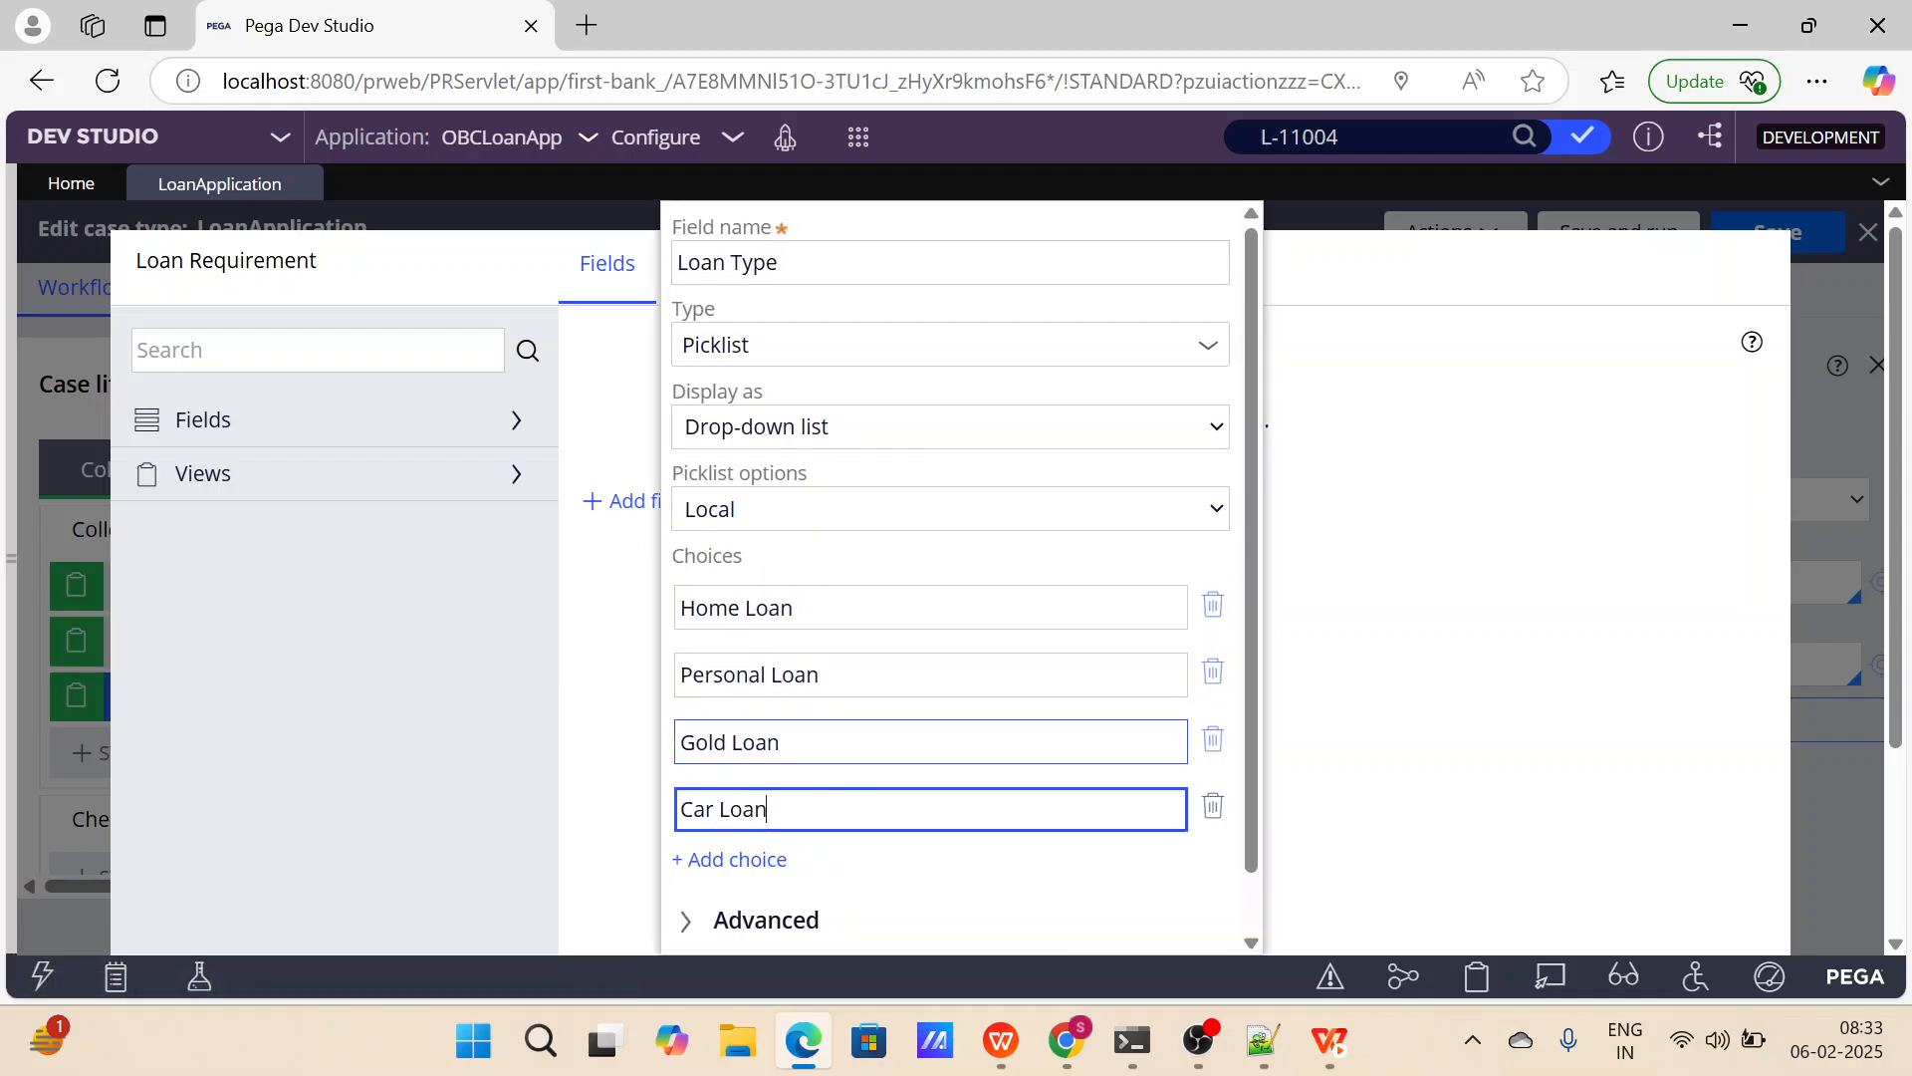
scroll(951, 598, down, 1)
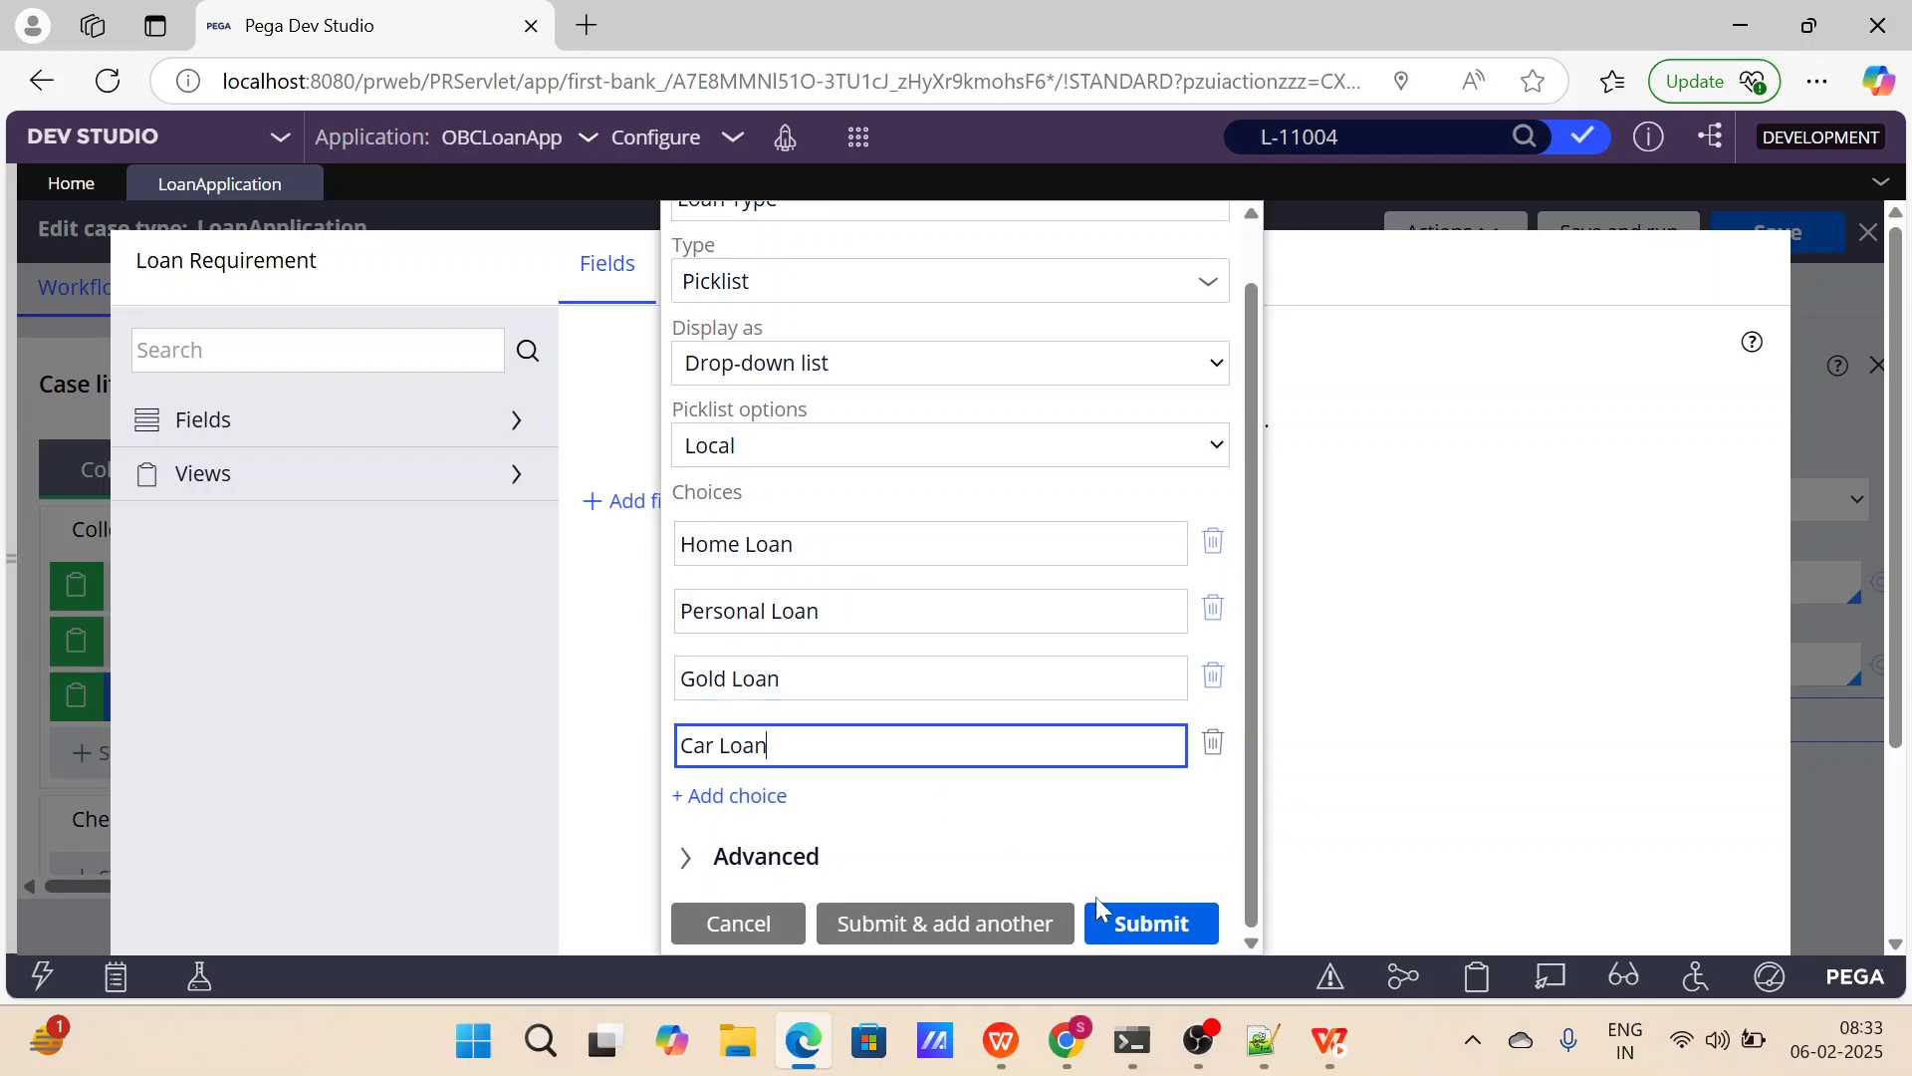
click(1145, 930)
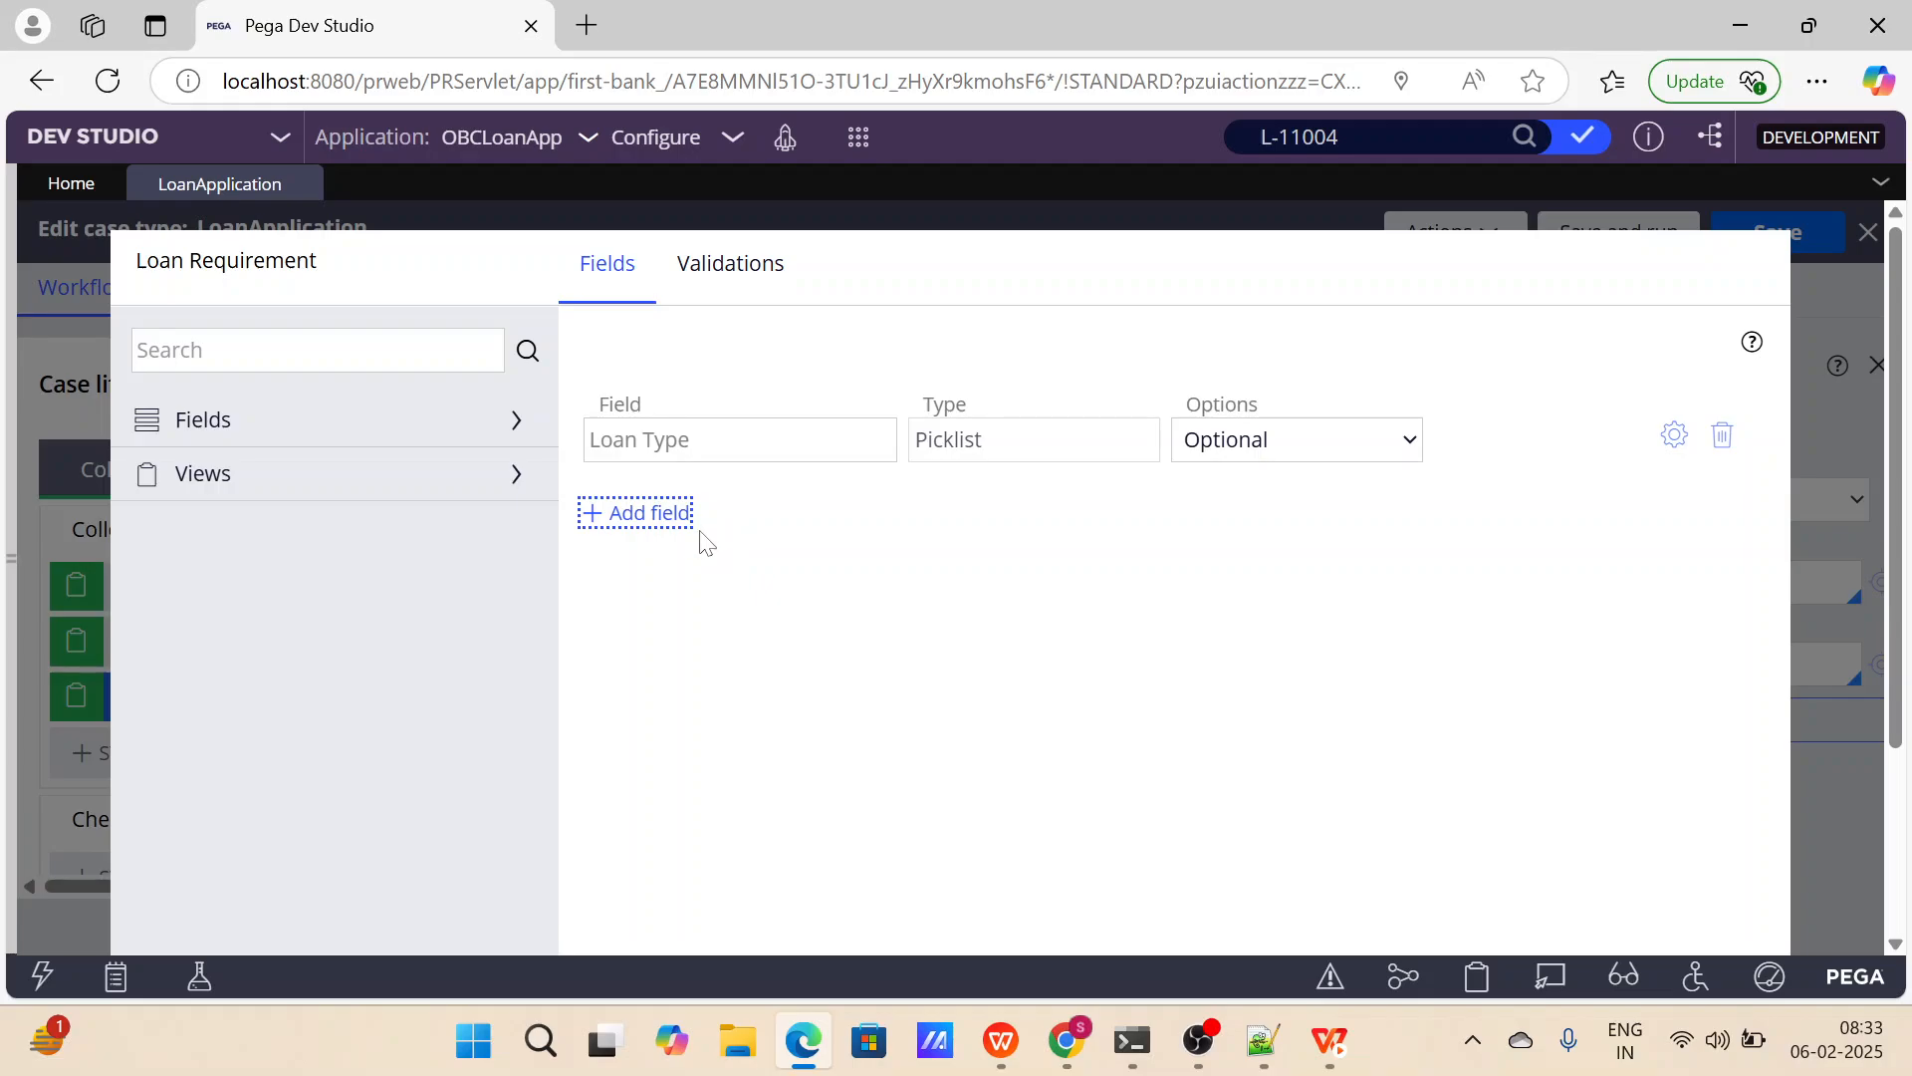
Add a field named Loan Amount of type Currency to the Loan Requirement view.
click(684, 526)
text(Loan An)
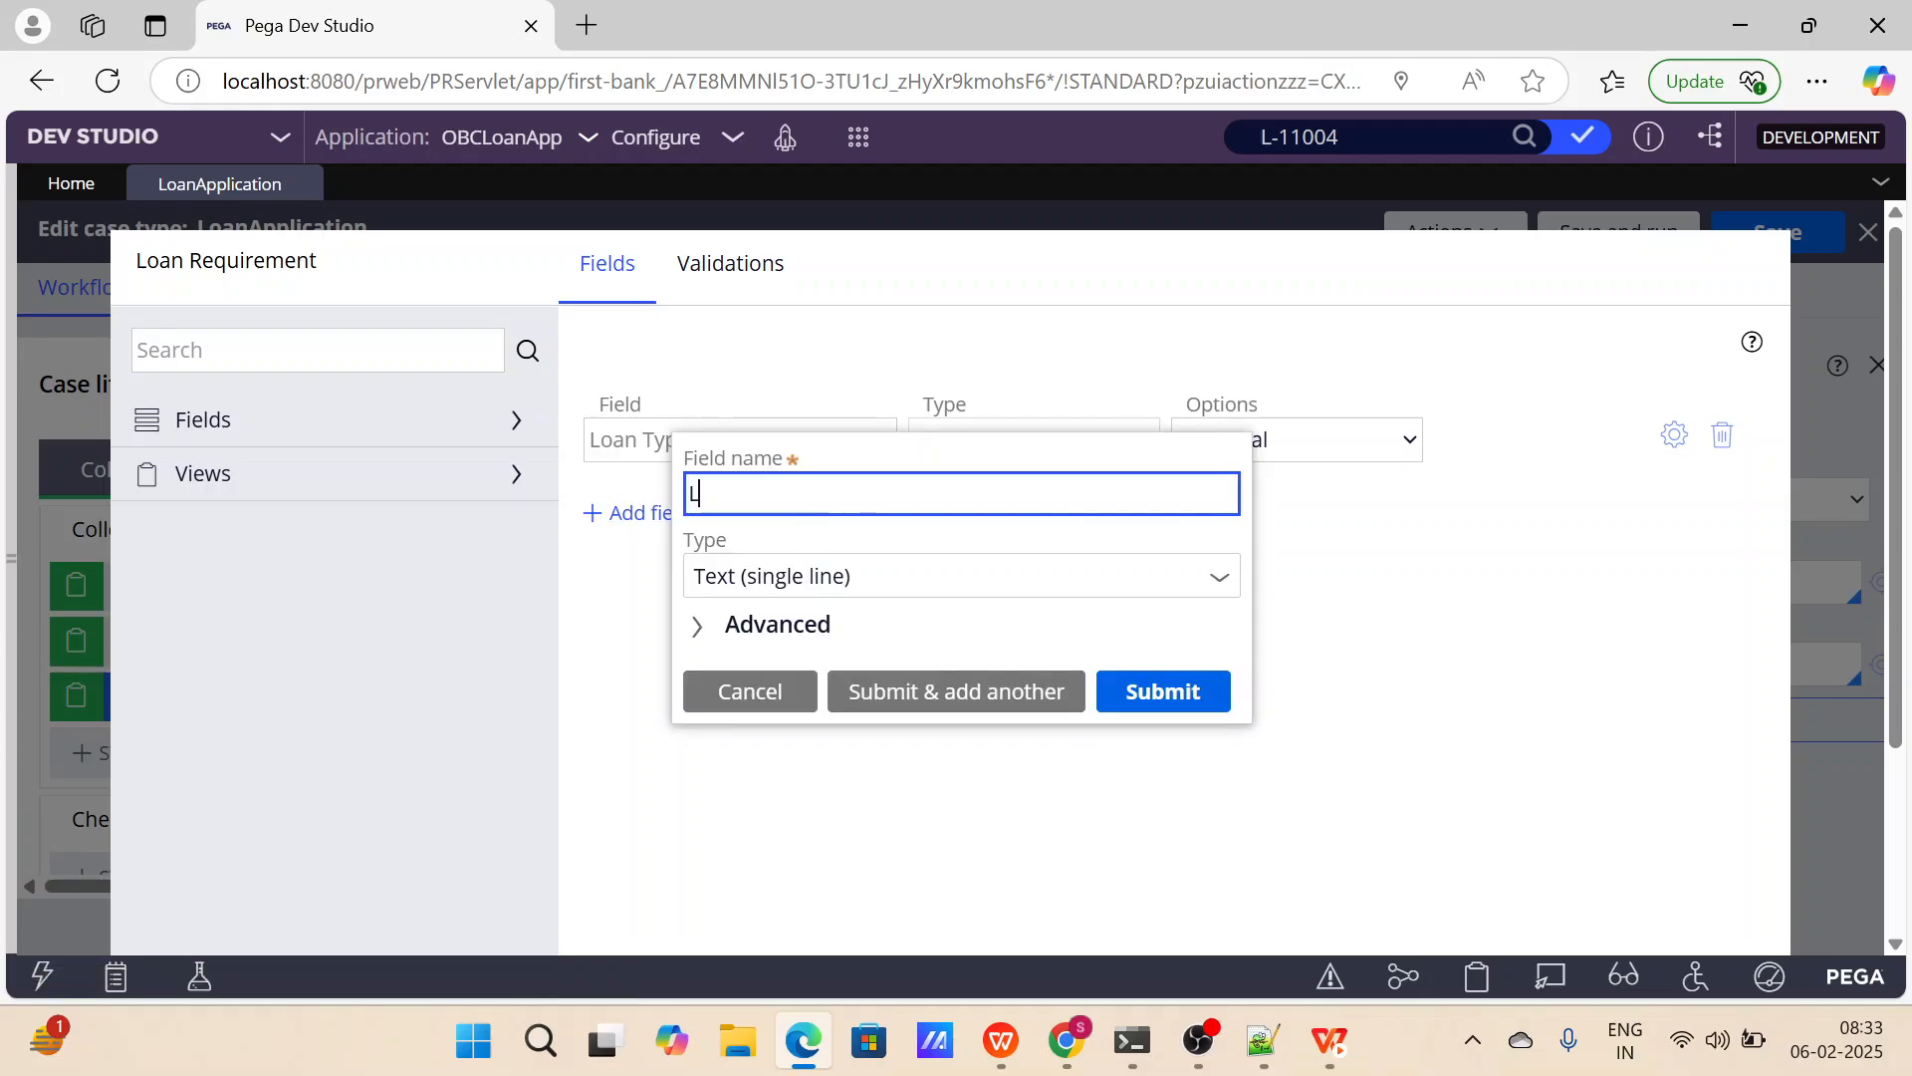
key(BackSpace)
text(mount)
key(Tab)
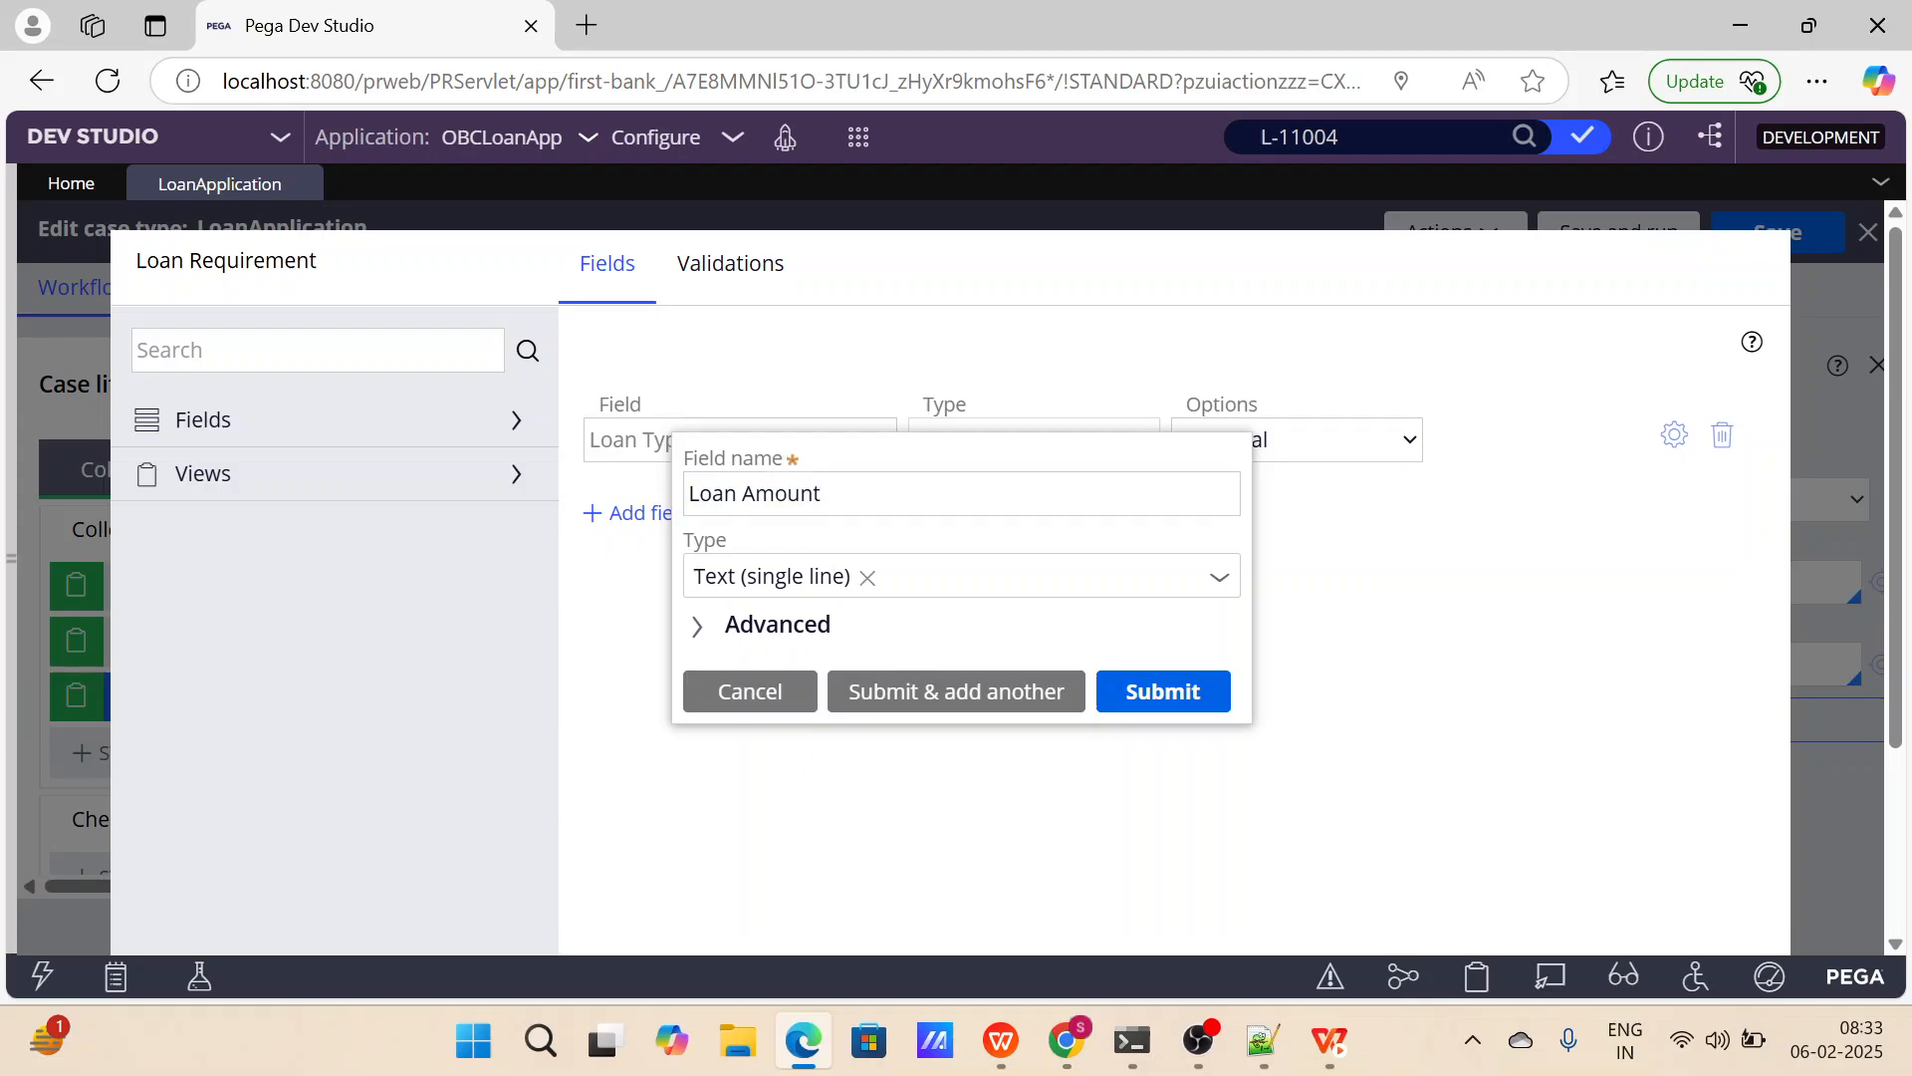
click(937, 576)
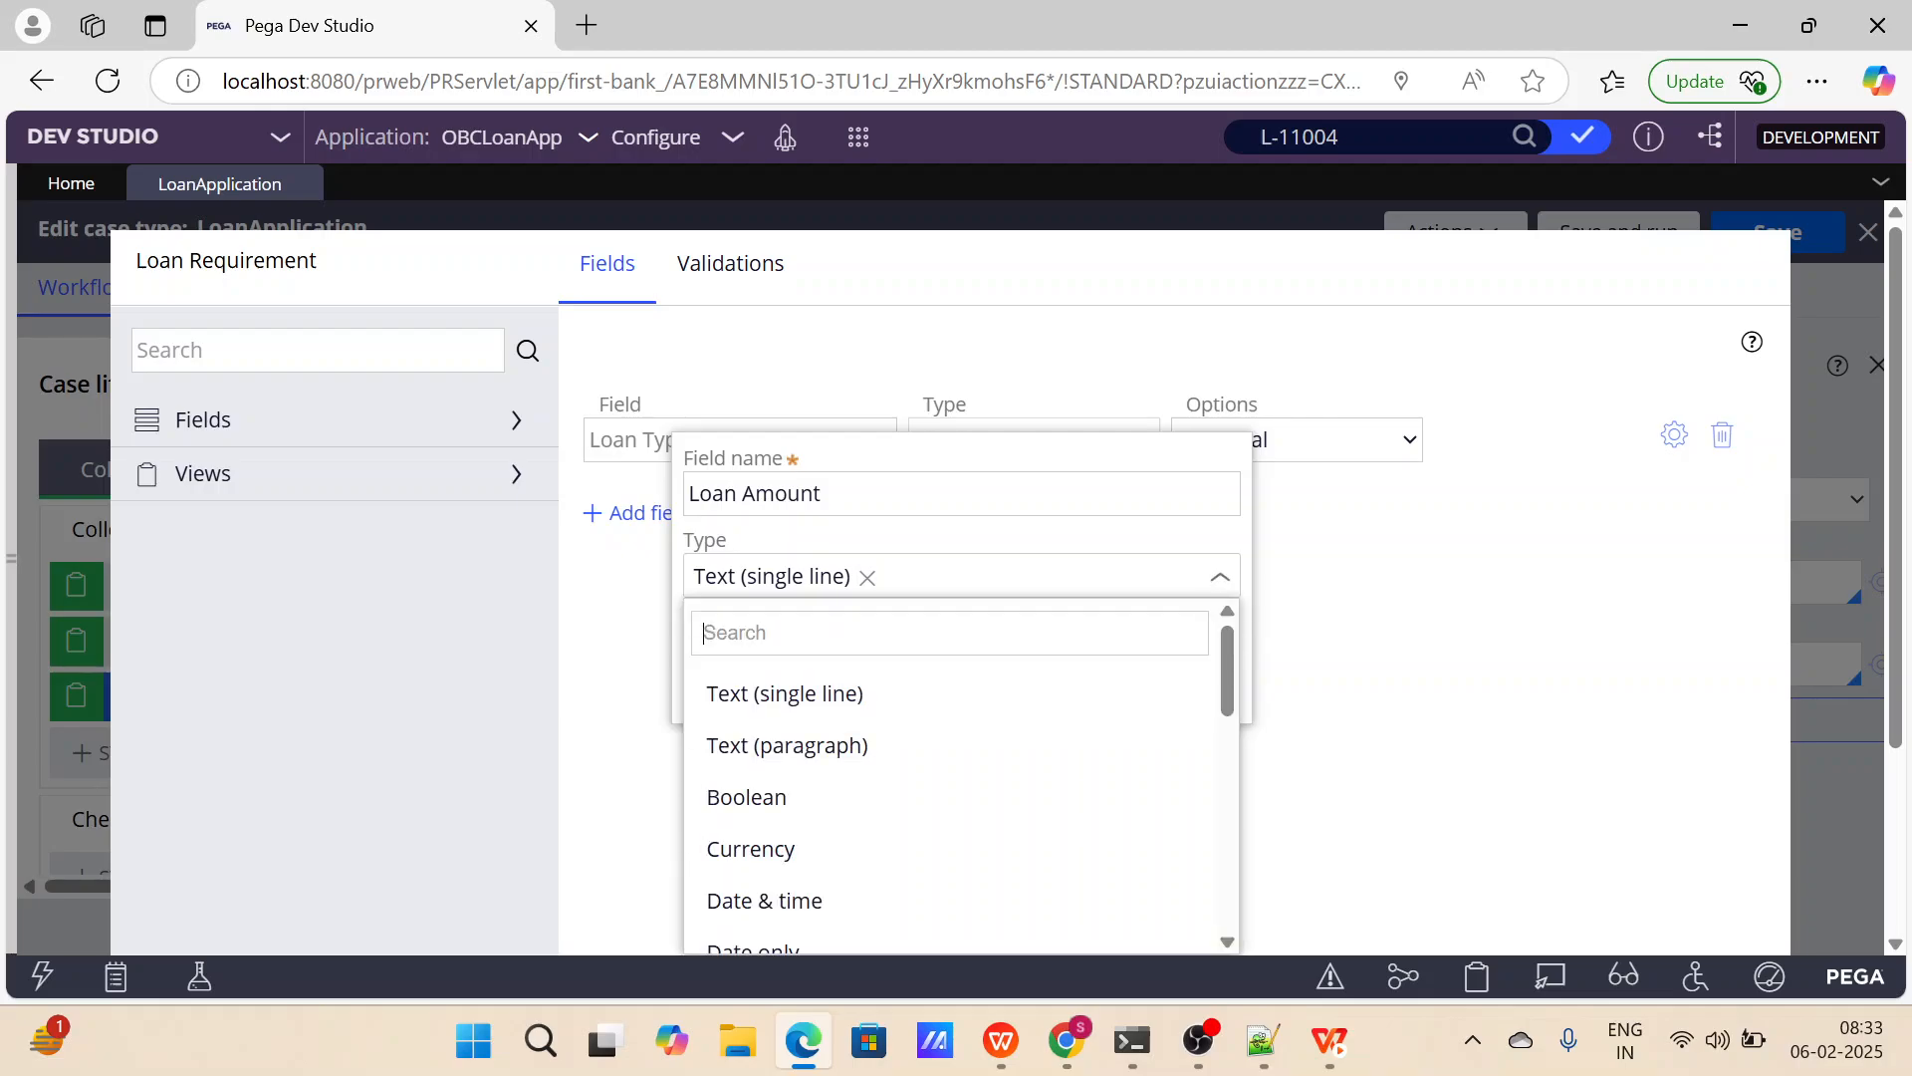
scroll(825, 762, down, 1)
click(789, 714)
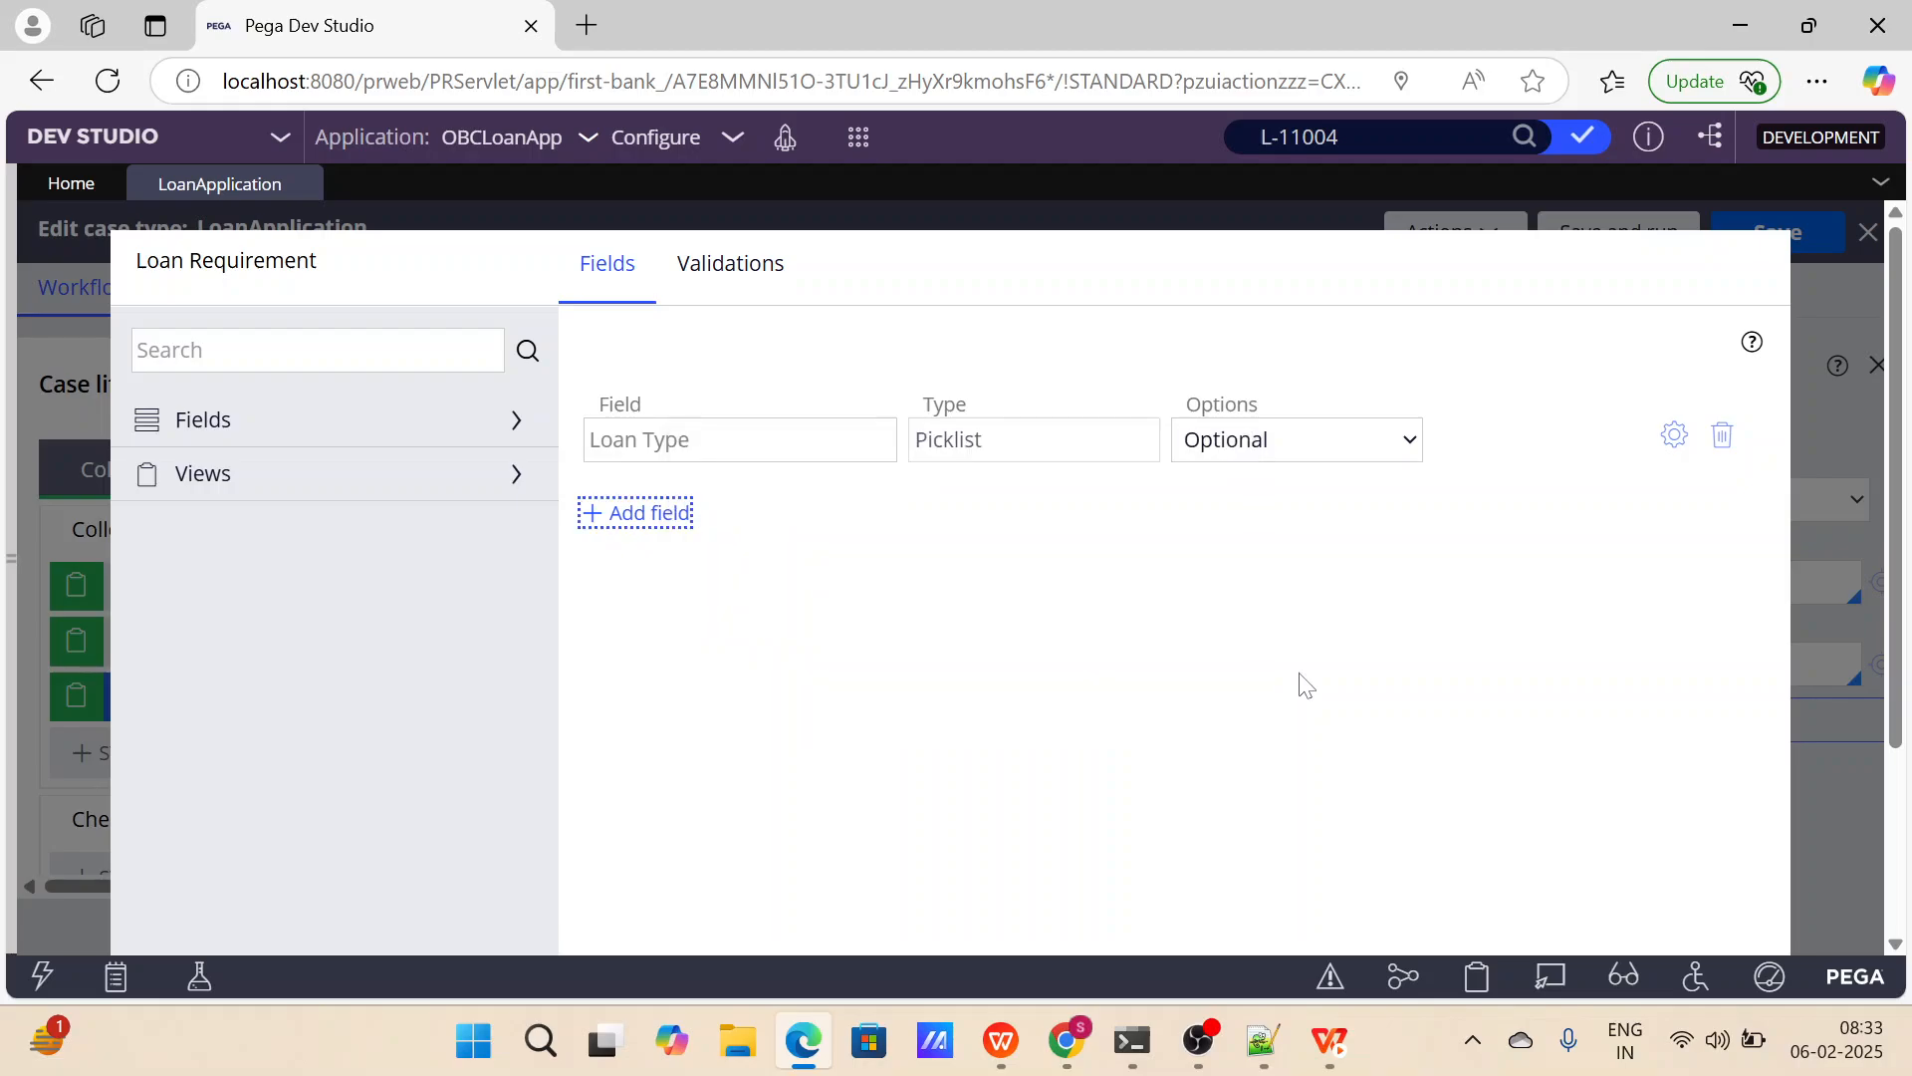
Submit the Loan Requirement view configuration, and save and run the LoanApplication case type.
scroll(1257, 672, down, 3)
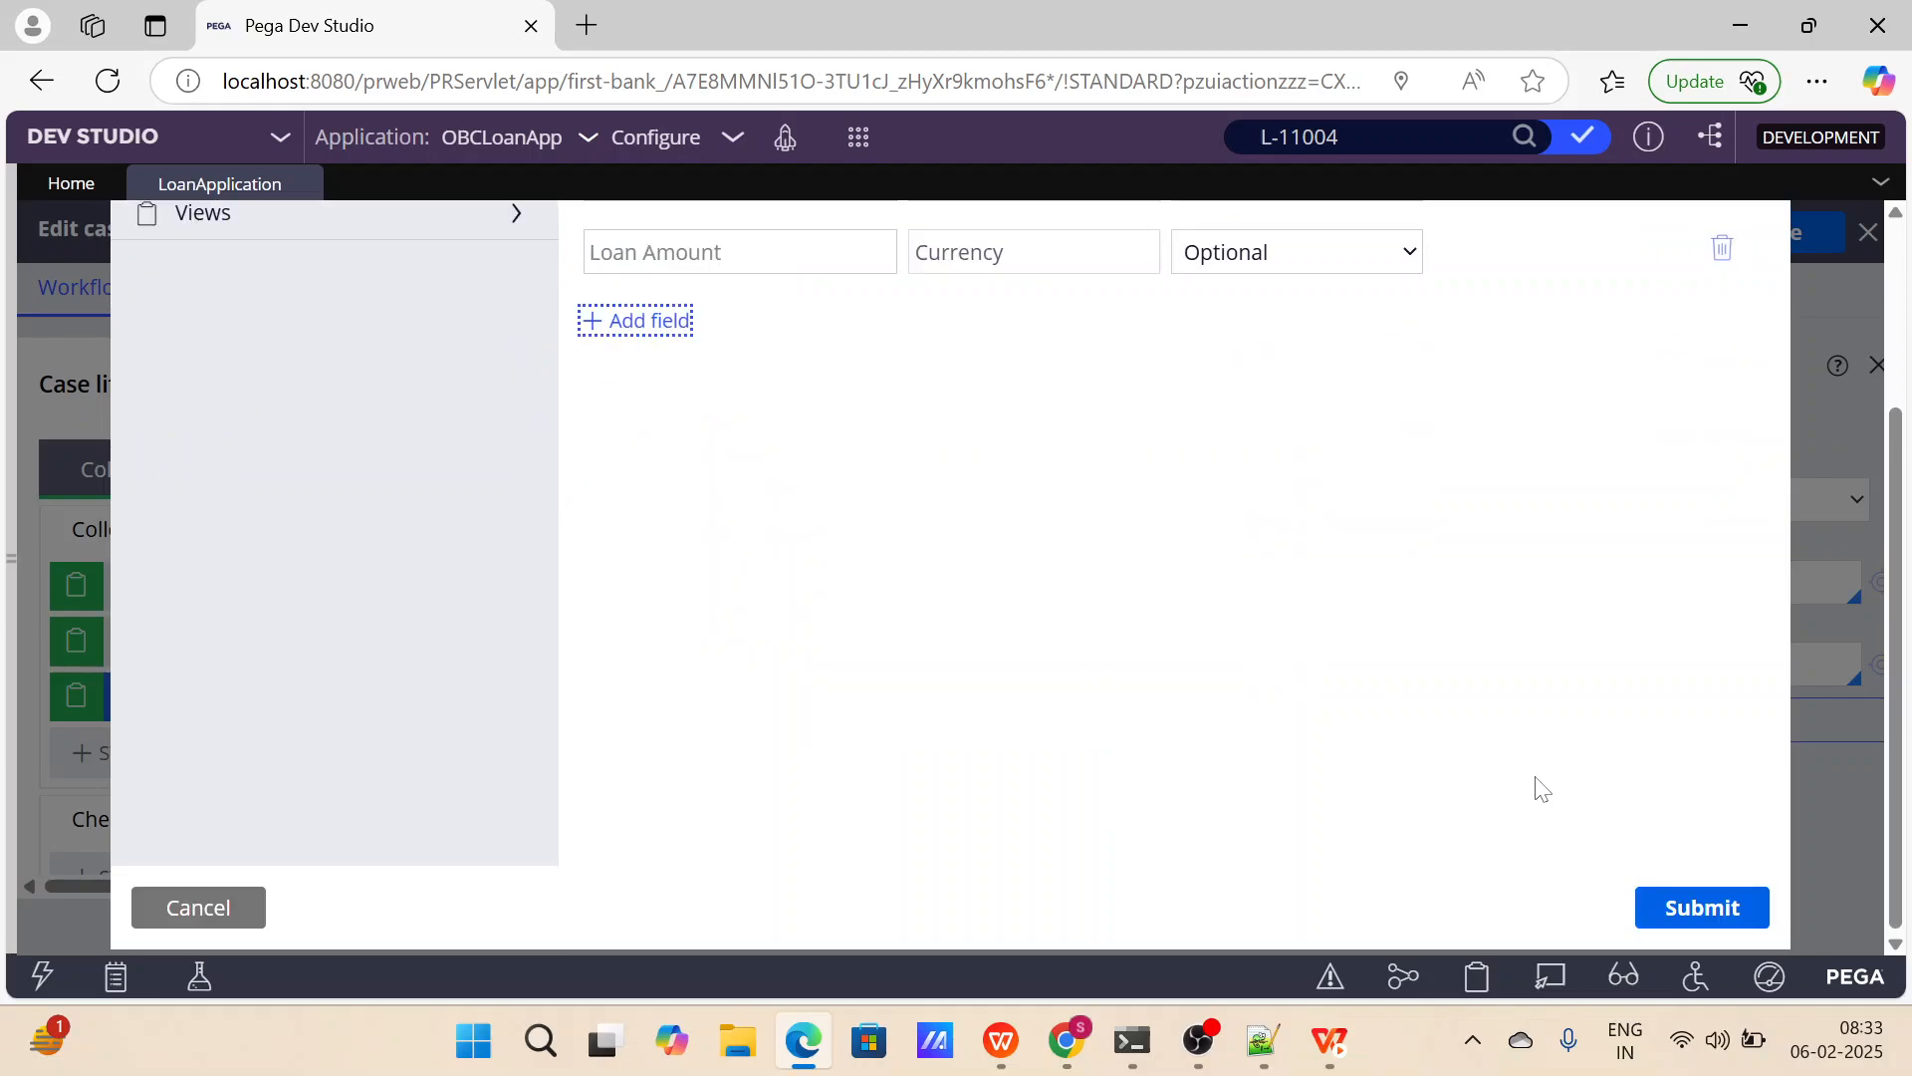
click(1673, 907)
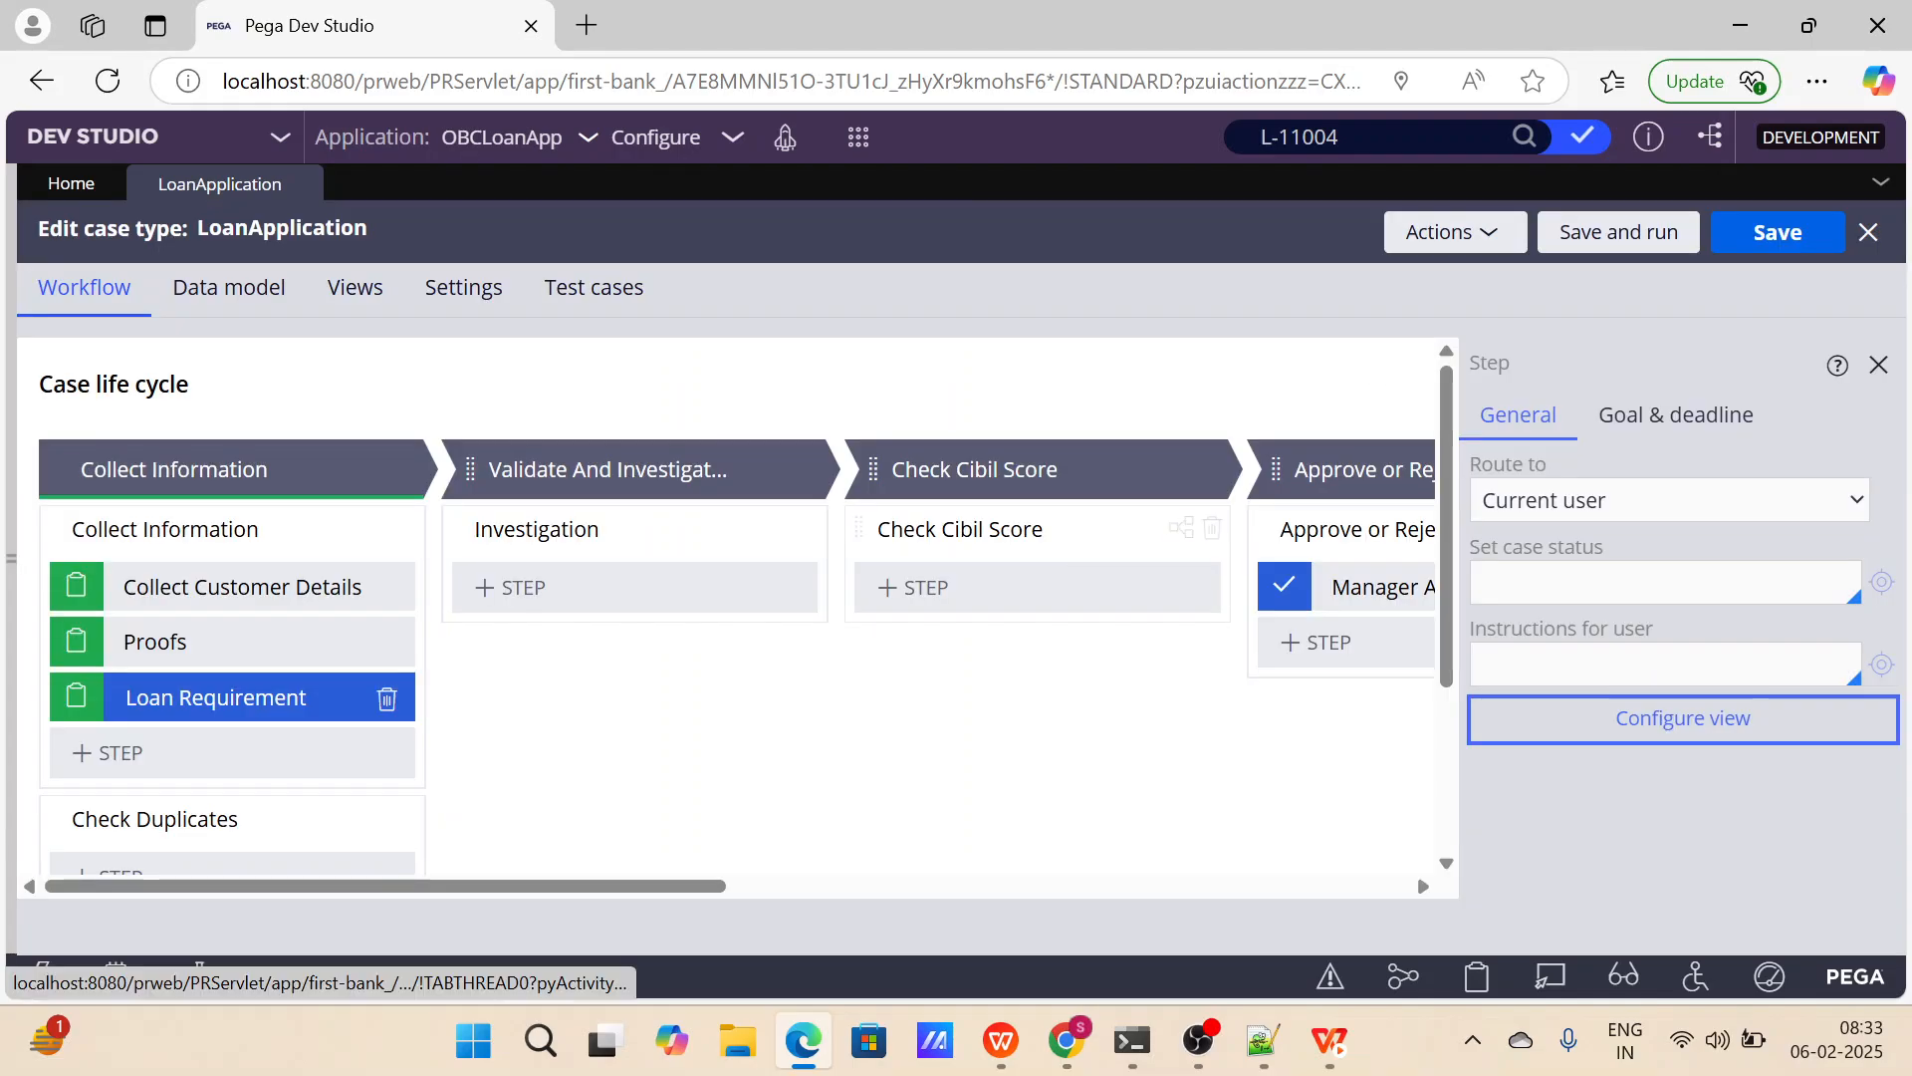
click(1618, 231)
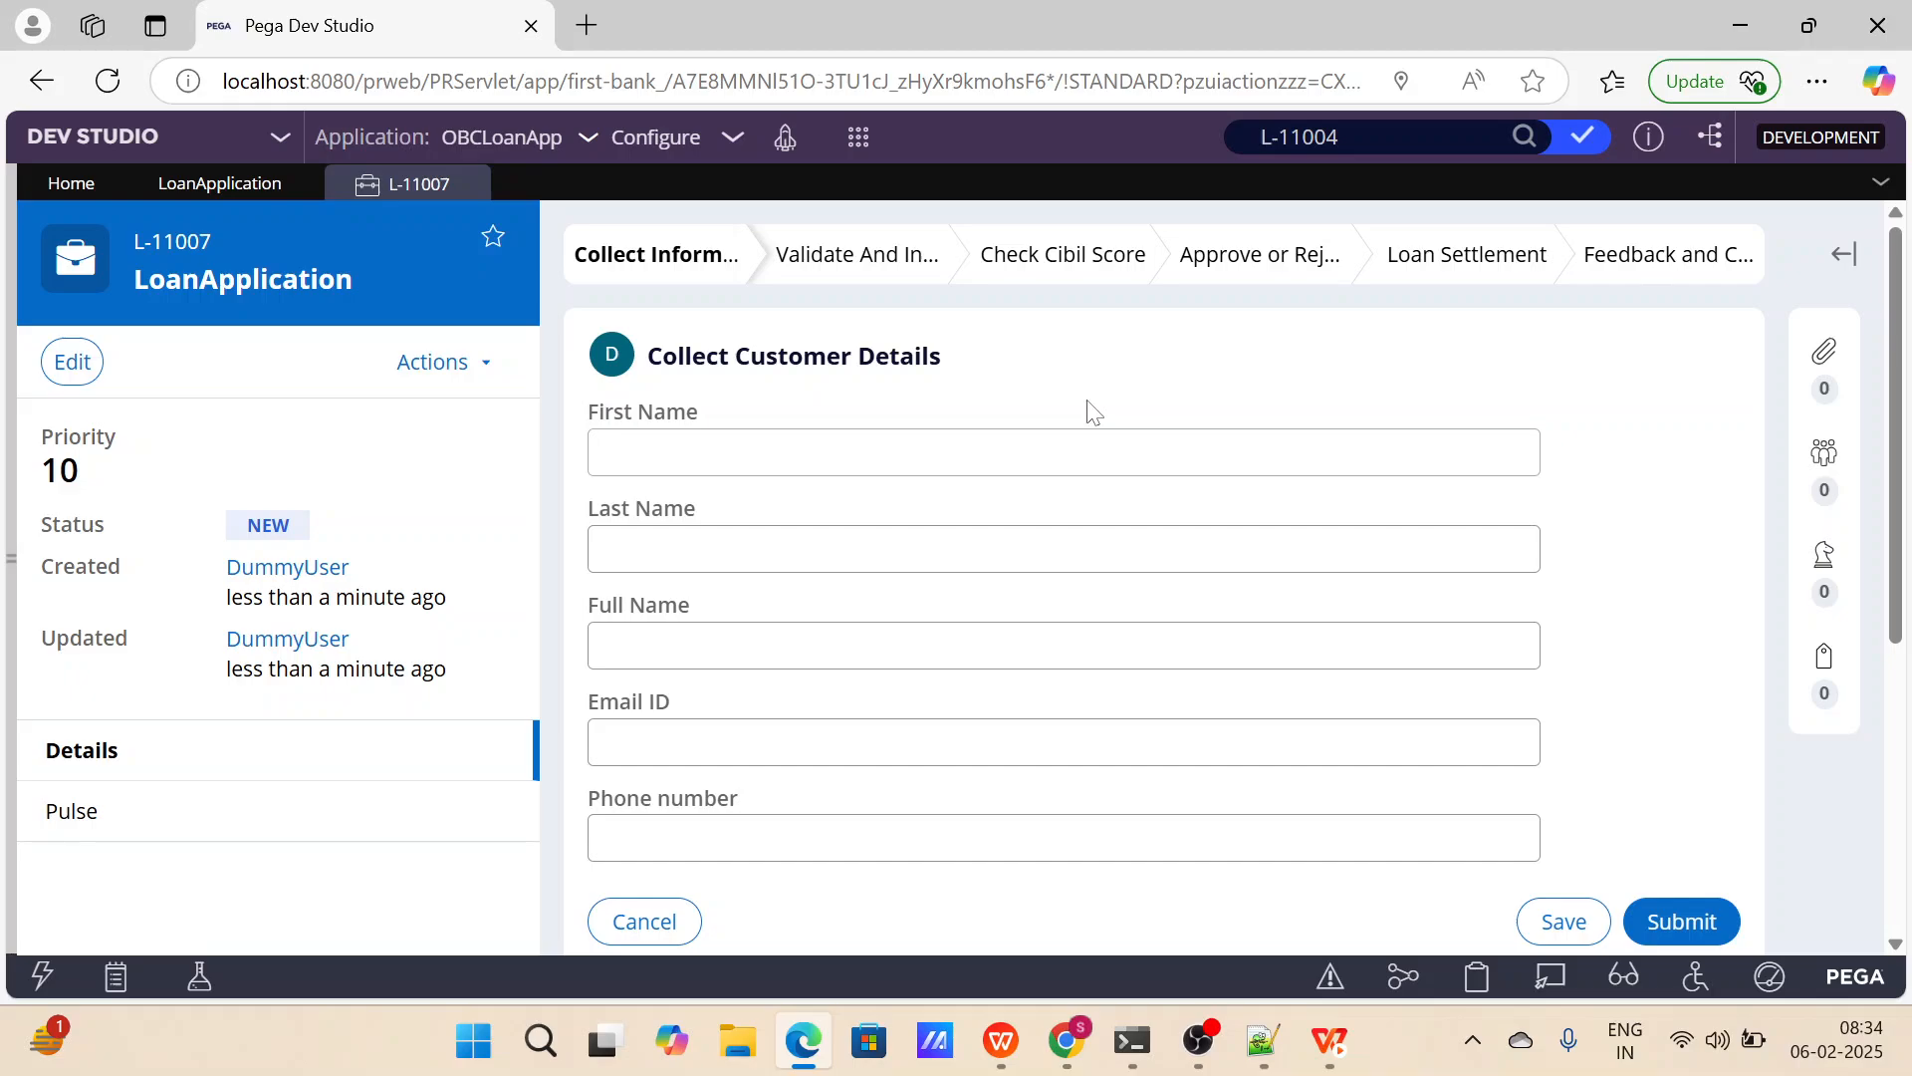
Go through the Collect Customer Details fields of the test case and submit the form with all fields blank.
click(1093, 453)
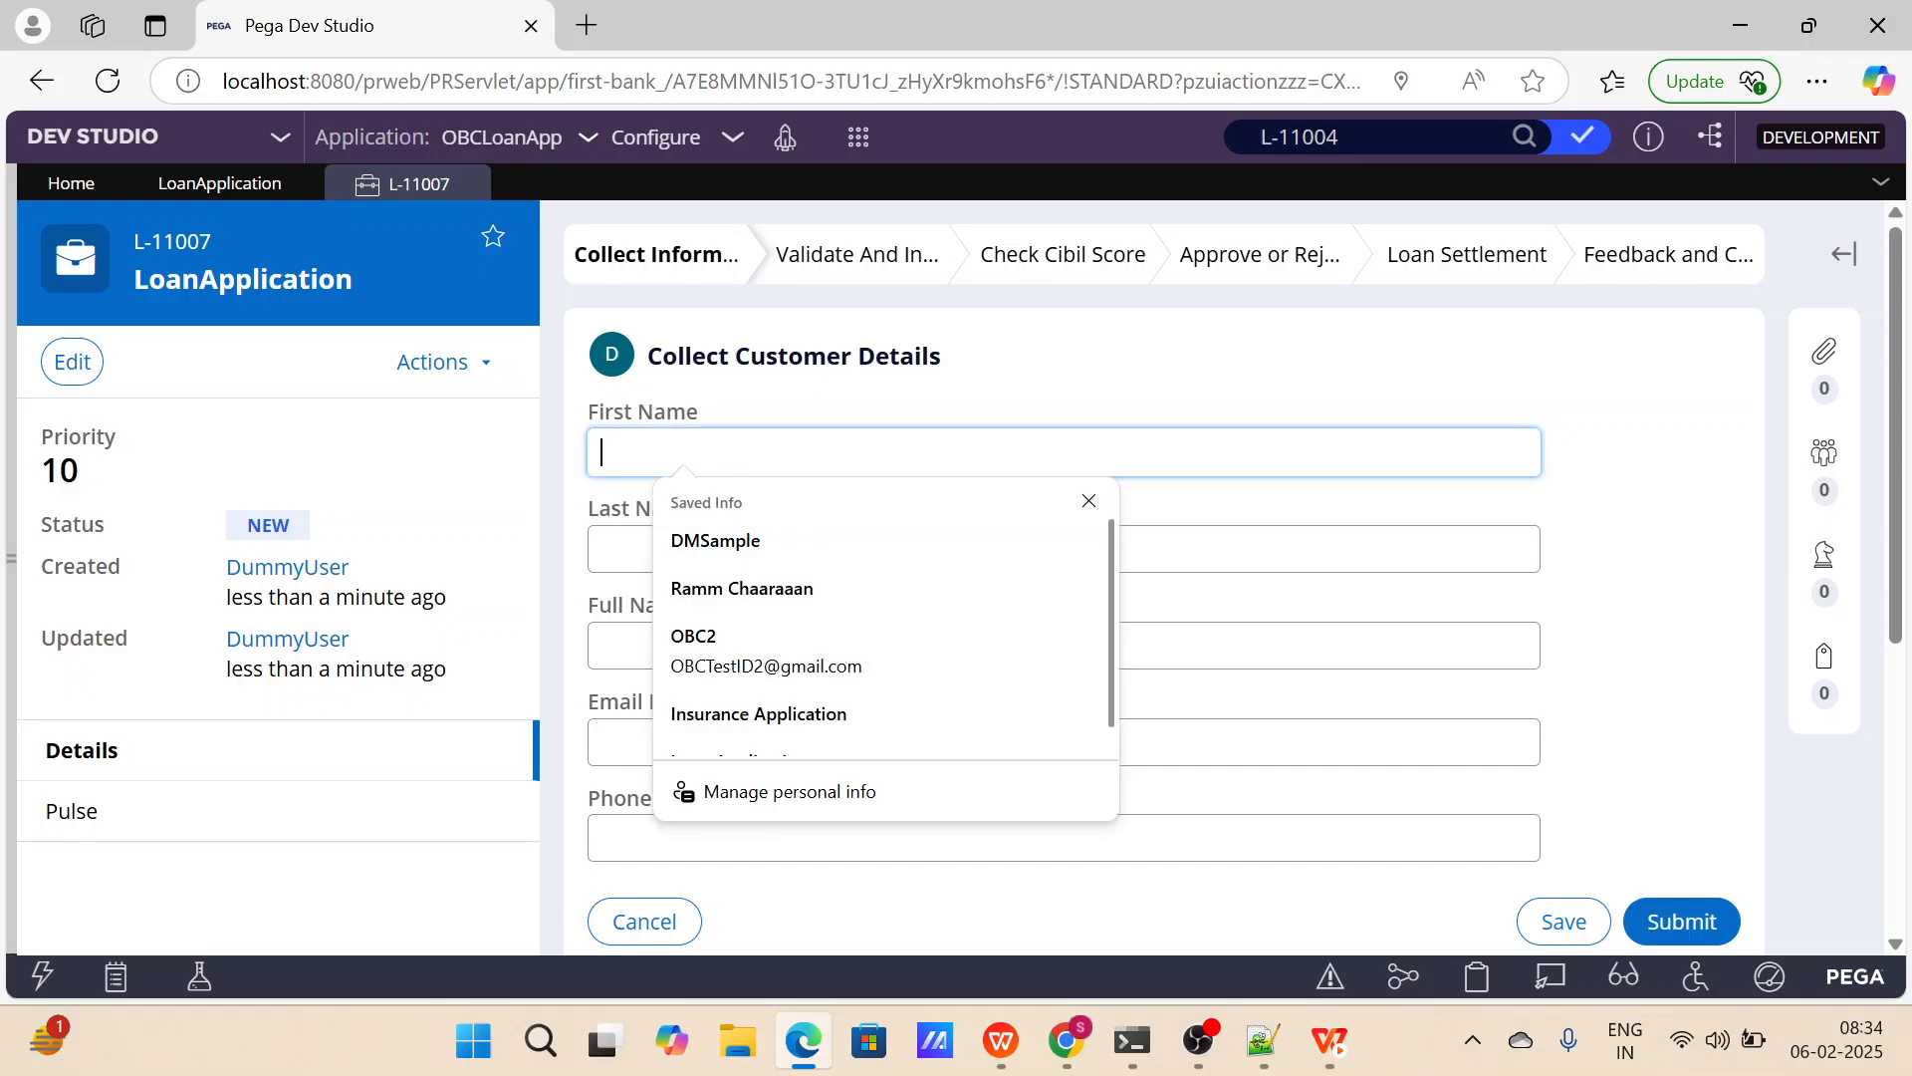
click(1145, 549)
scroll(1164, 578, down, 1)
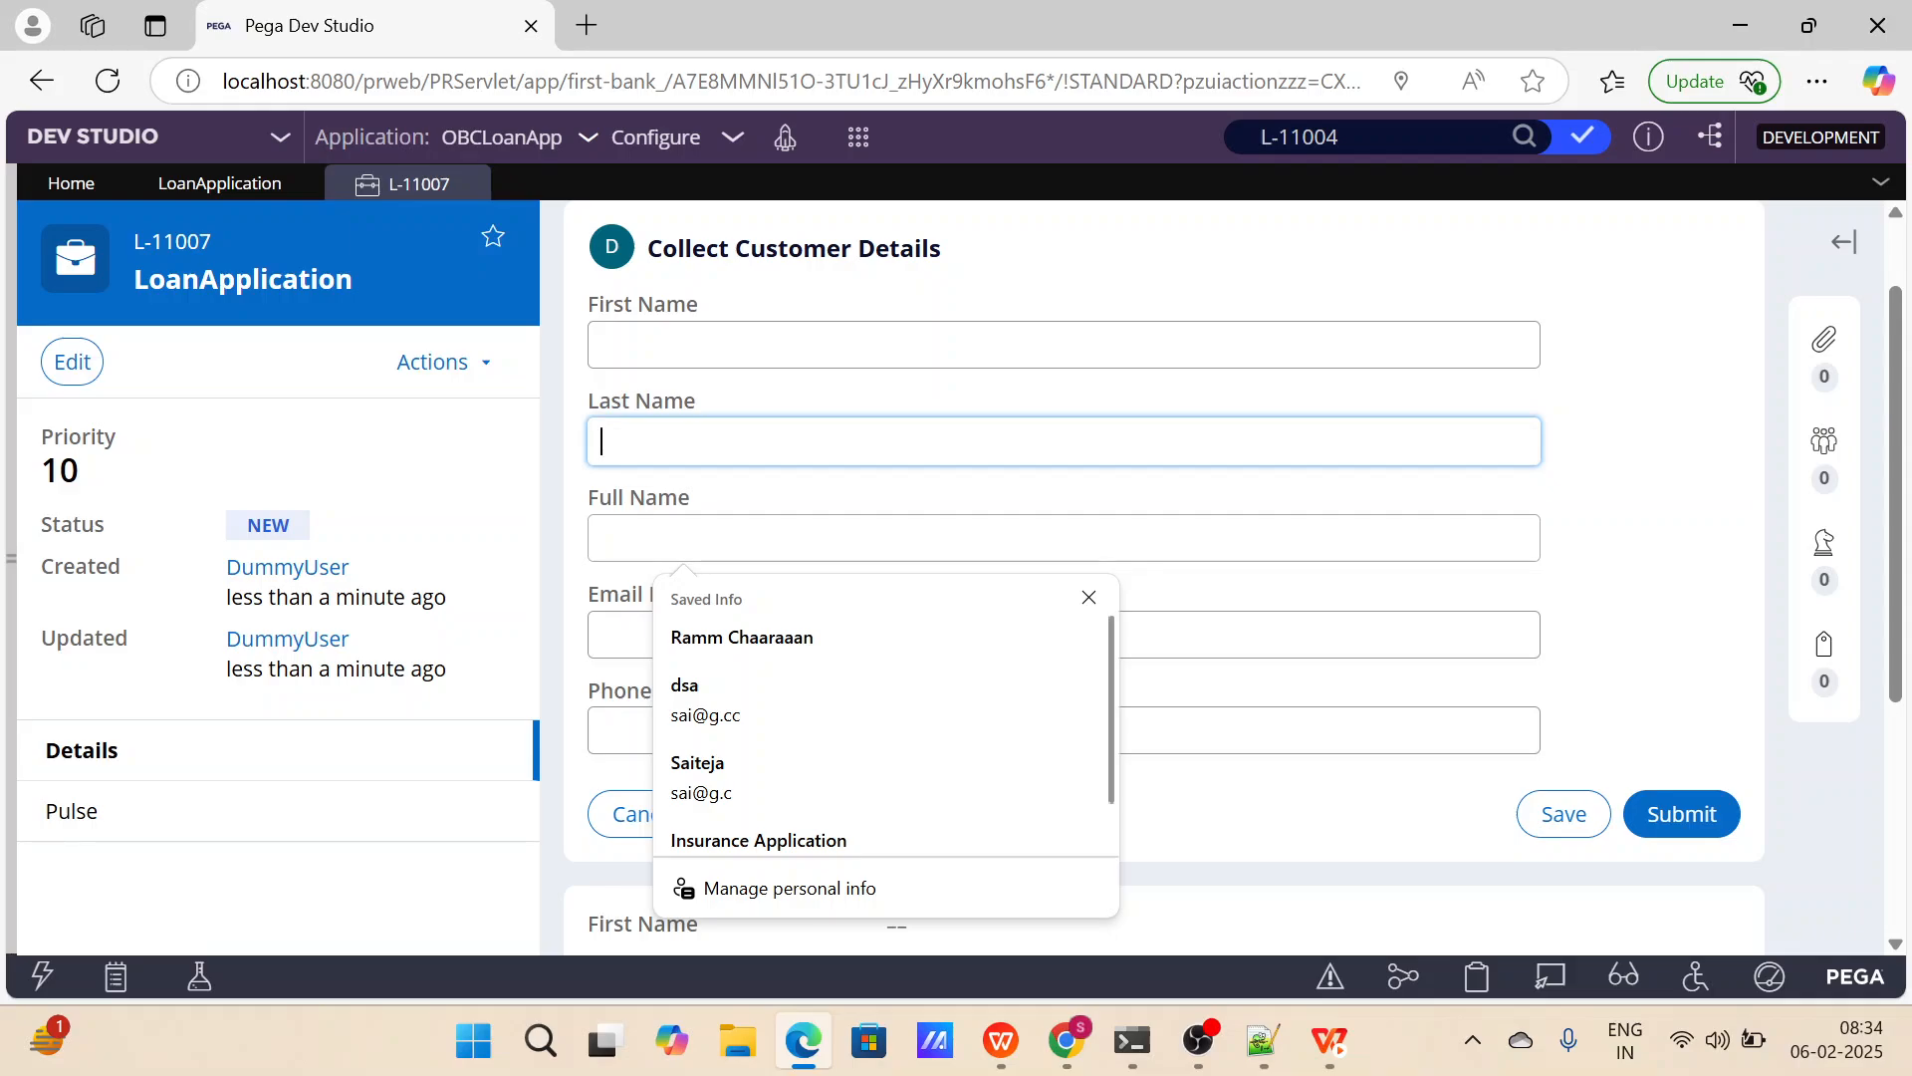
scroll(1156, 558, down, 1)
click(1145, 549)
key(Tab)
scroll(1305, 534, up, 2)
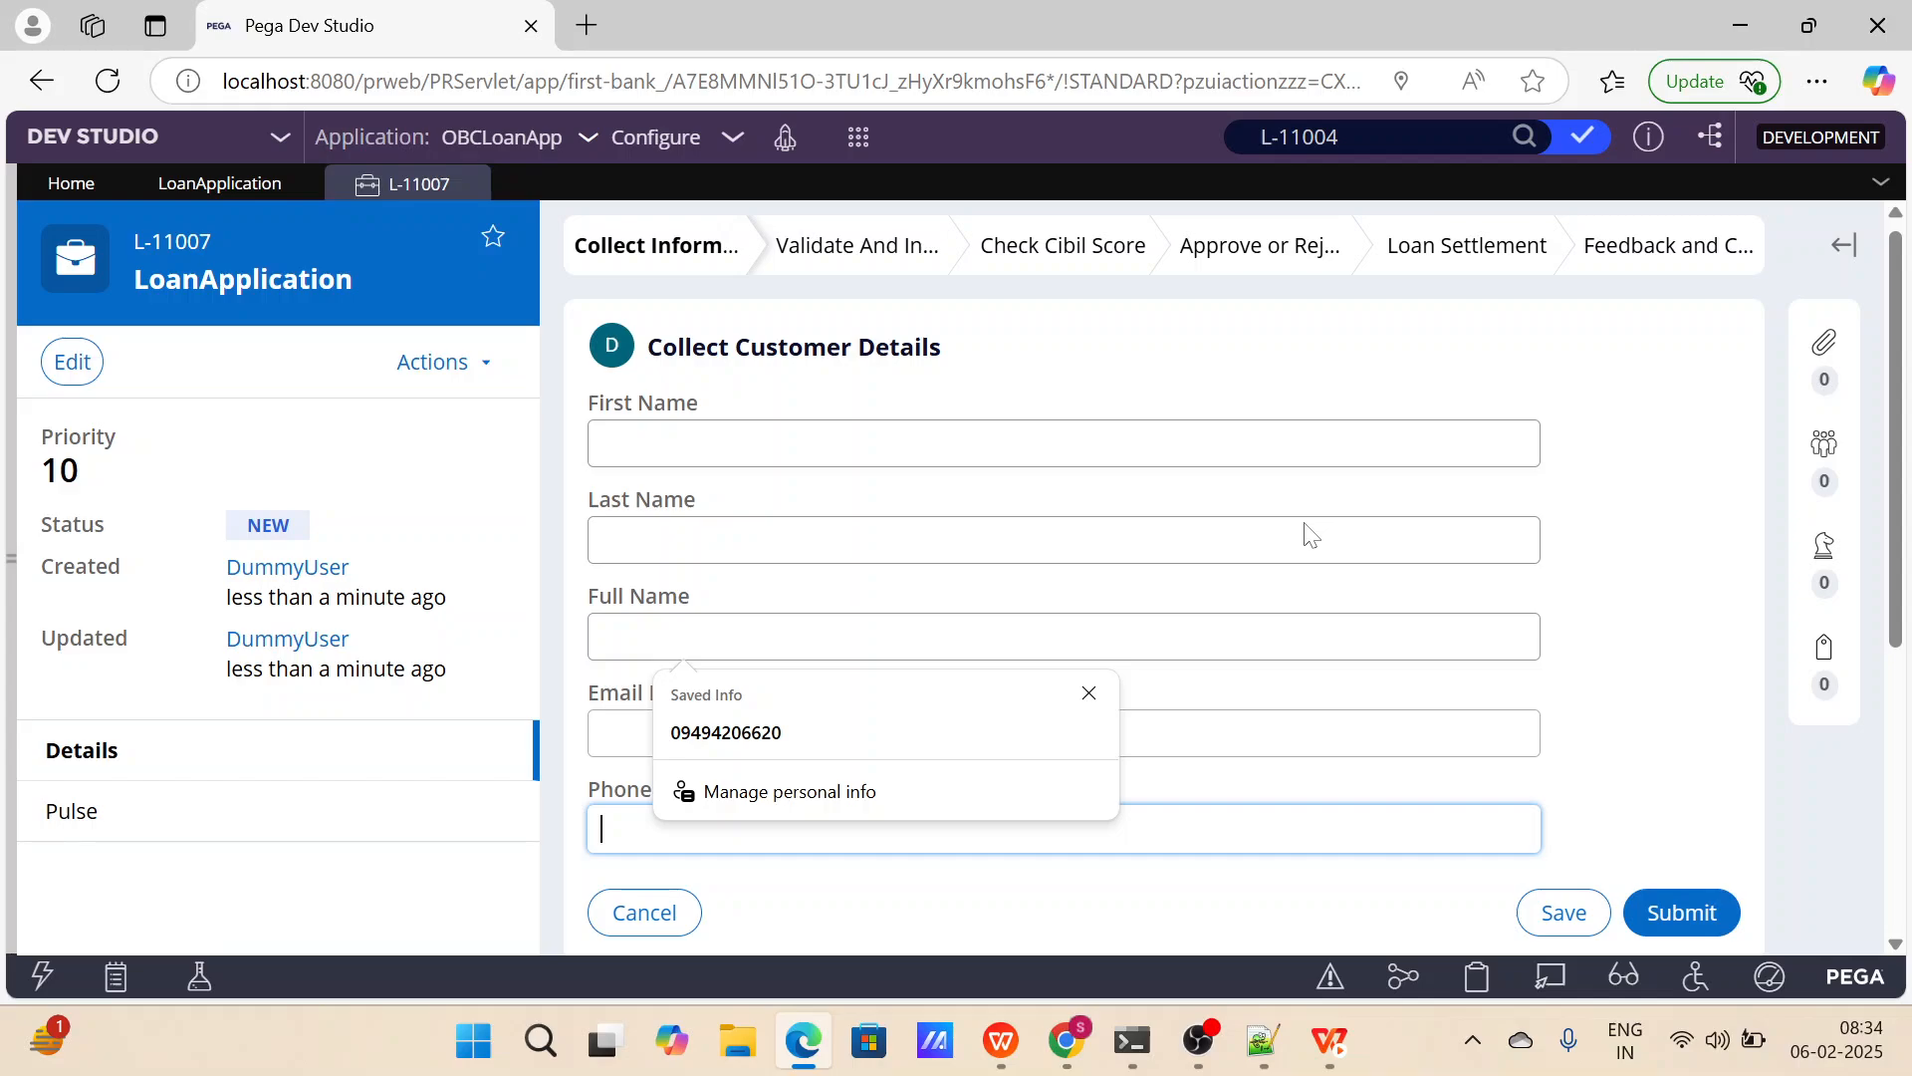
scroll(1310, 534, down, 2)
click(1662, 742)
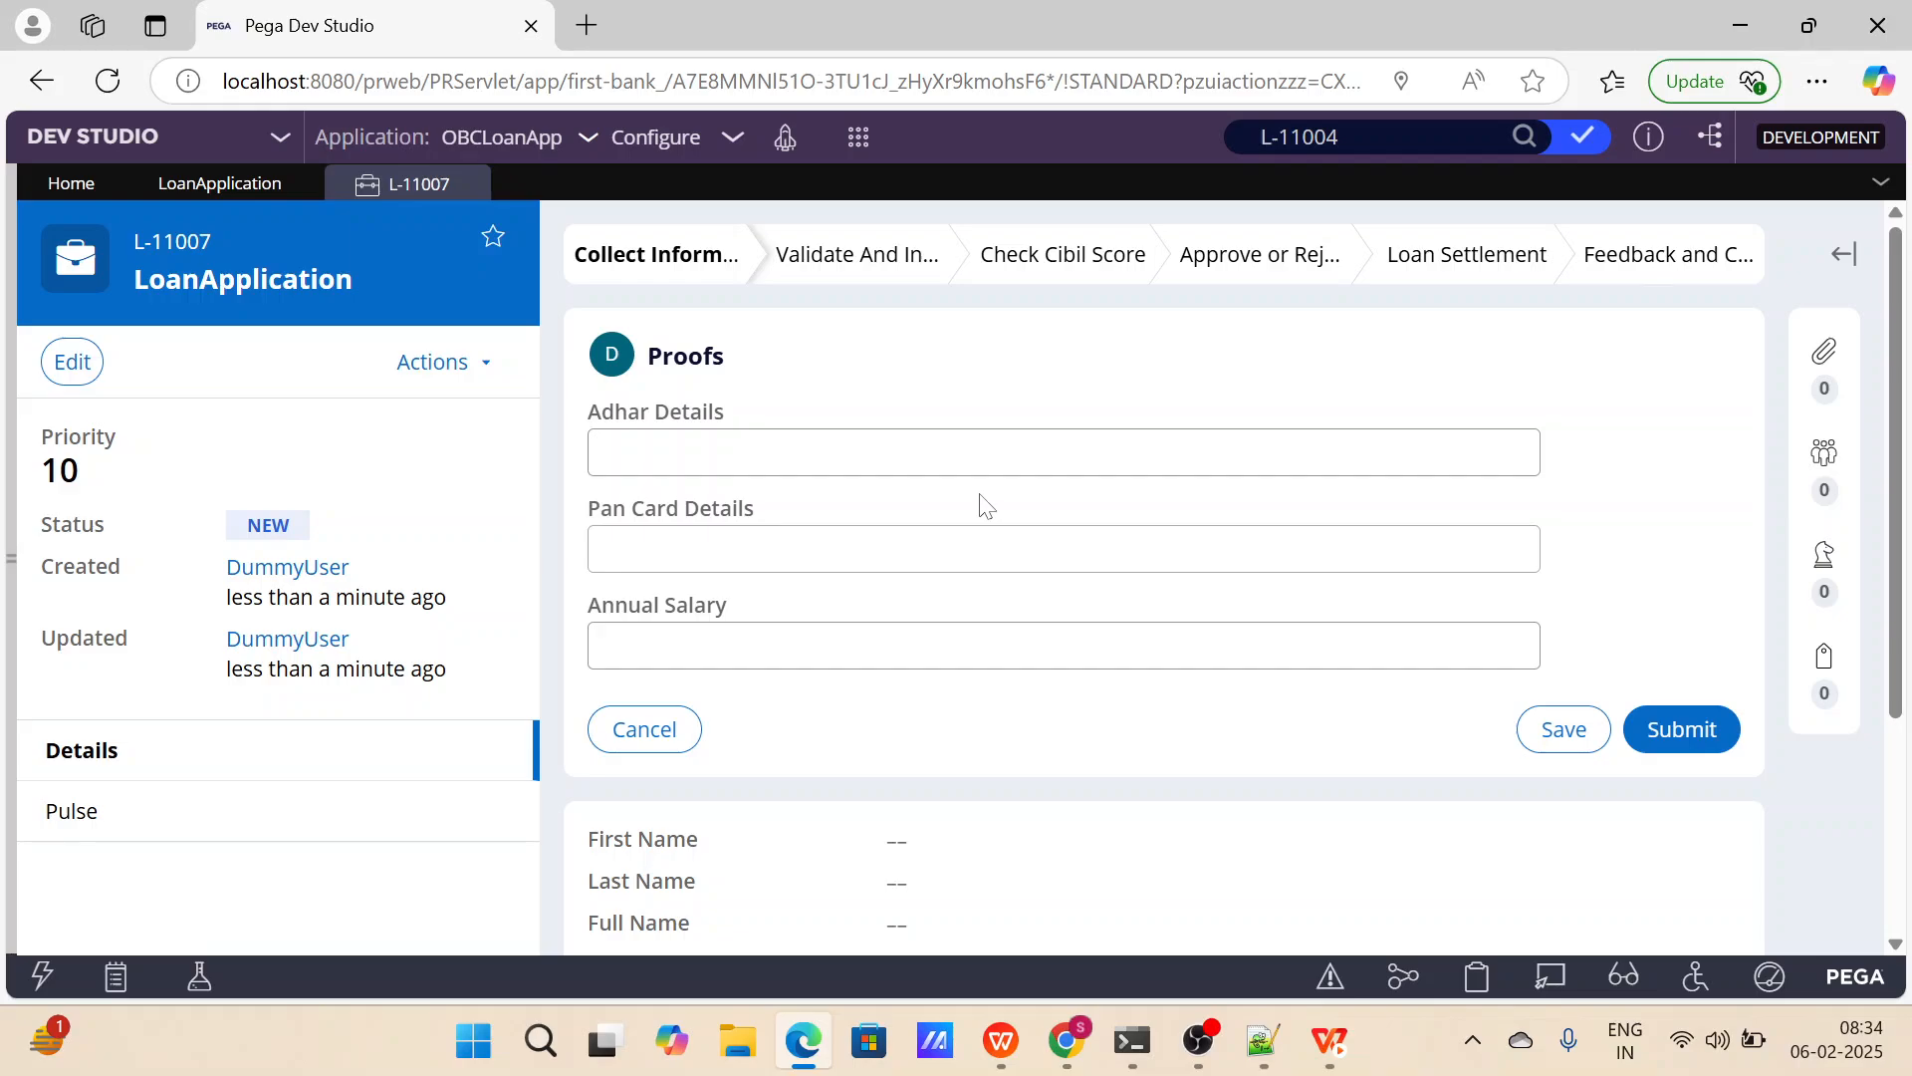
Examine the Proofs form's fields and the case's files and documents section, and collapse the utilities pane.
click(953, 533)
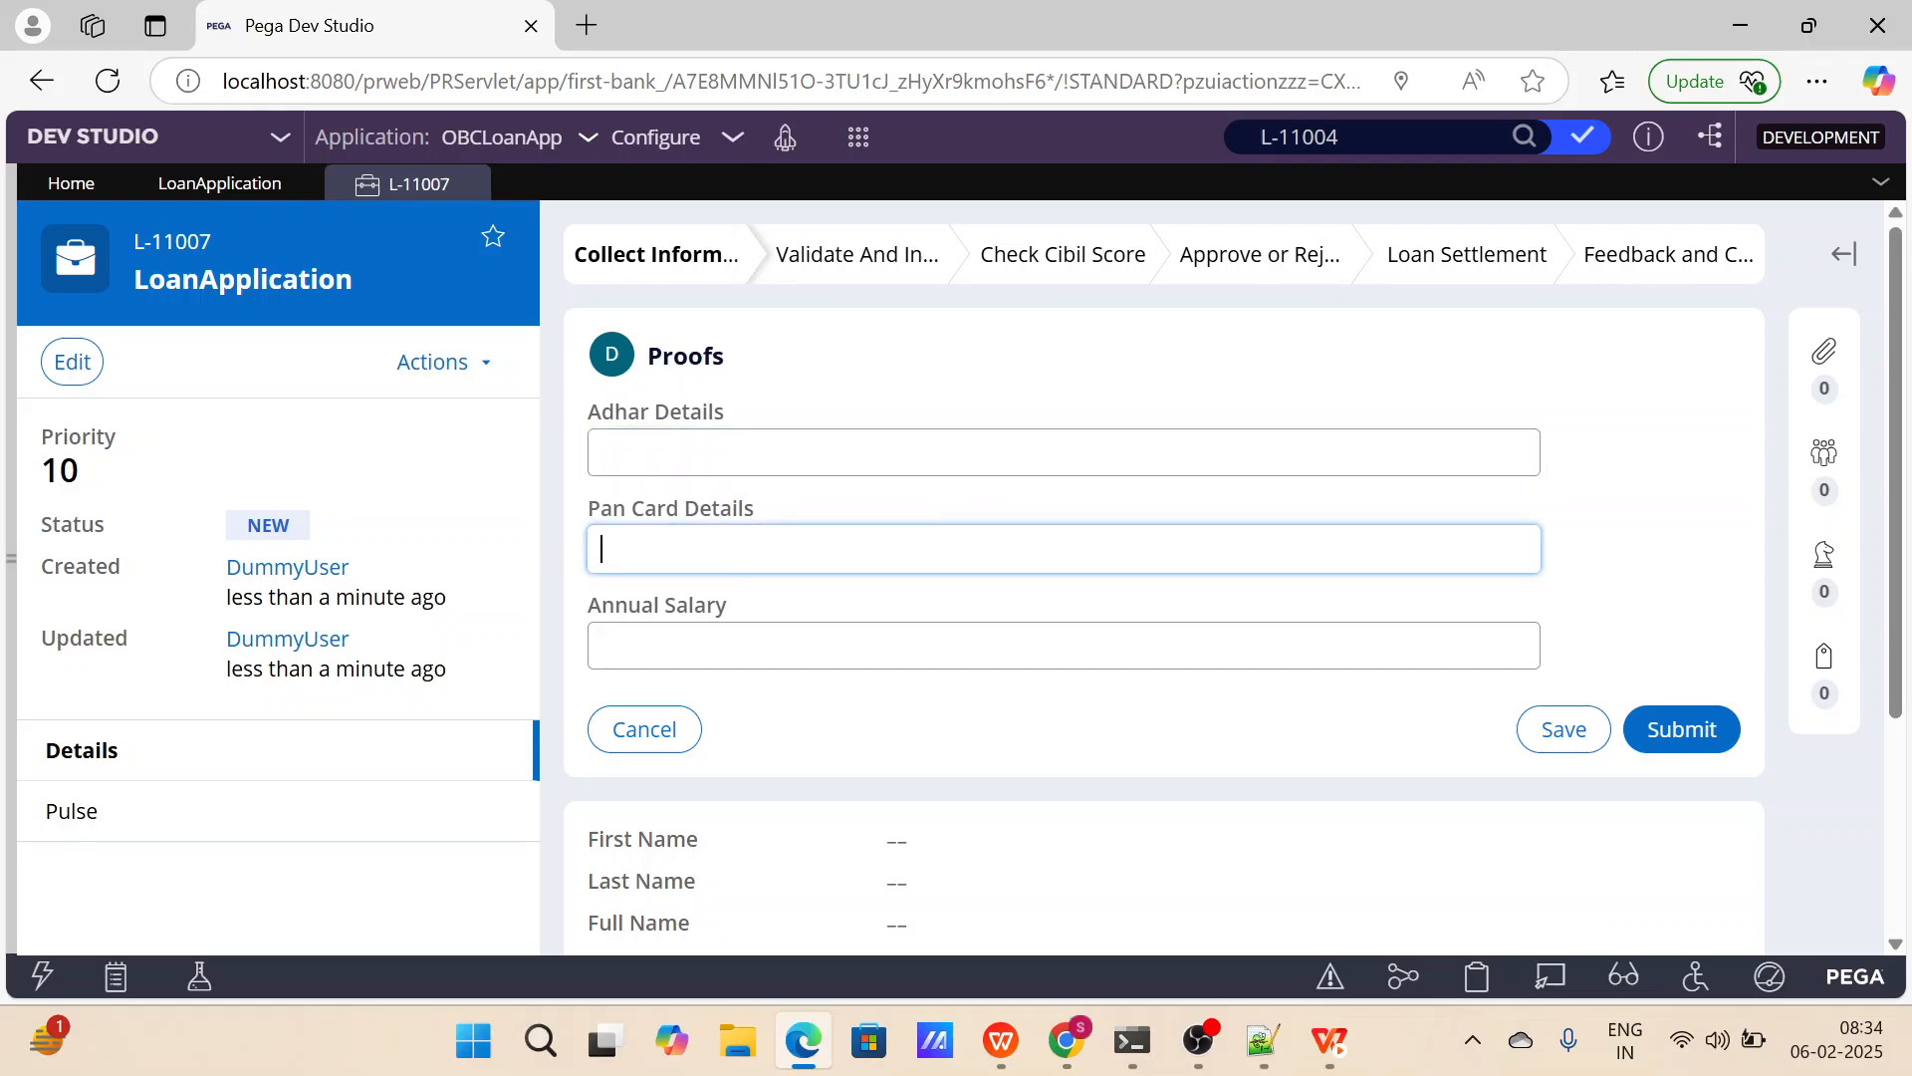
click(954, 643)
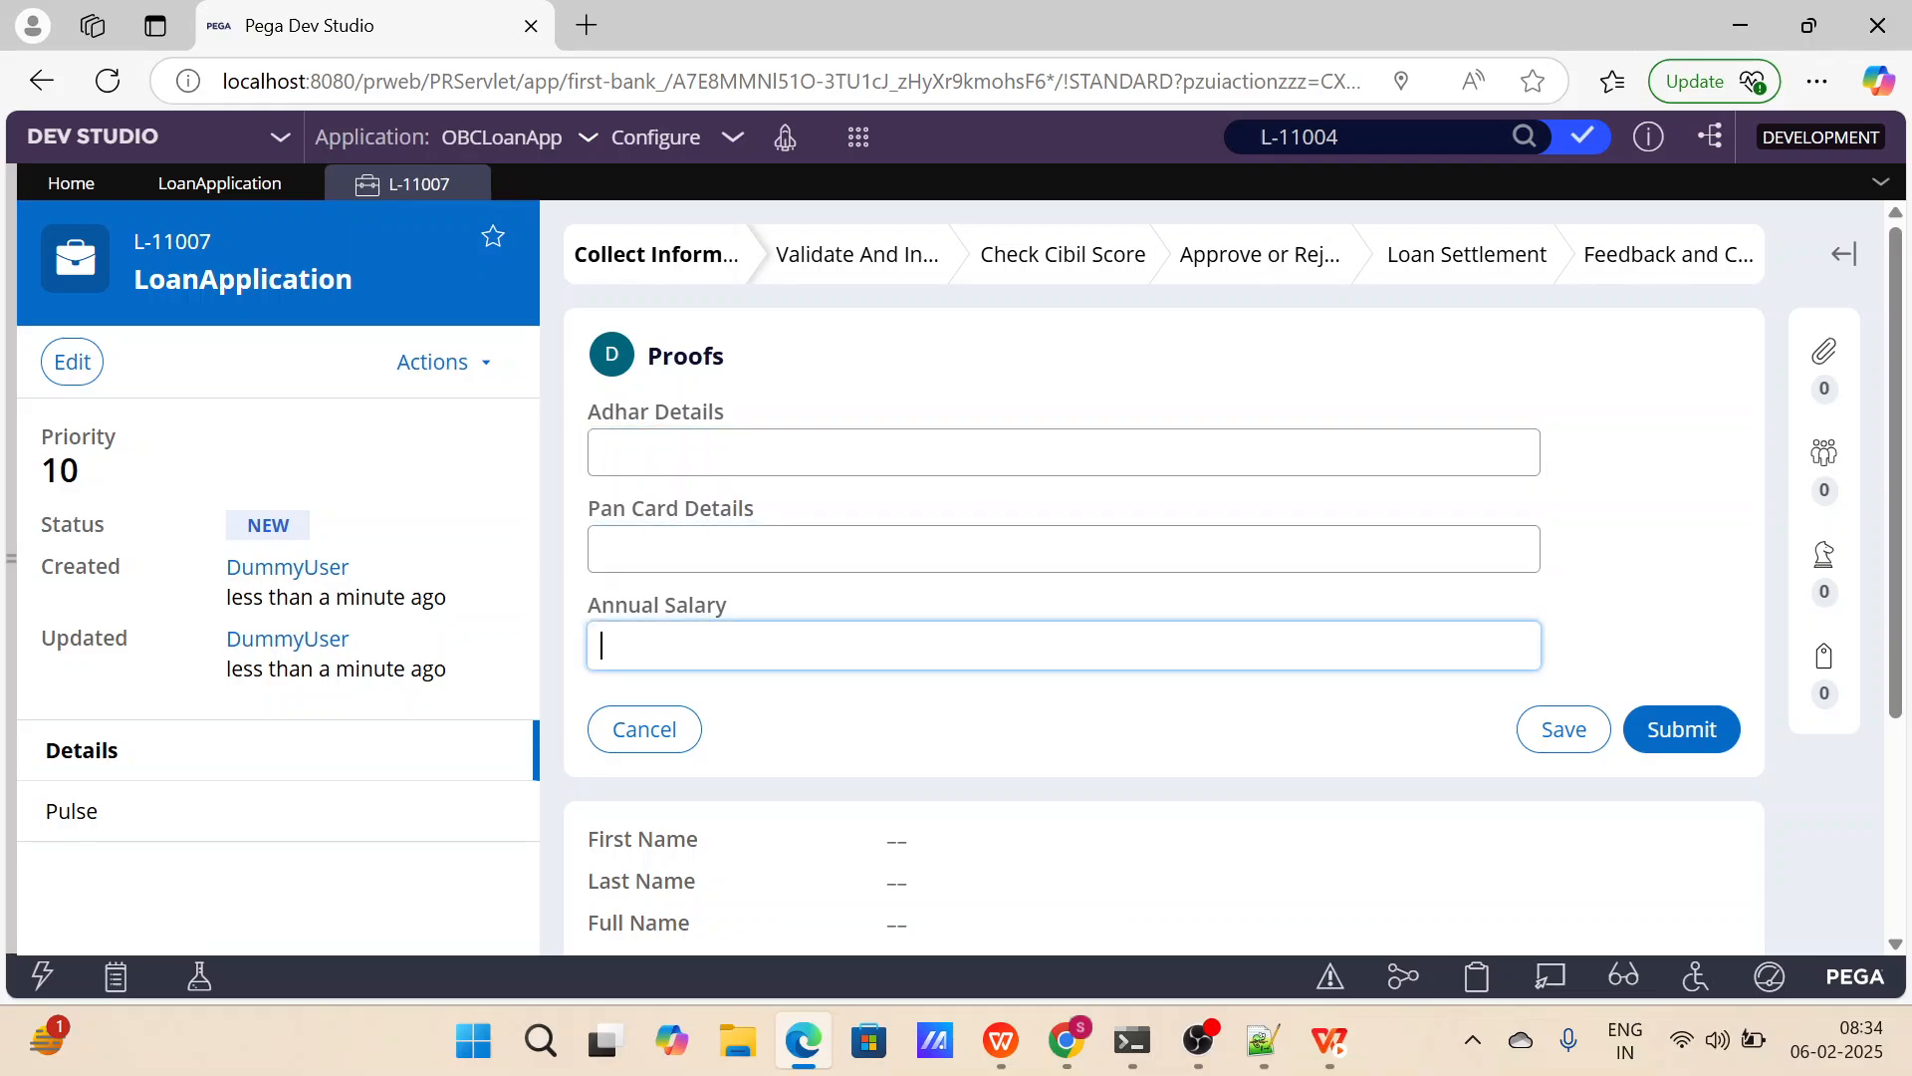
click(1828, 359)
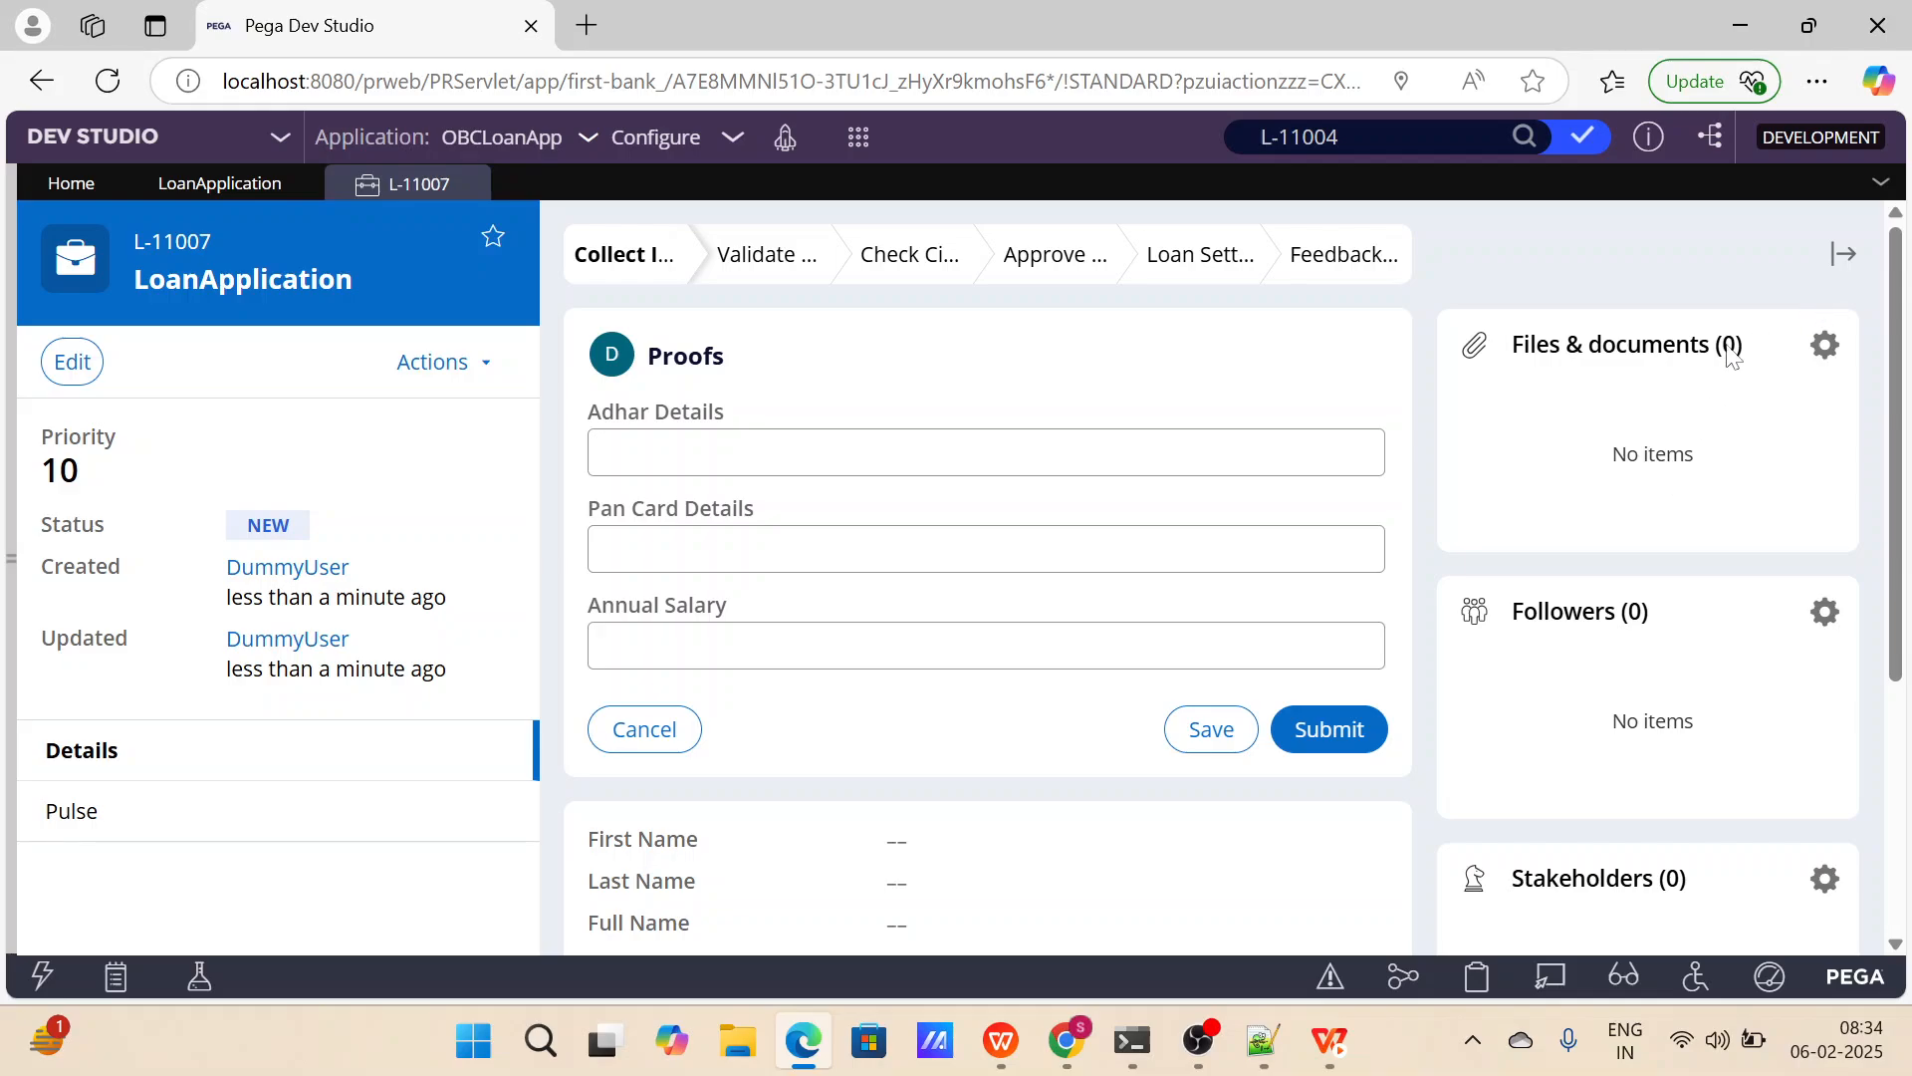
click(1351, 420)
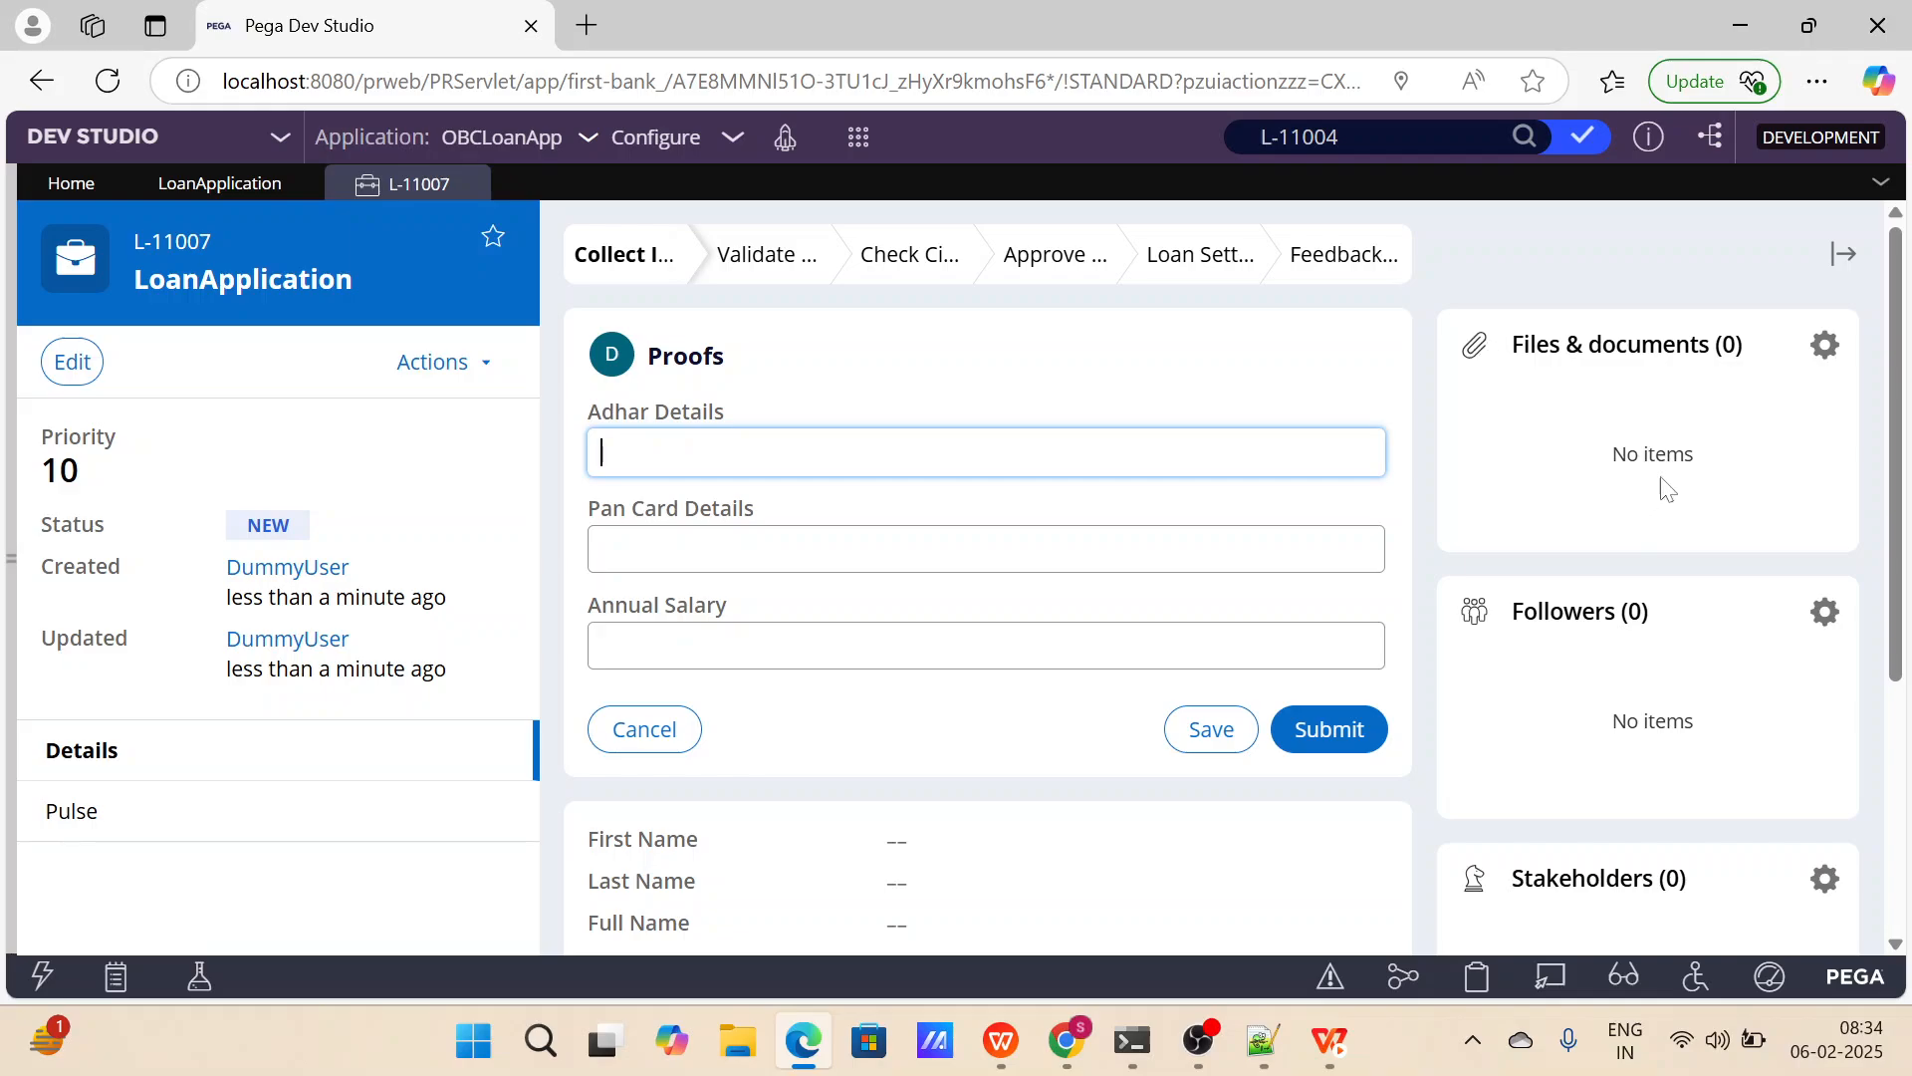
click(1477, 344)
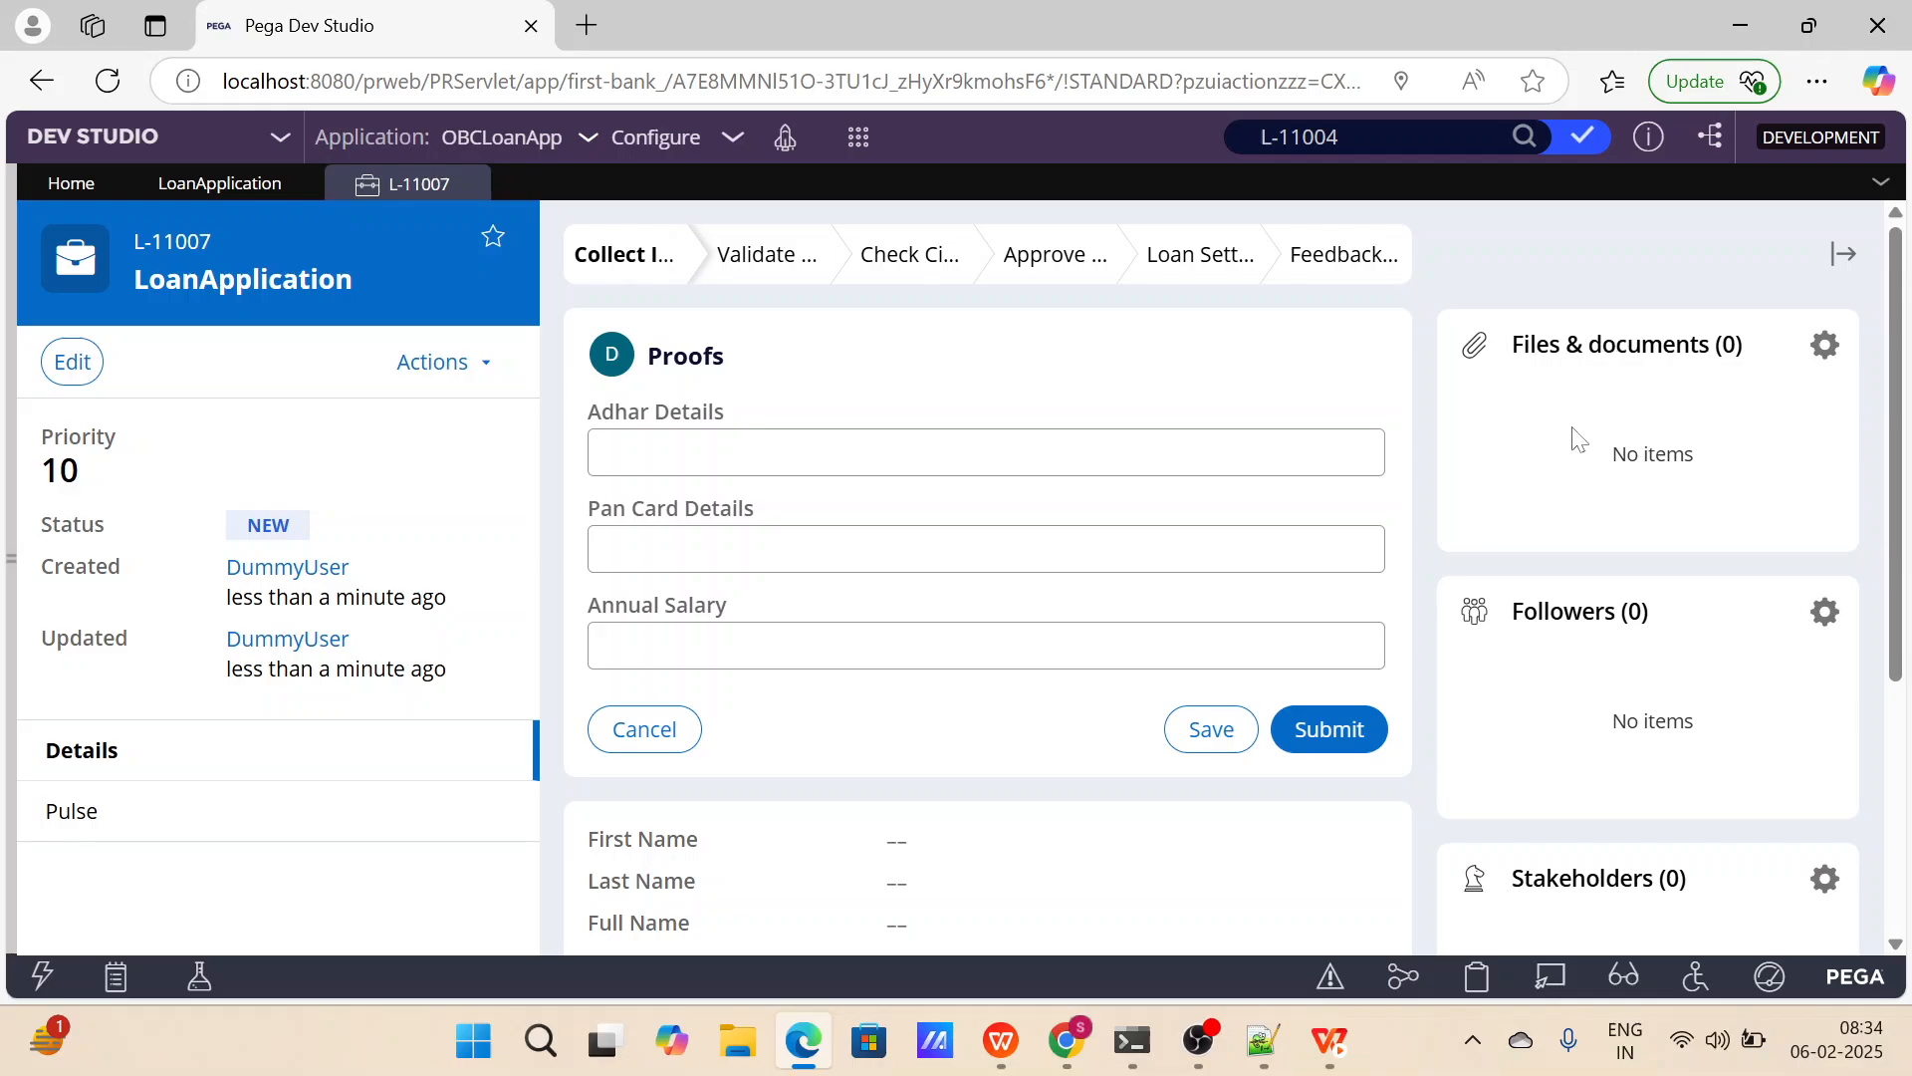
click(1843, 256)
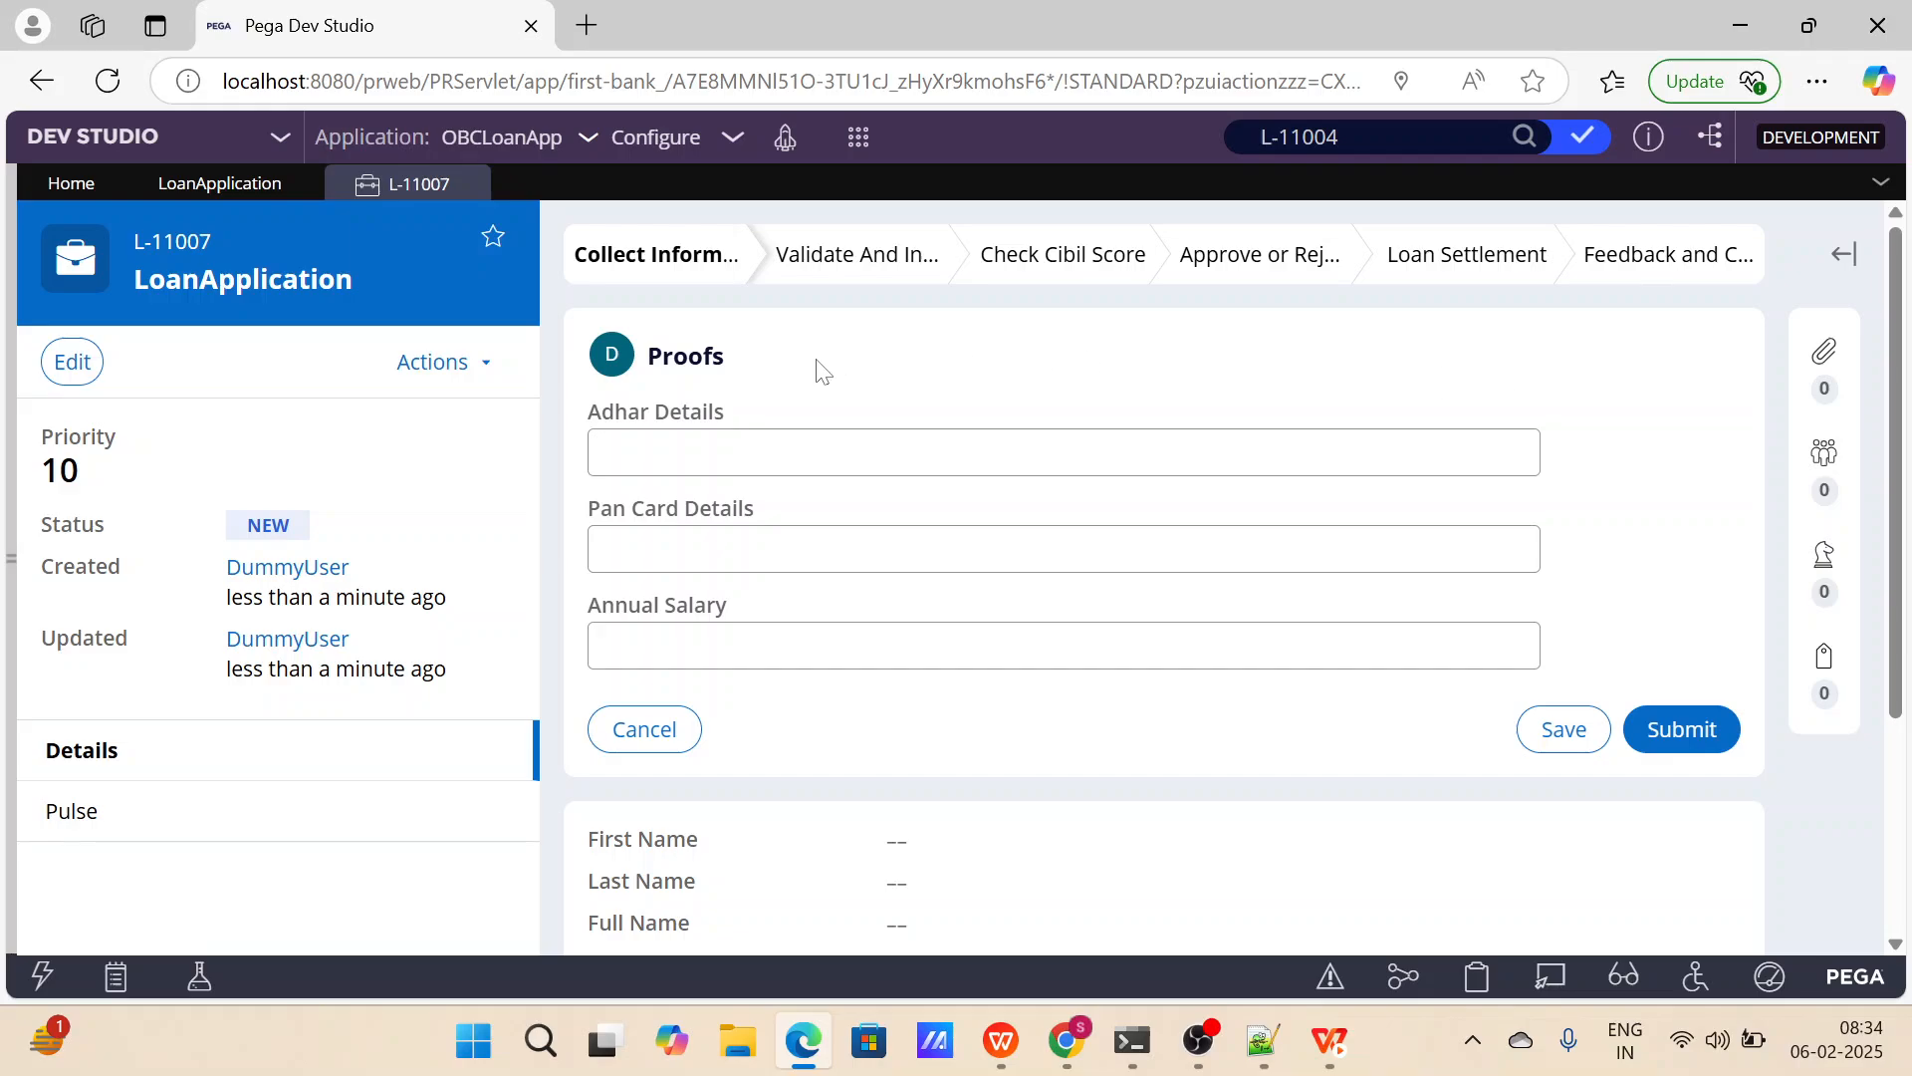
Go through the Adhar Details, Pan Card Details and Annual Salary fields and submit the Proofs form blank.
click(602, 452)
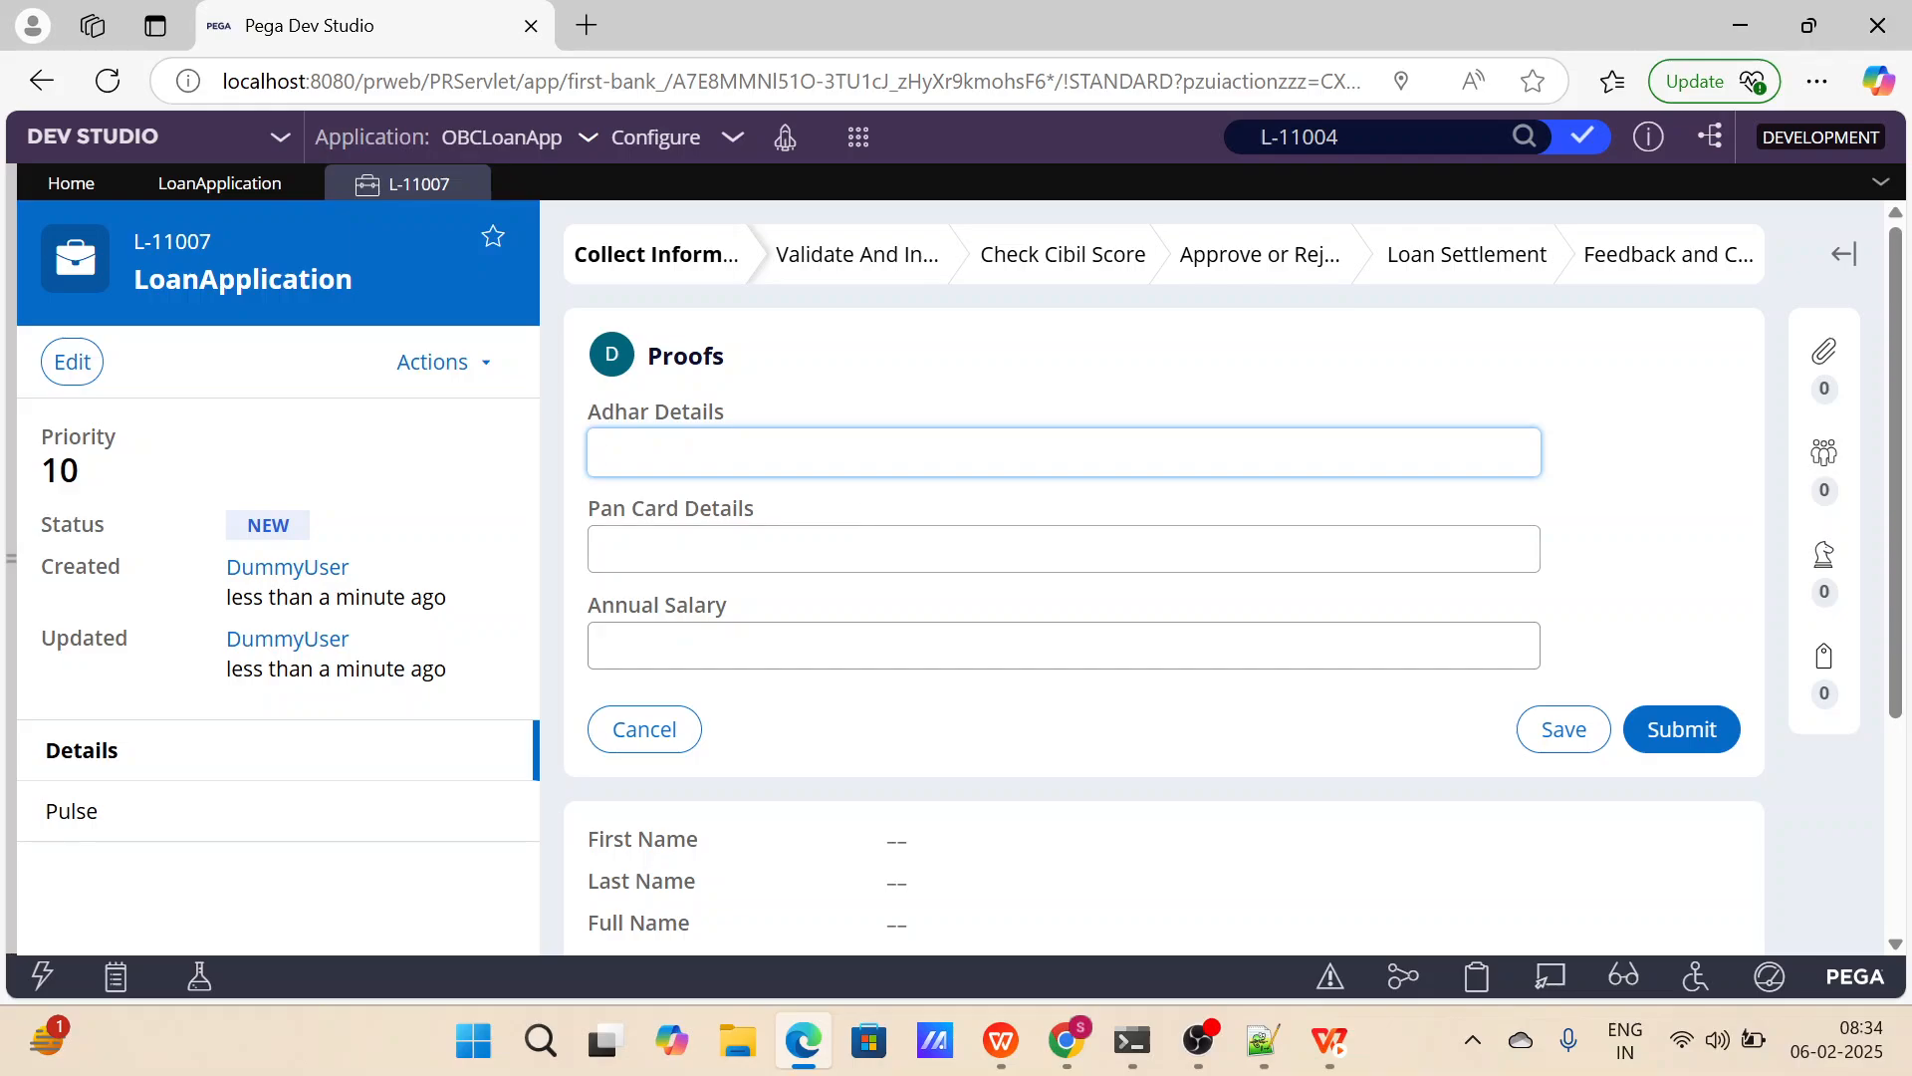
click(601, 549)
click(602, 646)
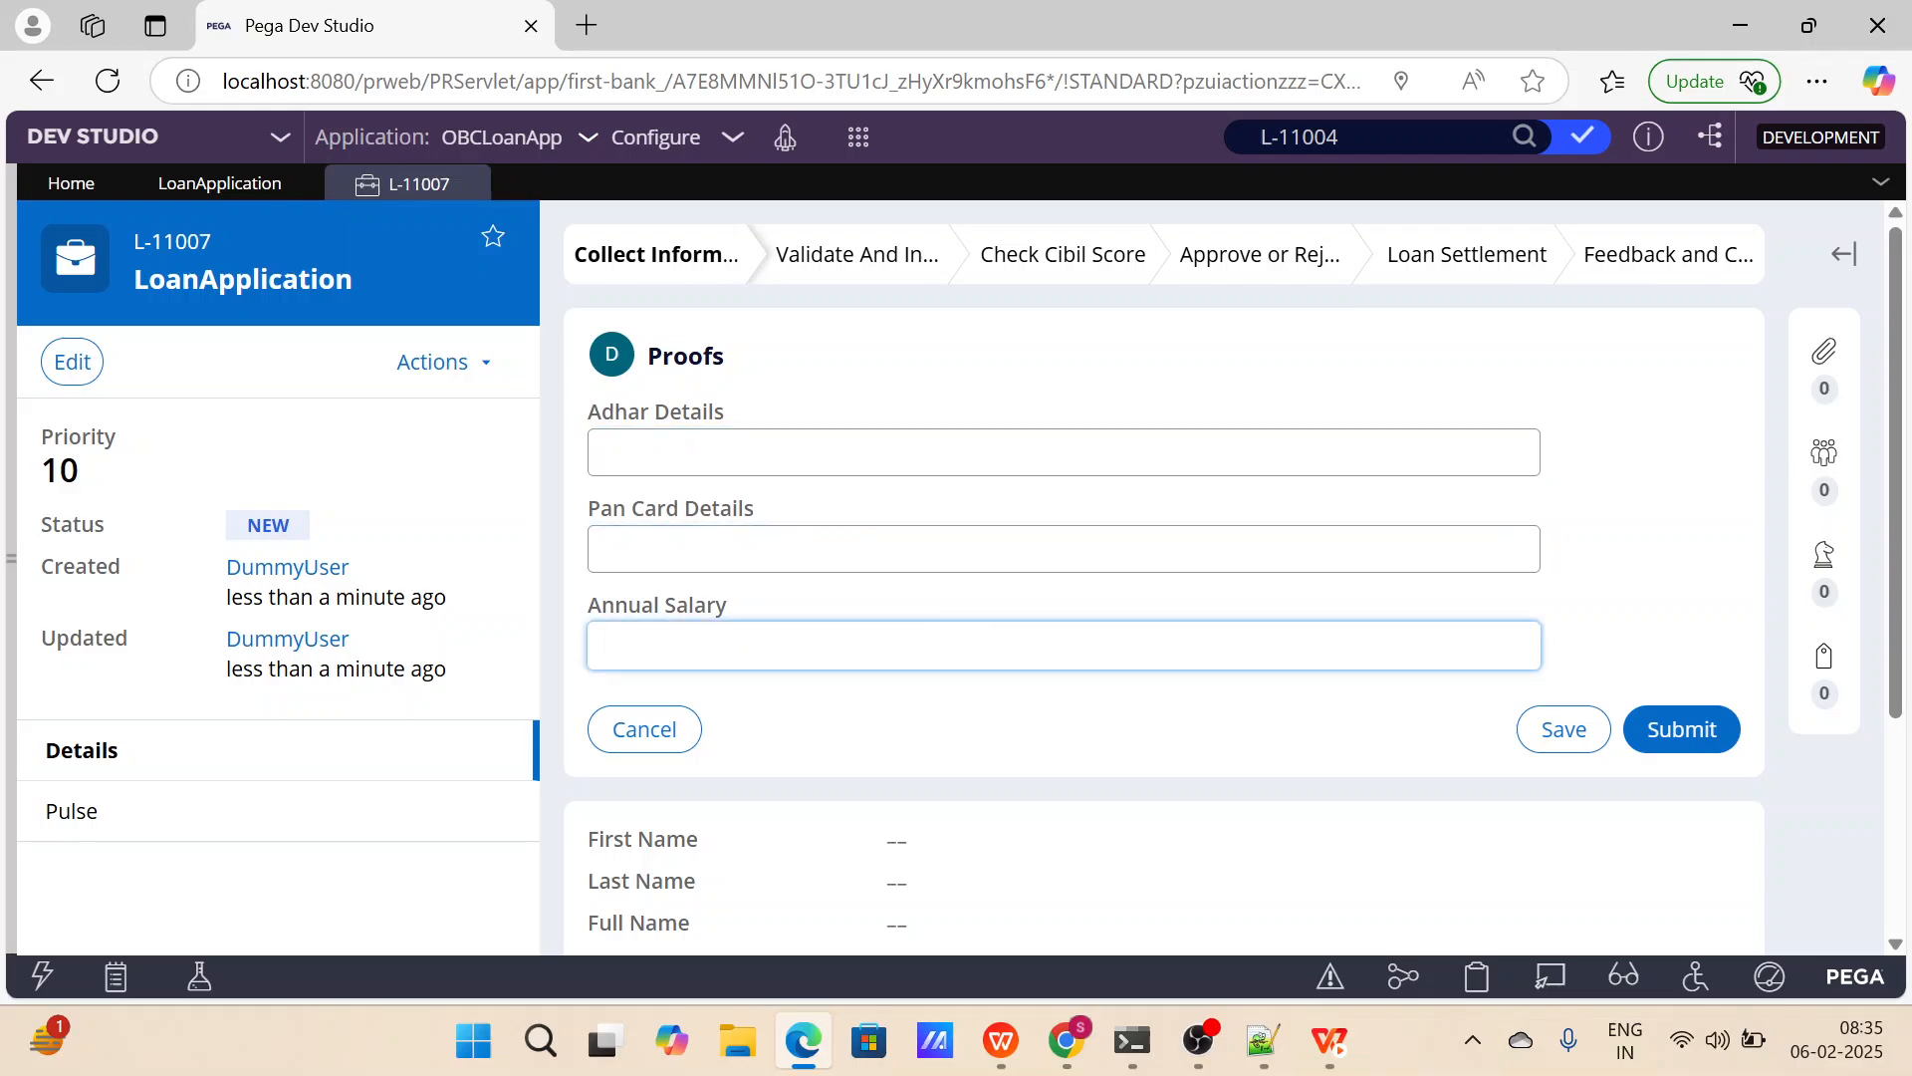
click(1683, 749)
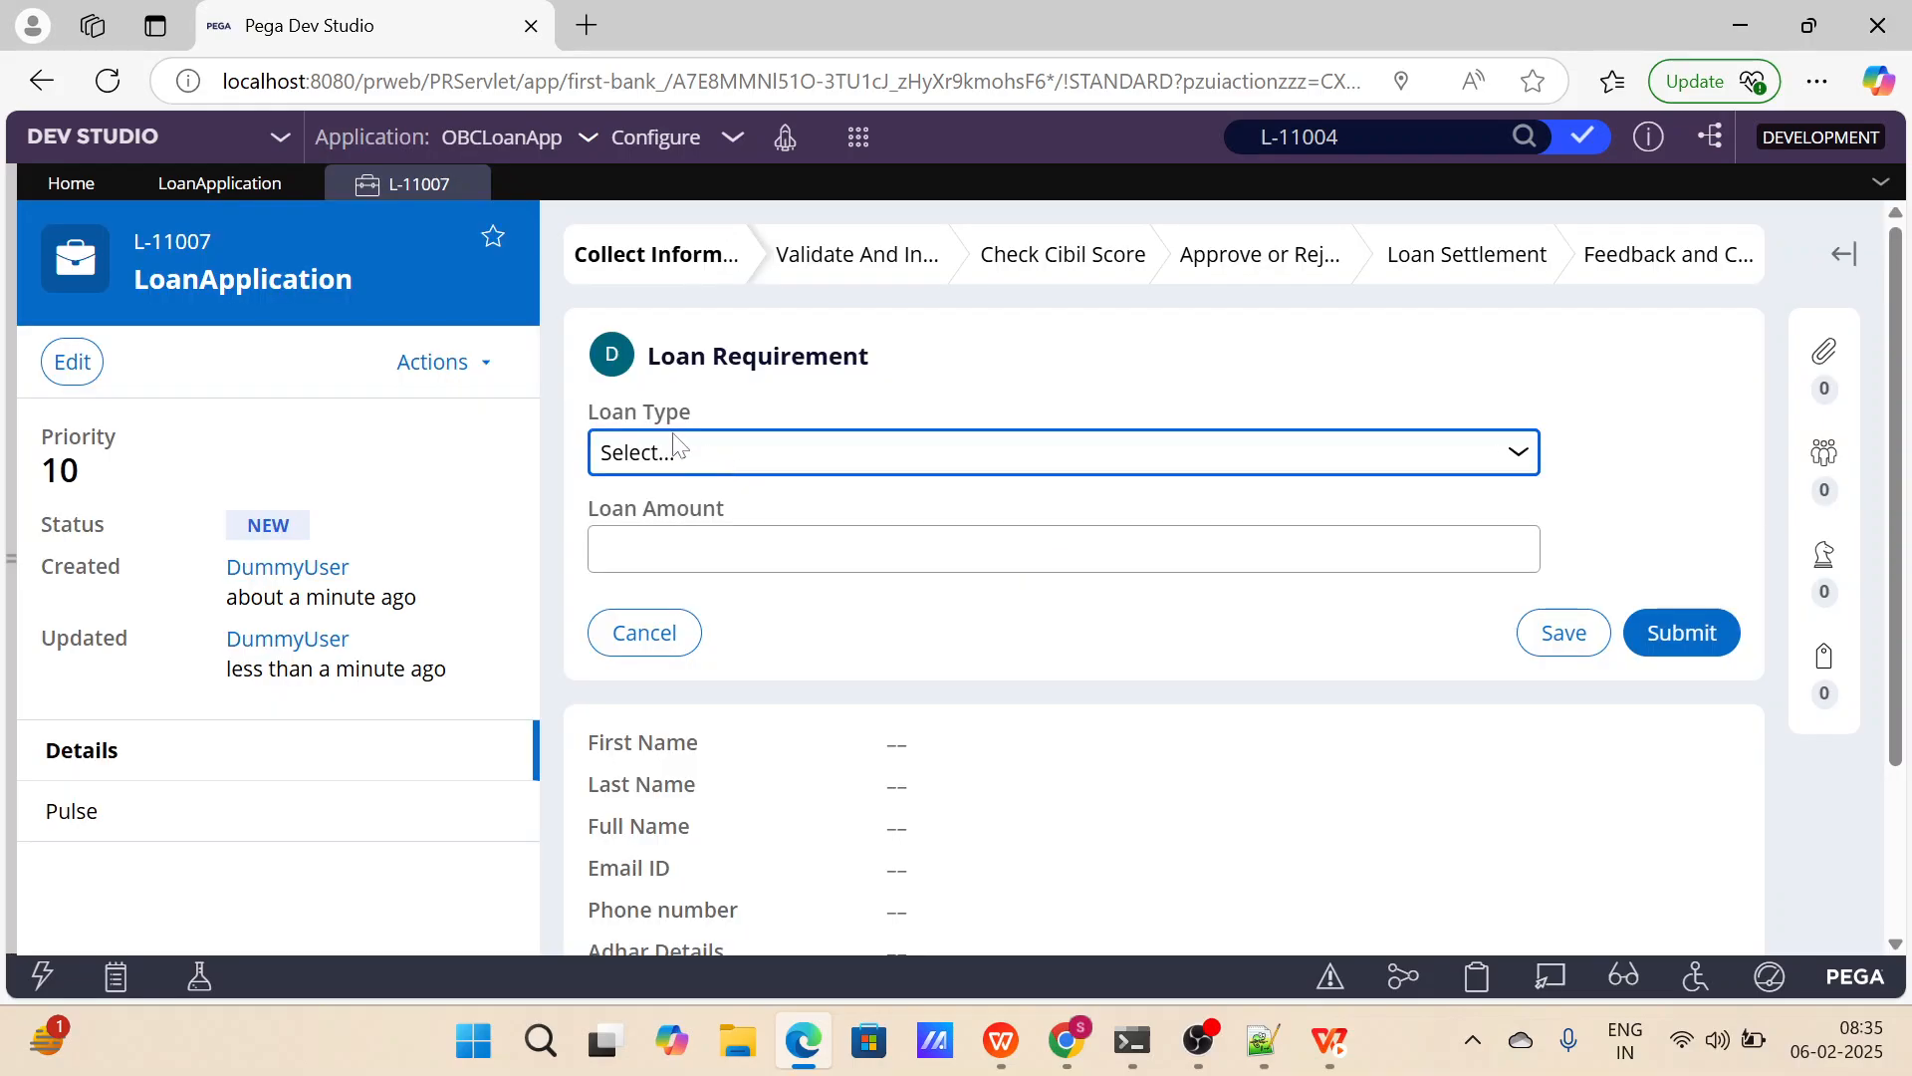
Check the Loan Type choices and the Loan Amount field on the Loan Requirement form.
click(825, 449)
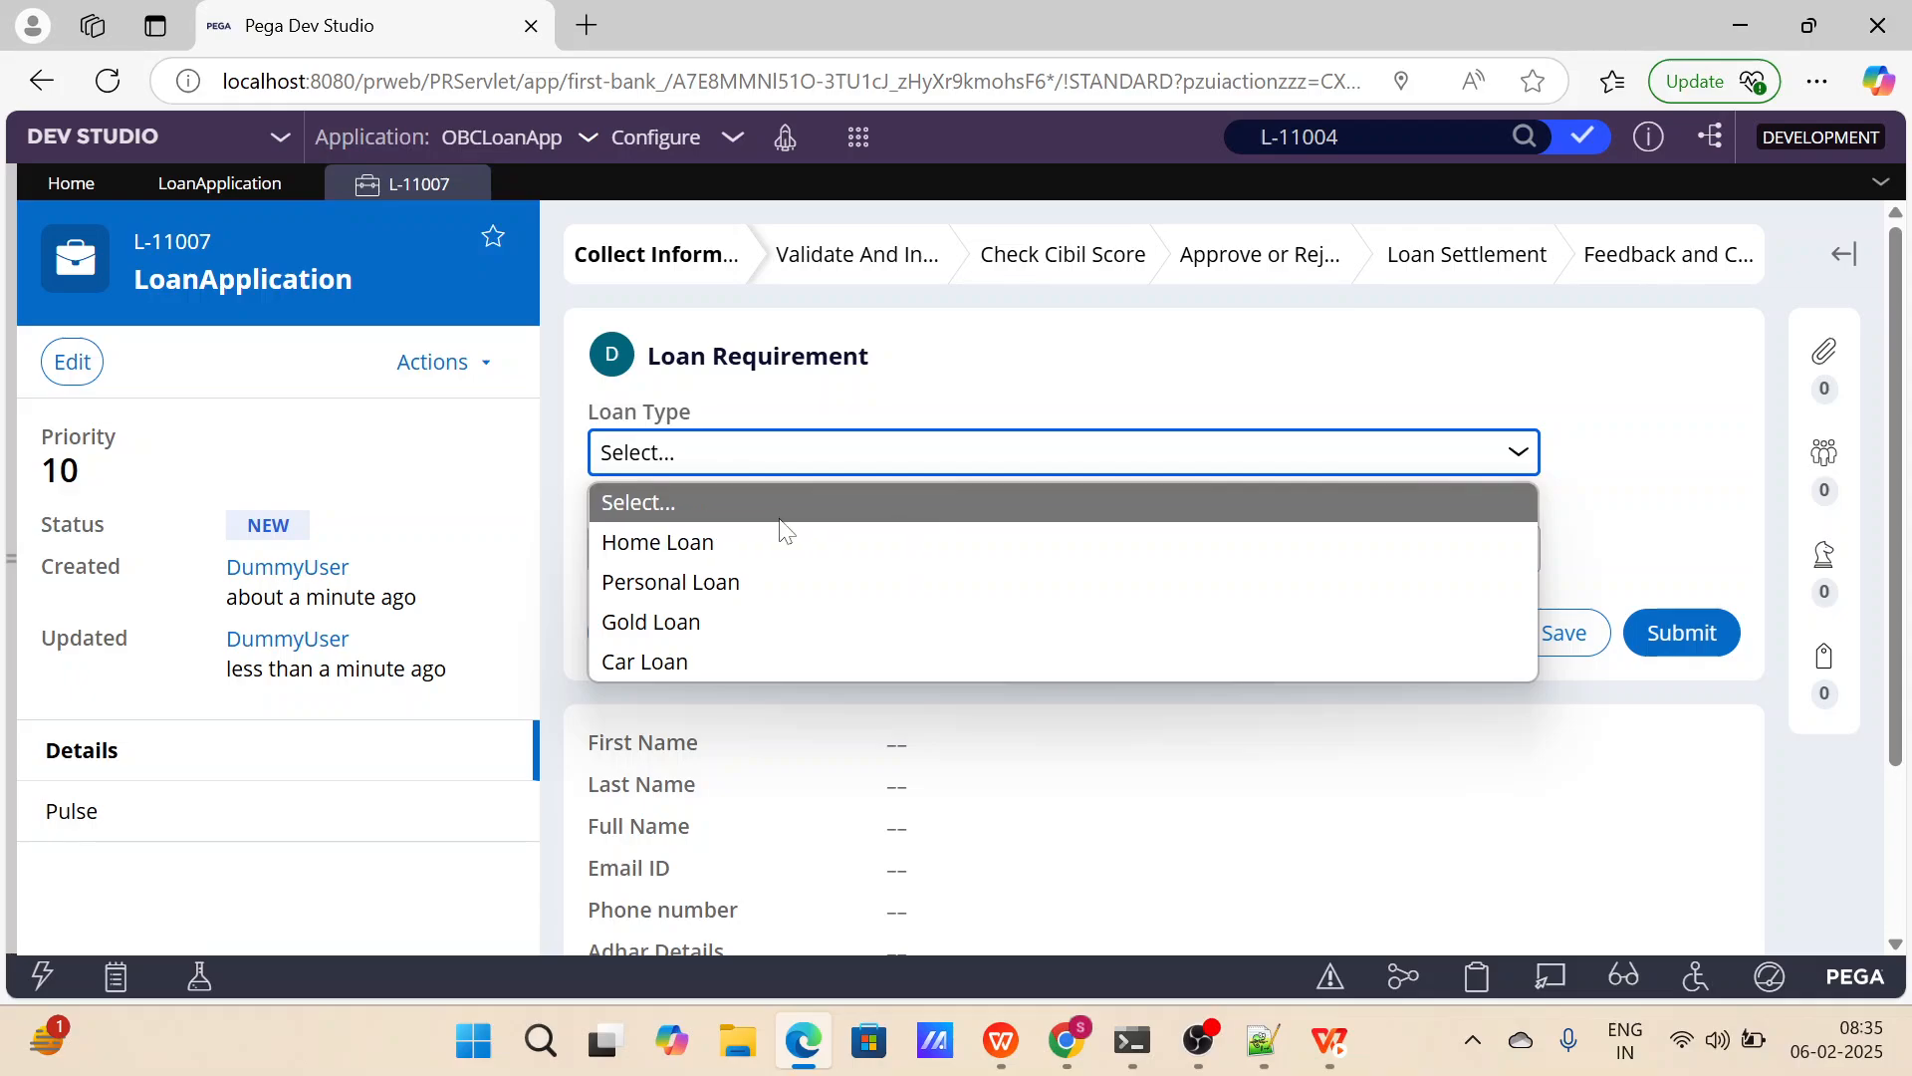
click(1025, 393)
click(847, 549)
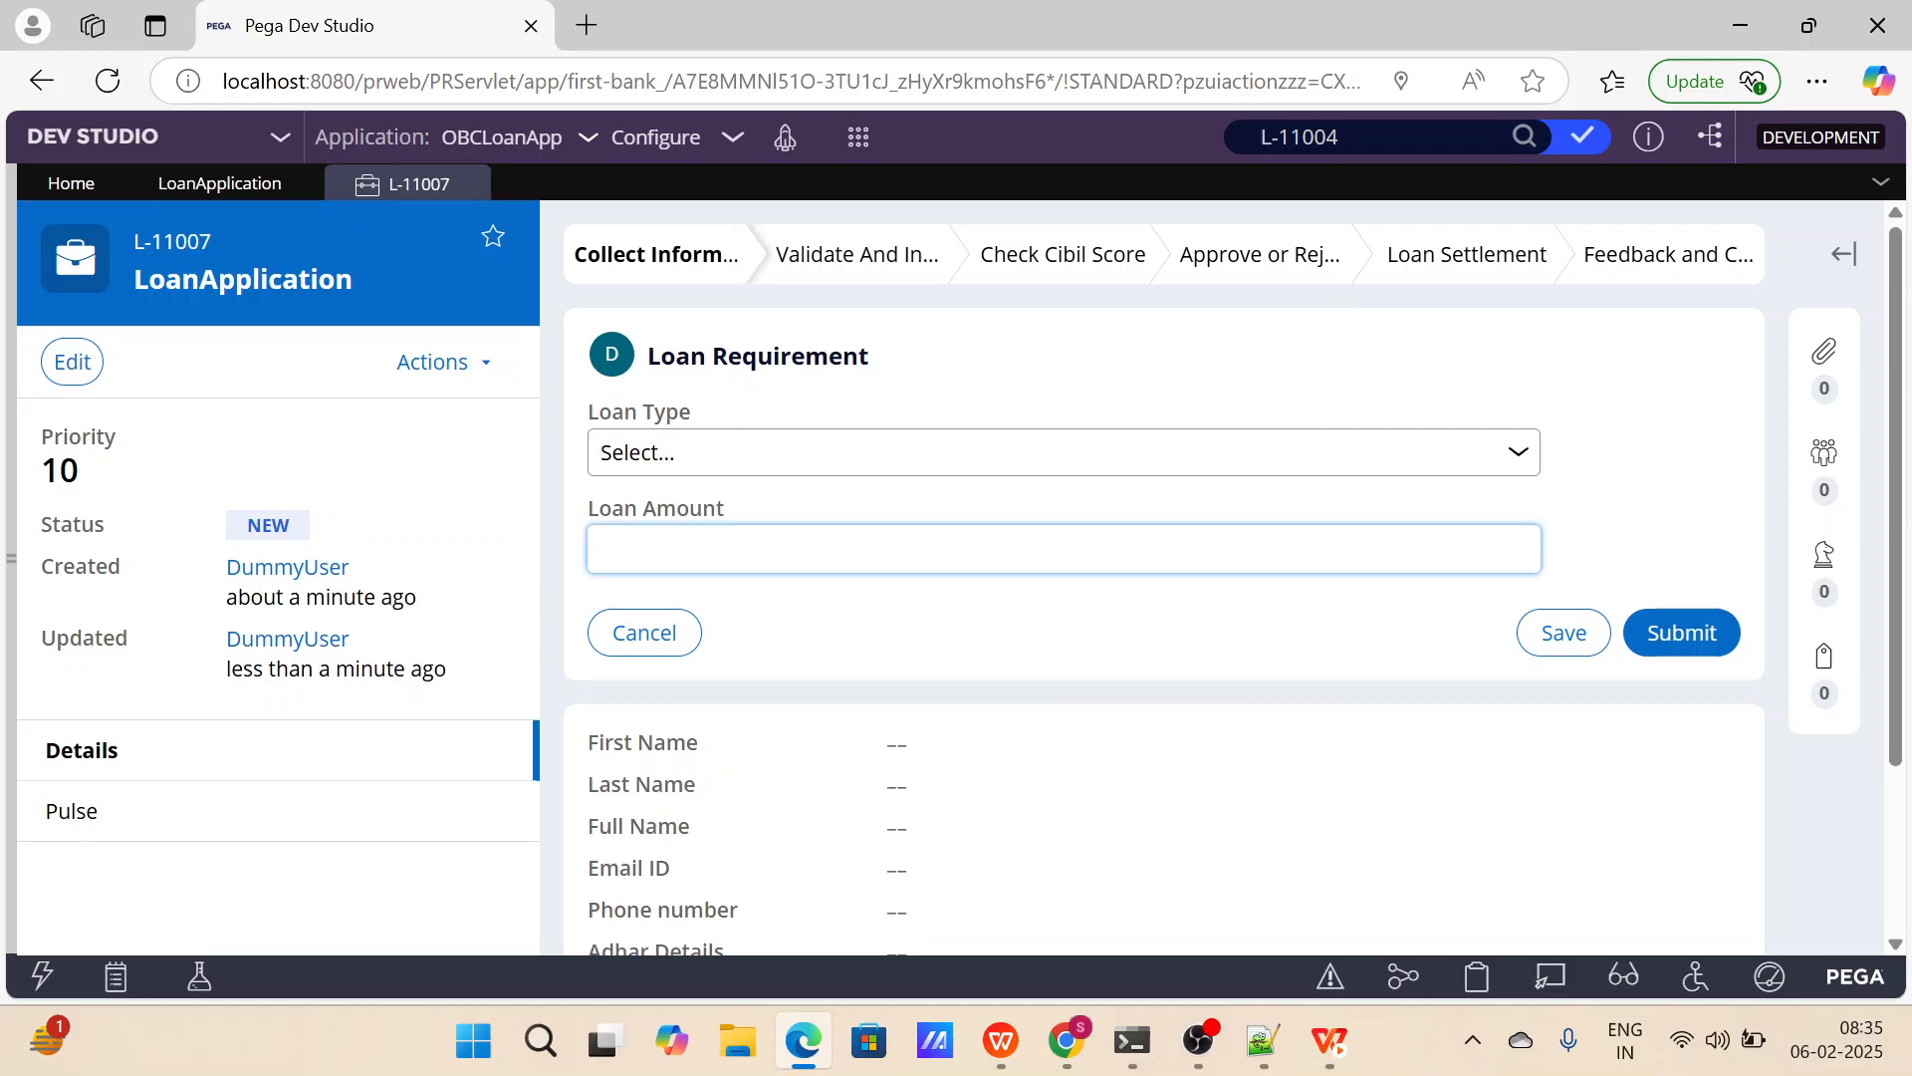
drag(767, 520, 582, 509)
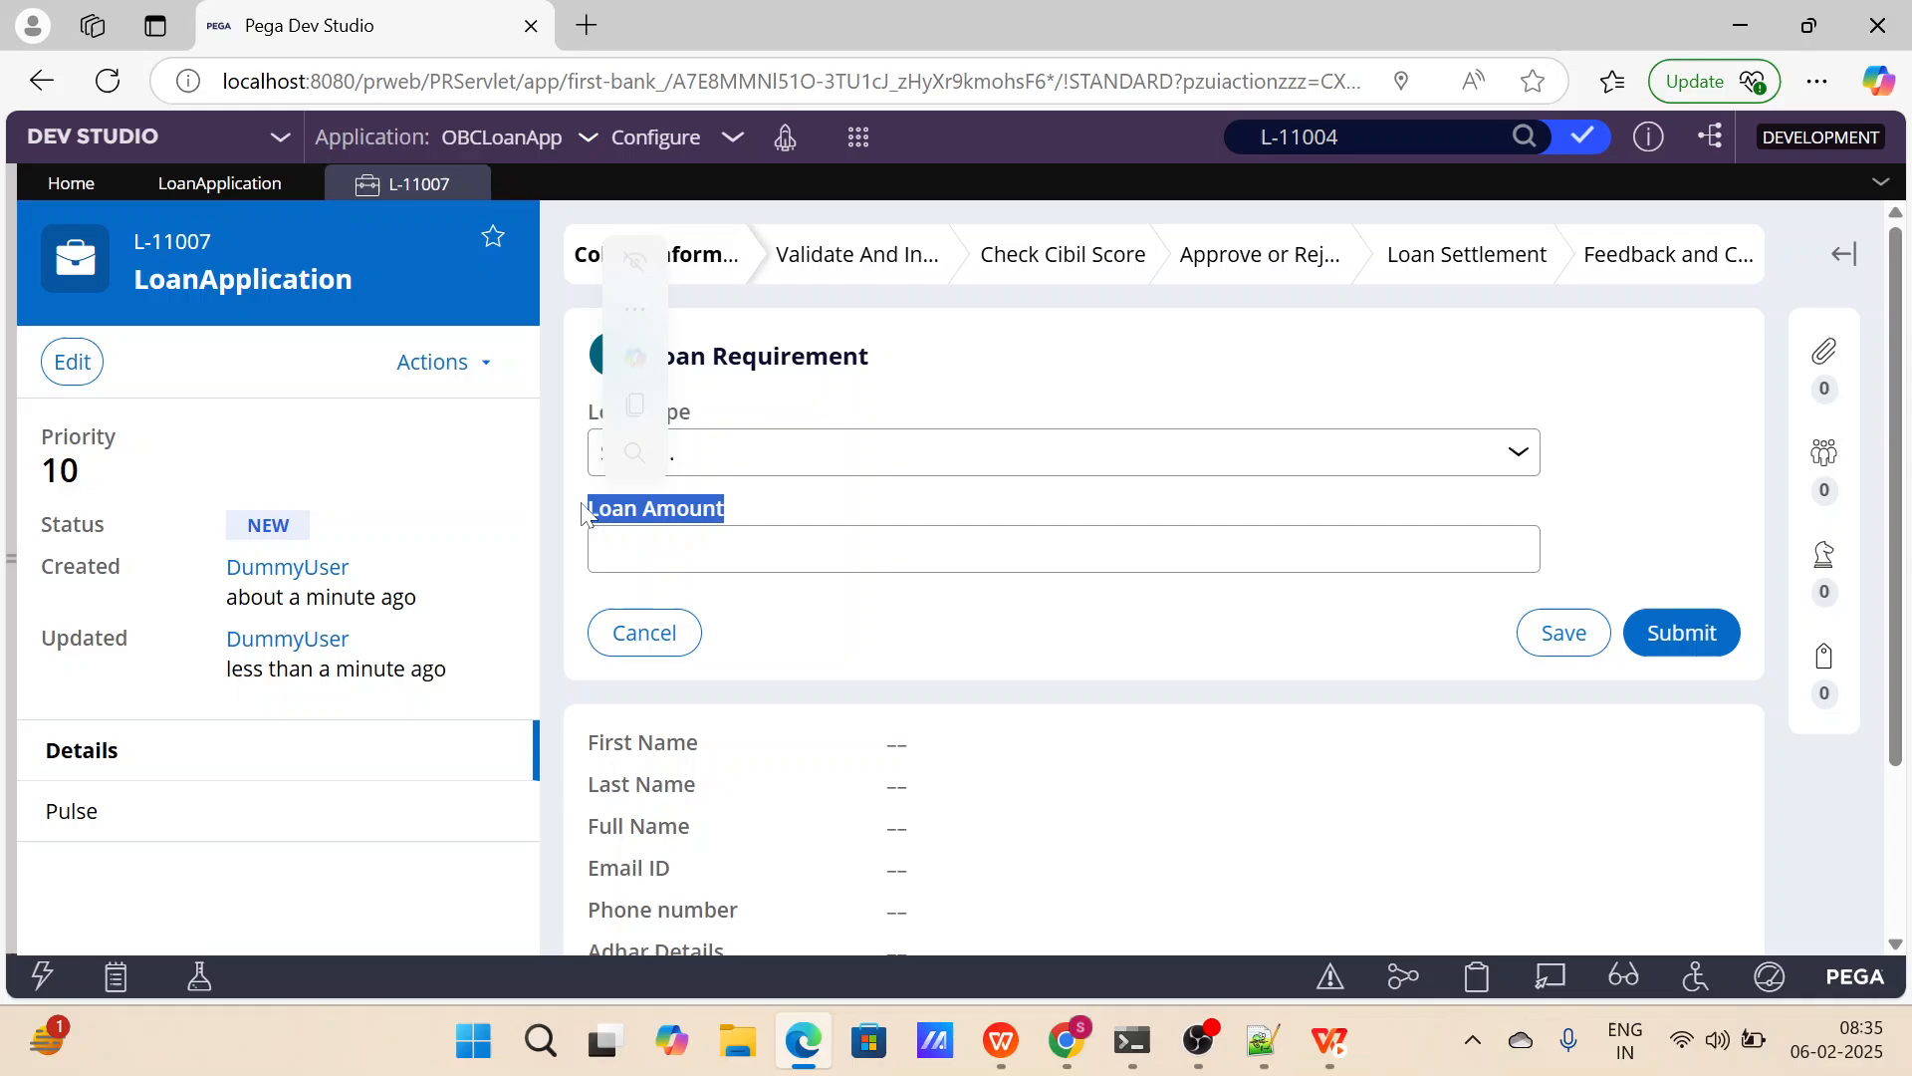
Enter 1000000 as the Loan Amount on the Loan Requirement form.
click(966, 538)
text(100)
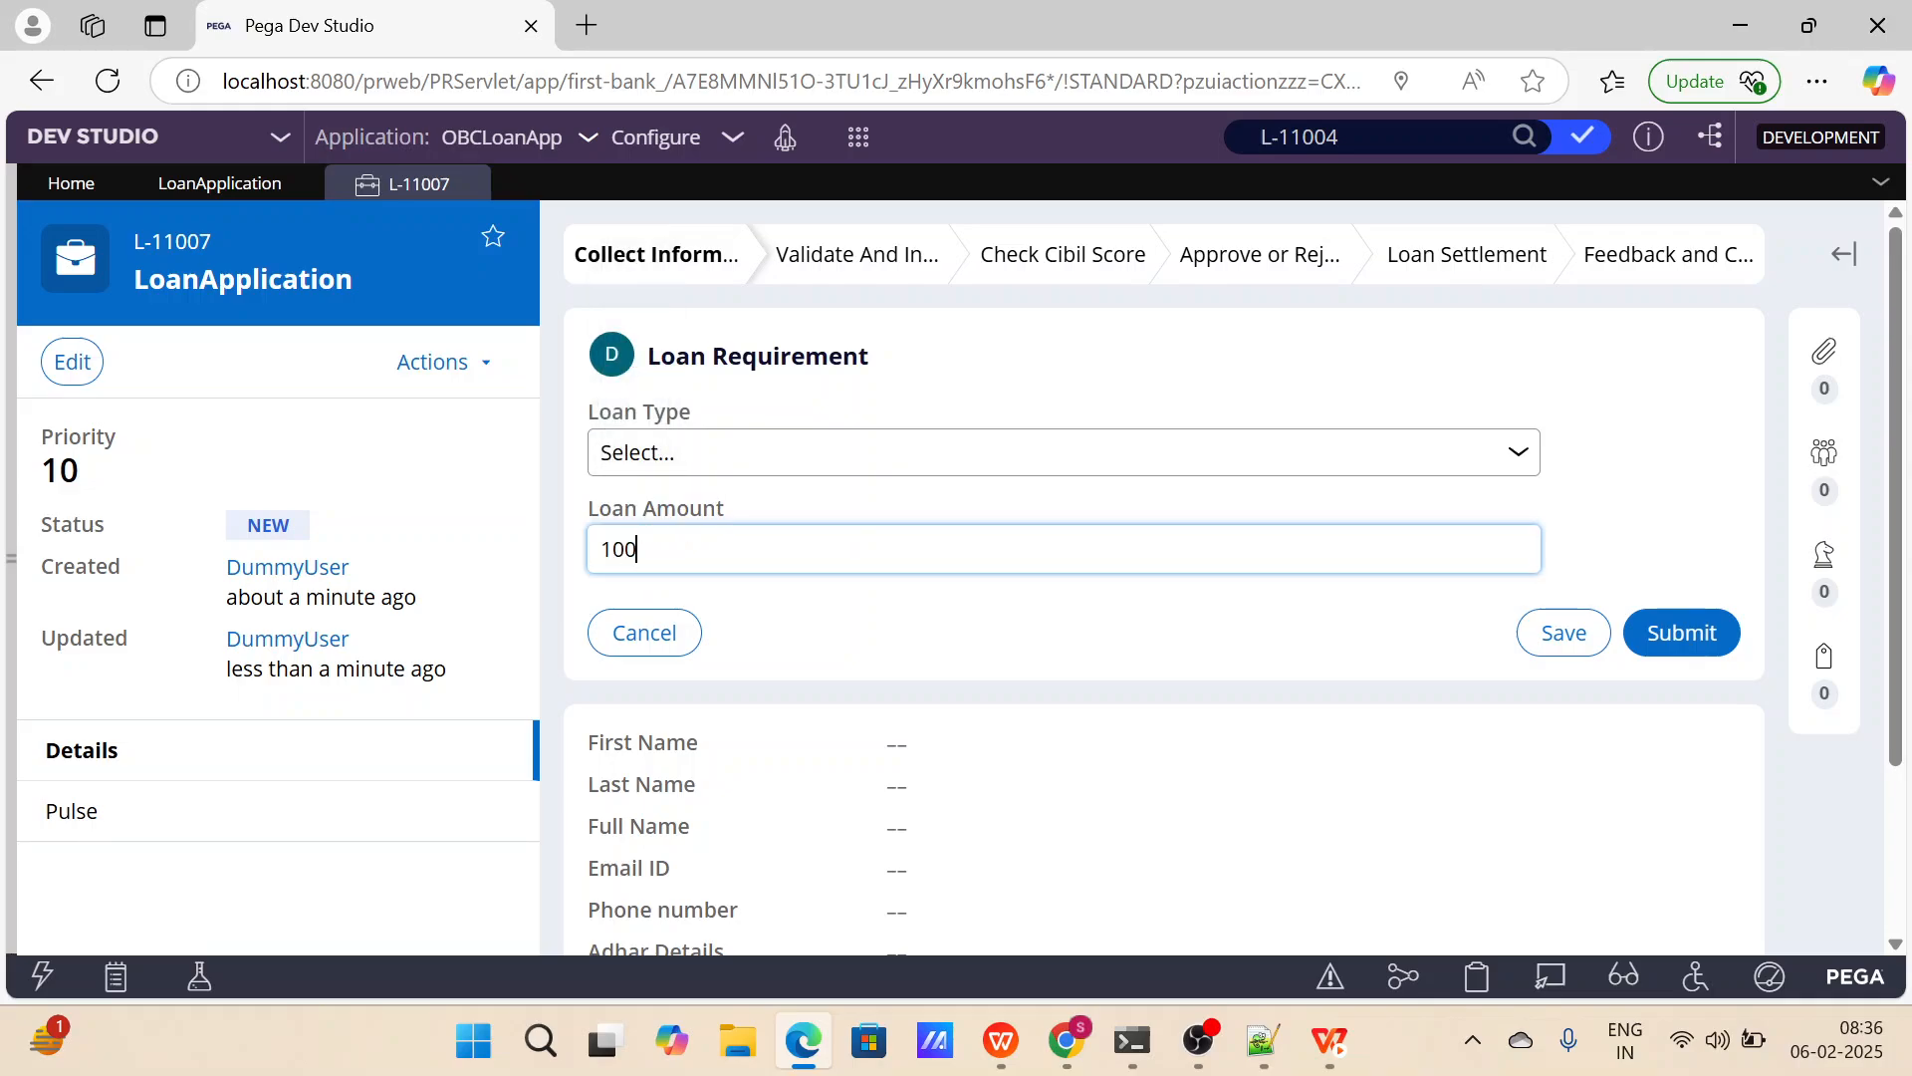
text(0000)
key(Tab)
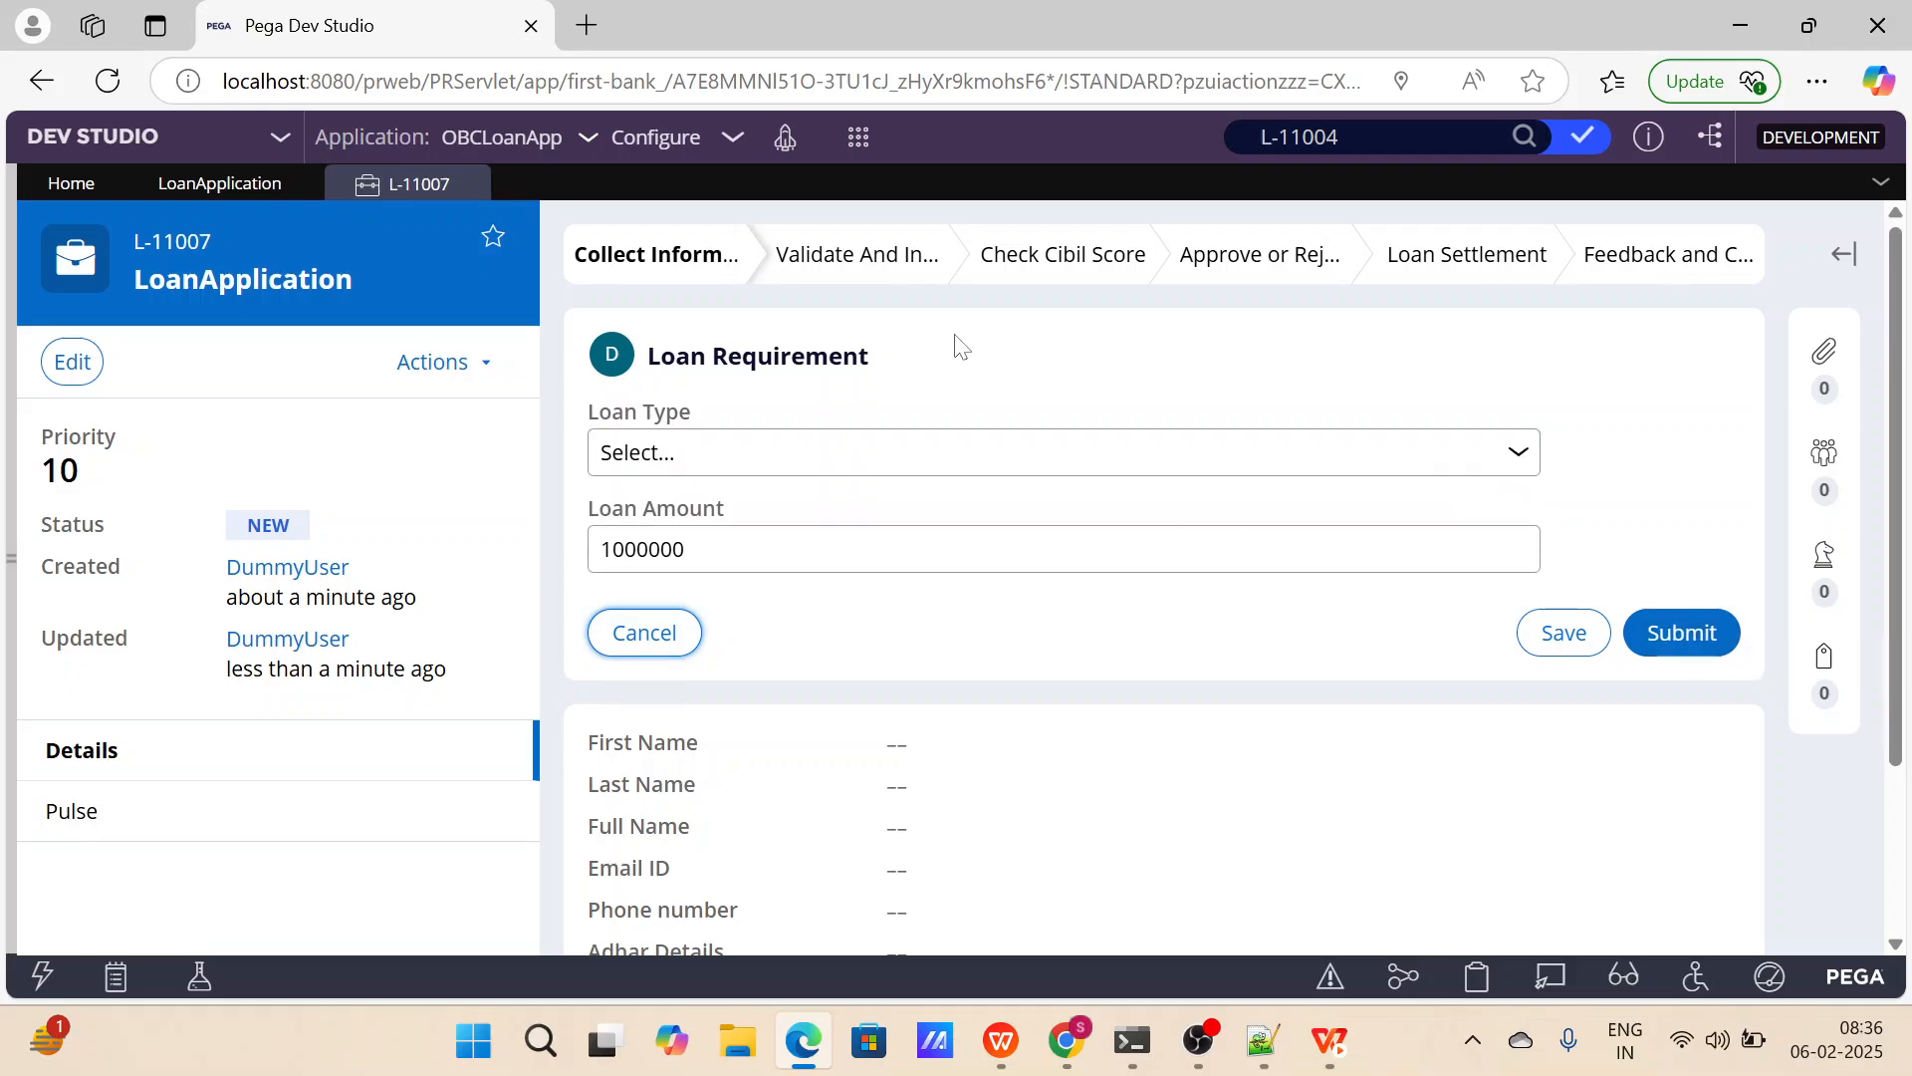
click(686, 549)
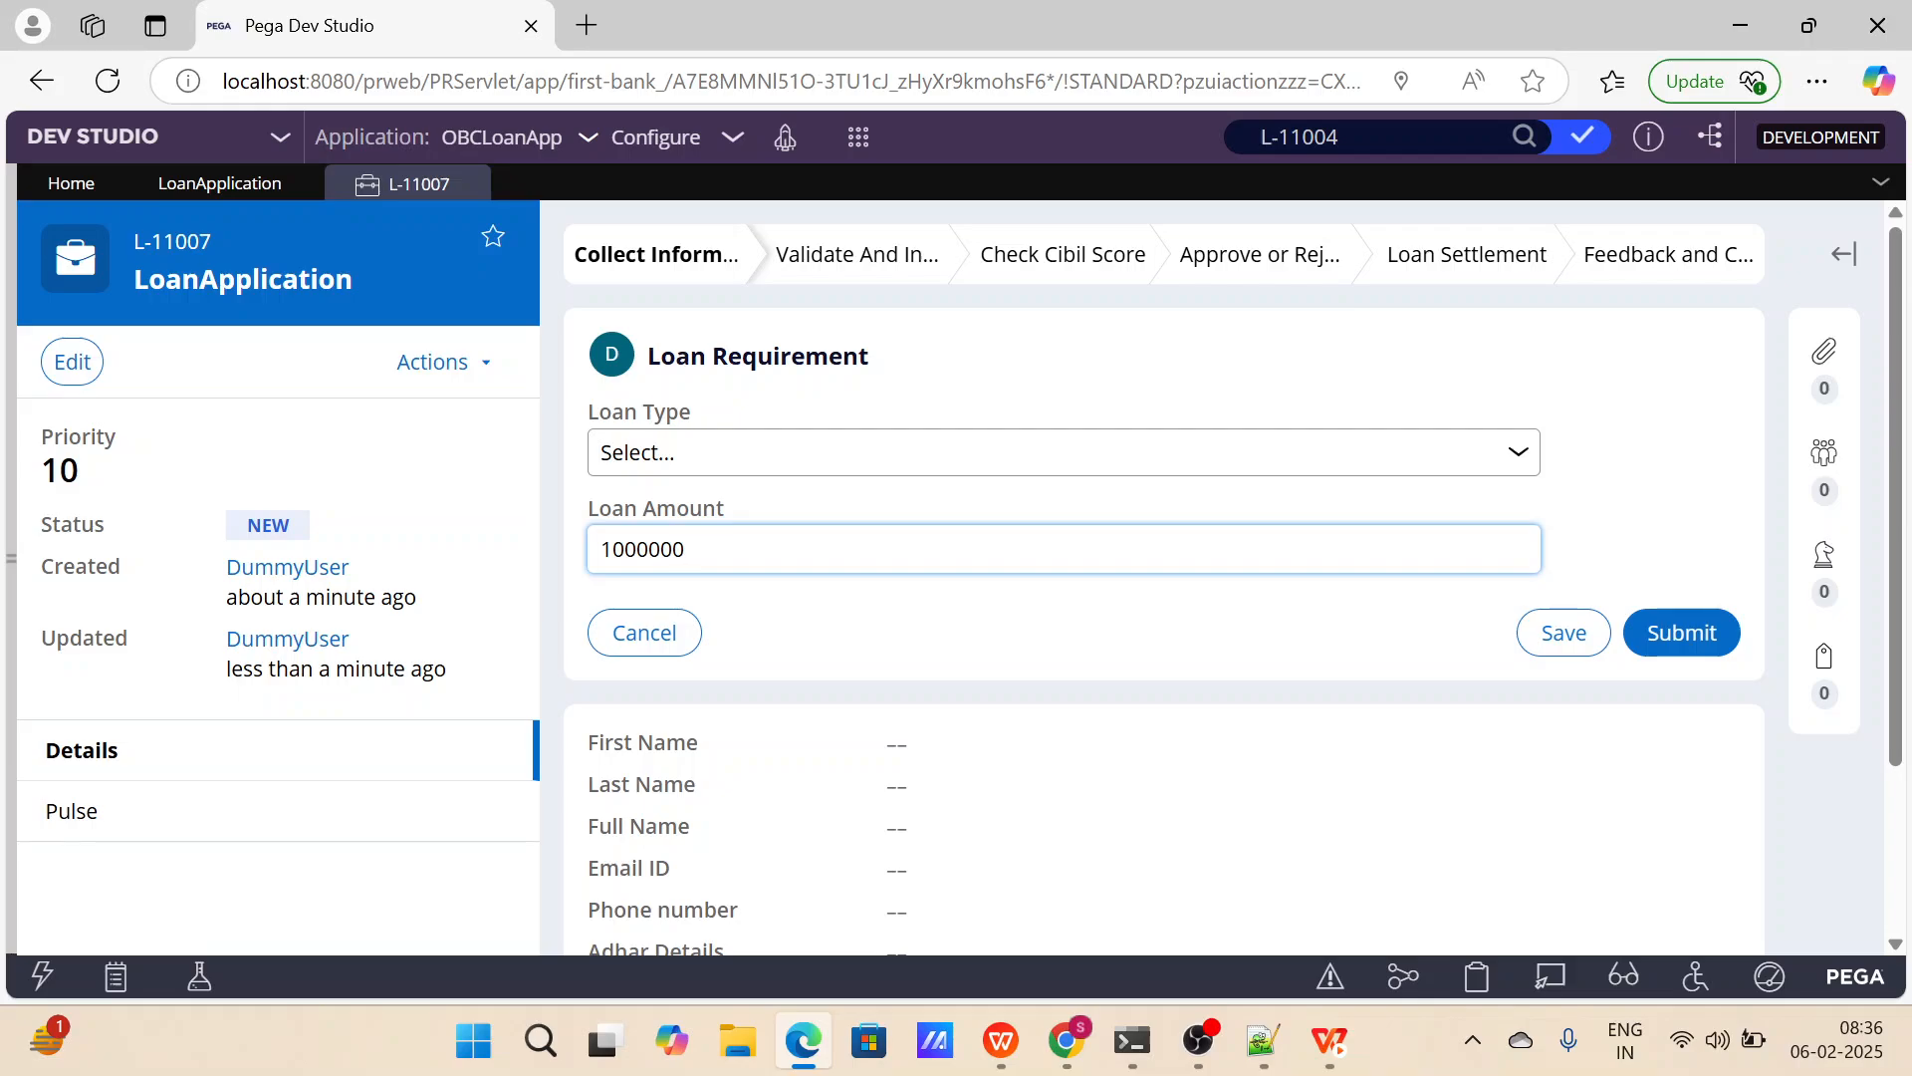
Close the test case and discard its unsaved changes to return to the LoanApplication case type.
click(476, 184)
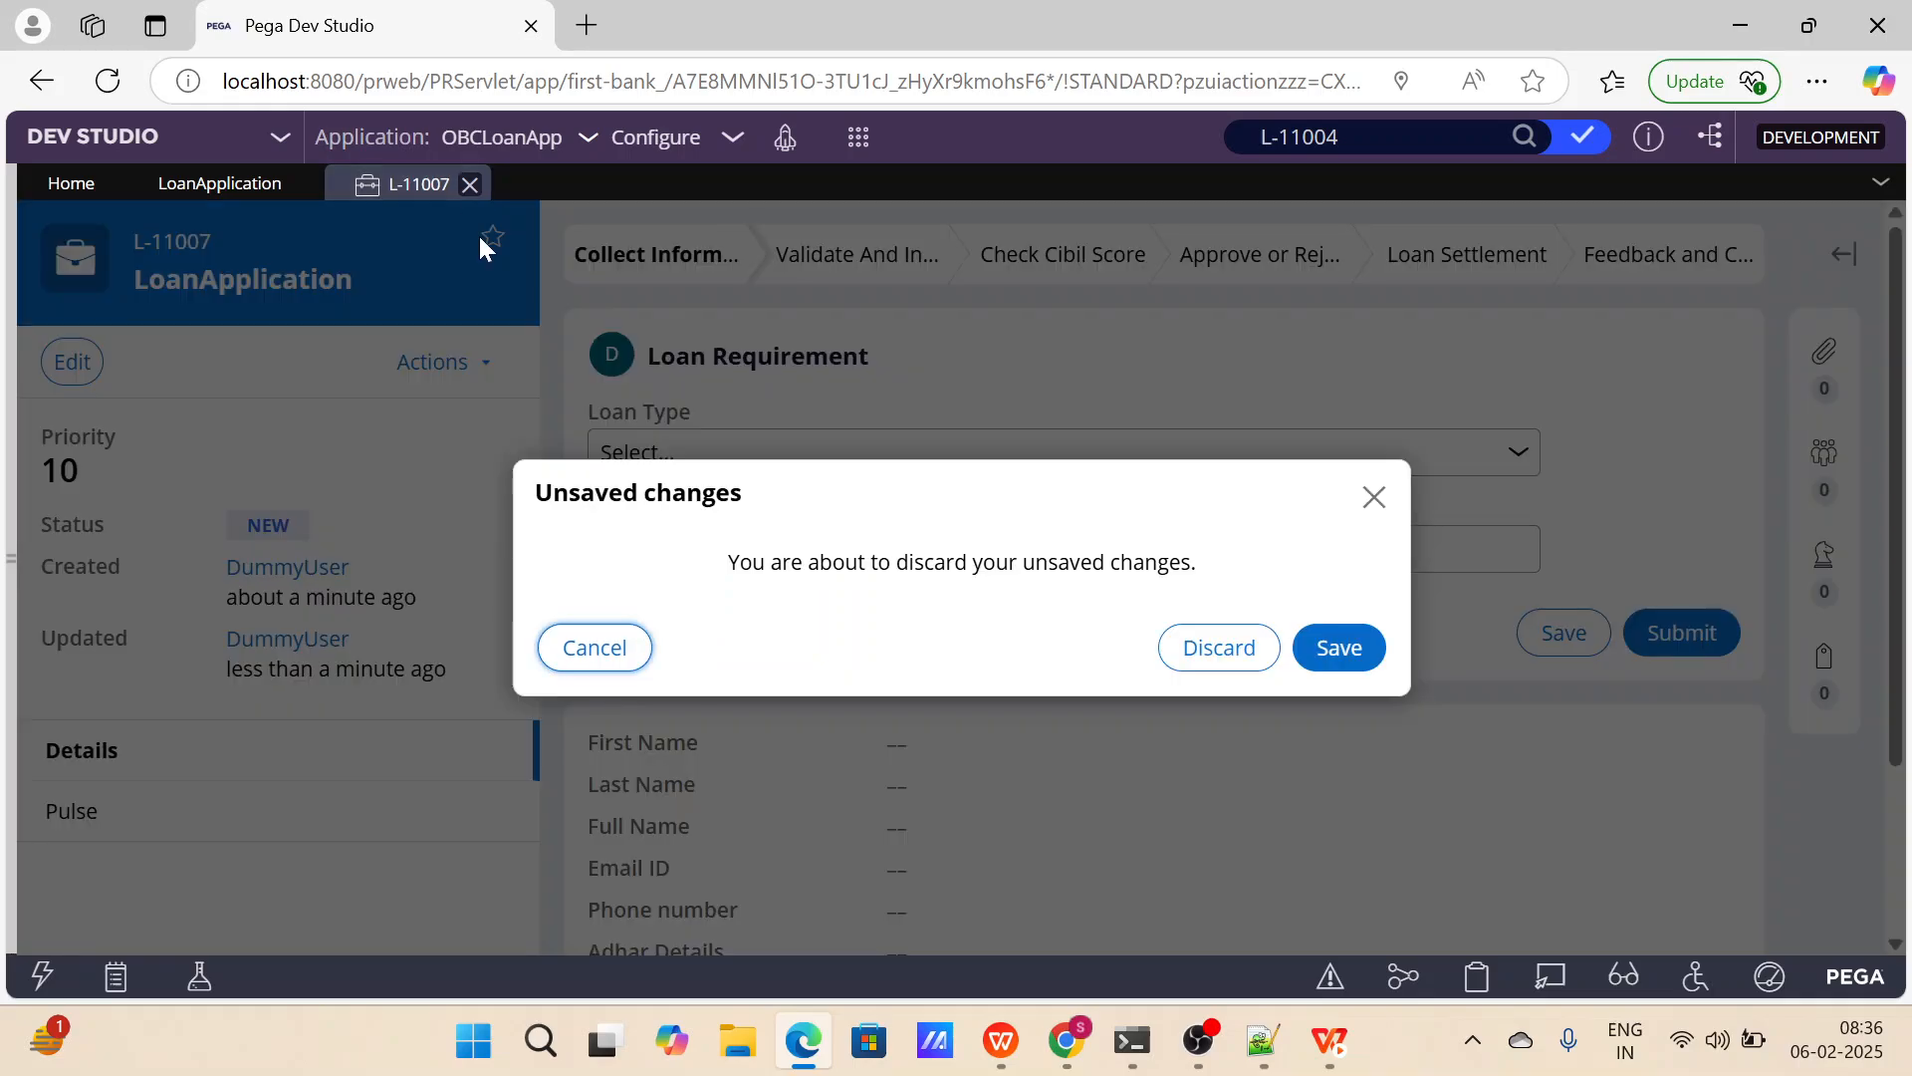
click(1245, 649)
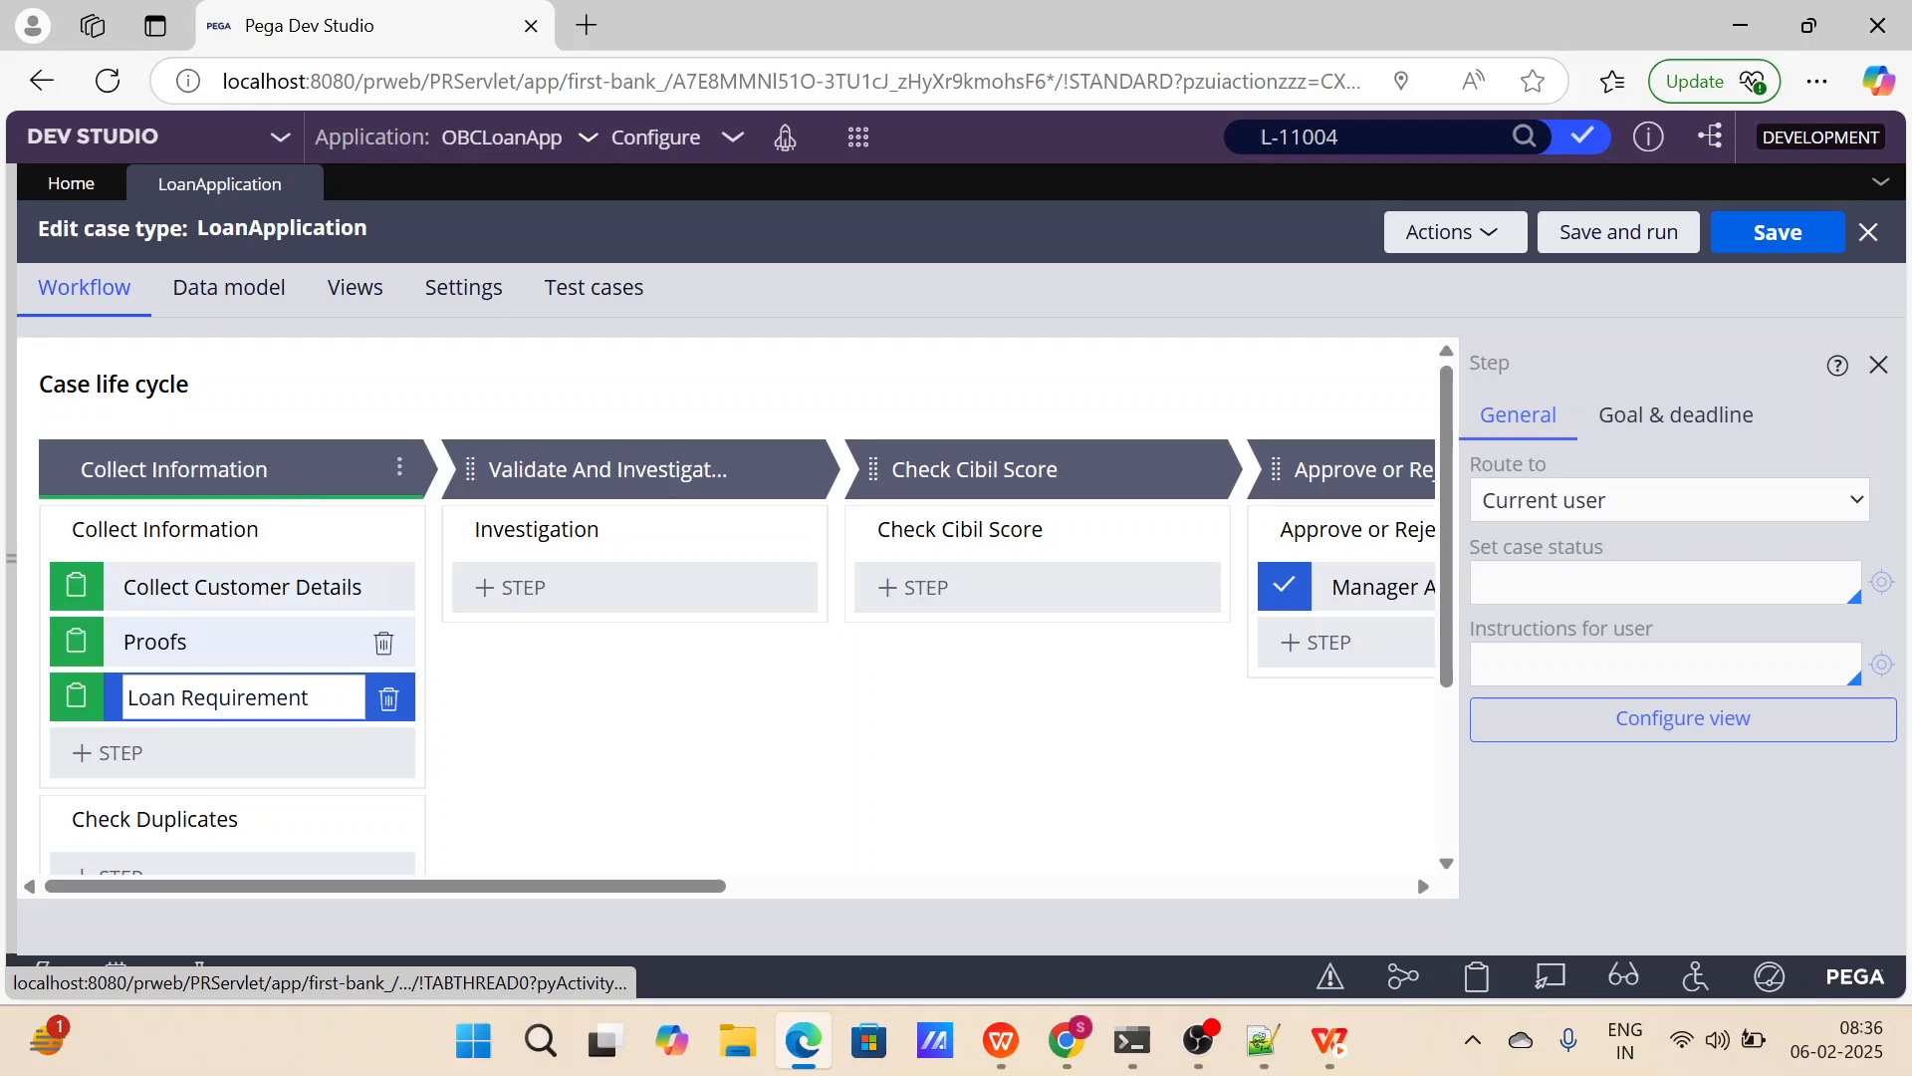
click(593, 598)
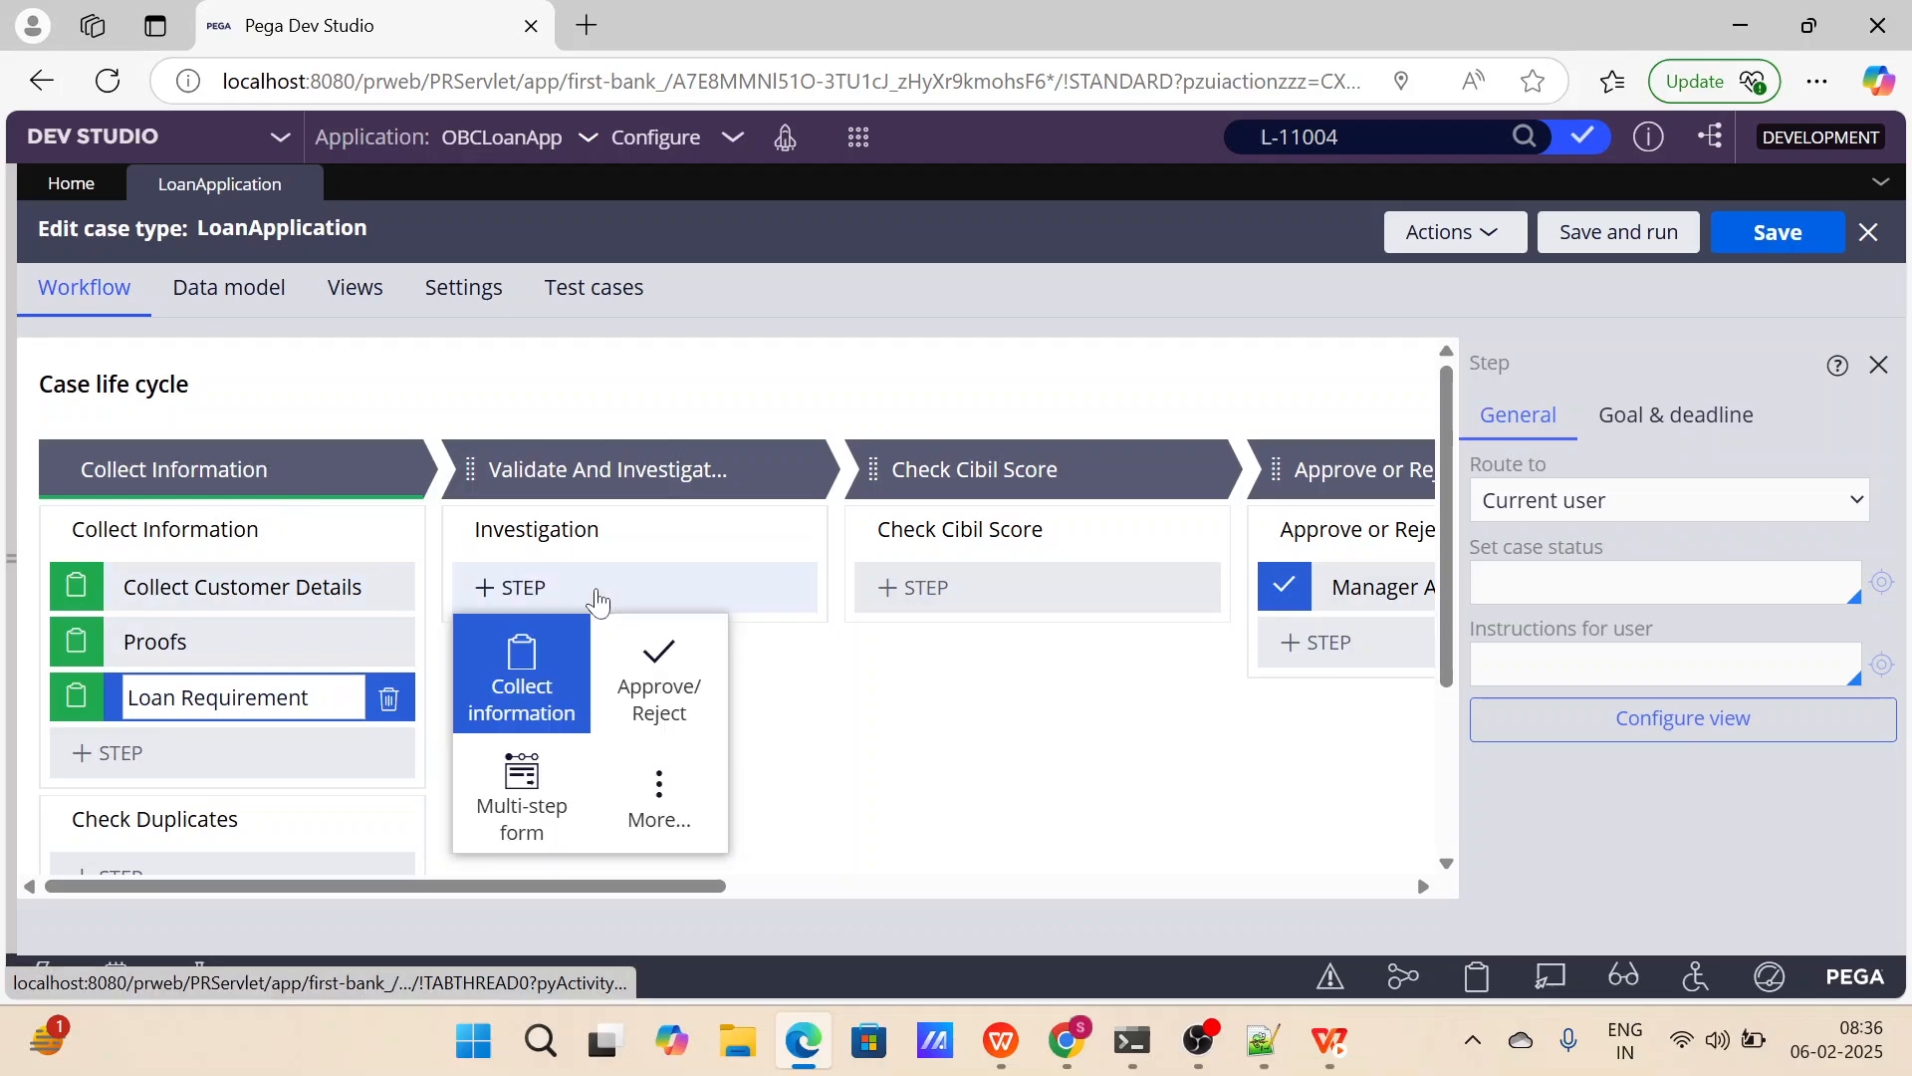
click(541, 680)
text(I)
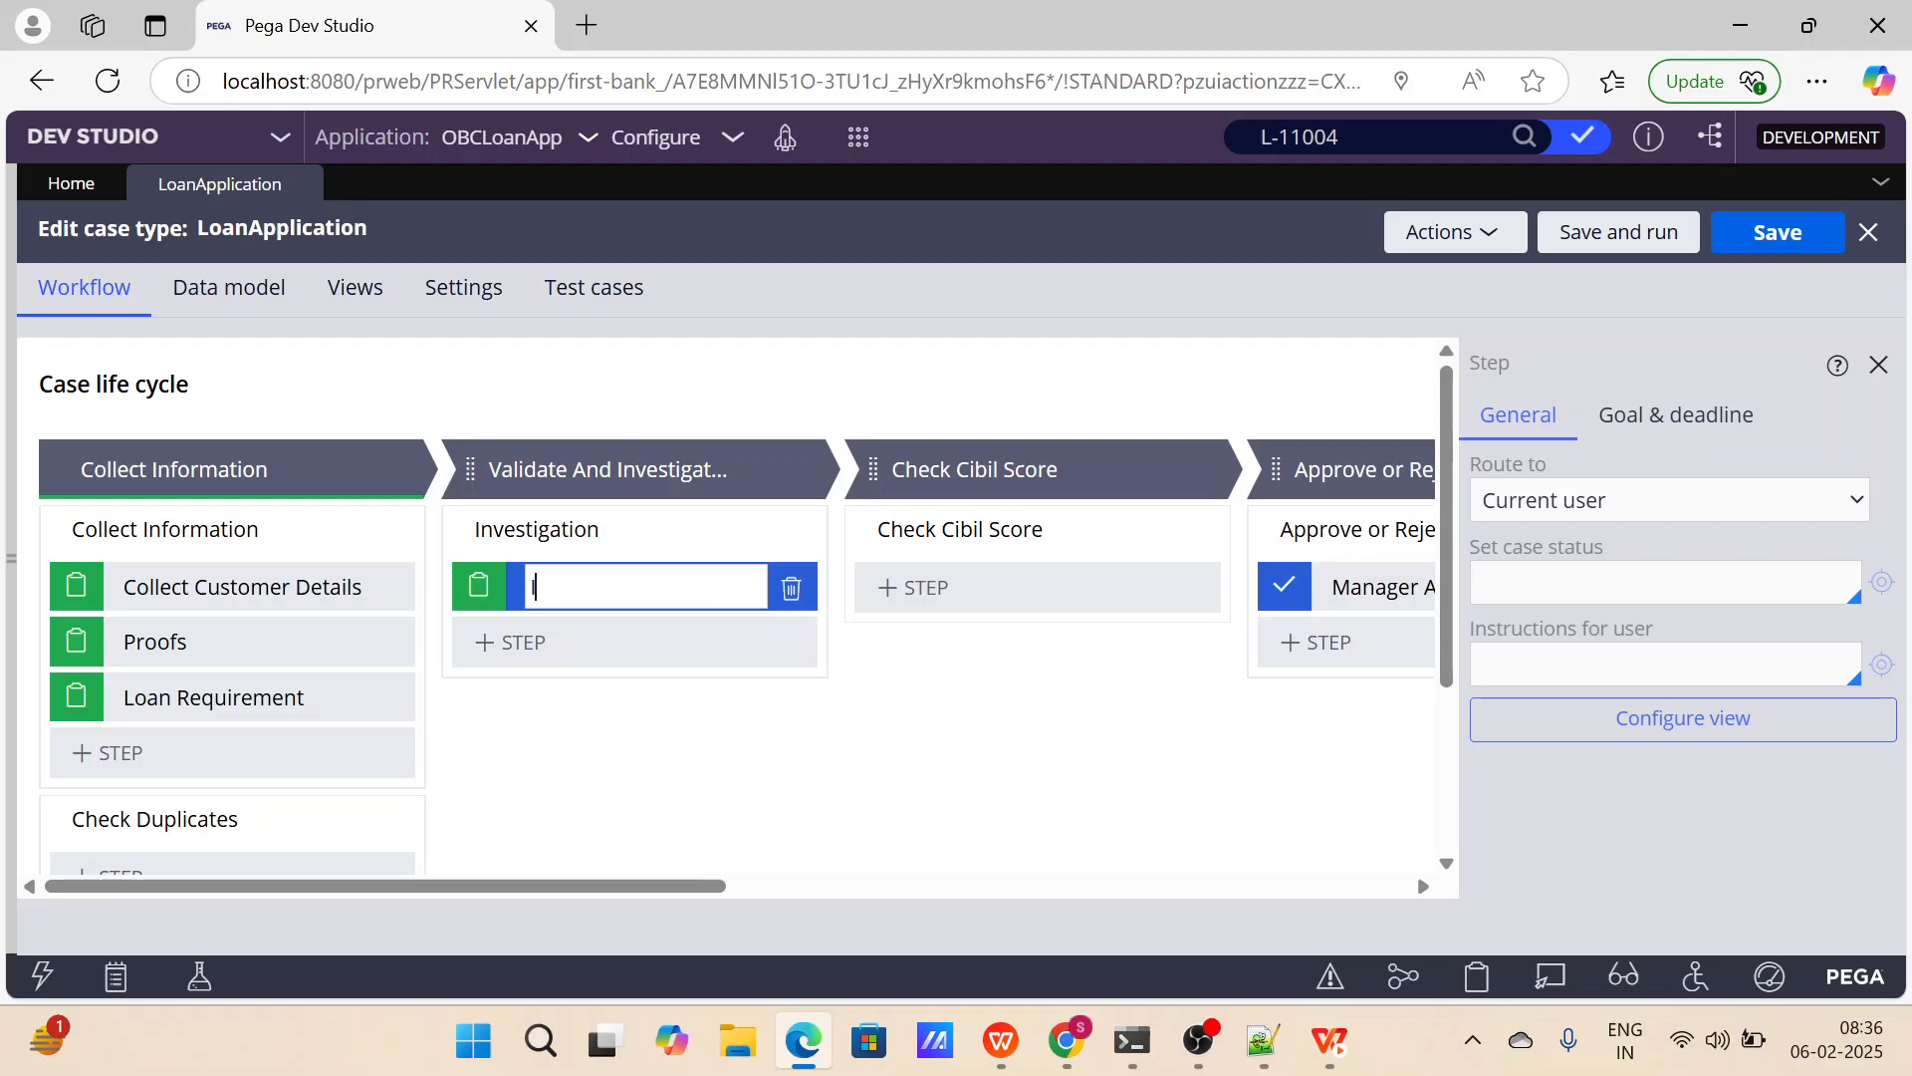
text(nvestigation)
scroll(786, 717, right, 5)
scroll(783, 709, right, 3)
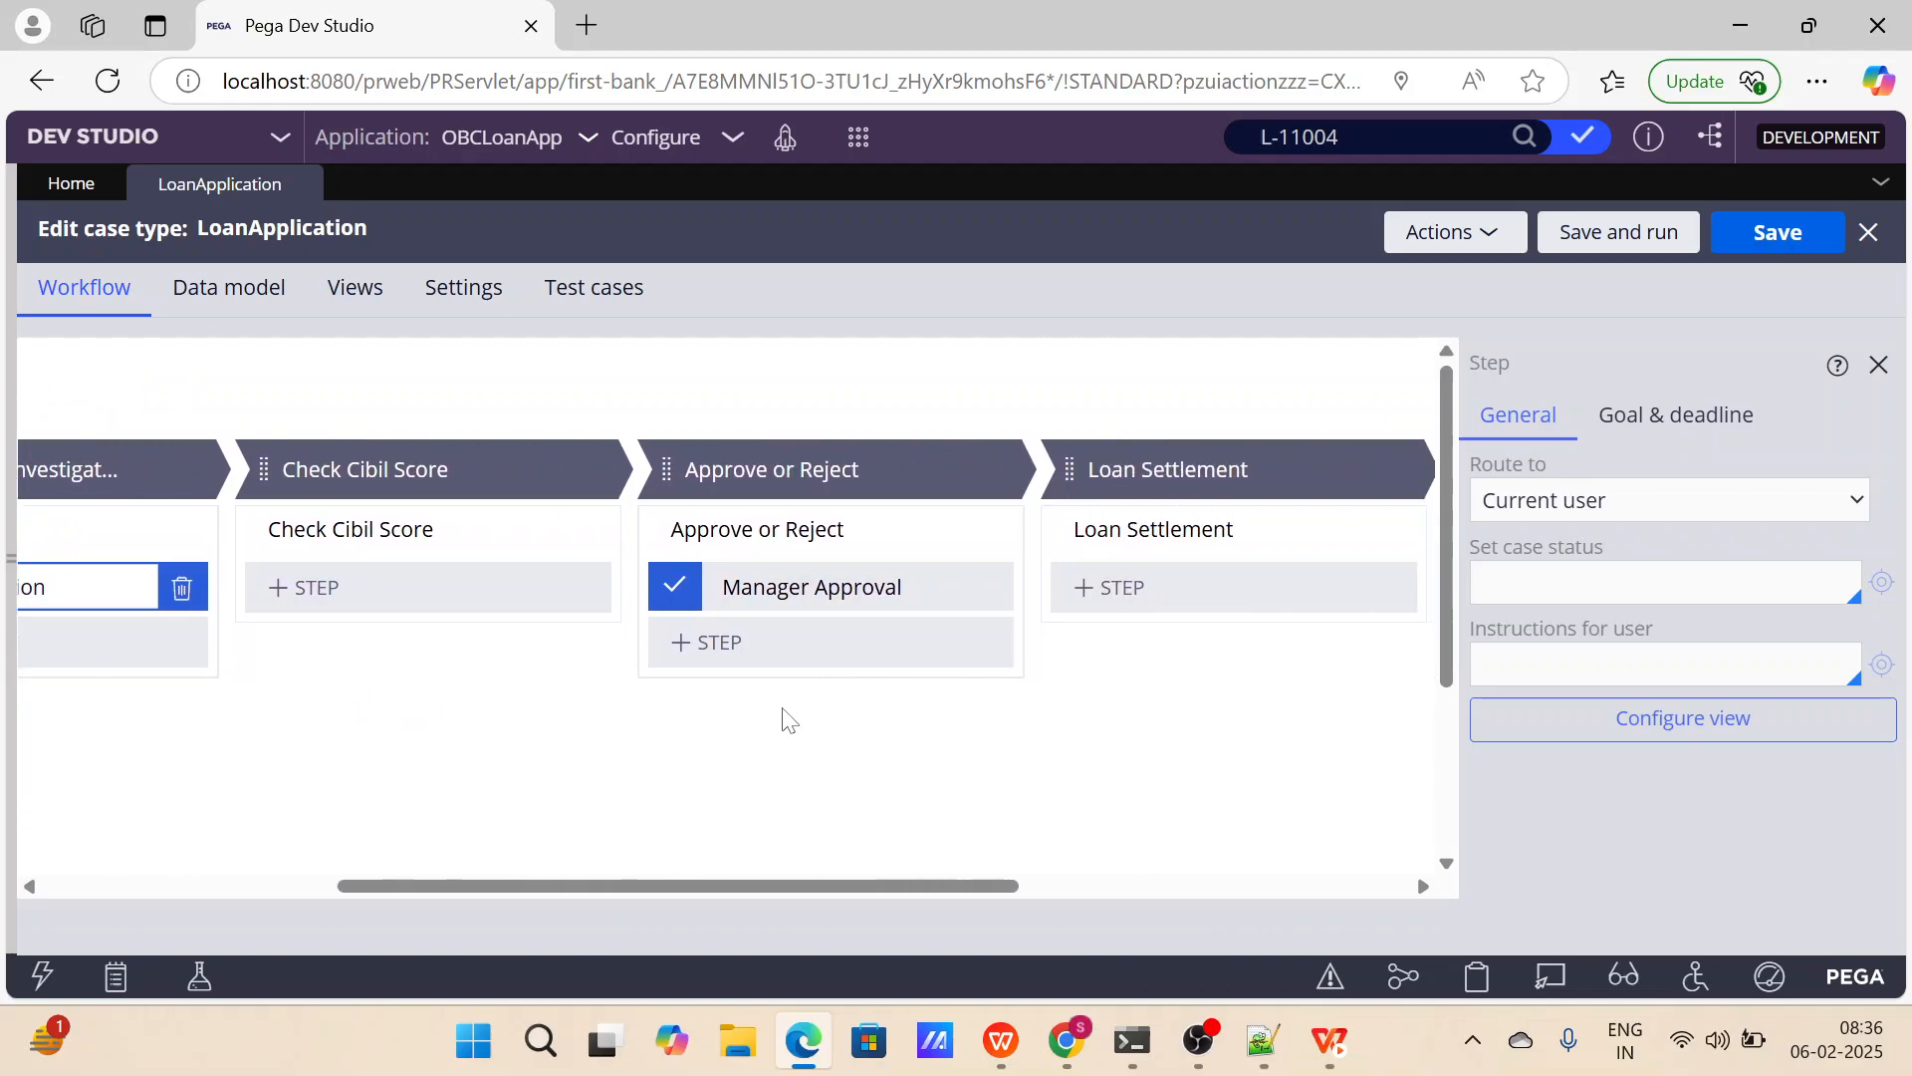
scroll(783, 710, left, 10)
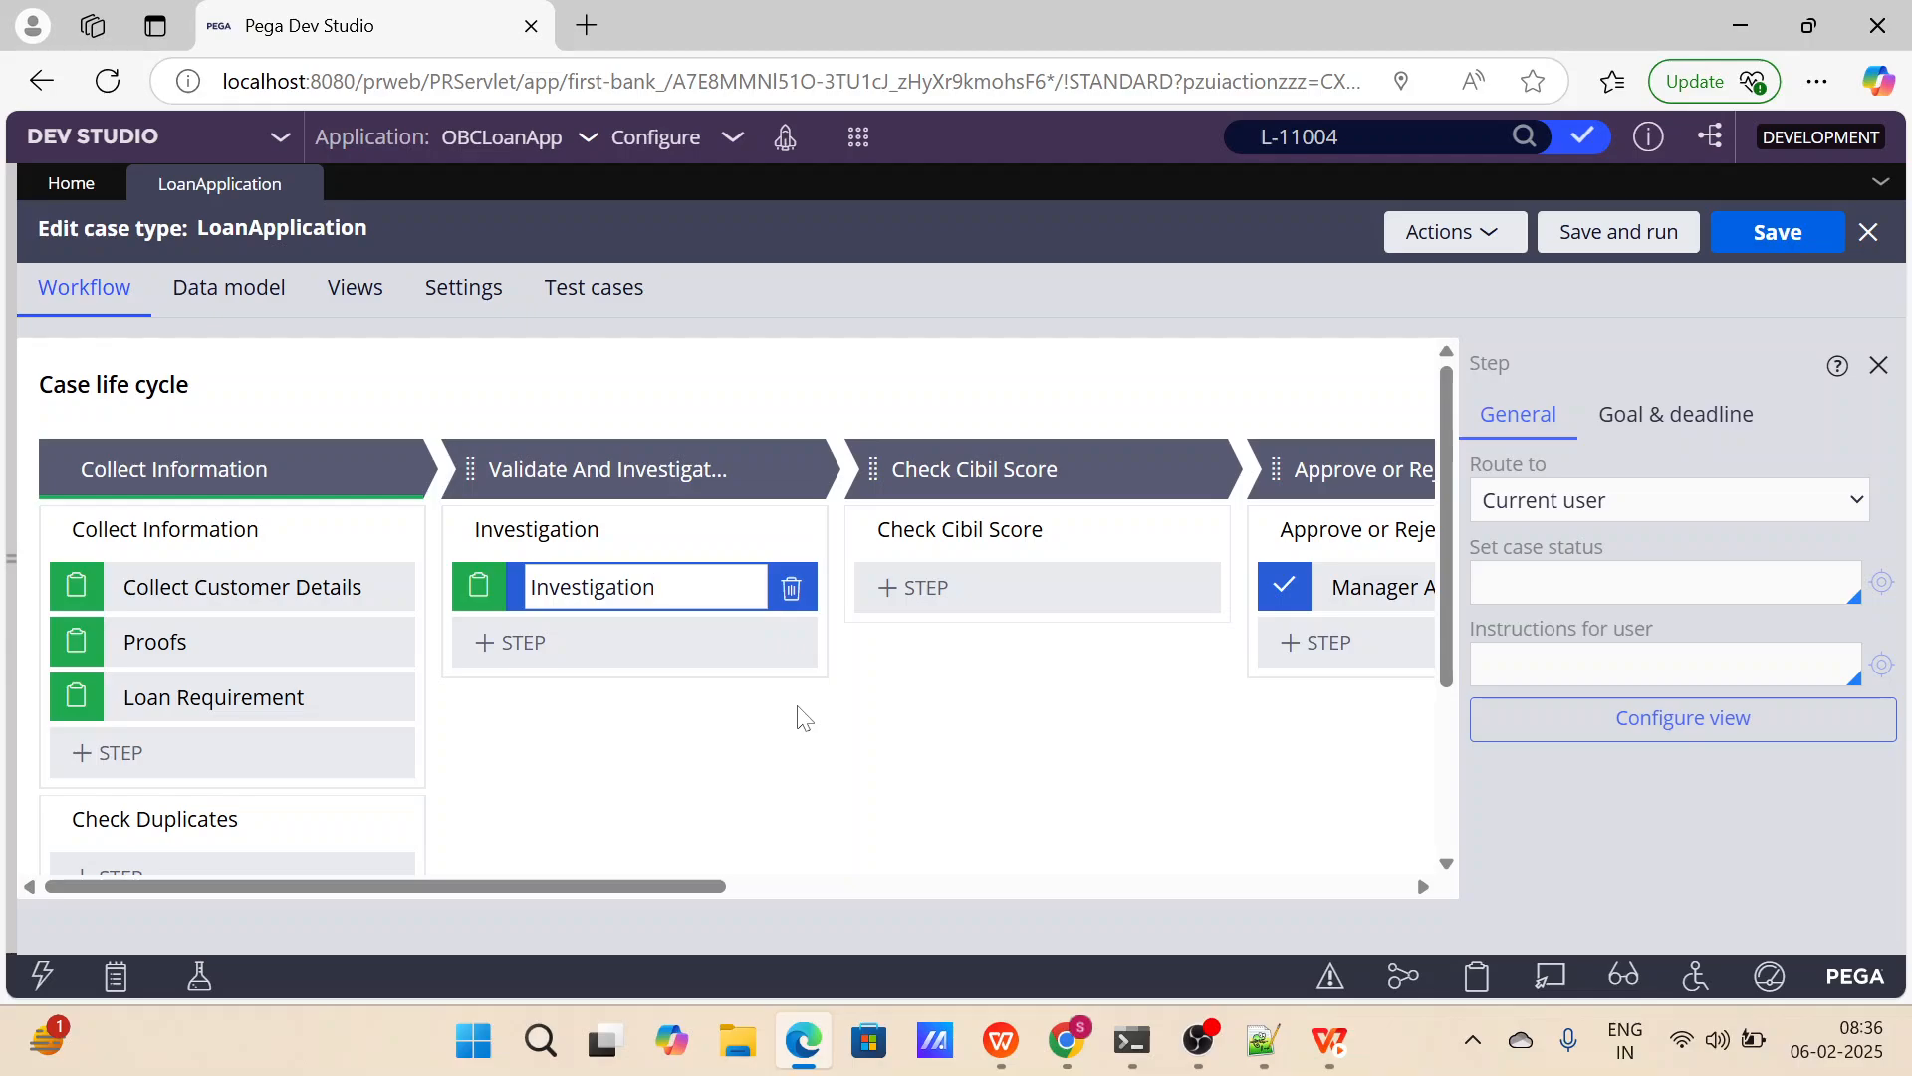
click(11, 558)
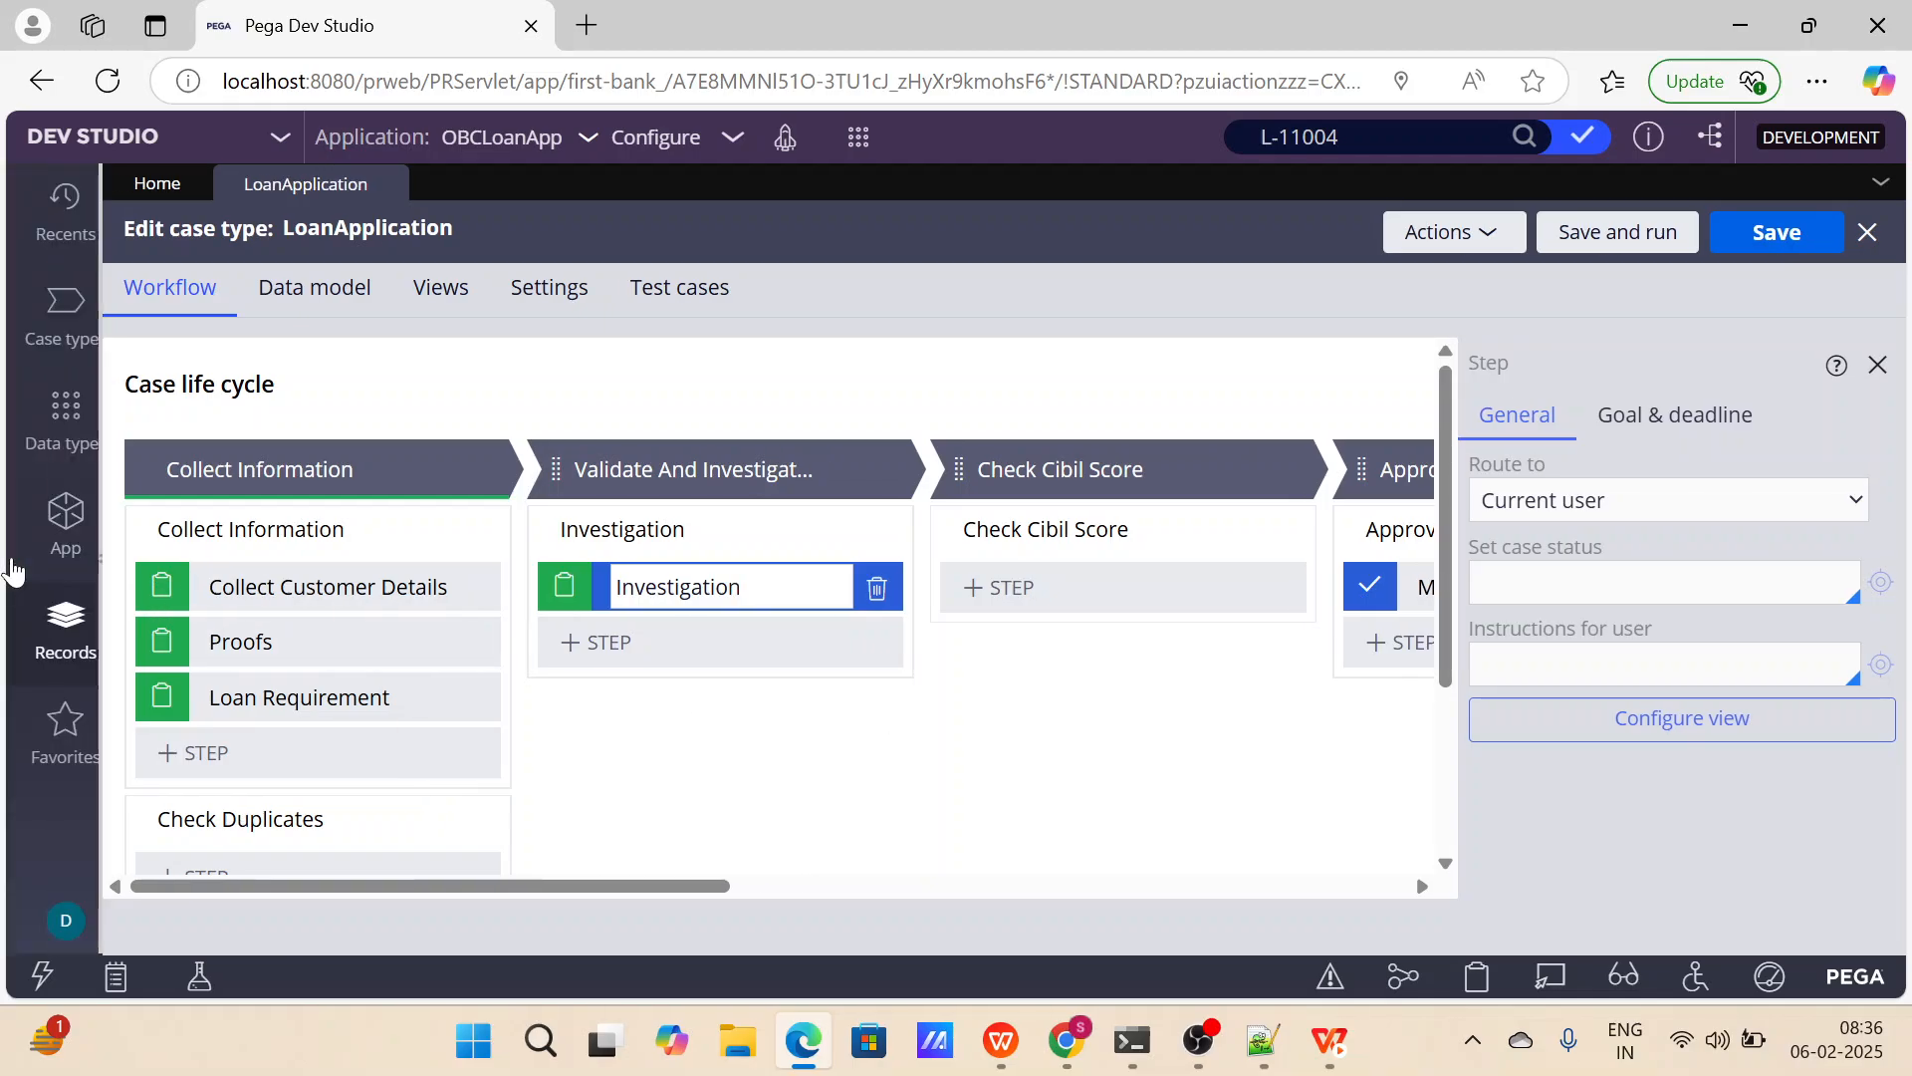
click(66, 317)
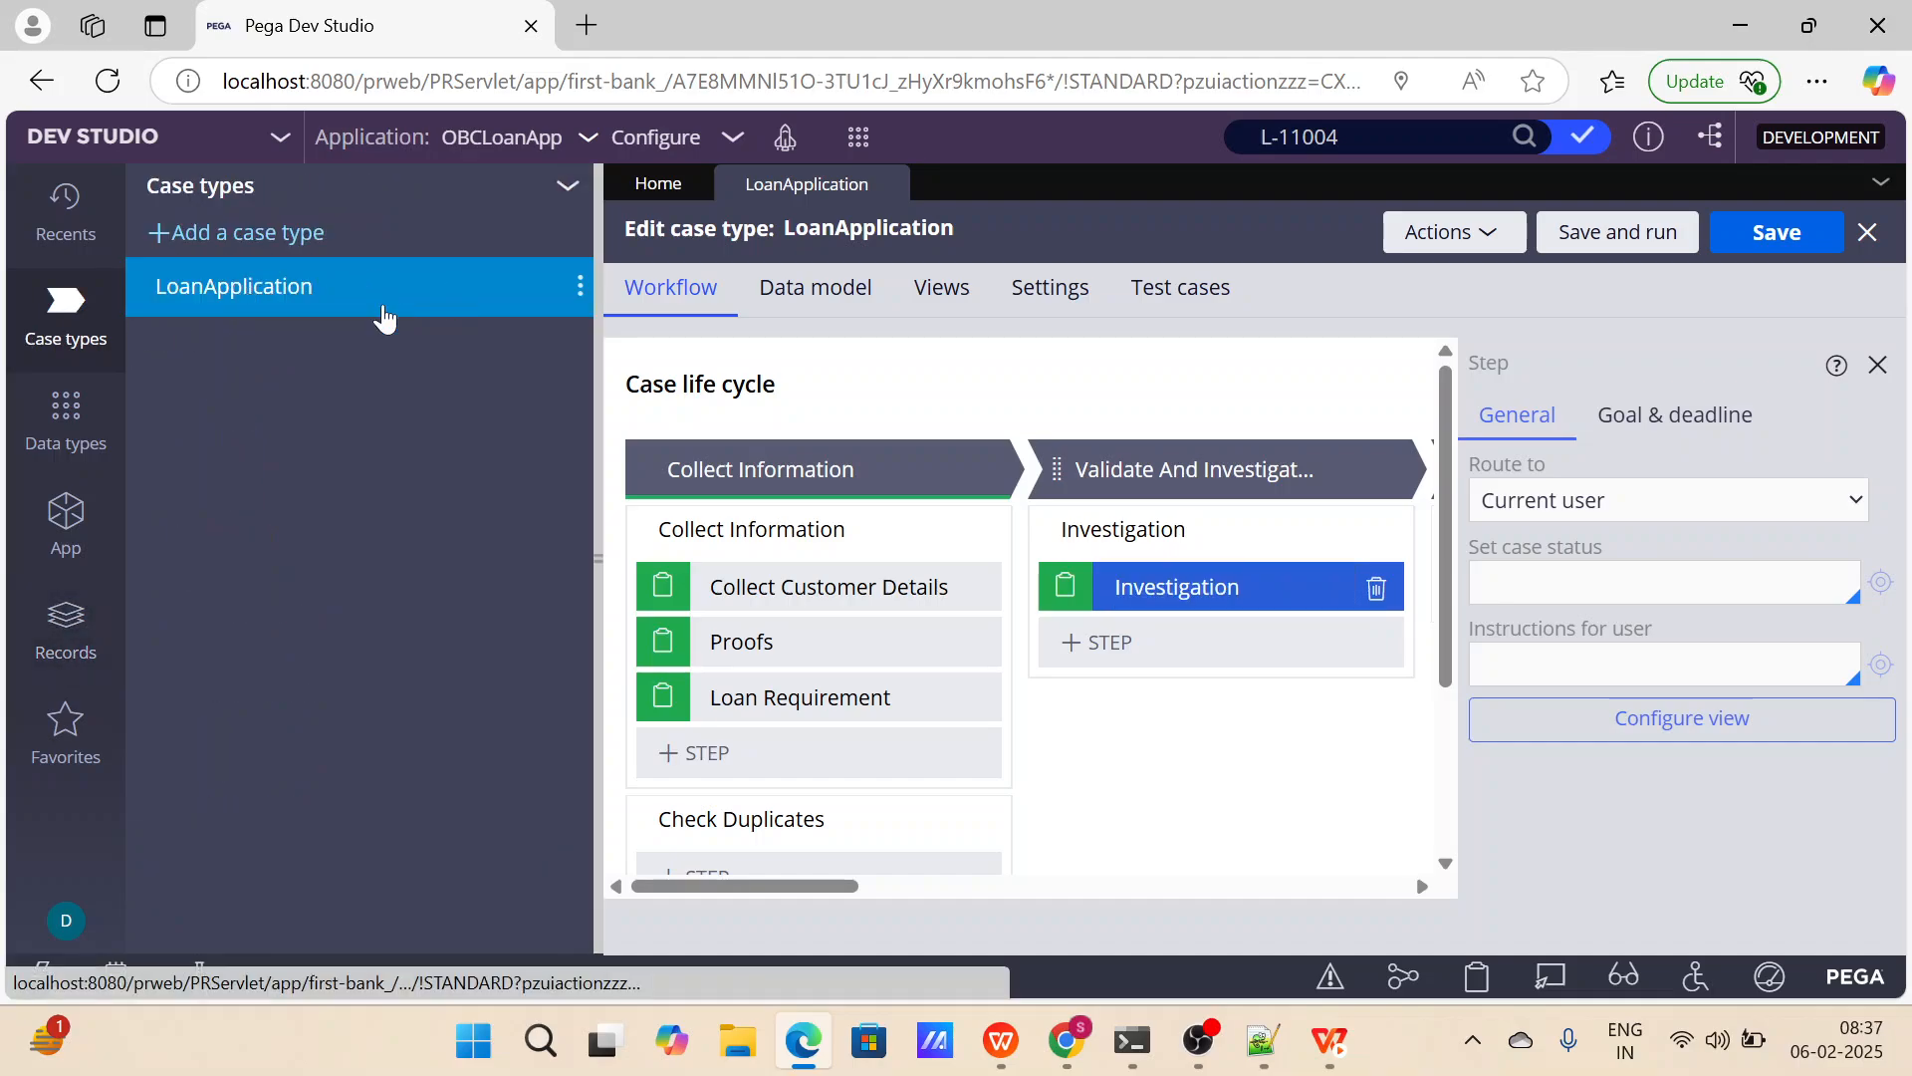
click(594, 327)
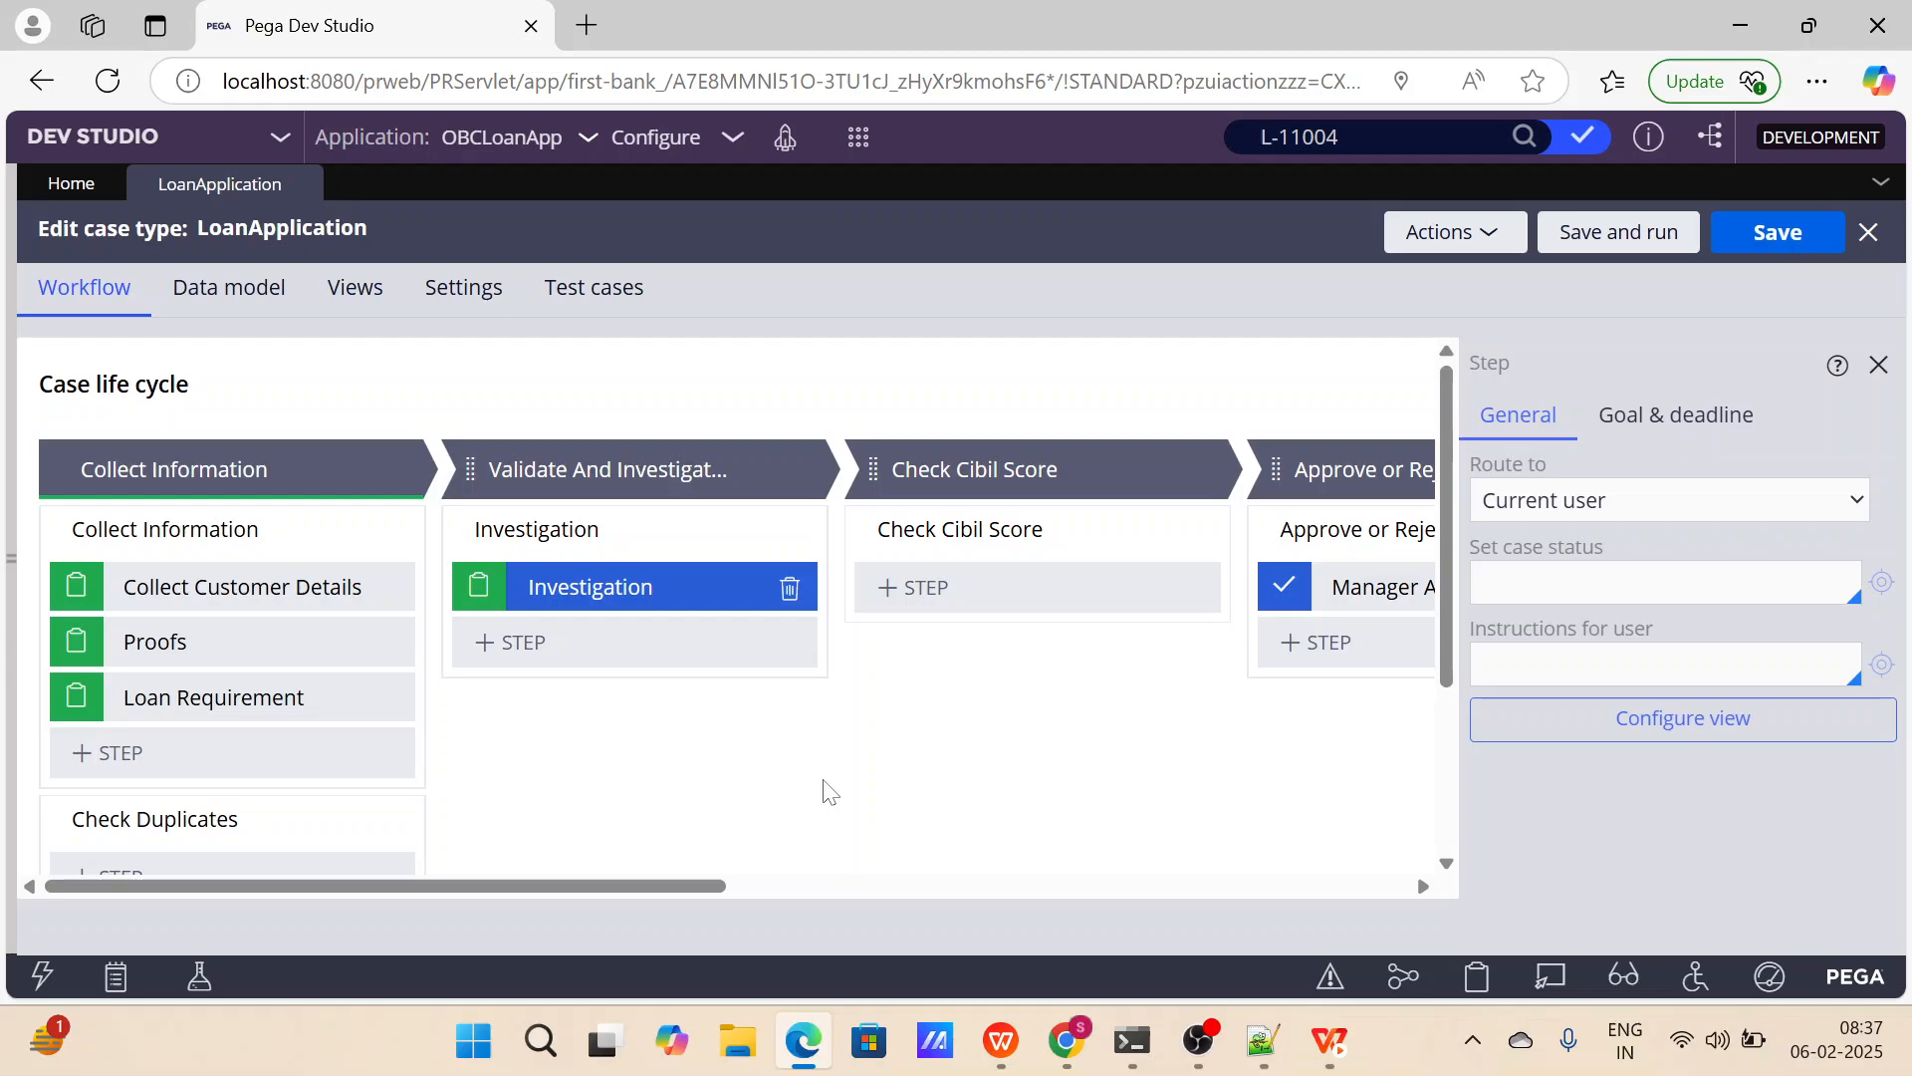
click(790, 590)
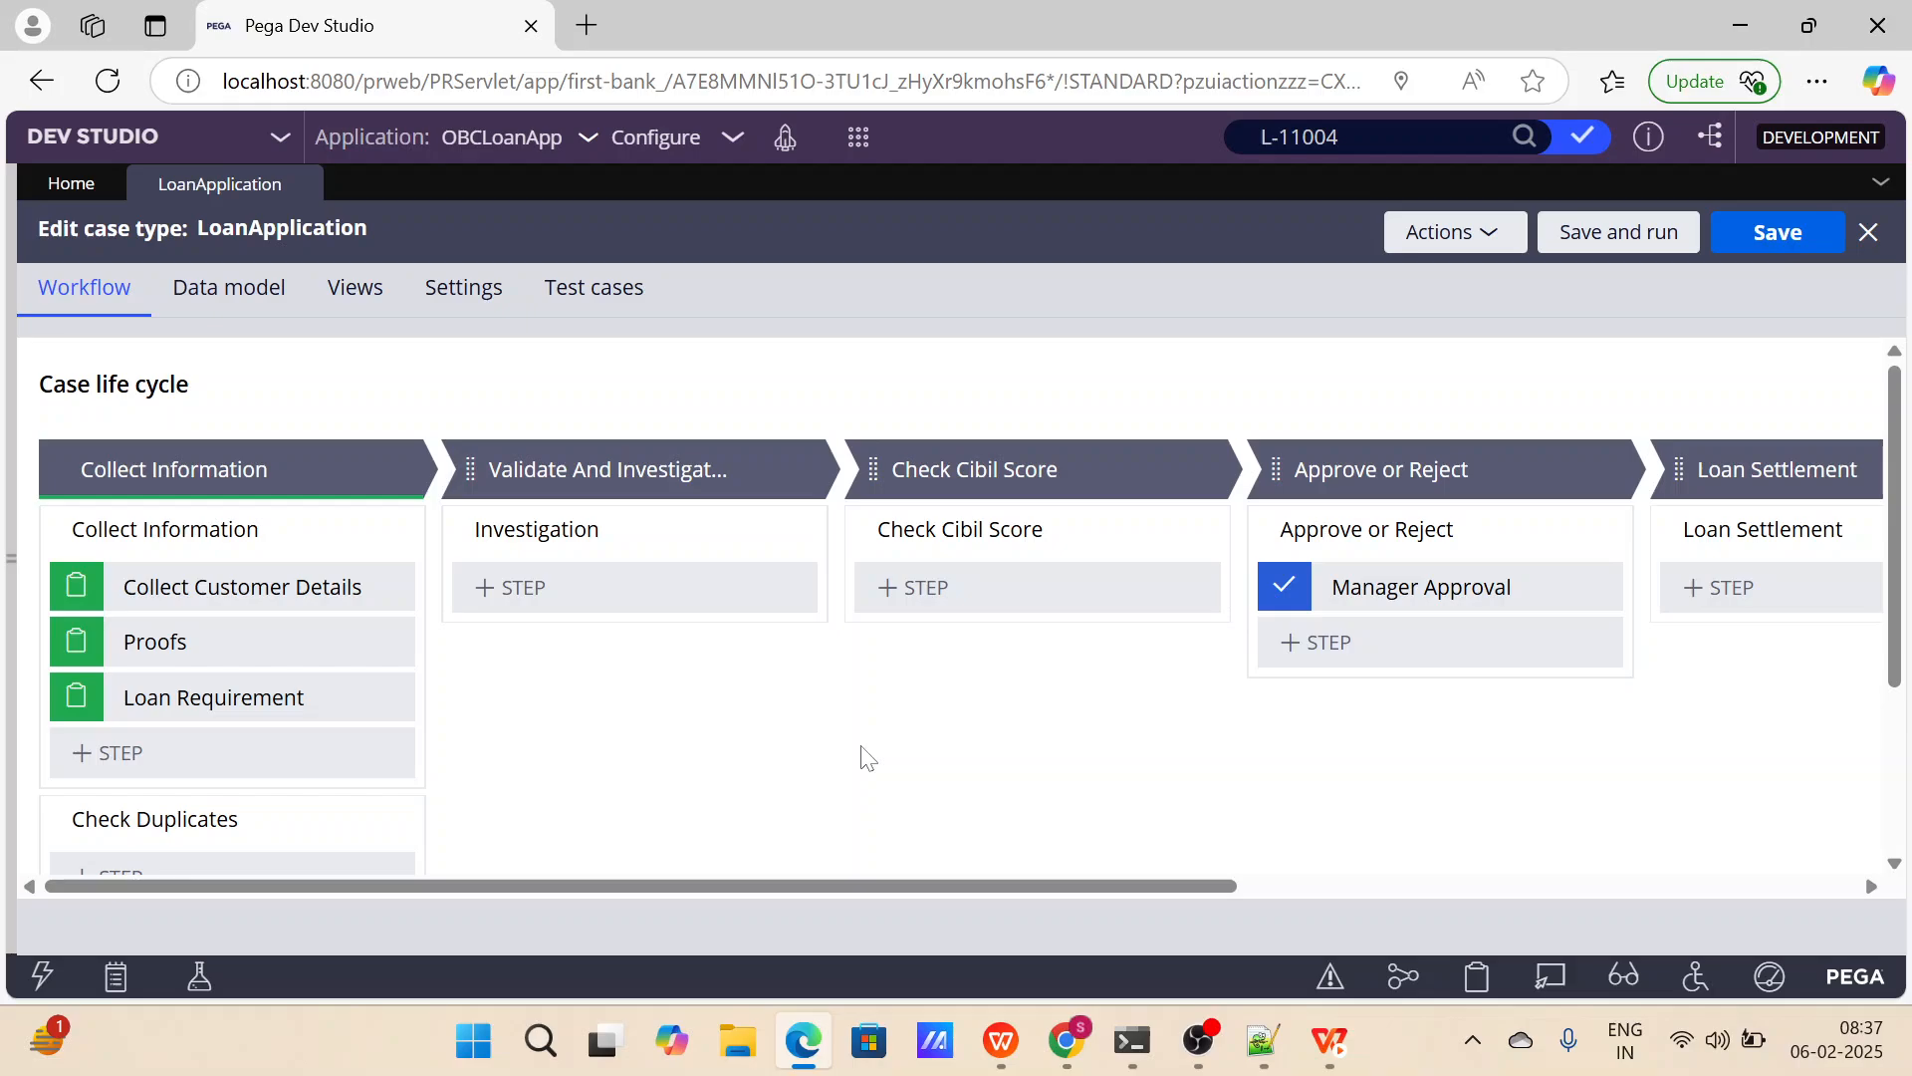
Look through the Processes that can be added as a step to the Investigation process.
click(559, 594)
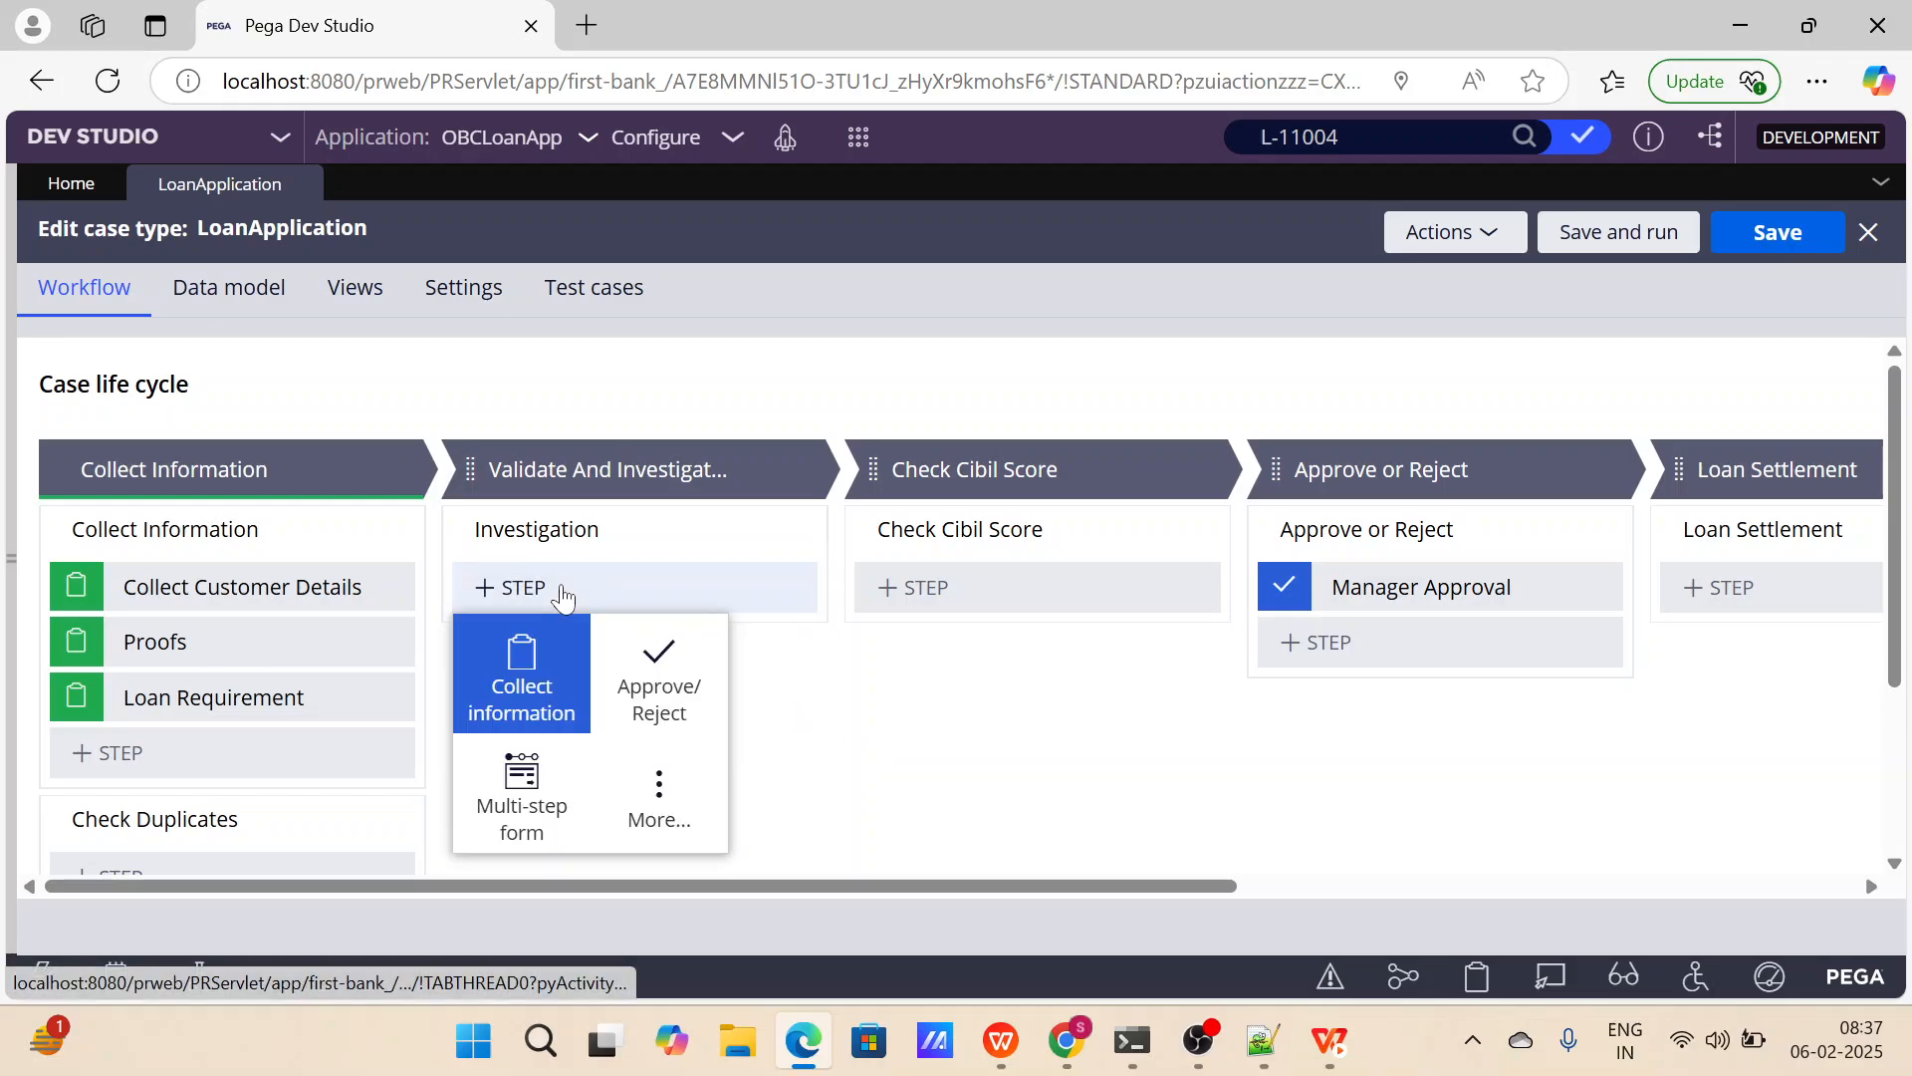
click(659, 787)
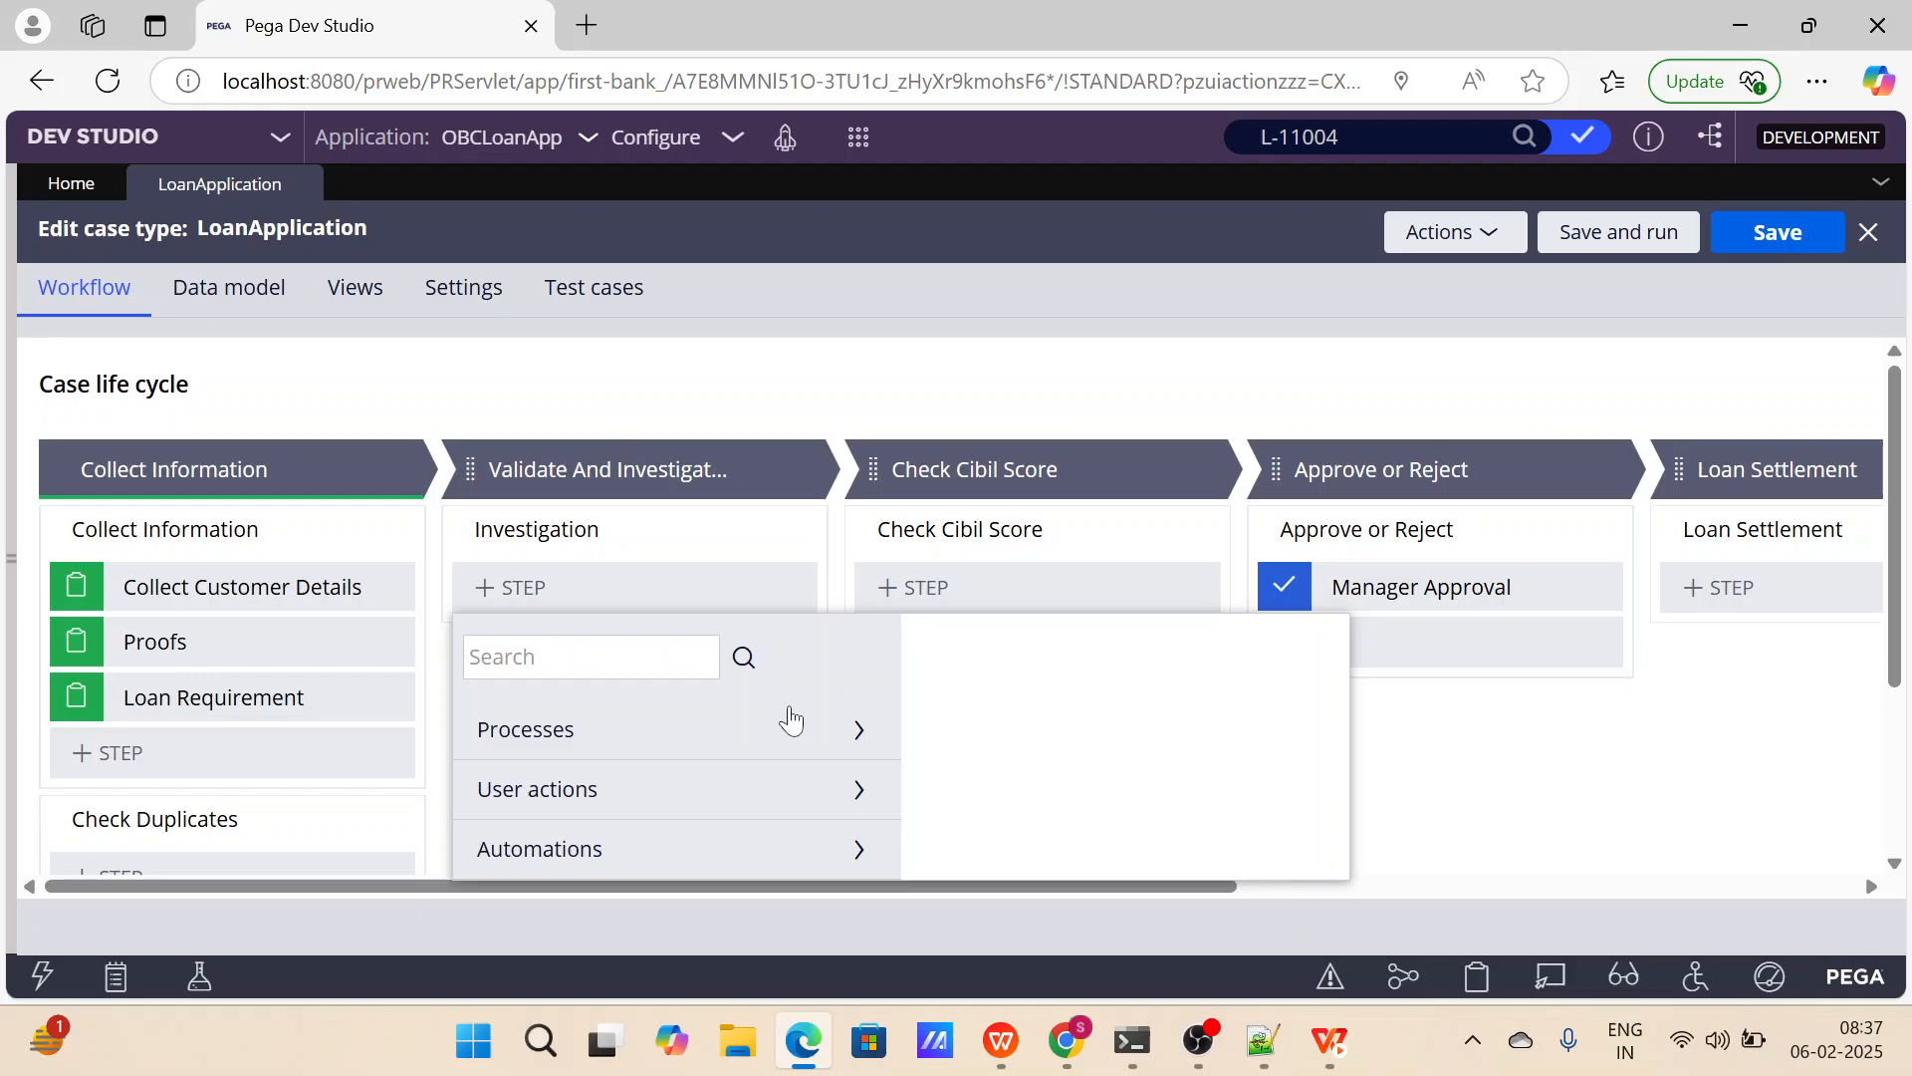
click(855, 729)
scroll(769, 812, down, 3)
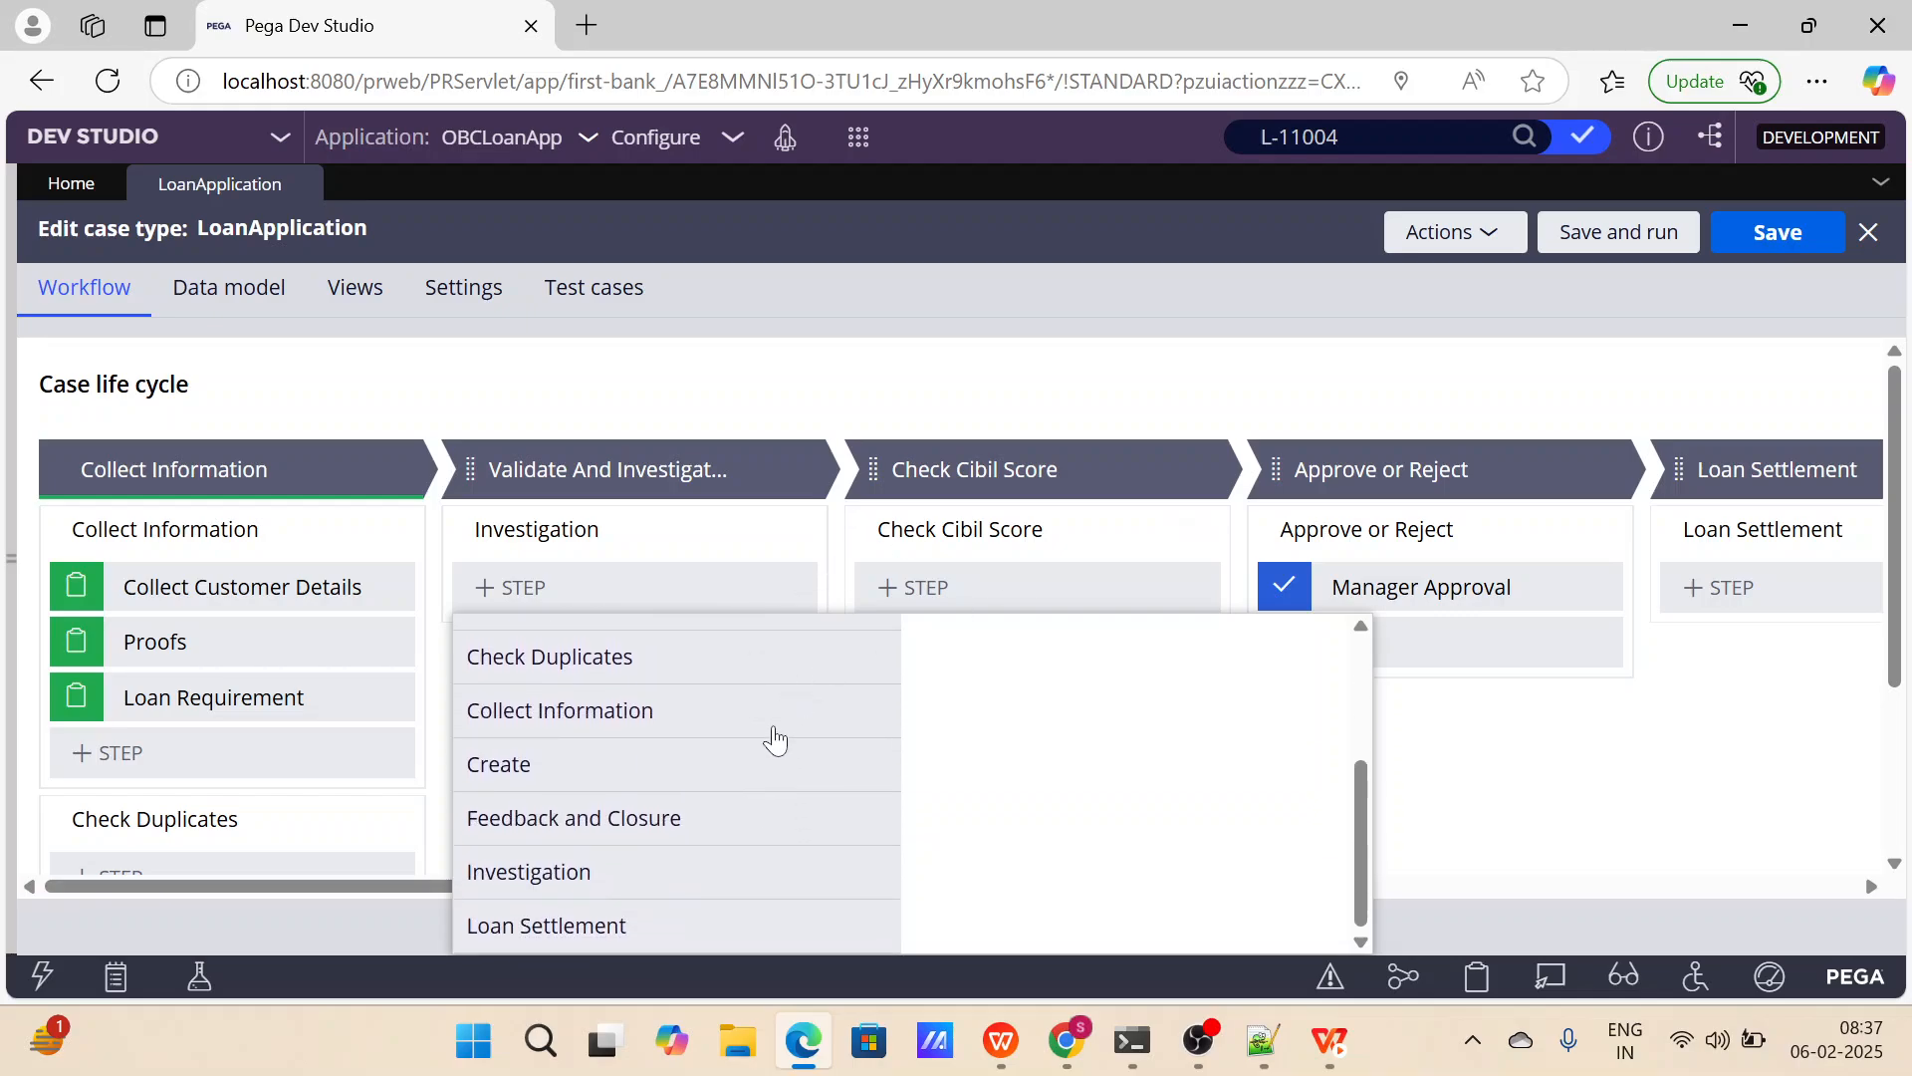
scroll(726, 728, up, 3)
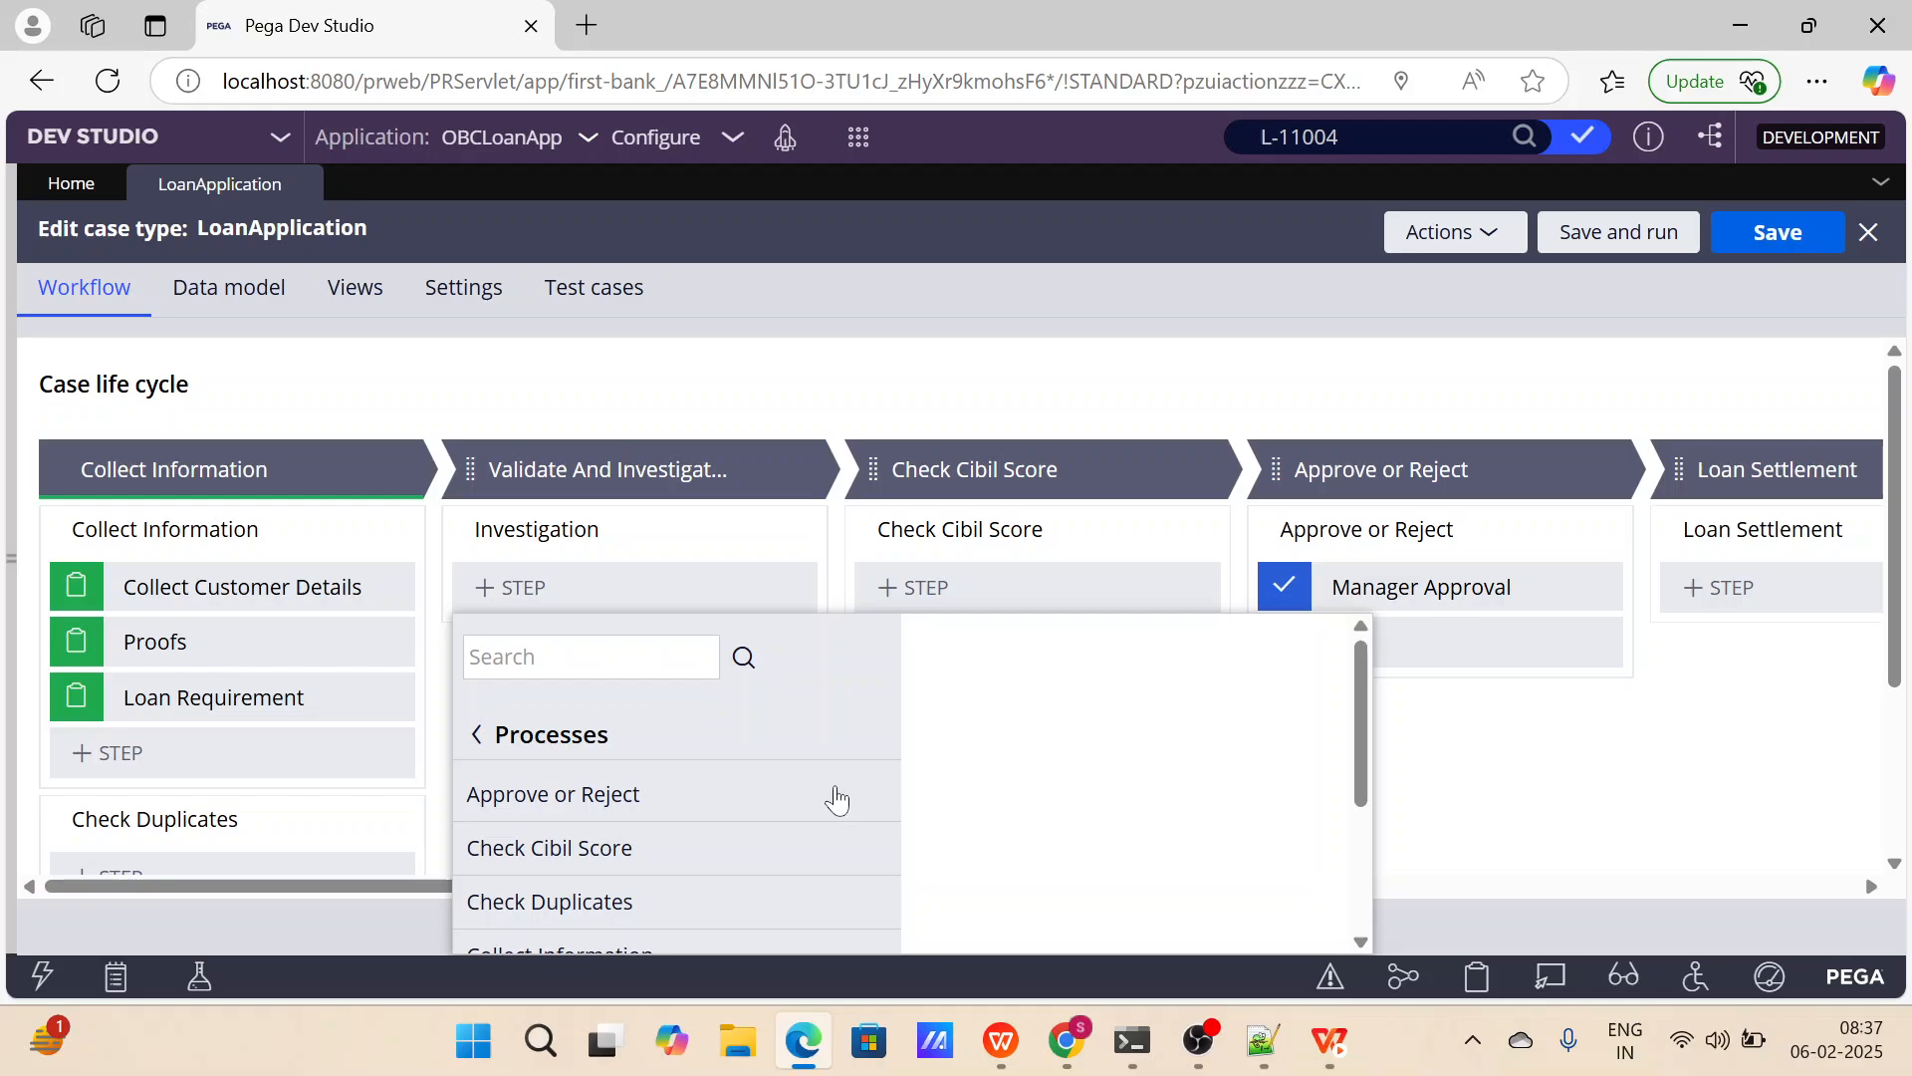
click(476, 734)
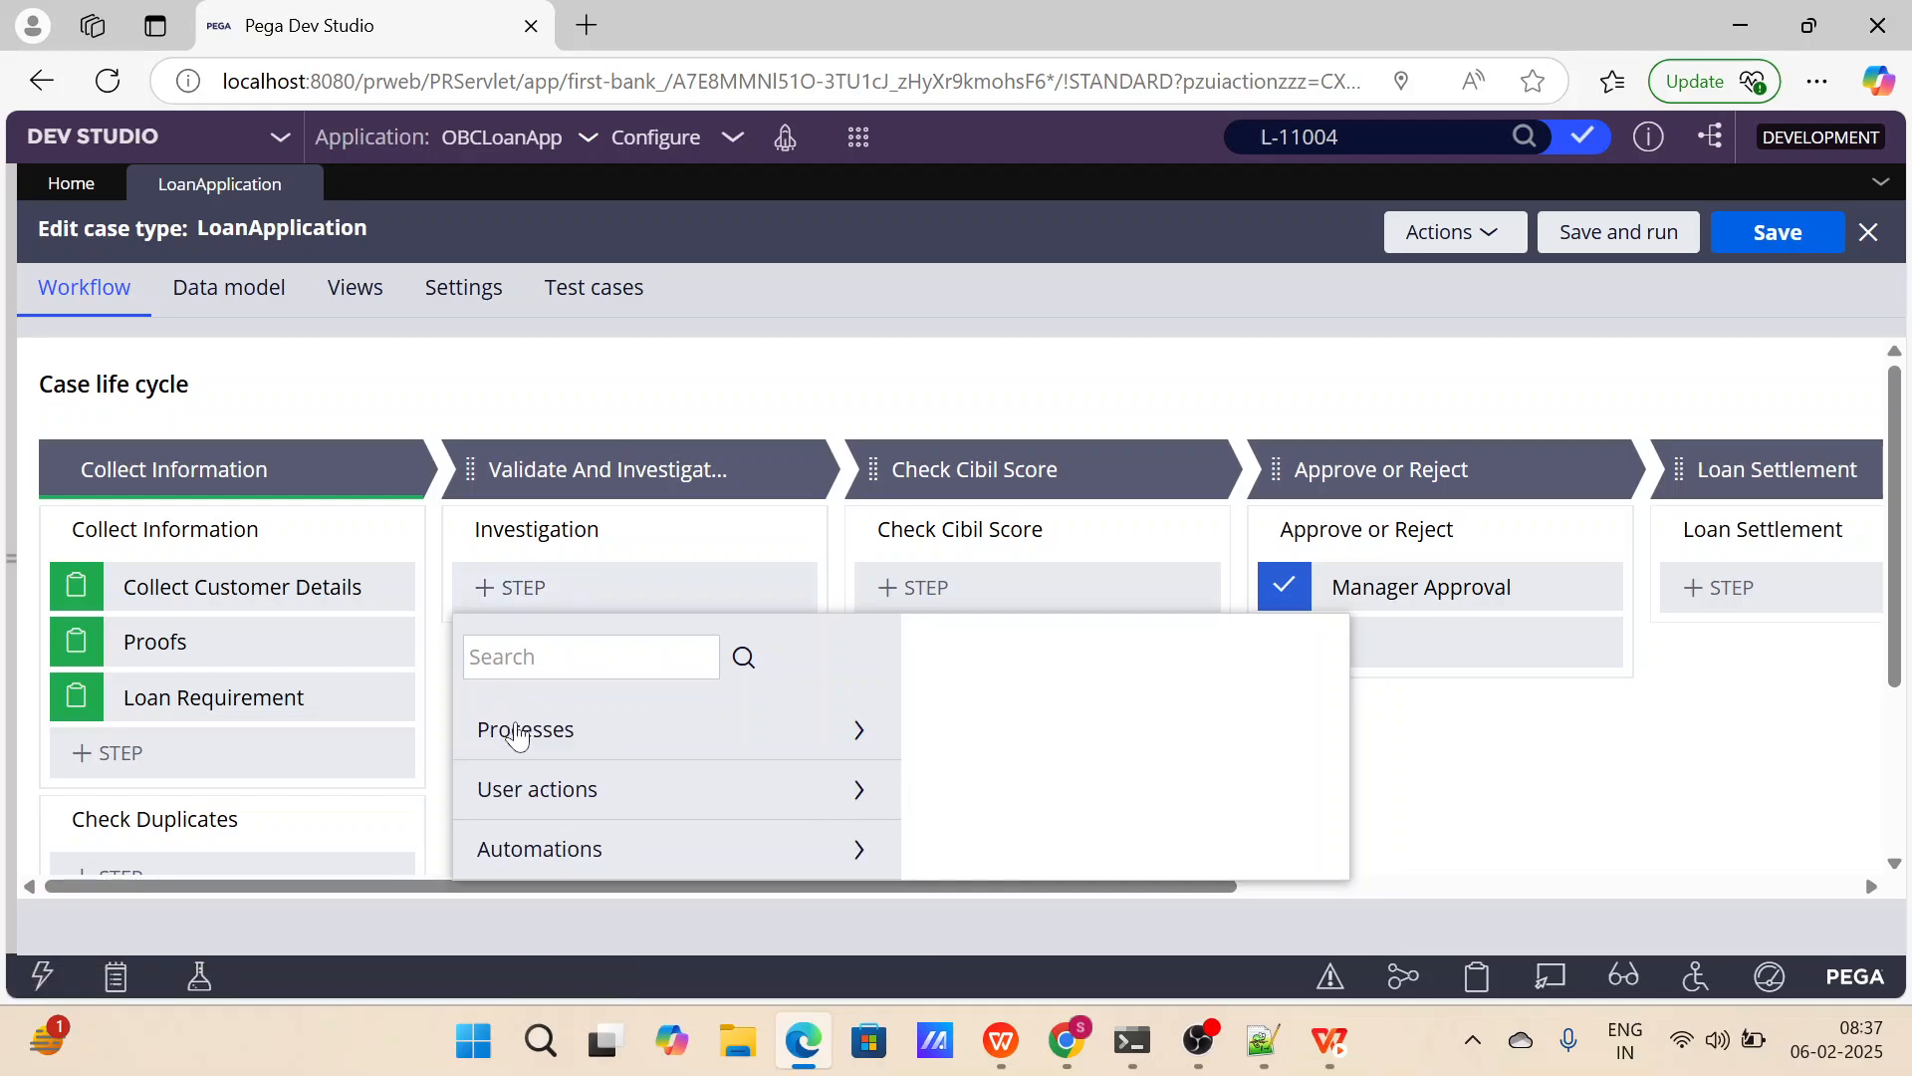
Review the User actions that can be added as a step to the Investigation process.
click(854, 792)
scroll(737, 790, down, 1)
scroll(734, 790, up, 1)
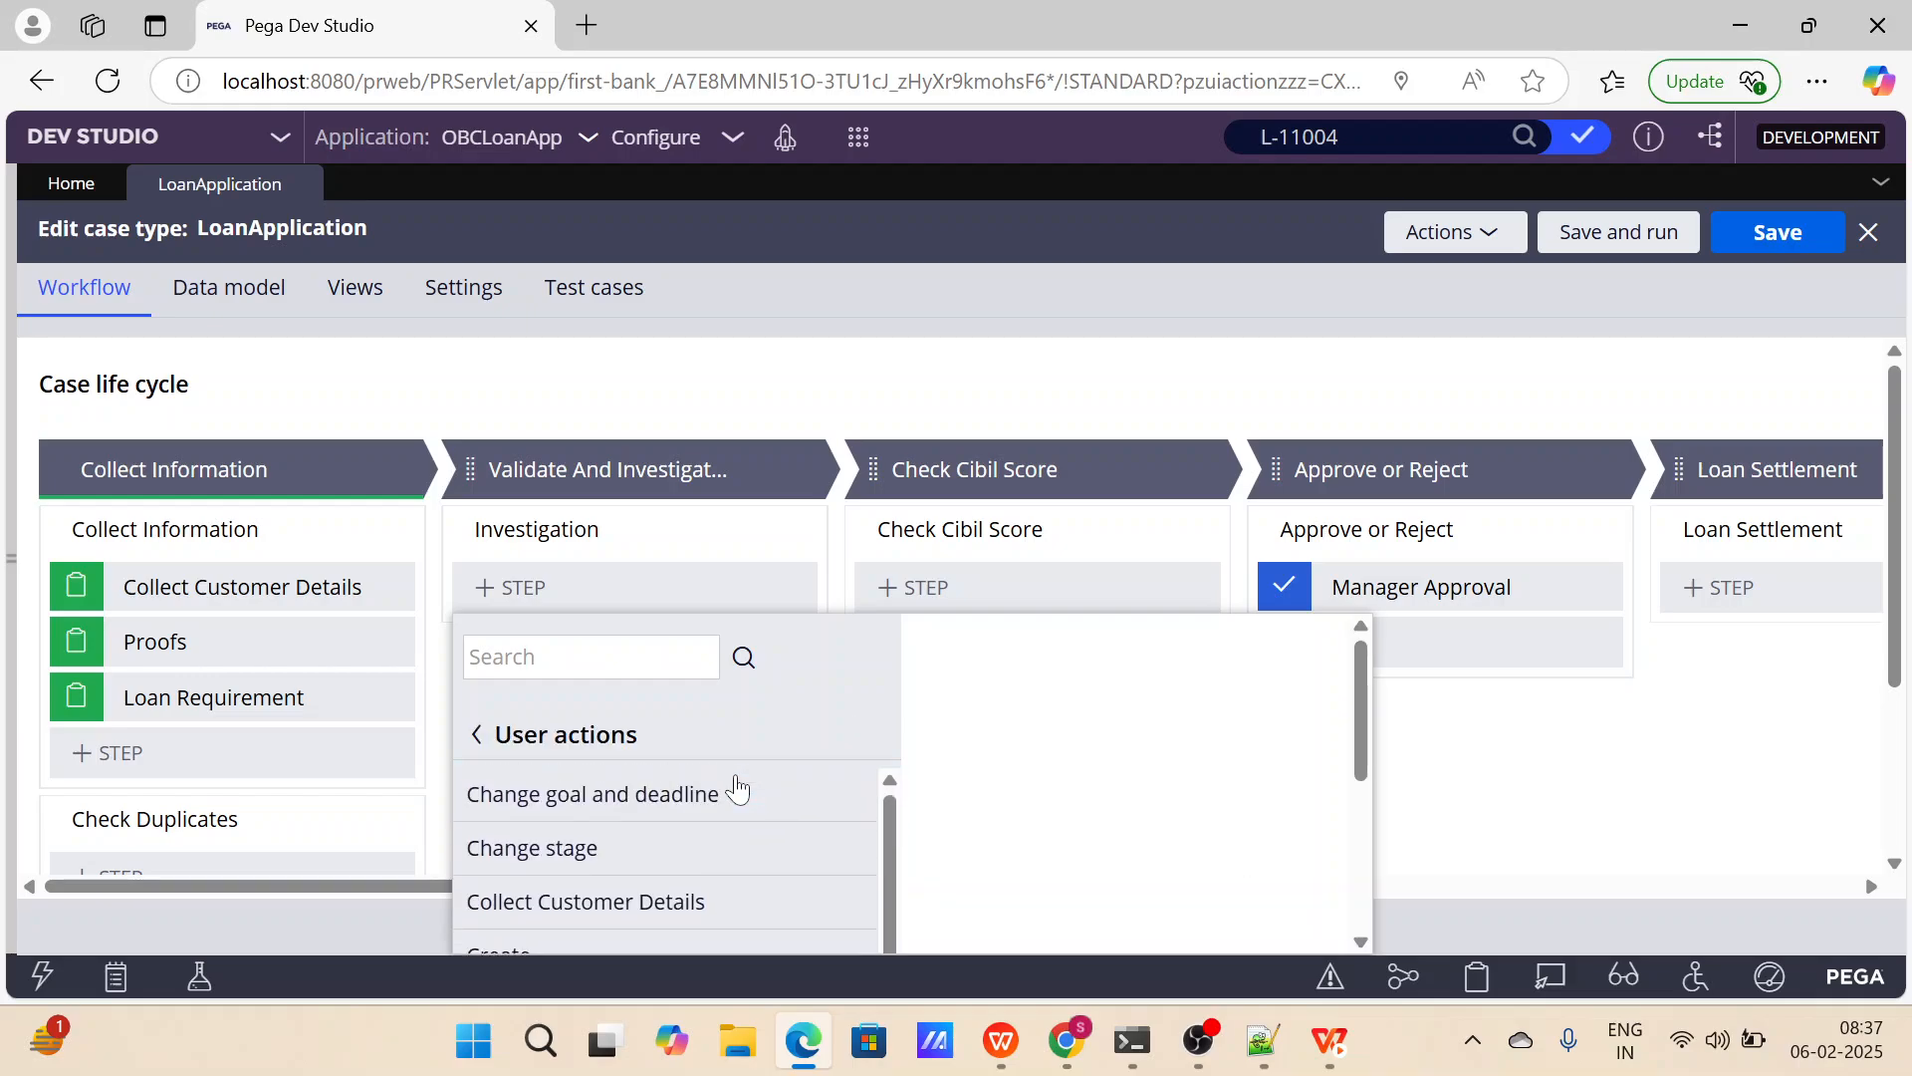
scroll(1144, 756, down, 2)
scroll(802, 737, down, 1)
scroll(802, 737, up, 2)
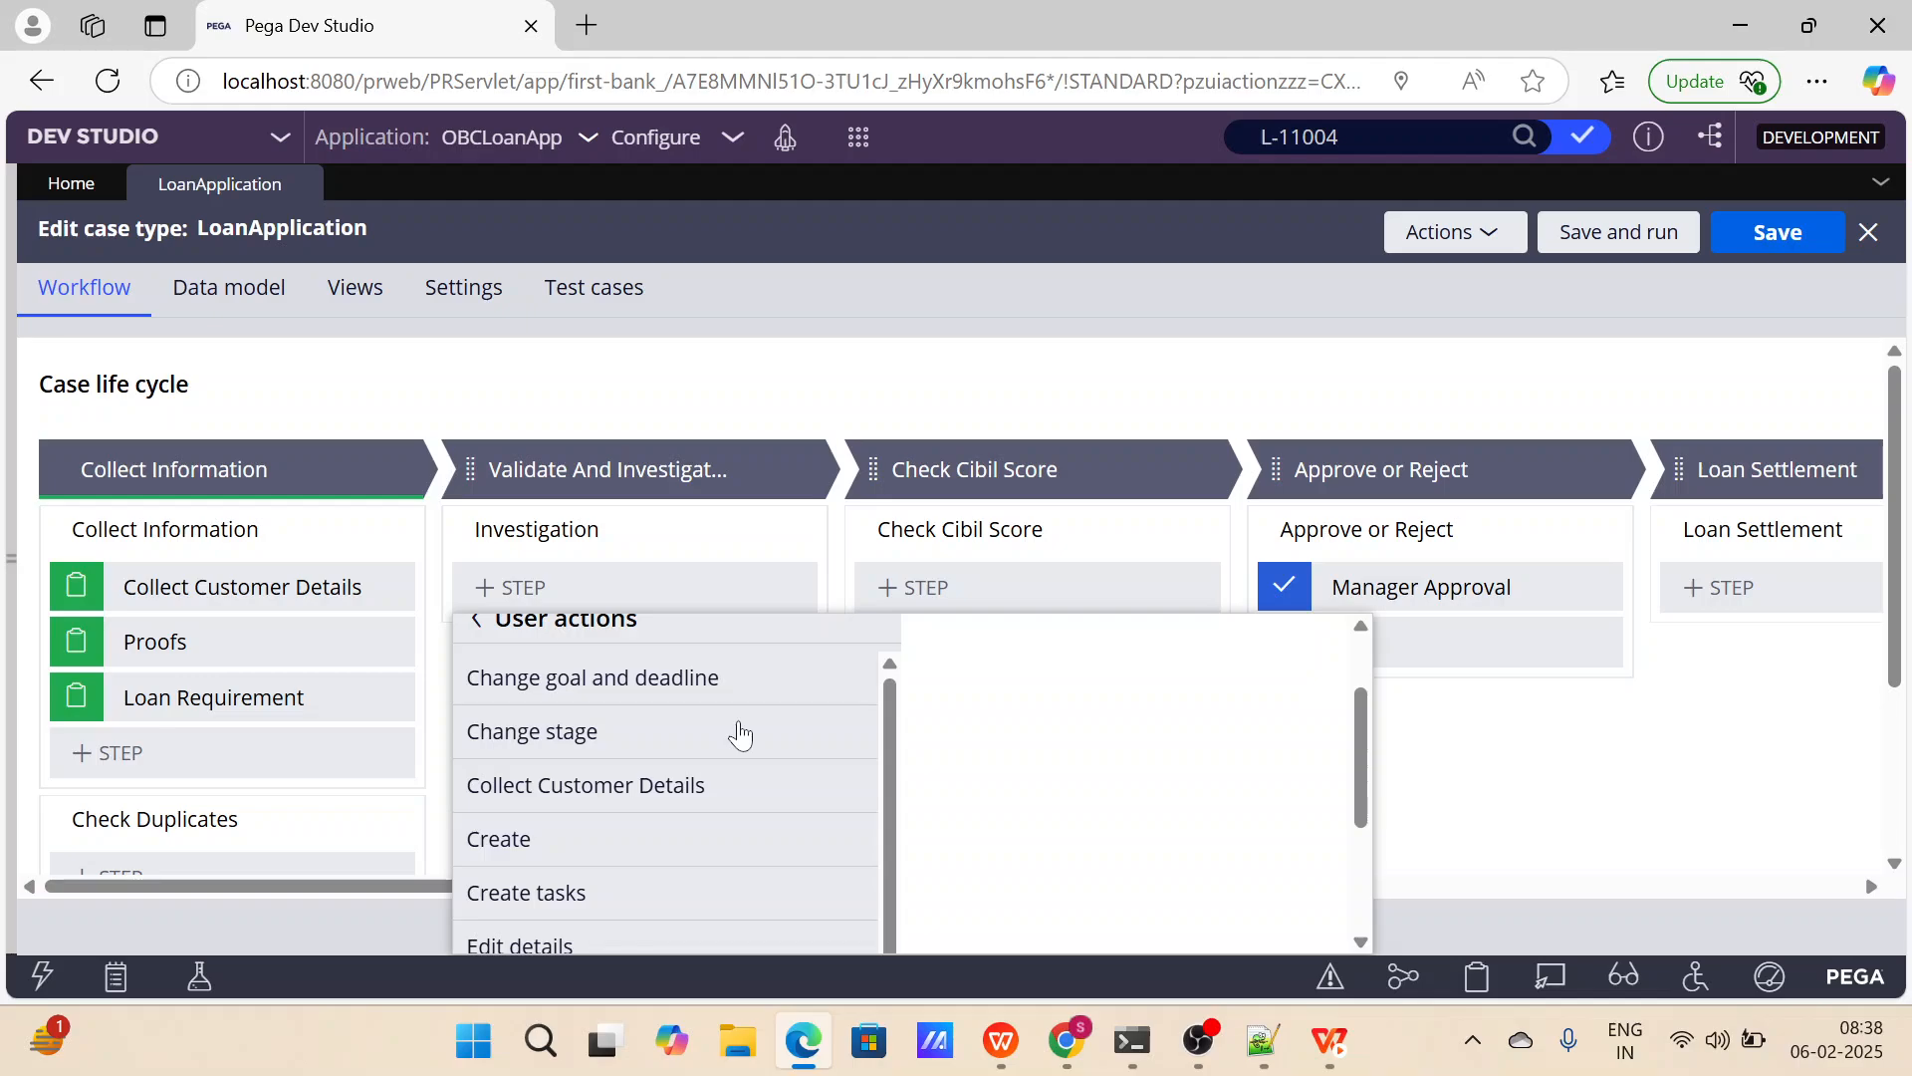
scroll(661, 765, down, 1)
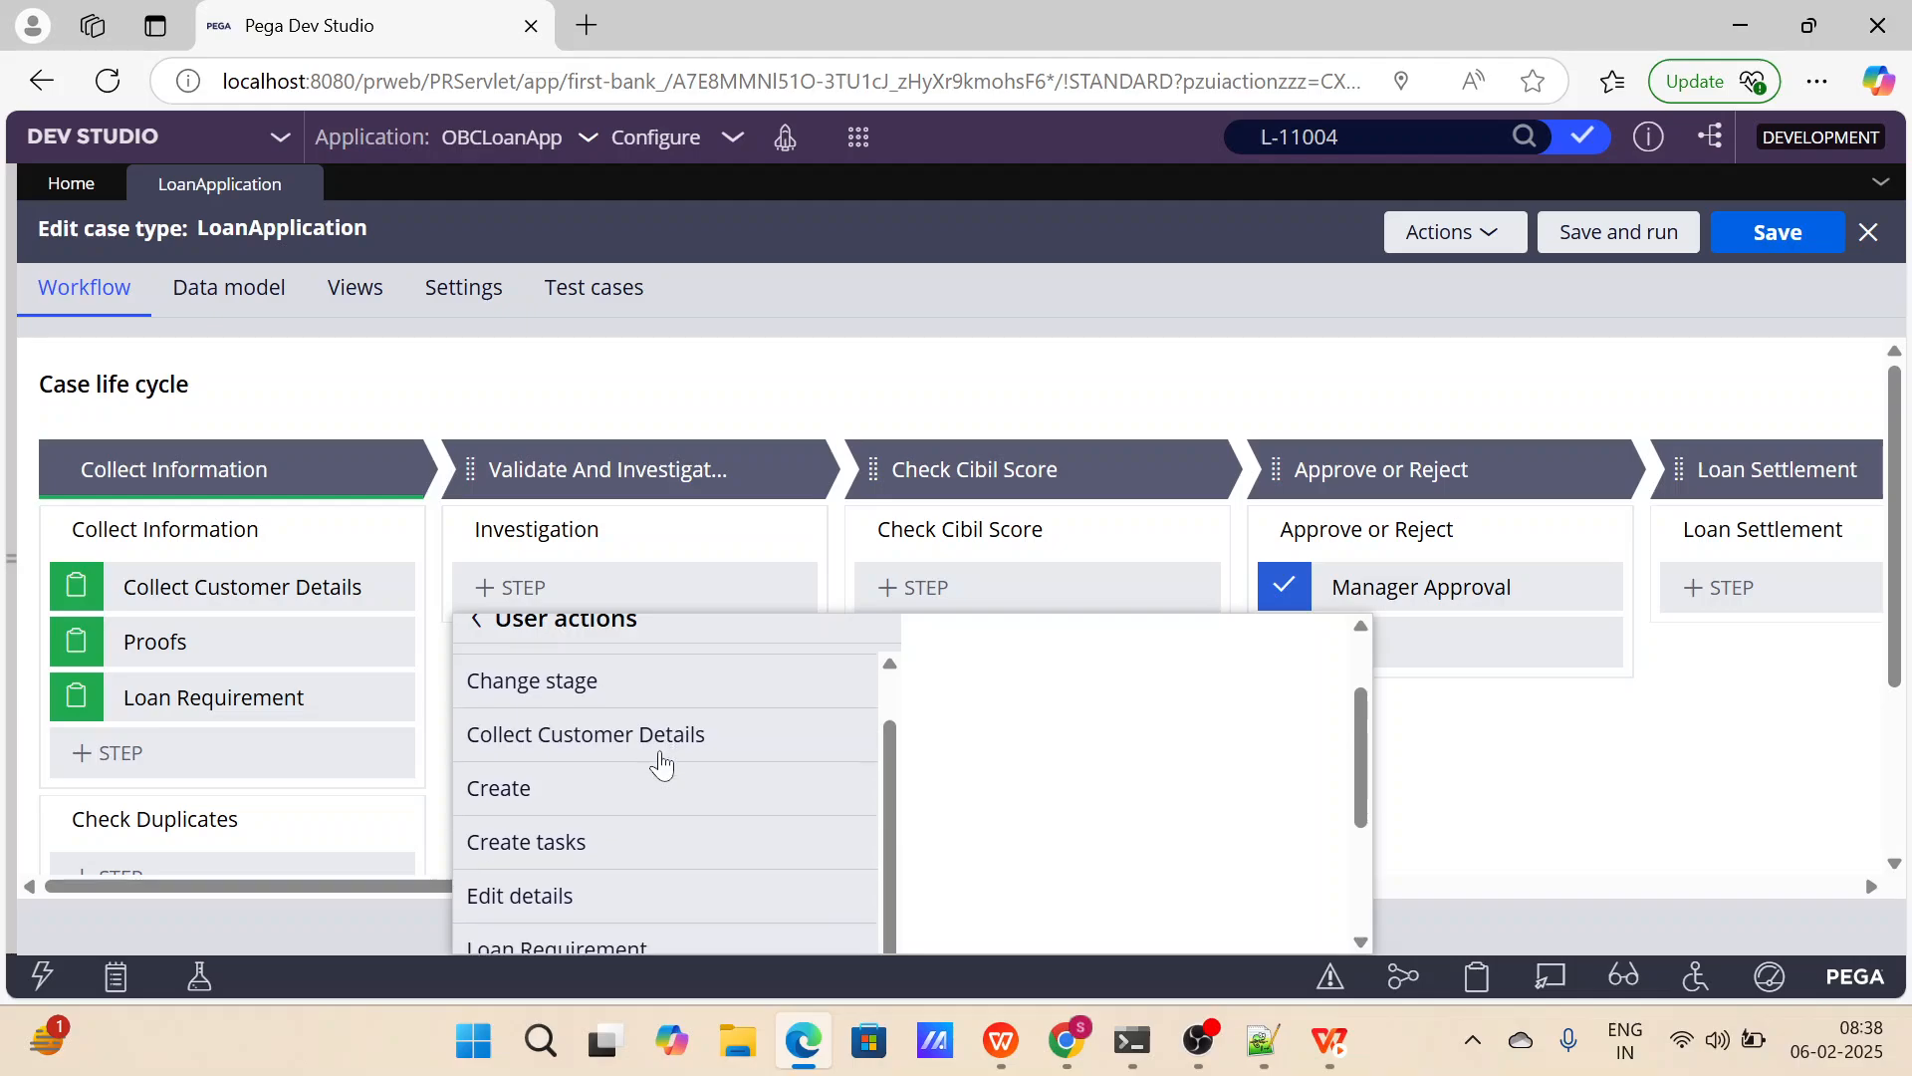
scroll(632, 864, down, 4)
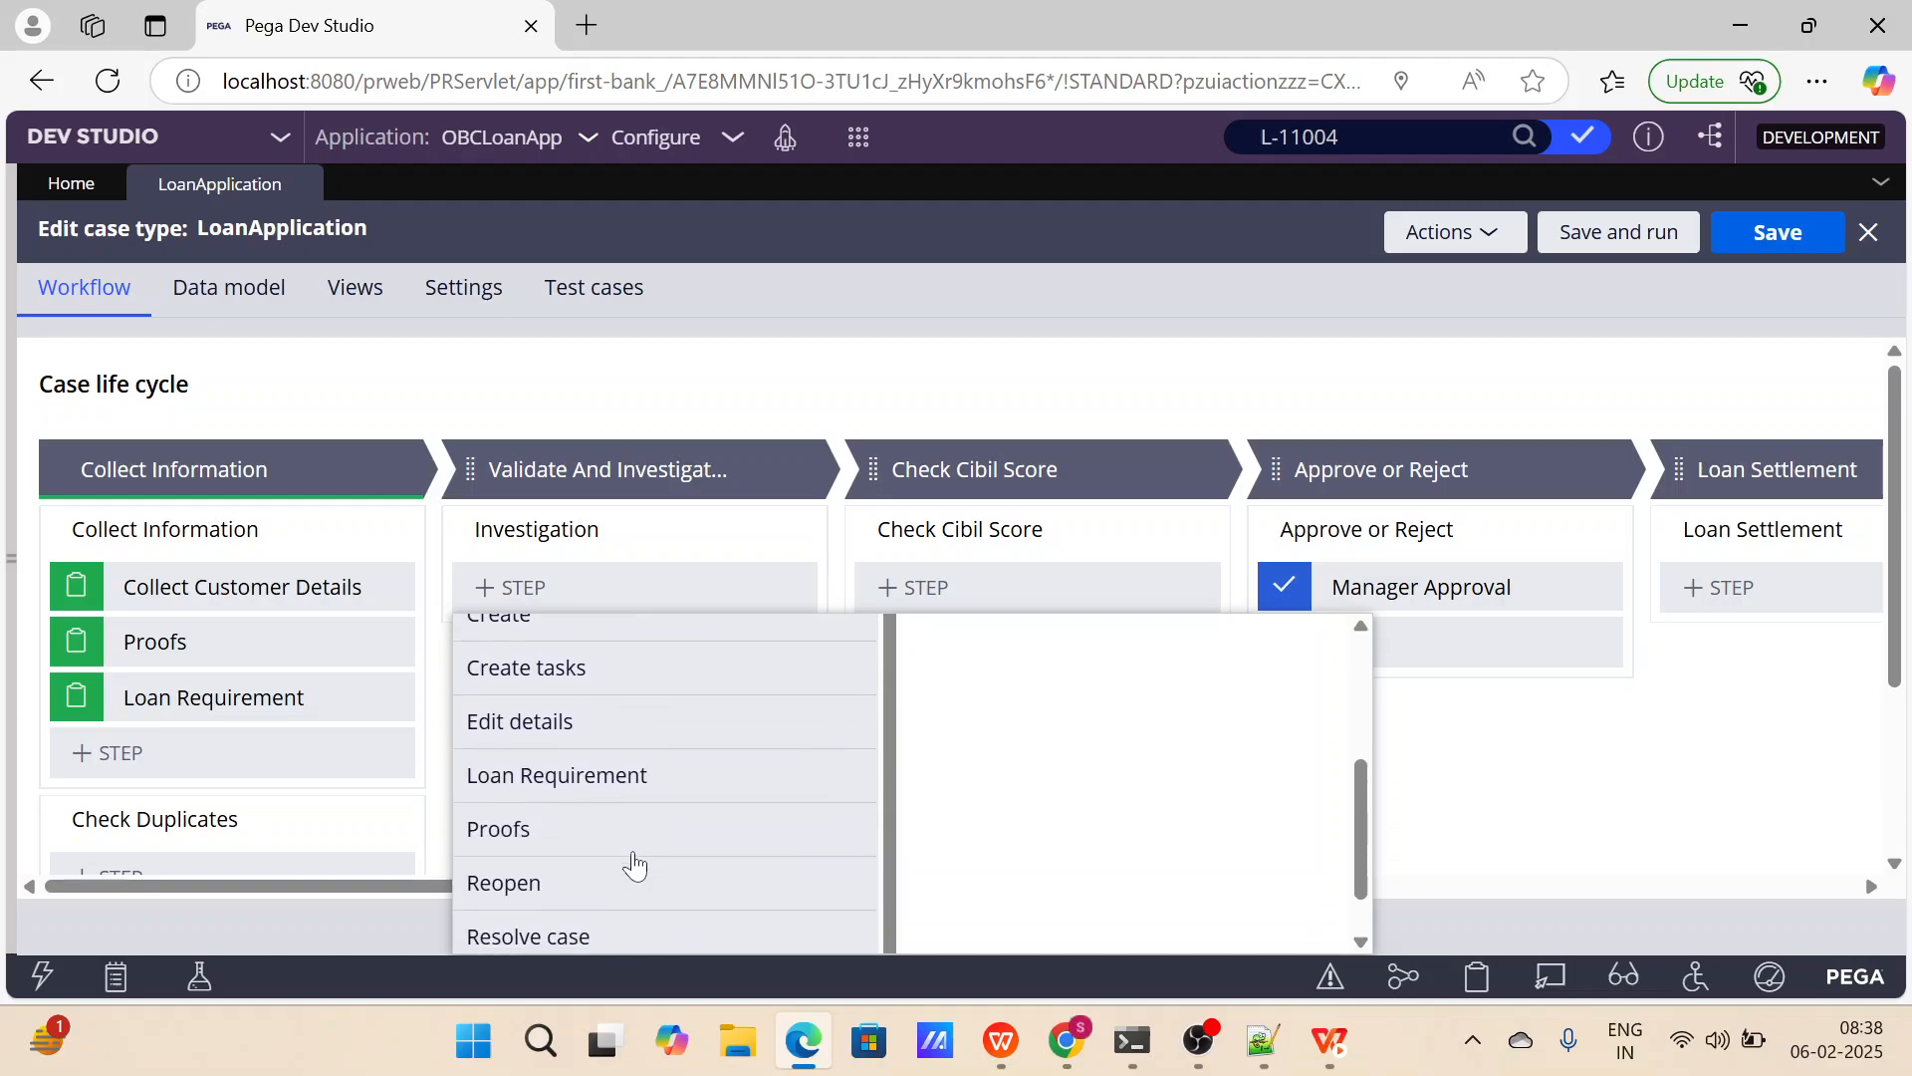
scroll(661, 870, up, 2)
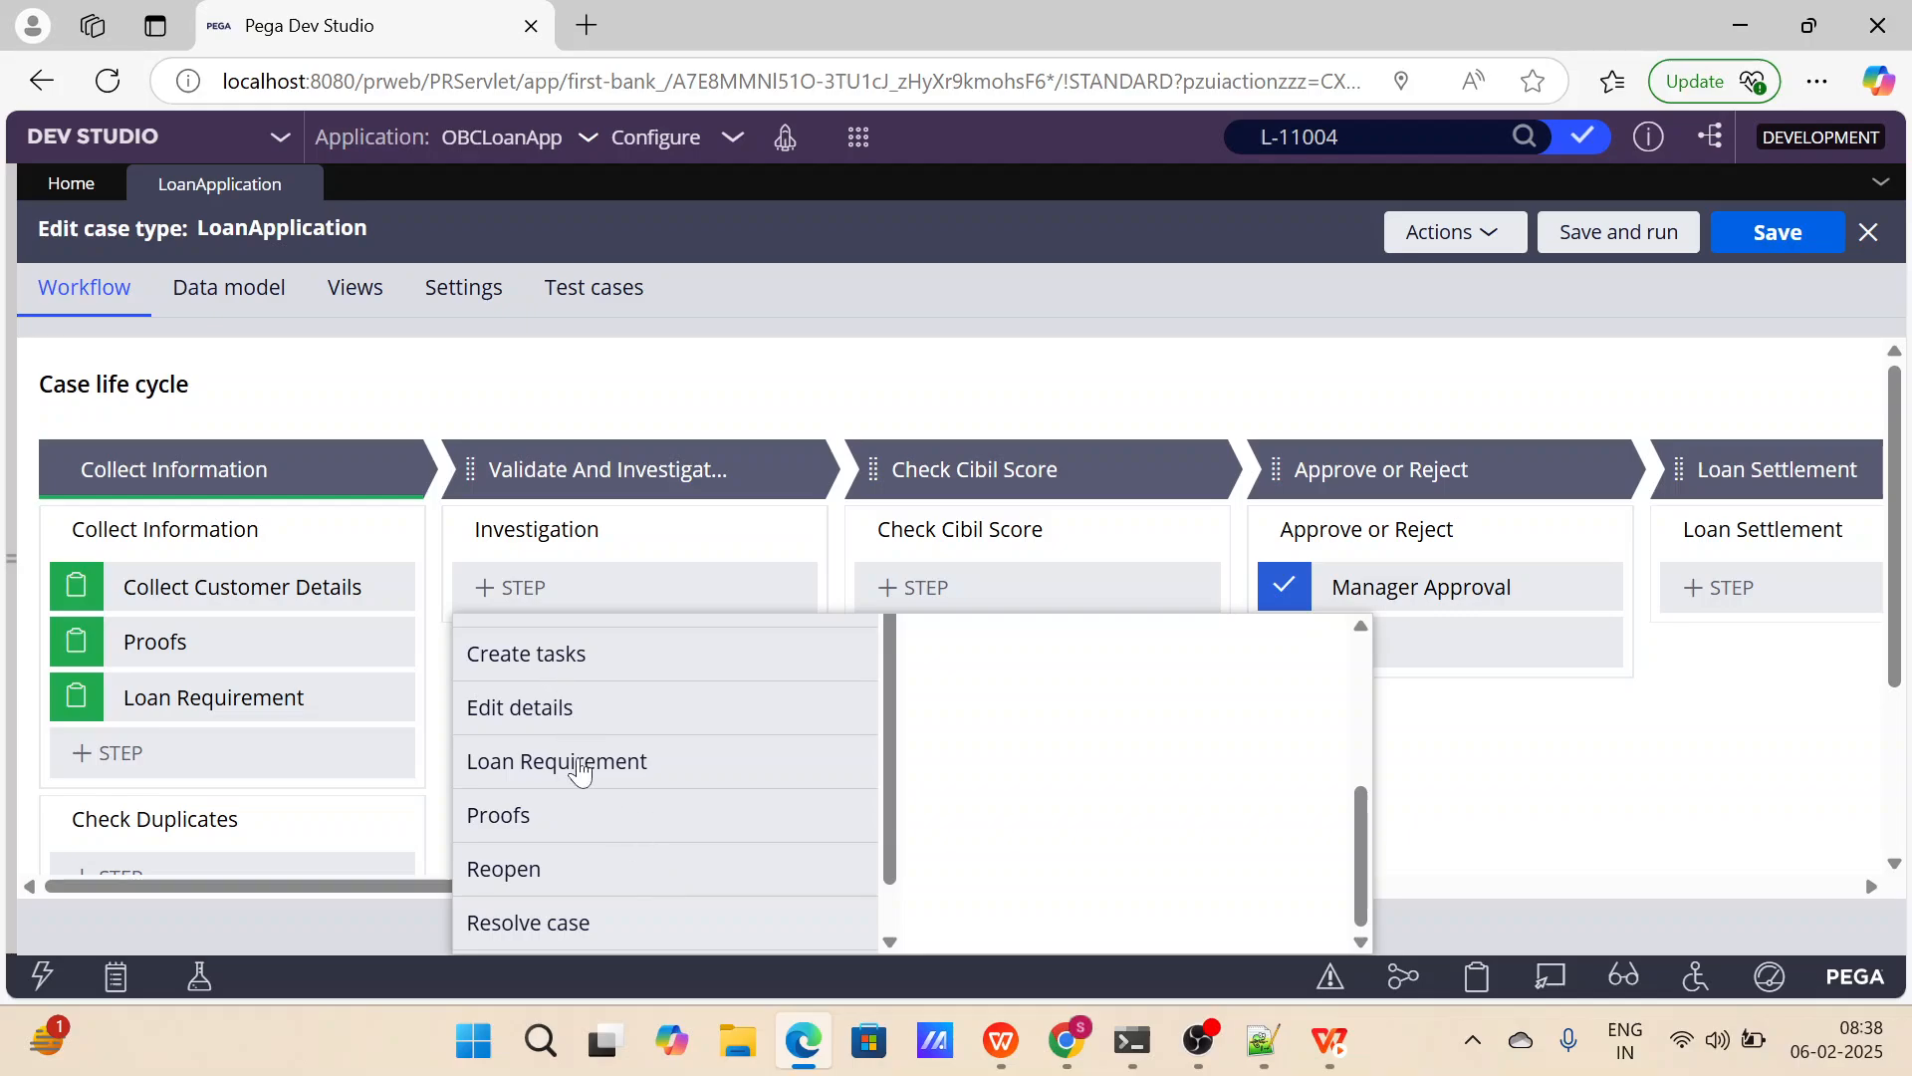
scroll(577, 772, up, 4)
click(478, 734)
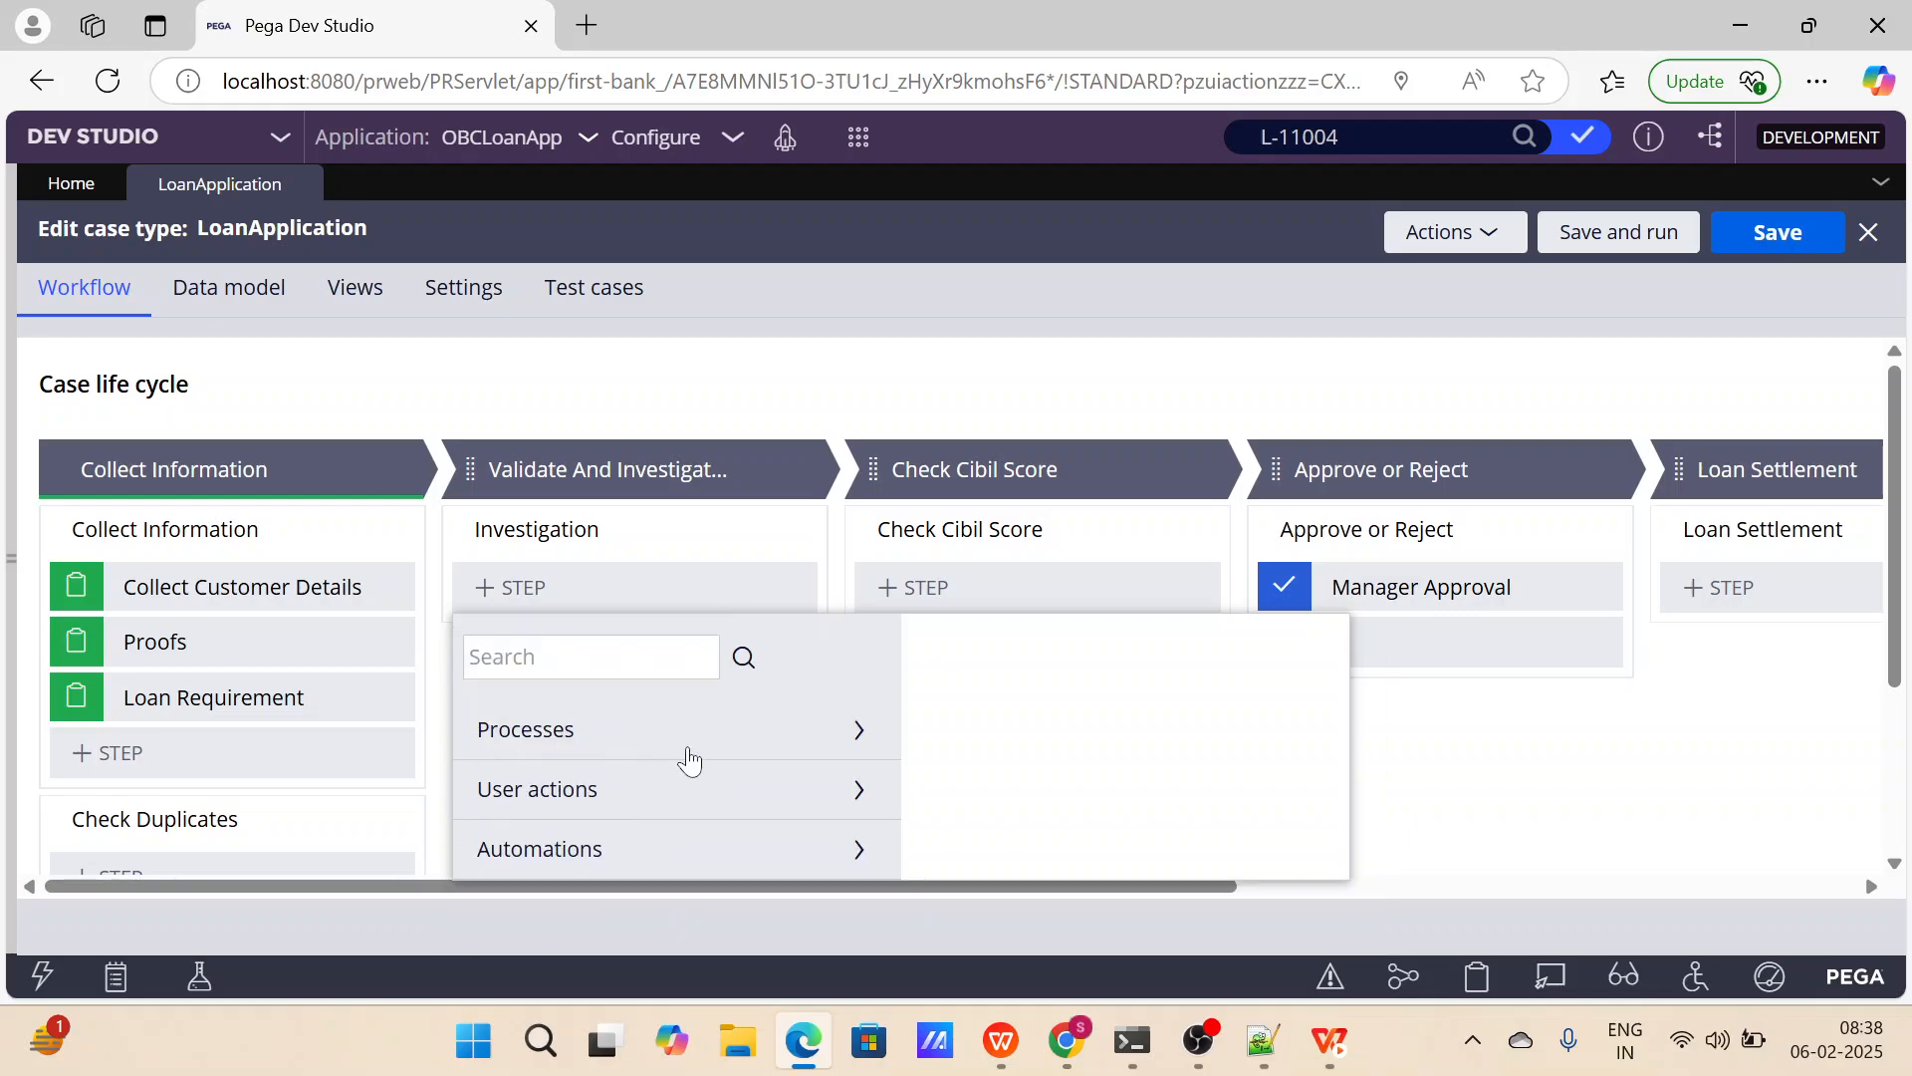
Examine the full list of Automations that can be added as a step to the Investigation process.
click(852, 849)
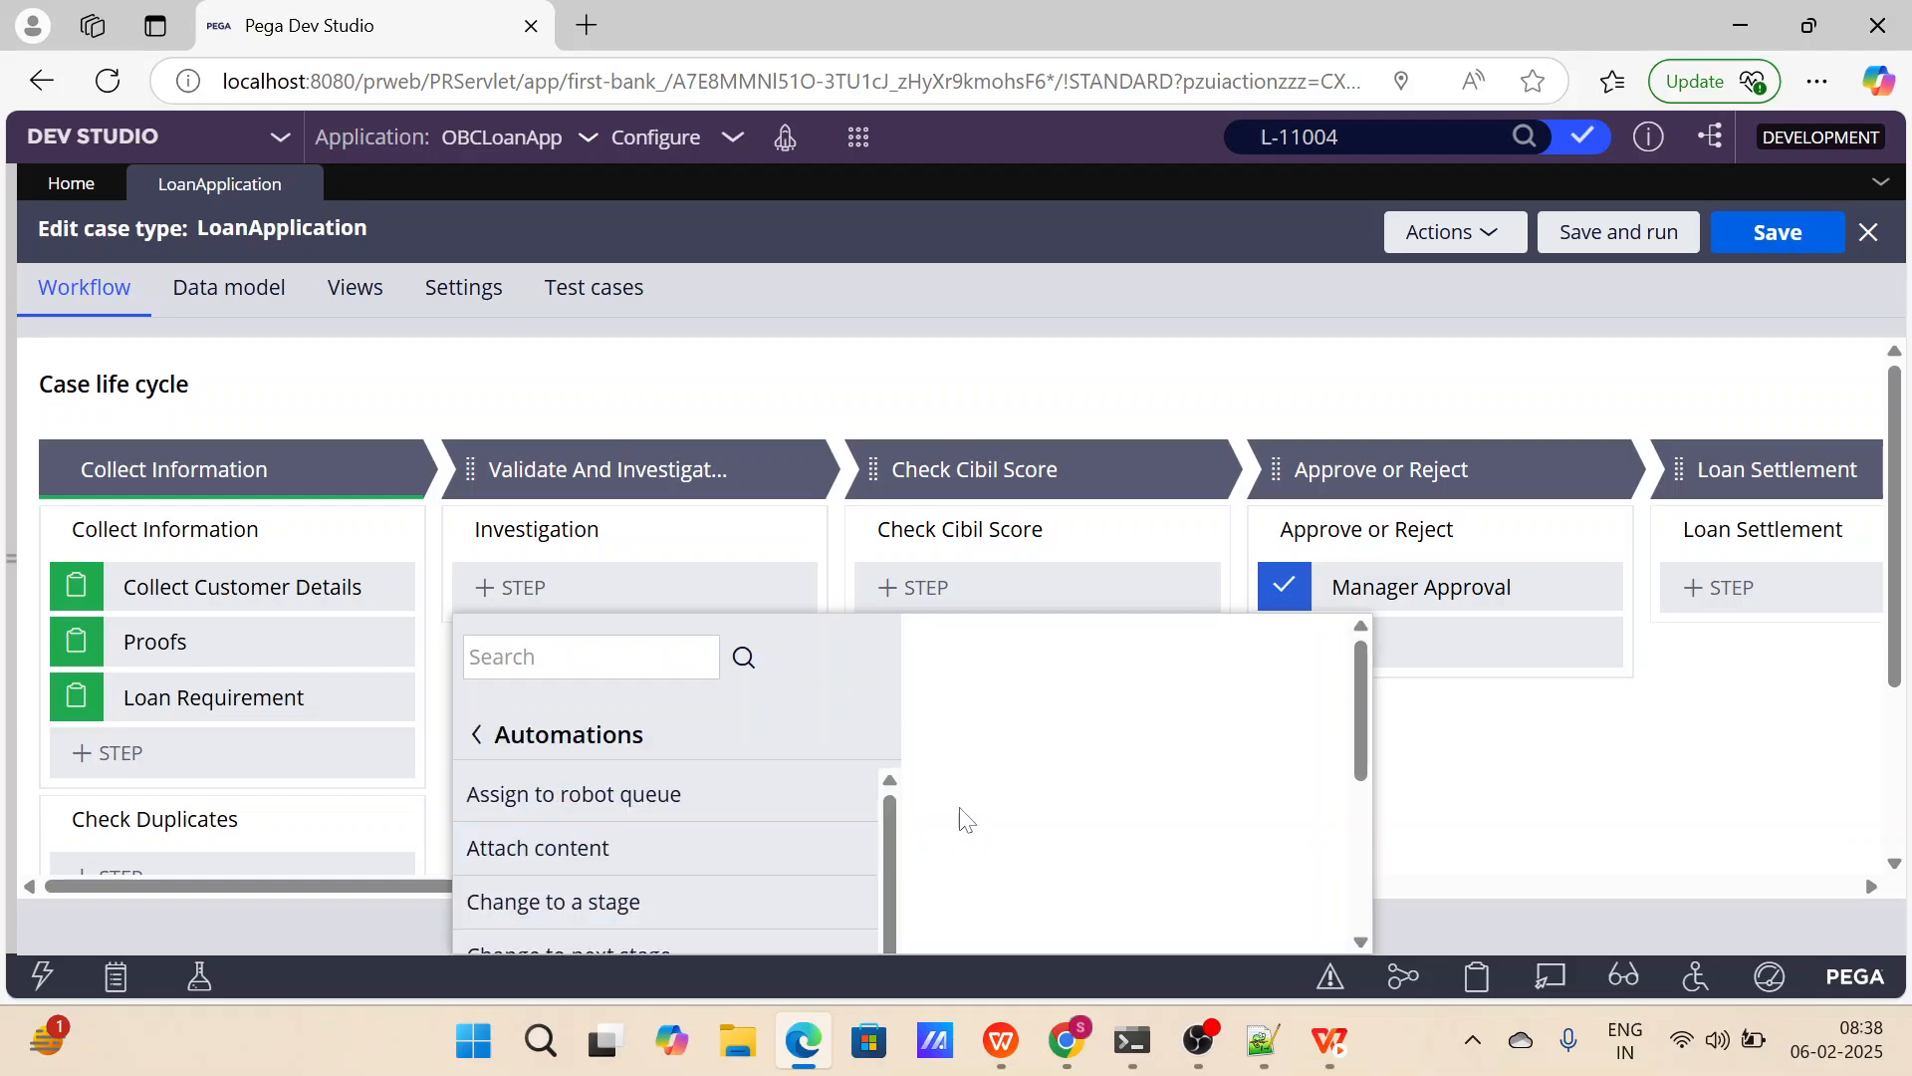
scroll(797, 827, down, 2)
scroll(793, 820, up, 2)
scroll(1554, 671, down, 3)
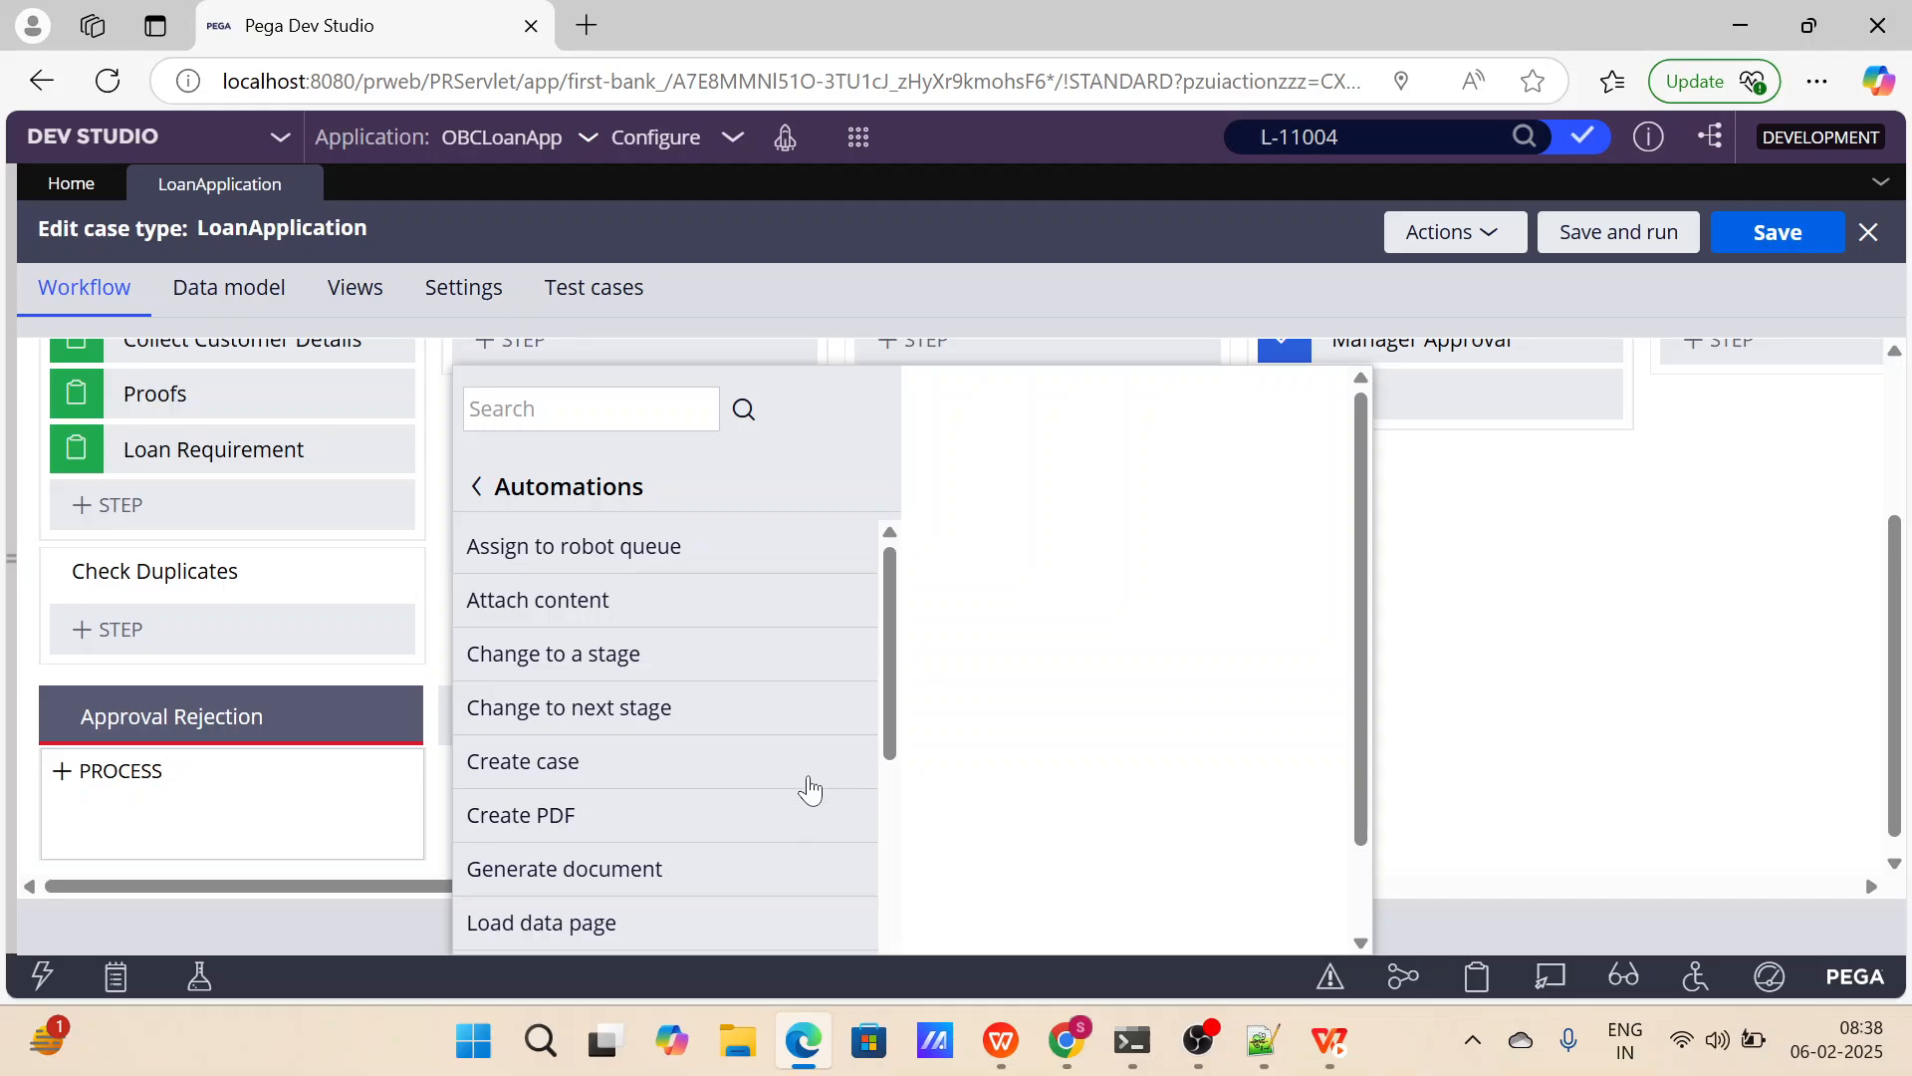
scroll(802, 792, down, 2)
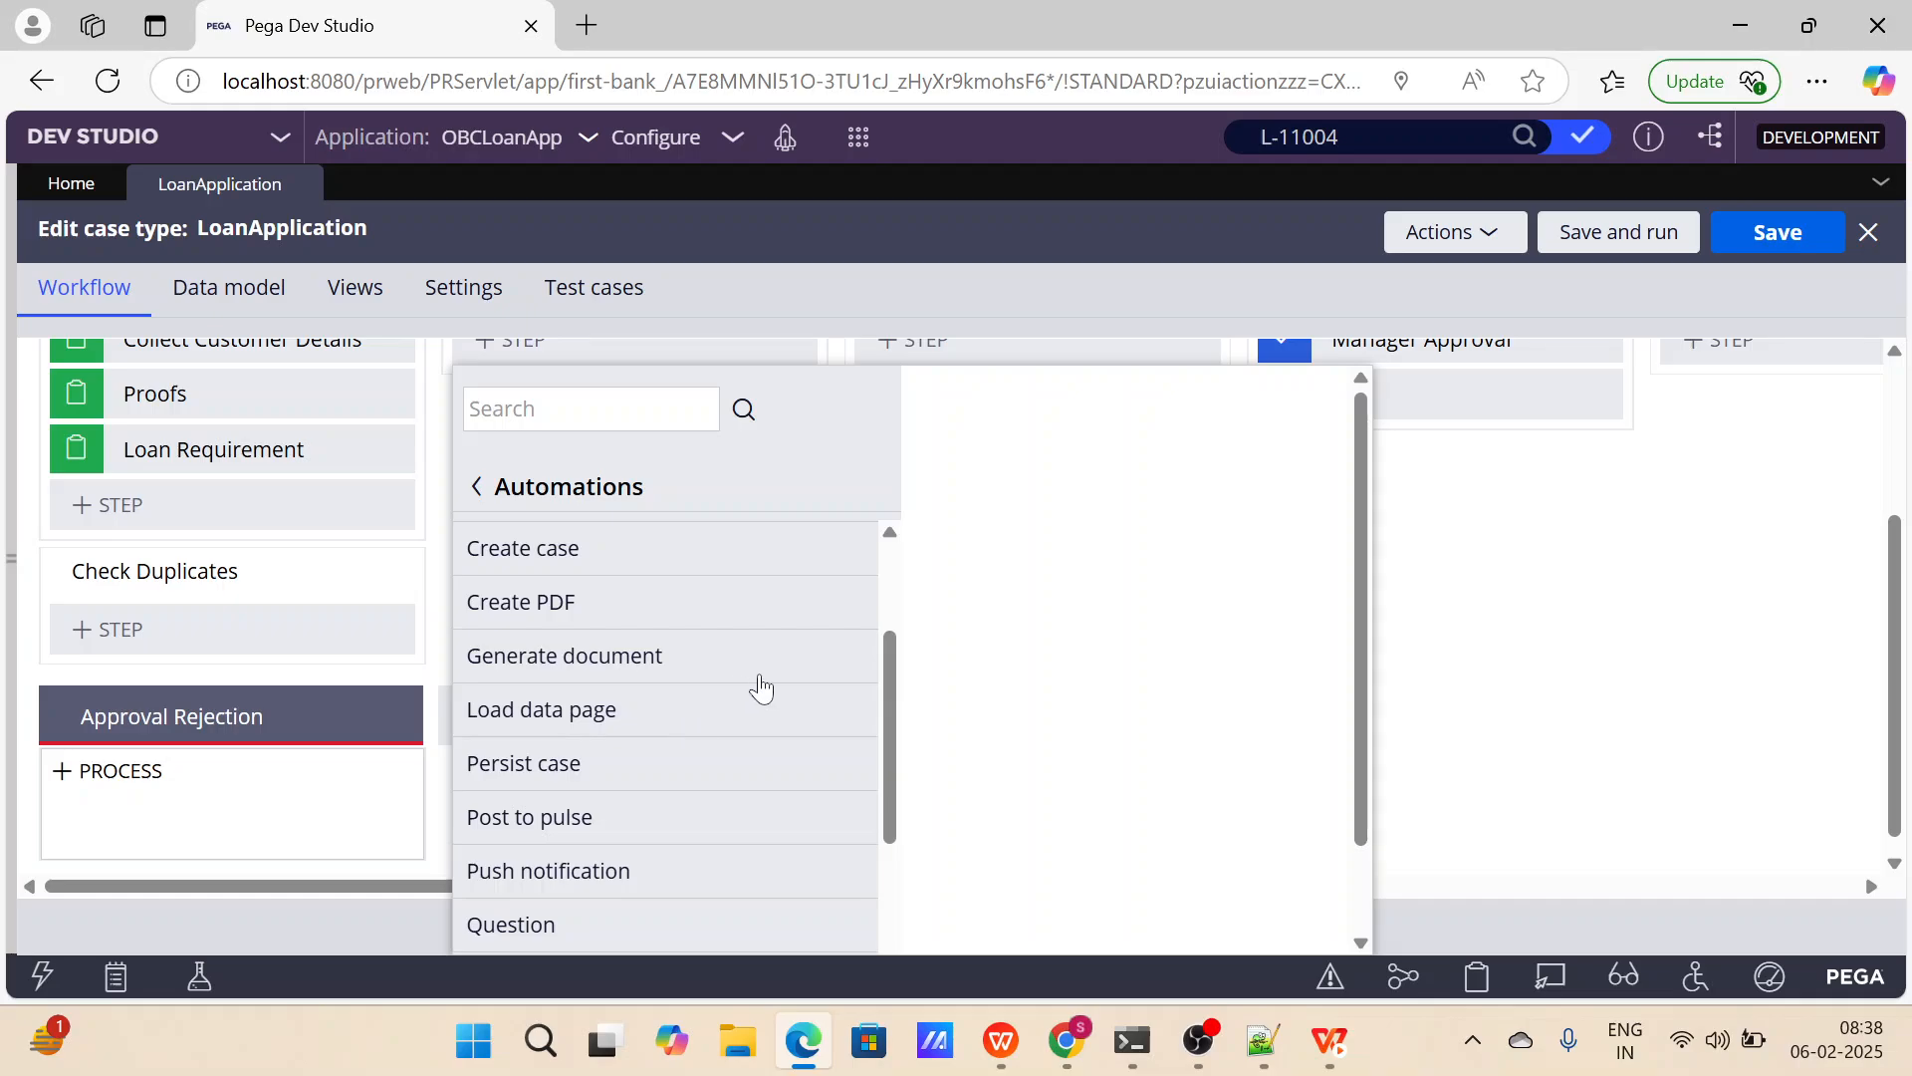
scroll(667, 772, down, 1)
scroll(624, 815, down, 2)
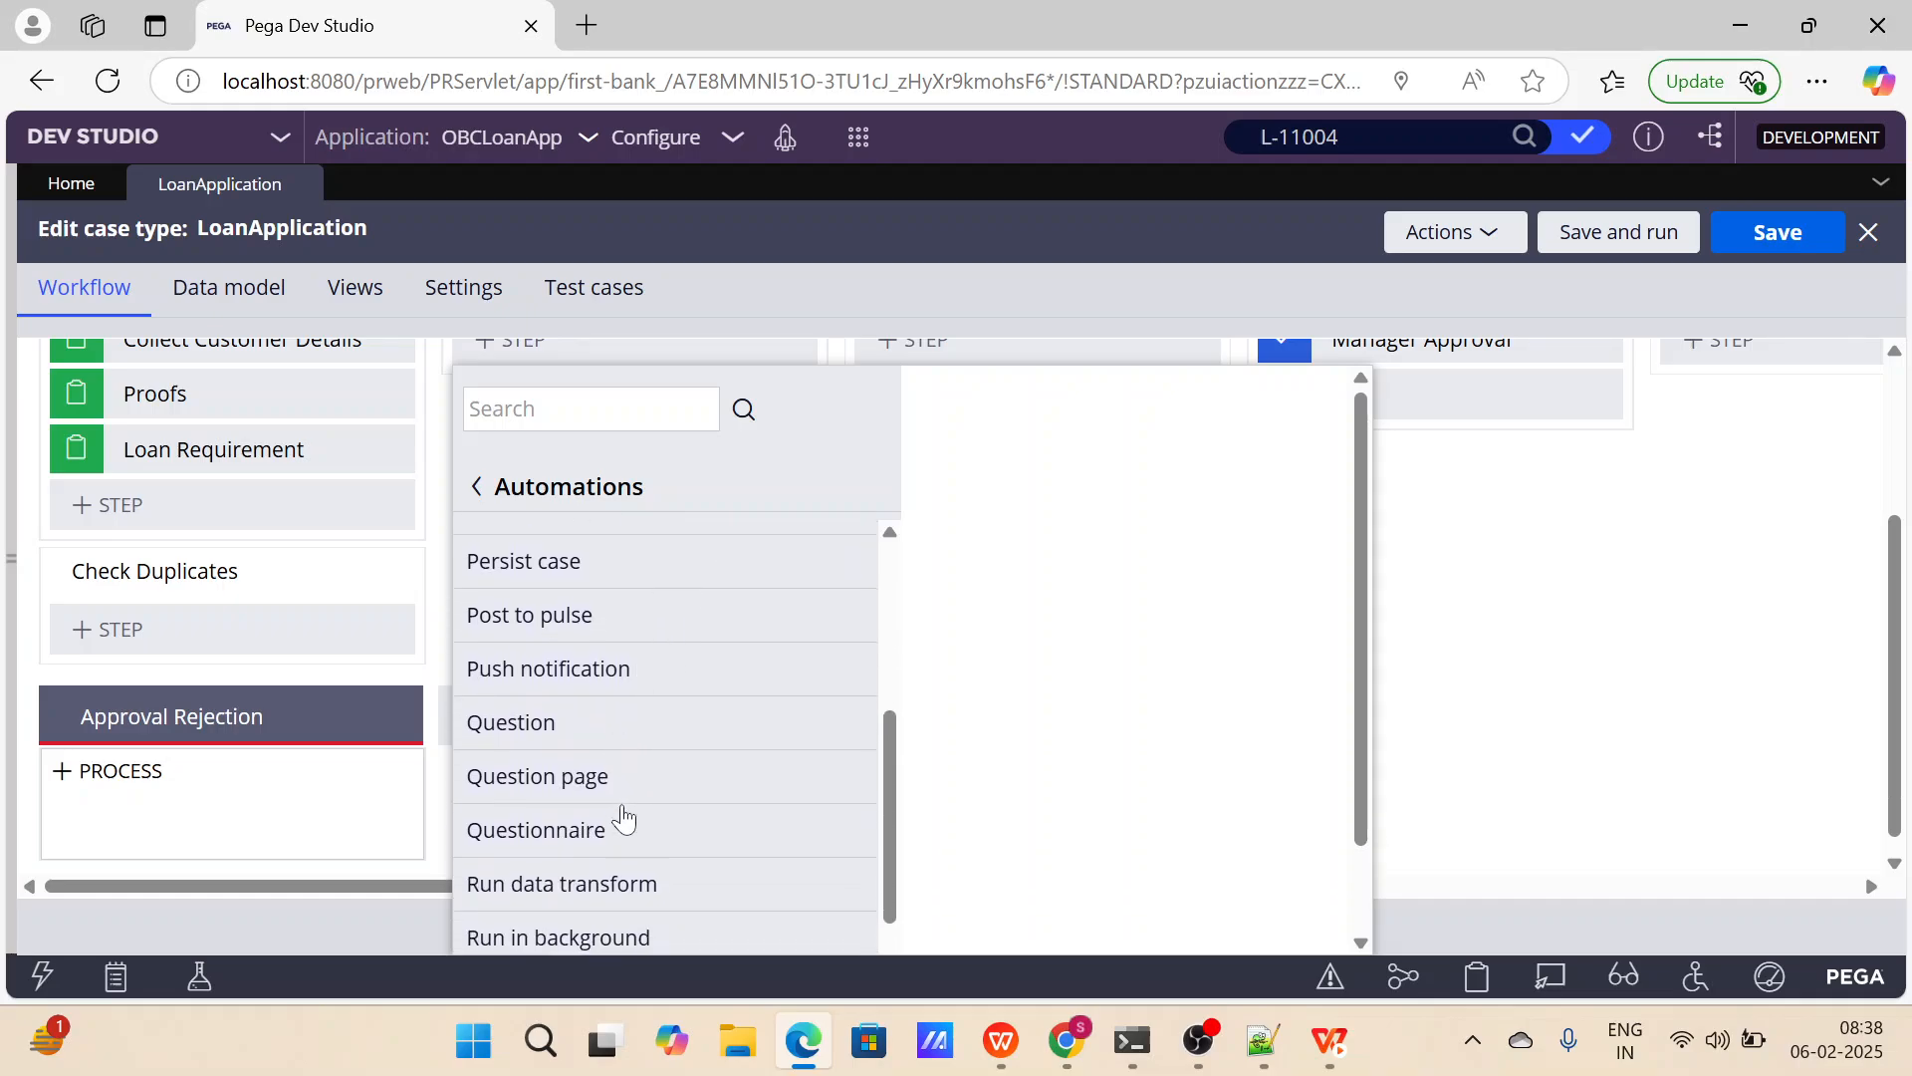
scroll(659, 747, down, 1)
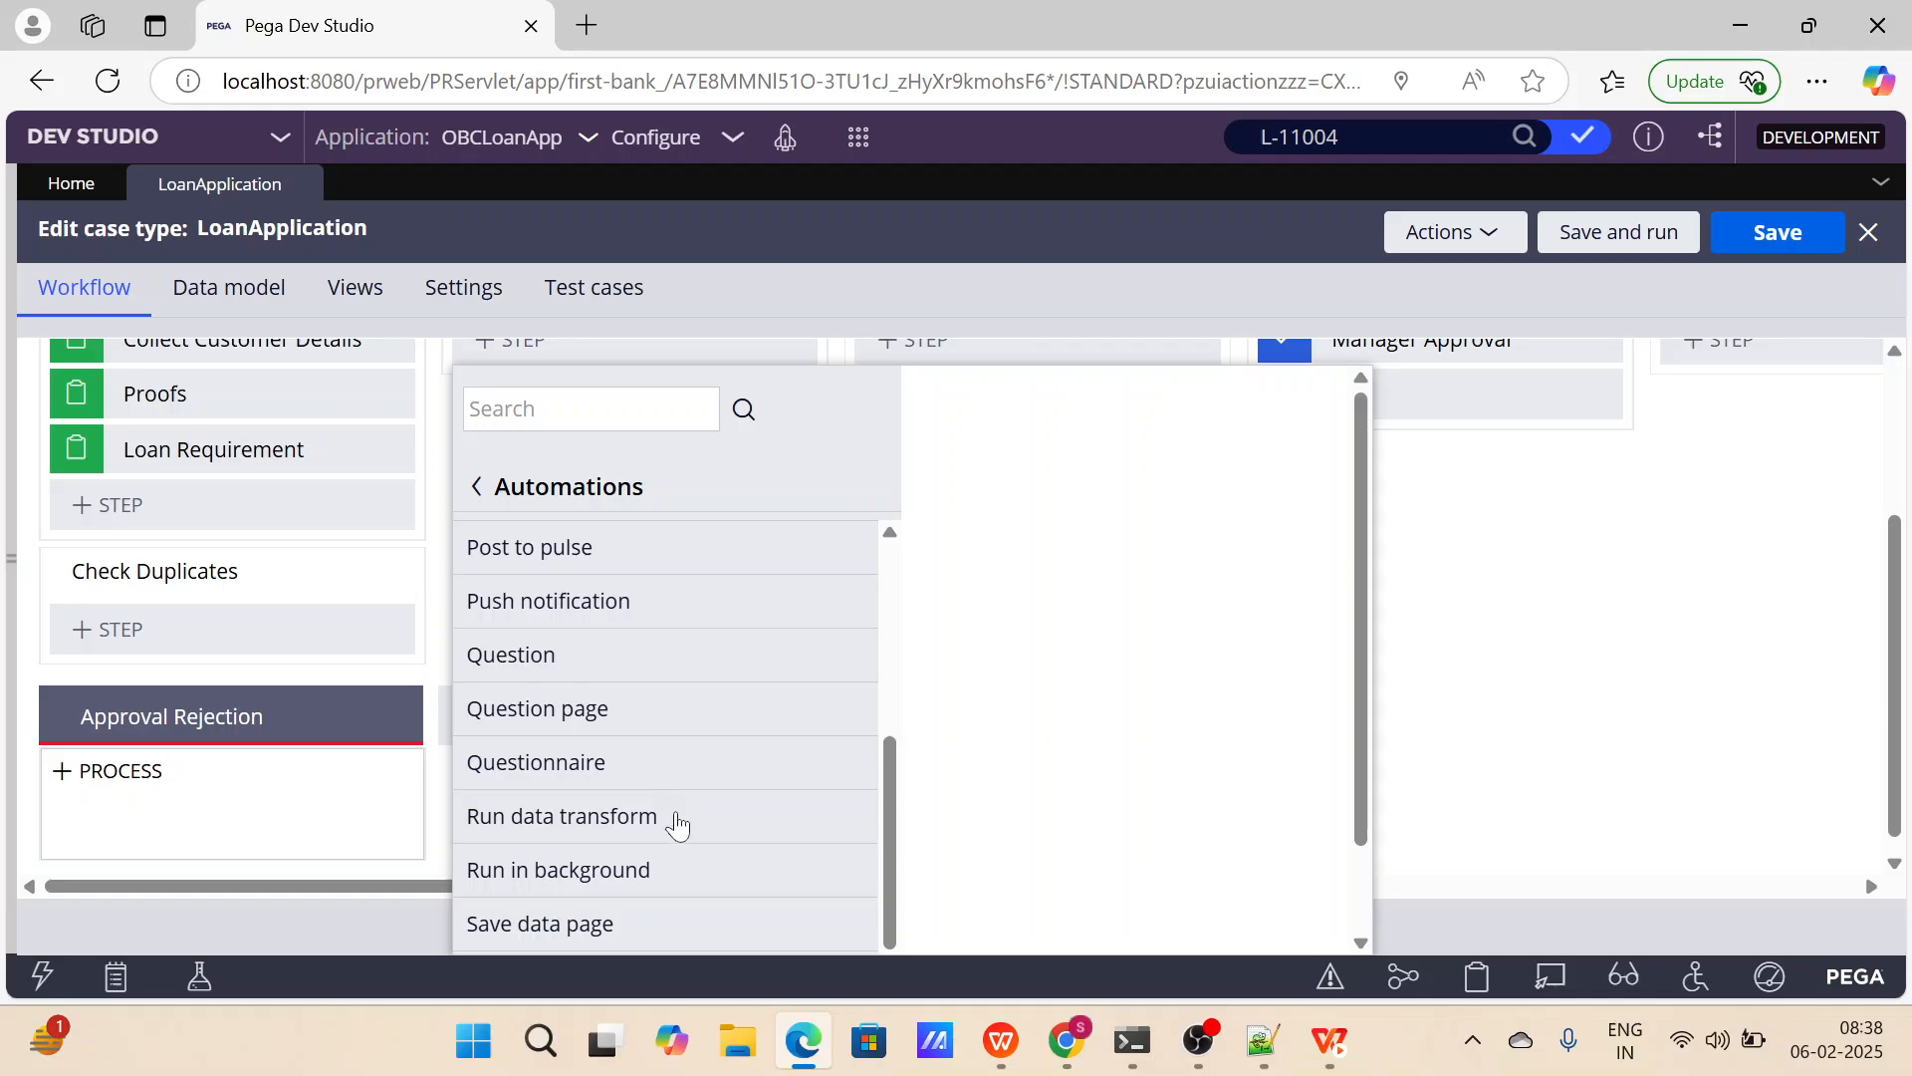
scroll(674, 824, down, 1)
scroll(687, 856, down, 1)
scroll(693, 863, down, 1)
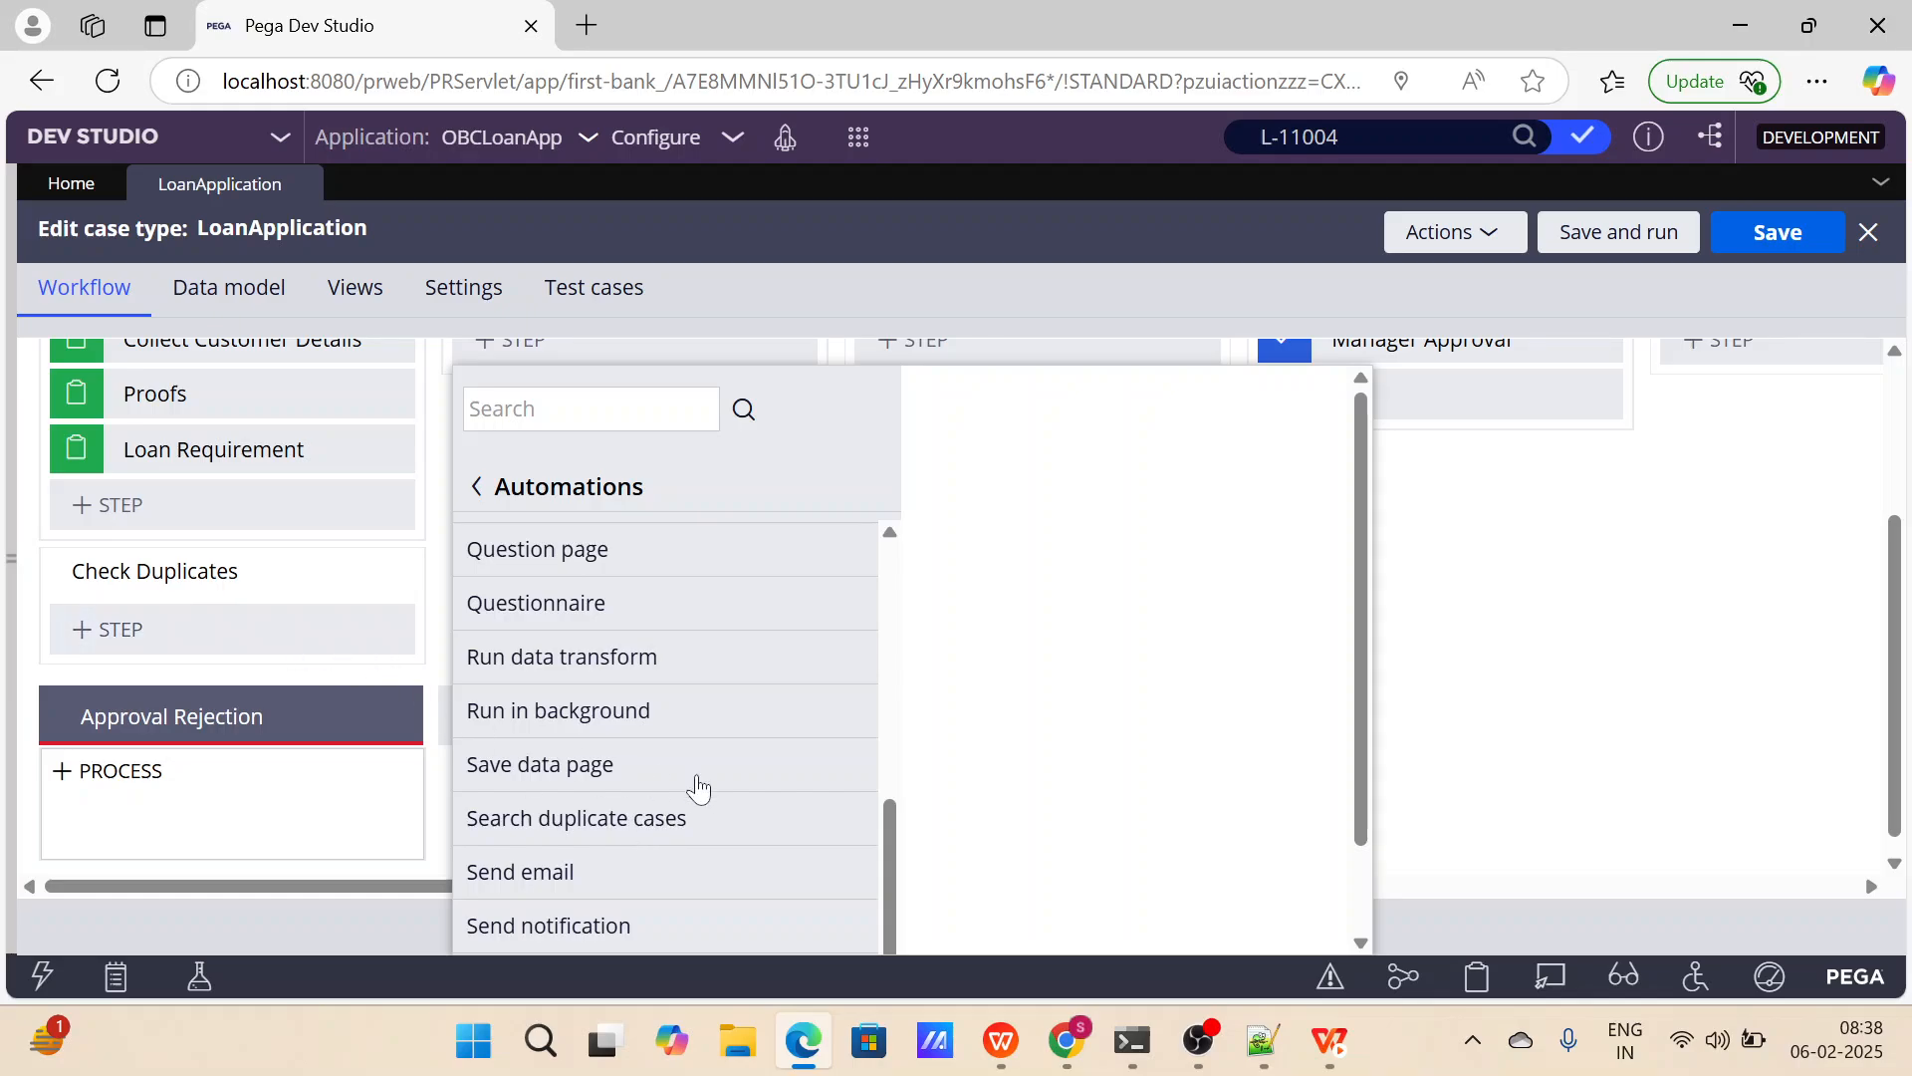
scroll(665, 837, down, 1)
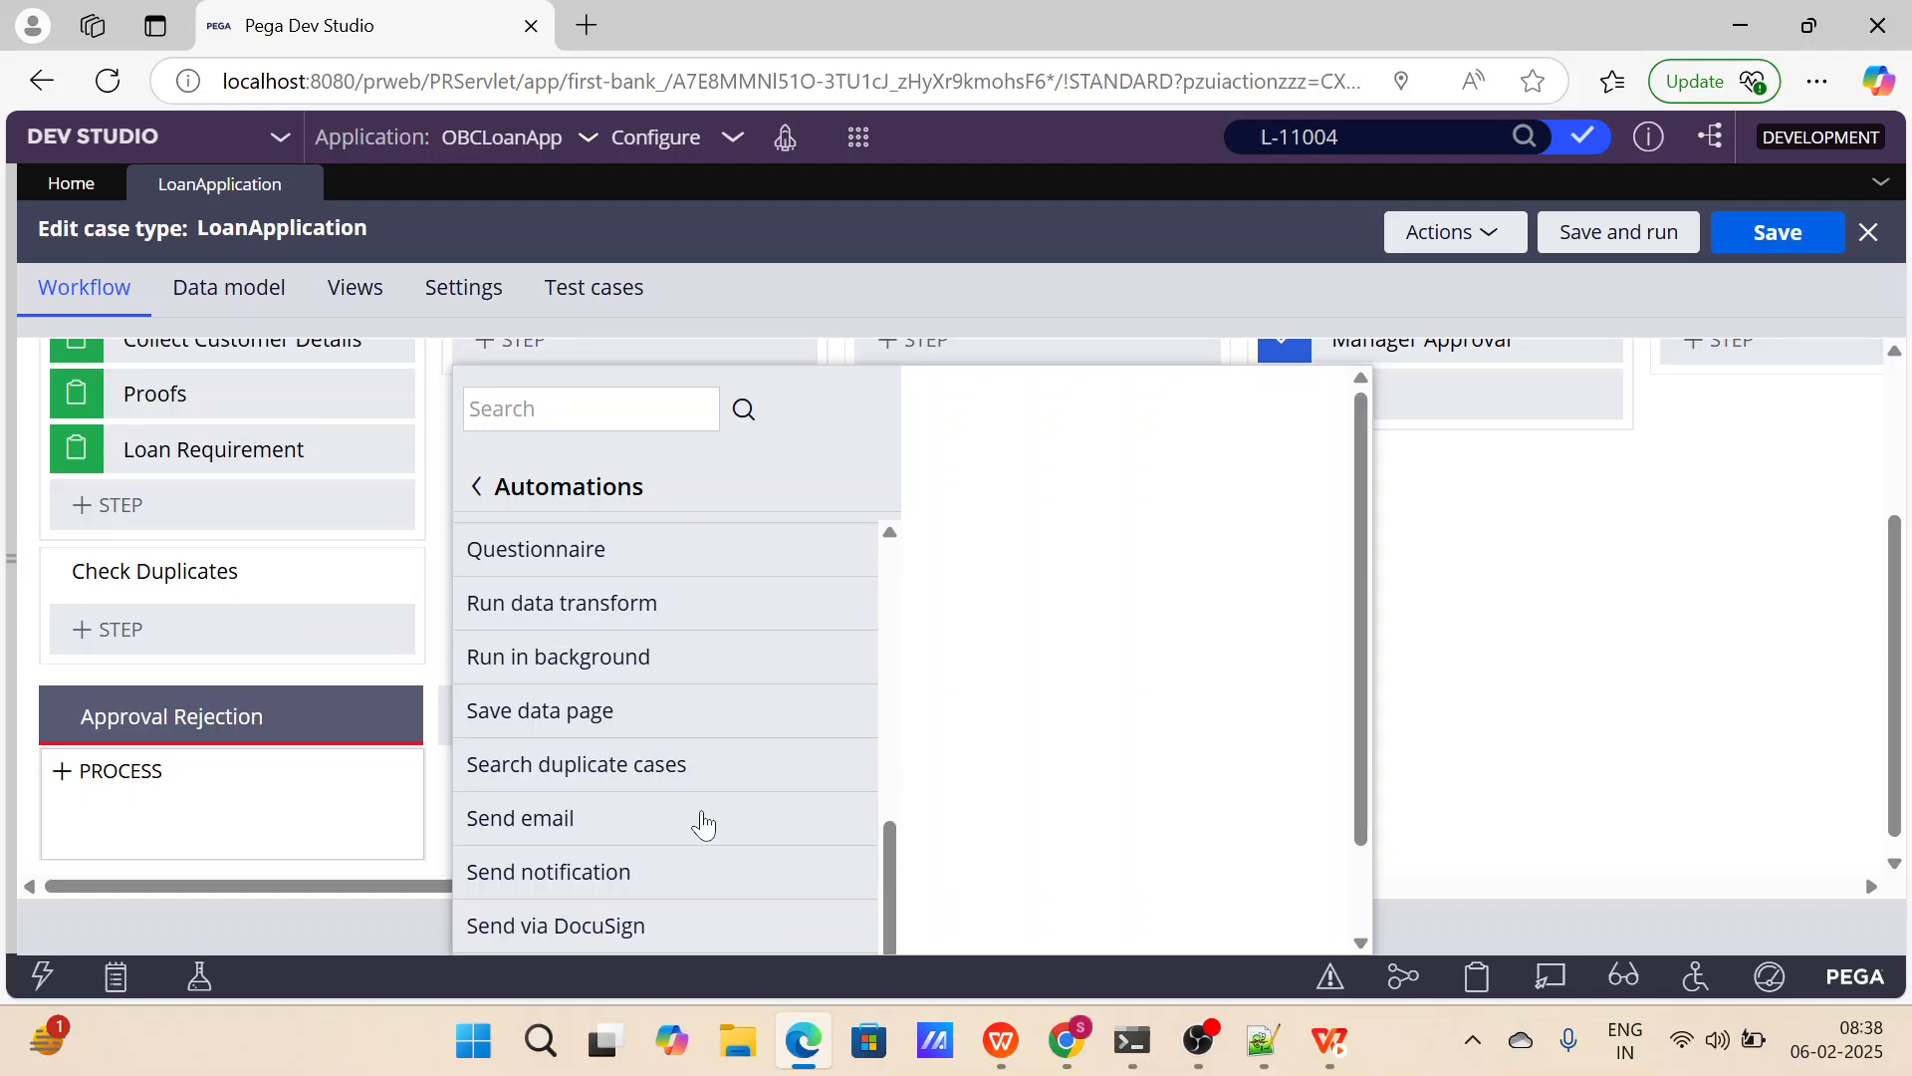
scroll(738, 747, up, 6)
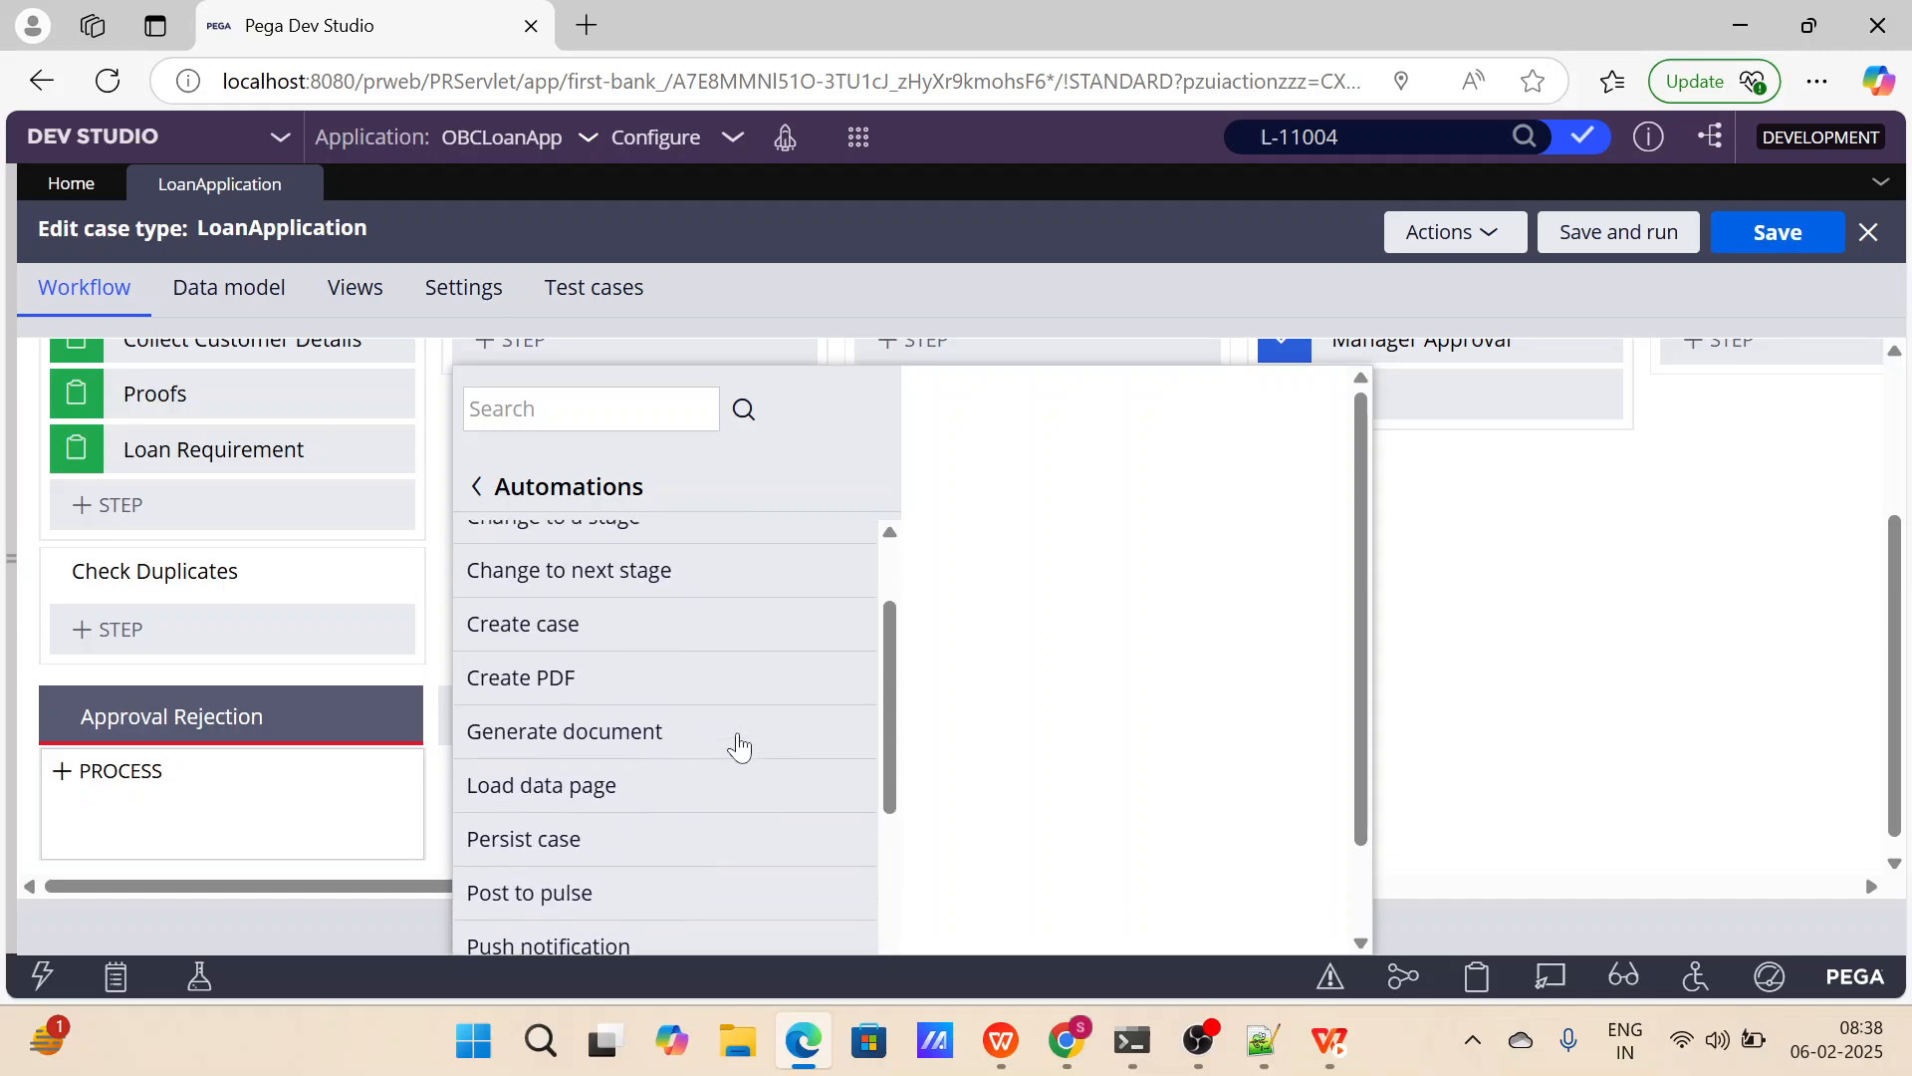
scroll(740, 660, down, 1)
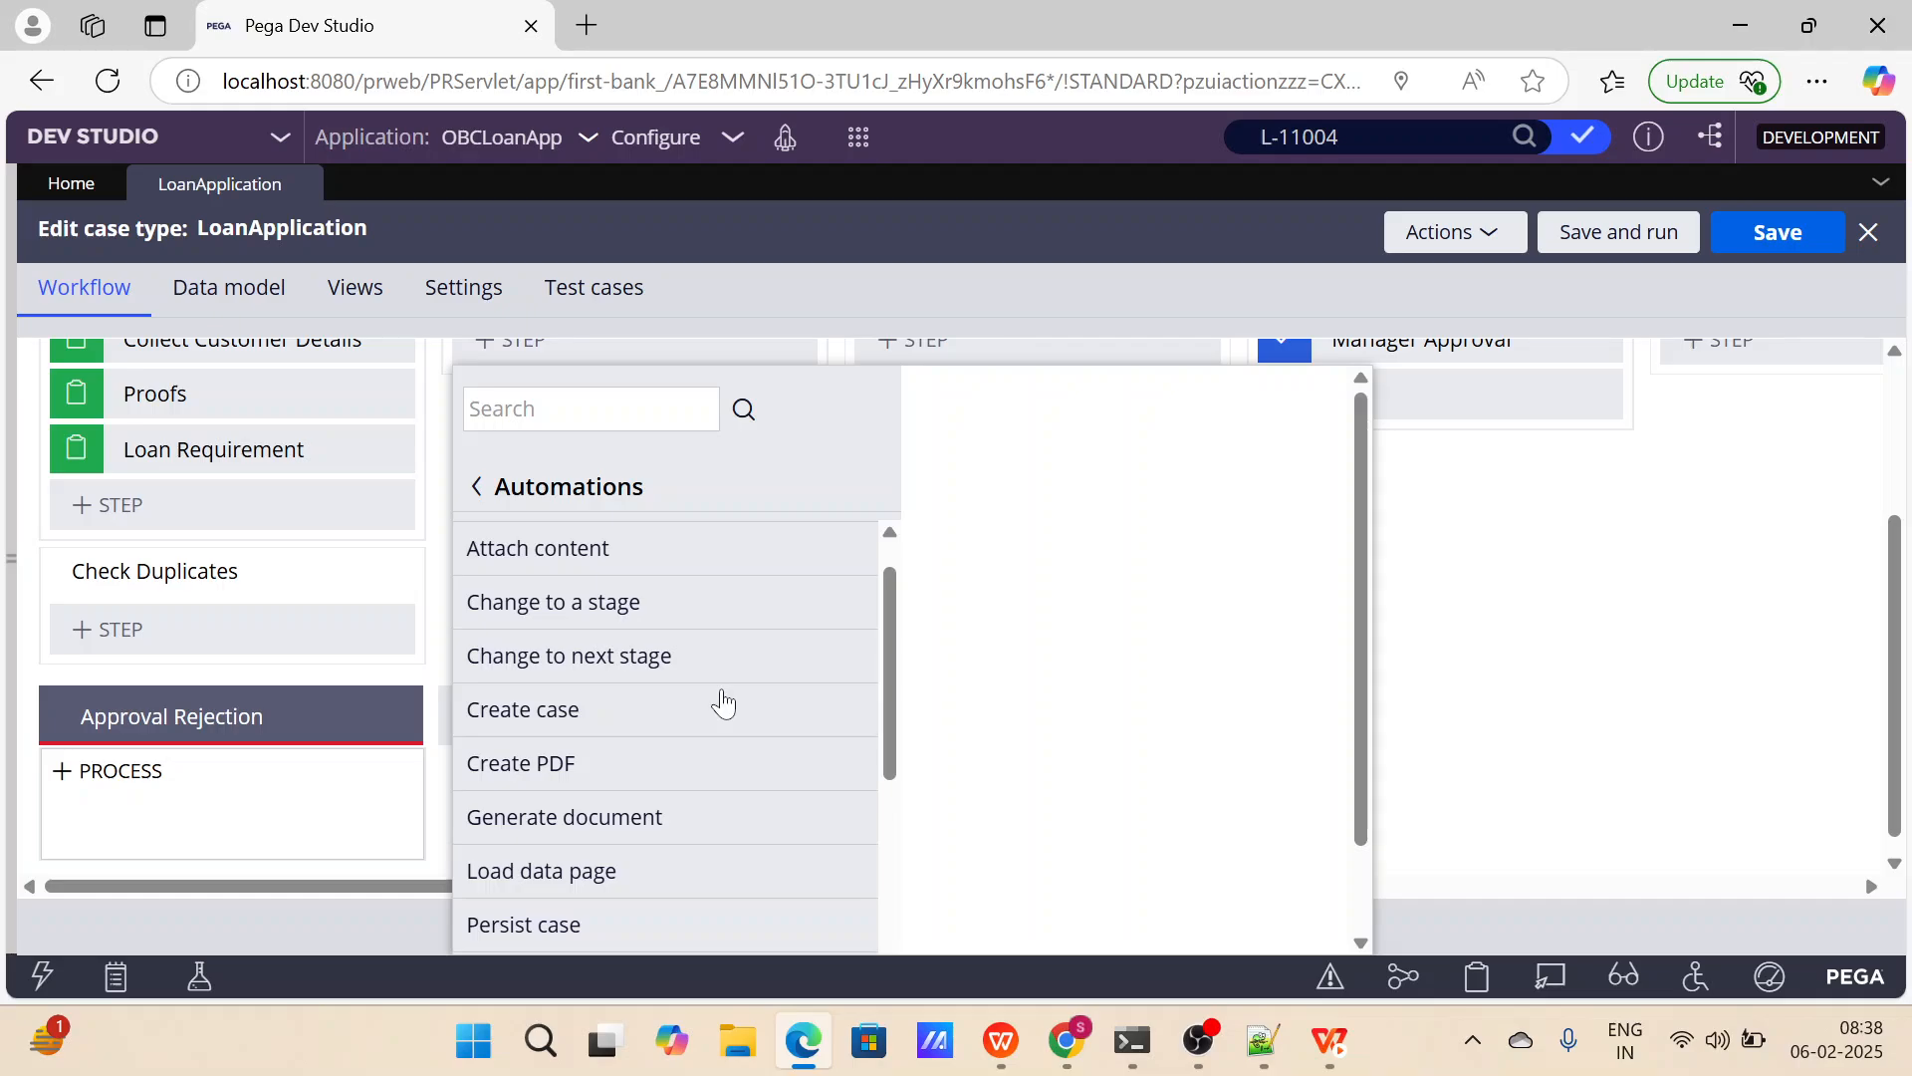
scroll(709, 746, up, 1)
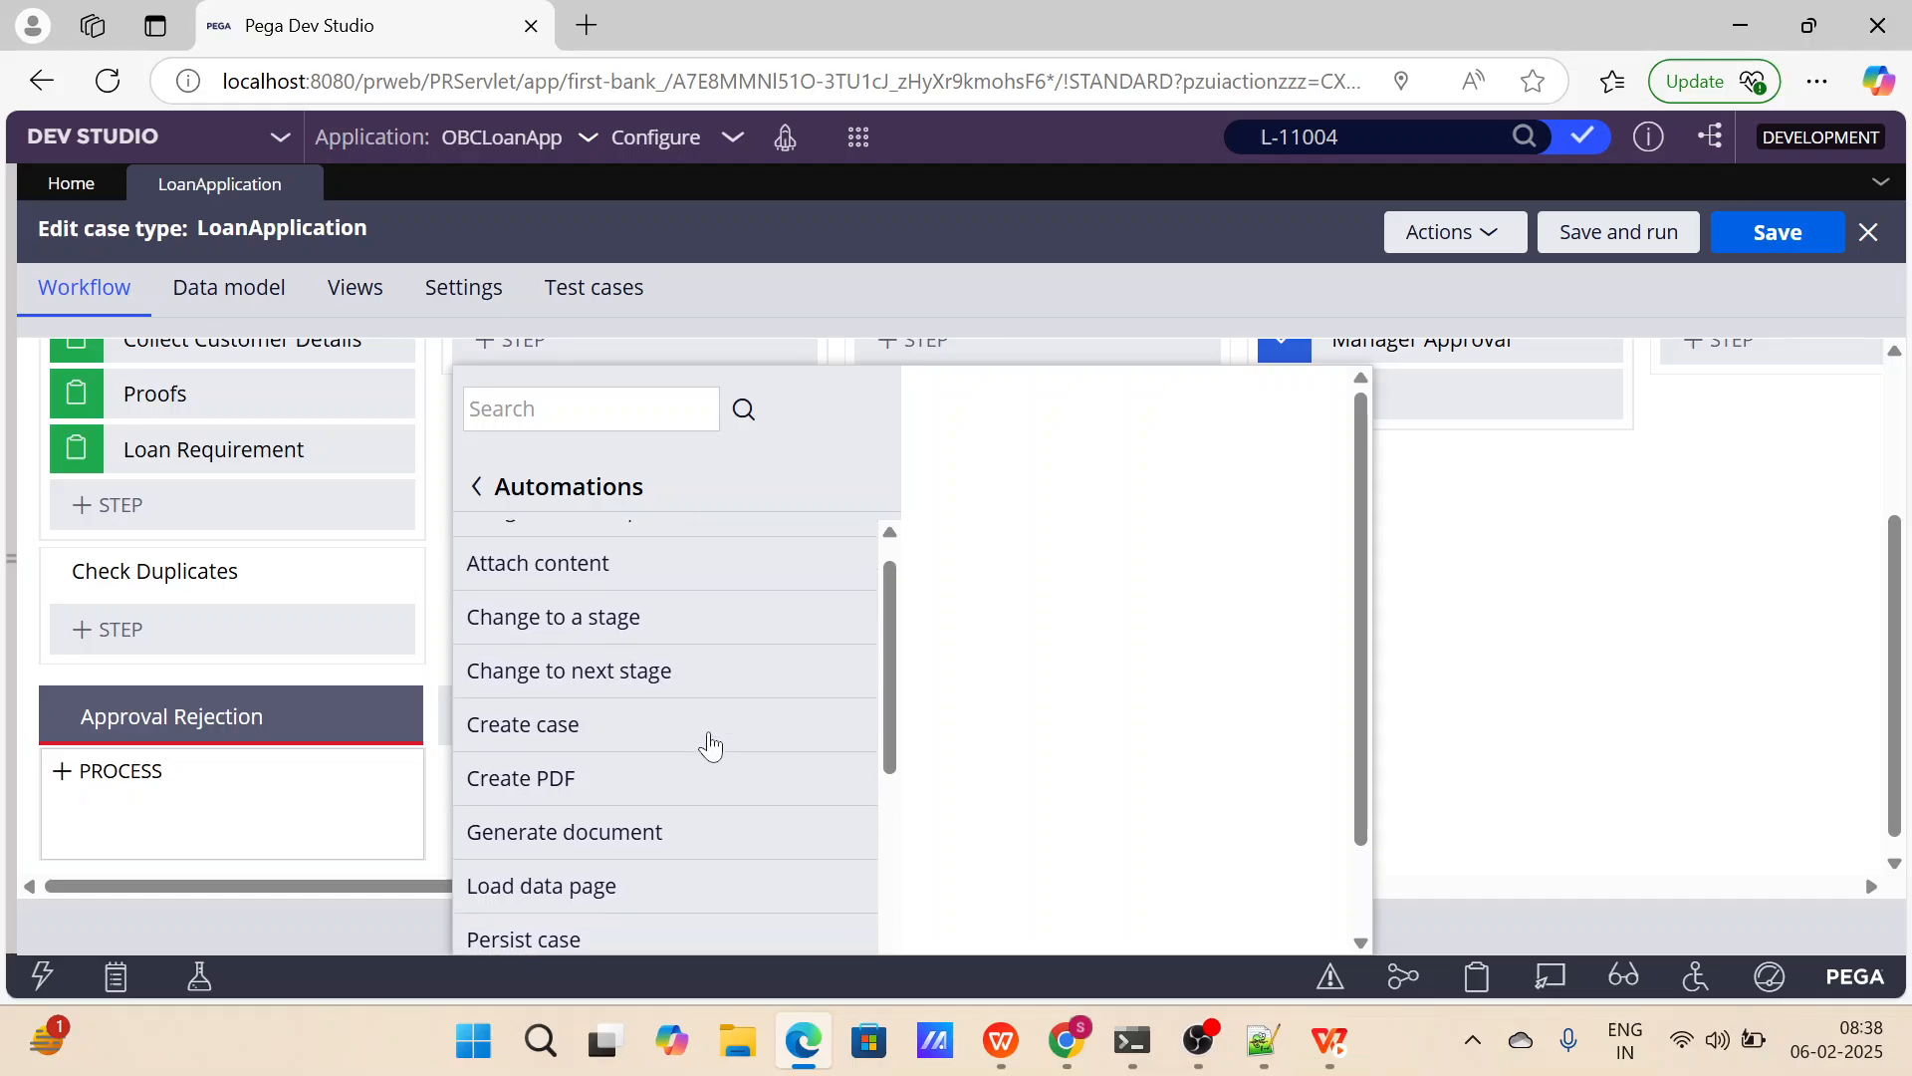
scroll(709, 746, up, 1)
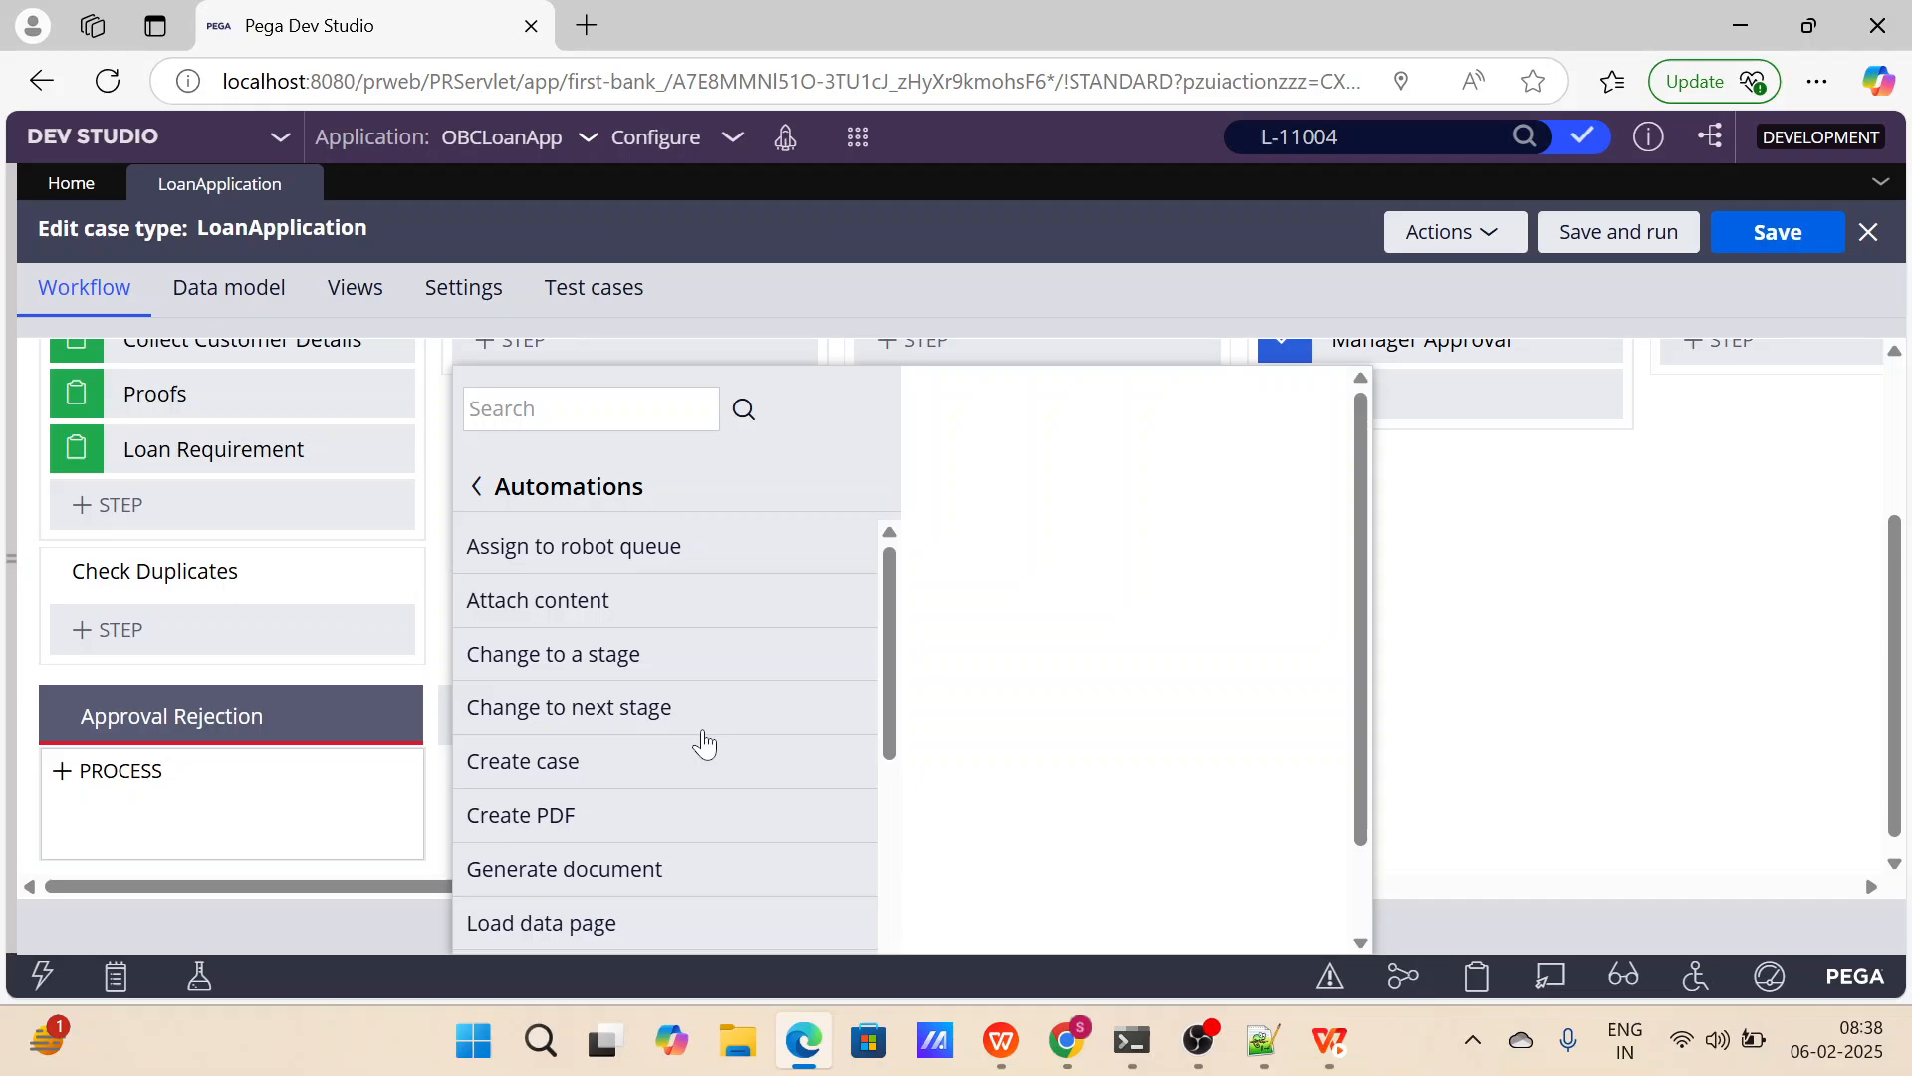
Add a Create case automation step to the Investigation process of the Validate And Investigate stage.
scroll(704, 742, down, 2)
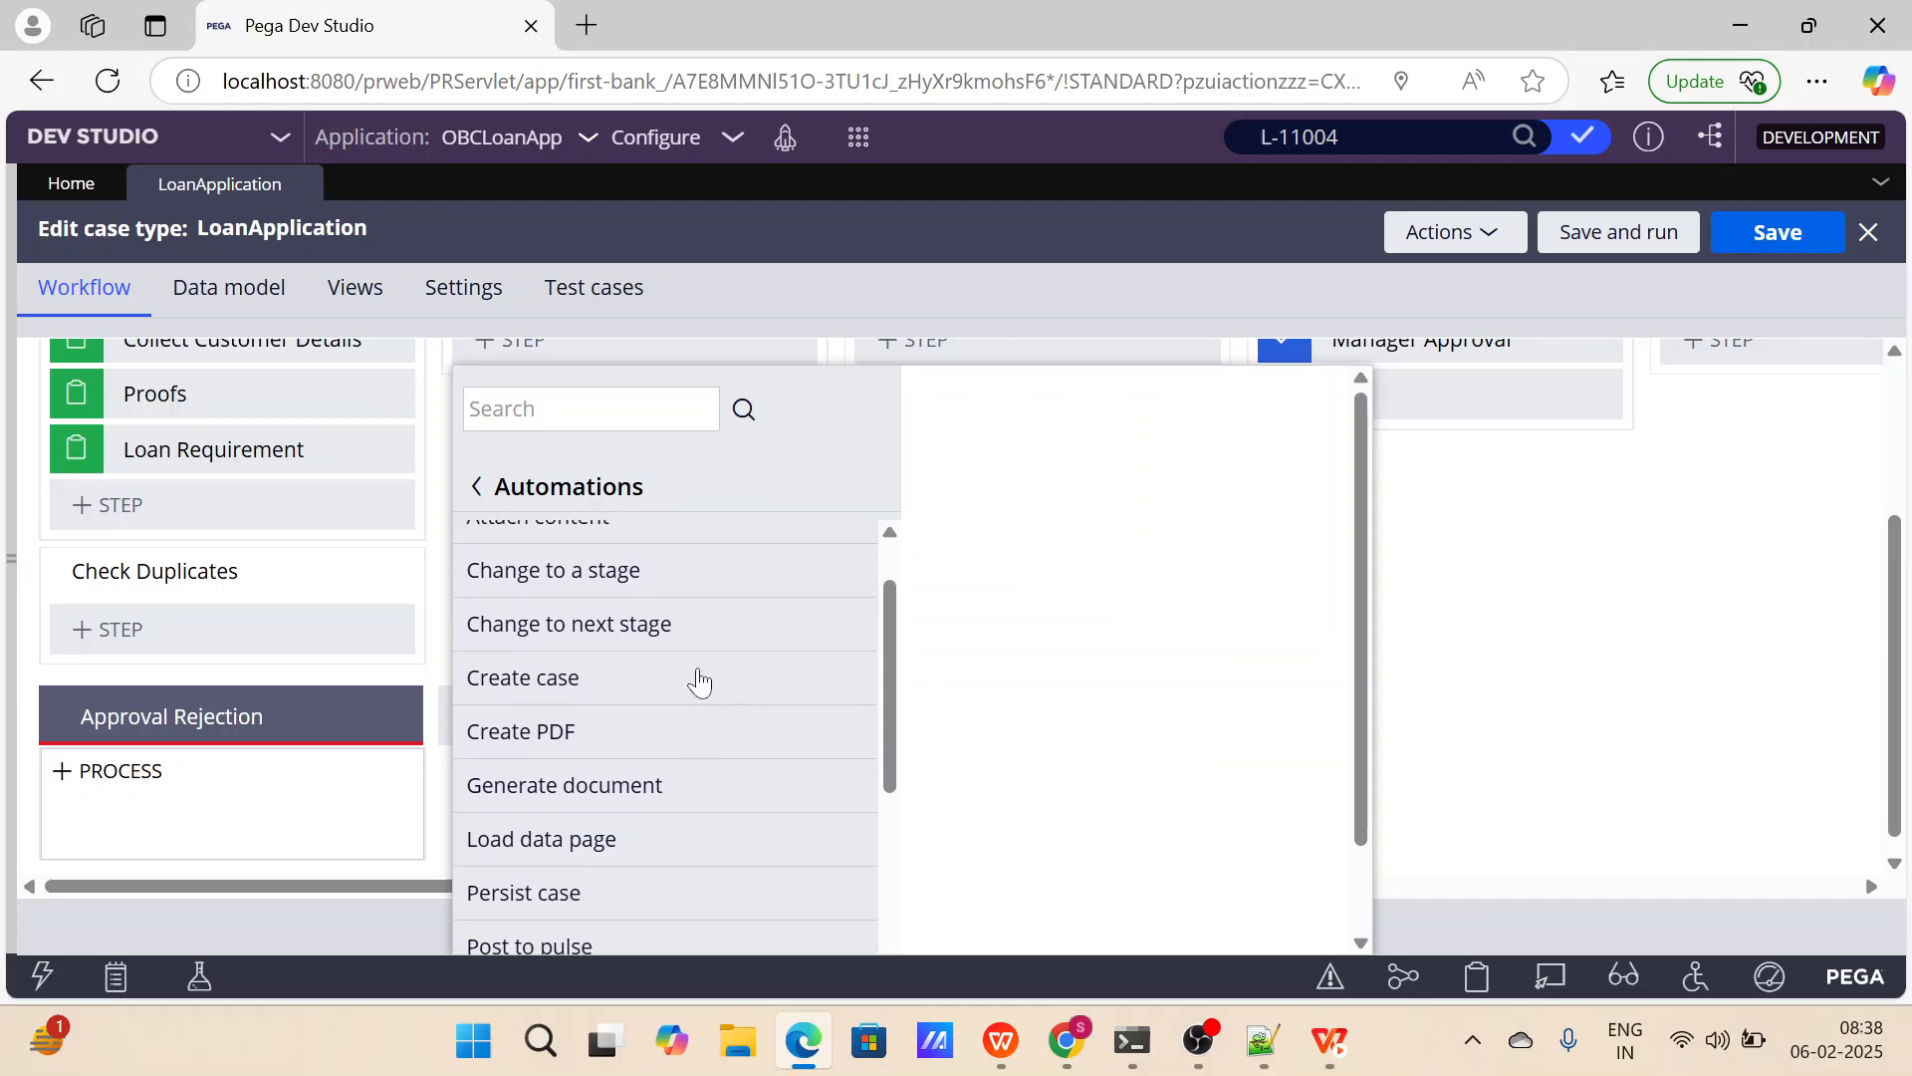
click(700, 680)
click(1194, 653)
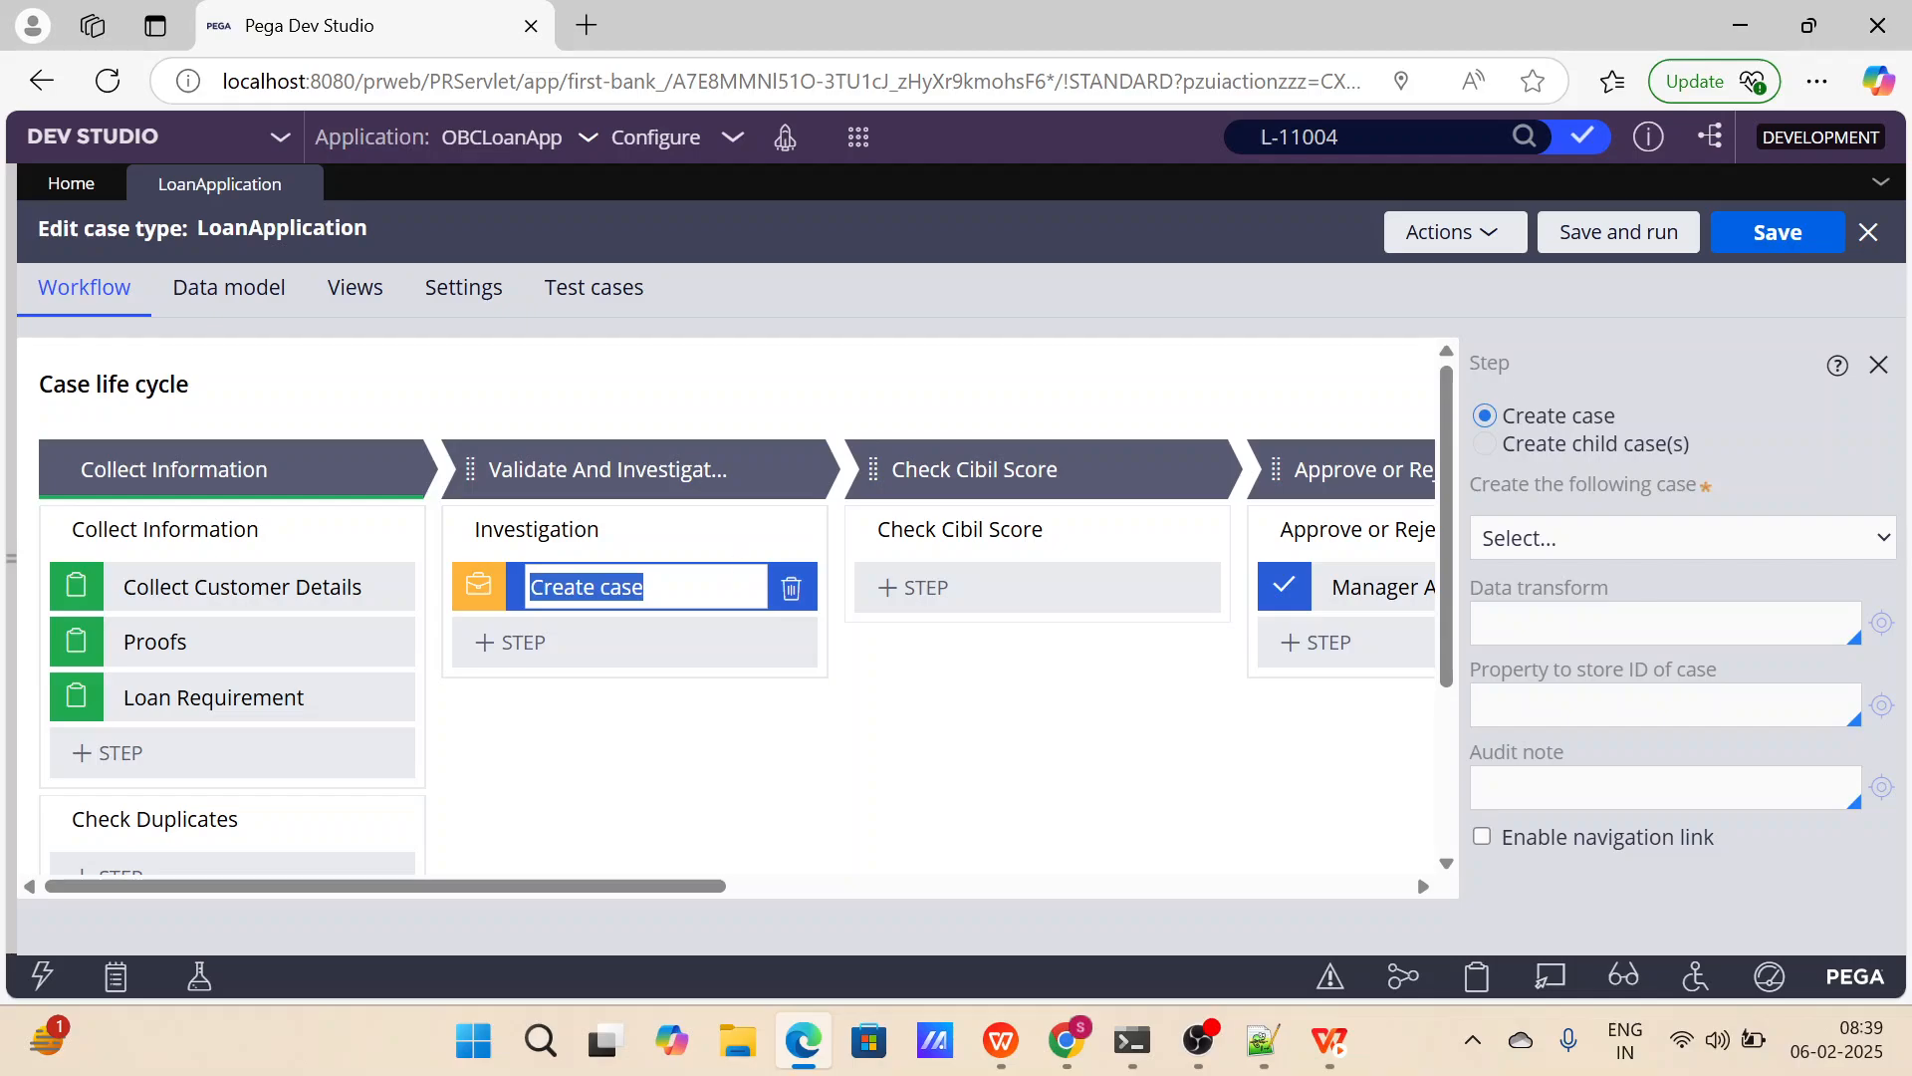
Set the Create case step to create child case(s) and create a new child case type named Investigation.
click(1483, 450)
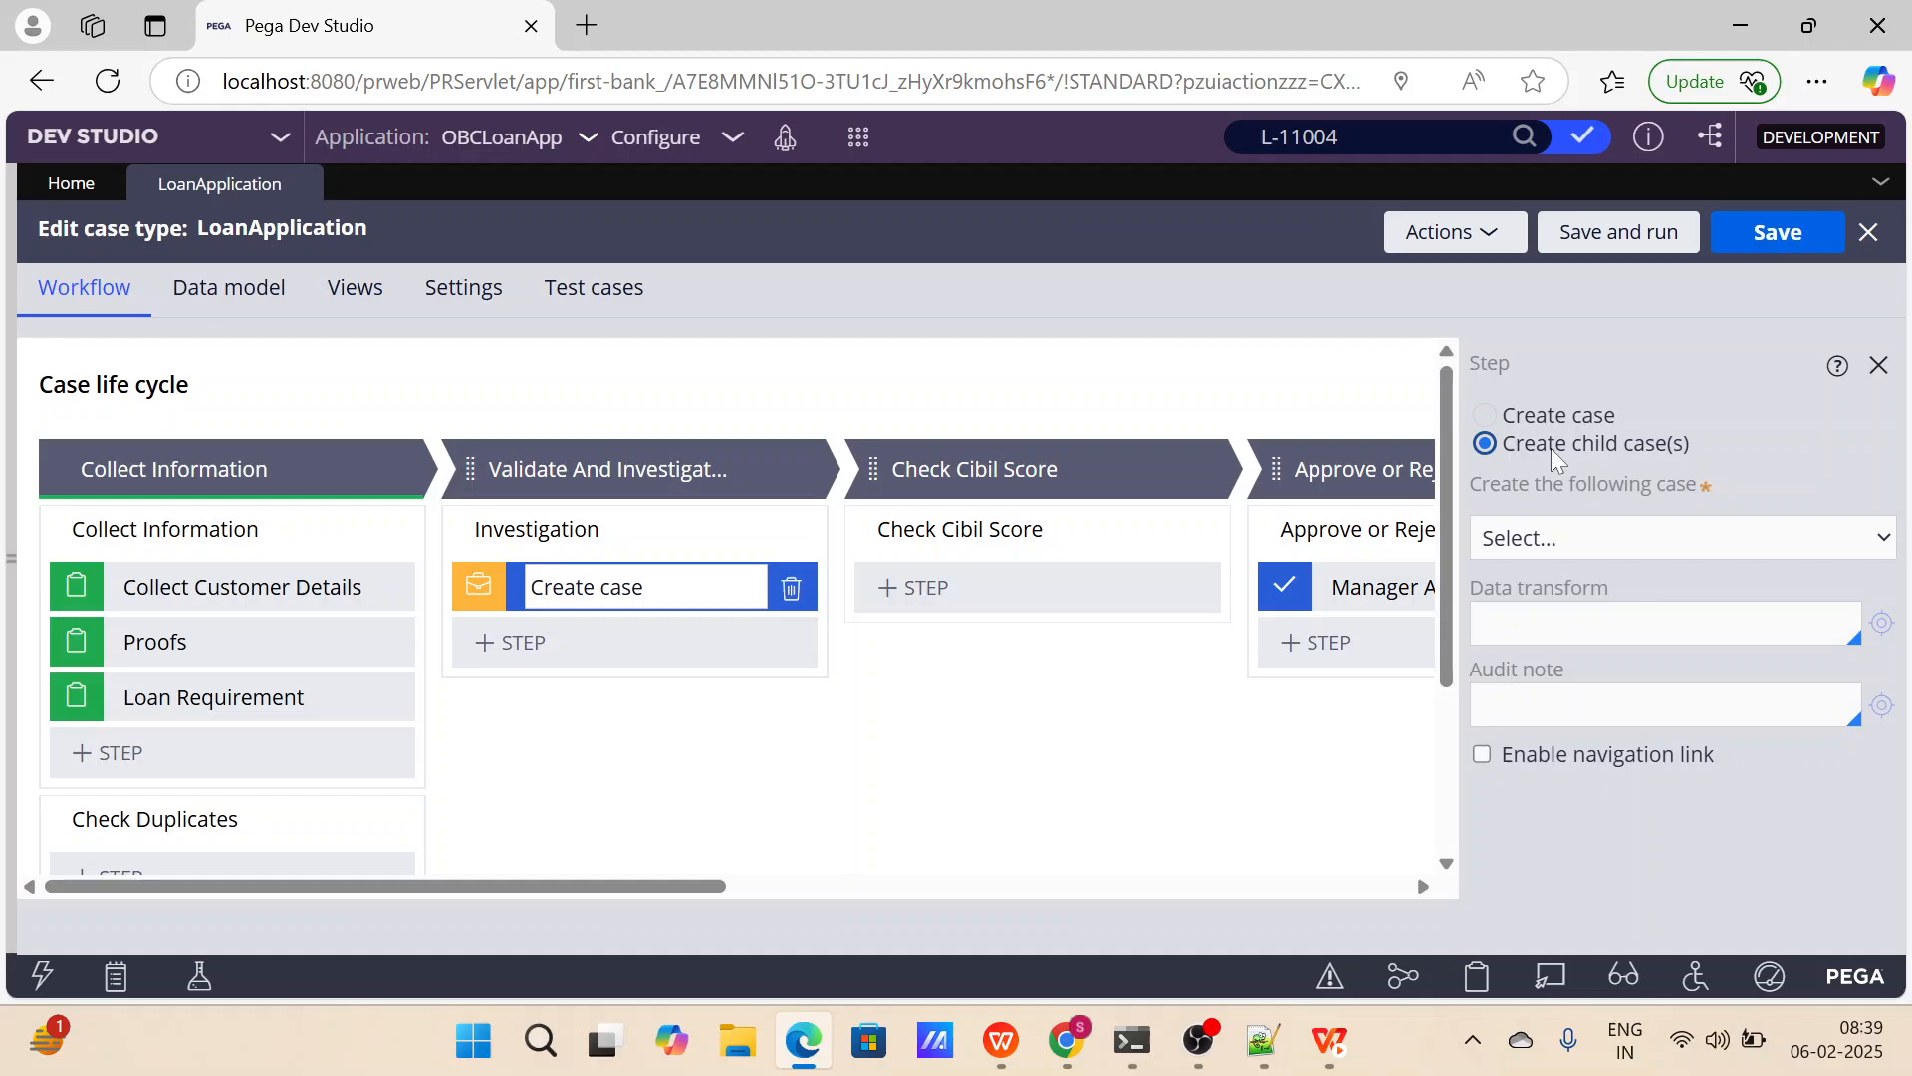
click(1636, 537)
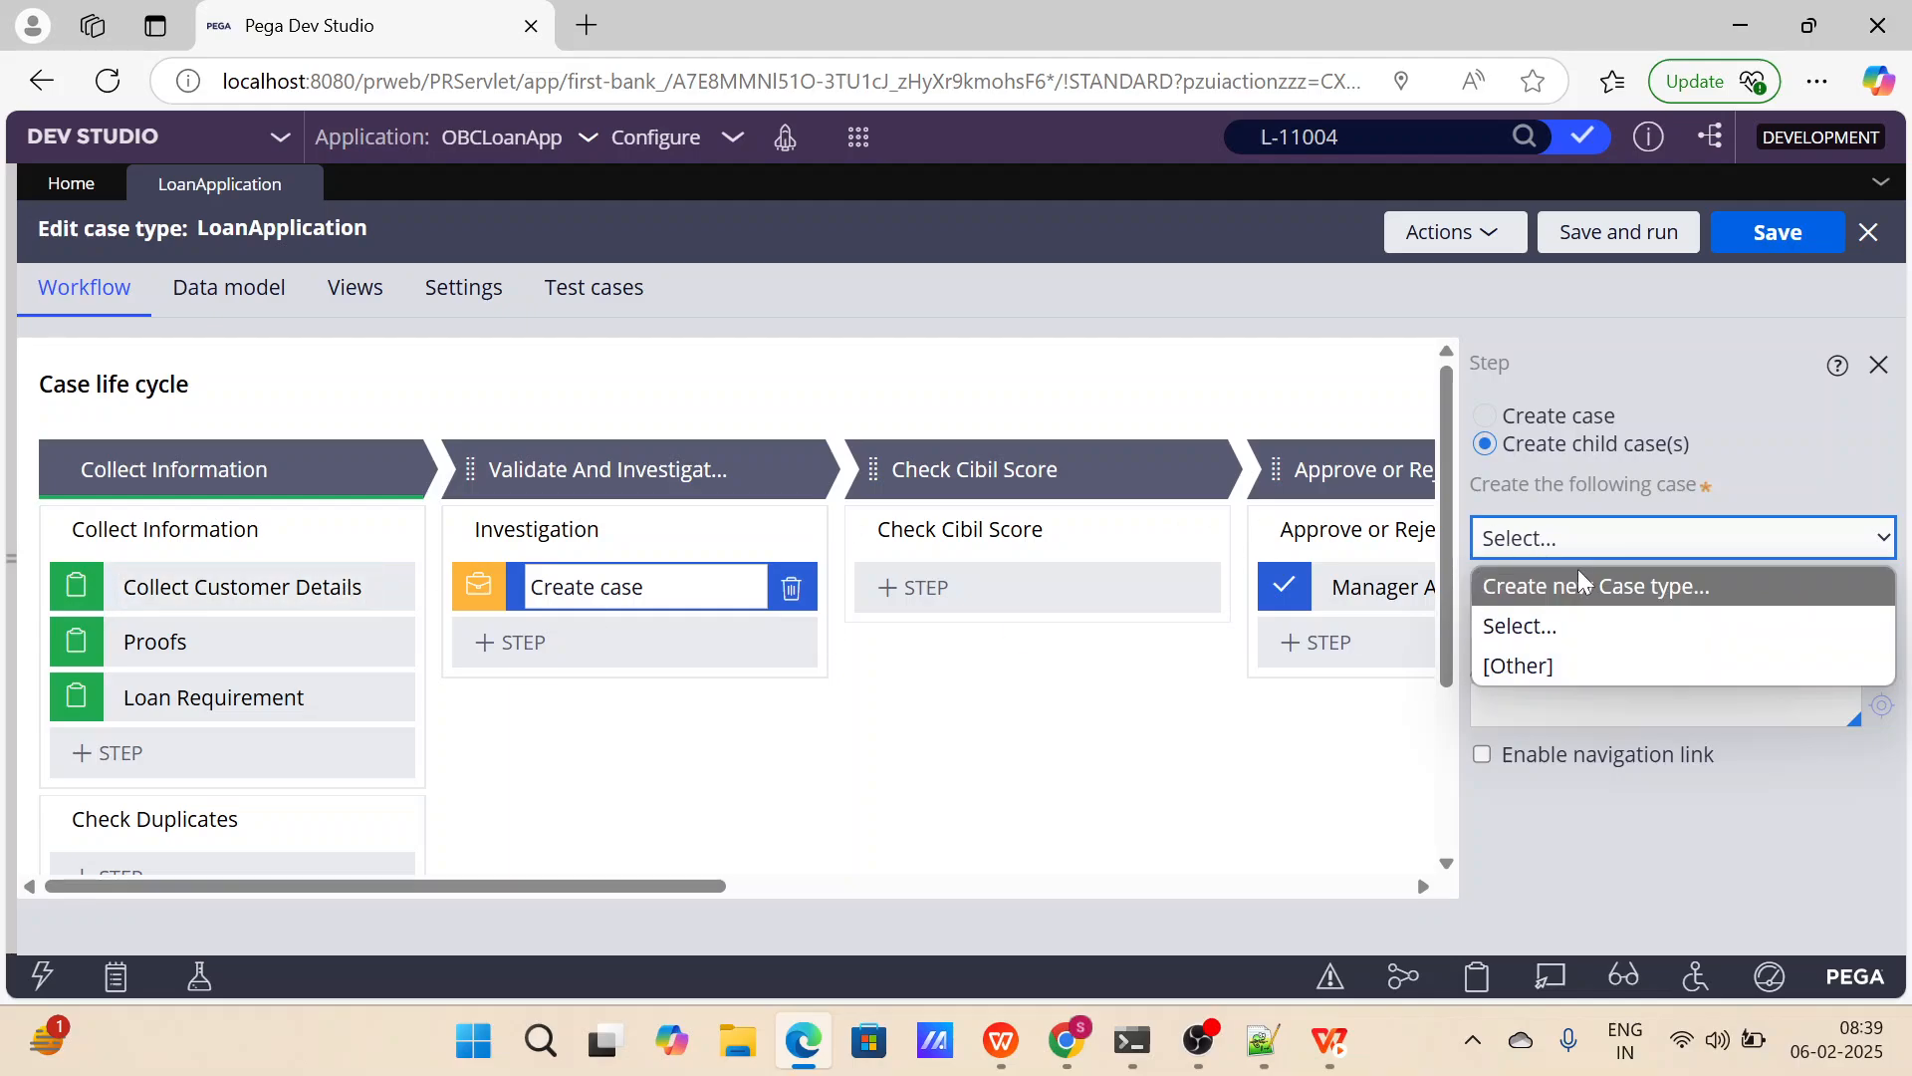
click(1585, 596)
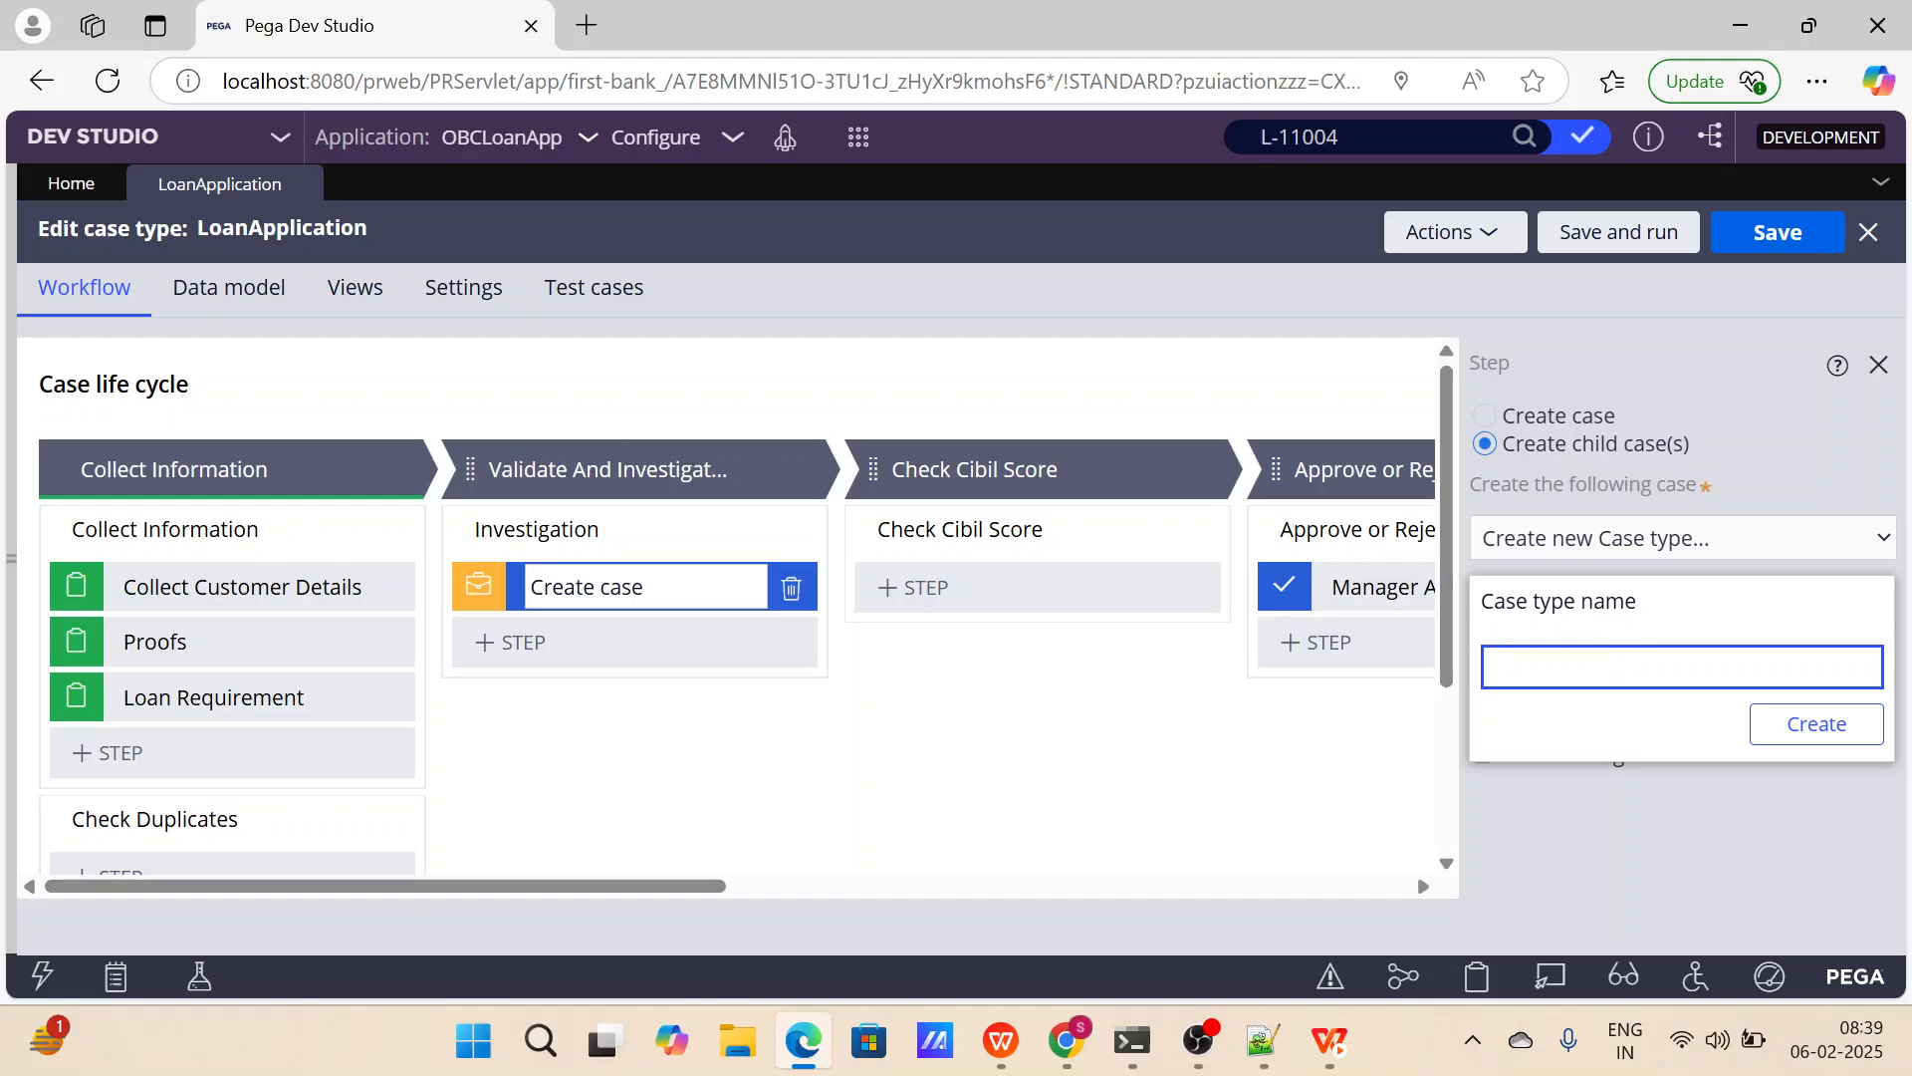
text(Investigation)
click(1801, 742)
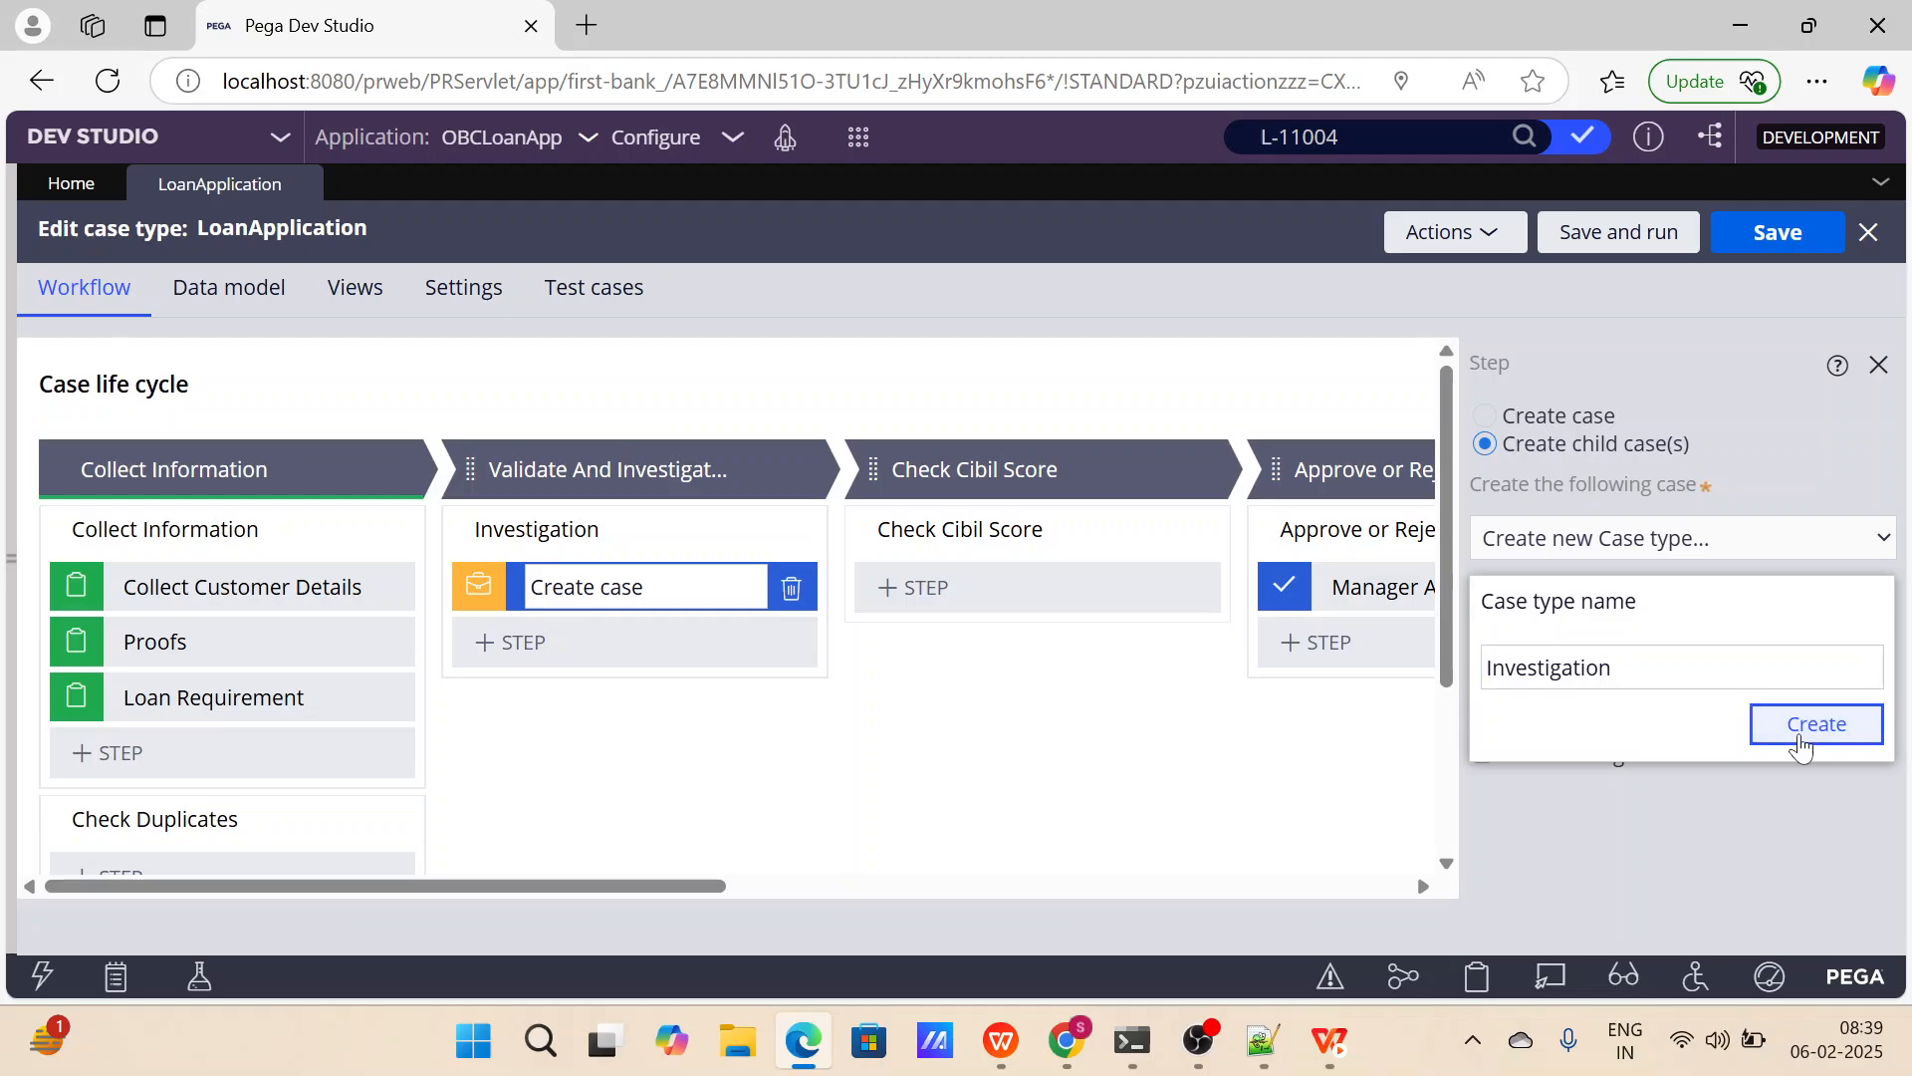
click(1801, 742)
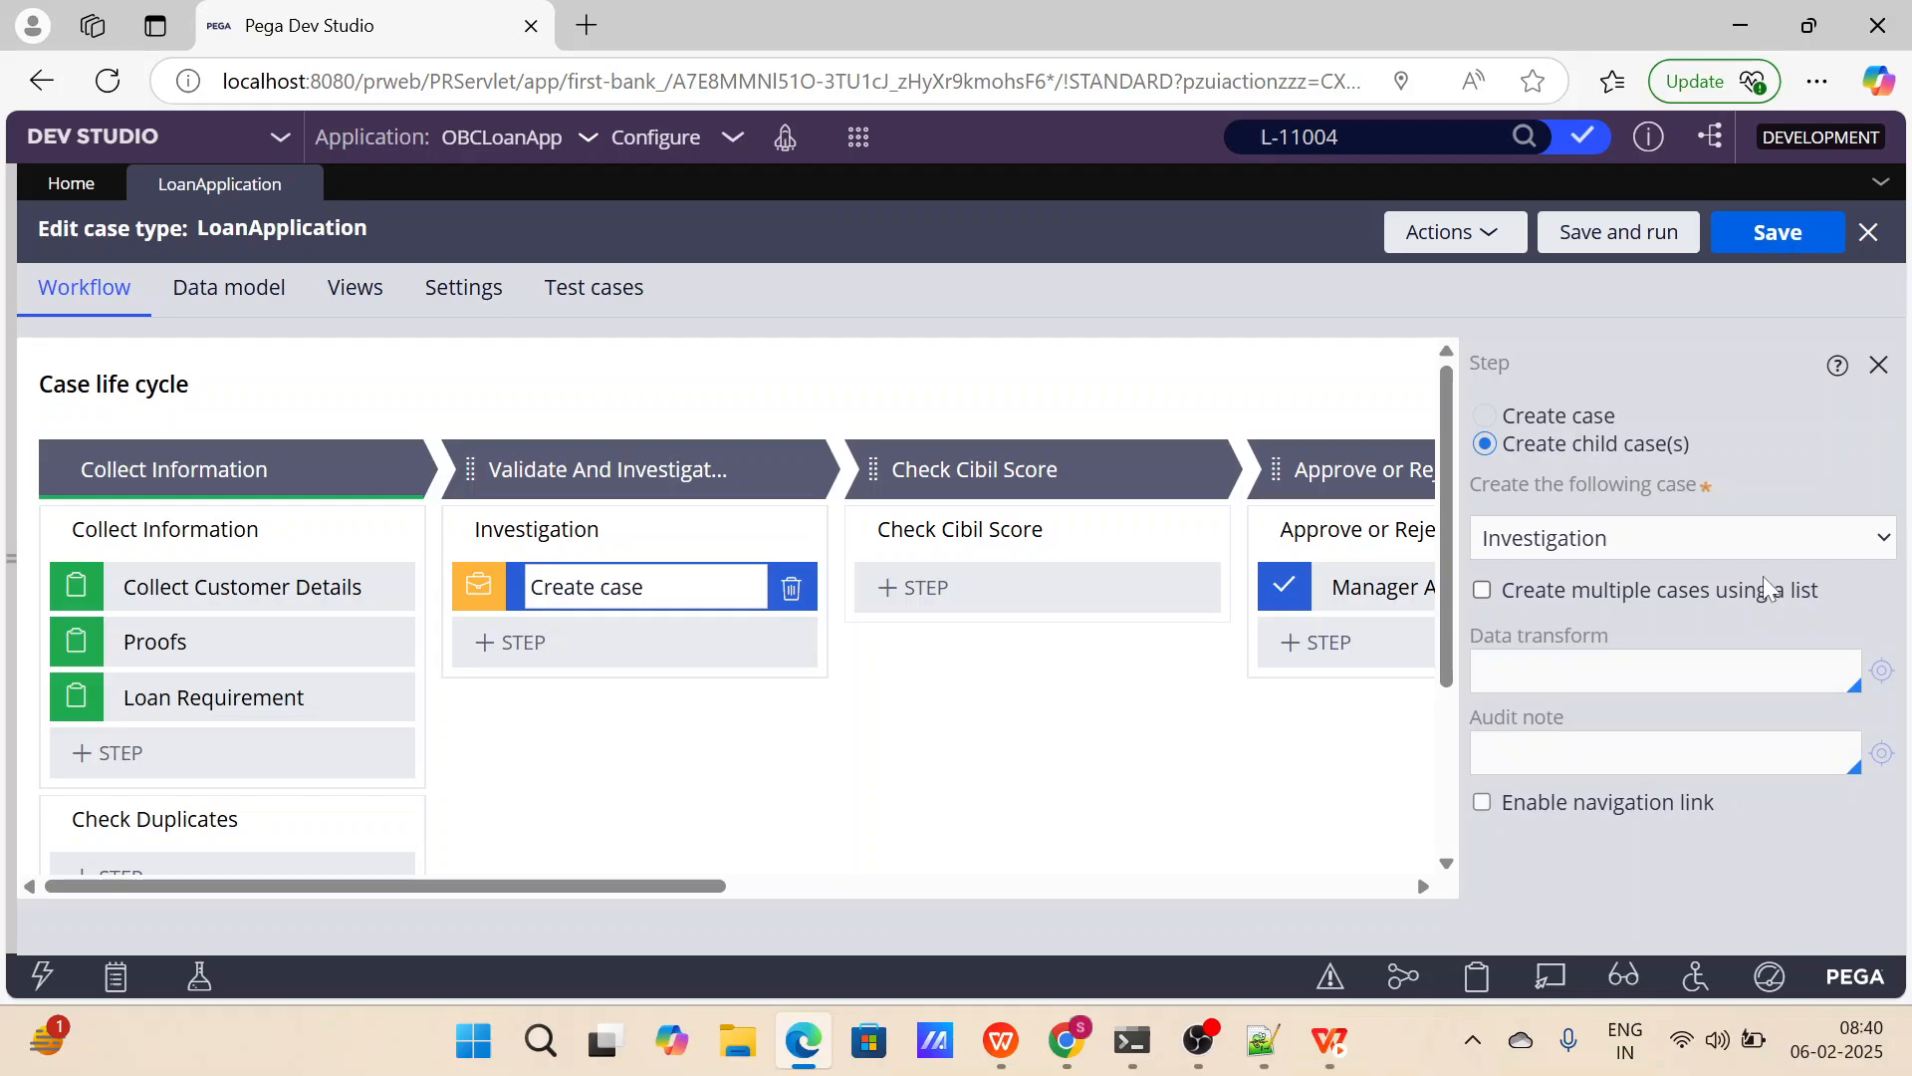
Choose Investigation as the child case to create, save the LoanApplication case type and close the step's properties.
click(1637, 534)
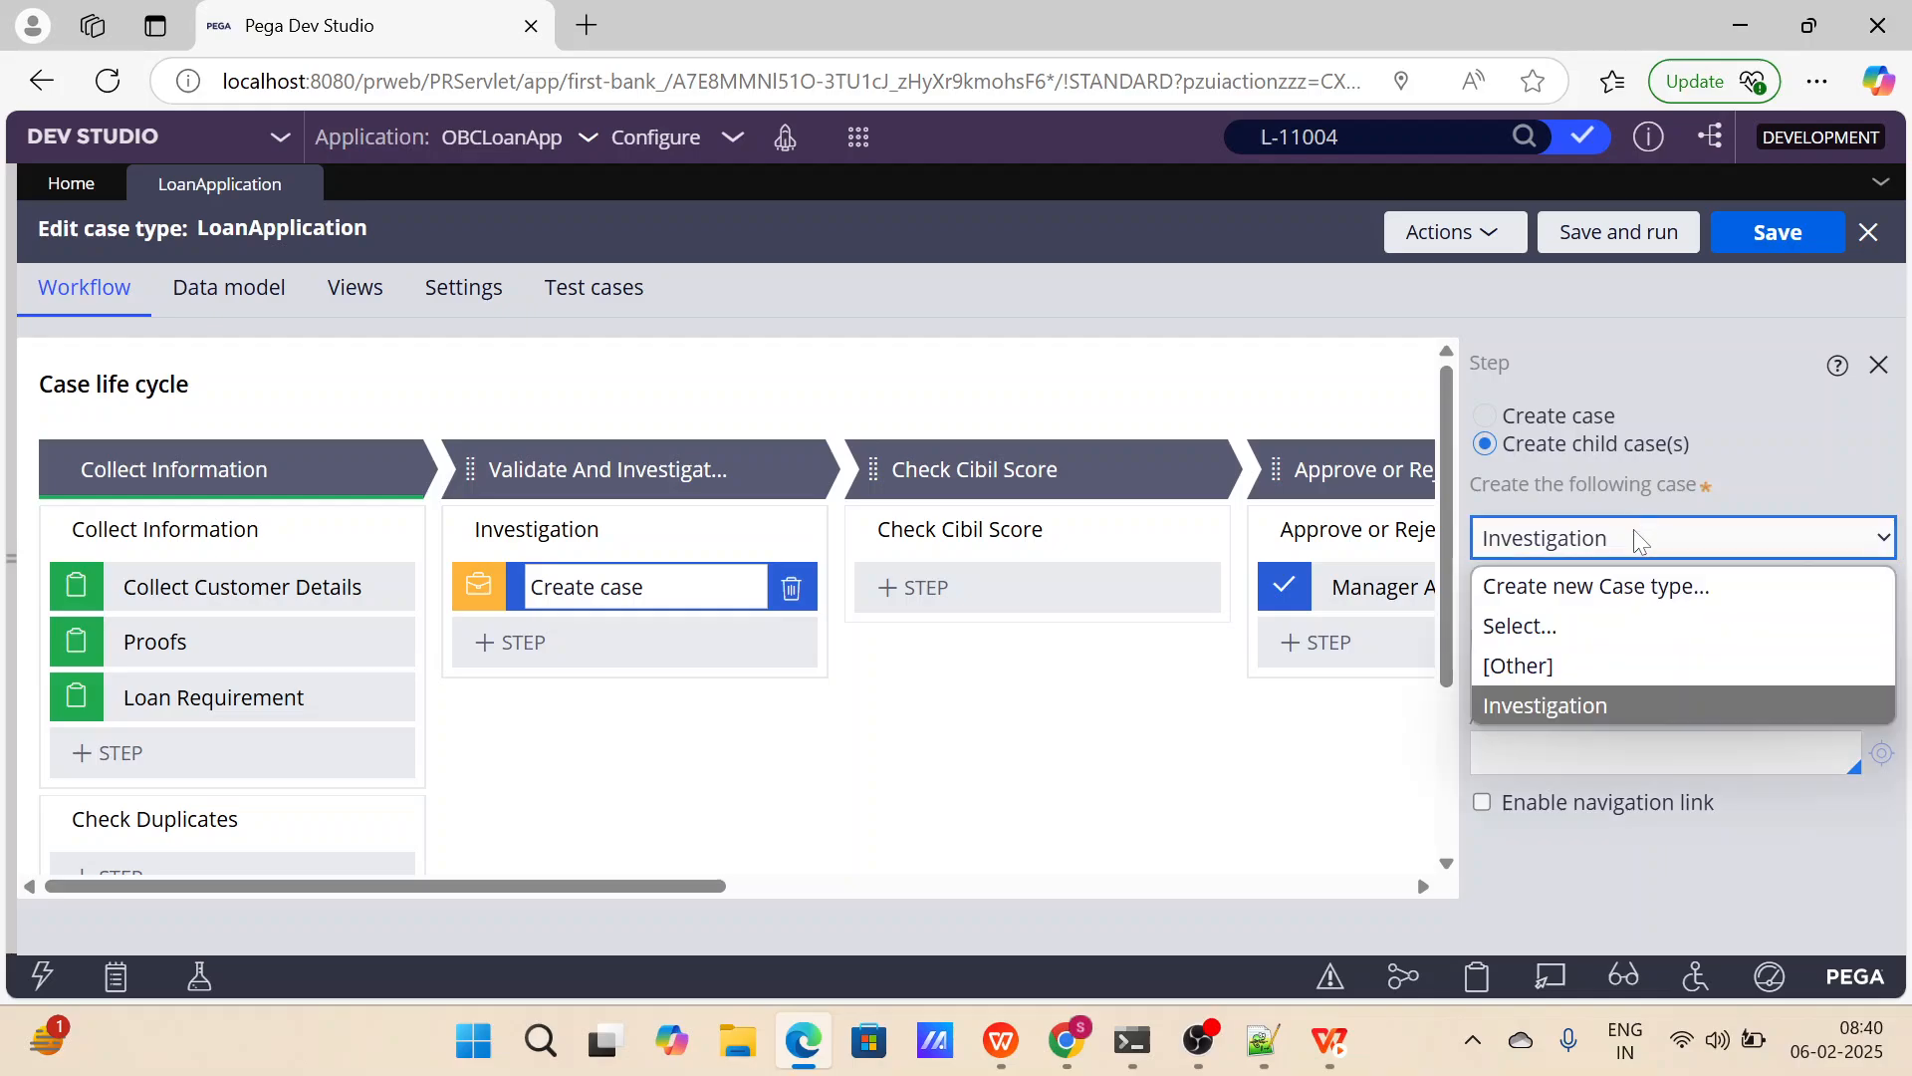
click(1607, 706)
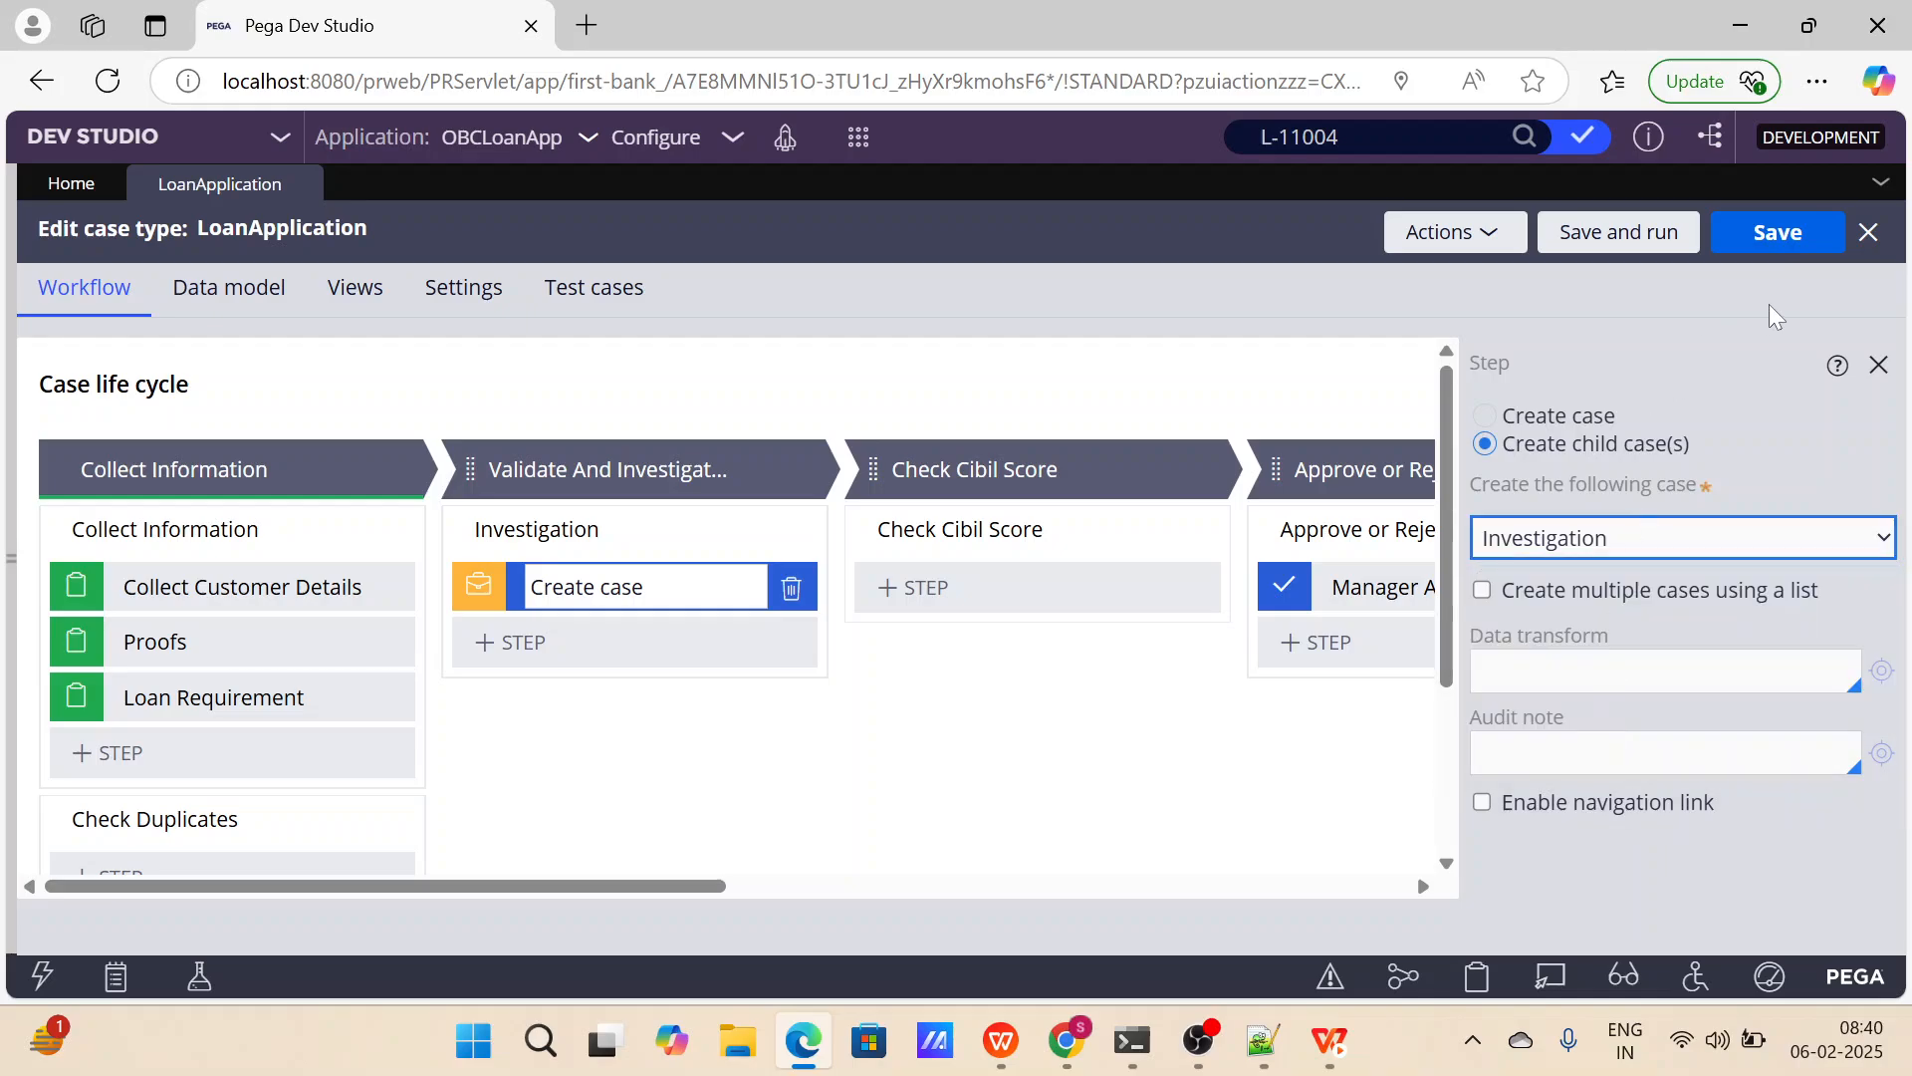
click(1788, 246)
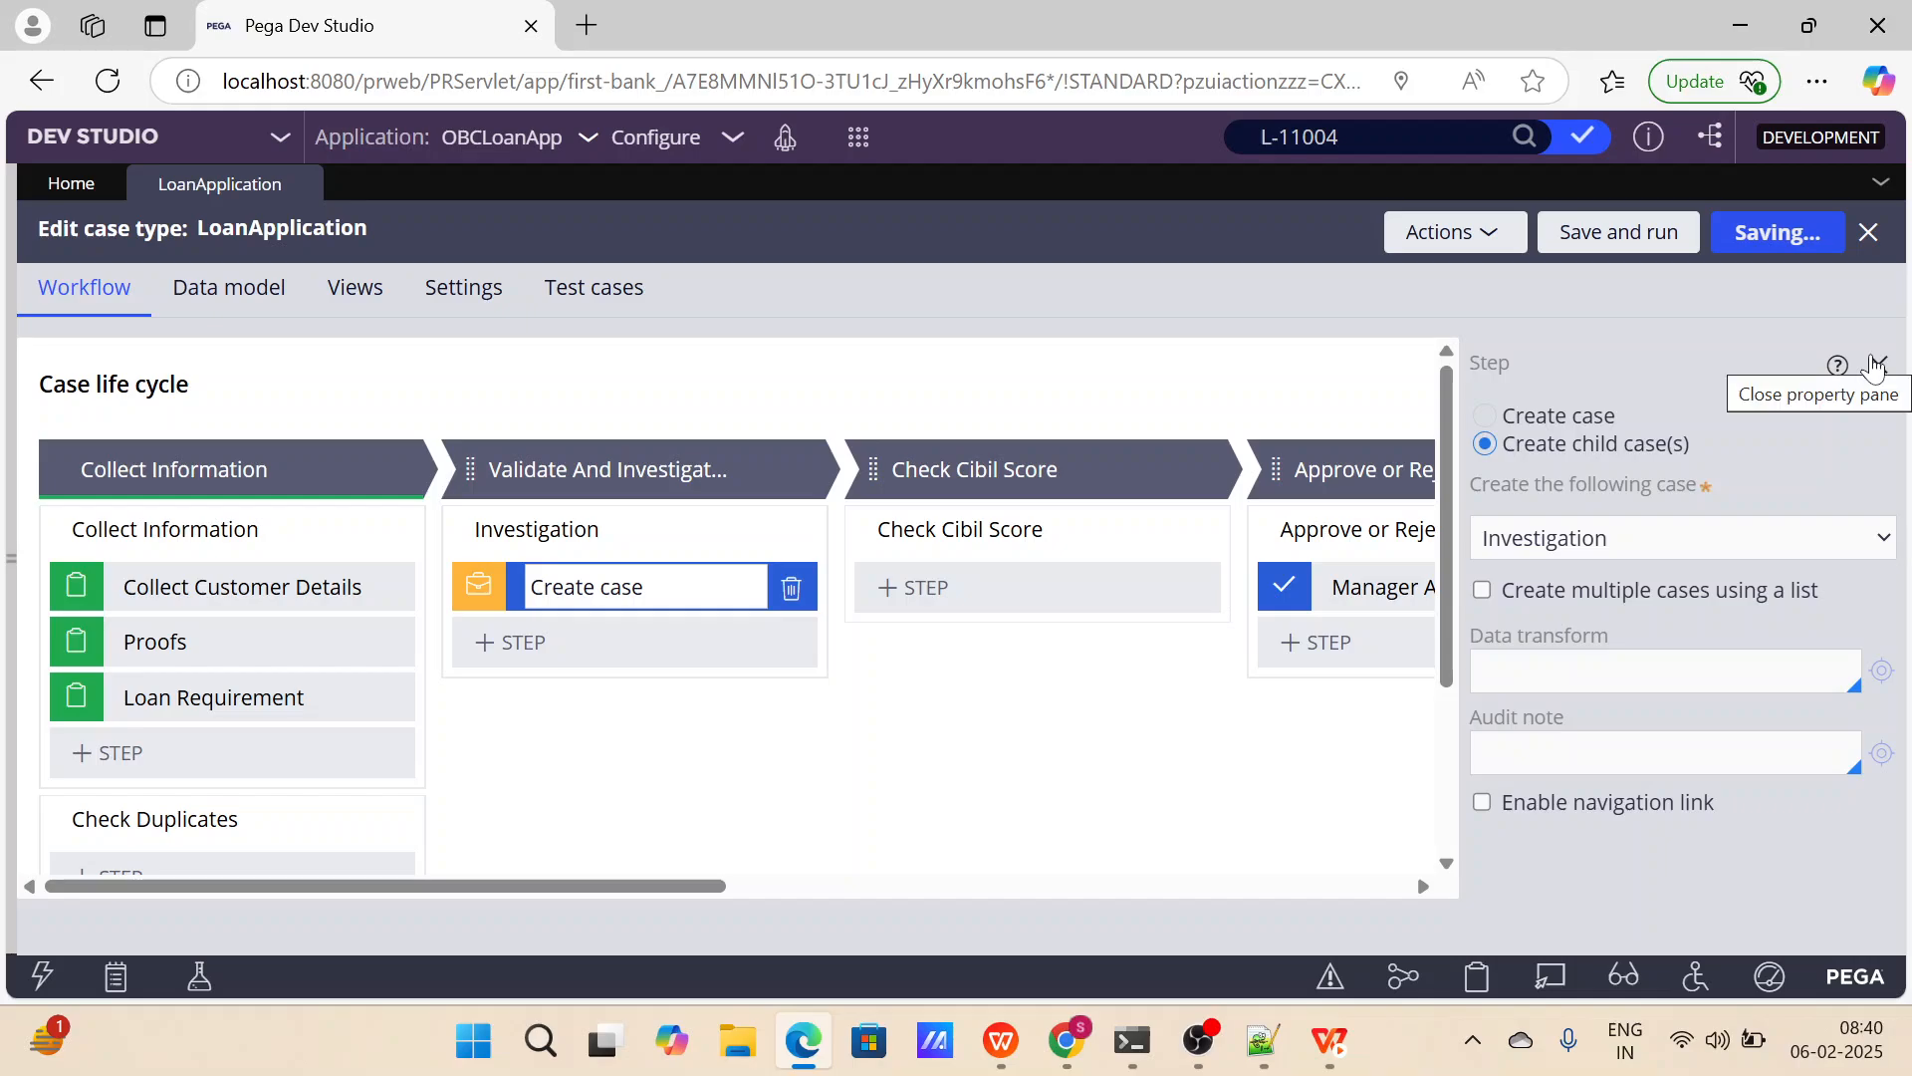
click(1876, 364)
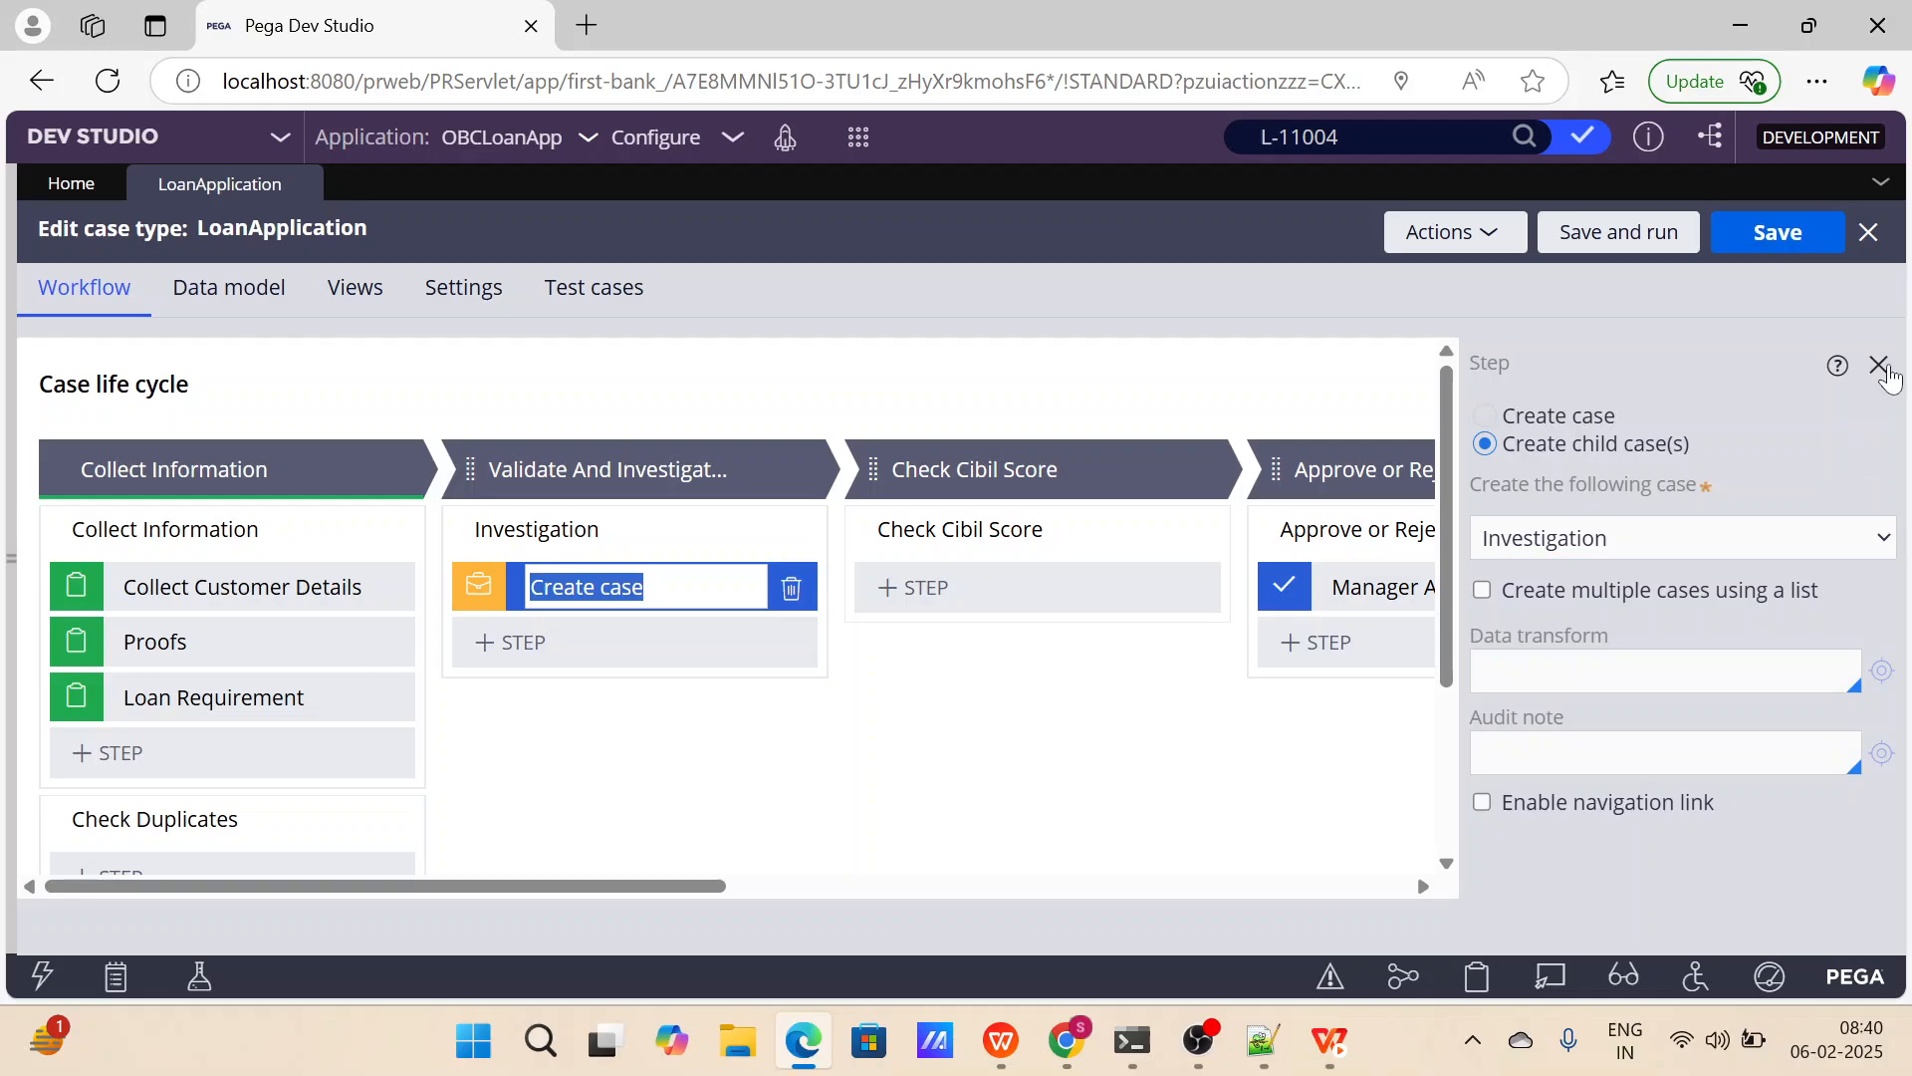
click(1879, 364)
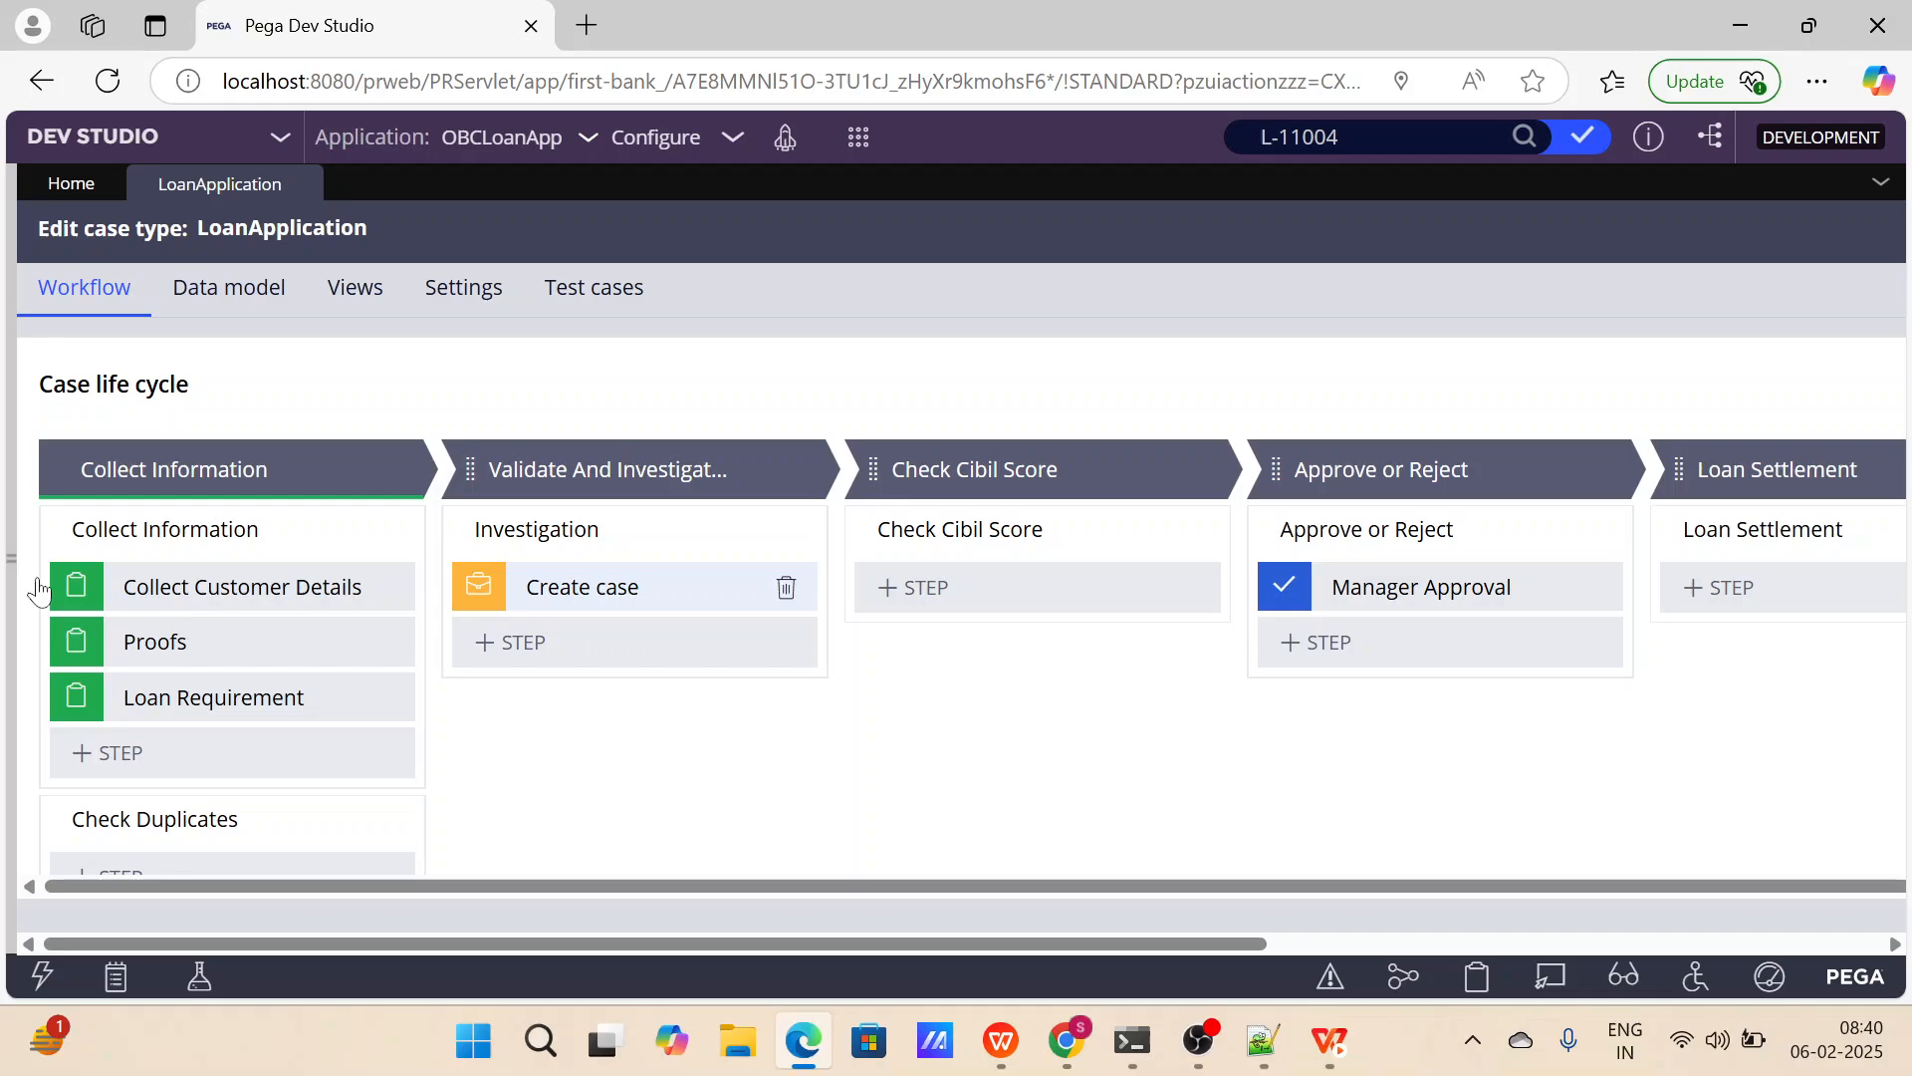
Refresh the case types list and check the child case types under LoanApplication.
drag(14, 559, 594, 282)
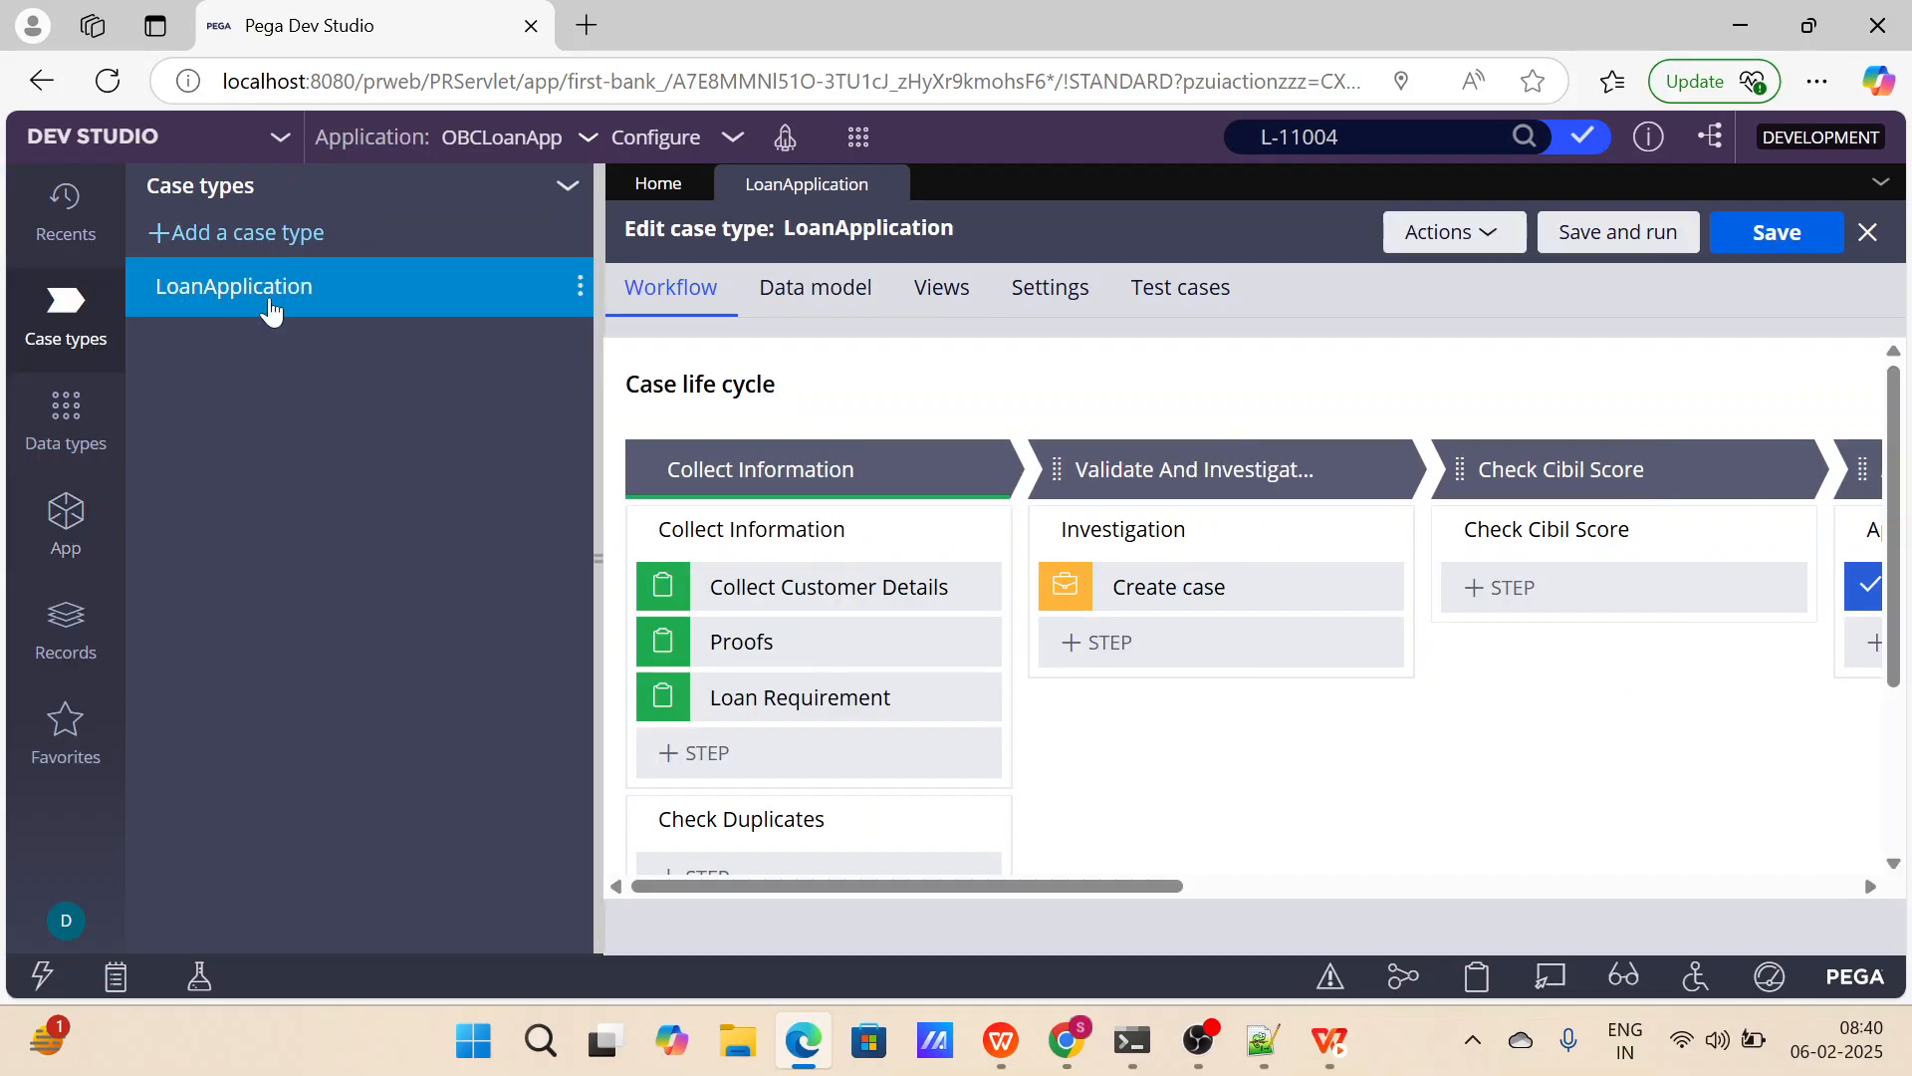
click(567, 187)
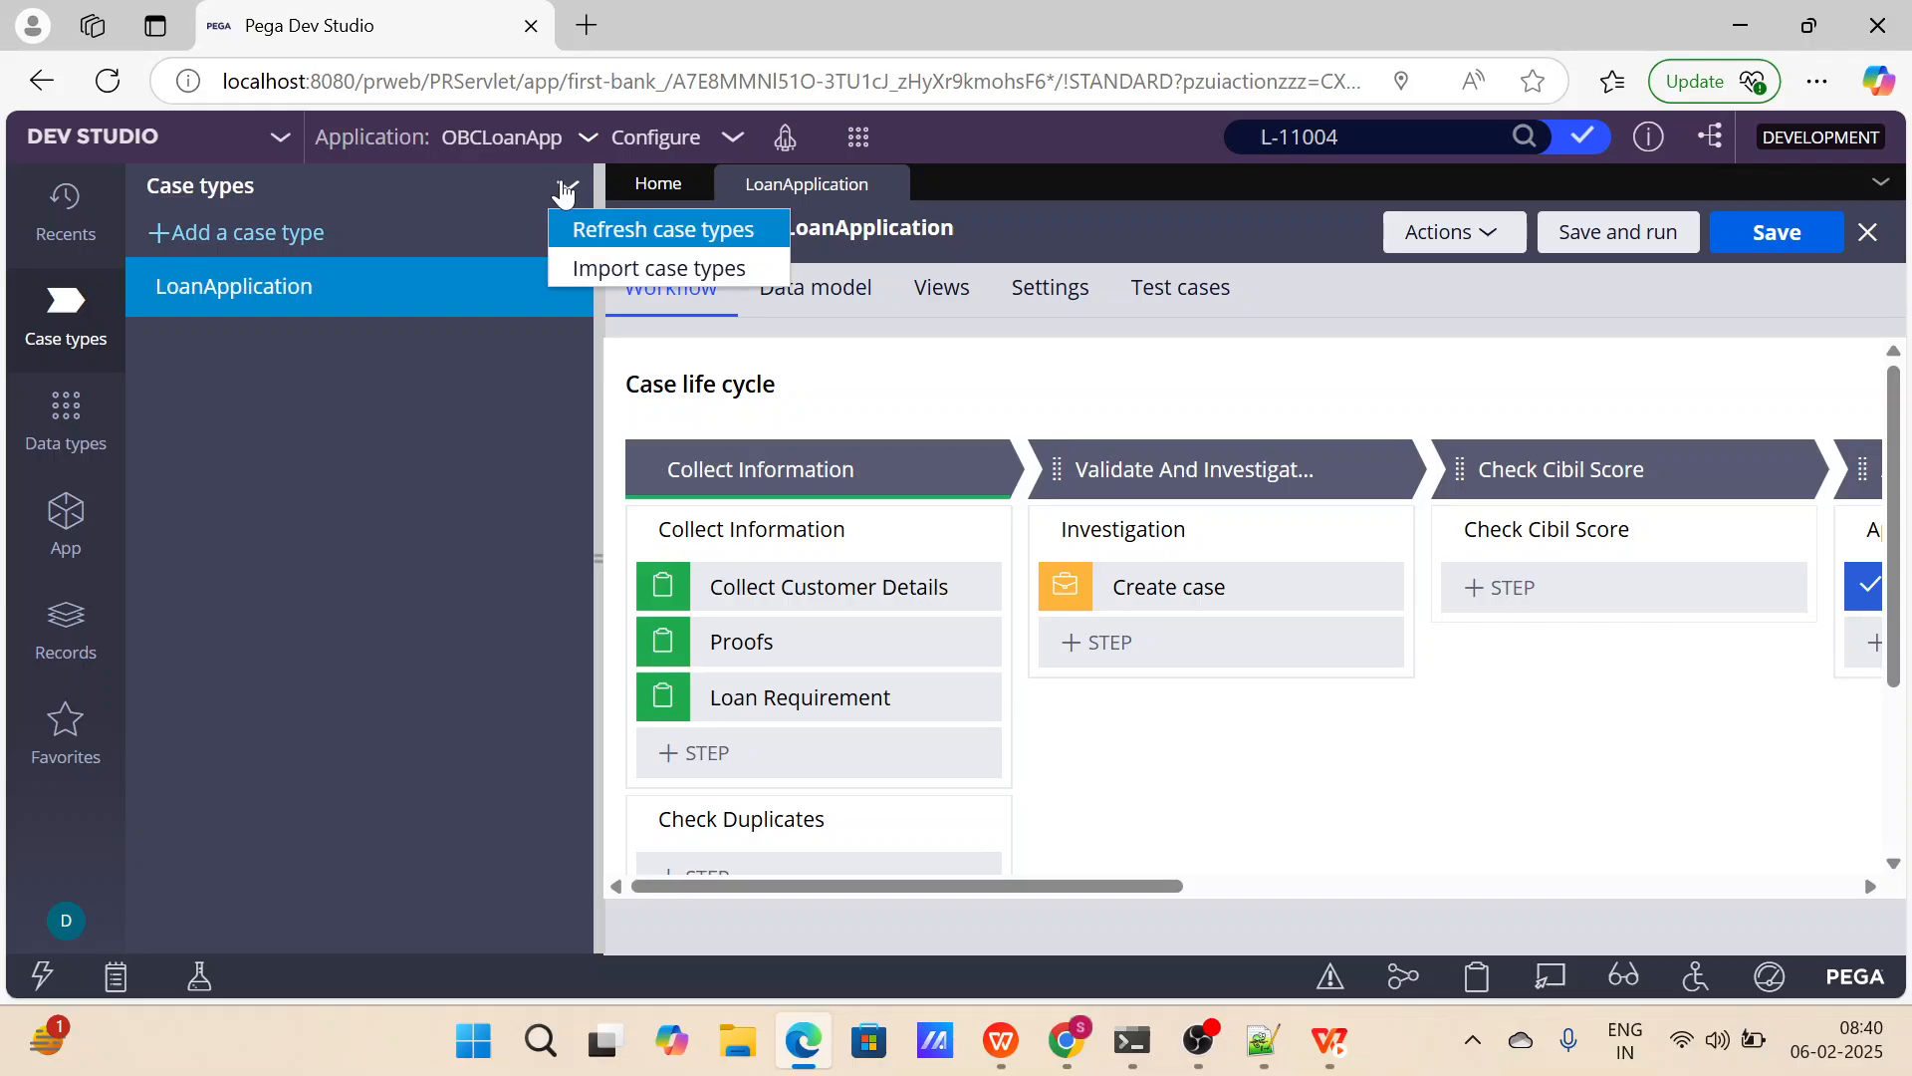
click(609, 231)
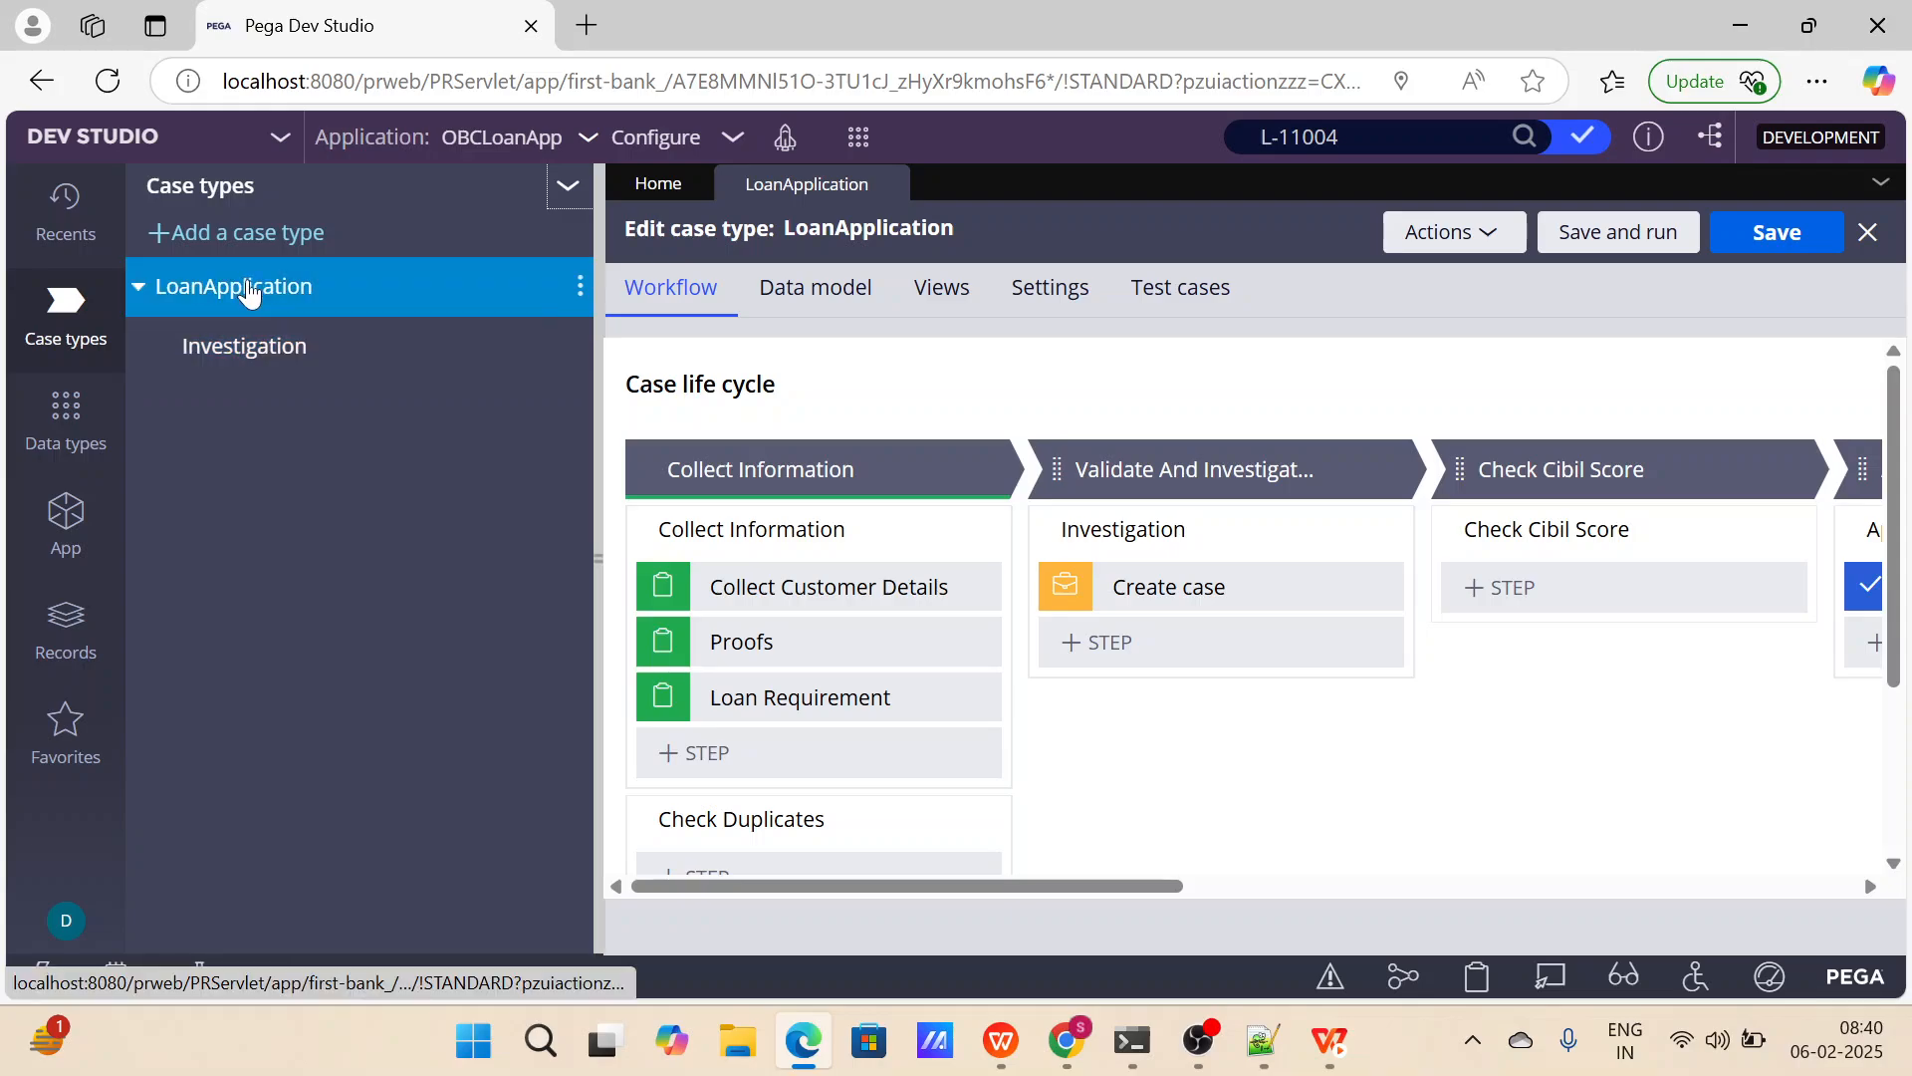
click(594, 371)
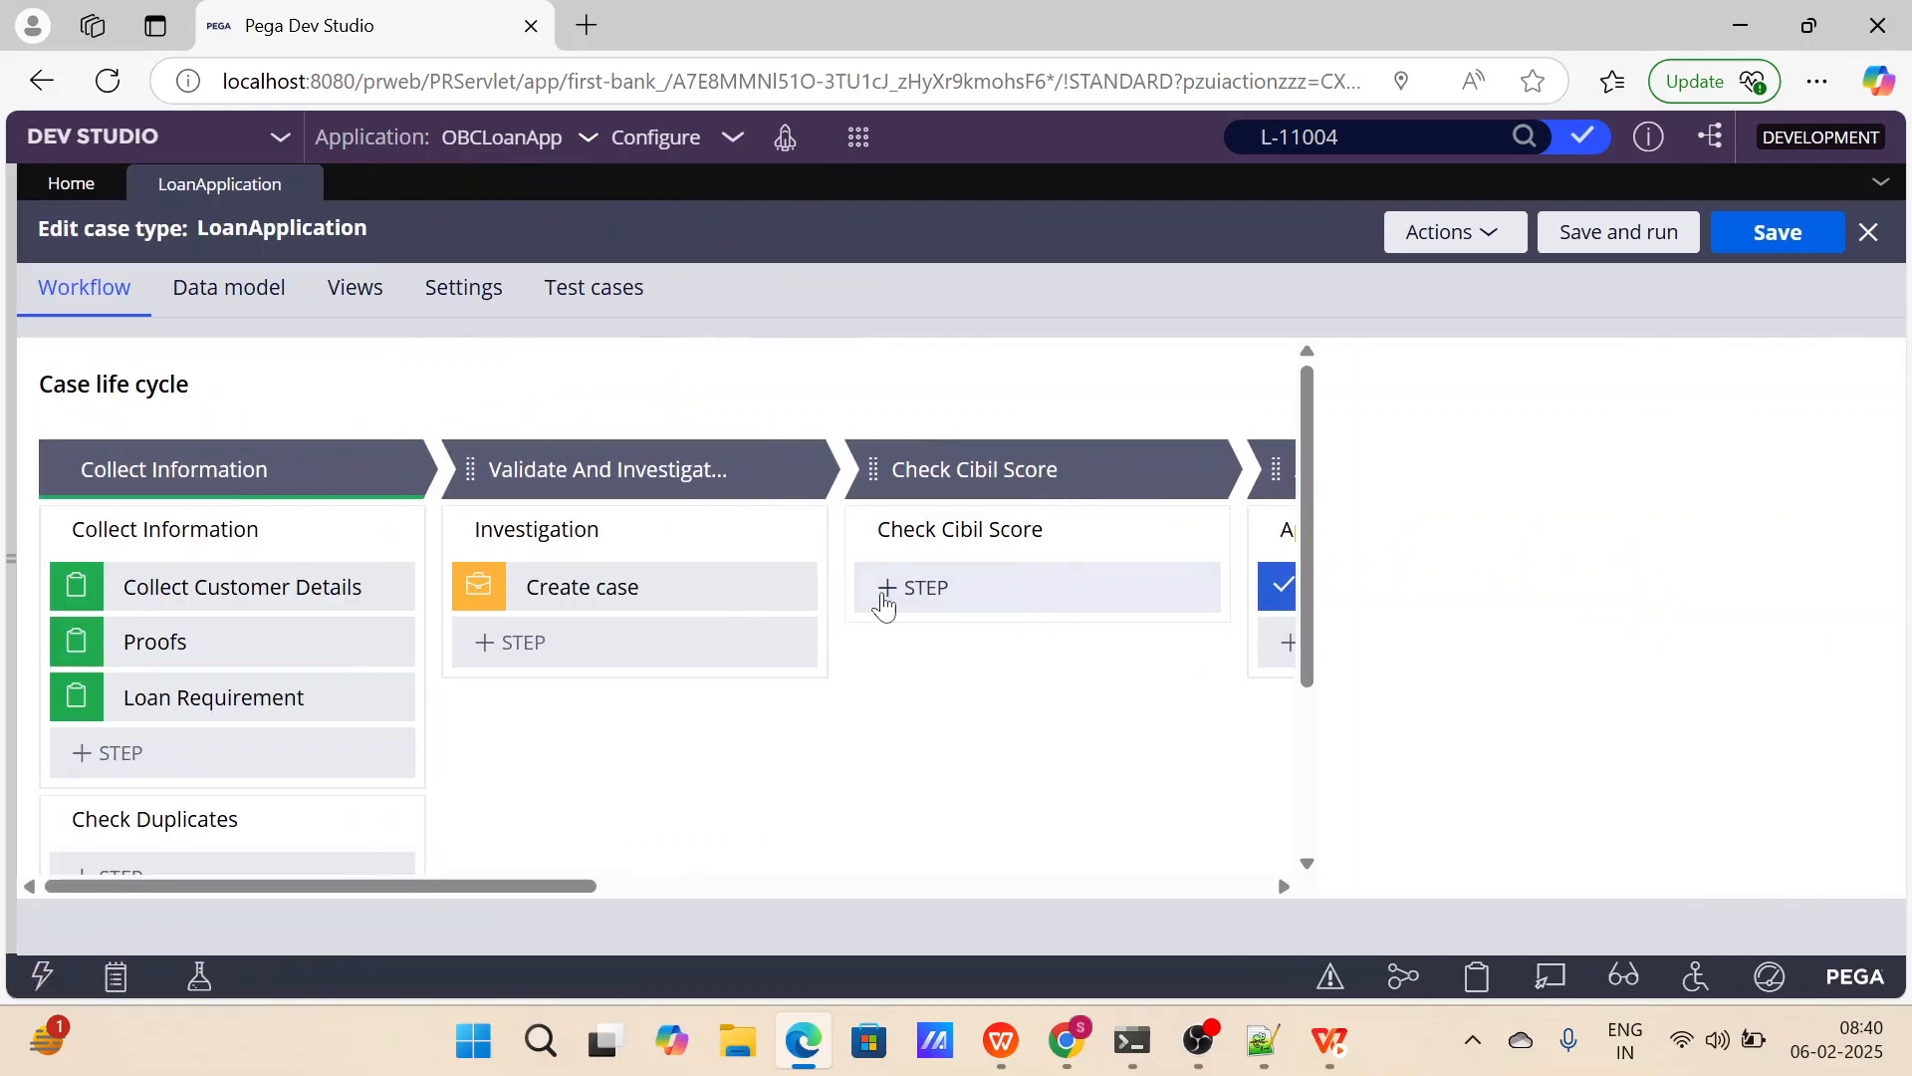
Rename the Create case step in the Investigation process to Investigation Case and save the case type.
click(598, 587)
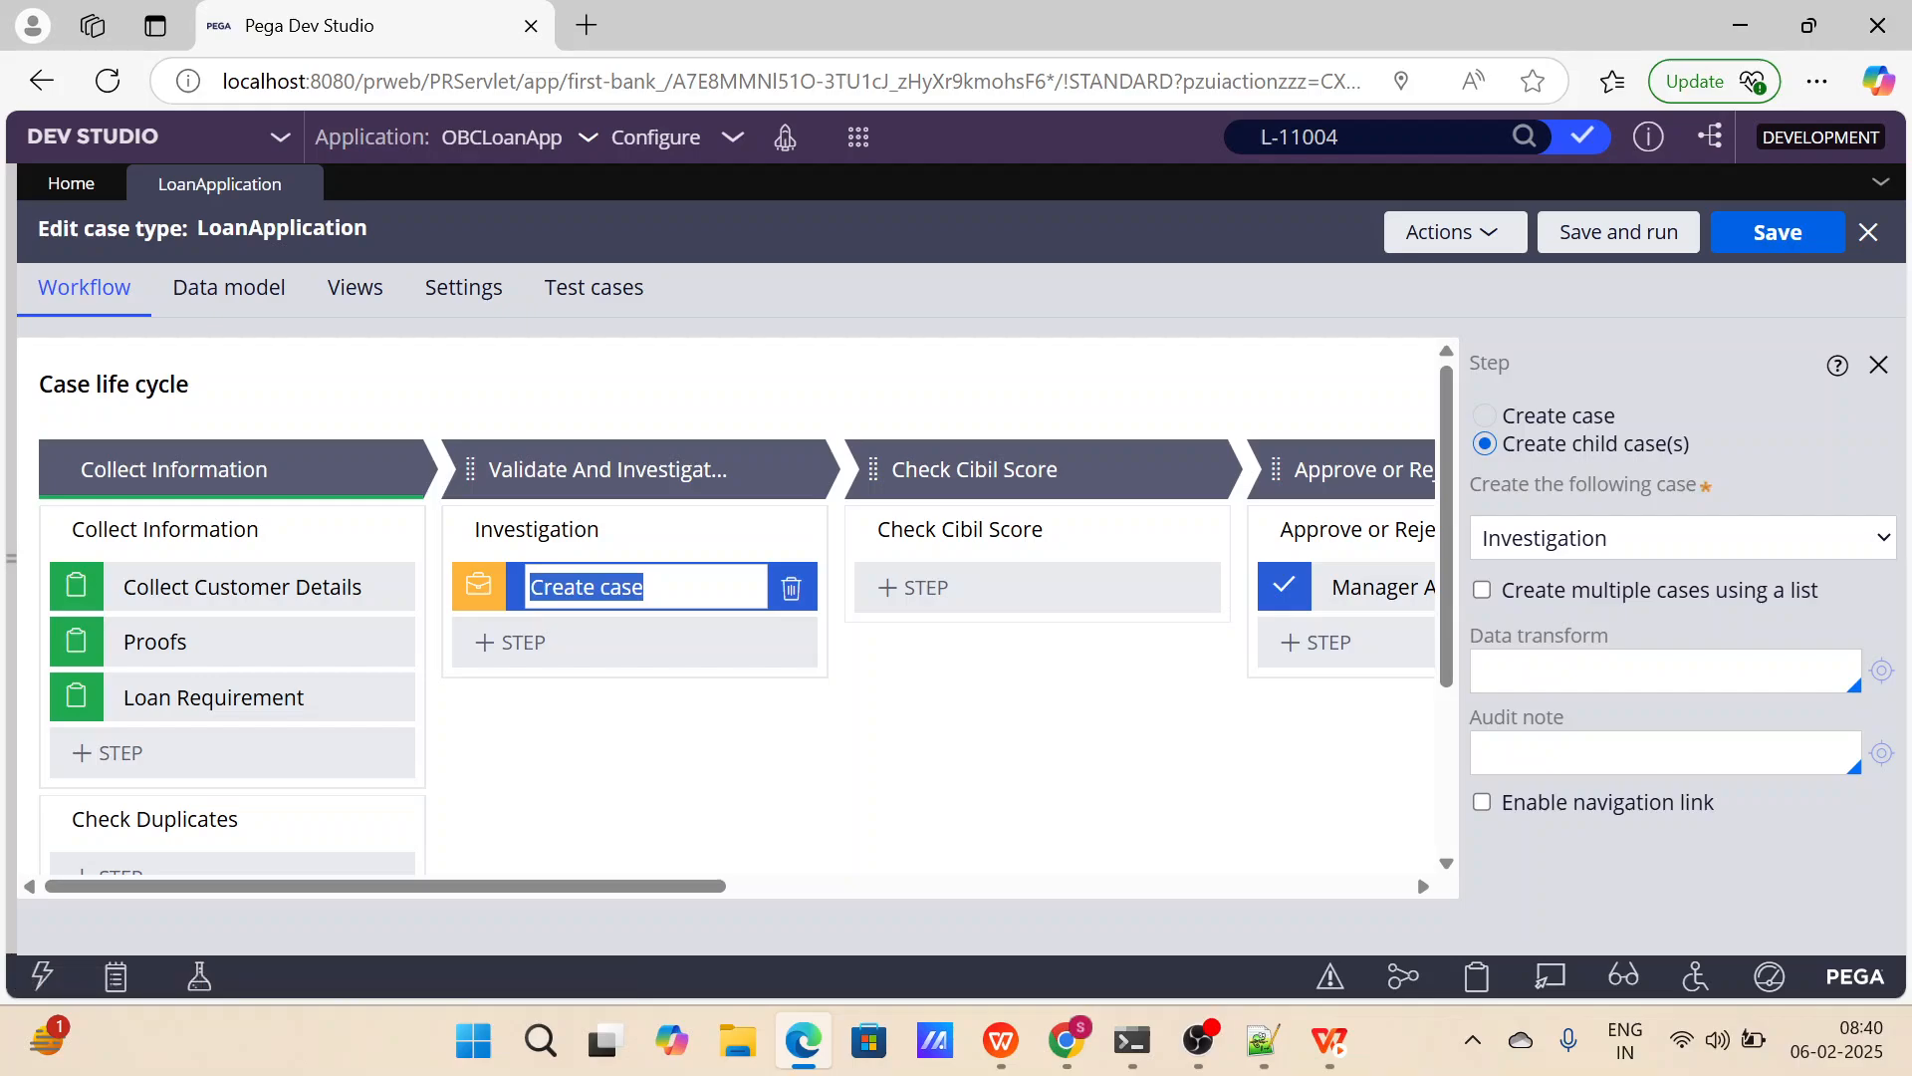
text(Investigation Case)
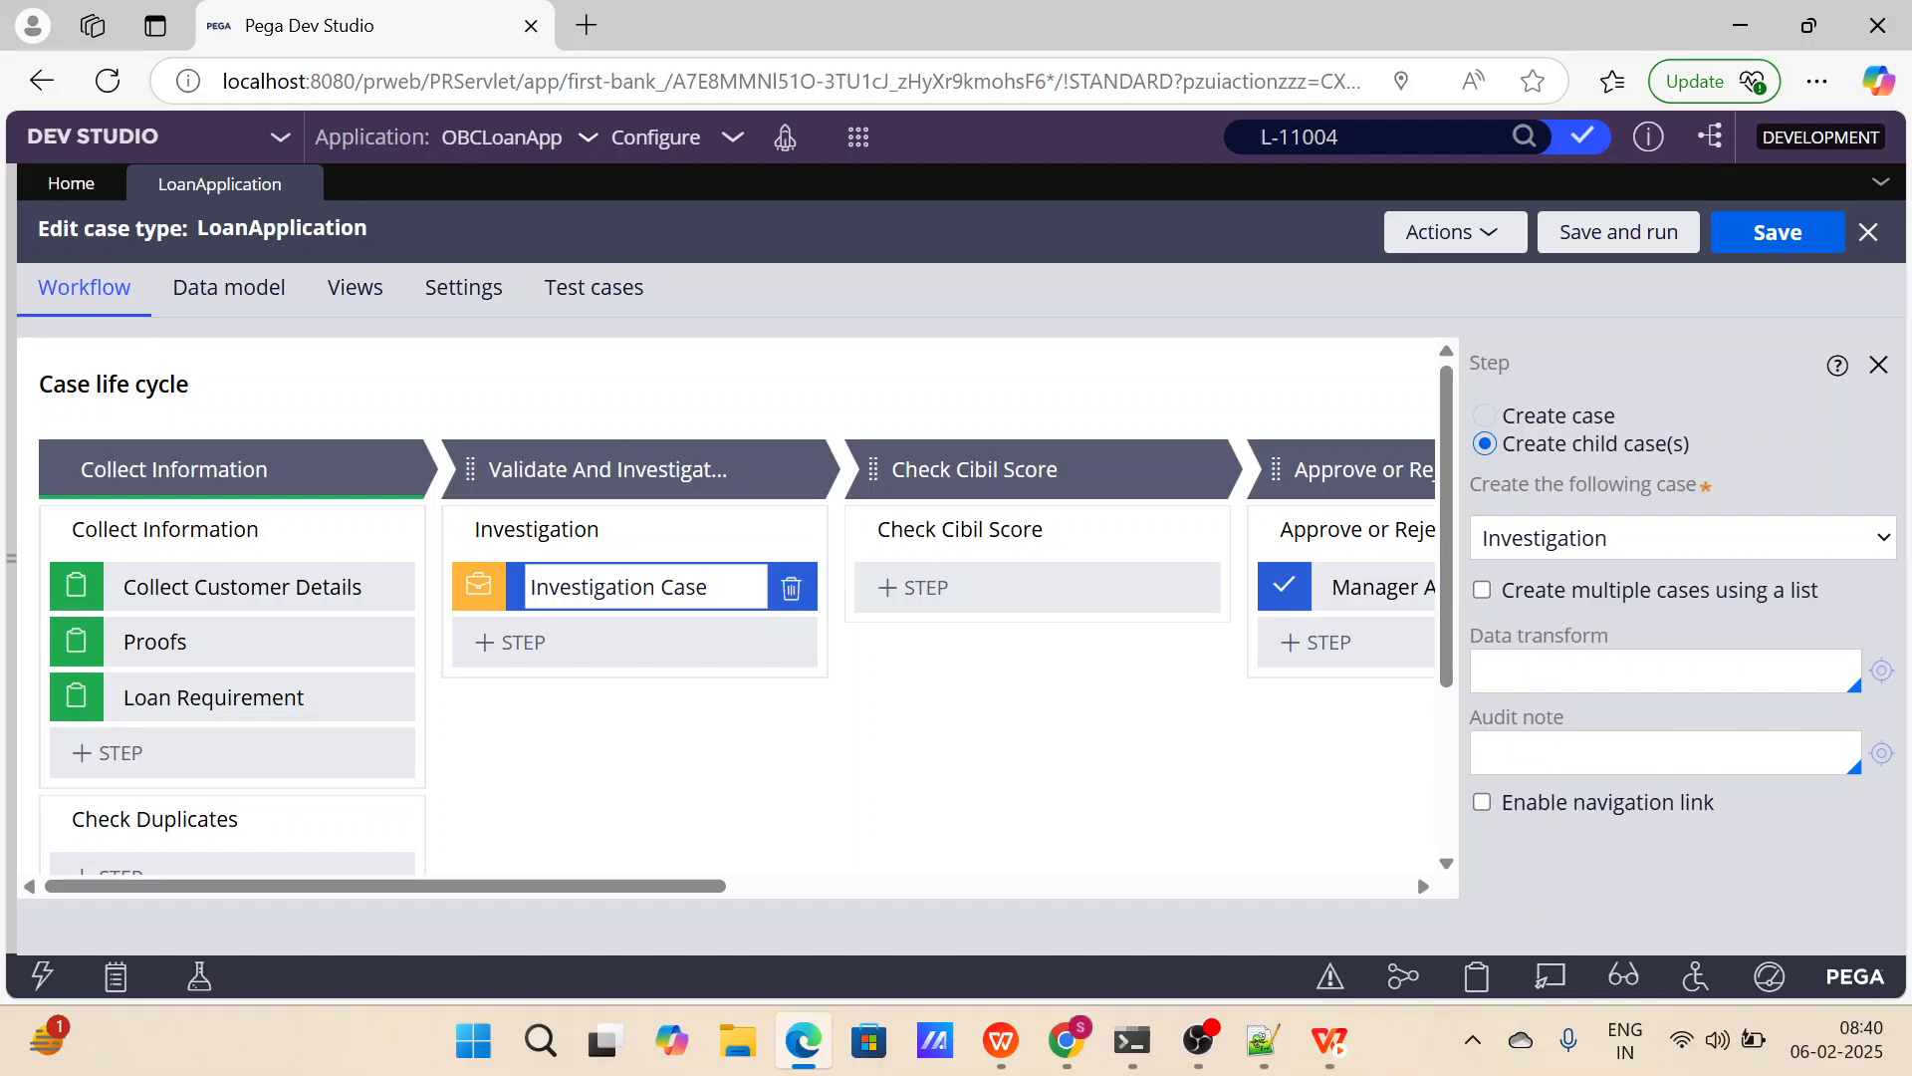
click(1763, 247)
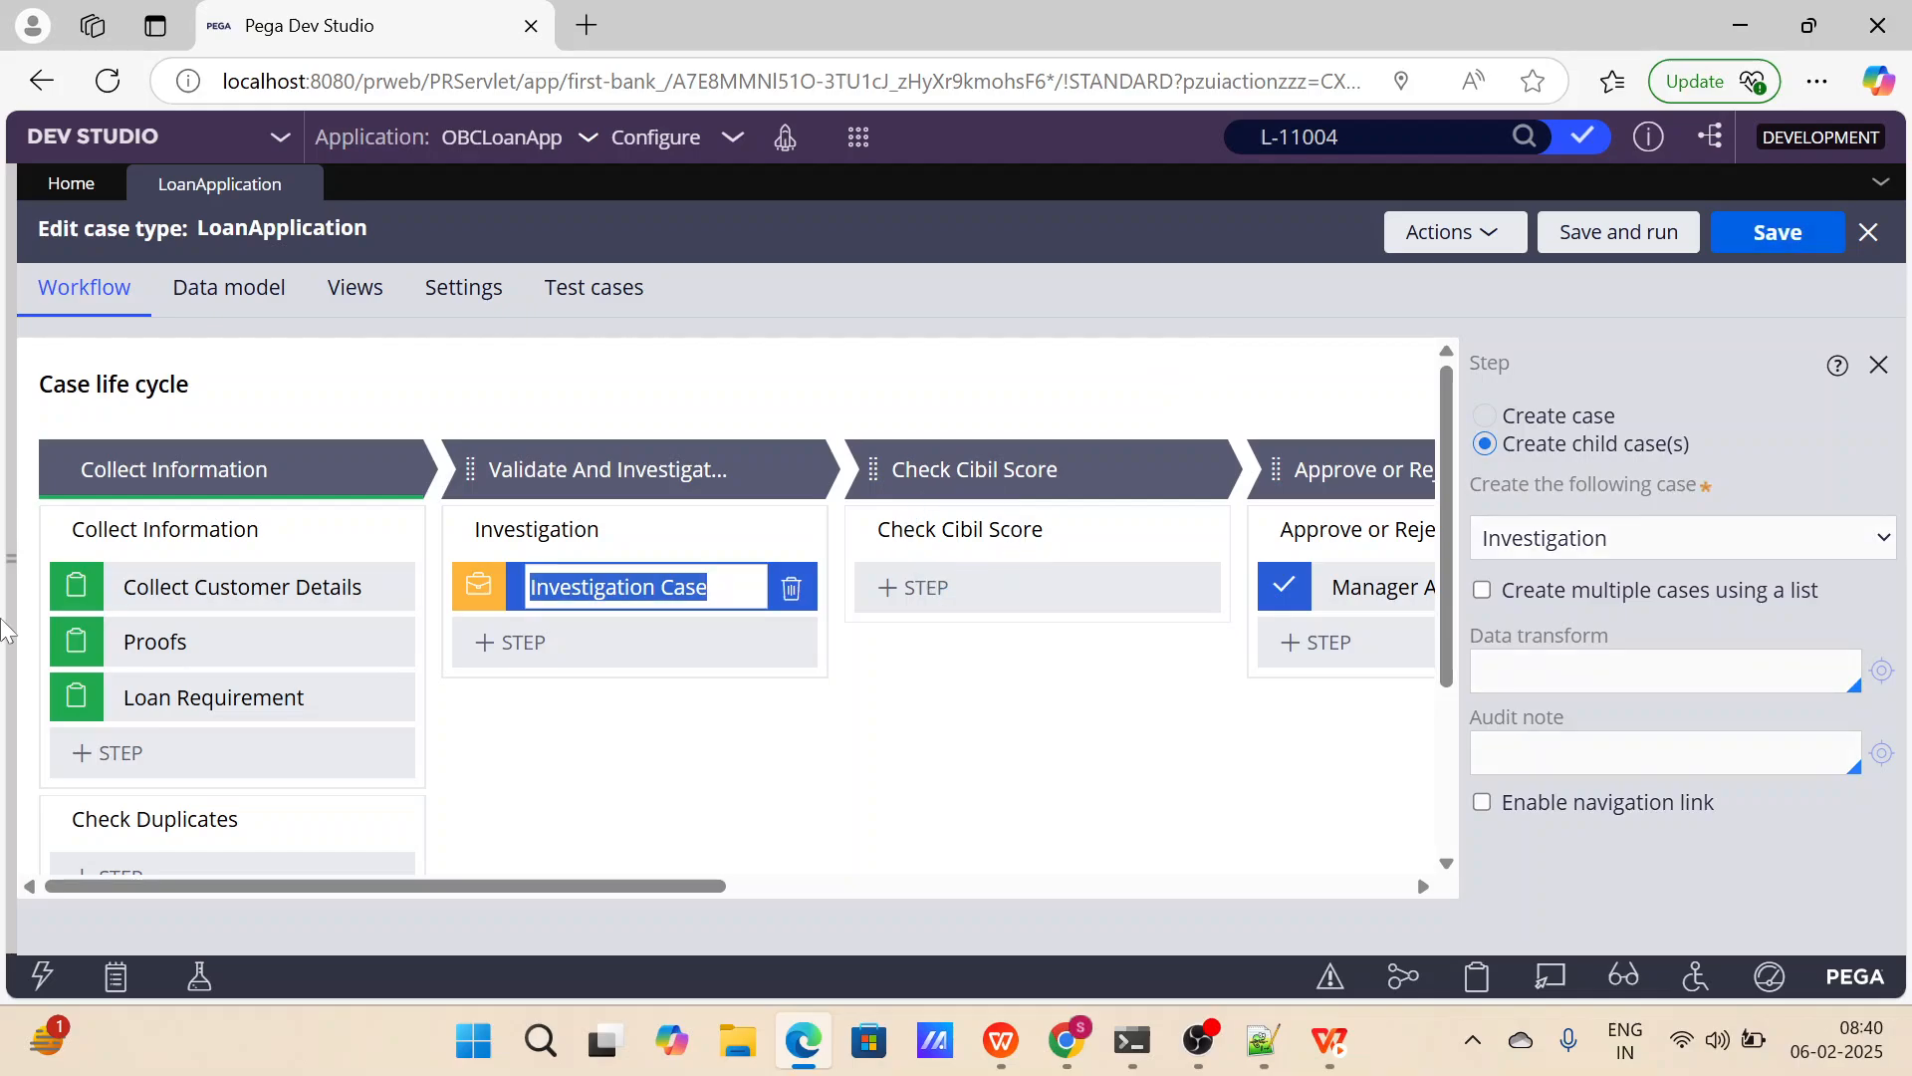
Open the Investigation child case type for editing from the case types list.
drag(20, 575, 4, 568)
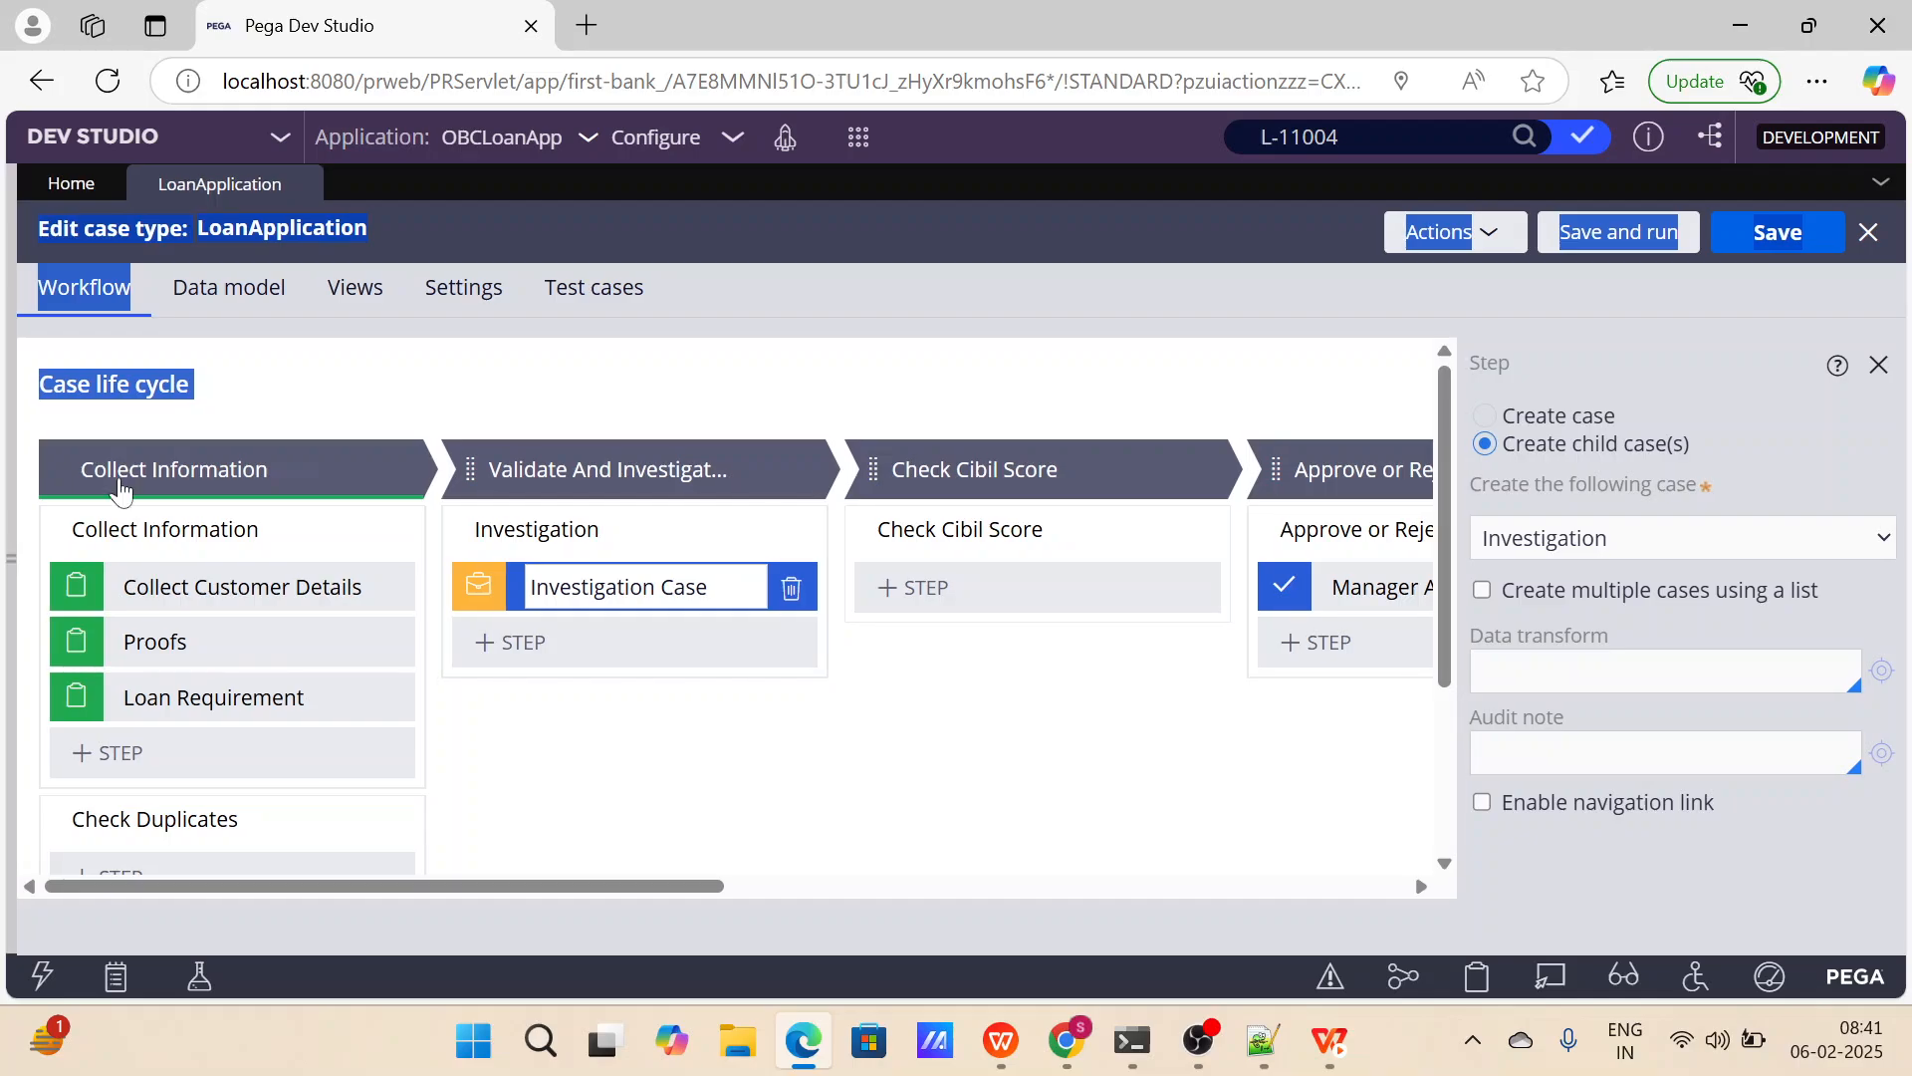
click(606, 738)
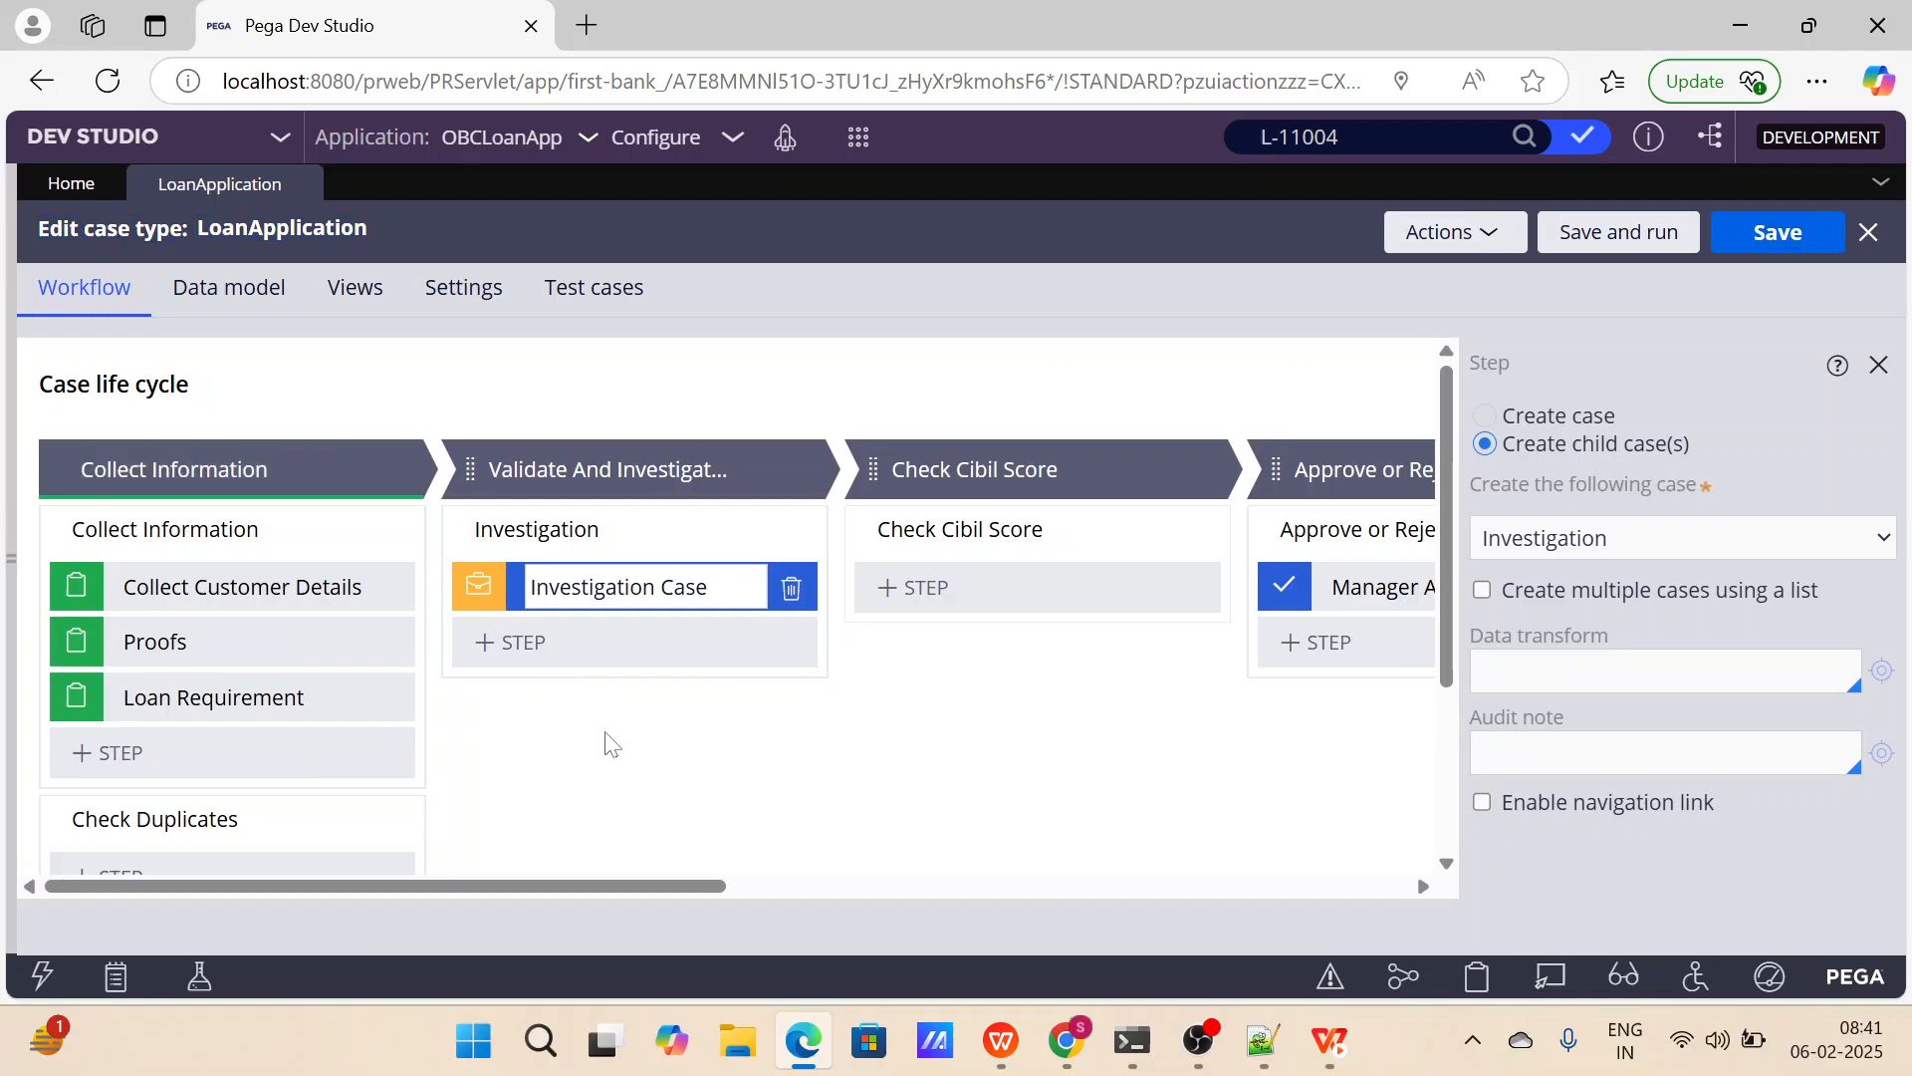
click(10, 558)
click(200, 373)
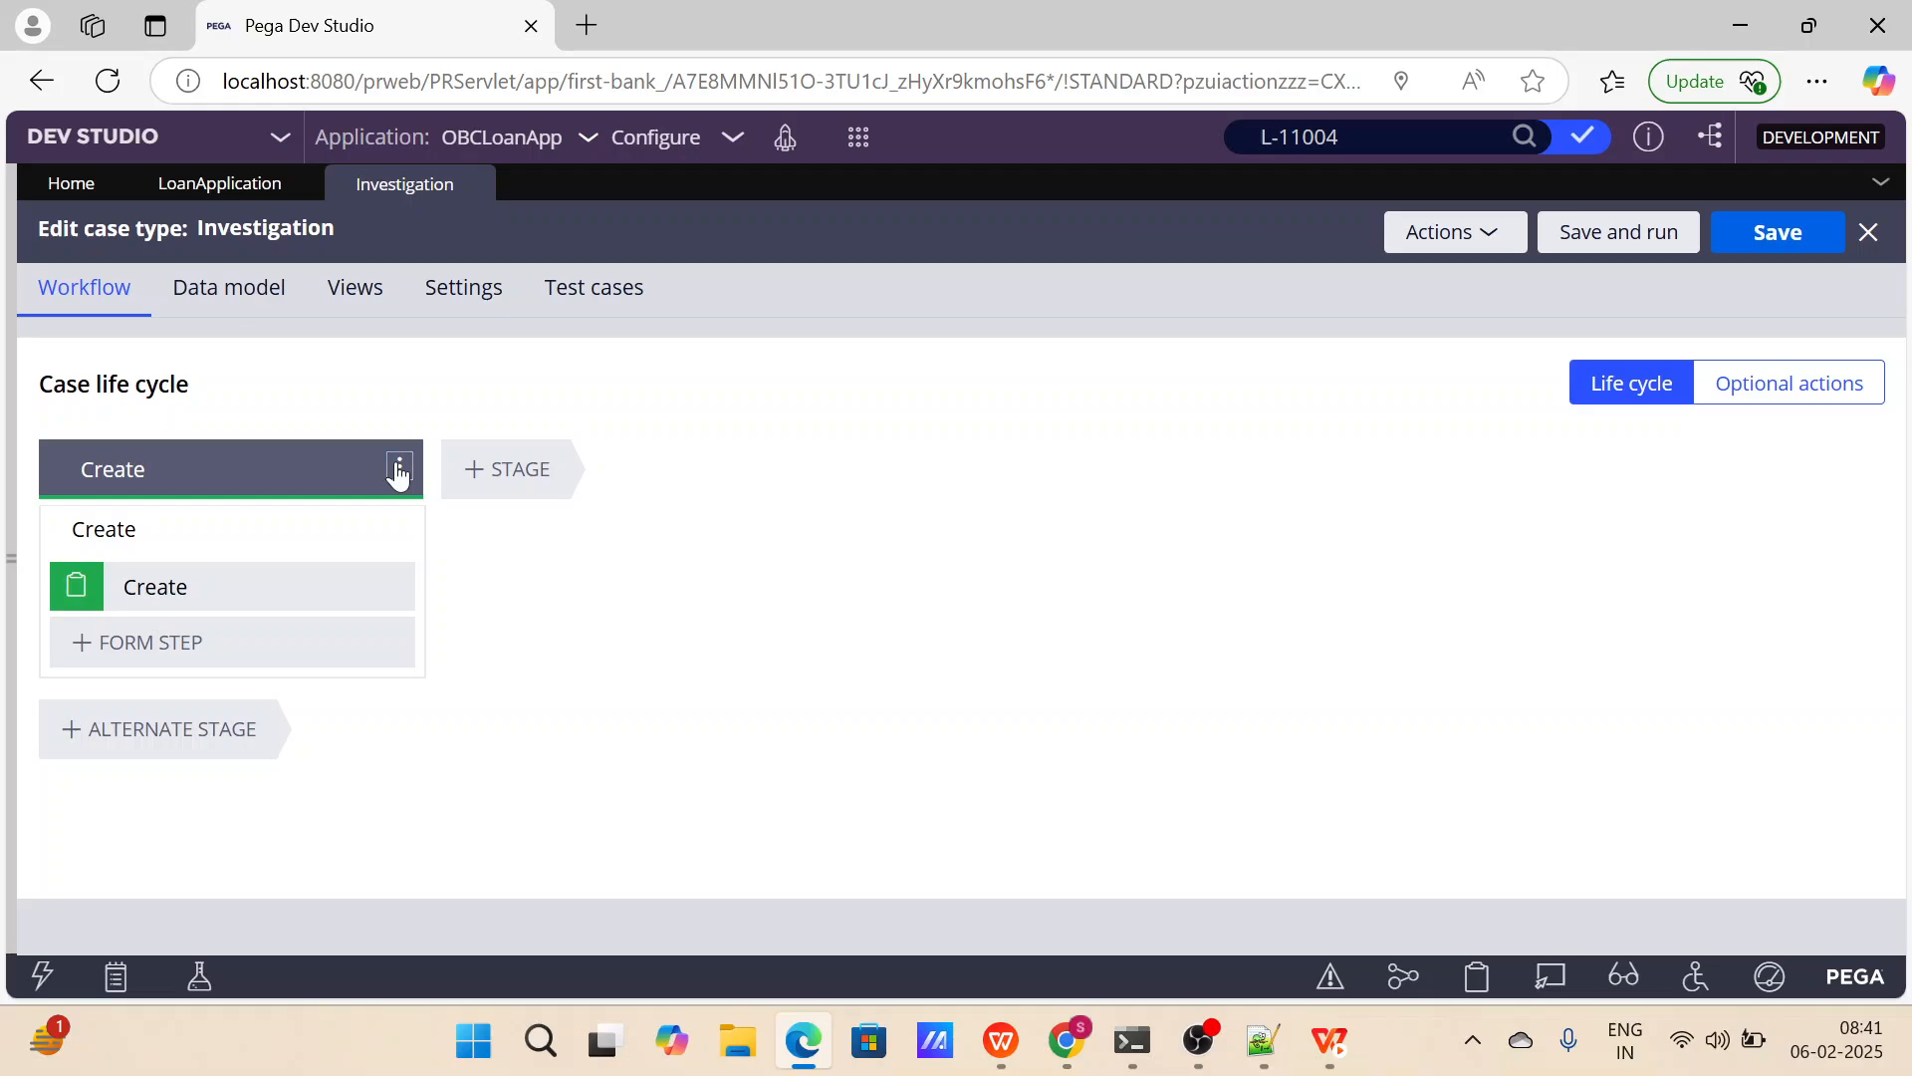
Delete the Create process from the Create stage of the Investigation case type.
click(399, 466)
mouse_move(363, 503)
click(200, 469)
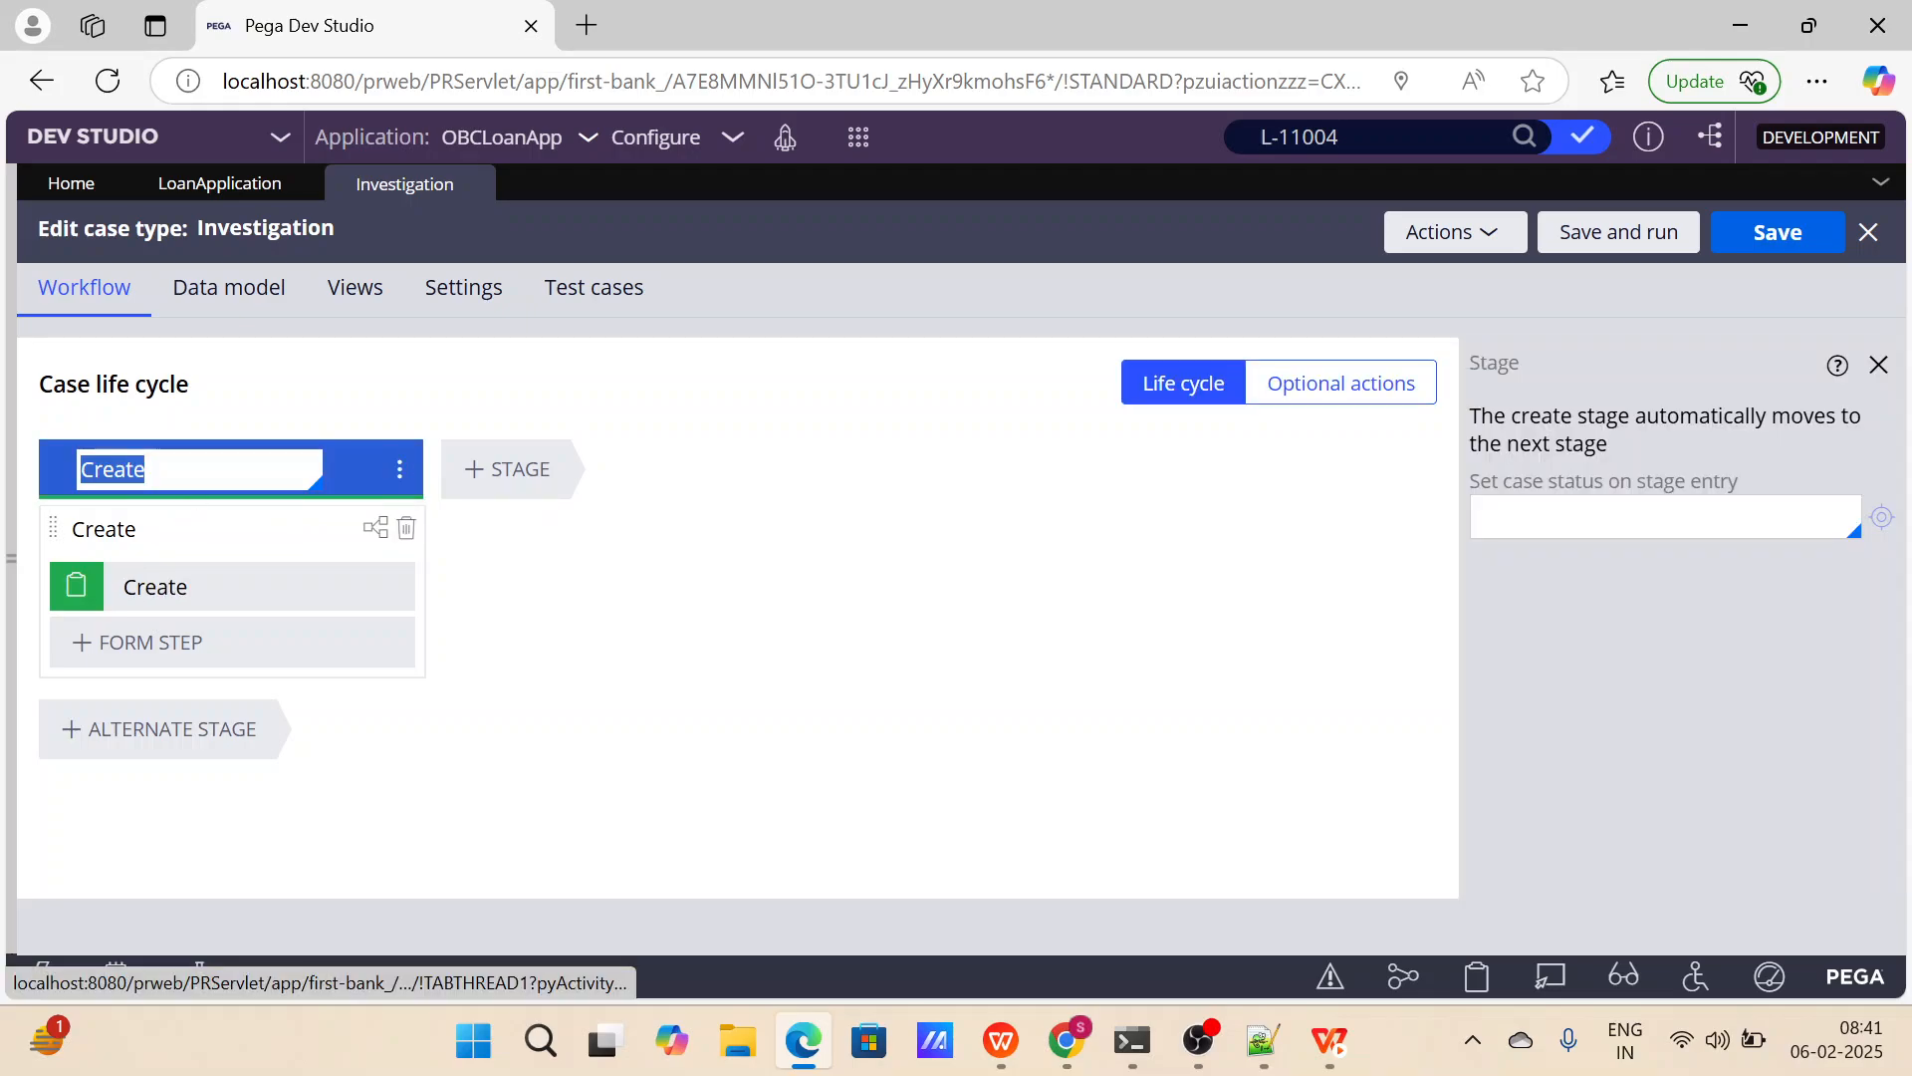
click(405, 529)
click(406, 529)
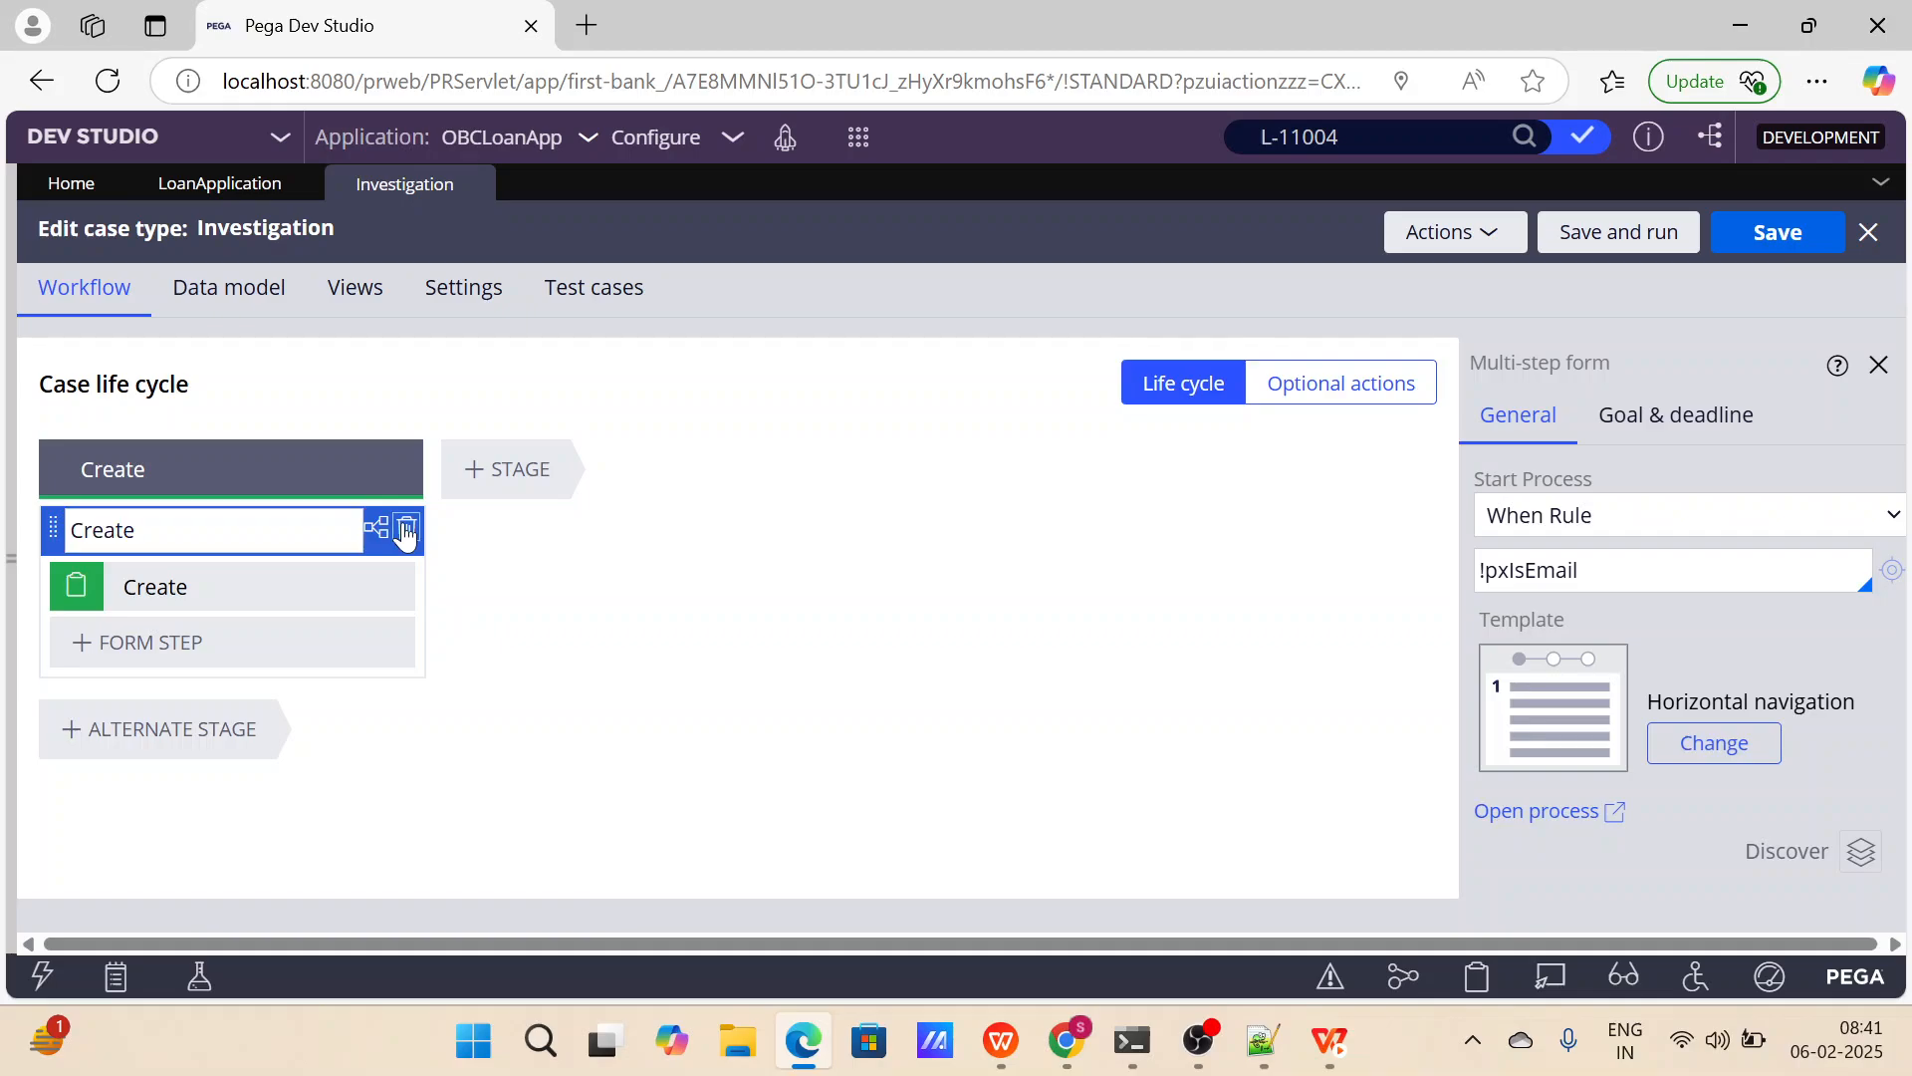
Rename the Create stage of the Investigation case type to Investigation.
click(199, 469)
text(Inv)
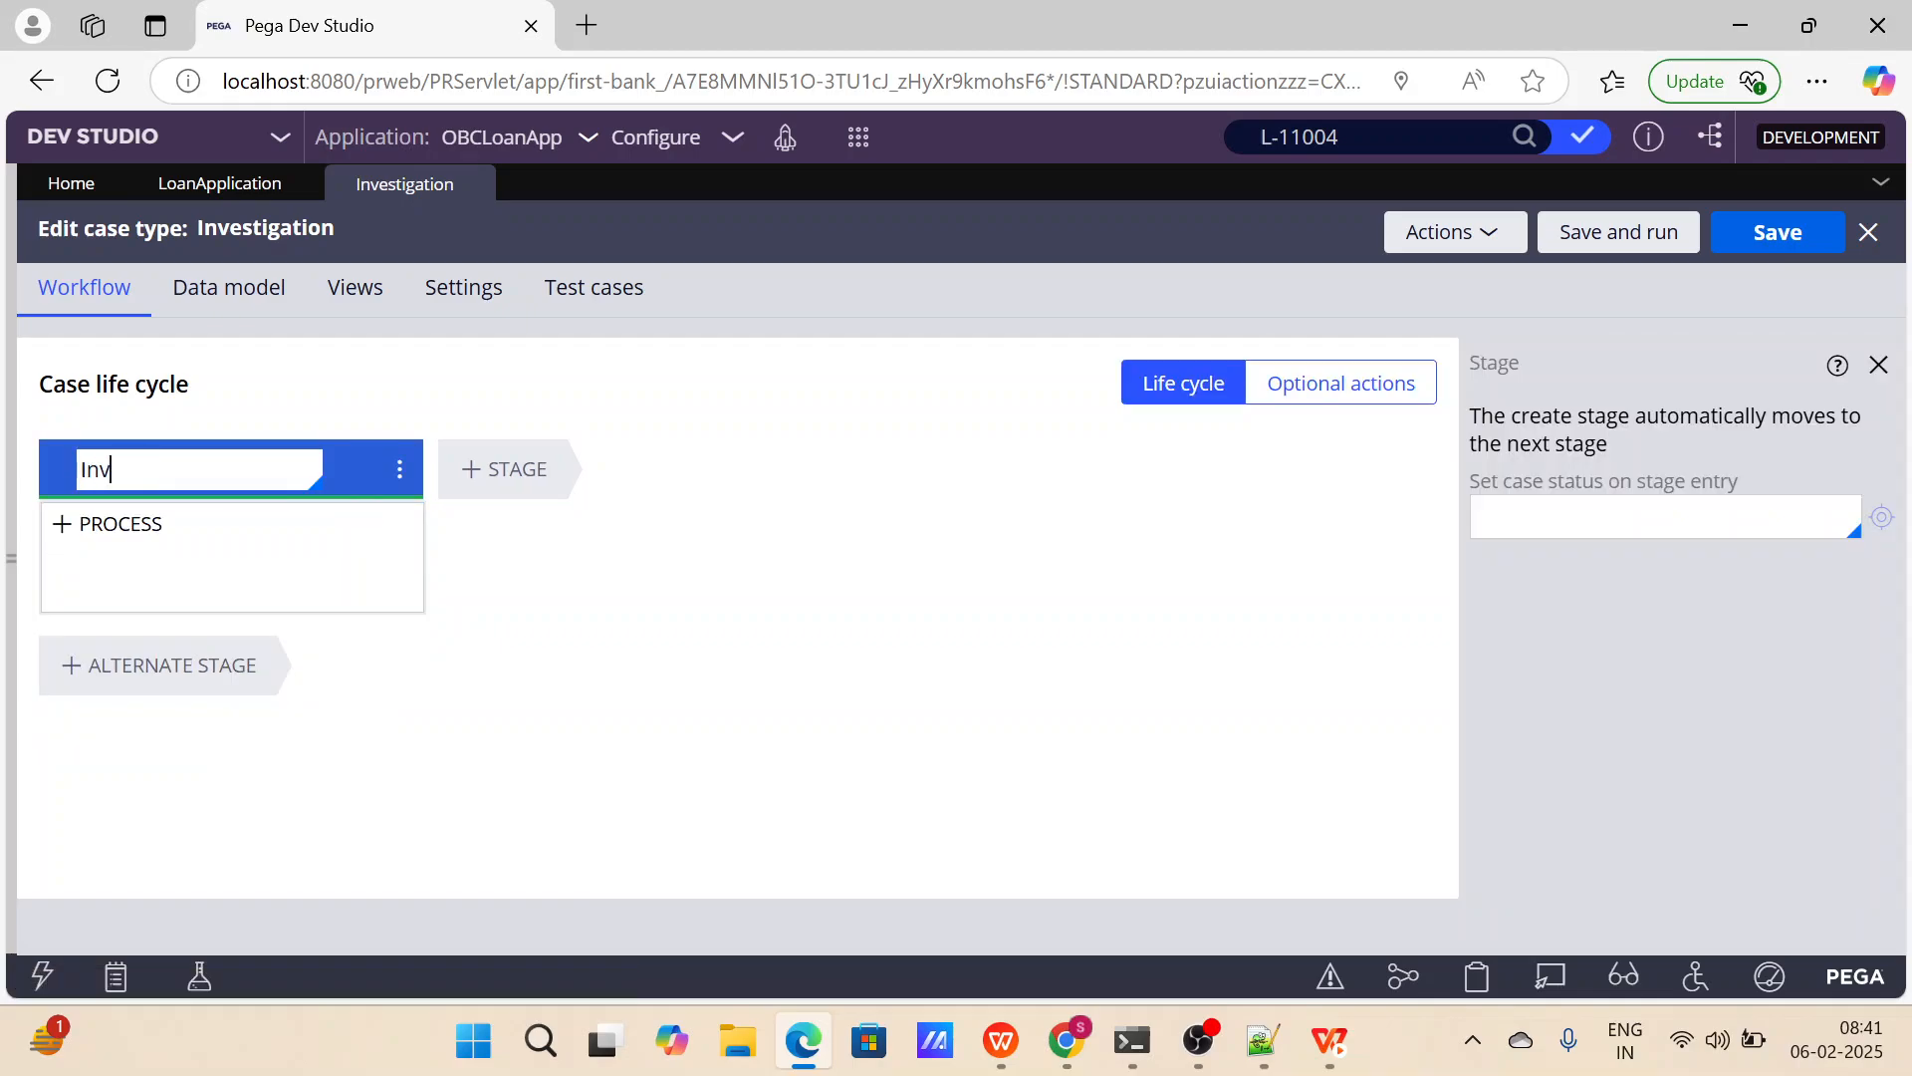
text(estigation)
mouse_move(117, 609)
key(ctrl+a)
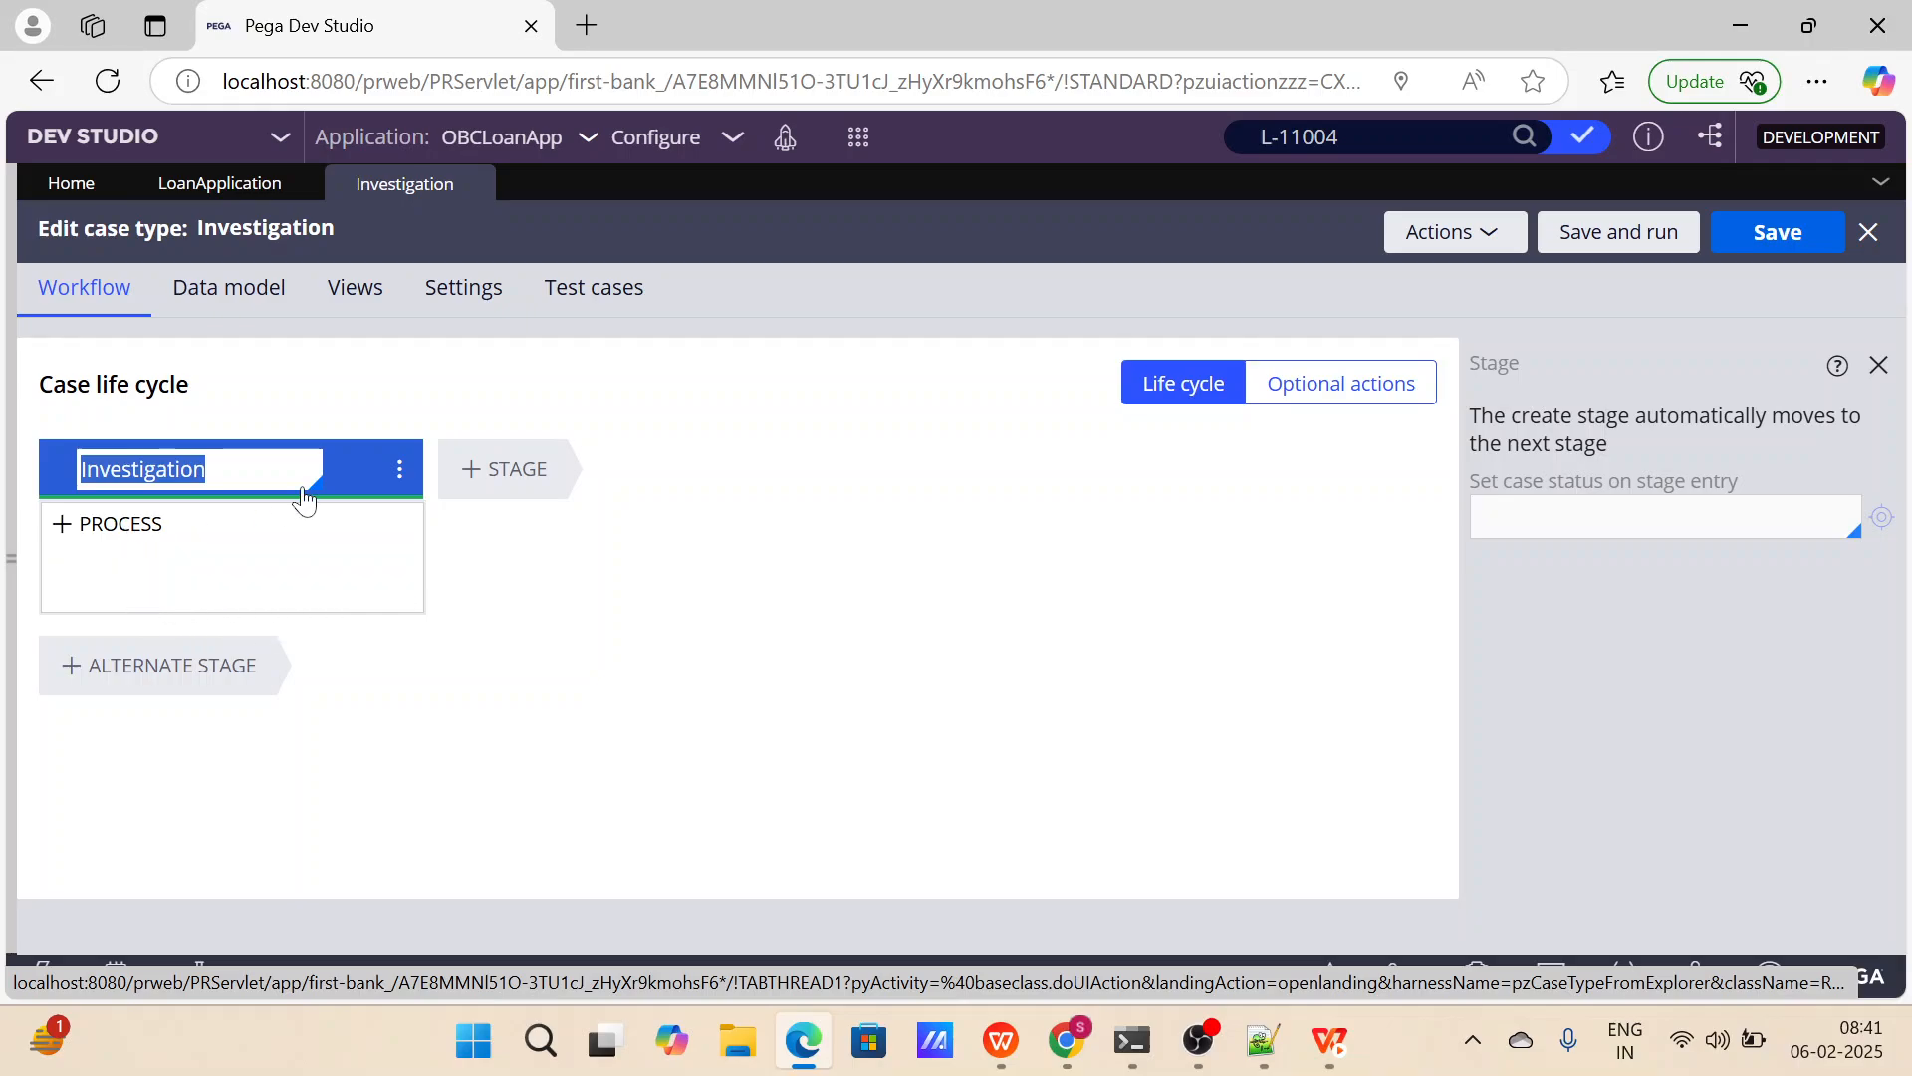
click(399, 470)
mouse_move(365, 504)
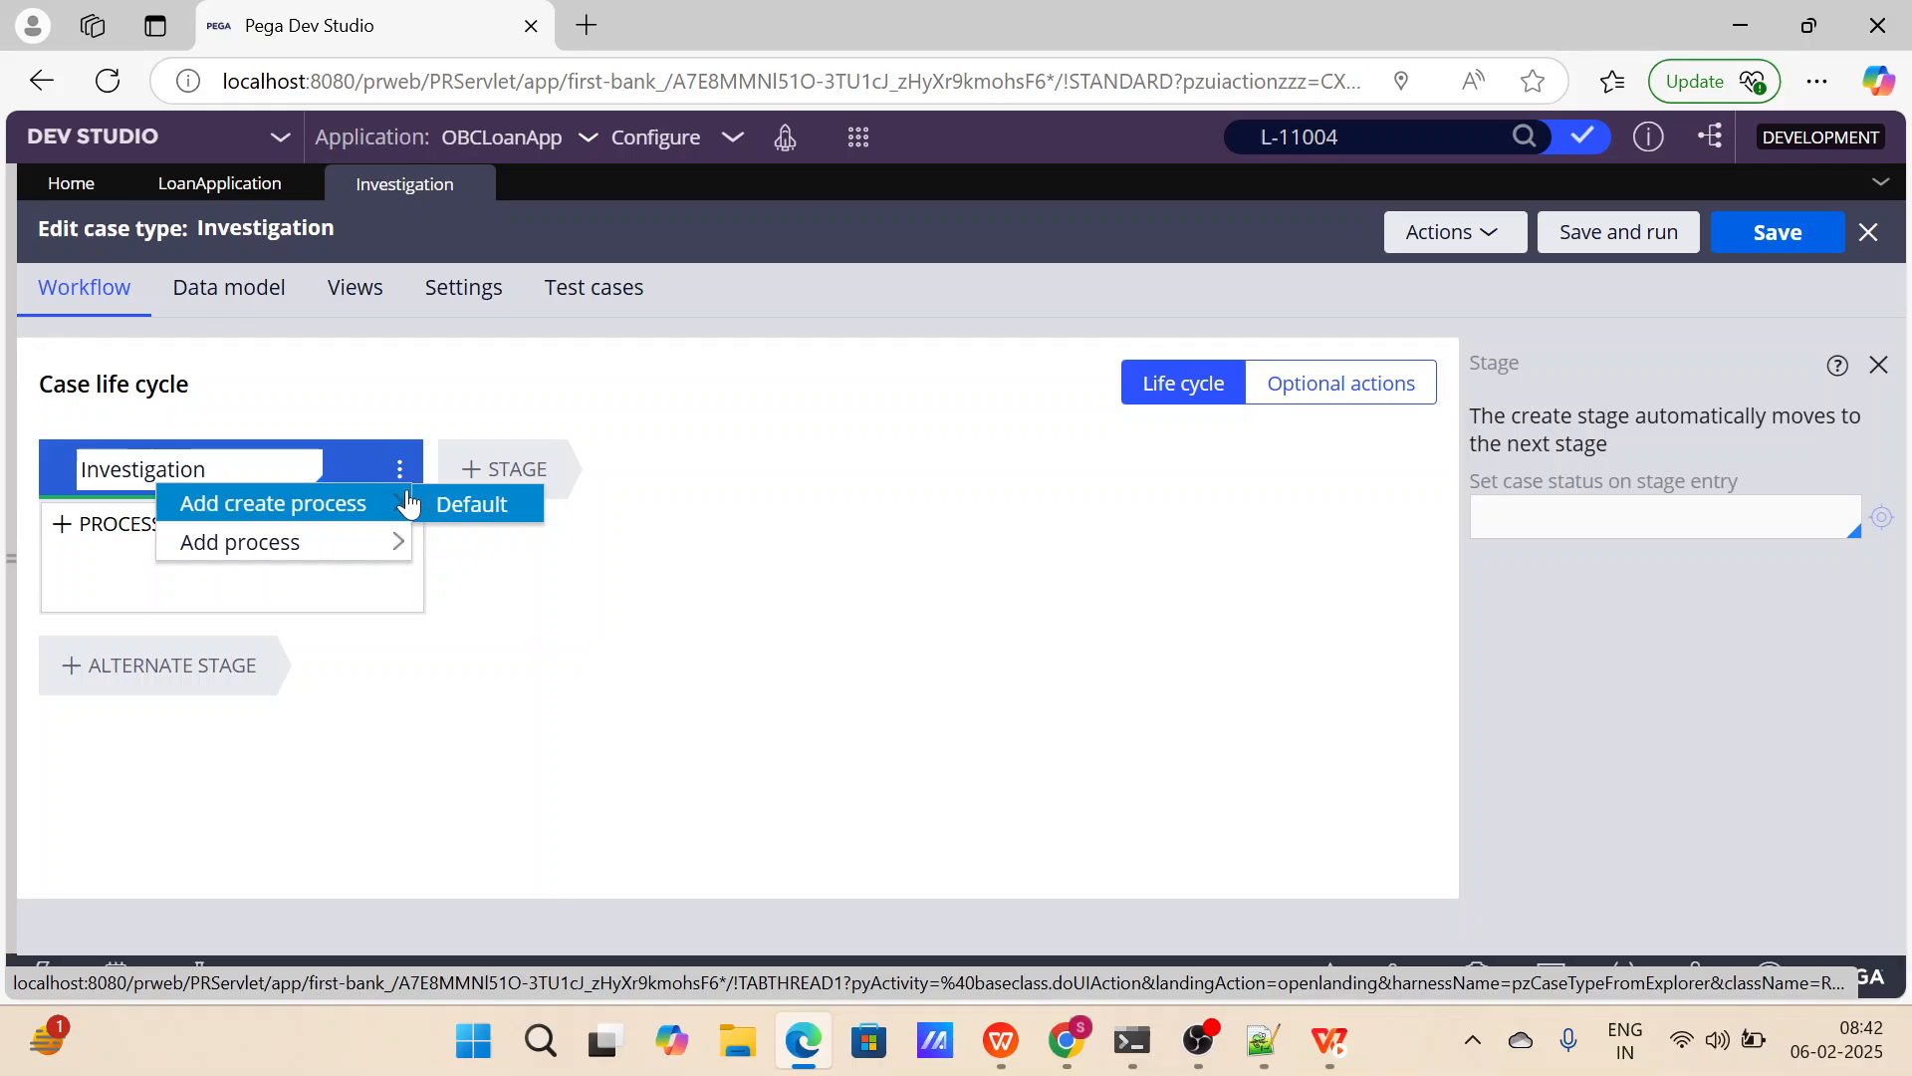
click(451, 506)
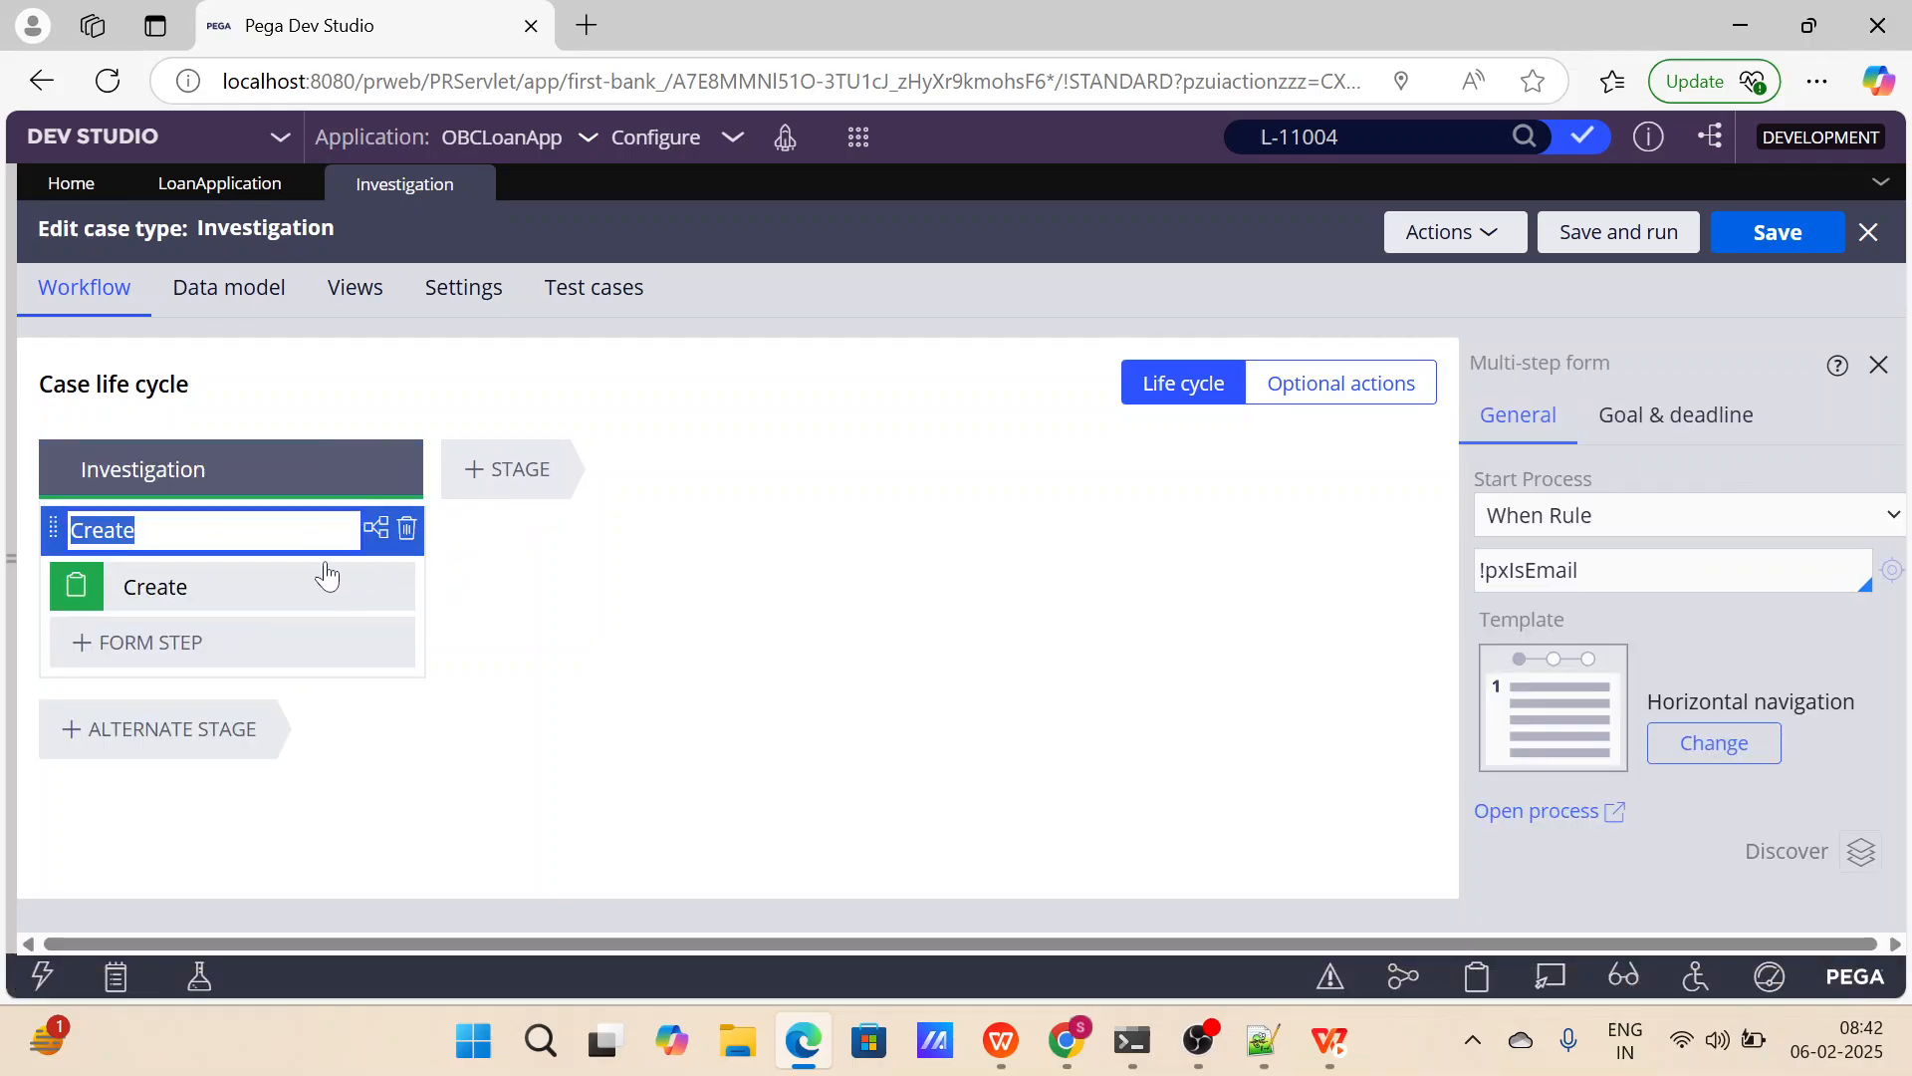
click(383, 590)
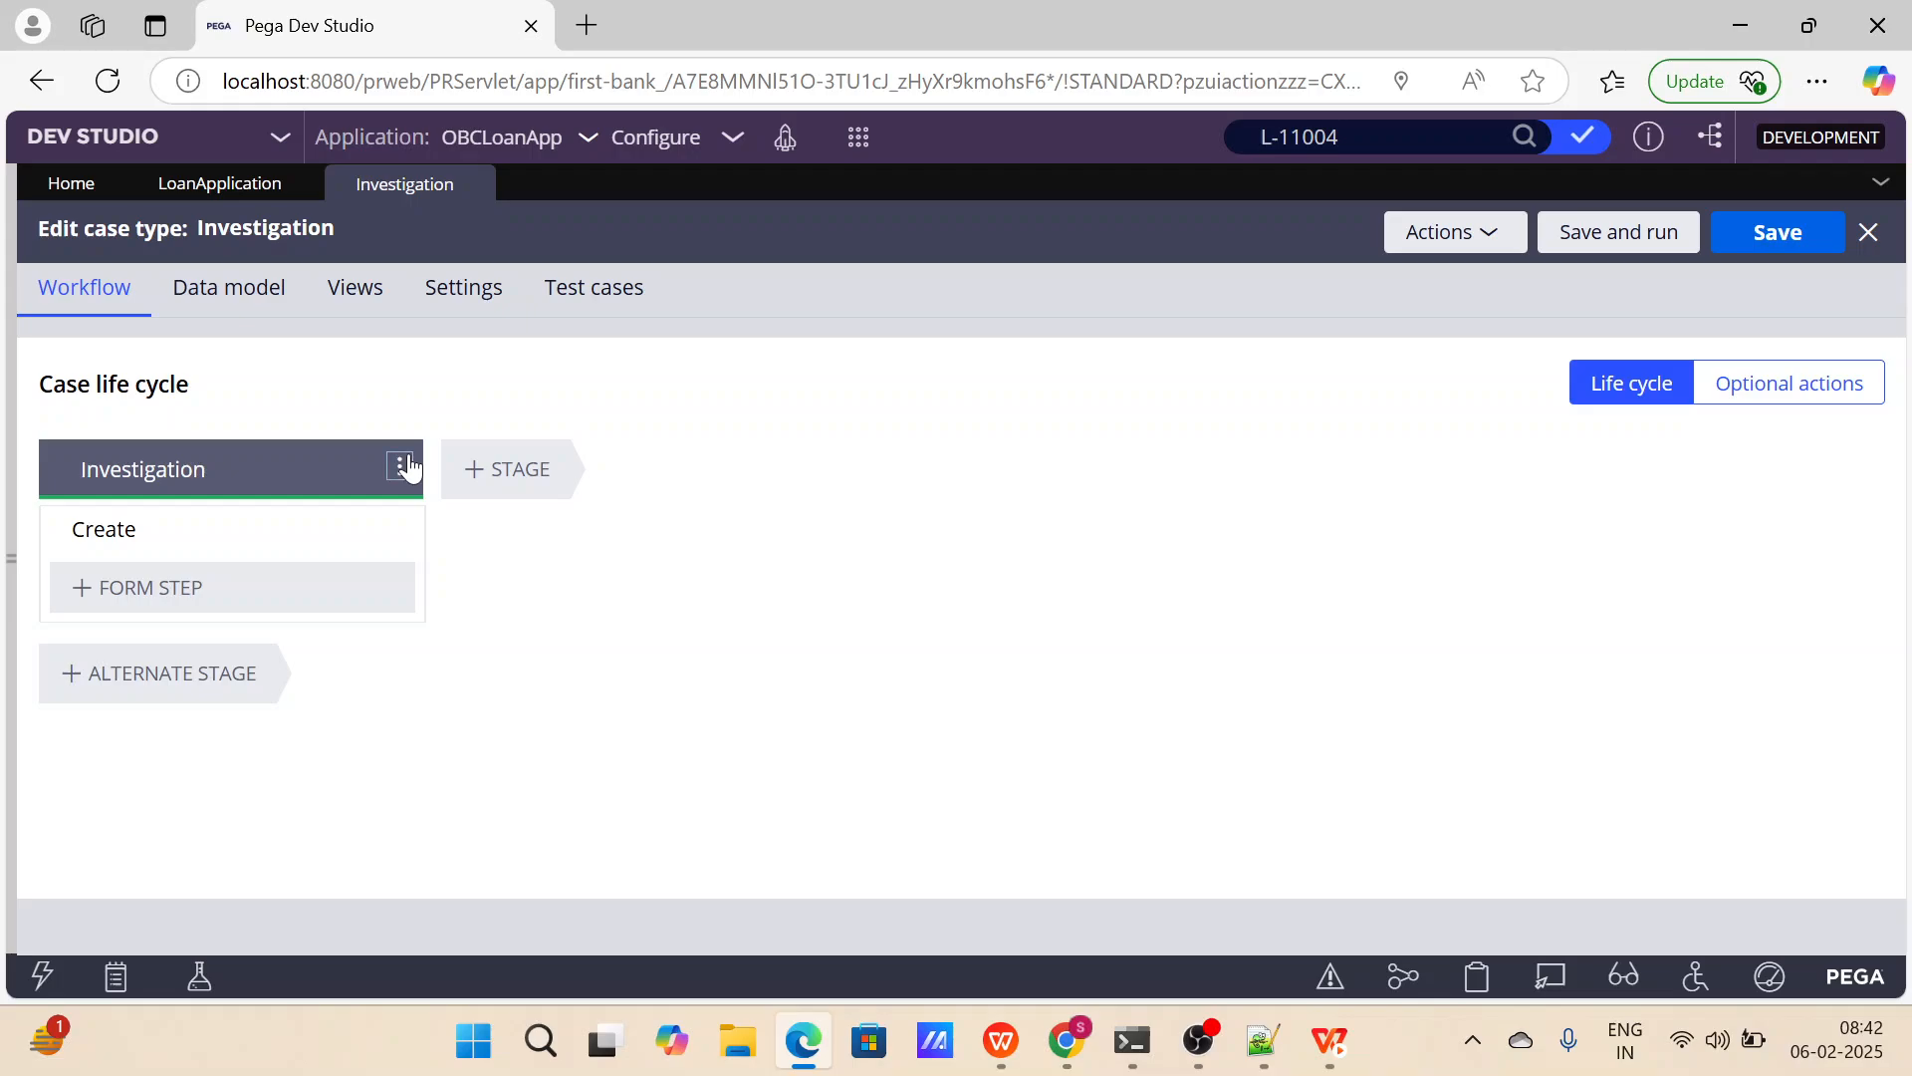
click(400, 466)
mouse_move(387, 547)
click(504, 542)
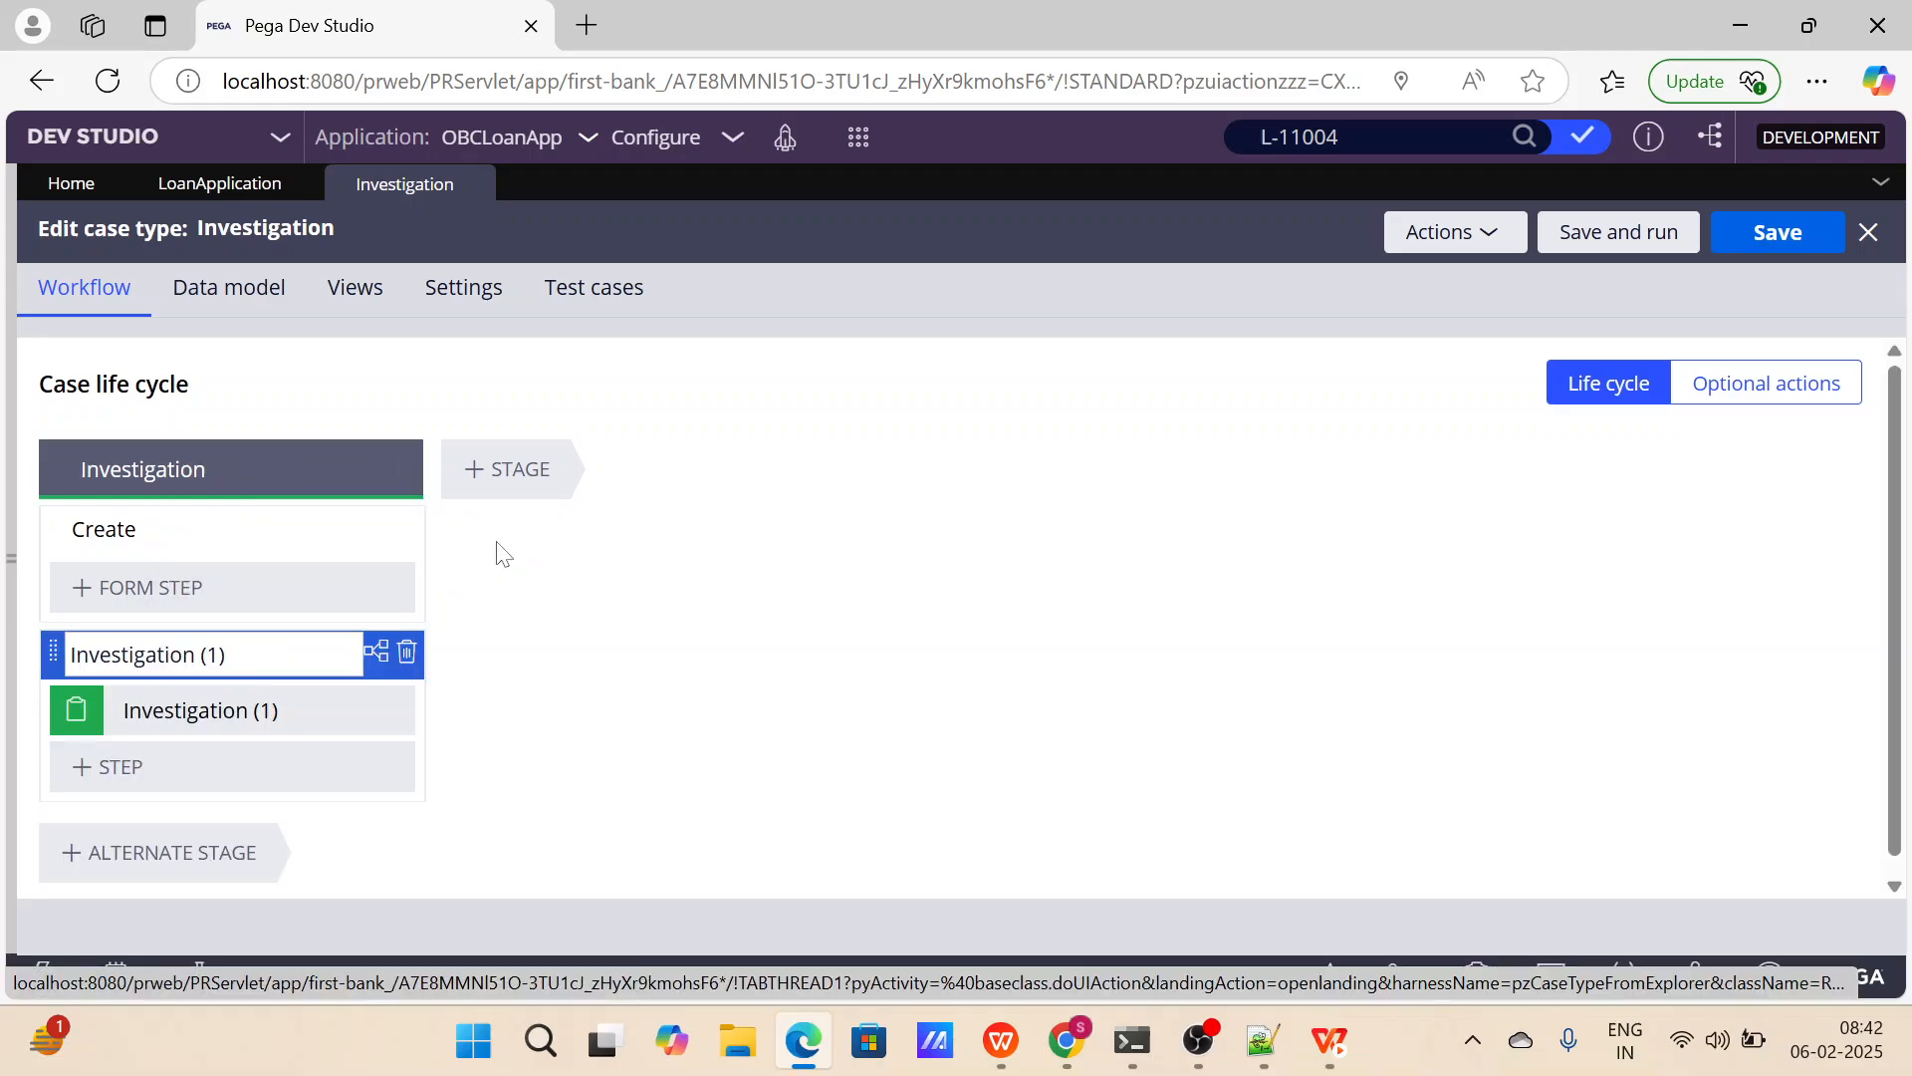
click(407, 652)
click(406, 529)
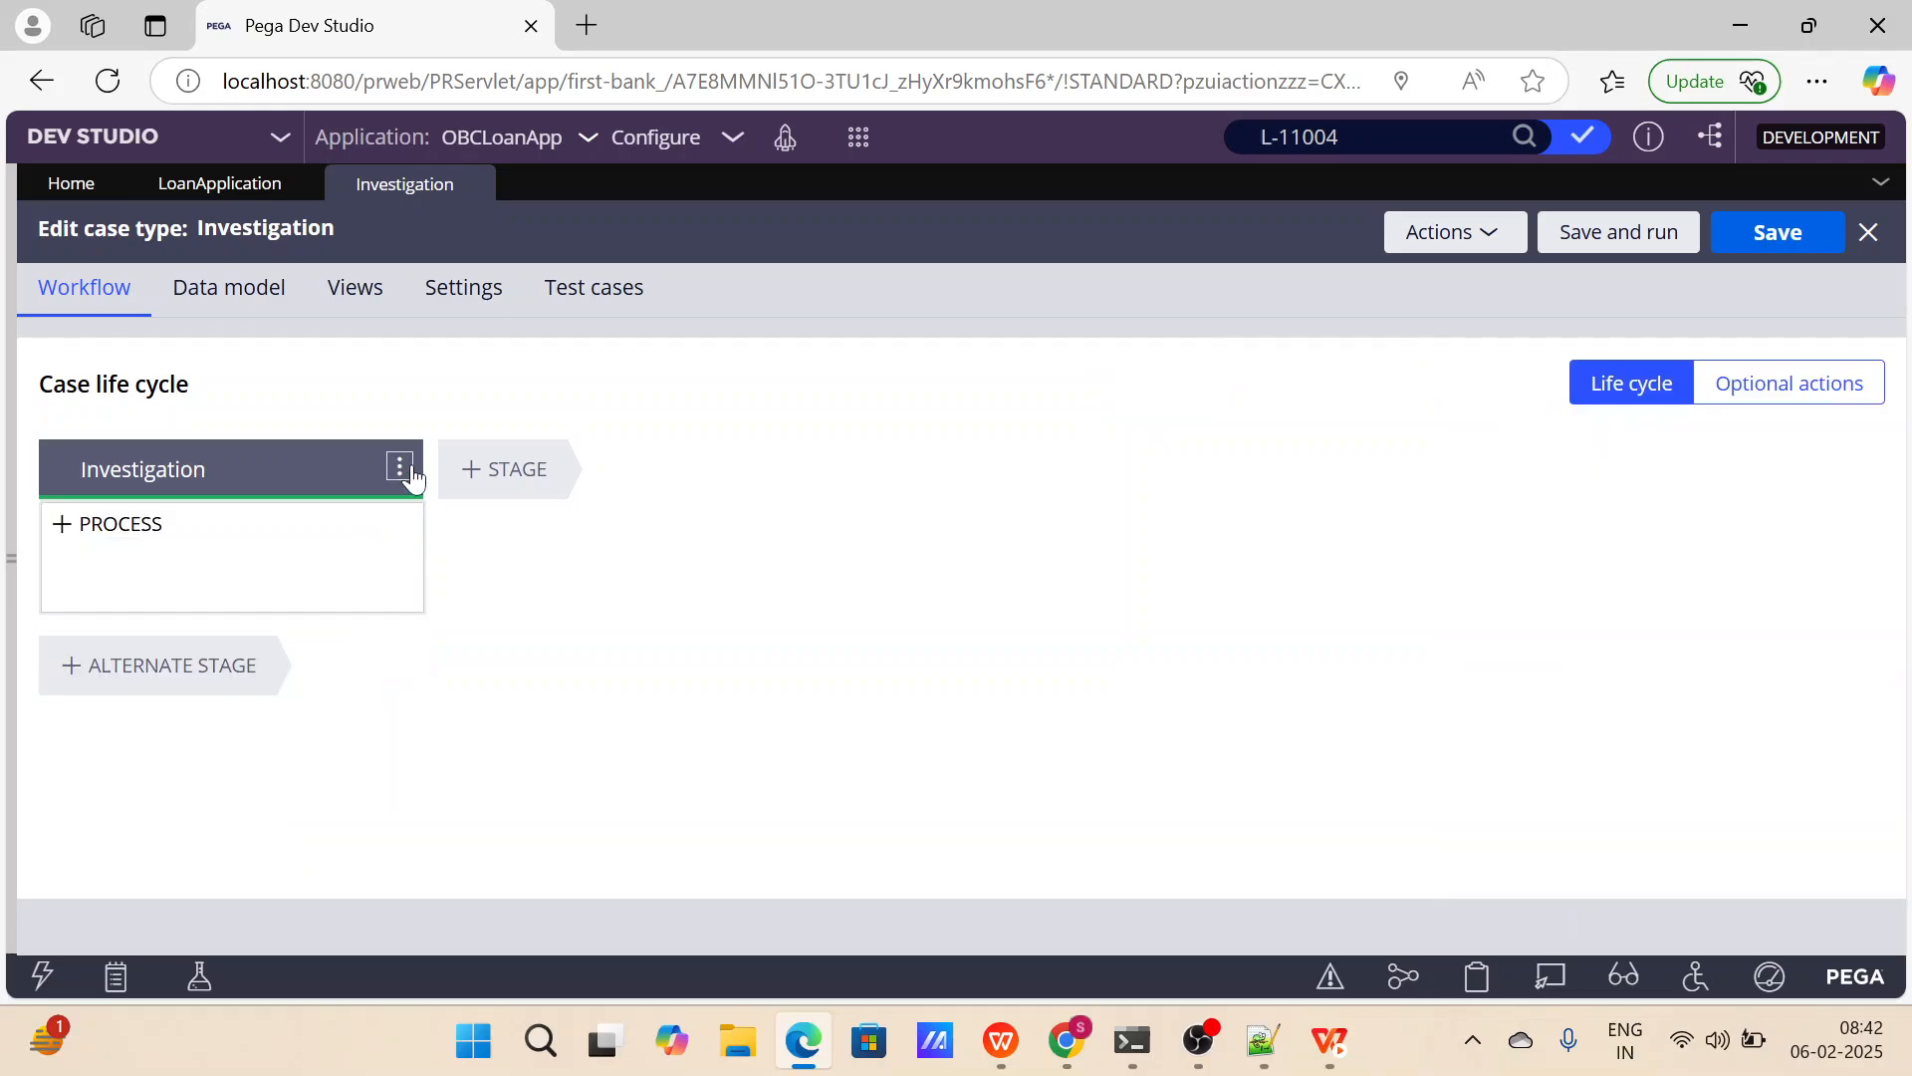
Add a new process to the Investigation stage and name it Investigation.
click(399, 466)
mouse_move(388, 539)
click(504, 538)
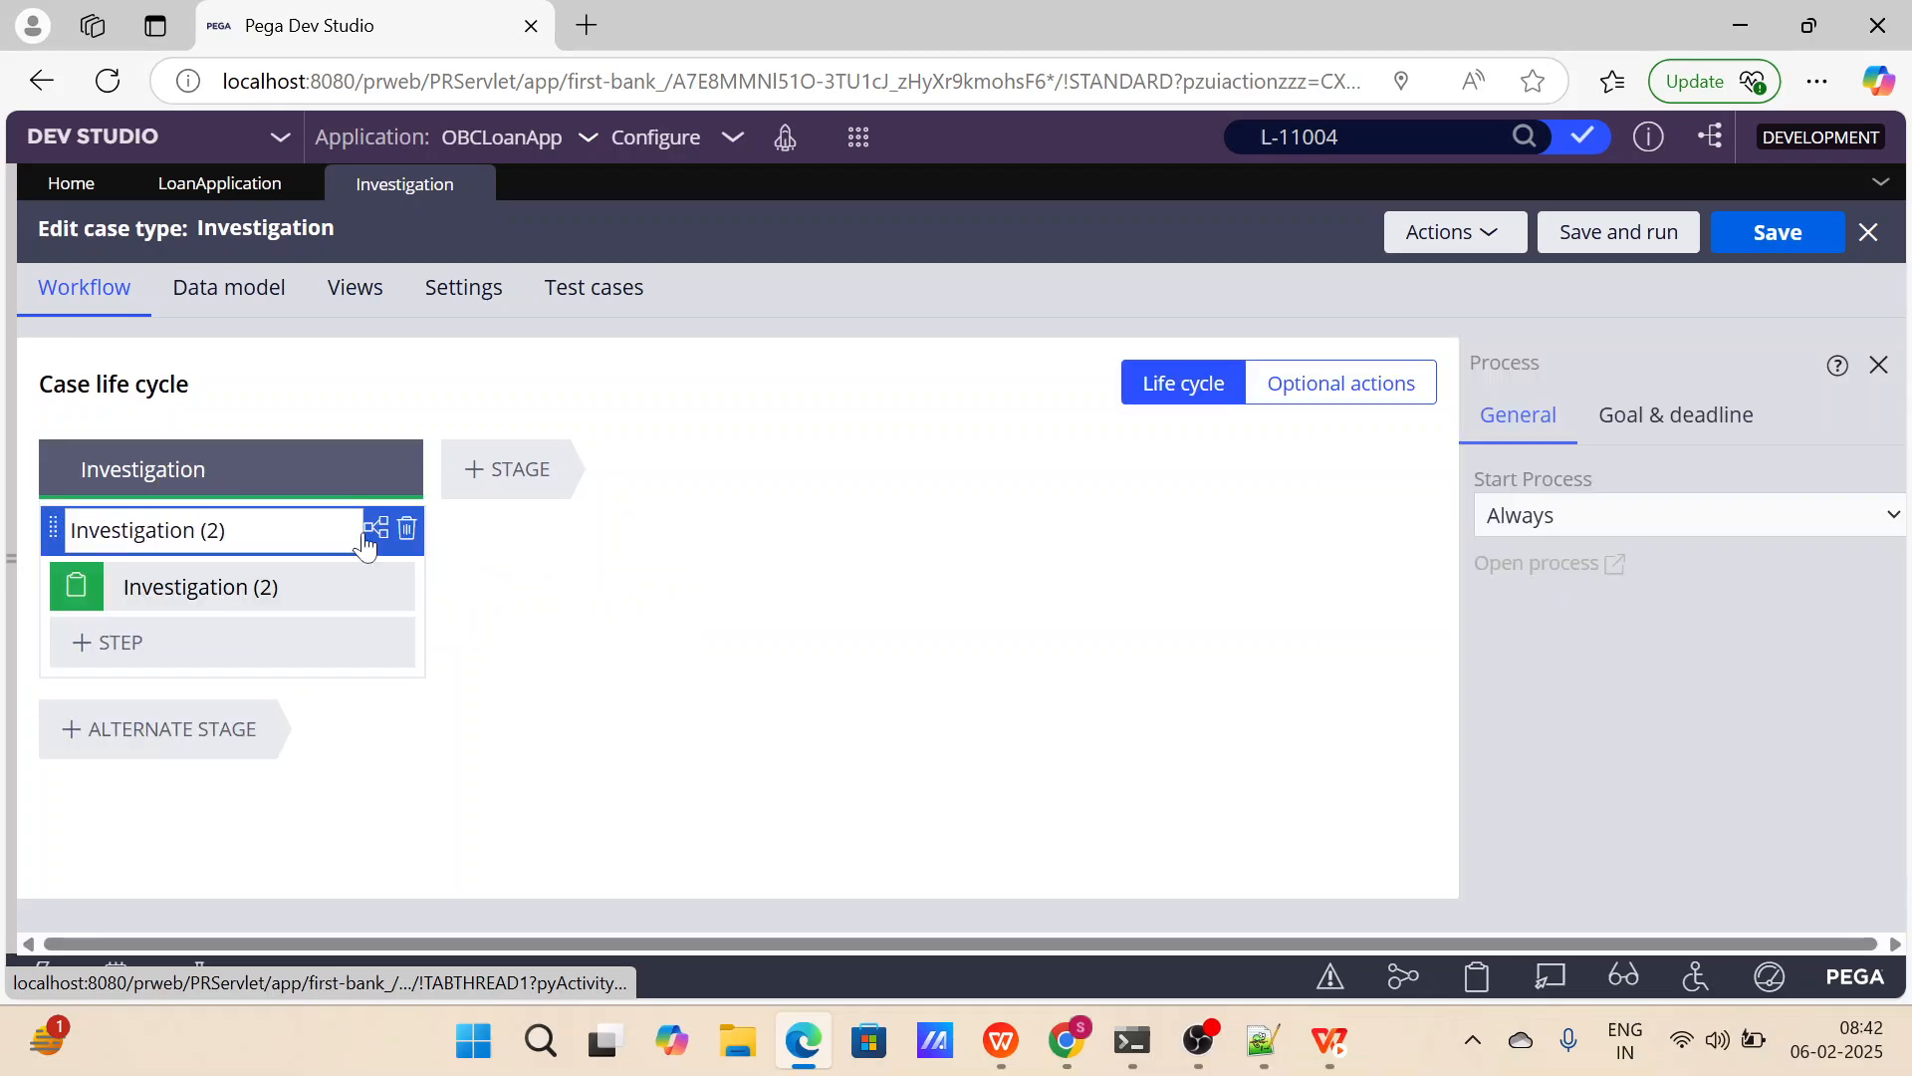
key(BackSpace)
key(BackSpace)
key(BackSpace)
key(BackSpace)
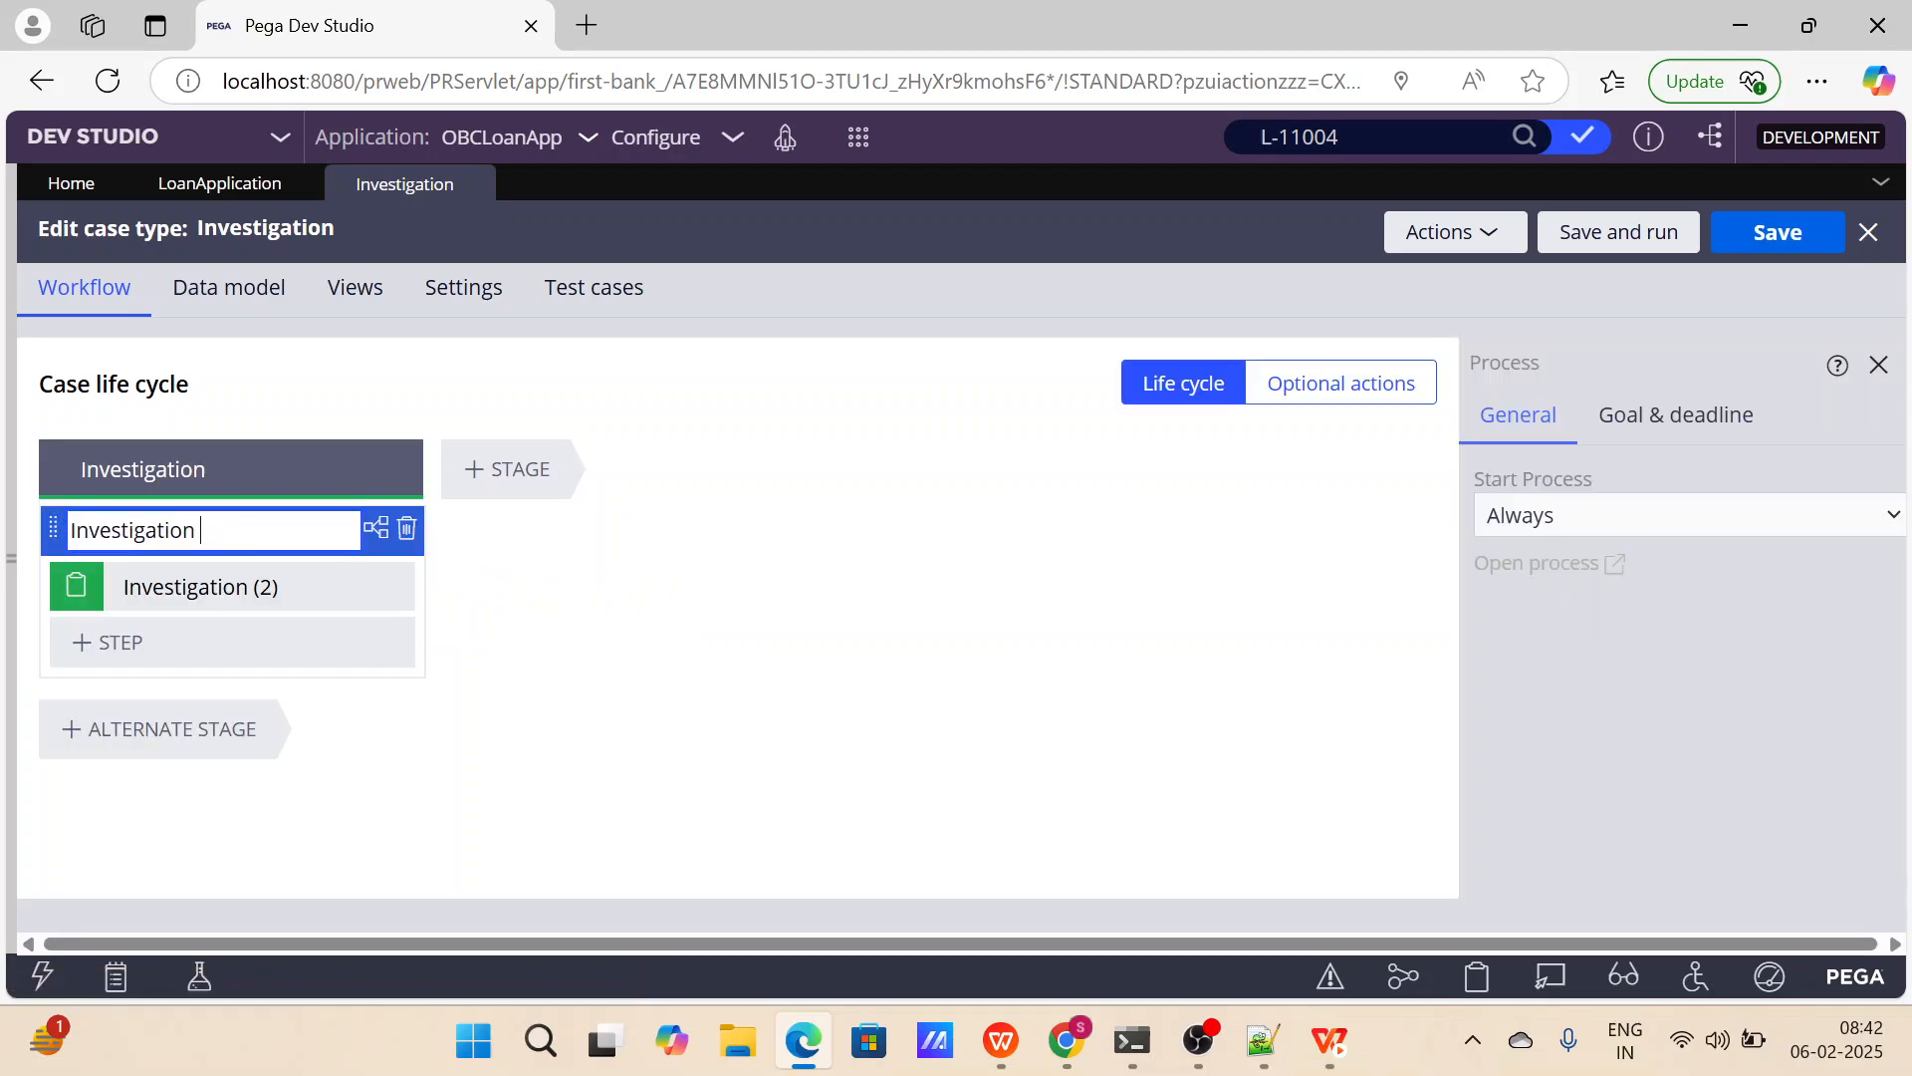
Rename the form step in the Investigation process to Investigation.
click(261, 586)
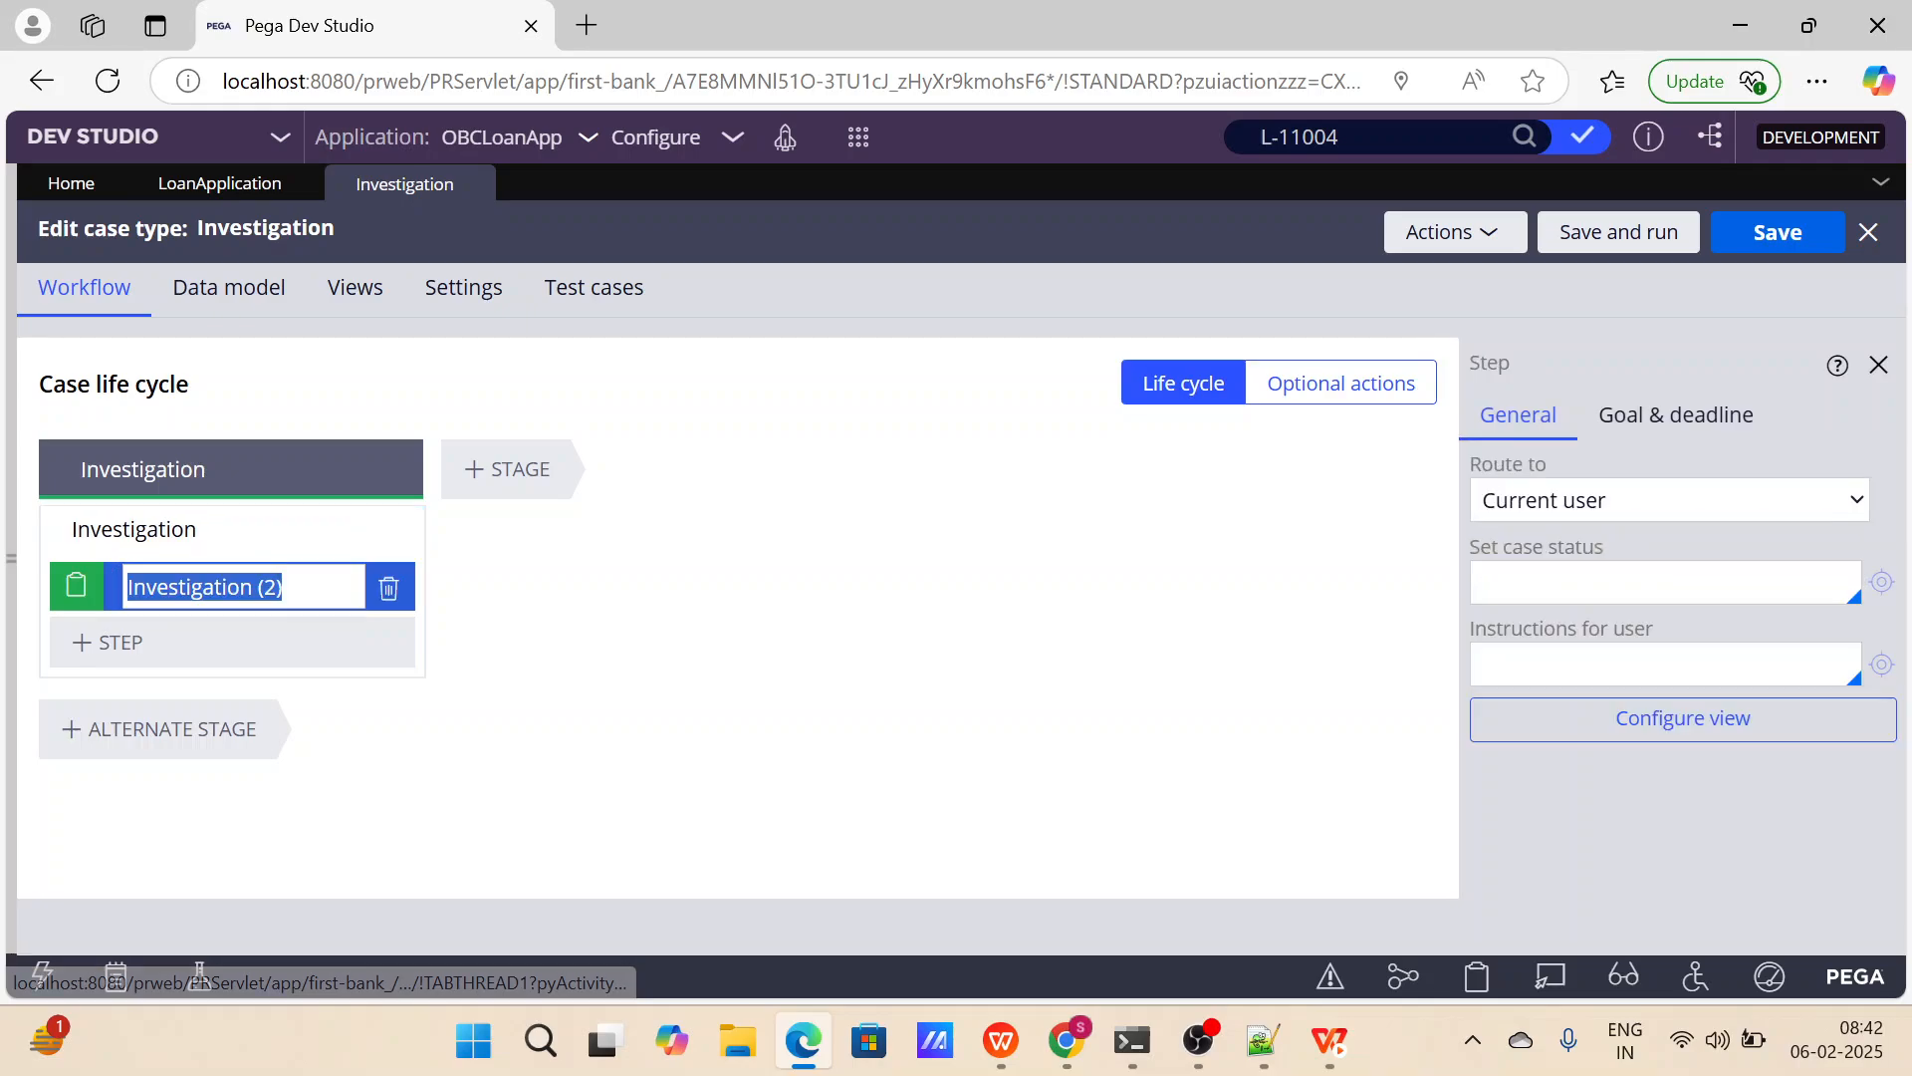
click(287, 587)
key(BackSpace)
key(BackSpace)
key(BackSpace)
key(BackSpace)
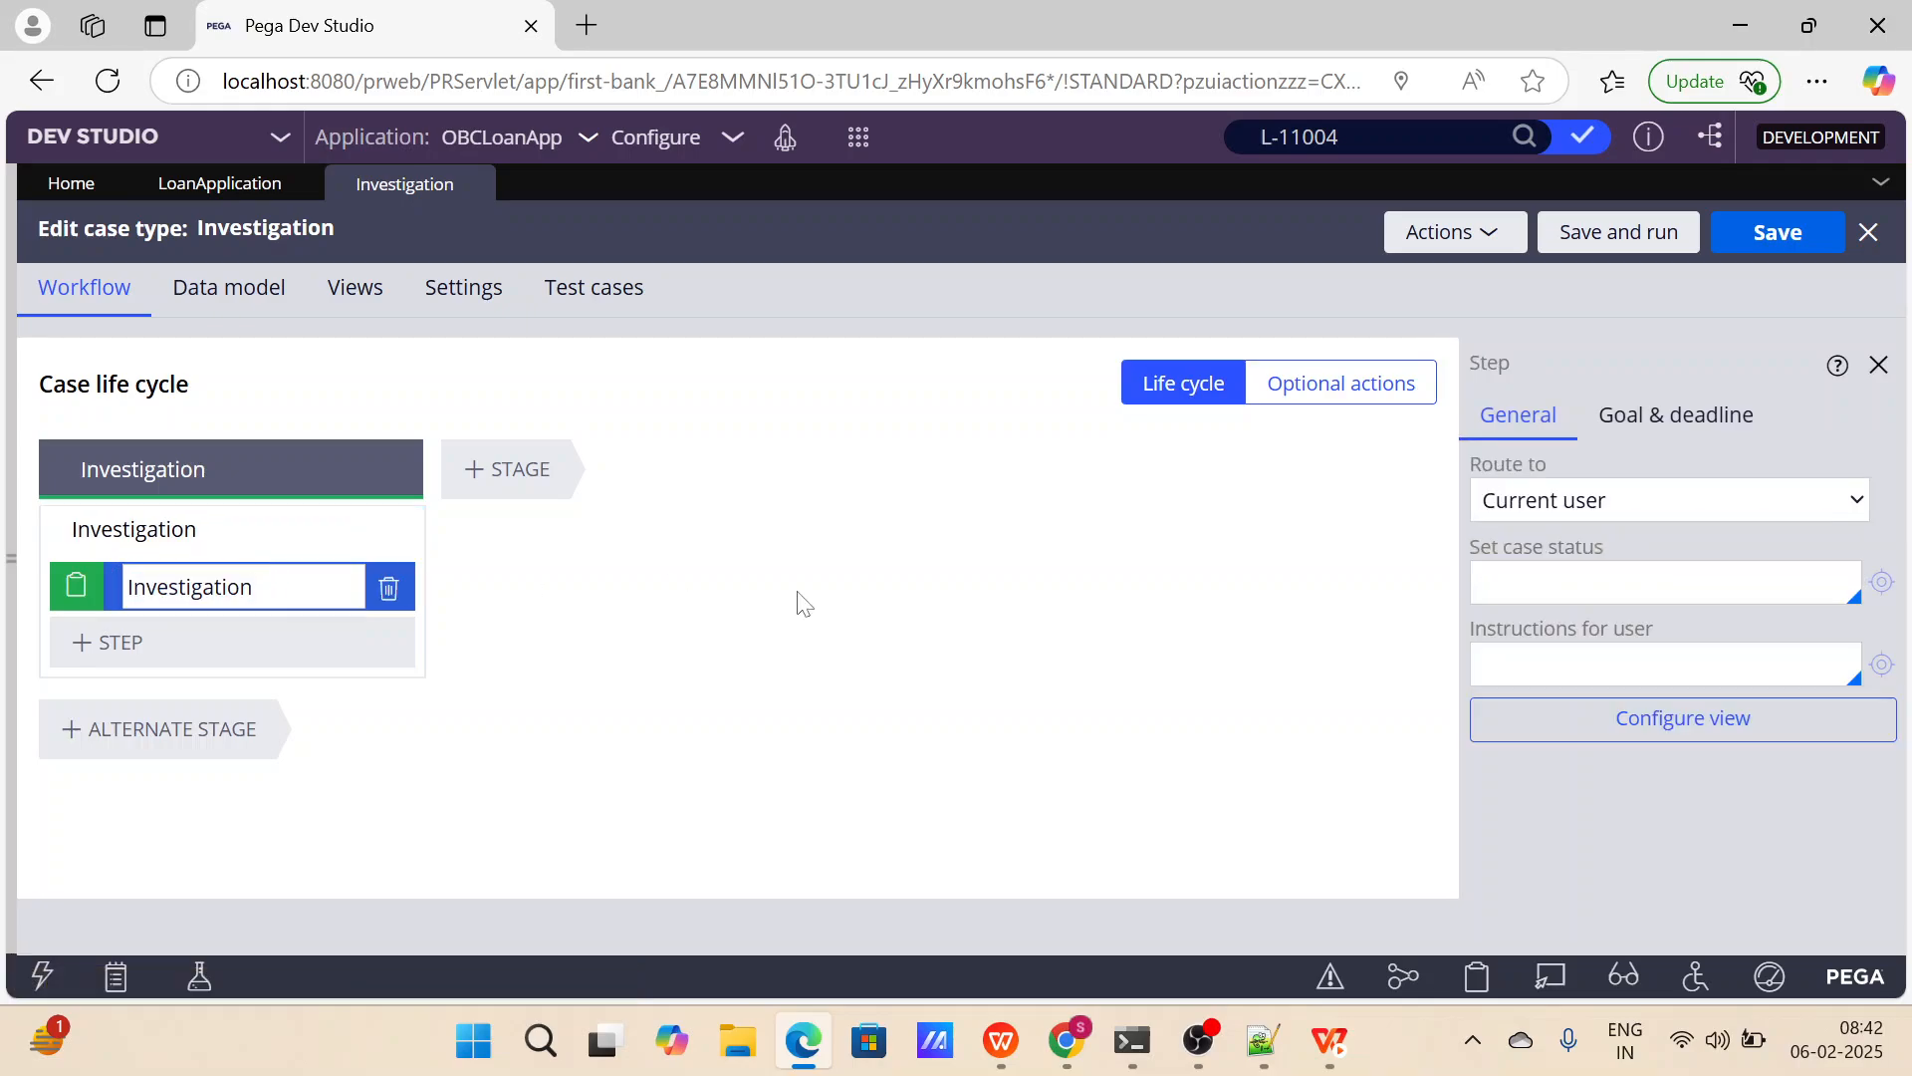
Add a single-line text field named Investigation Feedback to the Investigation step's view, and save and close the Investigation case type.
click(1604, 742)
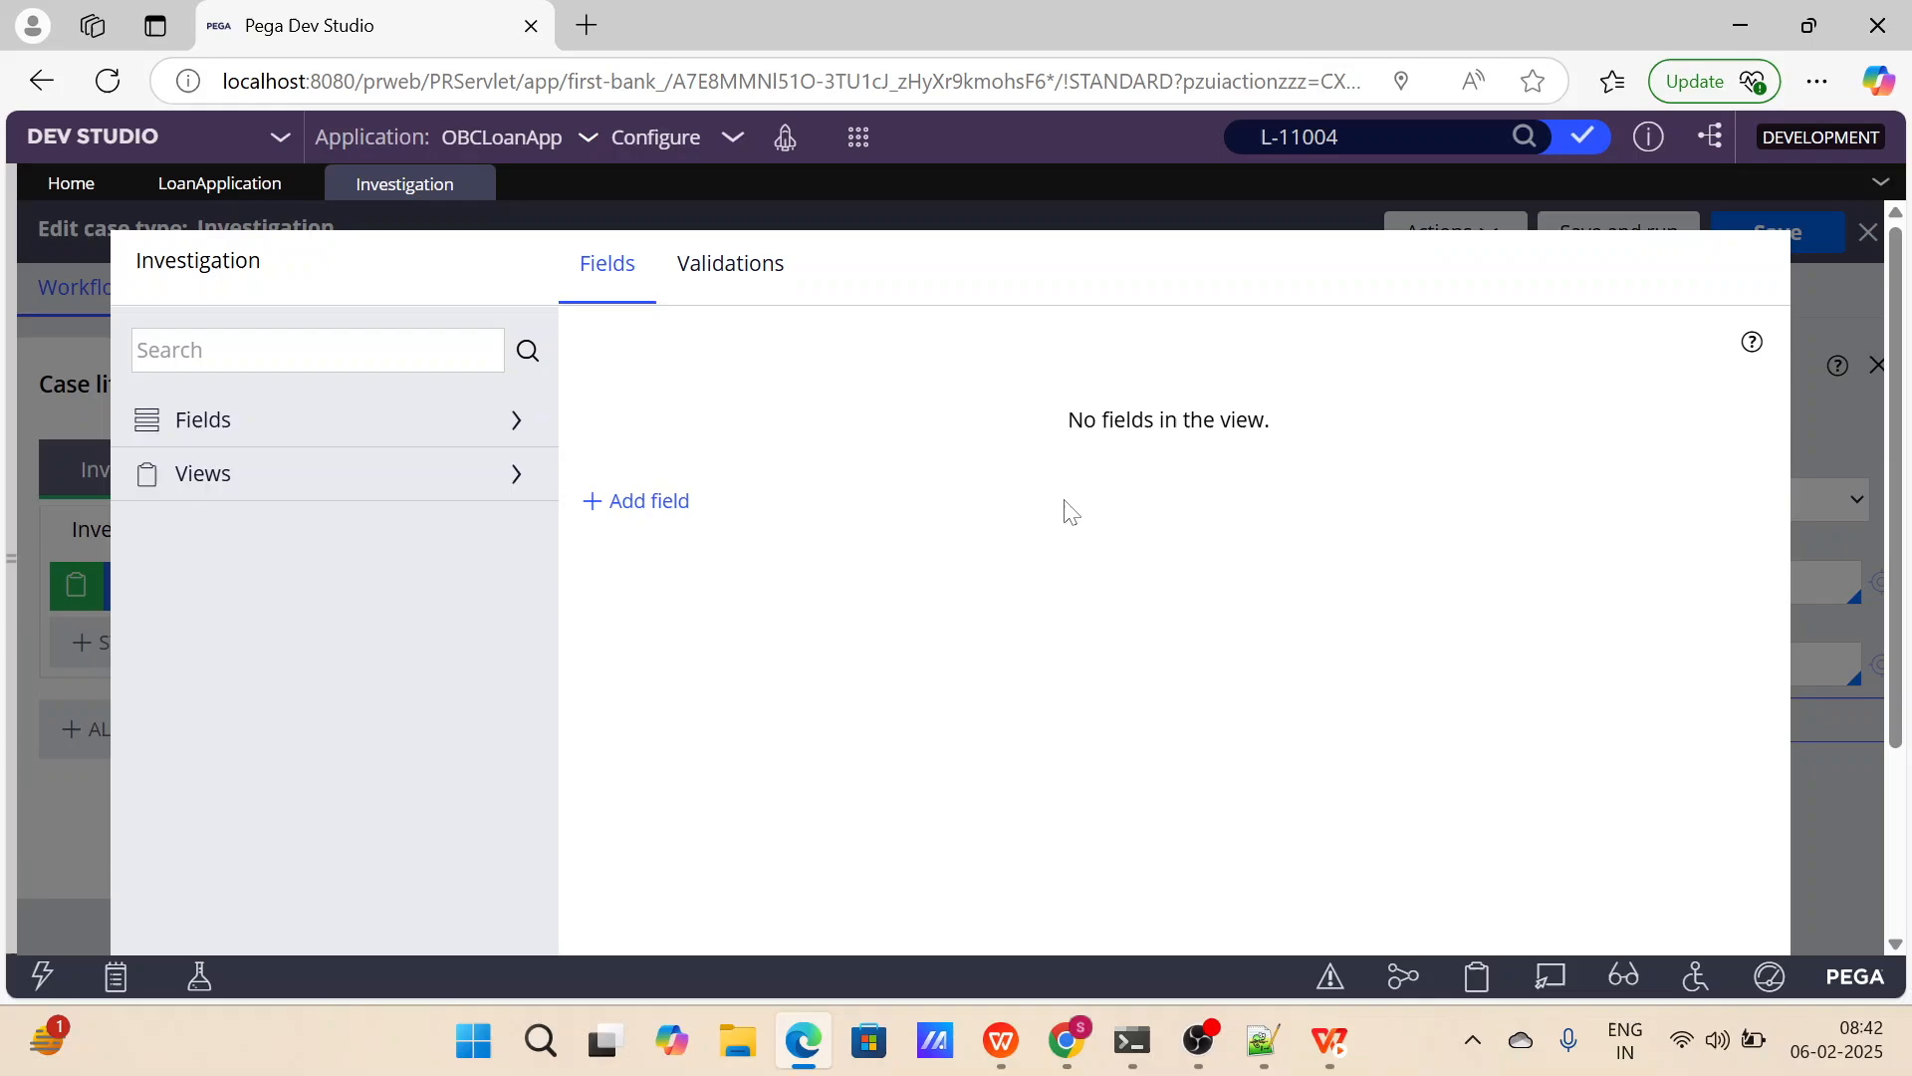
click(629, 500)
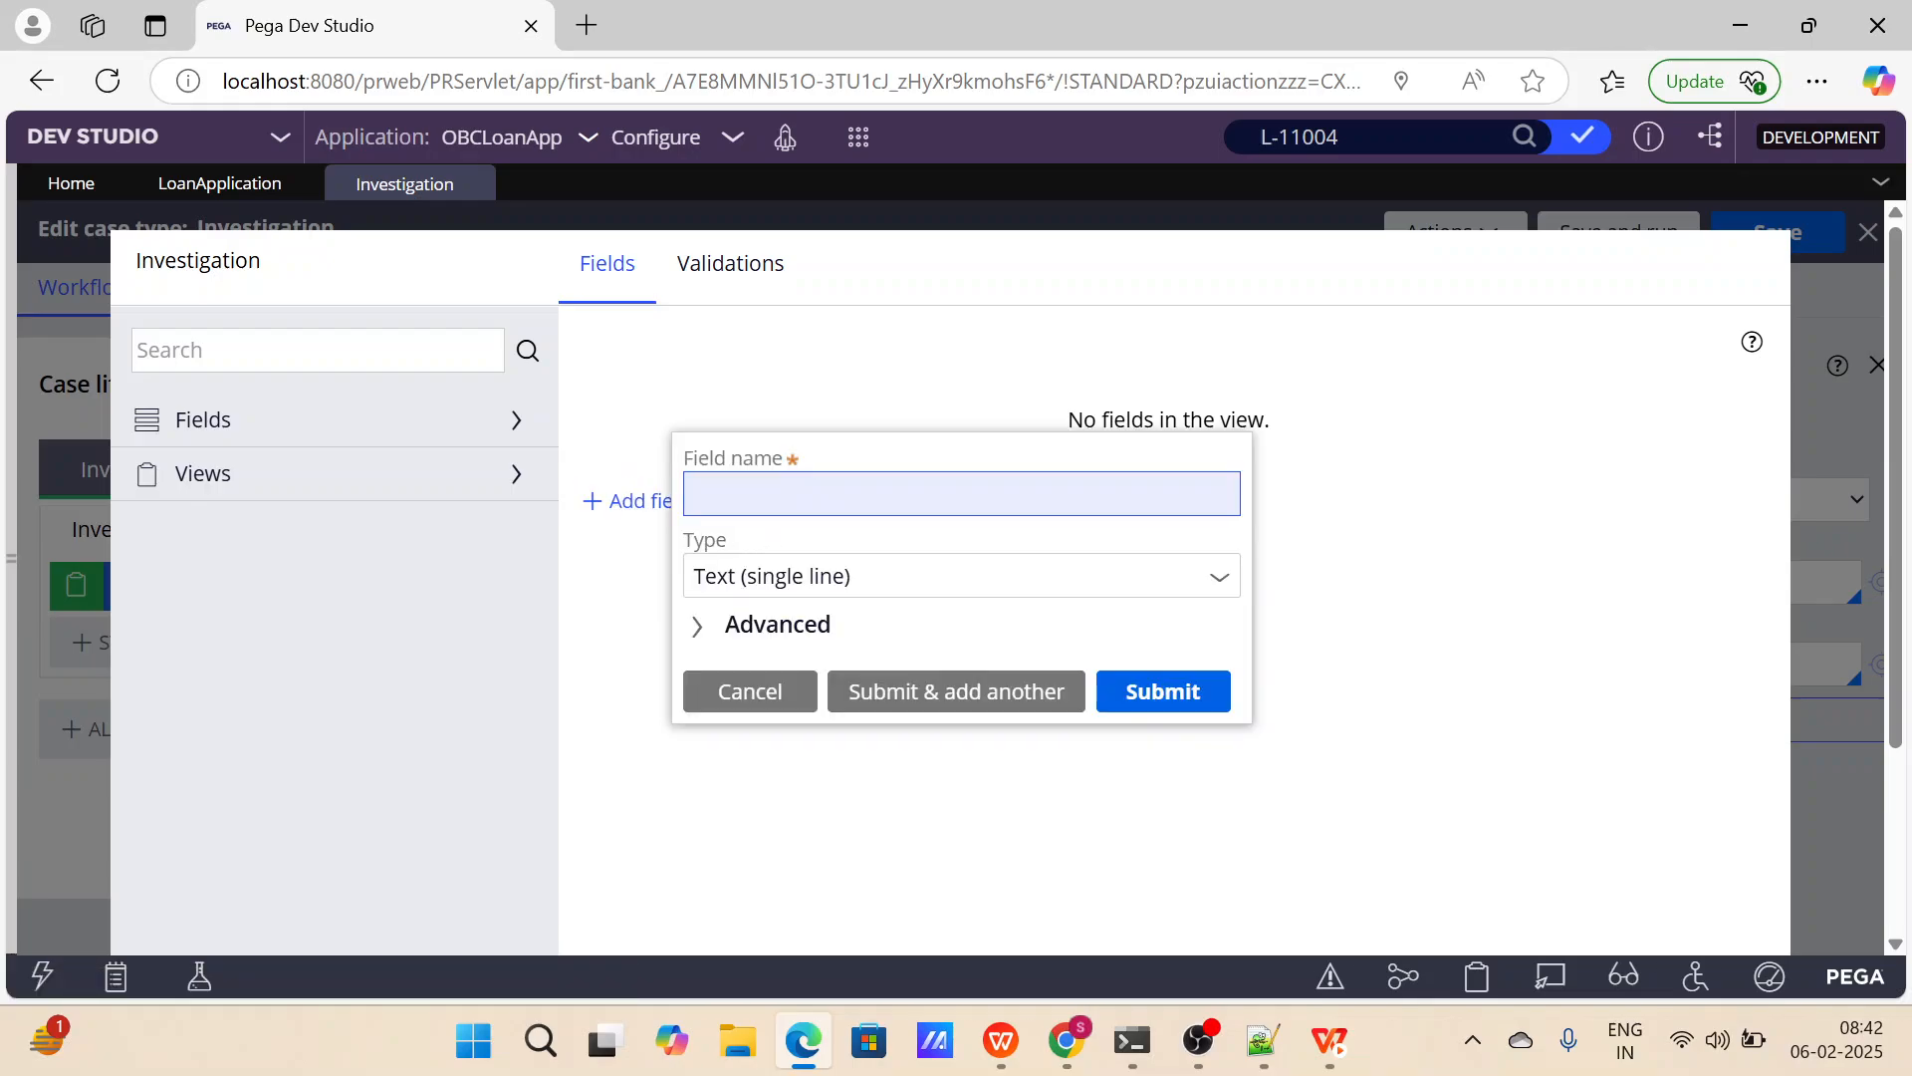
text(Investigation Feedback)
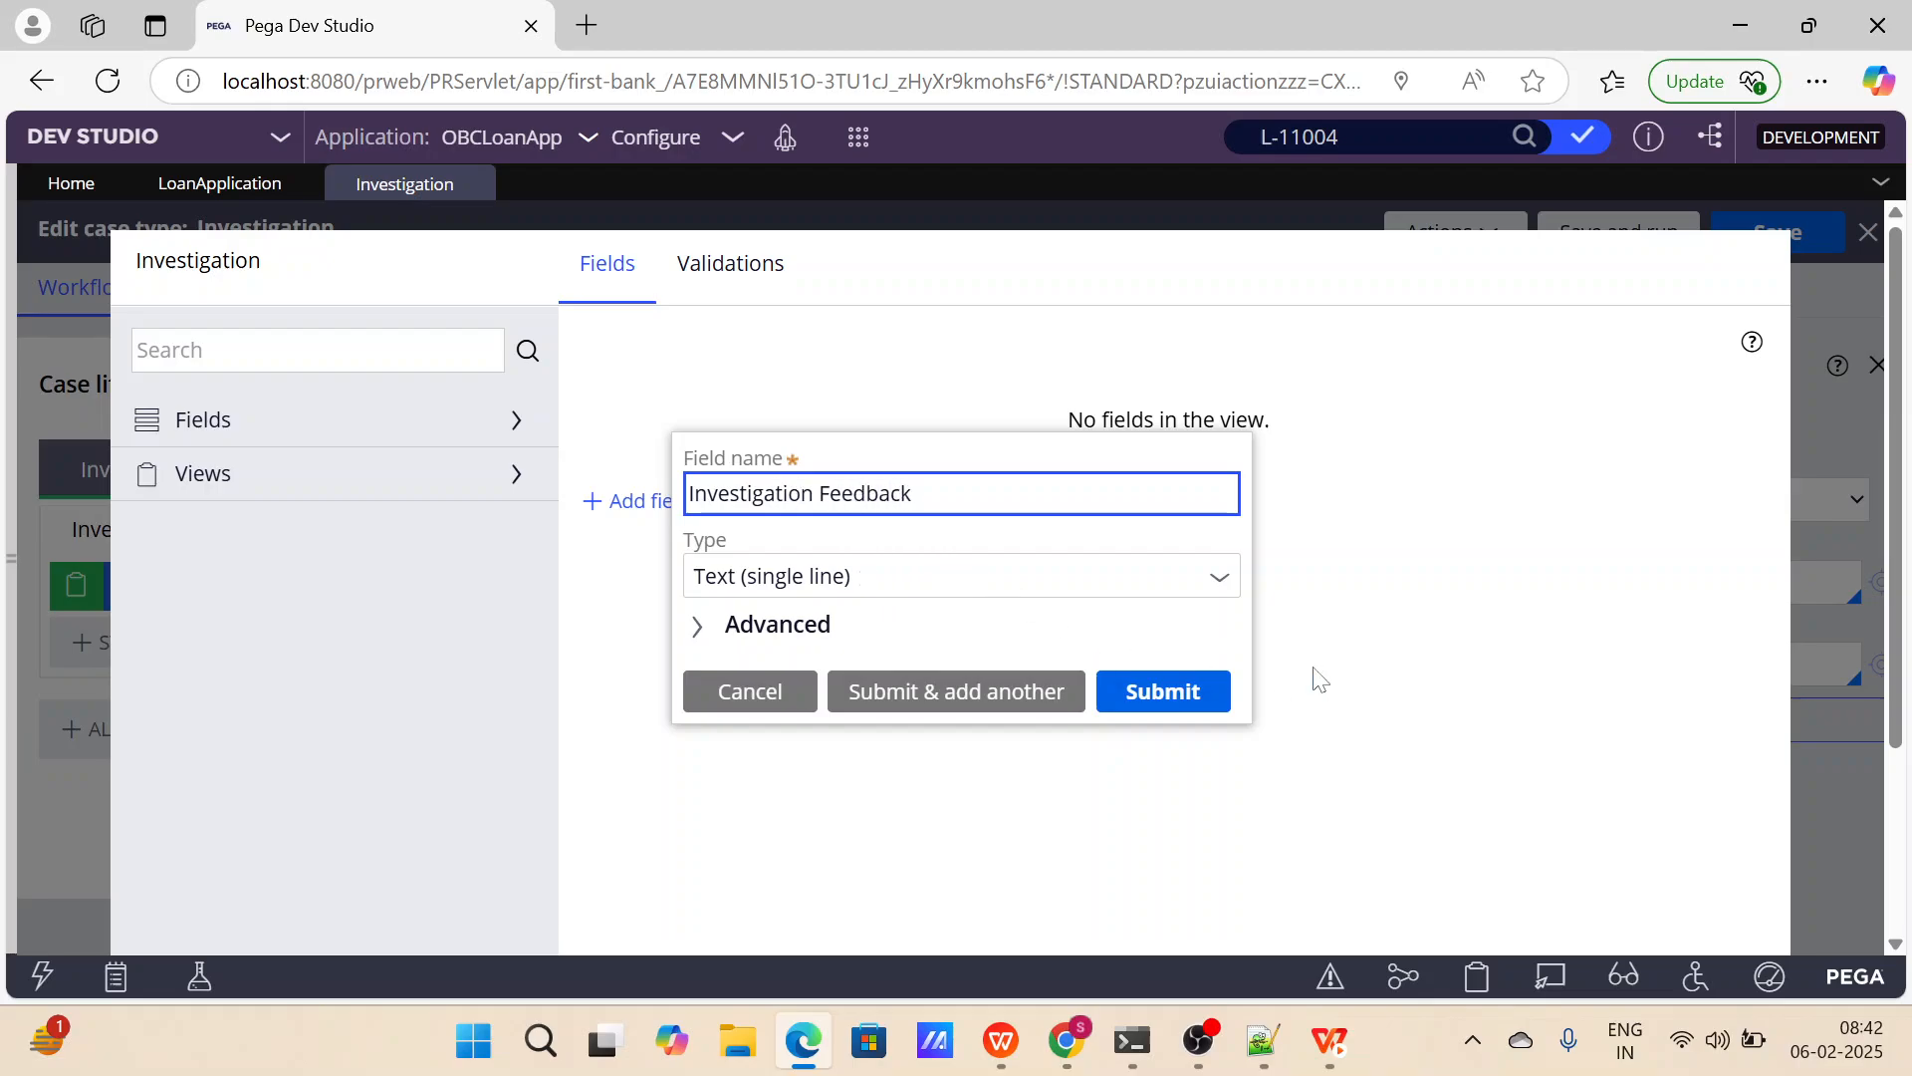
click(1102, 691)
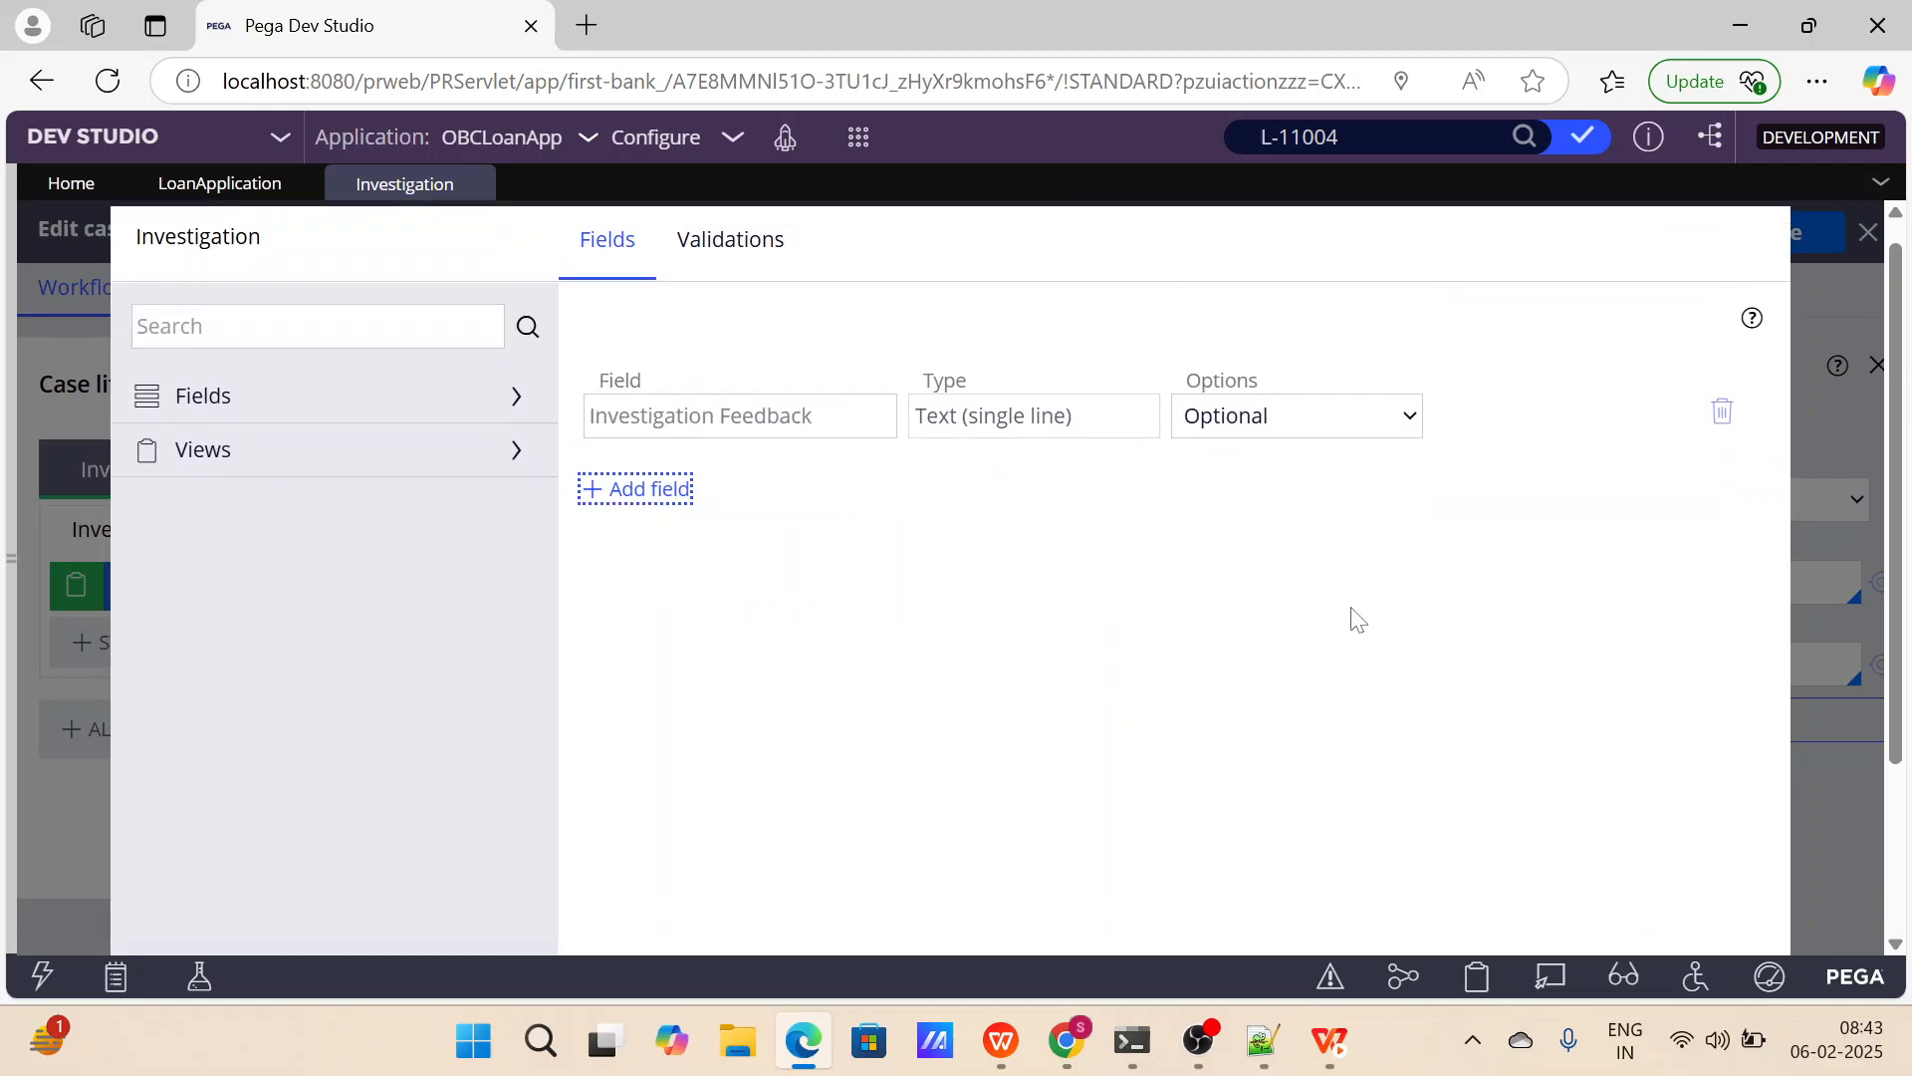
click(1692, 912)
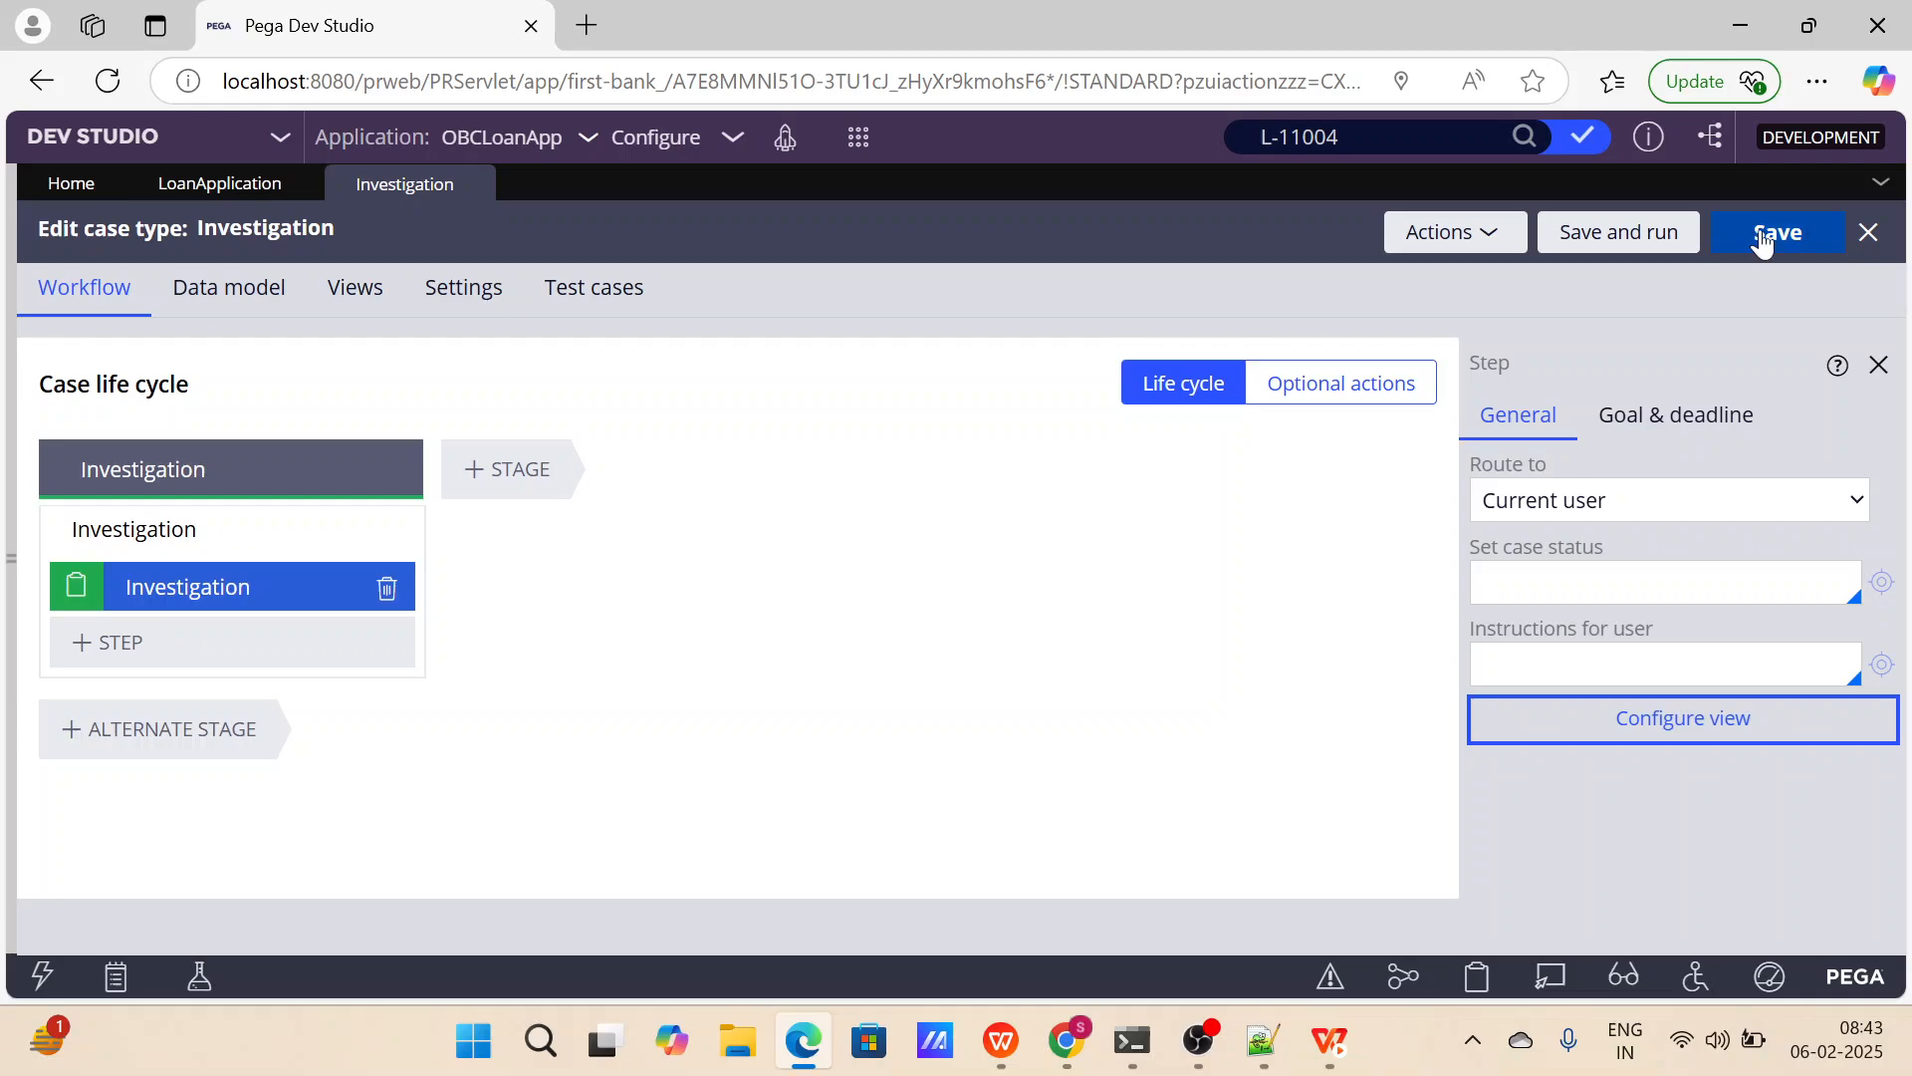
click(1777, 232)
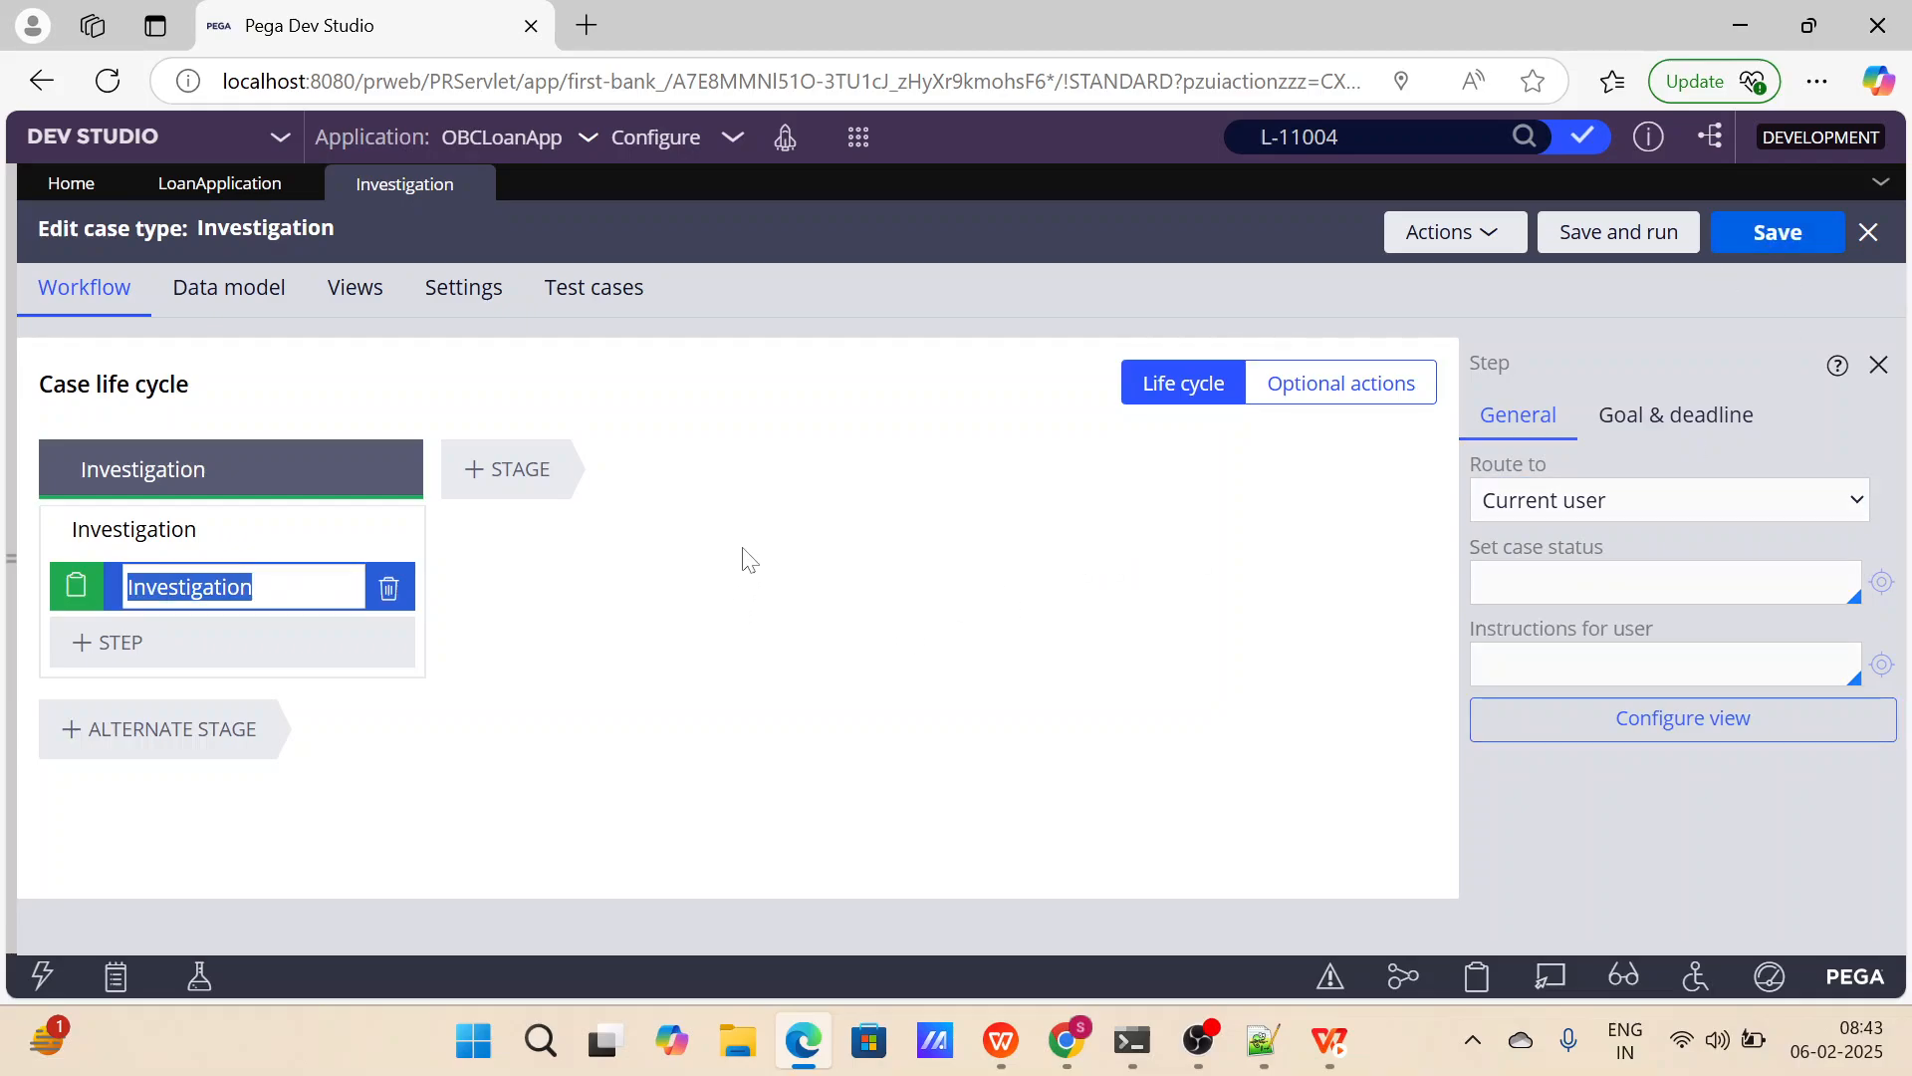
click(479, 185)
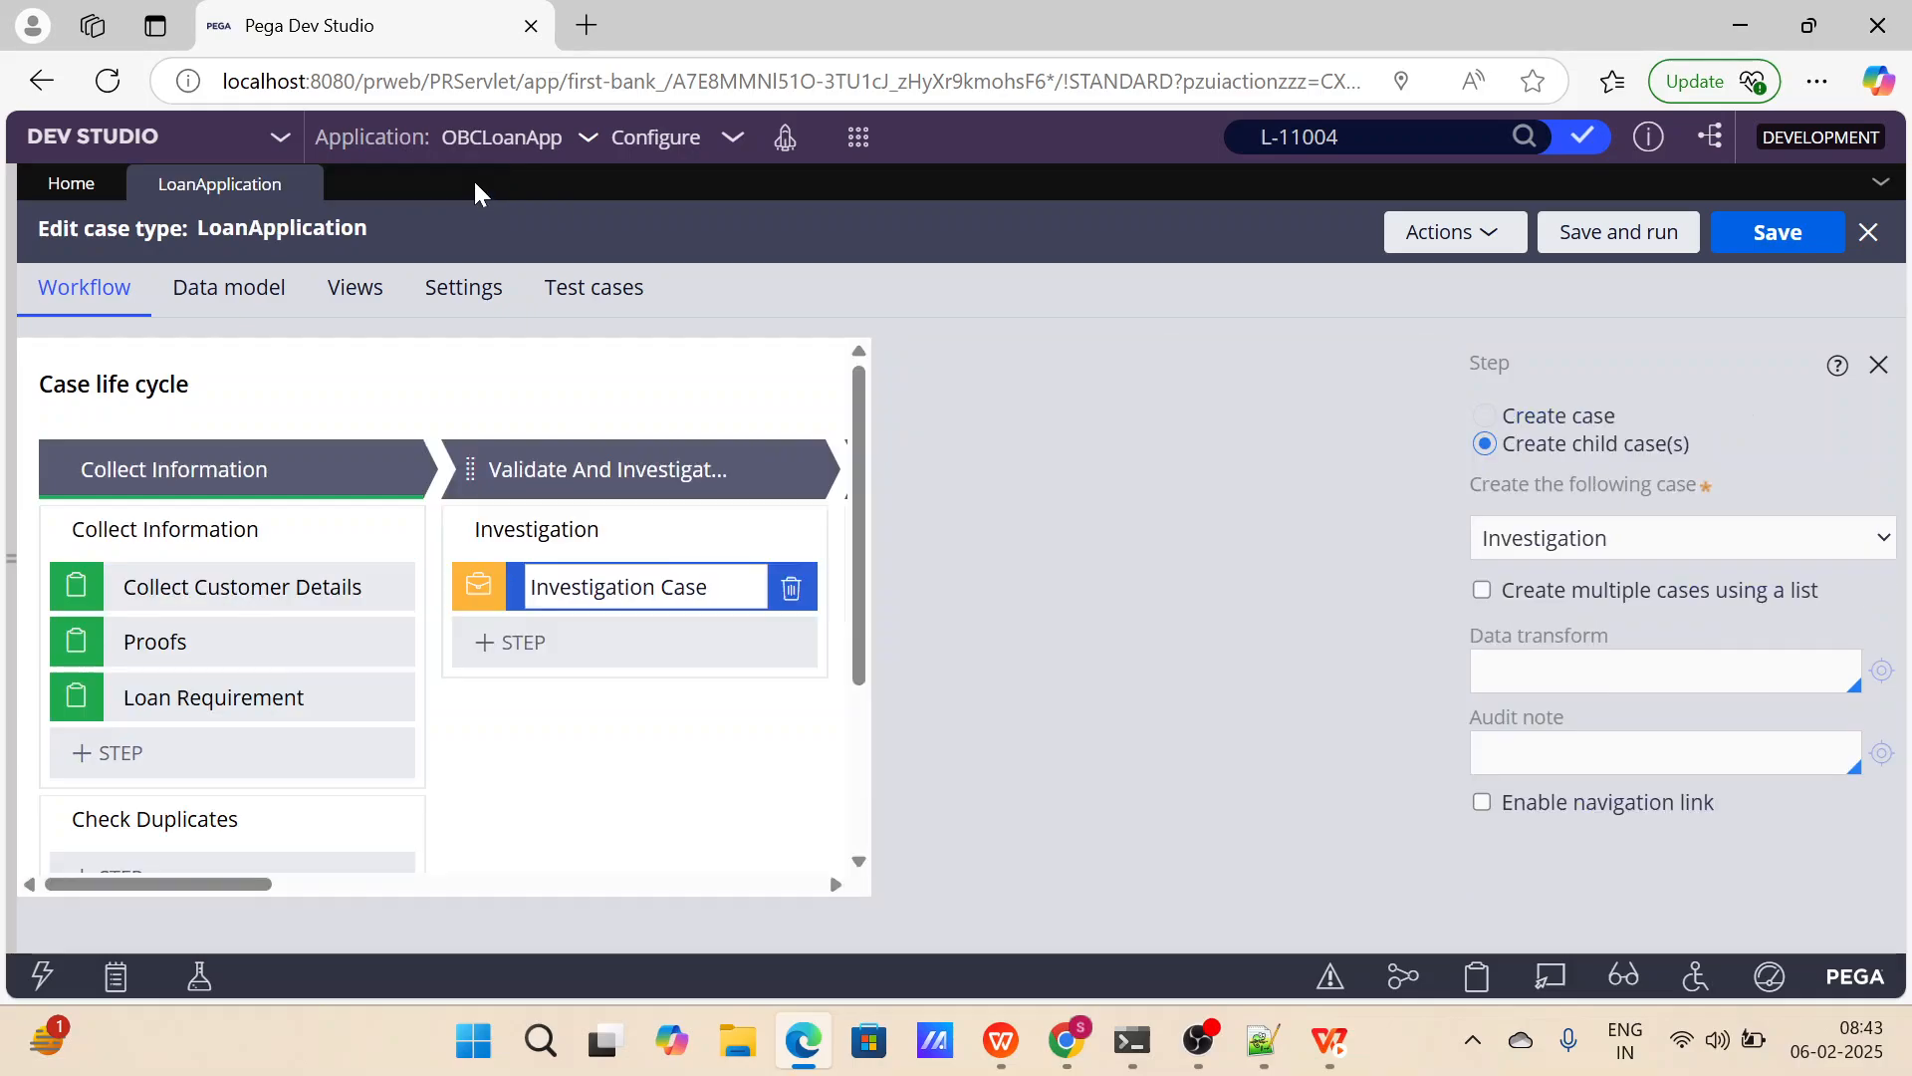
Add a Collect Information form step to the Check Cibil Score process of the LoanApplication case type.
scroll(854, 674, right, 3)
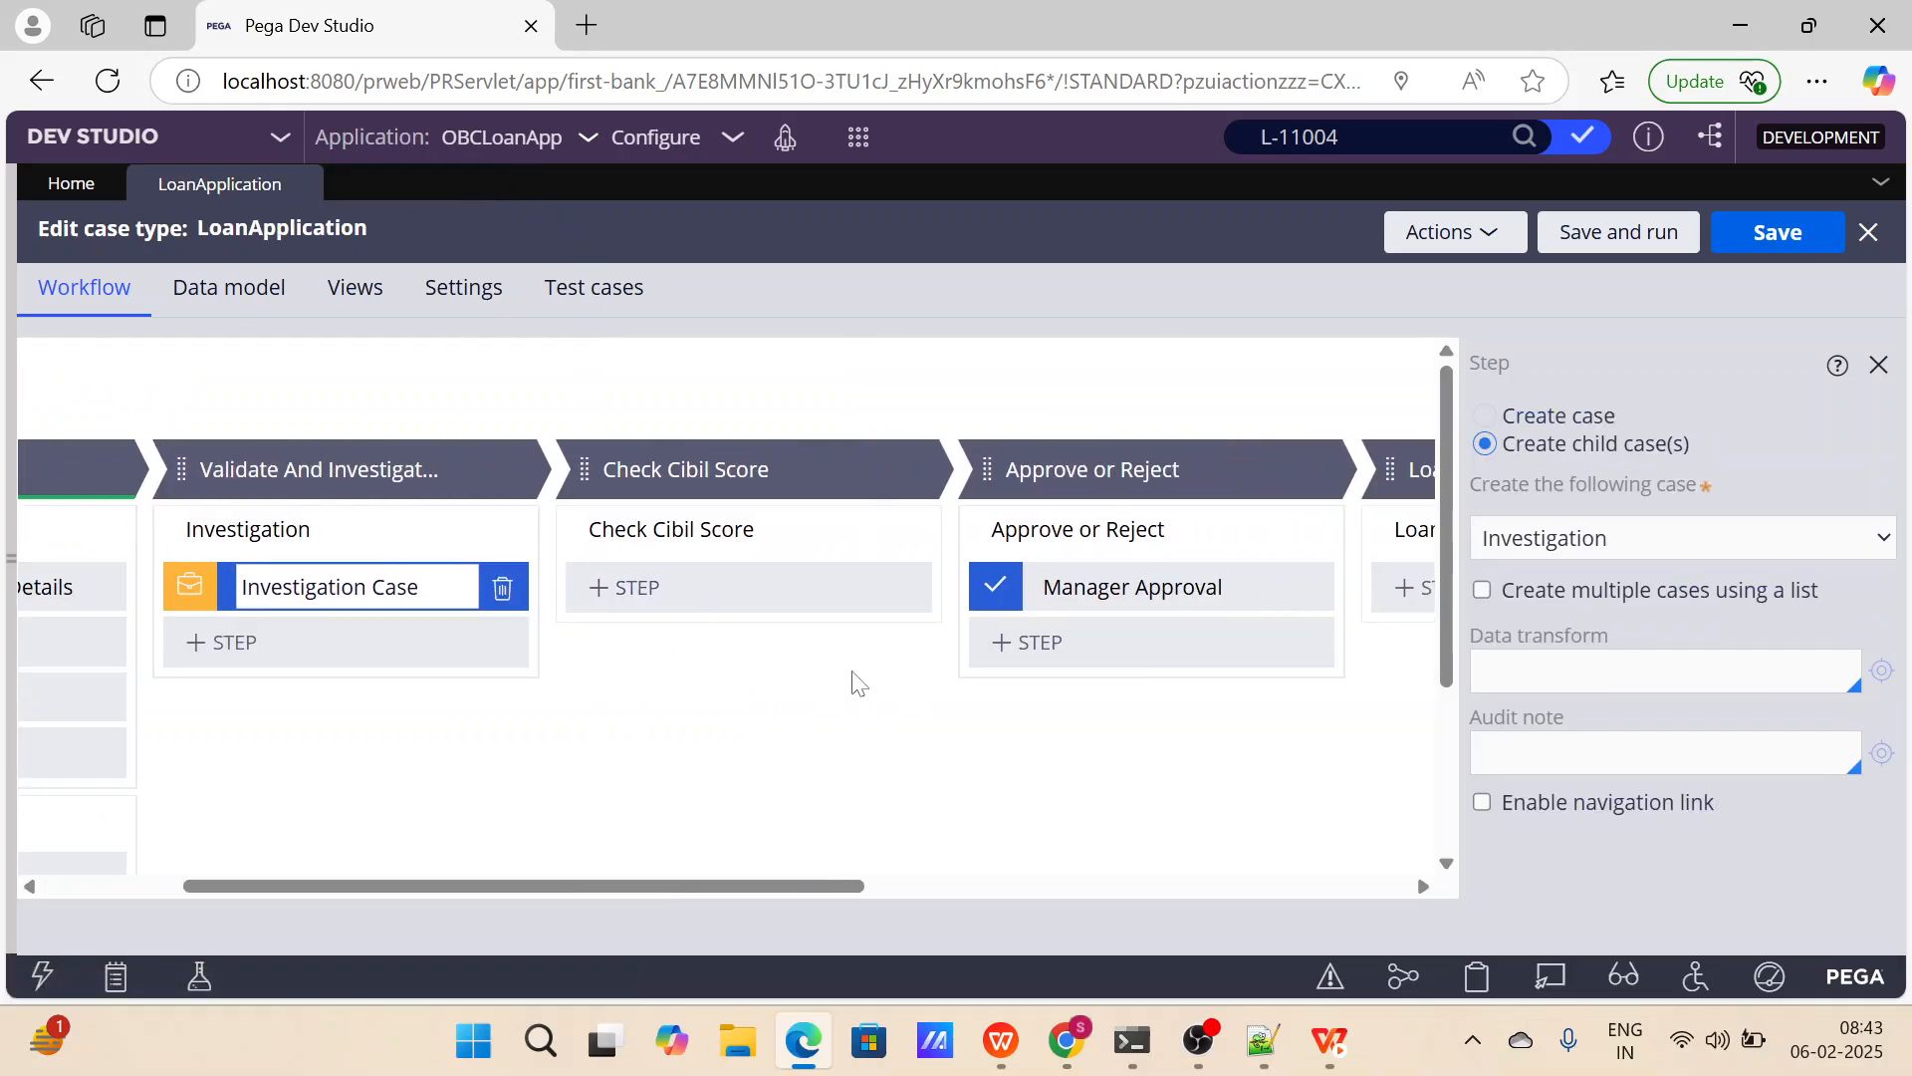
scroll(782, 658, right, 2)
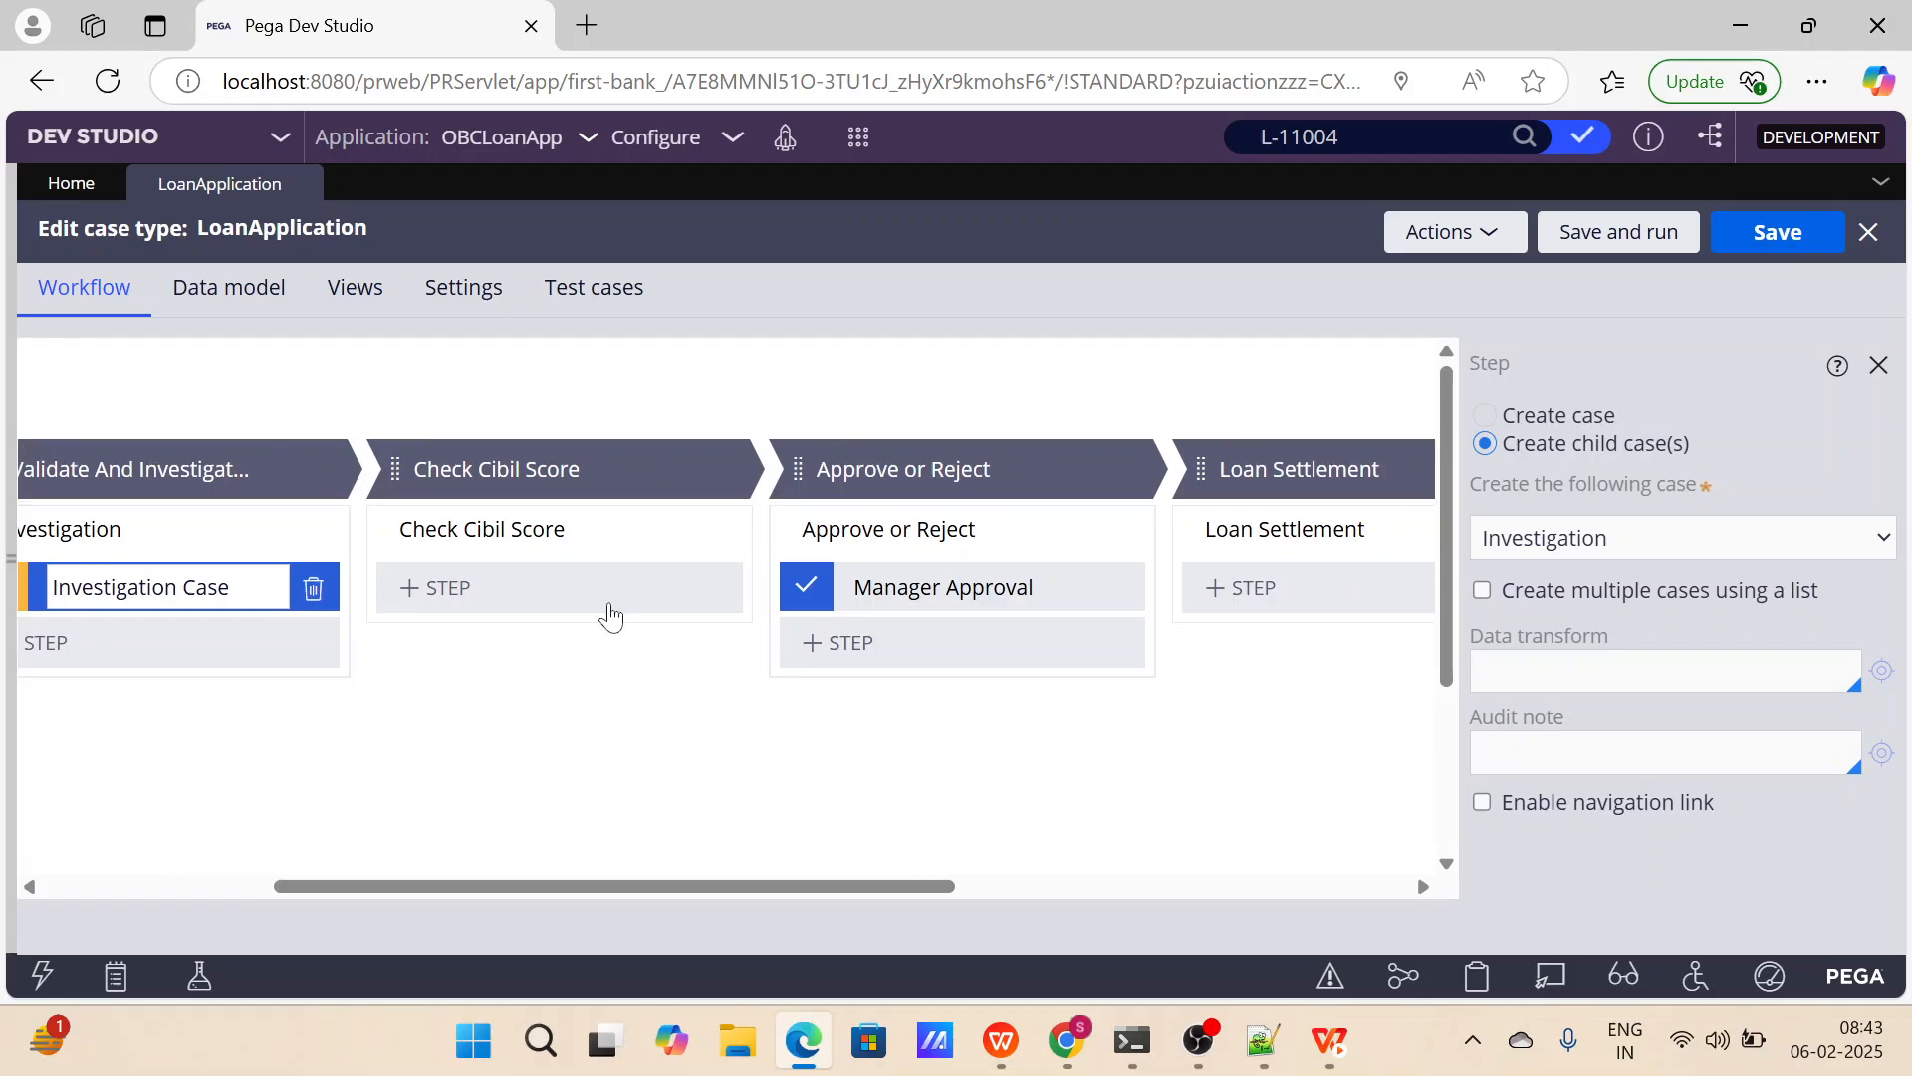
click(575, 603)
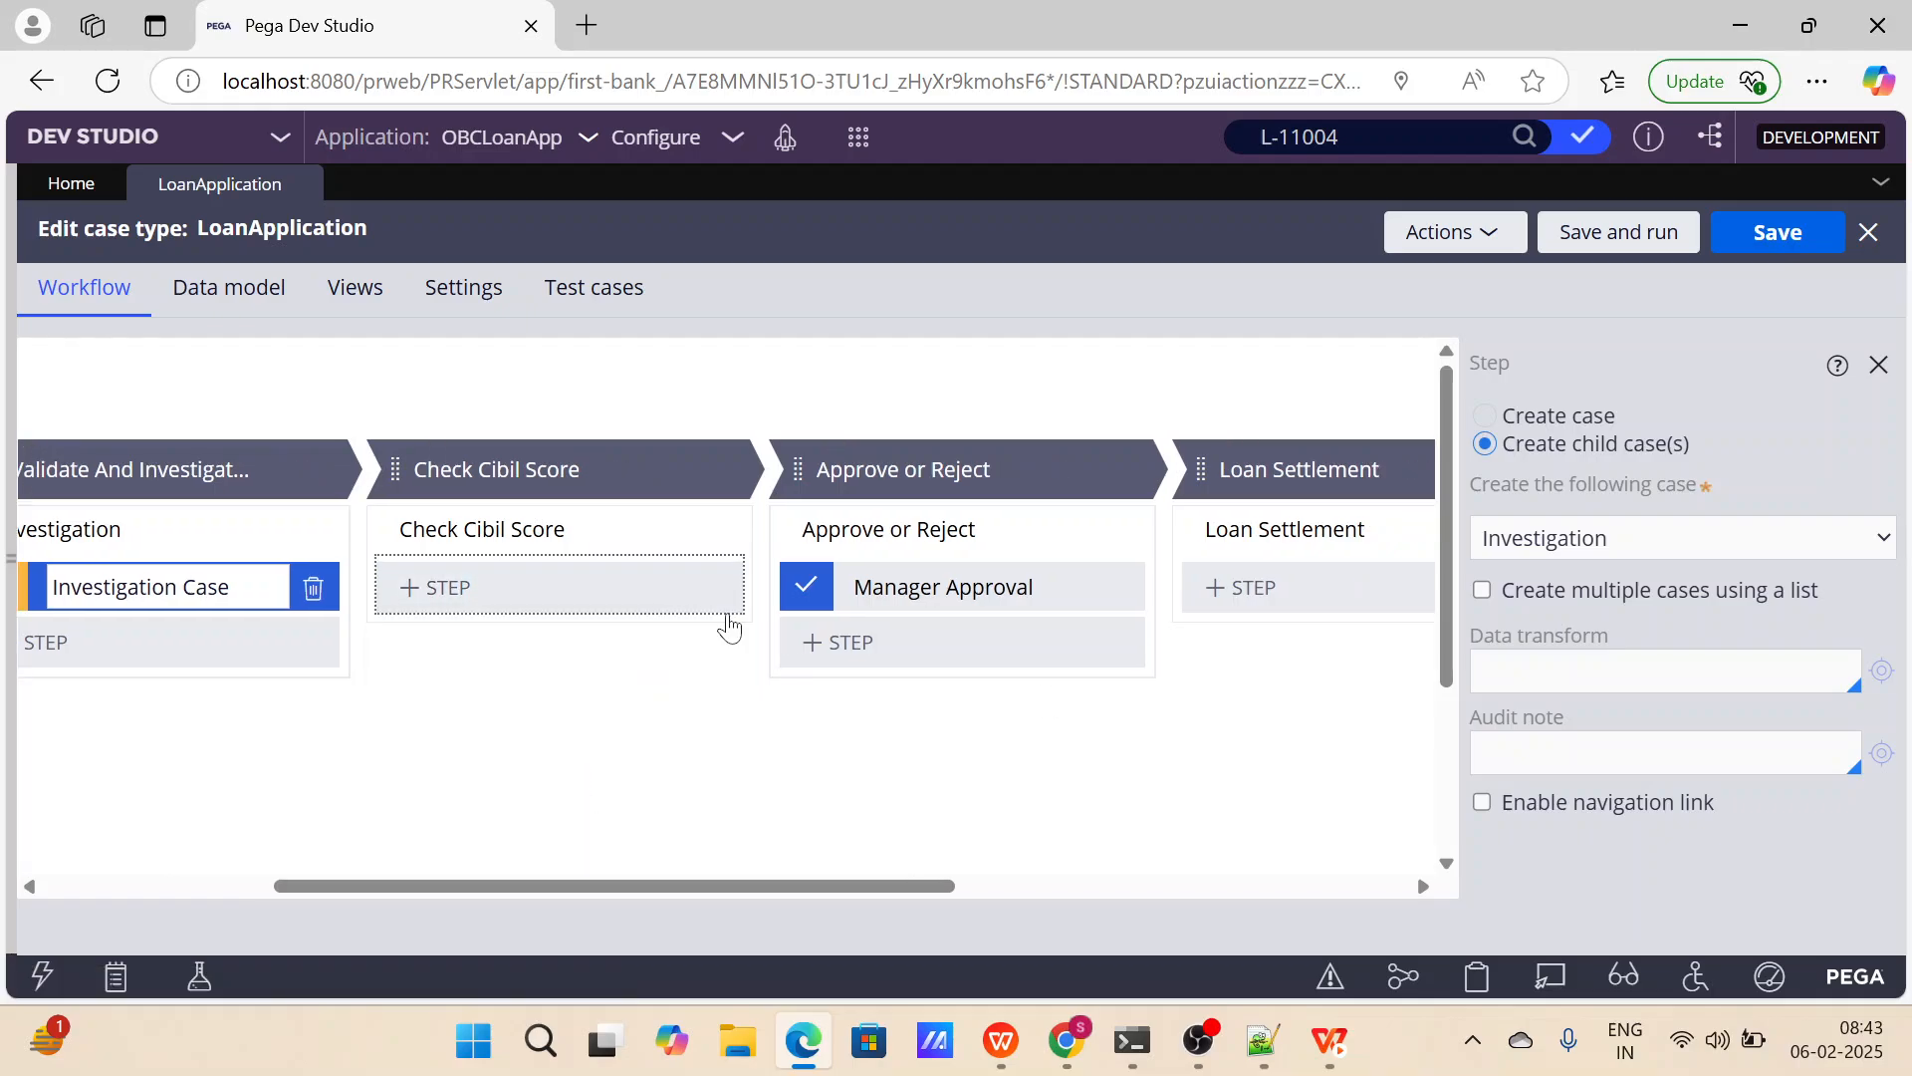
Add an Integer field named Cibil Score to the view of the new form step in the Check Cibil Score process.
click(1684, 713)
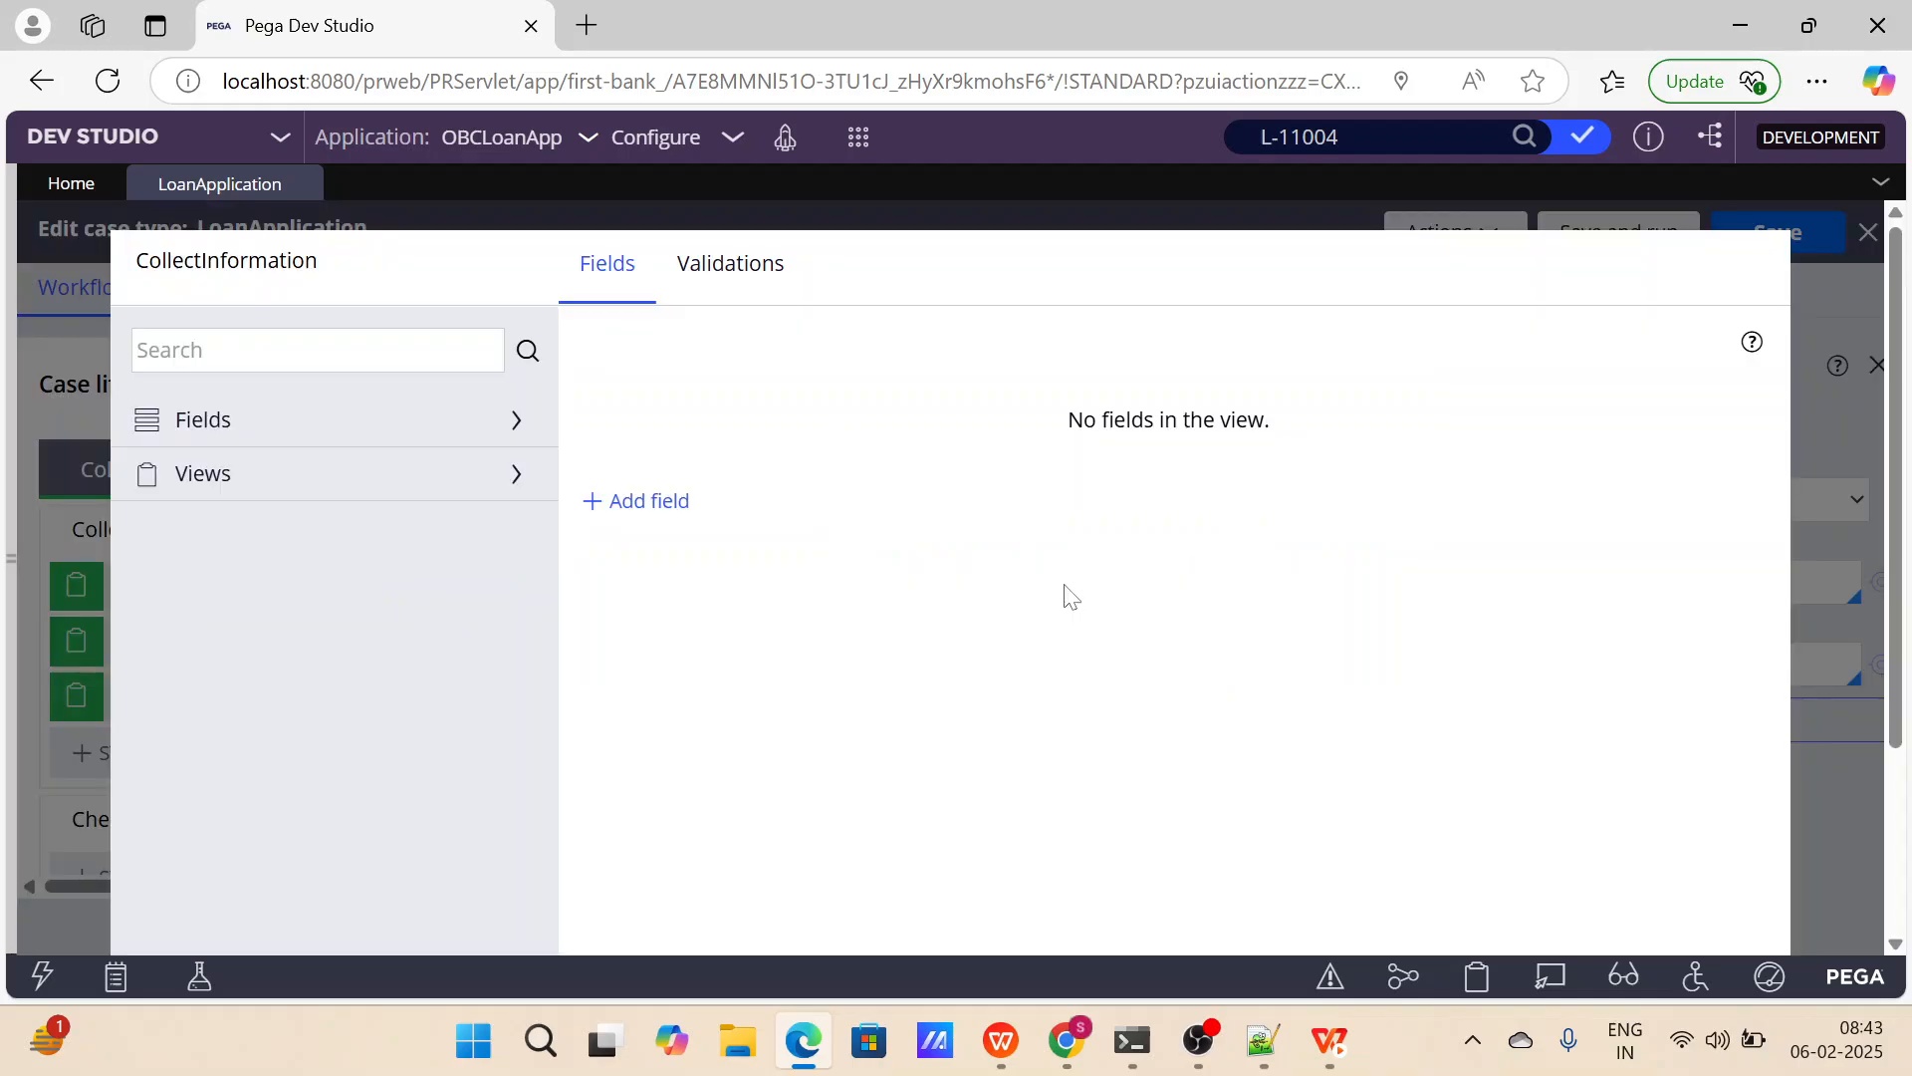
click(686, 503)
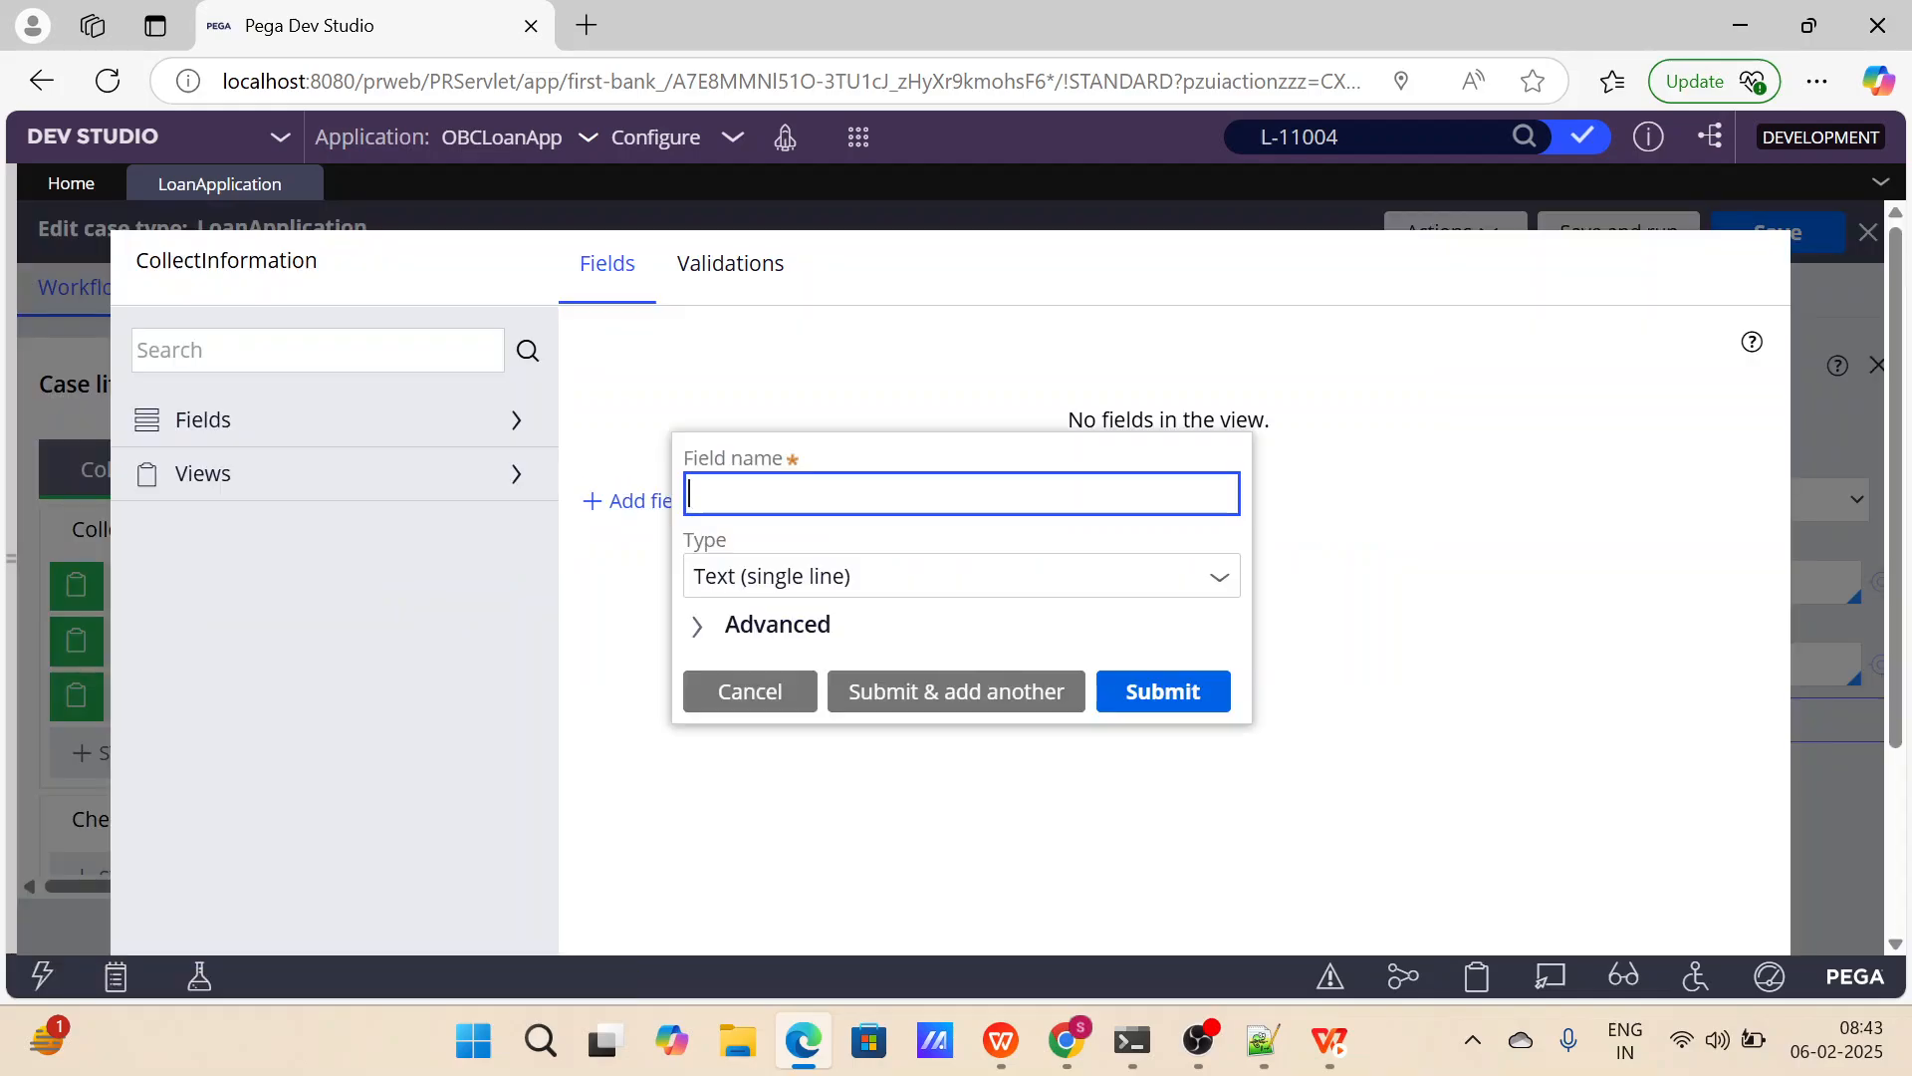
text(Cibil Score)
key(Tab)
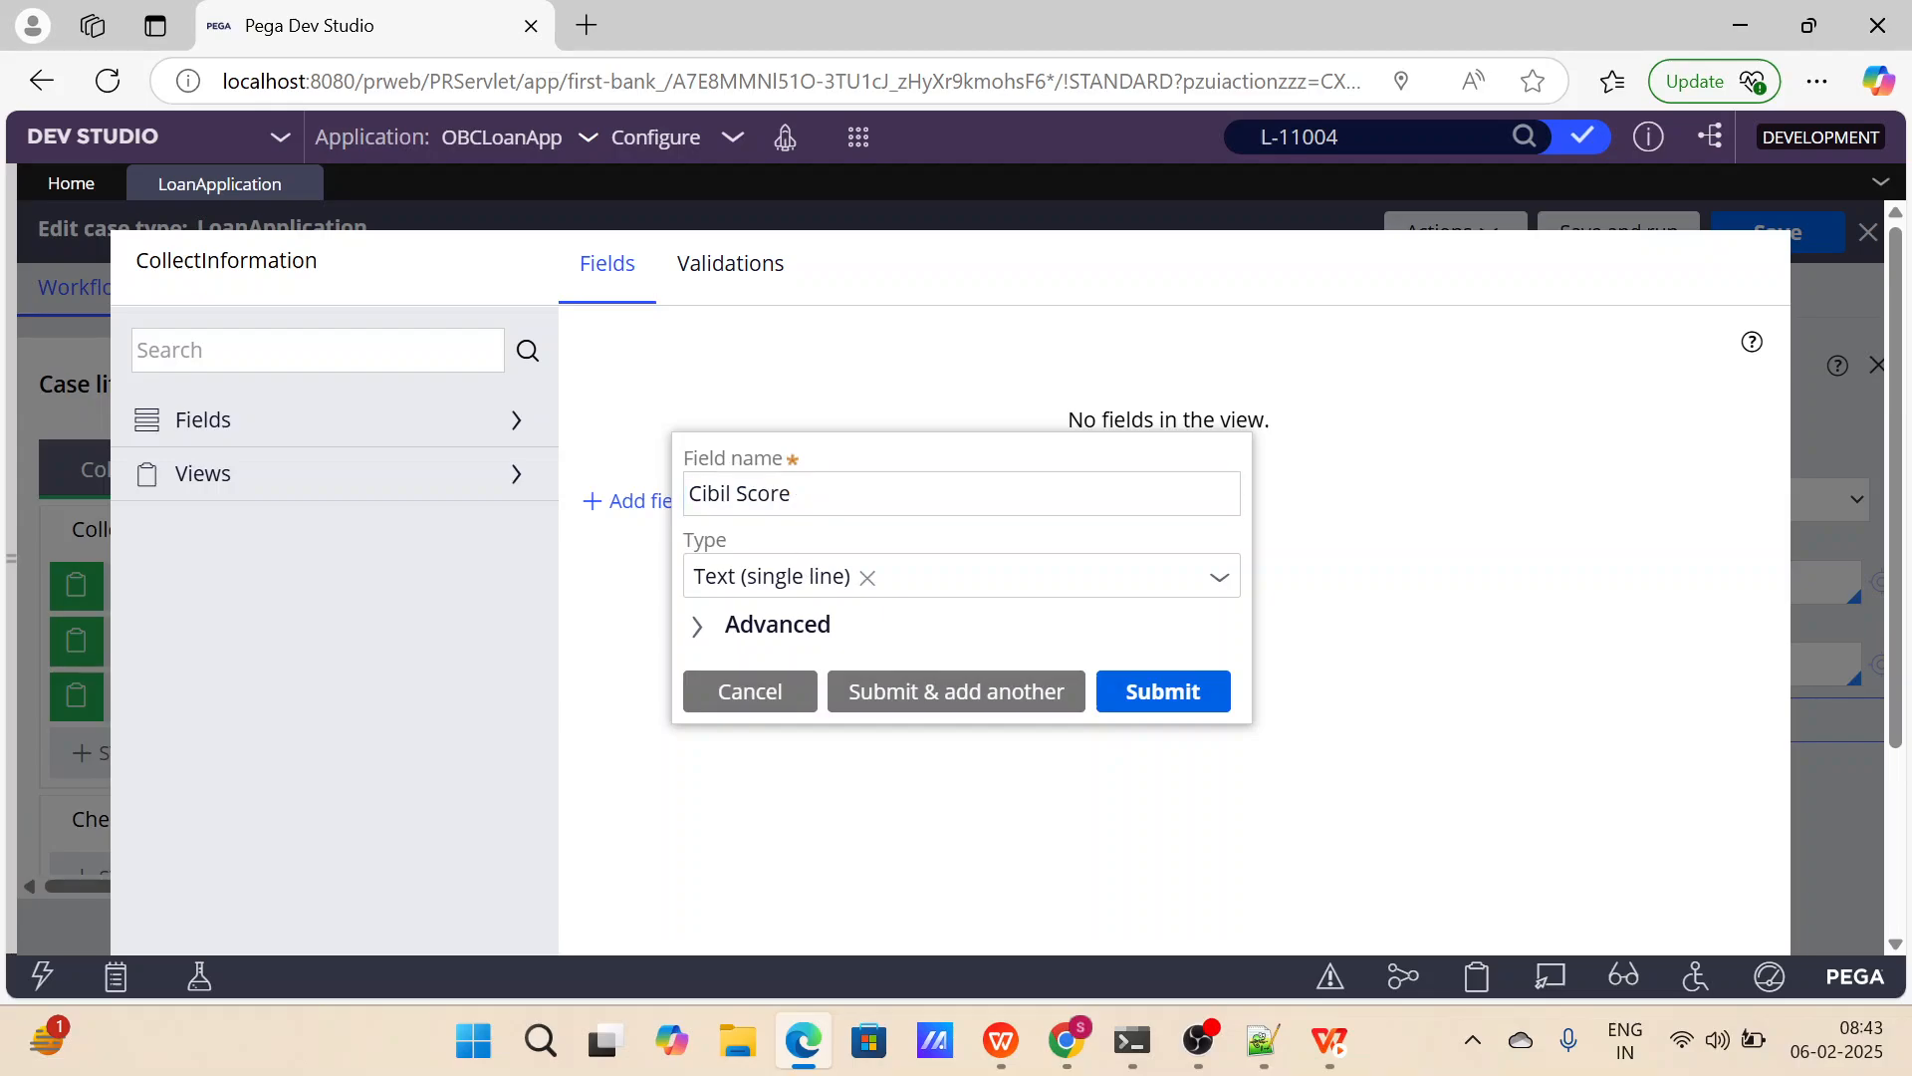
click(960, 576)
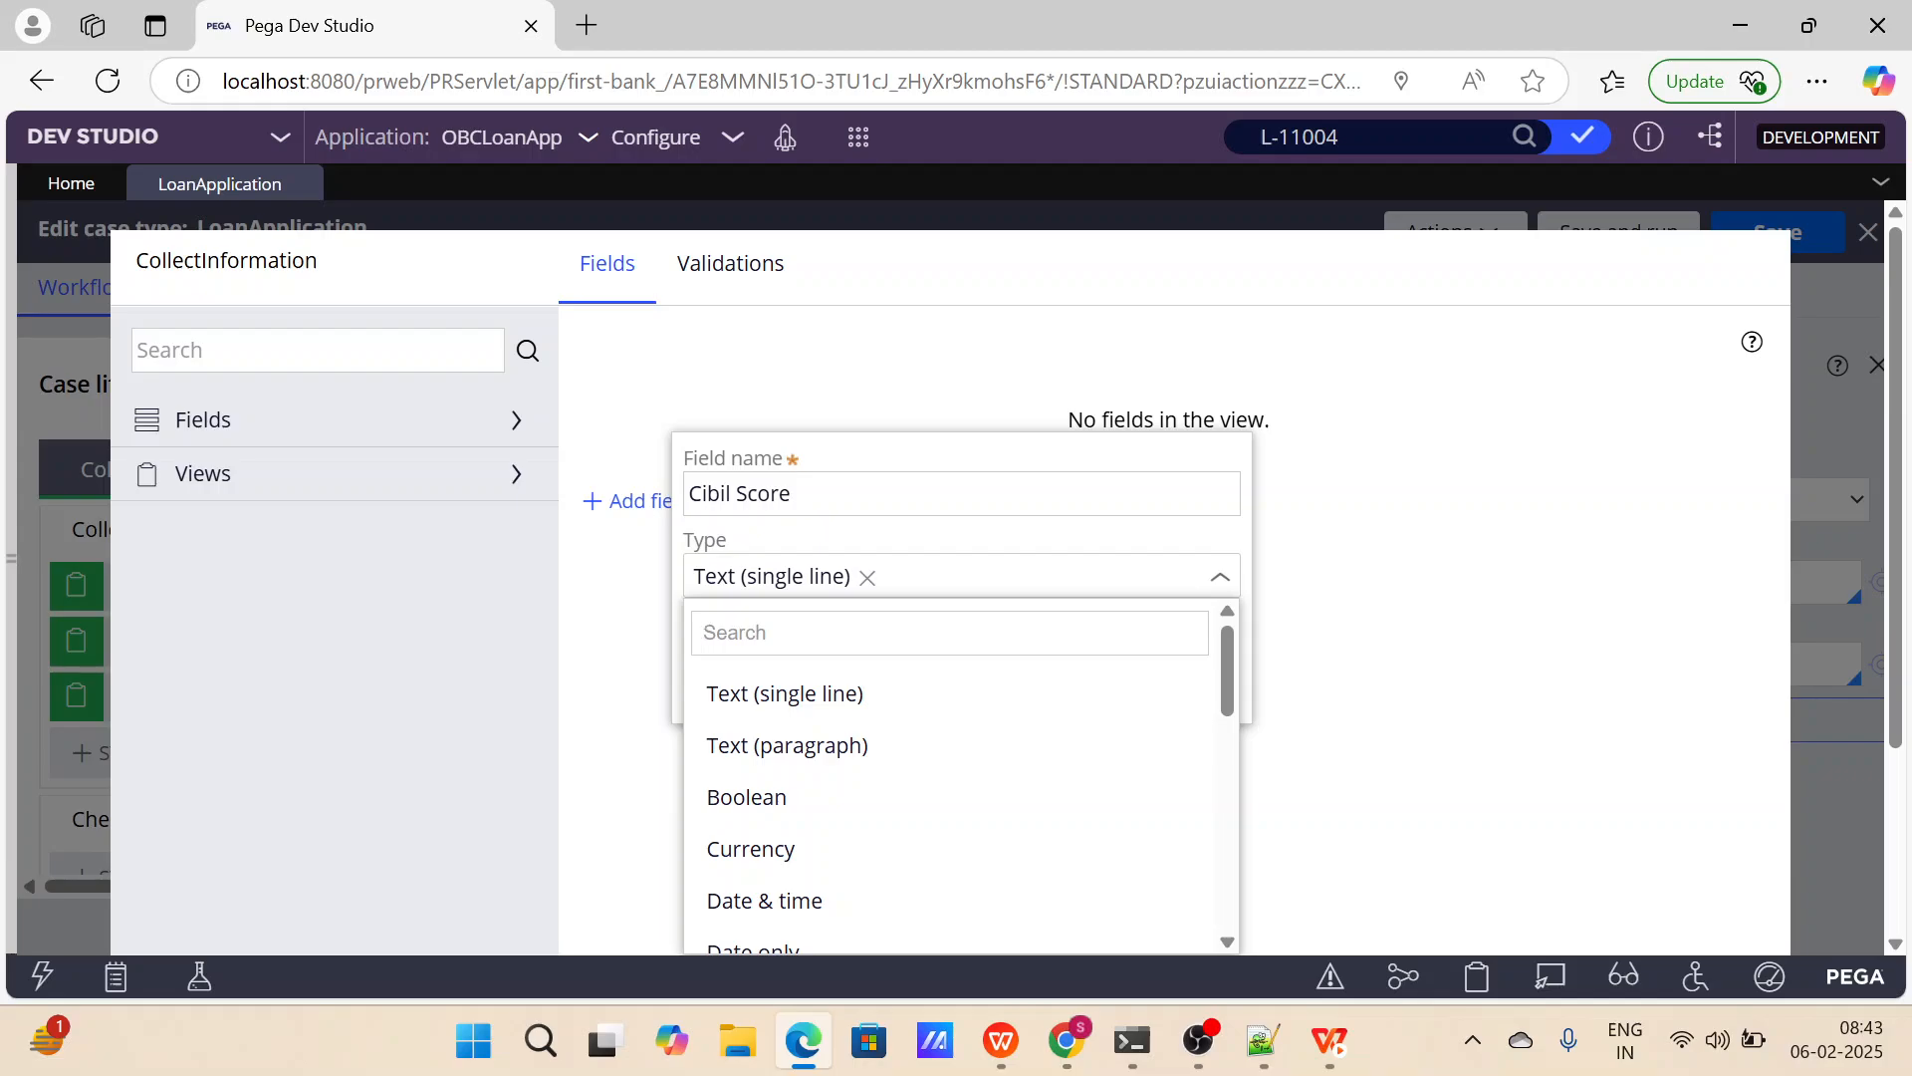
scroll(783, 847, down, 3)
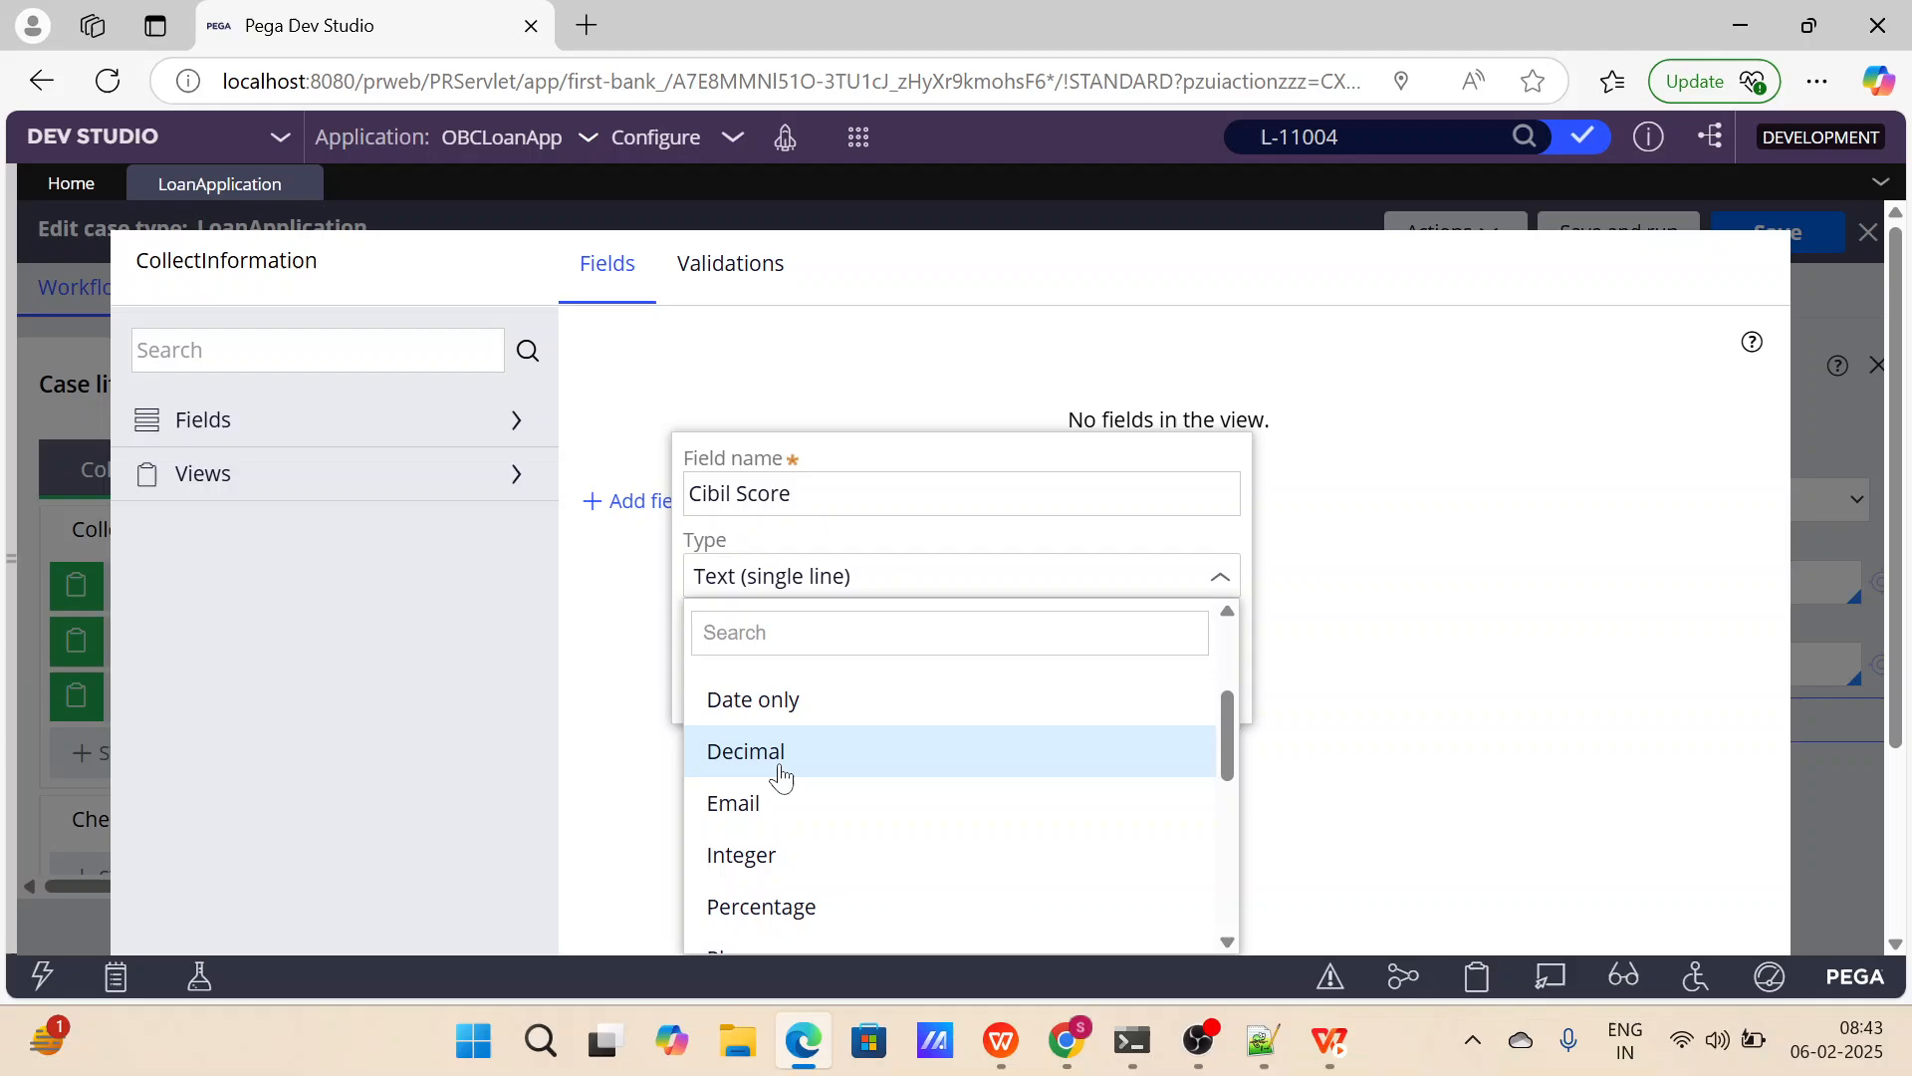
click(775, 854)
click(1123, 691)
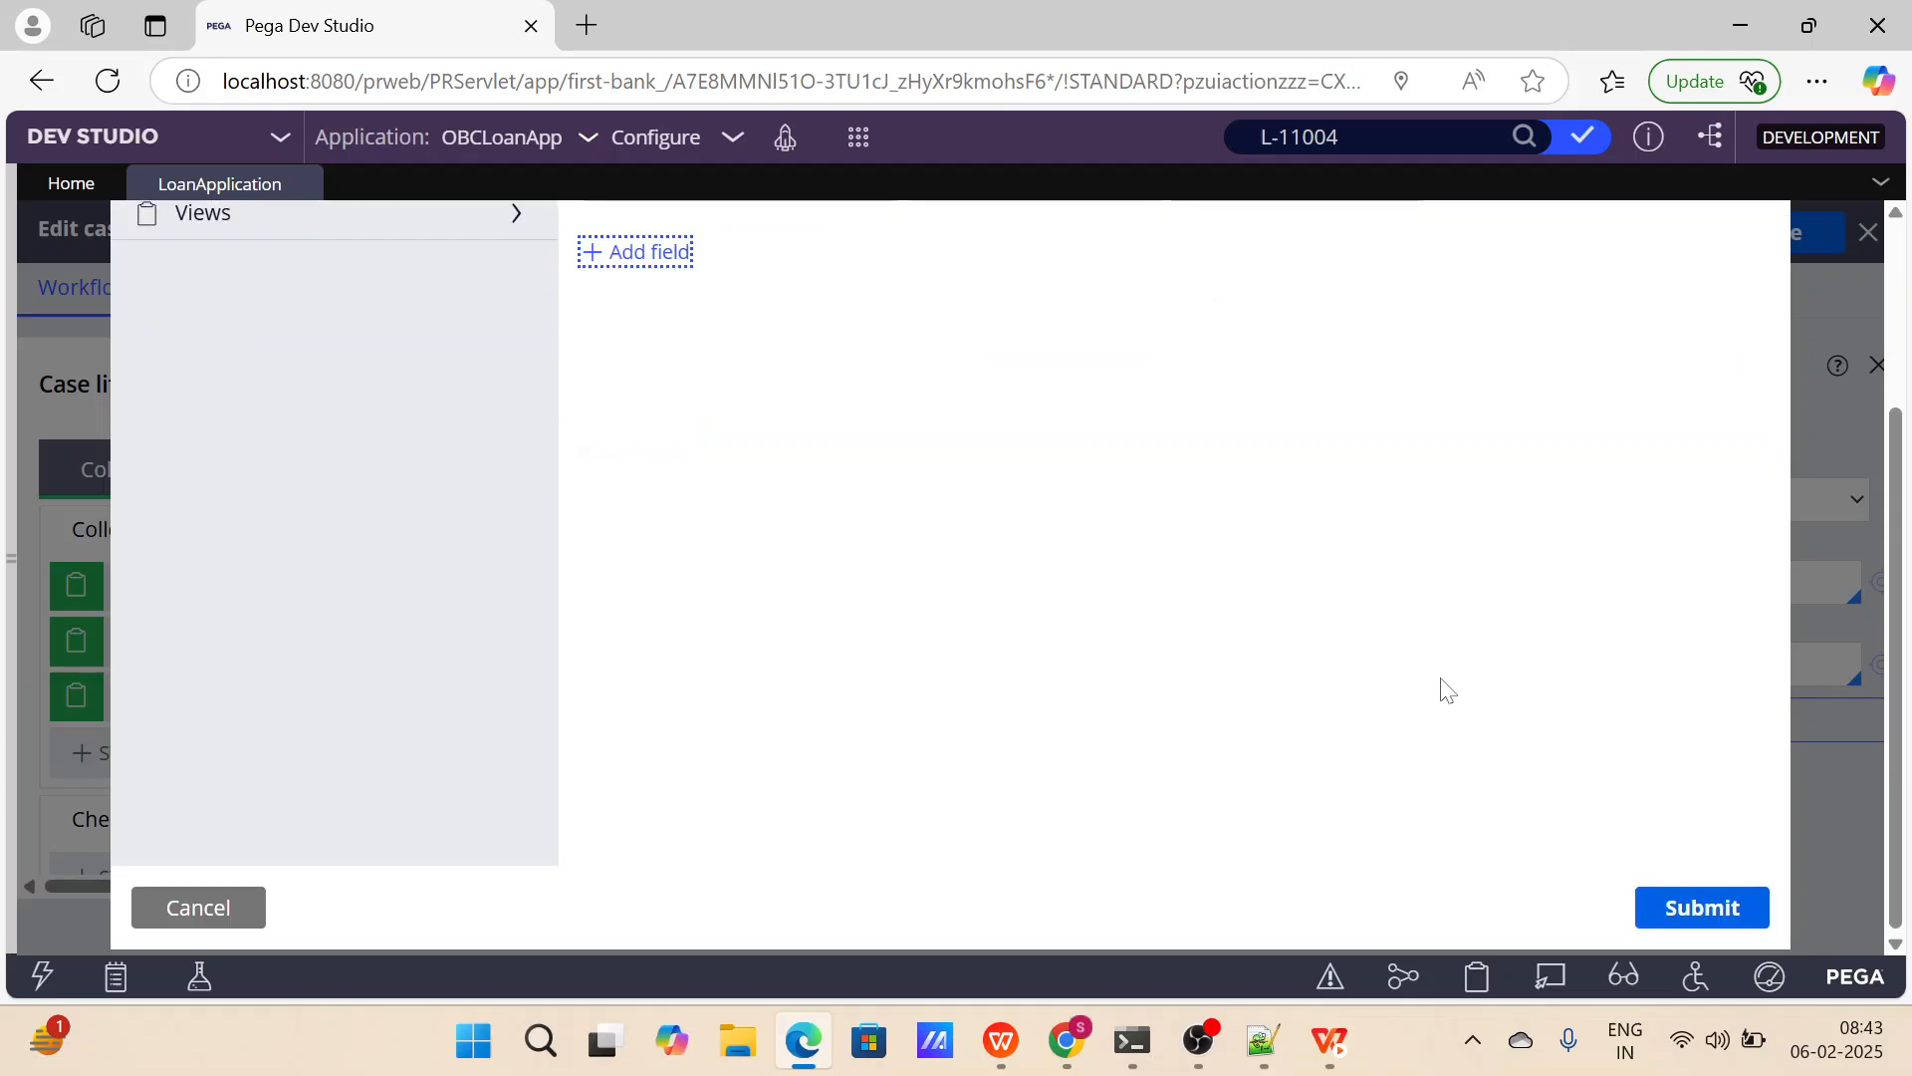
click(1649, 911)
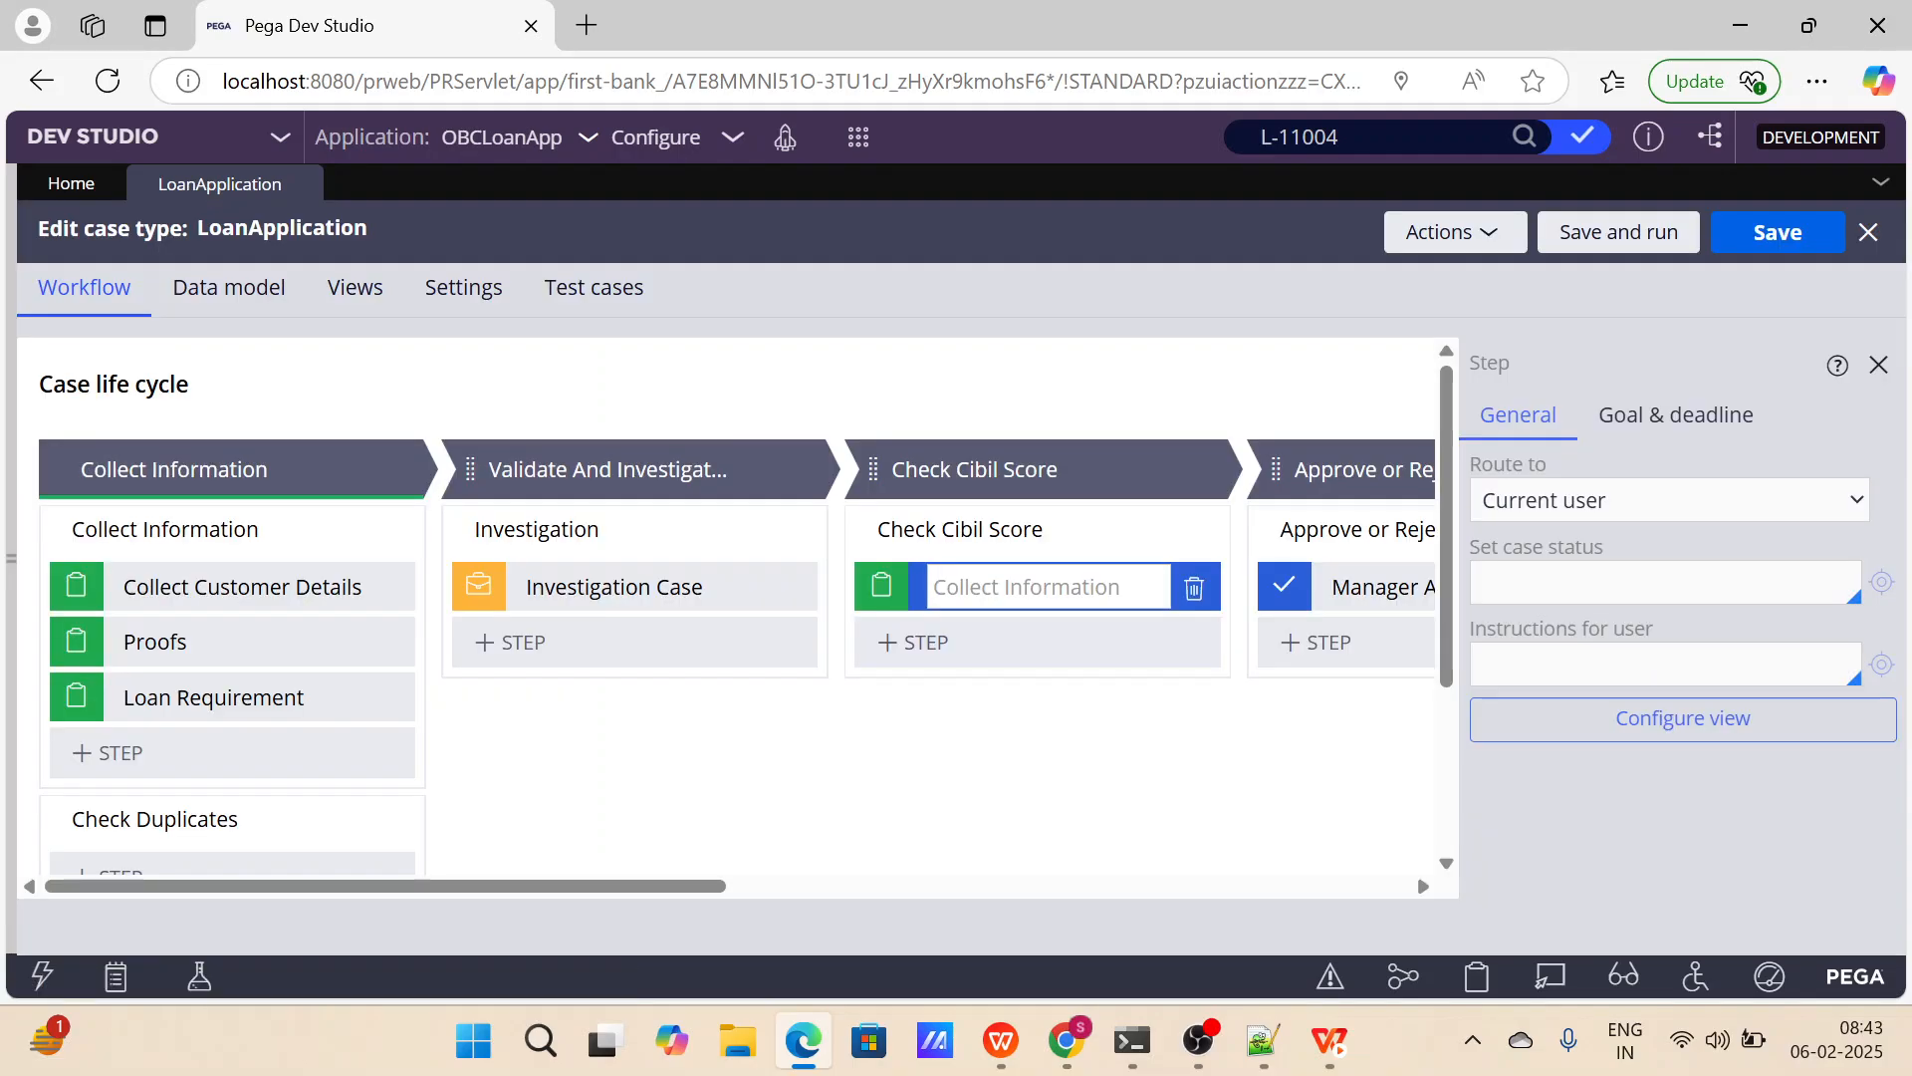
Rename the form step in the Check Cibil Score process to Cibil Score, and save and run the LoanApplication case type.
text(Cibil Score)
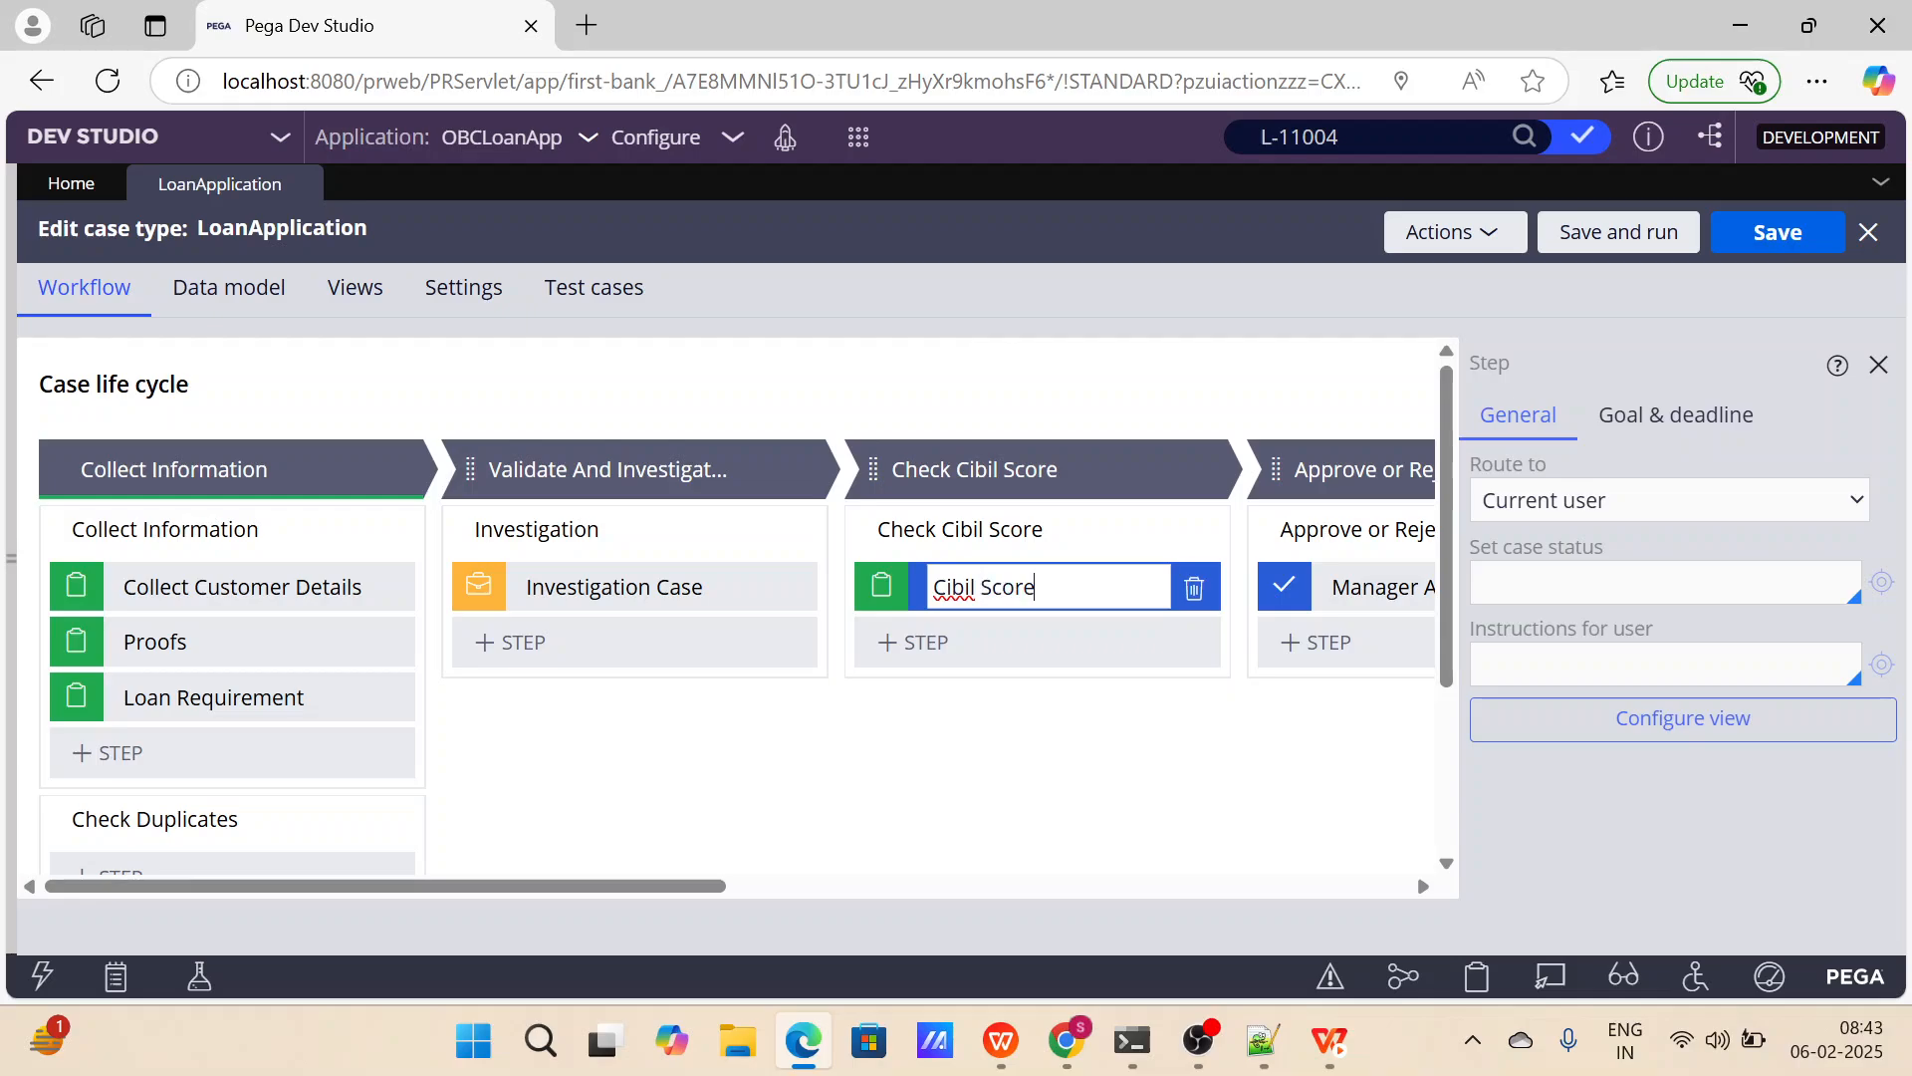
scroll(1016, 762, right, 8)
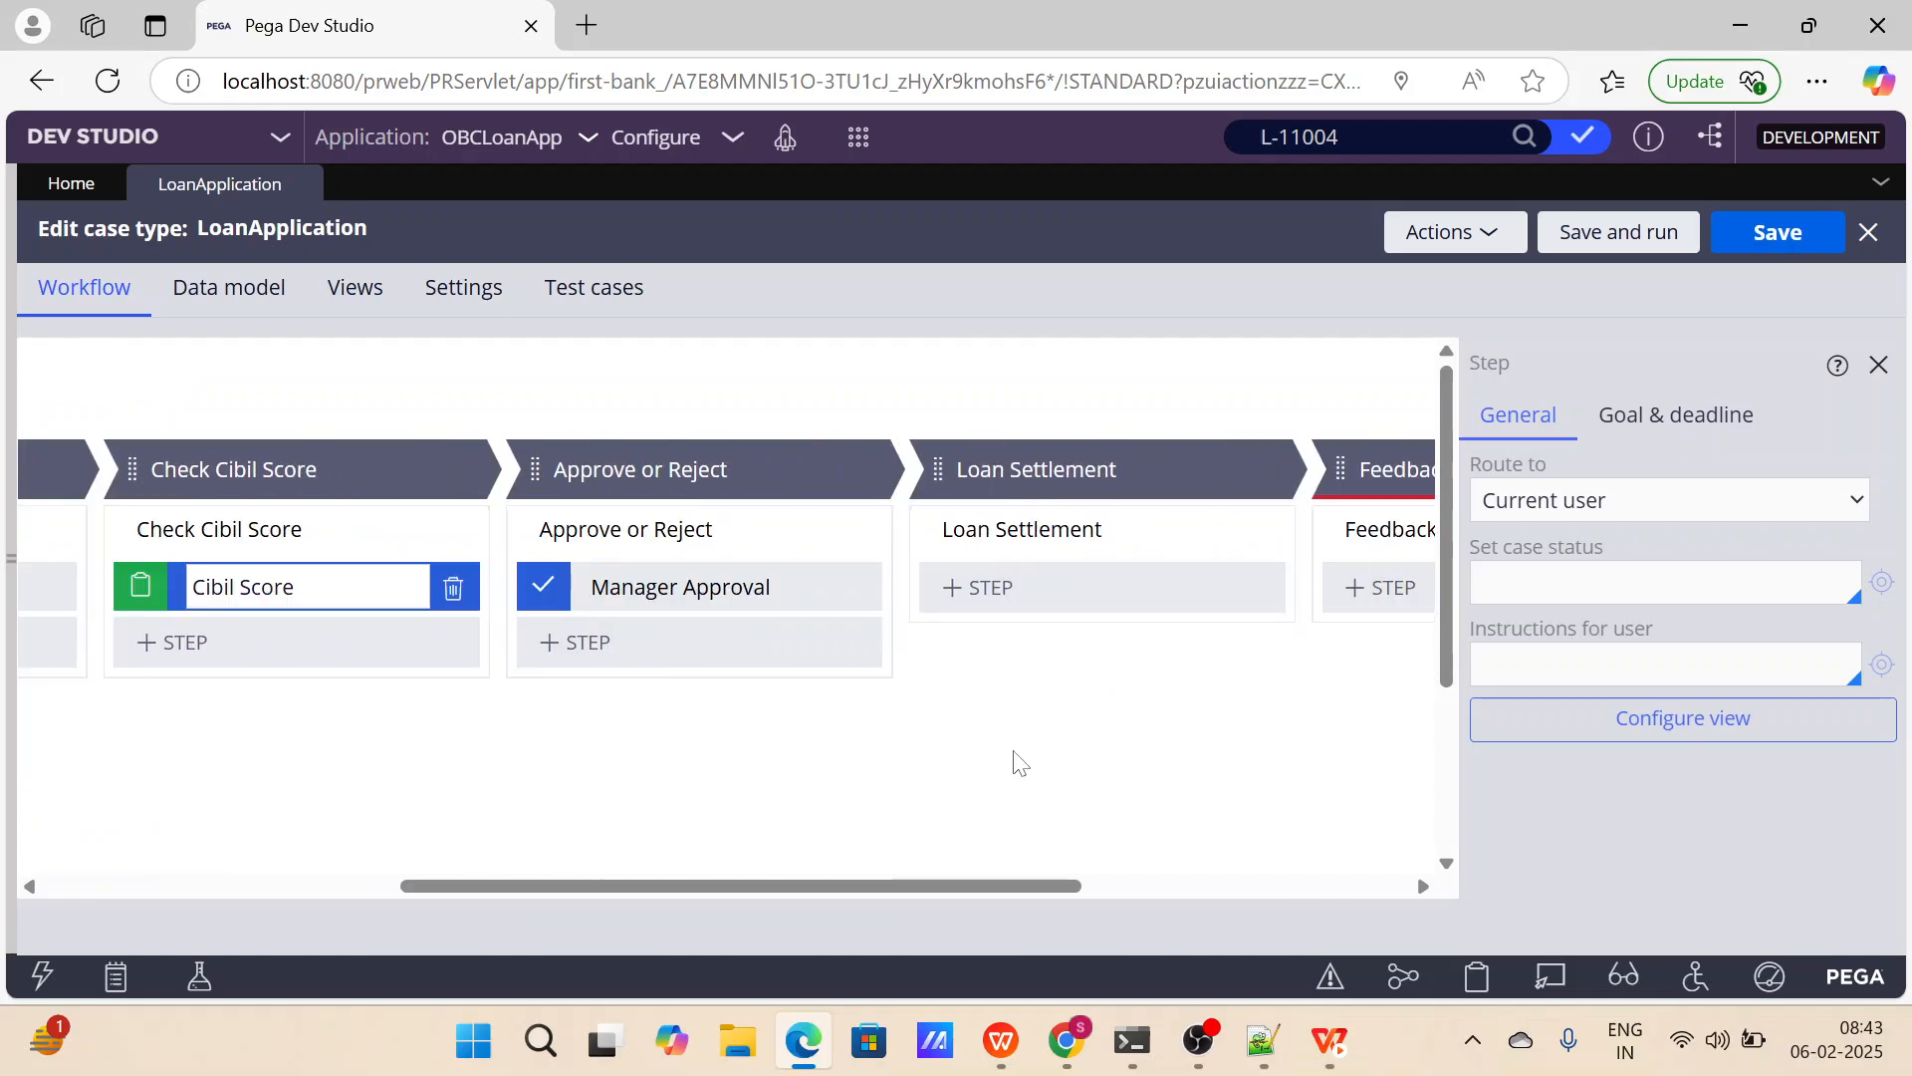
click(1618, 232)
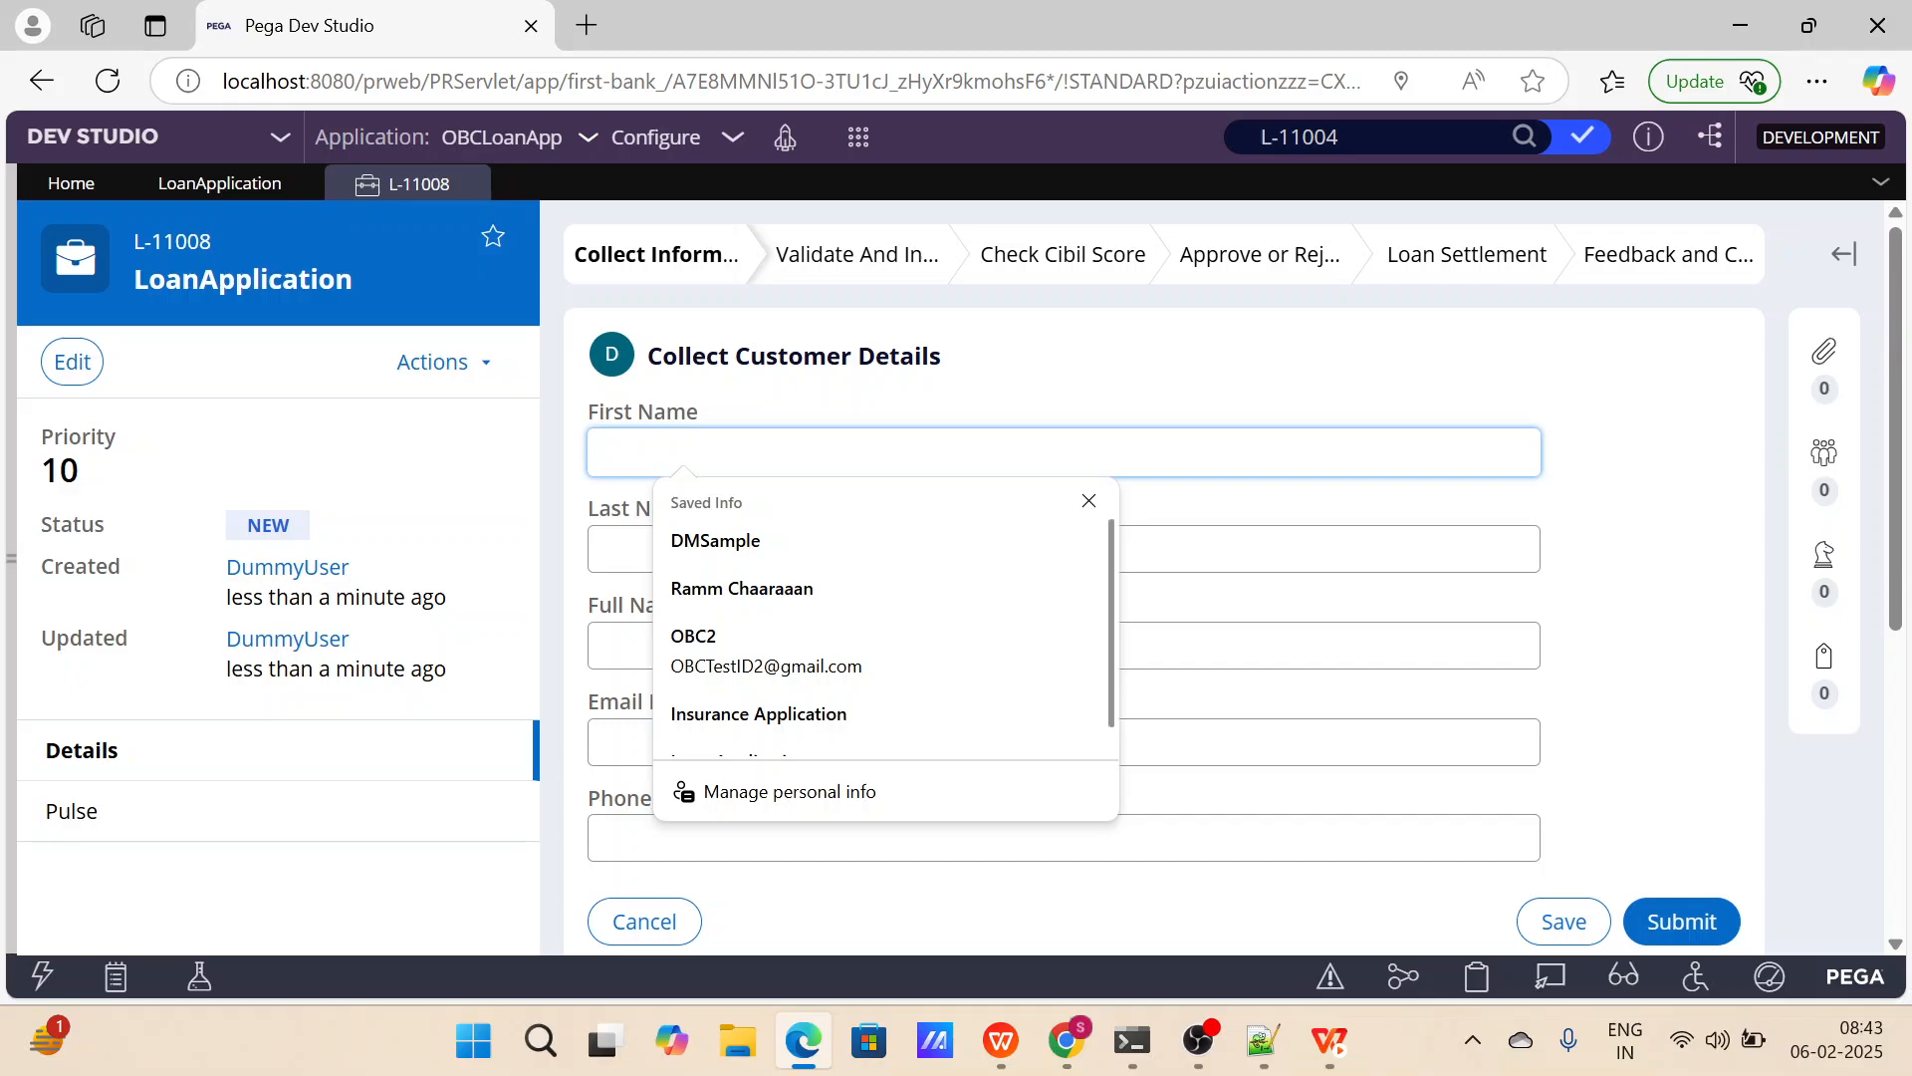
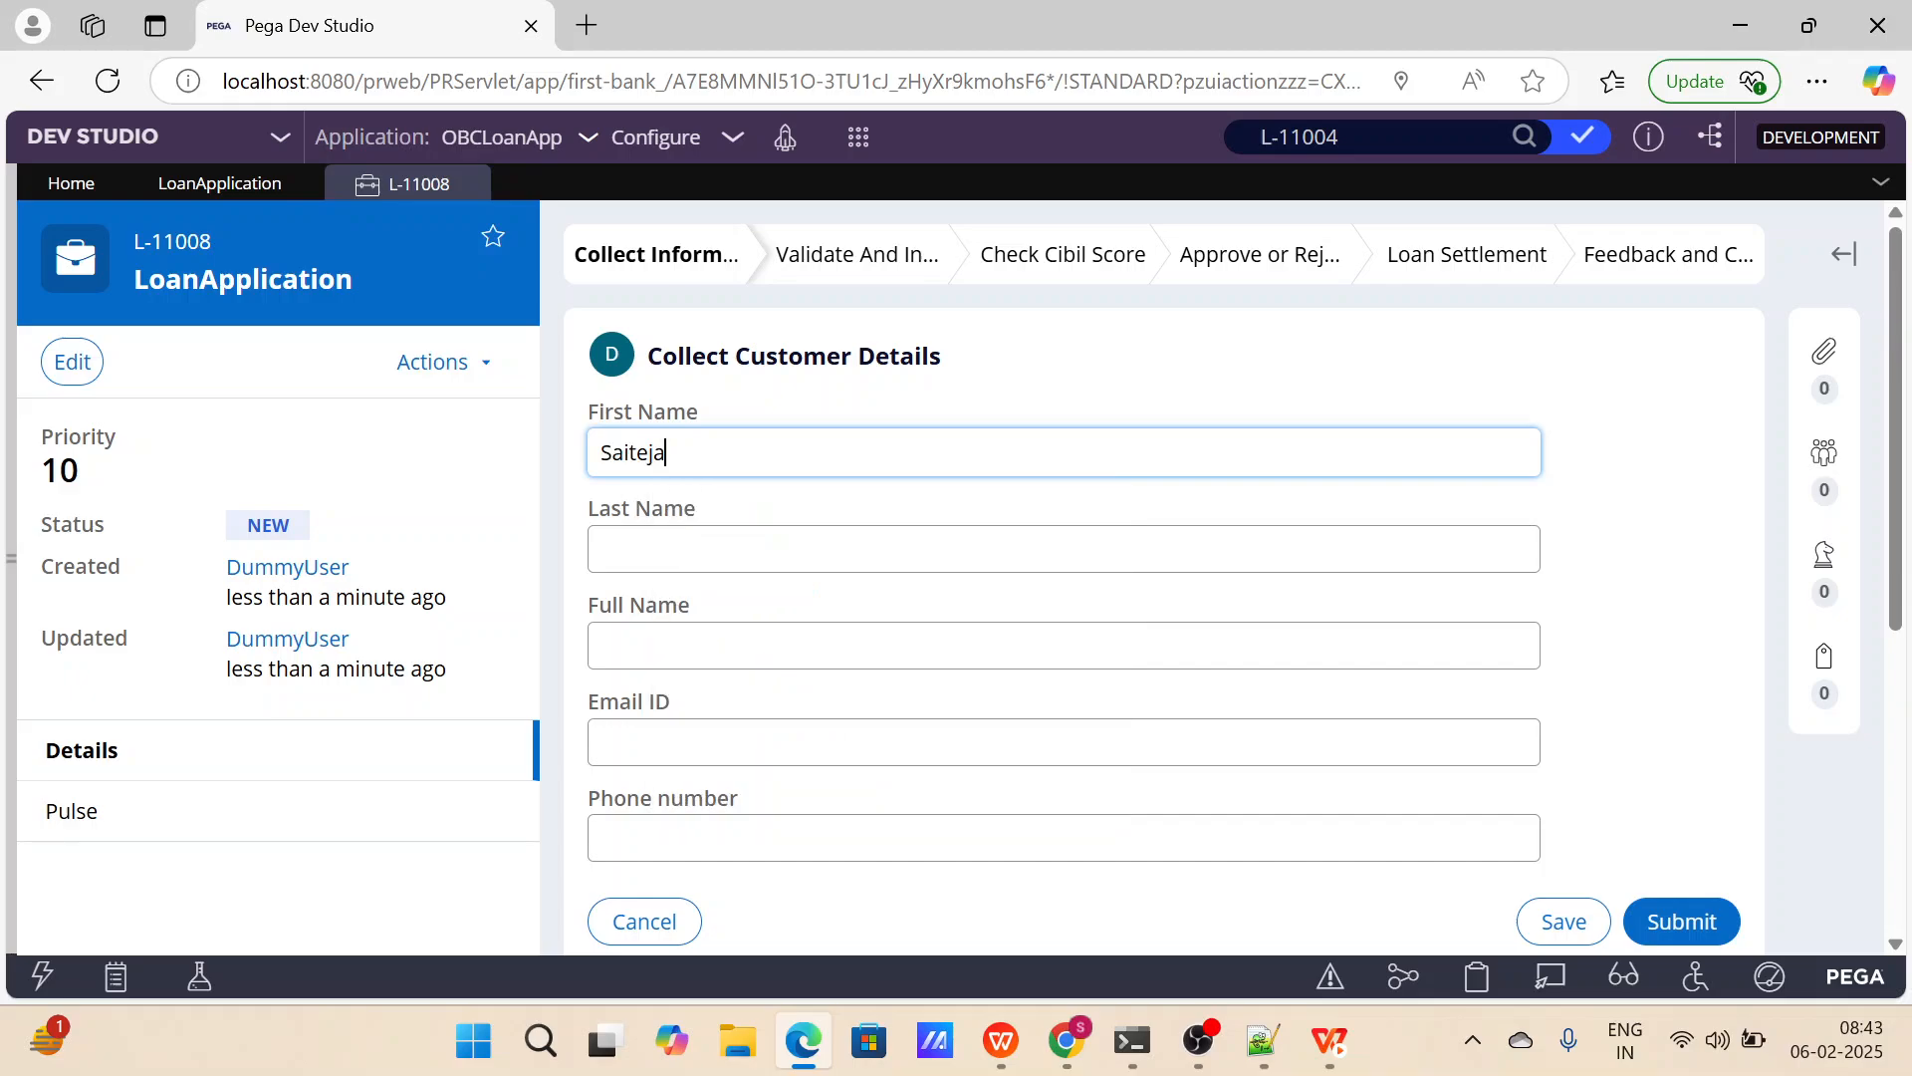
Enter the customer's first name, last name and full name in the Collect Customer Details form.
key(Tab)
key(Tab)
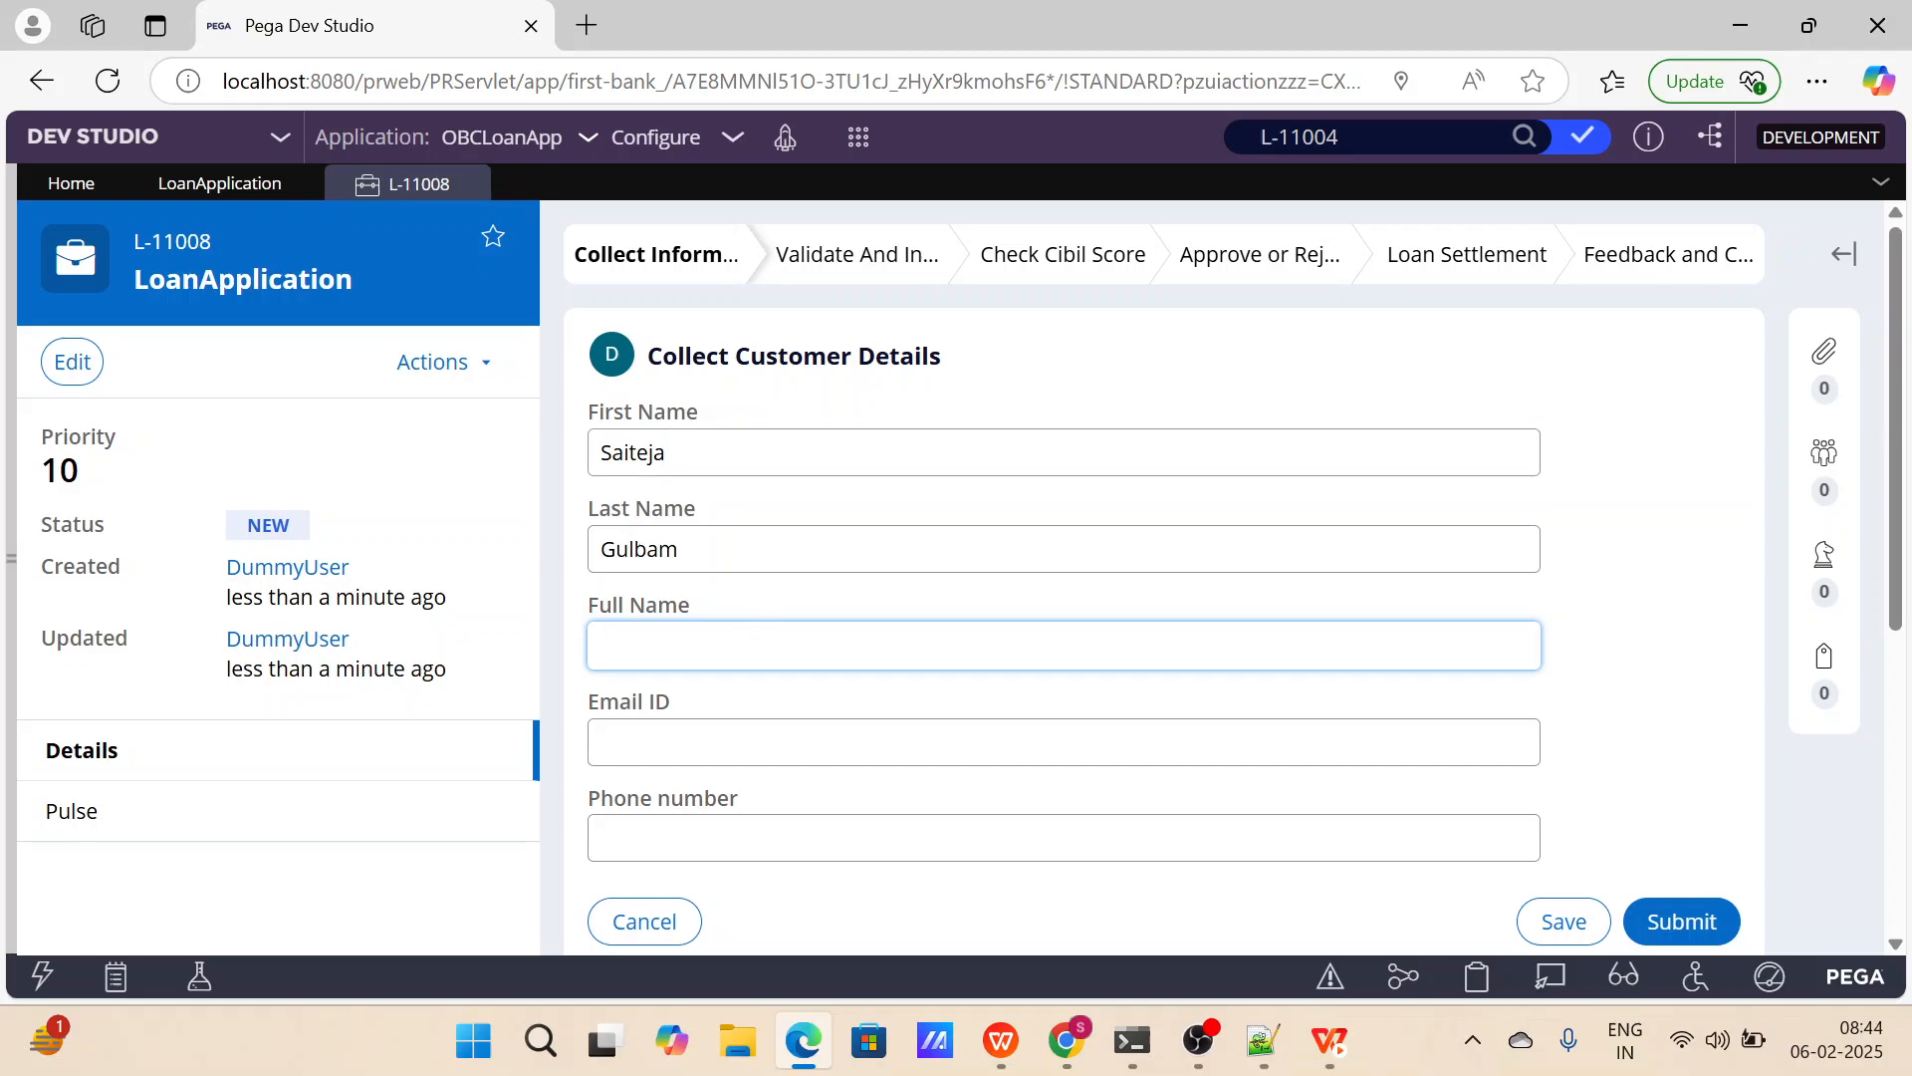
click(684, 645)
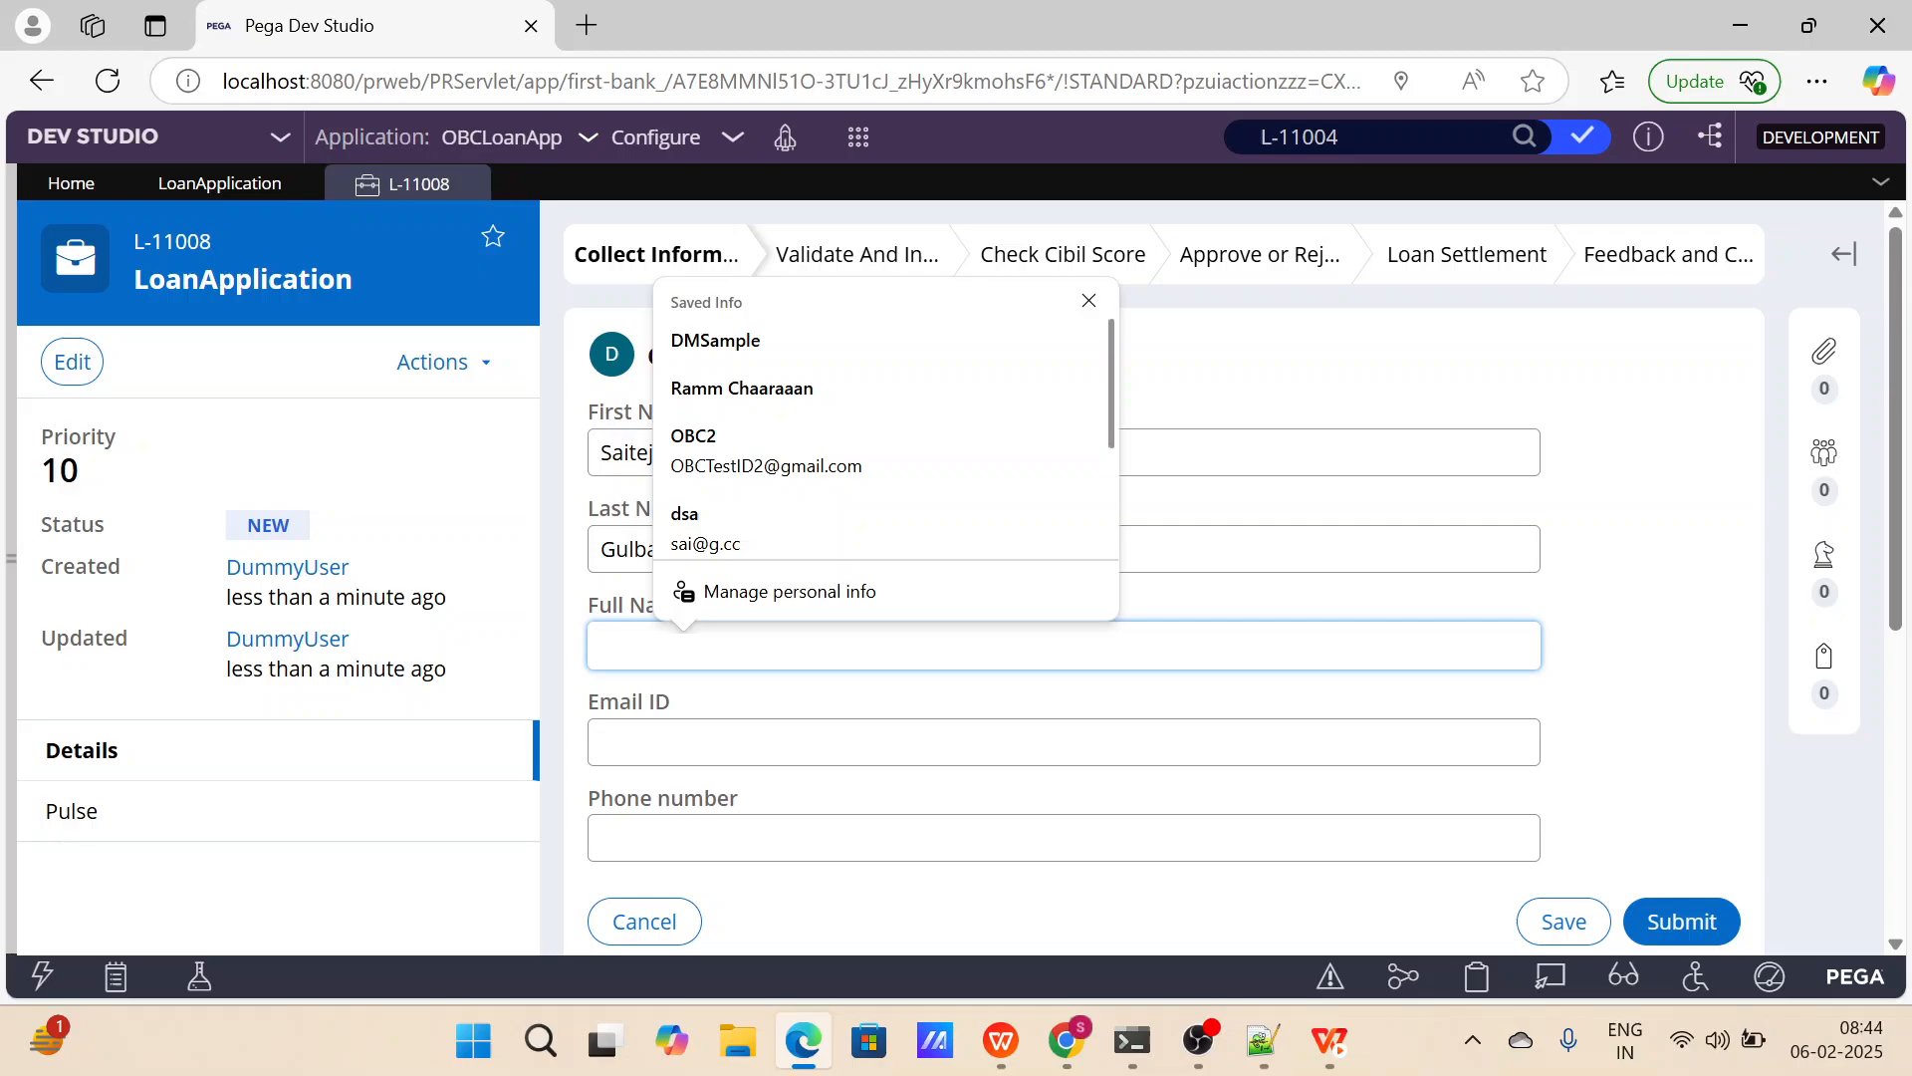
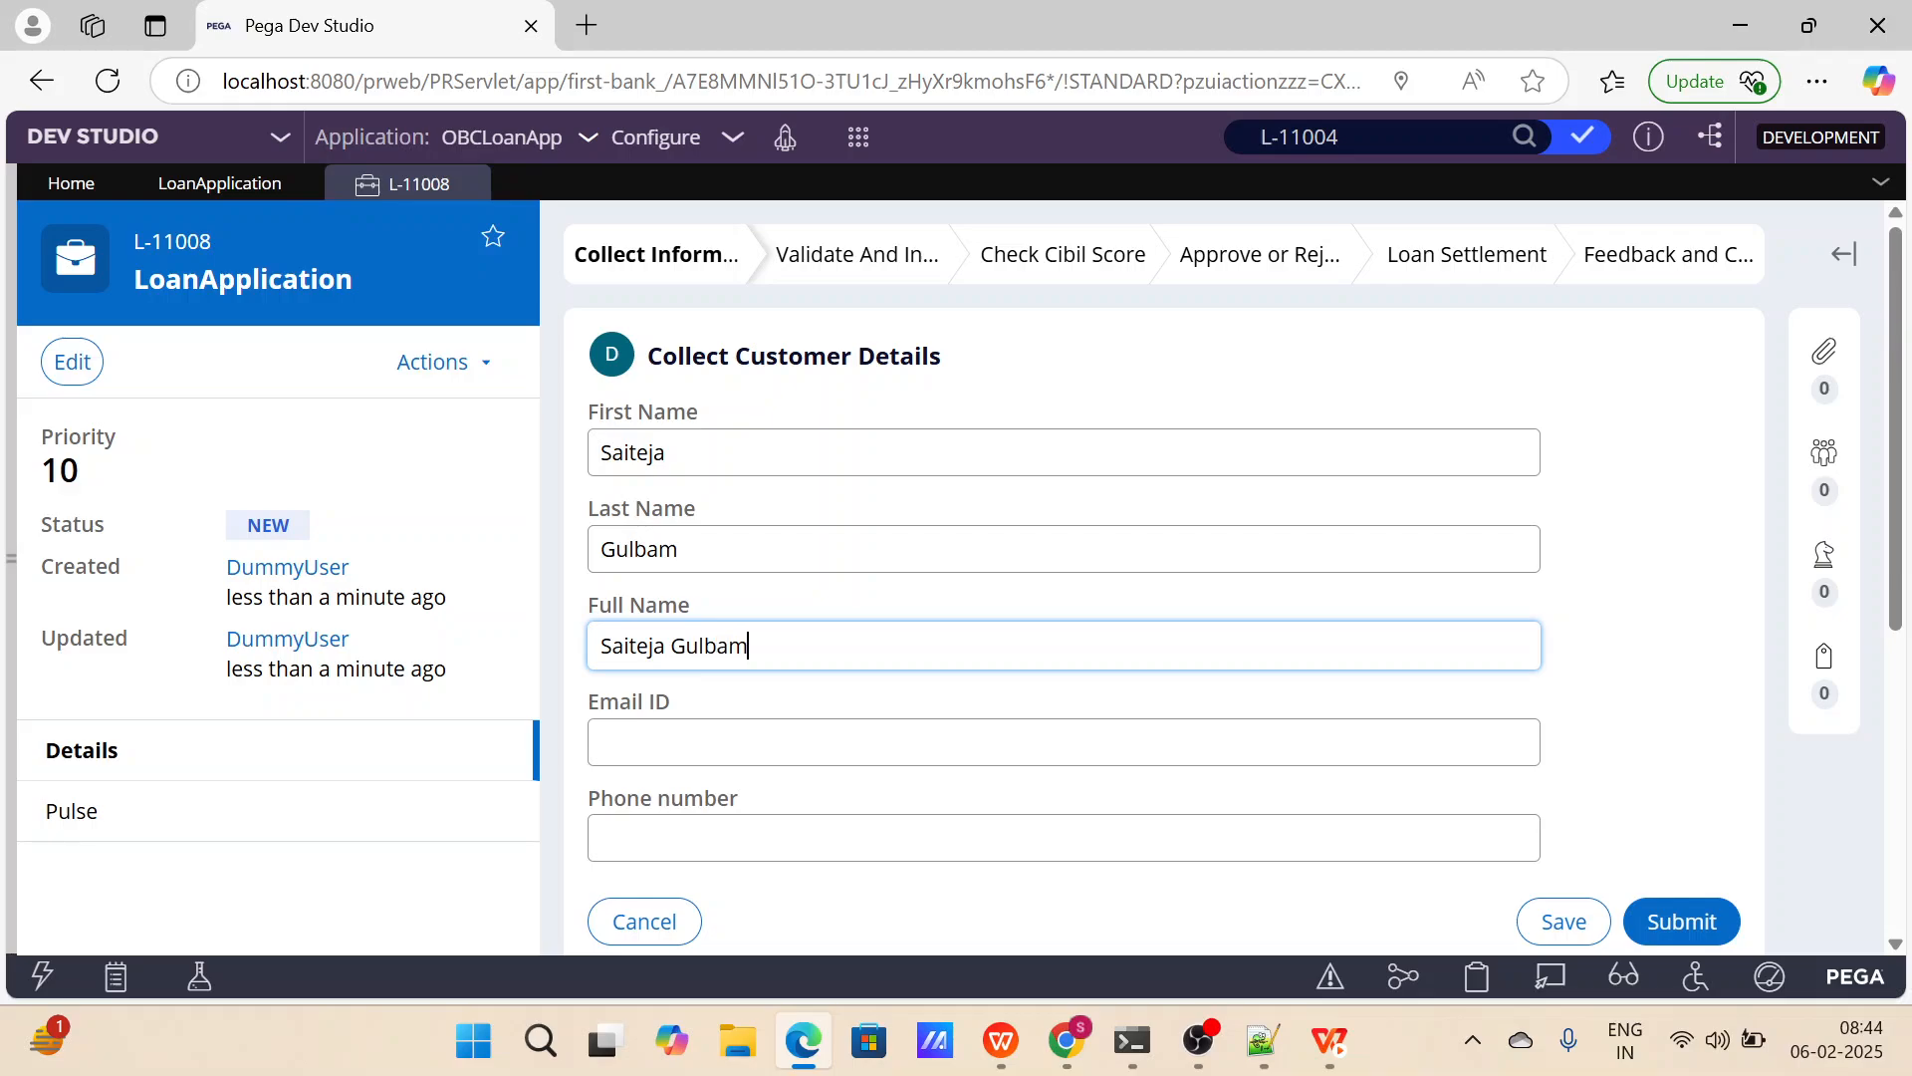
Try to submit the Collect Customer Details form with an incomplete e-mail address in the Email ID field.
scroll(1020, 559, down, 1)
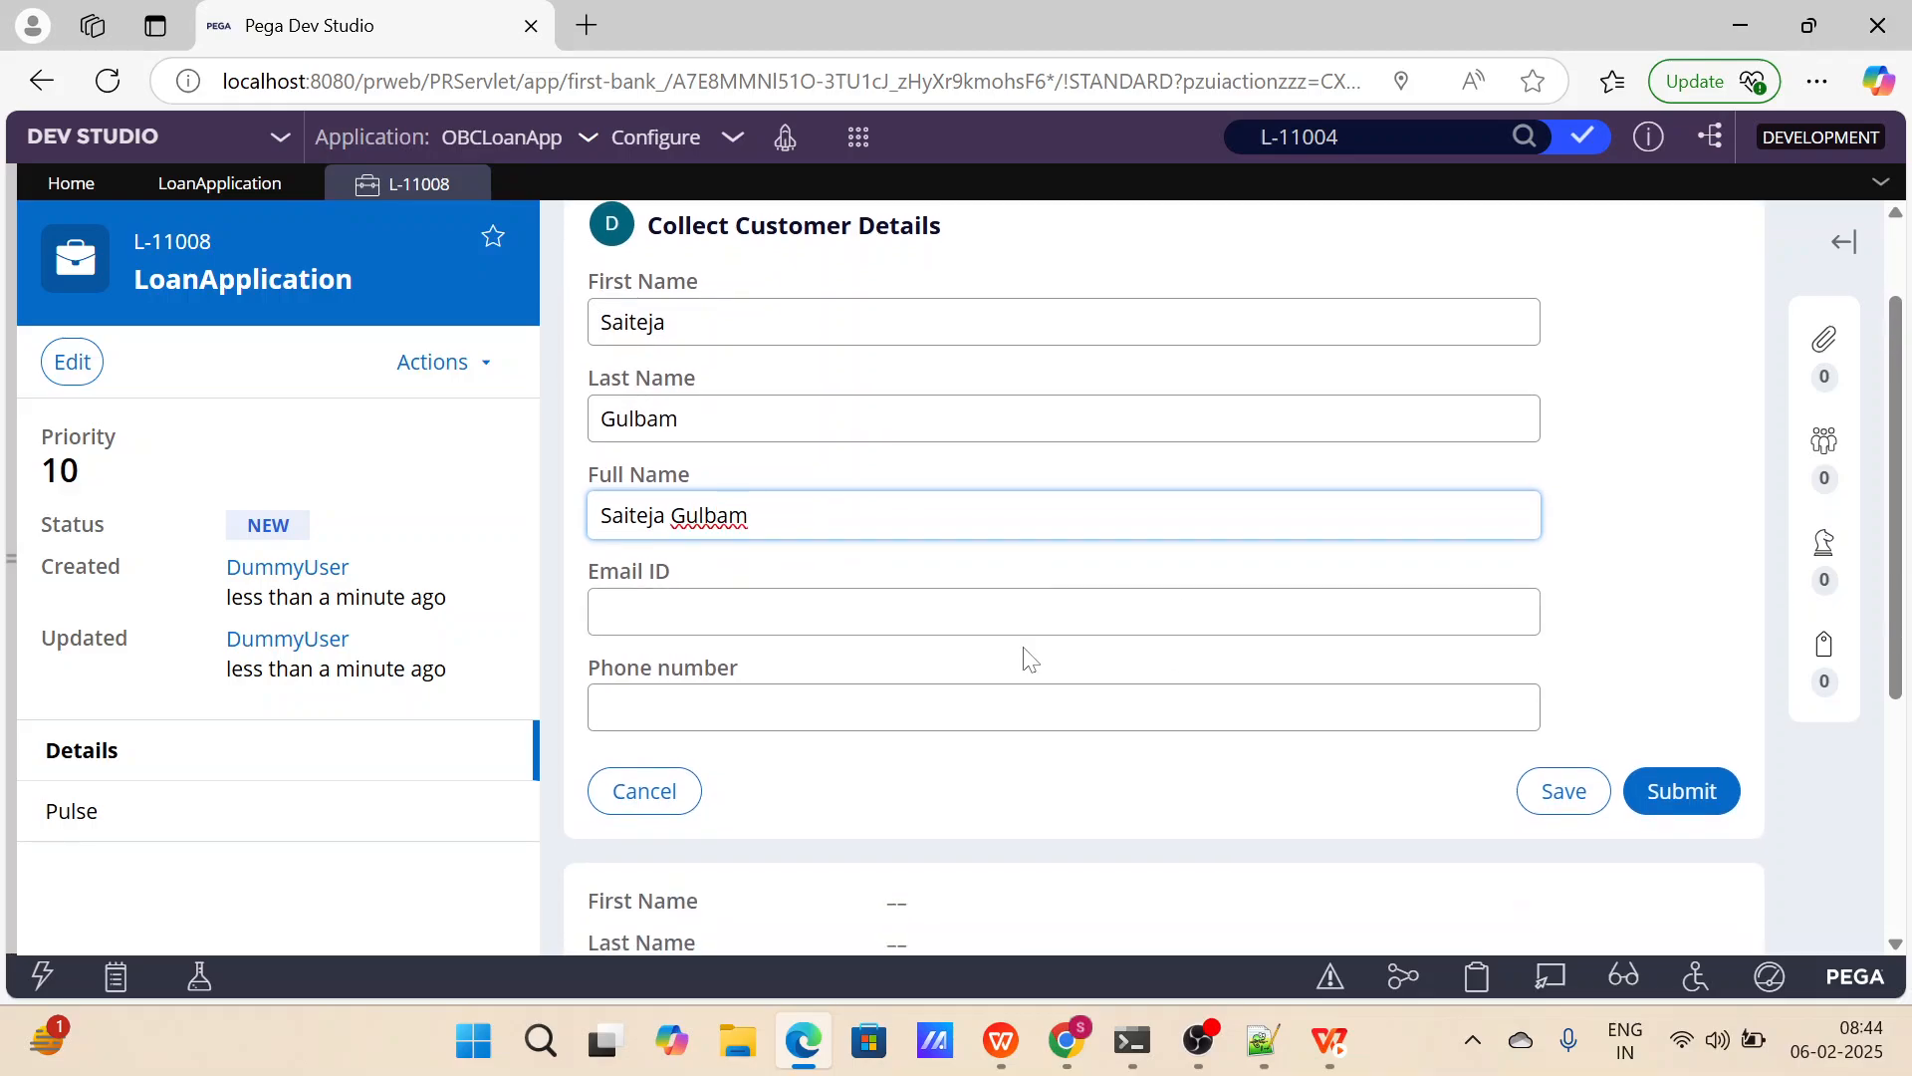
click(1026, 612)
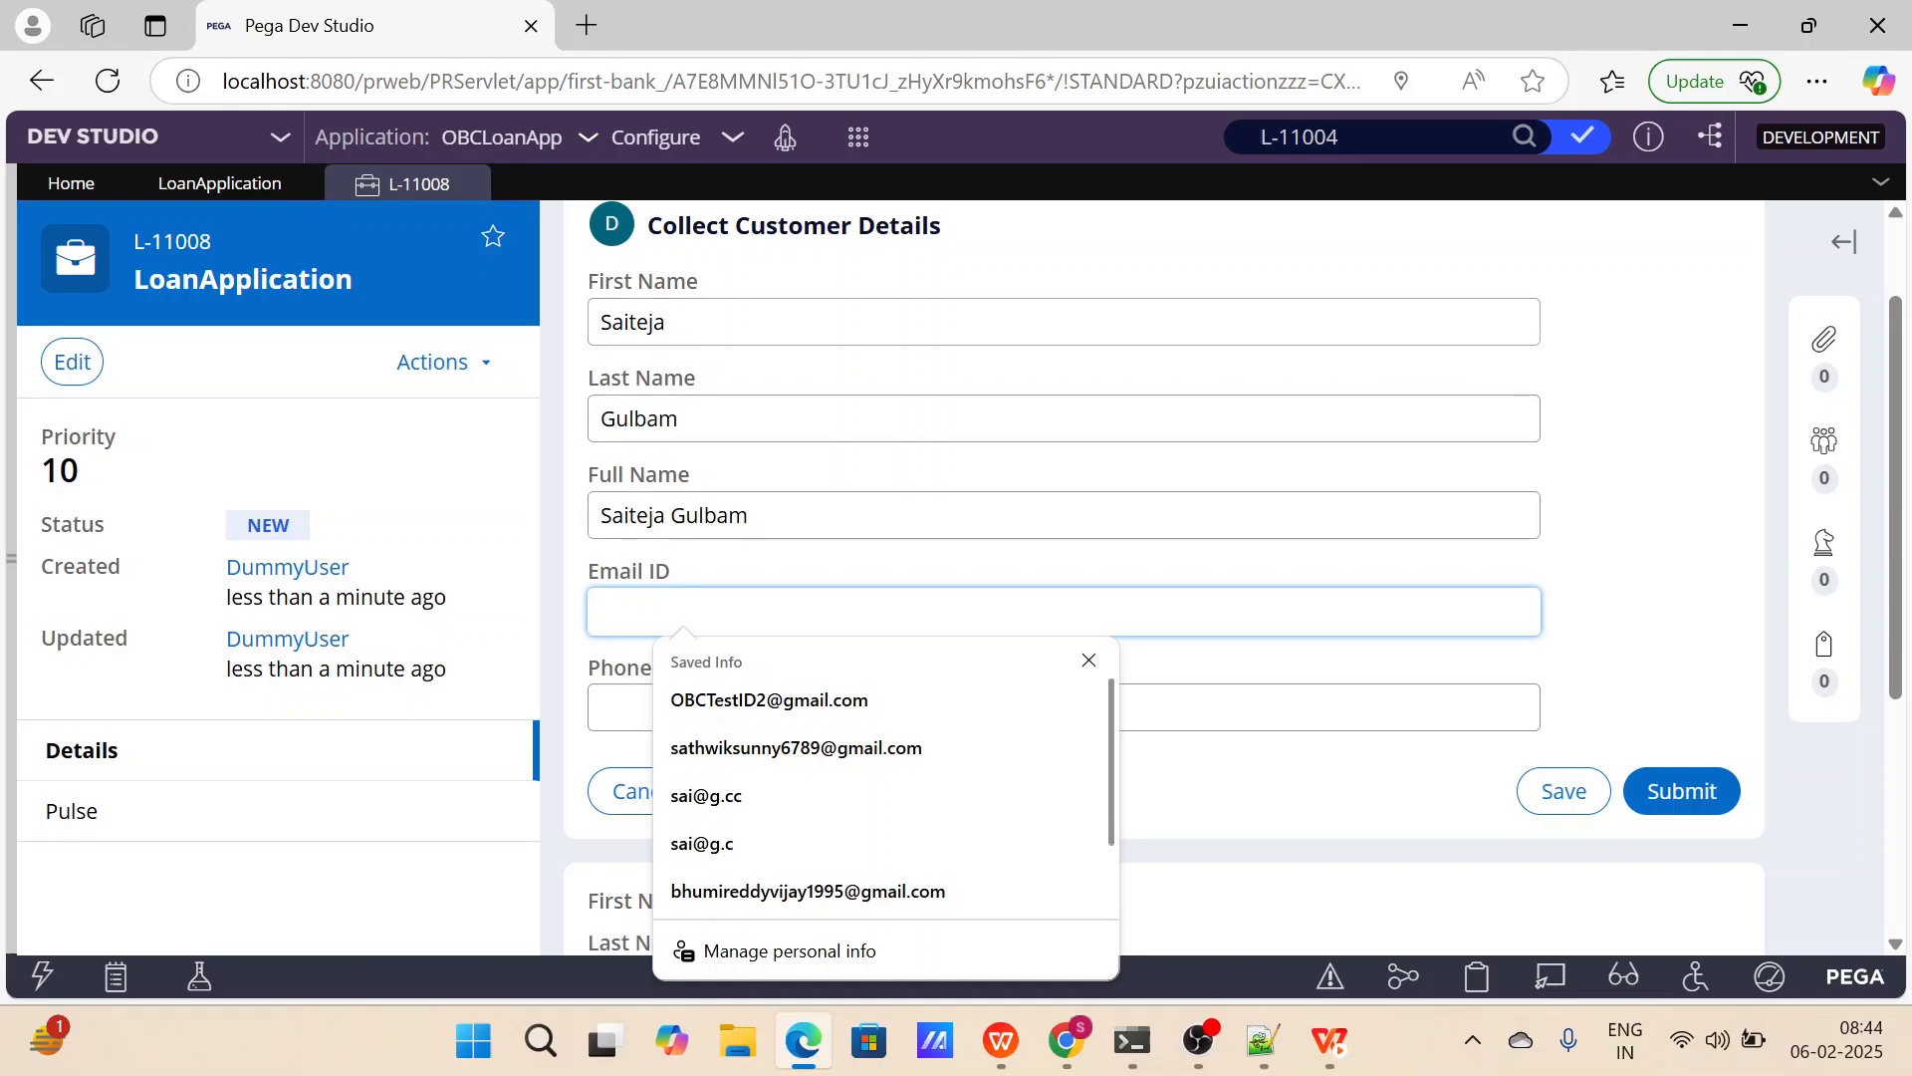
drag(753, 516, 598, 516)
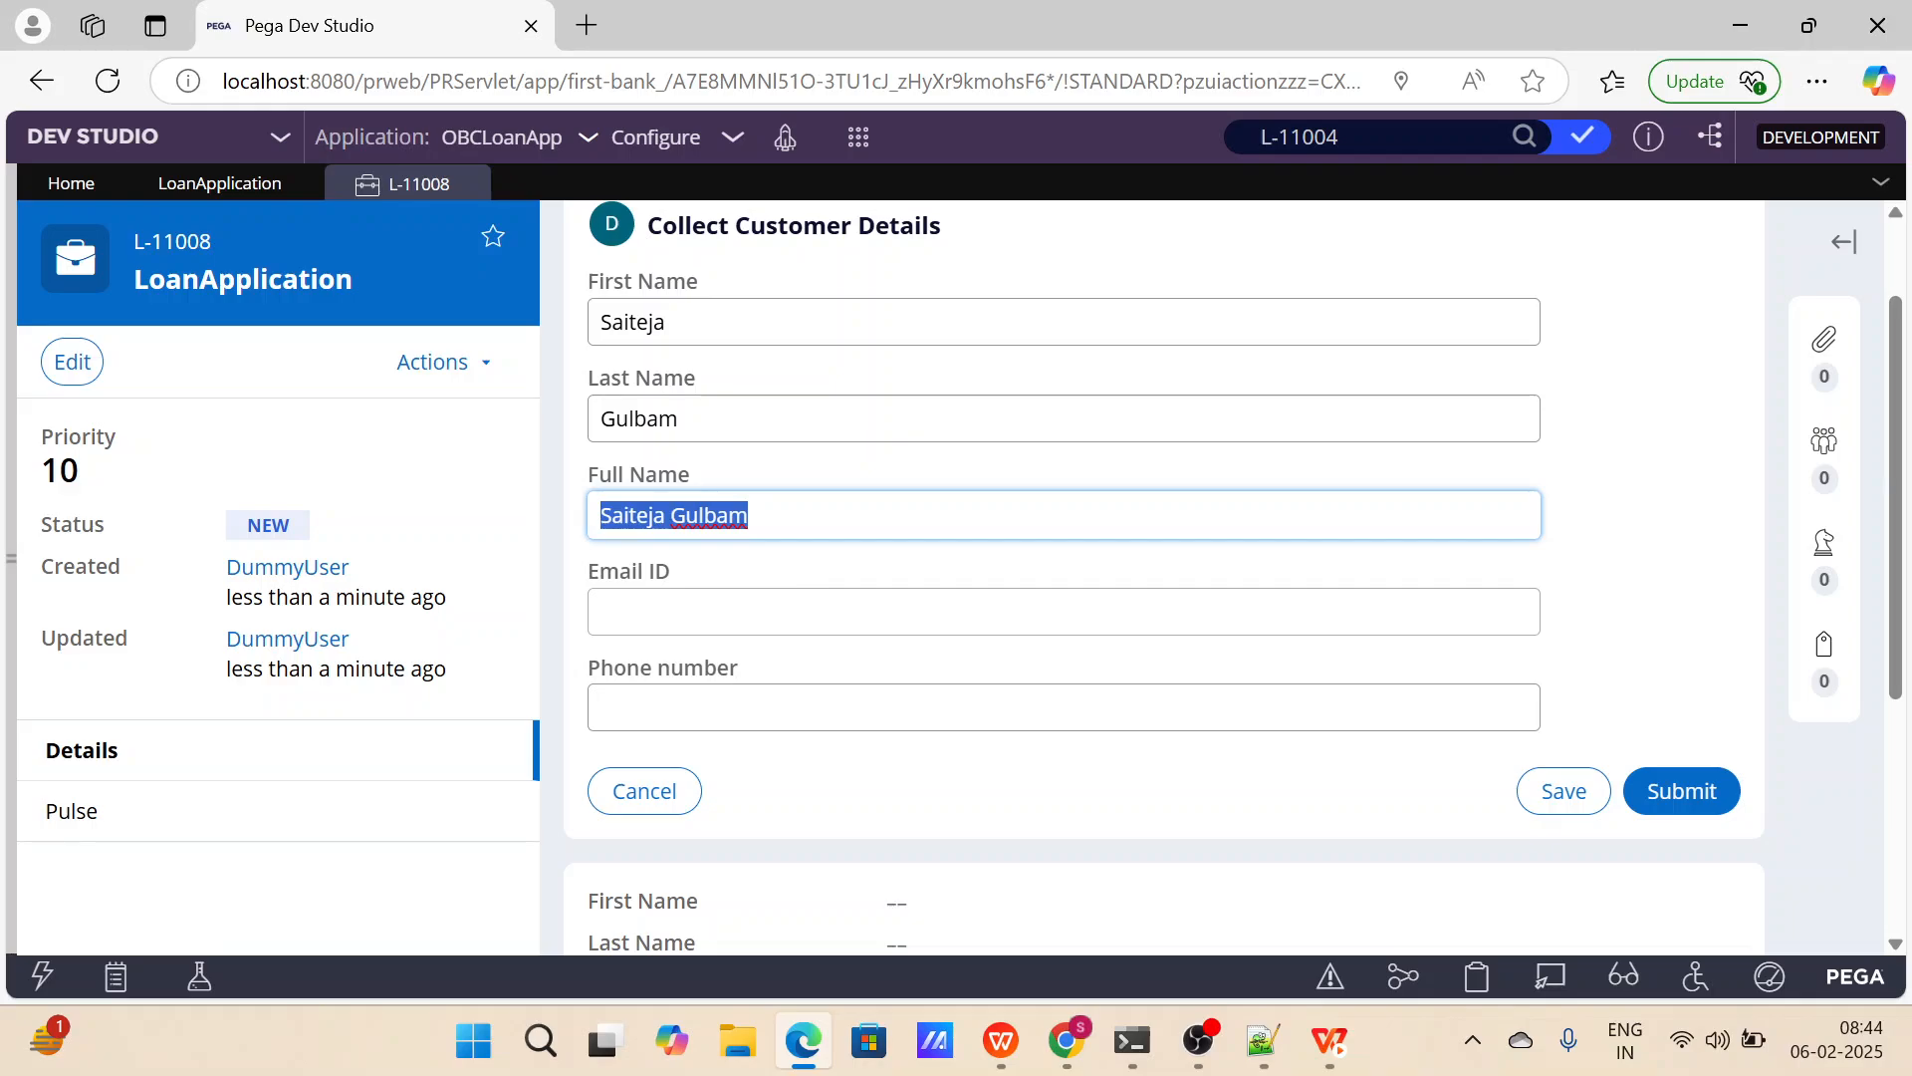
click(816, 598)
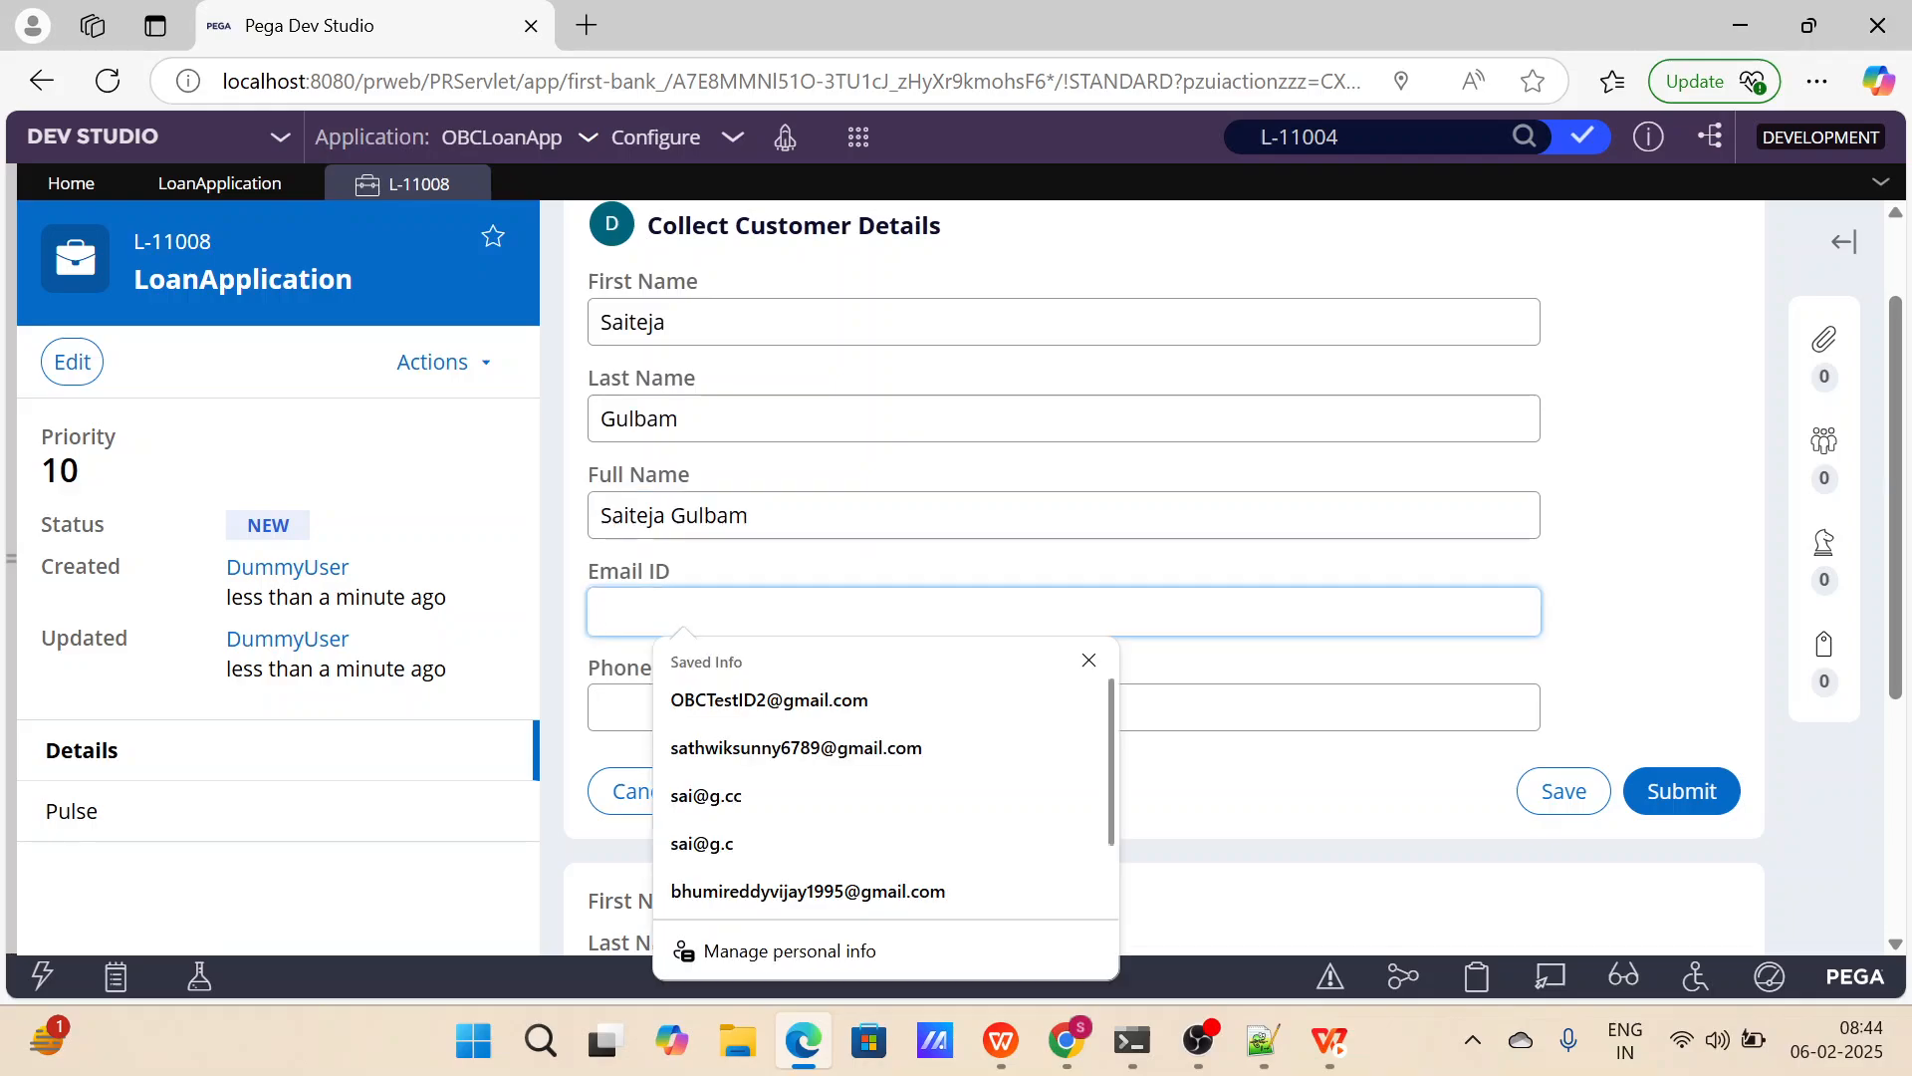
text(saij)
key(Tab)
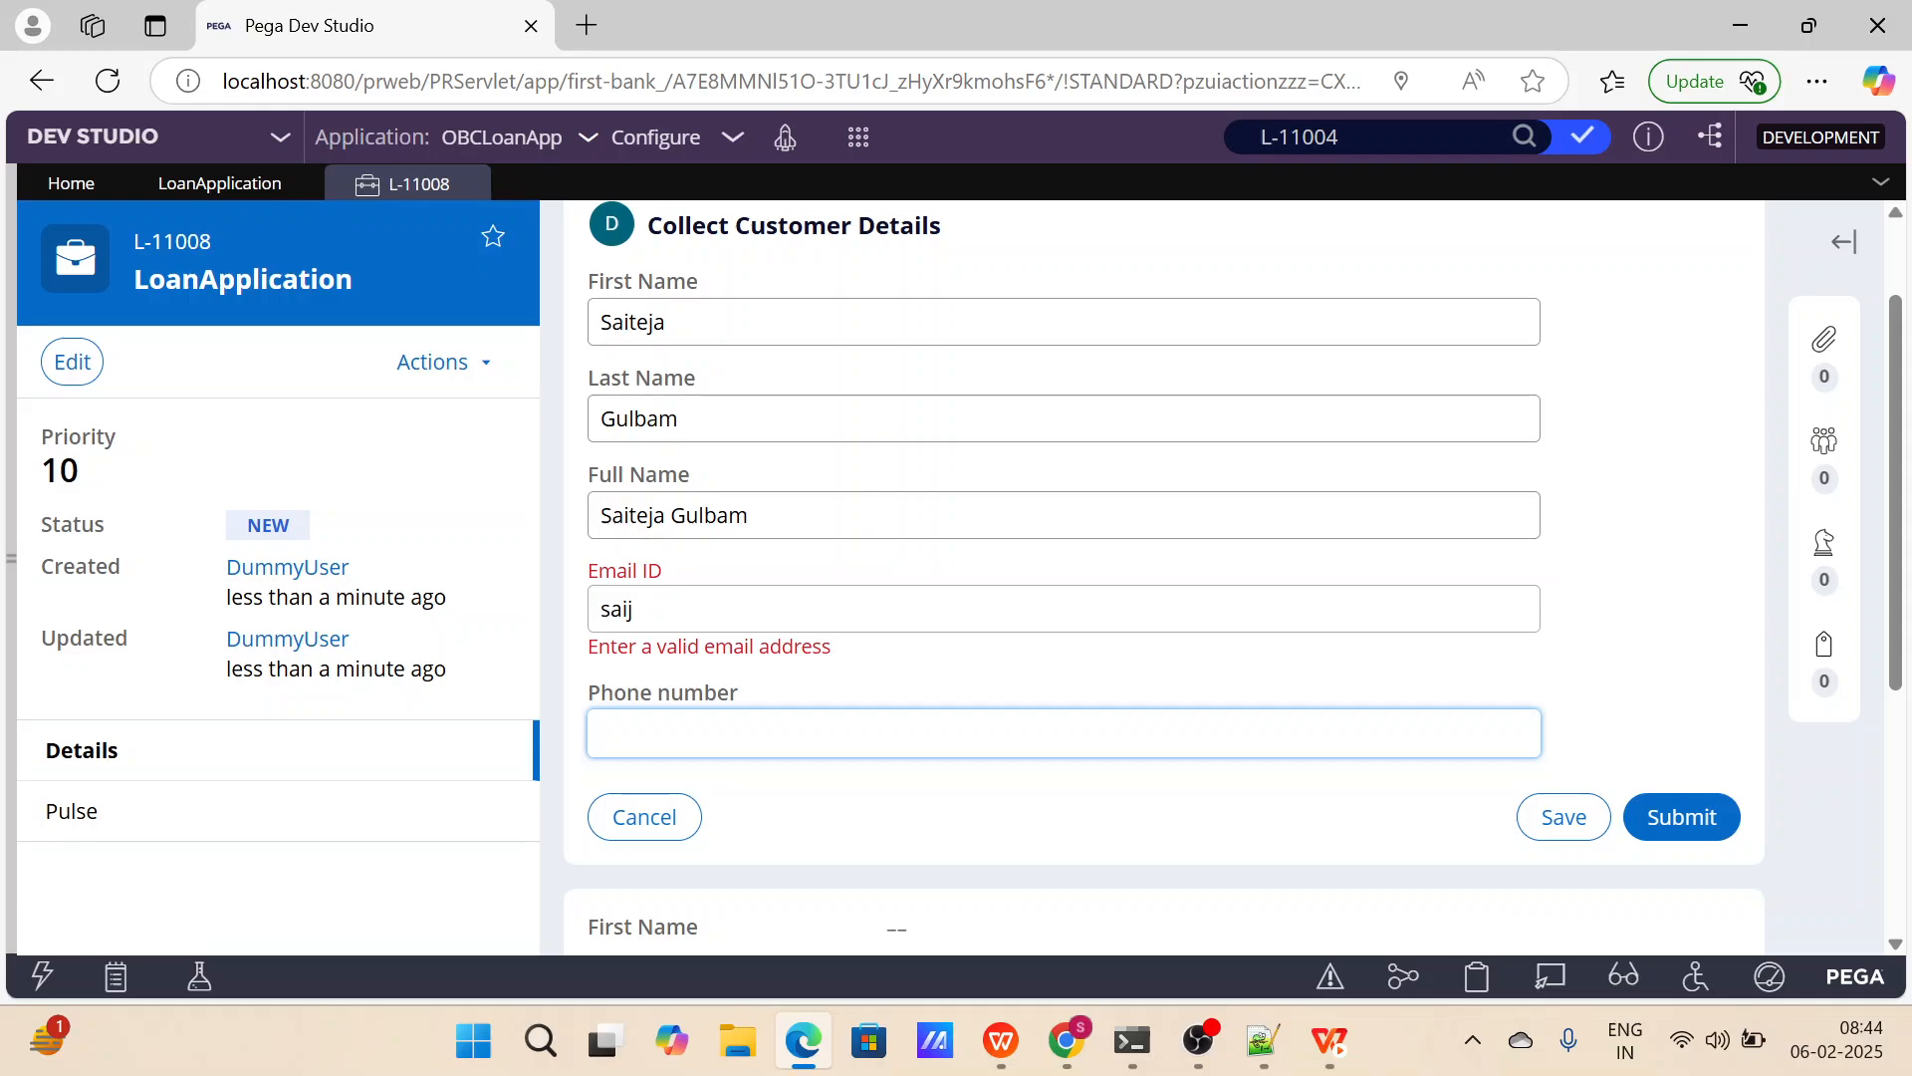
click(1673, 812)
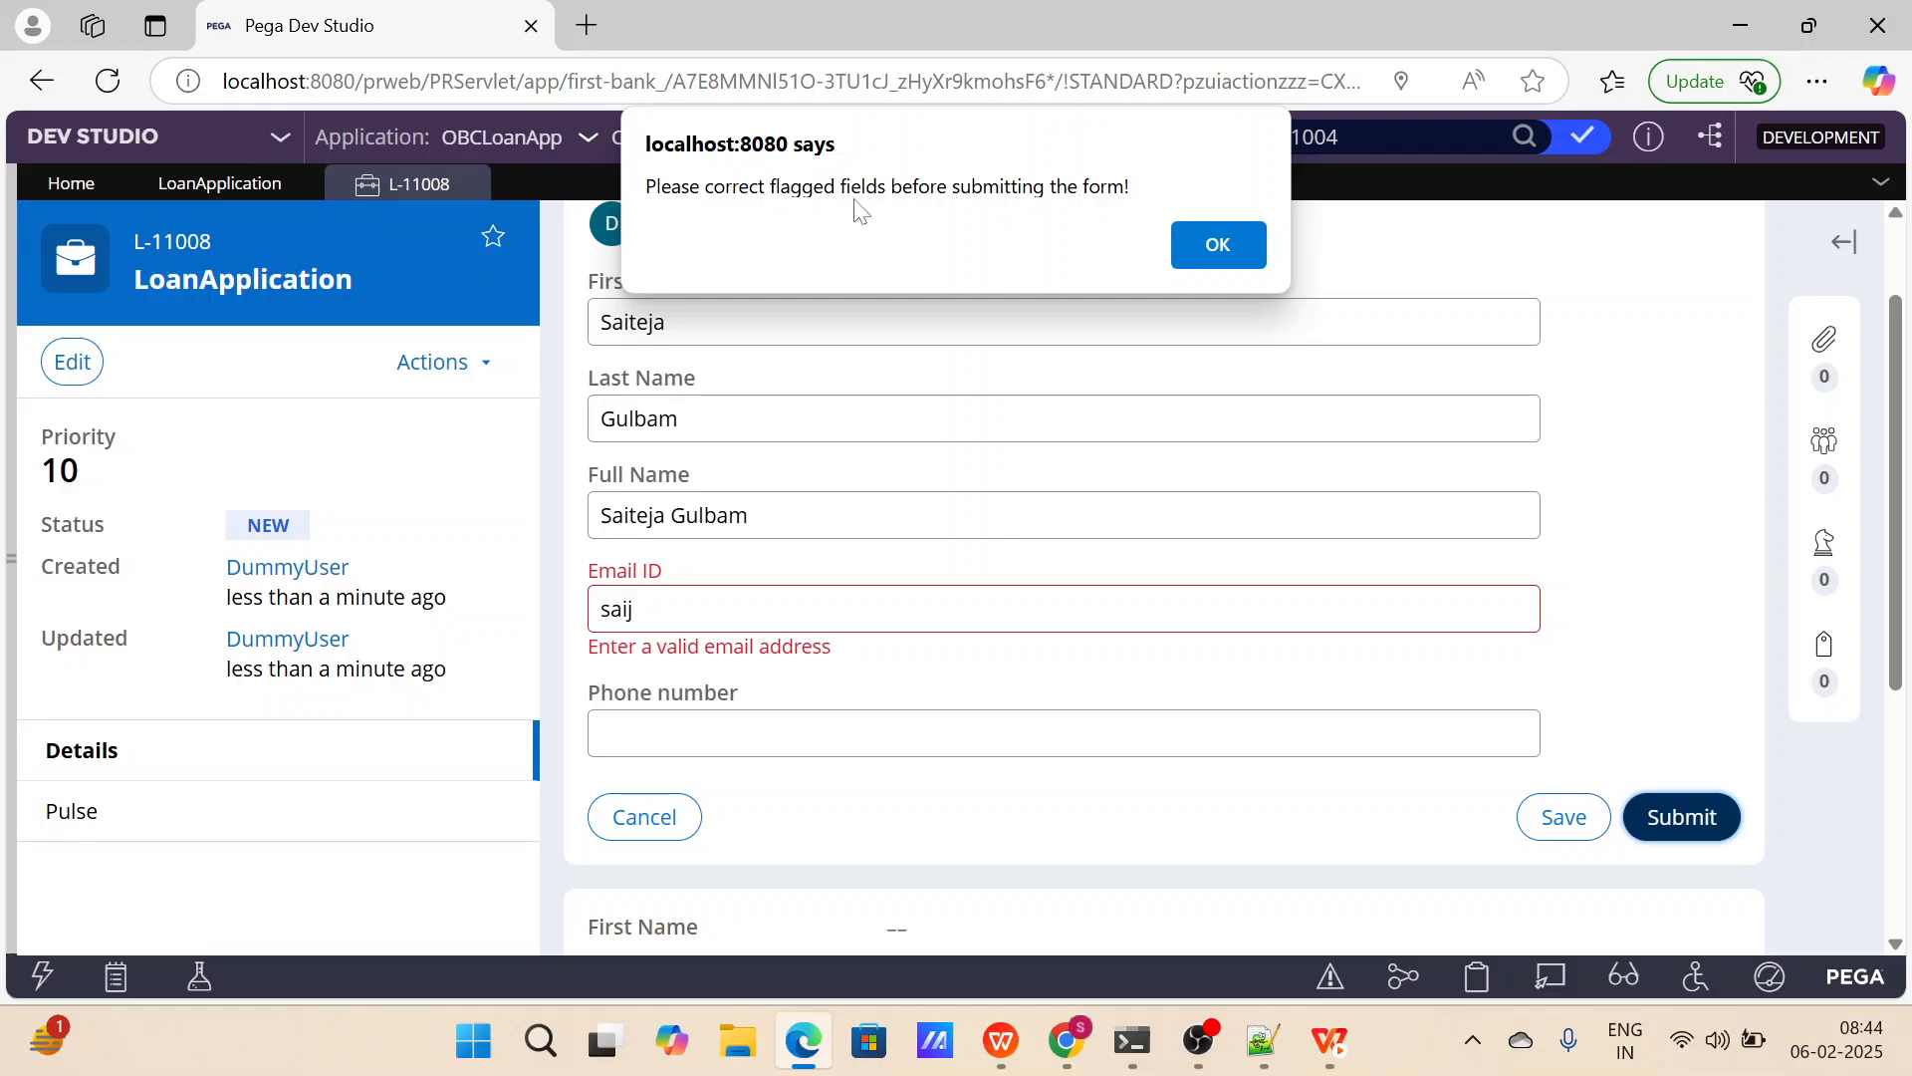
click(1210, 246)
Replace the incomplete Email ID entry in the Collect Customer Details form with a valid e-mail address for the customer.
click(635, 609)
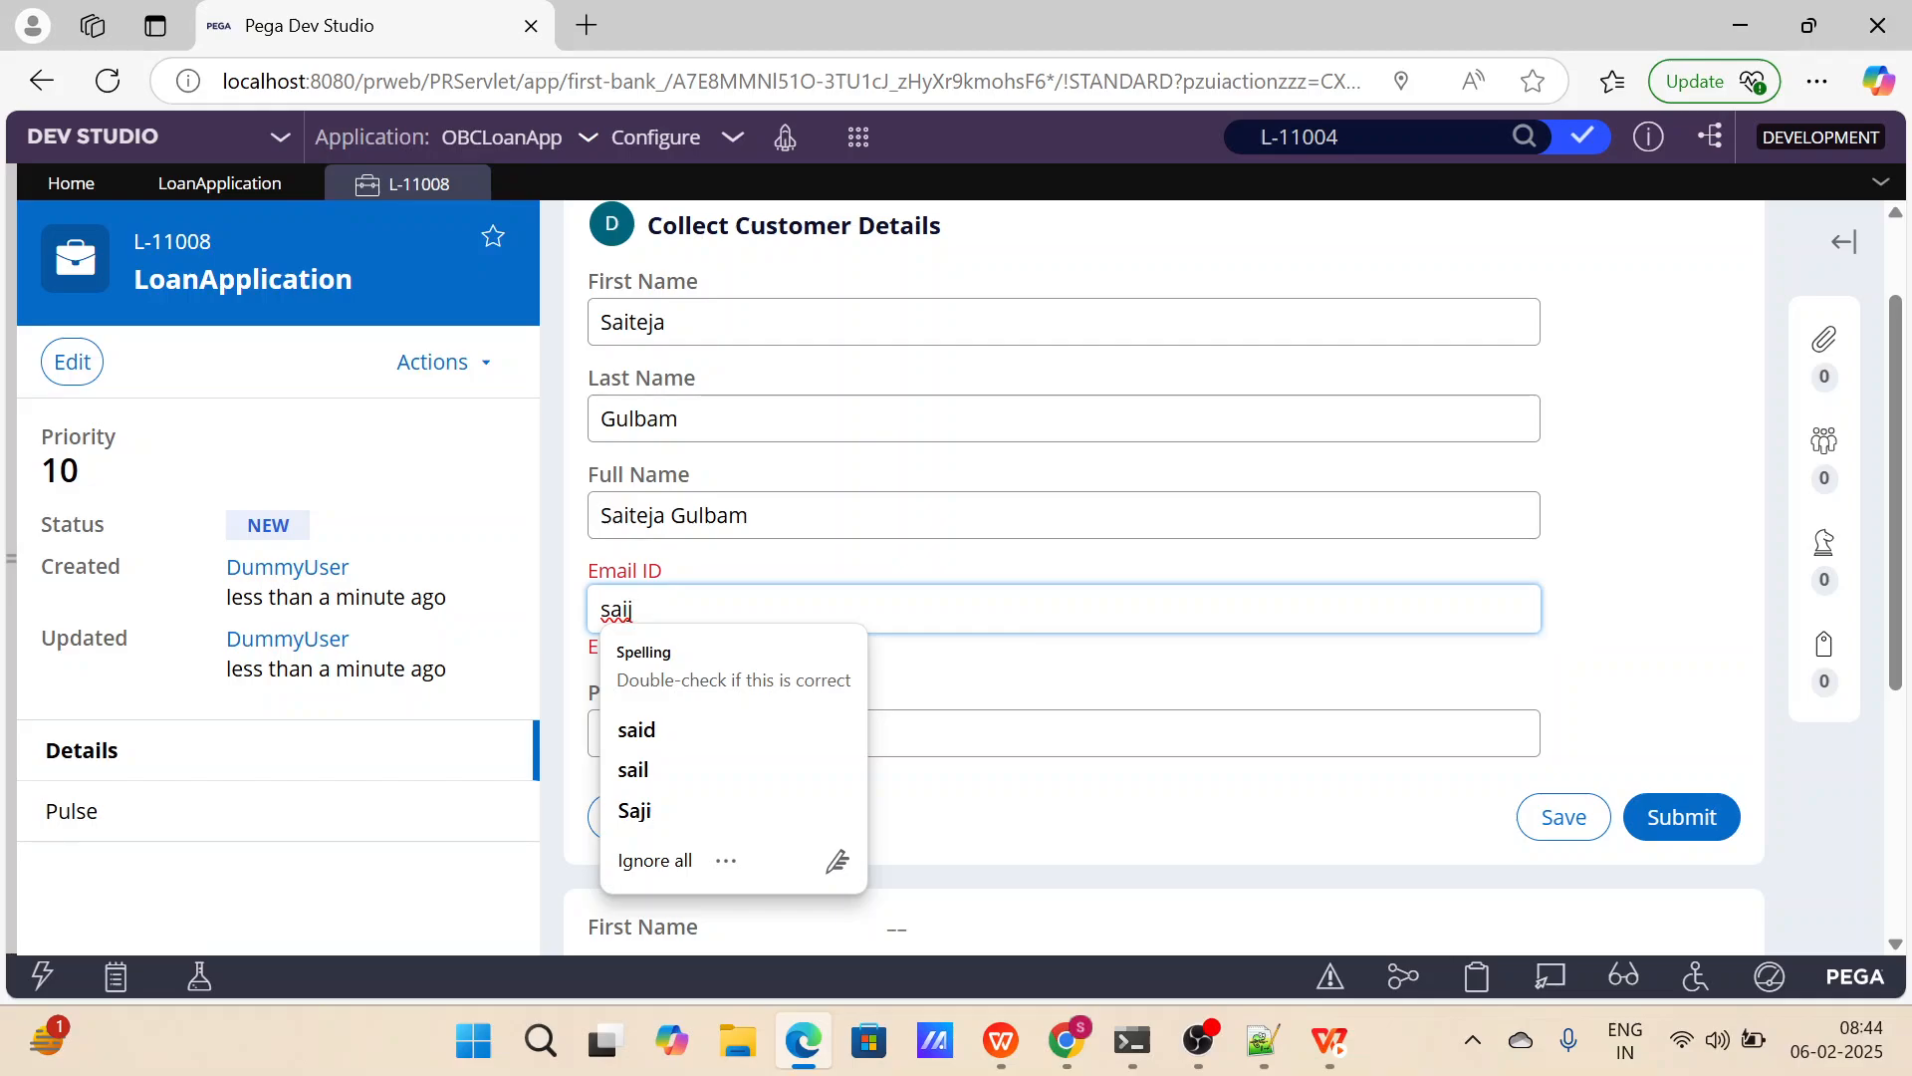
text(@)
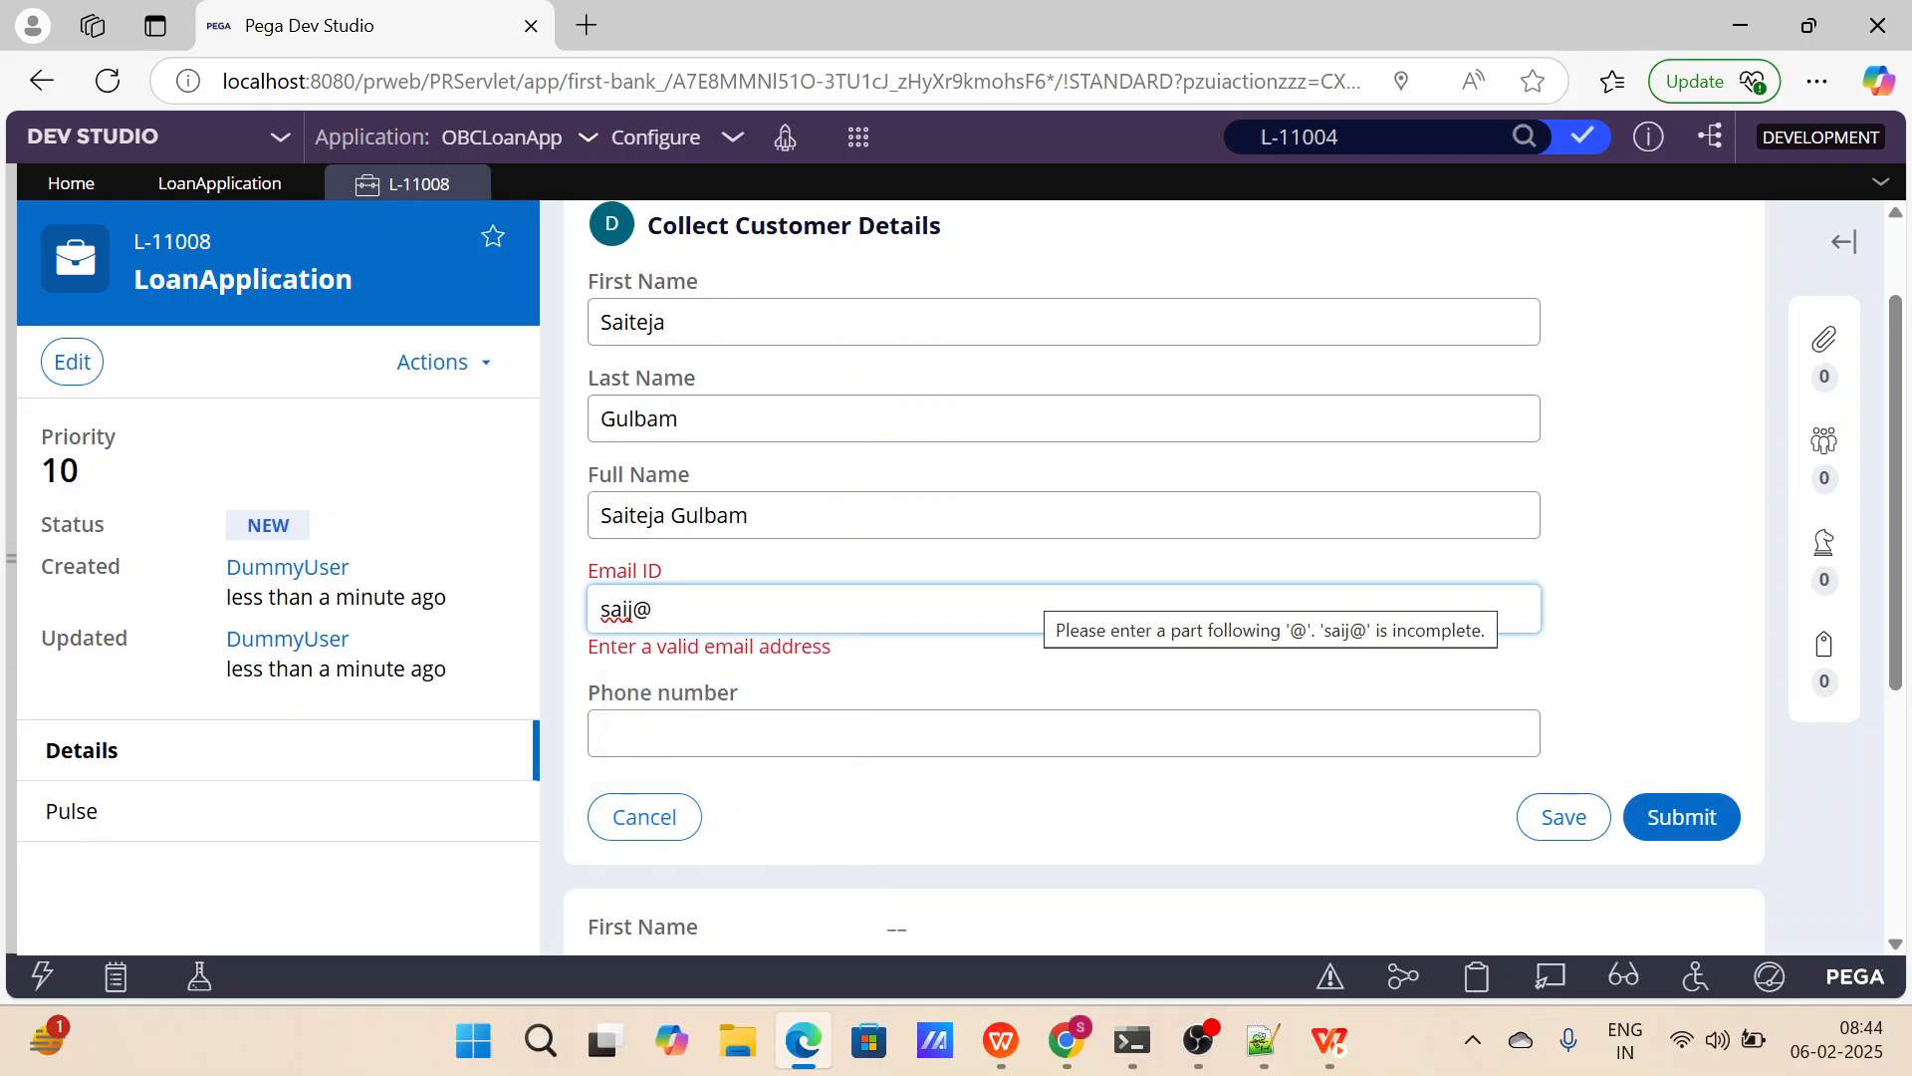
text(g.)
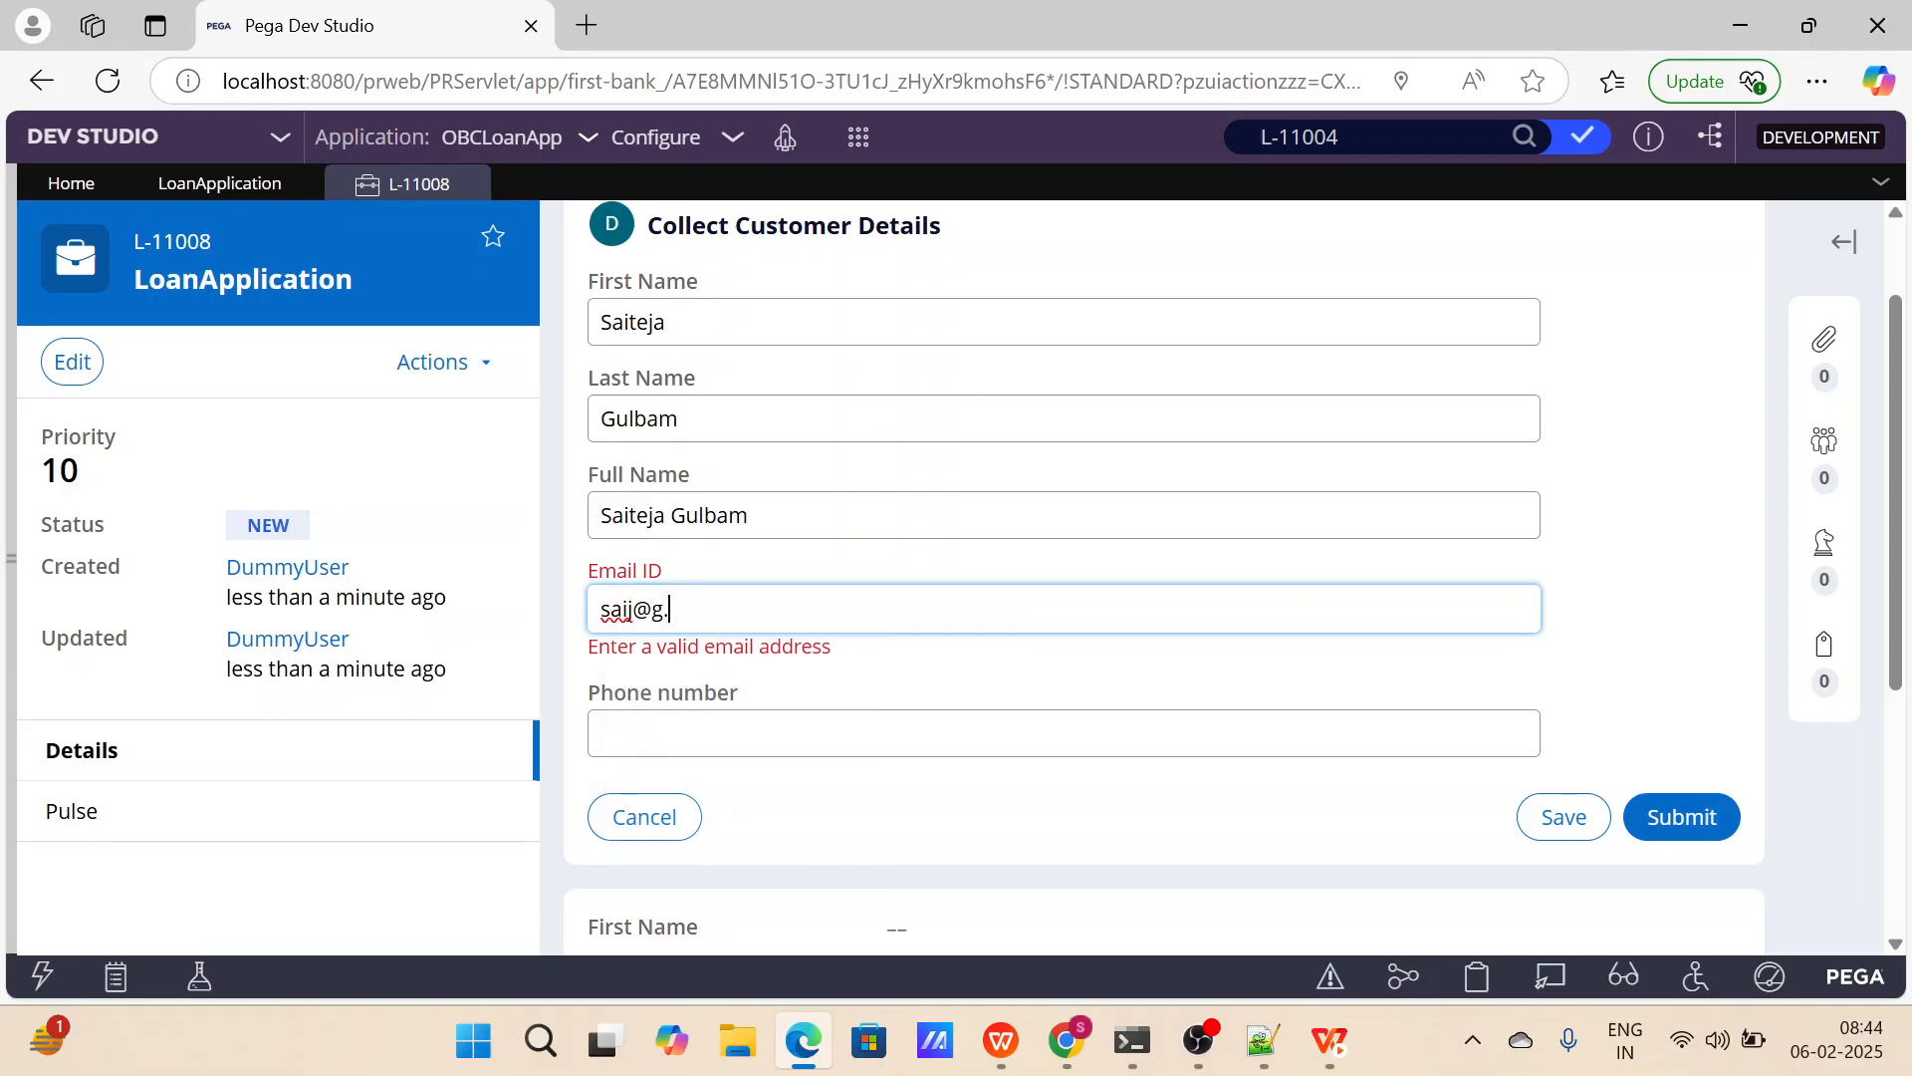
text(c)
key(ctrl+a)
text(sai)
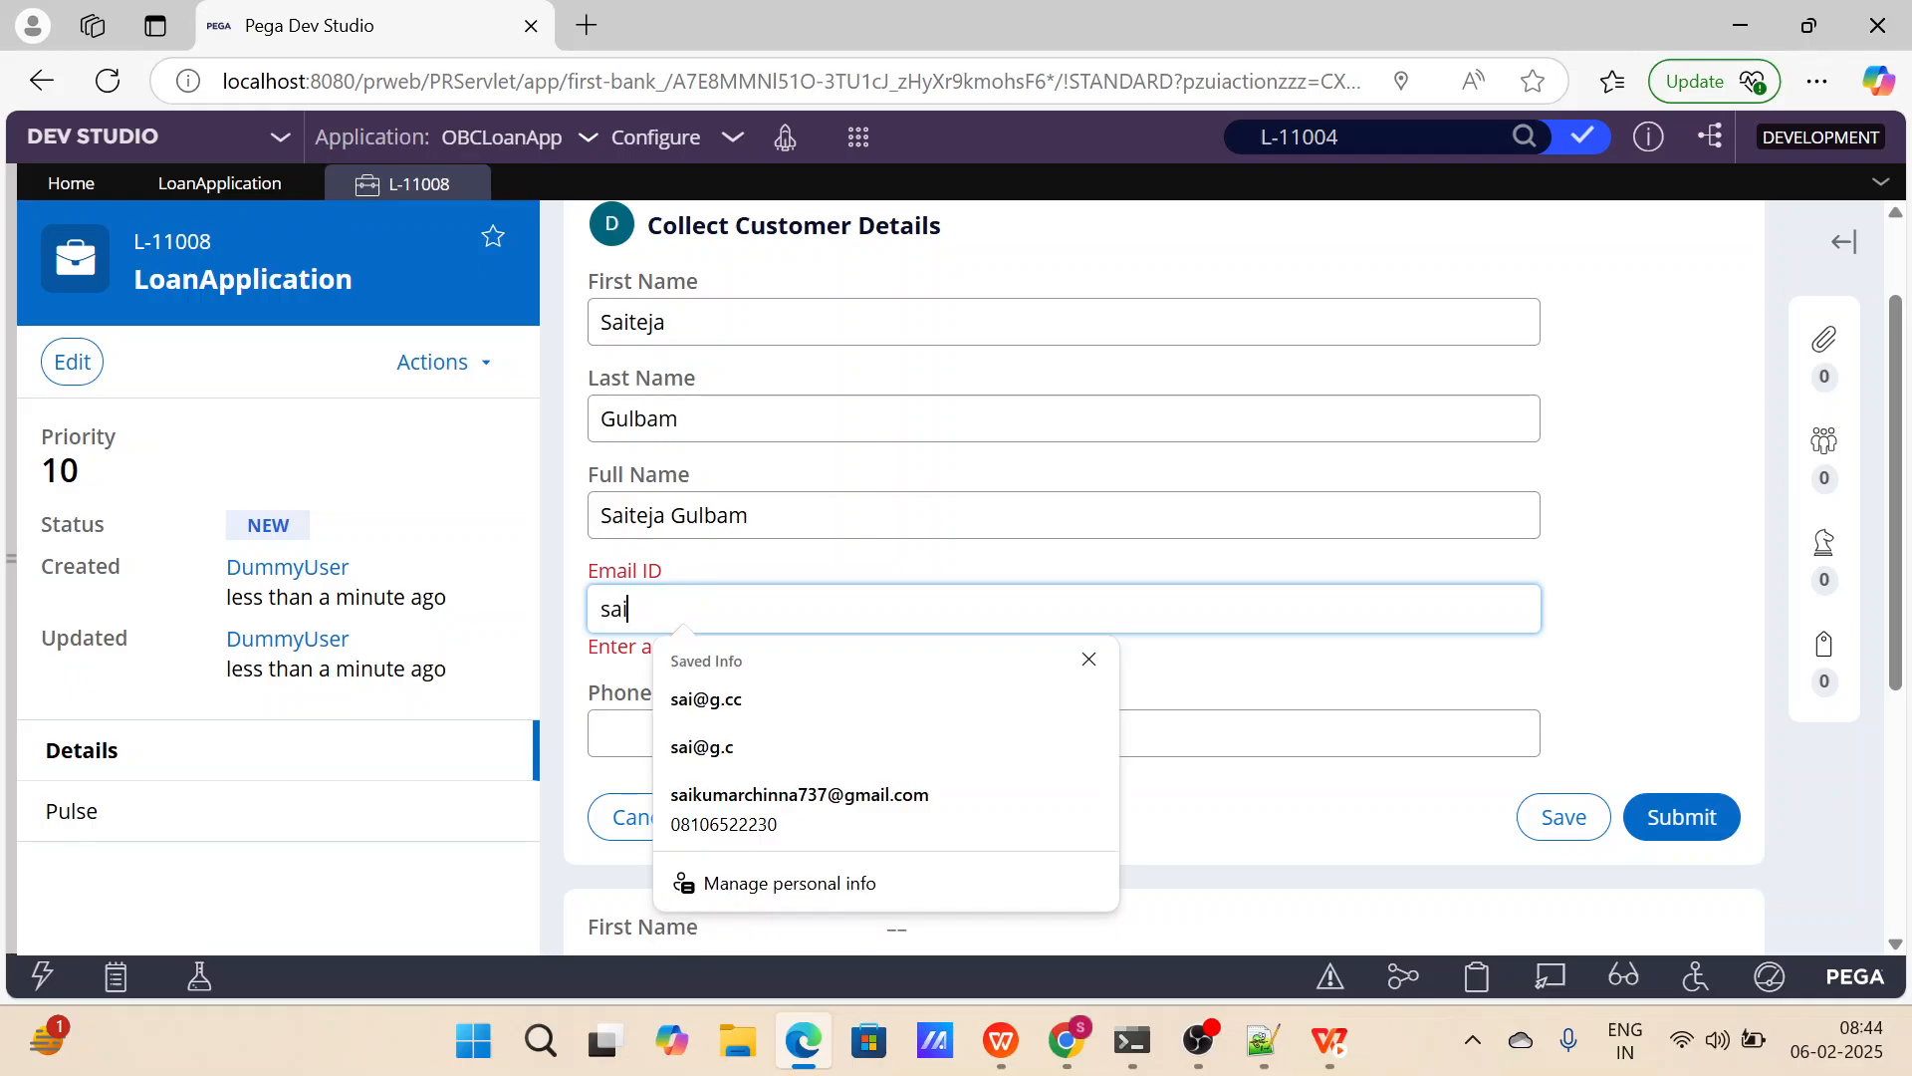
text(@g.c)
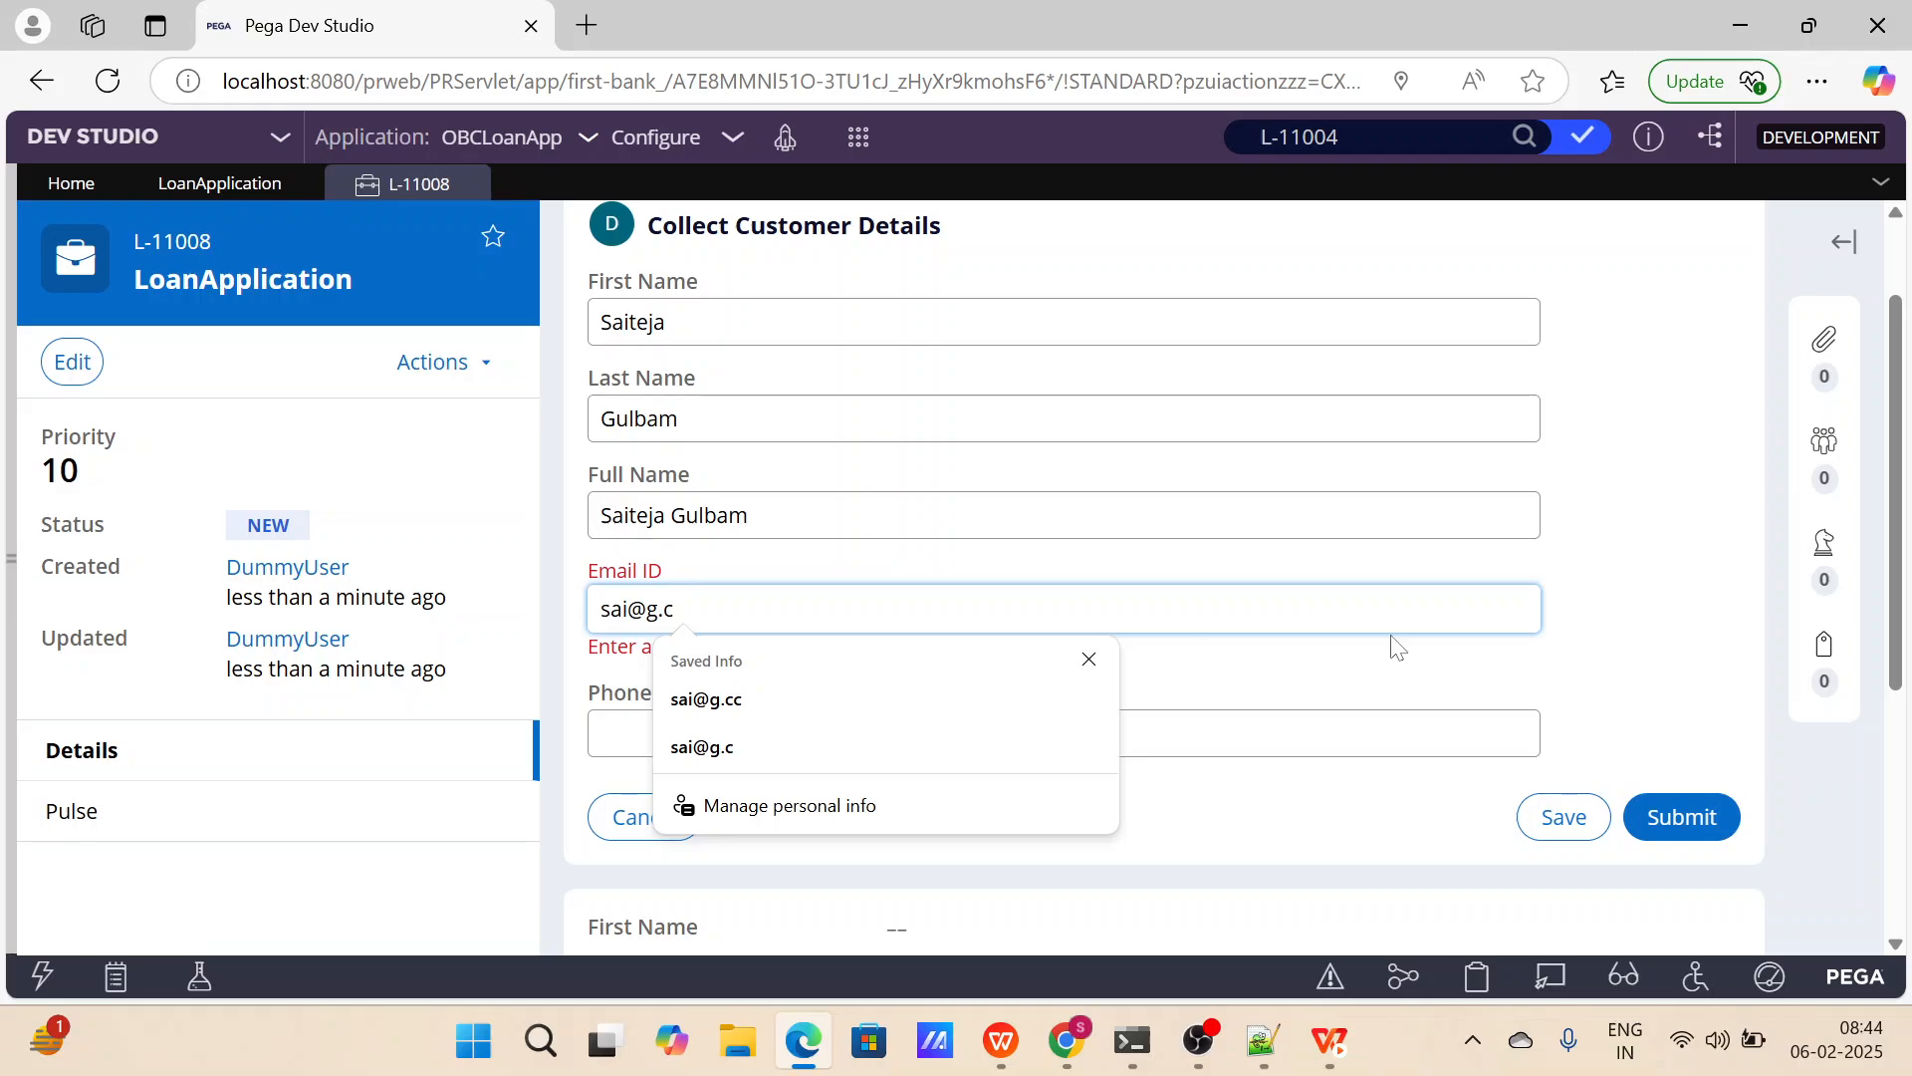
click(1594, 600)
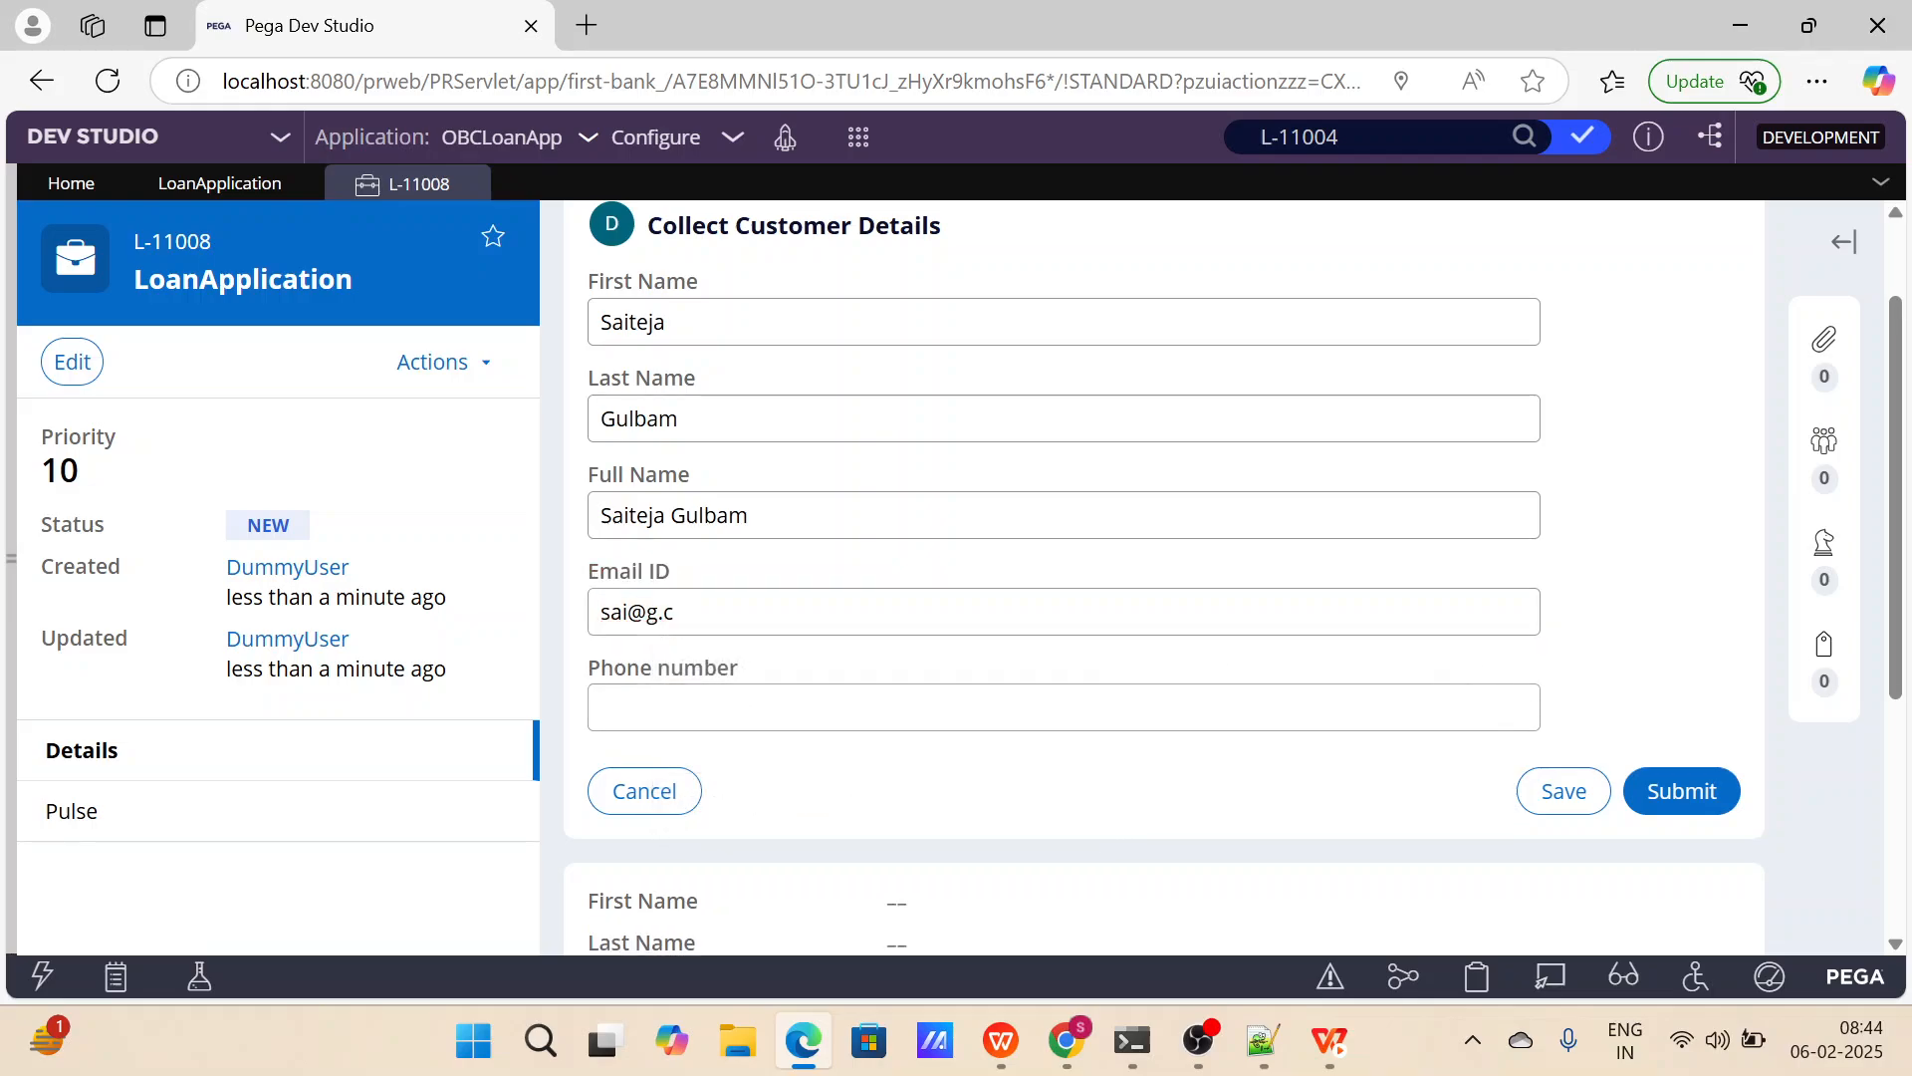
Try to enter a value containing letters in the Phone number field of the Collect Customer Details form.
click(1064, 707)
text(6dtyfugih)
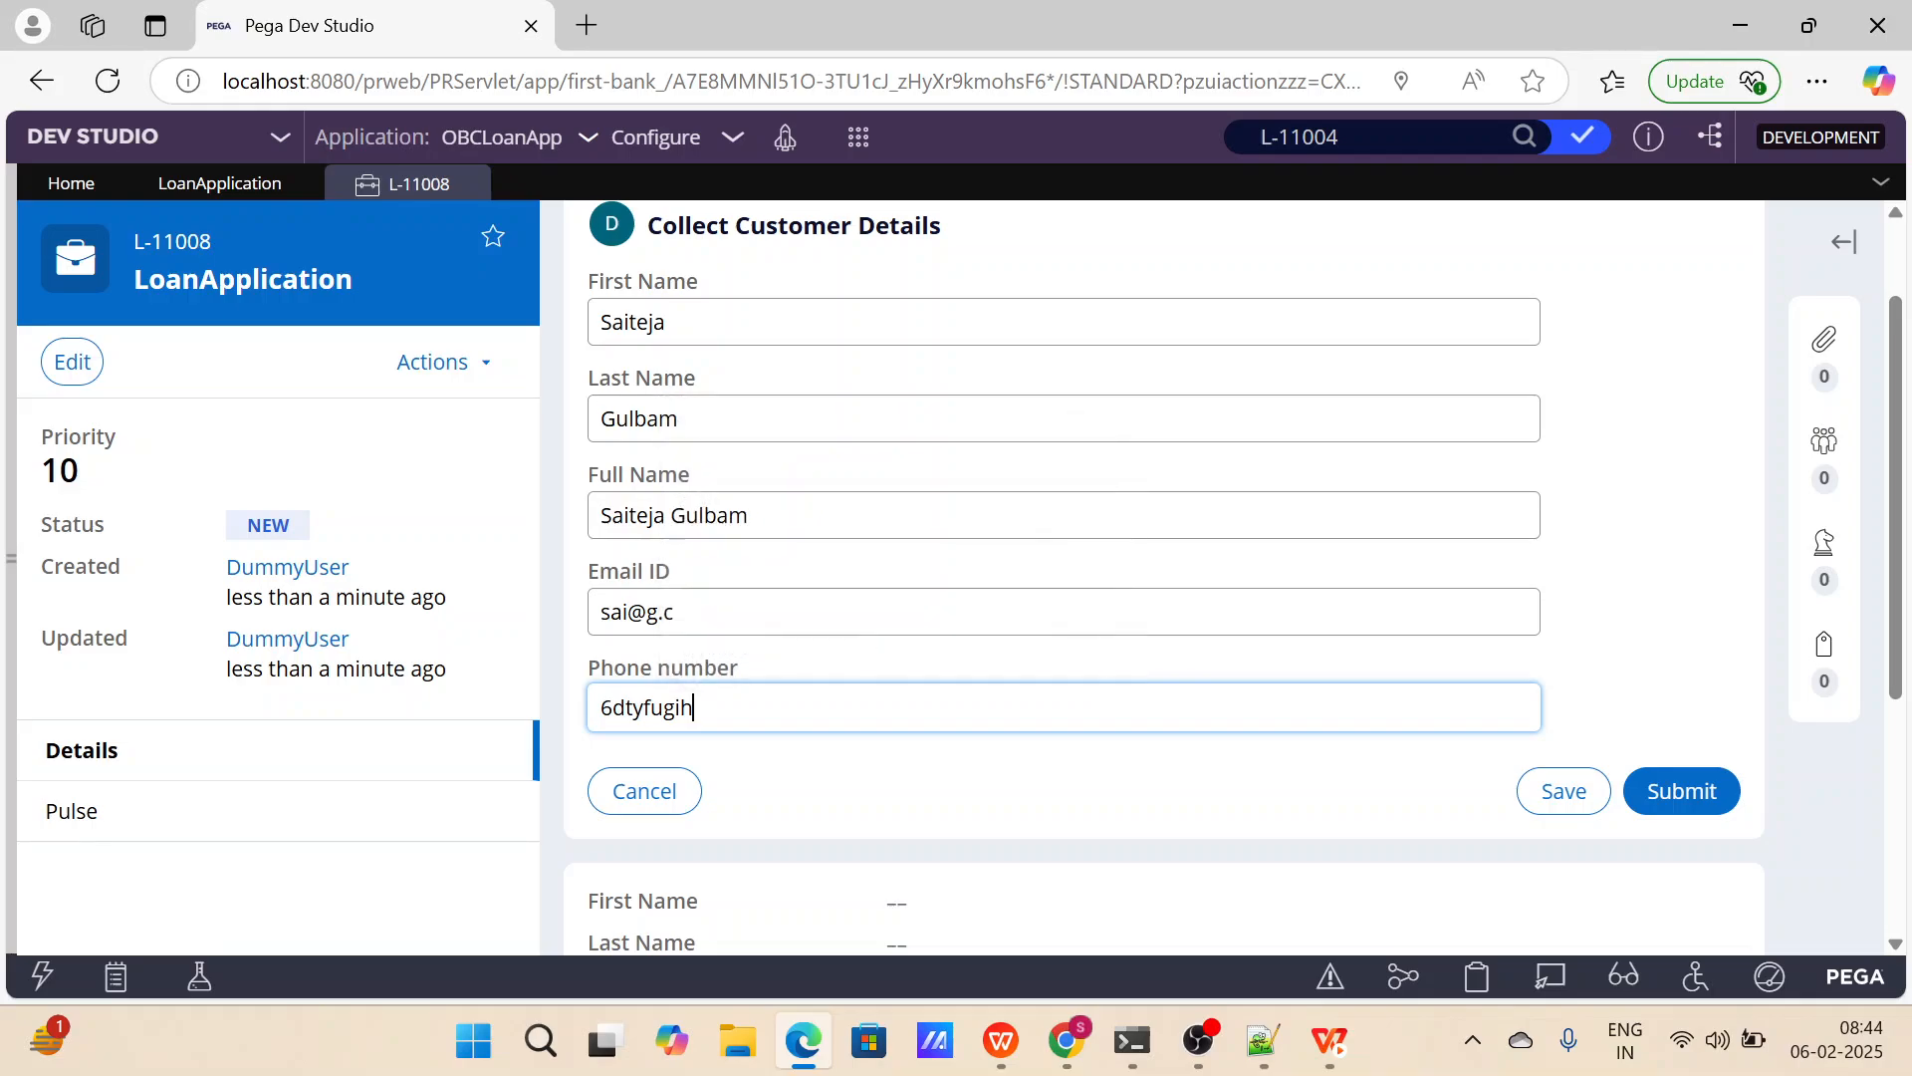
key(Tab)
Replace the Phone number entry with a digits-only phone number and submit the Collect Customer Details form.
click(695, 707)
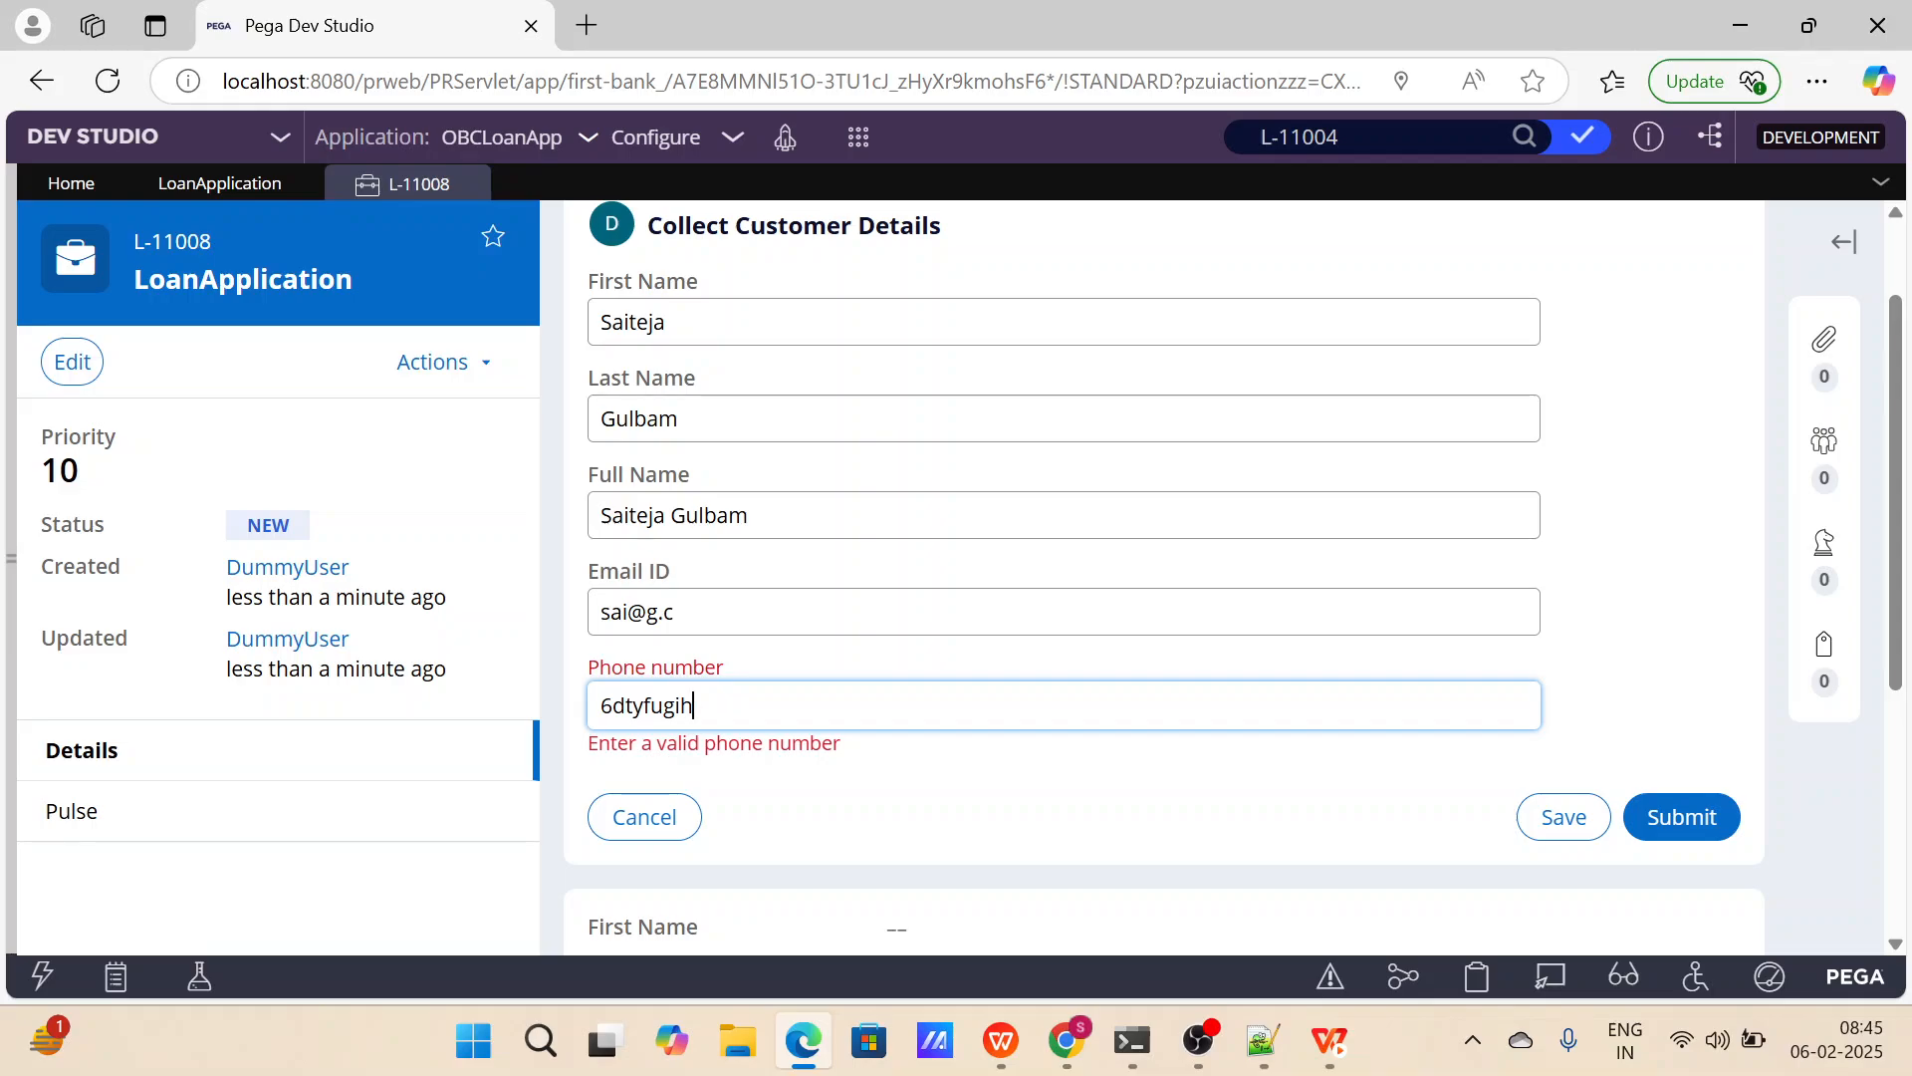
key(BackSpace)
key(BackSpace)
key(BackSpace)
key(BackSpace)
key(BackSpace)
key(BackSpace)
key(BackSpace)
key(BackSpace)
key(BackSpace)
text(456789)
click(1320, 852)
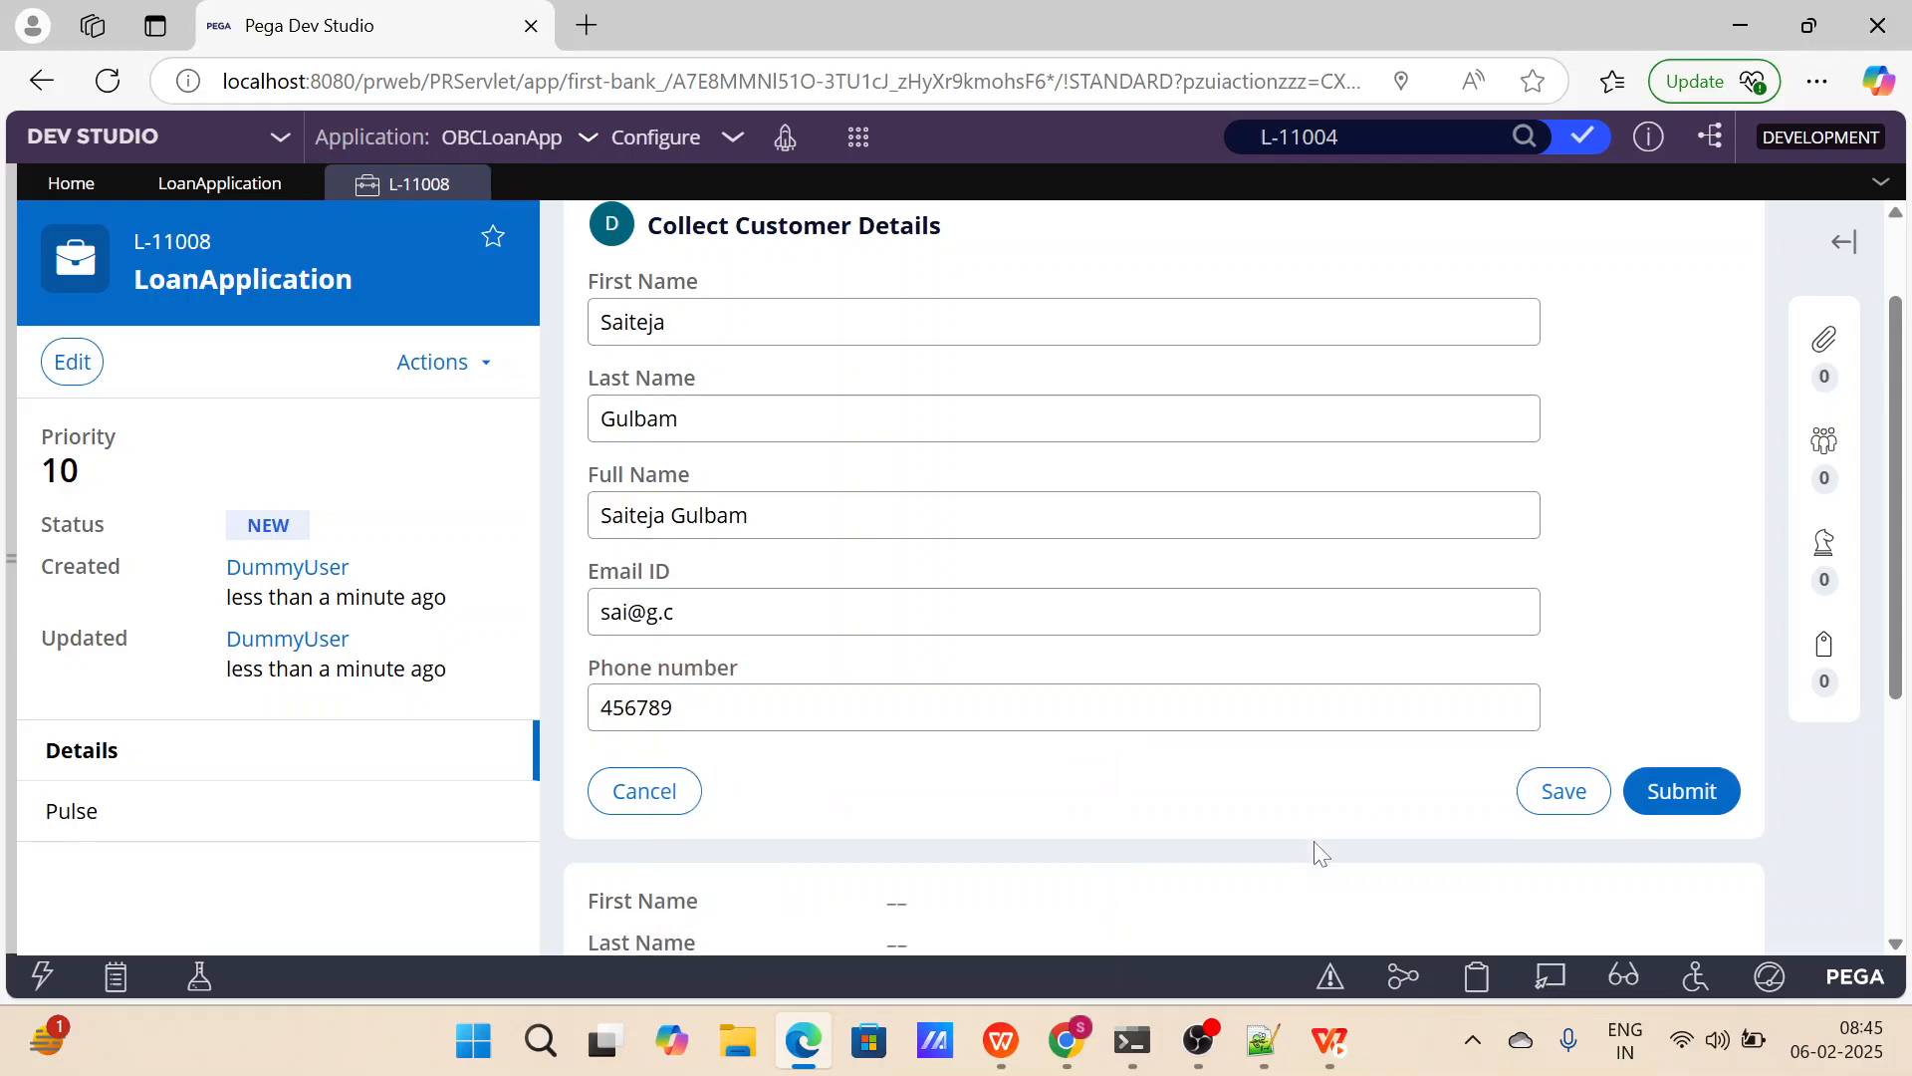
scroll(1320, 854, down, 1)
scroll(1320, 853, up, 2)
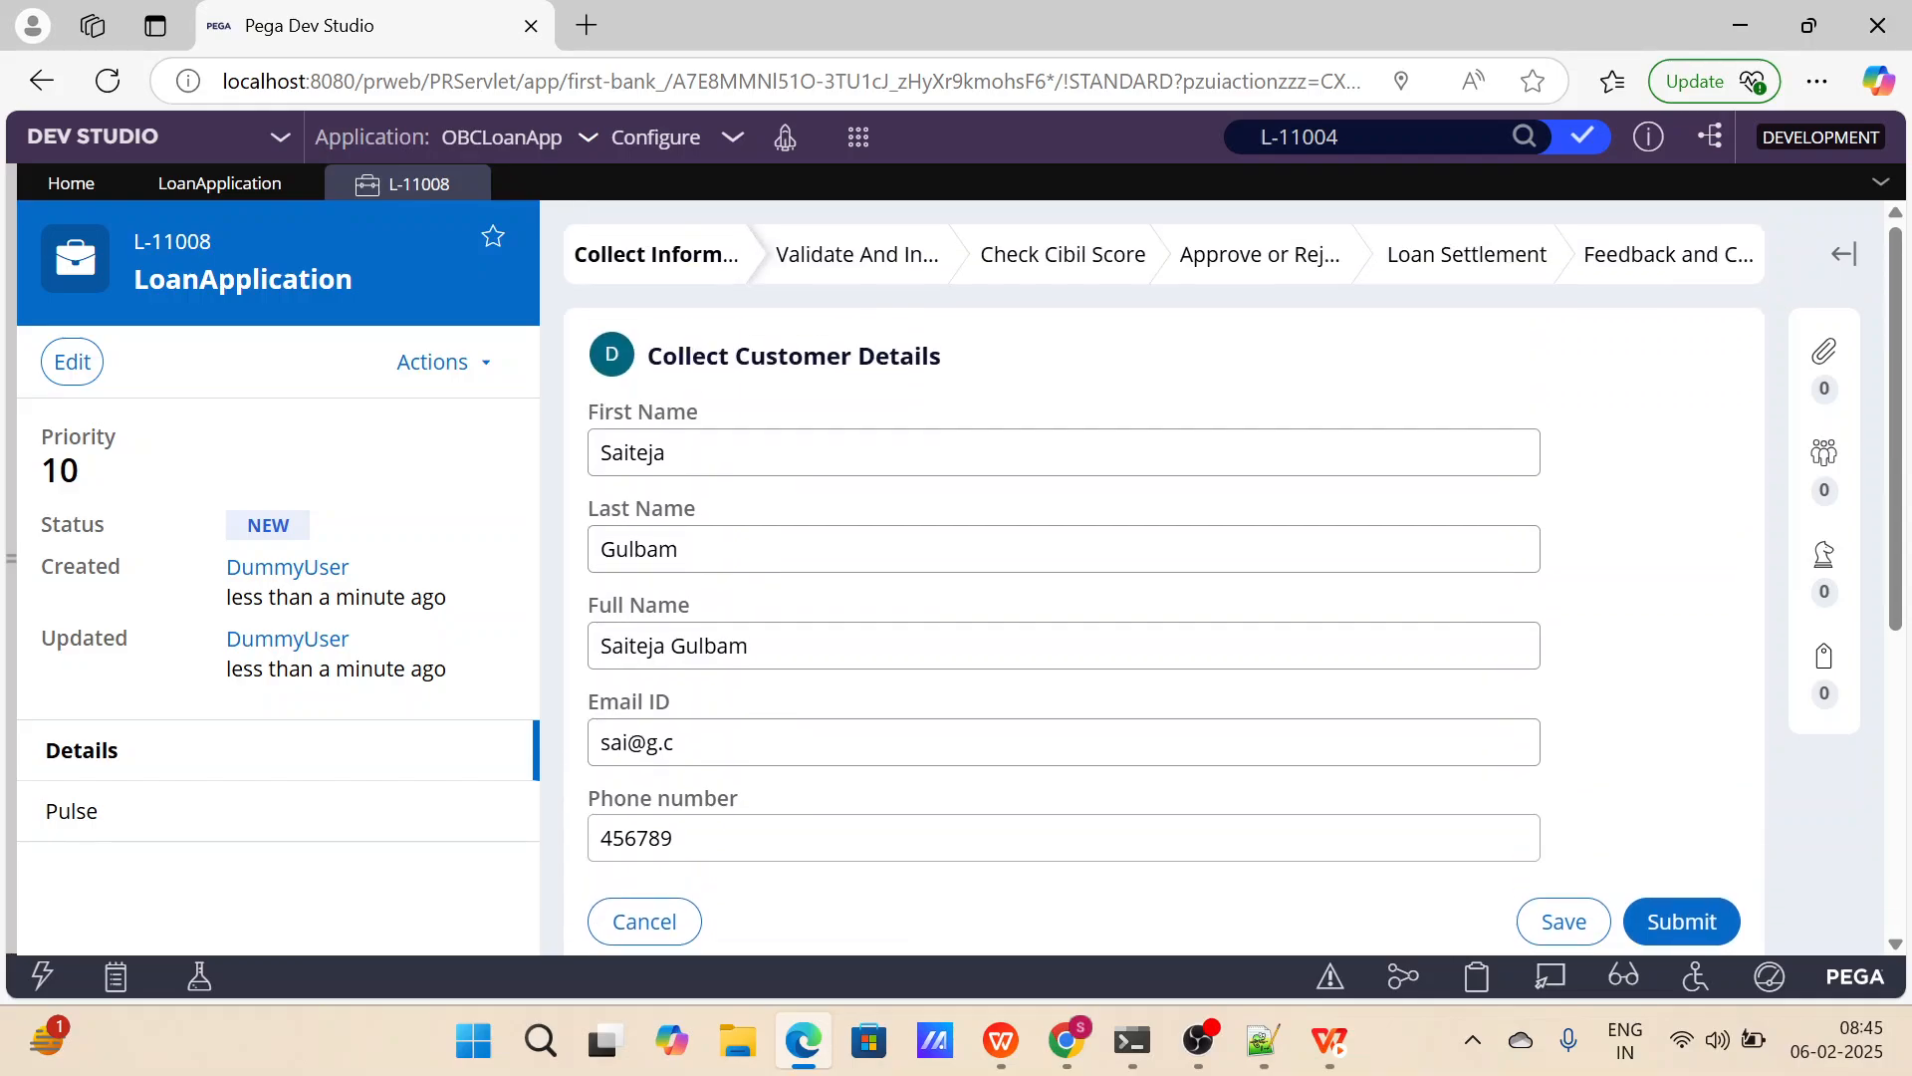
click(1690, 924)
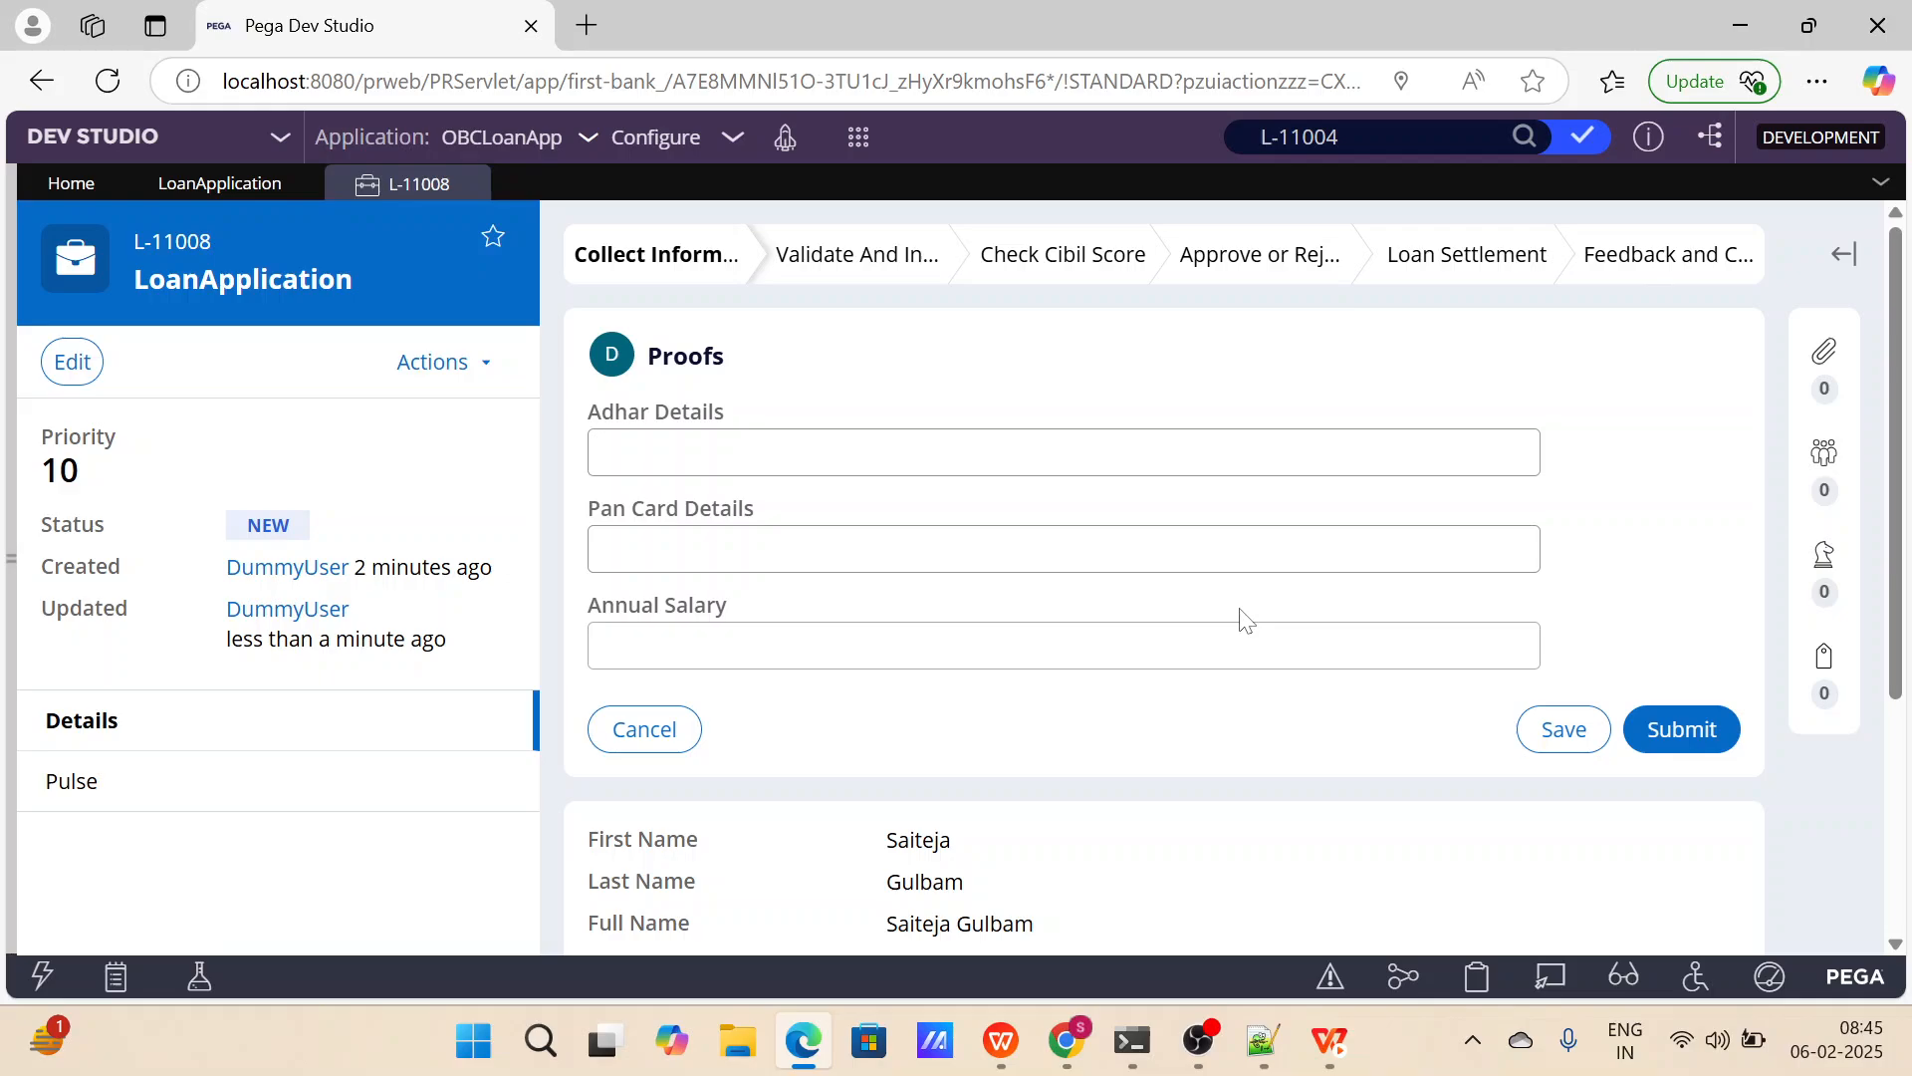
Compare the fields of the Proofs form with the case details summary below it, from First Name to Cibil Score.
scroll(1245, 617, down, 4)
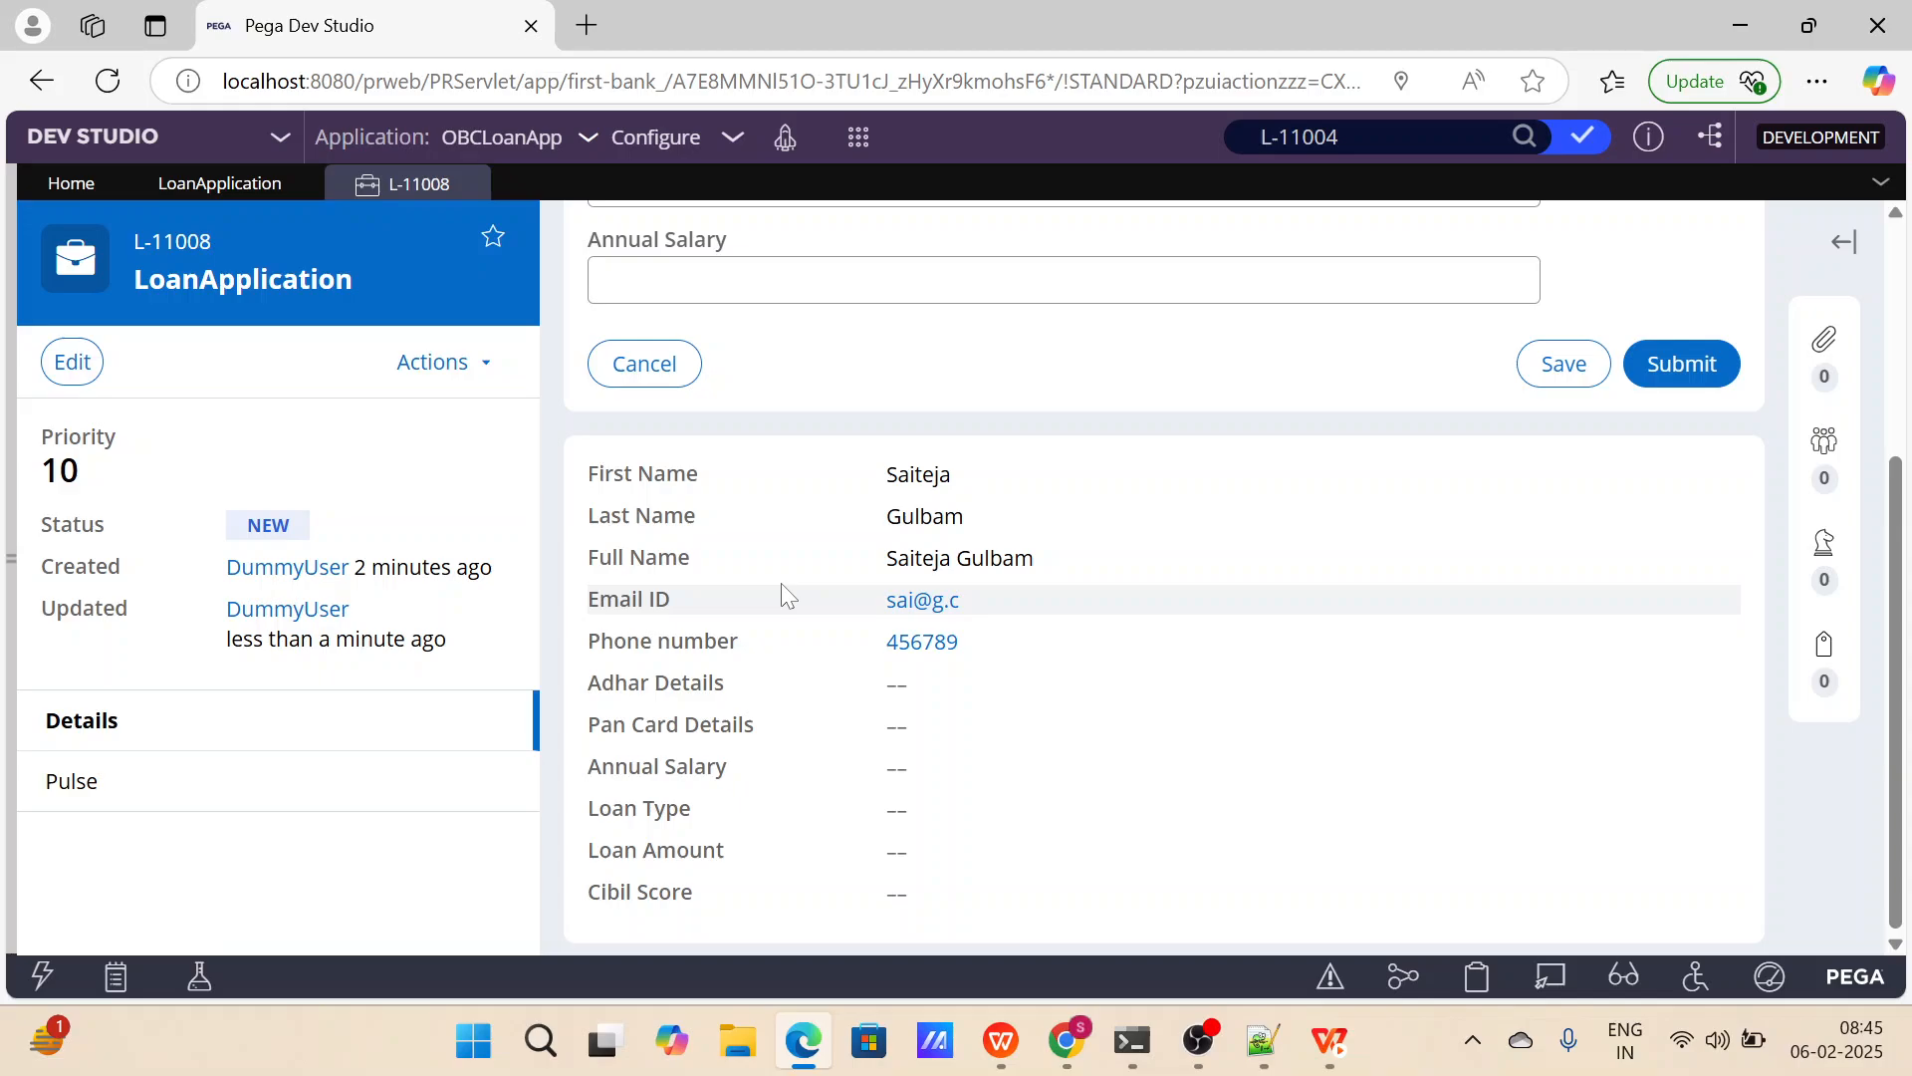
scroll(781, 596, up, 2)
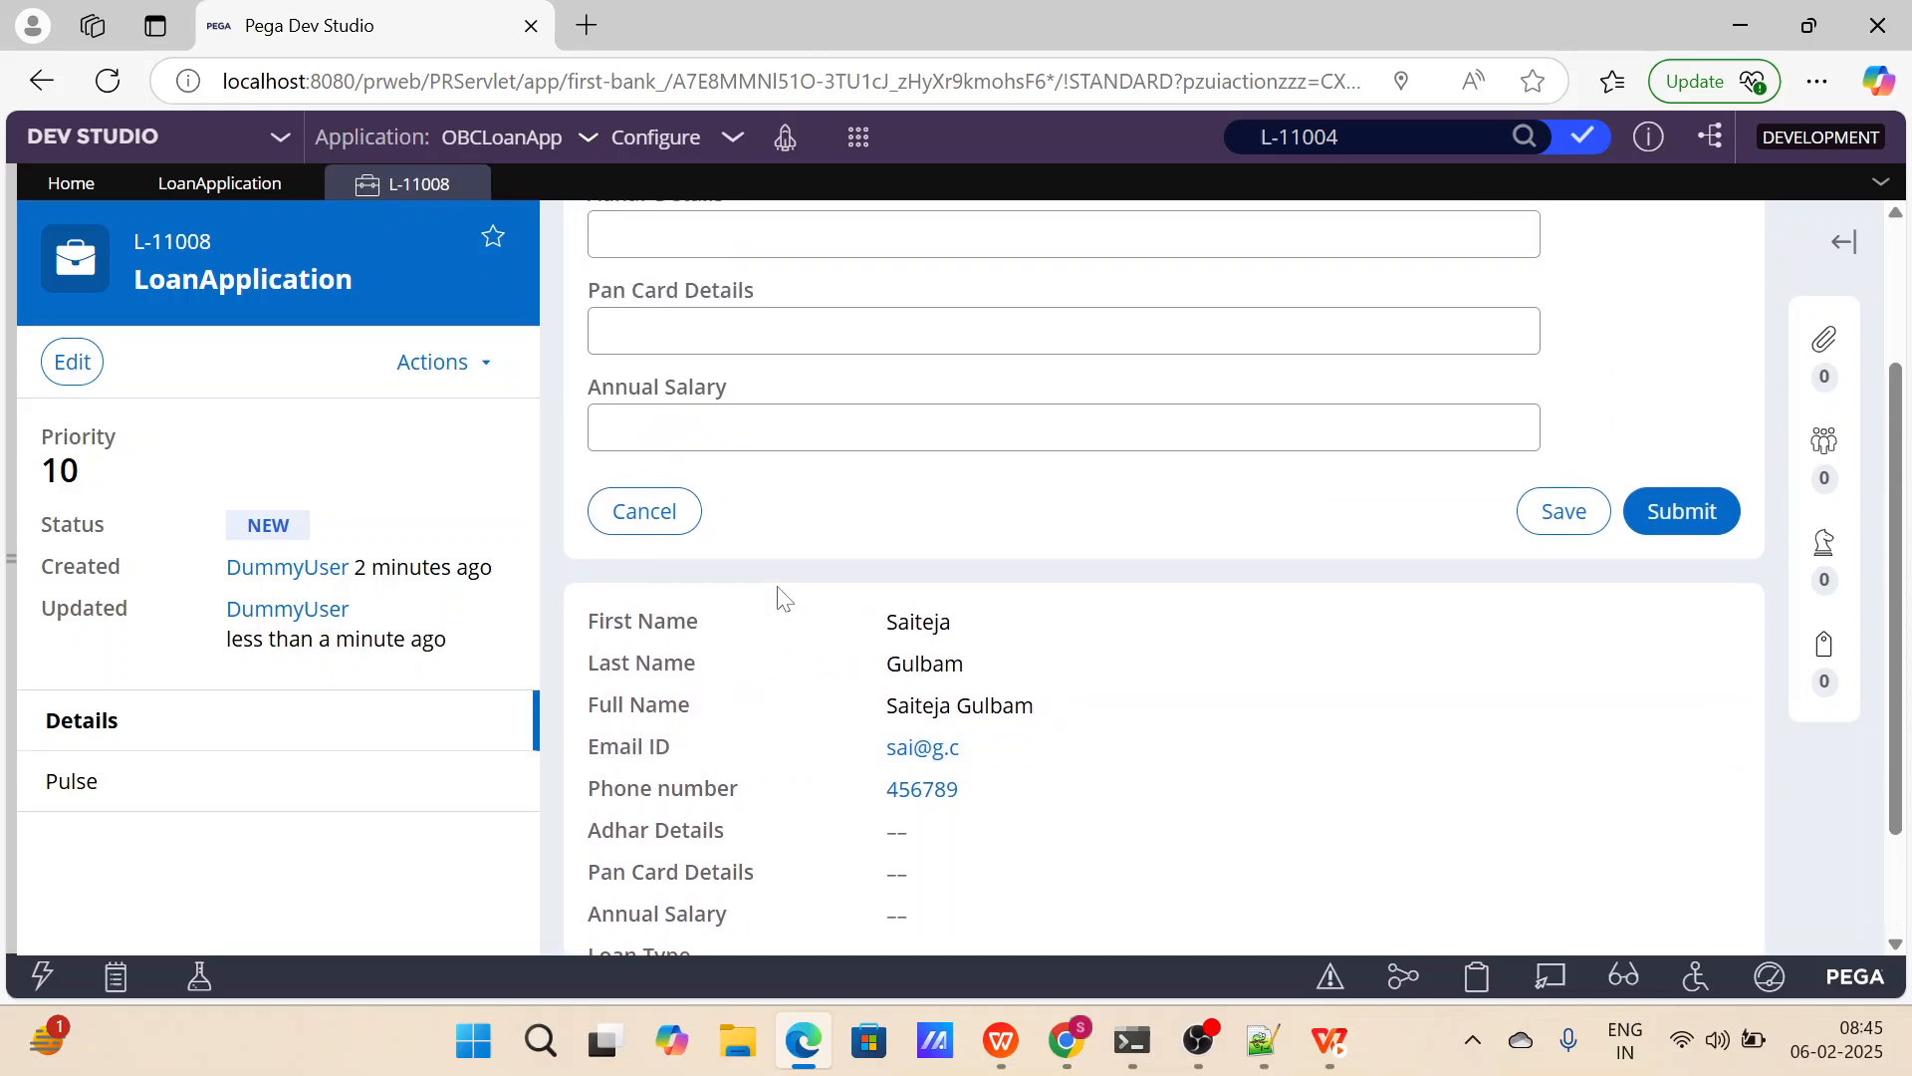
scroll(781, 596, down, 2)
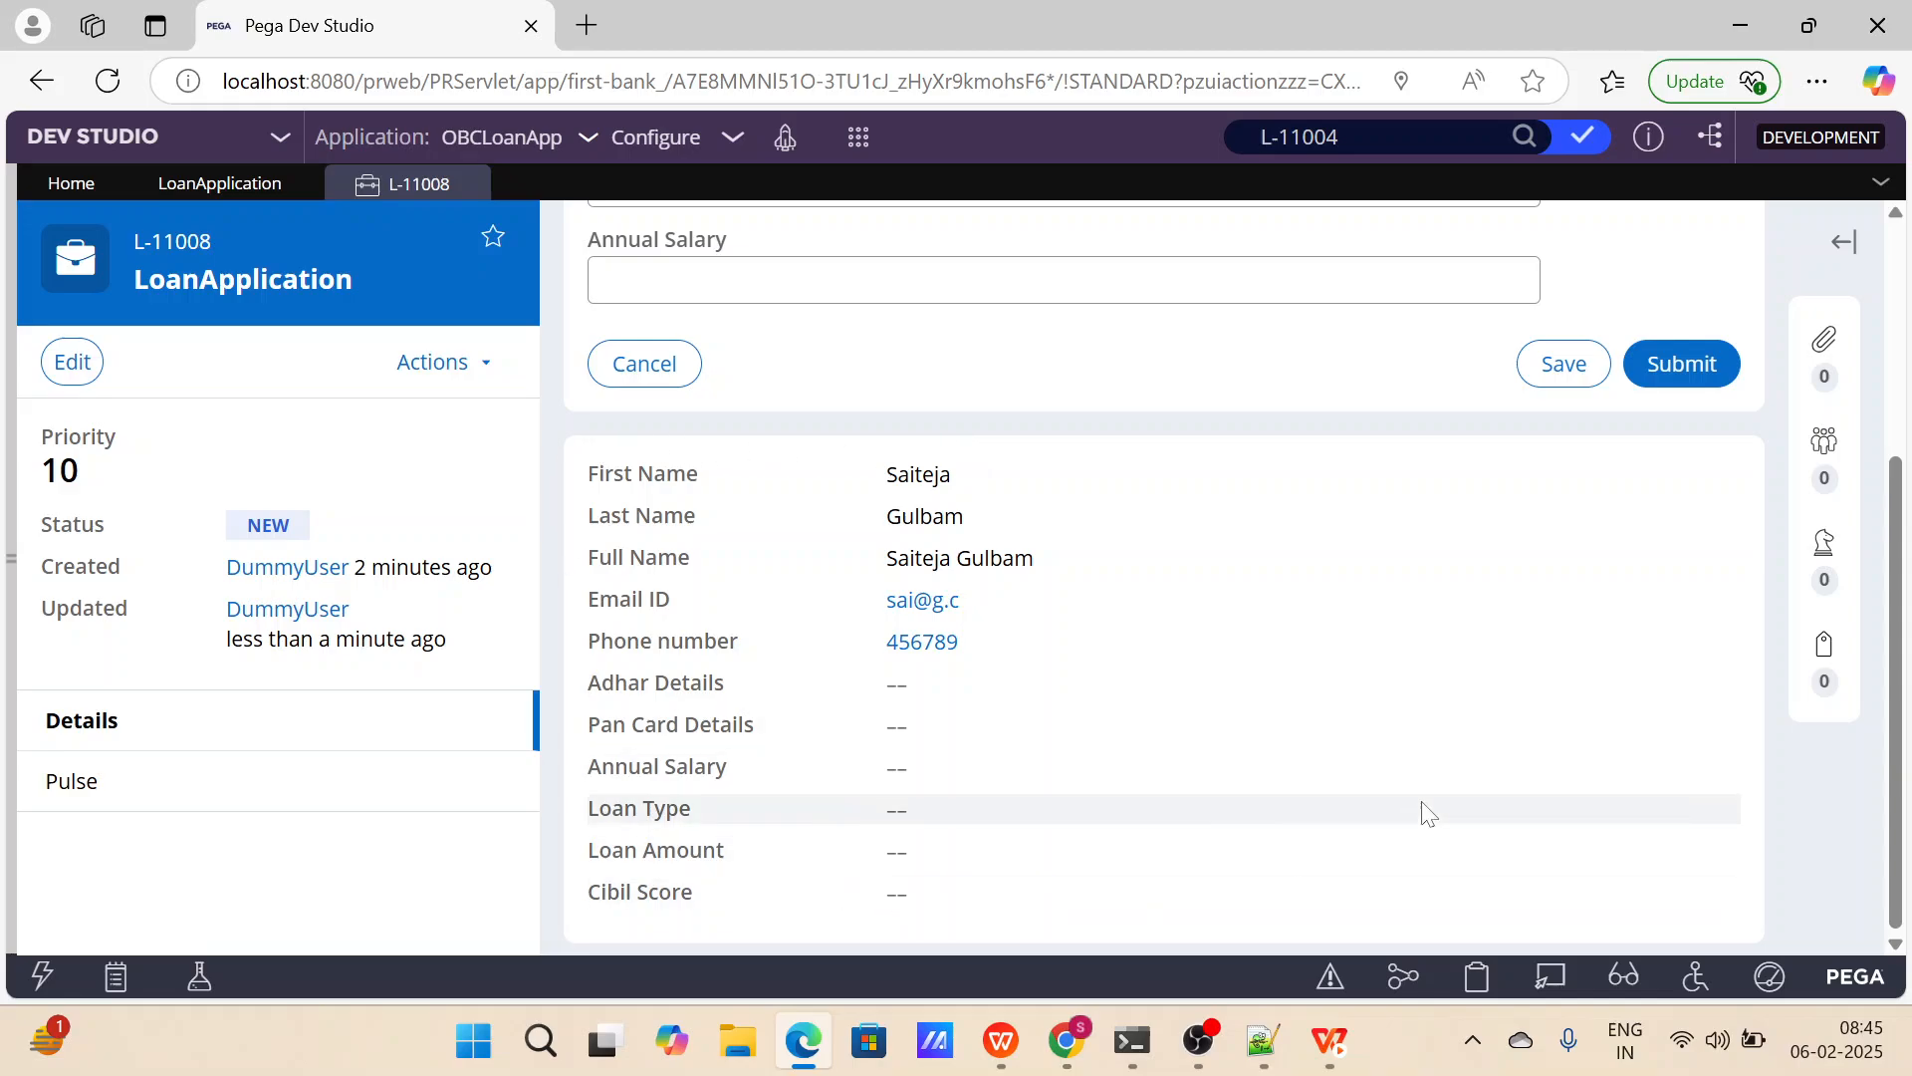
scroll(638, 451, up, 2)
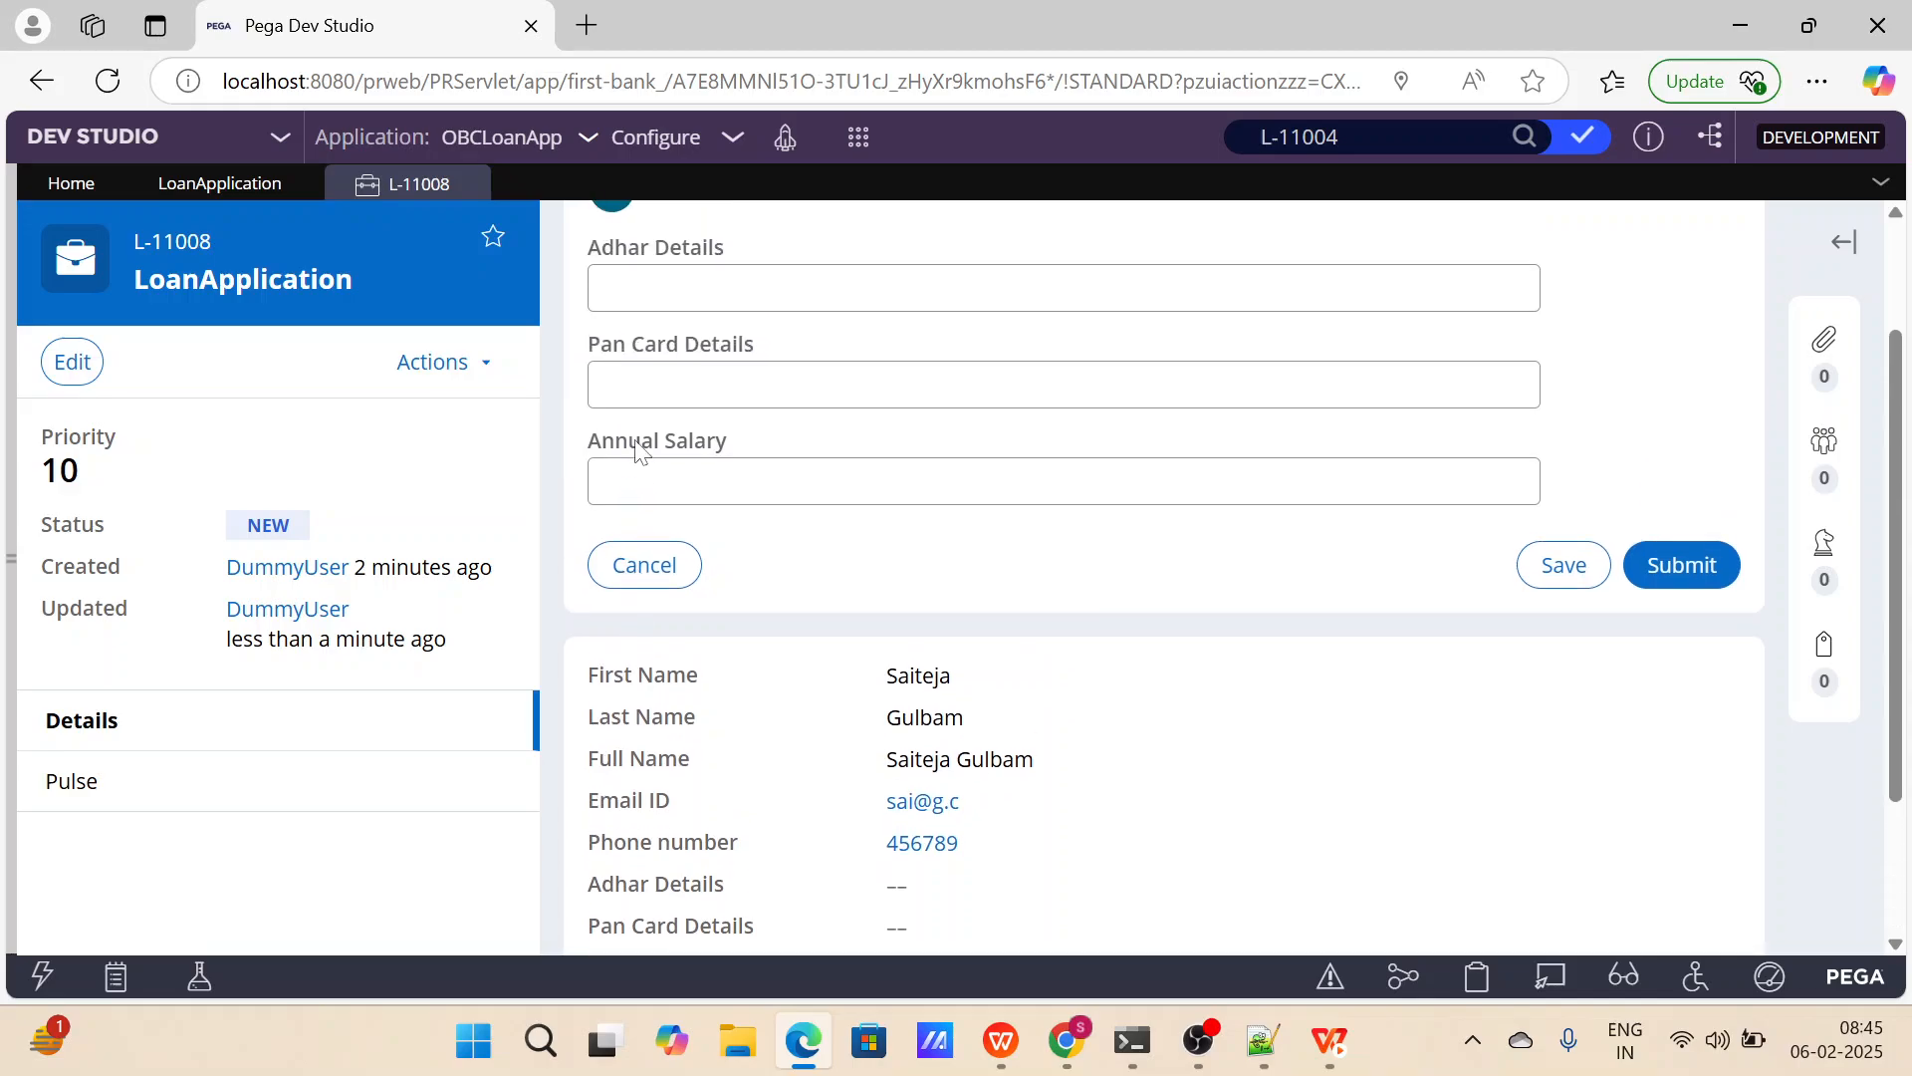
scroll(641, 456, down, 2)
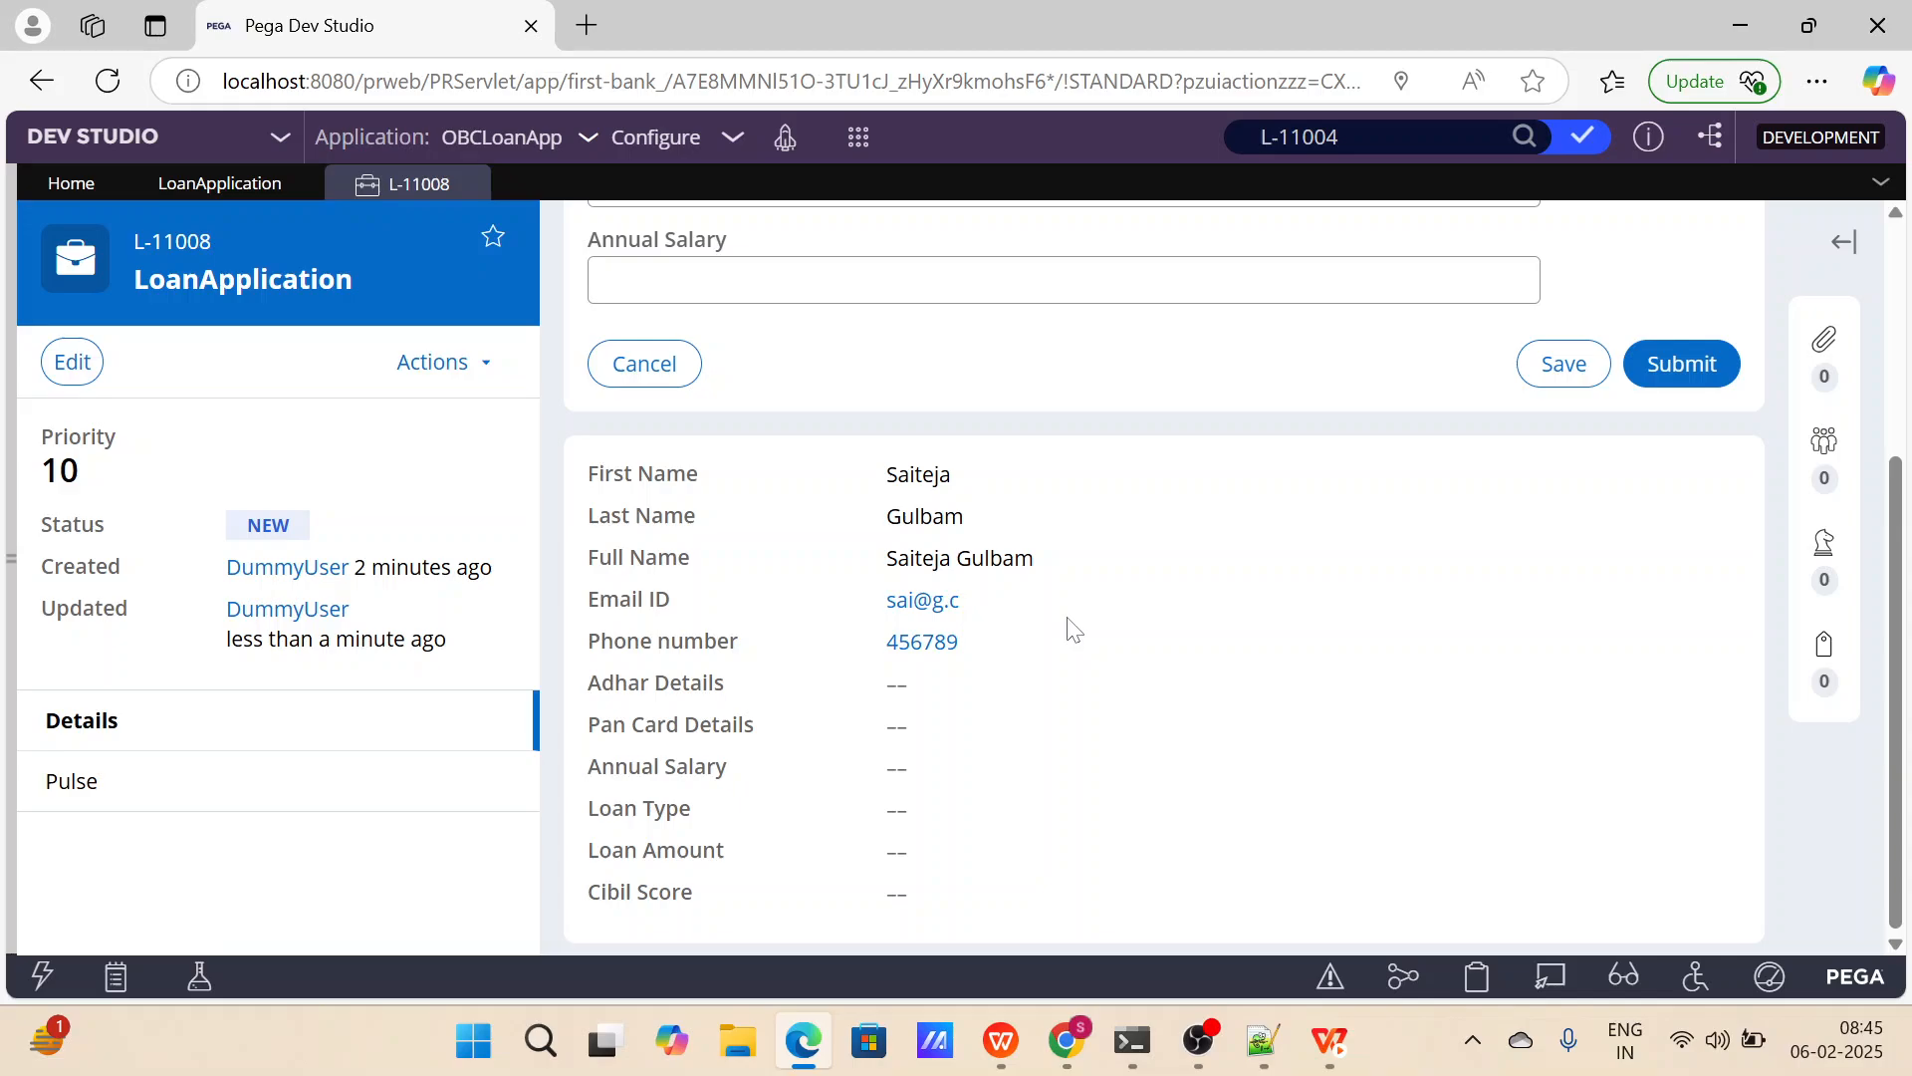
scroll(1072, 629, up, 2)
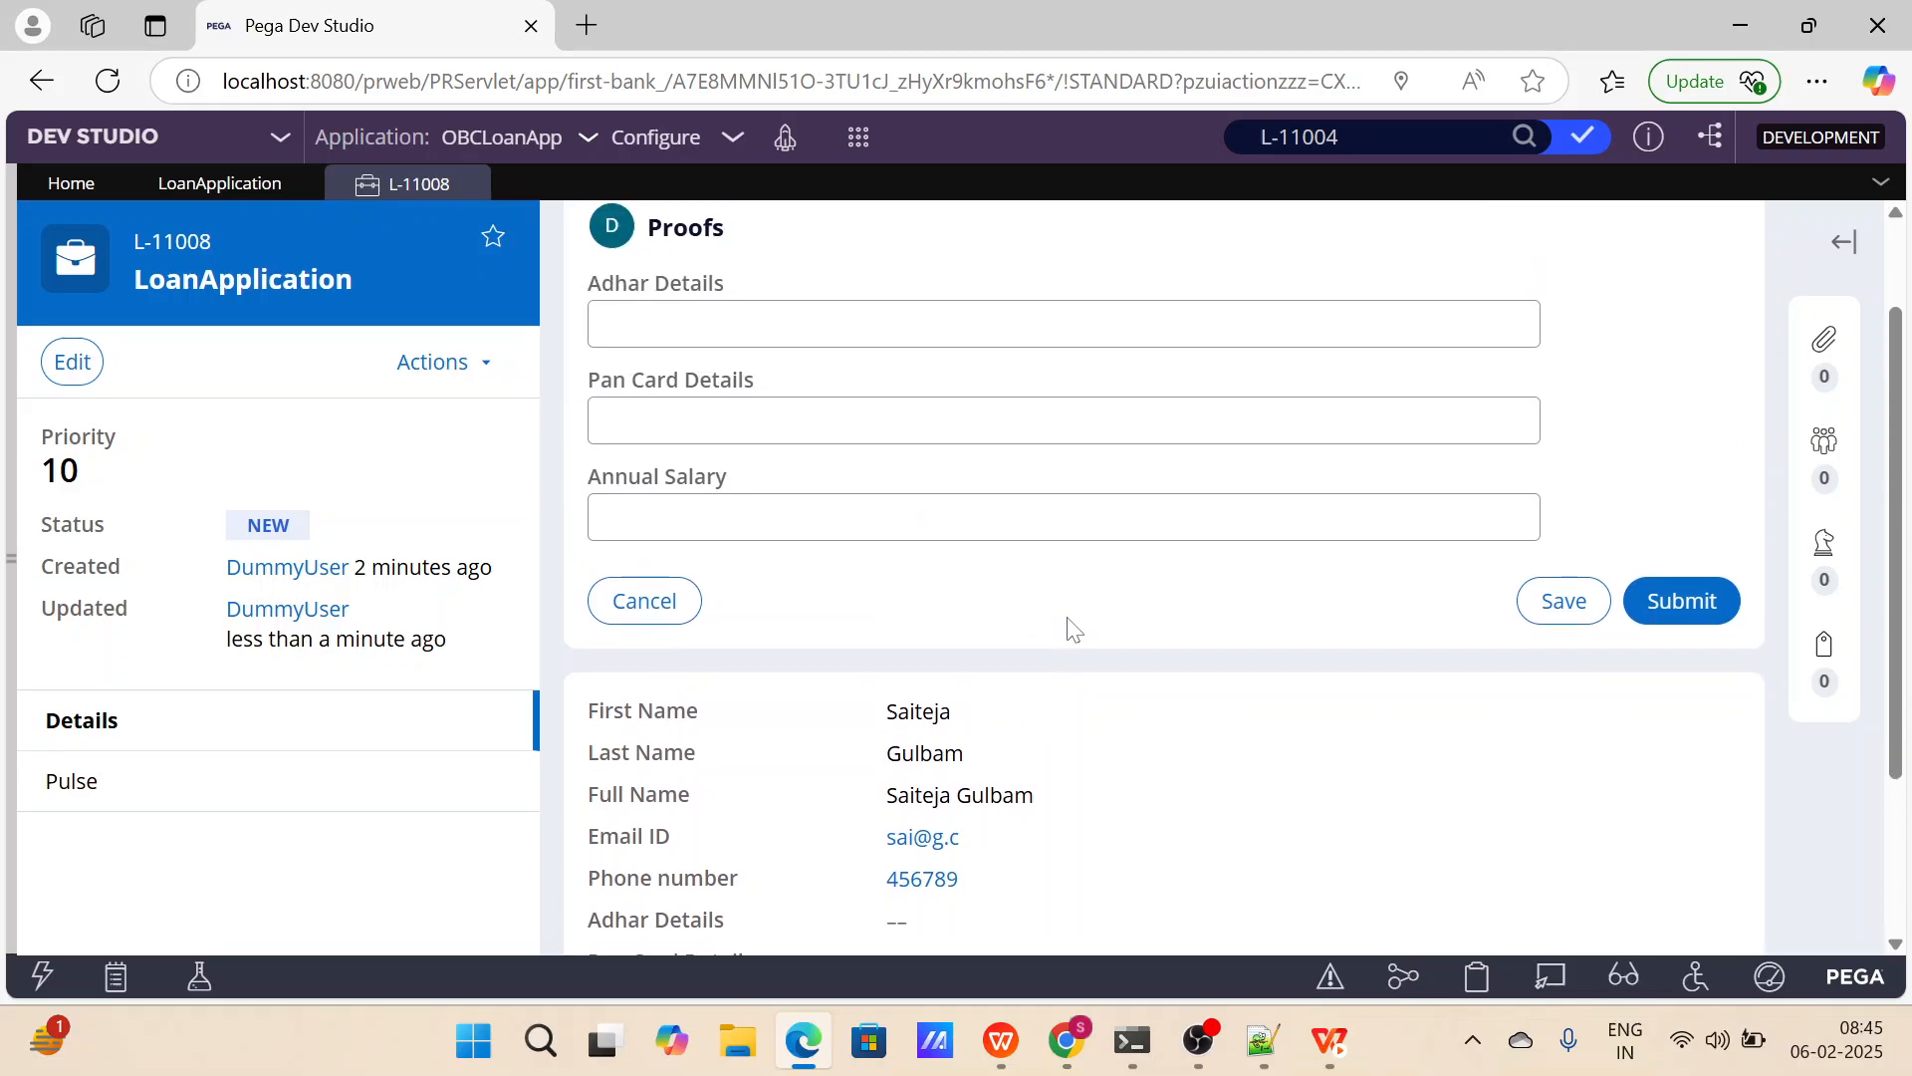
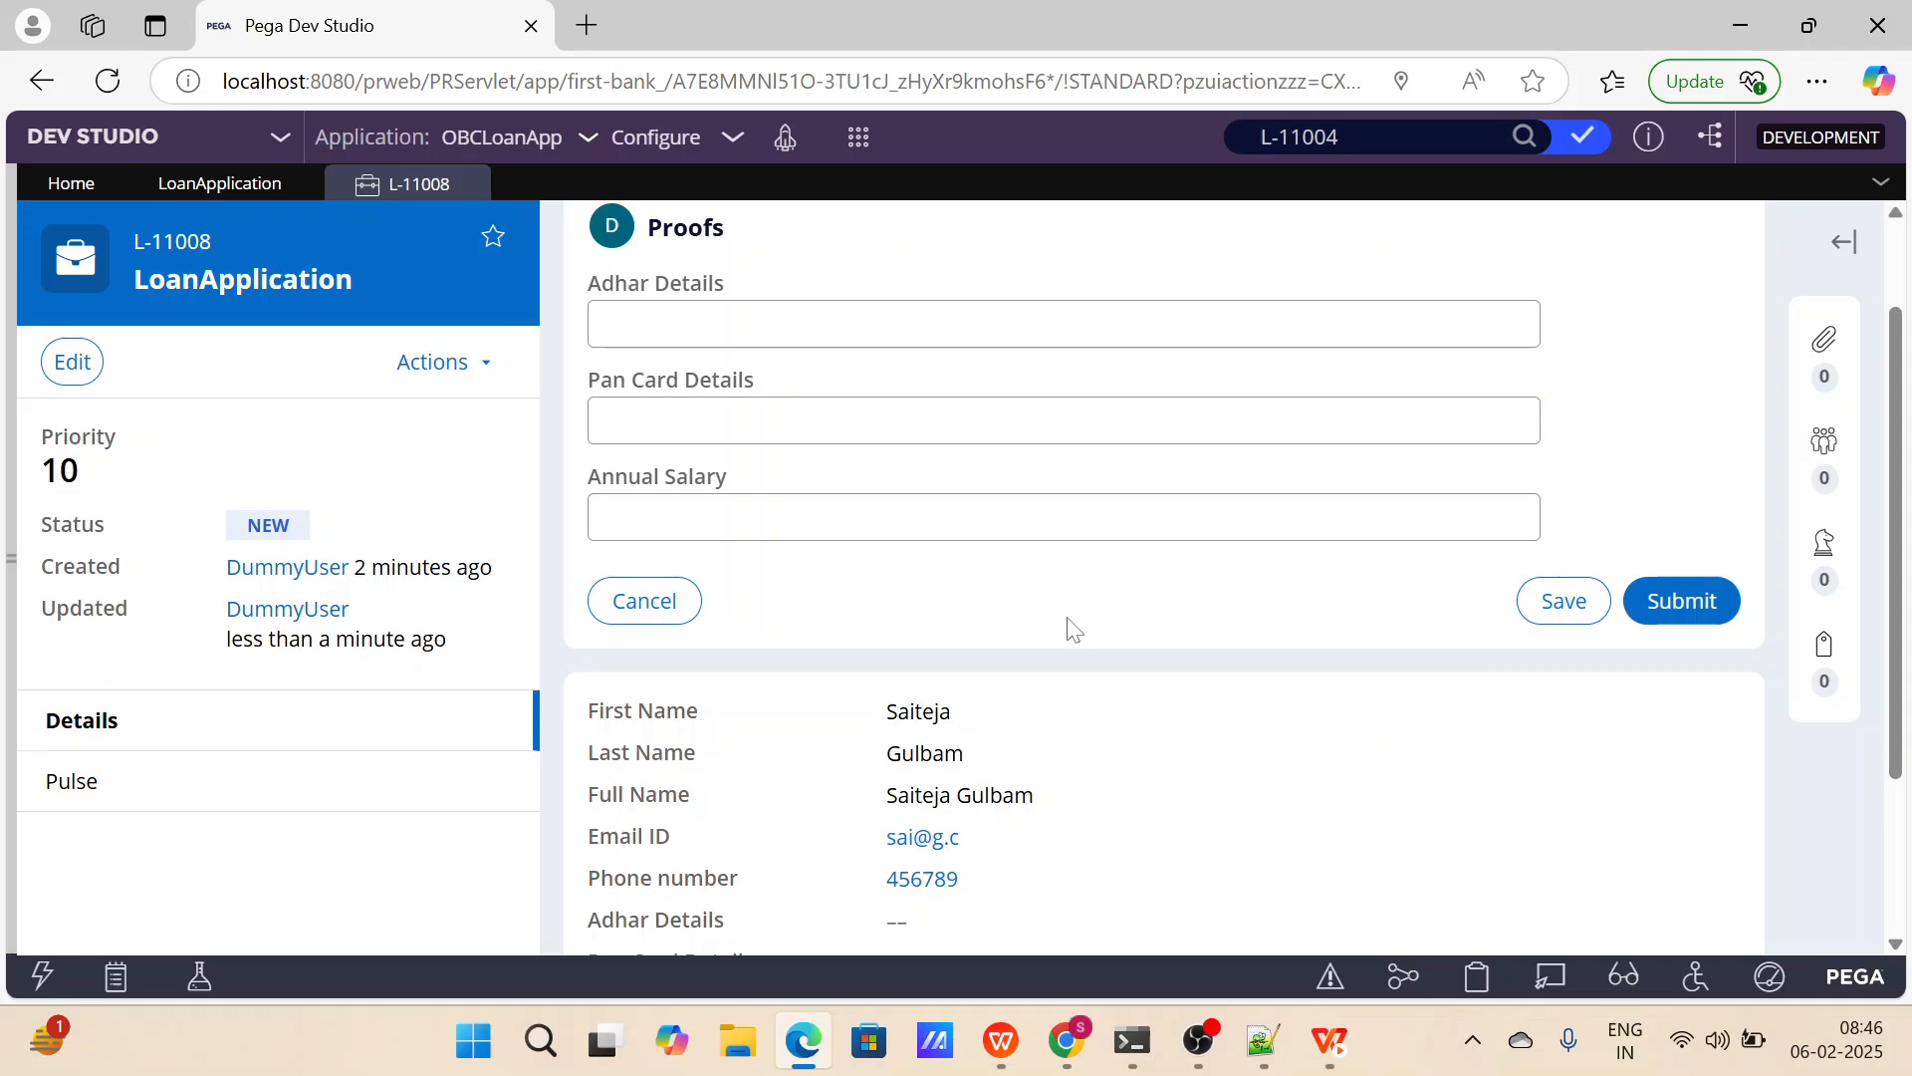
scroll(1073, 628, up, 1)
scroll(1073, 627, down, 2)
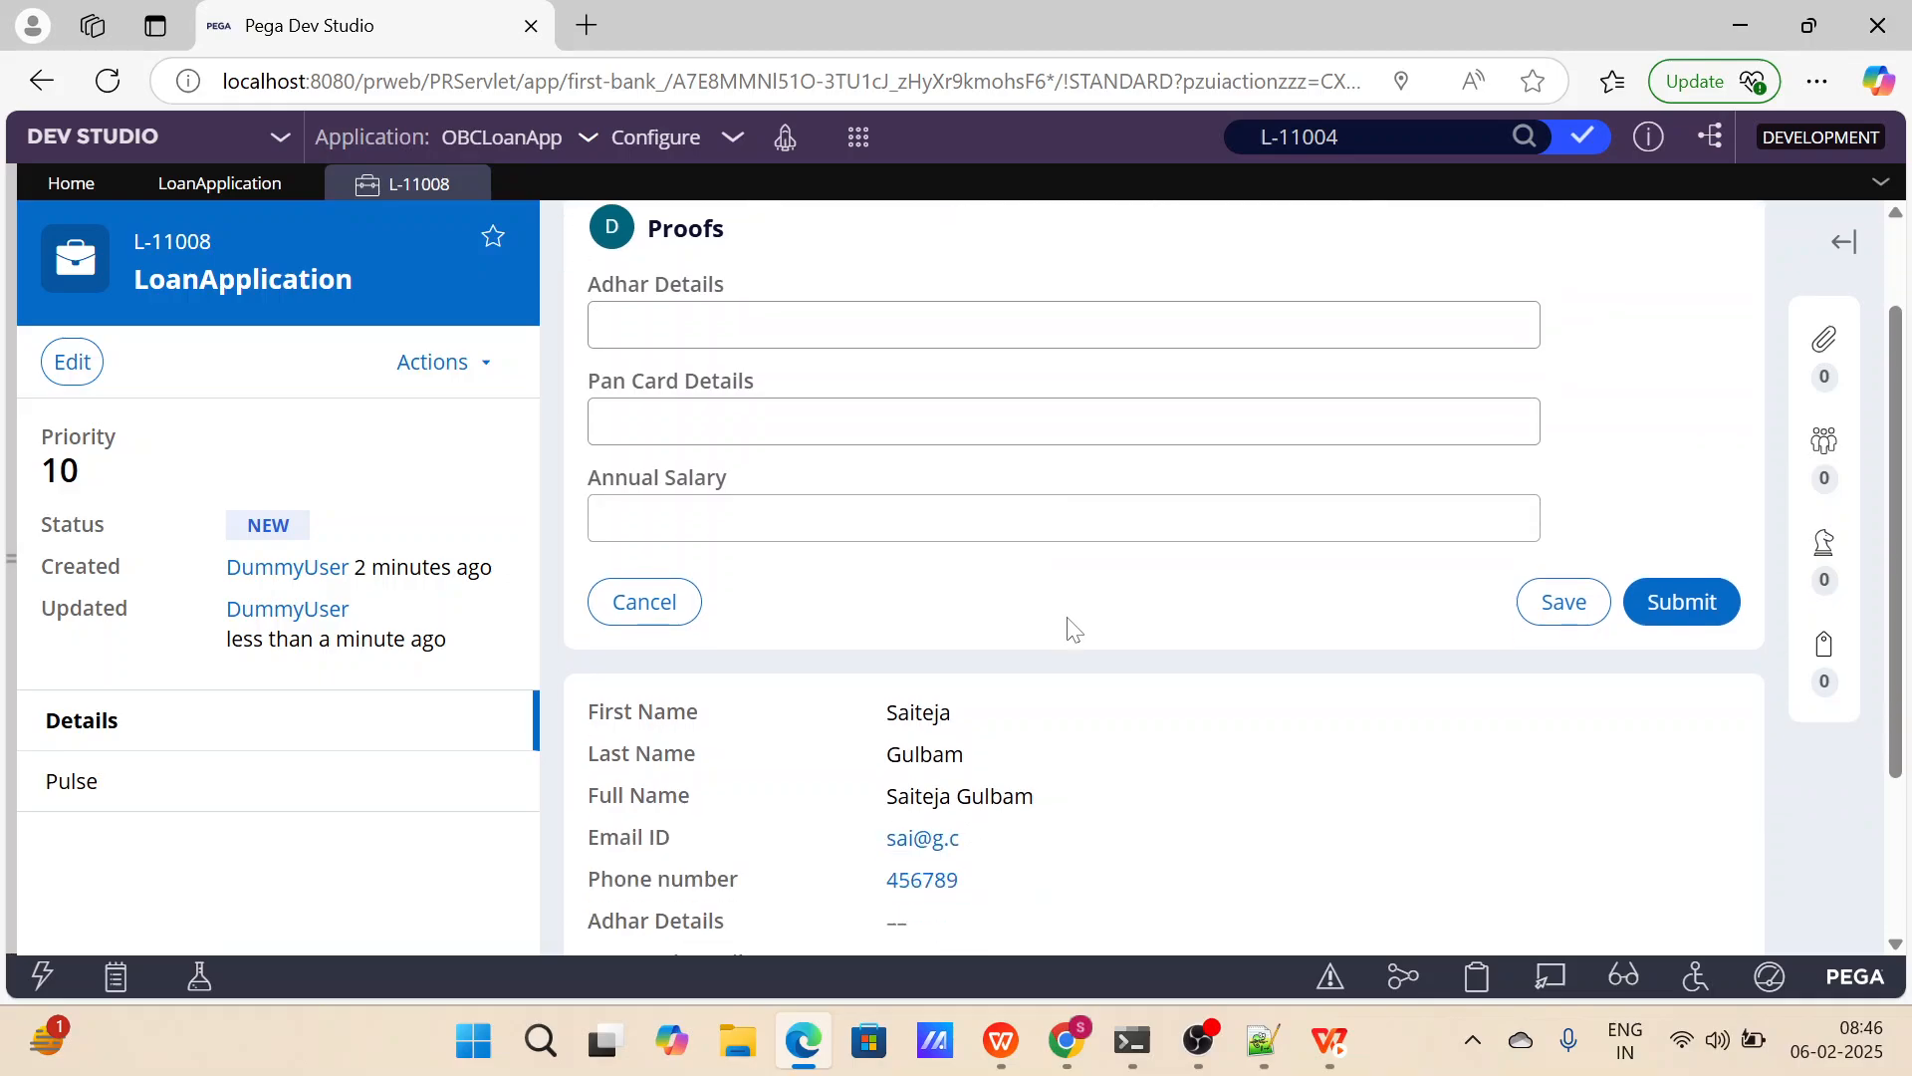
scroll(1073, 628, up, 2)
click(1064, 452)
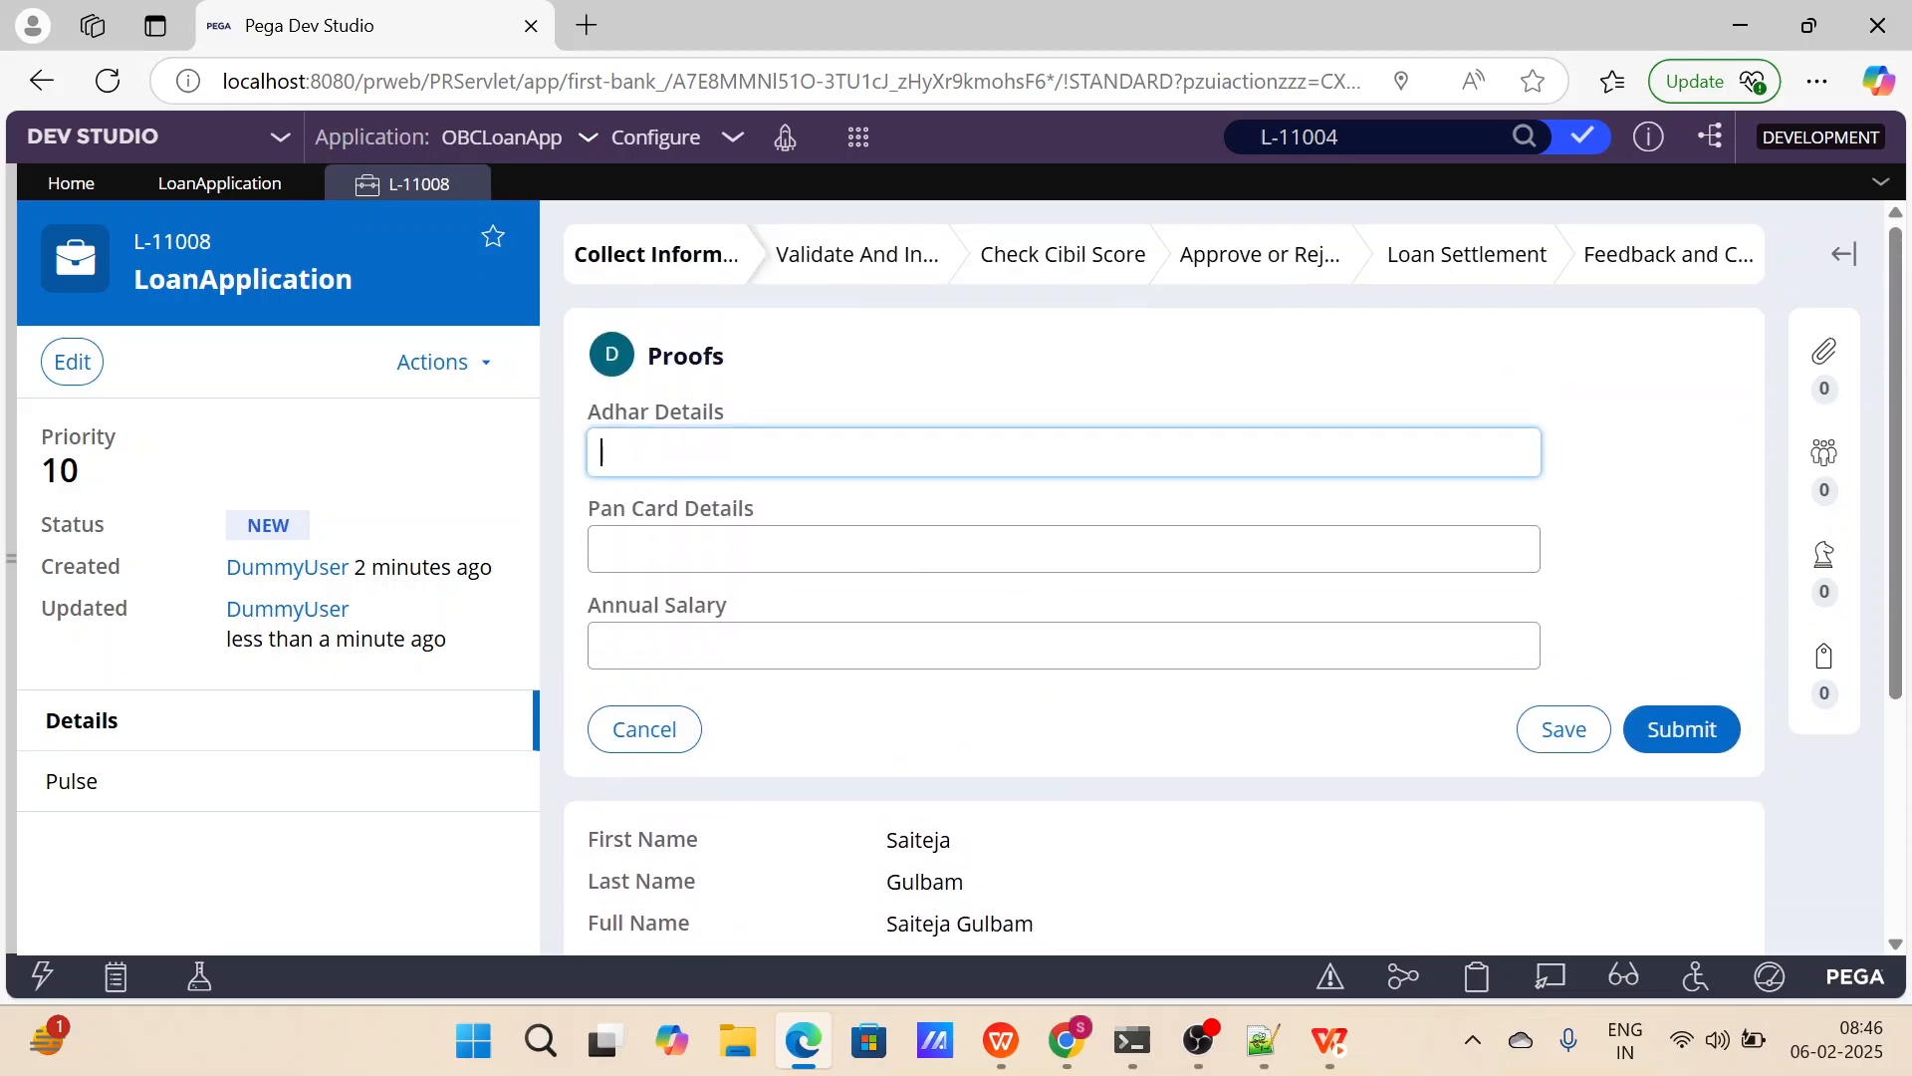
key(Tab)
click(905, 629)
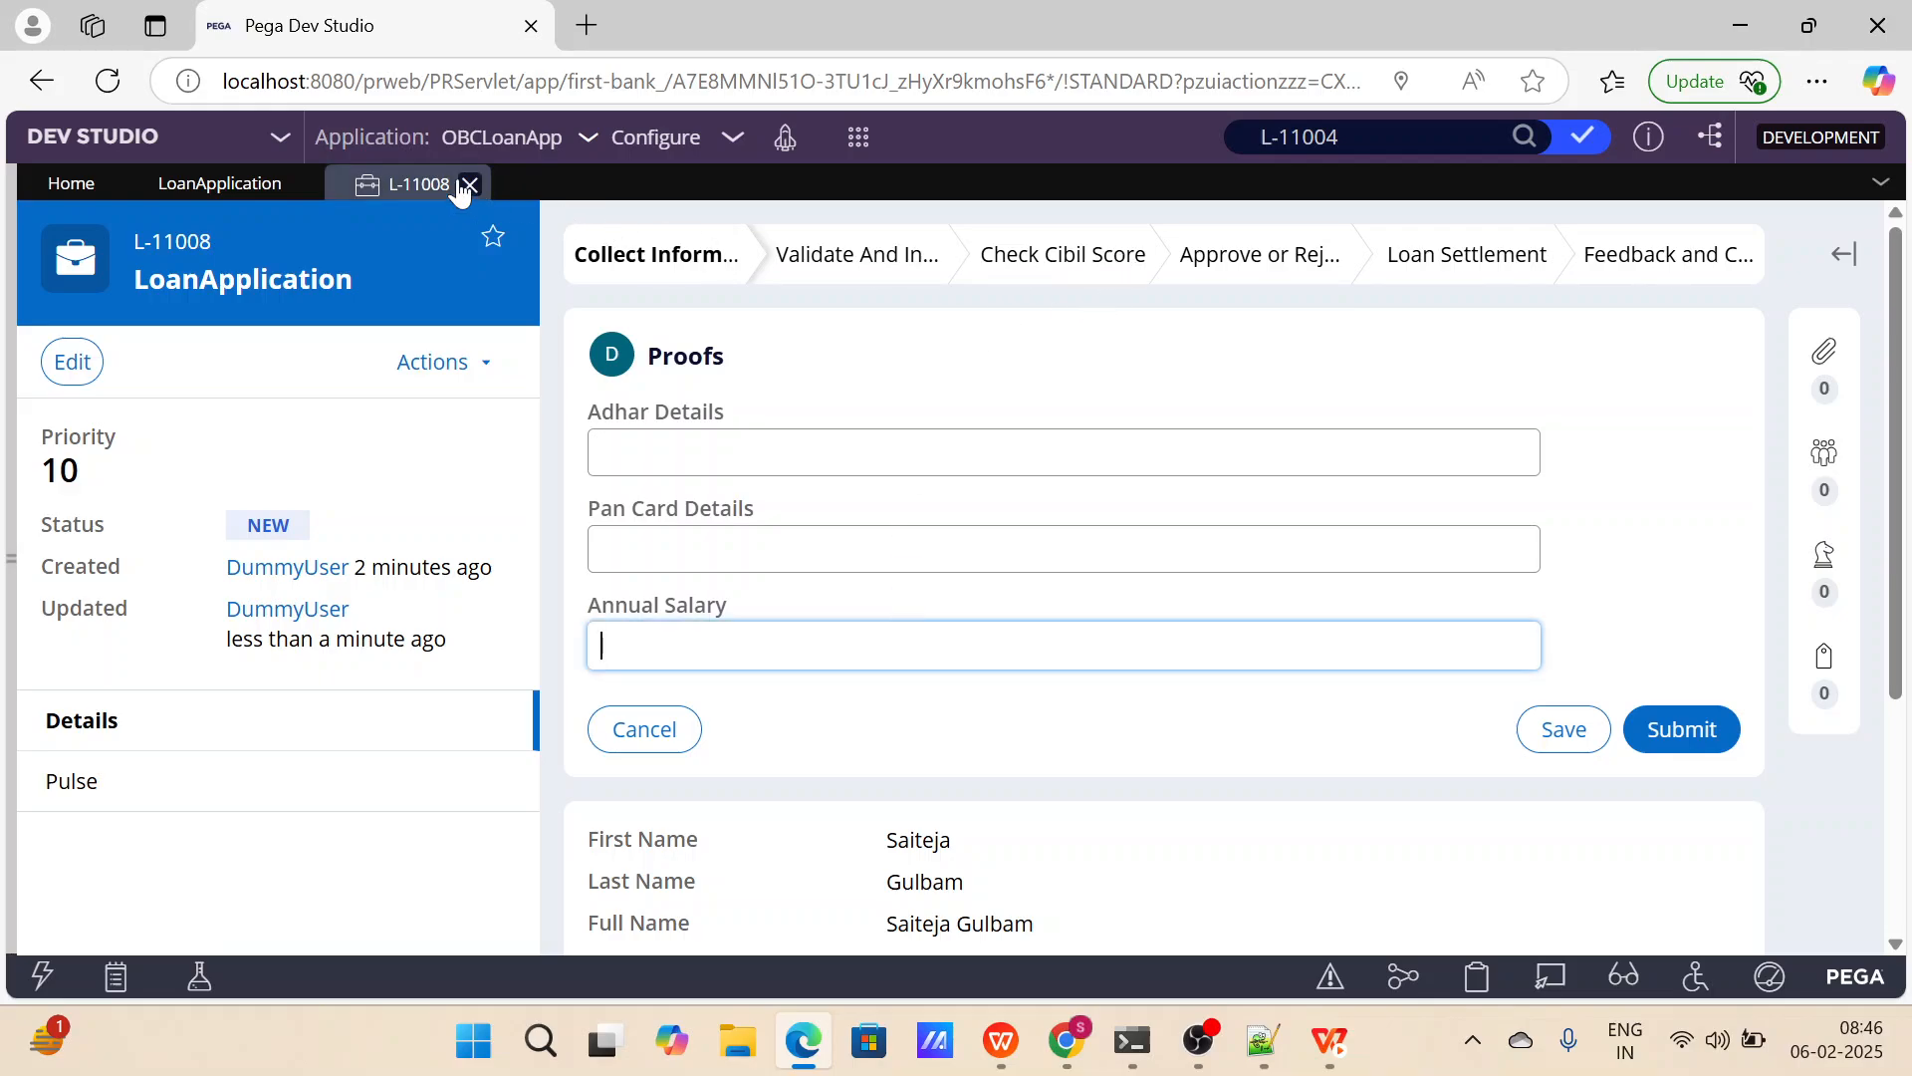
Close the running test loan case and the Cibil Score step's settings in the LoanApplication workflow.
click(470, 186)
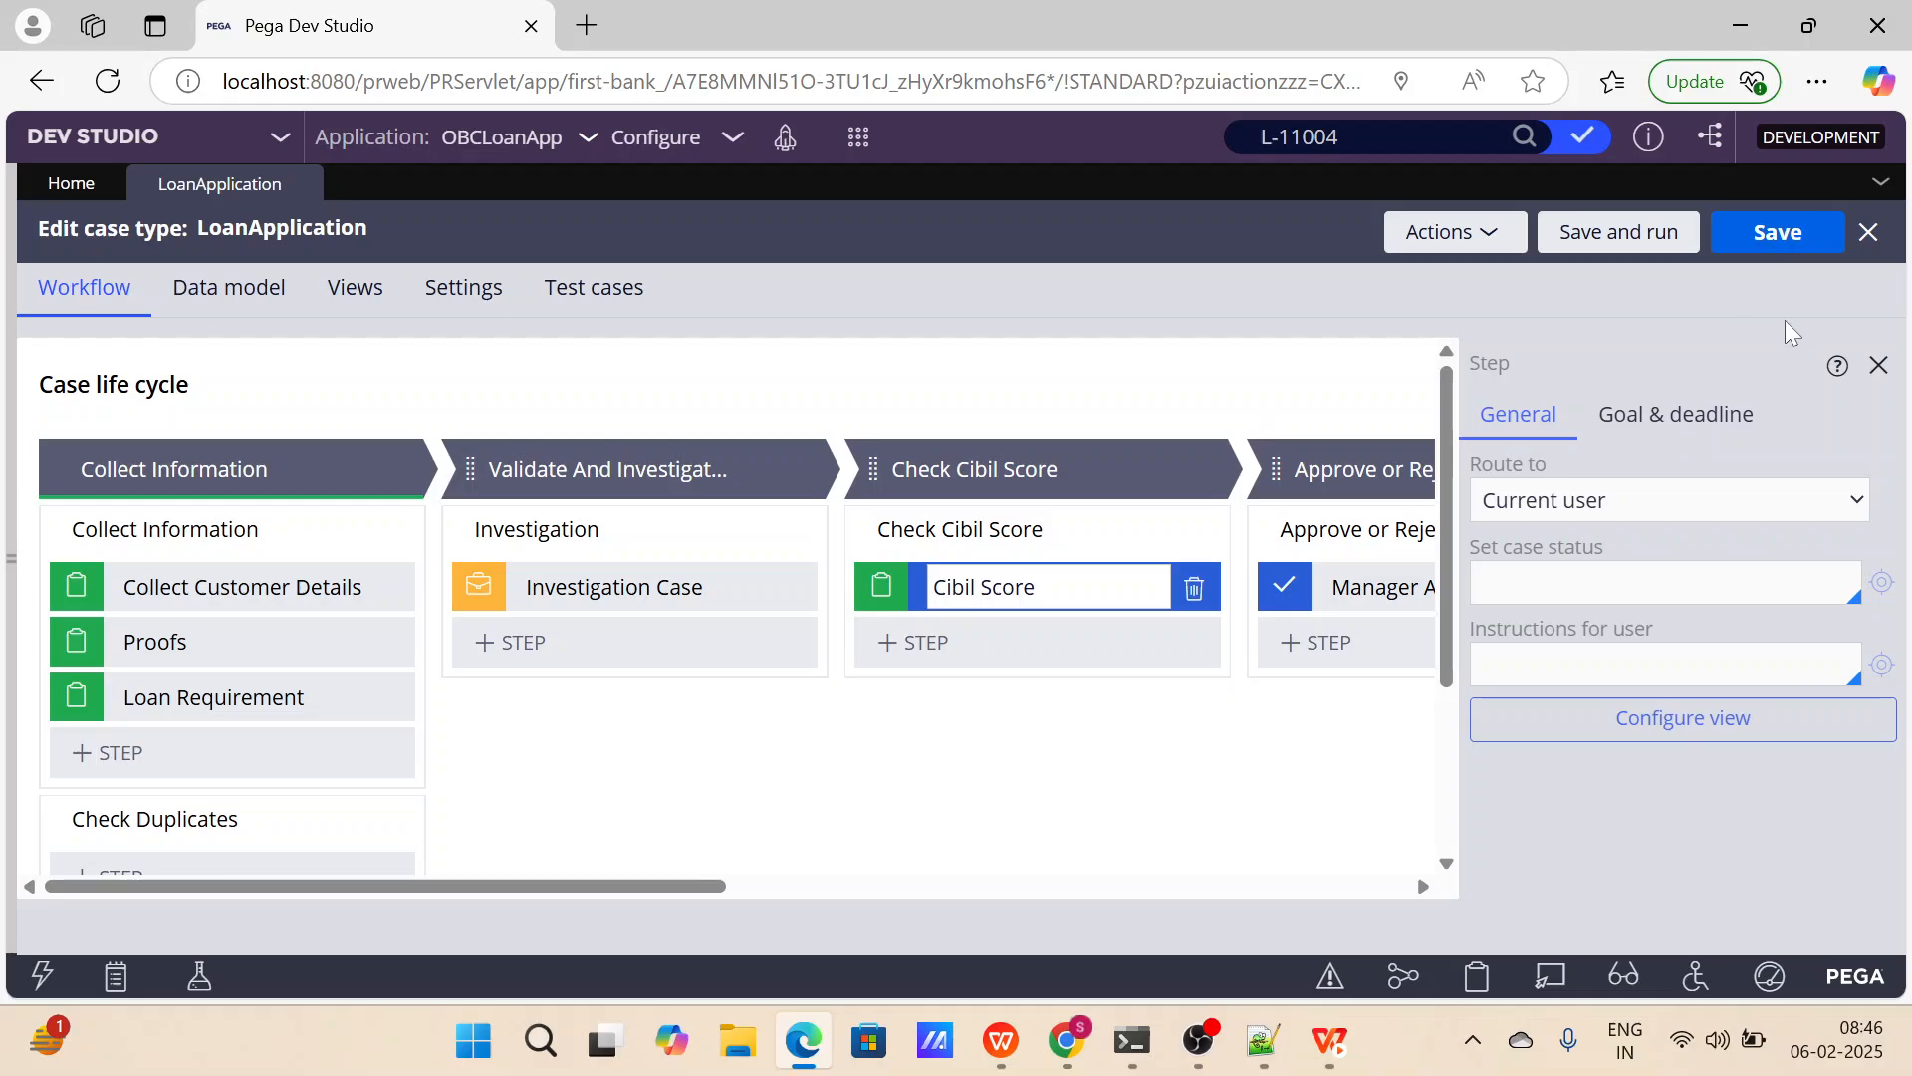
click(1878, 362)
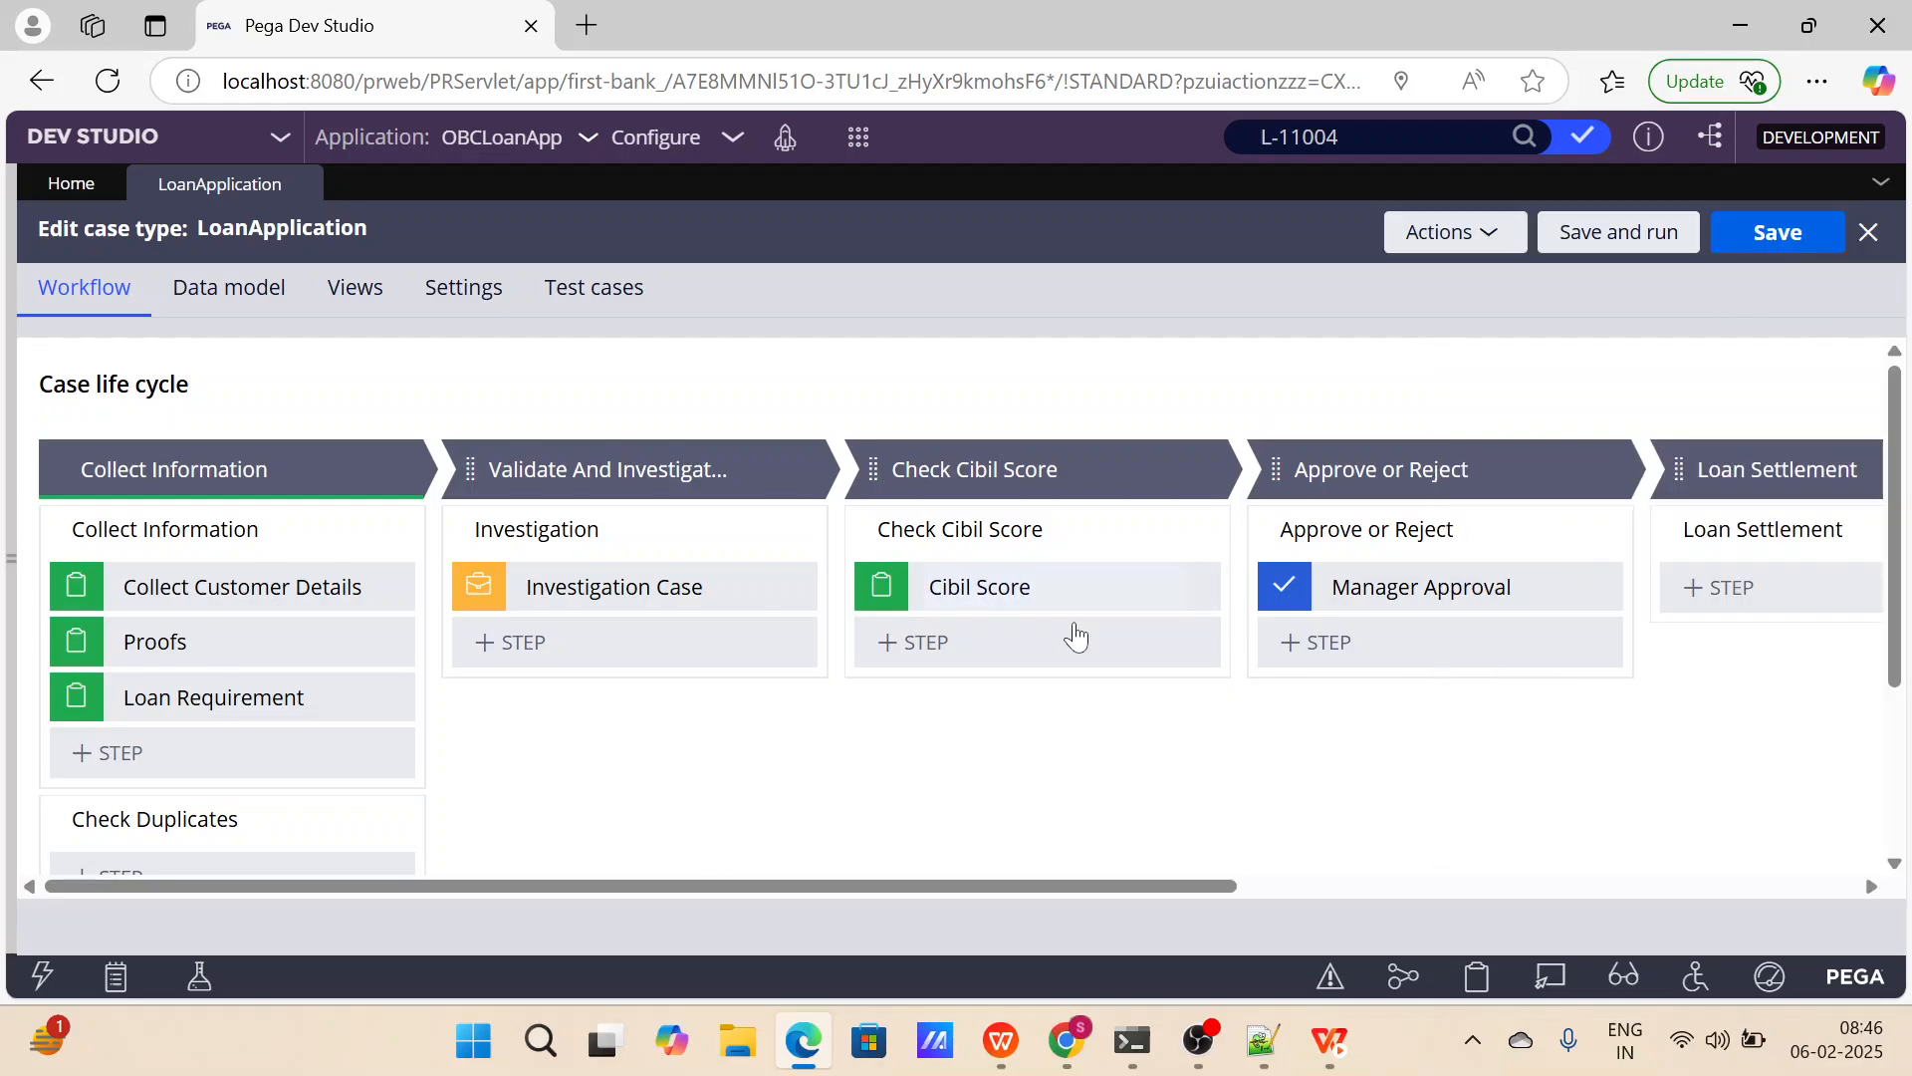
Add a Collect information step named Rejection Feedback to the Approval Rejection stage.
scroll(1145, 694, down, 2)
scroll(1145, 694, down, 2)
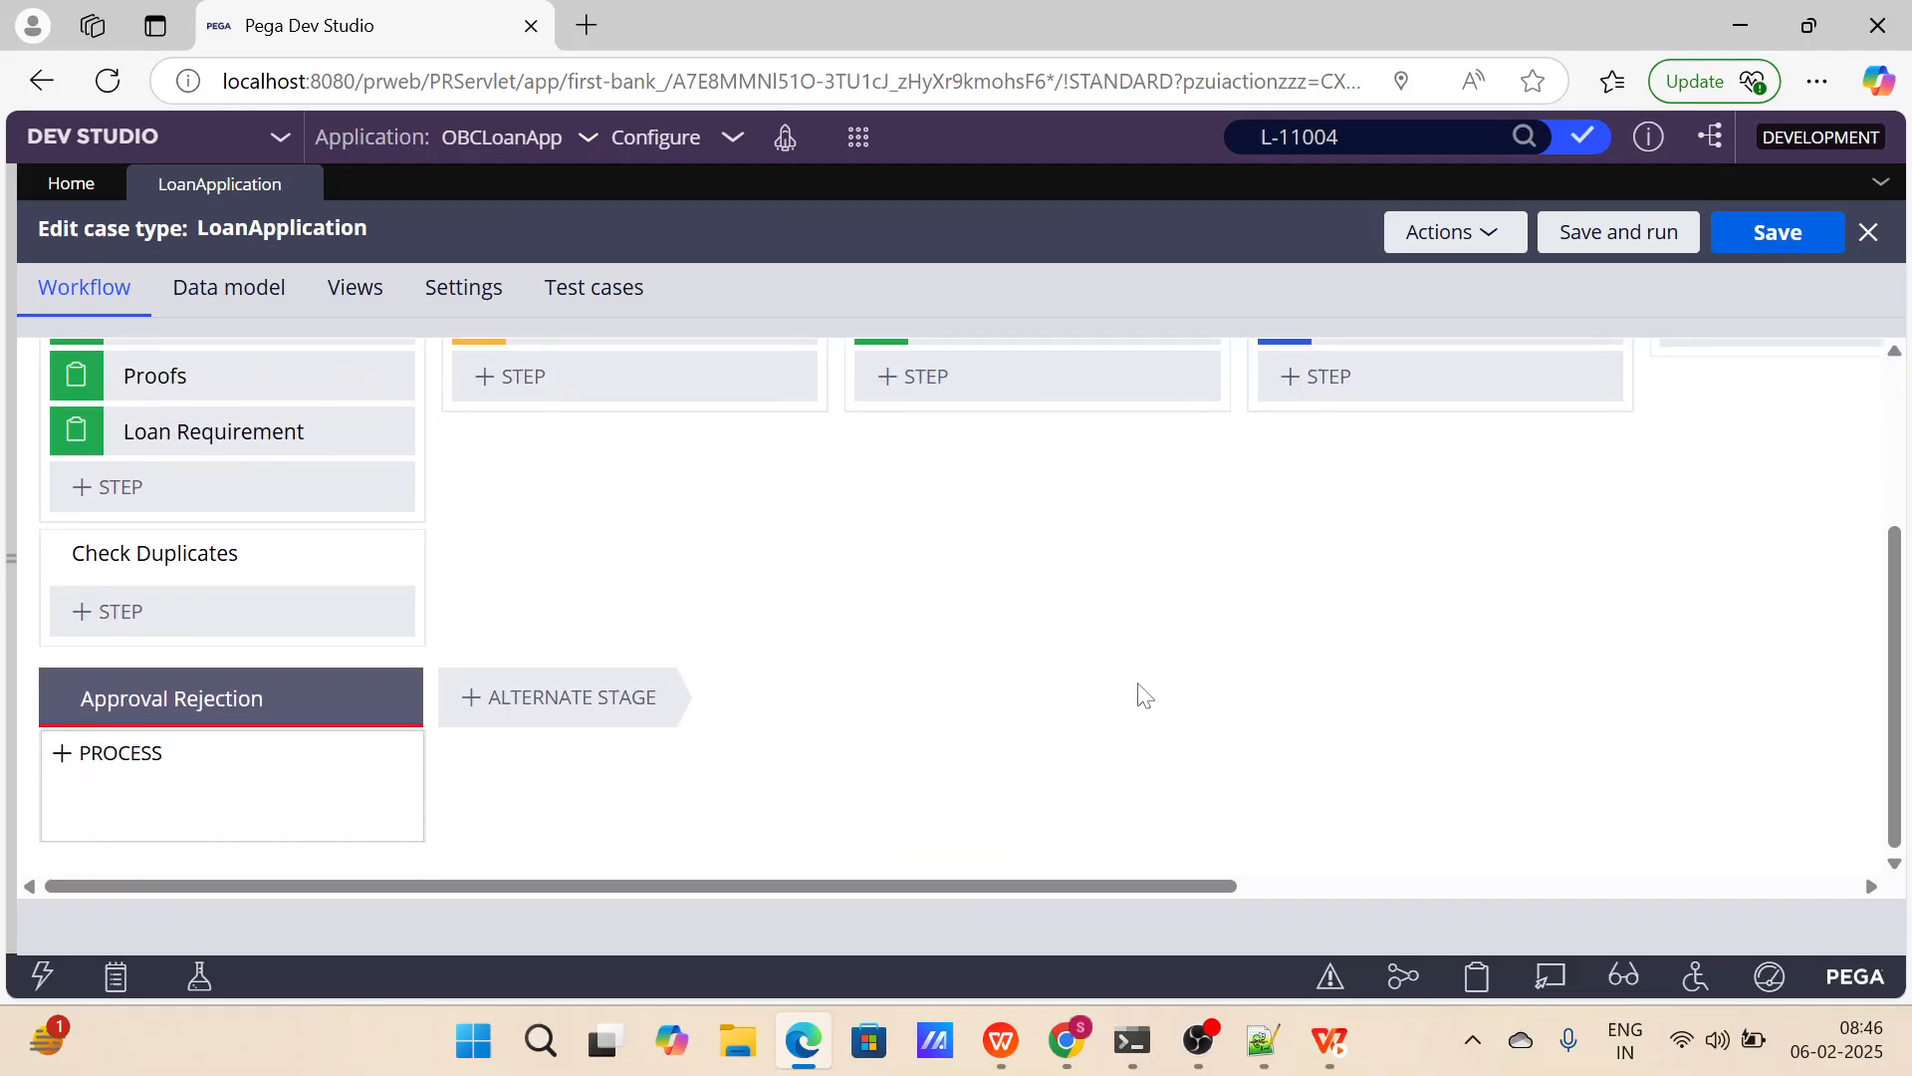
scroll(1145, 695, up, 3)
scroll(1144, 695, down, 3)
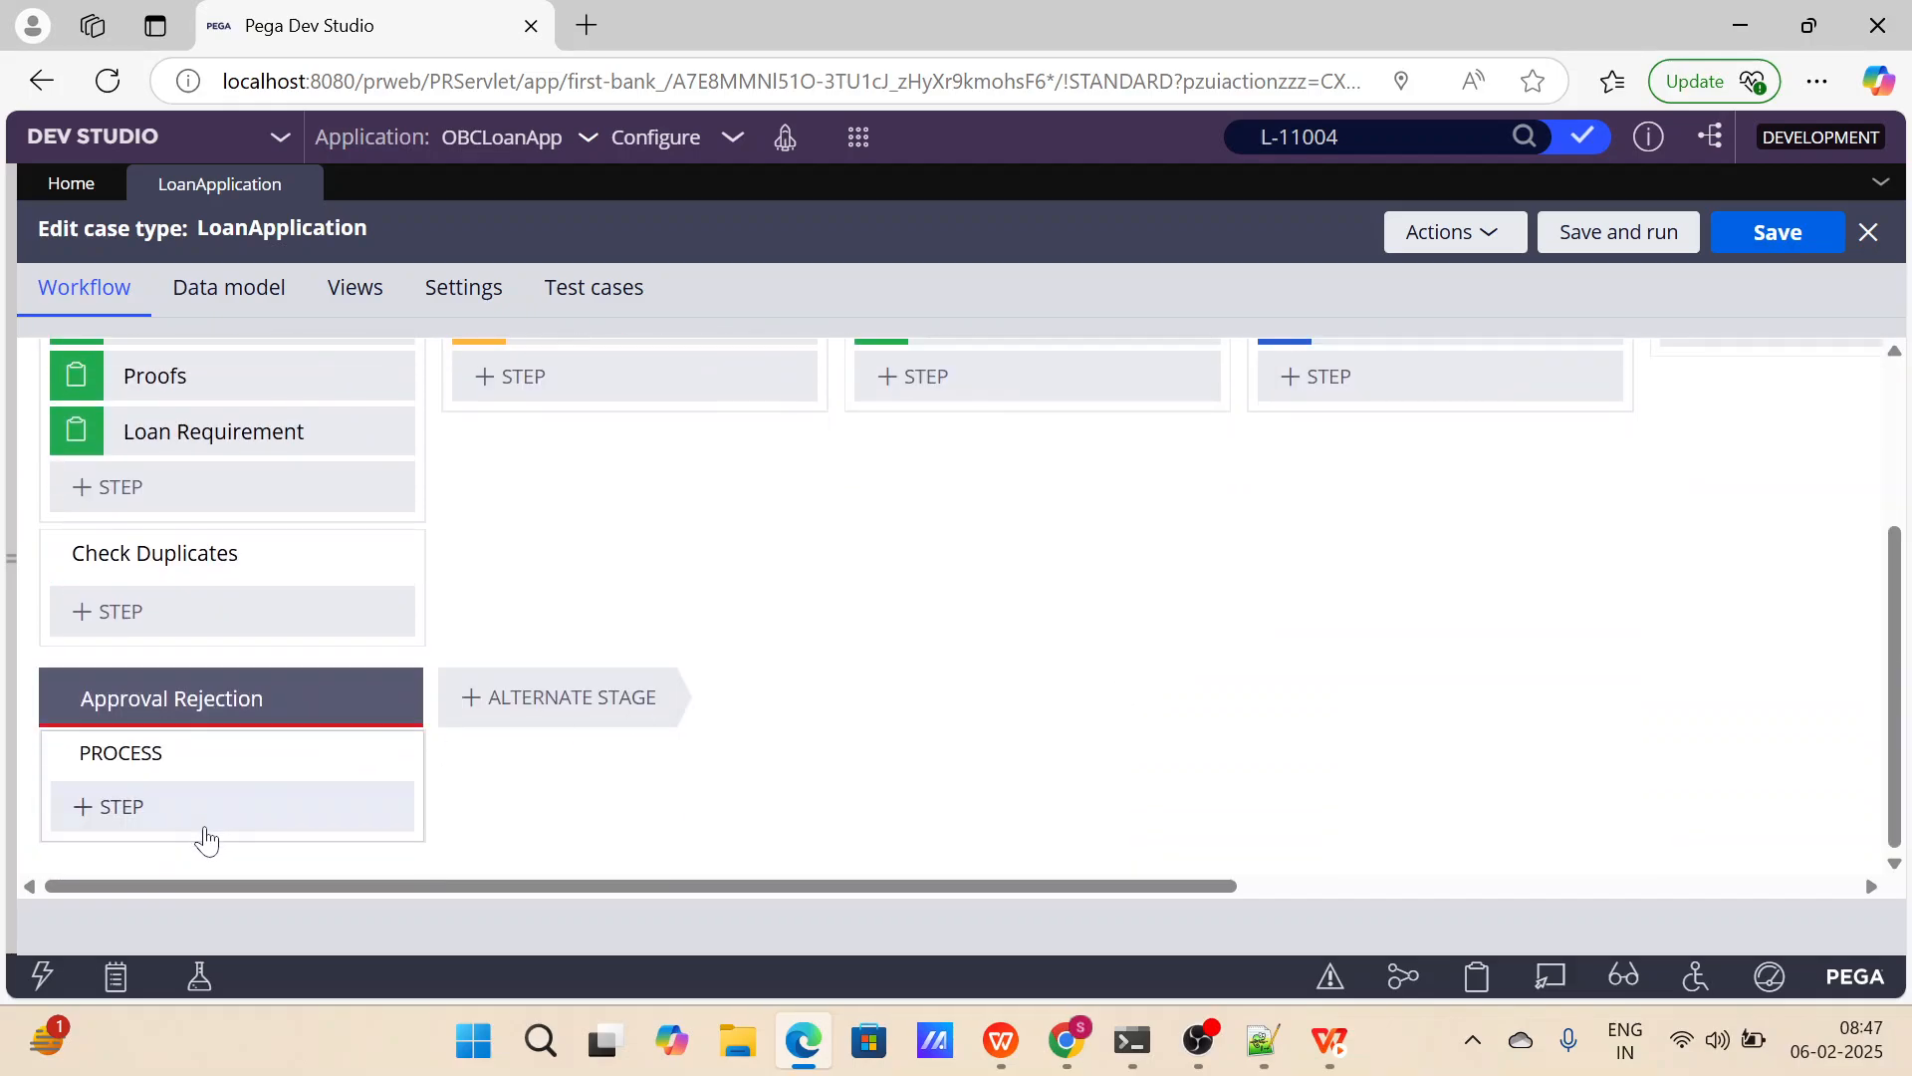
click(186, 811)
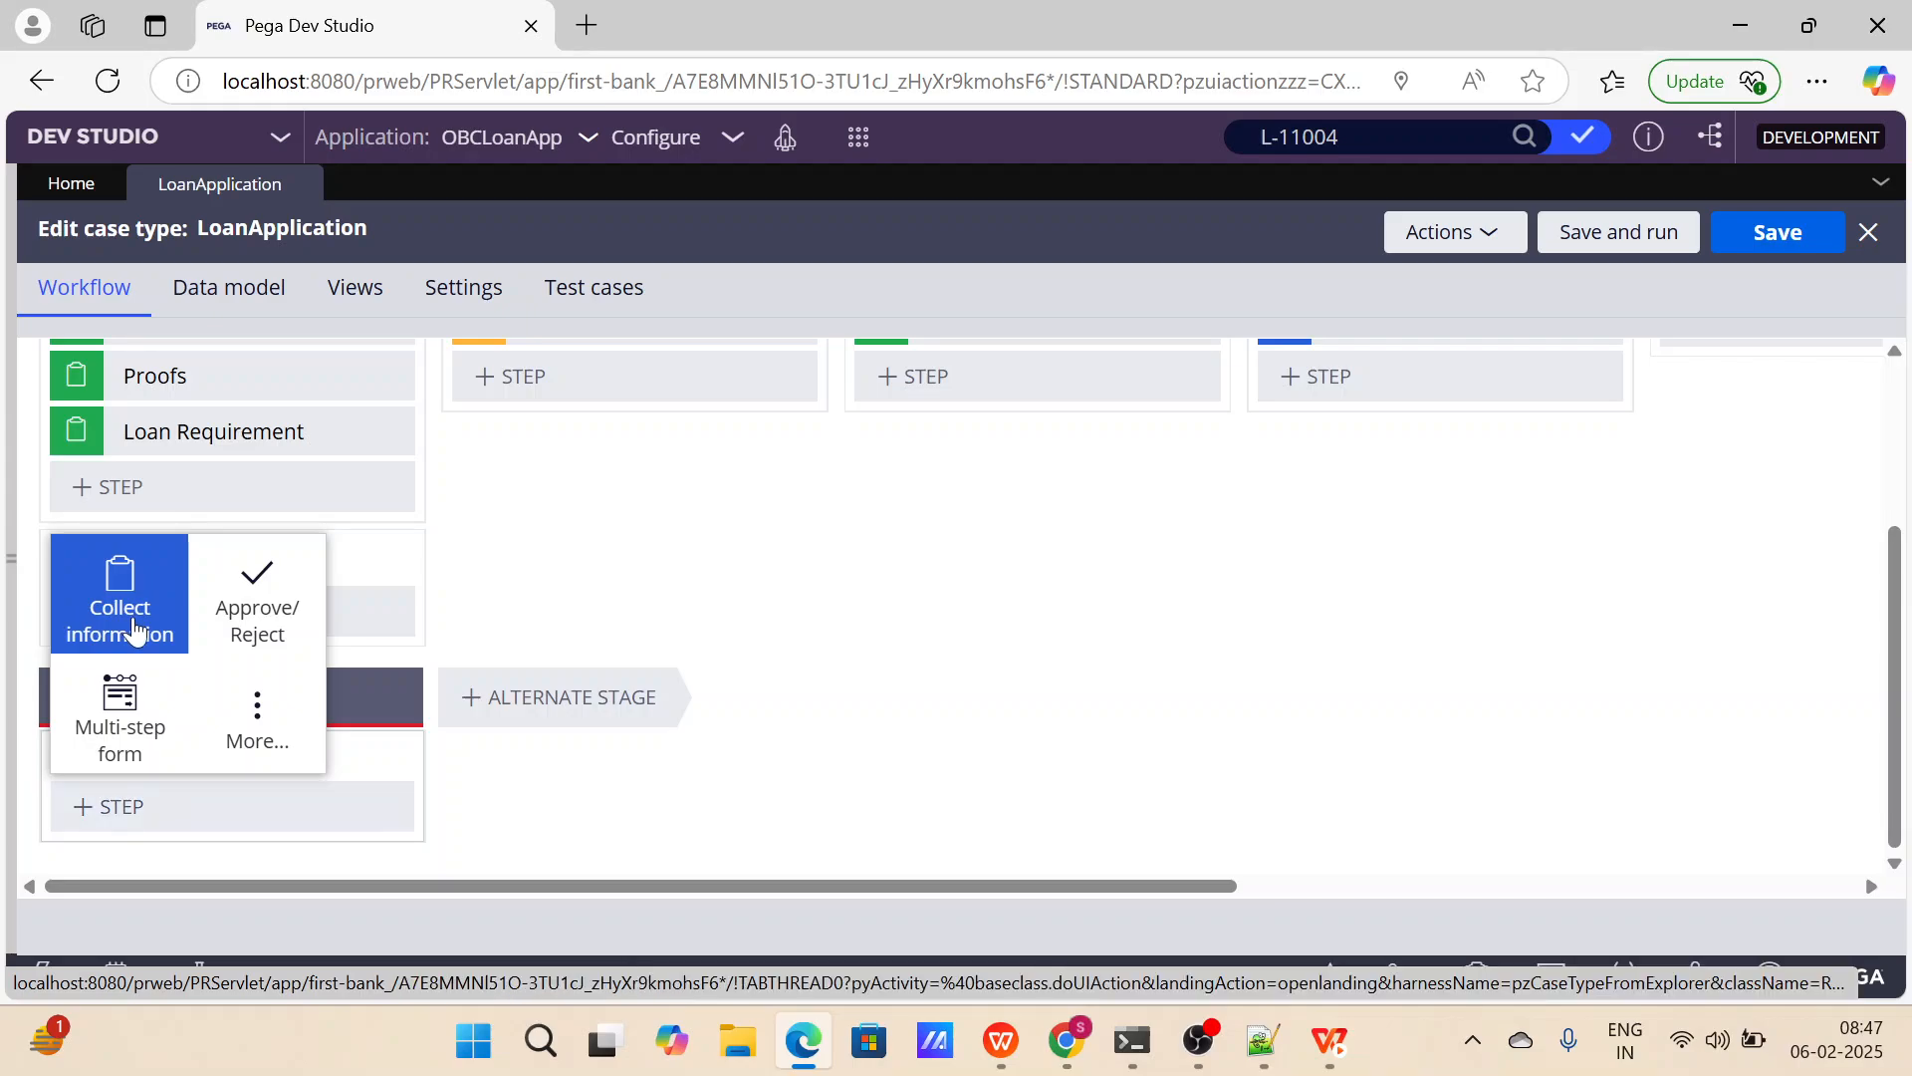
click(131, 631)
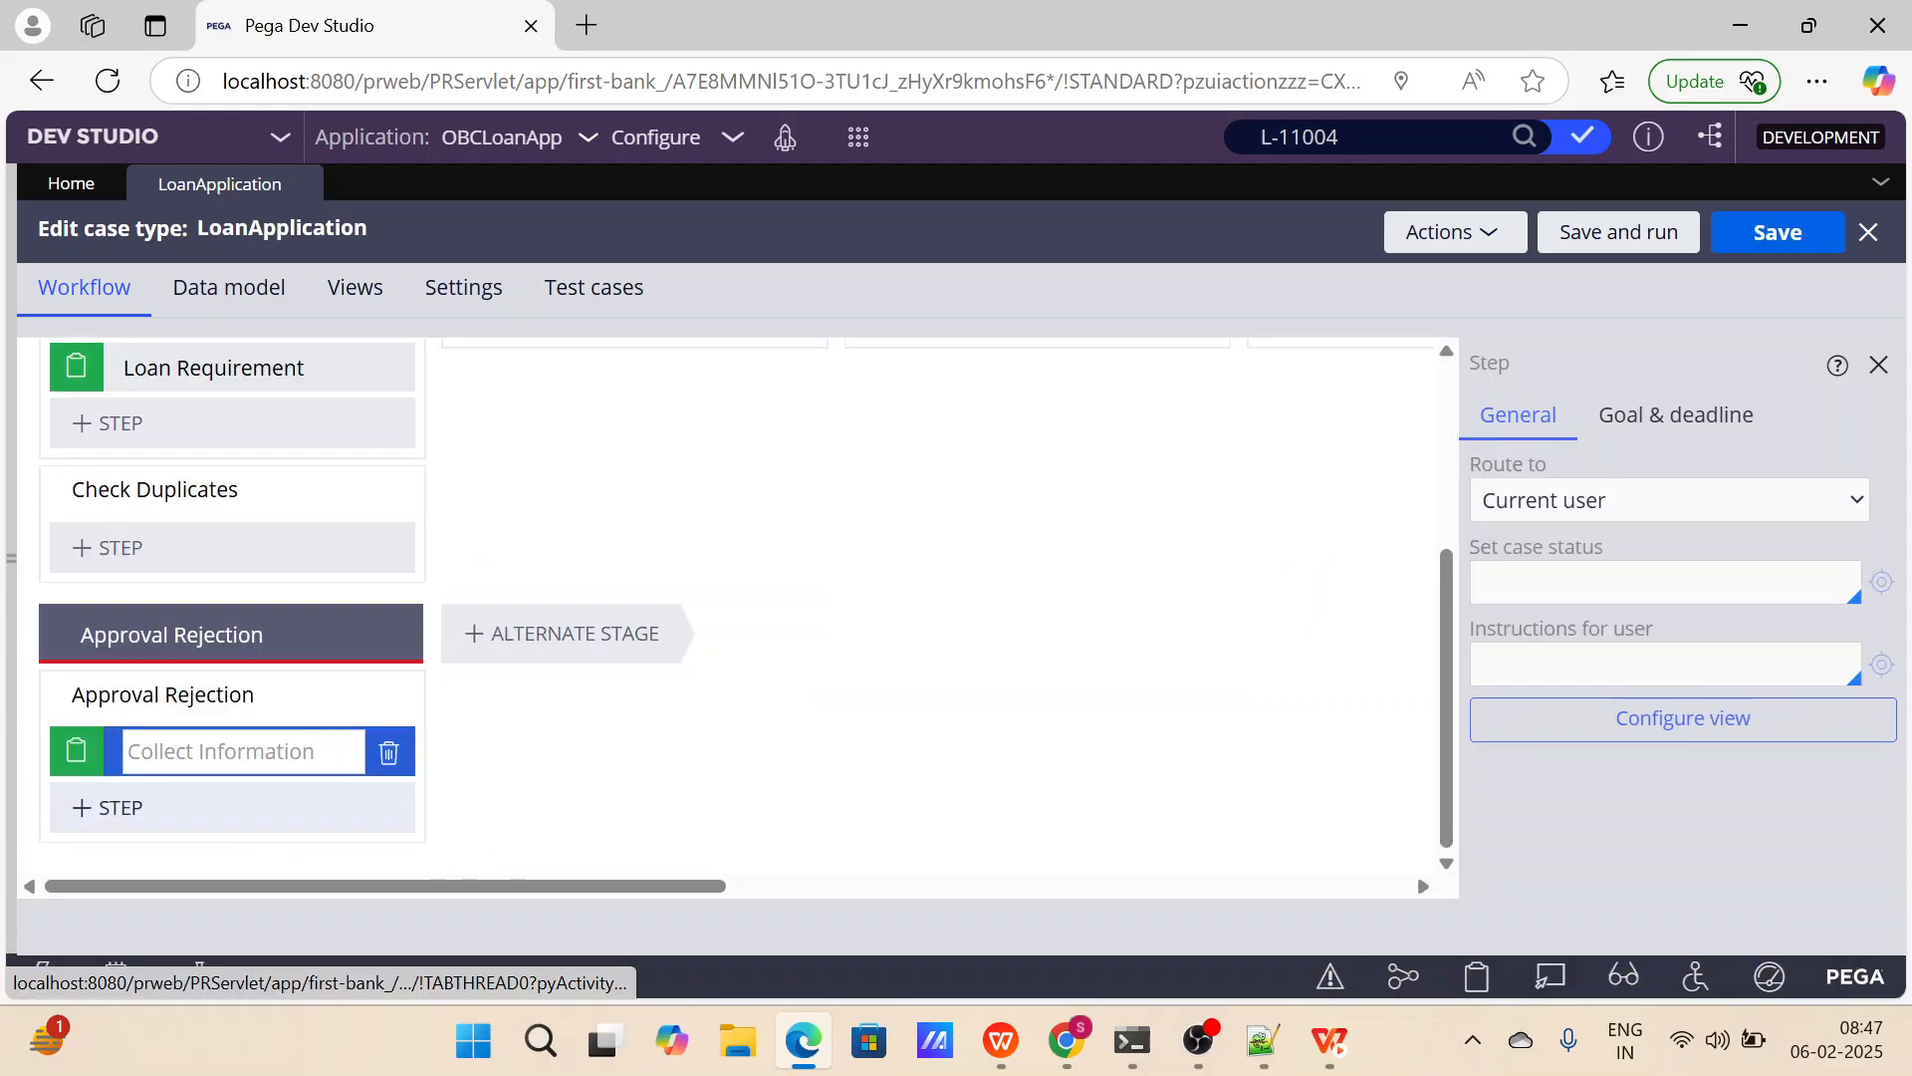
text(Rejectio)
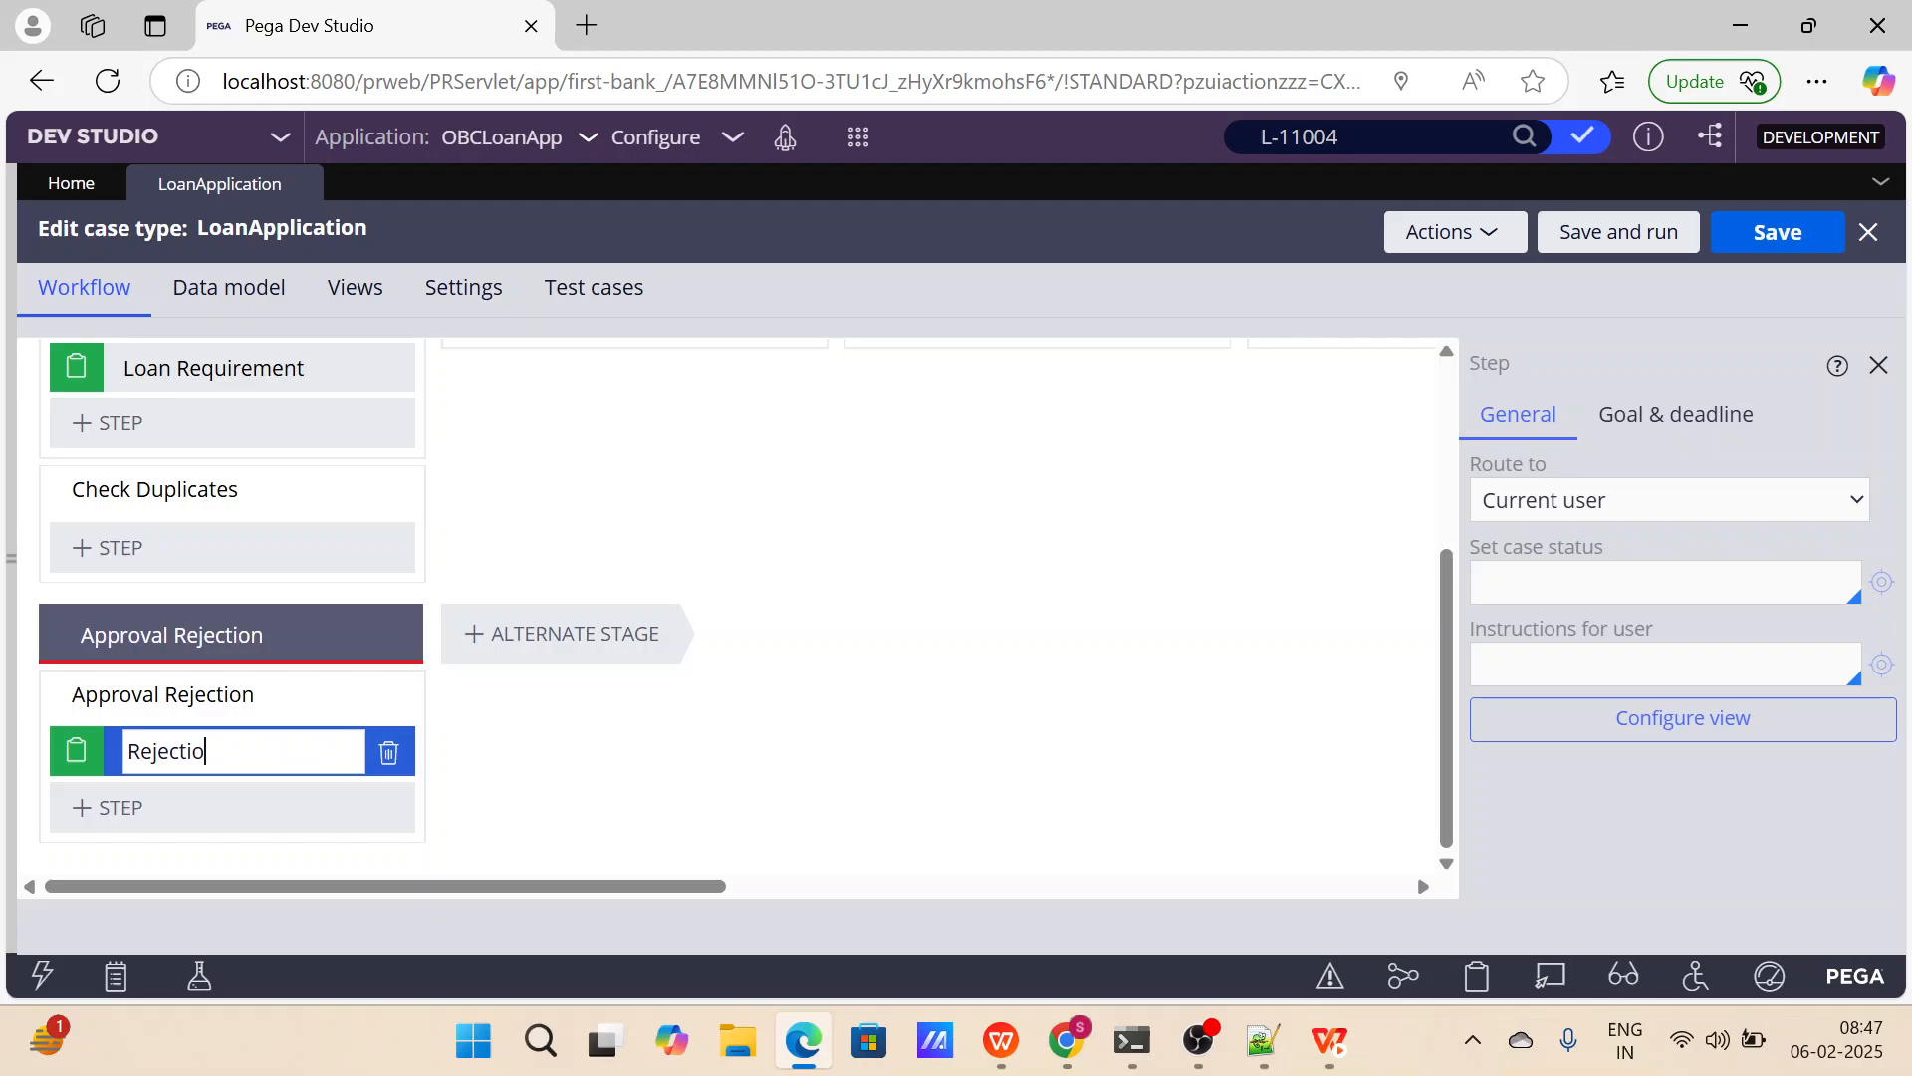
text(n Feedback)
Configure the Rejection Feedback step's view with a Text (paragraph) field named Rejection Feedback, displayed as plain text.
click(1536, 733)
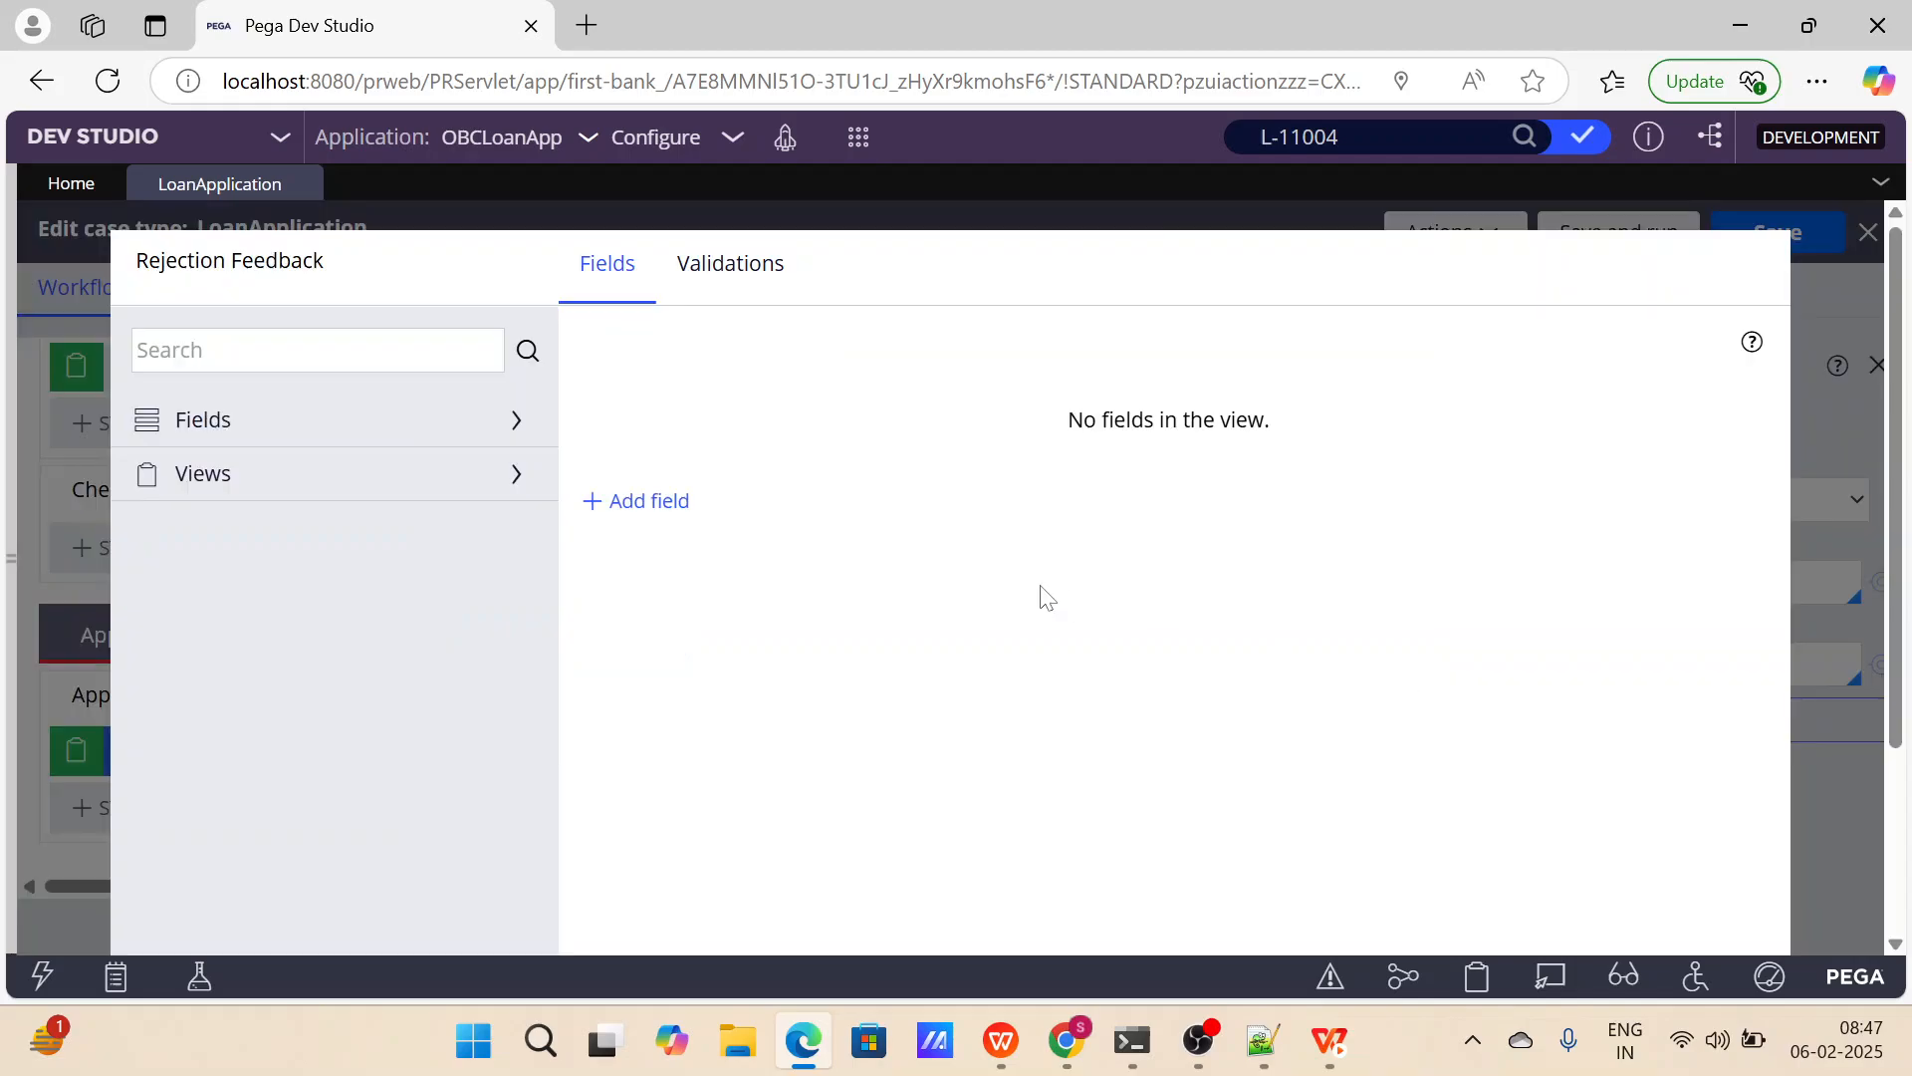
click(643, 502)
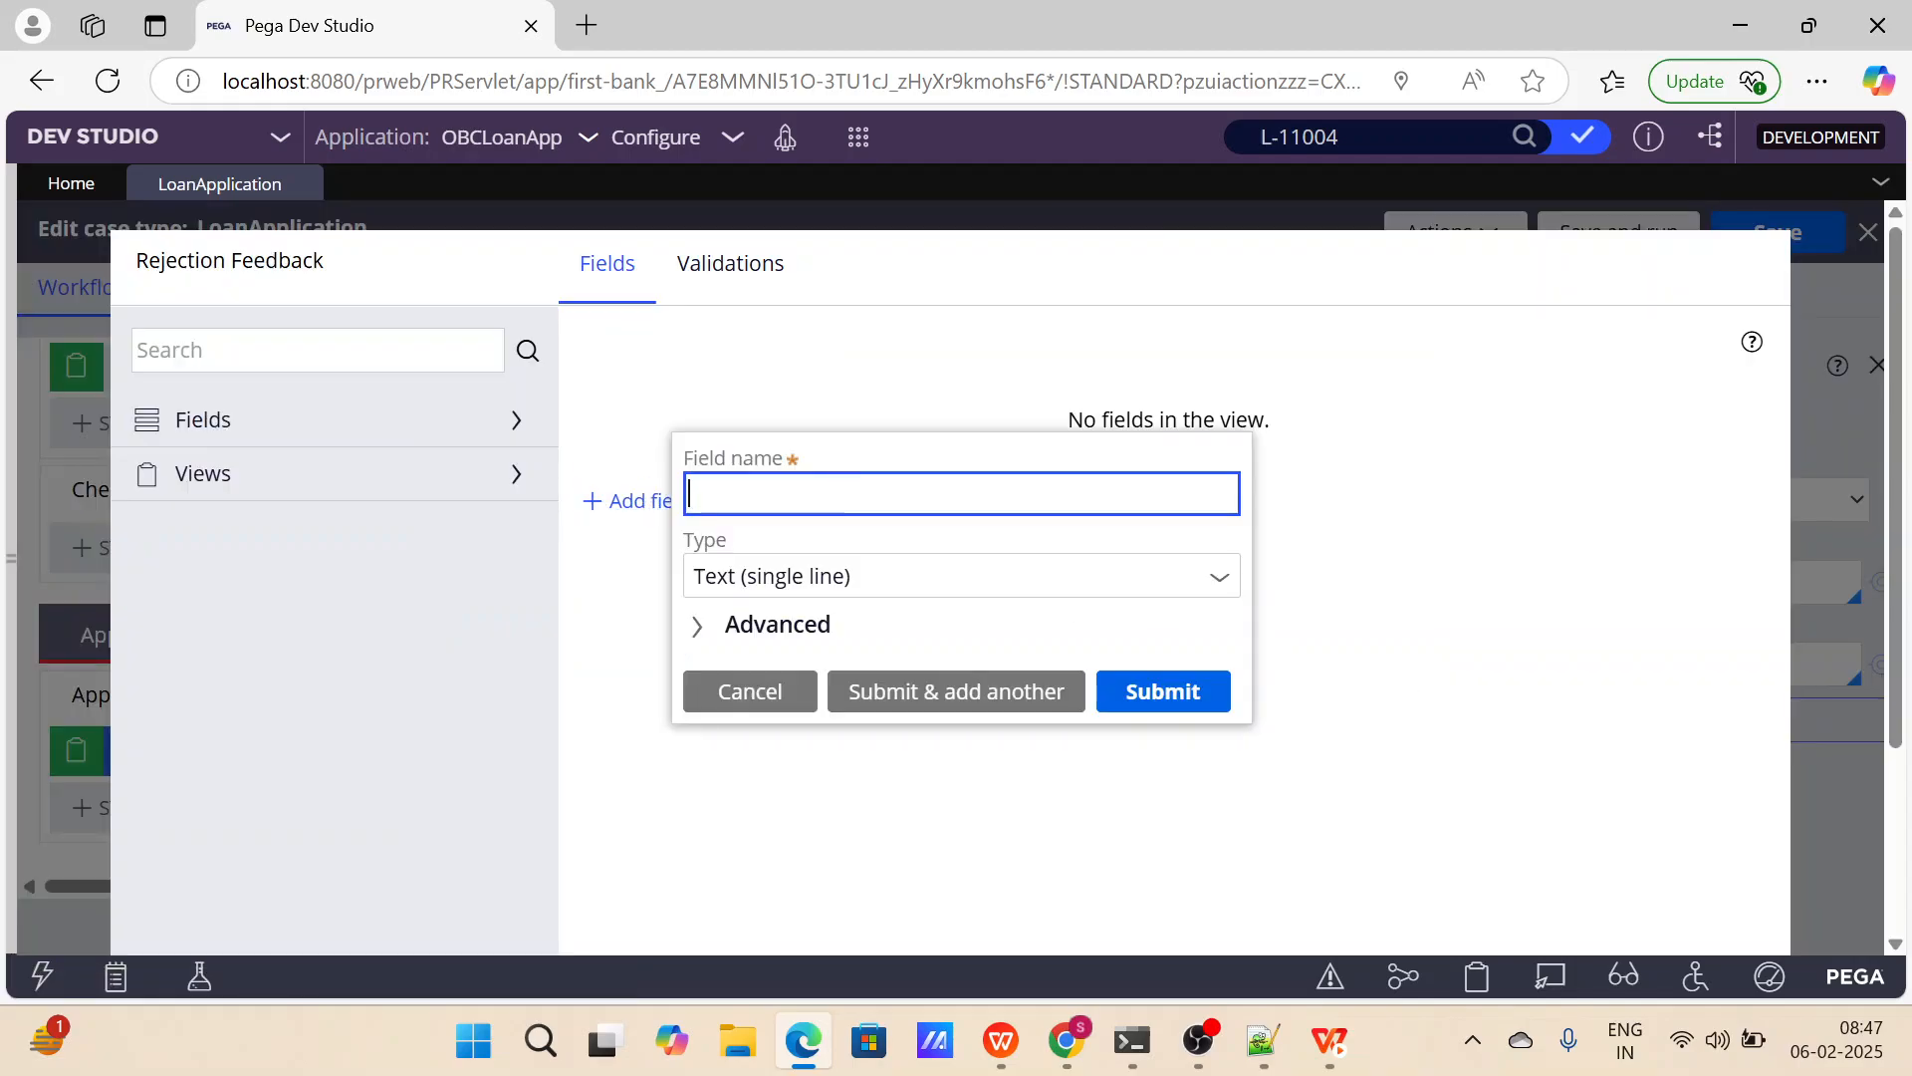
text(Rejection Feeb)
key(BackSpace)
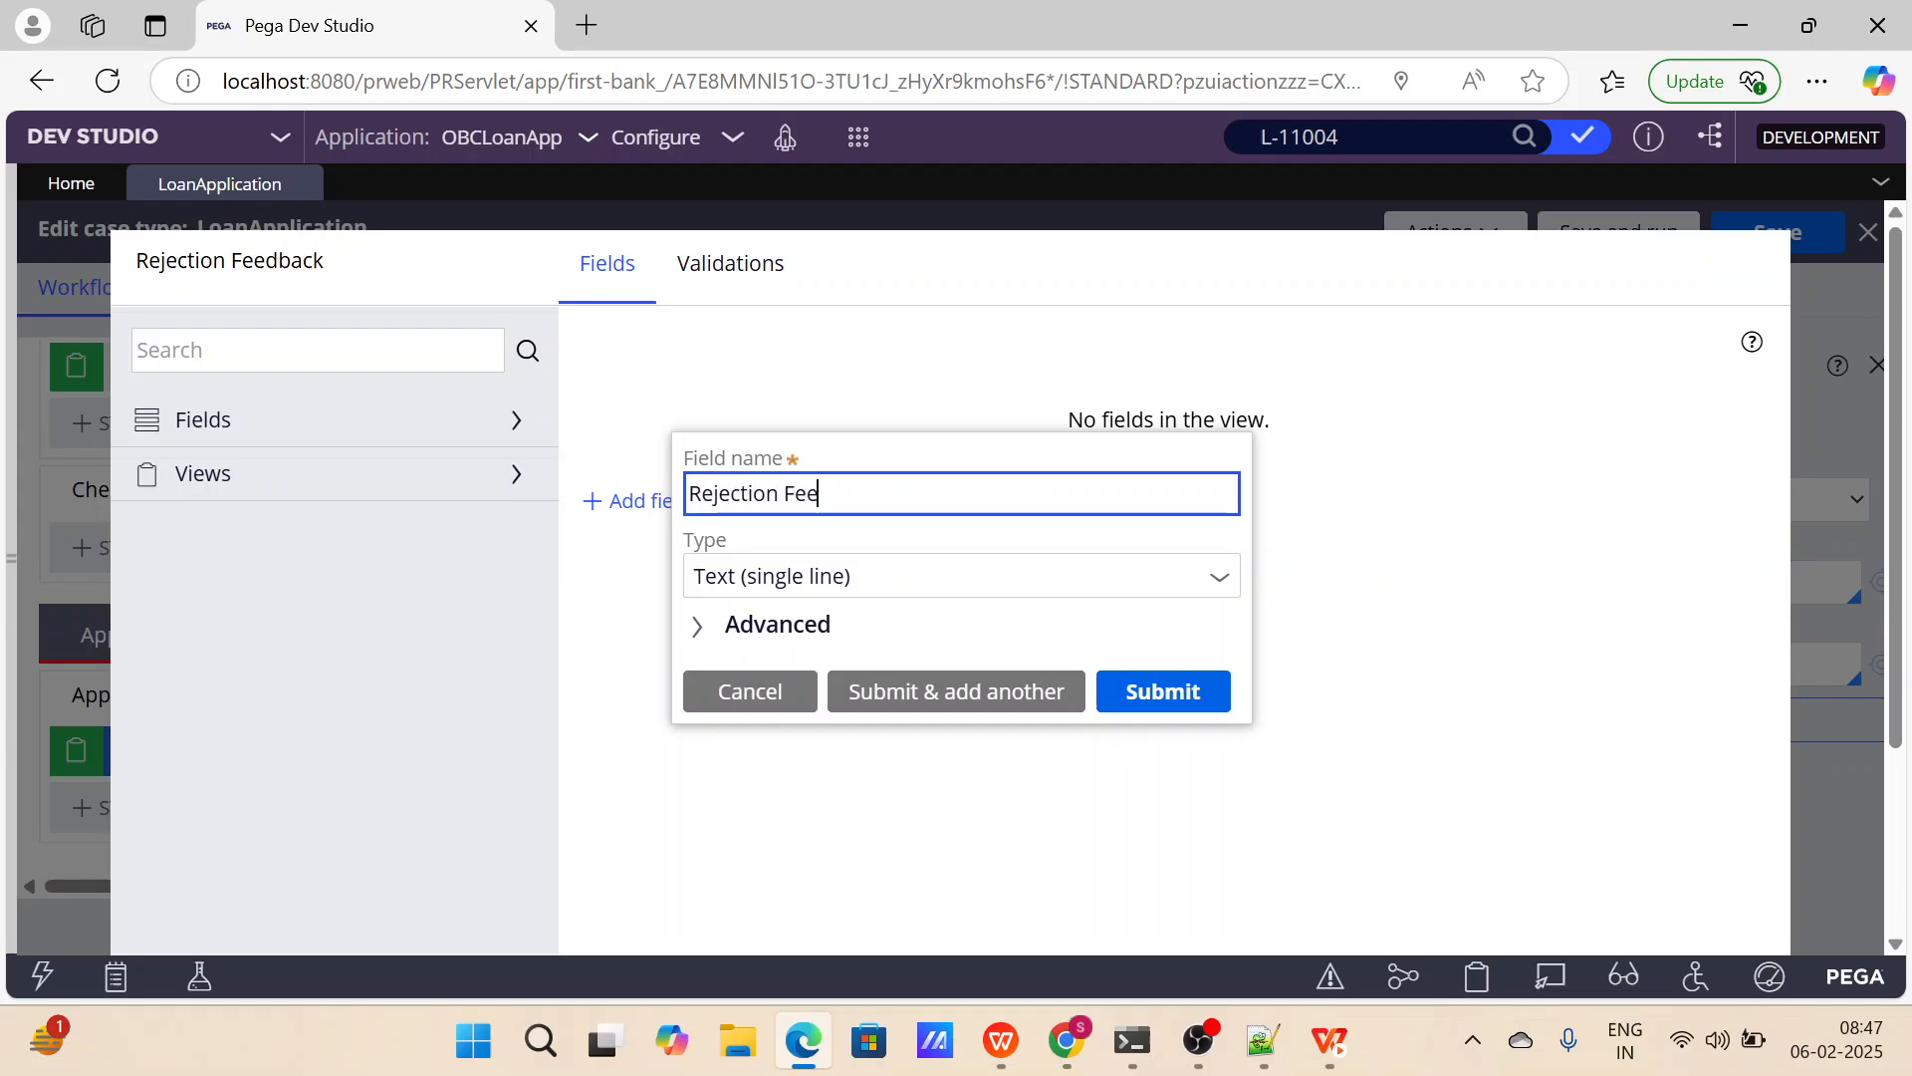
text(dback)
click(858, 574)
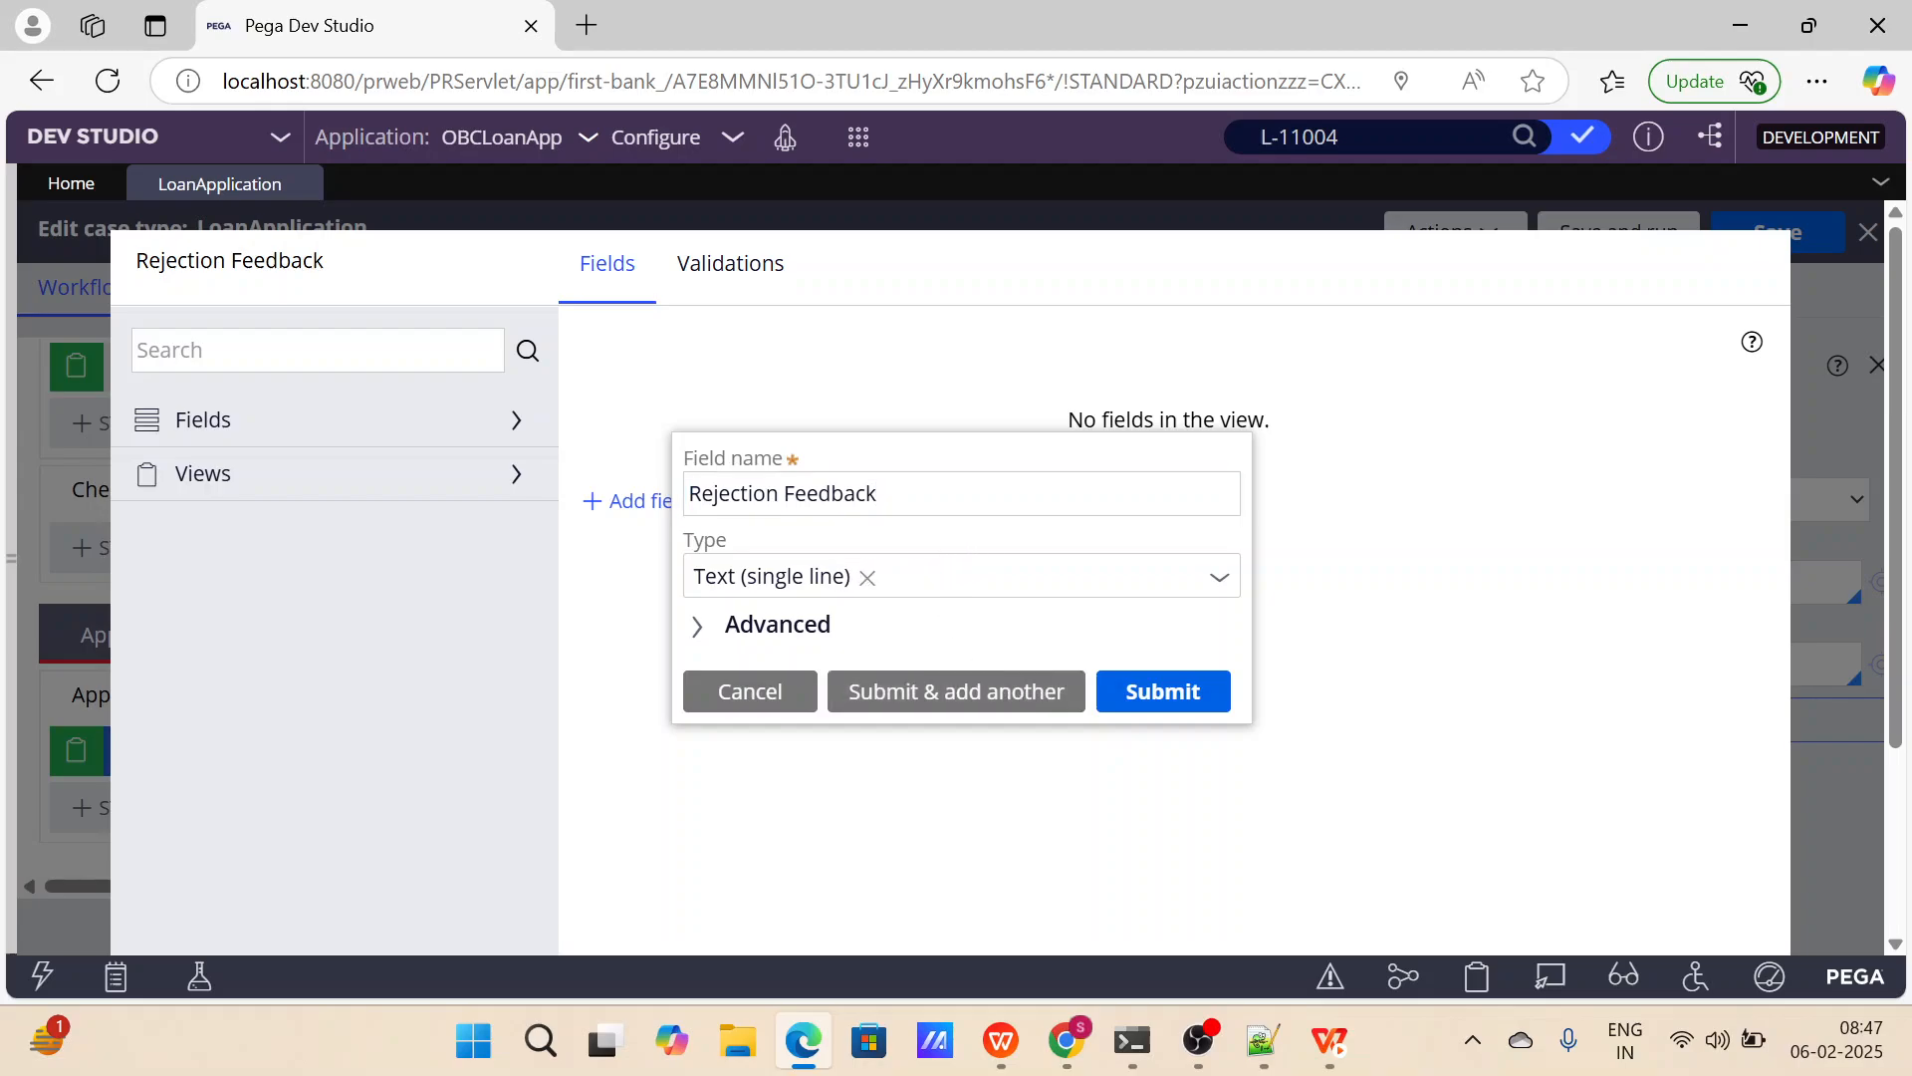
click(859, 575)
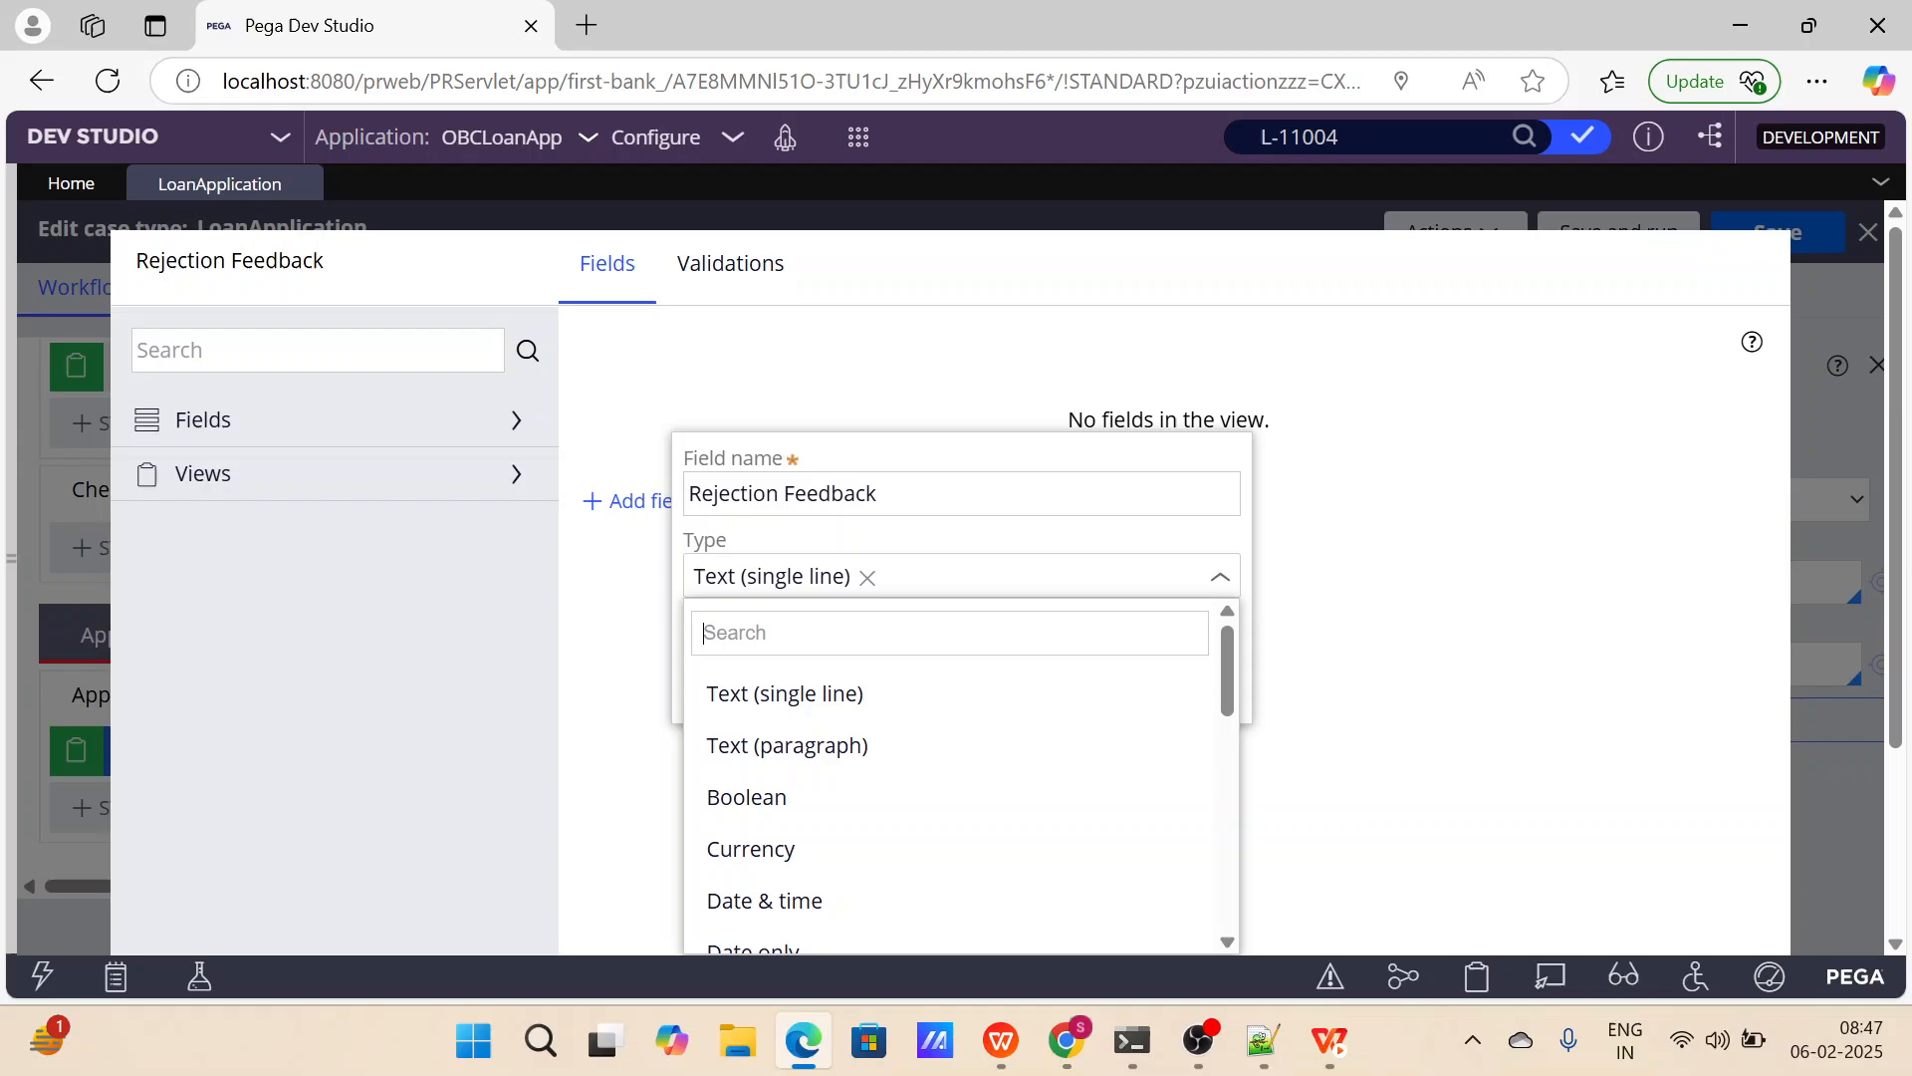
click(815, 747)
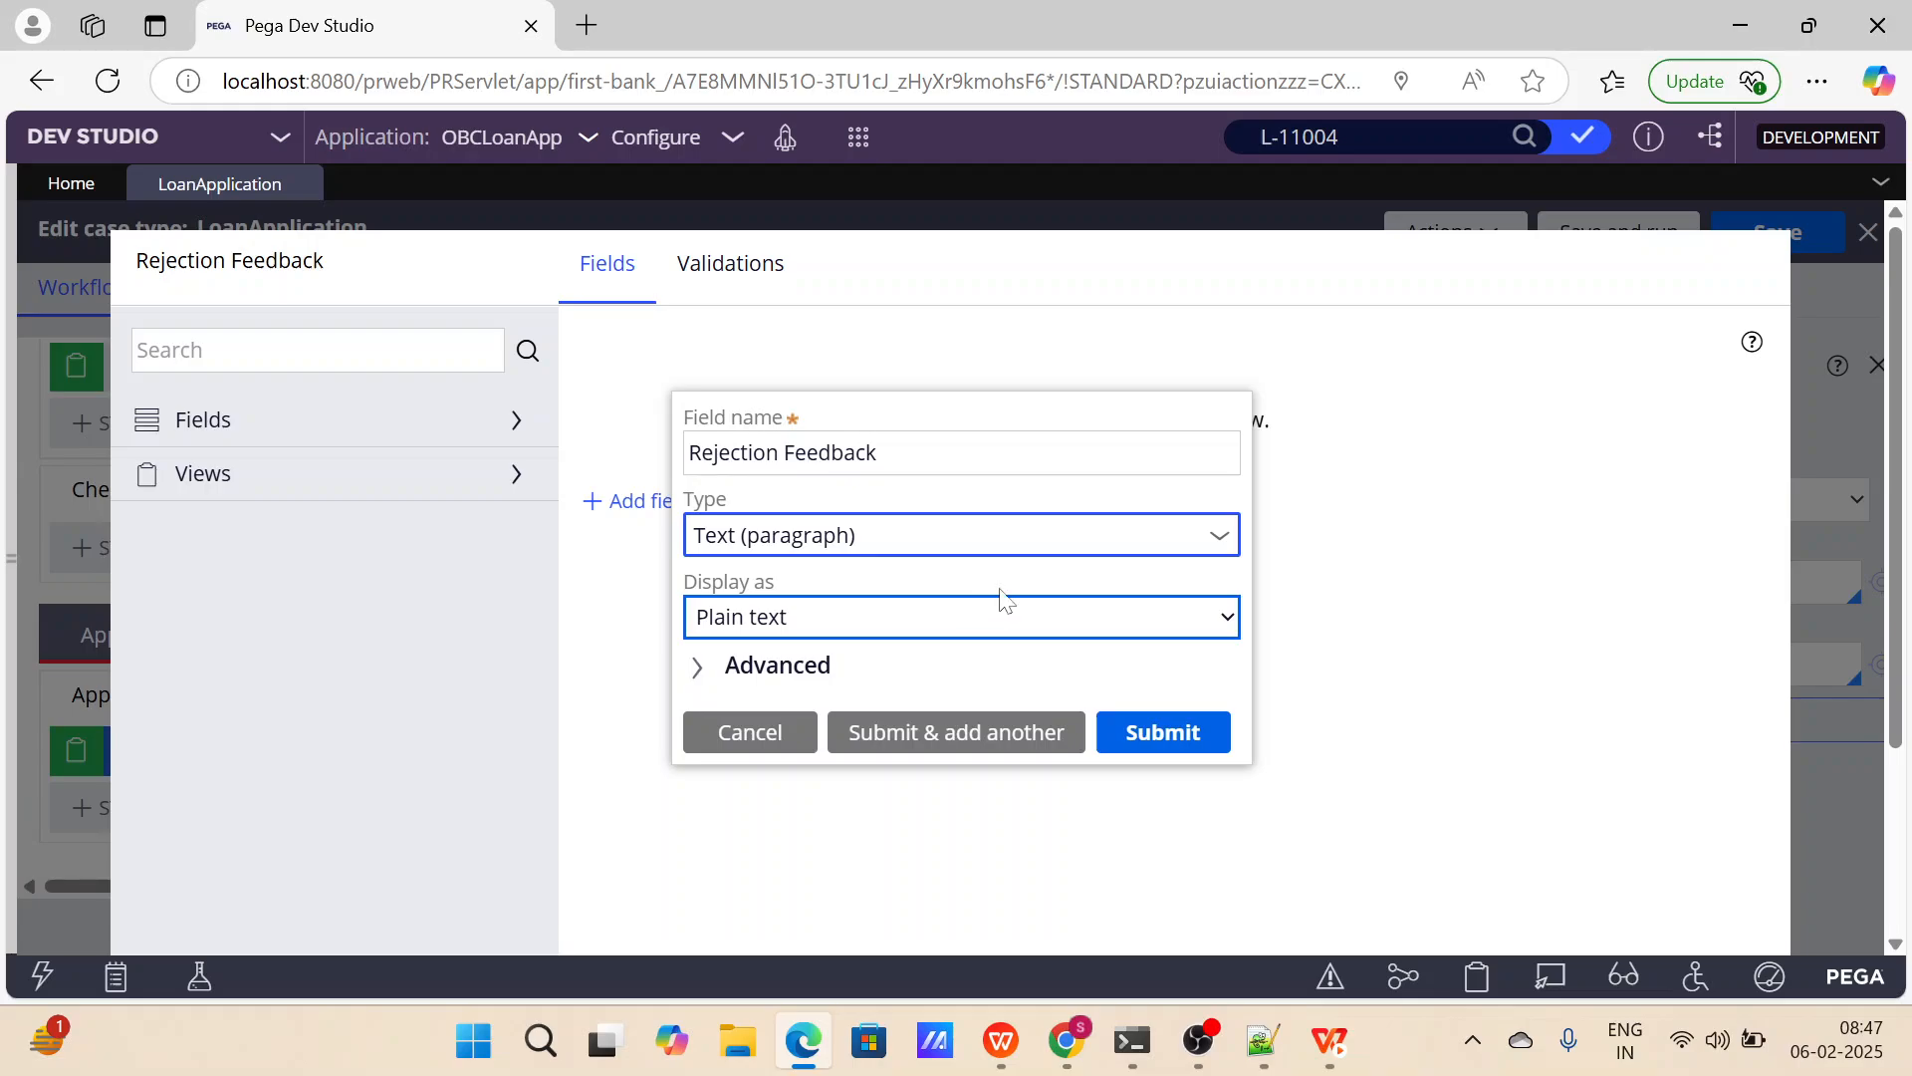
click(1032, 639)
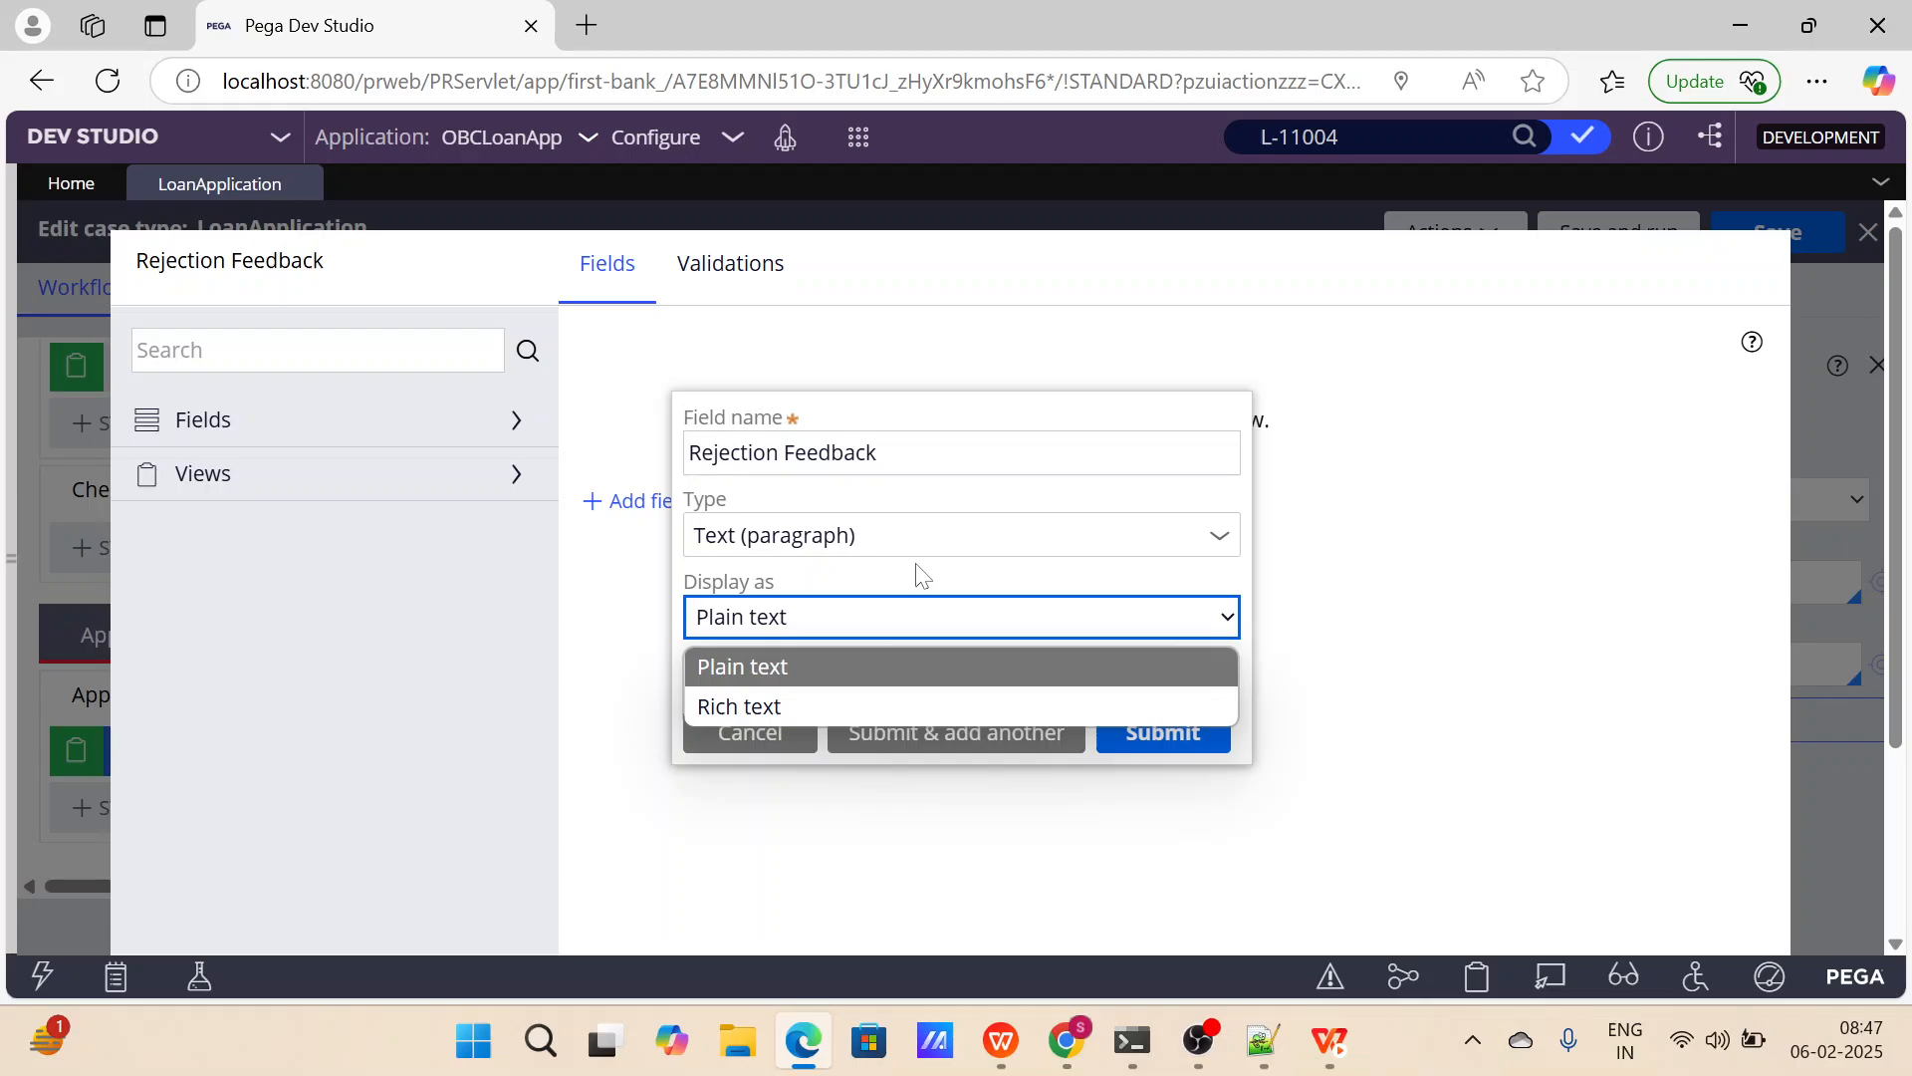
click(820, 665)
click(1175, 754)
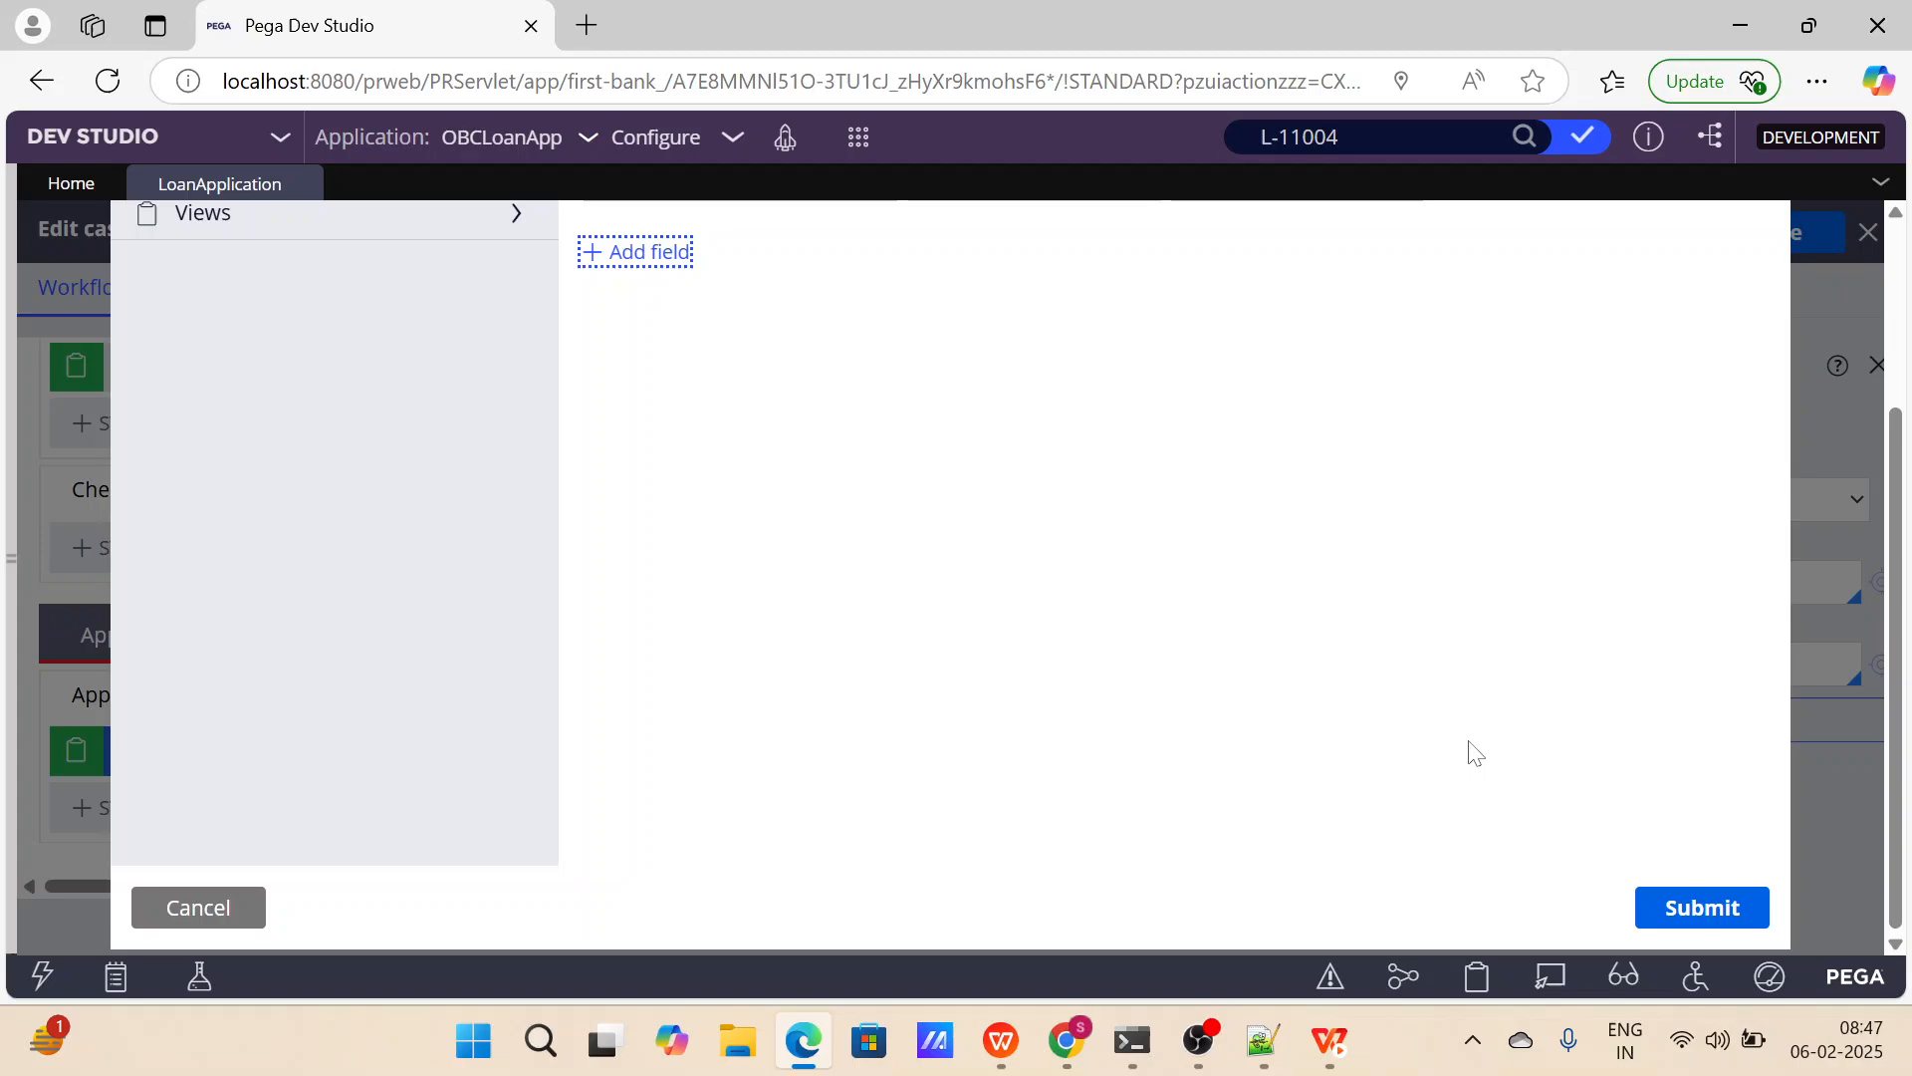
click(1703, 907)
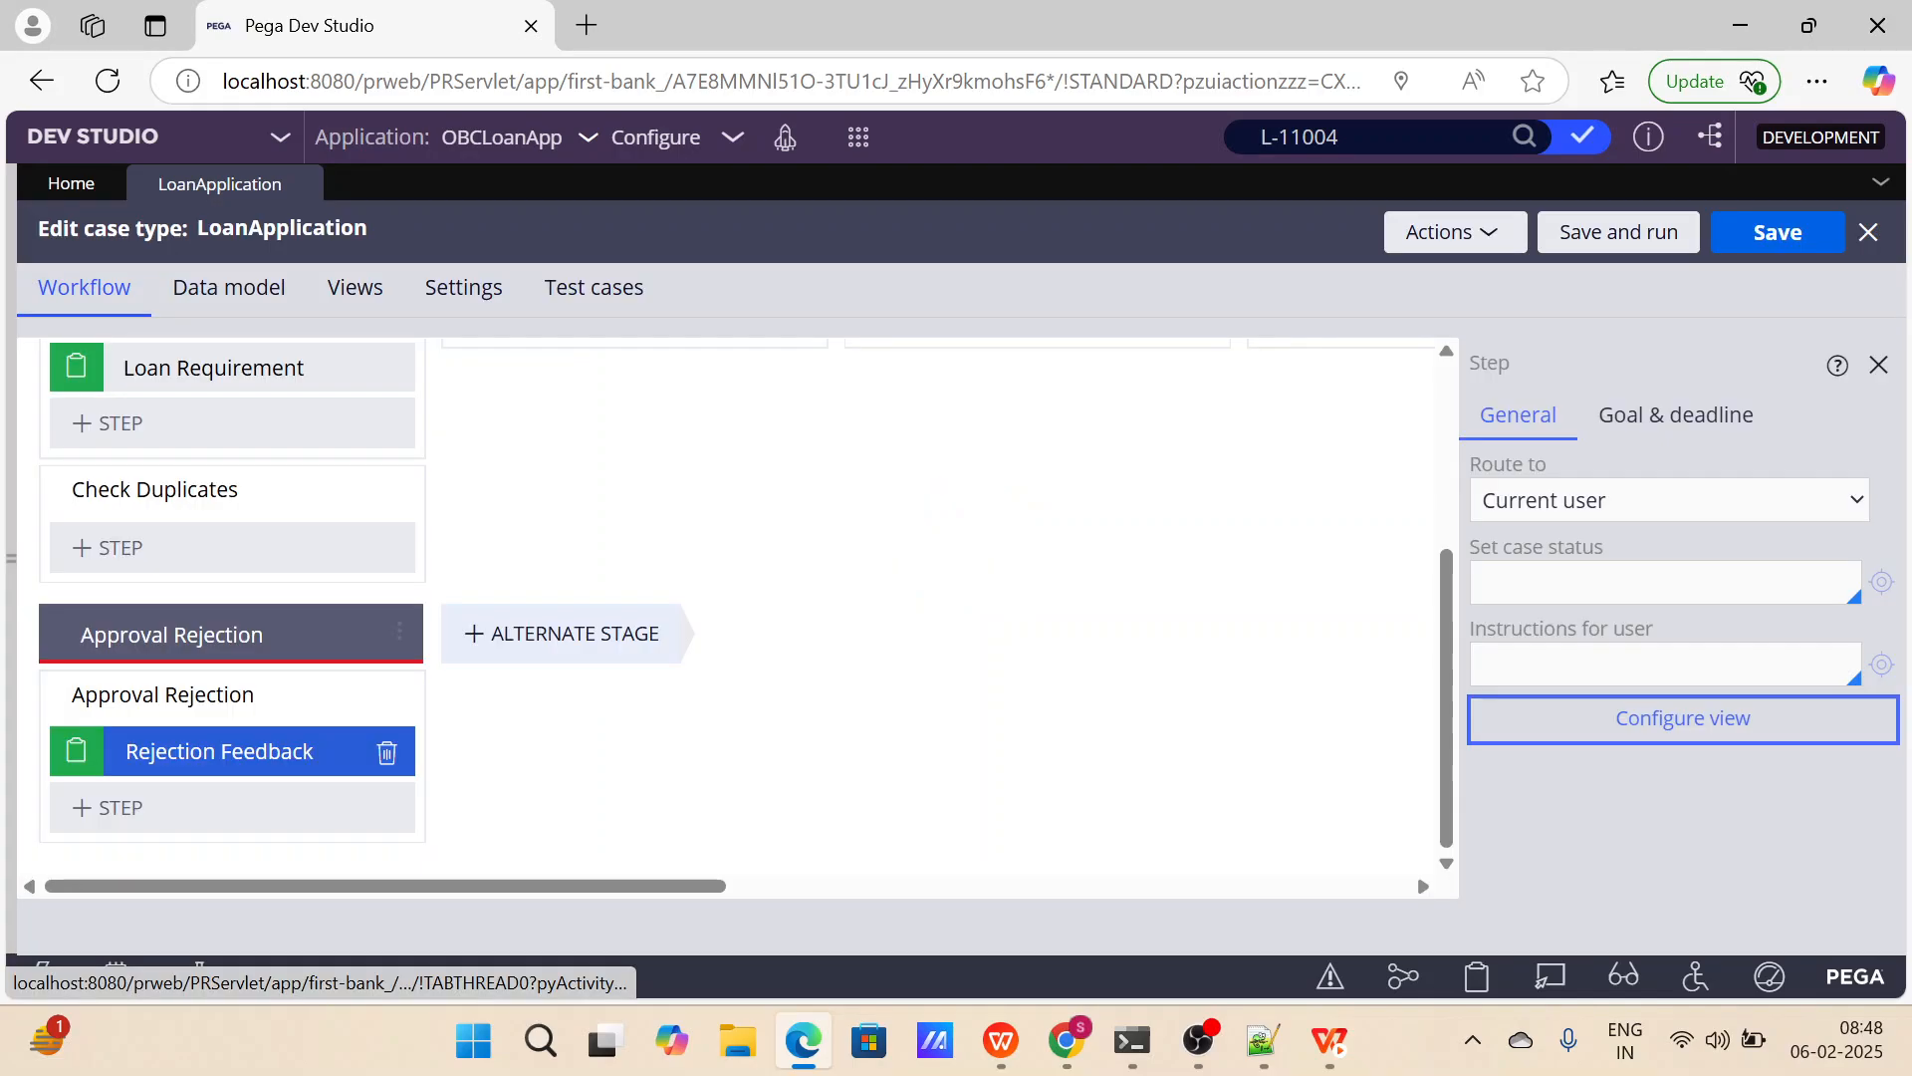
Add the Search duplicate cases automation to the Check Duplicates process in the Collect Information stage.
scroll(513, 586, up, 3)
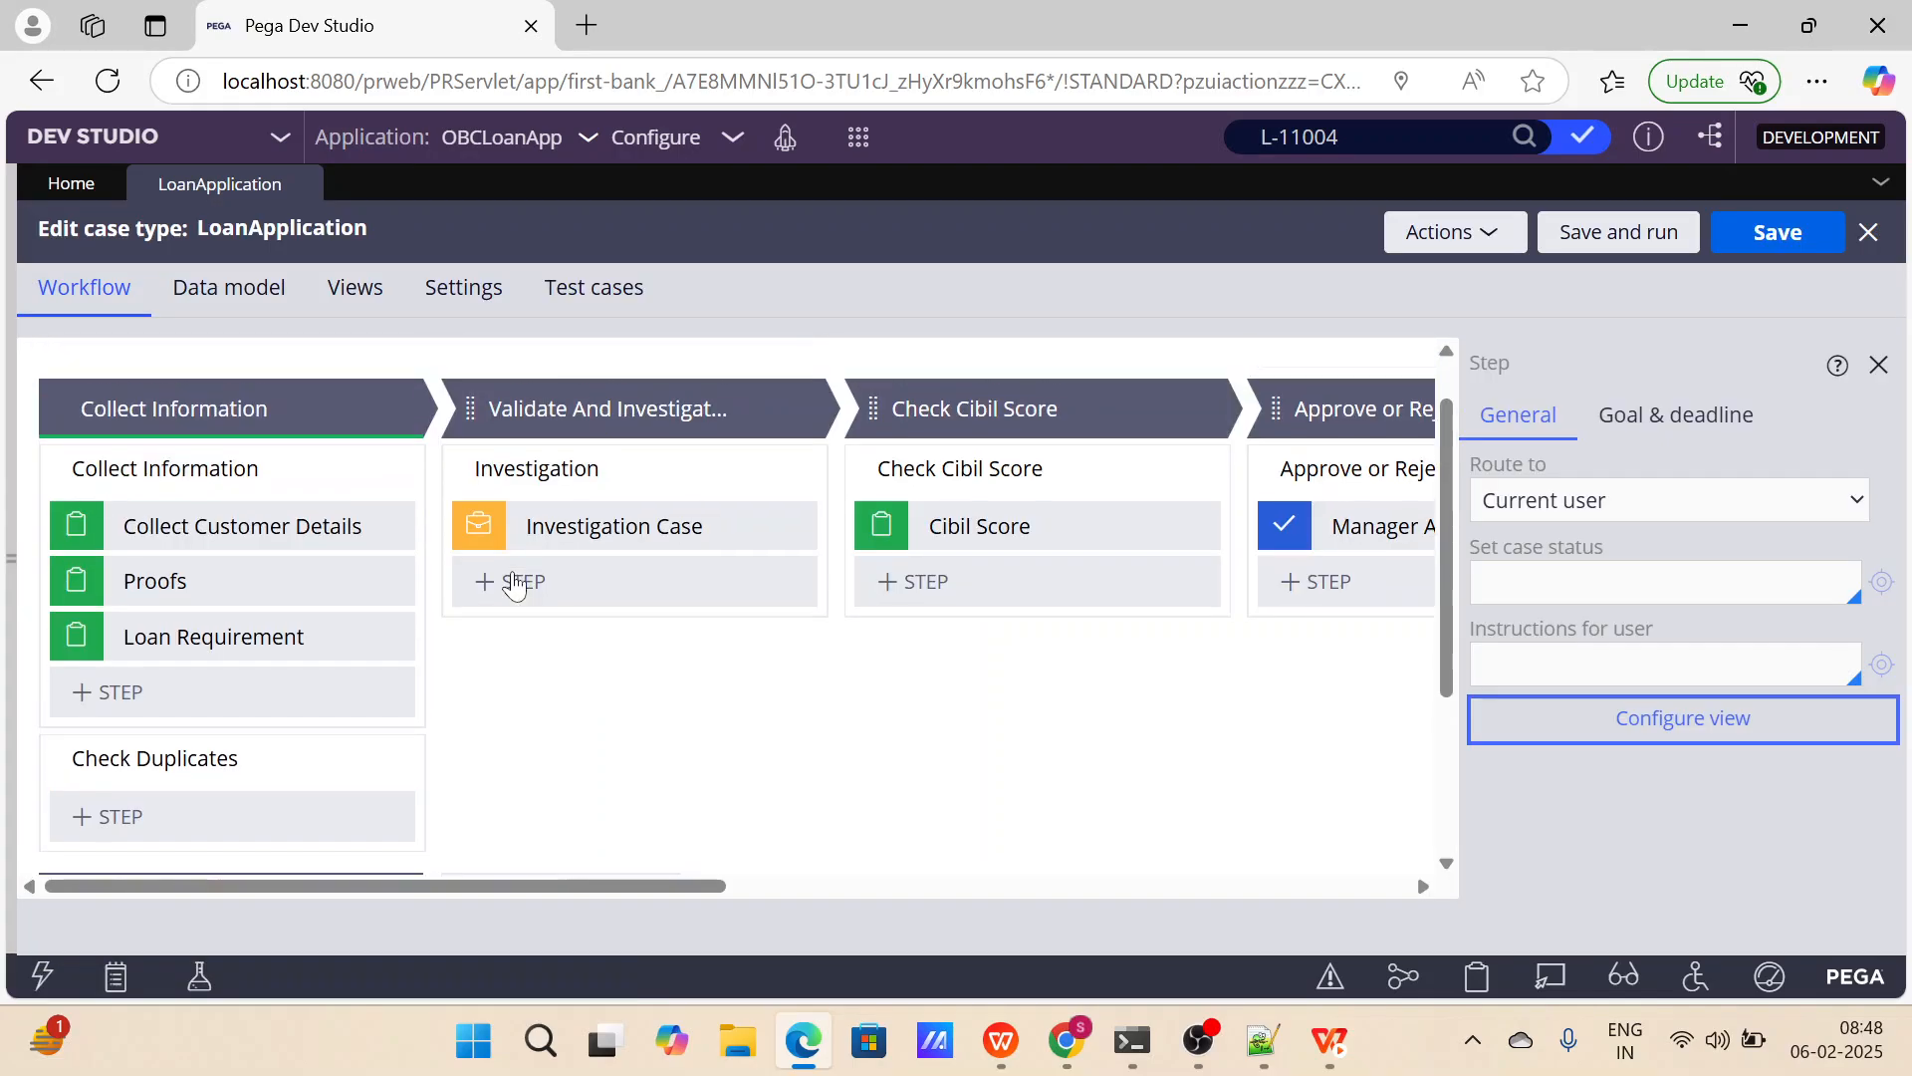
scroll(513, 586, right, 10)
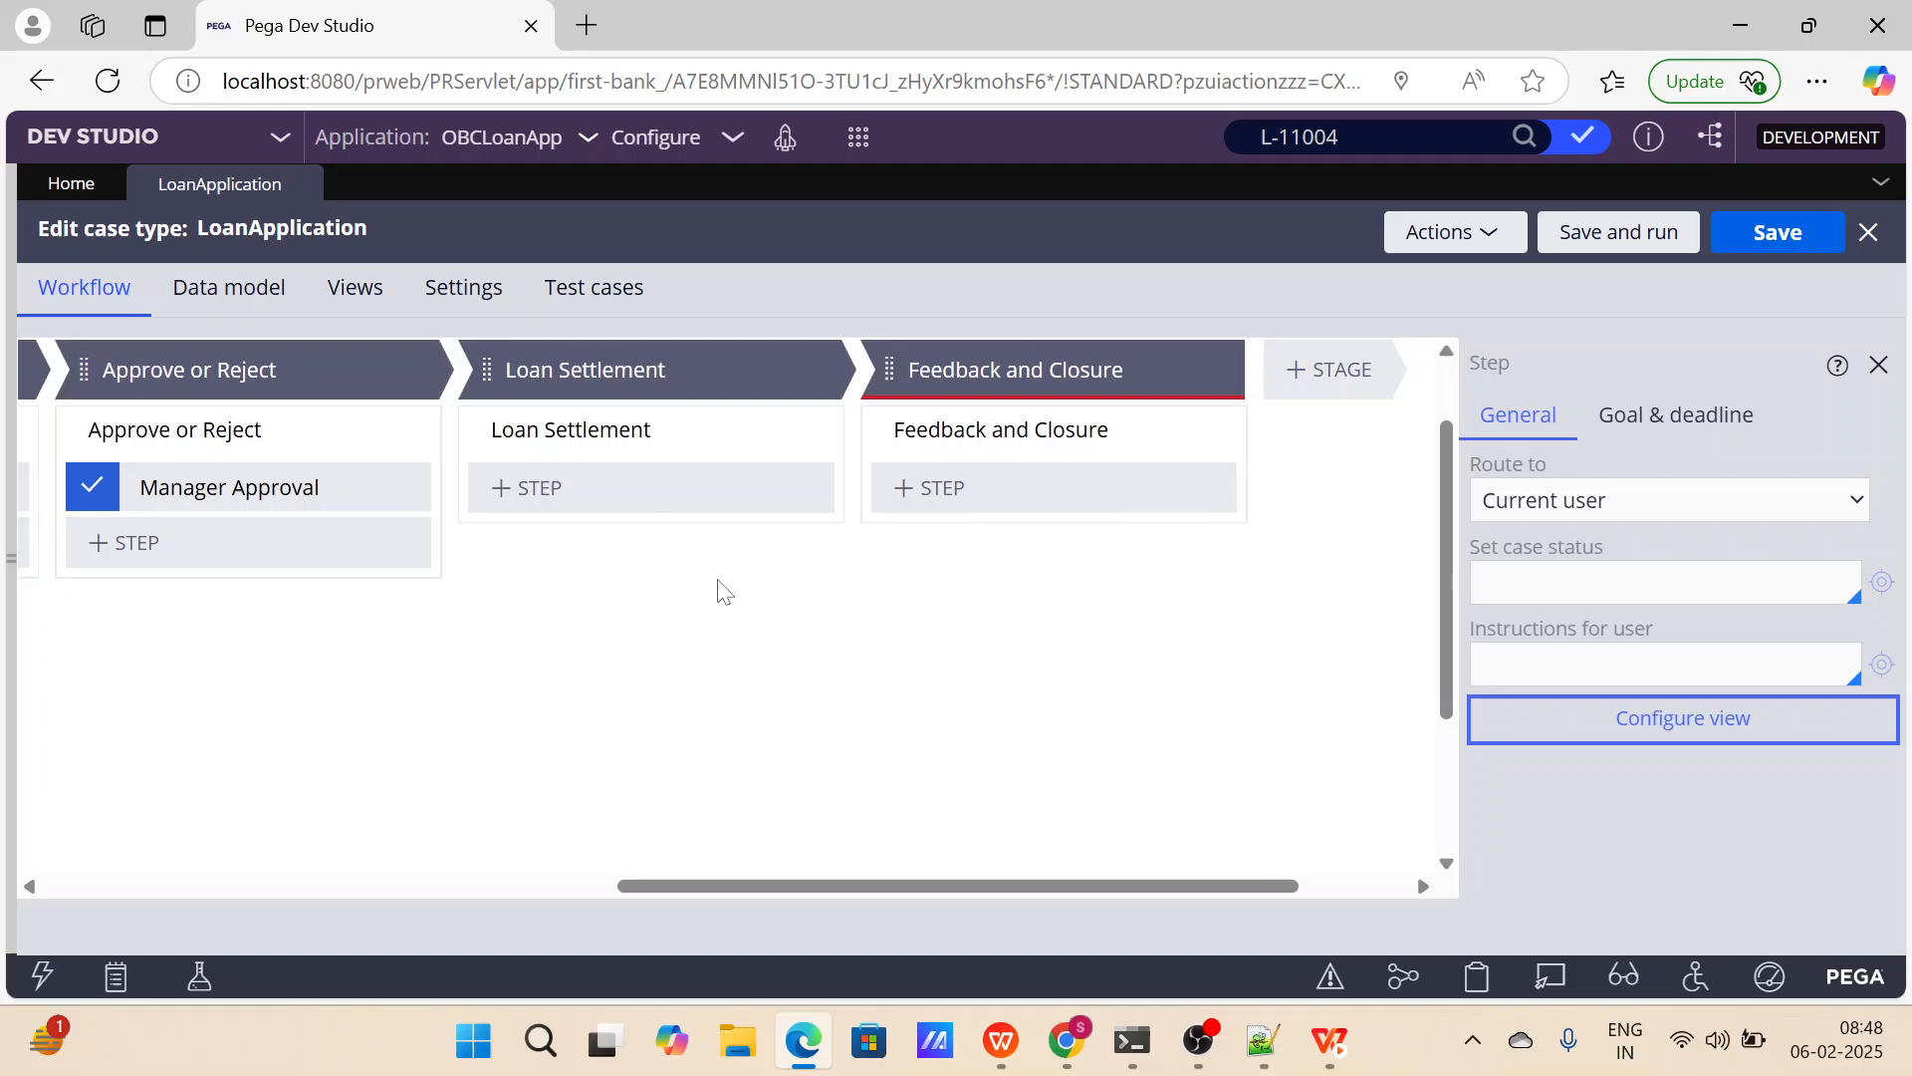
scroll(724, 592, left, 10)
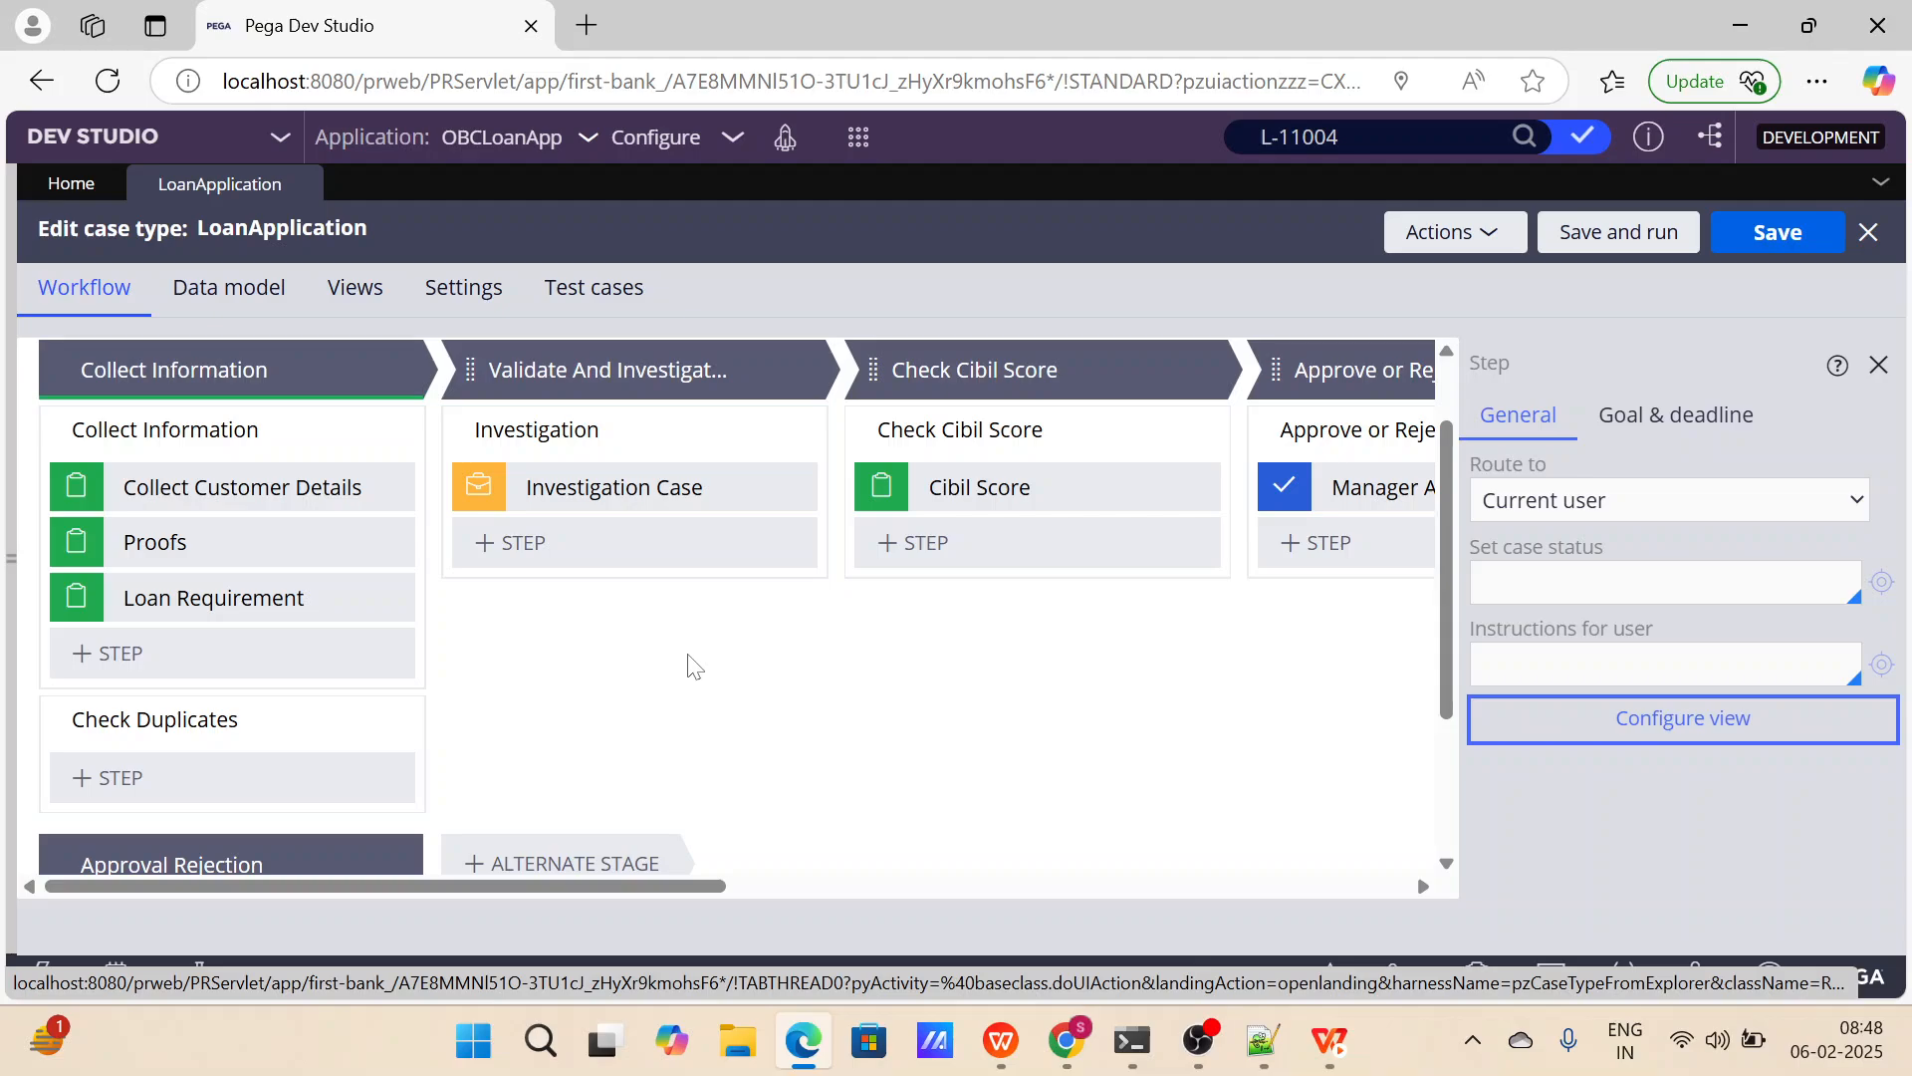
scroll(694, 666, down, 1)
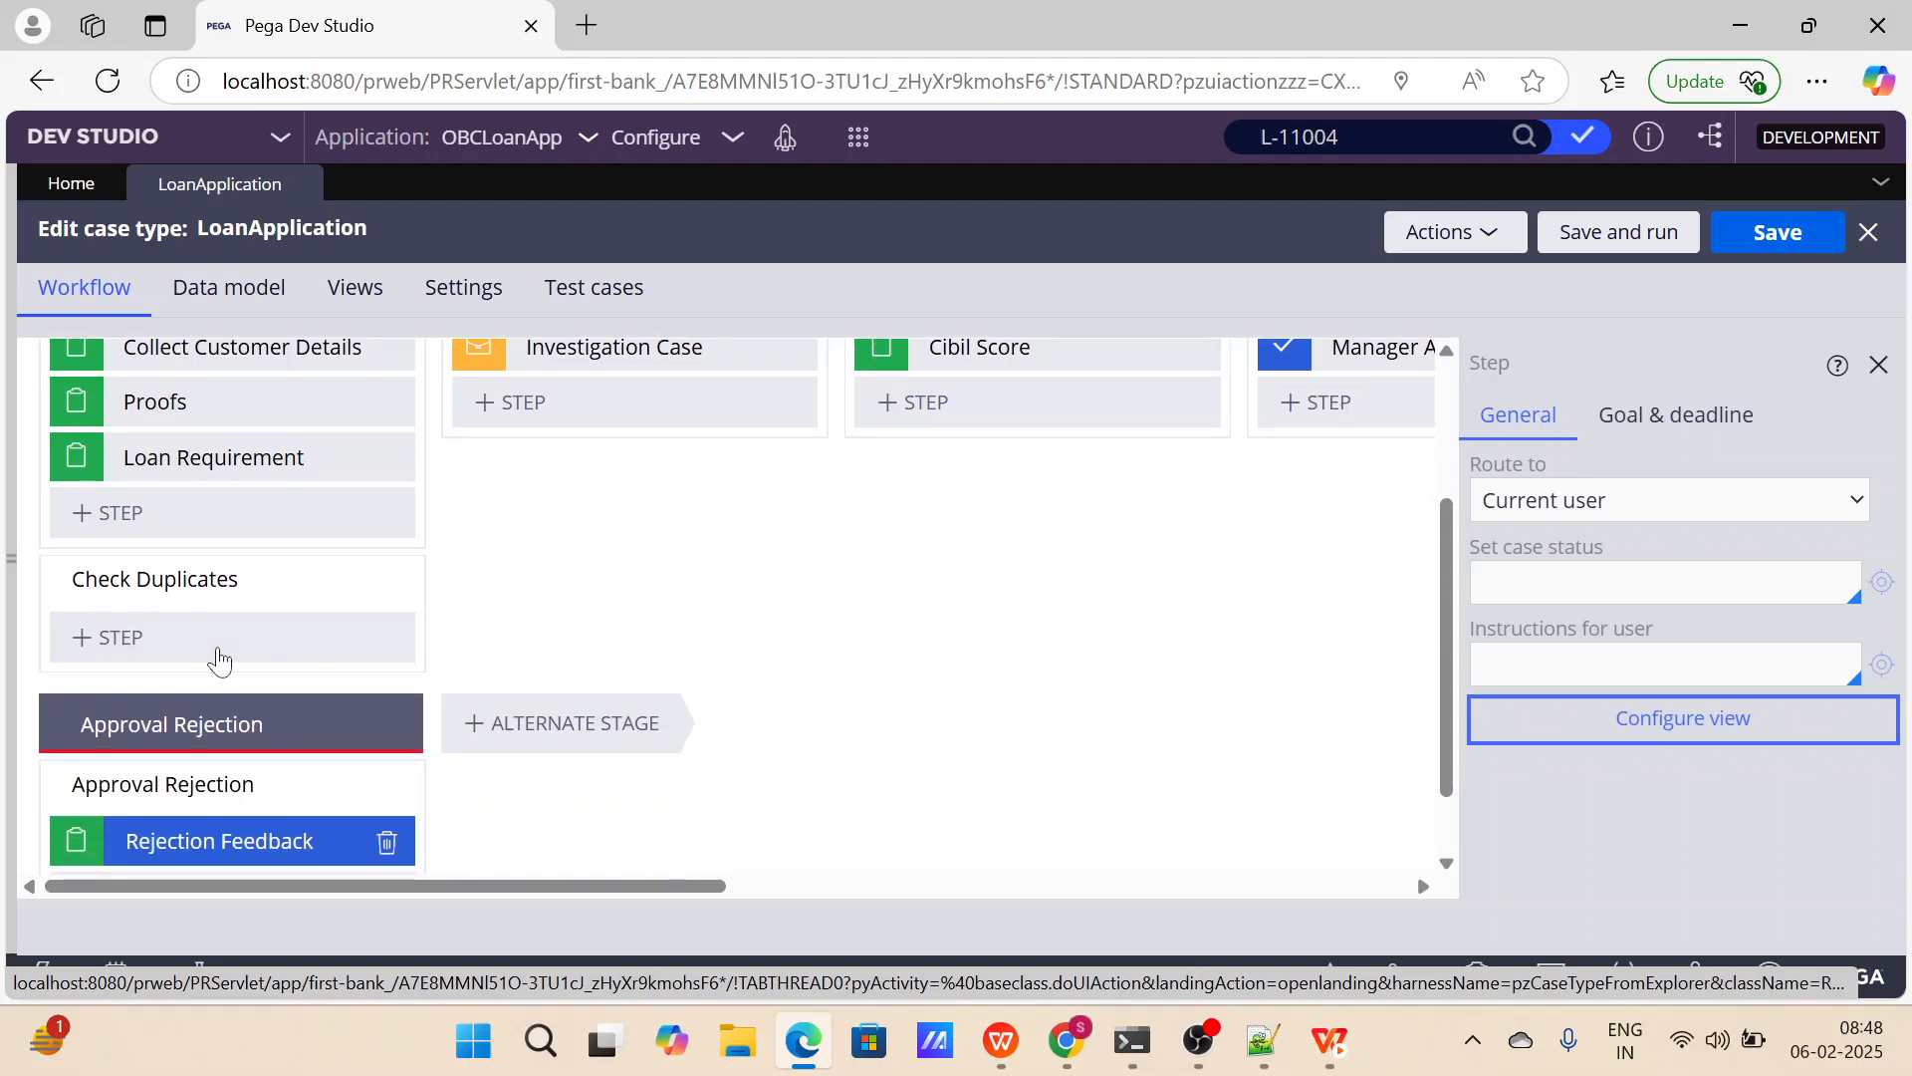
click(151, 643)
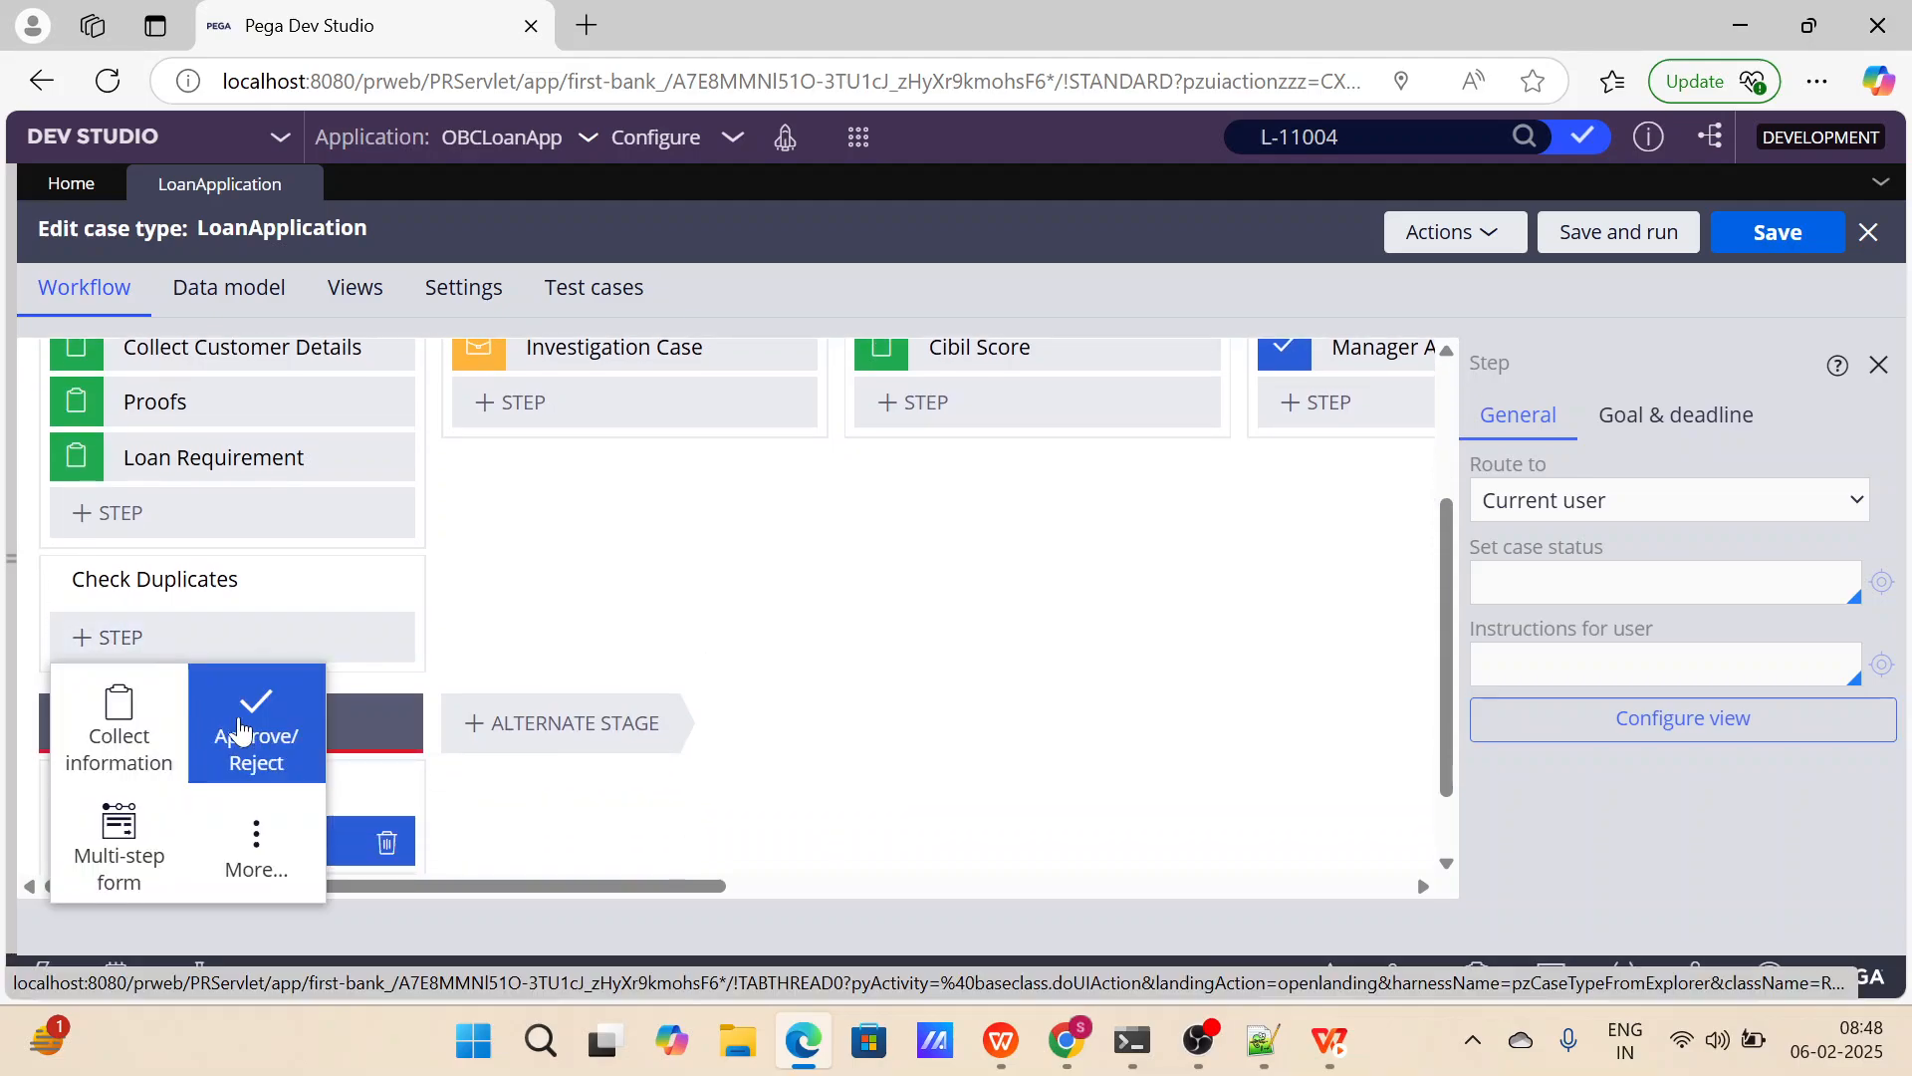
click(251, 828)
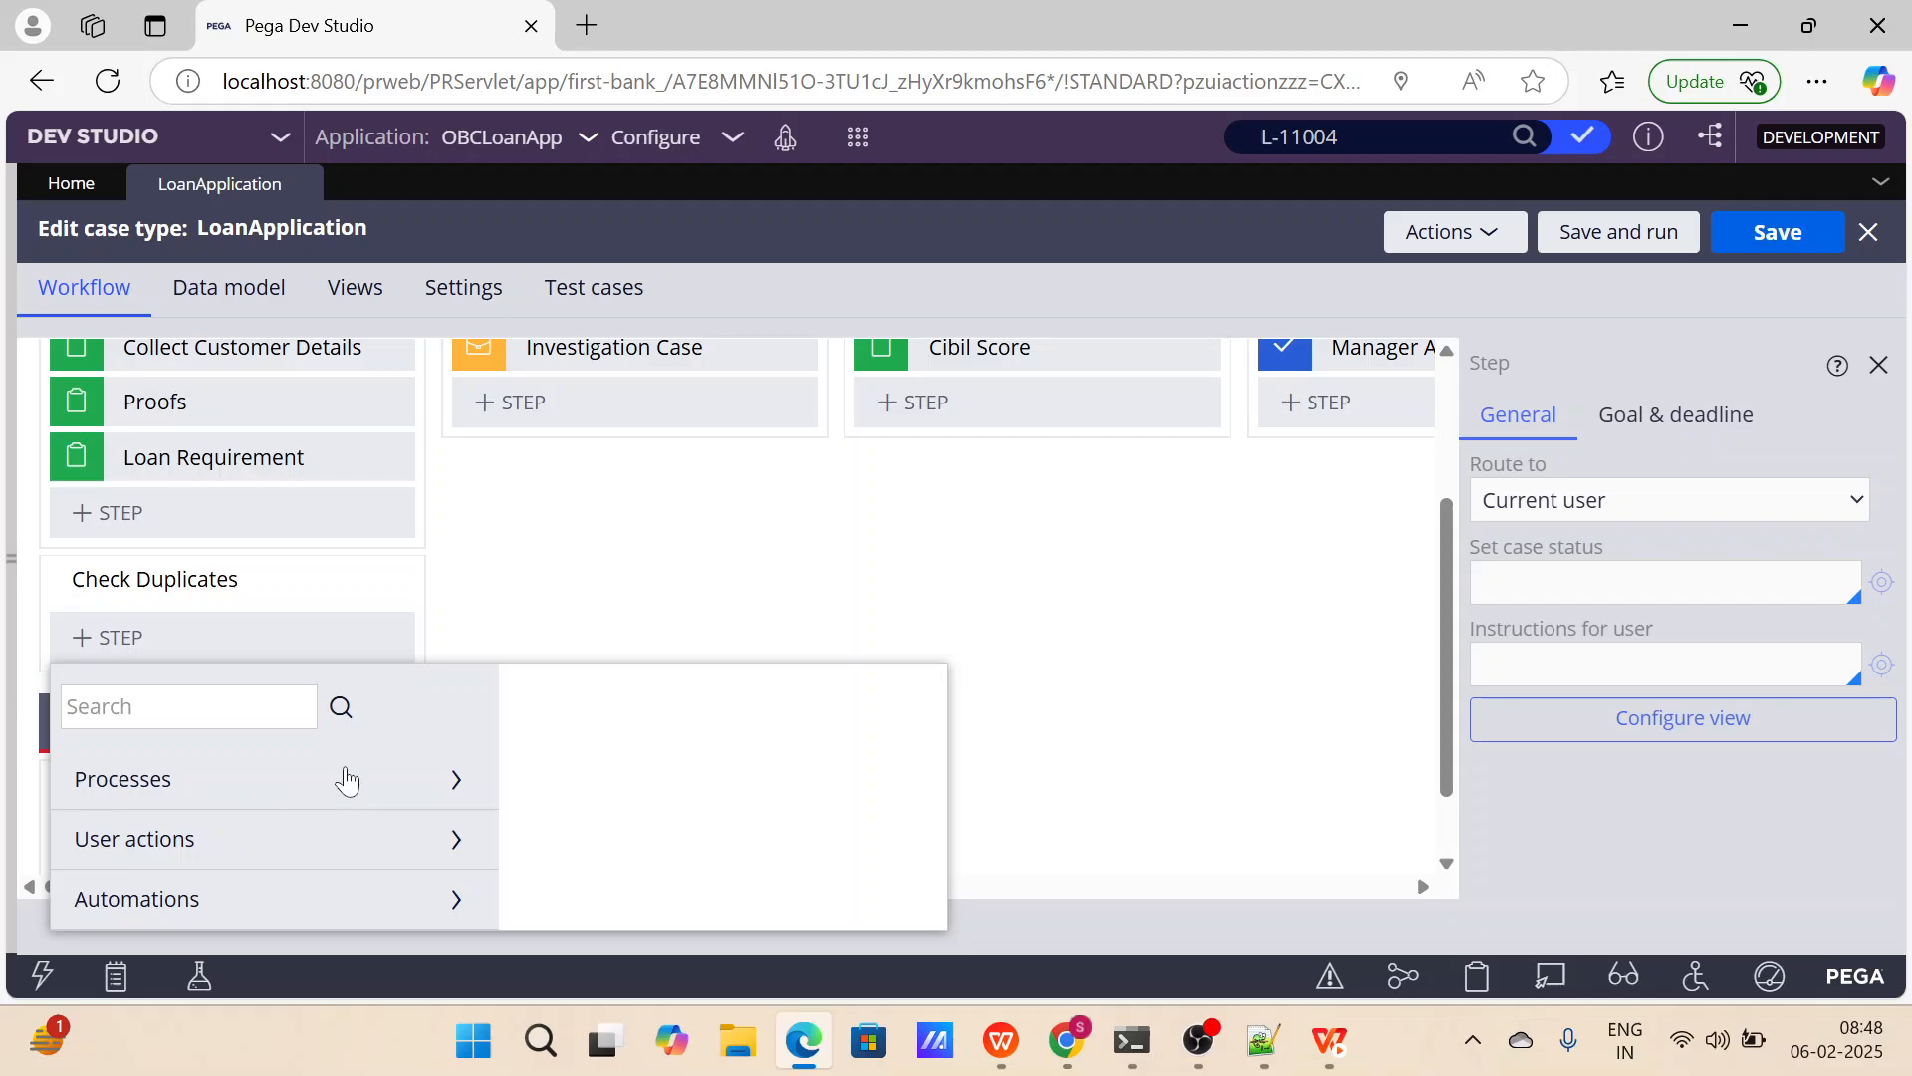
click(455, 901)
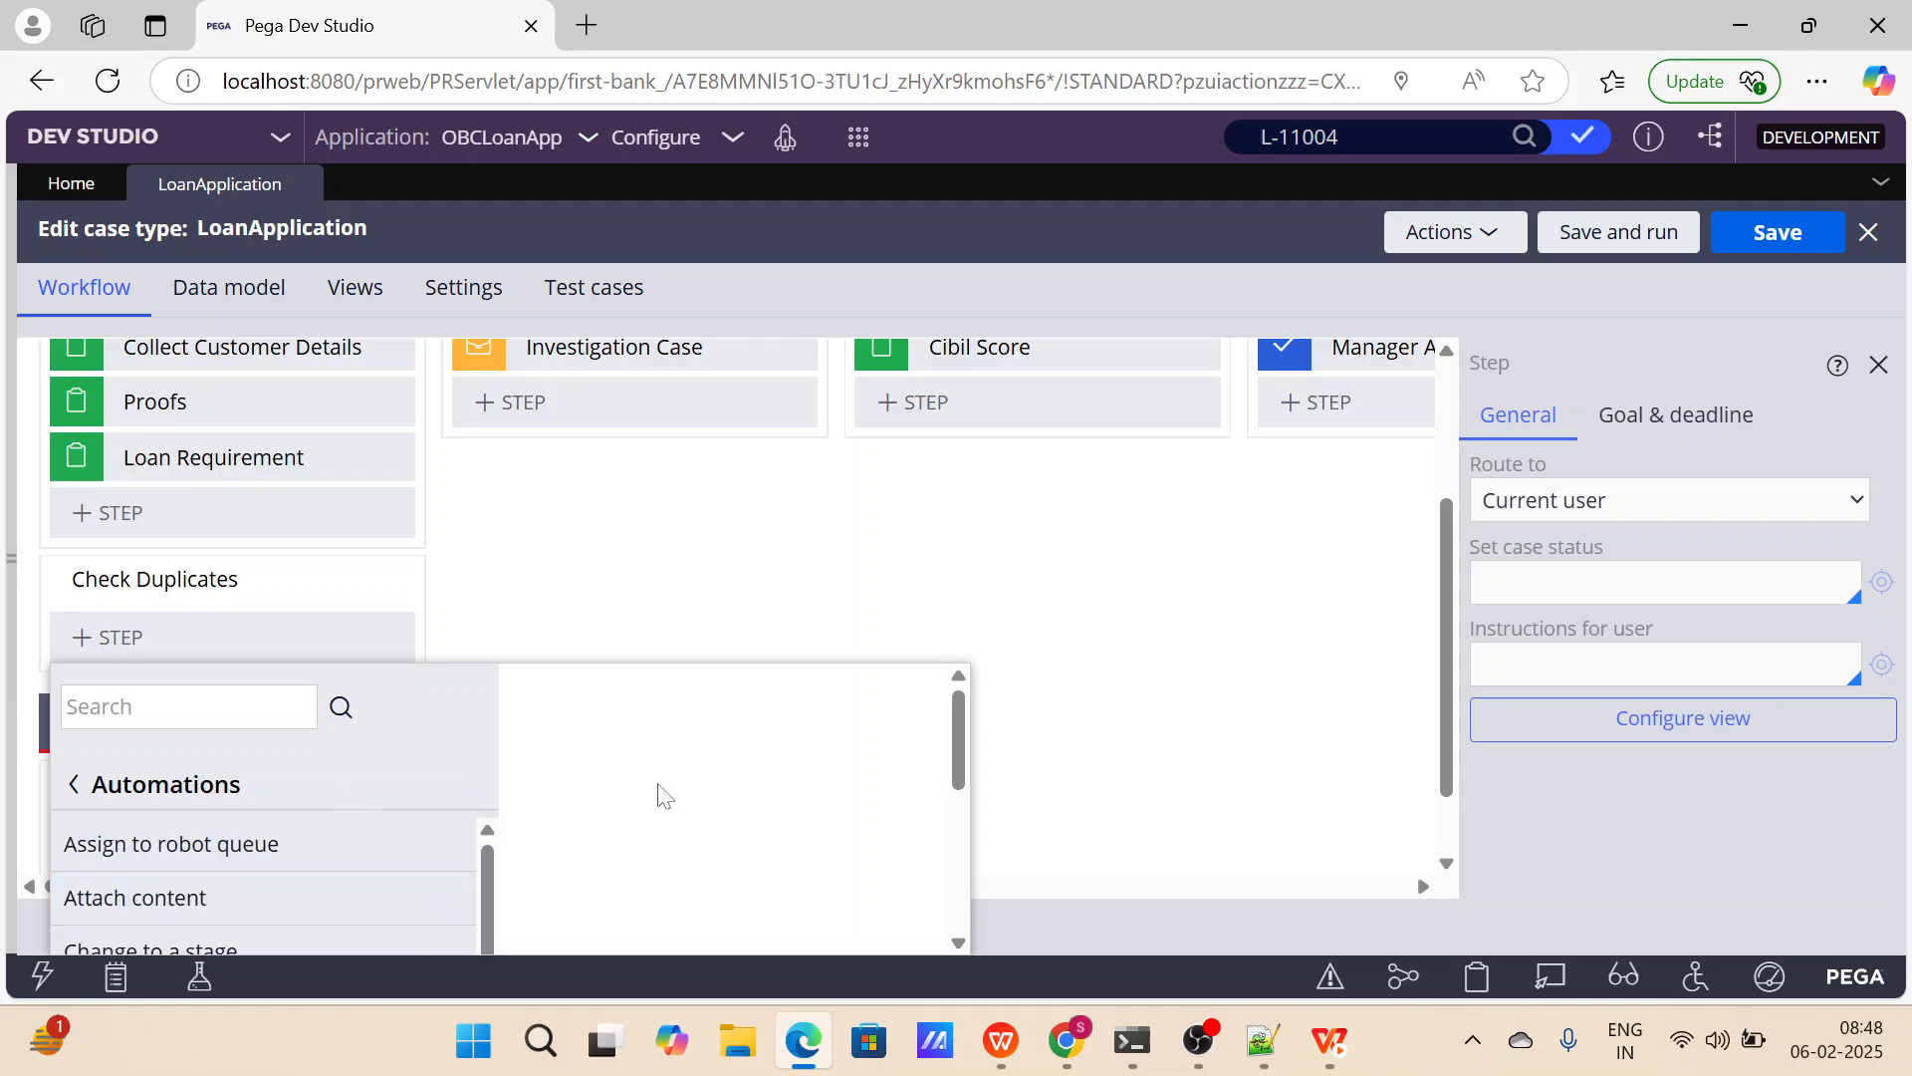
scroll(658, 794, down, 4)
scroll(419, 815, down, 5)
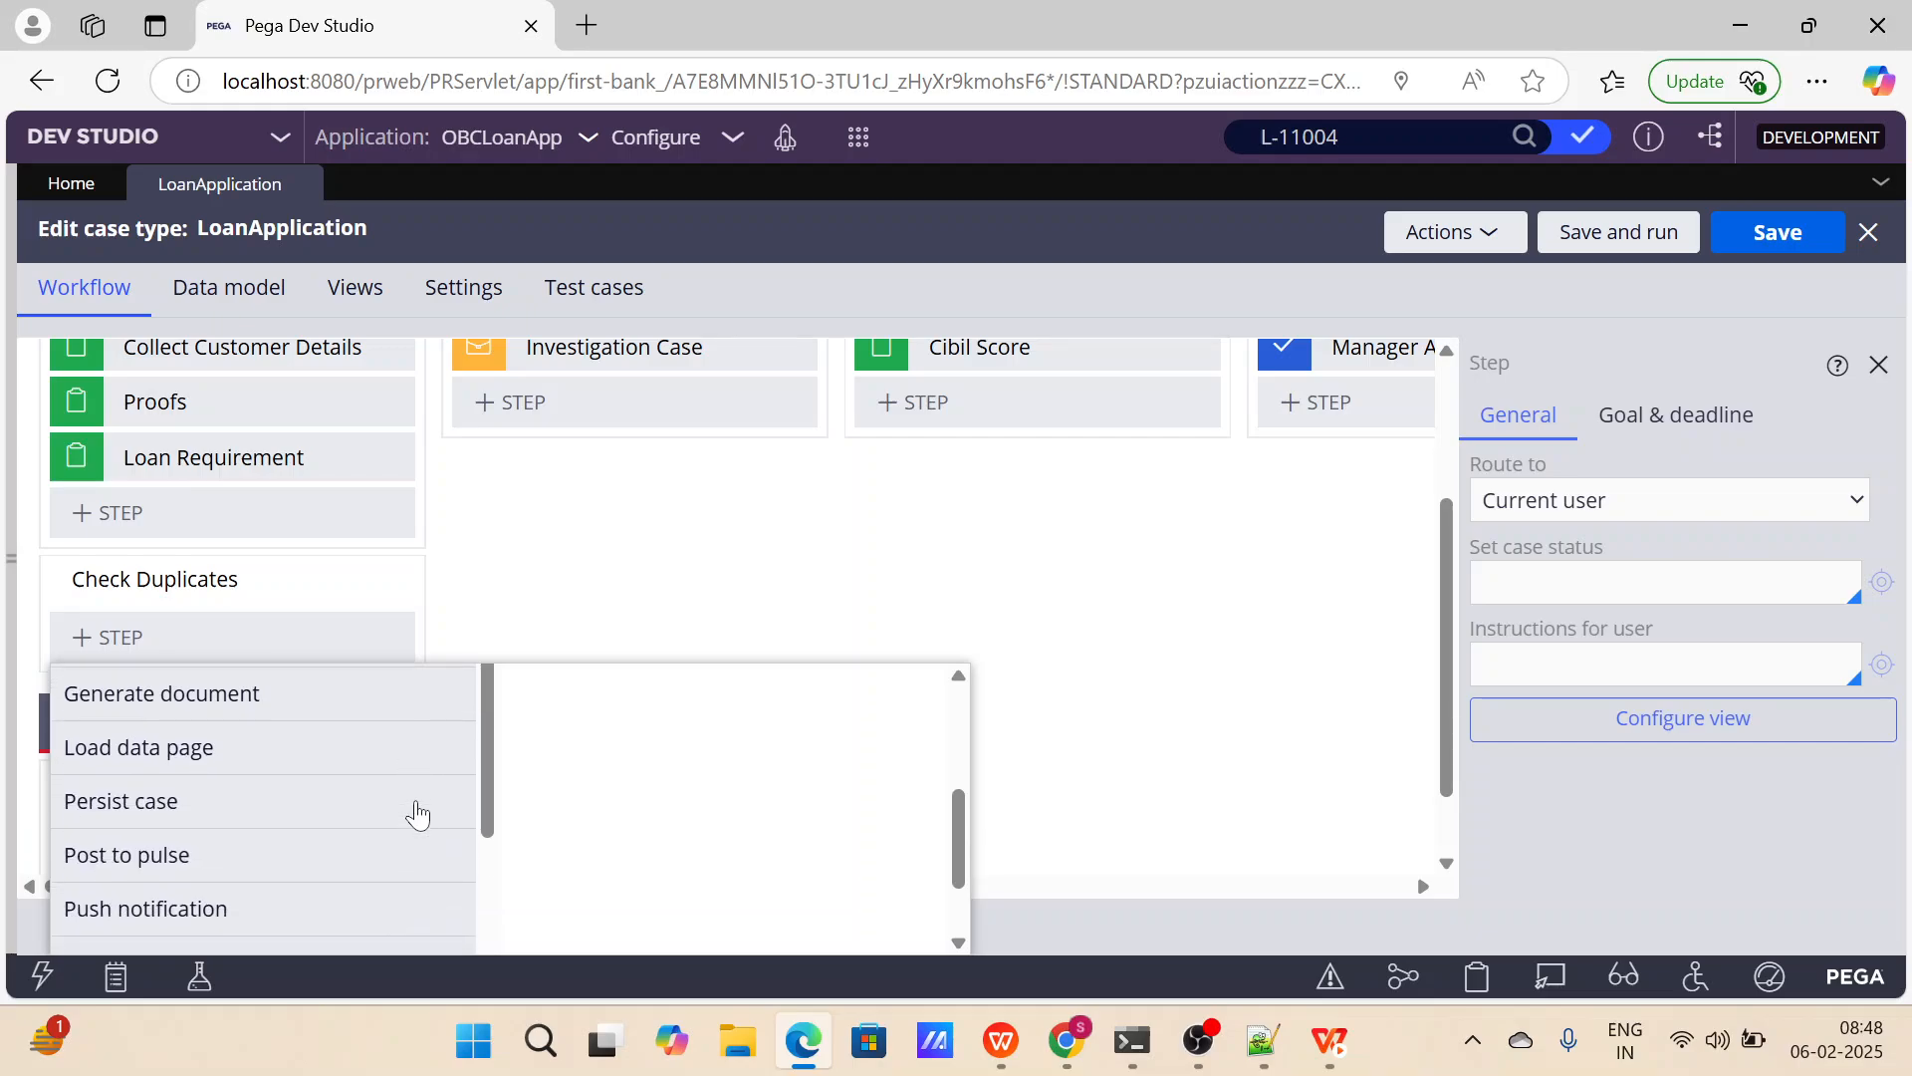
scroll(416, 813, down, 3)
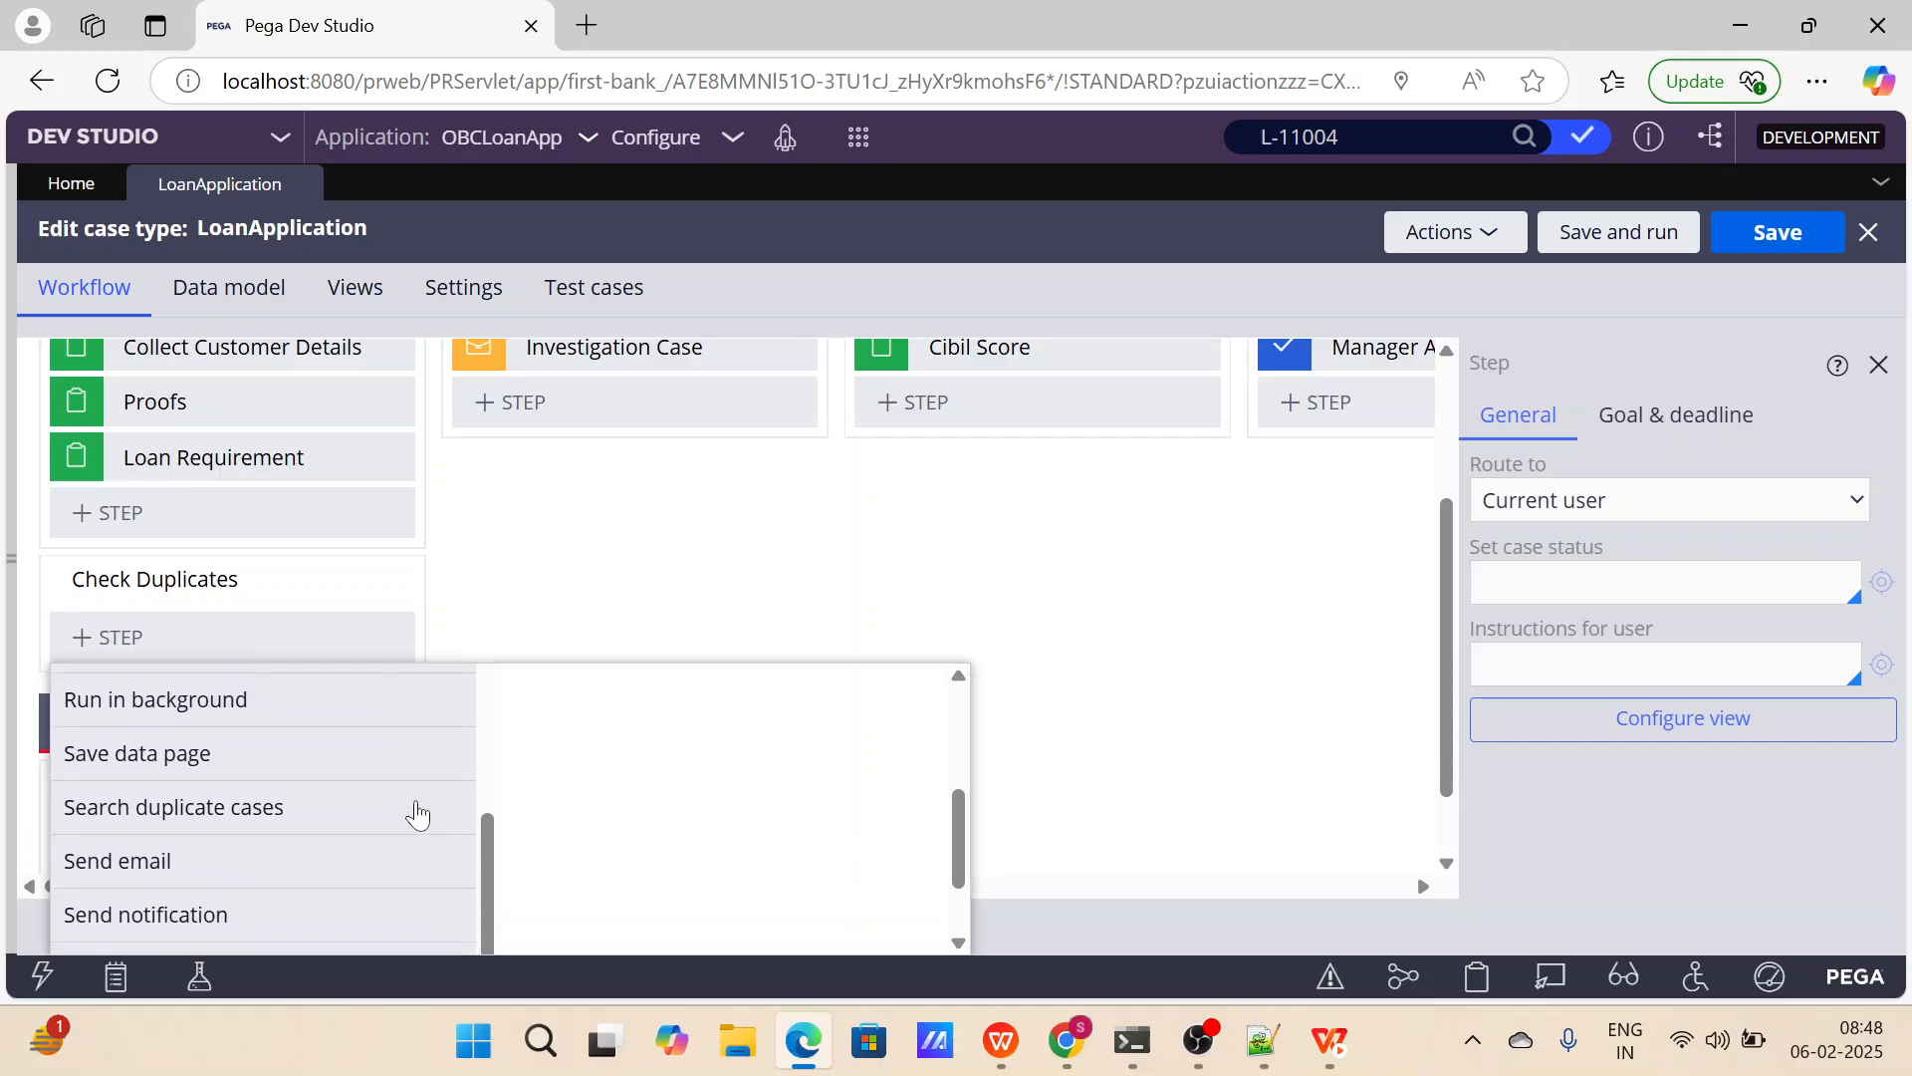
scroll(601, 798, down, 3)
scroll(369, 757, up, 1)
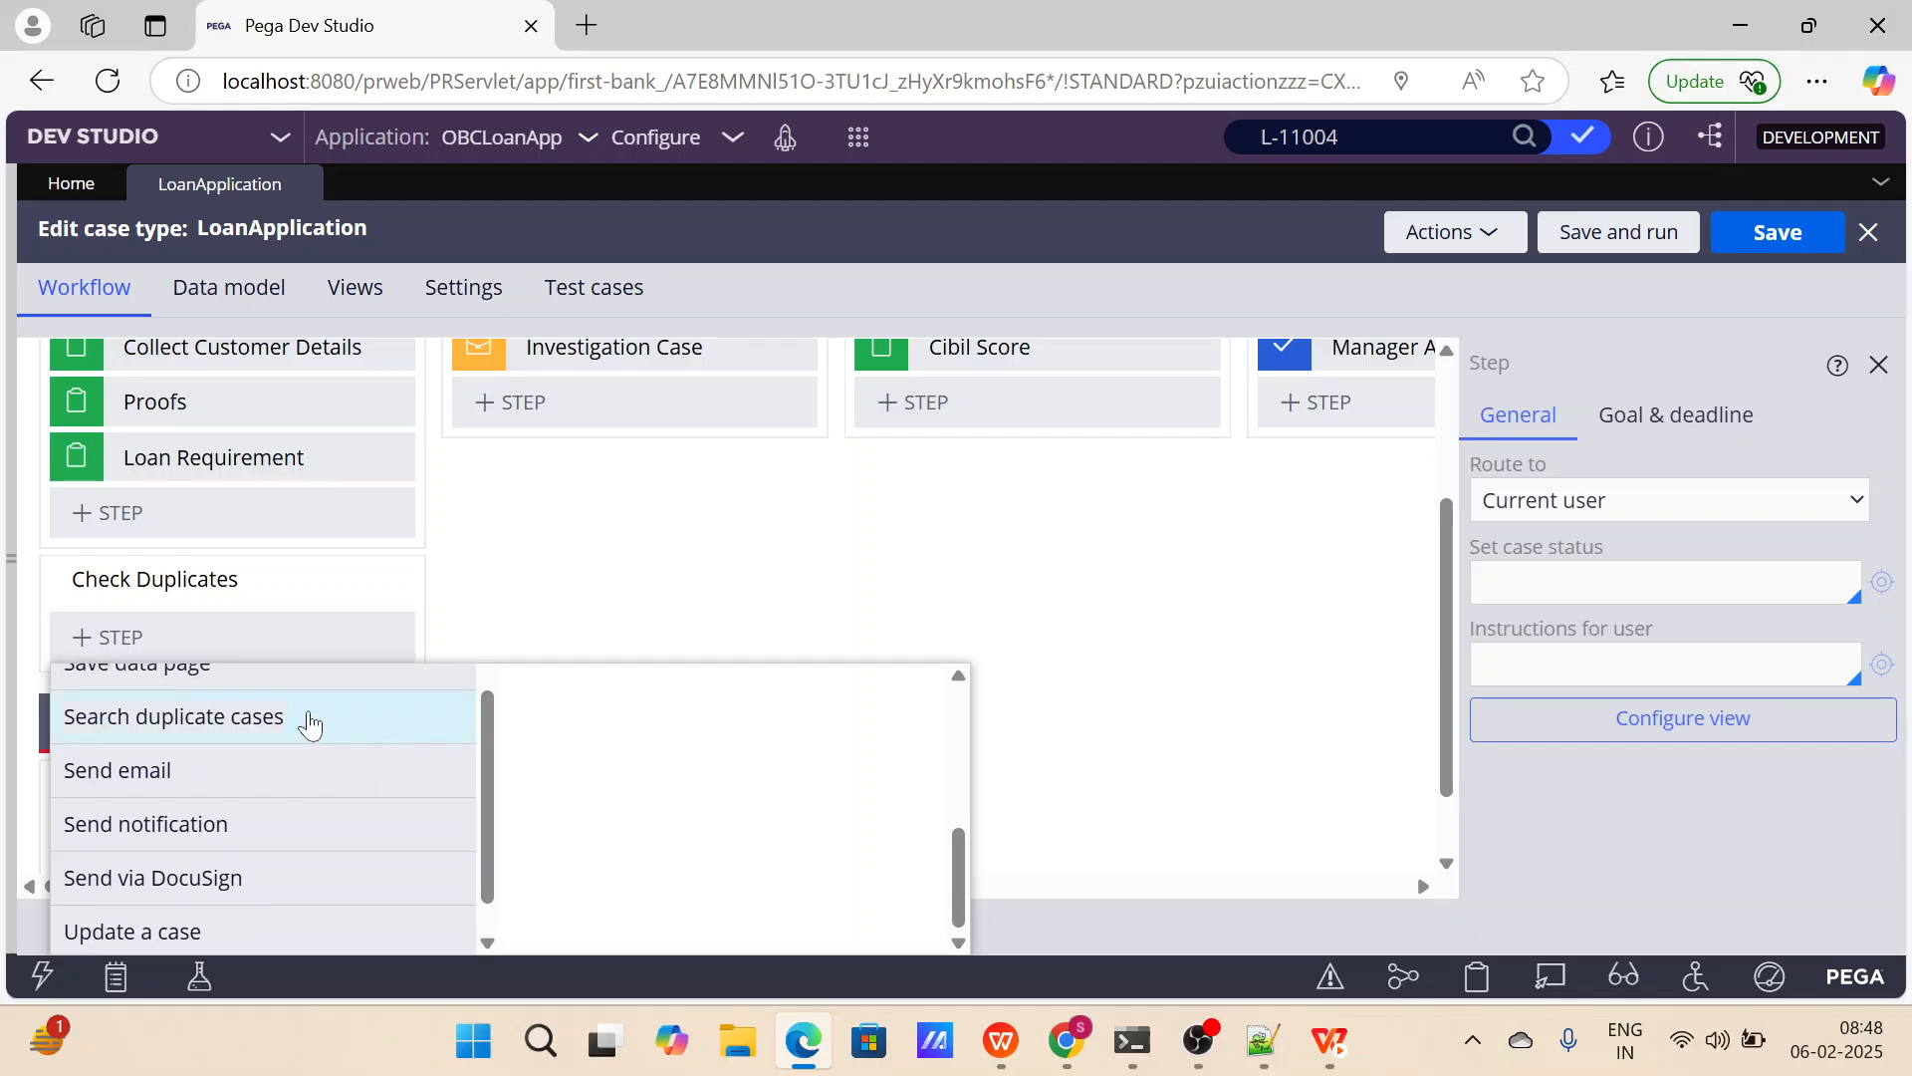
scroll(873, 597, down, 1)
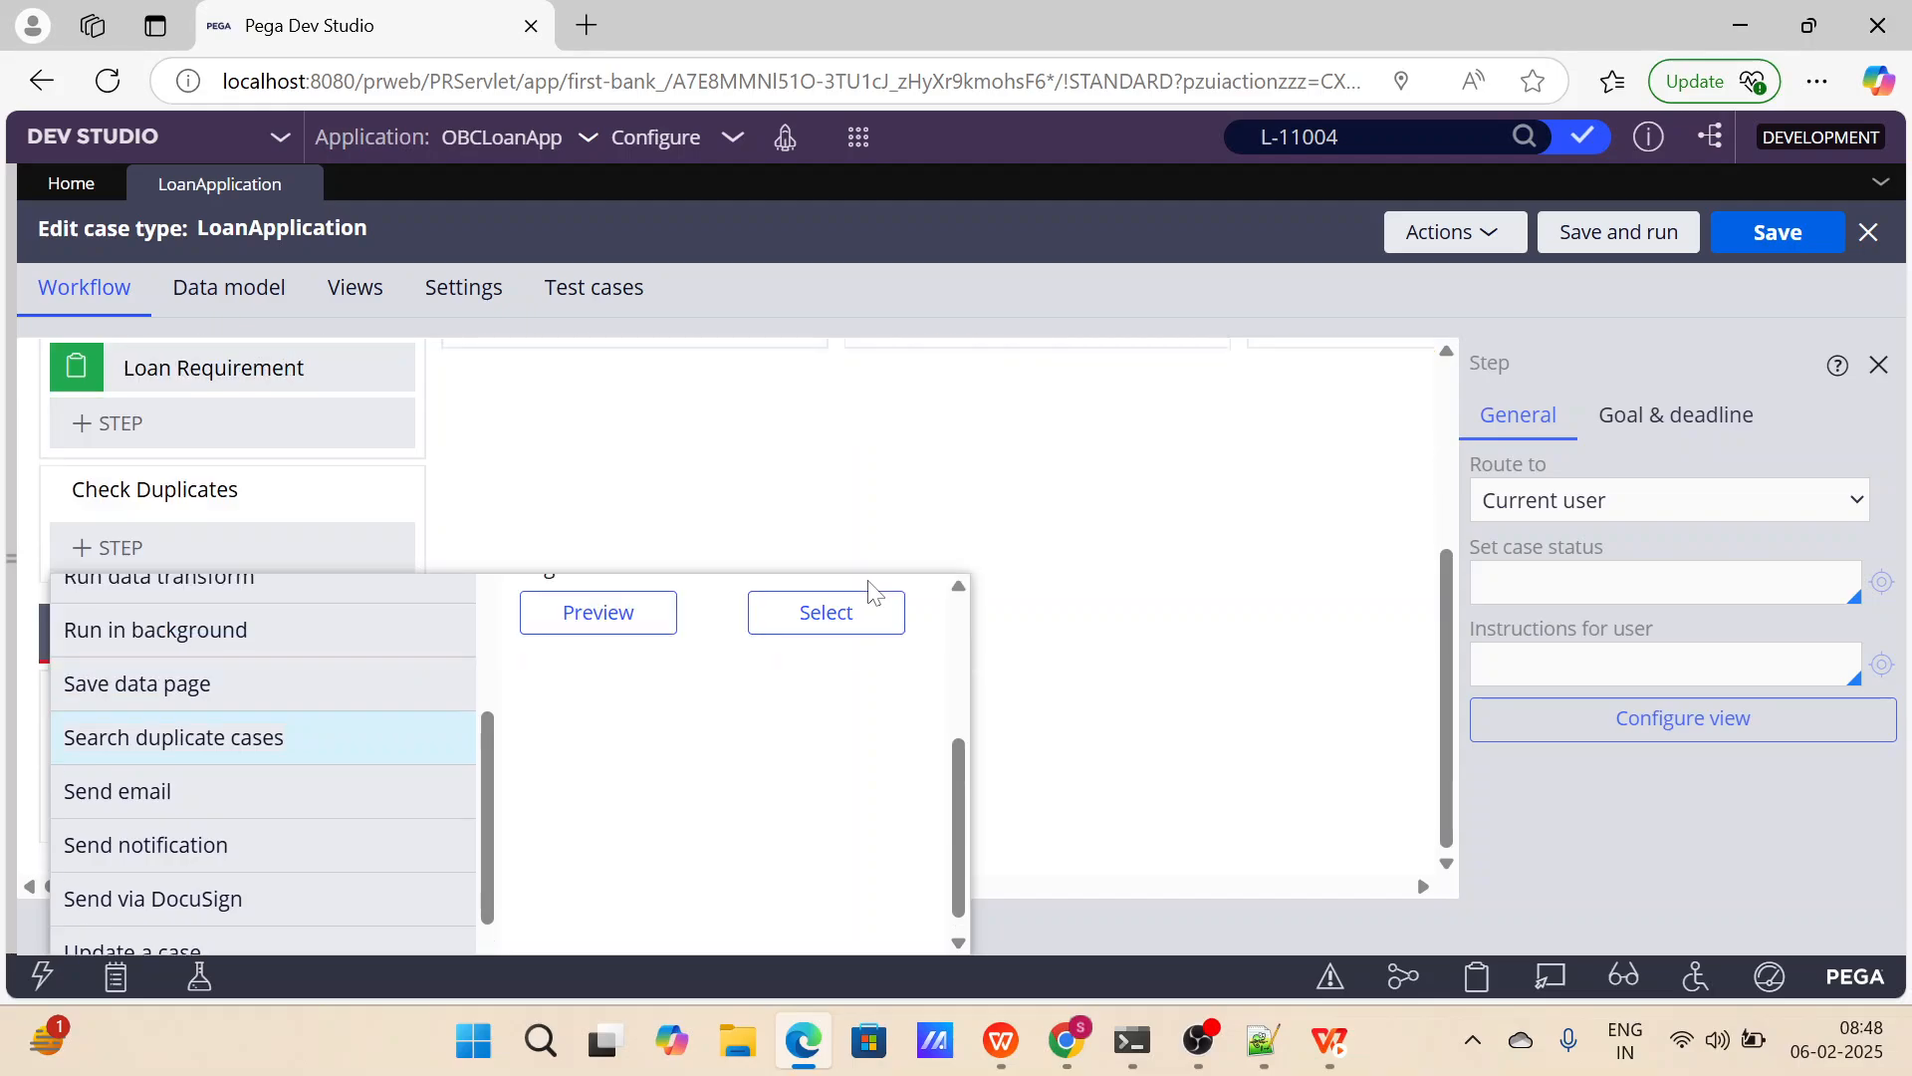
click(817, 610)
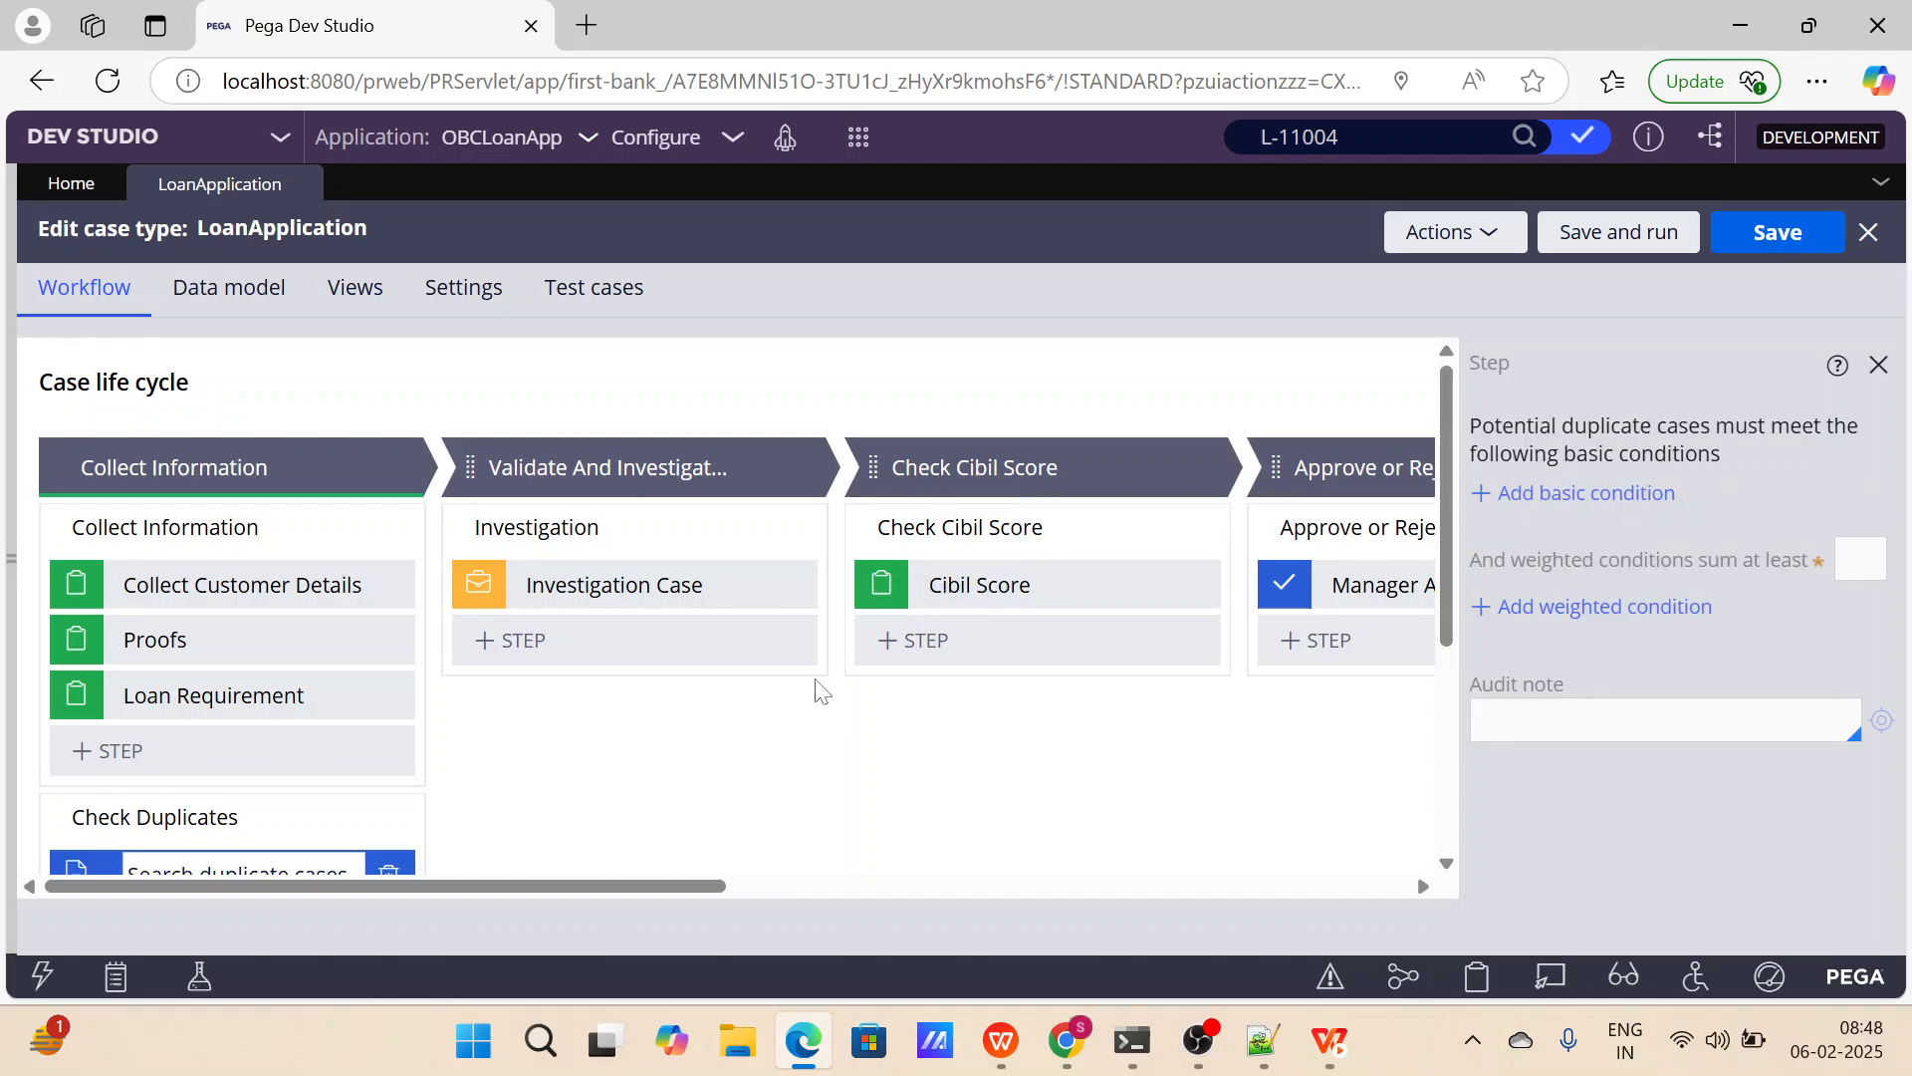
Try to save the case type with the duplicate search's minimum sum of weighted conditions set to 100.
click(1835, 543)
text(100)
click(1733, 239)
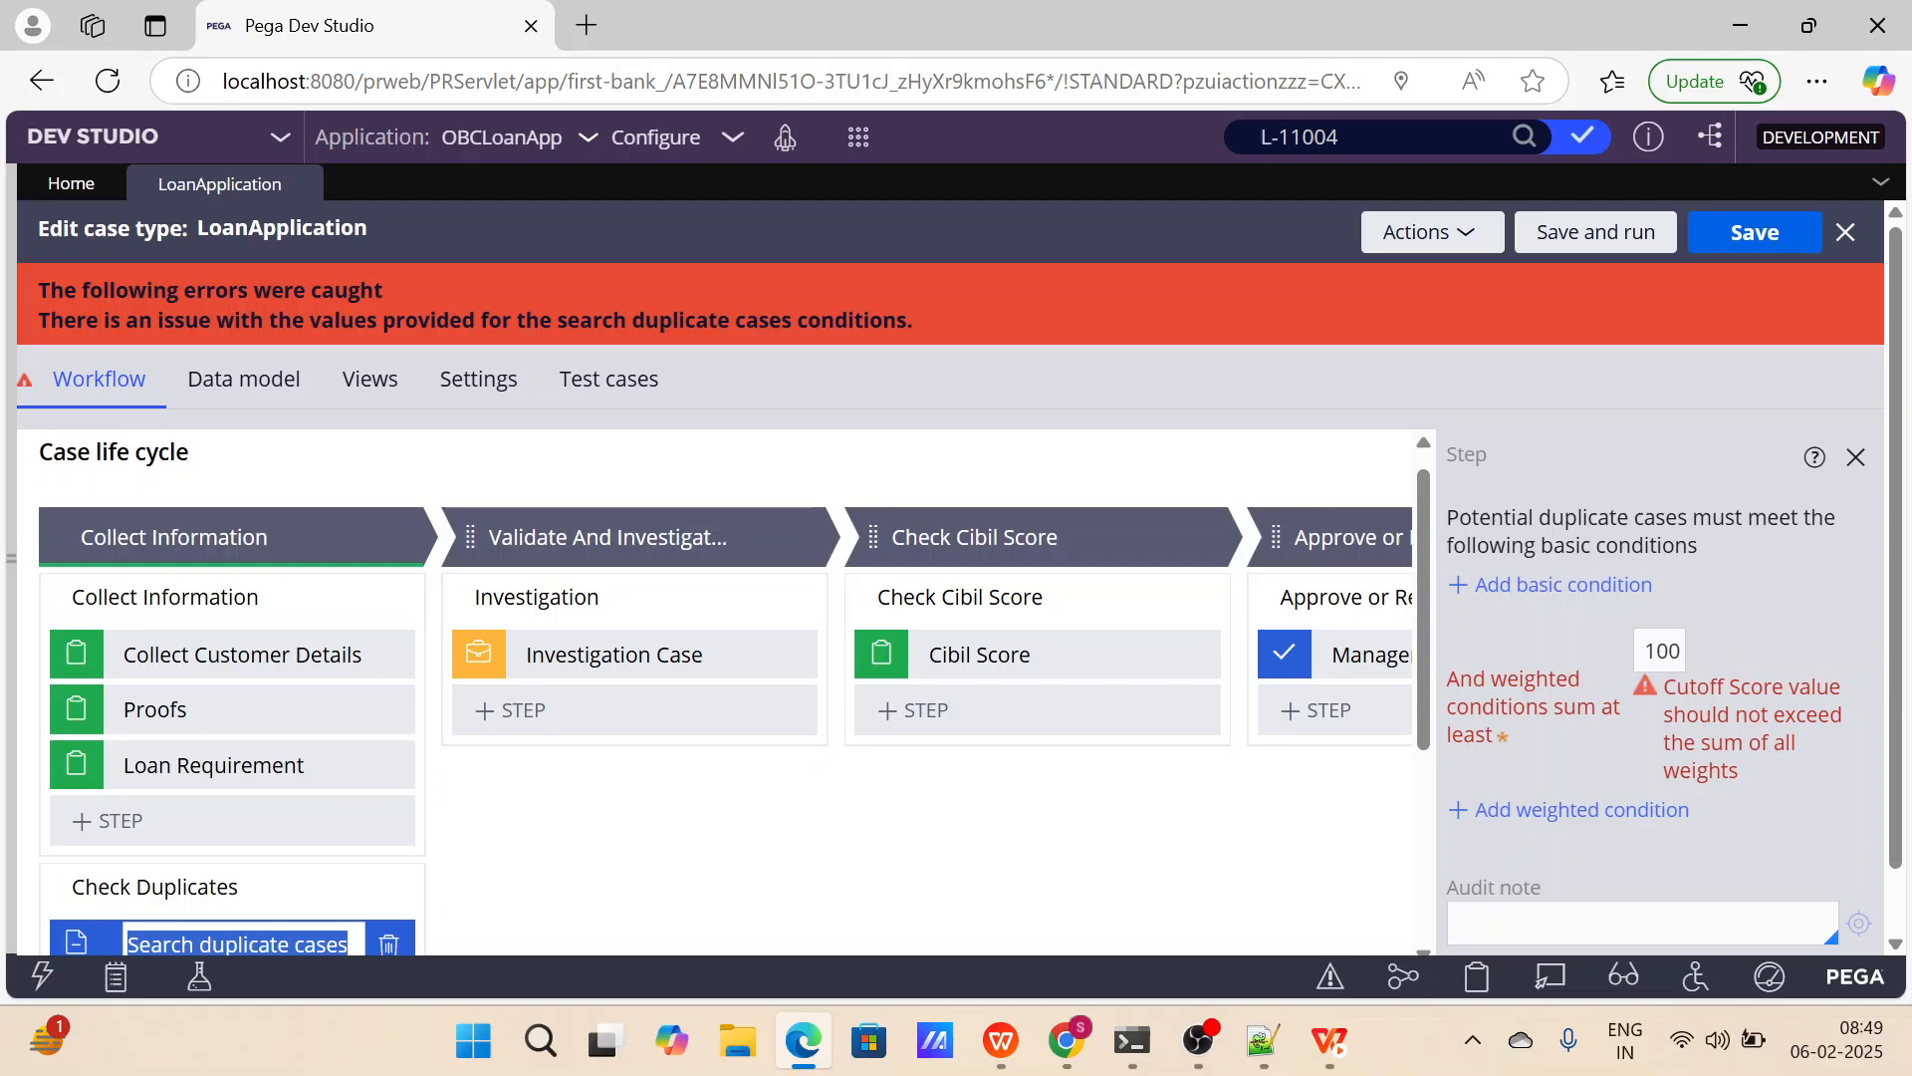
Clear the duplicate search's minimum sum of weighted conditions and save the LoanApplication case type.
click(1680, 650)
key(BackSpace)
key(BackSpace)
key(BackSpace)
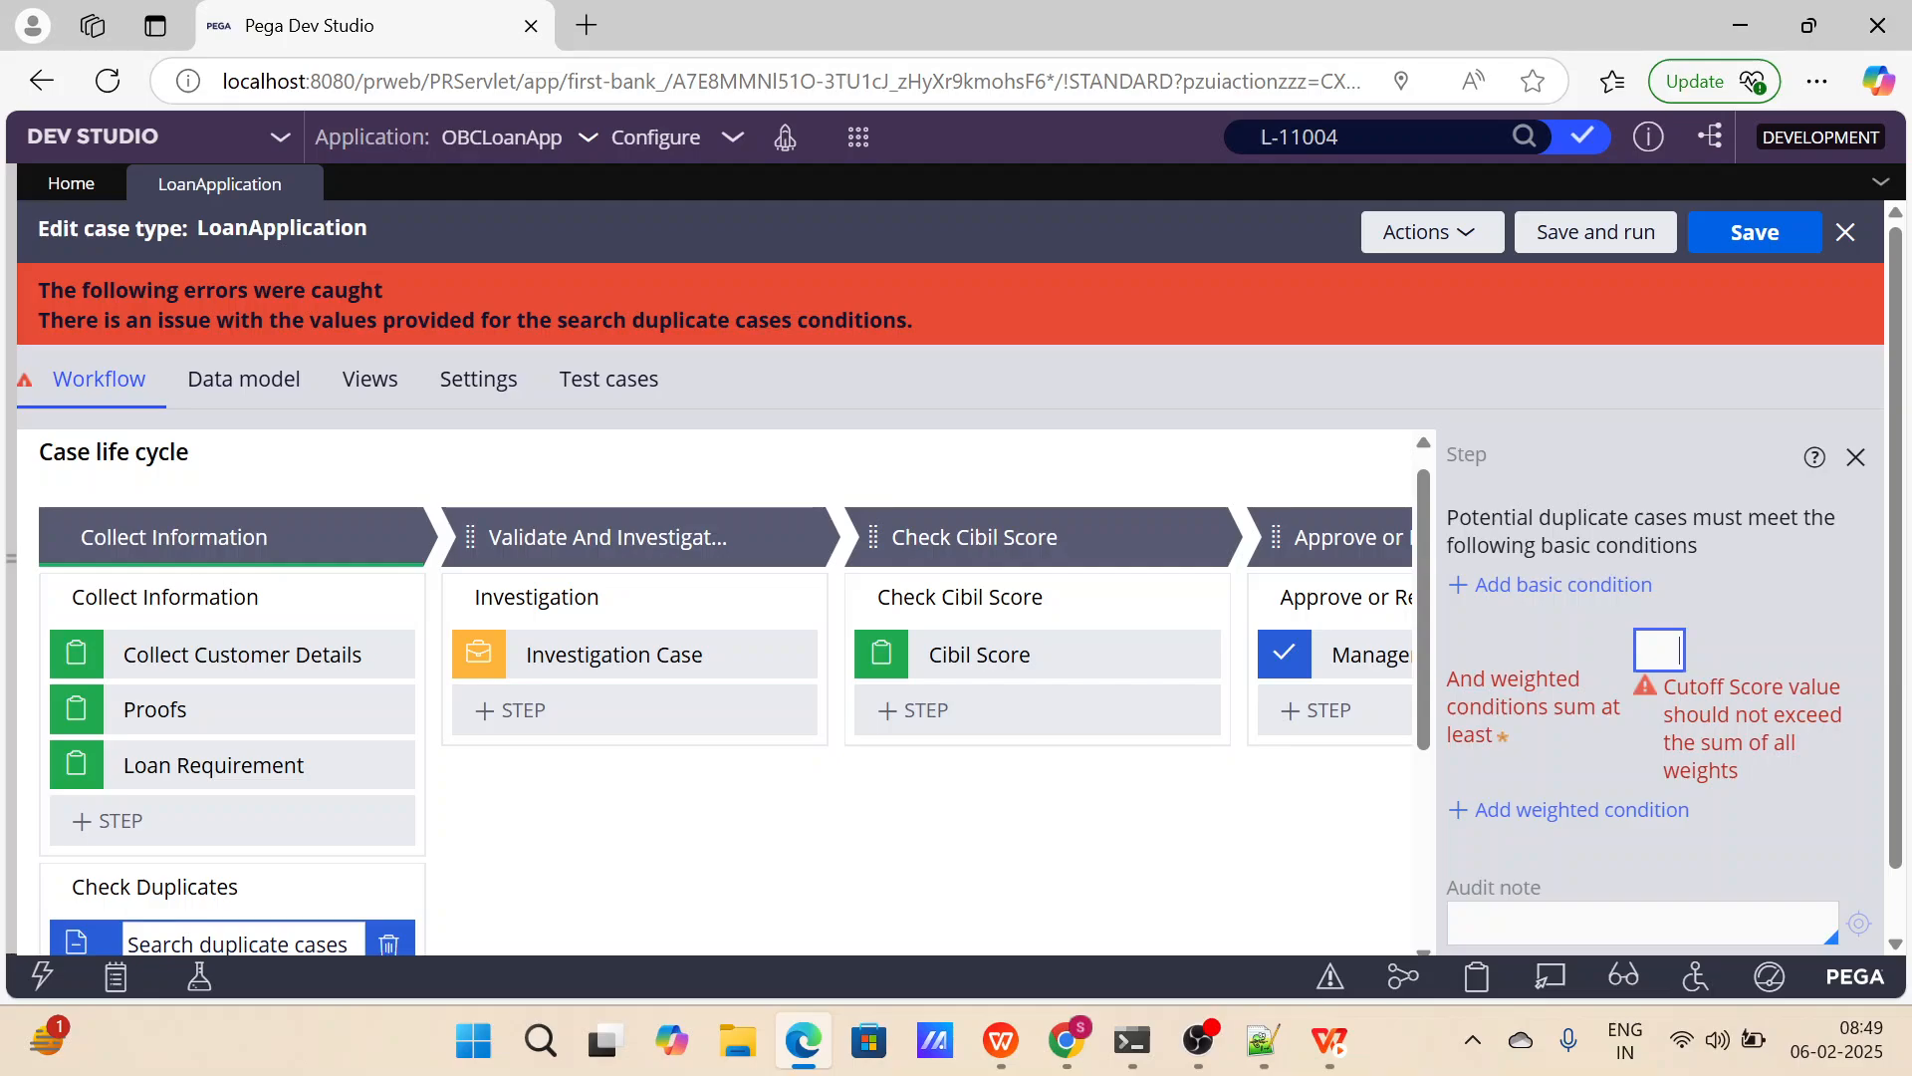
text(00)
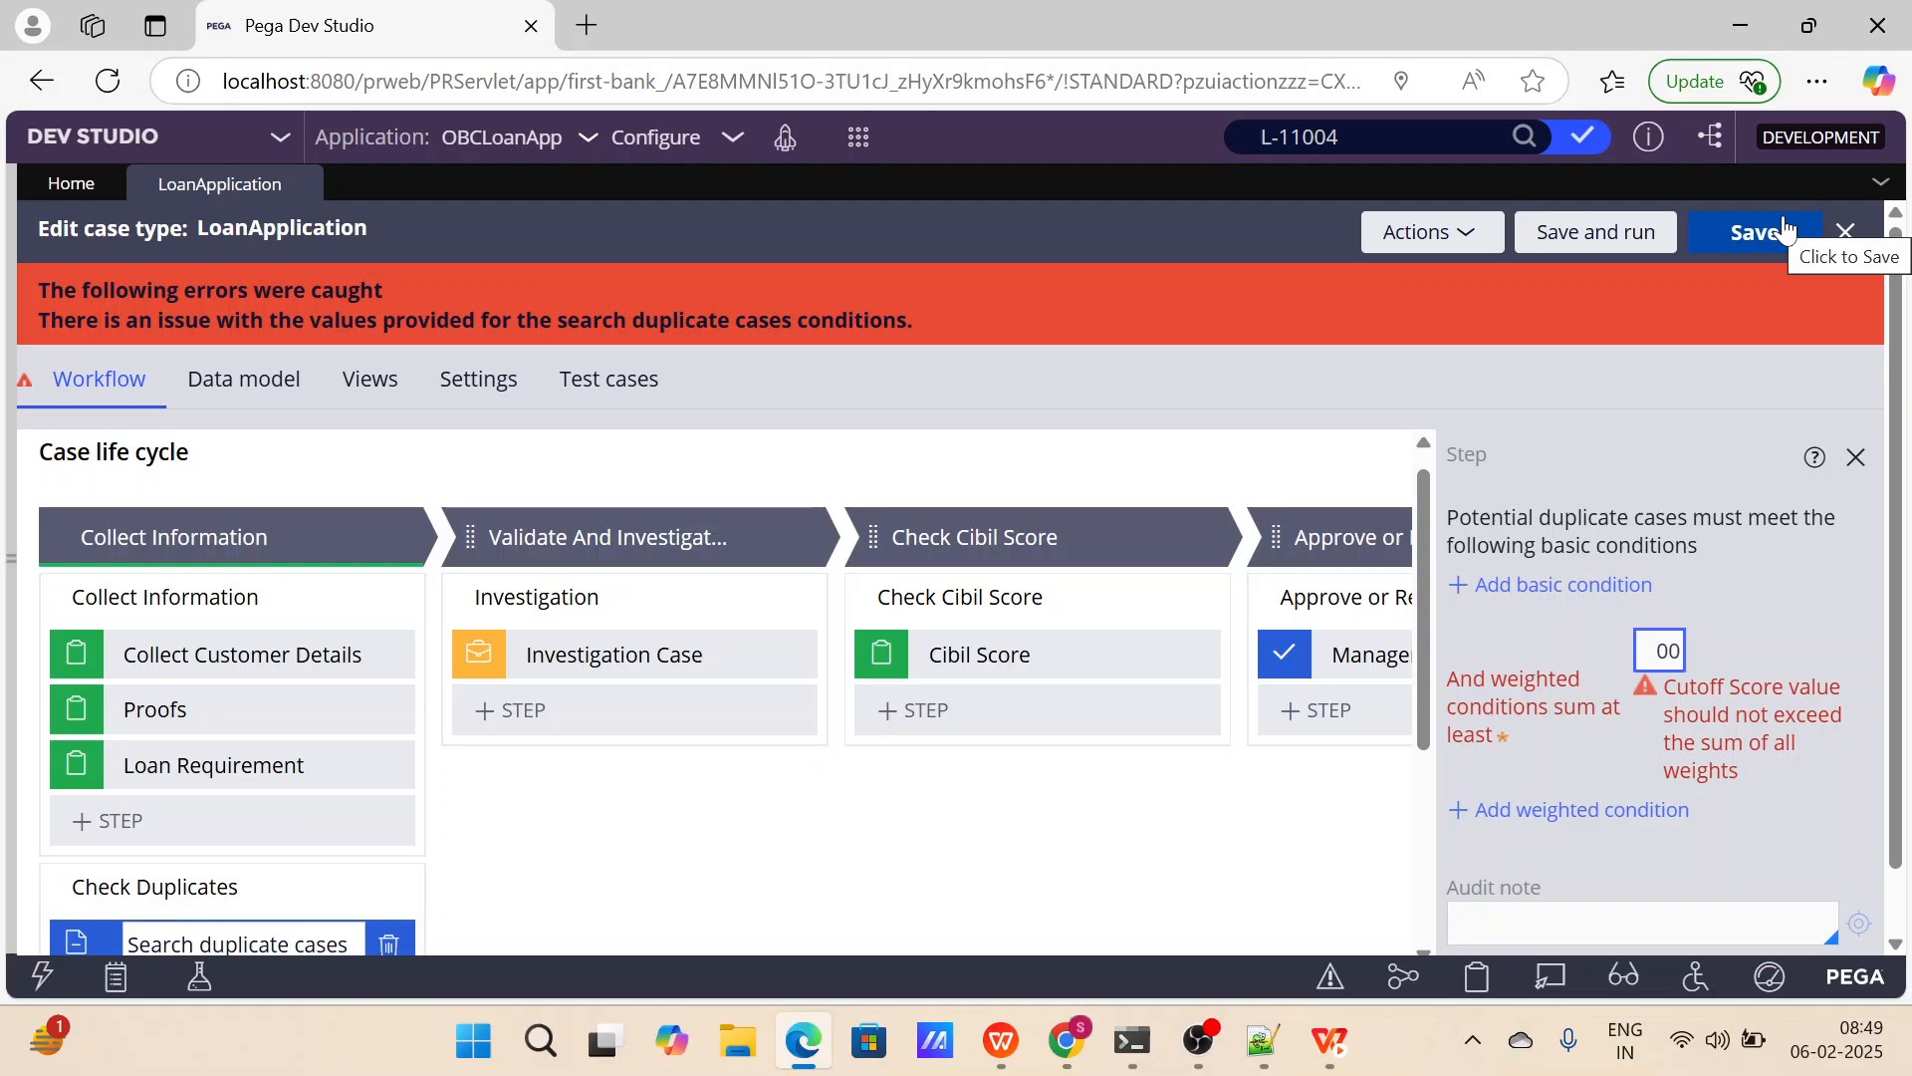
key(BackSpace)
key(BackSpace)
click(1741, 235)
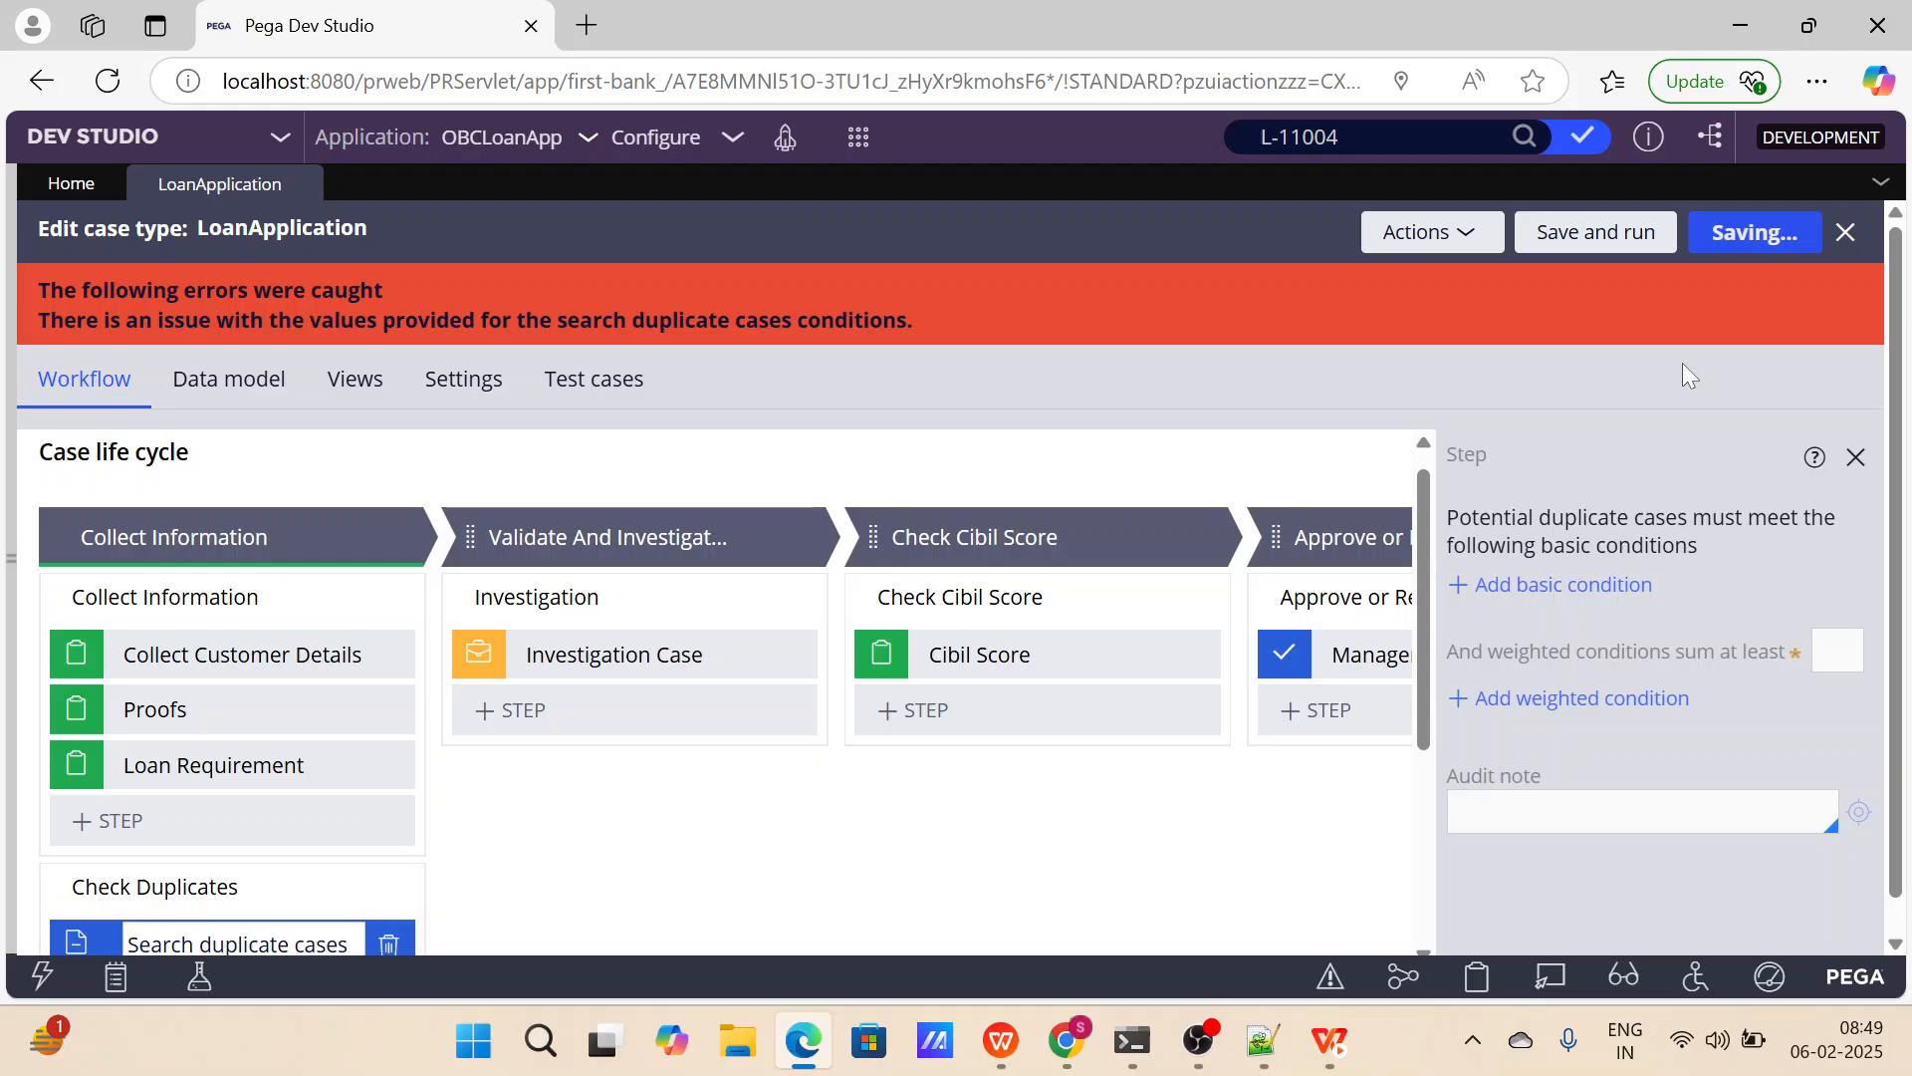
Add a Collect information step to the Loan Settlement process in the Loan Settlement stage.
scroll(767, 702, right, 5)
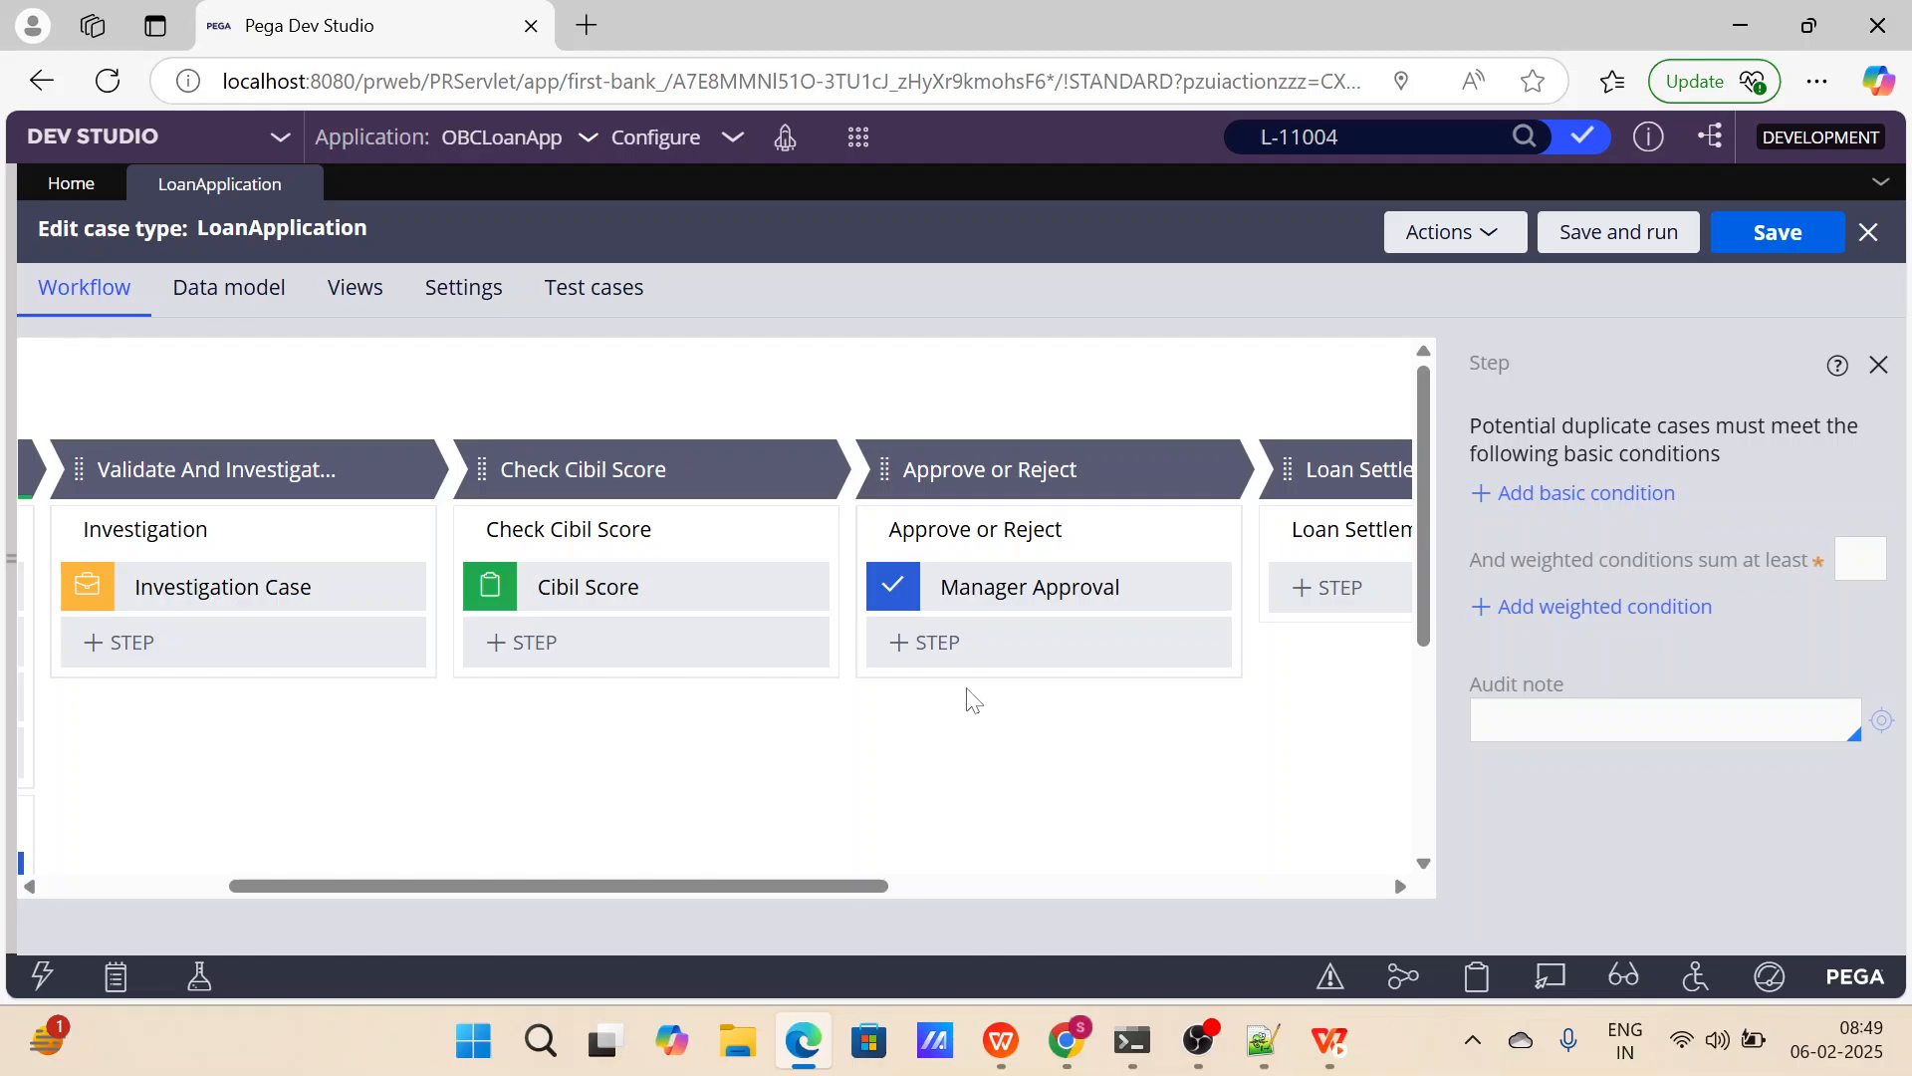
scroll(973, 700, right, 5)
click(876, 588)
click(885, 653)
scroll(1233, 628, right, 3)
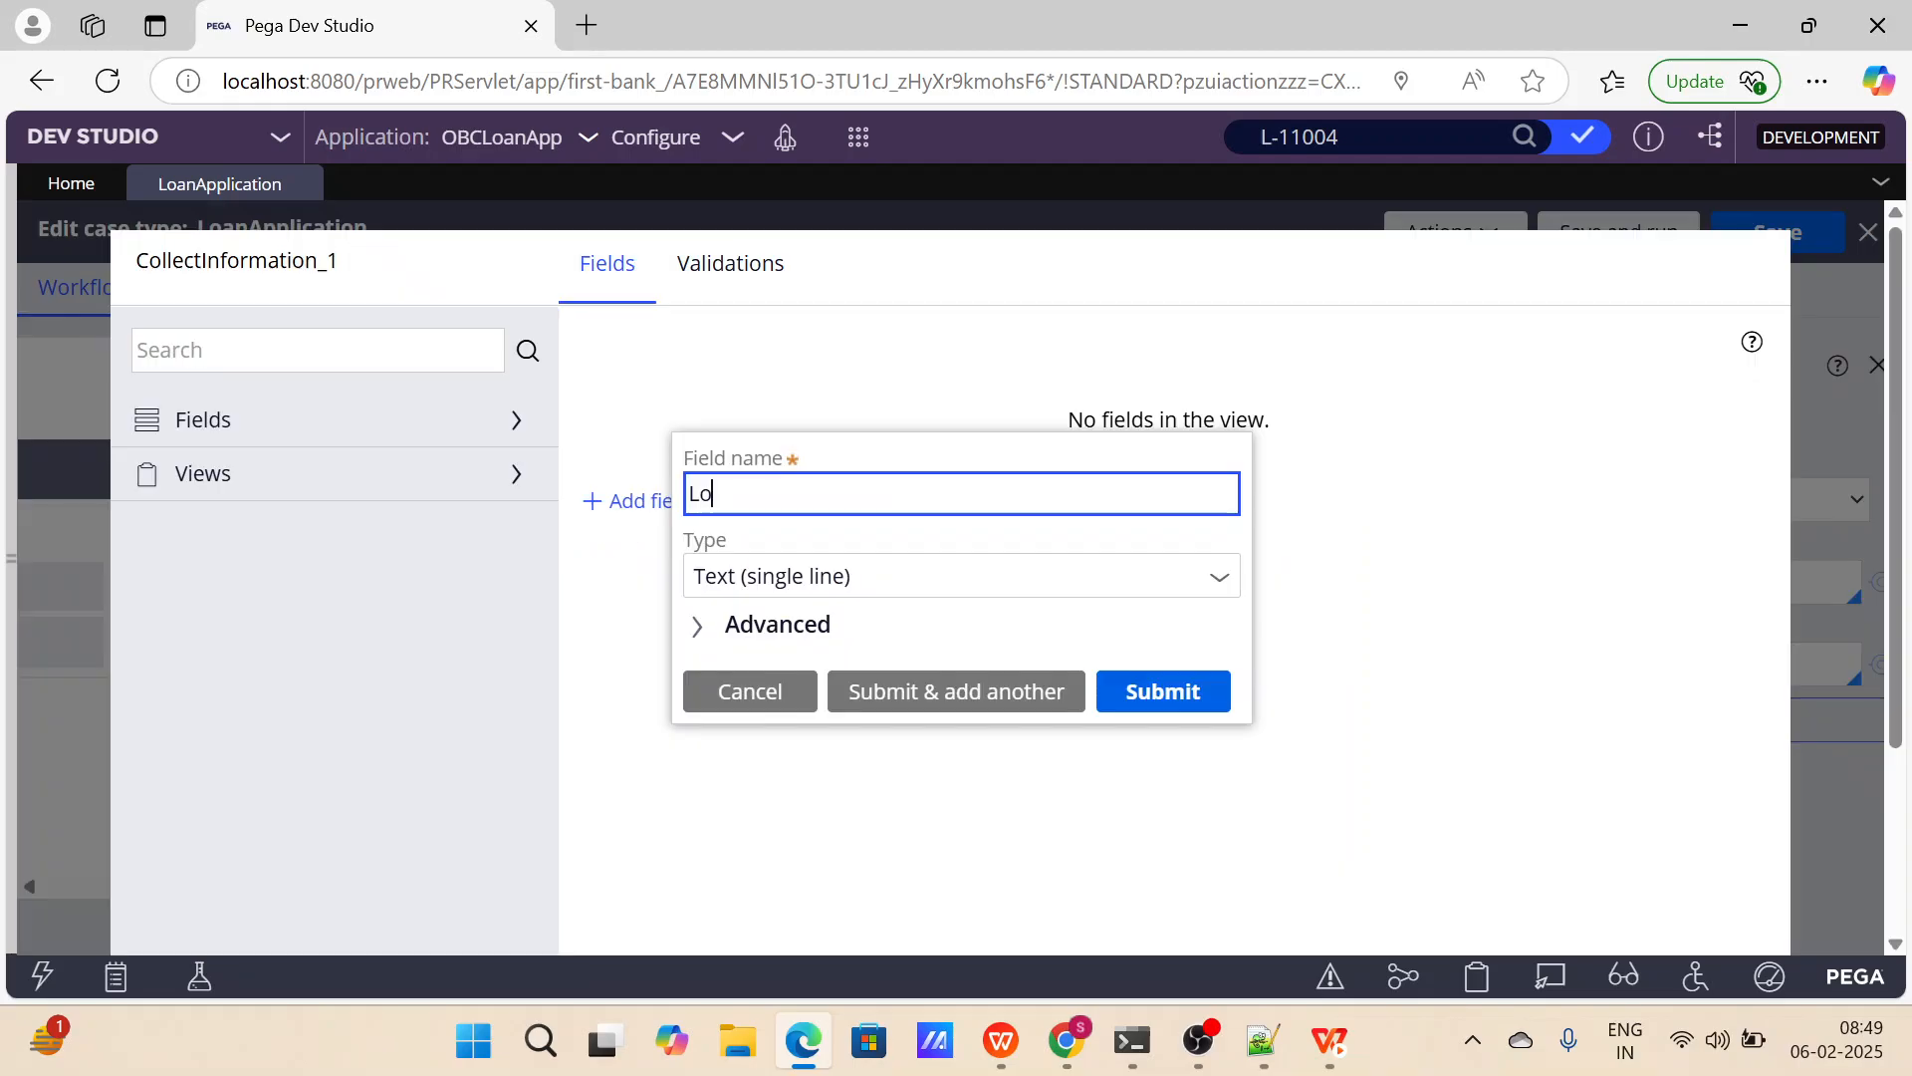
Configure the new Loan Settlement step's view with a Text (paragraph) field named Loan Summary, displayed as plain text.
text(an Summary)
click(819, 576)
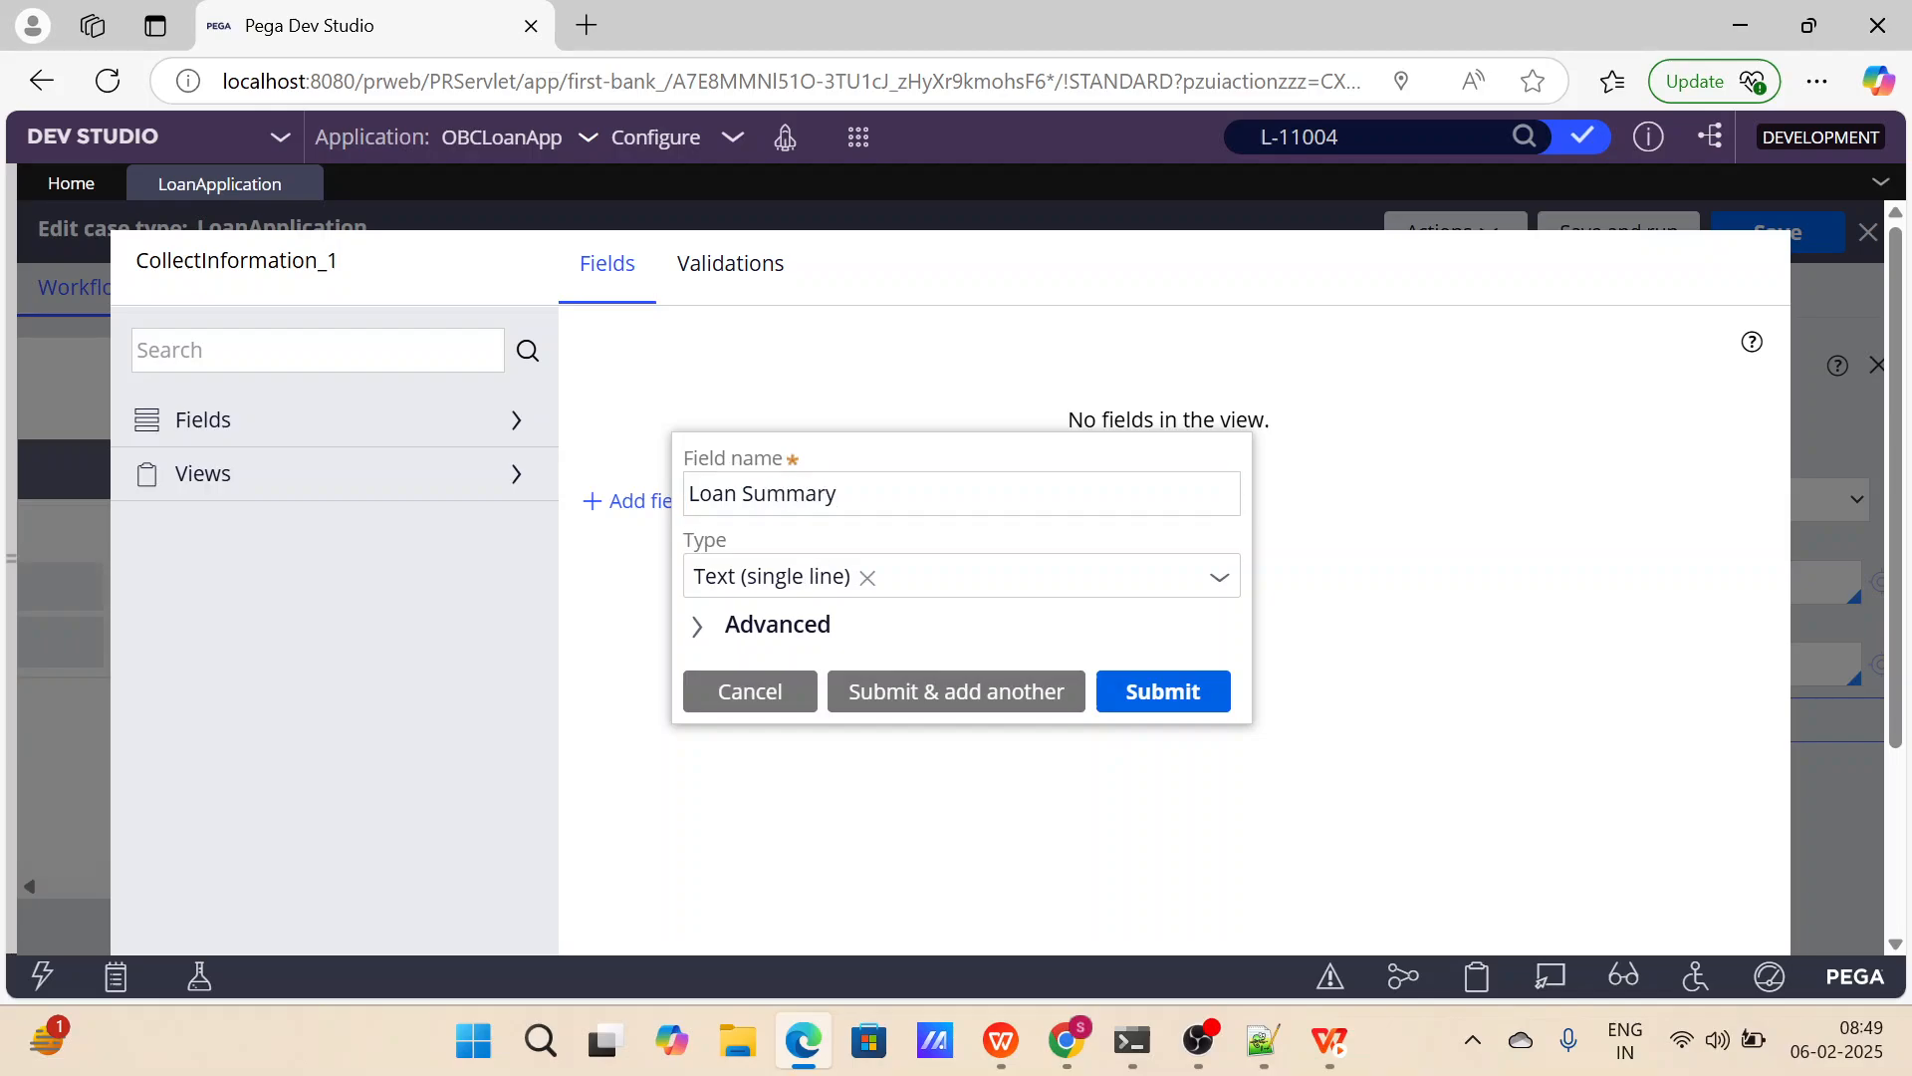
click(827, 578)
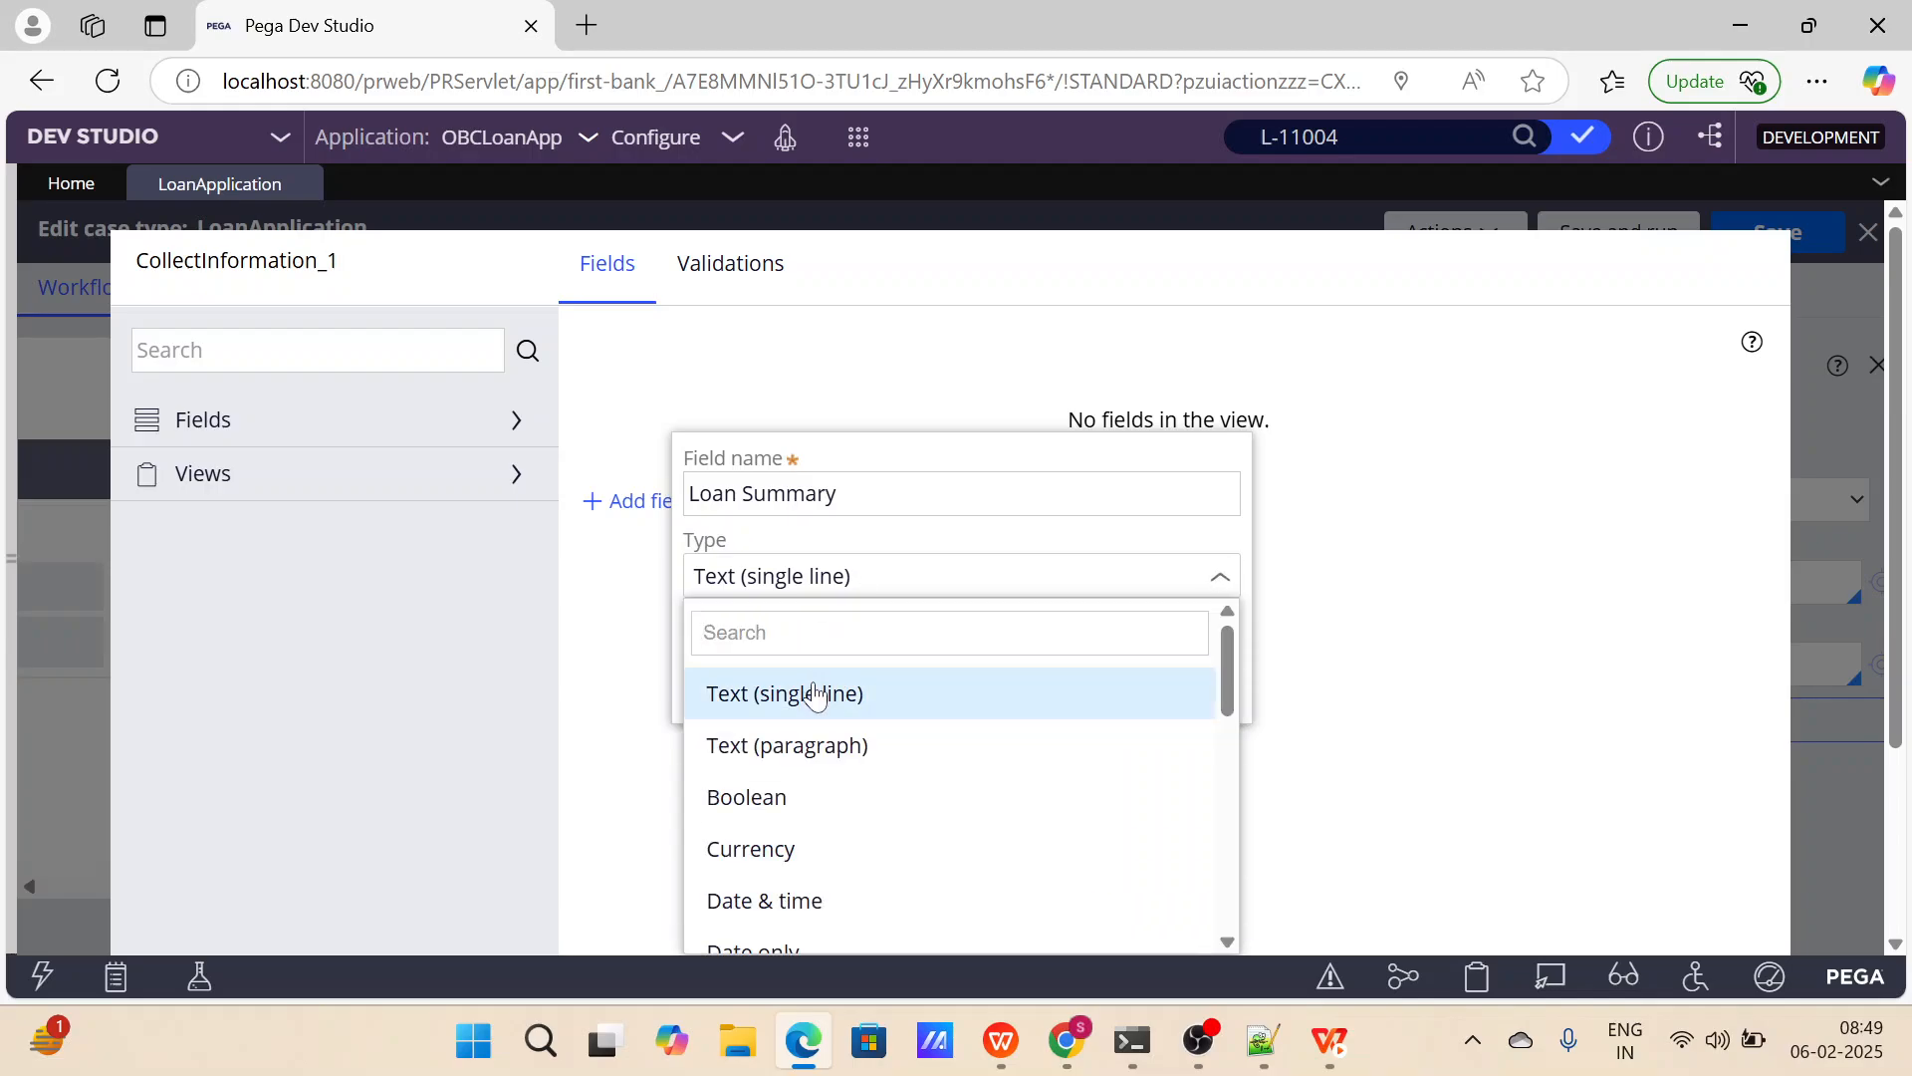
click(825, 742)
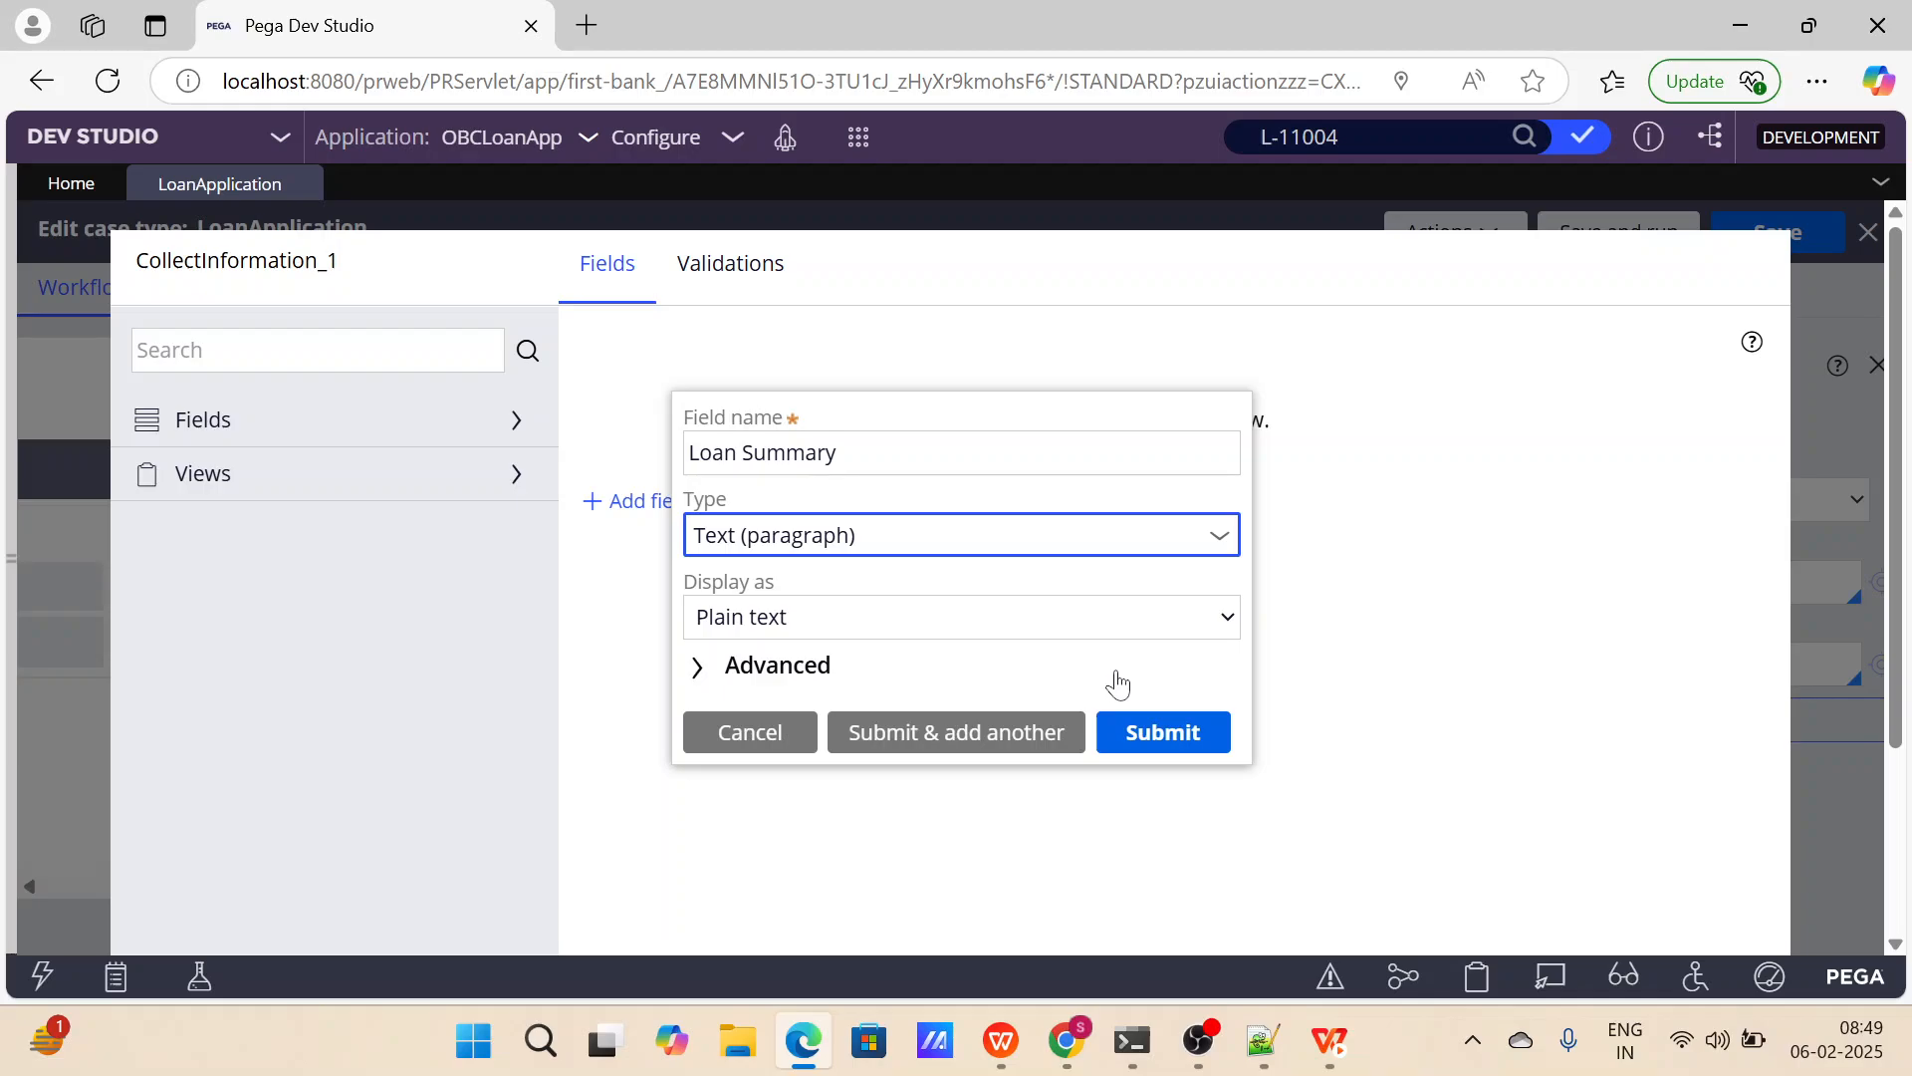
click(1127, 735)
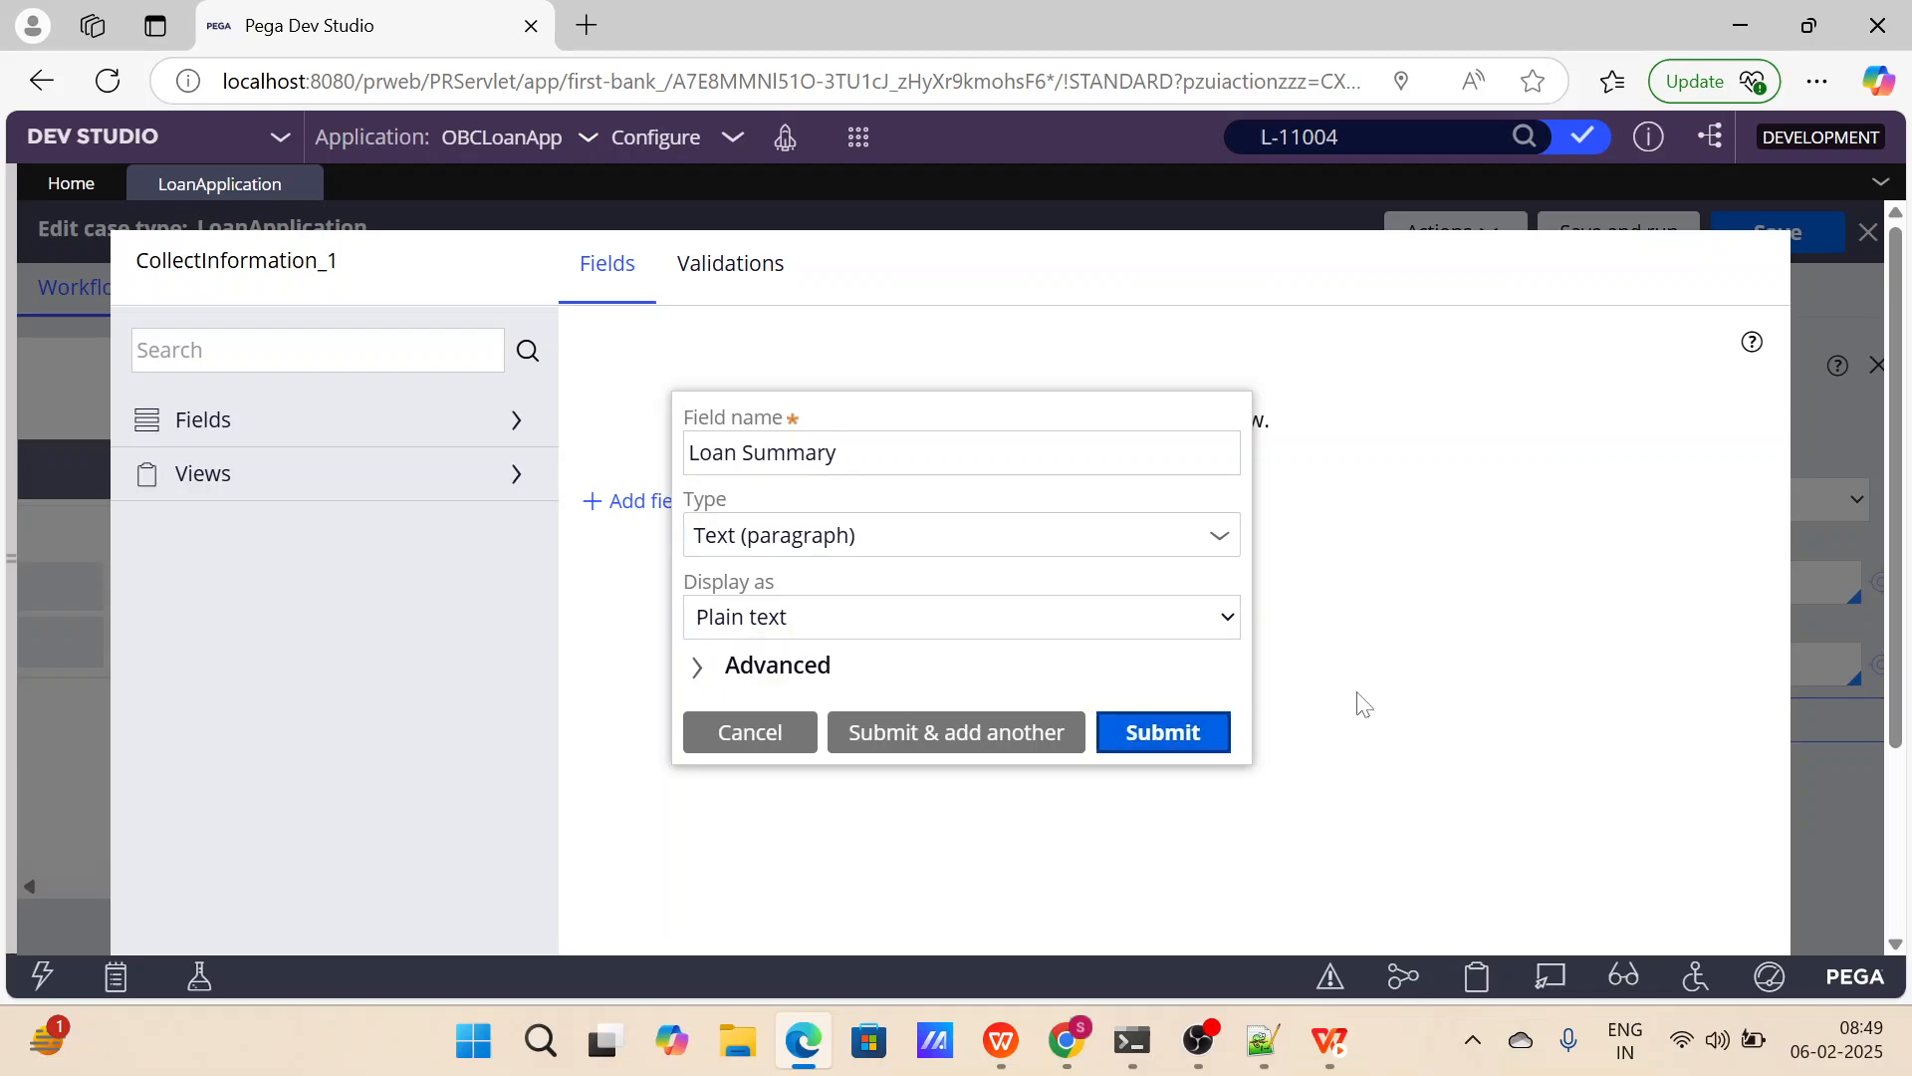
scroll(1362, 703, down, 2)
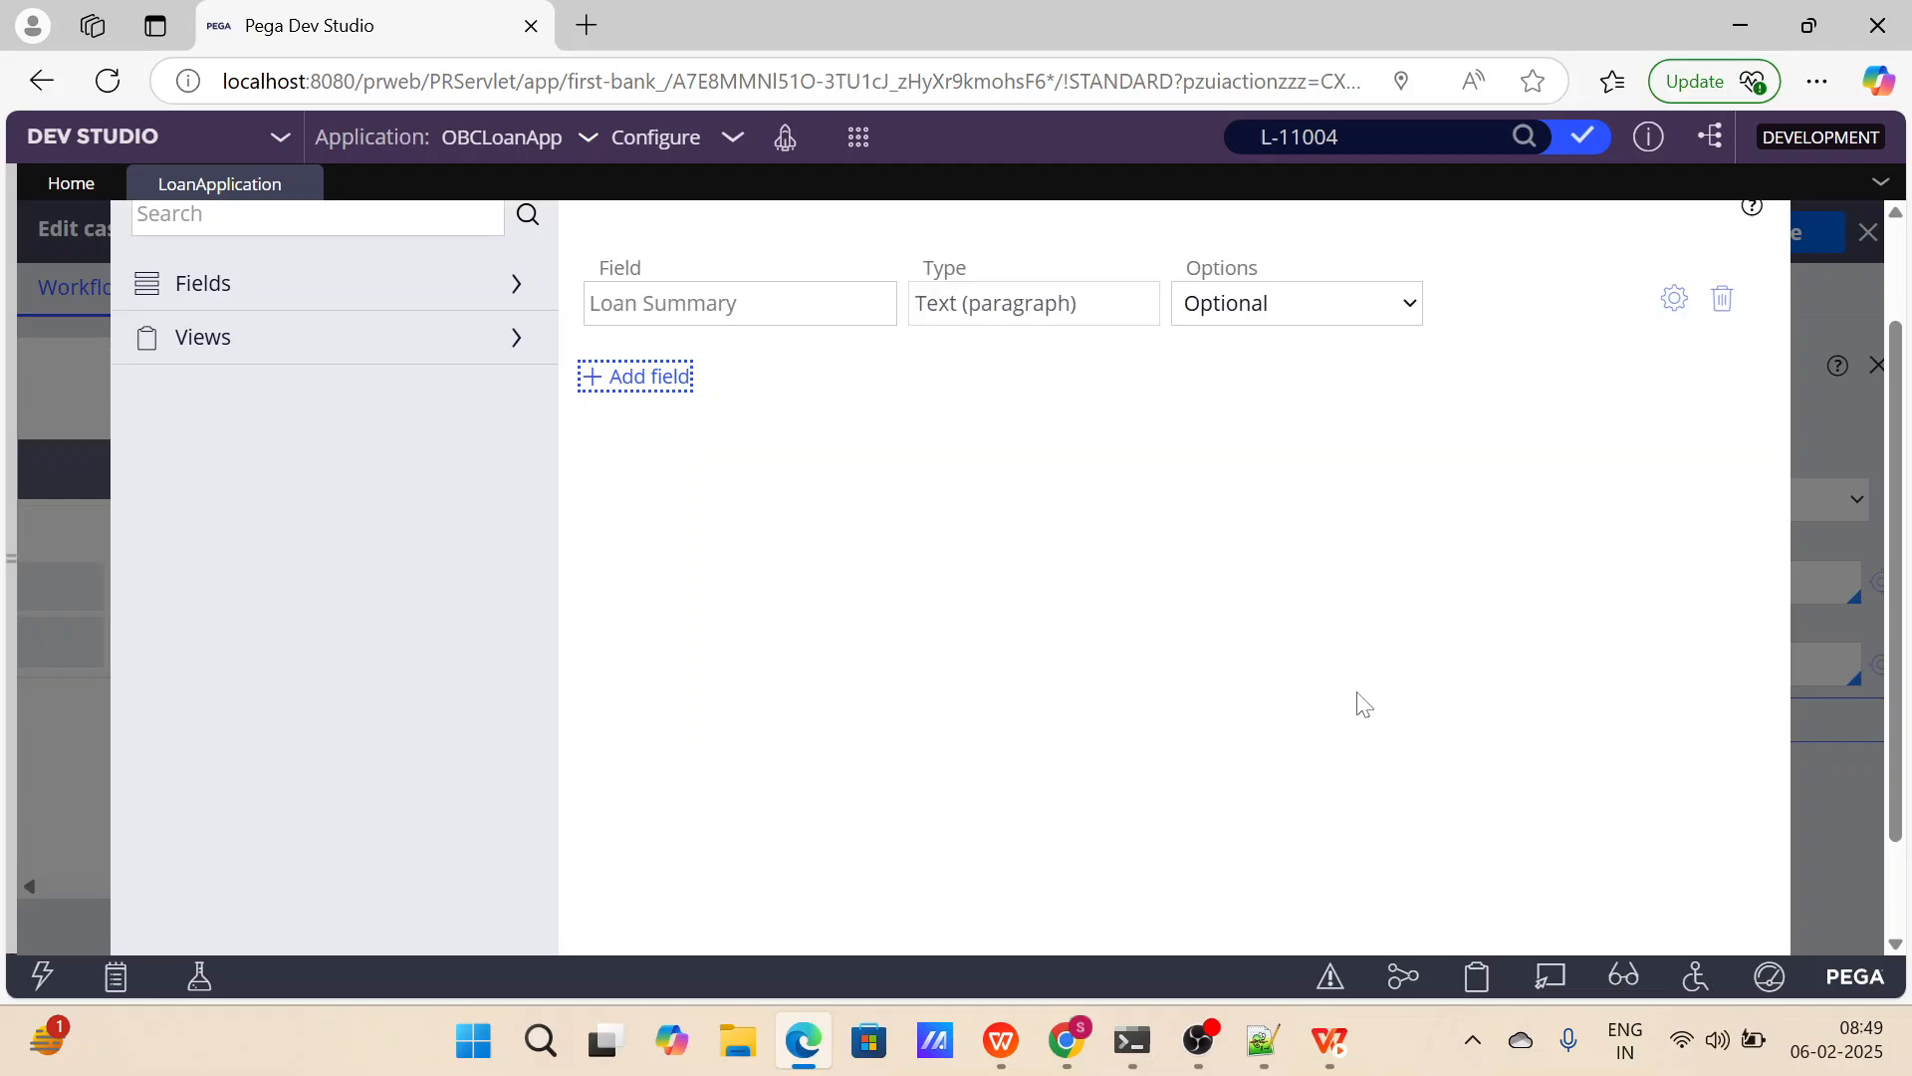
click(1669, 903)
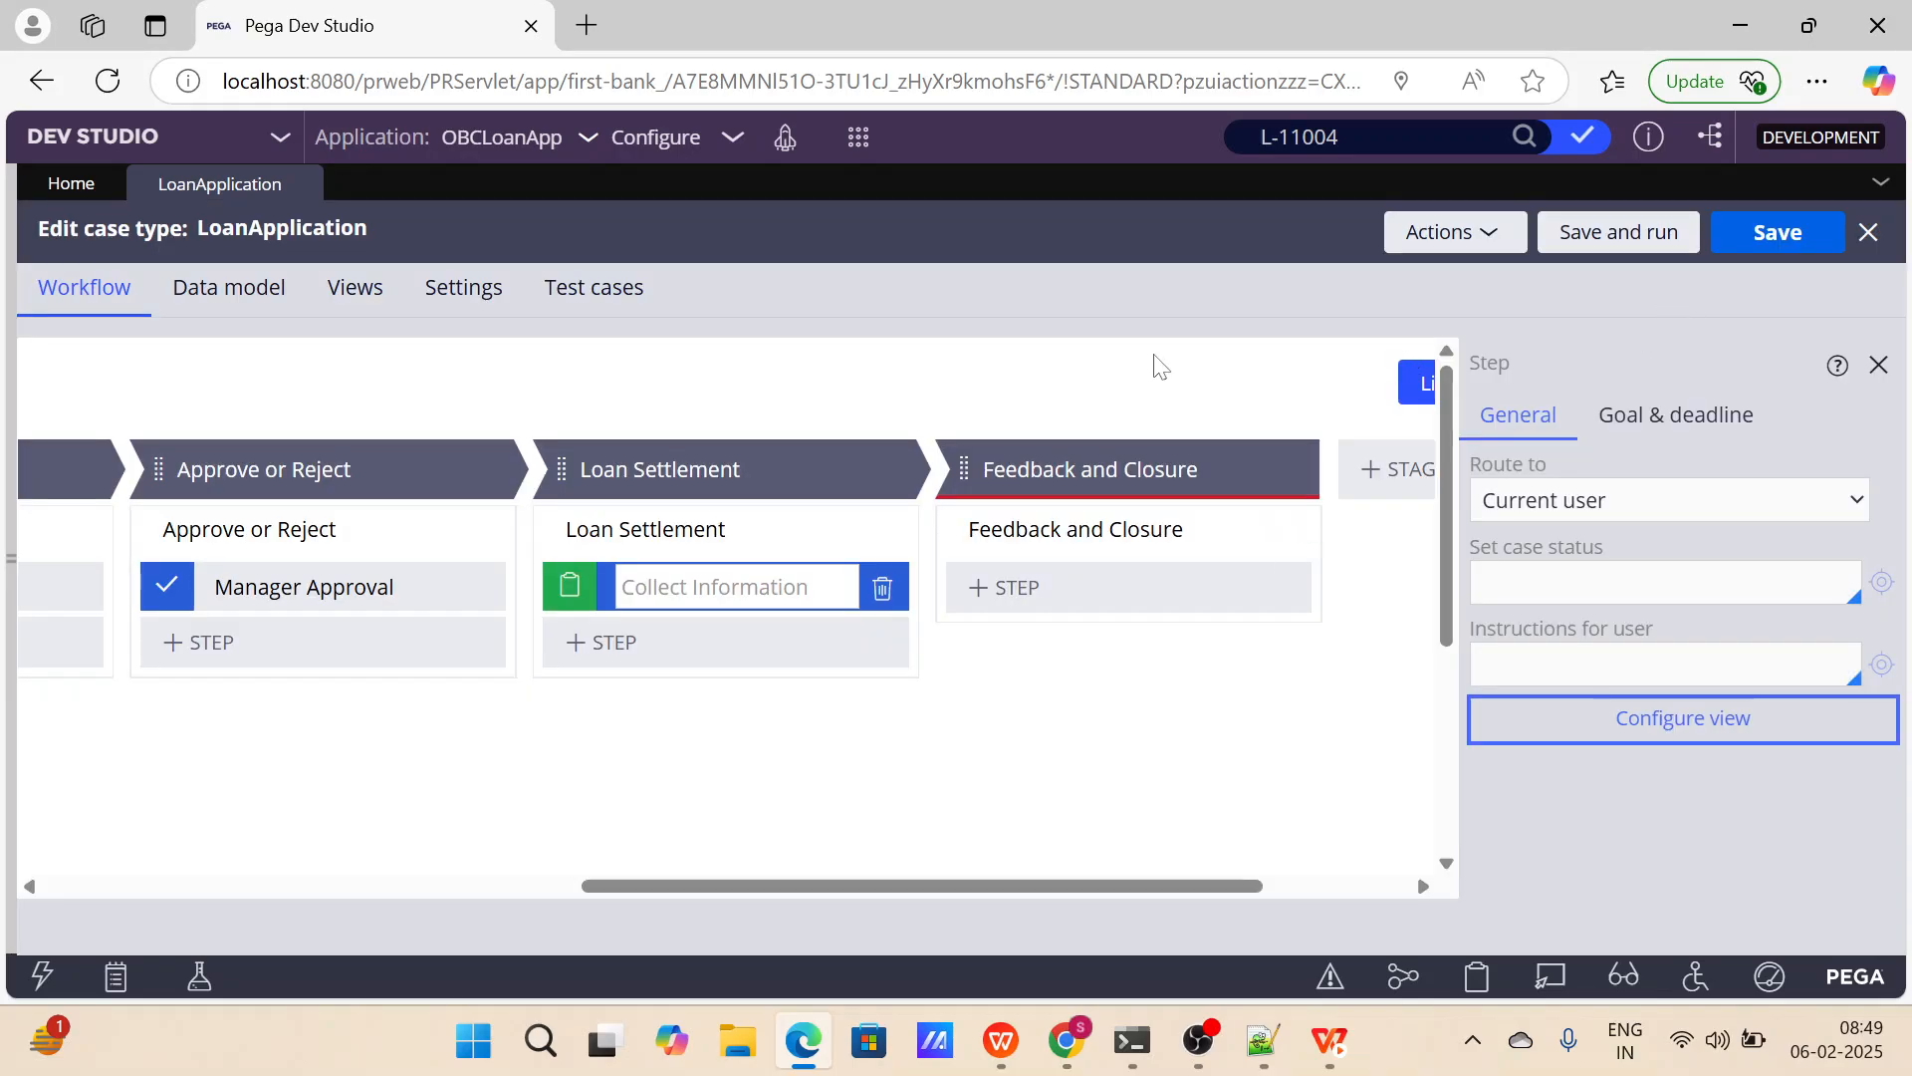
Add a single-line text field named Bank Account Number to the Loan Requirement step's view.
scroll(697, 469, left, 5)
scroll(528, 474, left, 3)
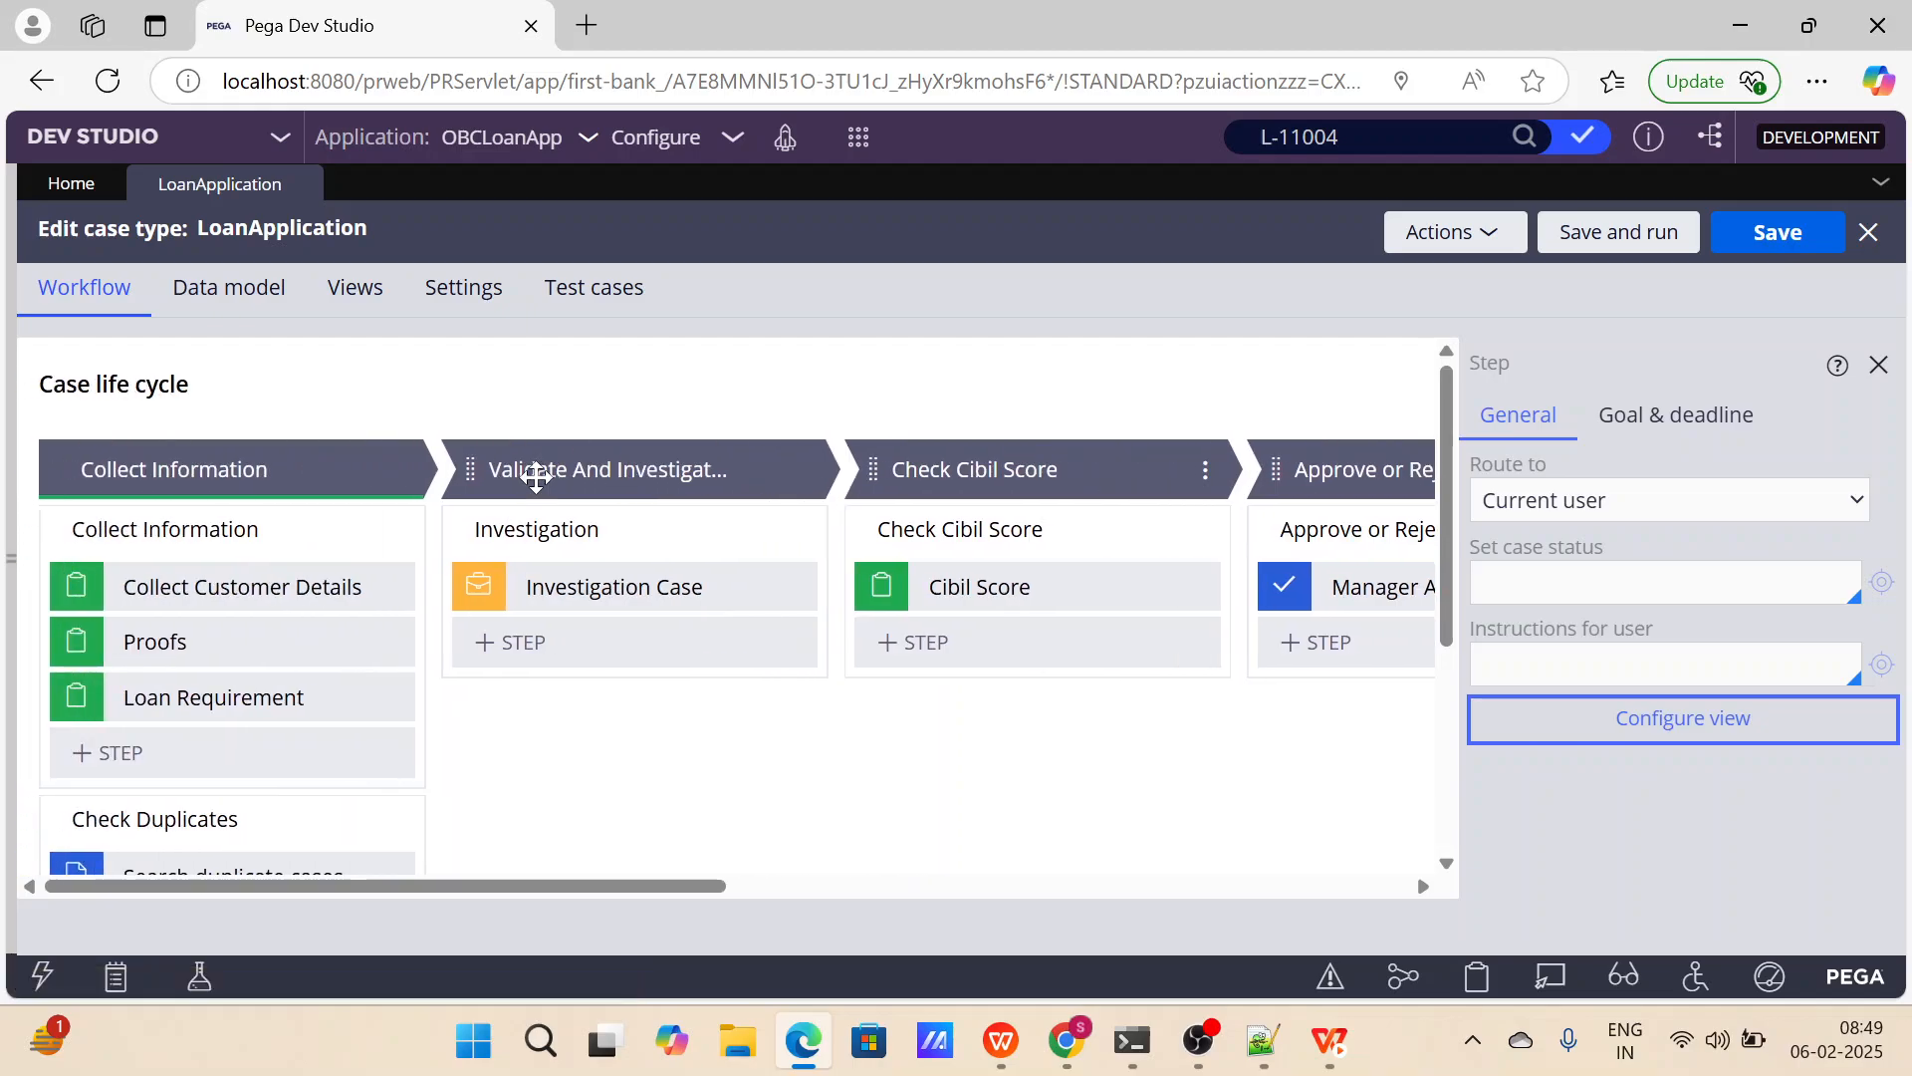
click(299, 699)
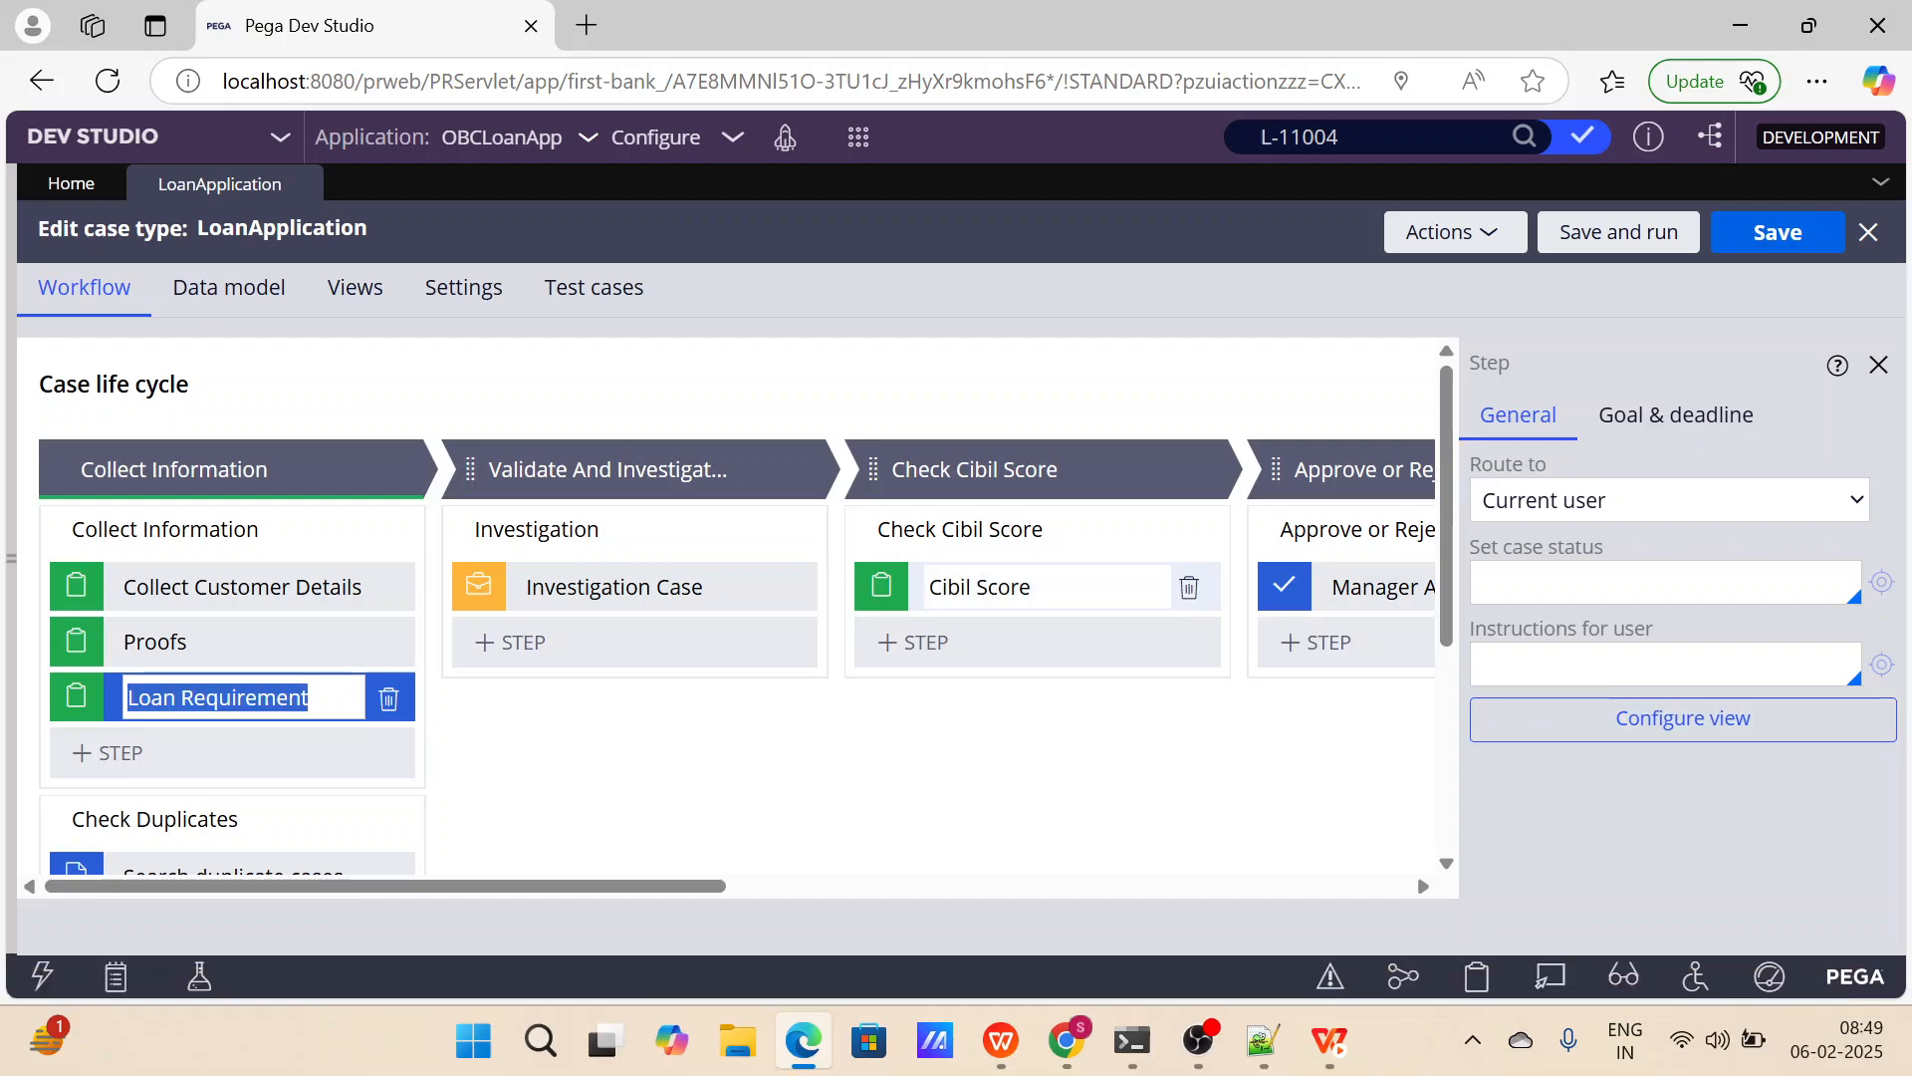
click(1559, 727)
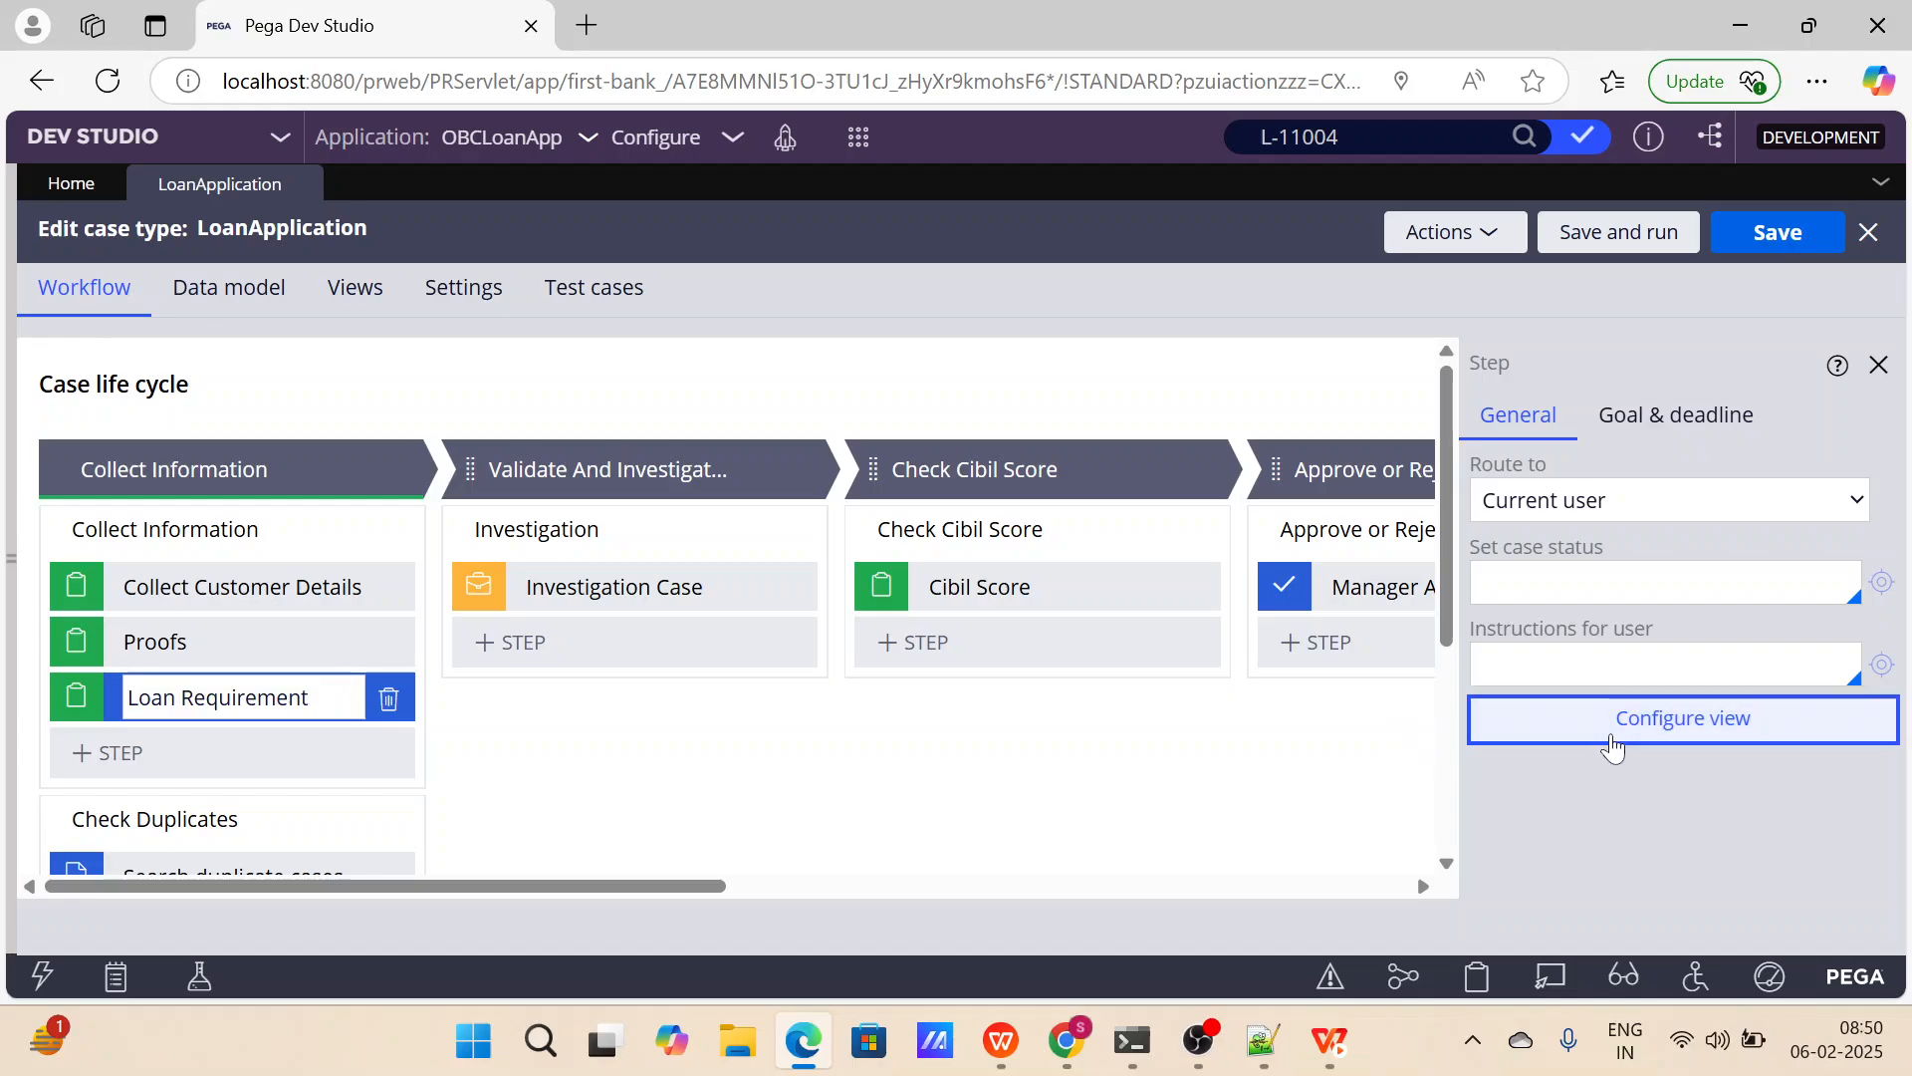
click(692, 585)
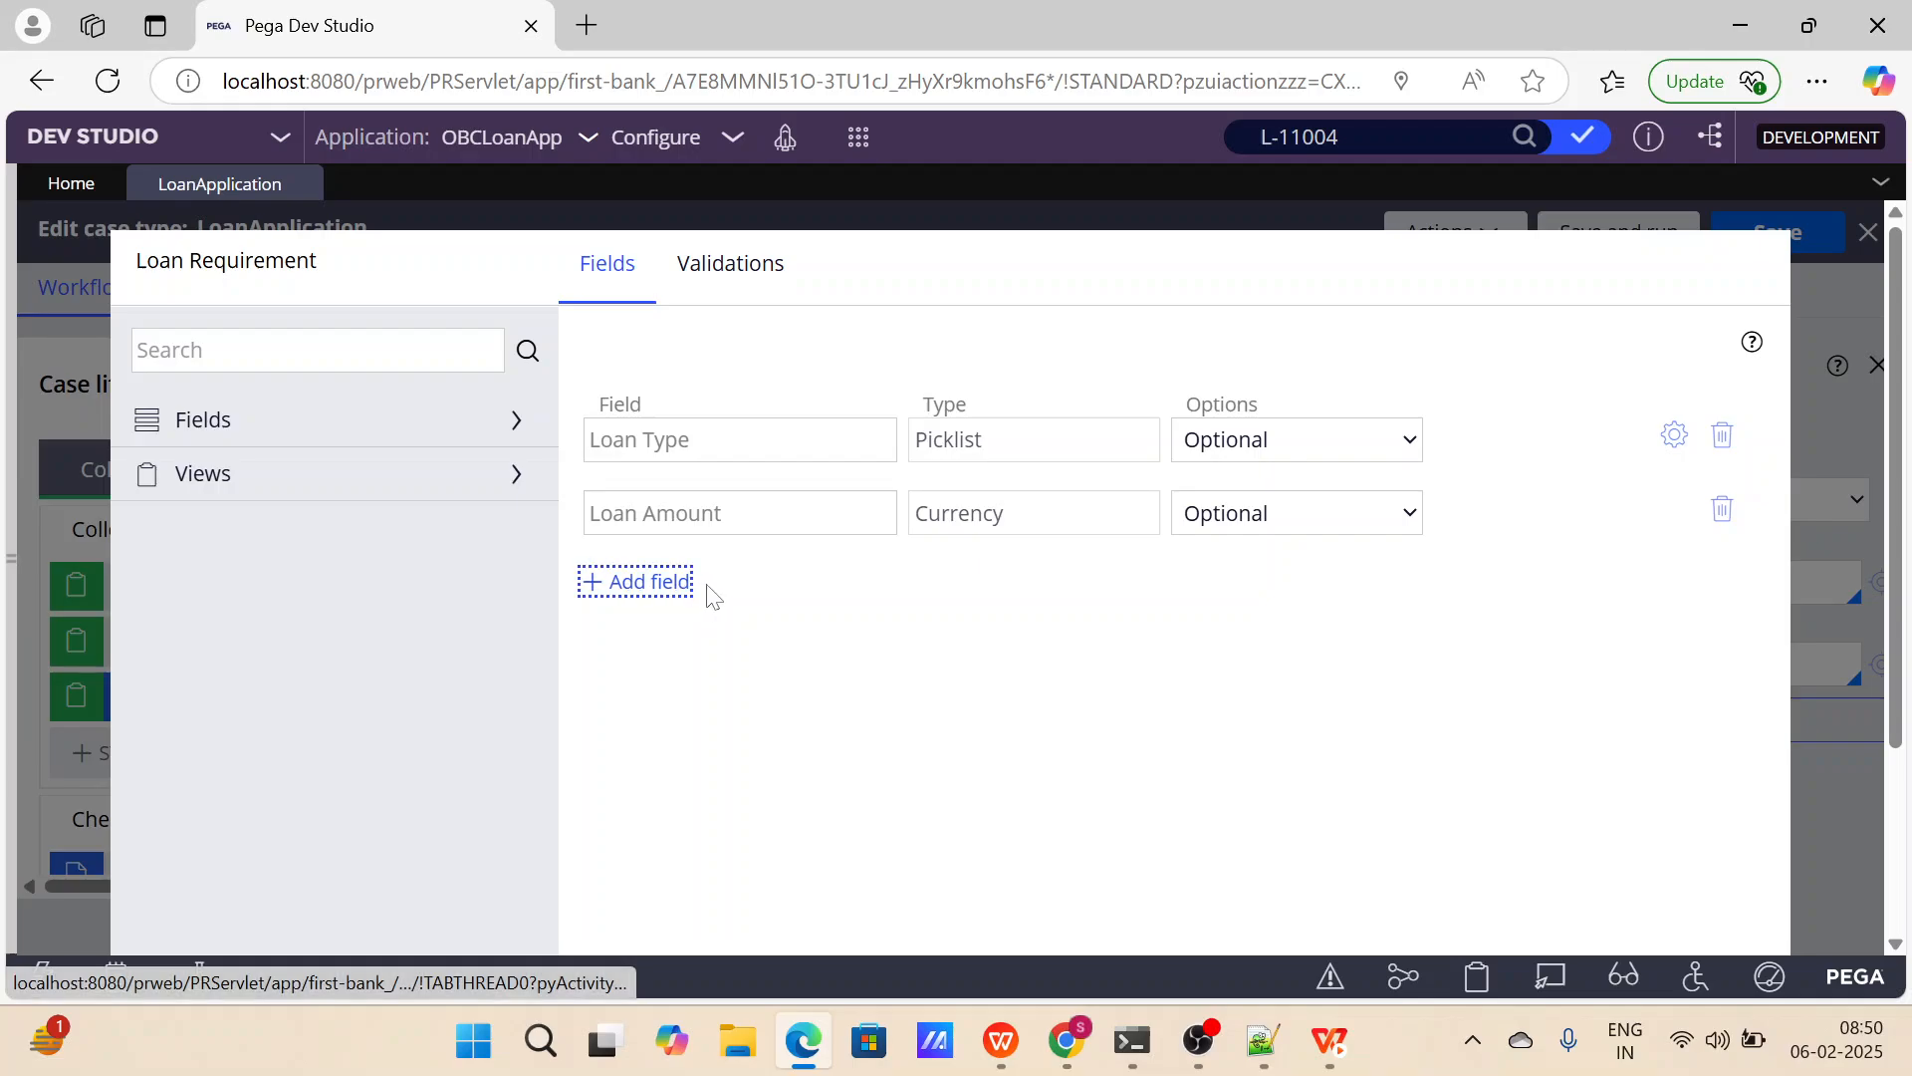
text(Bank Ac)
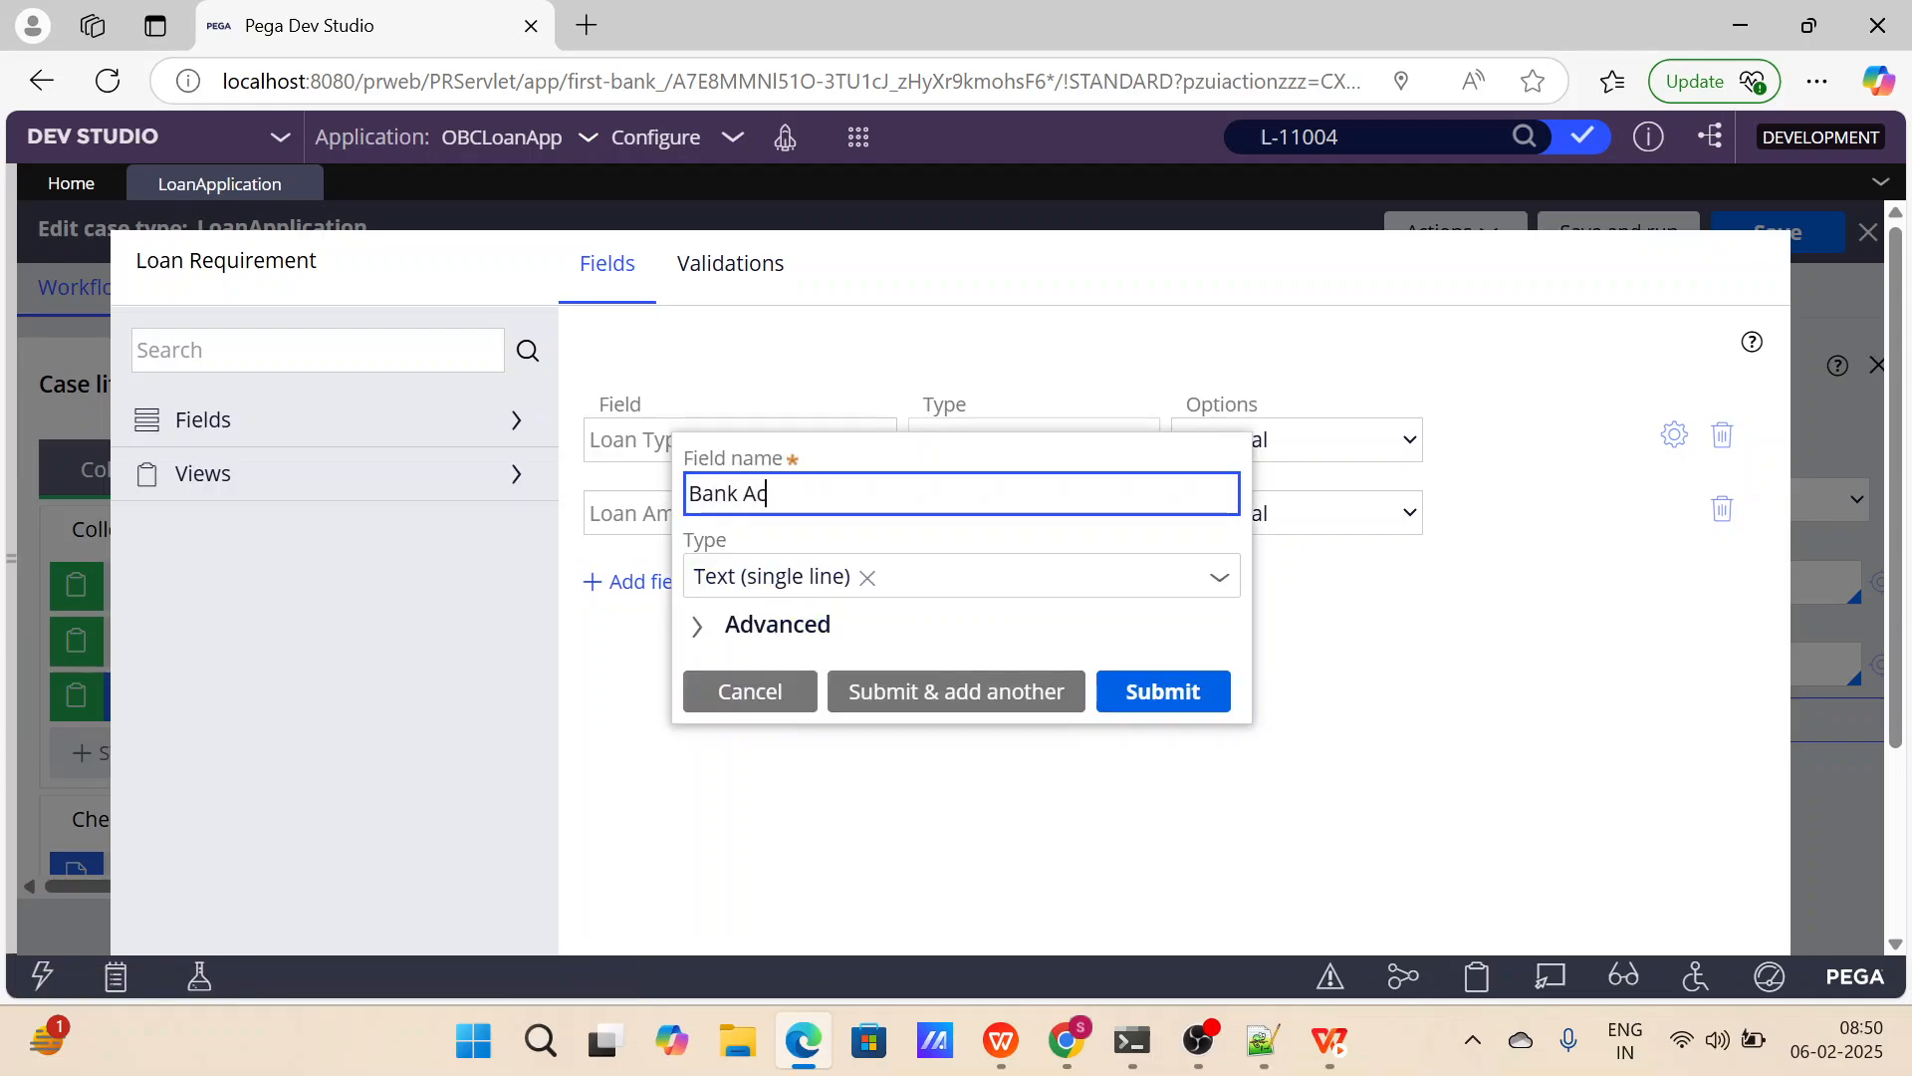
text(count Number)
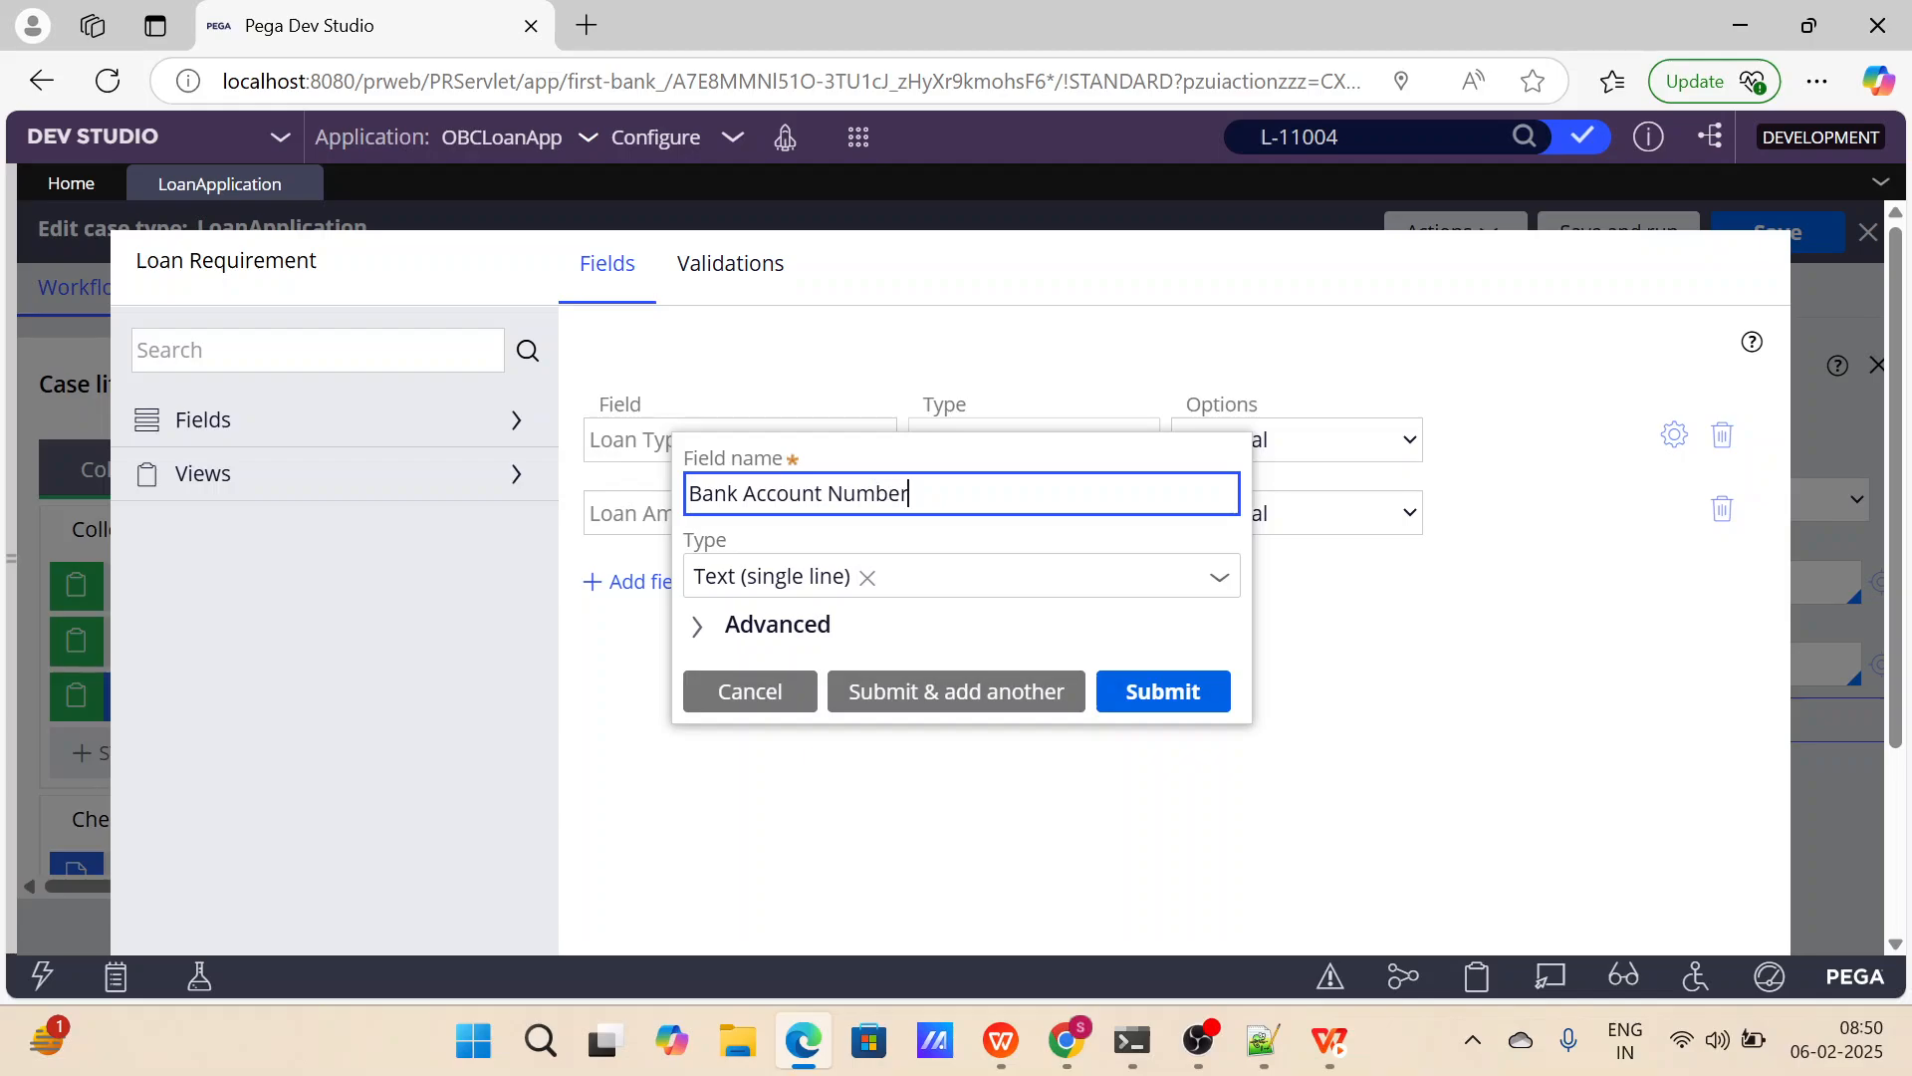
click(1026, 708)
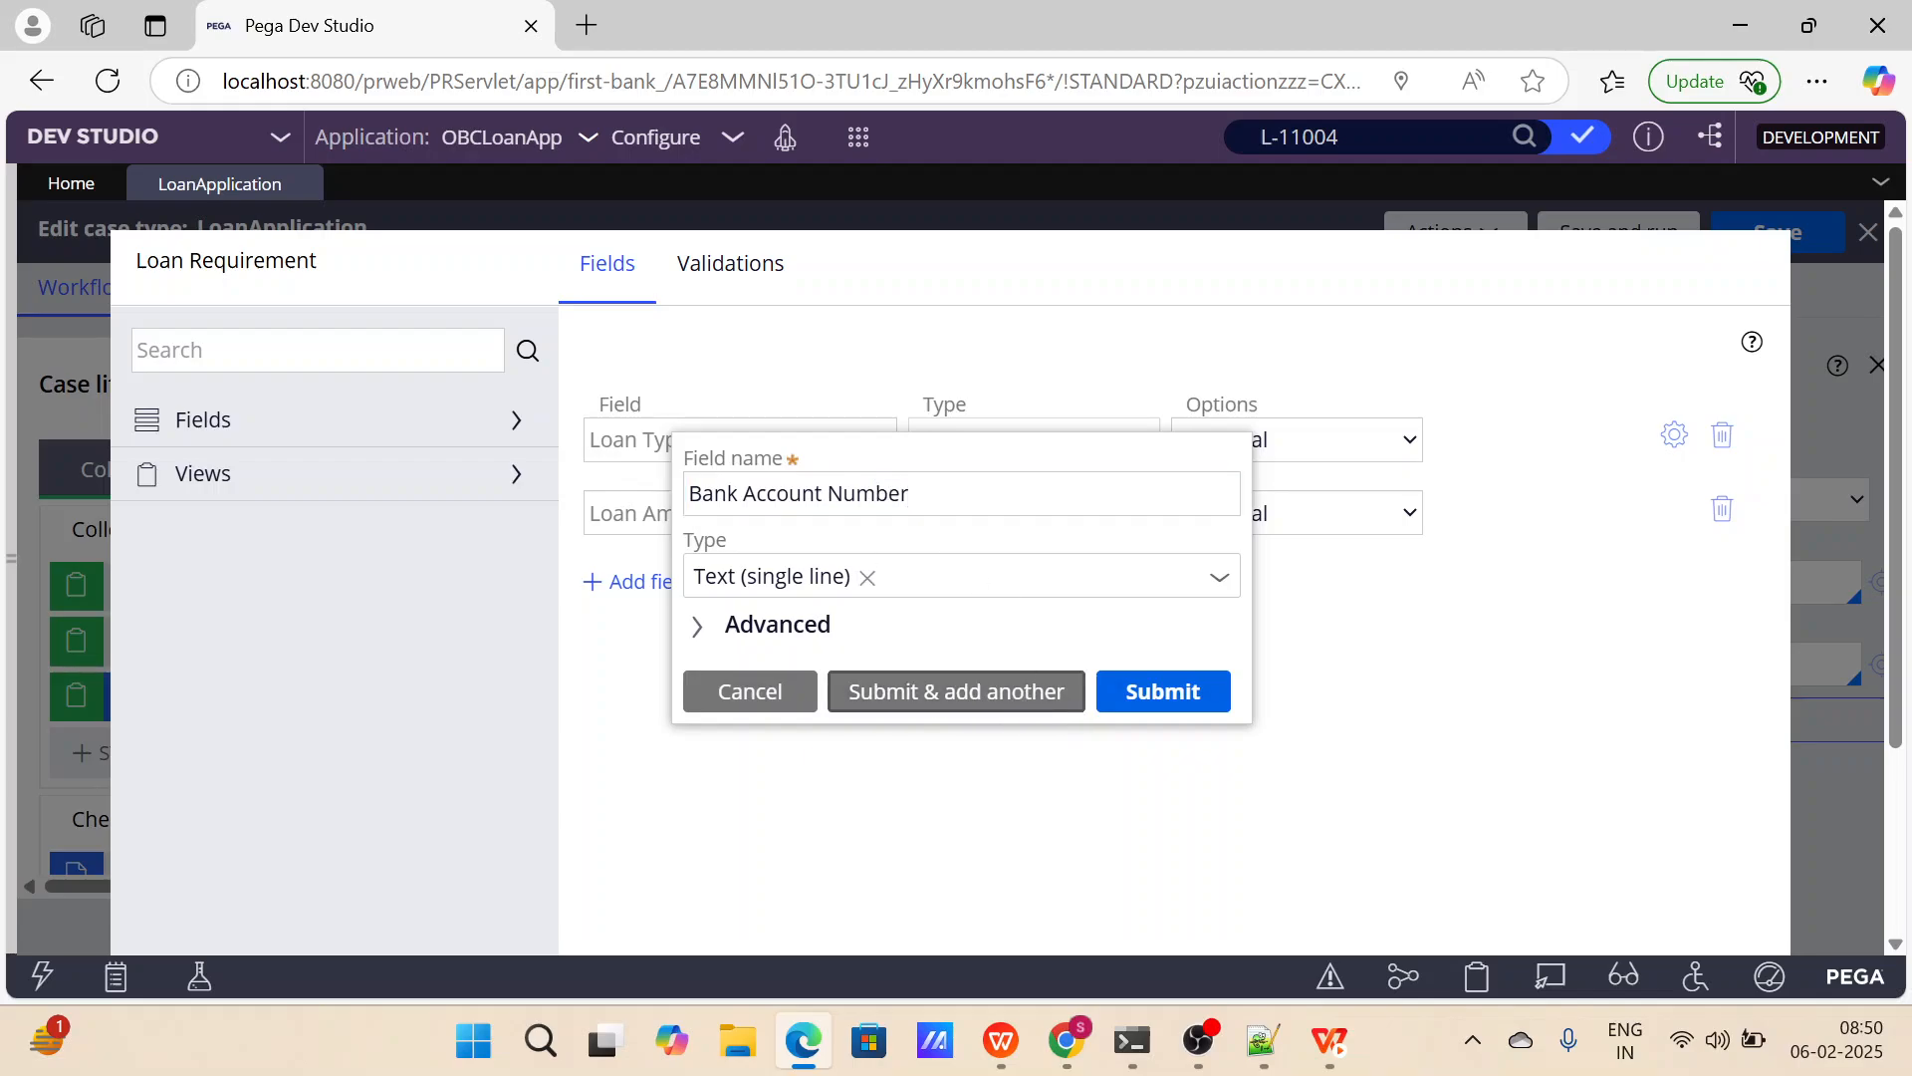
Add a single-line text field named IFSC Code to the Loan Requirement view and save the LoanApplication case type.
text(I)
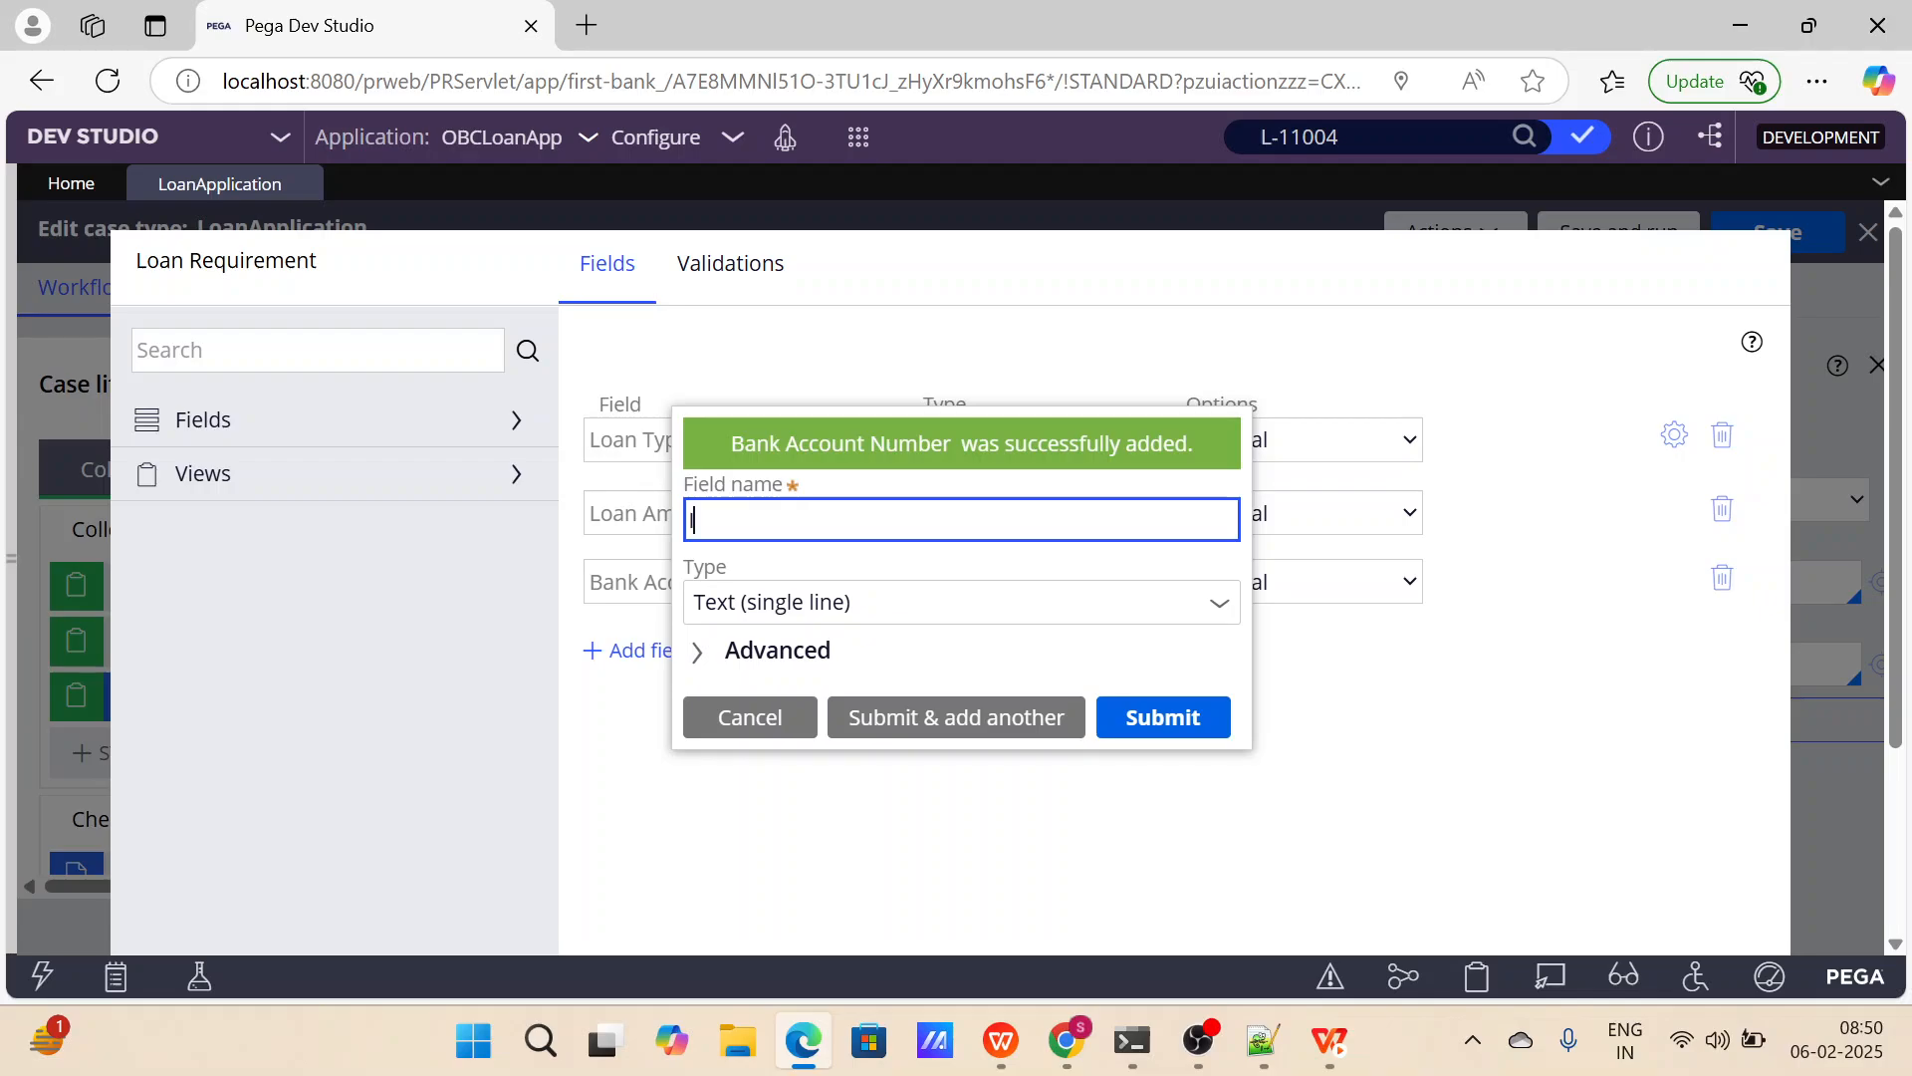
text(FSC Code)
click(1133, 724)
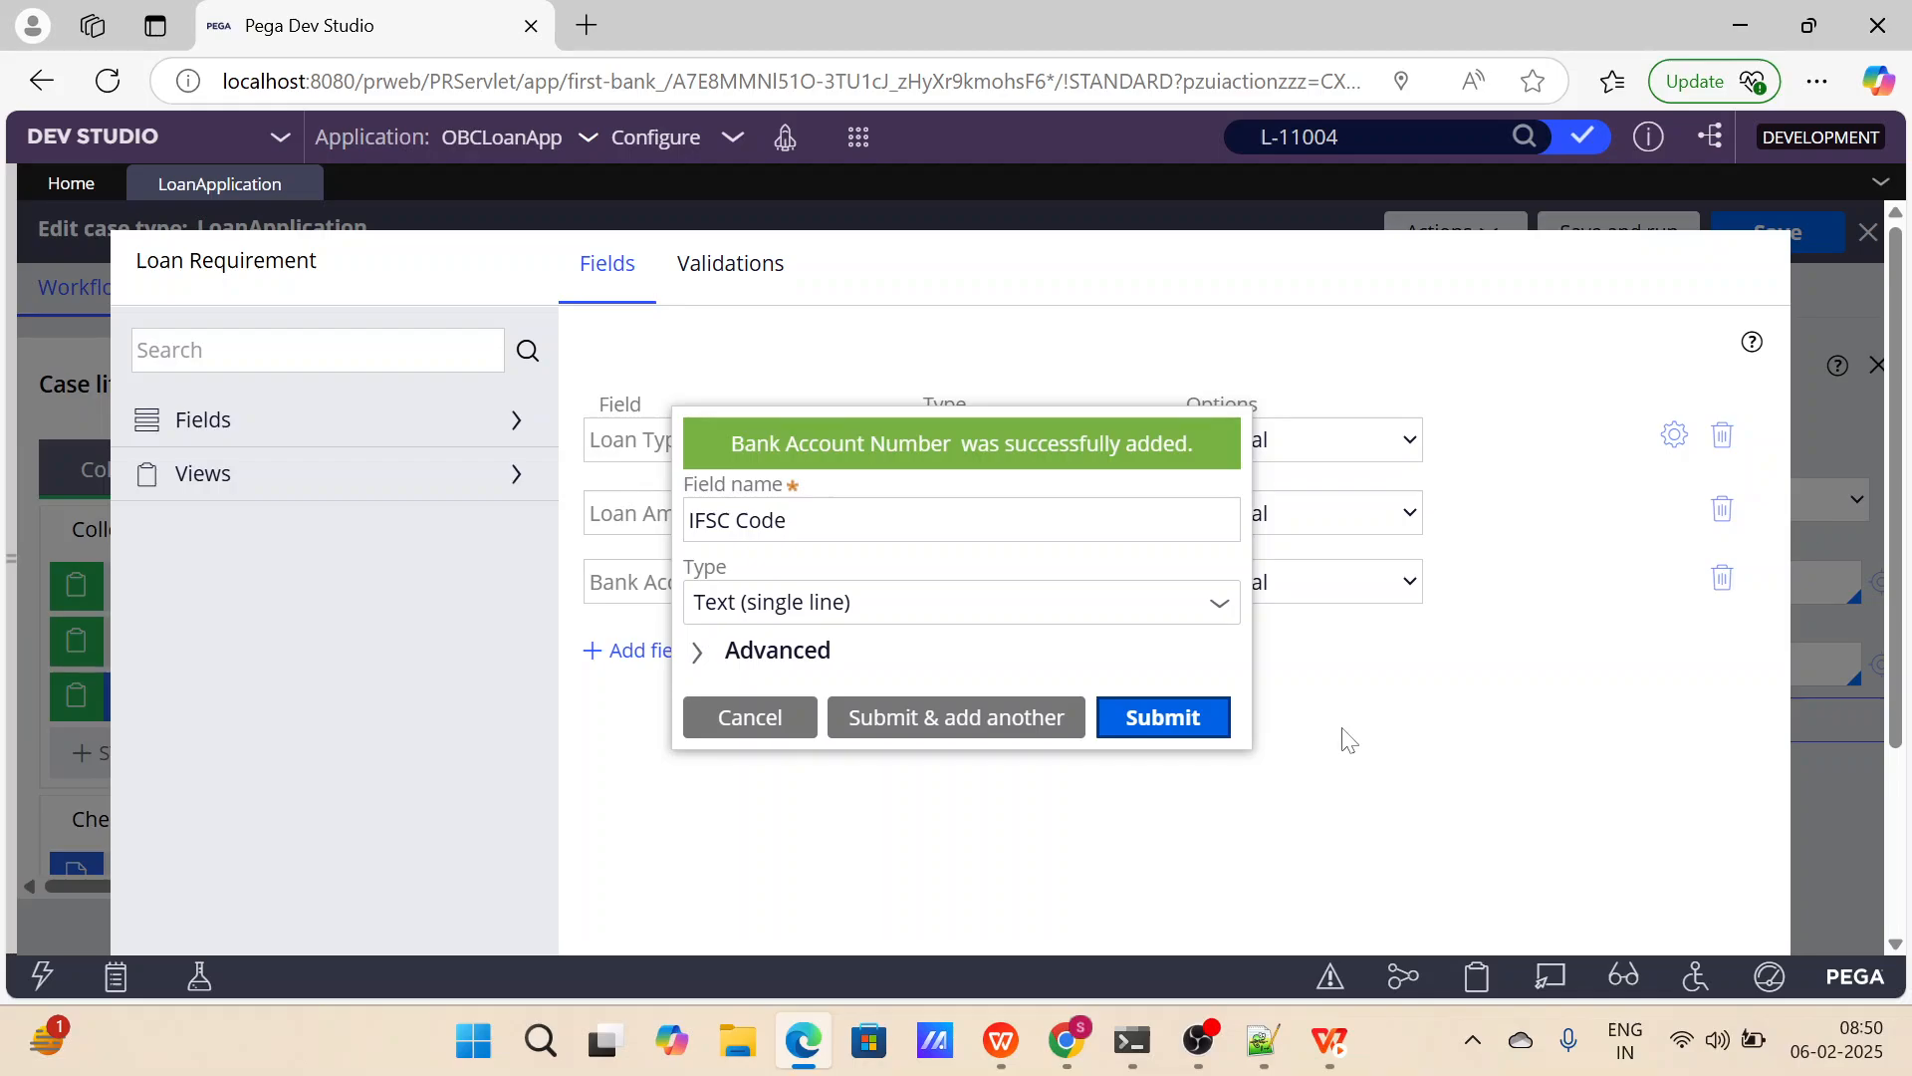
scroll(1331, 747, down, 3)
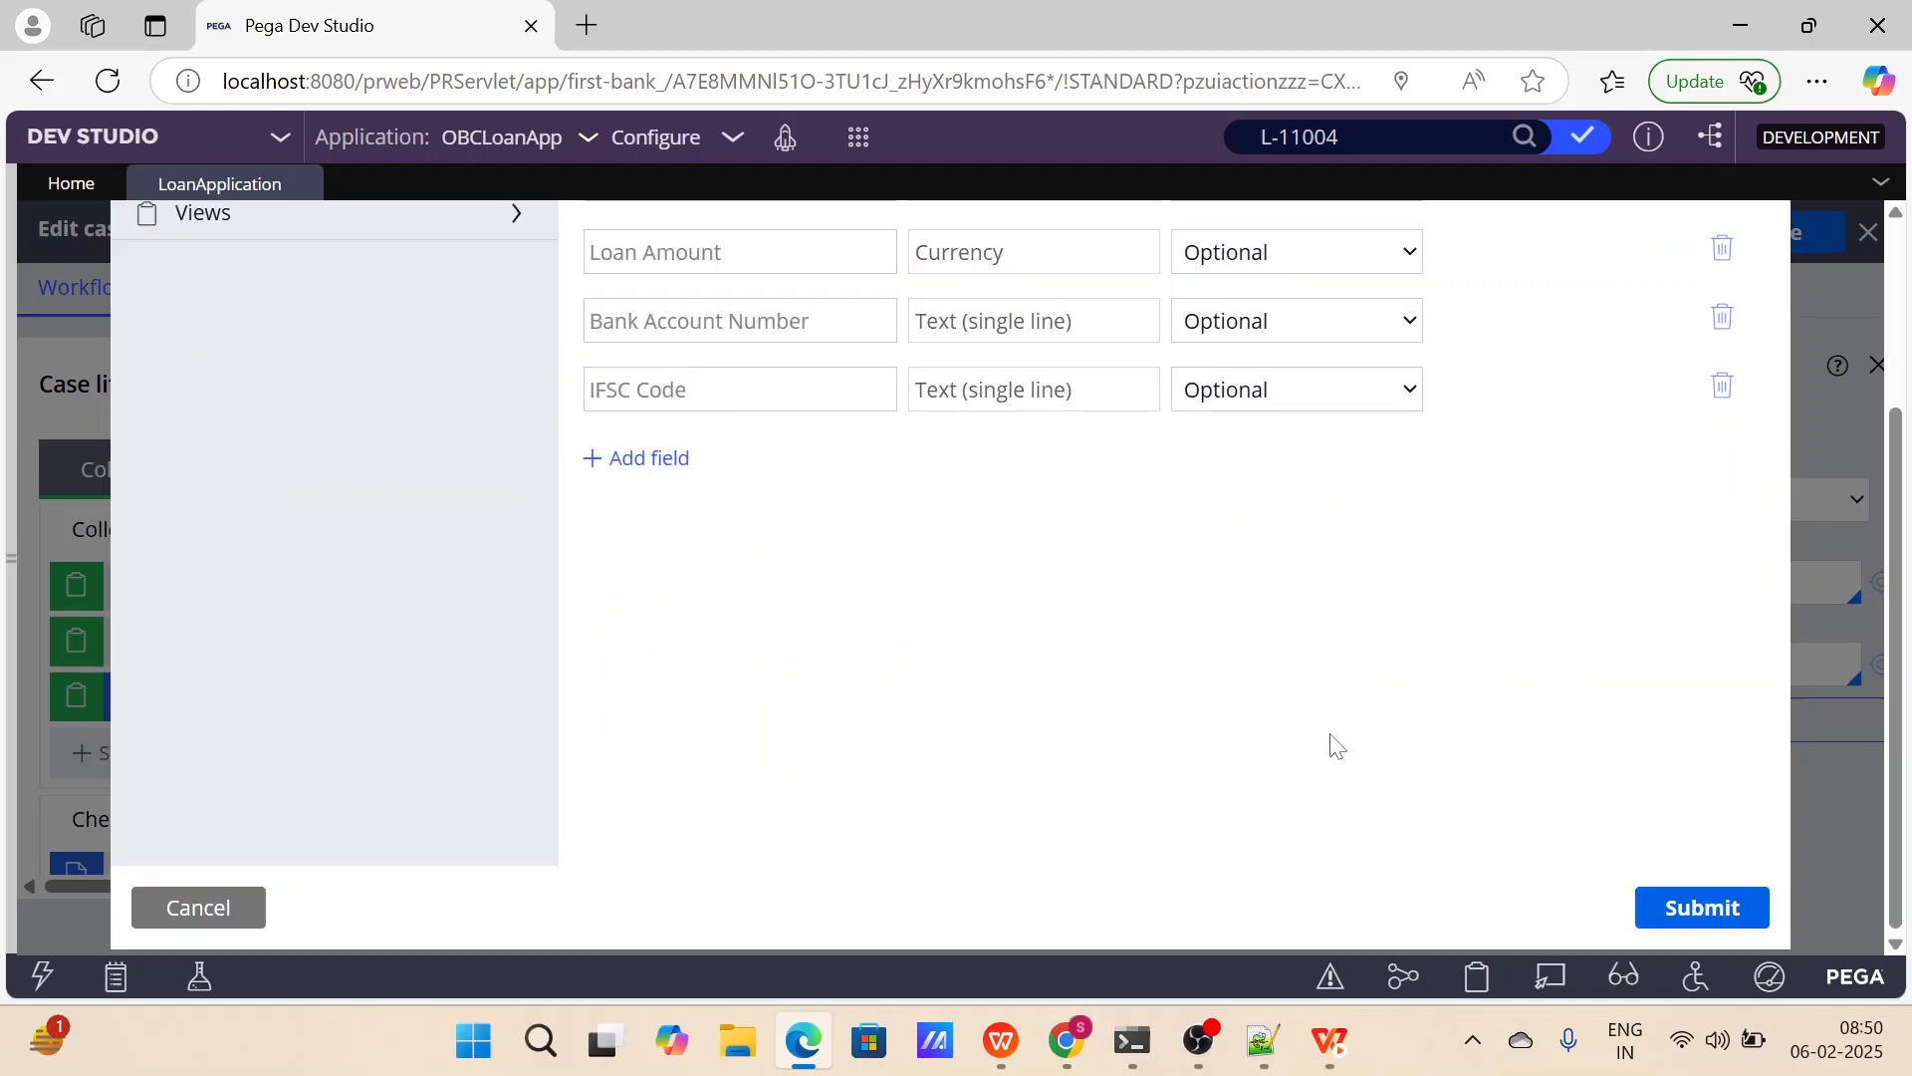
click(1680, 909)
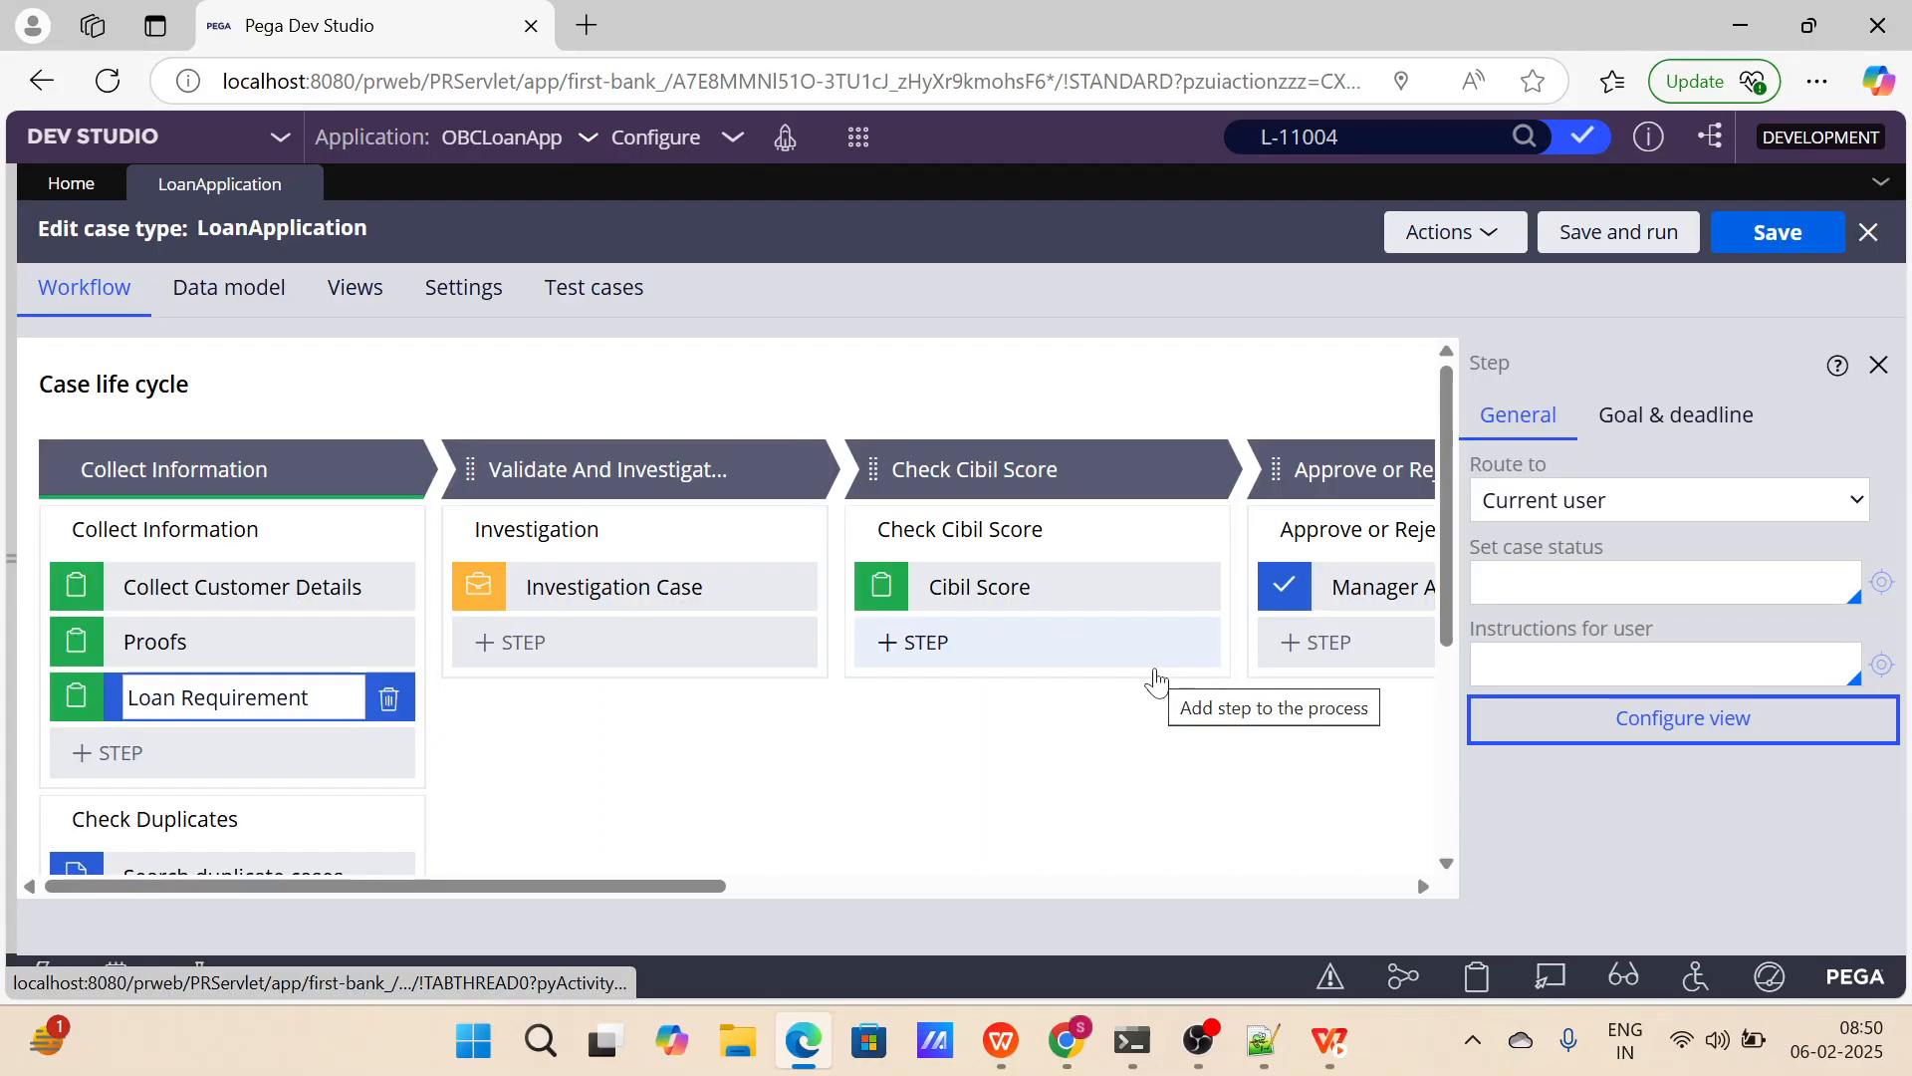
click(1770, 242)
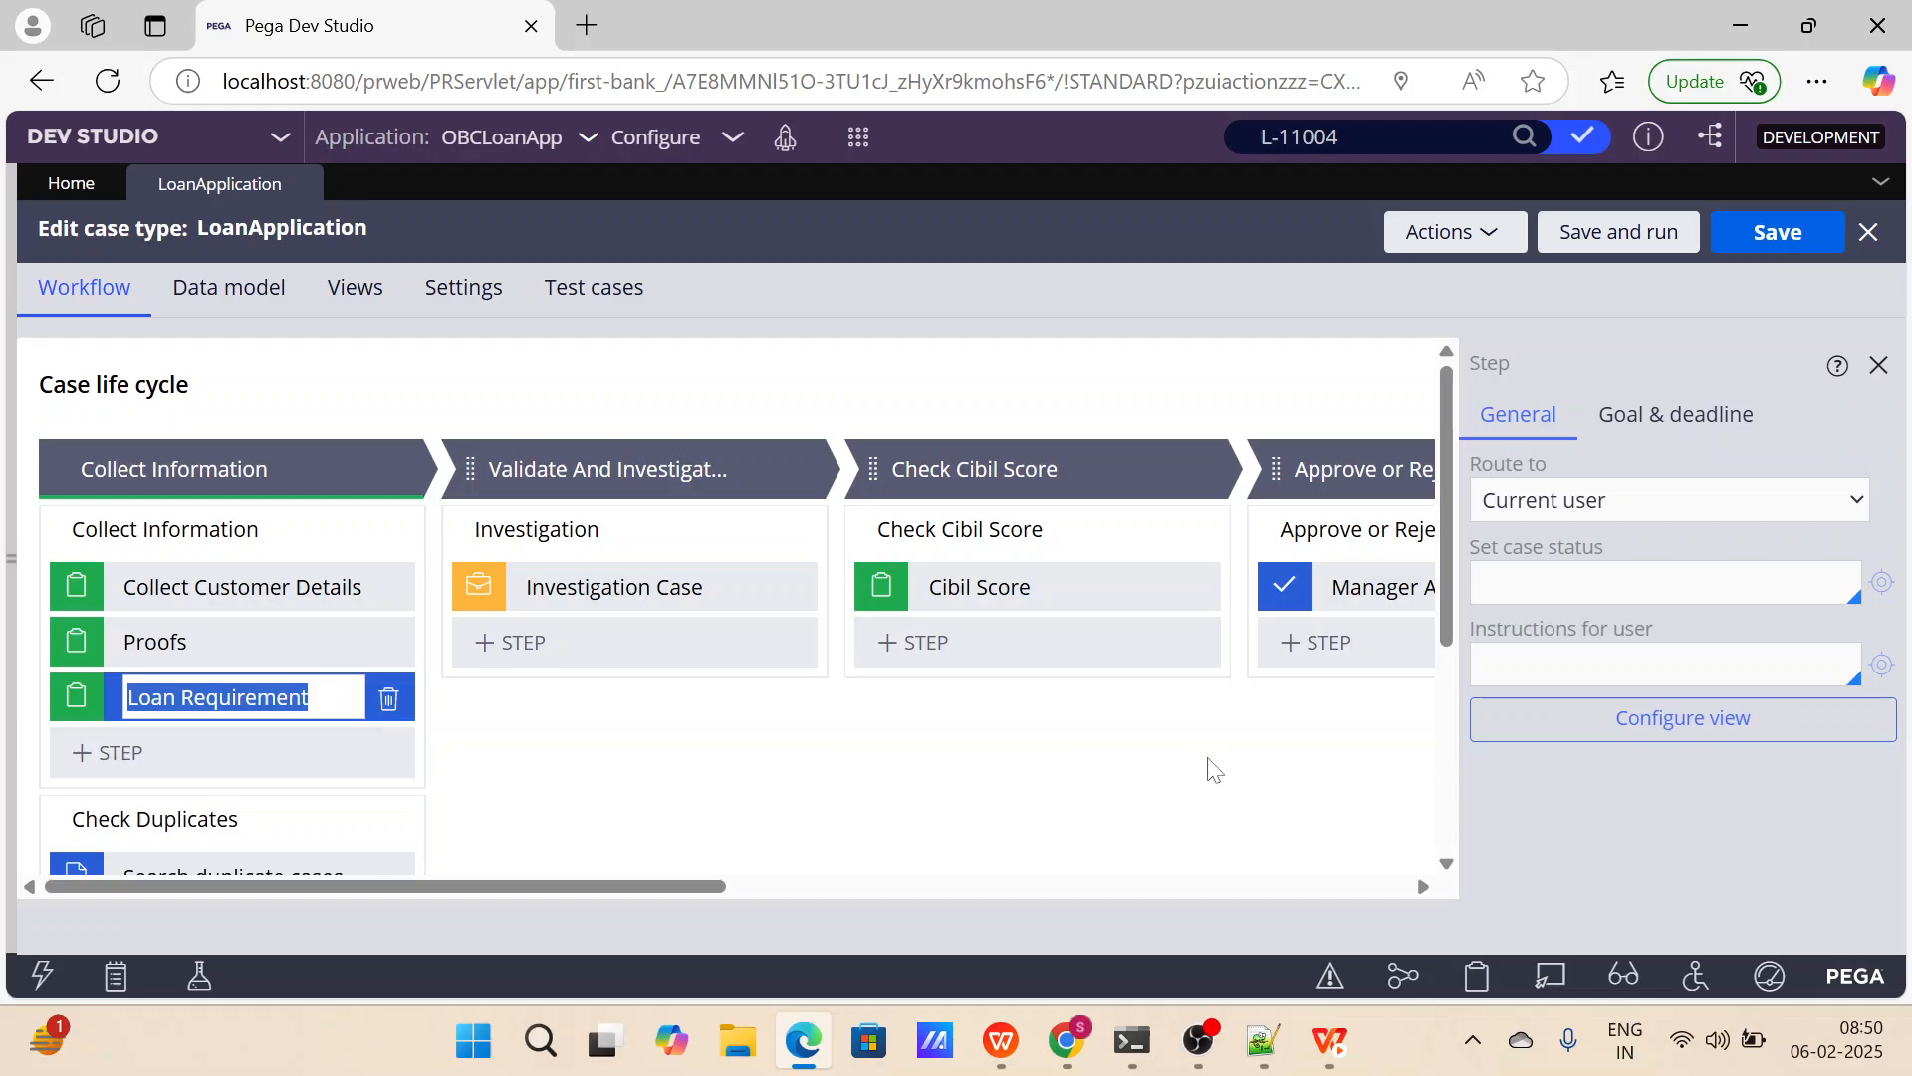
click(1877, 367)
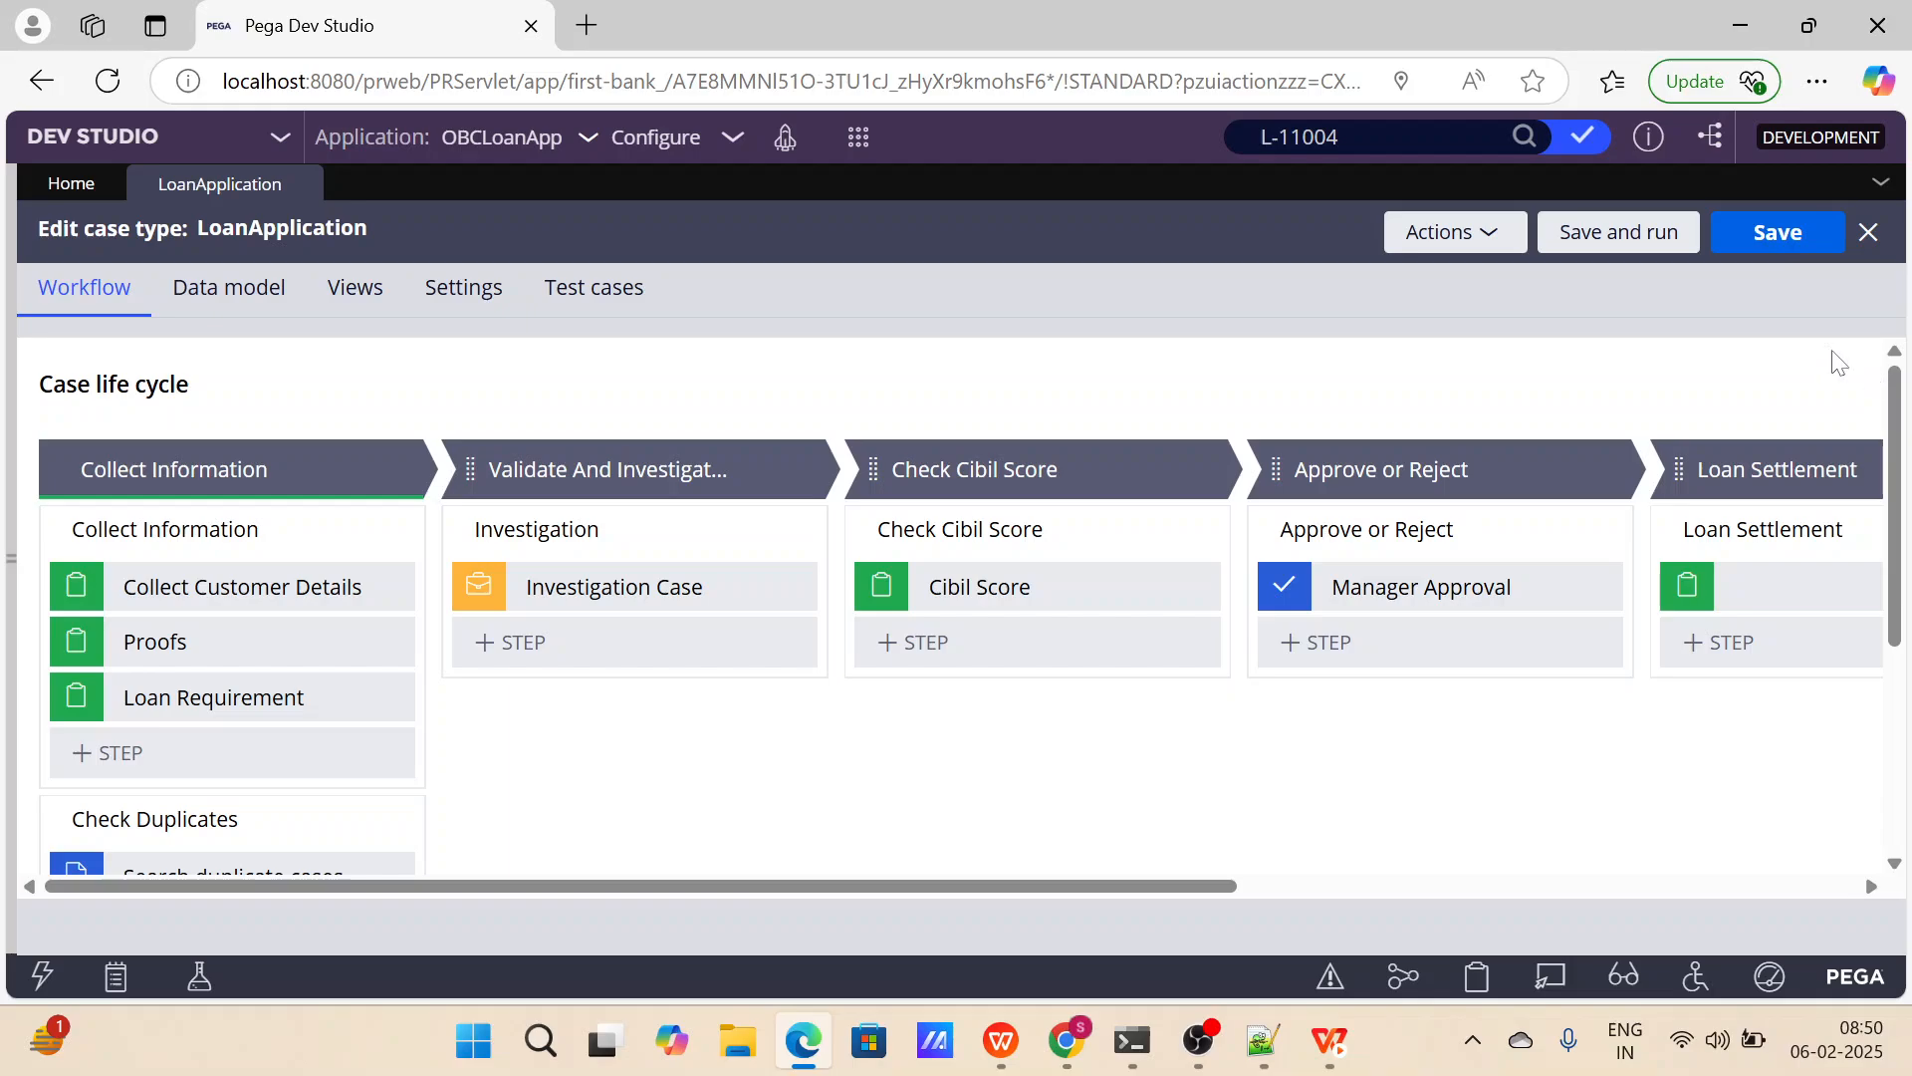
click(242, 586)
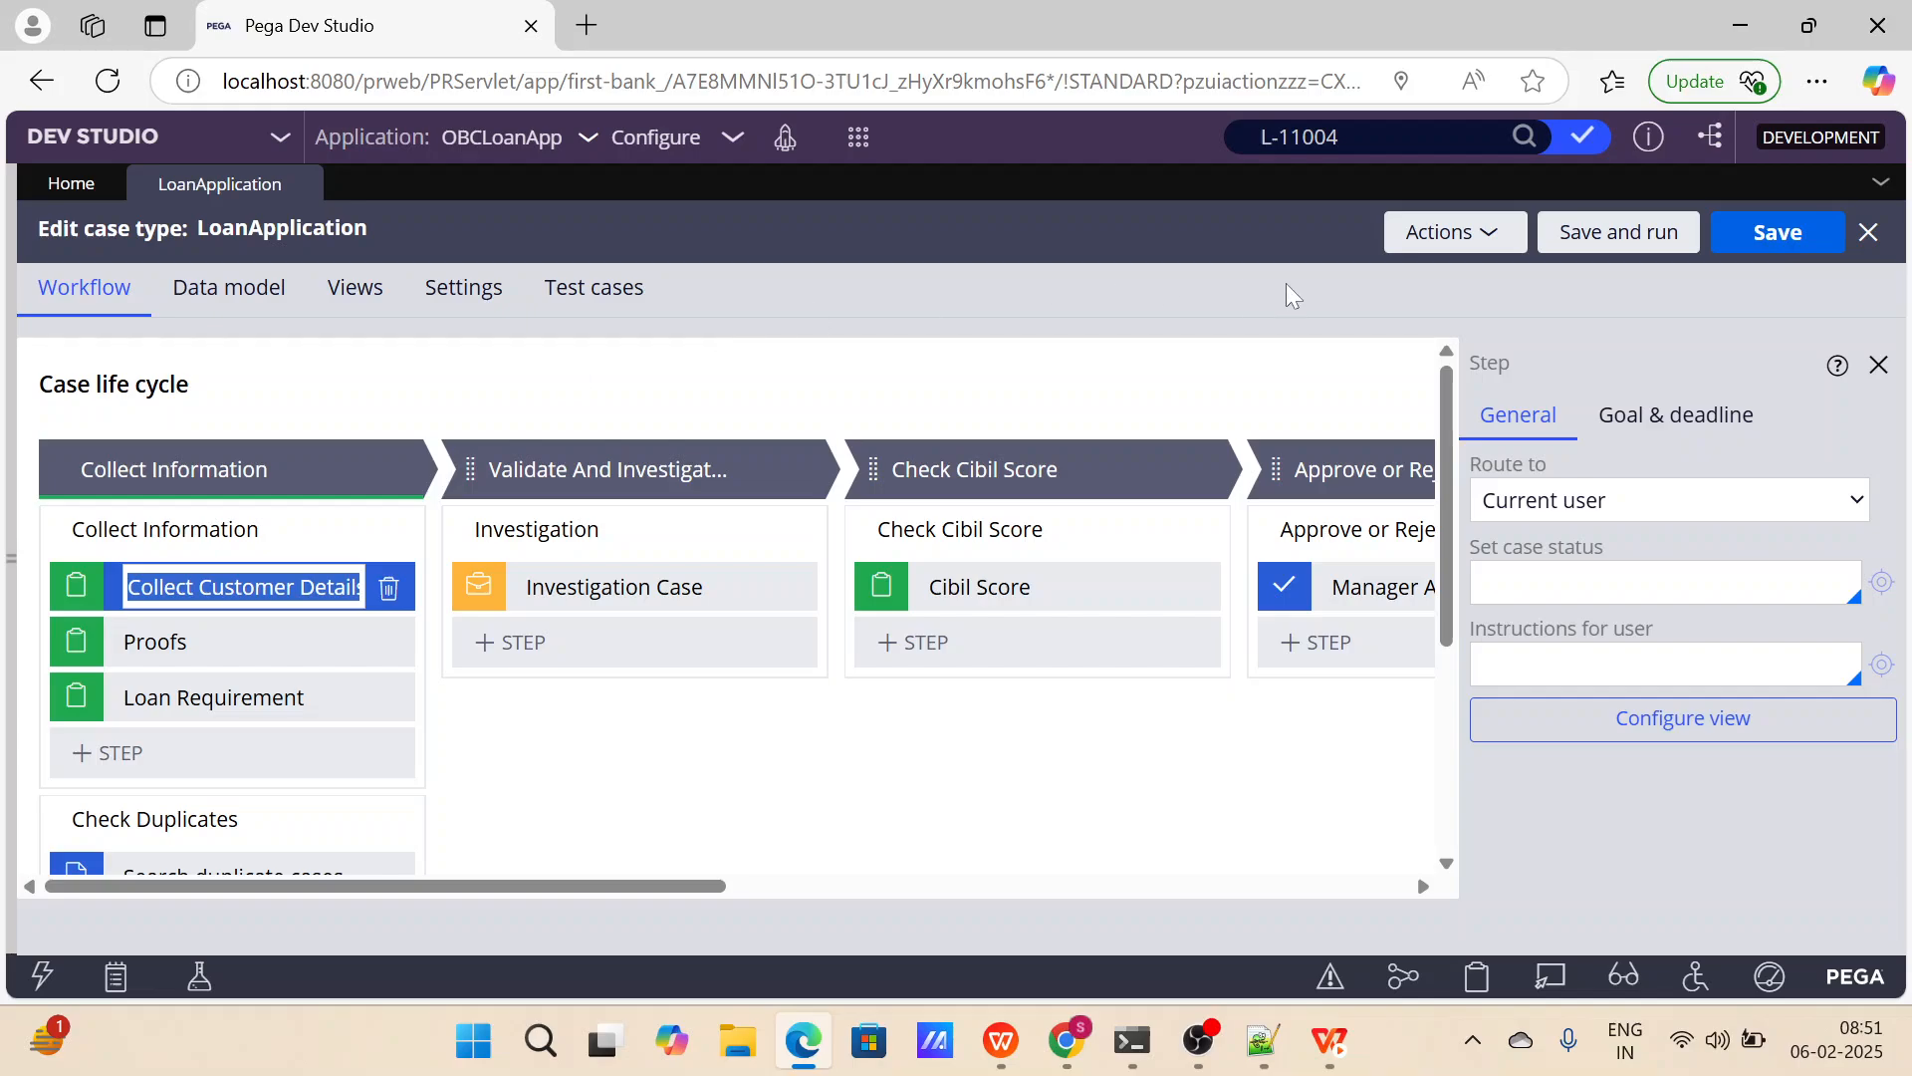
click(1879, 366)
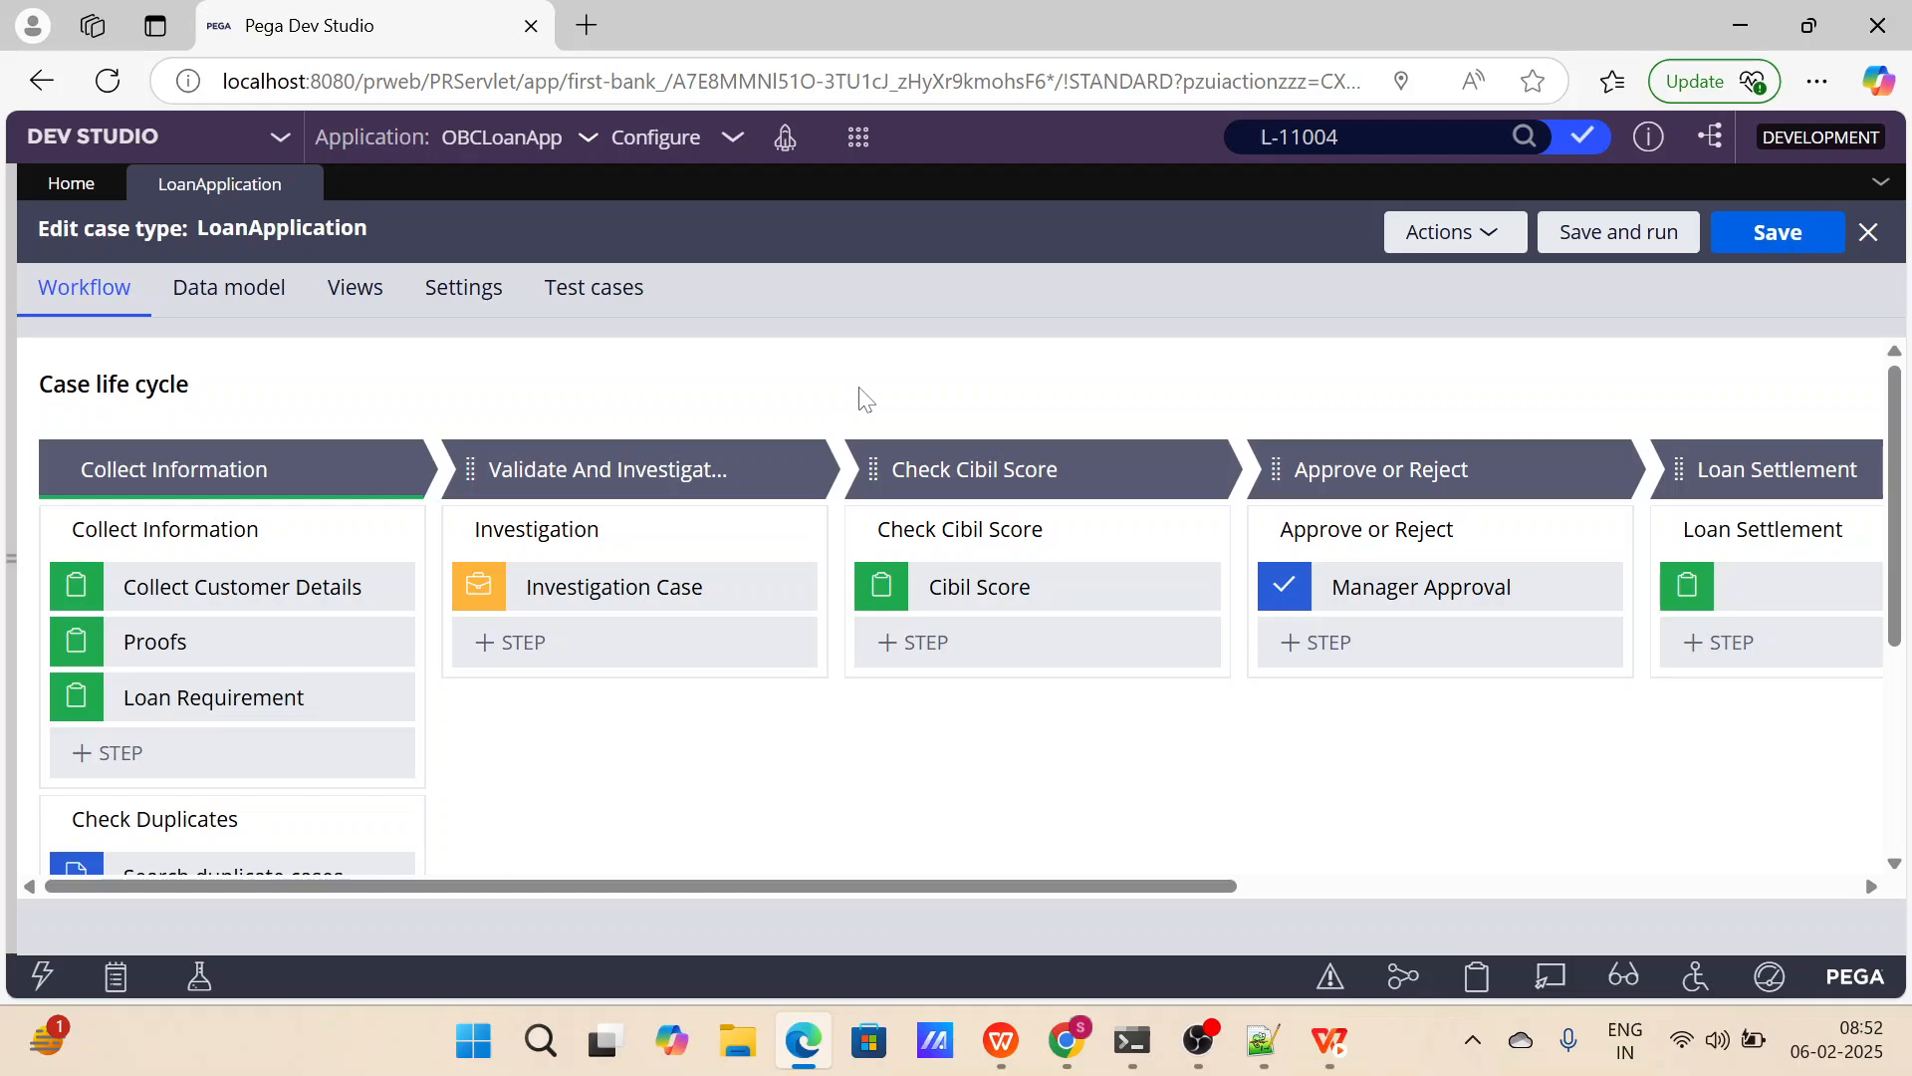
Name the unnamed step in the Loan Settlement process Loan Summary and save the case type.
scroll(1162, 517, right, 5)
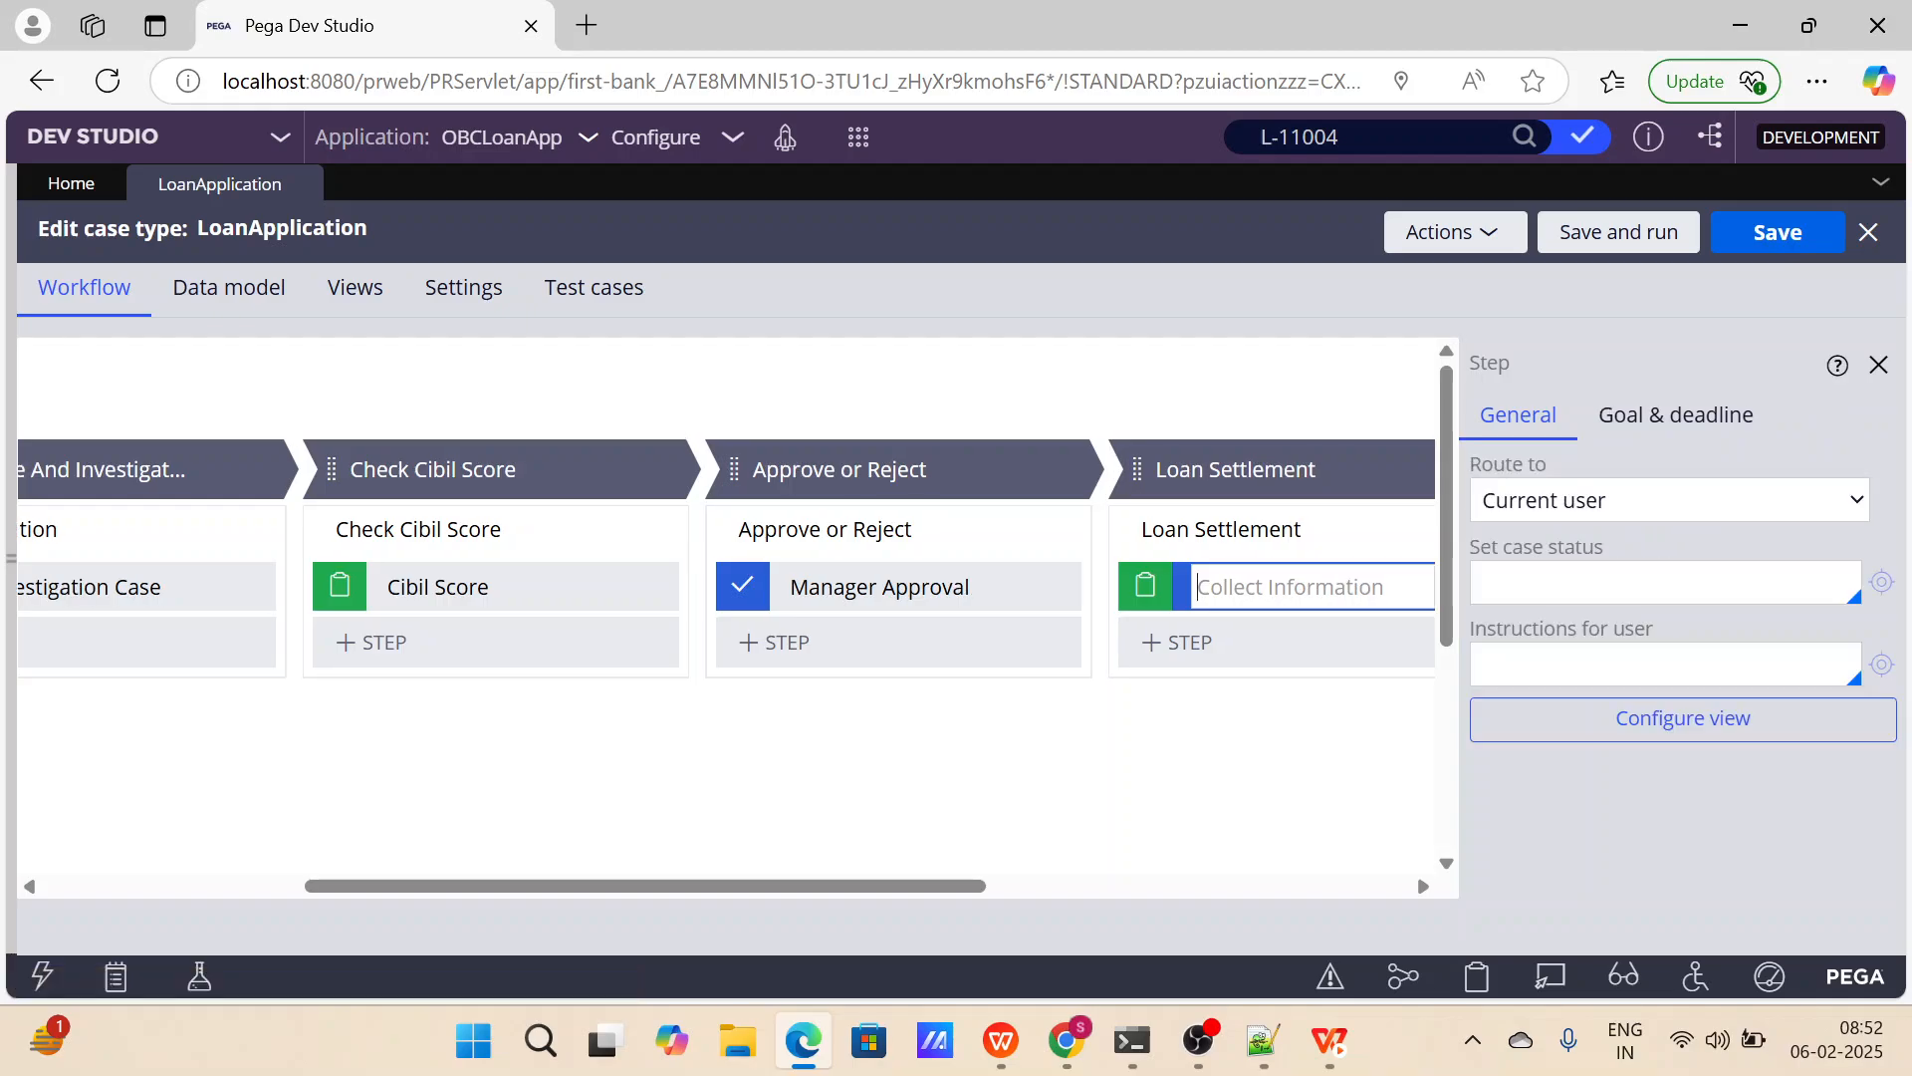
text(Loan Summary)
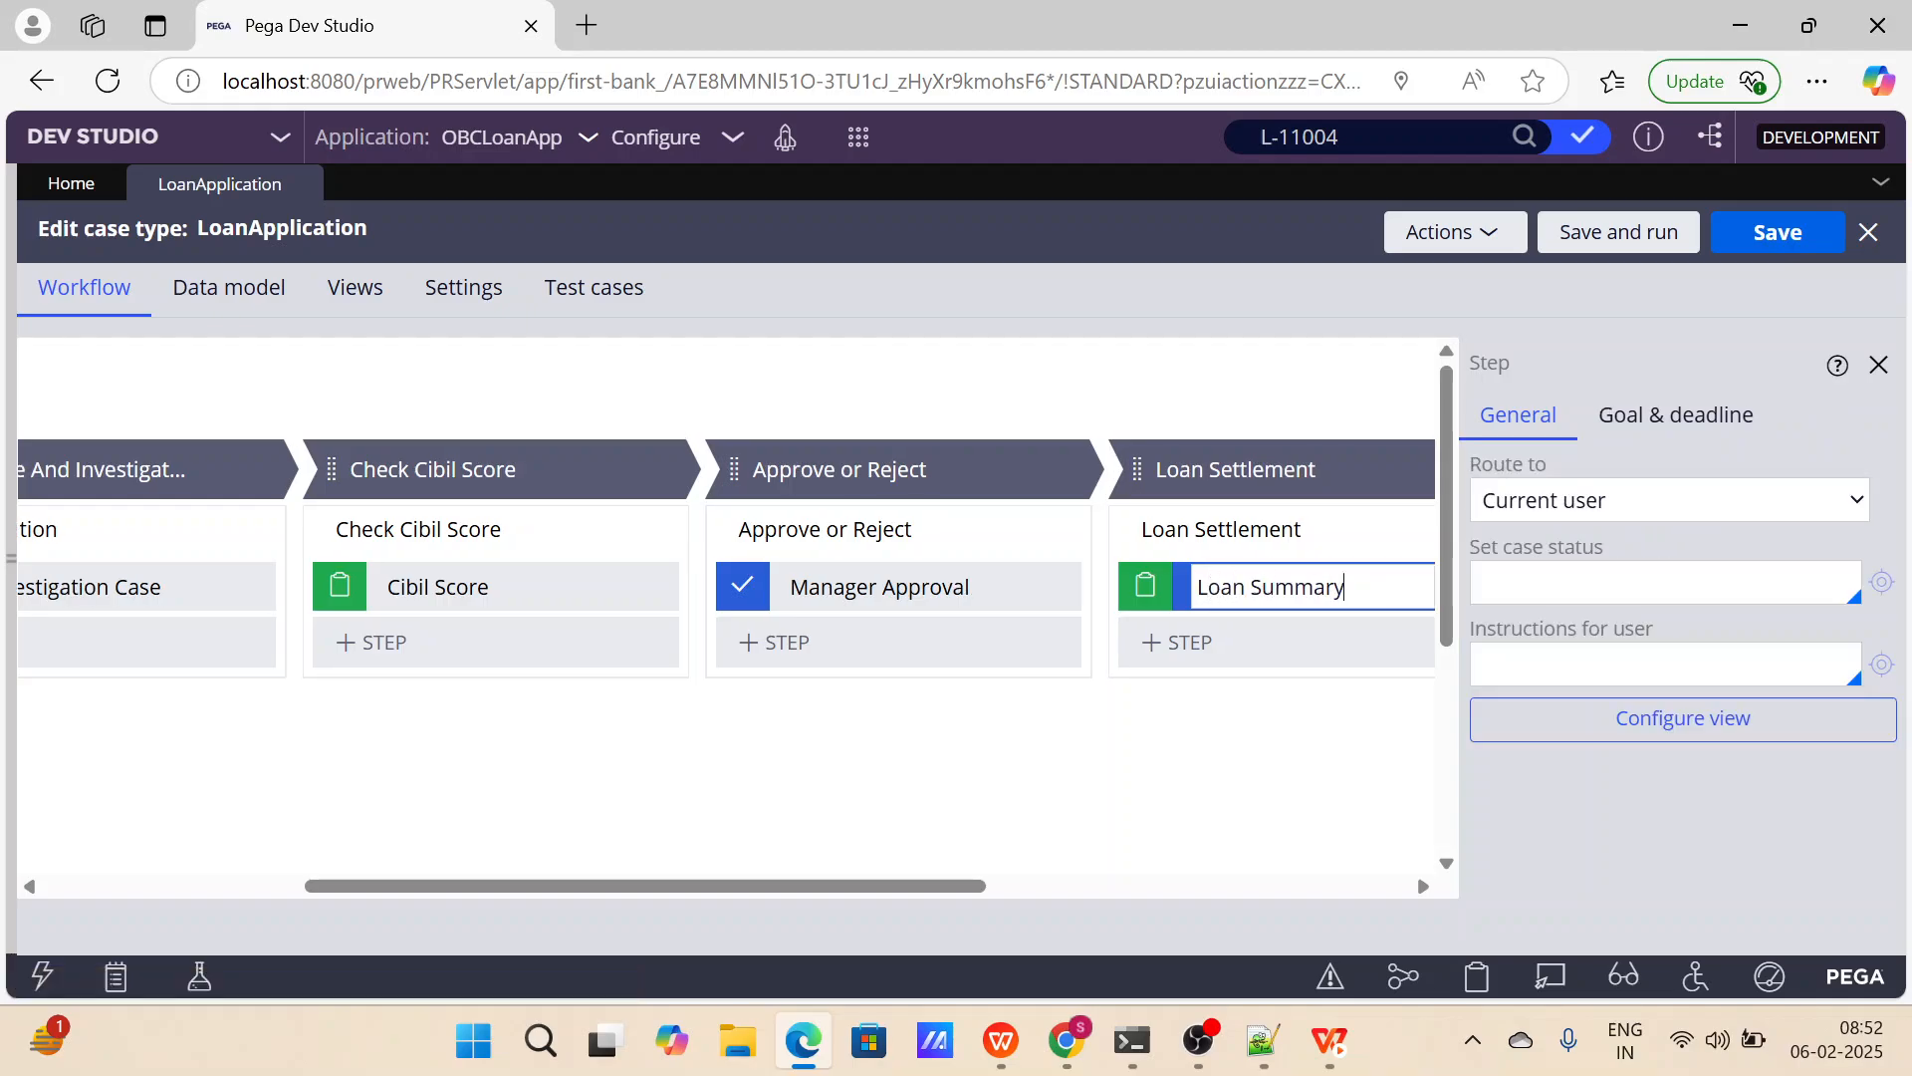
scroll(1150, 752, right, 2)
scroll(1145, 752, right, 6)
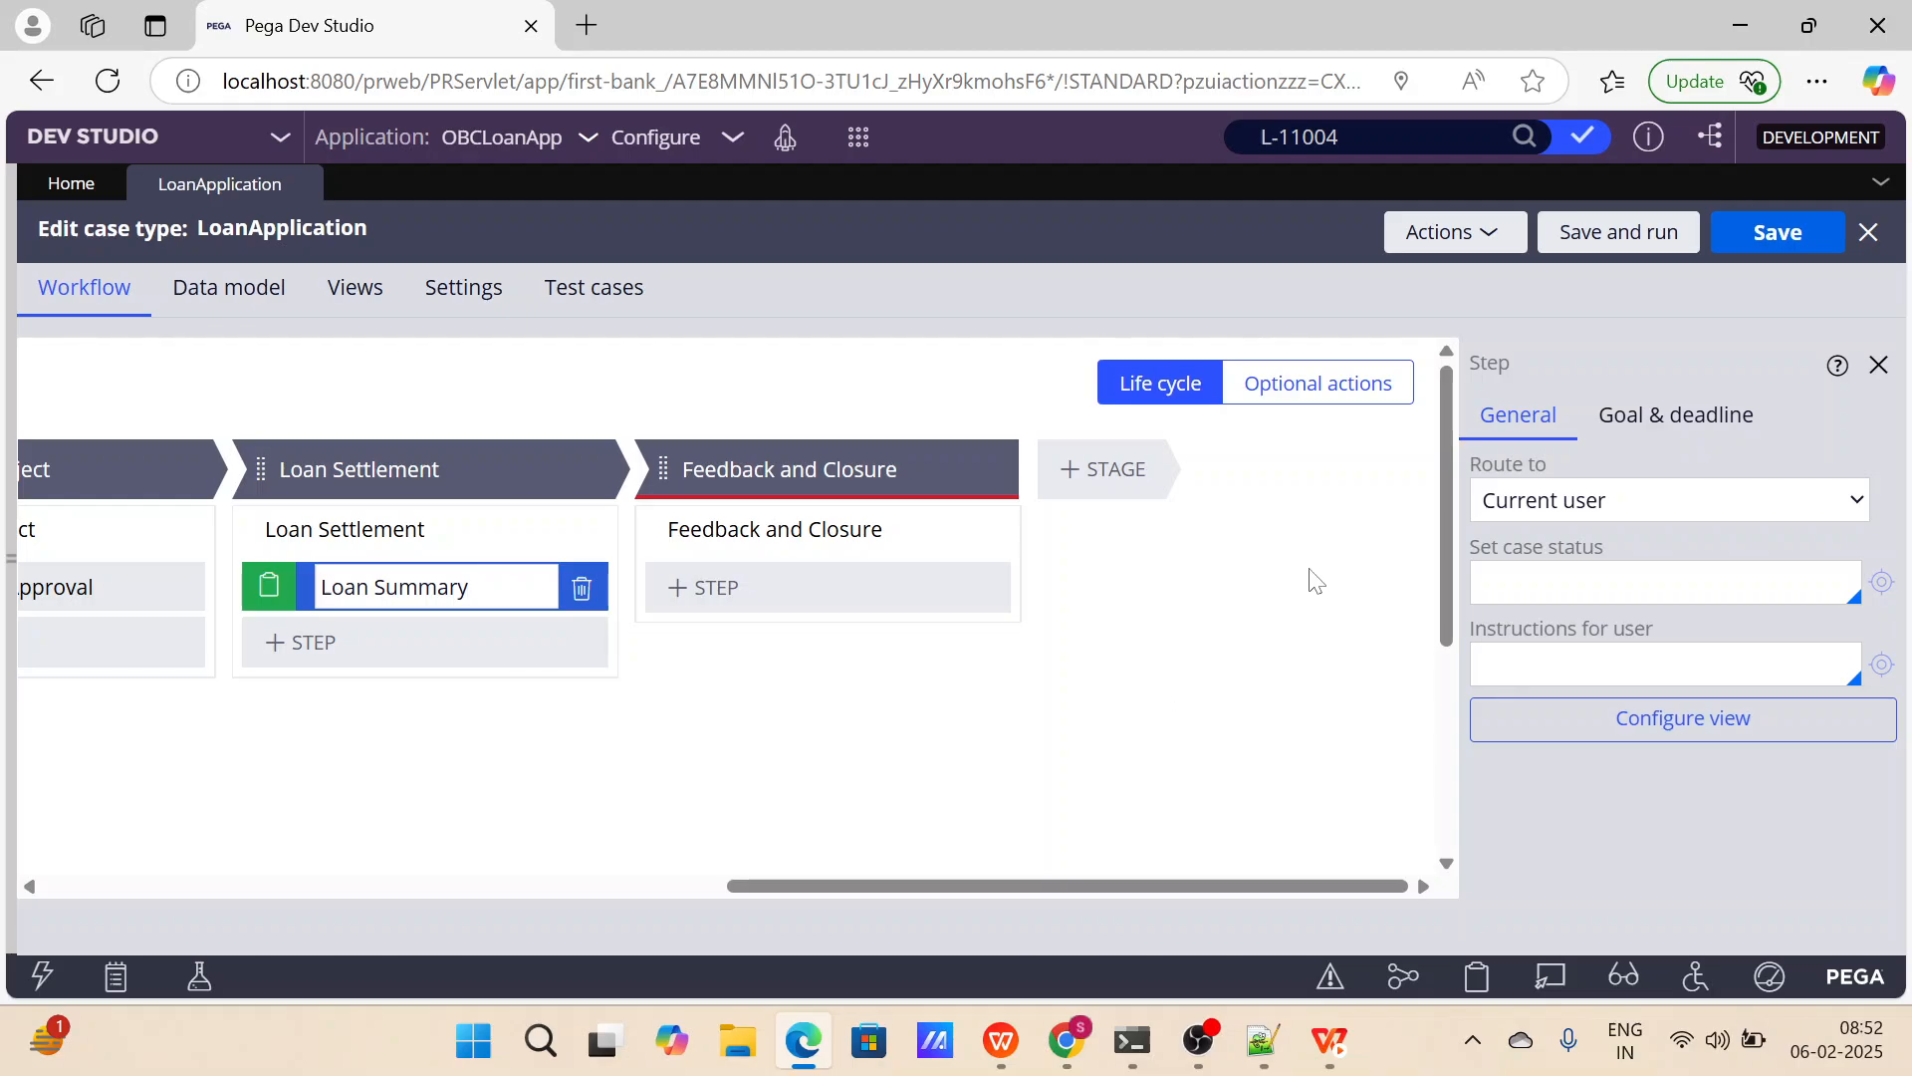
click(1798, 242)
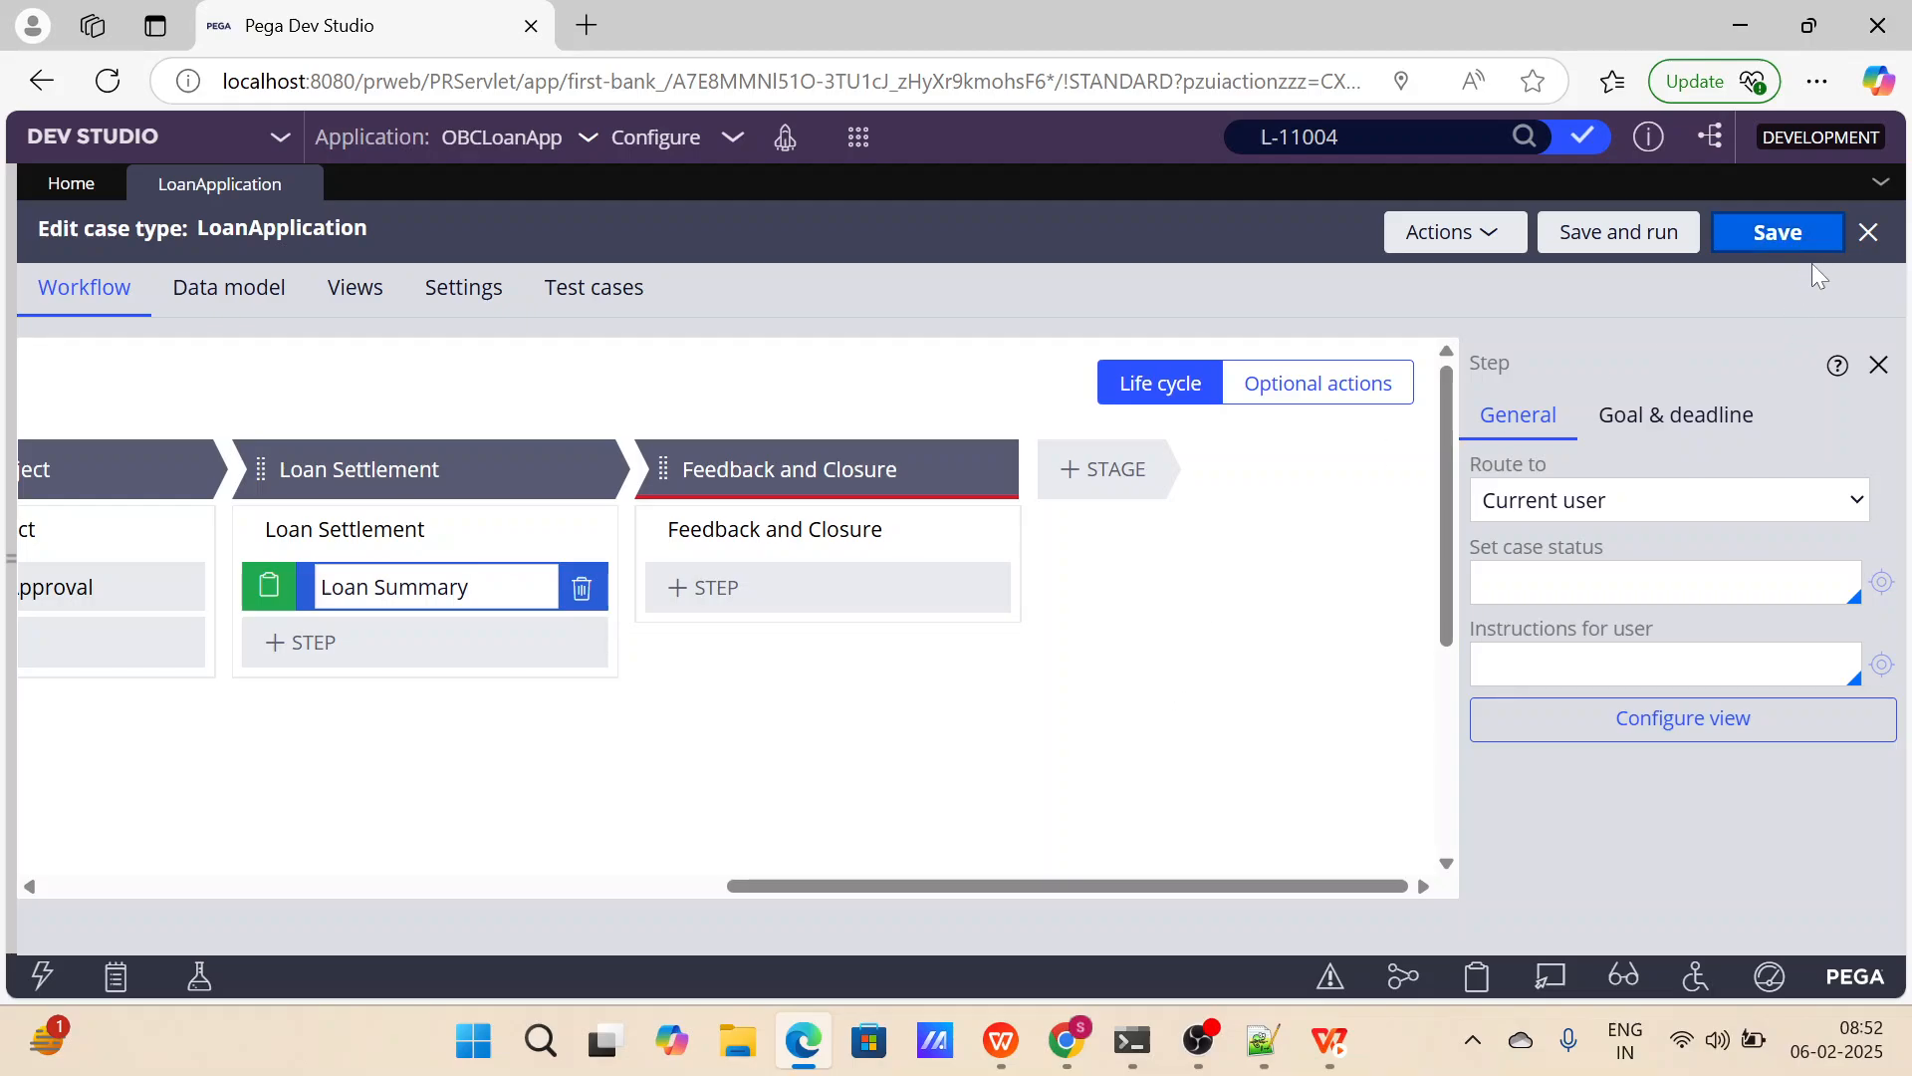
click(1878, 366)
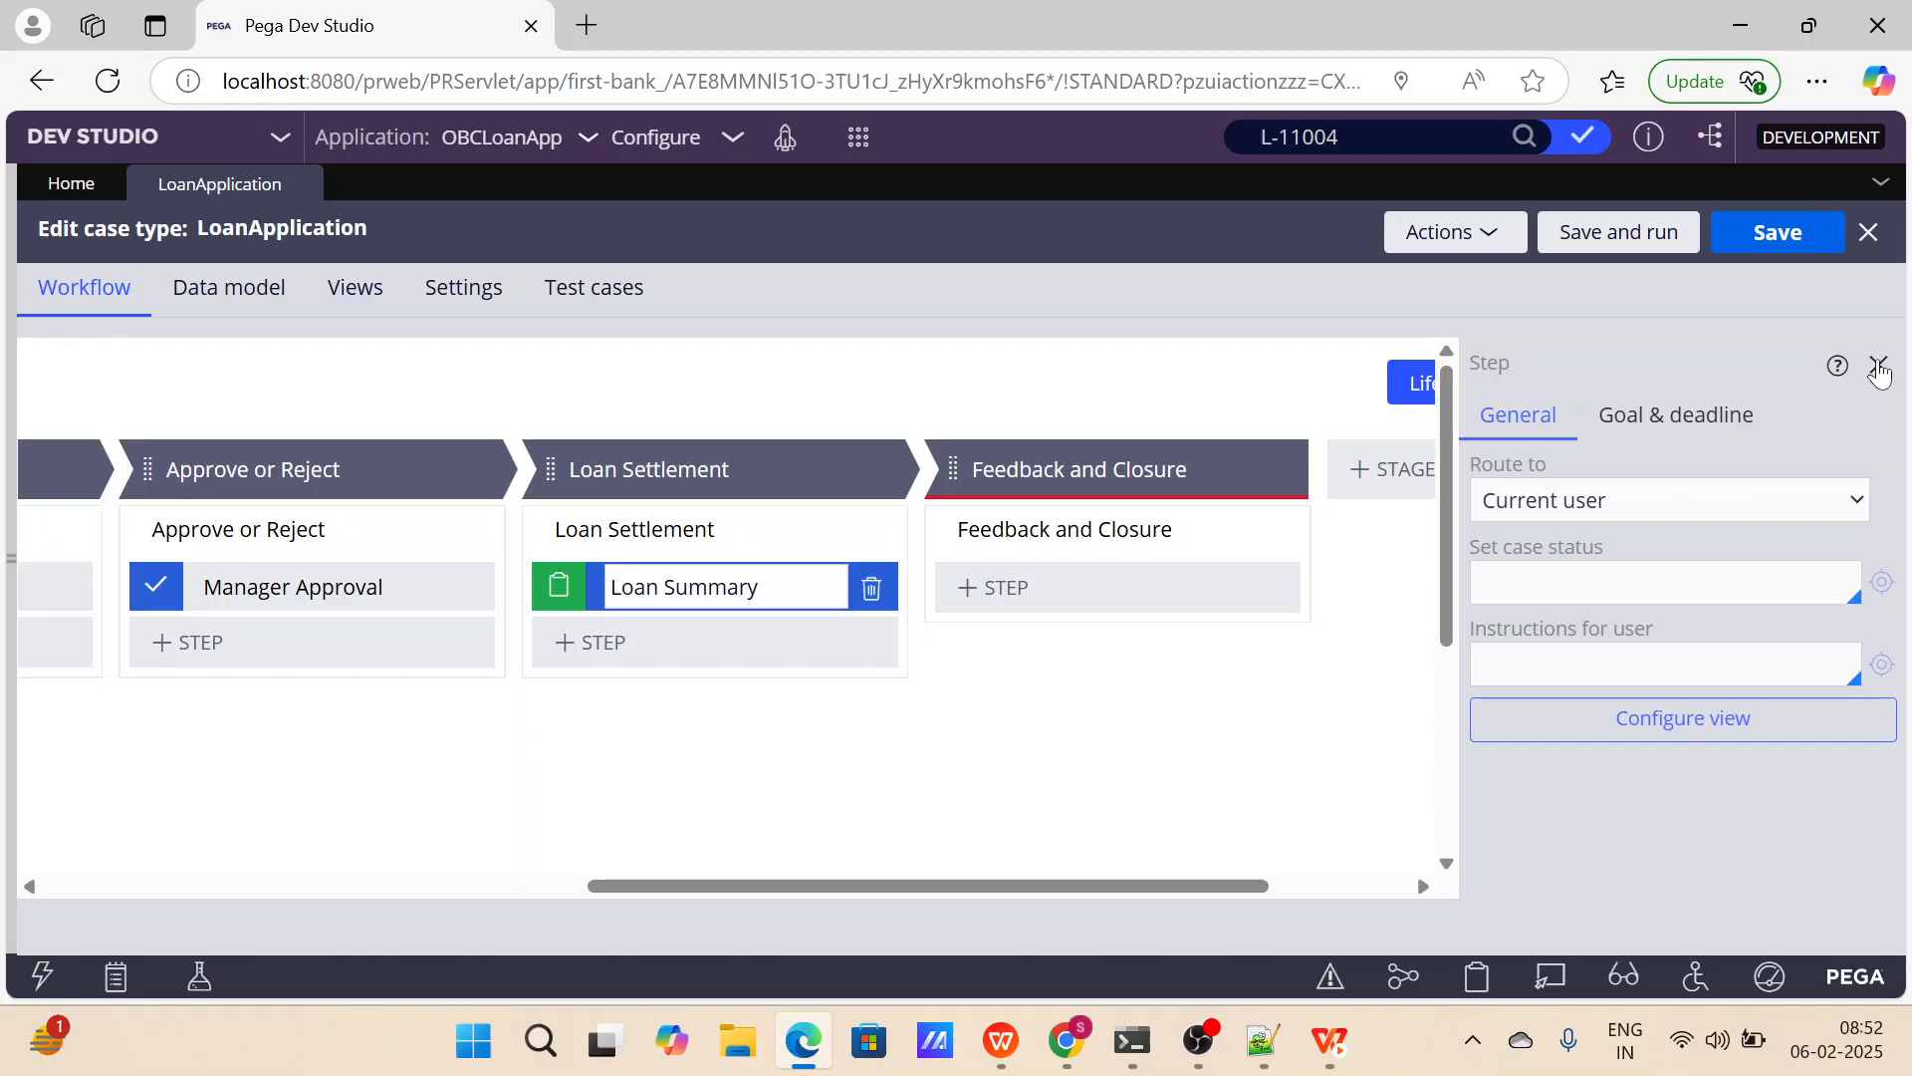
scroll(894, 721, left, 10)
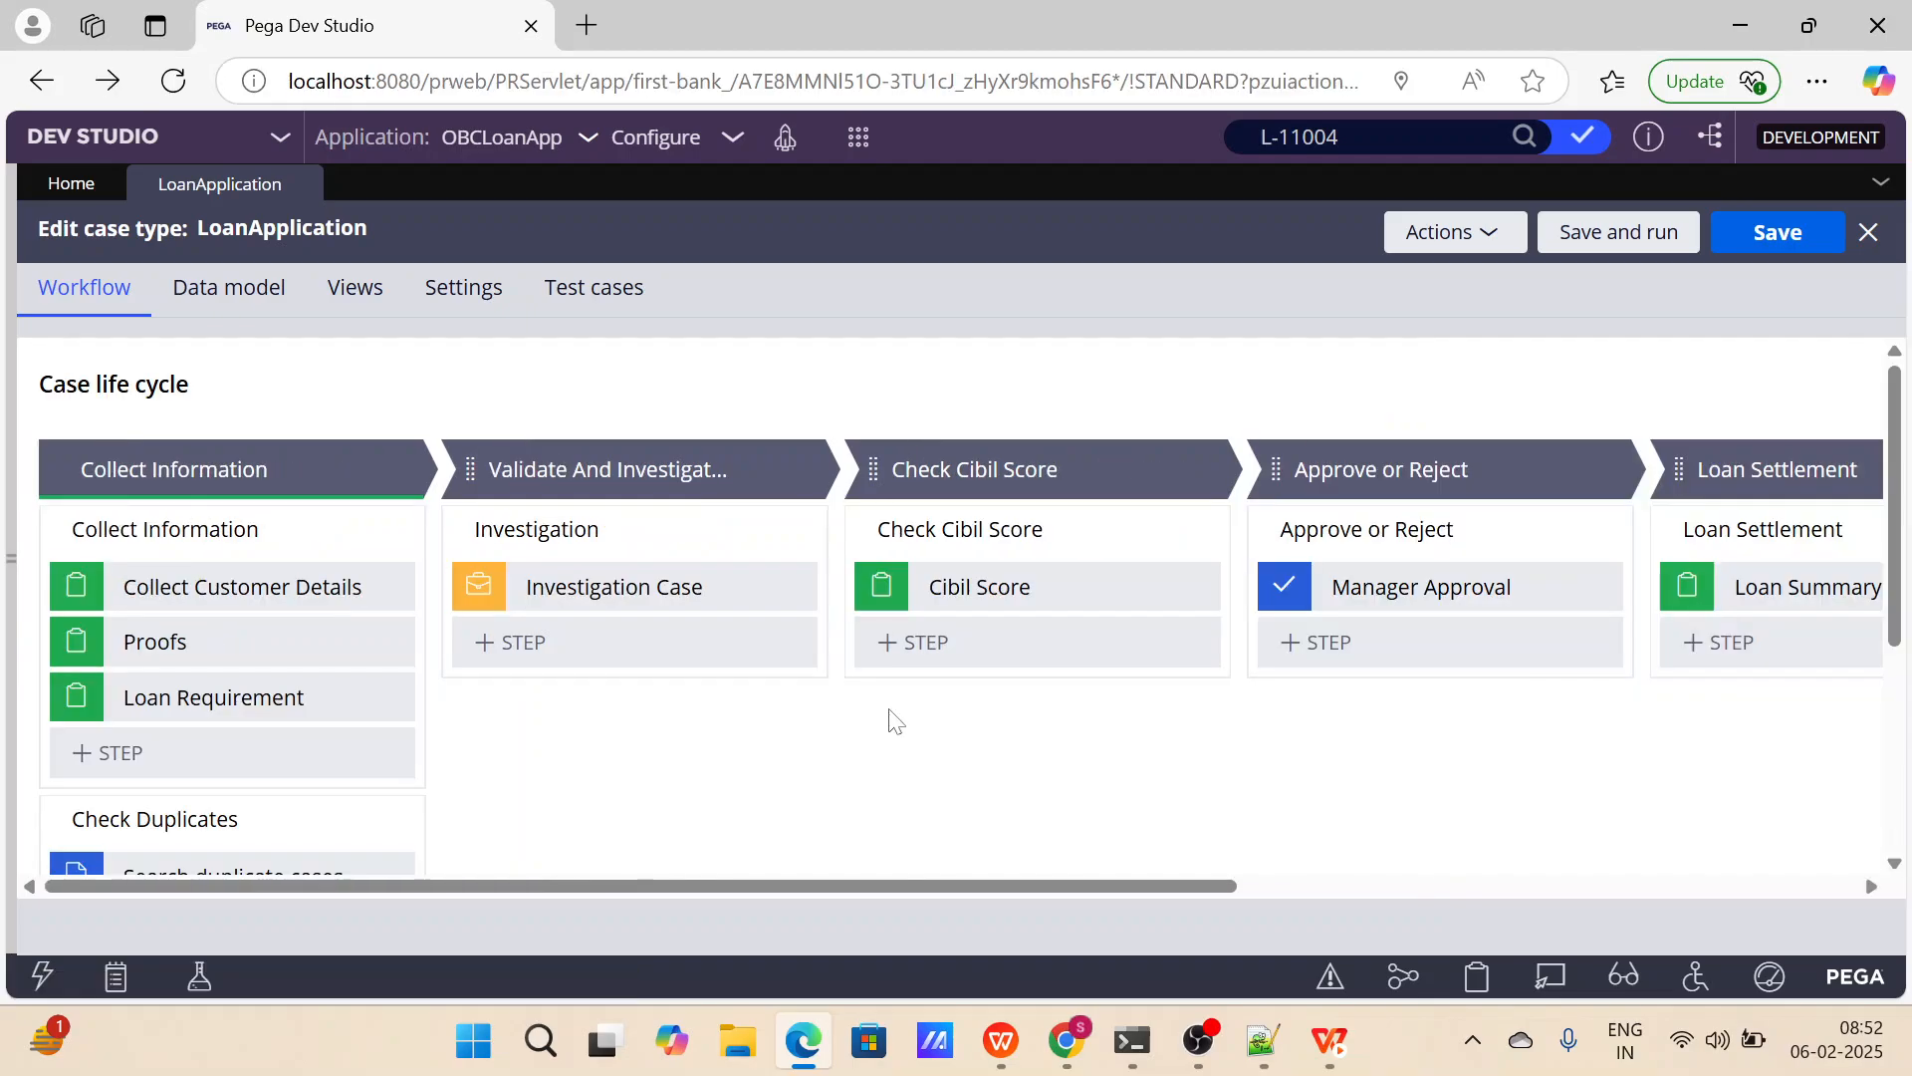
scroll(894, 721, down, 5)
scroll(894, 721, right, 1)
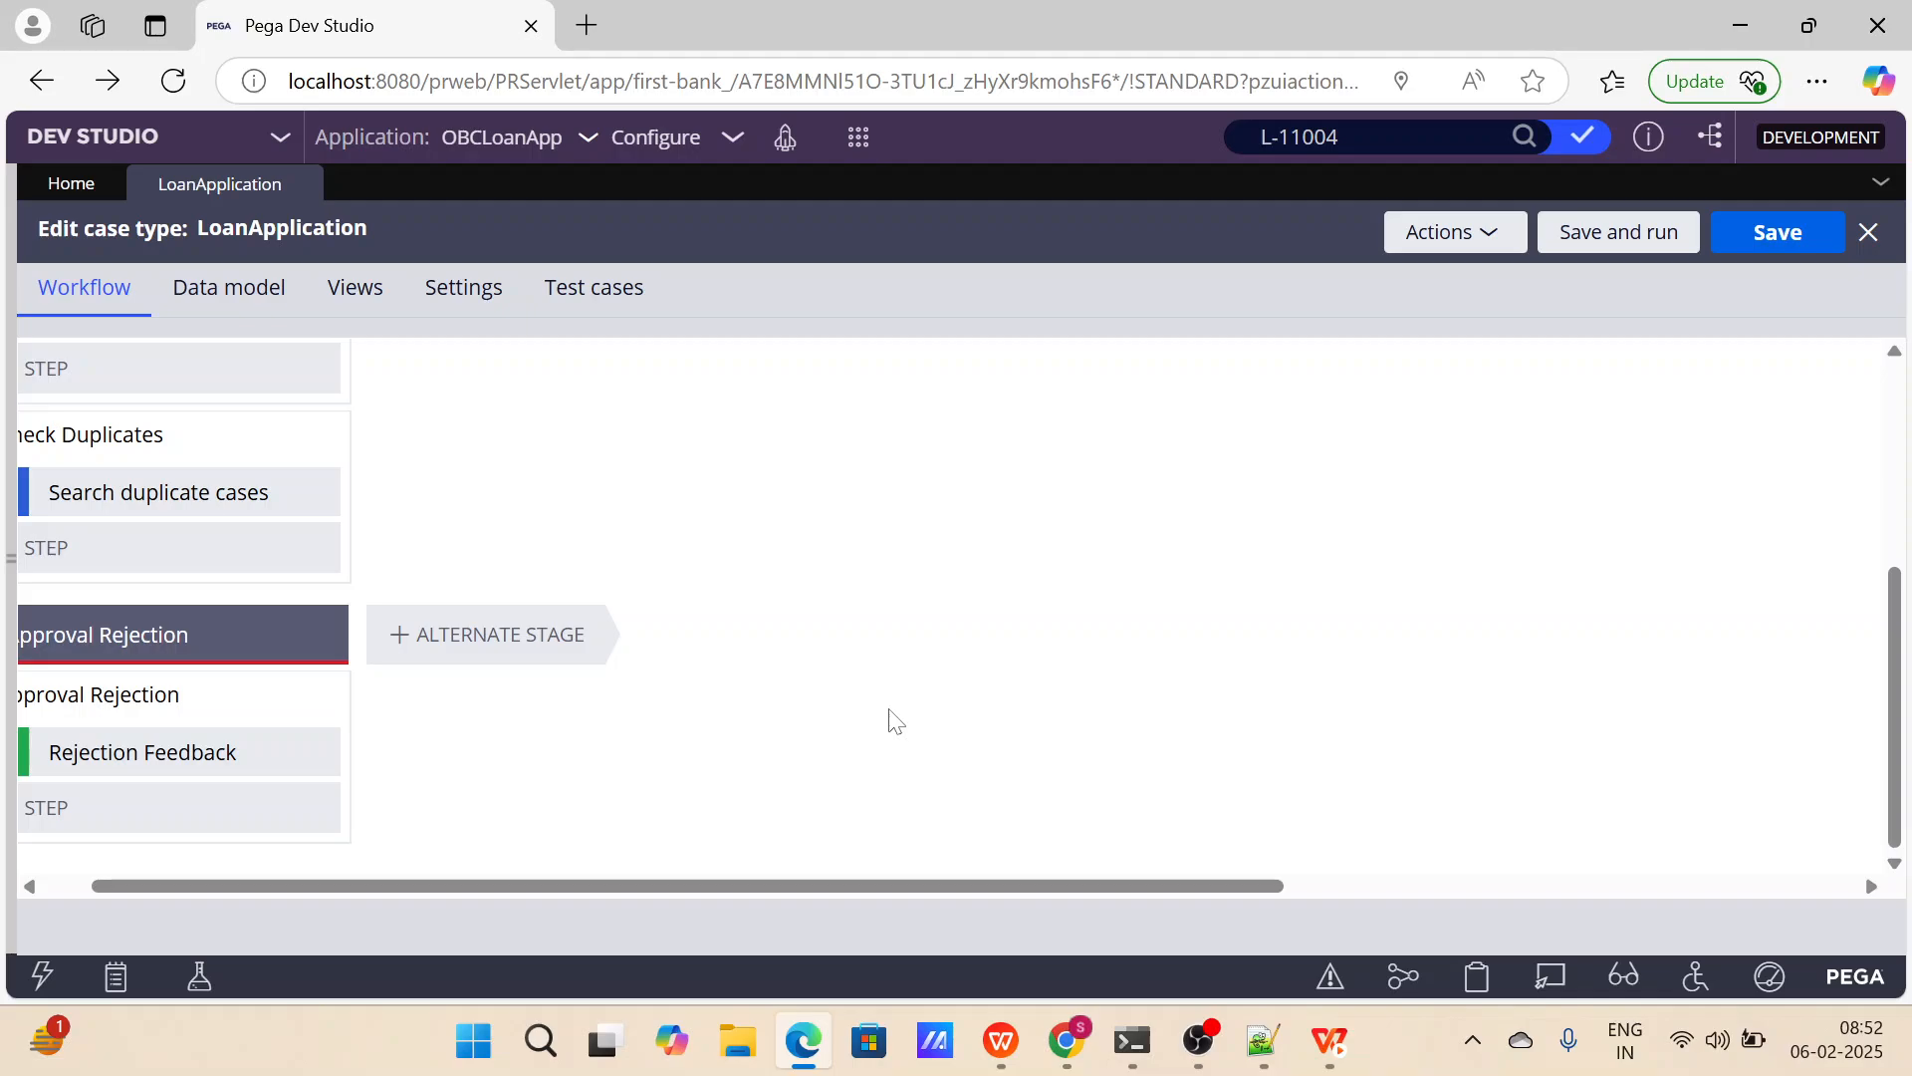
scroll(895, 721, up, 5)
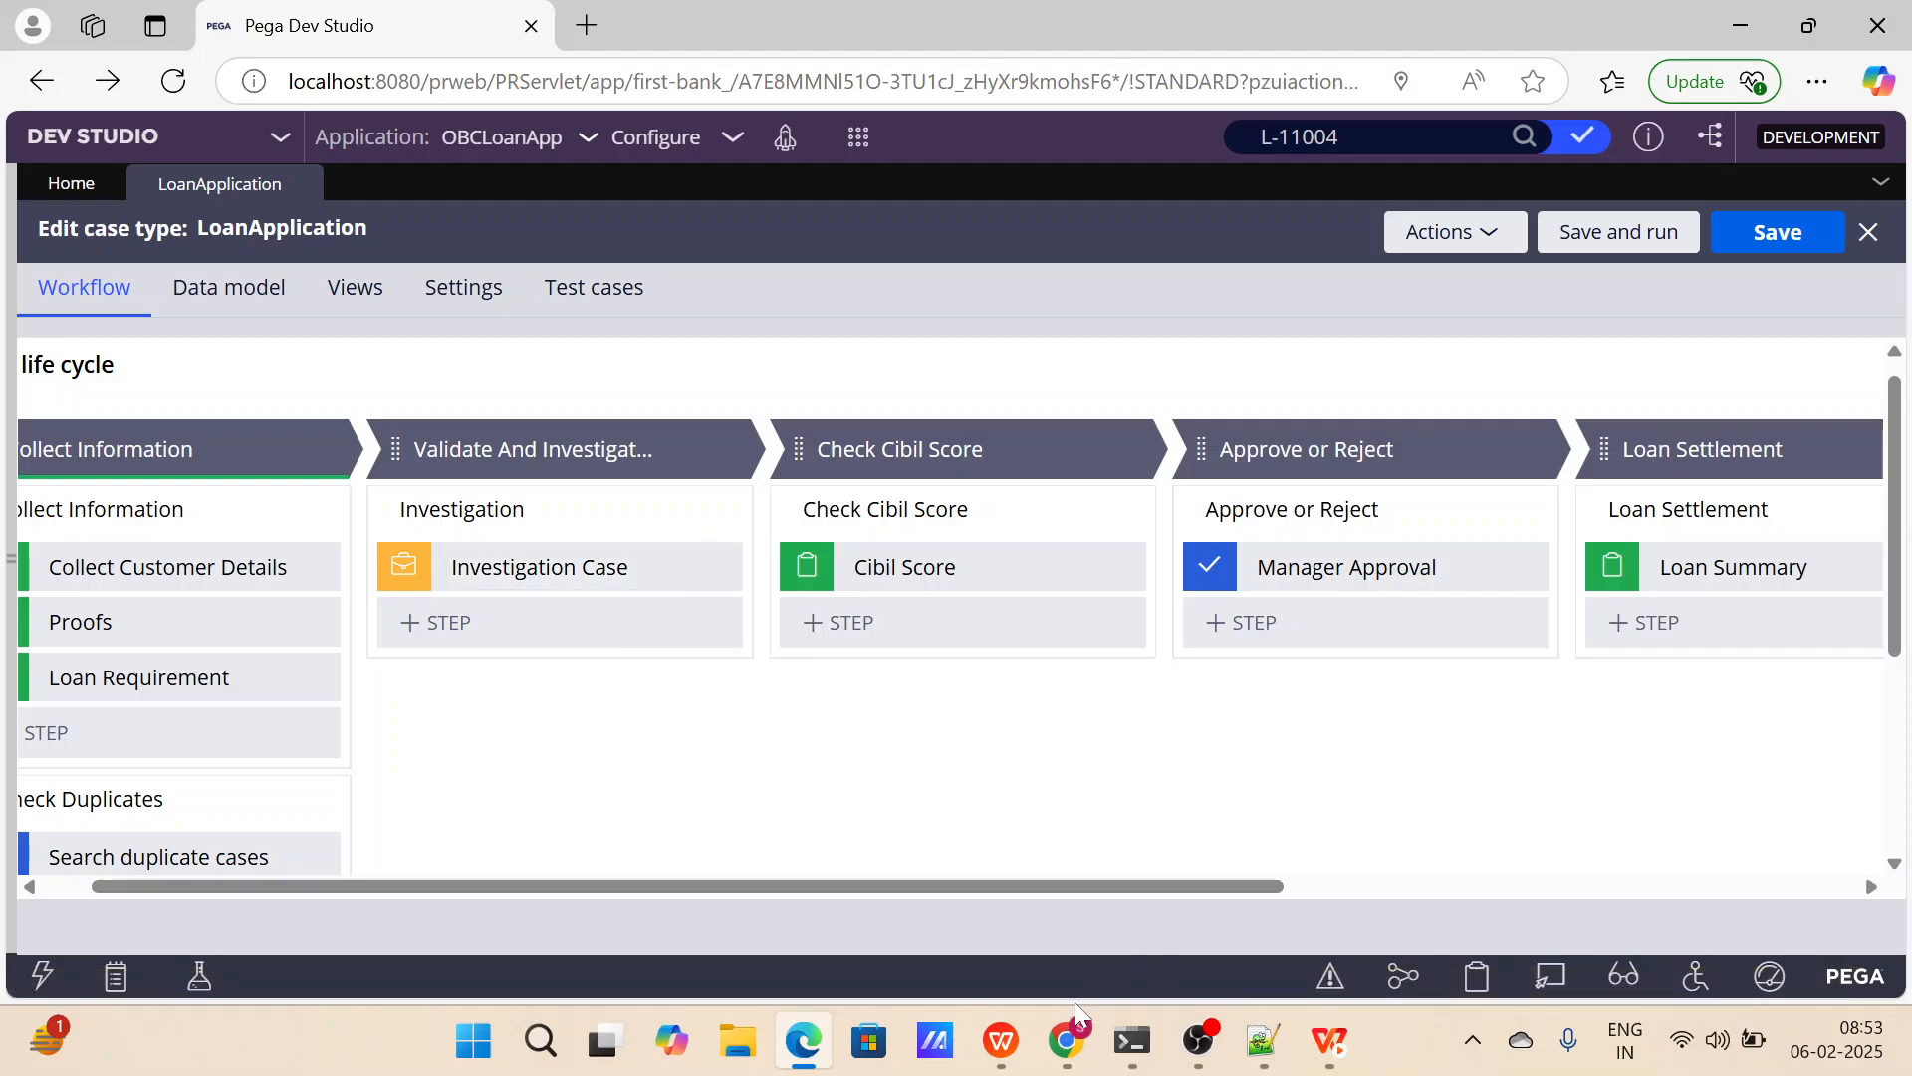
Switch to the Google Meet call in the Chrome window.
mouse_move(1068, 1041)
click(982, 841)
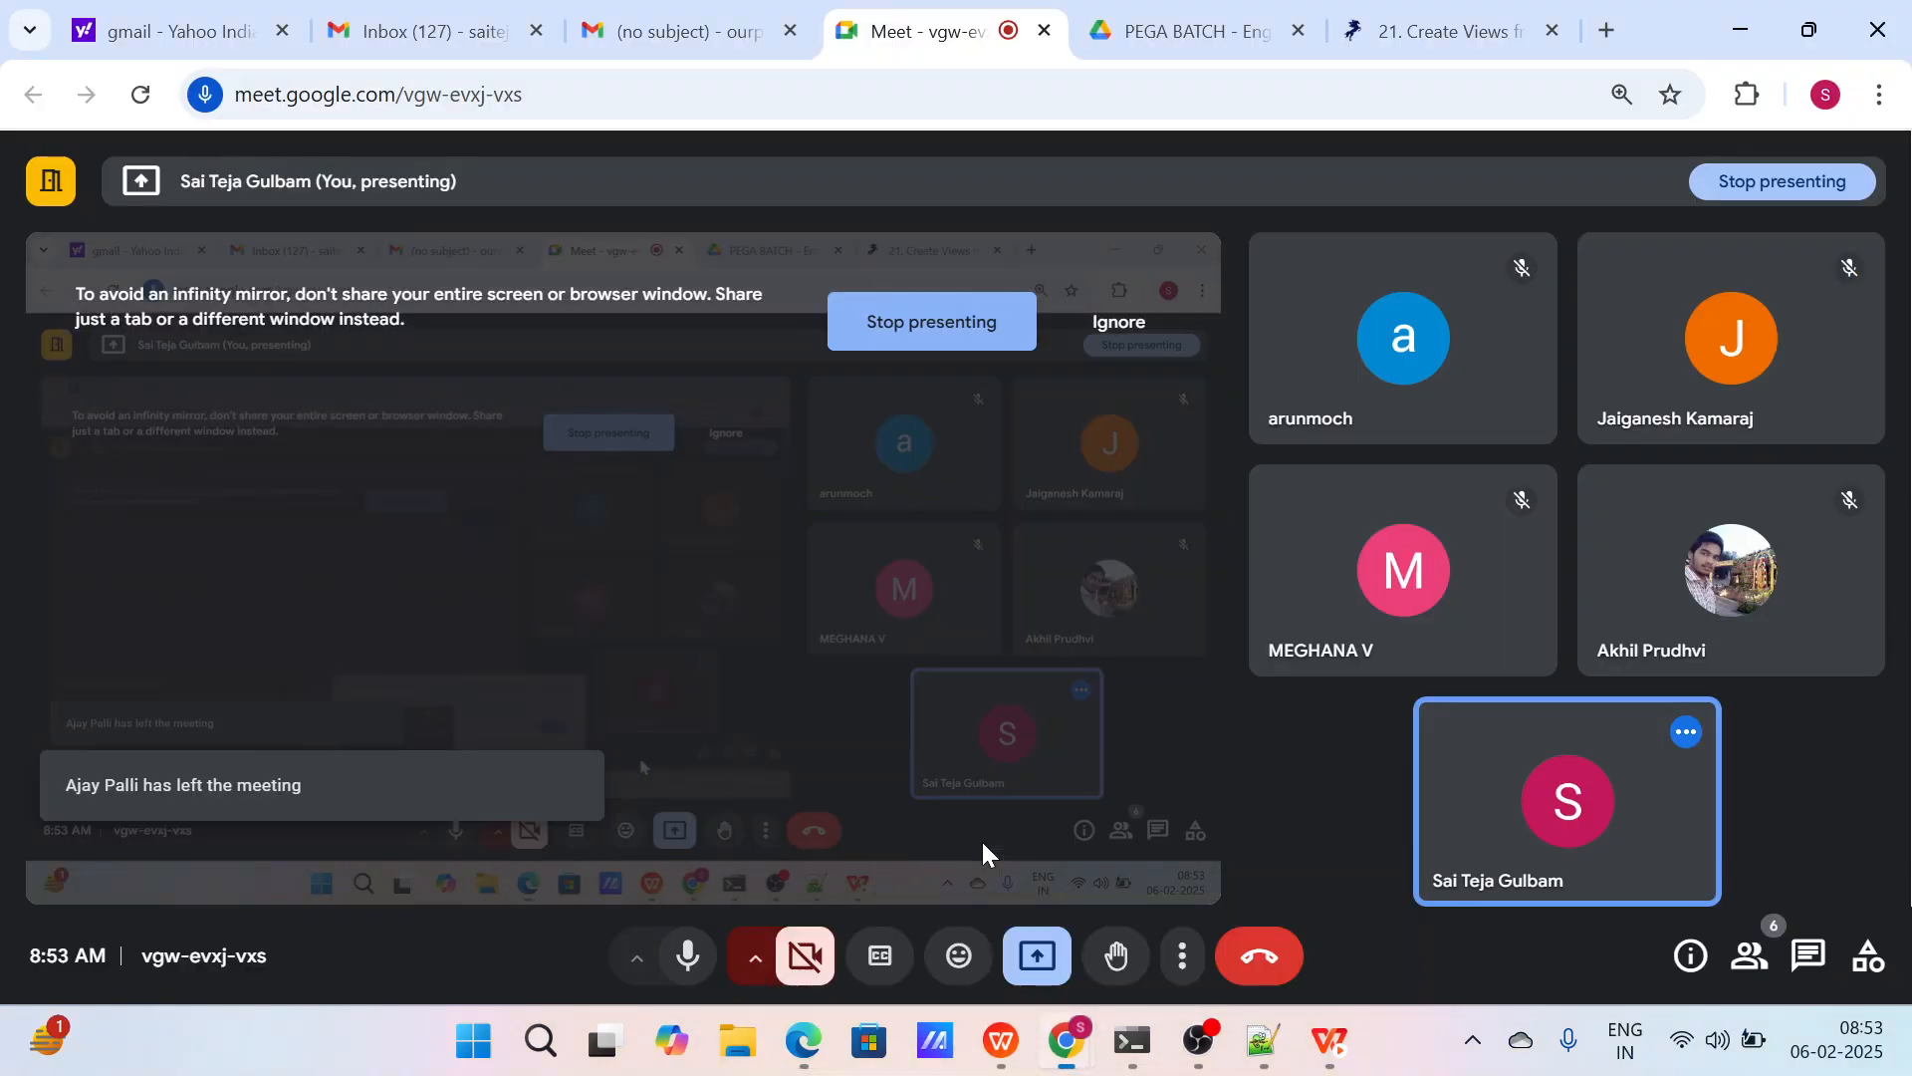